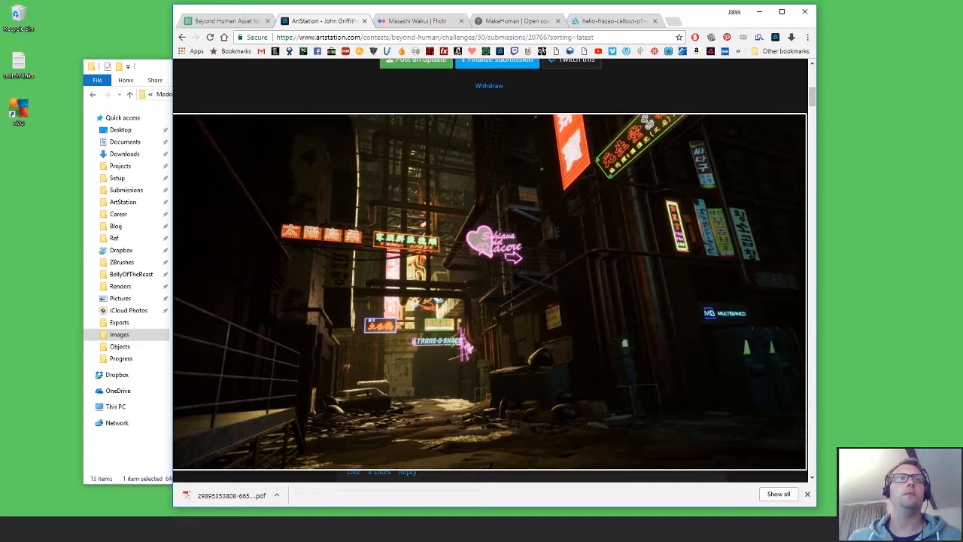
- Enlarge the neon alley image from the "15 -- Lighting UVs & Bevels" post and open it in a new browser tab
click(750, 304)
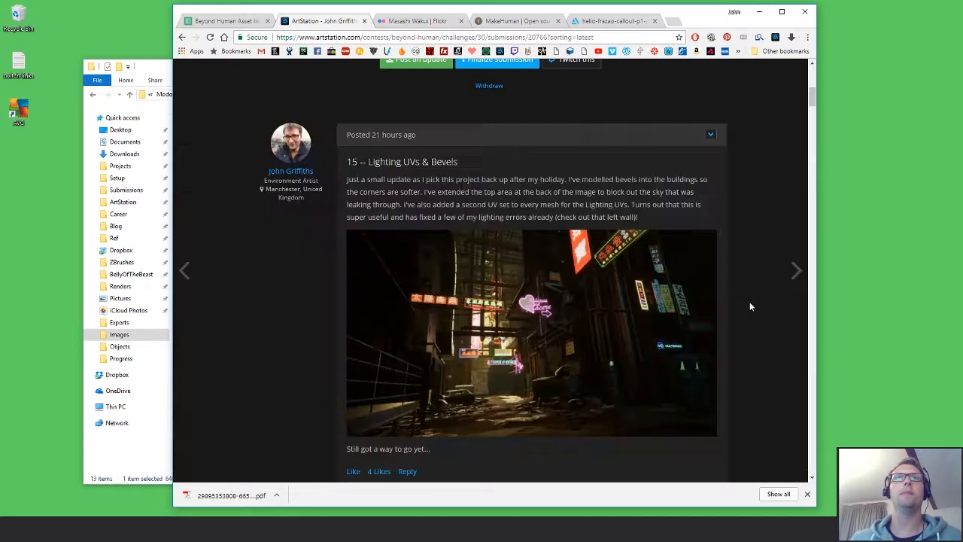
click(583, 305)
click(657, 325)
click(583, 305)
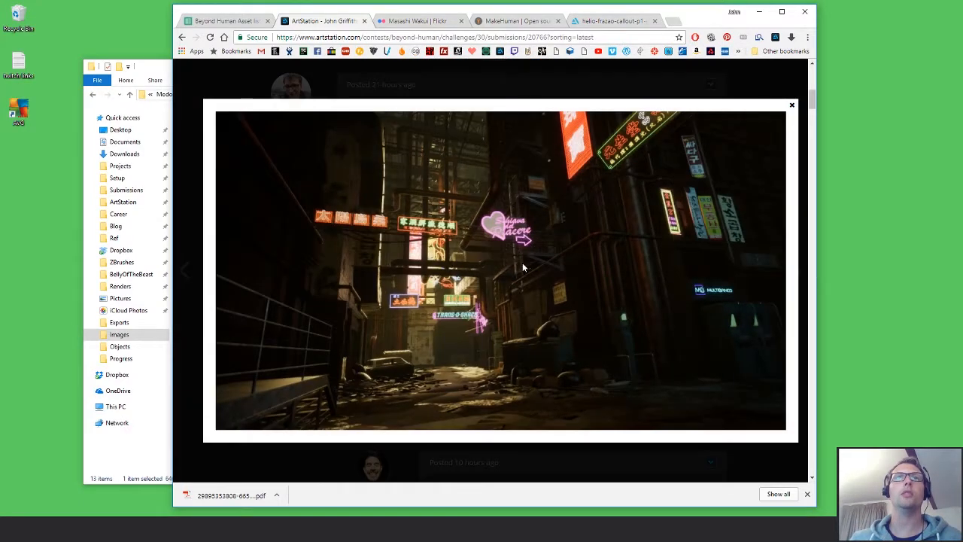
right_click(523, 264)
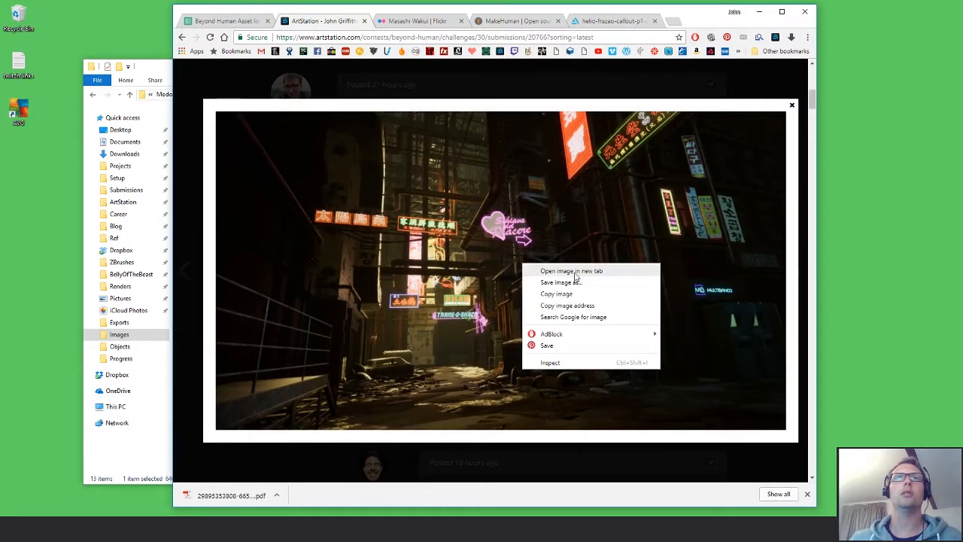
click(565, 271)
click(405, 21)
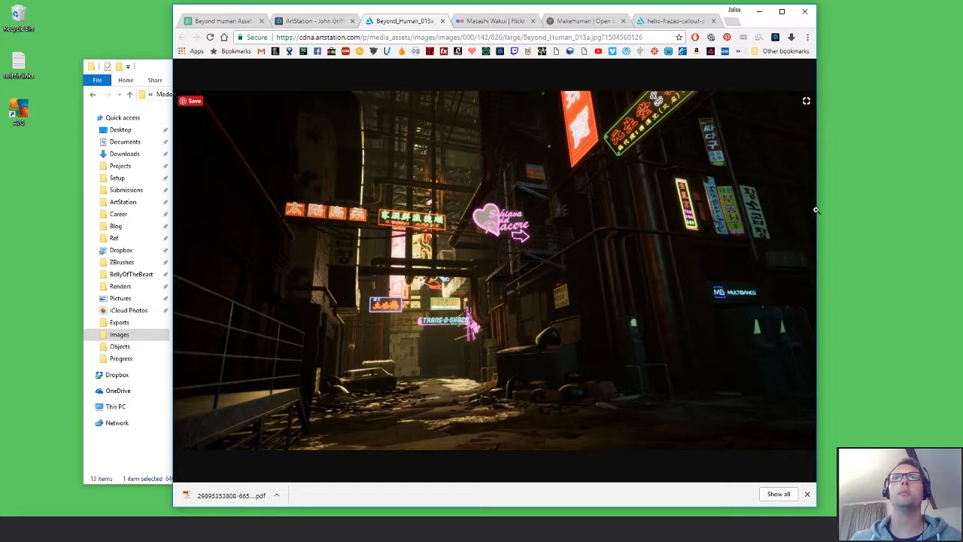
- Widen the browser window showing the alley image and place a widened blank Notepad window beside it
drag(816, 210, 850, 212)
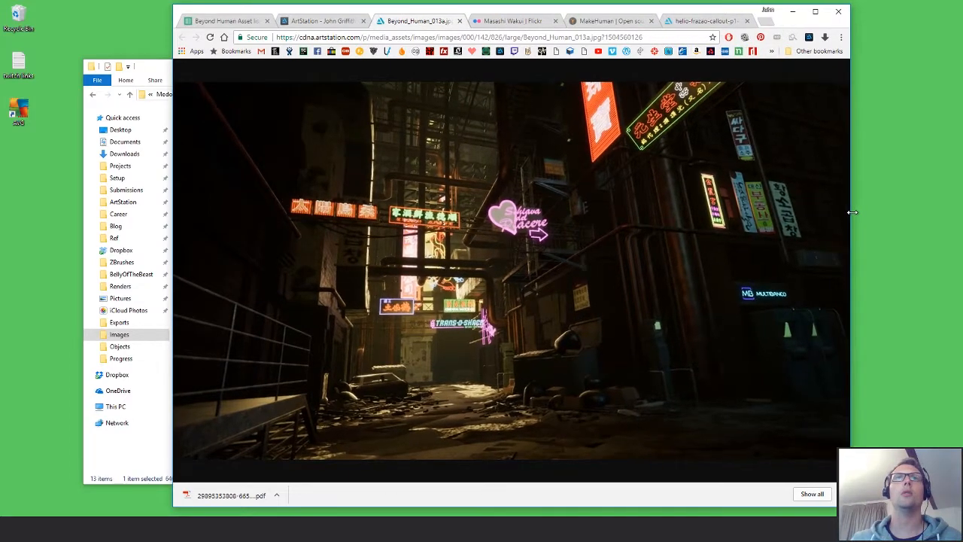
drag(630, 14, 474, 17)
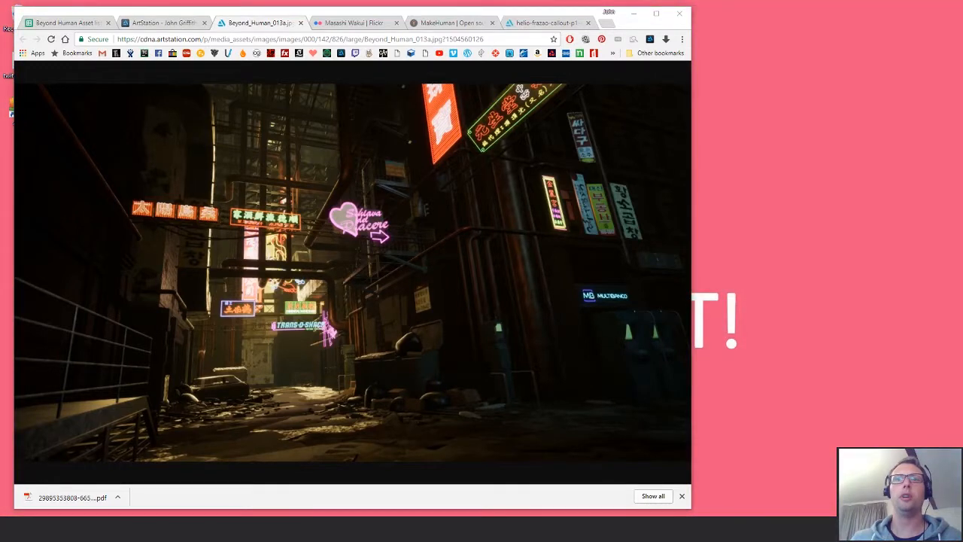
drag(567, 20, 771, 15)
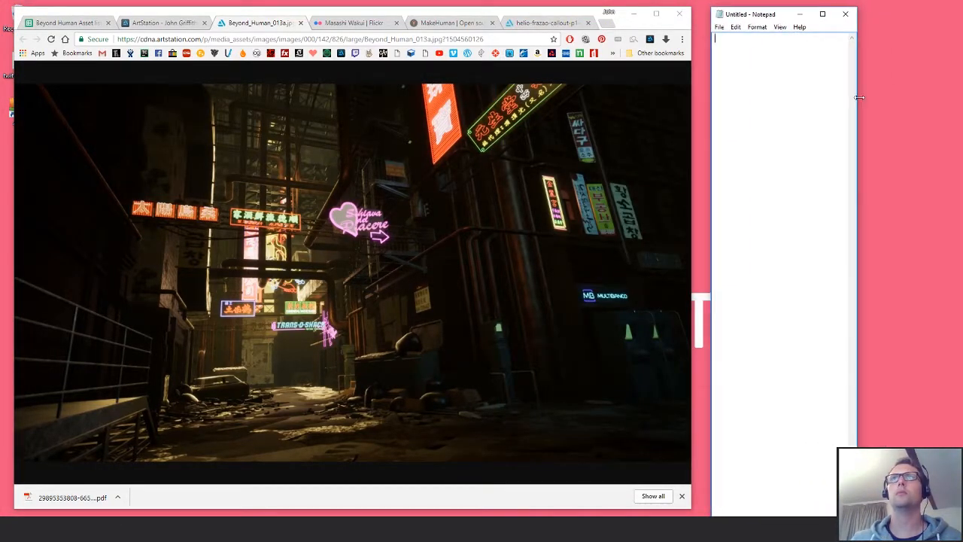
drag(858, 99, 944, 99)
drag(800, 16, 795, 13)
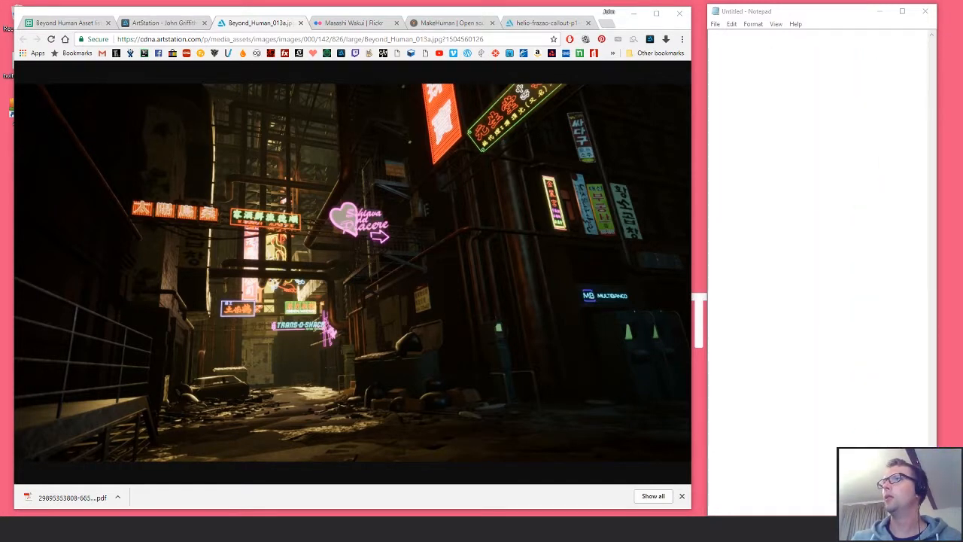
- Write the heading "Beginning of the end..." in the blank note, underline it with a row of dashes and leave an empty line
click(774, 108)
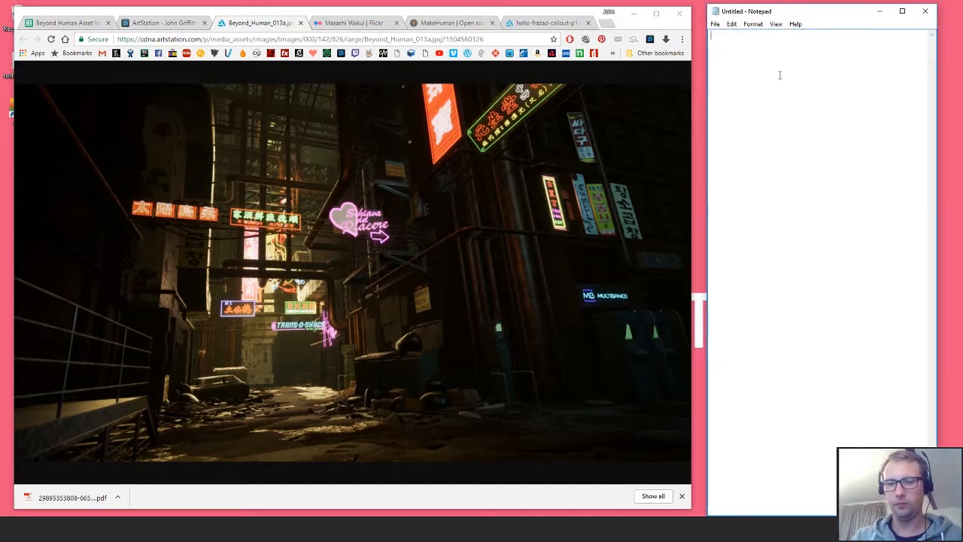
text(Beginning)
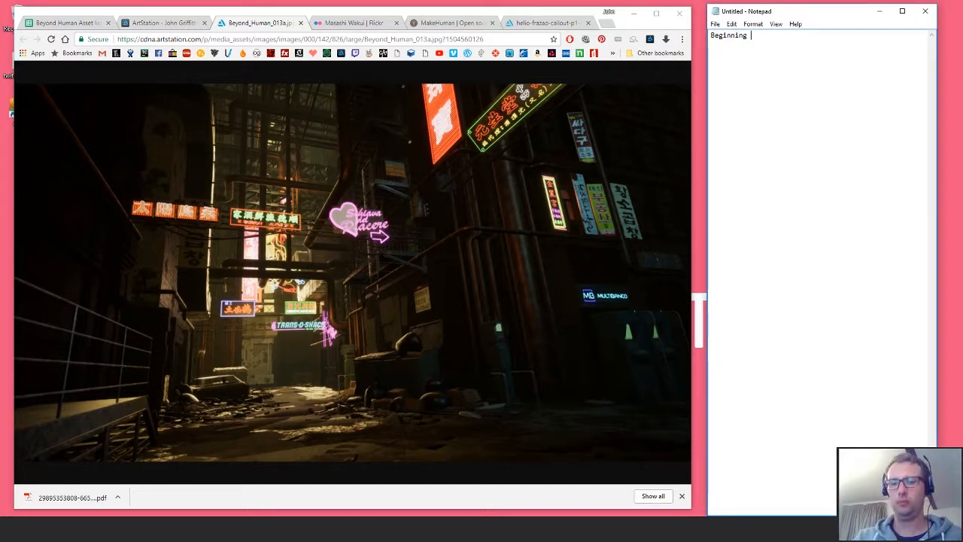
text( of the end)
key(BackSpace)
key(BackSpace)
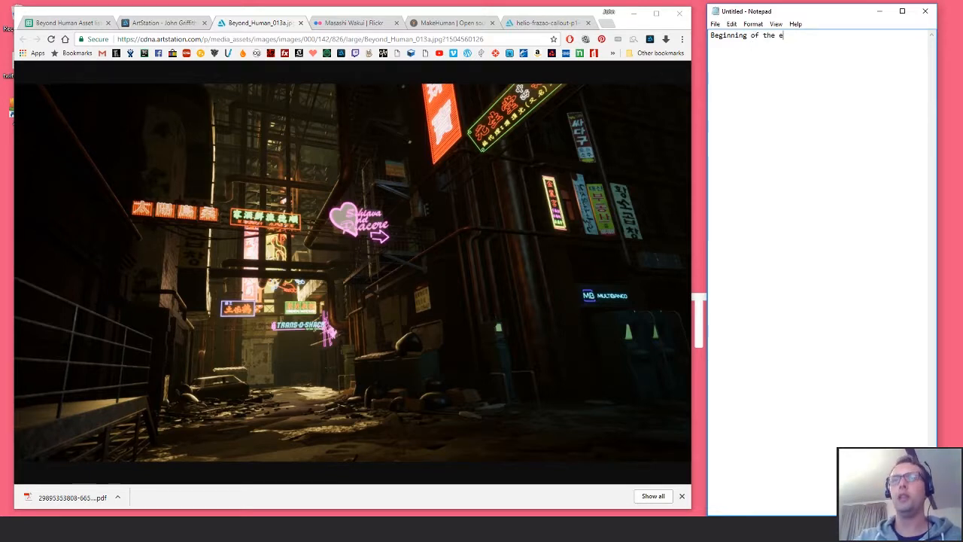
text(nd...)
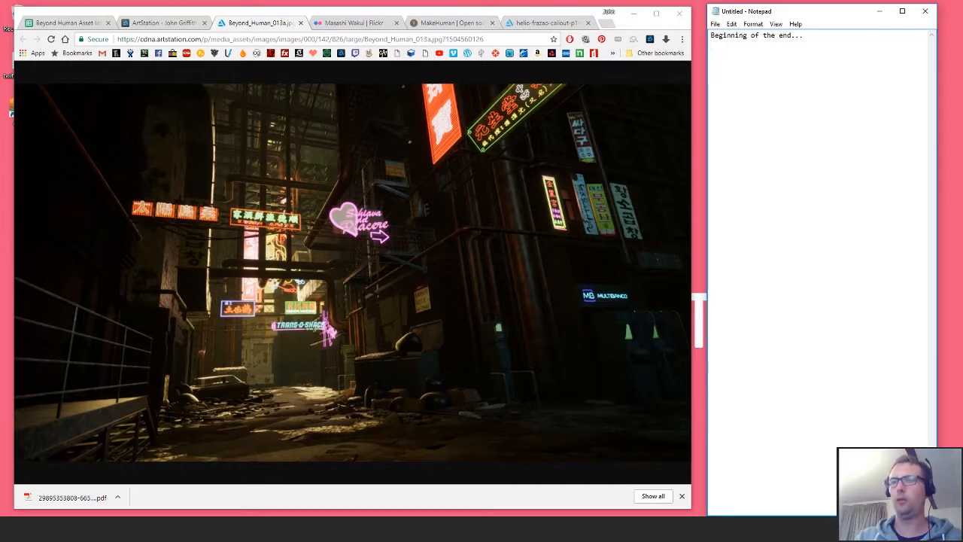
key(Return)
text(----------------------------------)
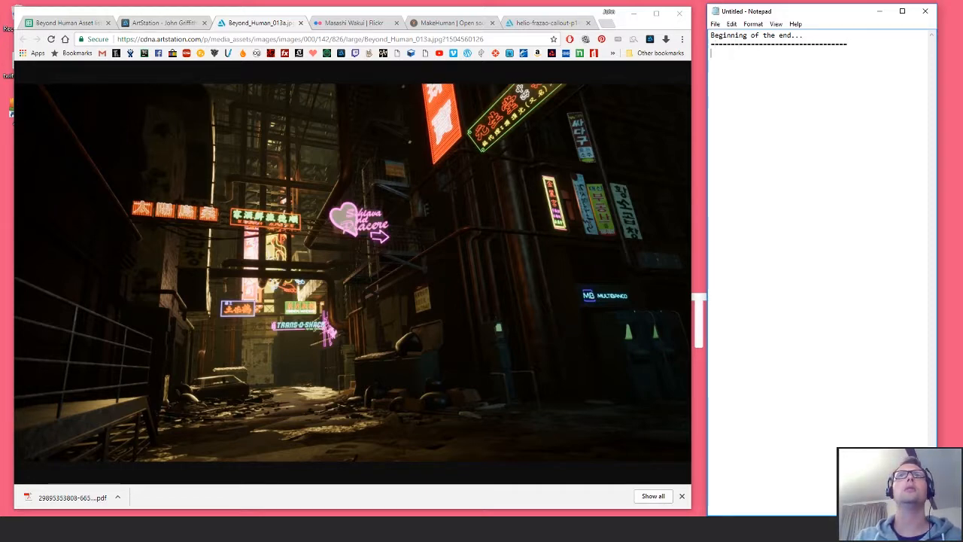
key(Return)
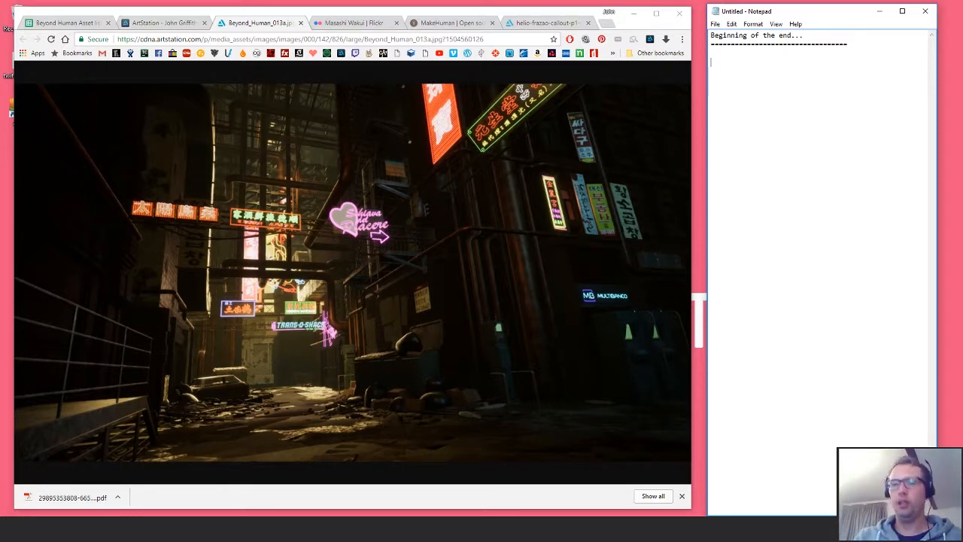
- List "Pipe rims", "Pipe brackets" and "Wires" on separate lines below the heading
text(P)
key(BackSpace)
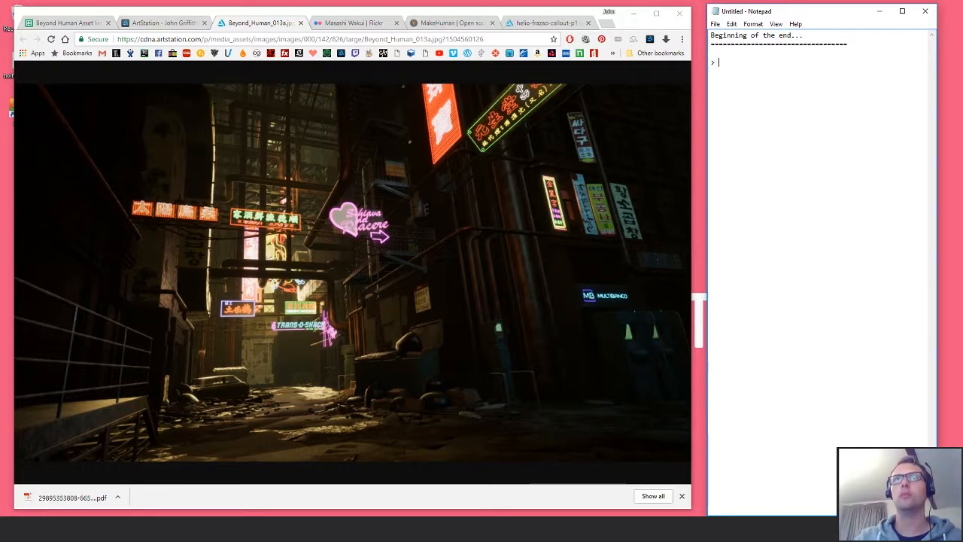
key(BackSpace)
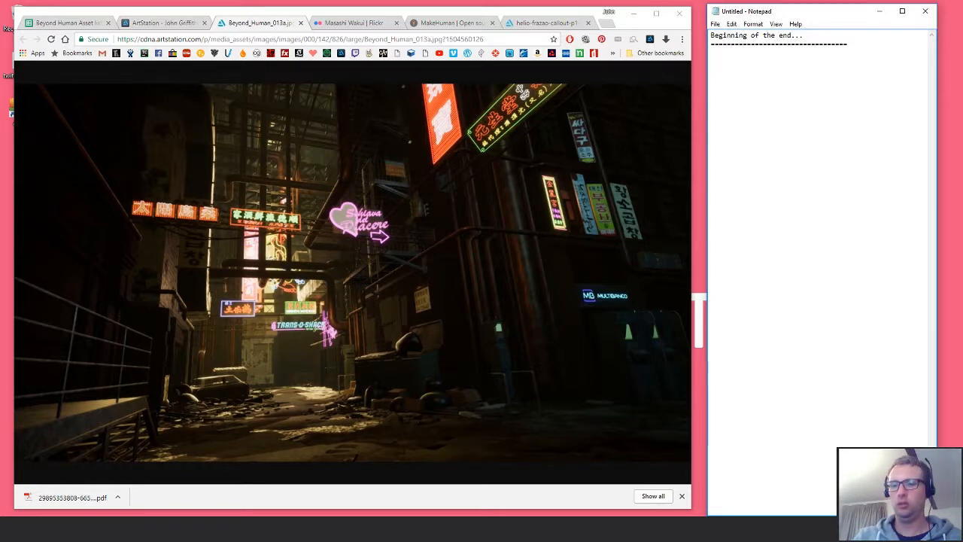
text(Pipe rims )
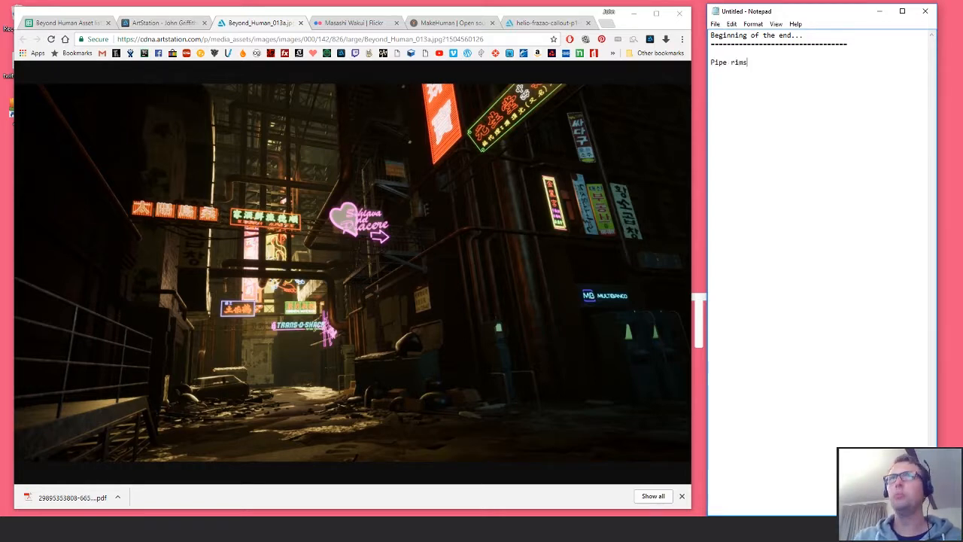
text(Pipe )
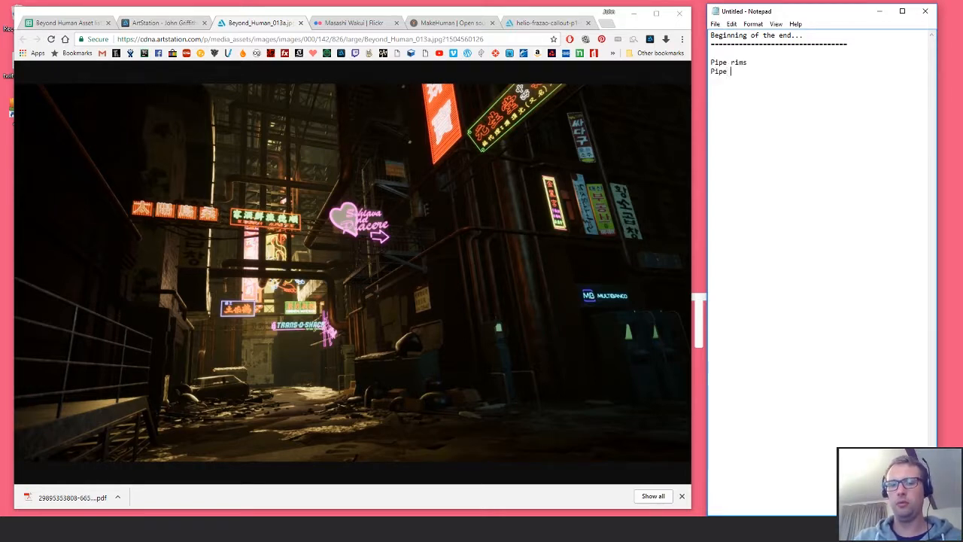
text(brackets)
key(Return)
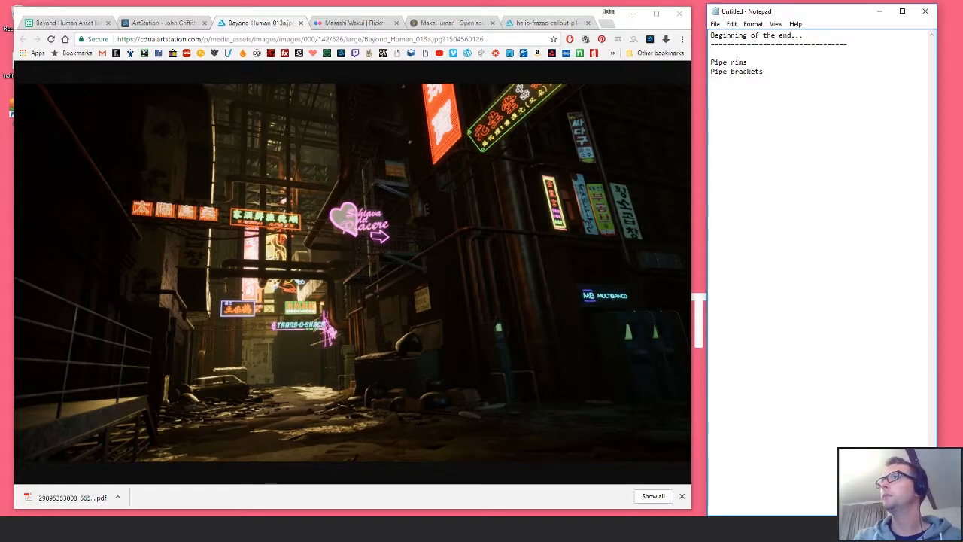
text(Wires)
key(Return)
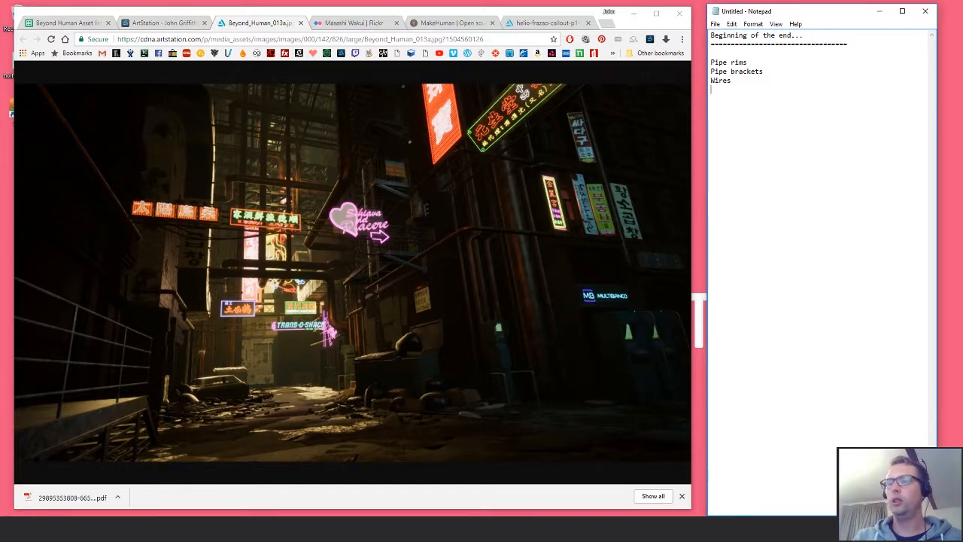
- Add the entries "Sort out the ground", "Graffiti" and "Paper wall" on separate lines of the to-do list
text(Sort out )
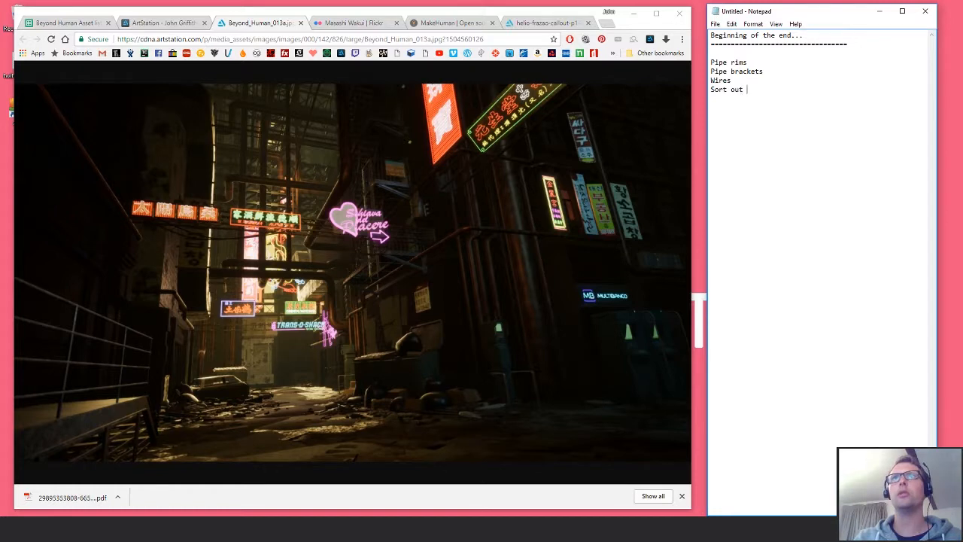
text(the ground)
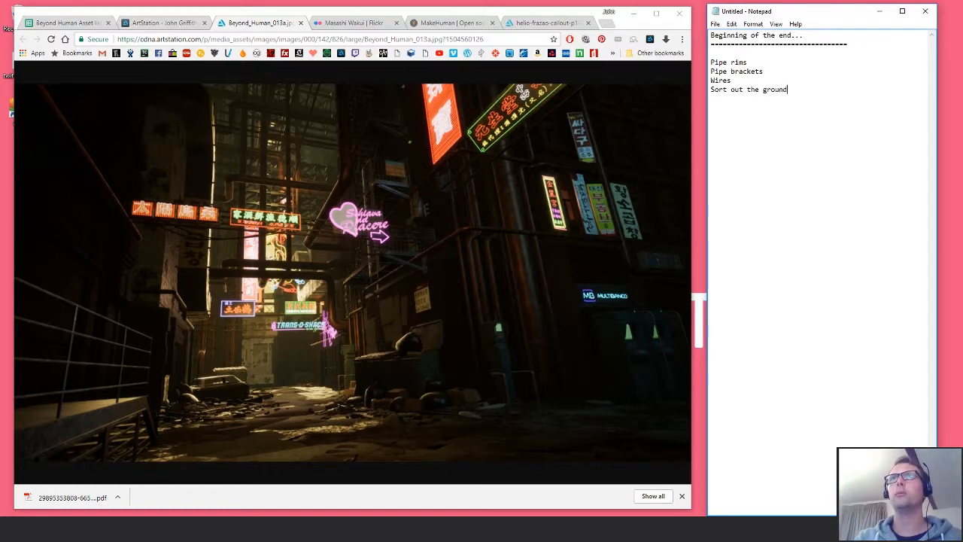
key(Return)
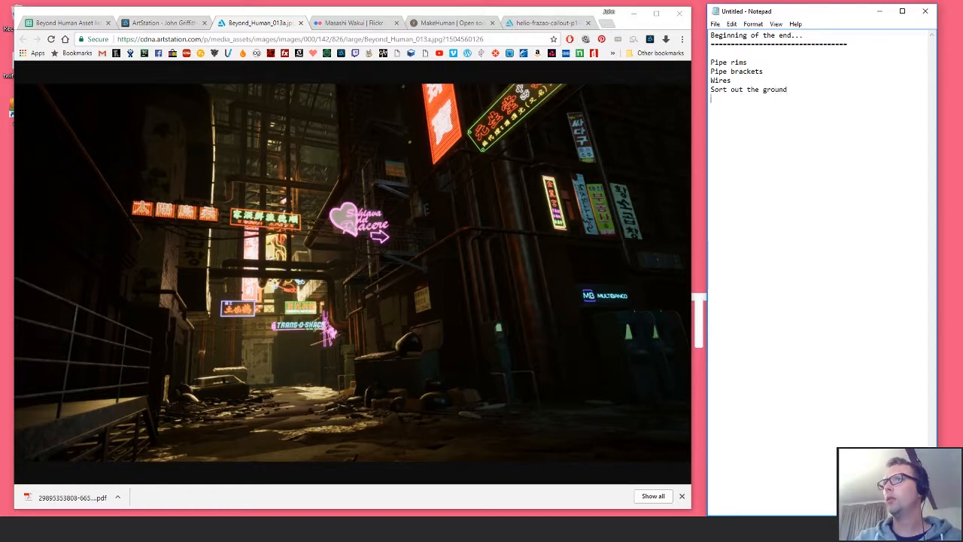
text(()
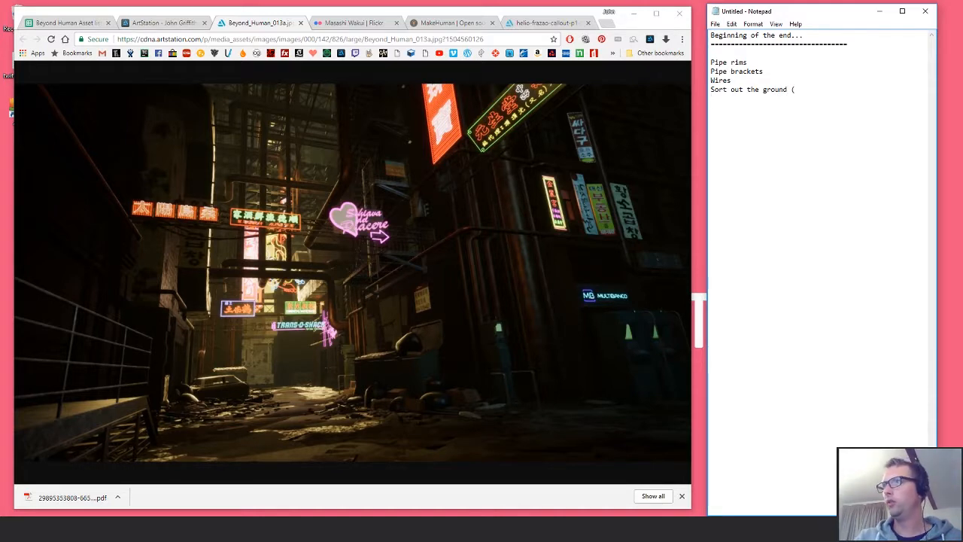
key(BackSpace)
key(BackSpace)
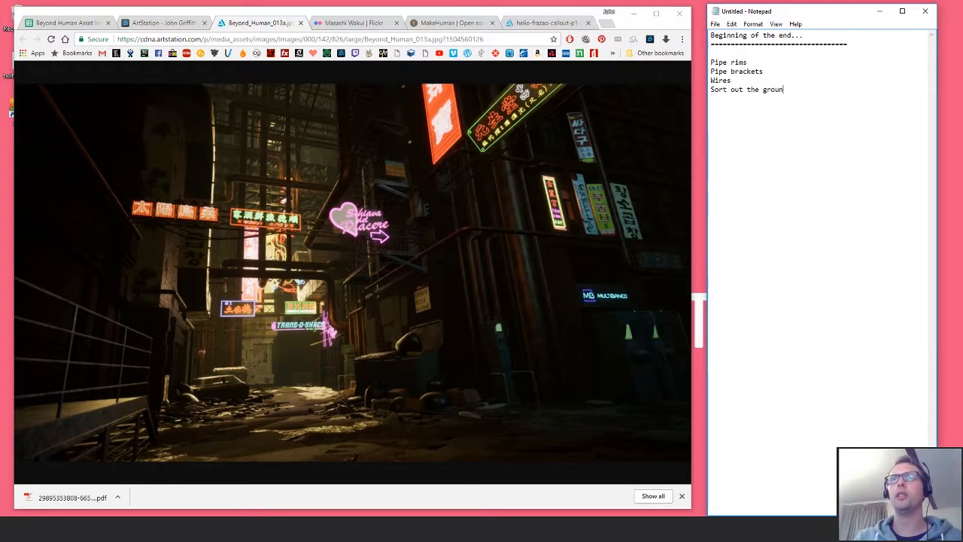
key(Return)
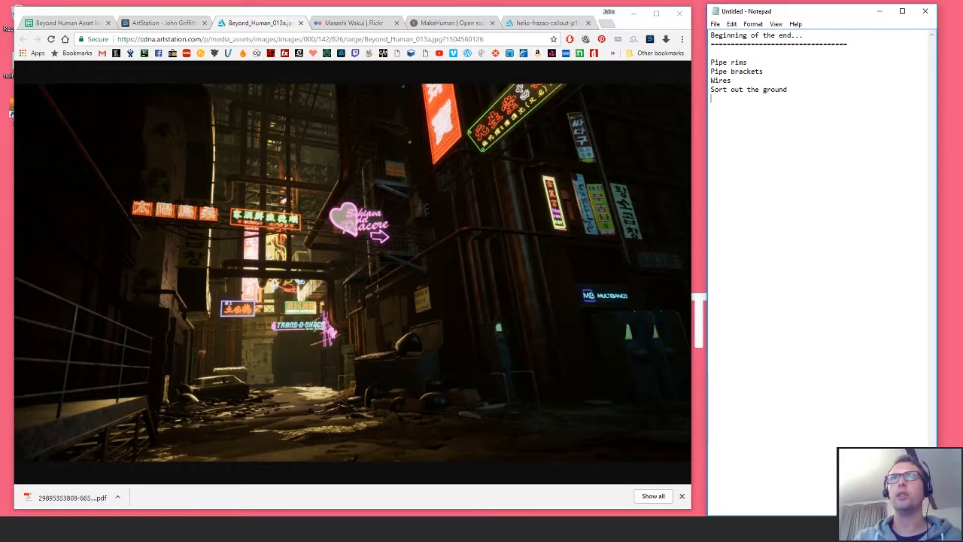
text(Graffiti )
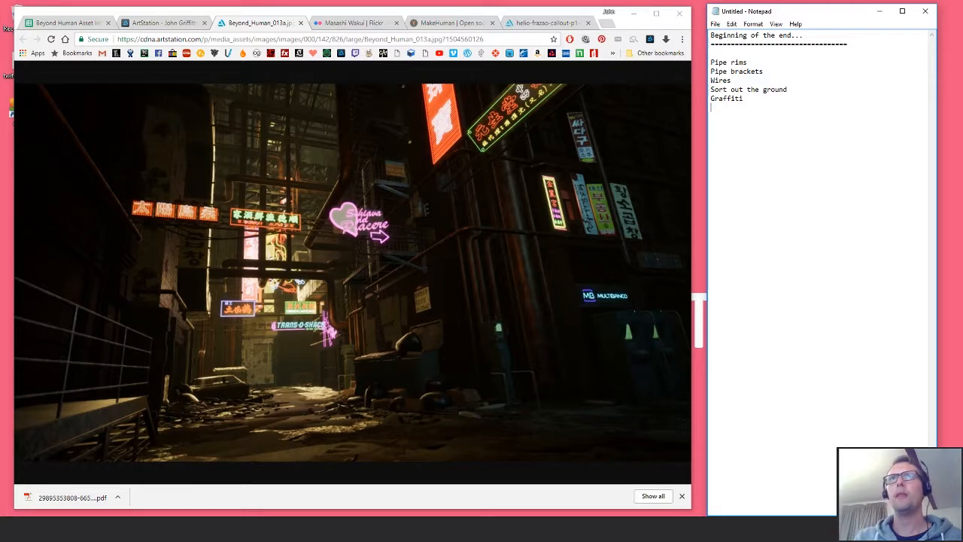
text(Paper wall)
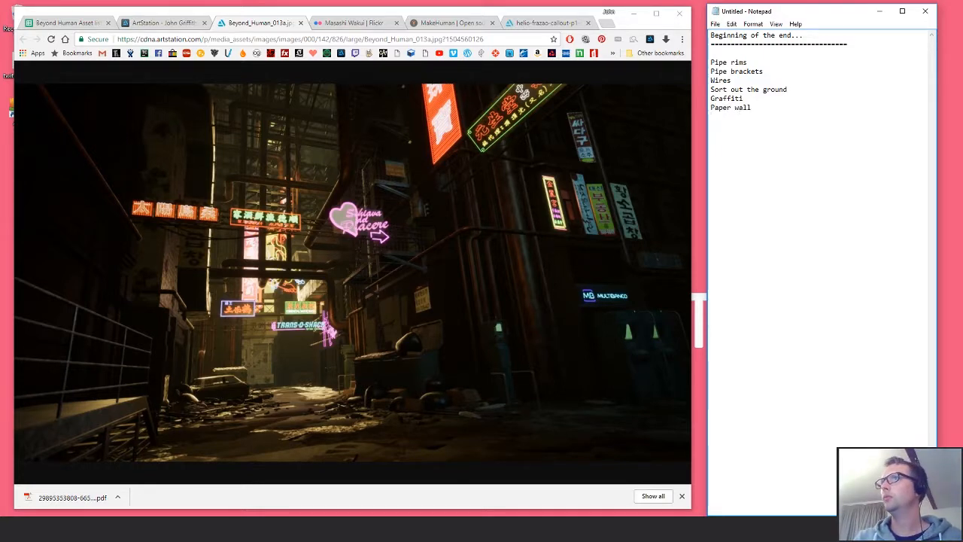
key(Return)
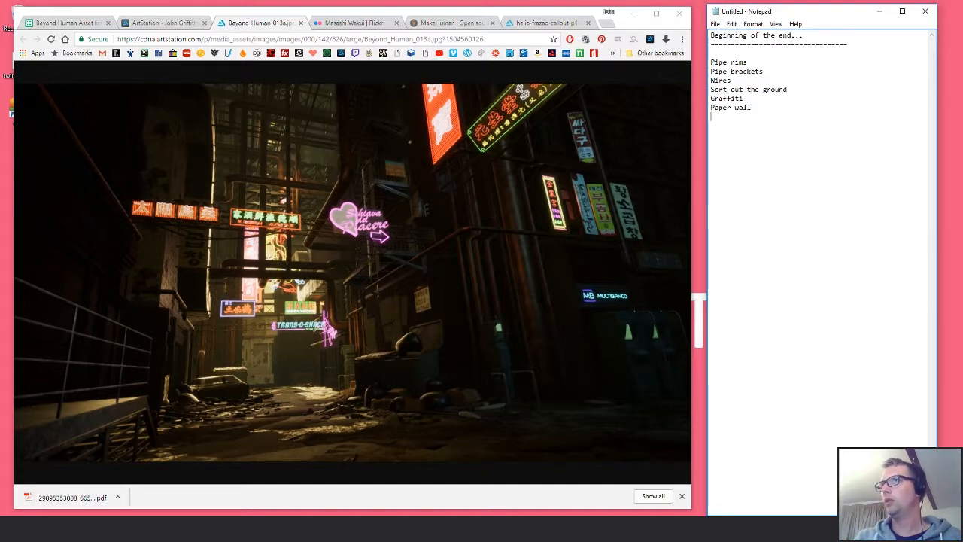
- Add the entries "Plastic material (worn) for Aircons" and "Lighting" on separate lines of the to-do list
text(P)
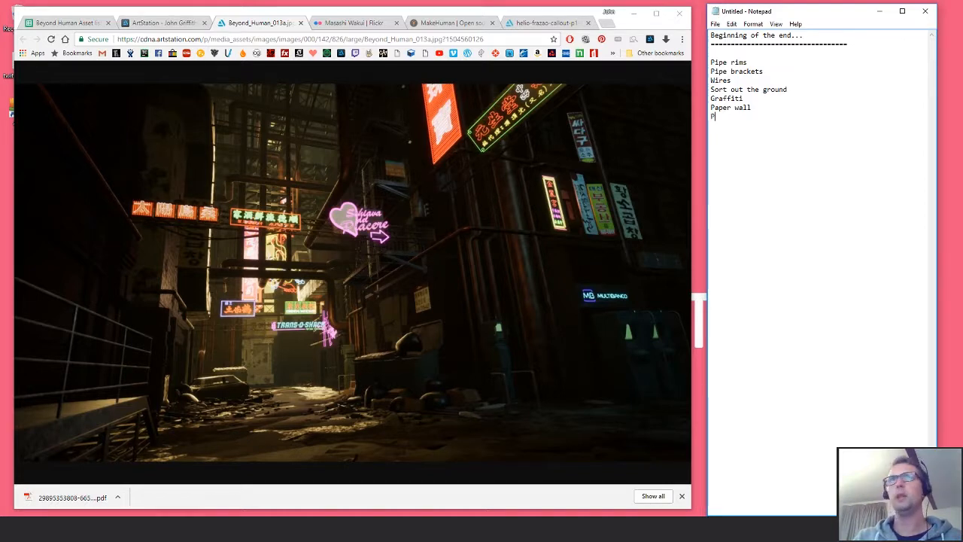
text(lastic material )
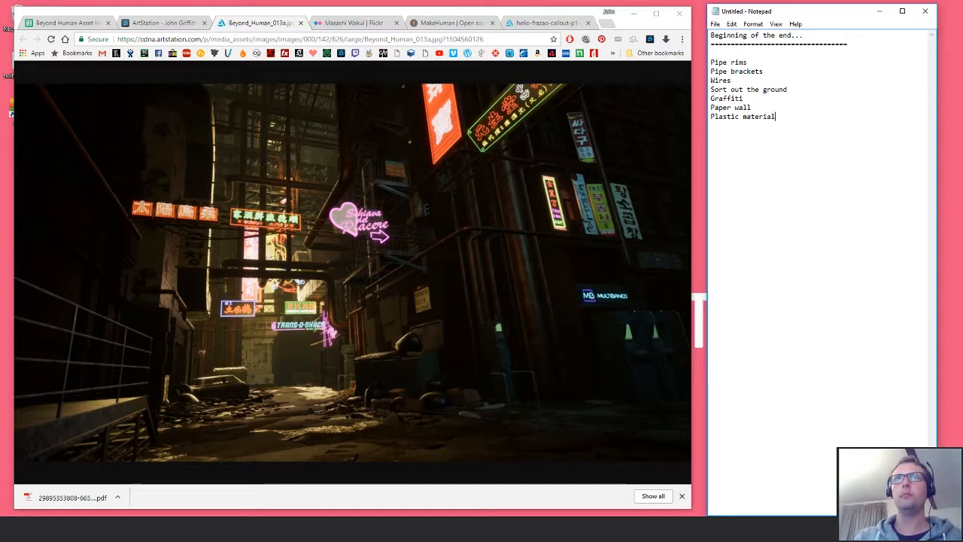
text(()
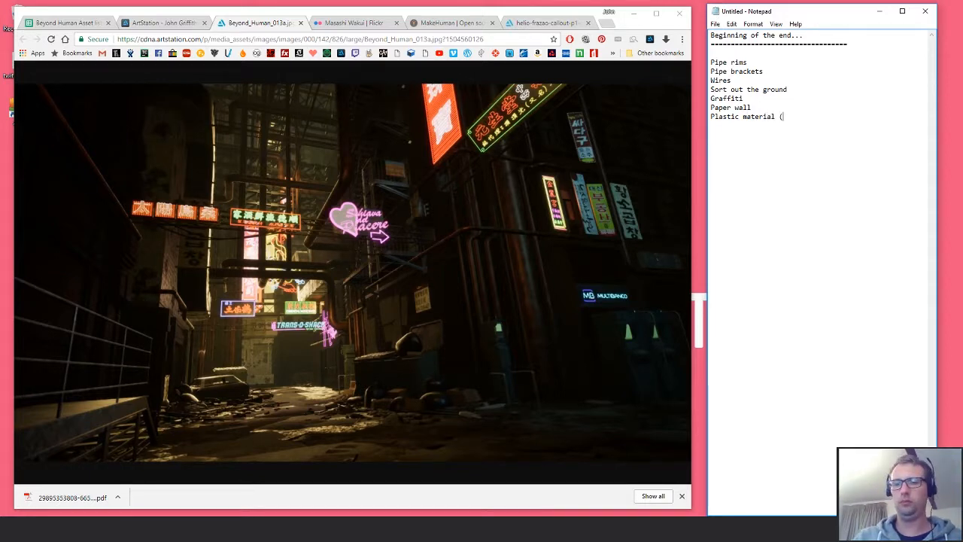
text(worn) for Aircons )
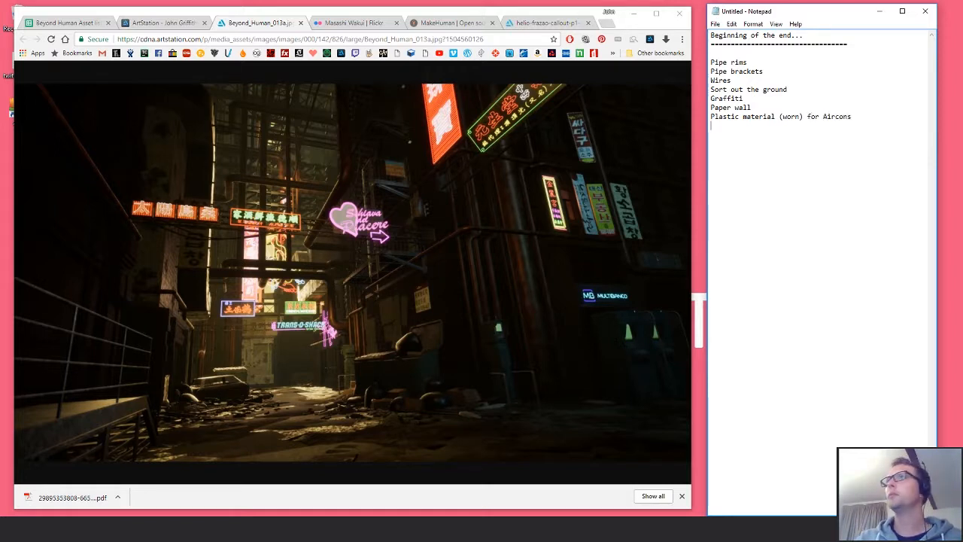
text(Lighting)
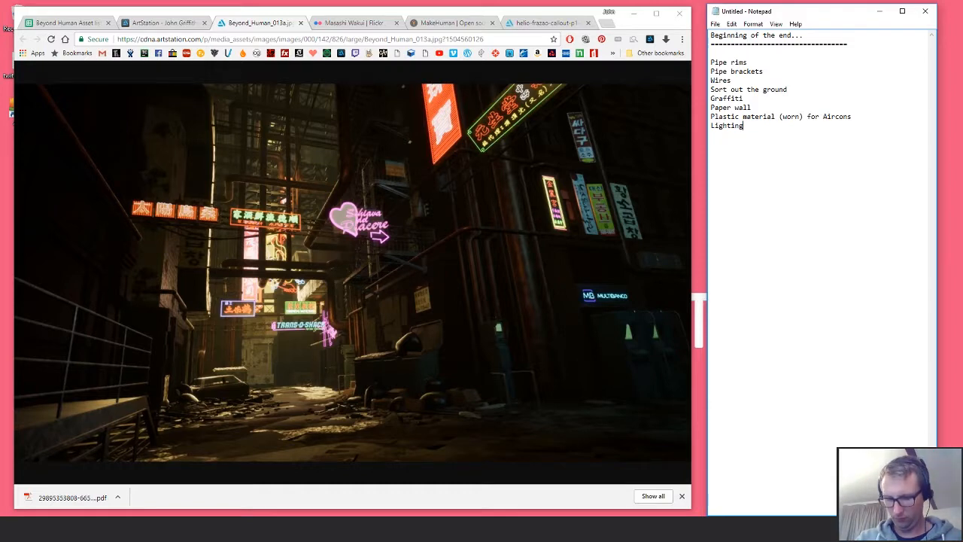
key(Return)
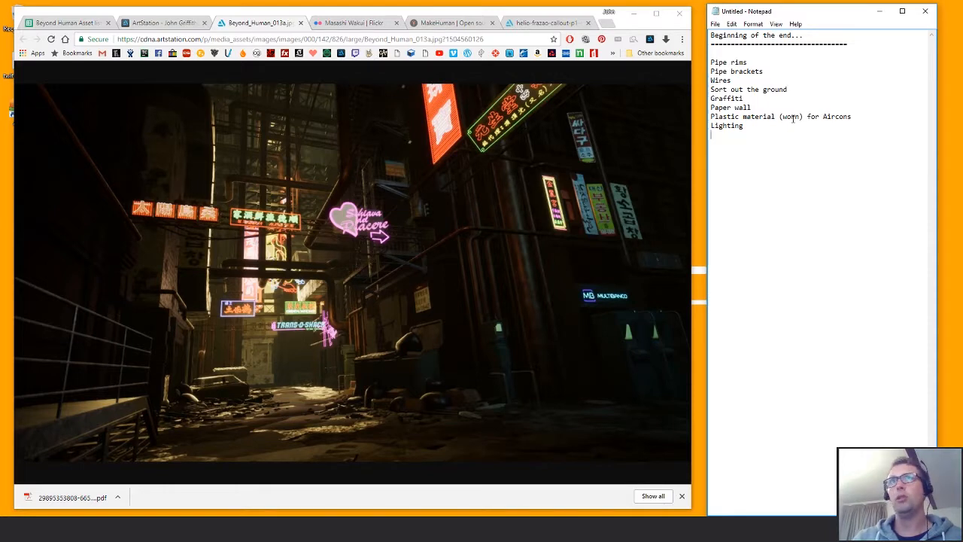
- Append "(Decals)" to the "Graffiti" entry in the to-do list
click(759, 96)
text((Dec)
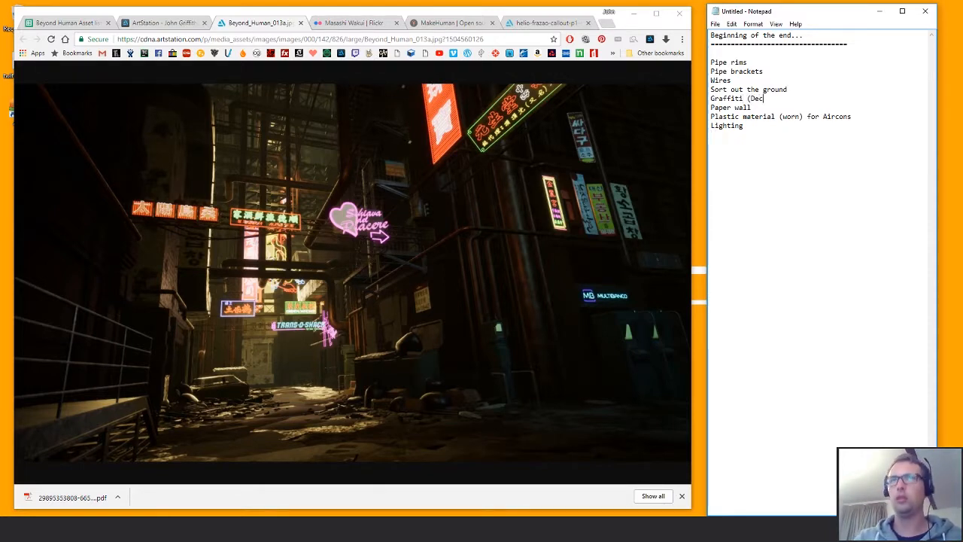
text(als))
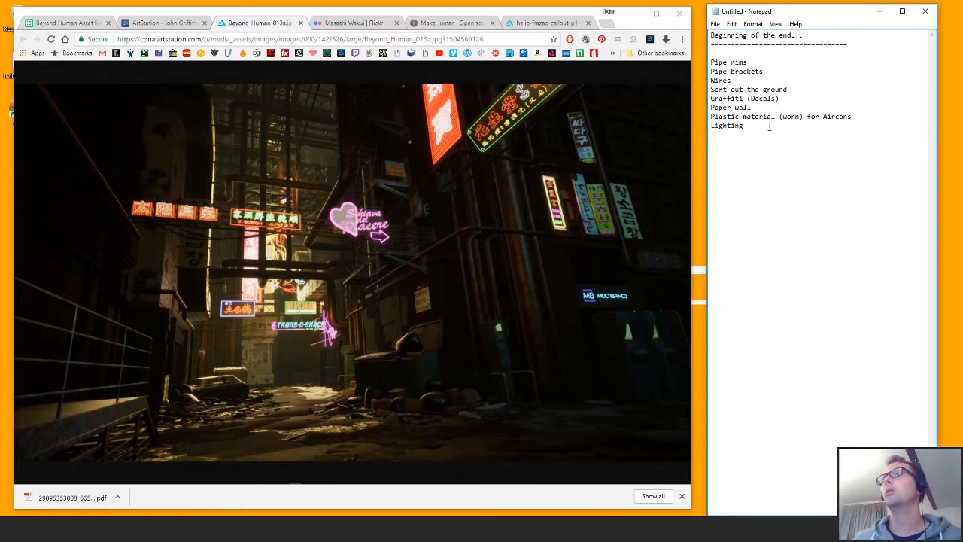
- Add the entry "General wear - 2nd layer grunge in shader" below "Lighting"
text(G)
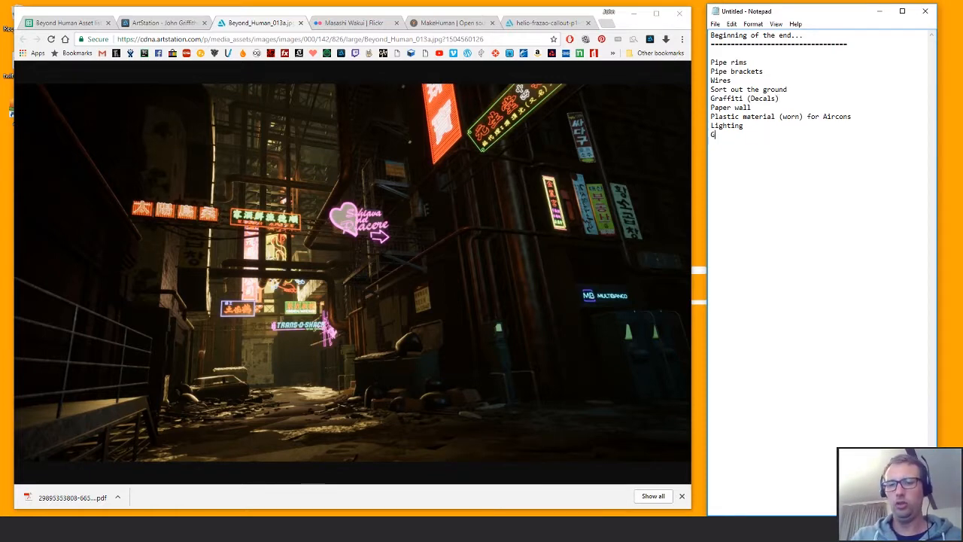
text(Ene)
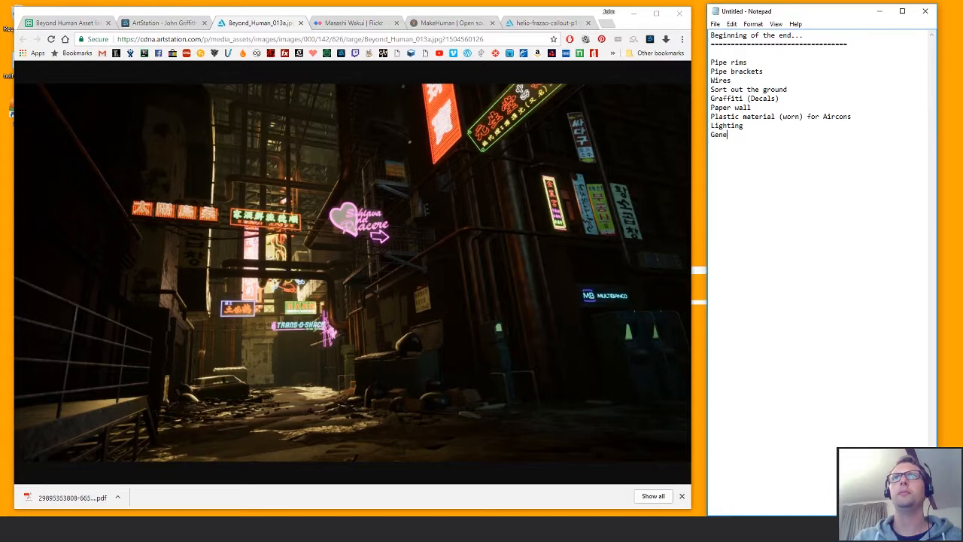
text(ral wear - )
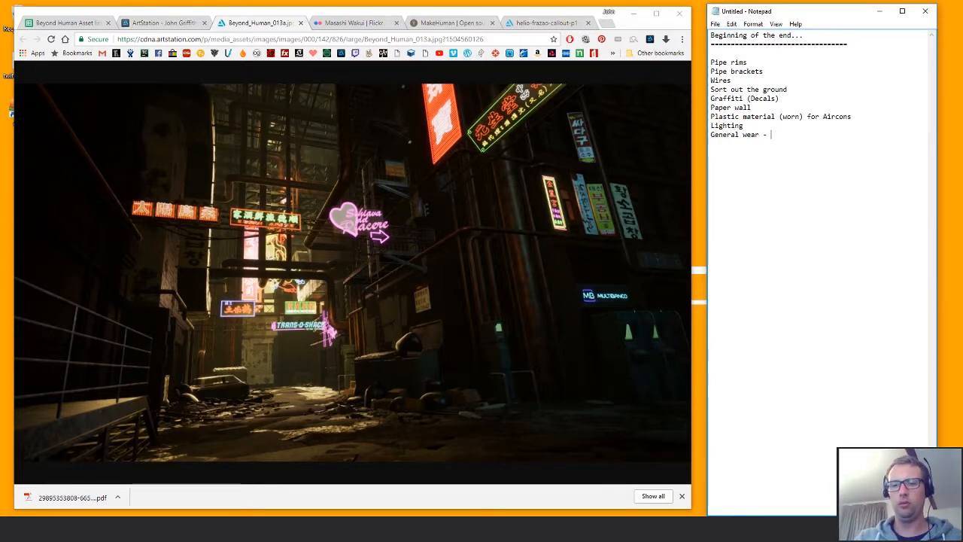
text(2nd lay)
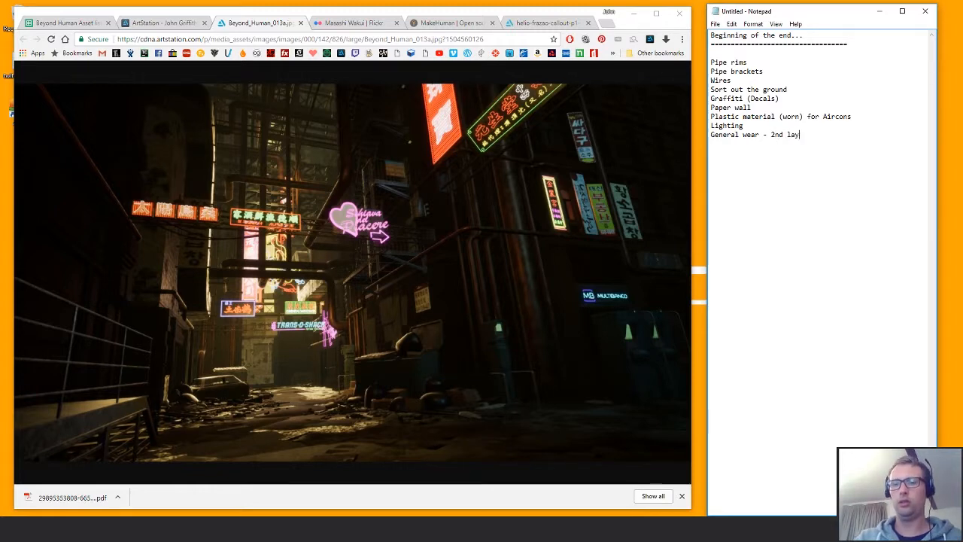
text(er i)
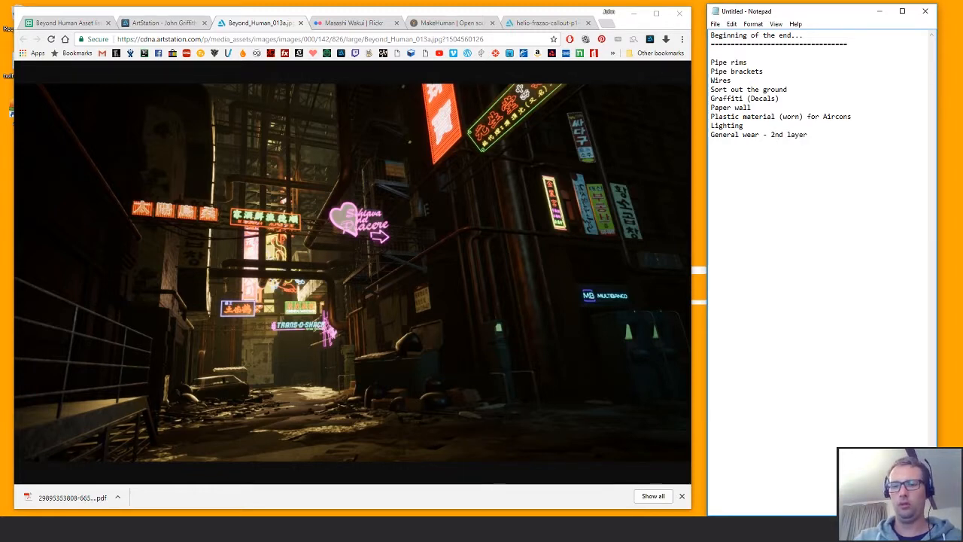
text(grunge in )
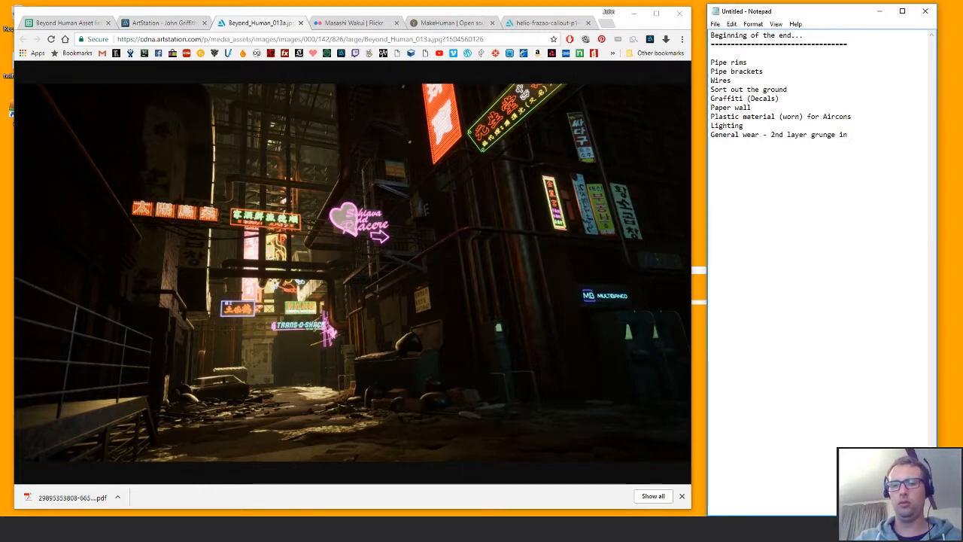
text(shader)
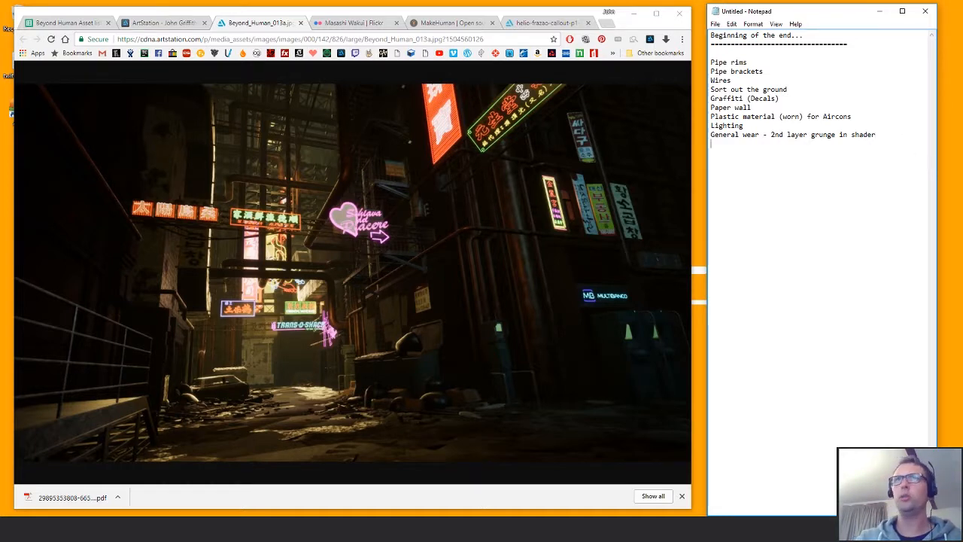
- Add the entries "NAP texture detail" and "Bank texture detail" on separate lines at the end of the list
text(NAP )
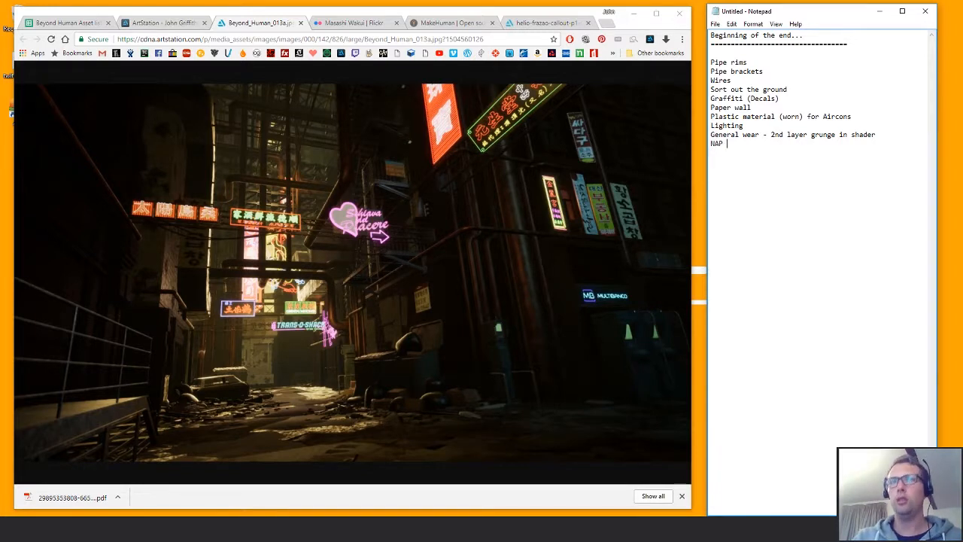
text(shad)
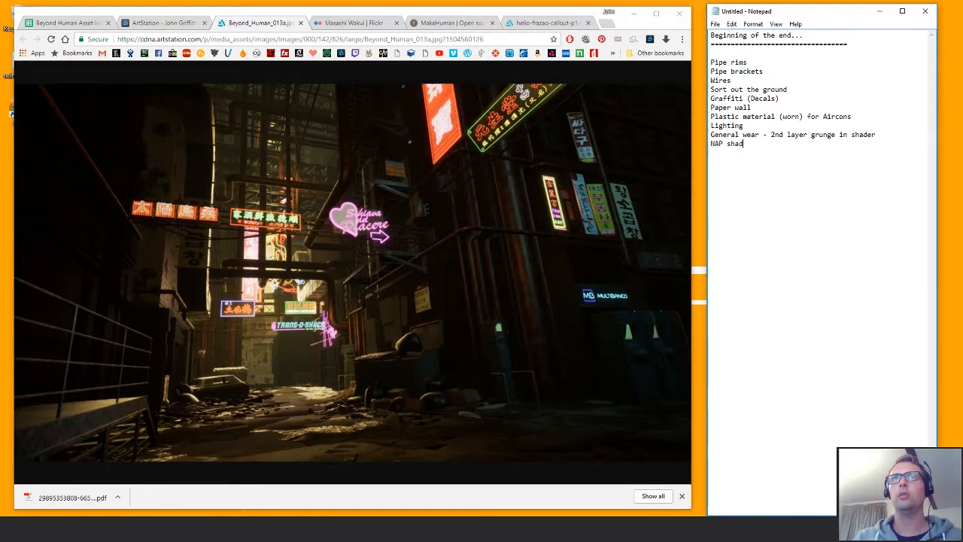
text(er detail)
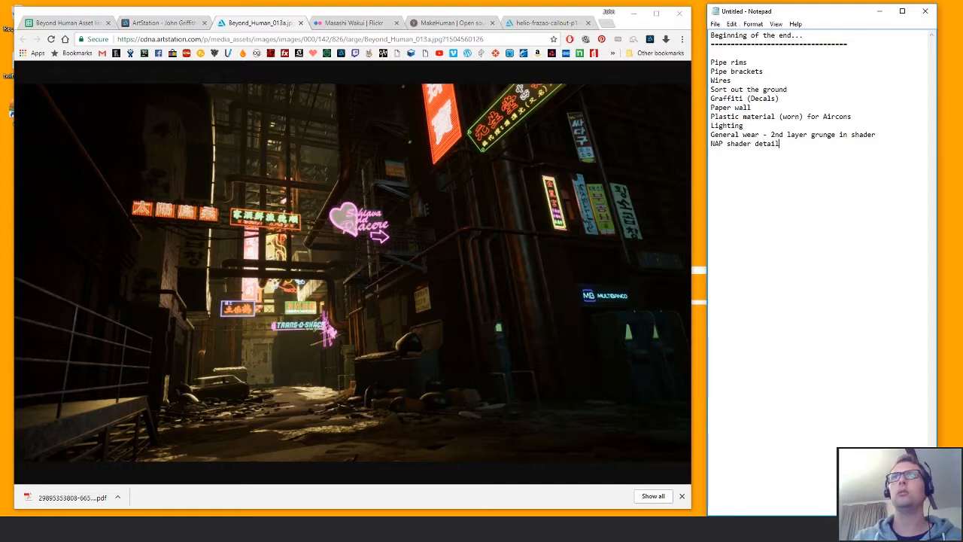
key(Return)
text(Bank)
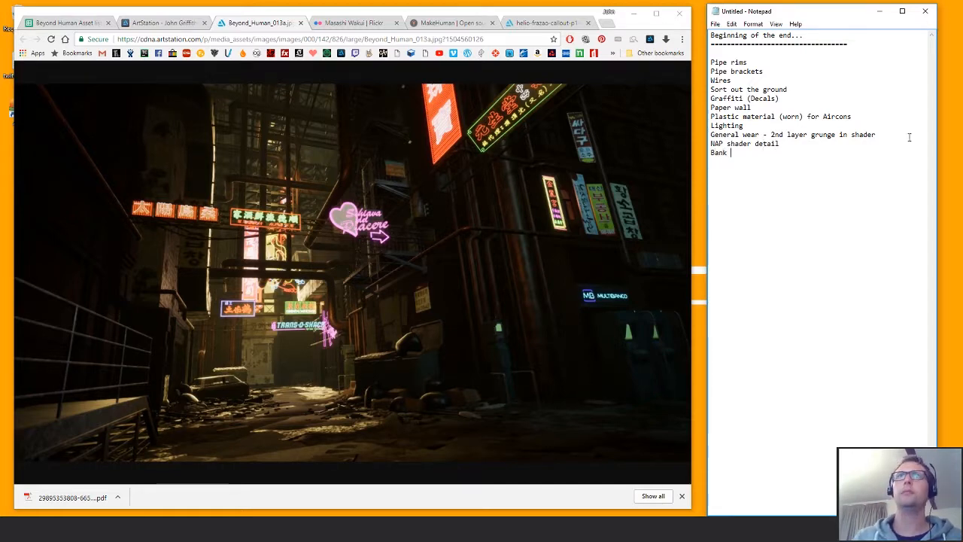
double_click(739, 144)
key(BackSpace)
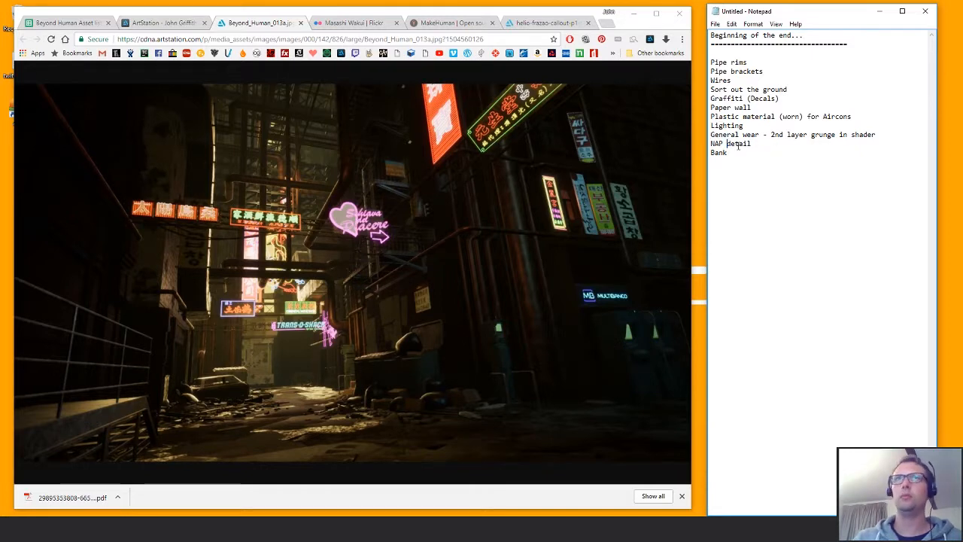
text(texture)
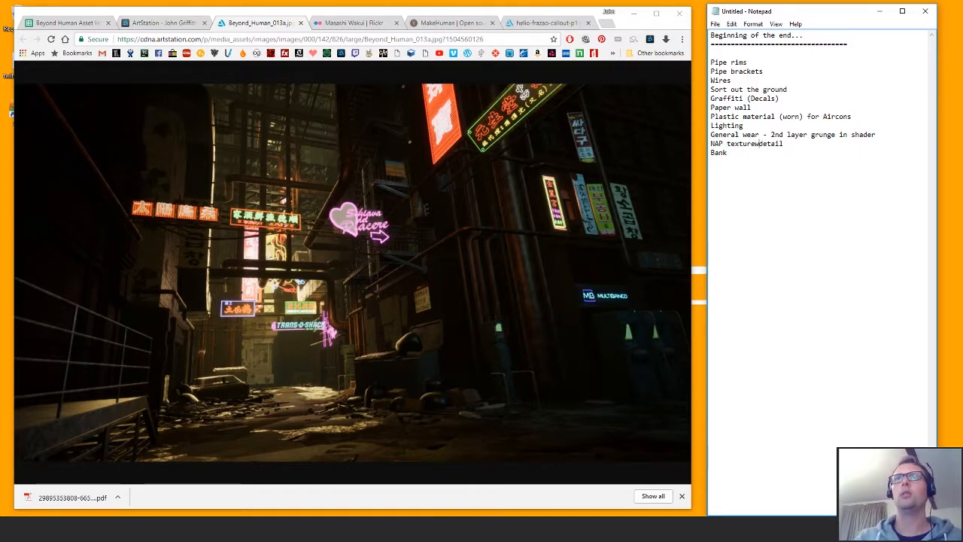
key(Return)
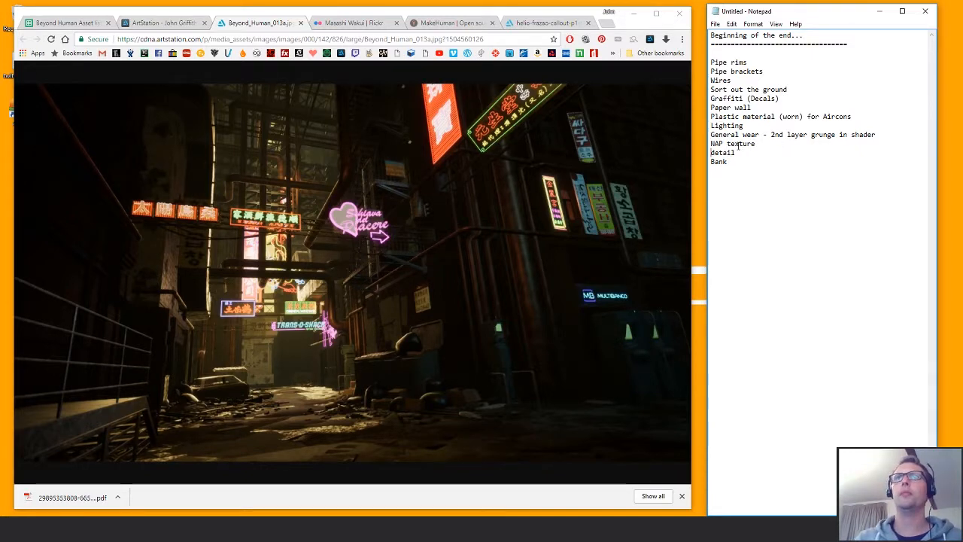
key(BackSpace)
text(text)
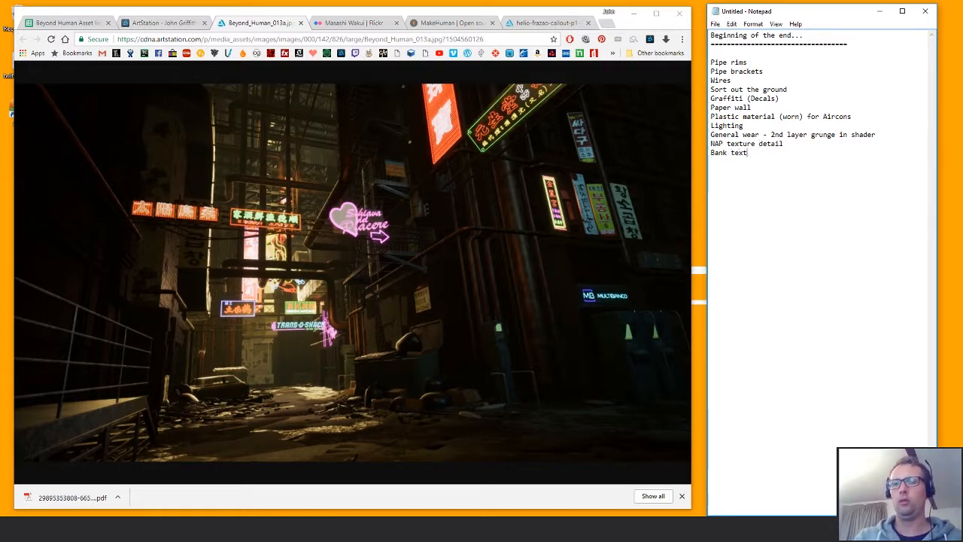
text(ure detail)
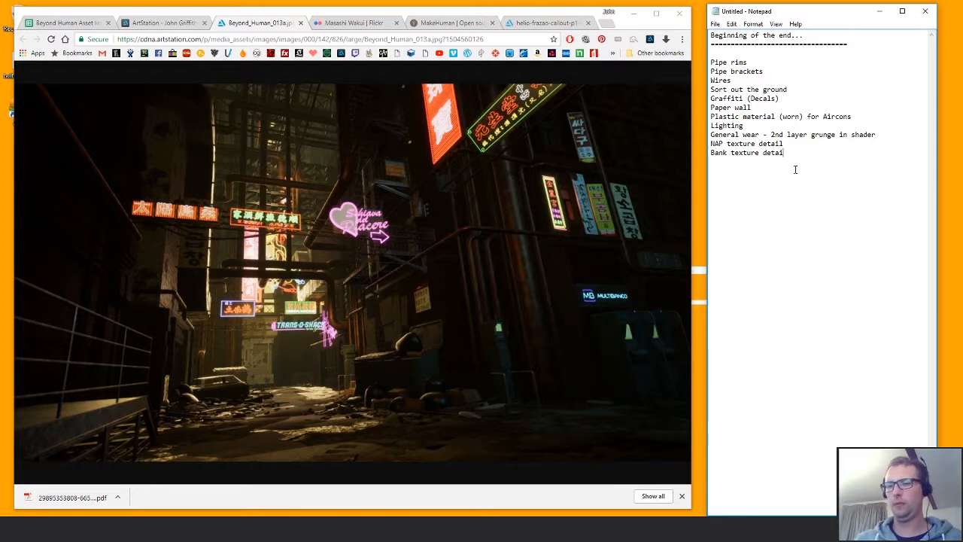
- Add the entry "Bin bag model" on a new line below the bank entry
key(Return)
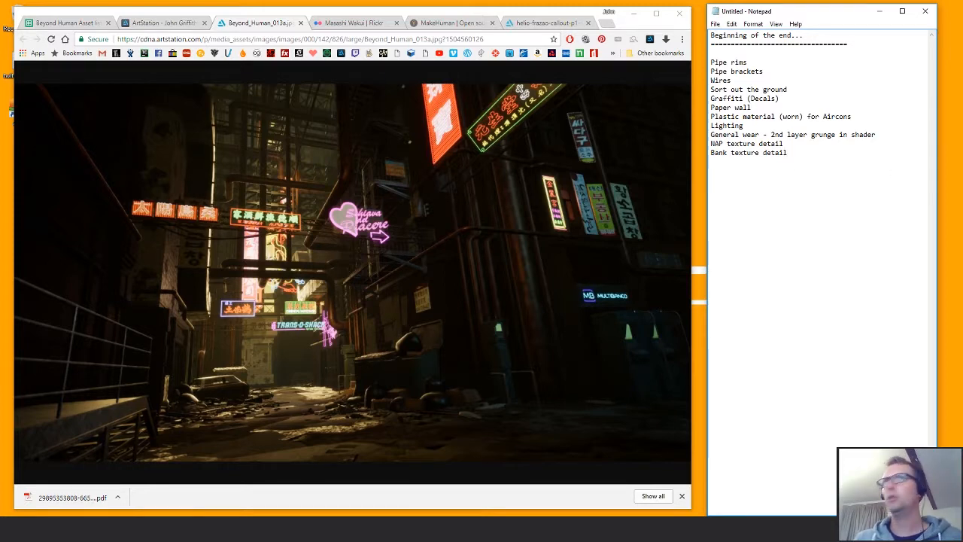
text(Bin b)
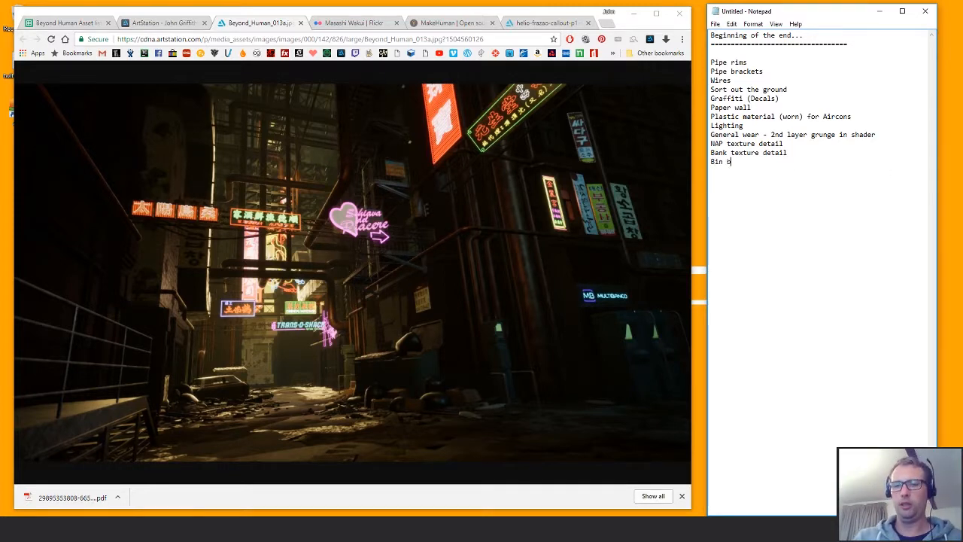
text(ag model)
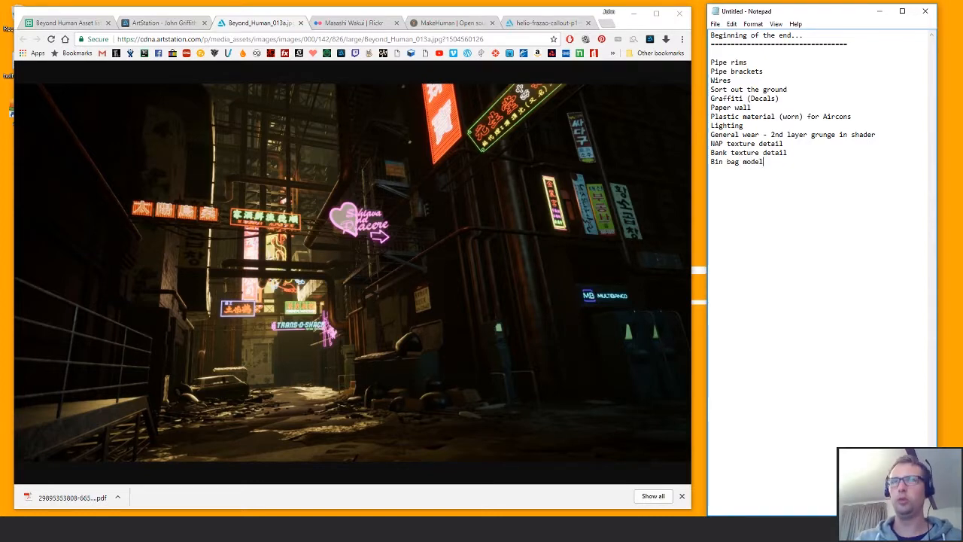
- Add the entry "Knocking models a bit (dumpster, signage)" on a new line of the list
key(Return)
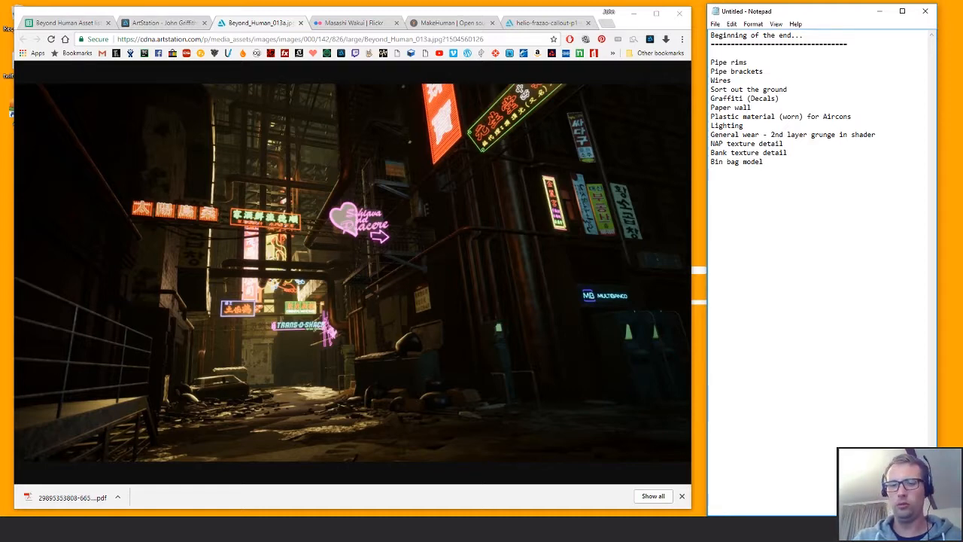
text(Knocking)
key(BackSpace)
key(BackSpace)
key(BackSpace)
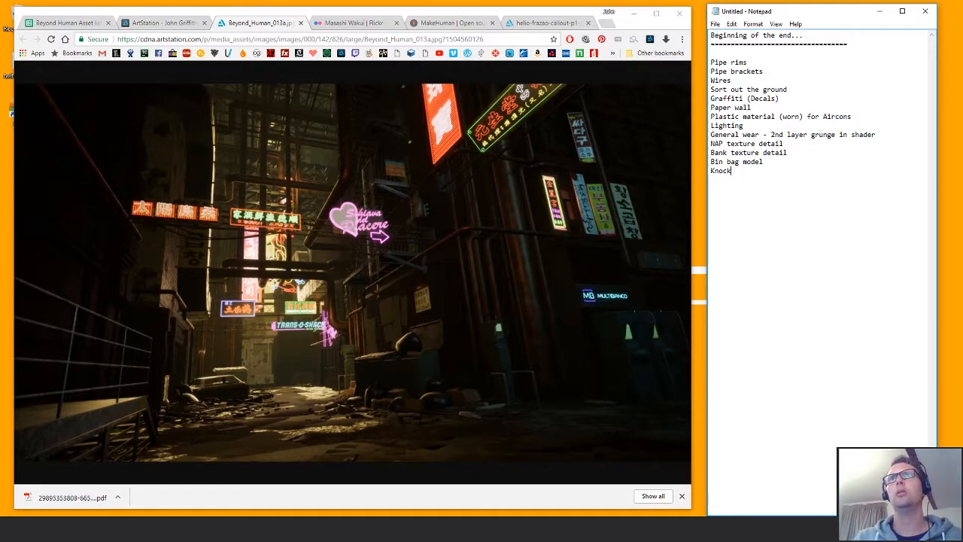
text(ing mo)
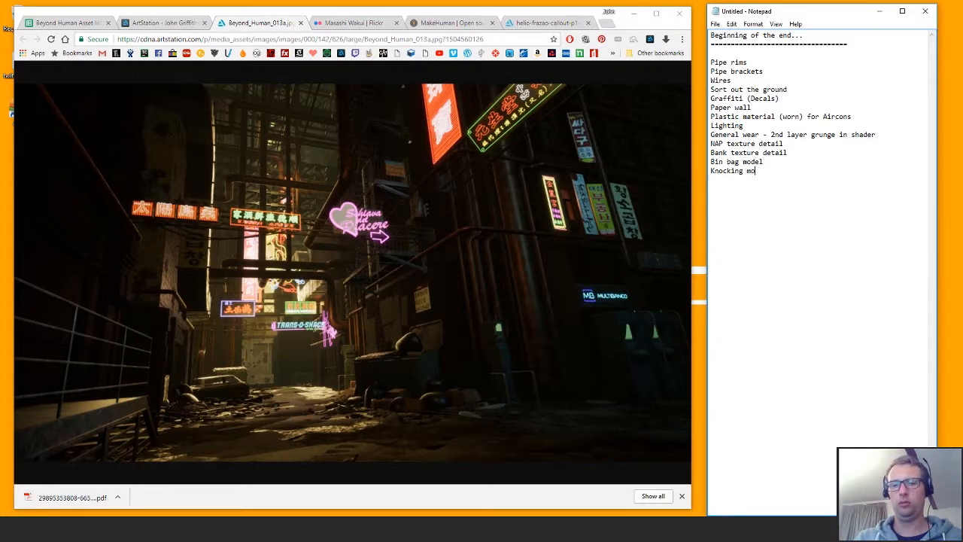
text(dels a b)
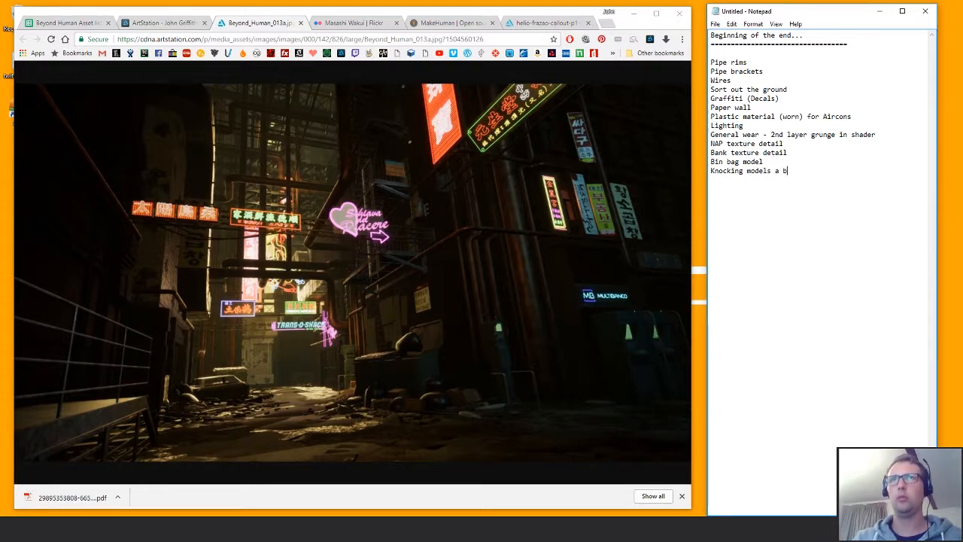
text(it (dump)
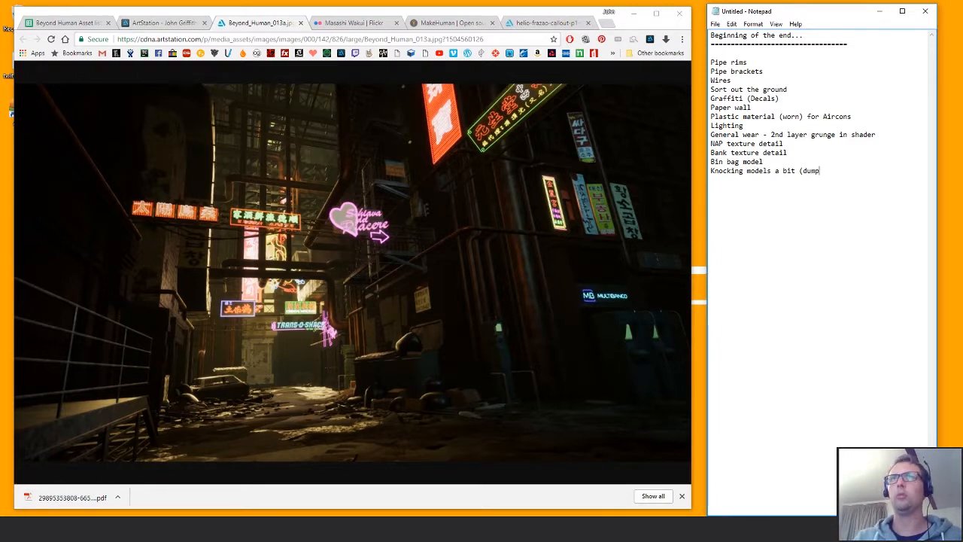
text(ster, sign)
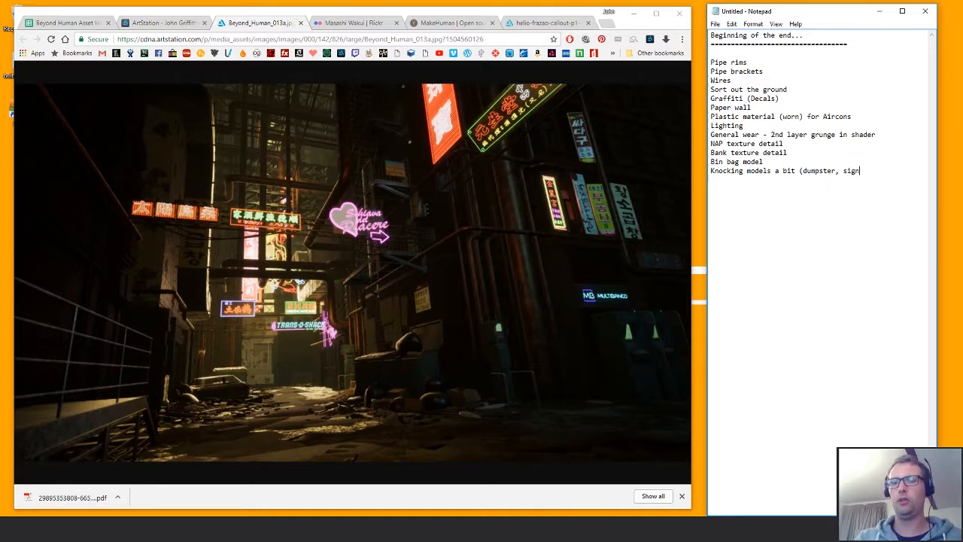
text(age))
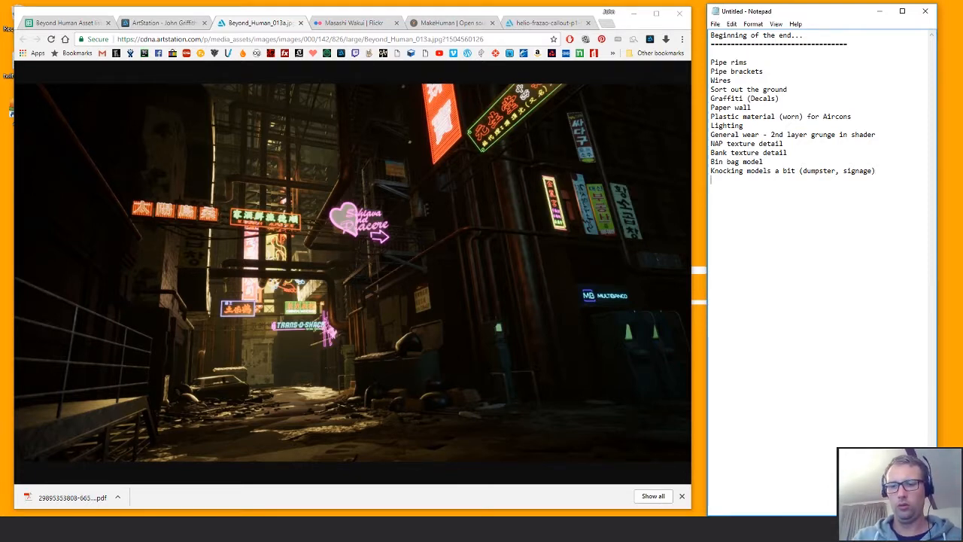
- Add the entry "Large neon sign - thin out, make bigger" to the end of the list
text(Large neon)
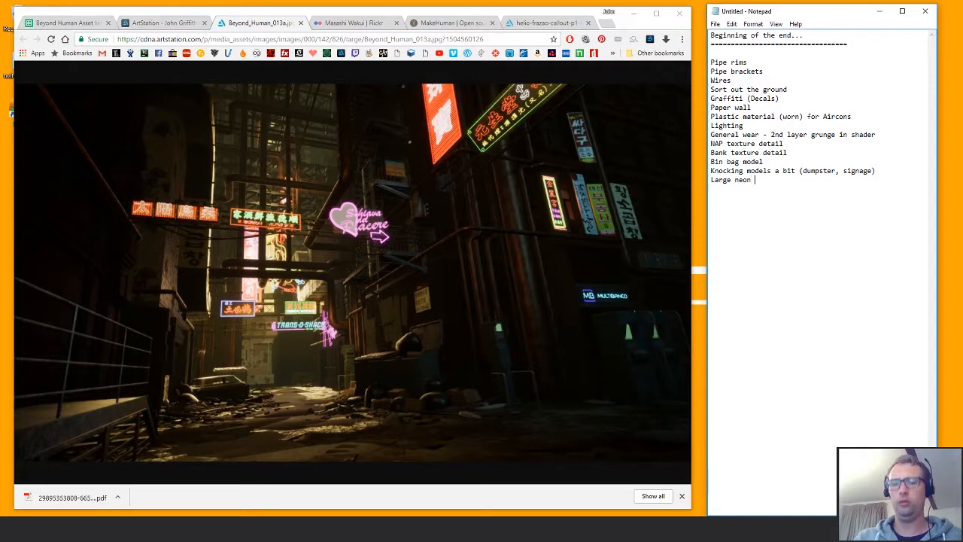
text( sign - thin out)
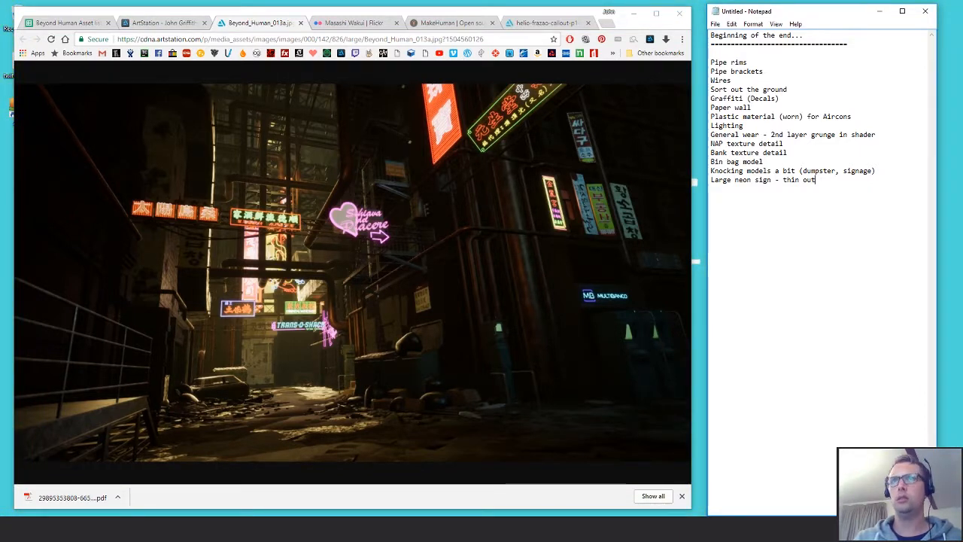
text(, make bg)
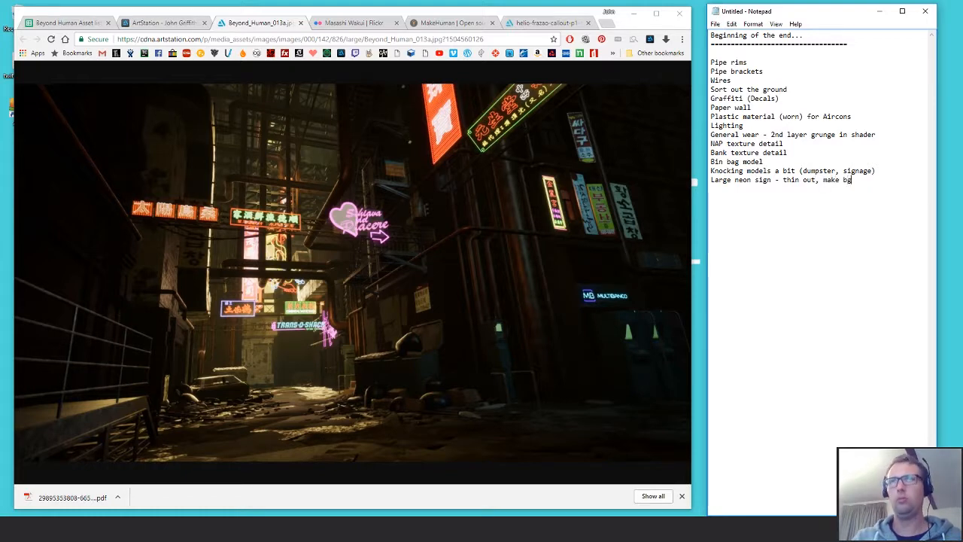
key(BackSpace)
text(igger)
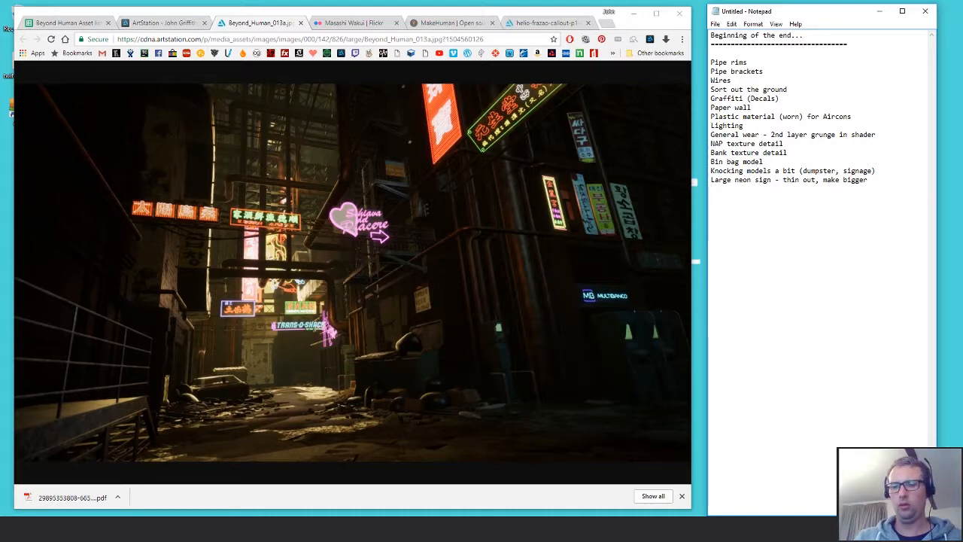
- Add the entry "Neon signs in upper back of shot" on a new line at the end of the list
text(Neon signs )
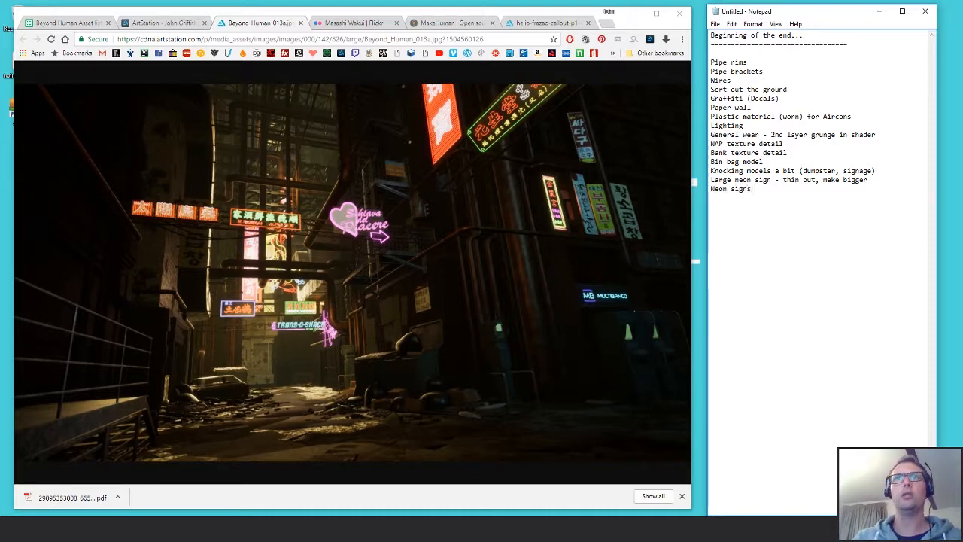
text(in iup)
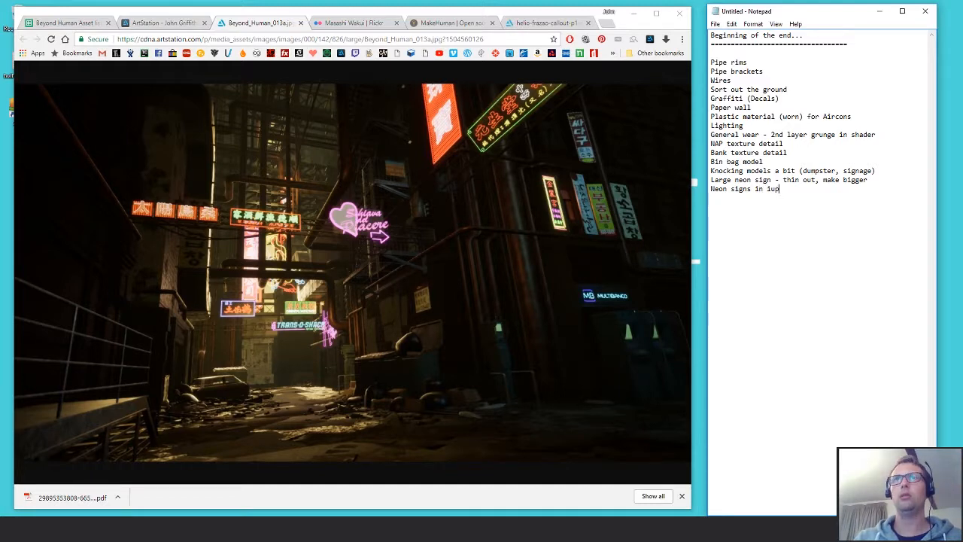
key(BackSpace)
key(BackSpace)
text(upp)
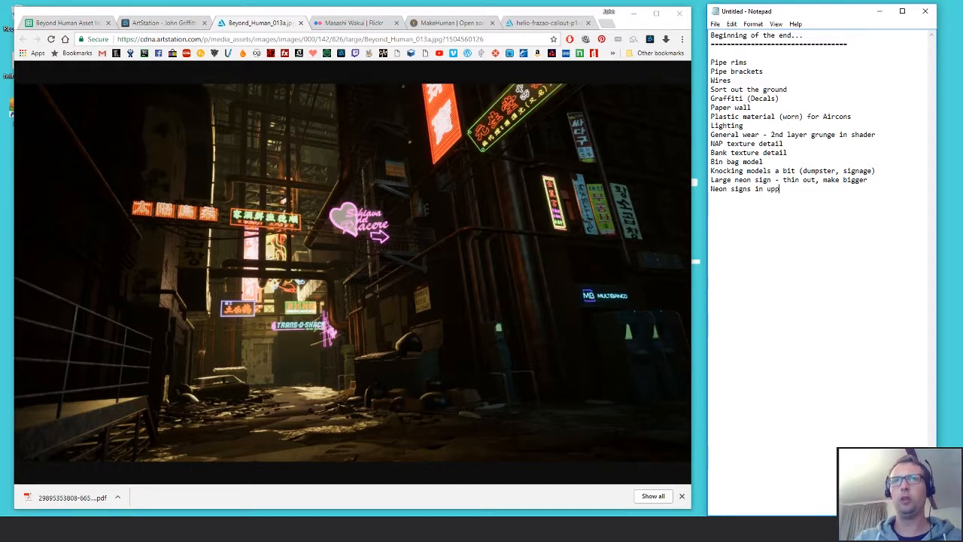
text(er back of )
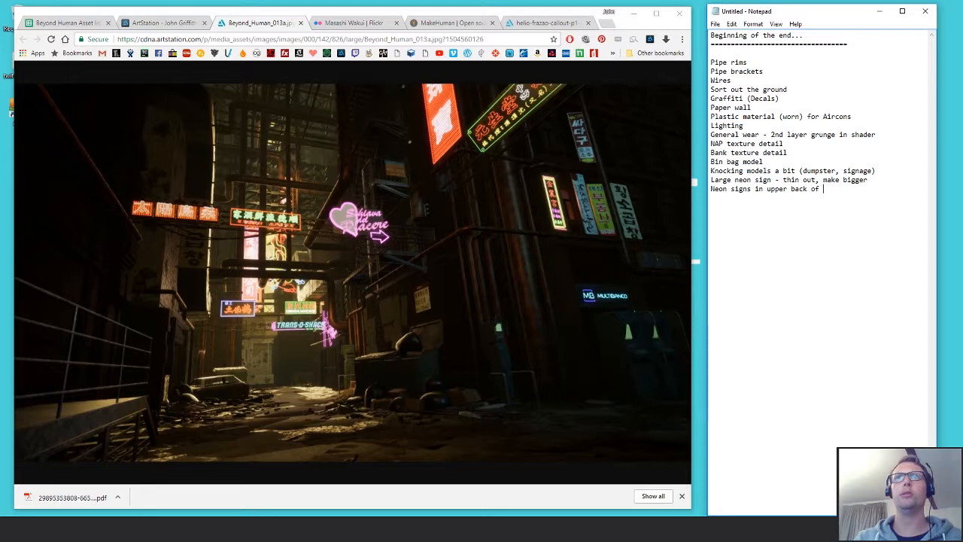
text(shot)
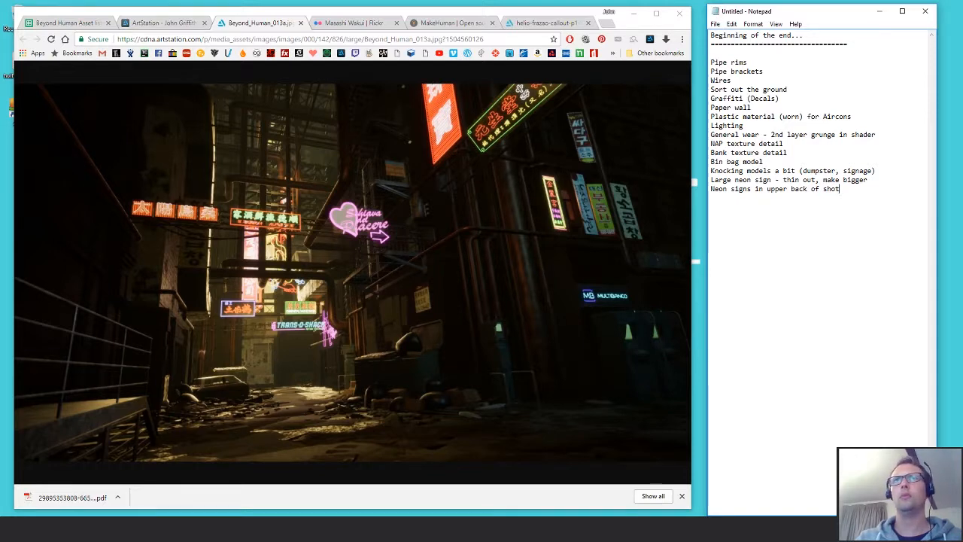
- Extend the Lighting entry in the list so it reads "Lighting - brighten key areas"
click(788, 128)
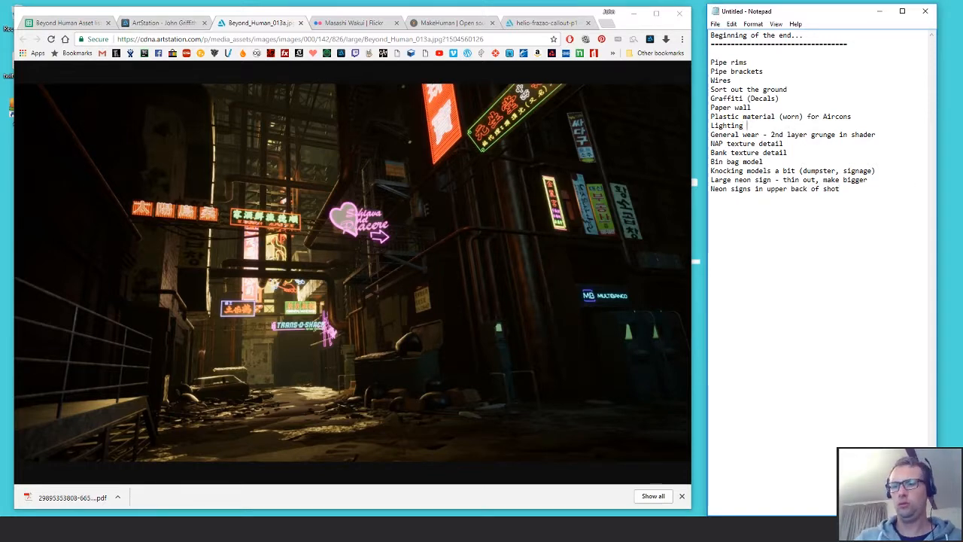
text(- bright)
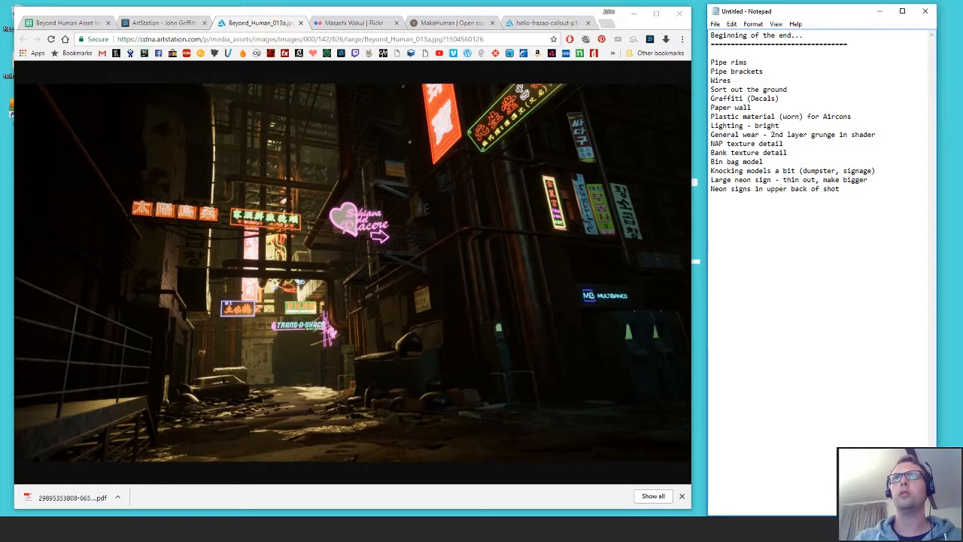
text(en,)
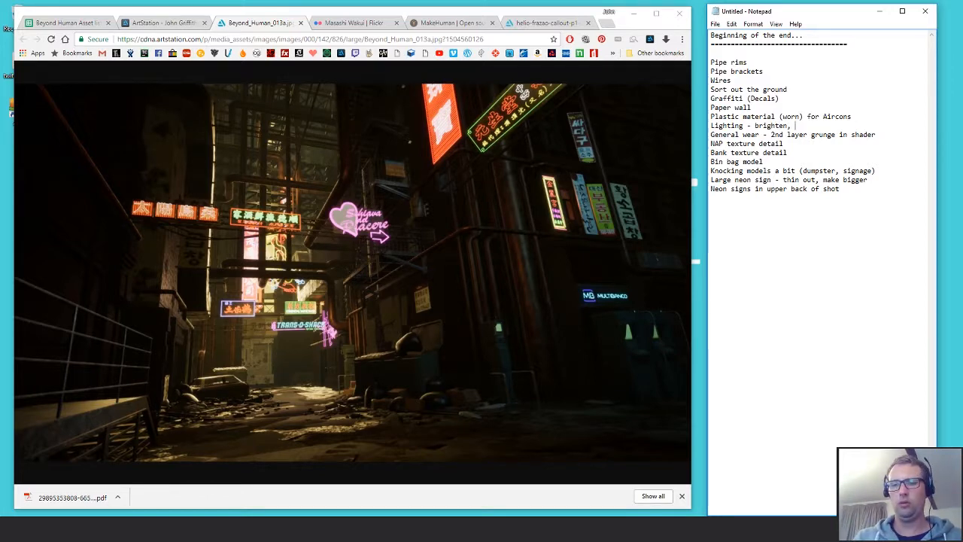
text( key )
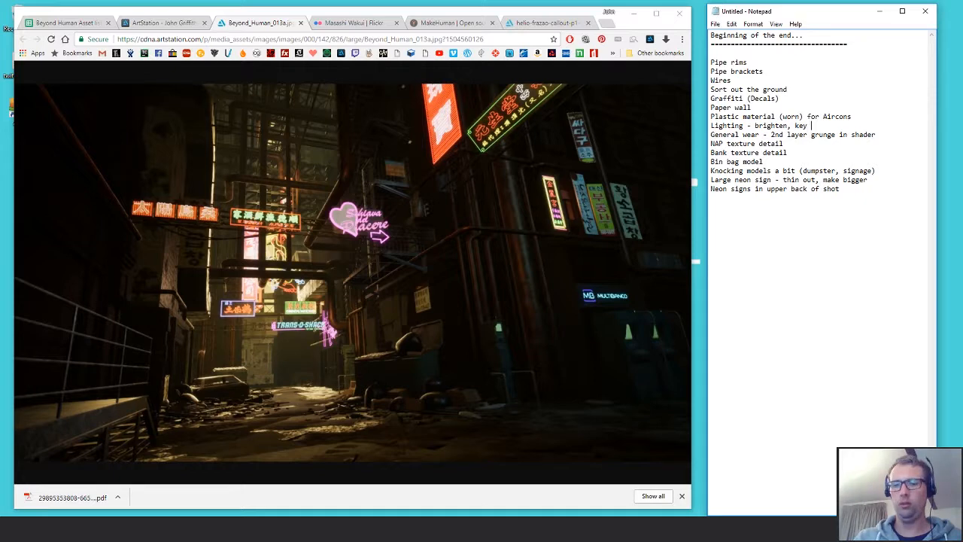
text(areas)
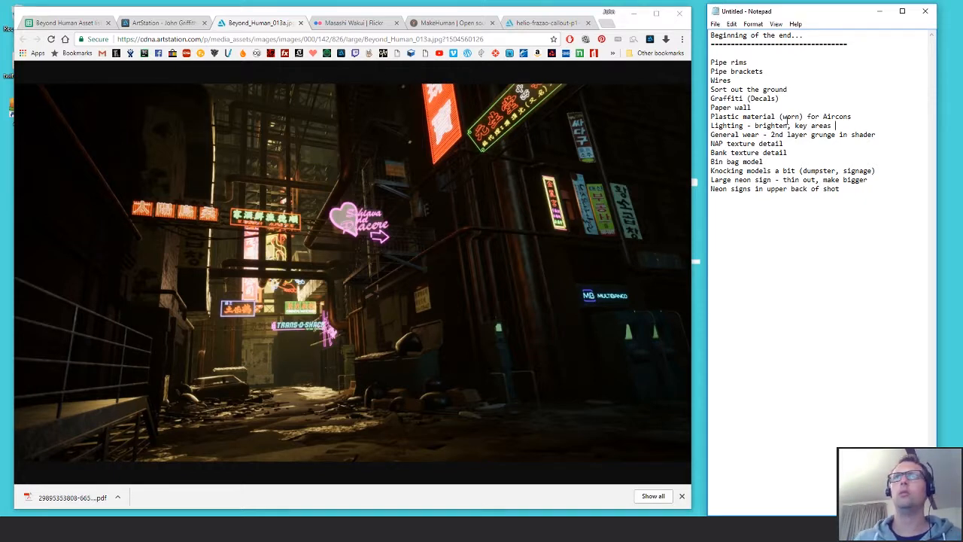
click(792, 126)
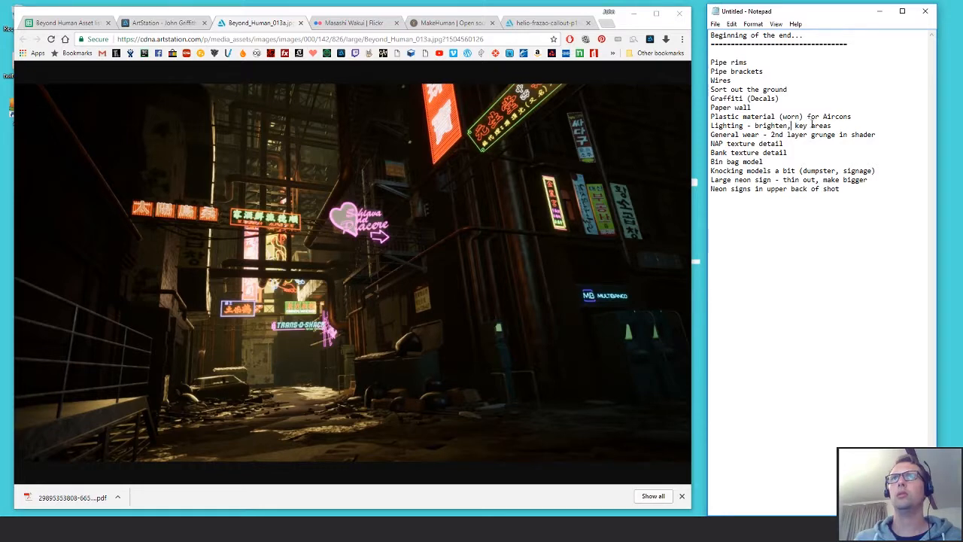
key(BackSpace)
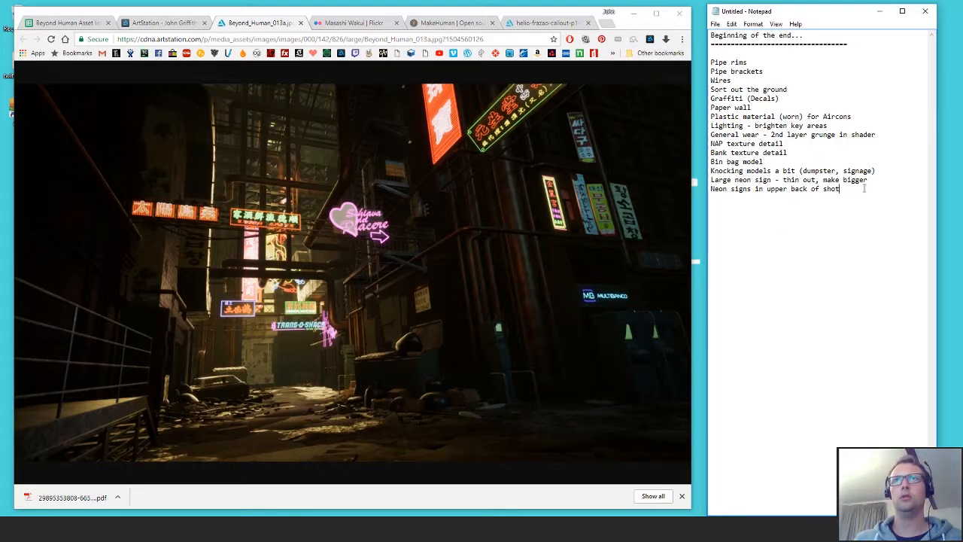
- Add the entry "Aircon panel detail" on a new line below the neon signs entry
text(Aircon)
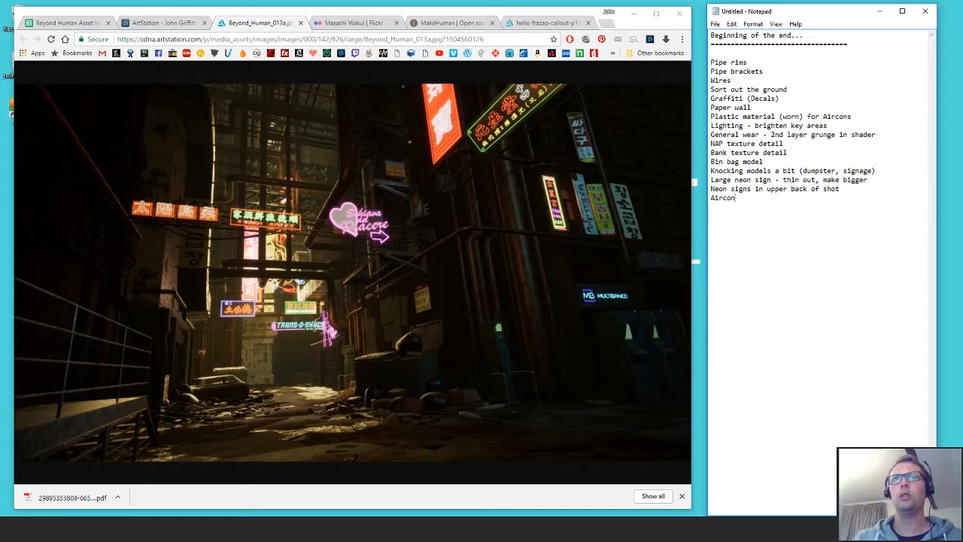
text( panel )
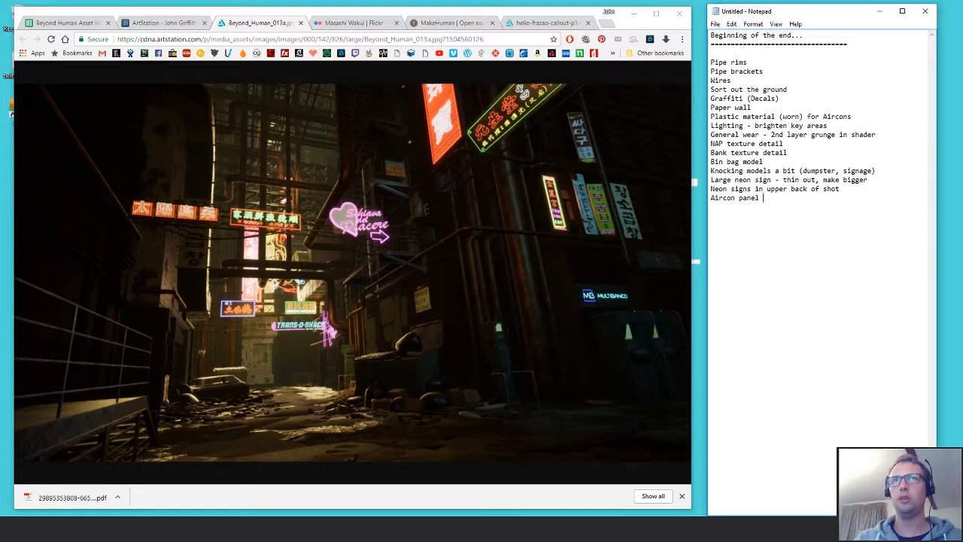
text(deatil)
key(BackSpace)
key(BackSpace)
key(BackSpace)
key(BackSpace)
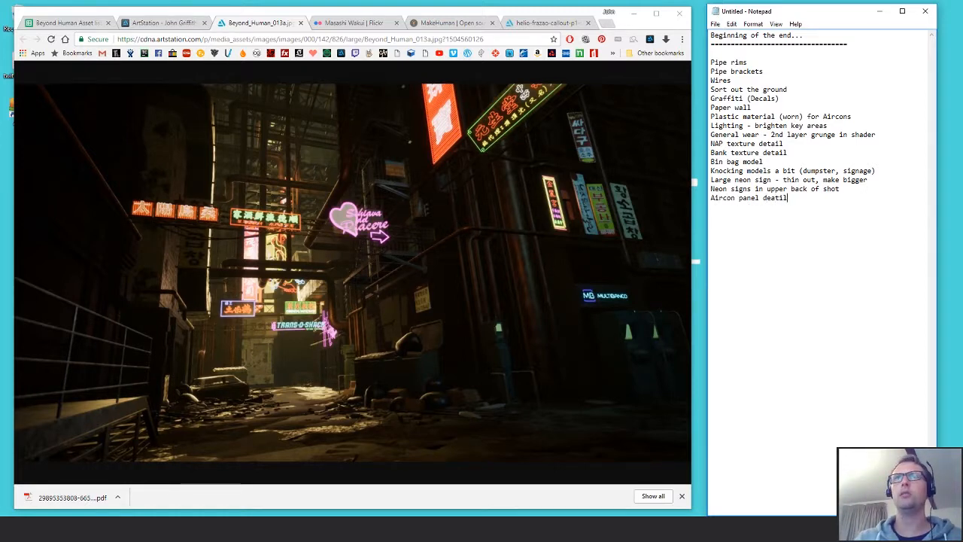
text(tail)
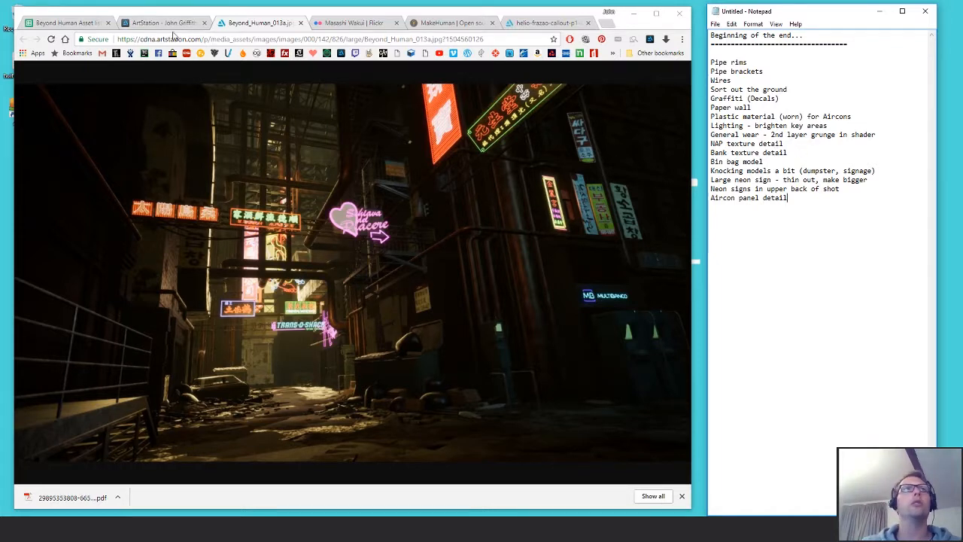
- Switch to the Beyond Human Asset list in Google Sheets and examine the refinement columns for the environment and prop assets
click(81, 27)
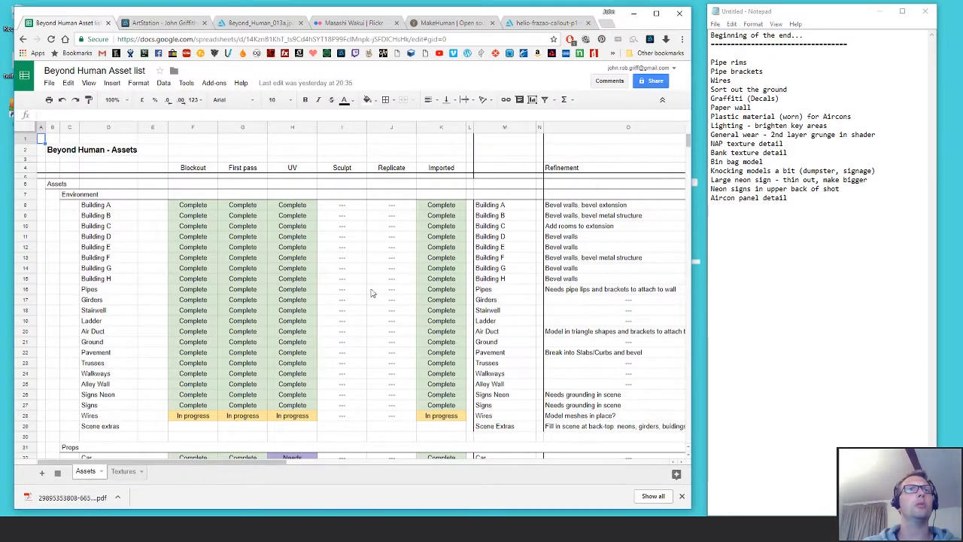
scroll(335, 309, down, 3)
scroll(333, 309, up, 3)
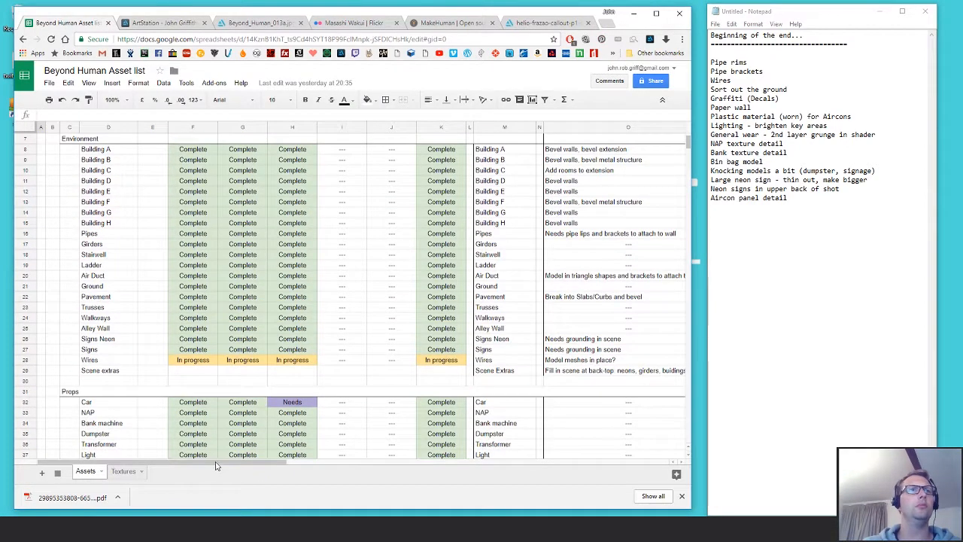
drag(218, 462, 384, 455)
scroll(366, 354, up, 2)
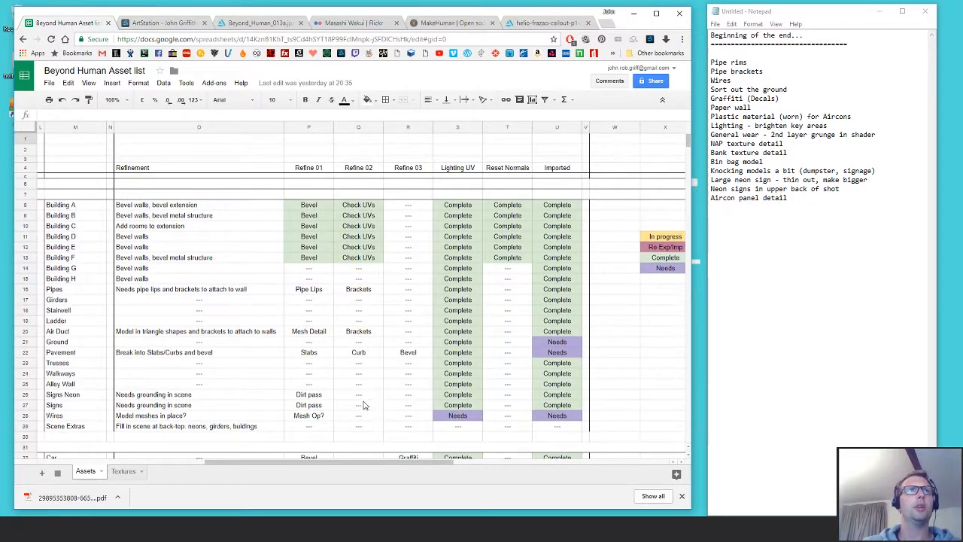
scroll(359, 402, down, 5)
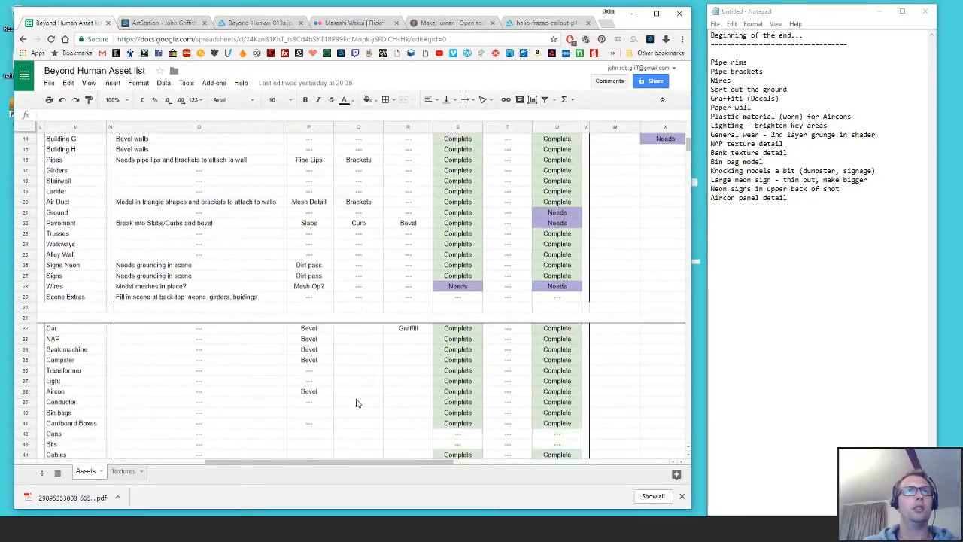
scroll(357, 405, up, 6)
scroll(358, 404, down, 2)
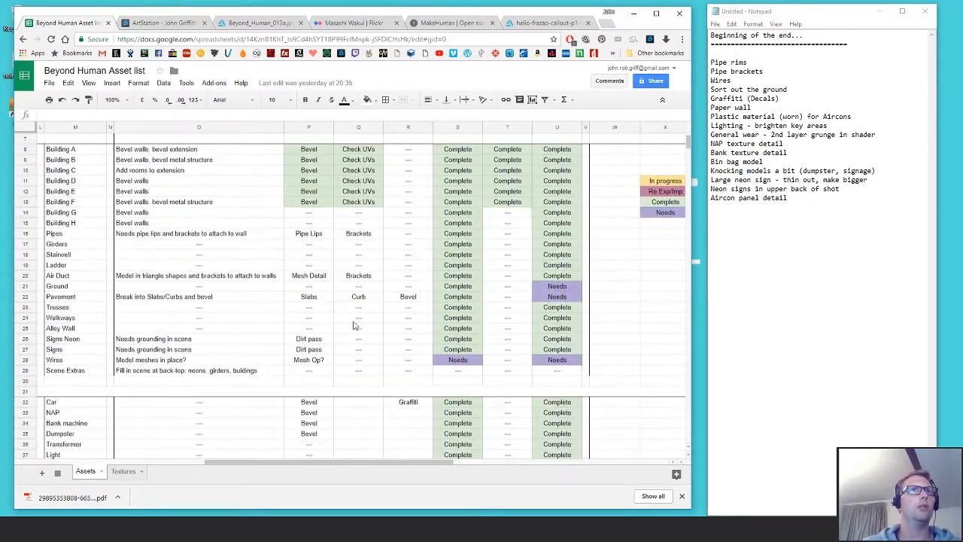
- Change the Refine 01 entry in the Pipes row to "Pipe Rims"
click(313, 233)
click(343, 233)
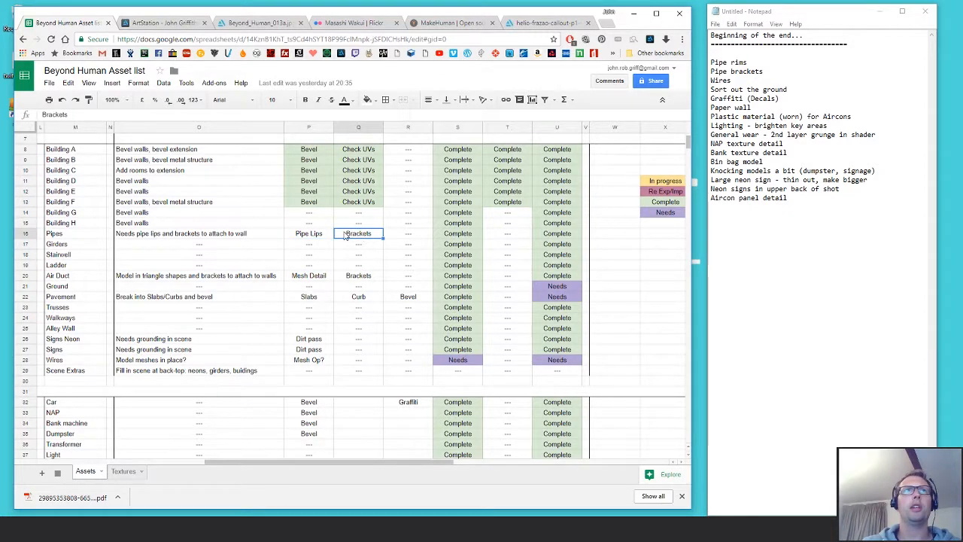
click(329, 233)
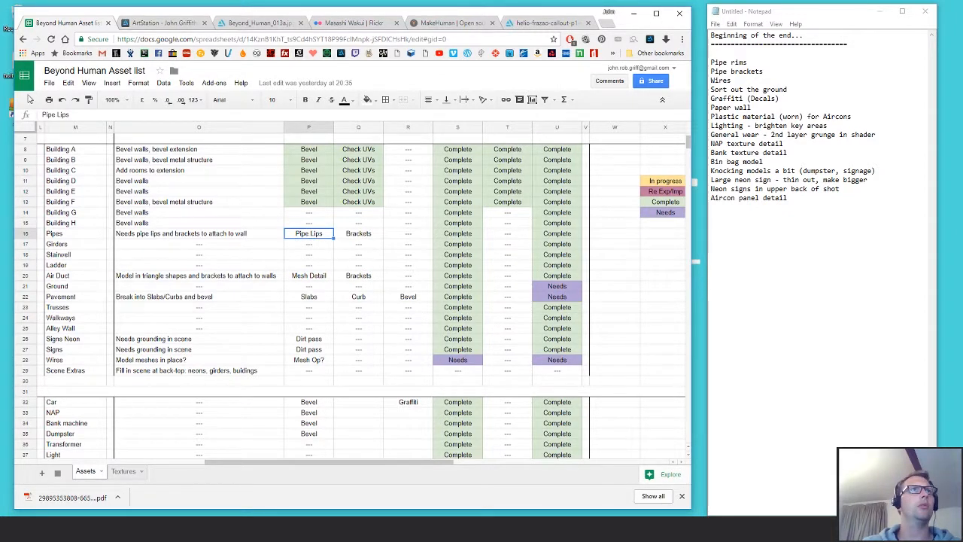
drag(56, 114, 137, 116)
text(Rims)
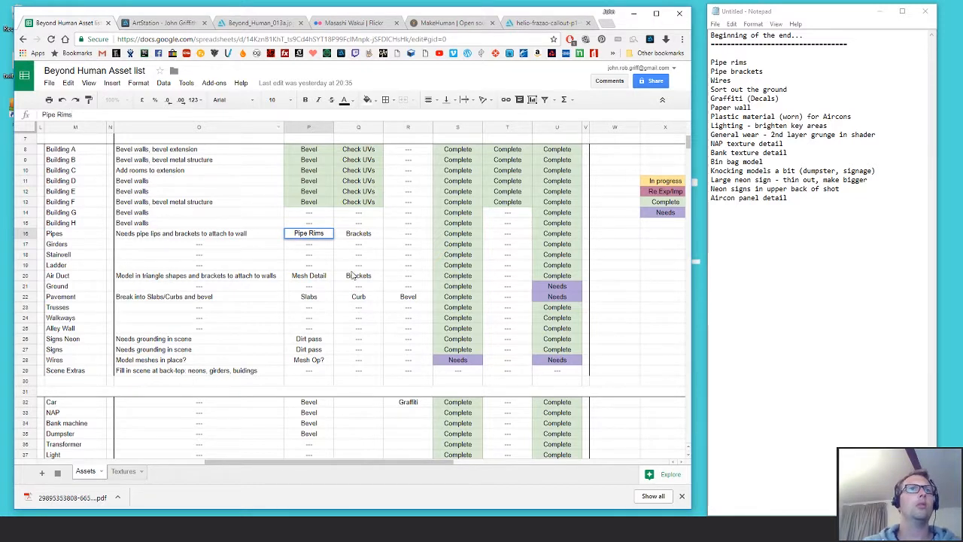
drag(354, 275, 354, 265)
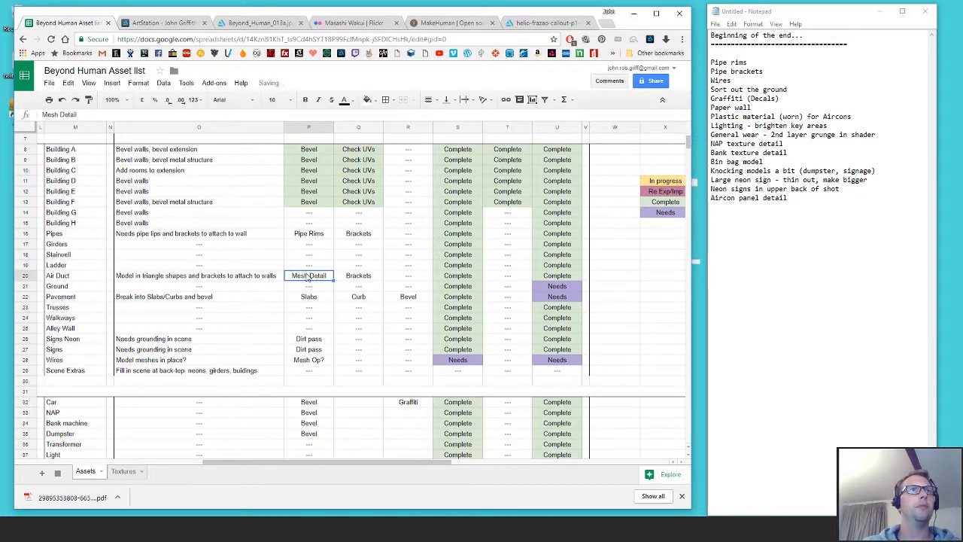
drag(324, 237, 364, 238)
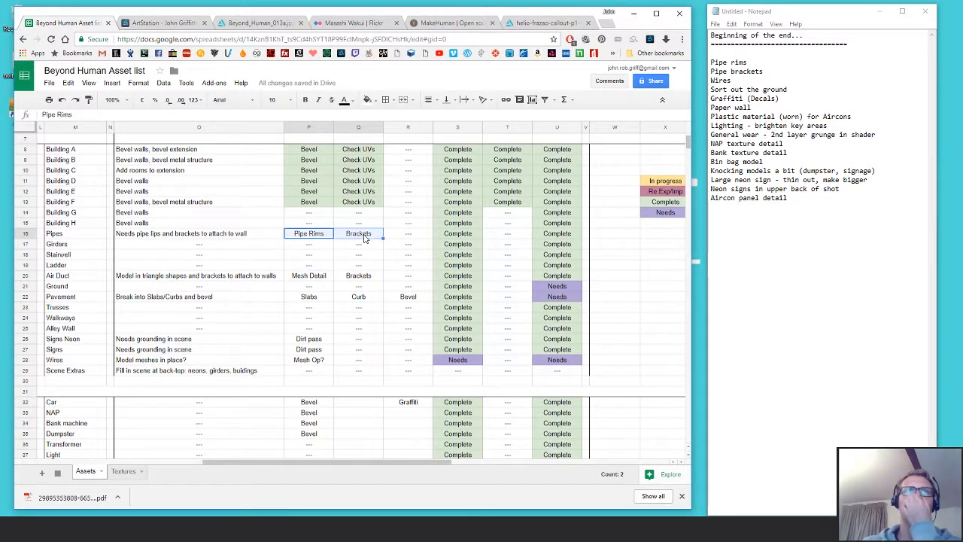
- Fill the Air Duct row's Brackets cell with the same light orange as the "In progress" legend
click(313, 279)
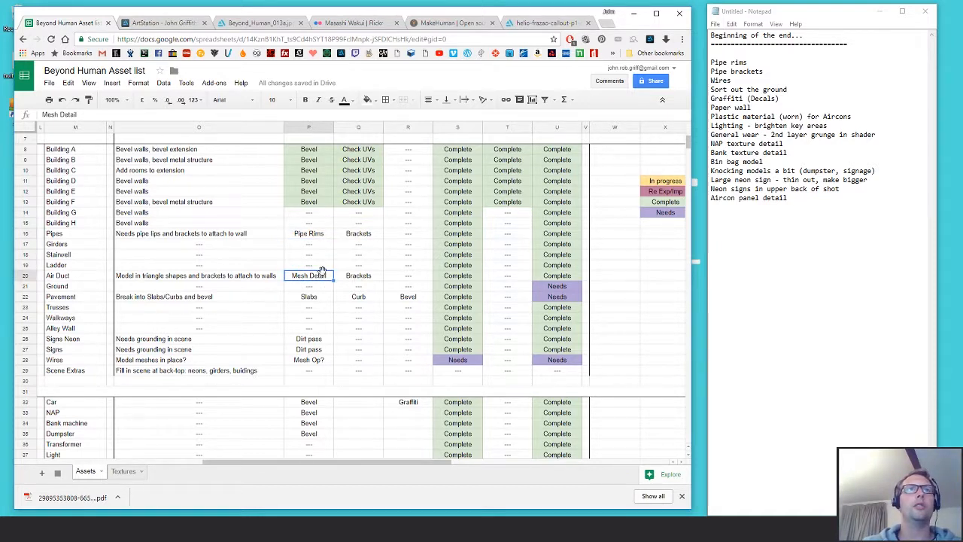
click(364, 278)
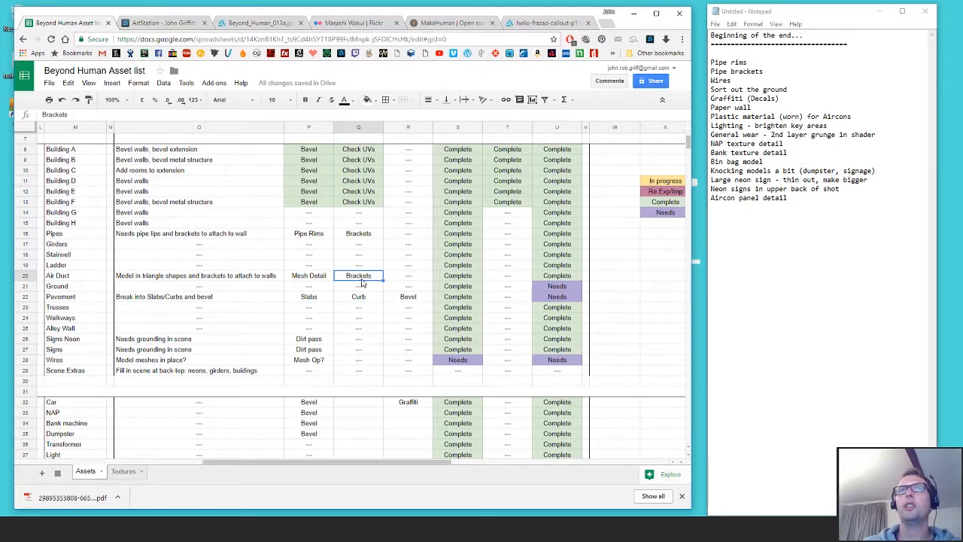
click(367, 99)
click(400, 158)
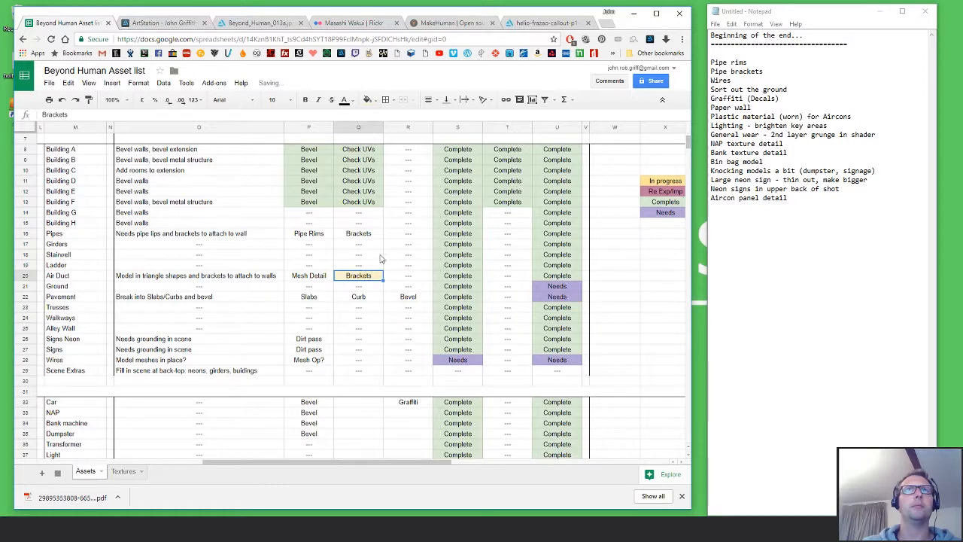
click(367, 99)
click(398, 164)
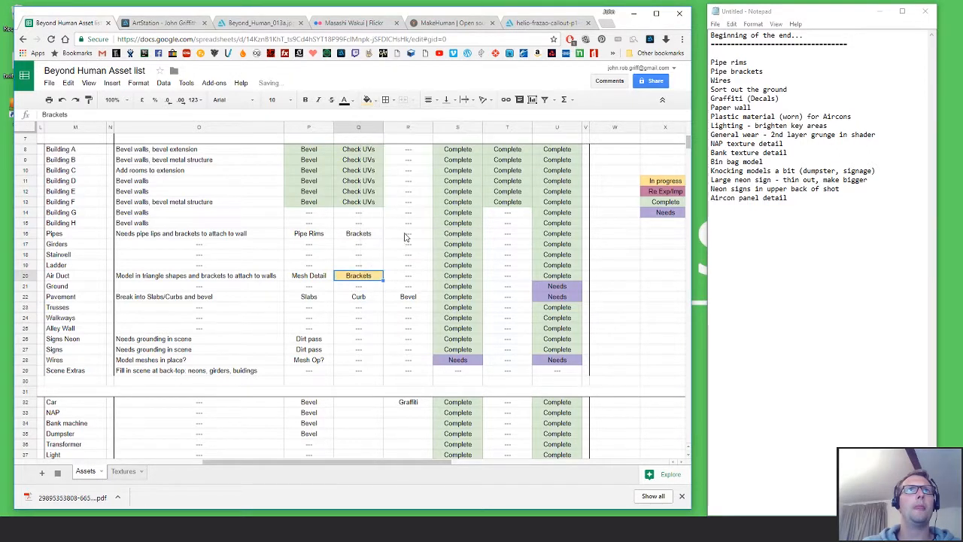
- Change the Refine 01 entry in the Air Duct row to "Panel Detail"
click(407, 305)
click(319, 280)
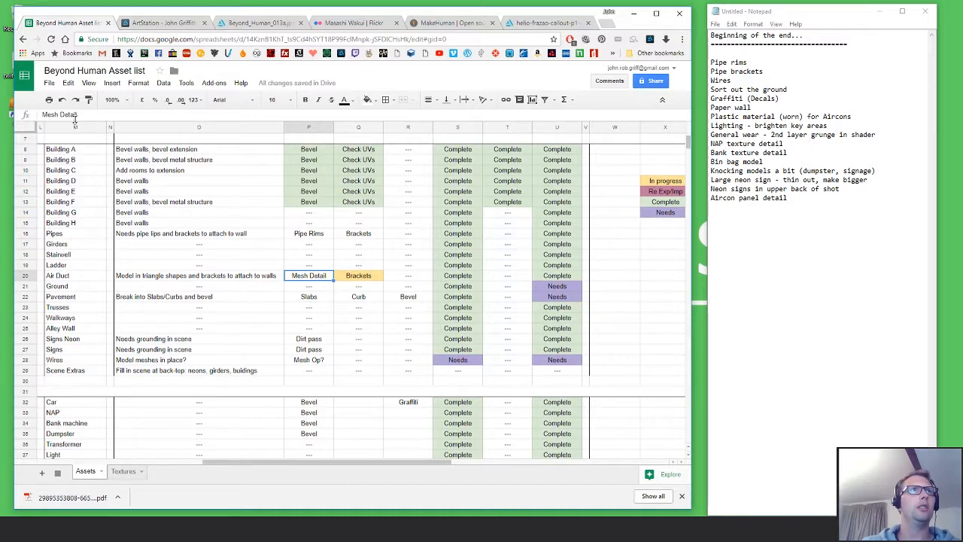
double_click(51, 114)
text(Panel)
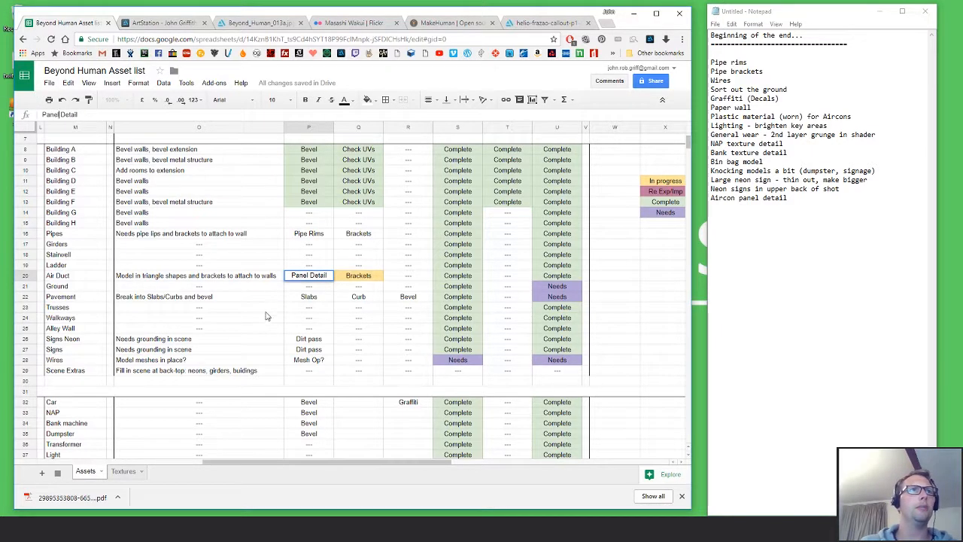
click(316, 298)
click(316, 289)
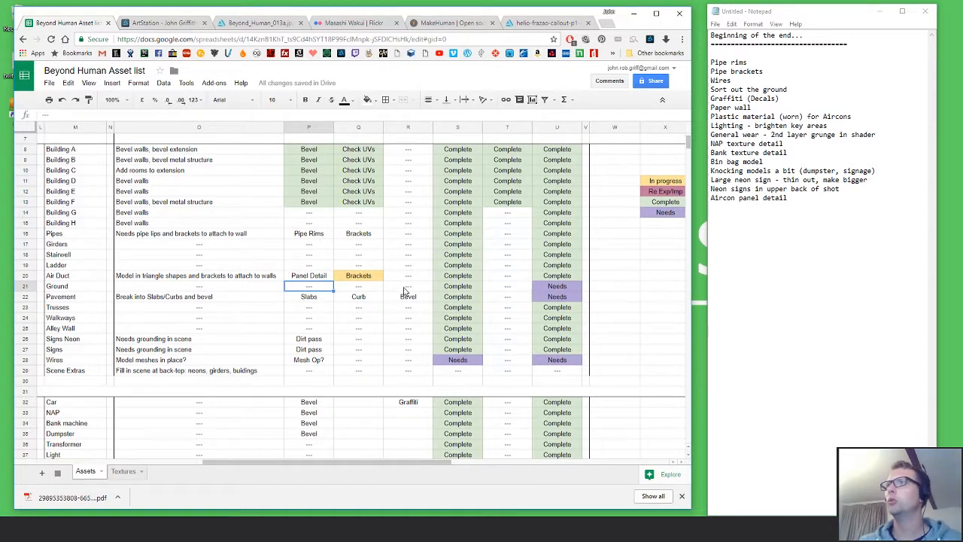
- Switch back to Notepad and add the entry "Brick texture" on a new line below "Aircon panel detail"
click(803, 201)
click(803, 201)
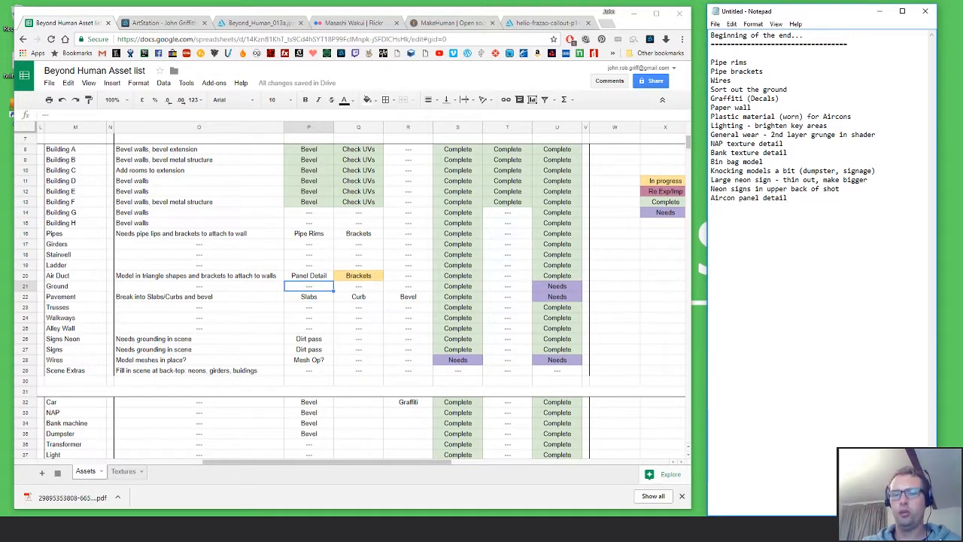
key(Return)
text(Brick texture)
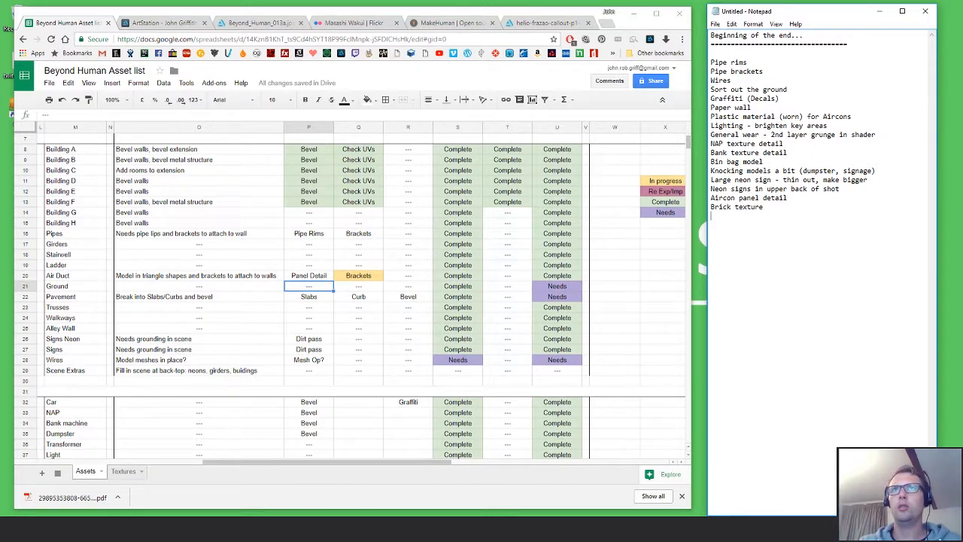
- Remove the blank line at the end of the notes and bring up the Beyond_Human_013a render in the browser
key(BackSpace)
key(BackSpace)
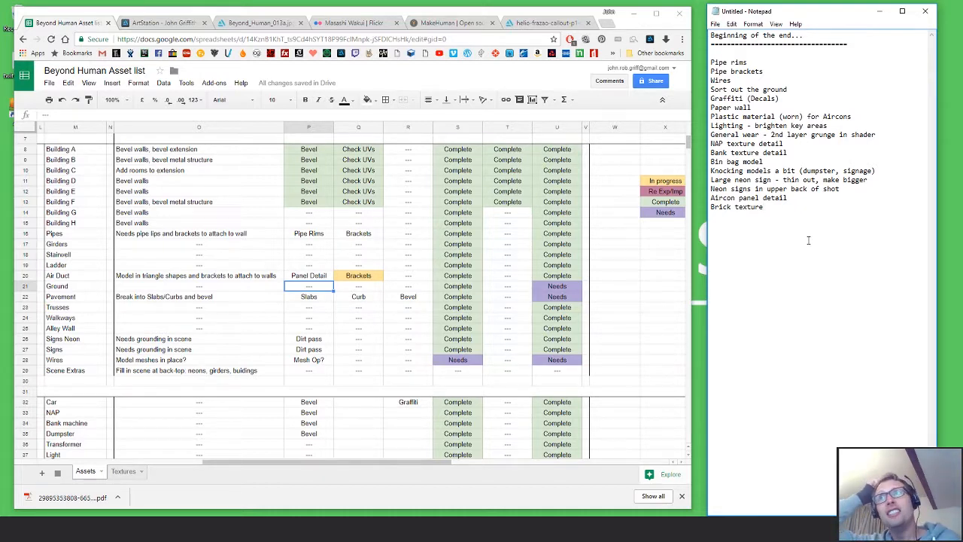
click(153, 27)
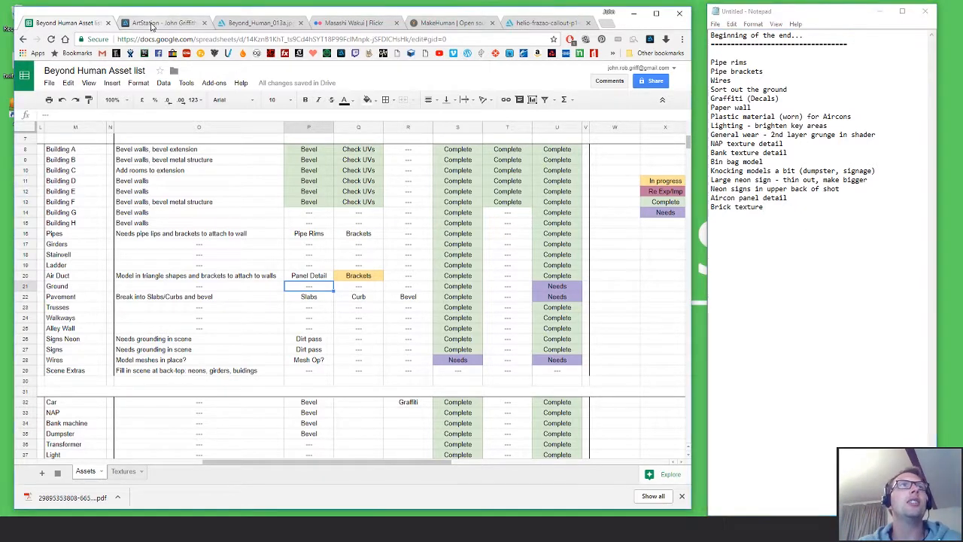
click(153, 25)
click(260, 25)
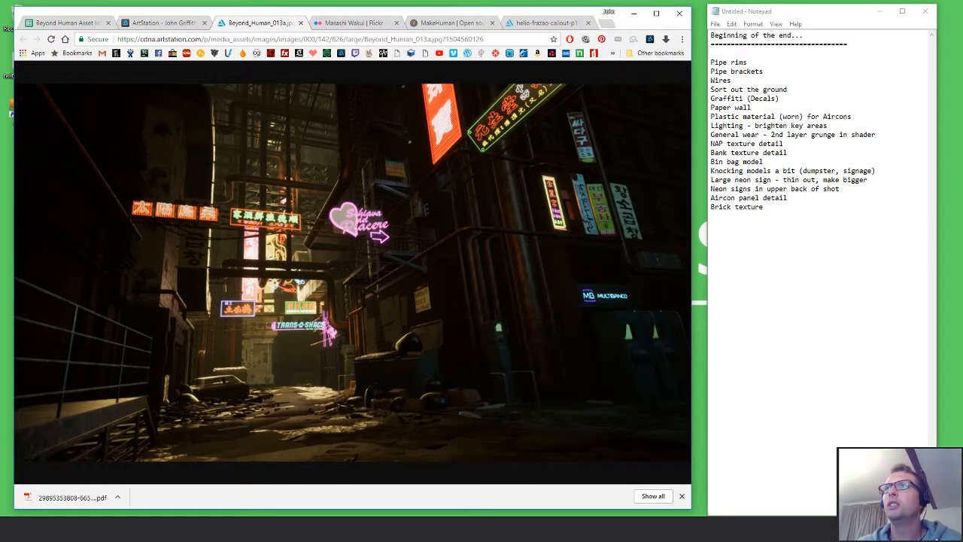
click(898, 331)
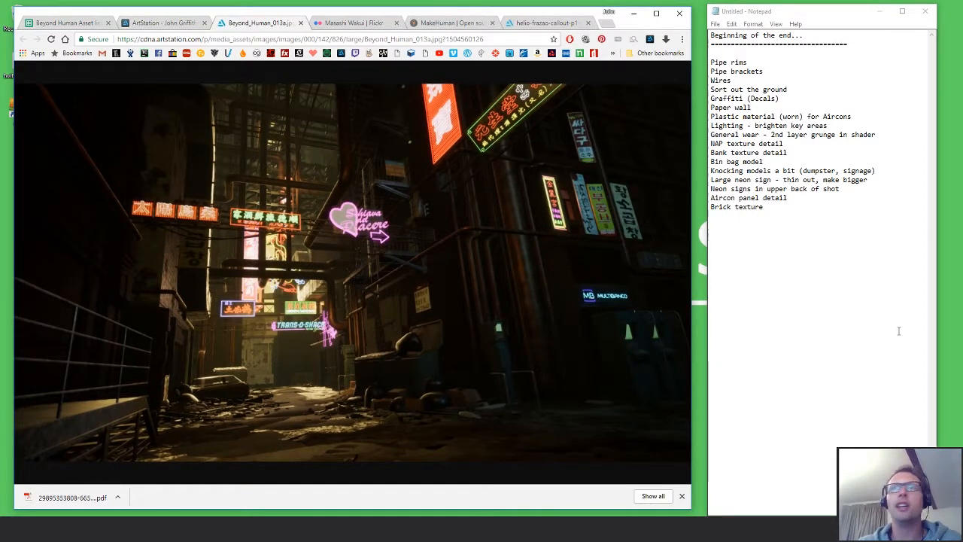
- Check the date in the system calendar and return to the notes
click(834, 216)
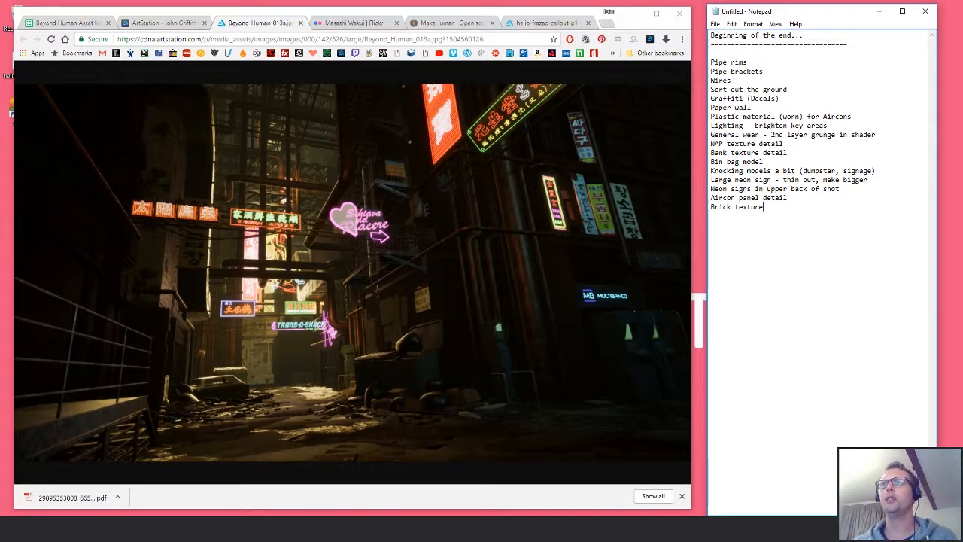
click(916, 529)
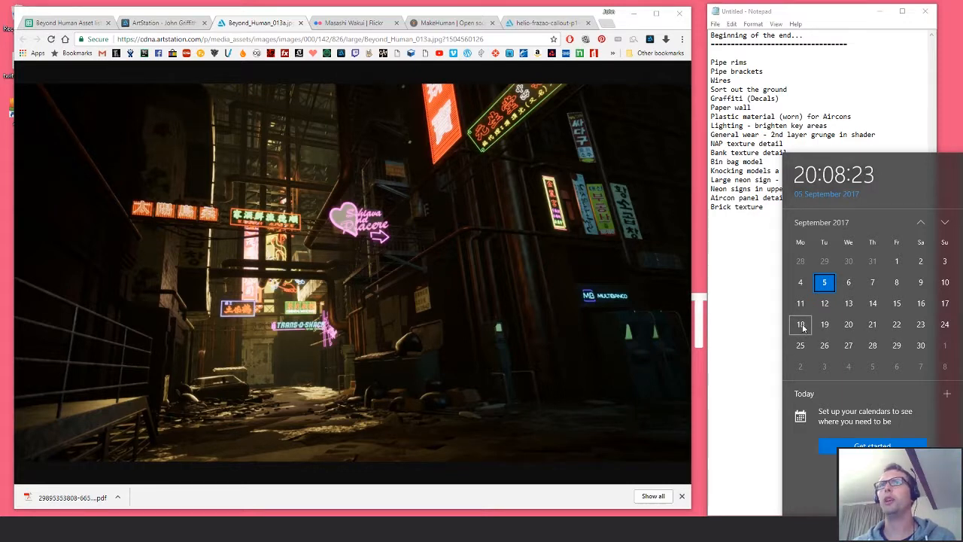
click(751, 434)
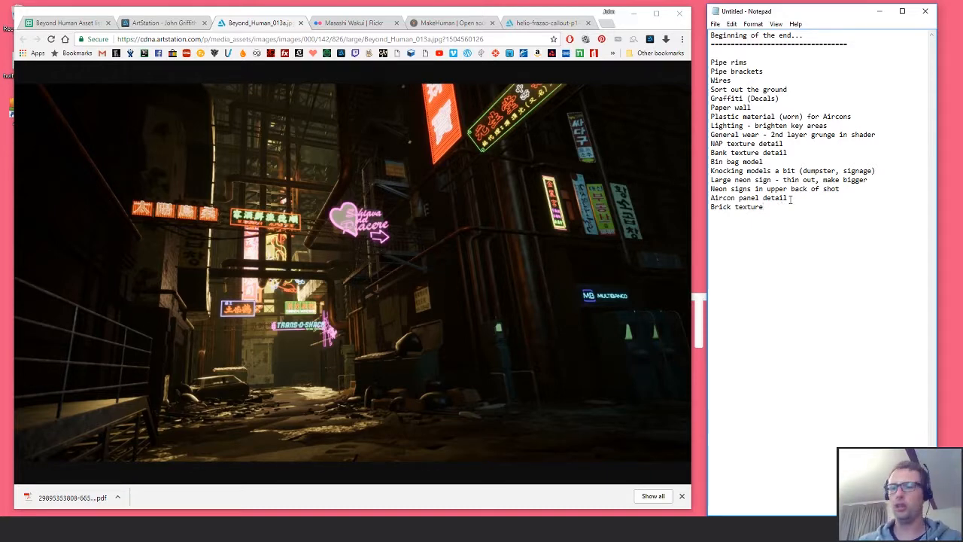
- Extend the "Brick texture" entry with "- check and 2nd diffuse instead of paint" and widen the Notepad window to fit it on one line
text(-)
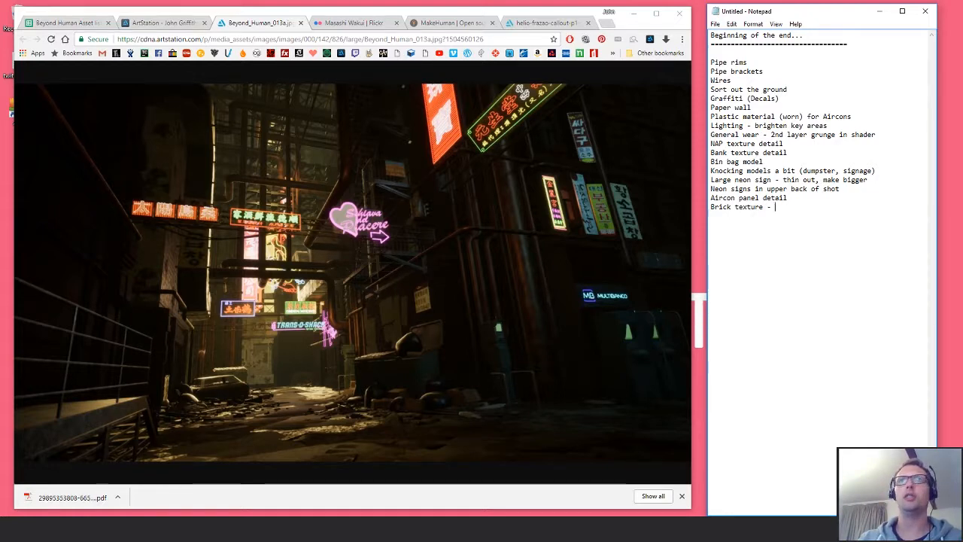
key(BackSpace)
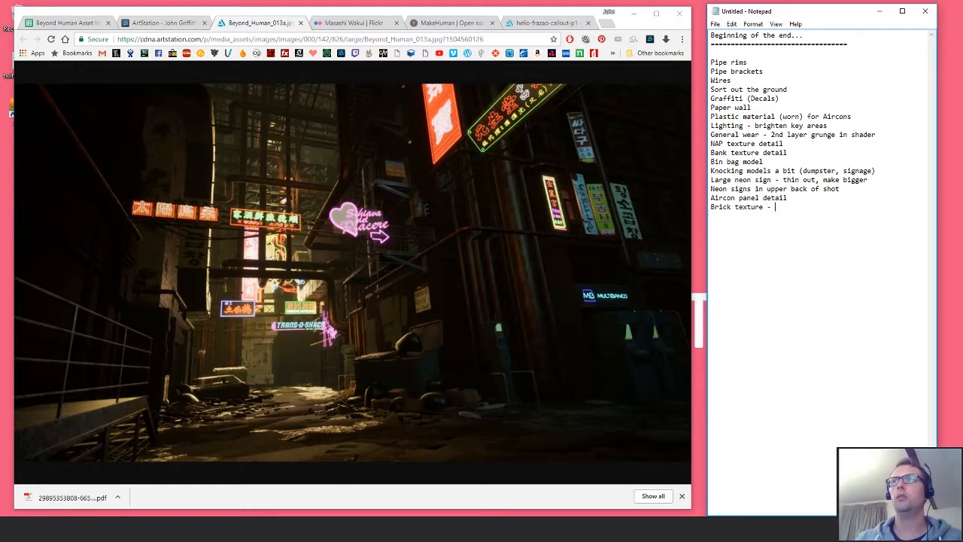
text(chec)
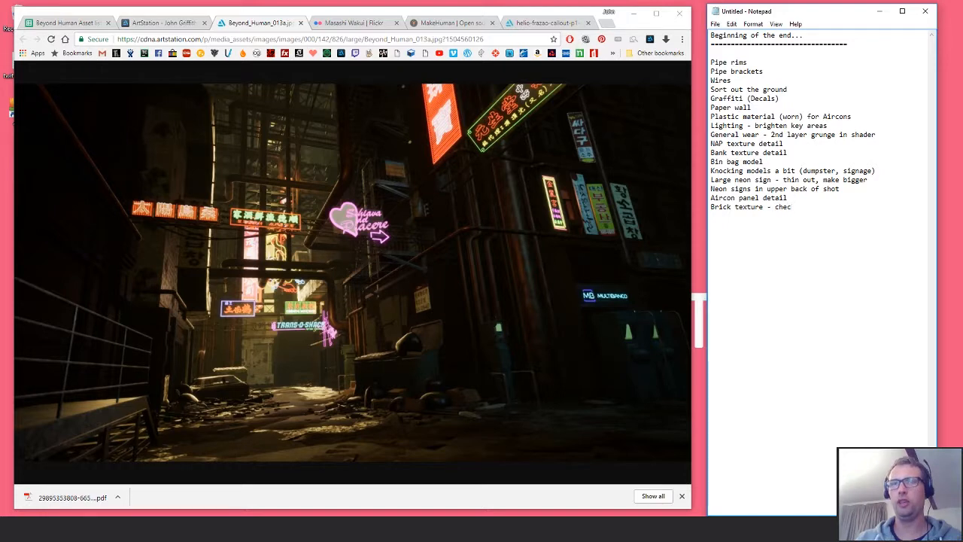
text(k and 2)
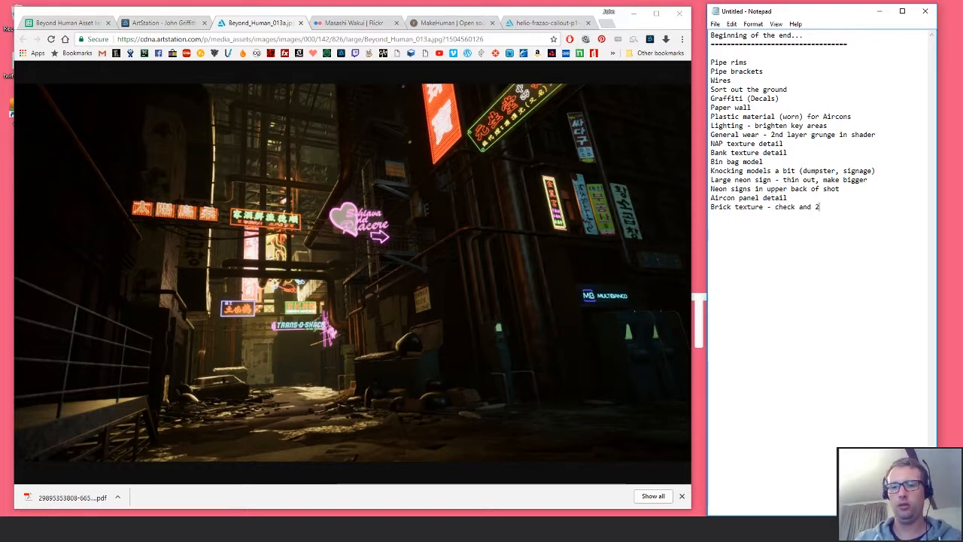
text(nd diffuse)
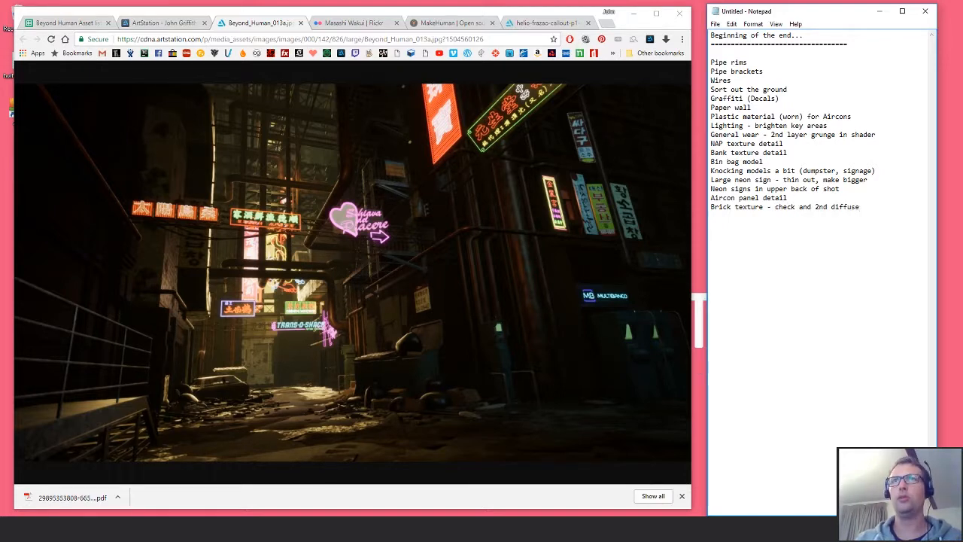
text( instead o)
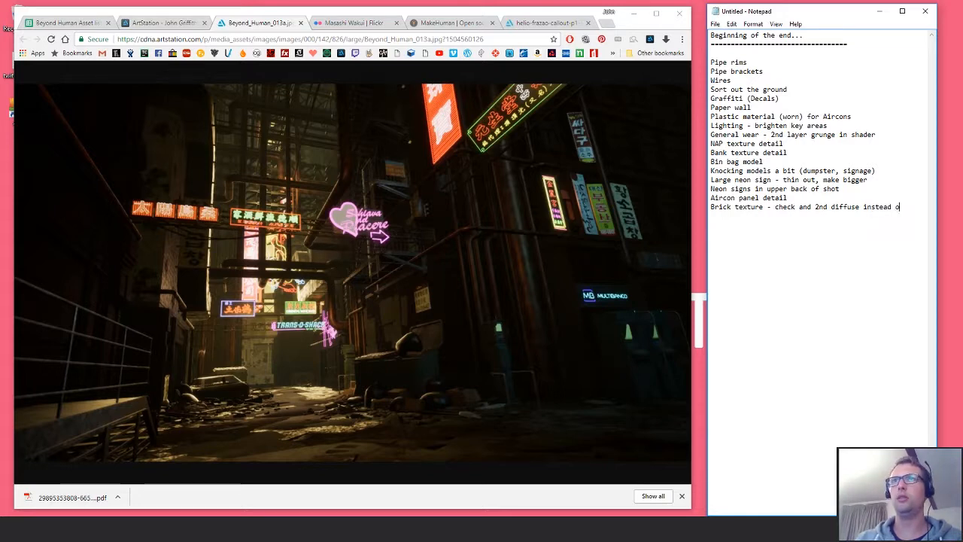
text(f paint)
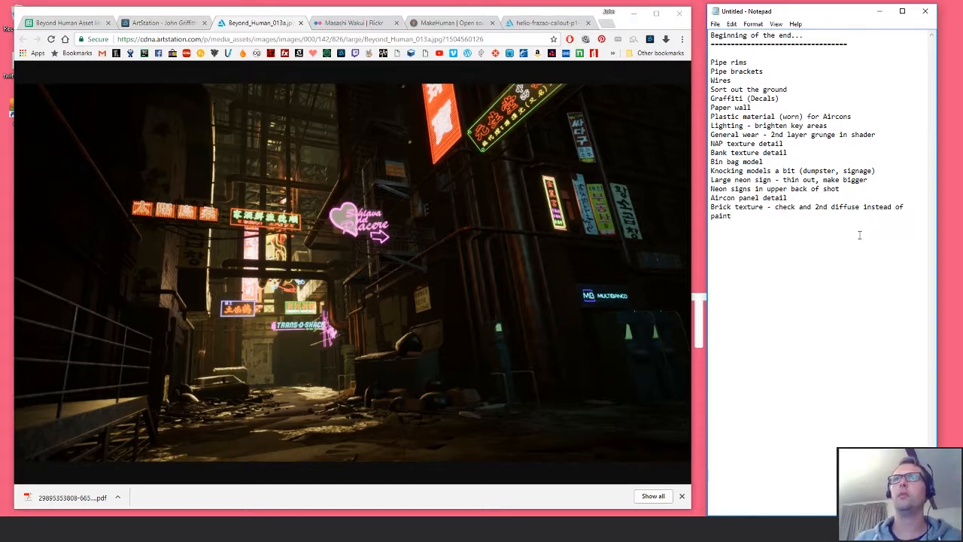
drag(937, 221, 953, 219)
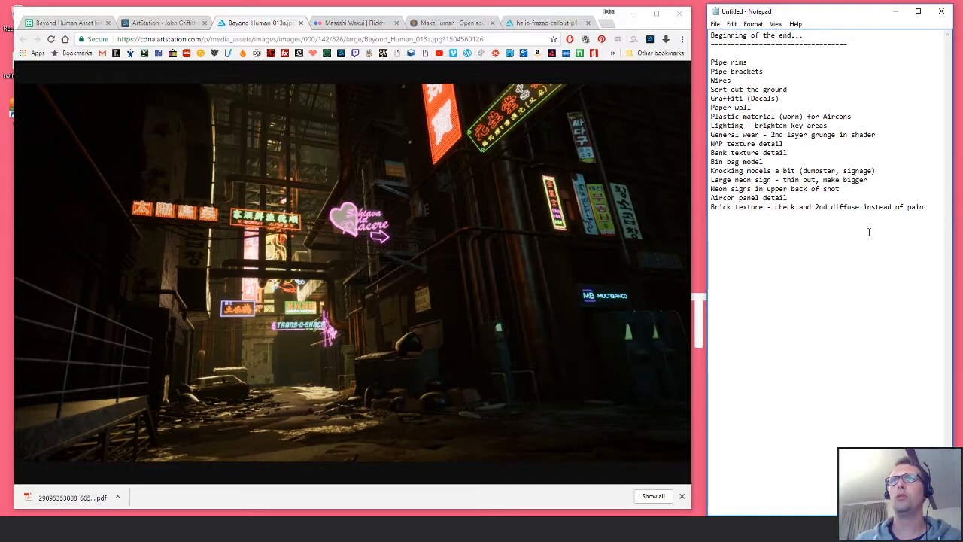
key(Return)
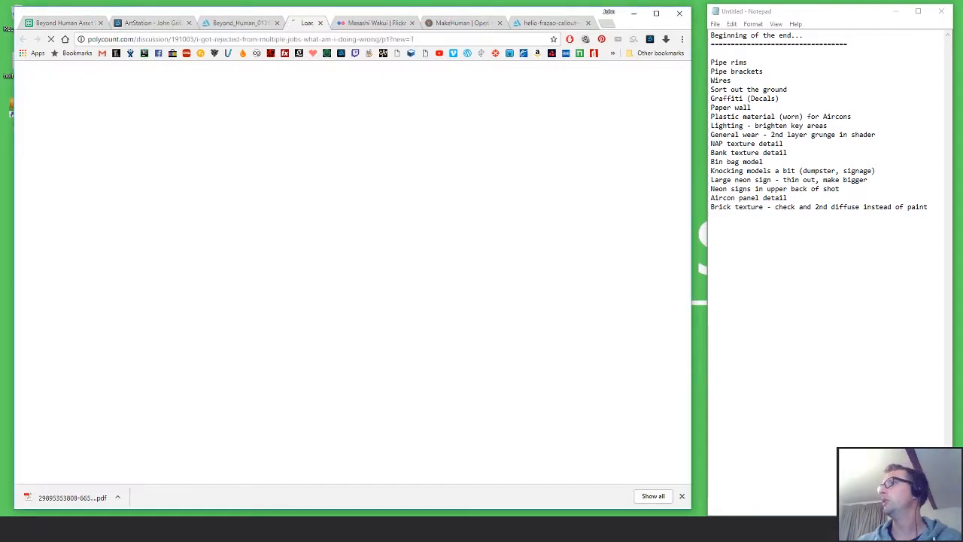
- View the Polycount thread "I got rejected from multiple jobs, what am I doing wrong?" and open the poster's ArtStation link in a new tab
click(226, 22)
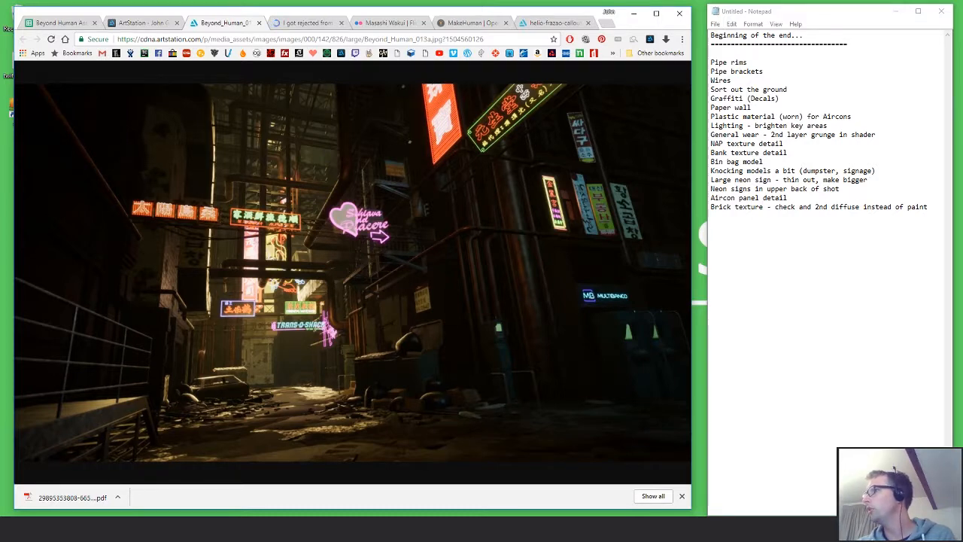
click(298, 24)
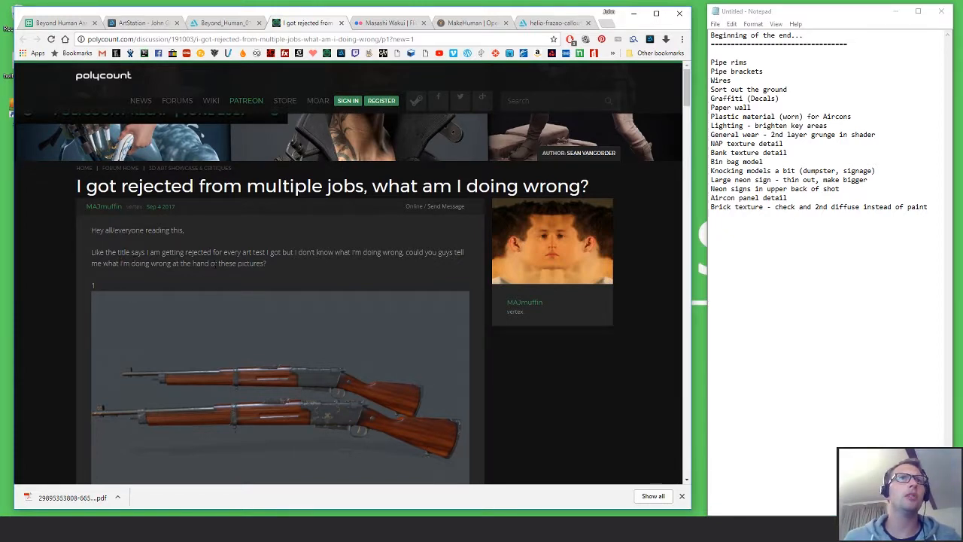
scroll(211, 265, down, 10)
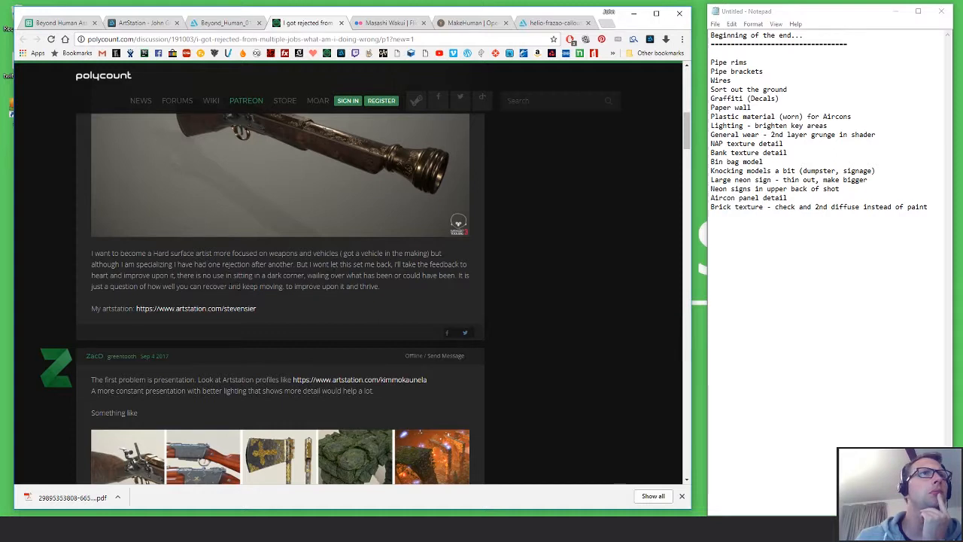
middle_click(219, 309)
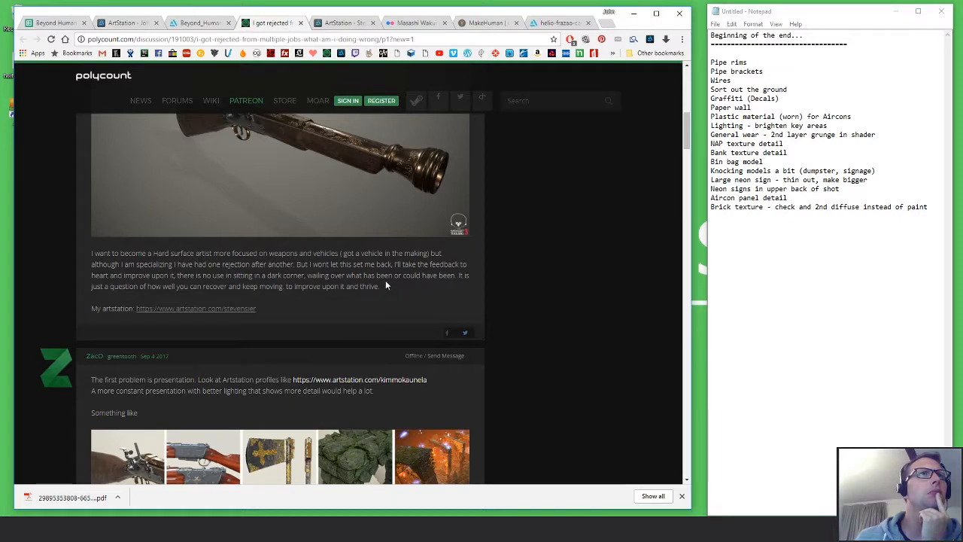
- Read the first replies in the Polycount thread and compare their feedback with the posted rifle images
scroll(550, 368, down, 3)
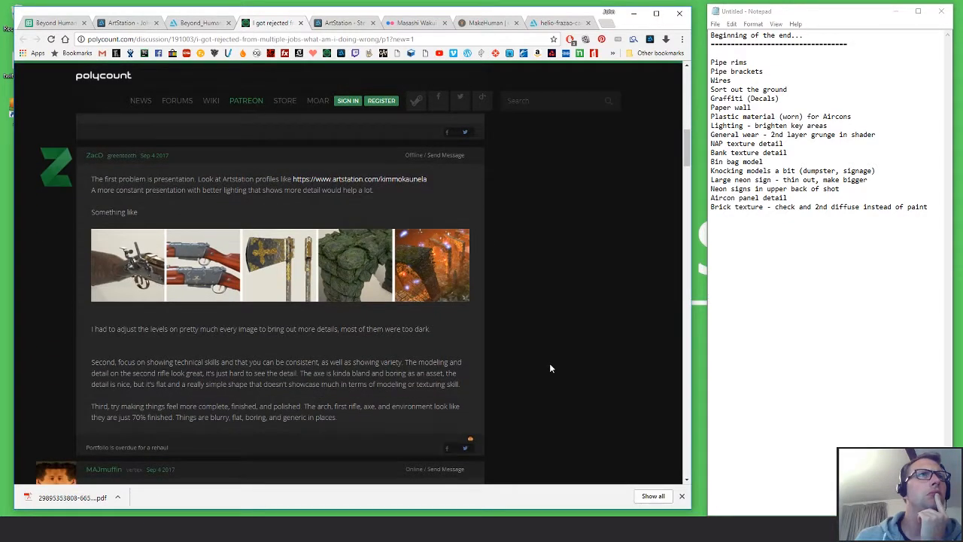
scroll(543, 362, down, 3)
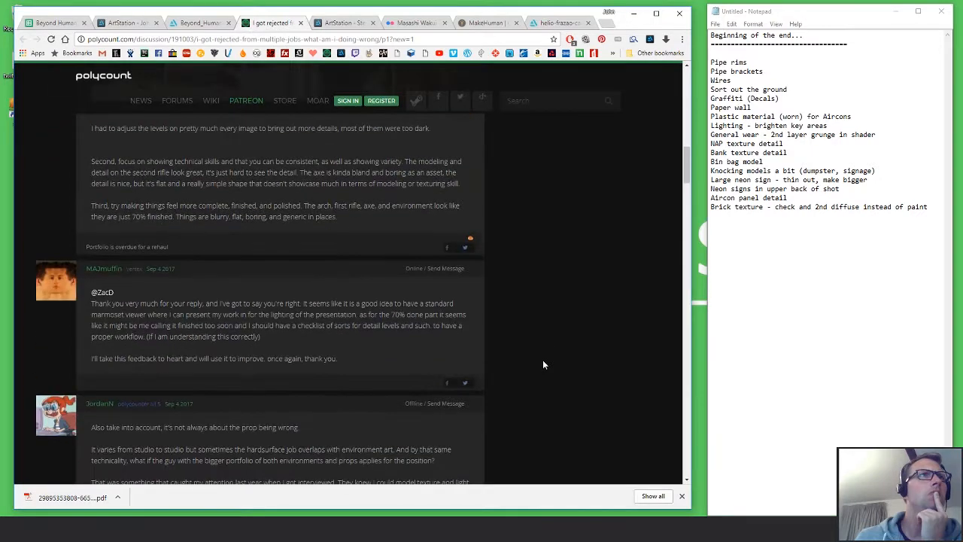
scroll(543, 364, down, 2)
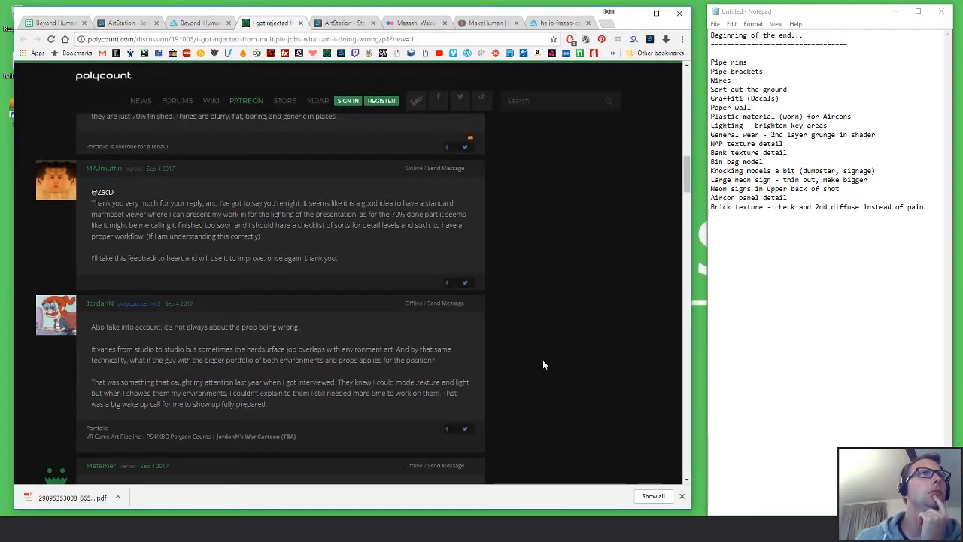
scroll(543, 364, up, 15)
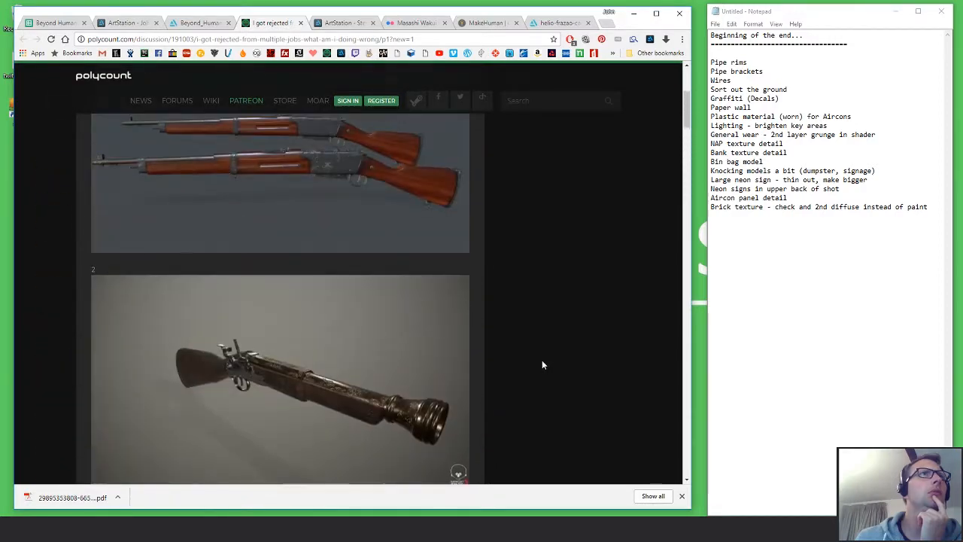
scroll(542, 364, down, 4)
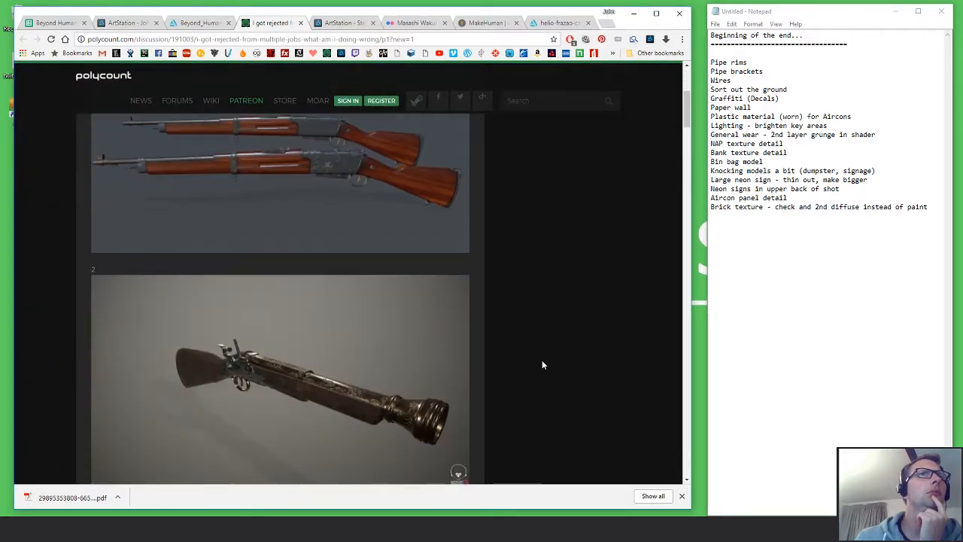
scroll(542, 364, up, 4)
scroll(541, 365, down, 10)
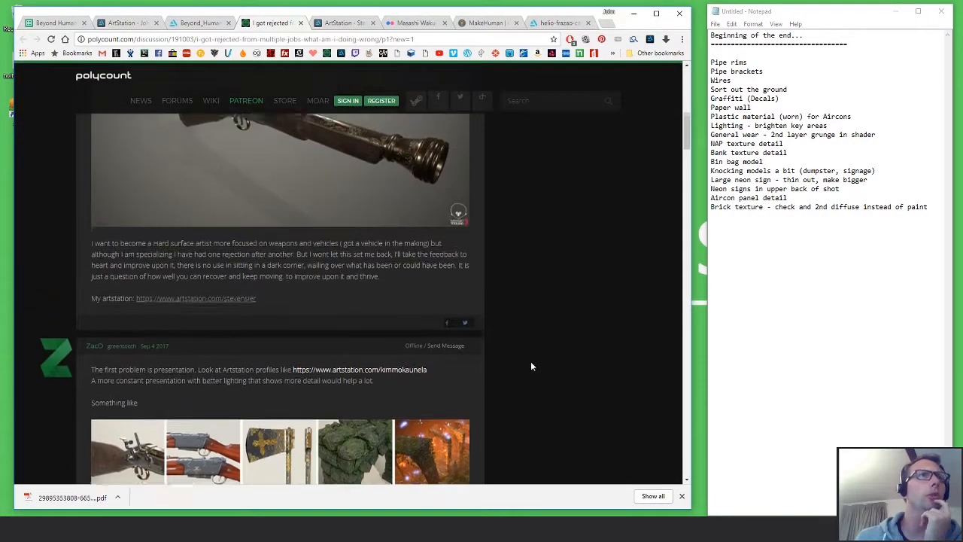
scroll(219, 316, down, 2)
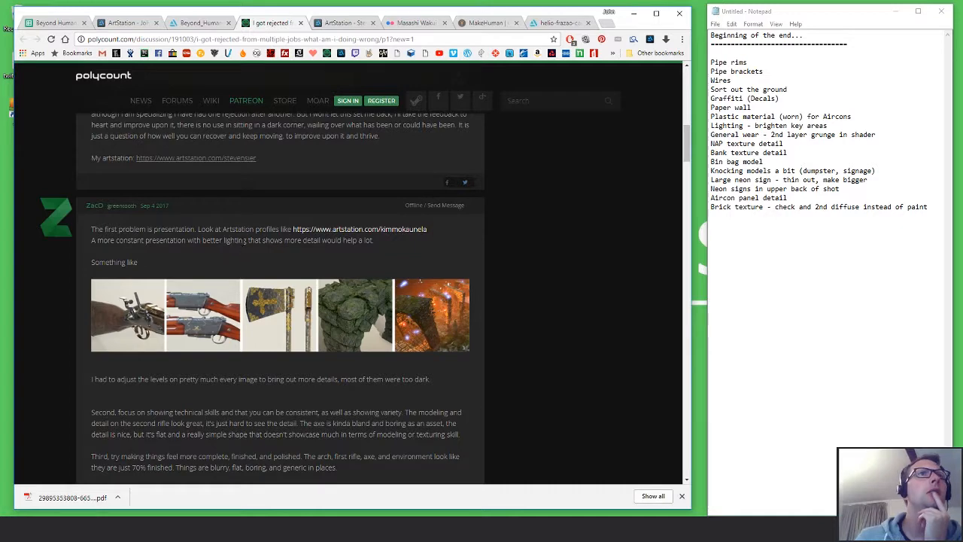
- Look through the ArtStation portfolio recommended in the first reply, close it and return to the Polycount thread
middle_click(385, 230)
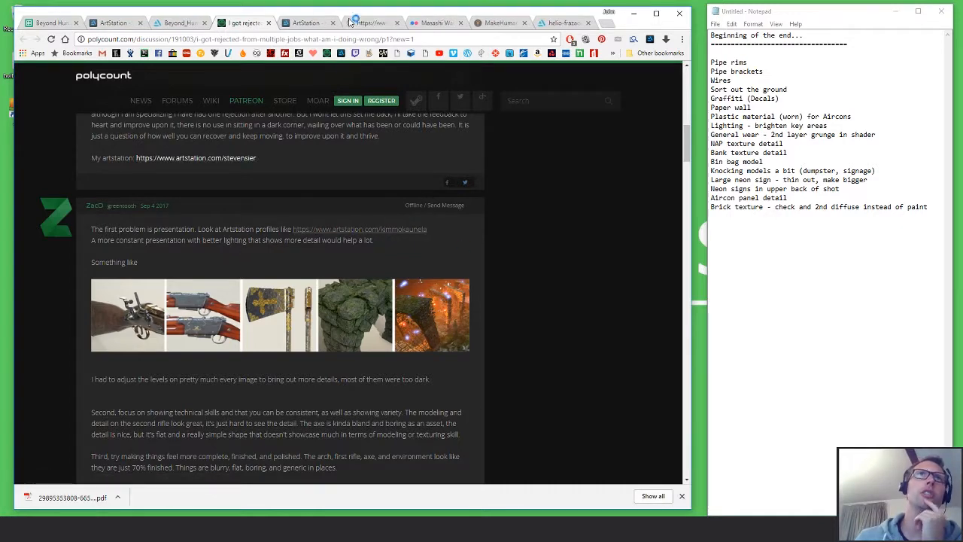
click(352, 22)
scroll(527, 263, down, 4)
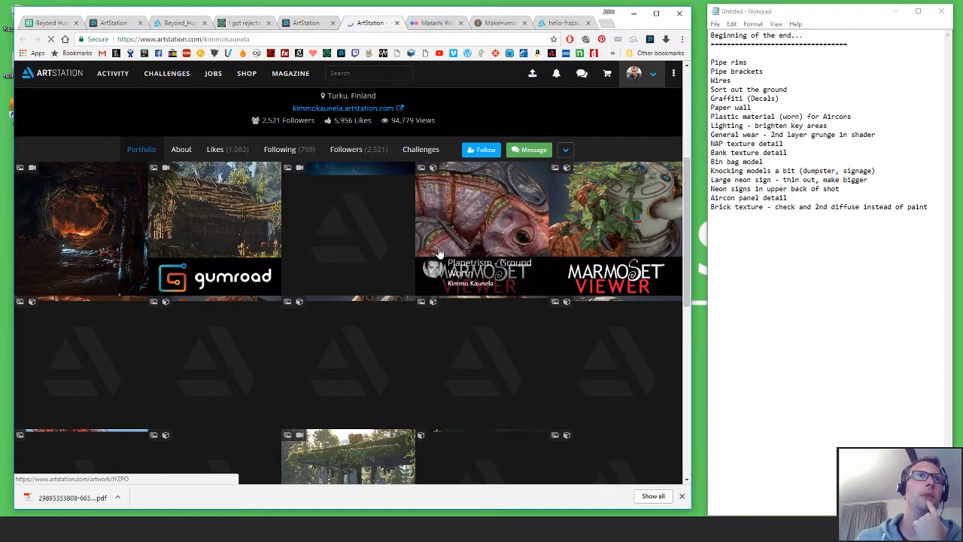
scroll(440, 253, down, 2)
scroll(481, 255, down, 3)
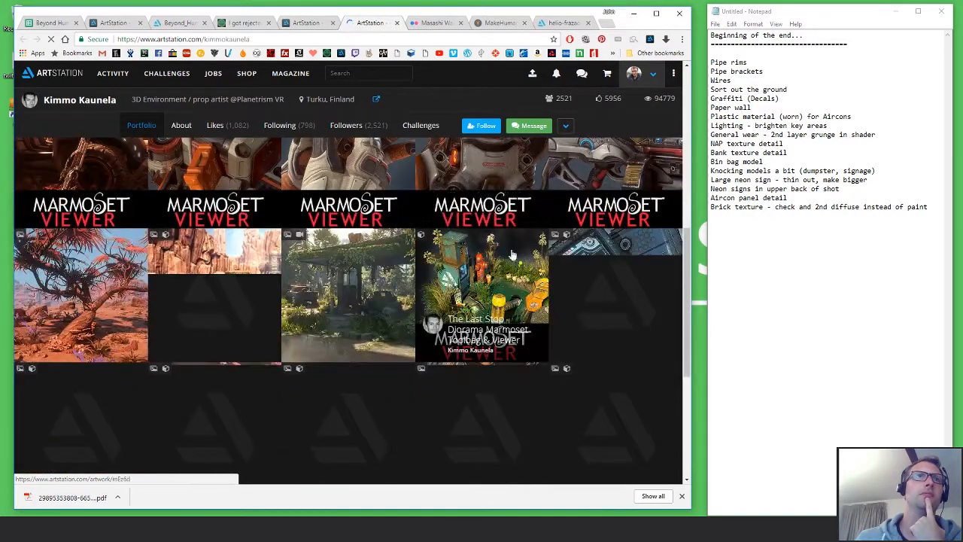
key(ctrl+w)
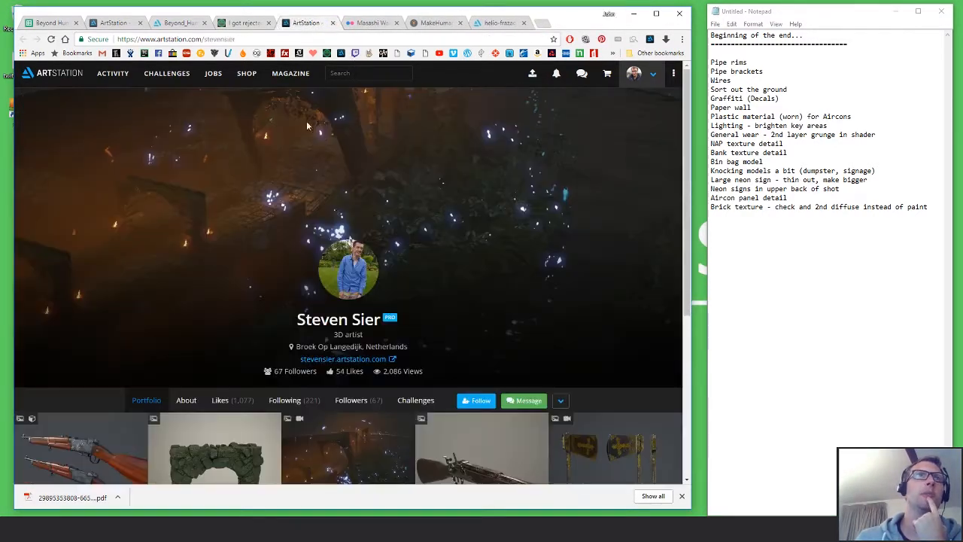
key(ctrl+shift+Tab)
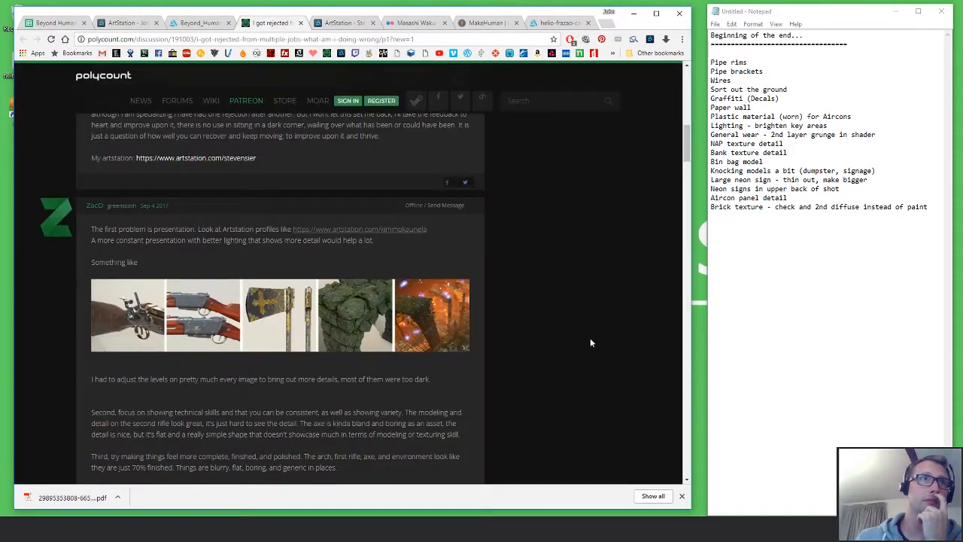
- Read the rest of the first reply's feedback on showing technical skills, variety and a more finished, polished look
scroll(516, 293, down, 3)
scroll(544, 293, up, 1)
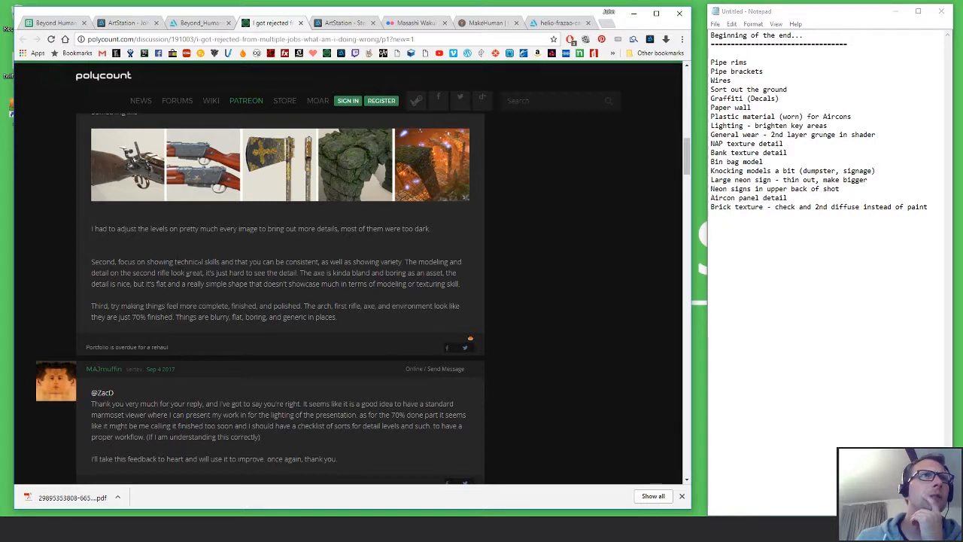
drag(198, 262, 271, 272)
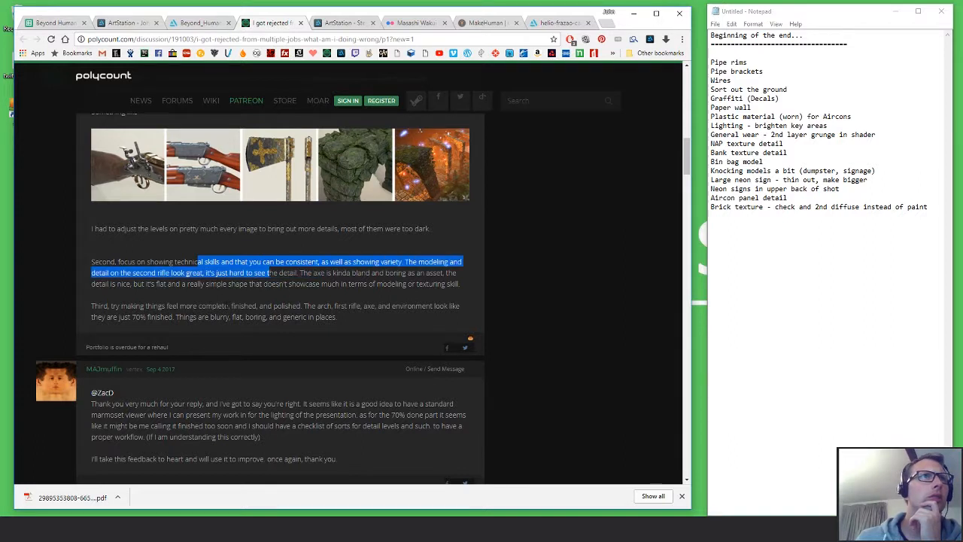
click(226, 306)
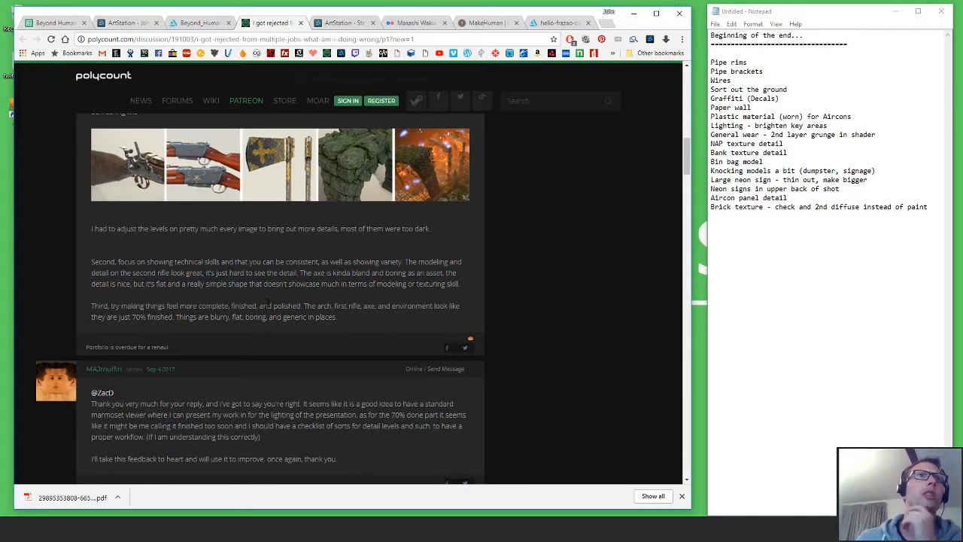
drag(249, 305, 313, 306)
scroll(285, 317, down, 4)
scroll(285, 317, down, 2)
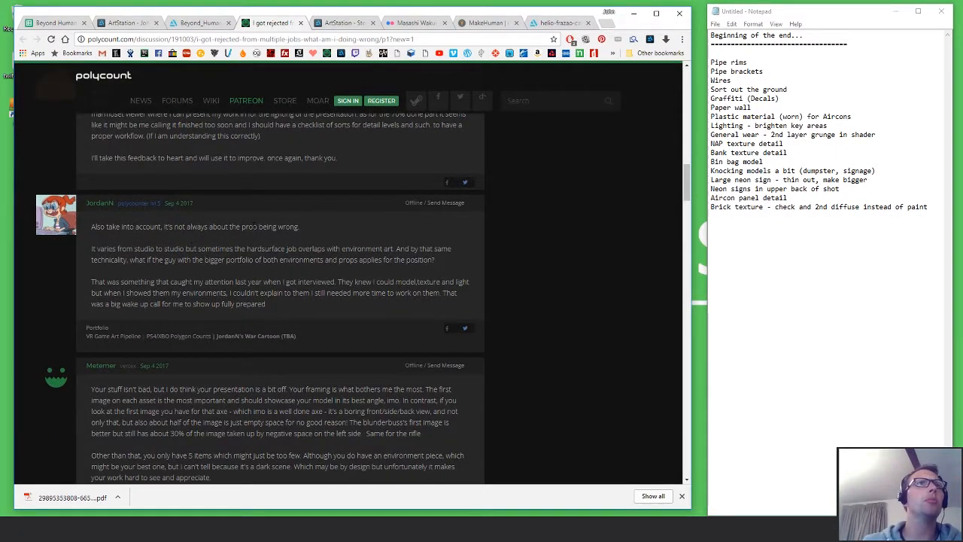
- Read the following replies about prop versus environment work and about the framing and presentation of the portfolio images
drag(253, 226, 301, 227)
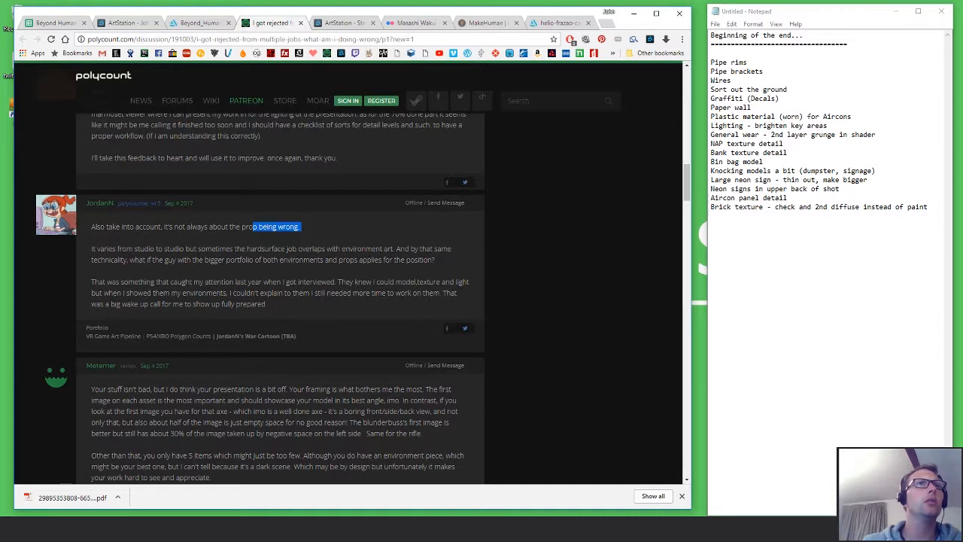
drag(341, 248, 372, 249)
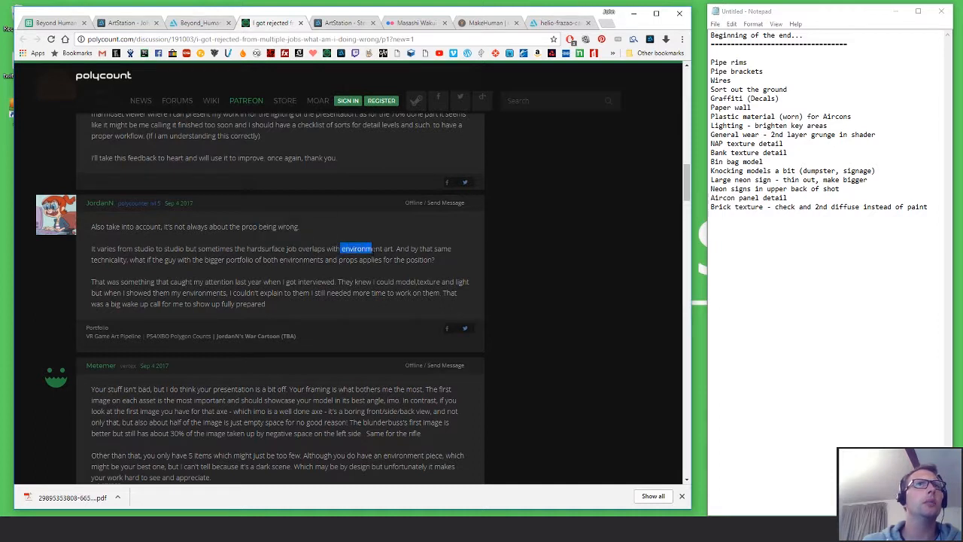
click(265, 276)
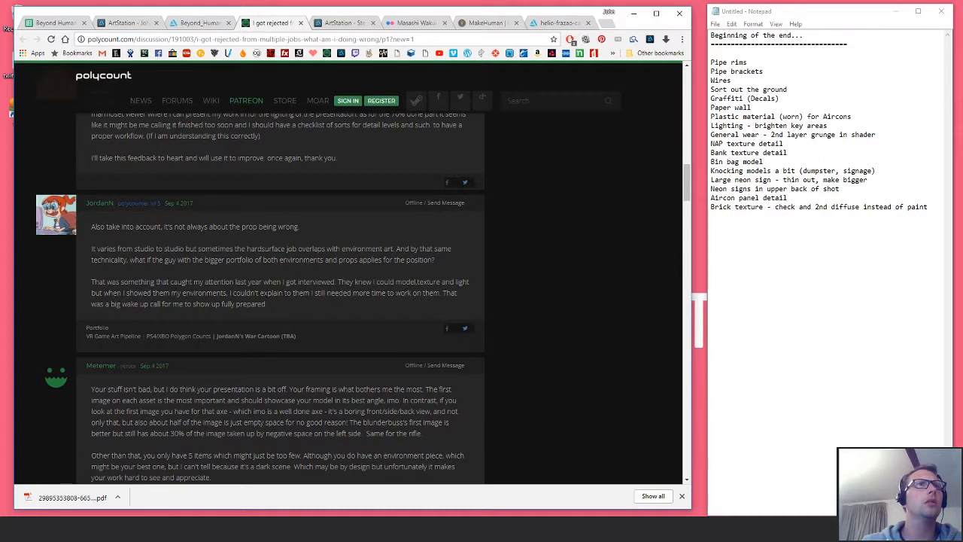
scroll(278, 301, down, 3)
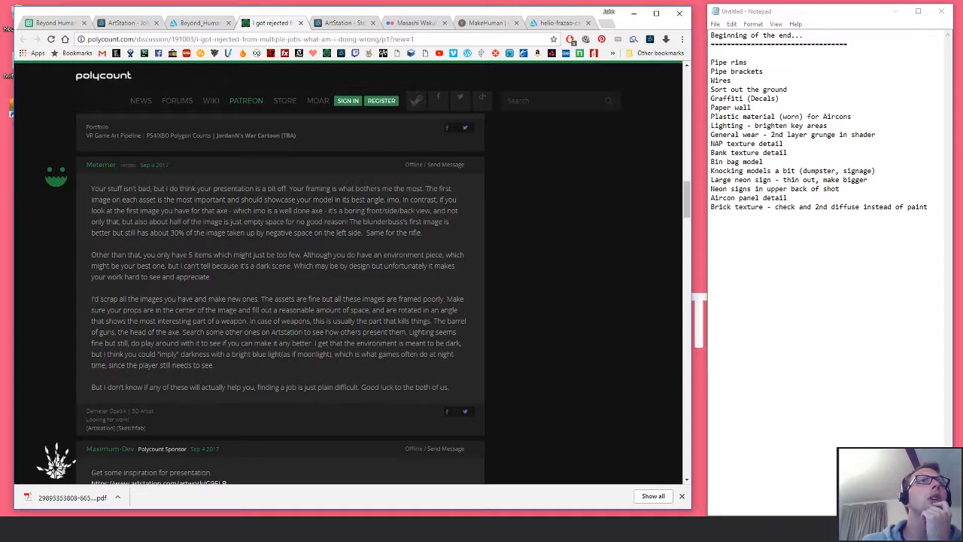
drag(283, 188, 127, 188)
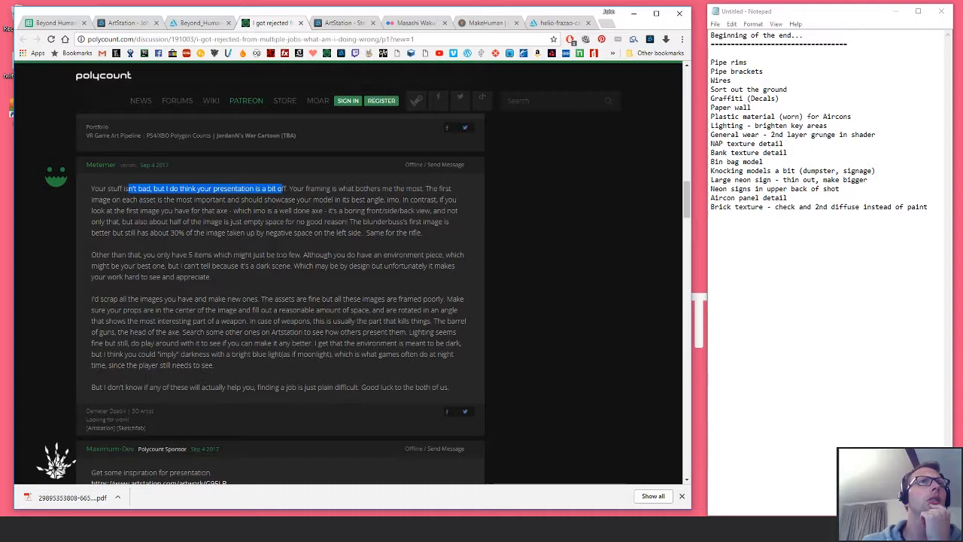
scroll(283, 267, down, 3)
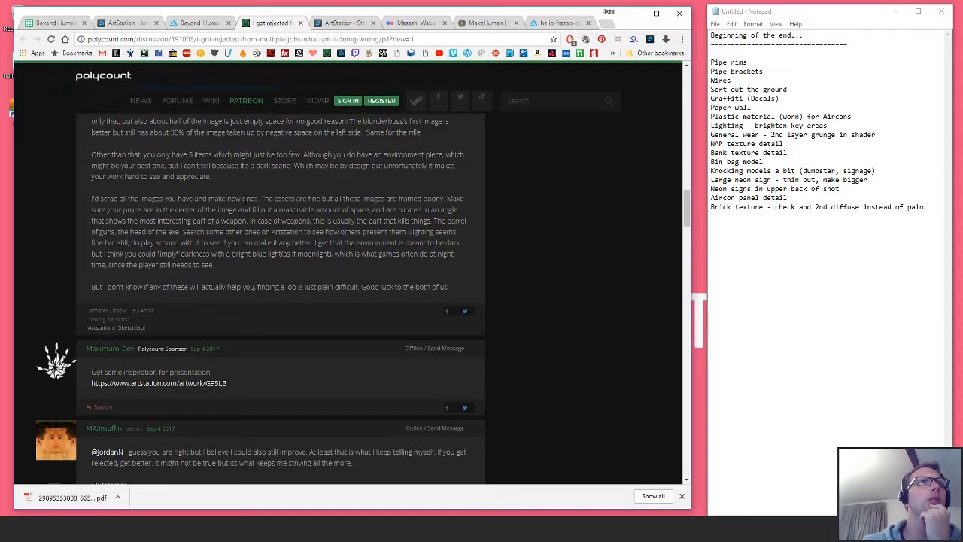
scroll(238, 241, down, 5)
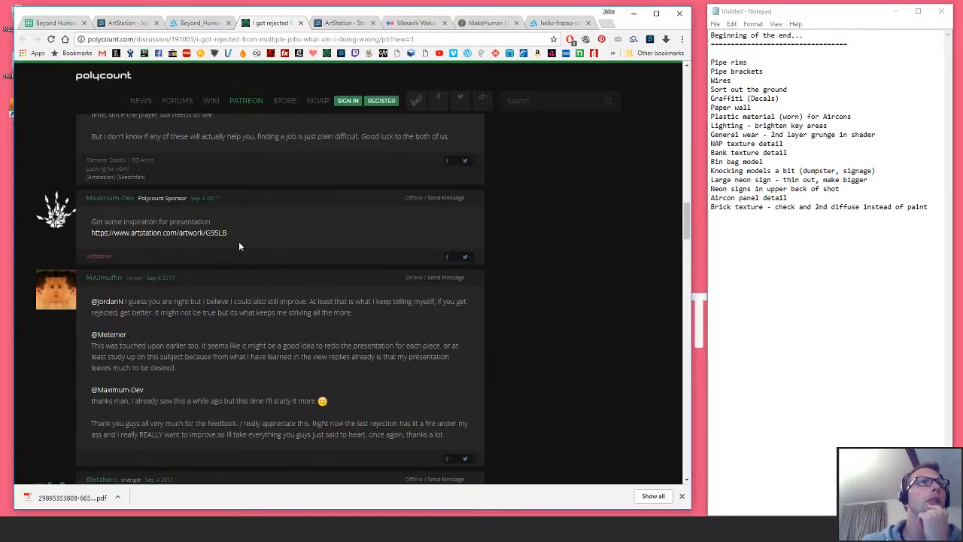
- Open the ArtStation artwork linked as presentation inspiration, look through its Battlefield 1 weapon images, close it and return to the Polycount thread
click(201, 234)
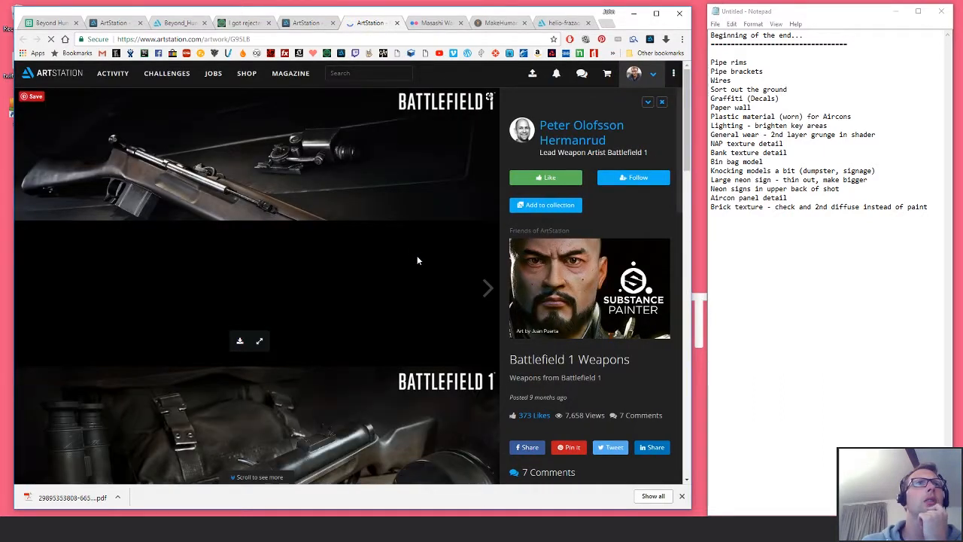
scroll(338, 286, down, 4)
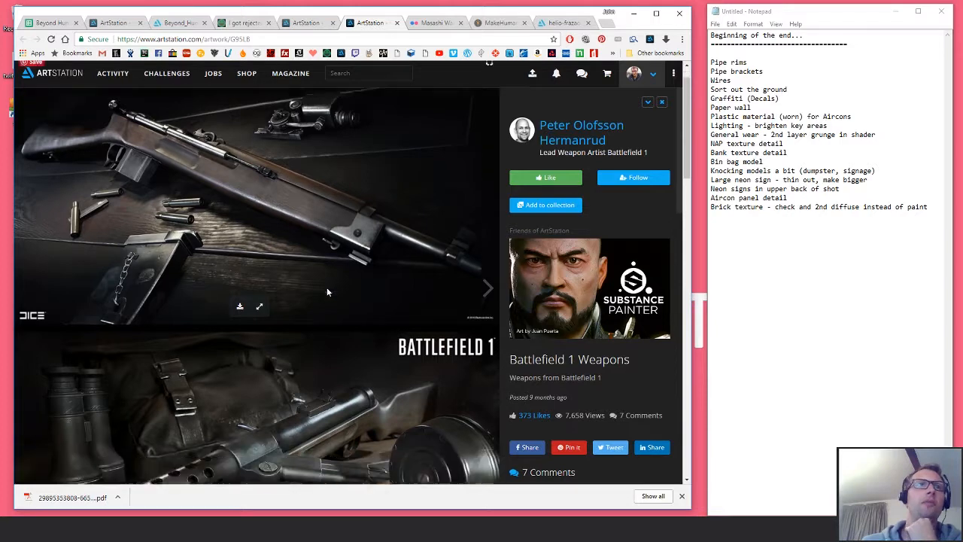
scroll(373, 290, down, 6)
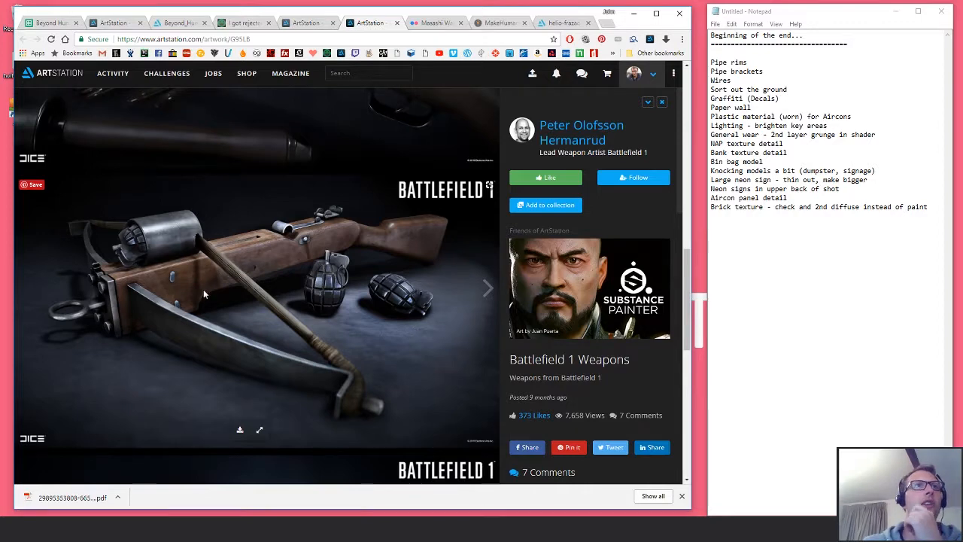
scroll(151, 256, down, 3)
scroll(228, 351, down, 3)
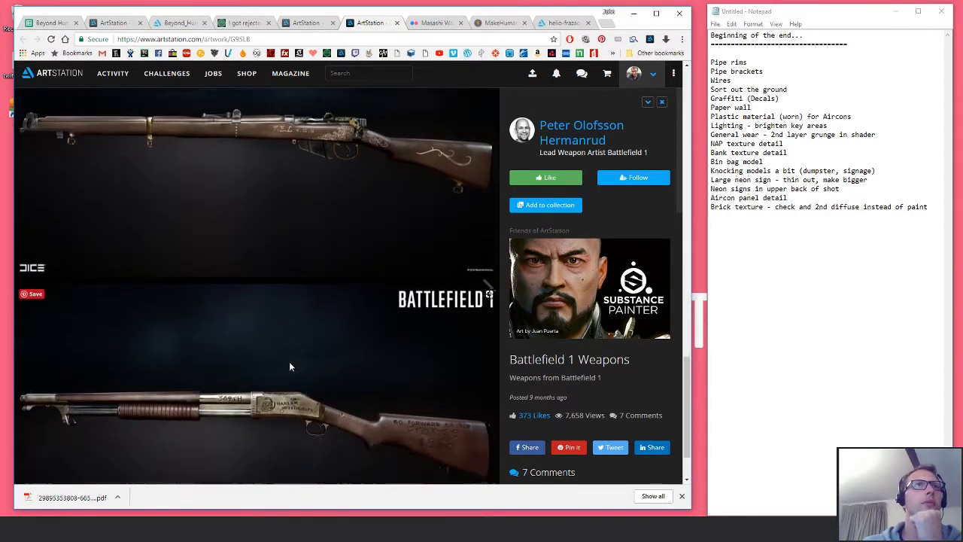
scroll(264, 373, down, 12)
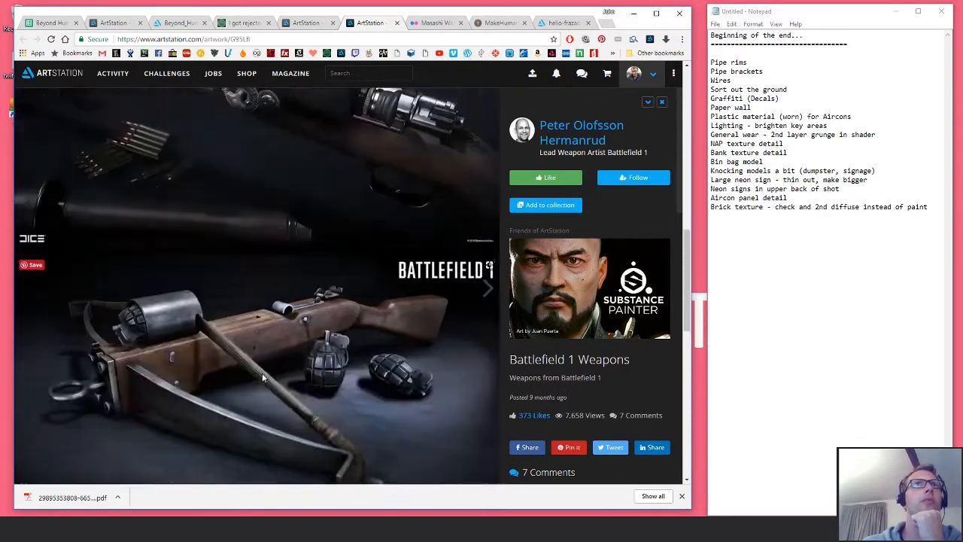
scroll(263, 372, up, 1)
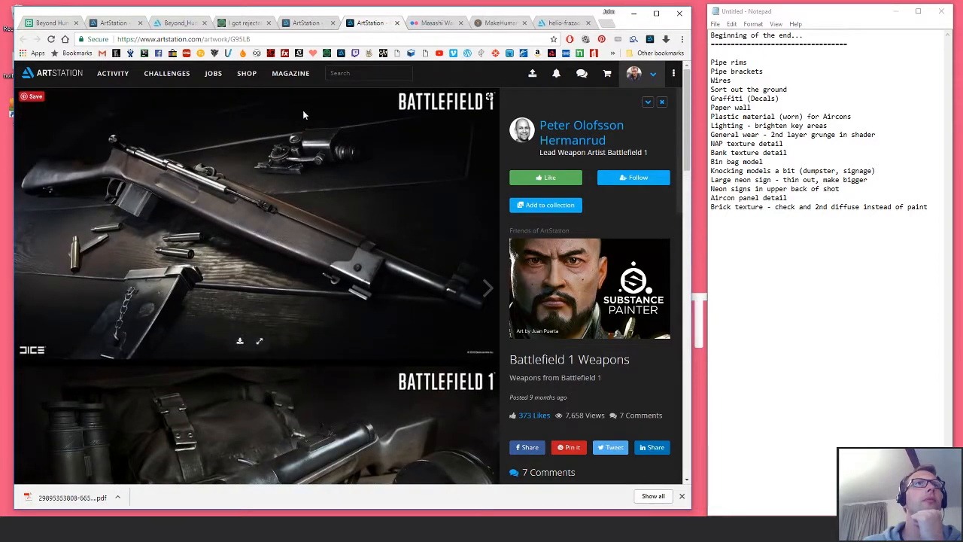
click(396, 22)
click(246, 24)
- Examine the revolver image with texture maps and grey model posted in the thread as a presentation example
scroll(233, 321, down, 2)
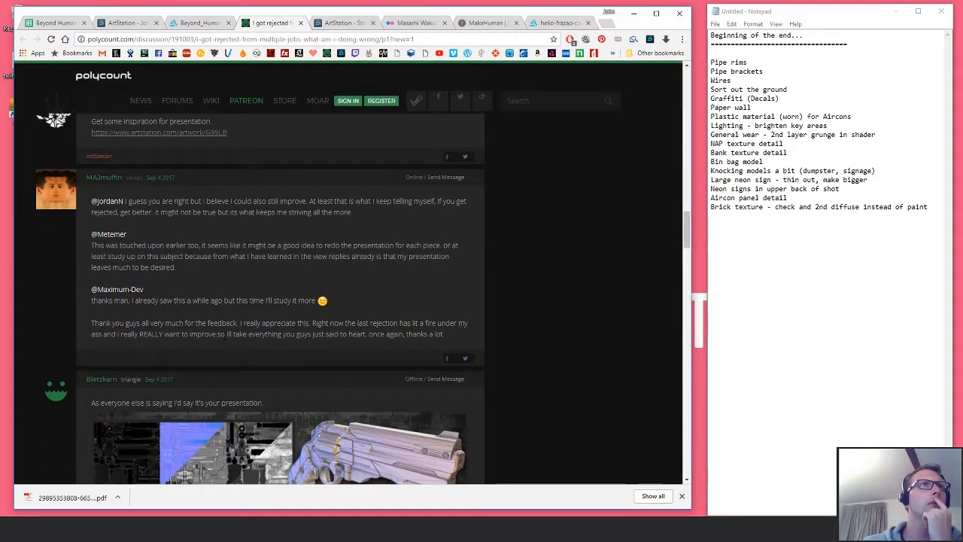
scroll(211, 312, down, 4)
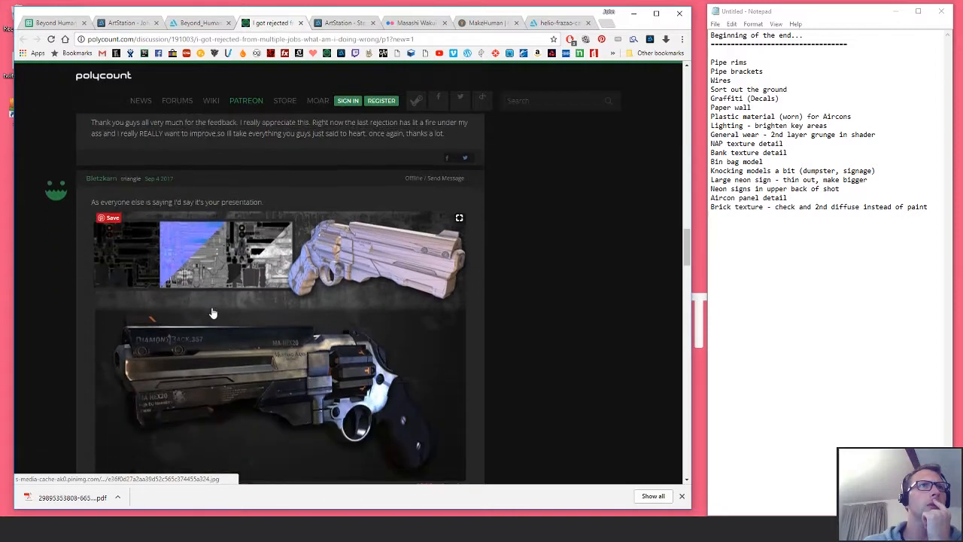
scroll(217, 313, down, 1)
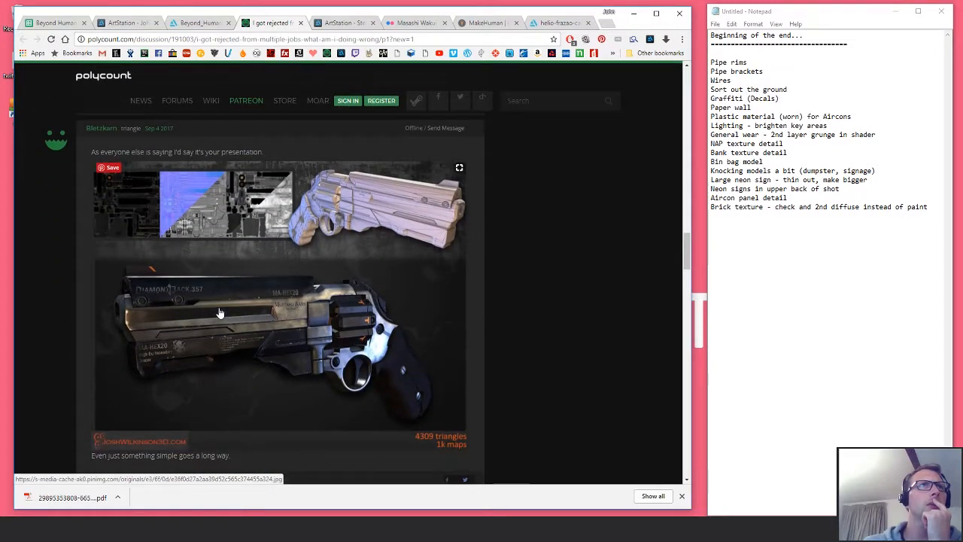
scroll(220, 313, down, 2)
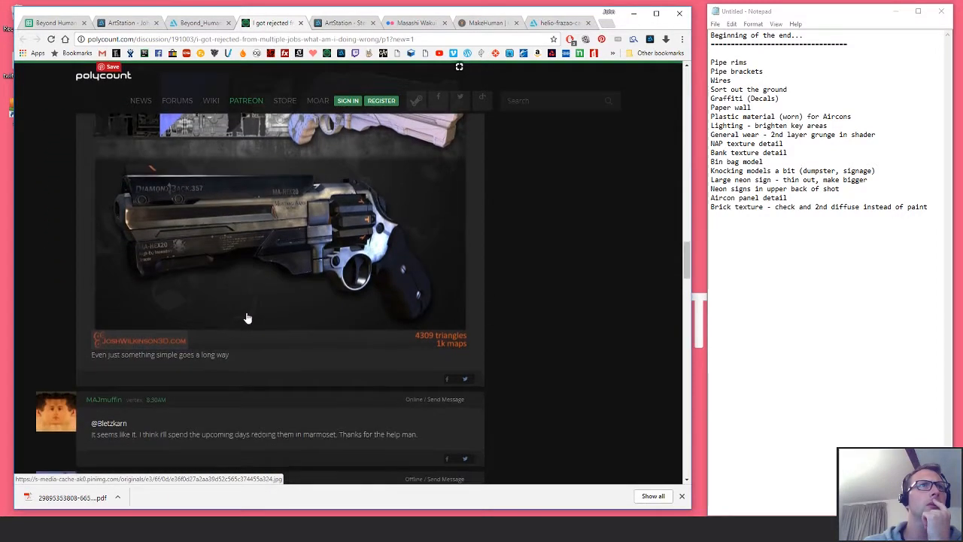
- Read the replies on showing wireframes, the suggested list of portfolio shots and giving props a back story
scroll(241, 315, down, 7)
scroll(244, 315, up, 1)
scroll(244, 313, down, 2)
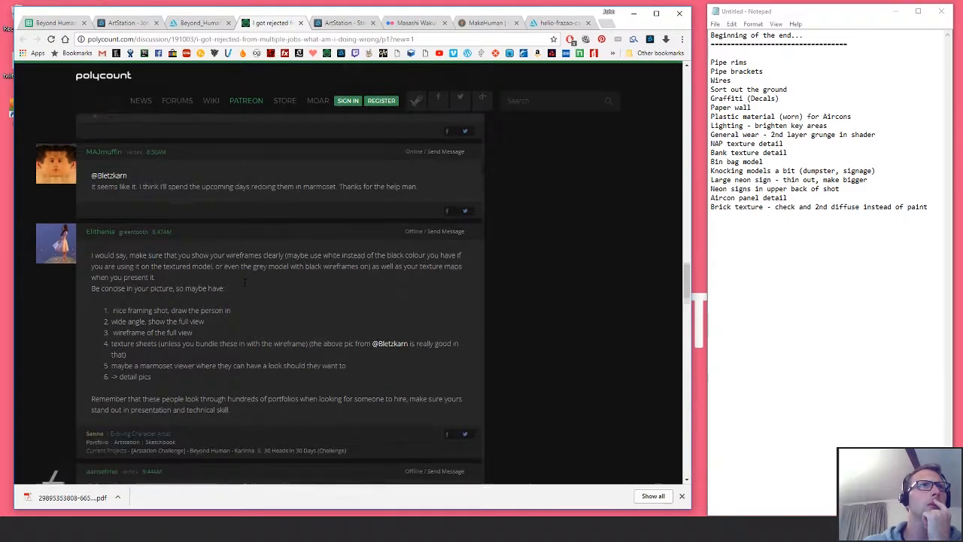
drag(161, 257, 215, 258)
drag(148, 269, 229, 313)
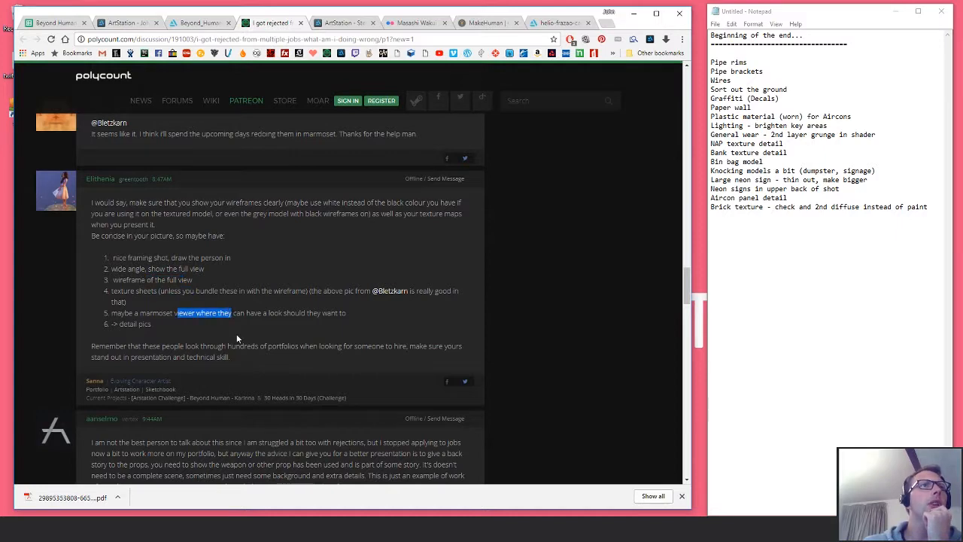
scroll(225, 324, down, 2)
scroll(175, 269, down, 2)
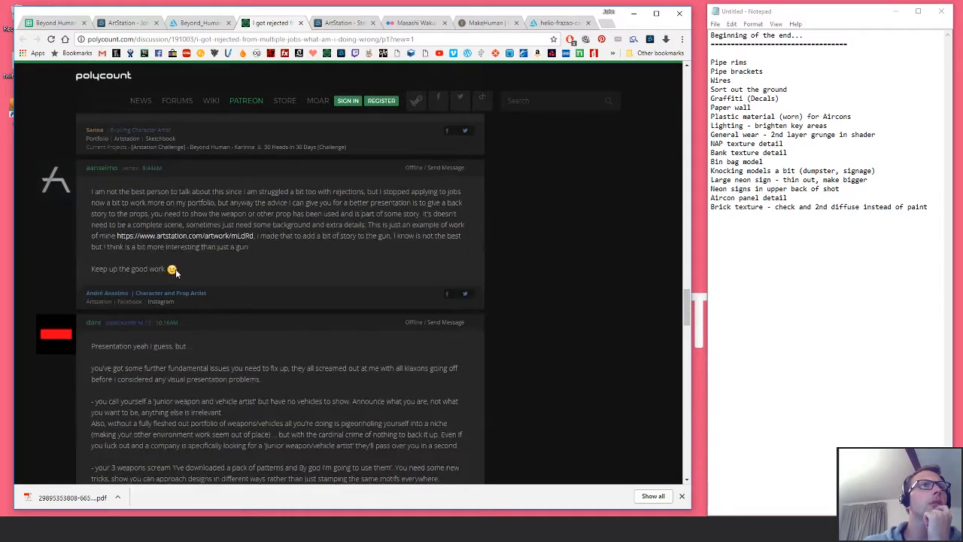
scroll(187, 282, up, 3)
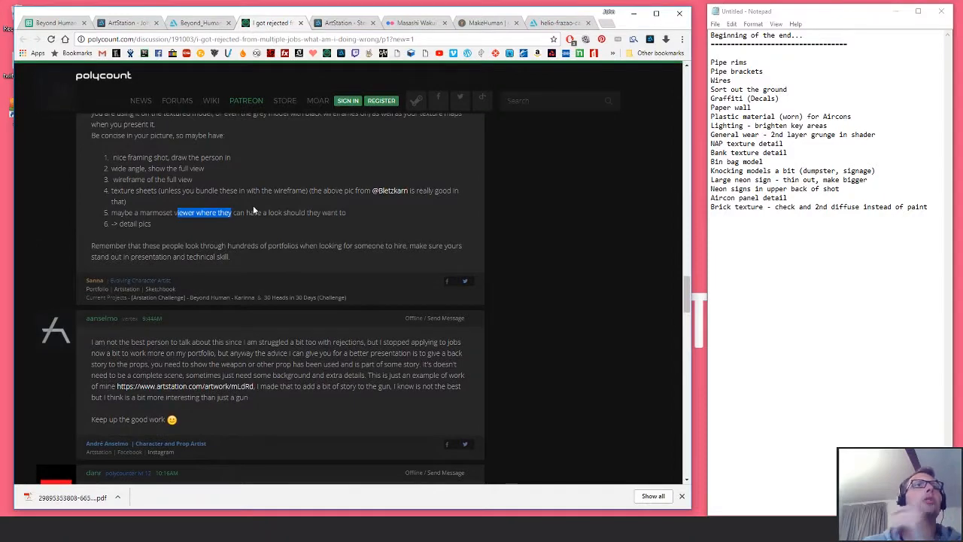
drag(140, 212, 246, 213)
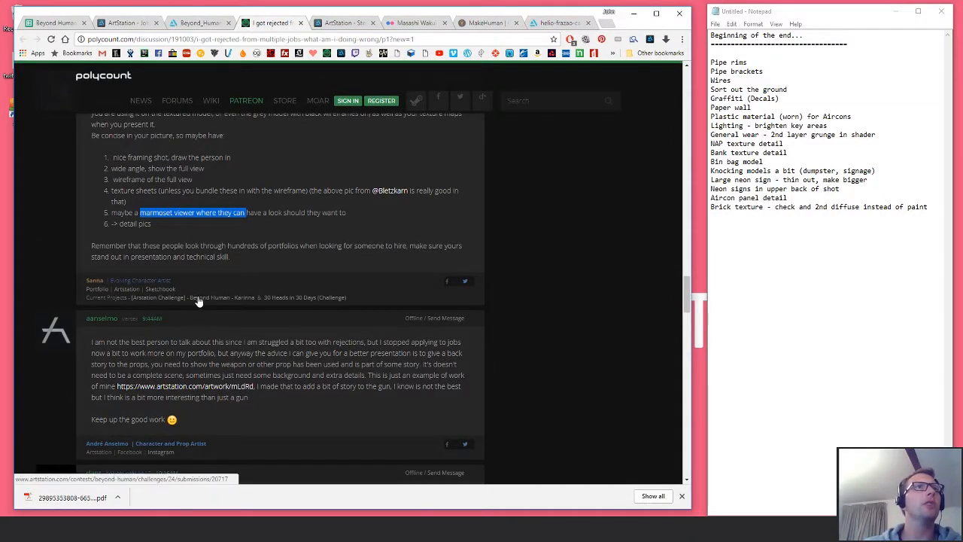
scroll(215, 300, down, 3)
scroll(229, 303, up, 1)
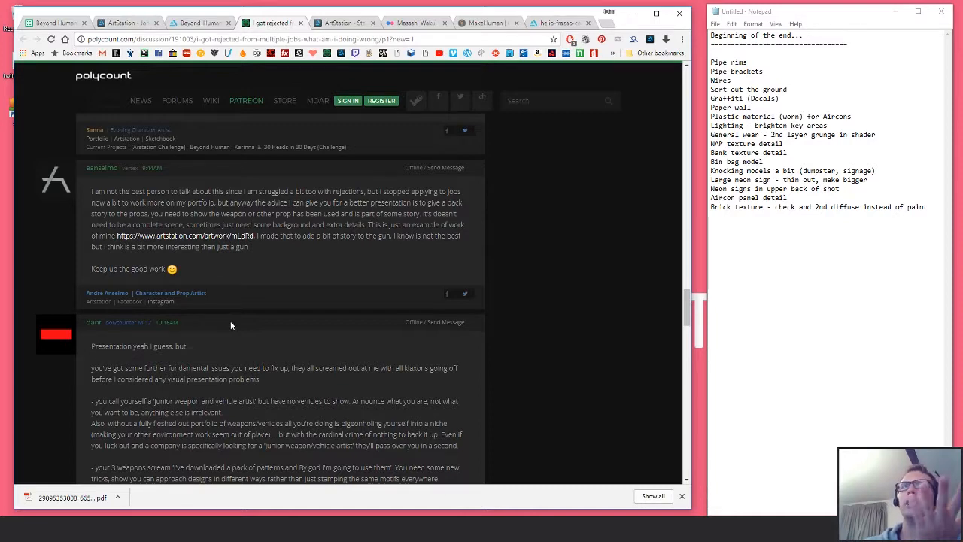
- Read the critique of the poster's job title, weapon patterns, axe references and CV content
scroll(262, 368, down, 1)
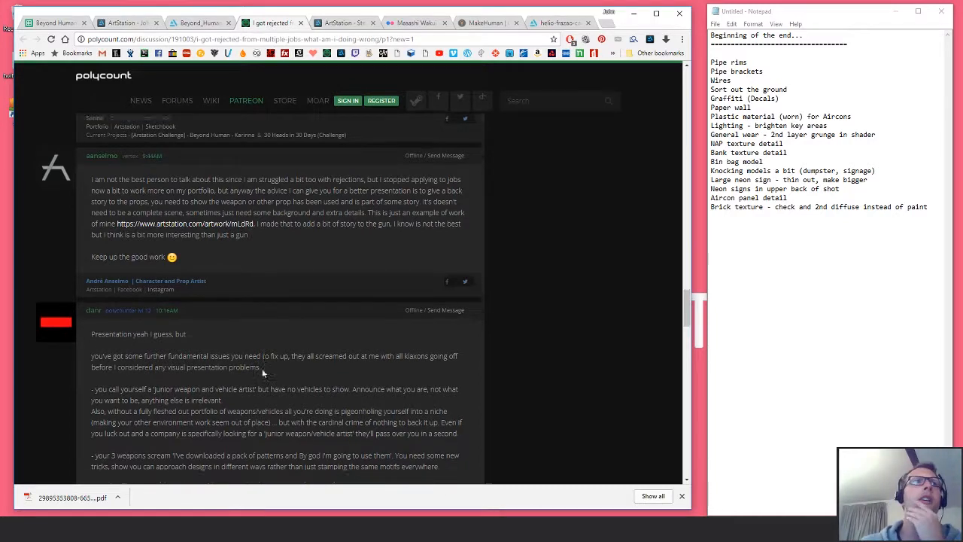
scroll(256, 365, down, 1)
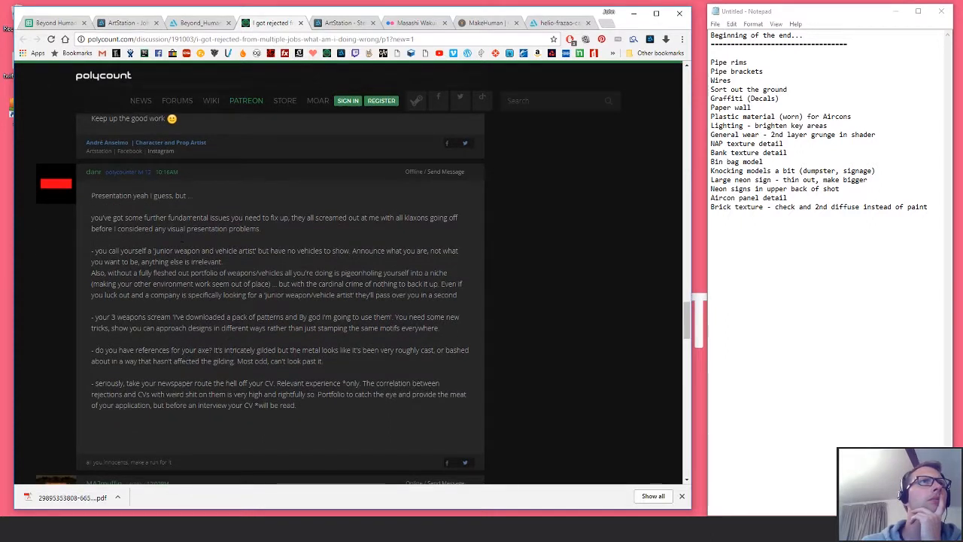
drag(200, 218, 279, 218)
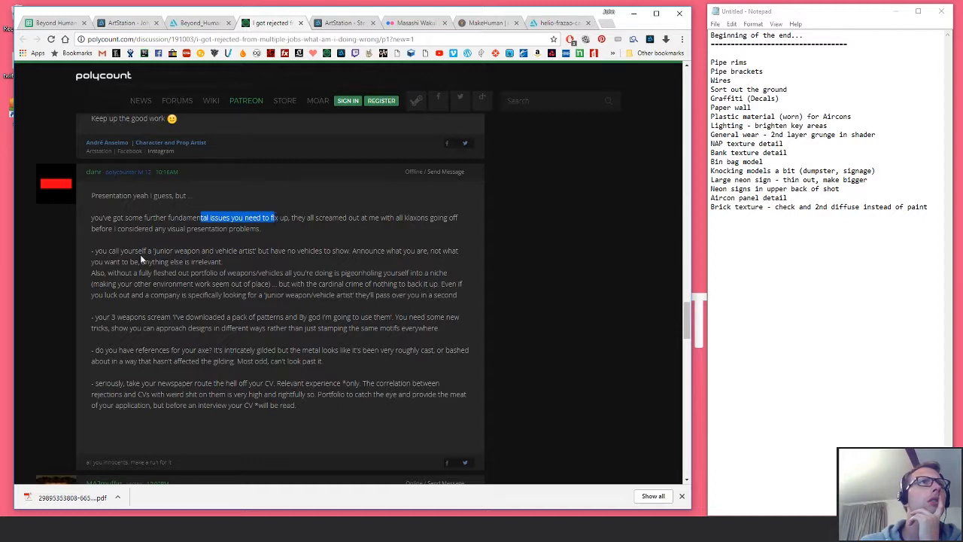
drag(135, 251, 268, 251)
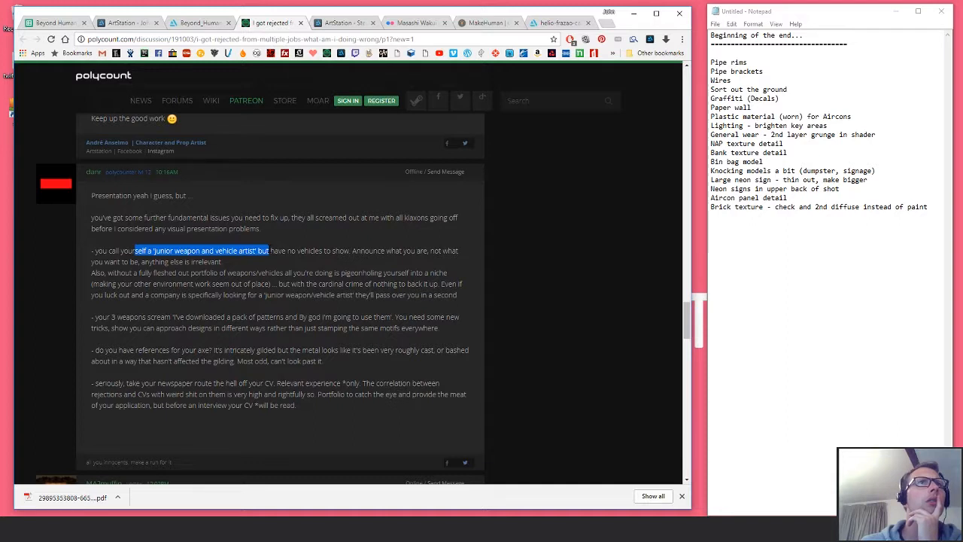
click(199, 265)
drag(148, 252, 193, 252)
drag(140, 273, 210, 273)
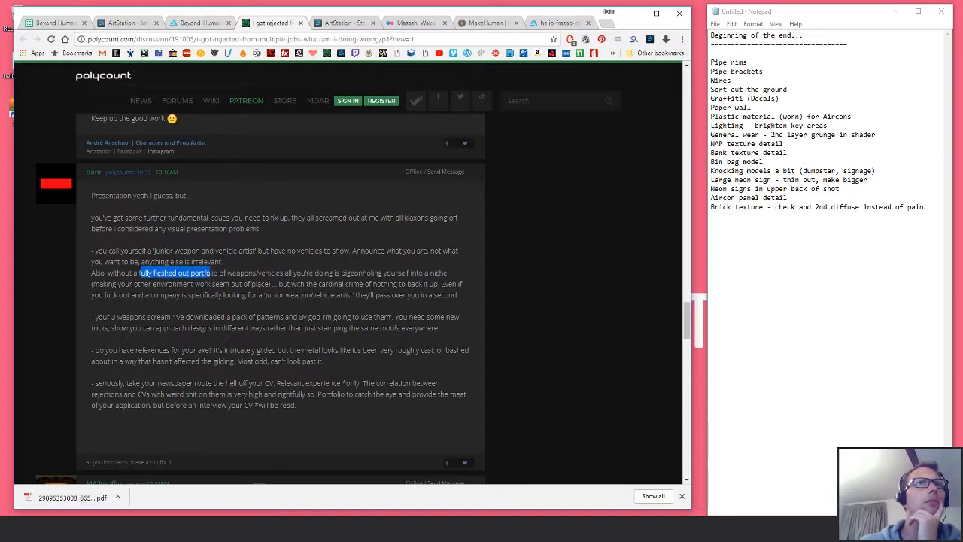
scroll(210, 272, down, 1)
drag(138, 266, 280, 267)
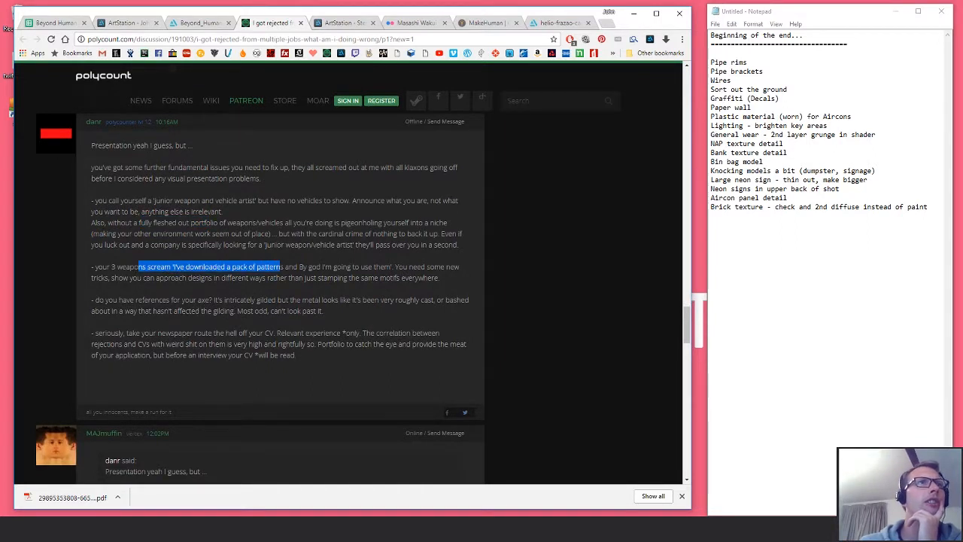
drag(141, 300, 212, 299)
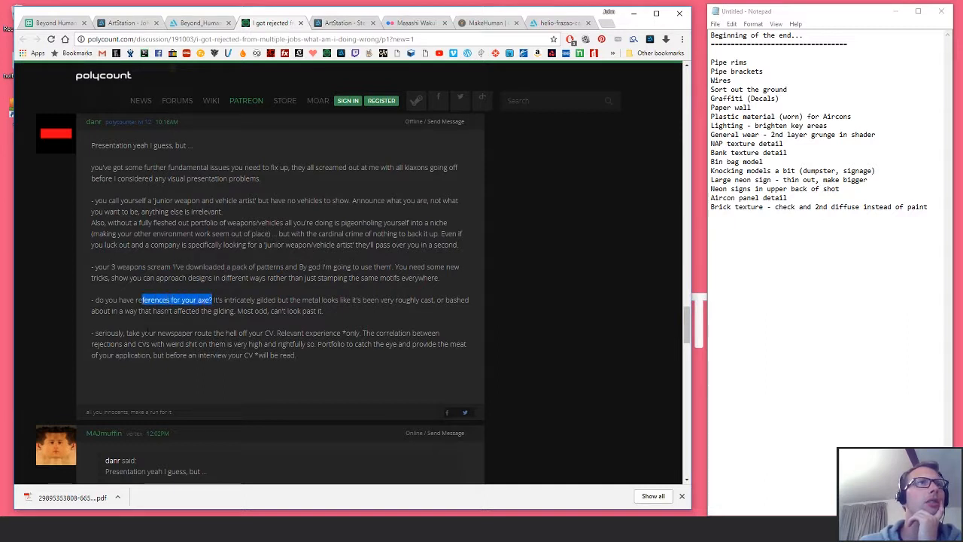
drag(141, 333, 325, 332)
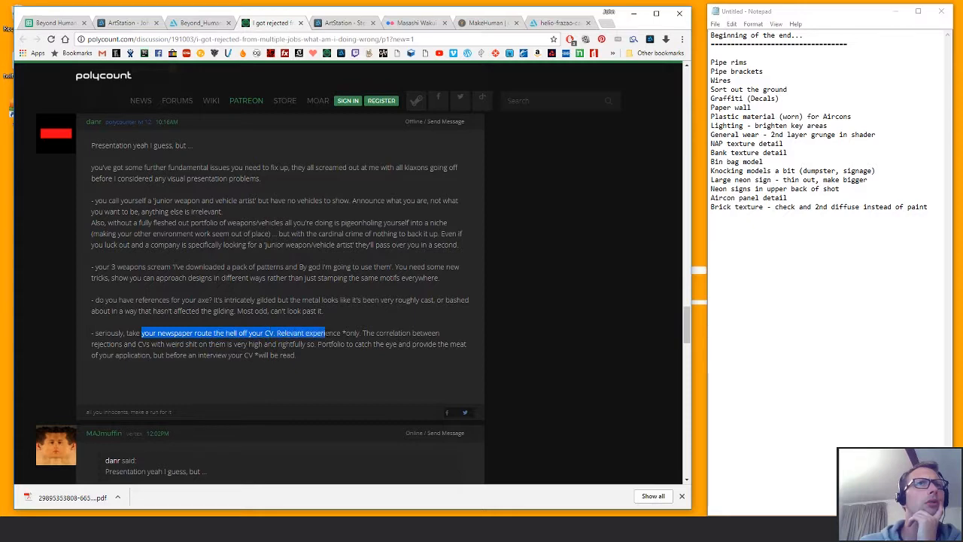
- Read the poster's reply about the CV, title, texturing and axe, and the following advice on wood textures with its weapon tutorial video
scroll(233, 311, down, 1)
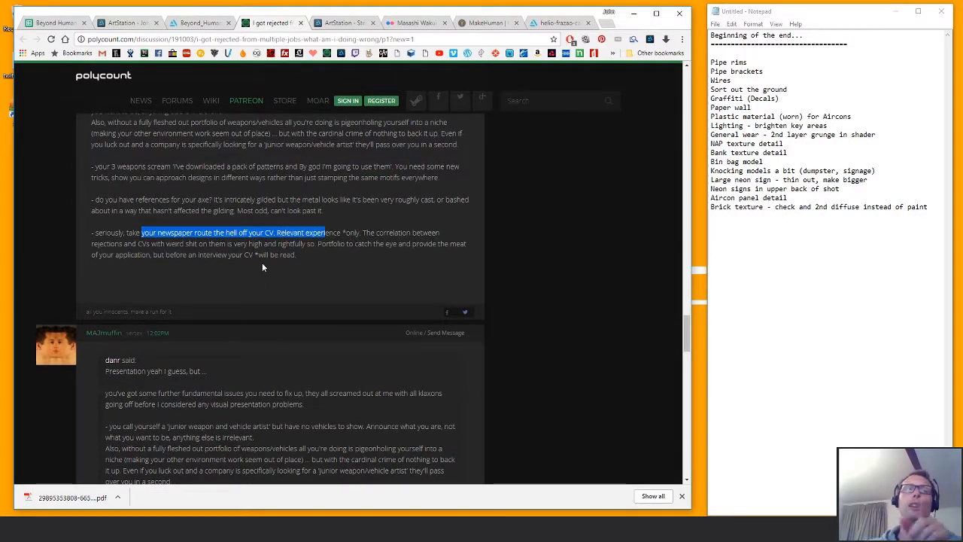
scroll(254, 319, down, 5)
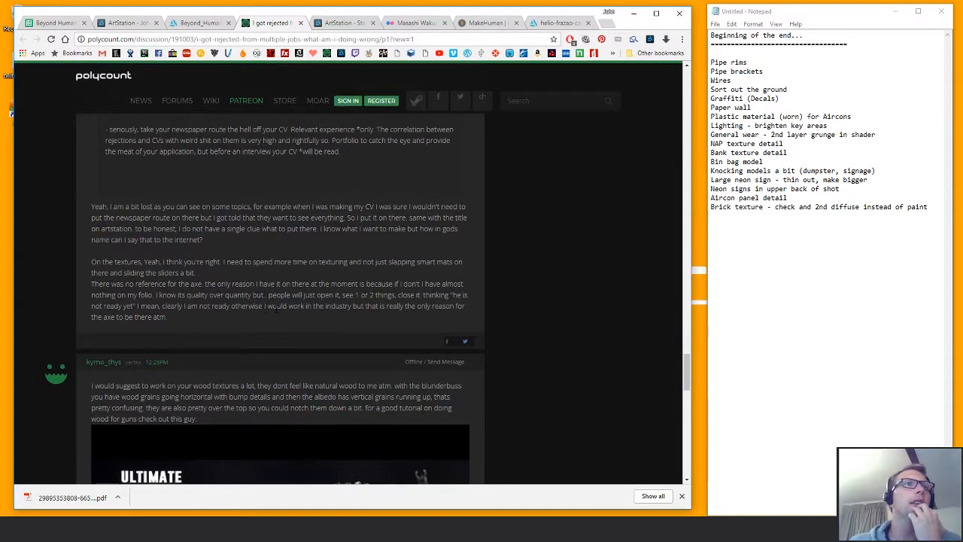
scroll(280, 301, up, 2)
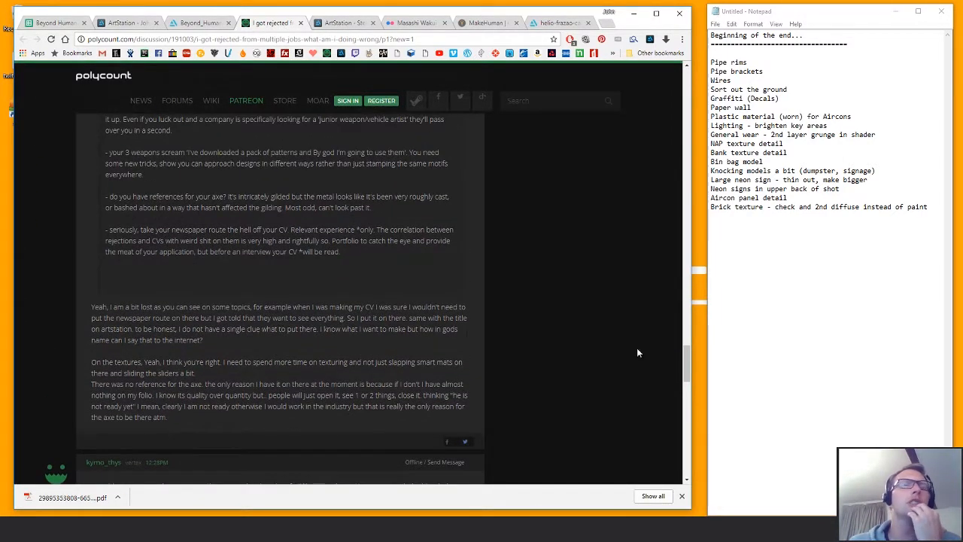
drag(686, 368, 645, 370)
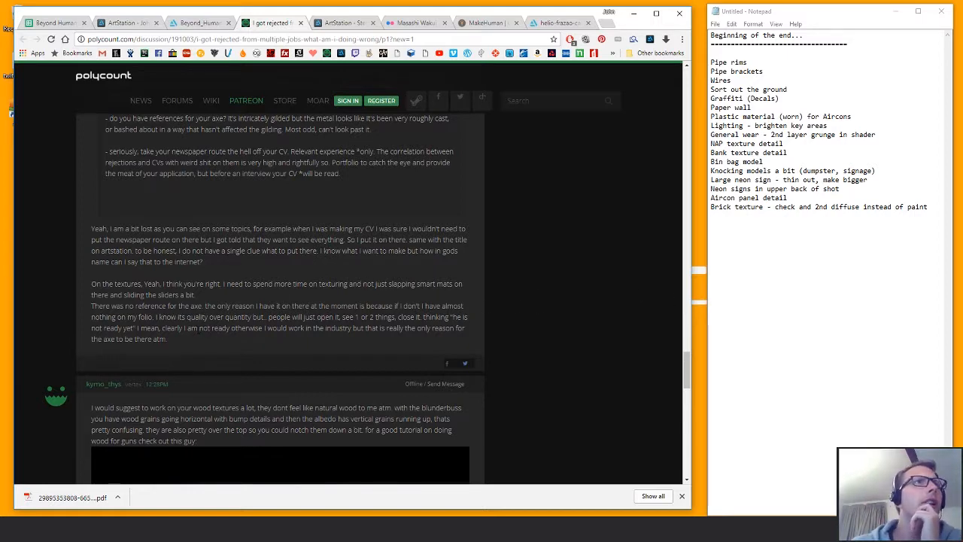
scroll(284, 356, down, 3)
scroll(283, 351, down, 3)
scroll(283, 352, up, 2)
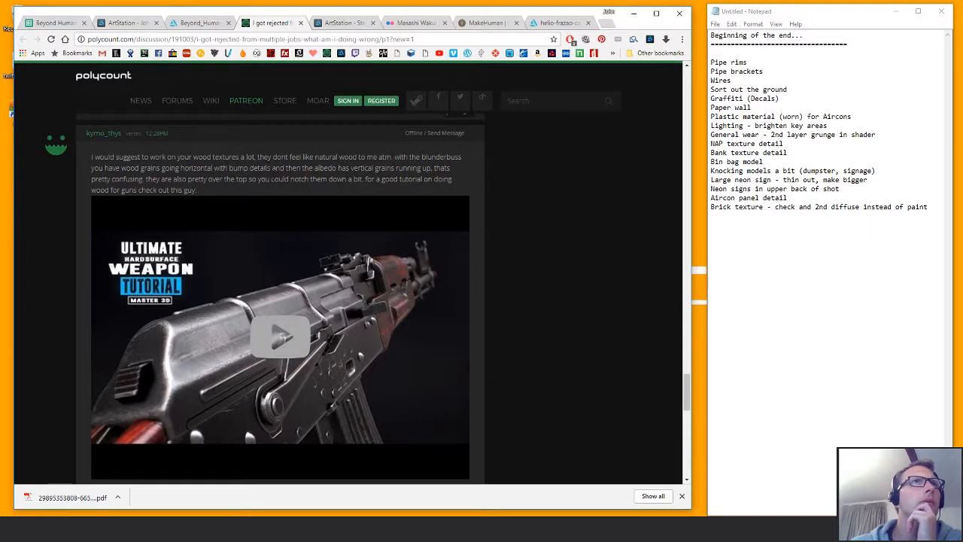
- Read the closing replies on material quality, job rejections and producing more props, highlighting the passages on prop turnaround and daily work hours
scroll(351, 372, down, 6)
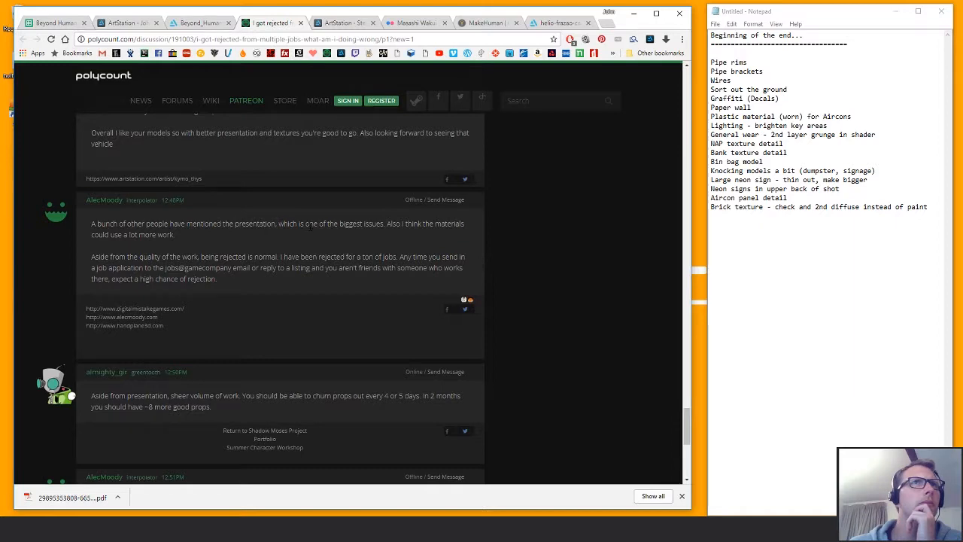
scroll(240, 301, down, 3)
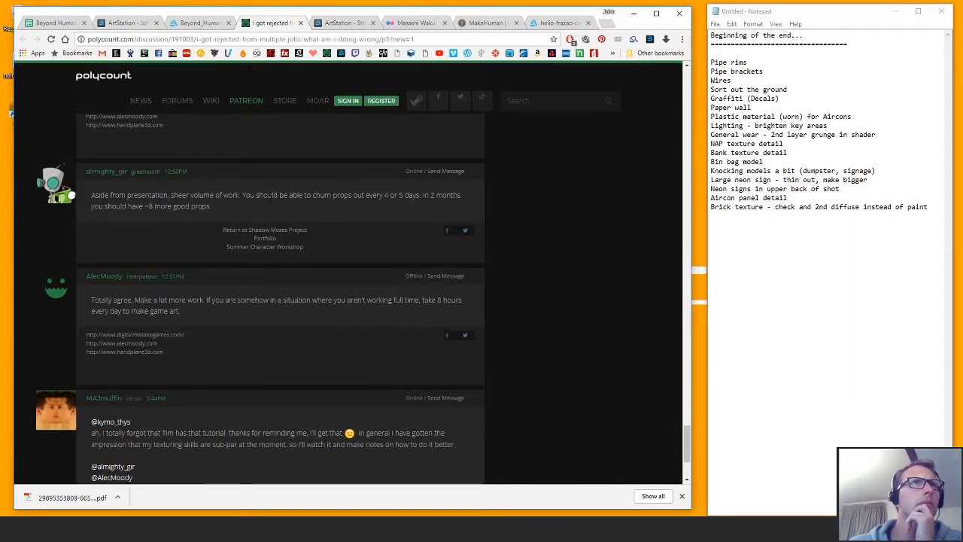
drag(348, 195, 403, 195)
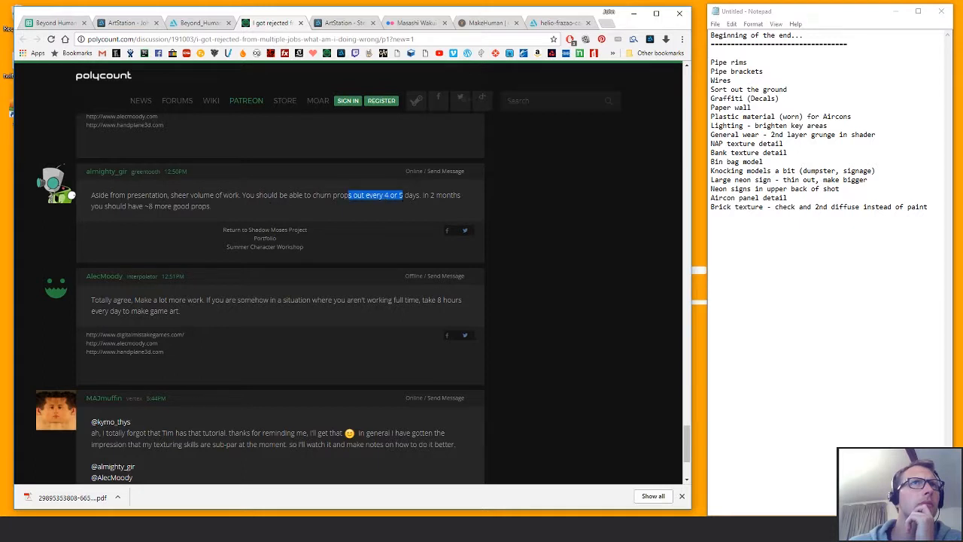
click(245, 206)
scroll(214, 315, down, 2)
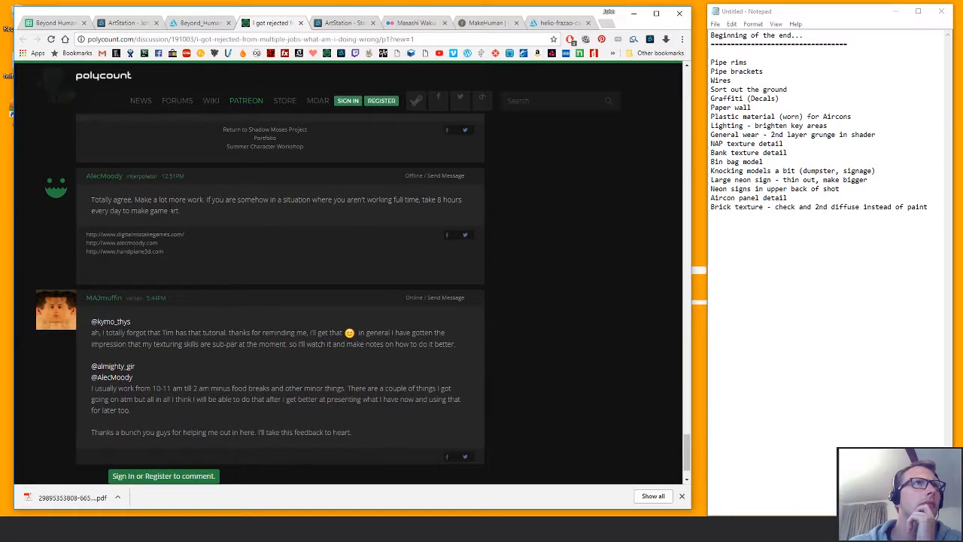
drag(192, 200, 217, 211)
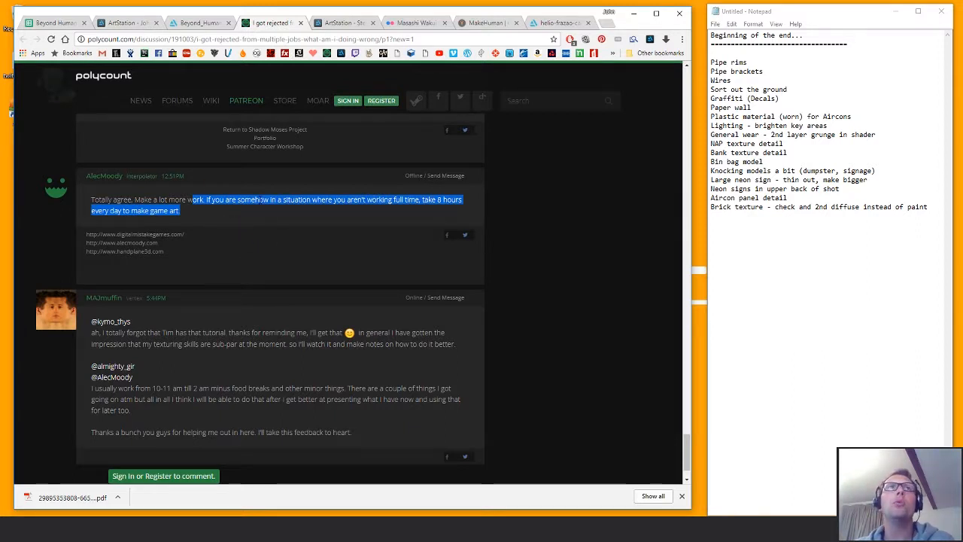
- Switch to the poster's ArtStation profile and look over the portfolio thumbnails
click(342, 23)
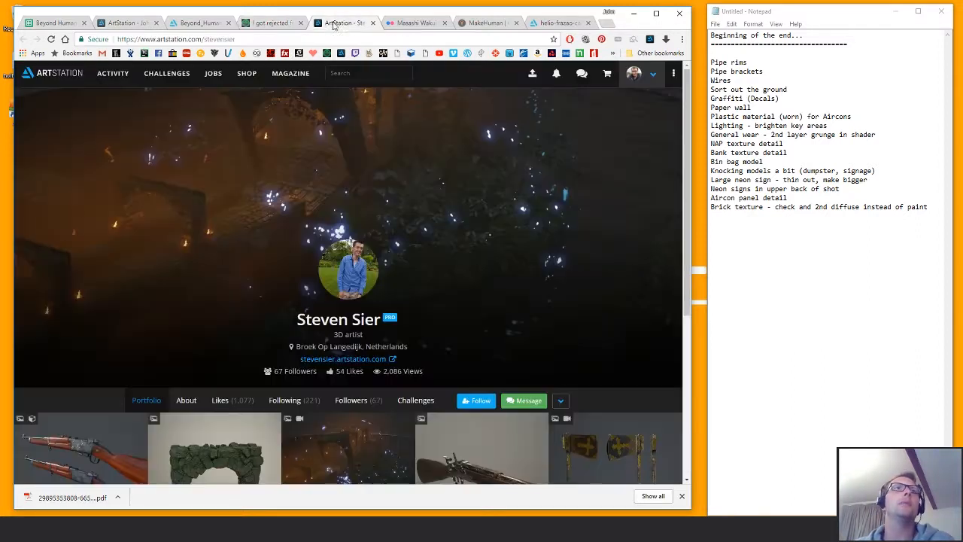
scroll(441, 281, down, 3)
scroll(441, 275, up, 1)
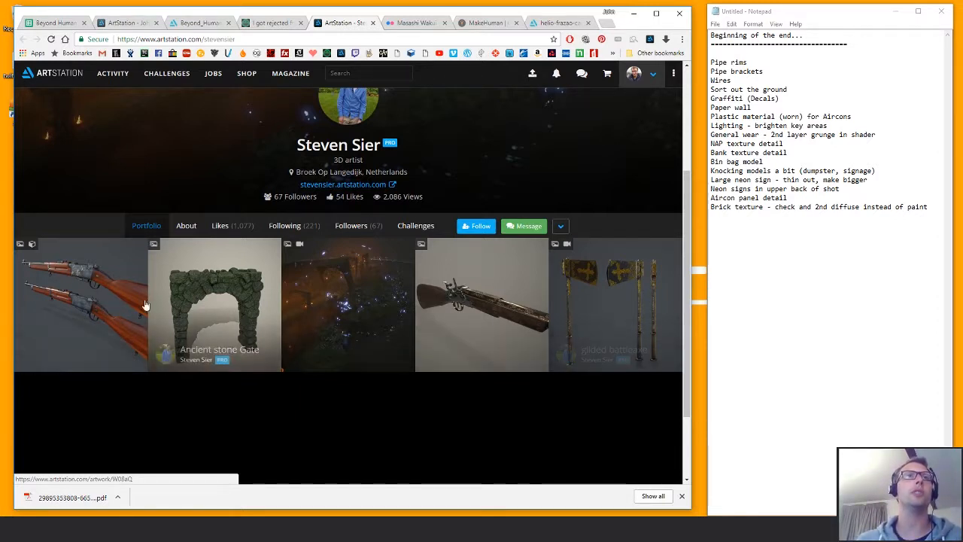
scroll(408, 328, up, 1)
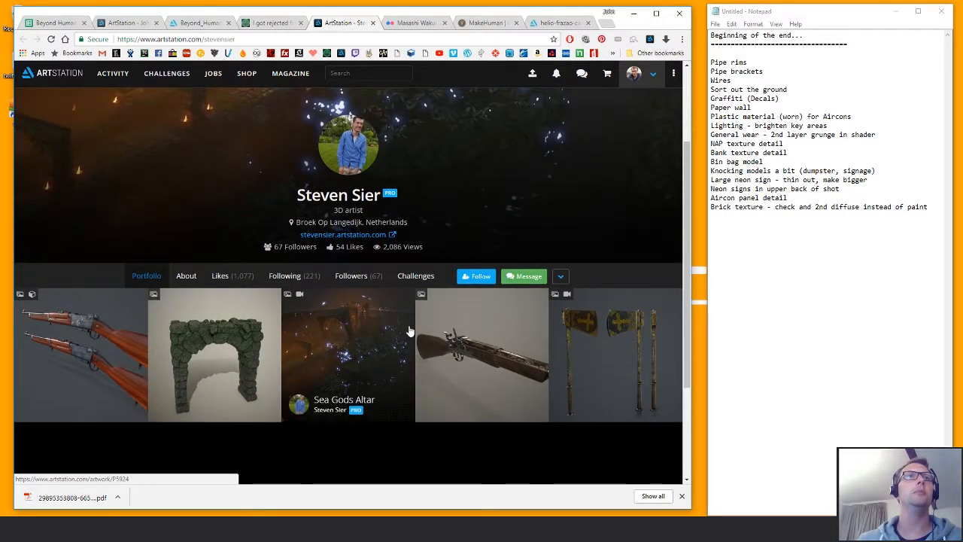
scroll(409, 329, down, 2)
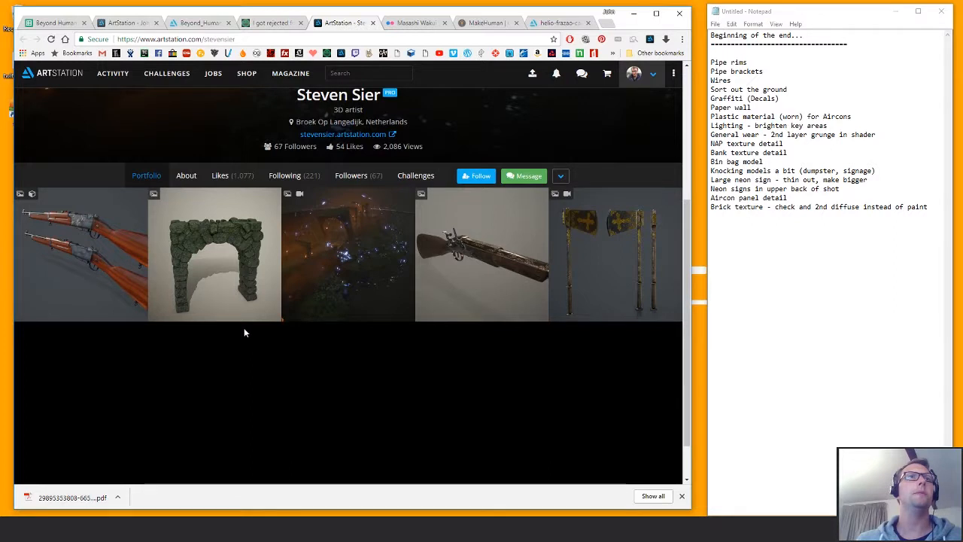
- Open the Ancient stone Gate artwork, look through its renders, and return to the portfolio overview to compare the pieces
click(243, 252)
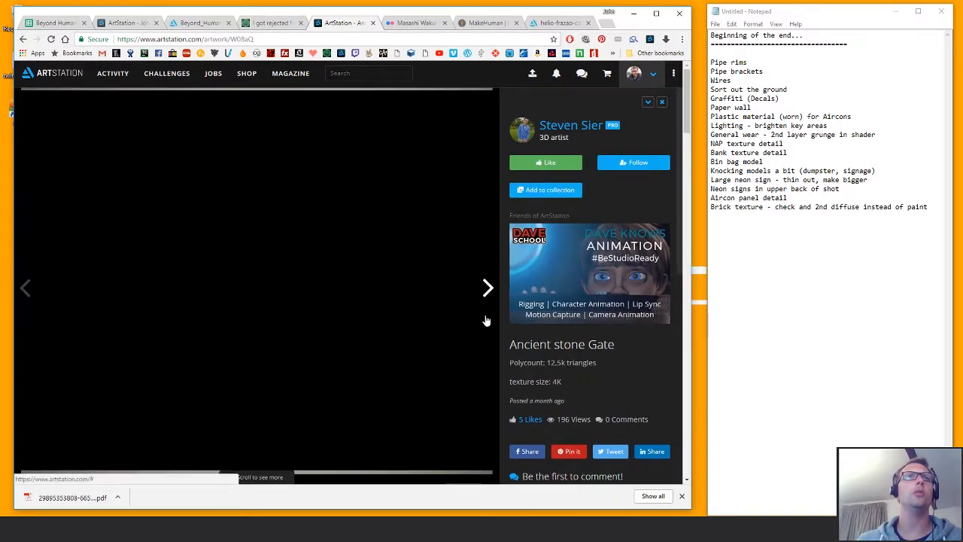
scroll(486, 319, down, 10)
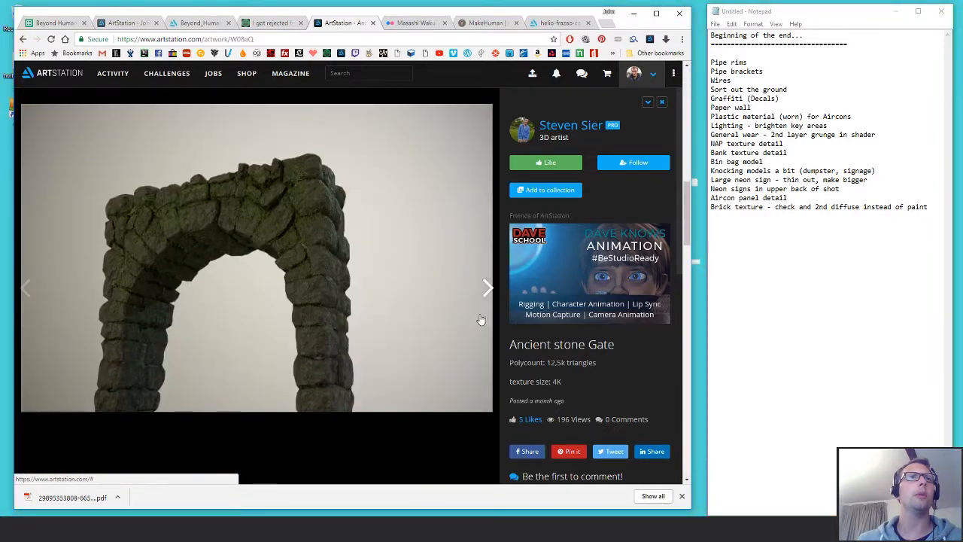
scroll(479, 318, up, 7)
click(22, 39)
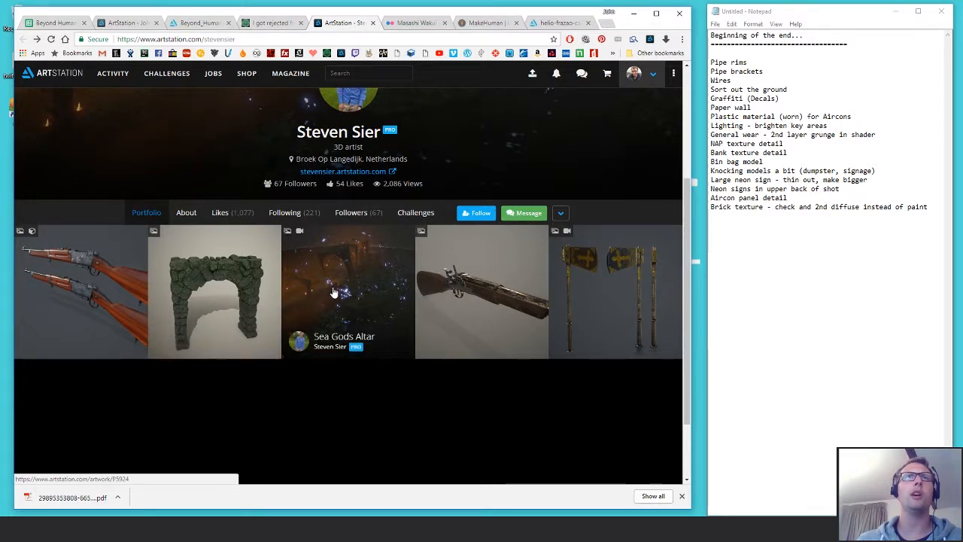
scroll(395, 298, up, 1)
scroll(395, 298, down, 1)
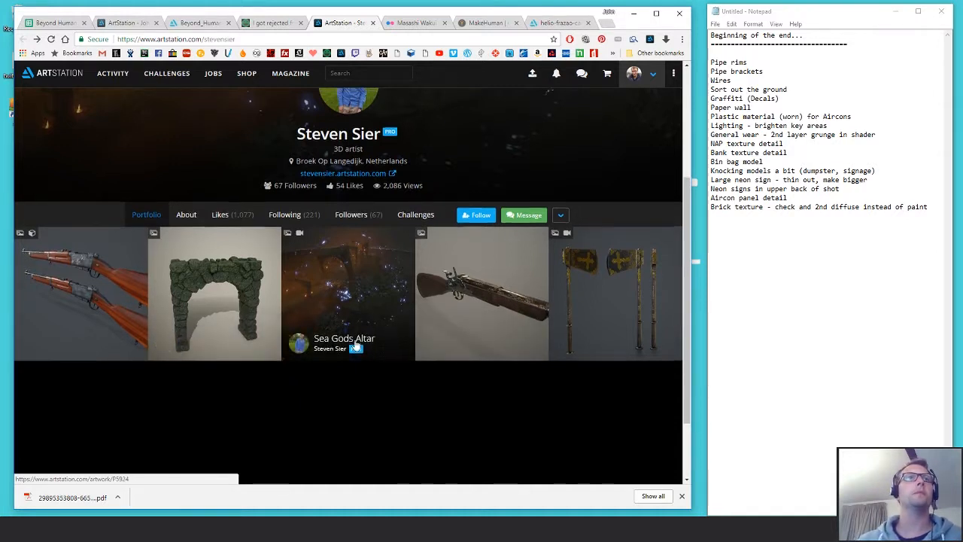
scroll(346, 339, up, 2)
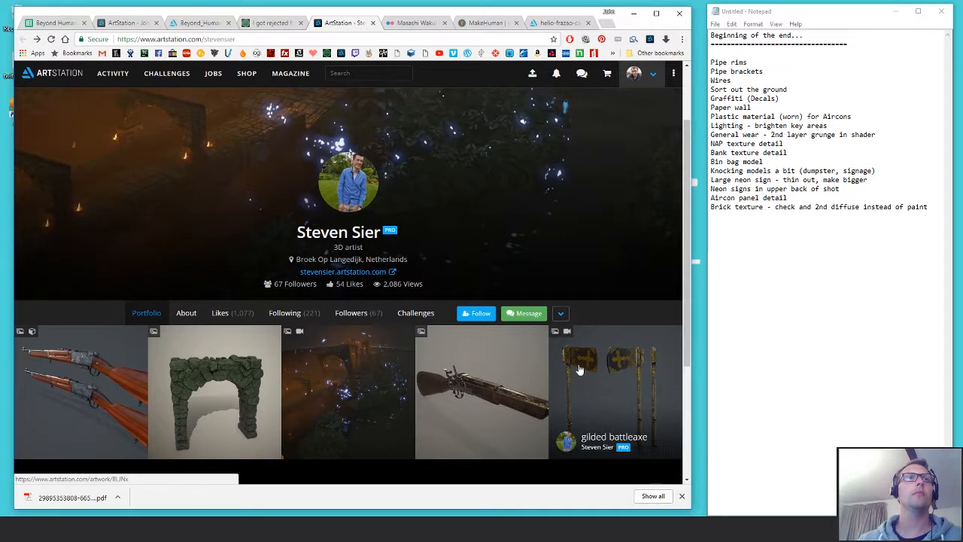
scroll(303, 366, down, 2)
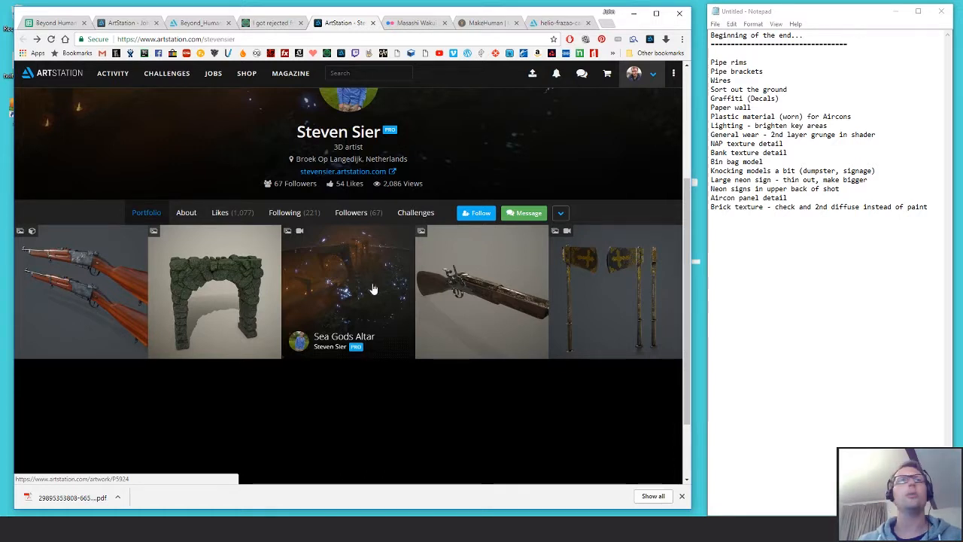
- Open the Sea Gods Altar artwork, examine the lighting and composition of its renders, and go back to the artist's portfolio
click(341, 273)
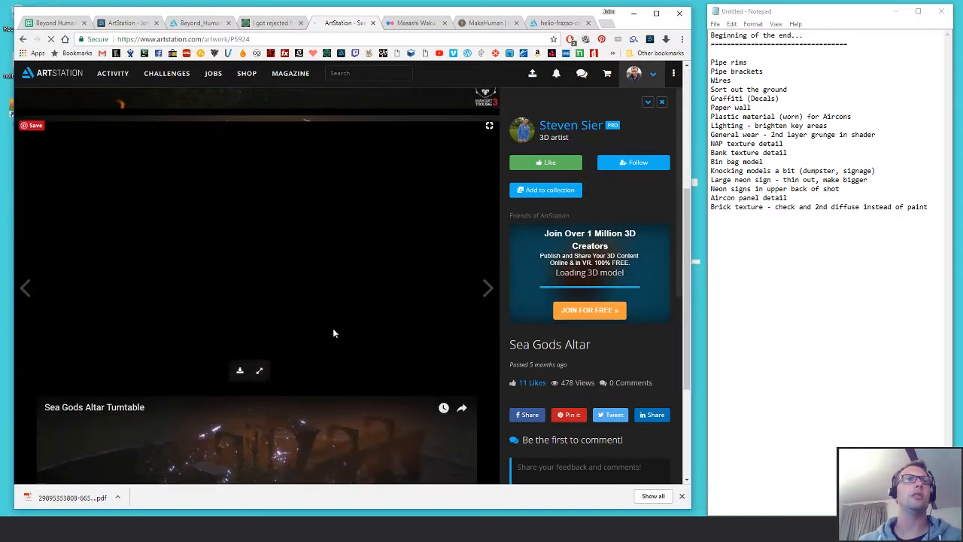
scroll(335, 331, down, 2)
scroll(335, 333, up, 2)
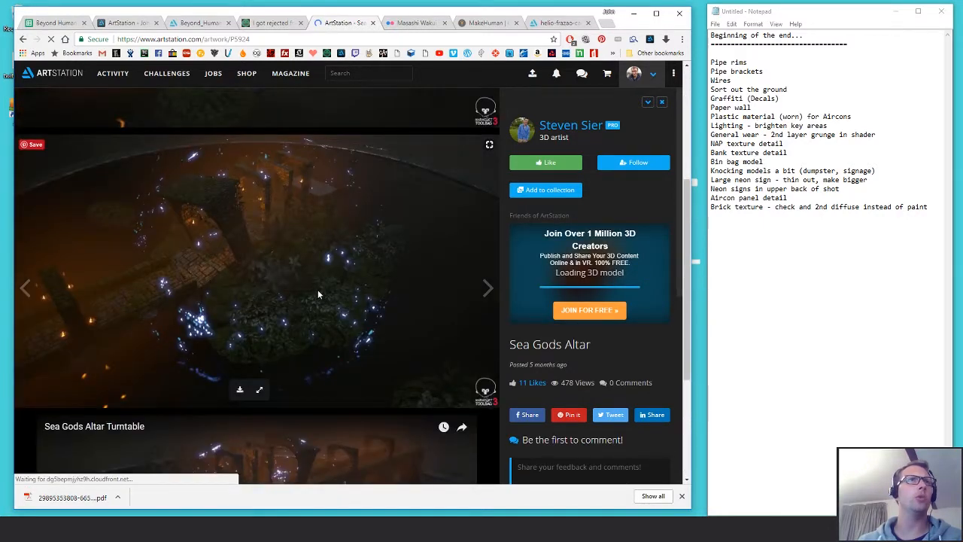
scroll(256, 308, down, 2)
scroll(286, 318, up, 3)
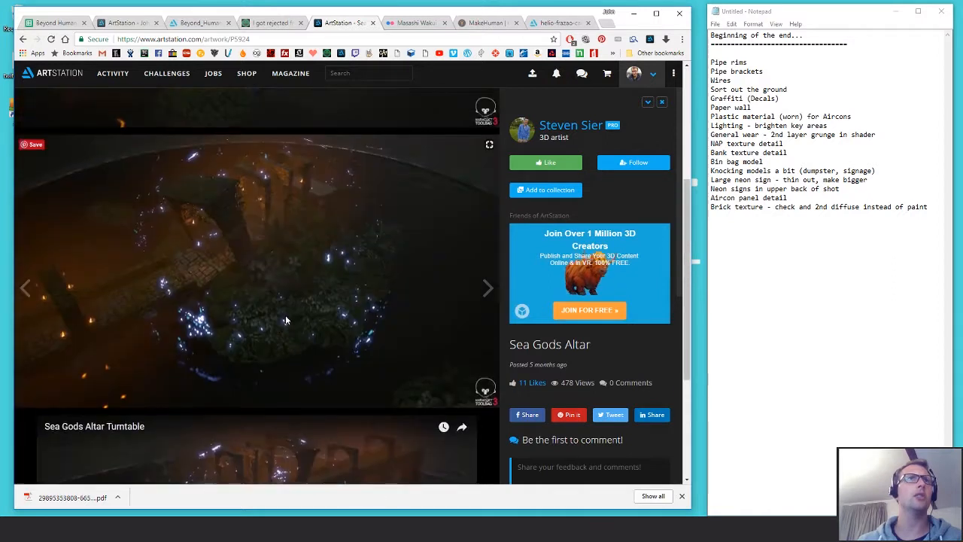
scroll(298, 322, down, 1)
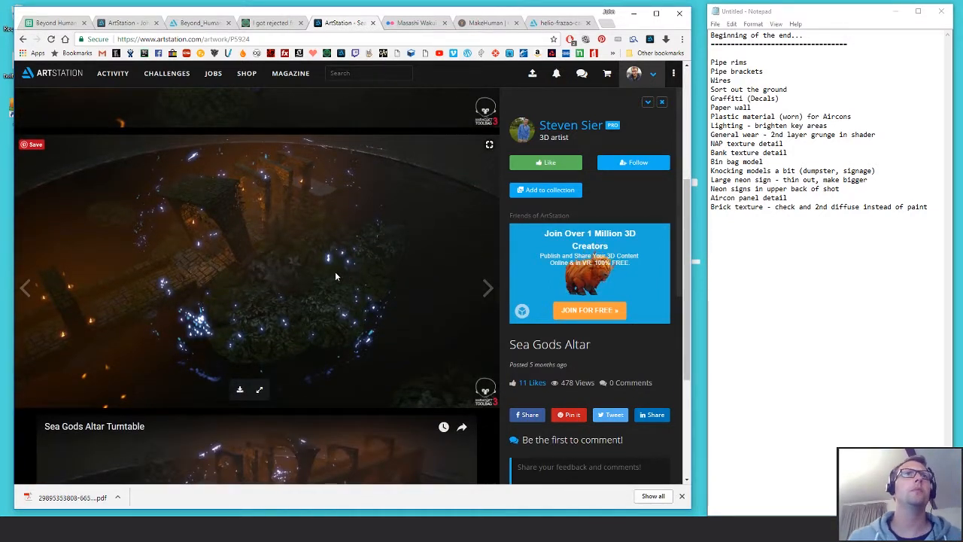
scroll(334, 271, up, 1)
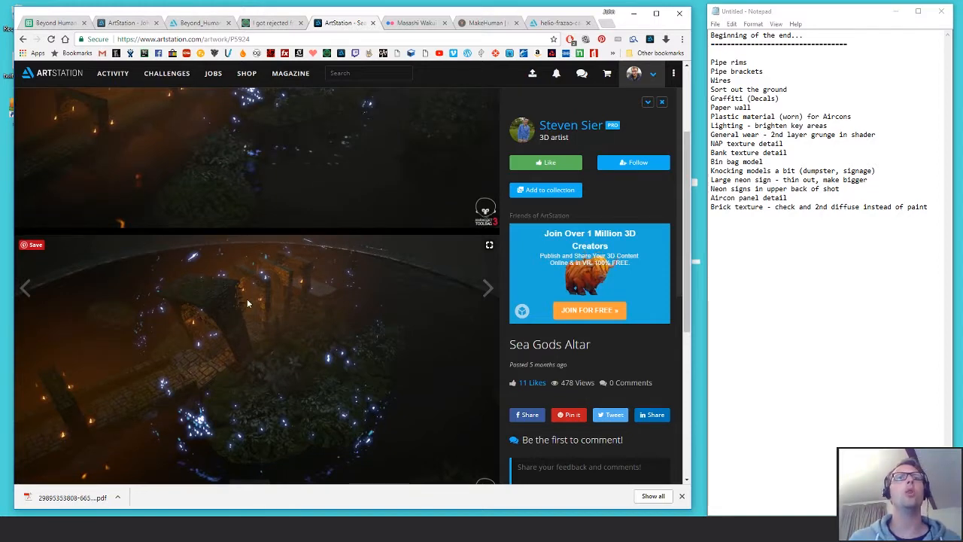
scroll(238, 218, up, 1)
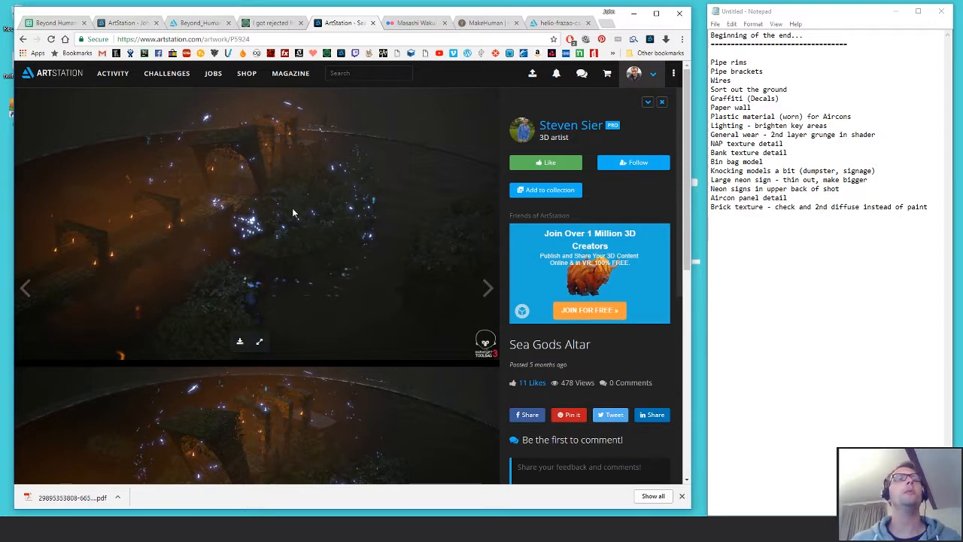
click(570, 125)
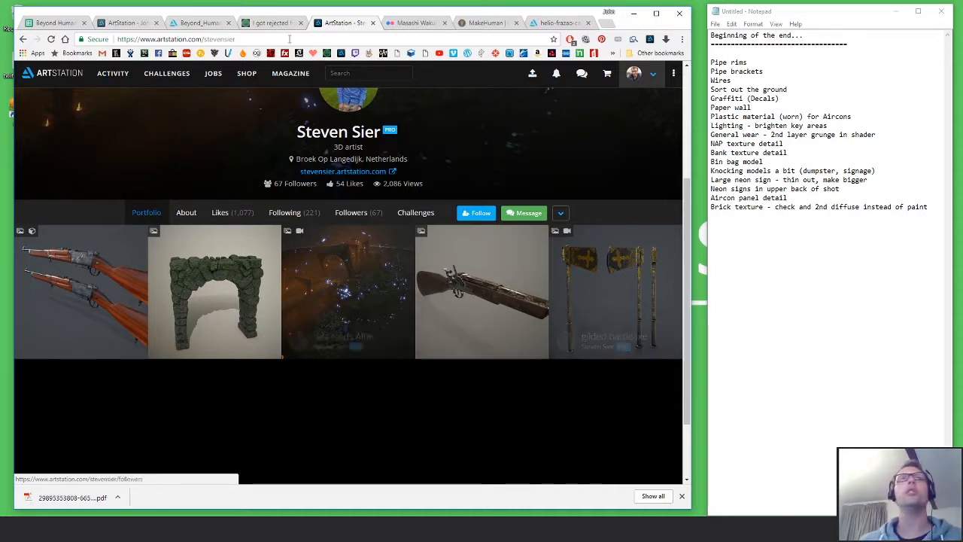
- Return to the Polycount thread and open the ArtStation artwork linked in the reply about giving props a back story in a new tab
click(267, 22)
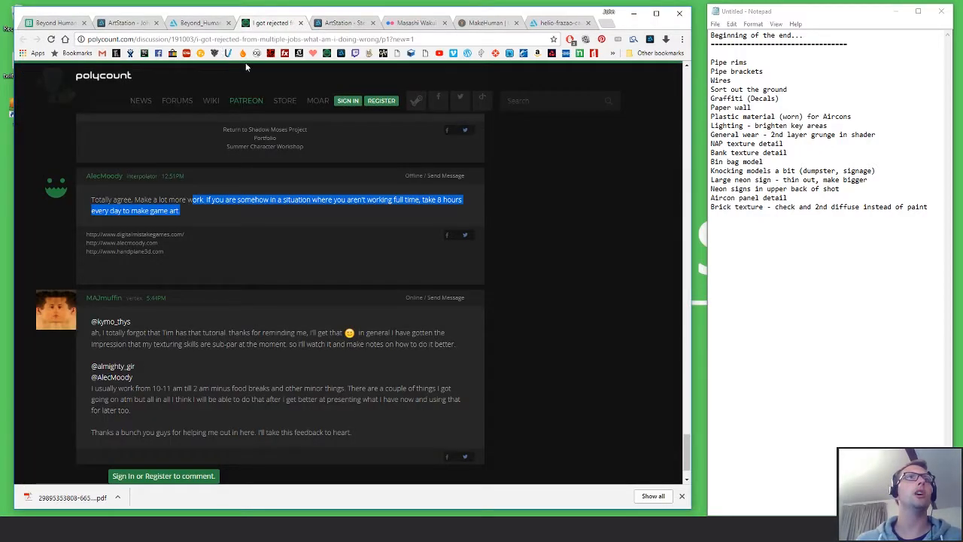
scroll(297, 371, up, 20)
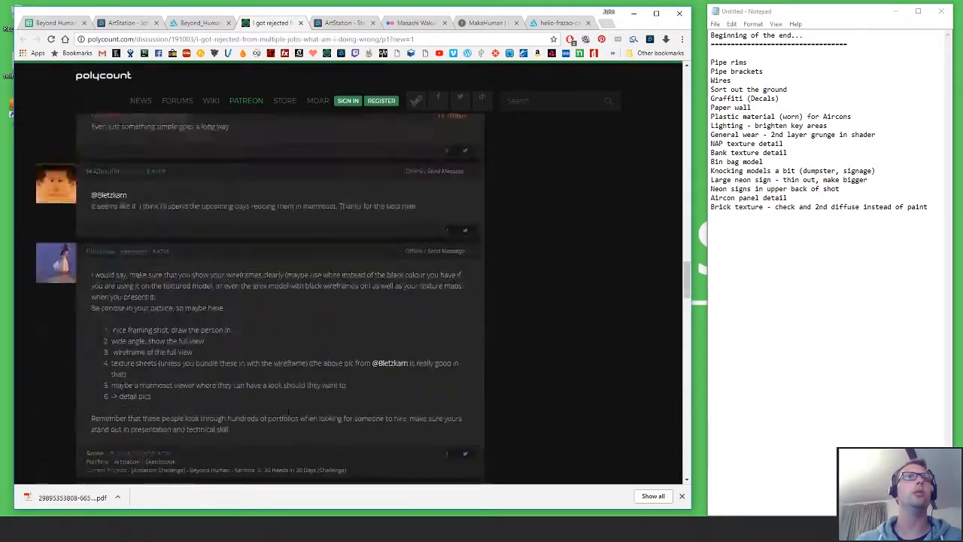
scroll(295, 376, up, 20)
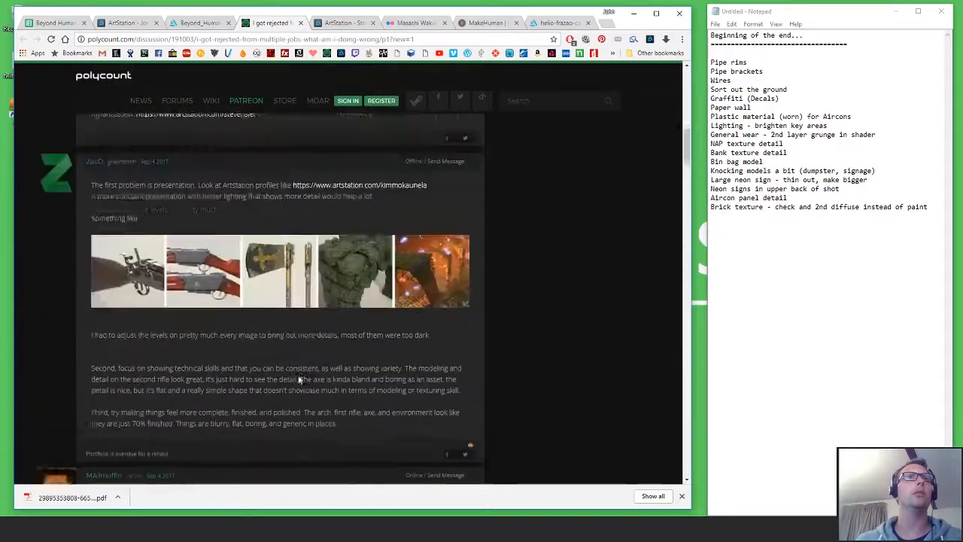
scroll(299, 380, up, 5)
scroll(301, 380, down, 3)
scroll(305, 359, down, 3)
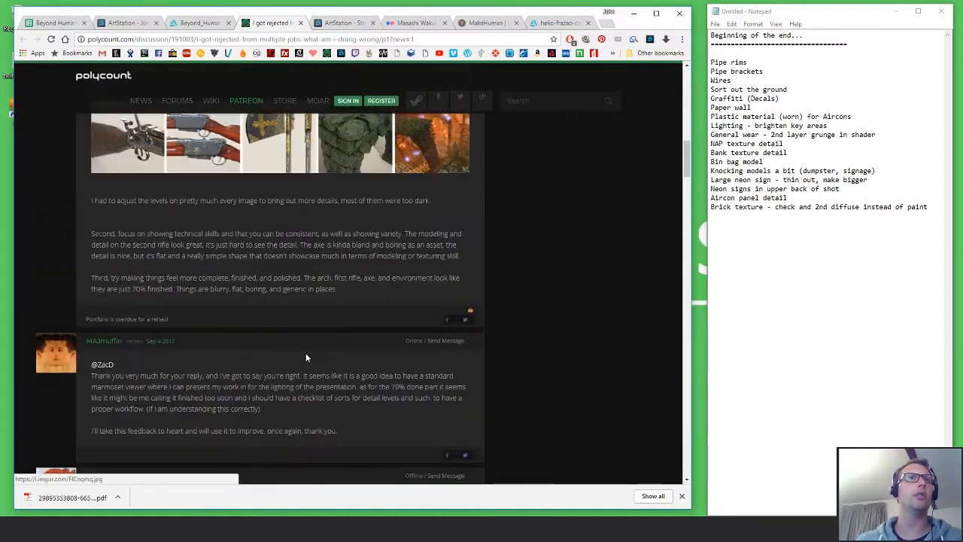
scroll(305, 357, down, 10)
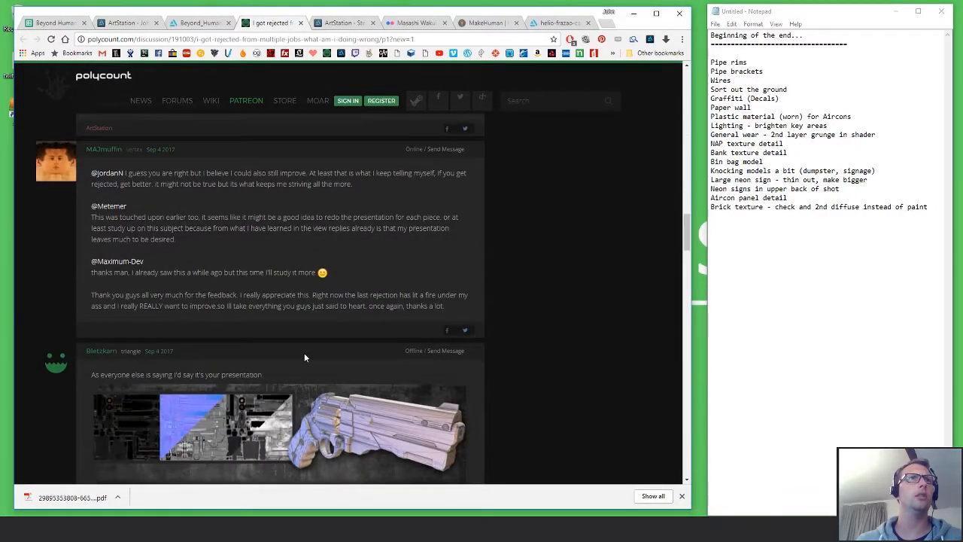
scroll(305, 358, down, 8)
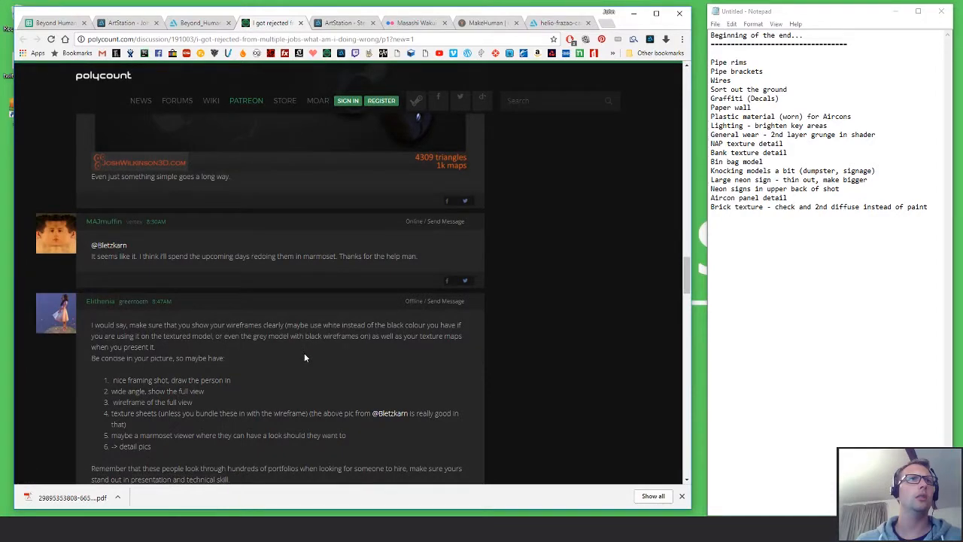
scroll(304, 358, down, 3)
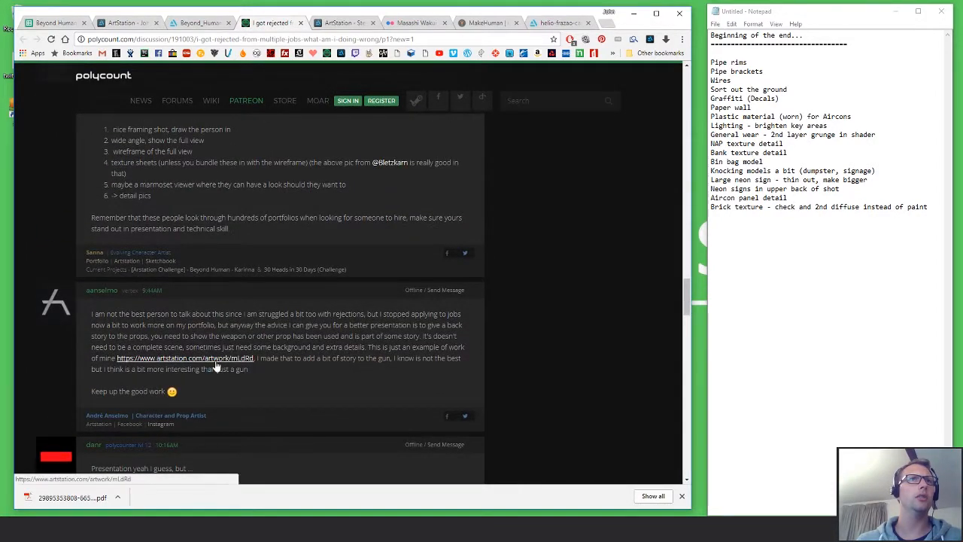
middle_click(216, 366)
click(371, 22)
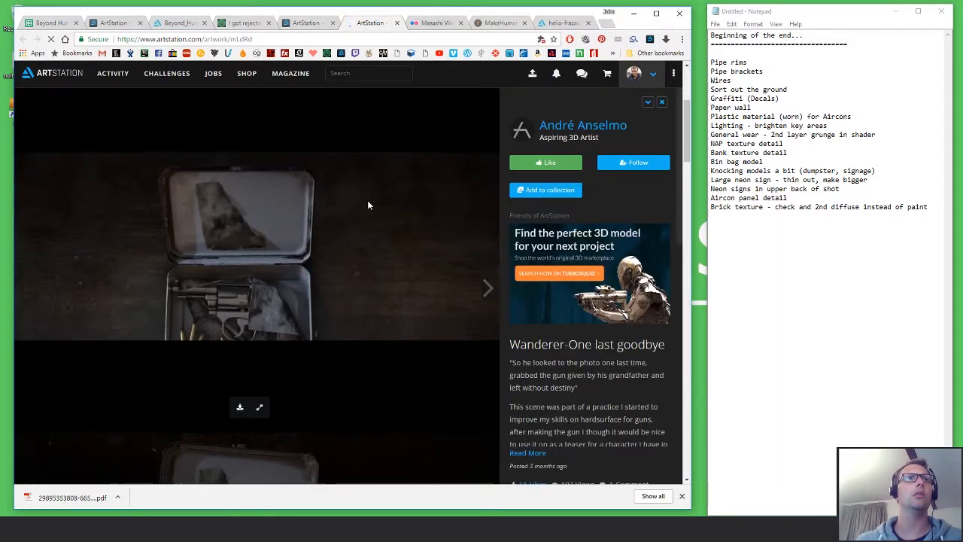
- Look through the Wanderer-One last goodbye renders and the artist's portfolio thumbnails, and close the portfolio page
scroll(368, 201, down, 4)
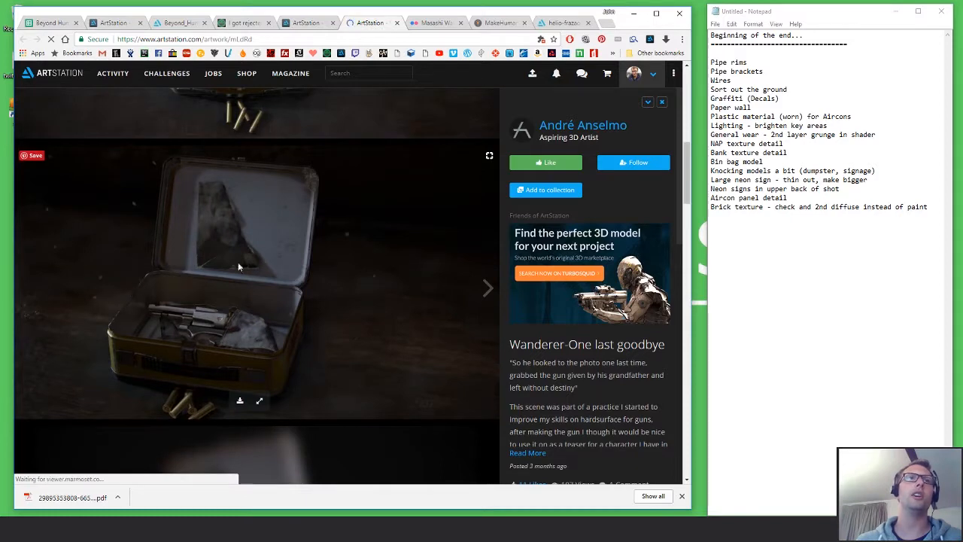
scroll(301, 245, up, 3)
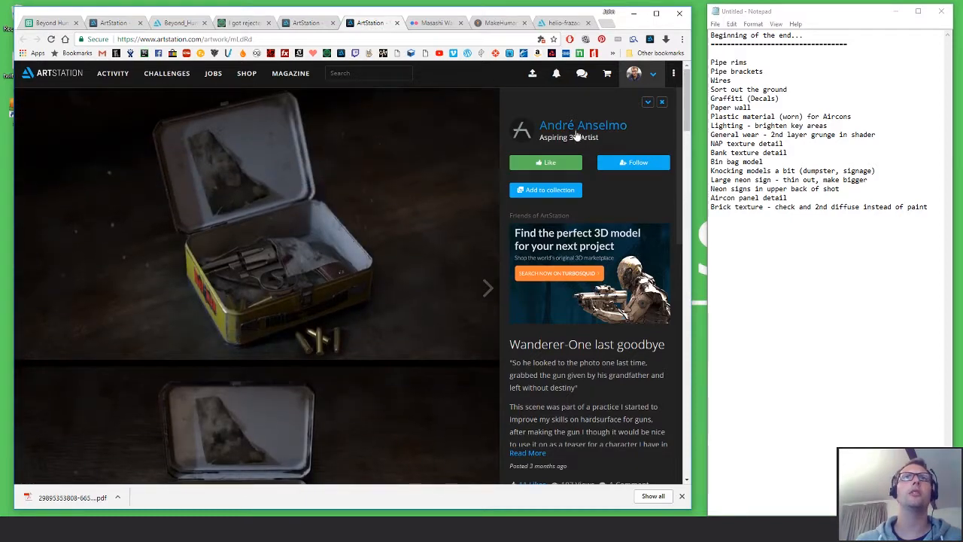
click(576, 136)
scroll(484, 267, down, 3)
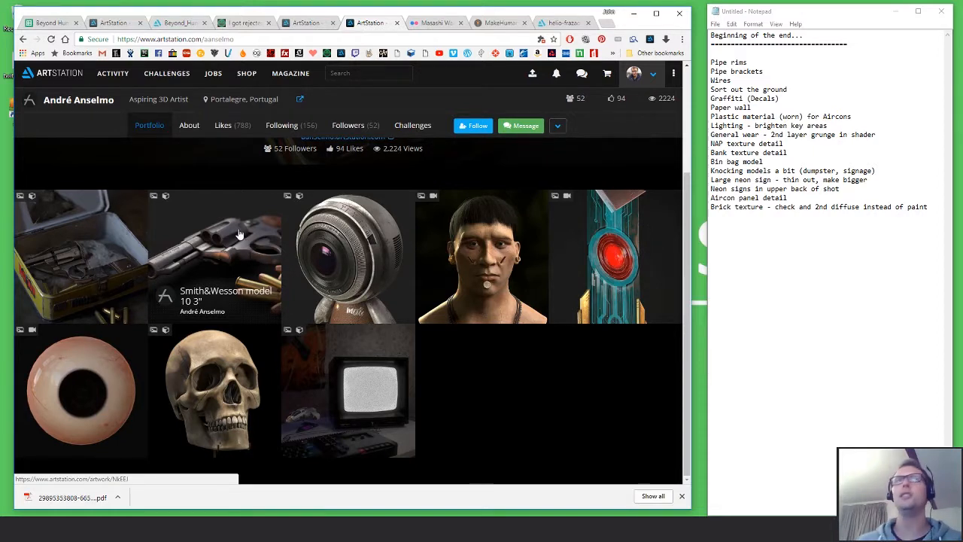
key(ctrl+w)
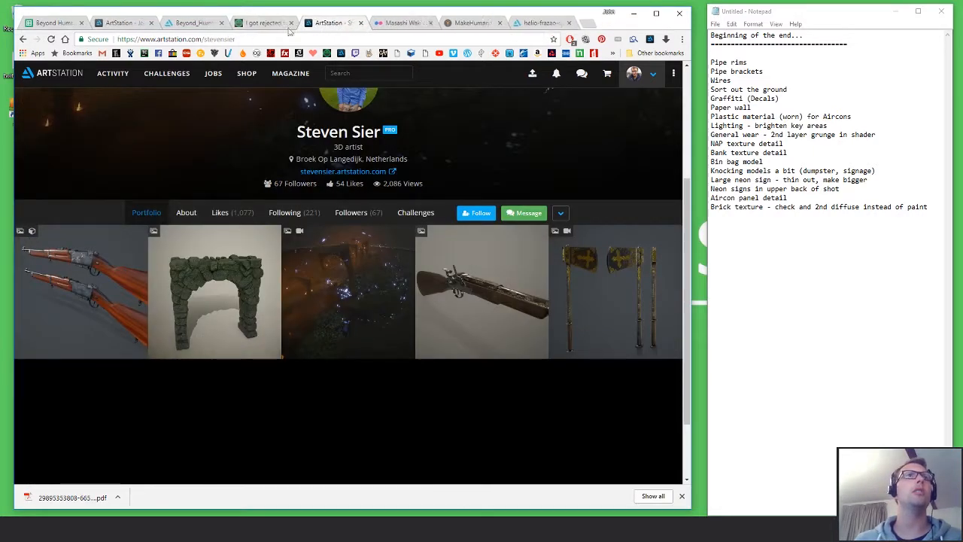
- Return to the Polycount thread and open the ArtStation artwork linked in the reply offering inspiration for presentation
click(274, 23)
scroll(347, 370, up, 3)
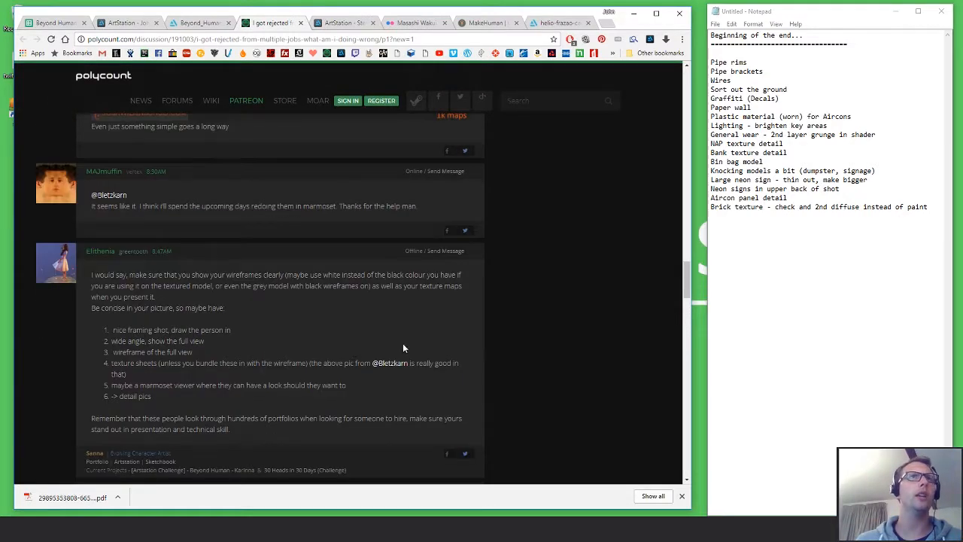
scroll(307, 305, up, 10)
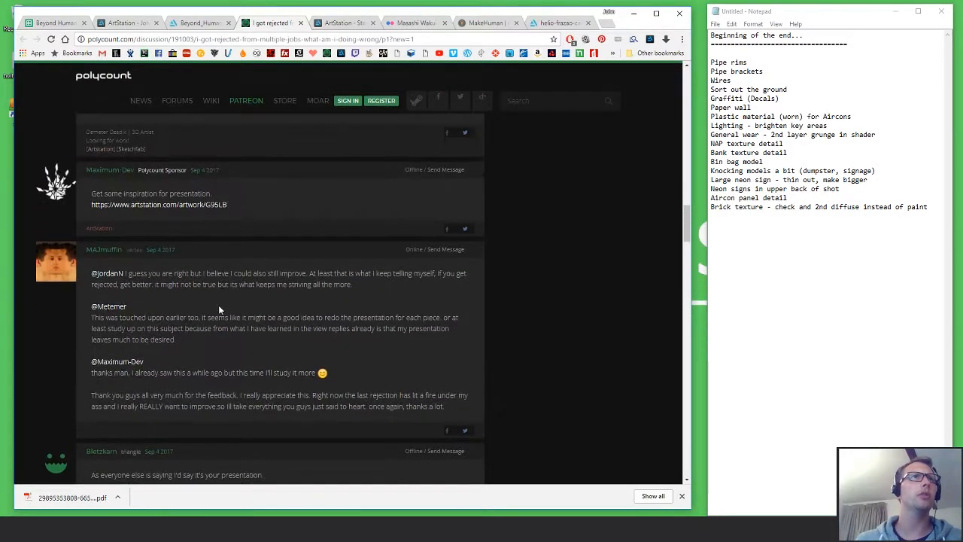
scroll(218, 305, up, 1)
click(185, 256)
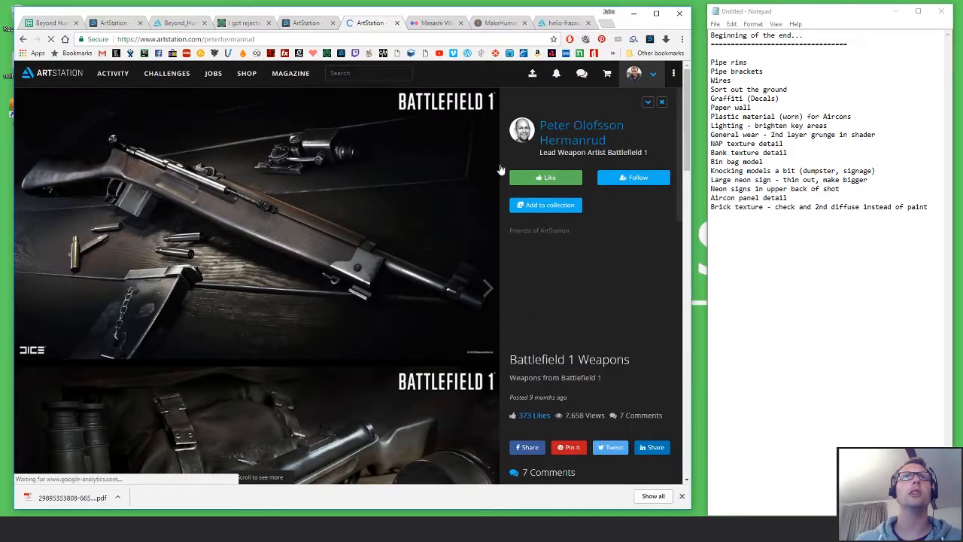
- View the weapon artist's portfolio, open Battlefield 1 Weapons from it, and examine the lighting and composition of its renders
click(562, 128)
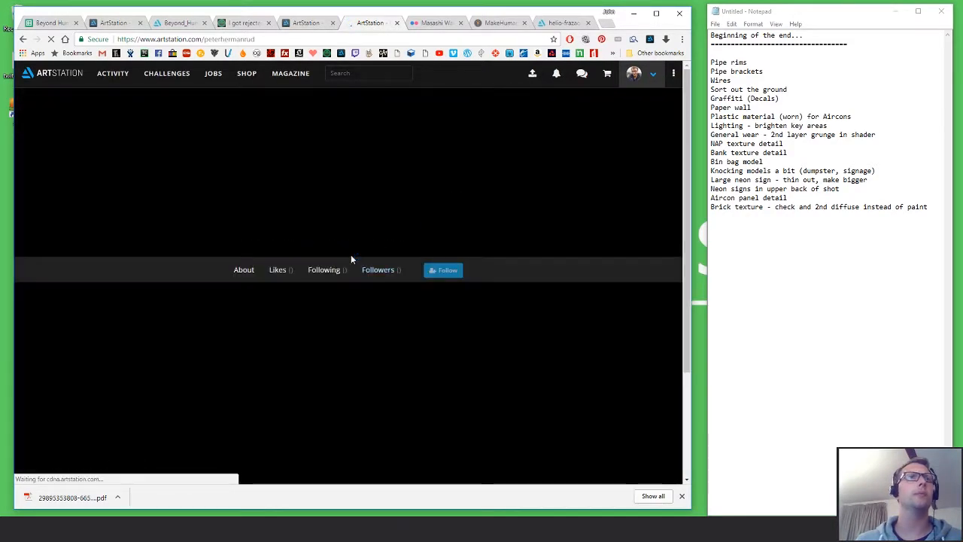
scroll(502, 280, down, 3)
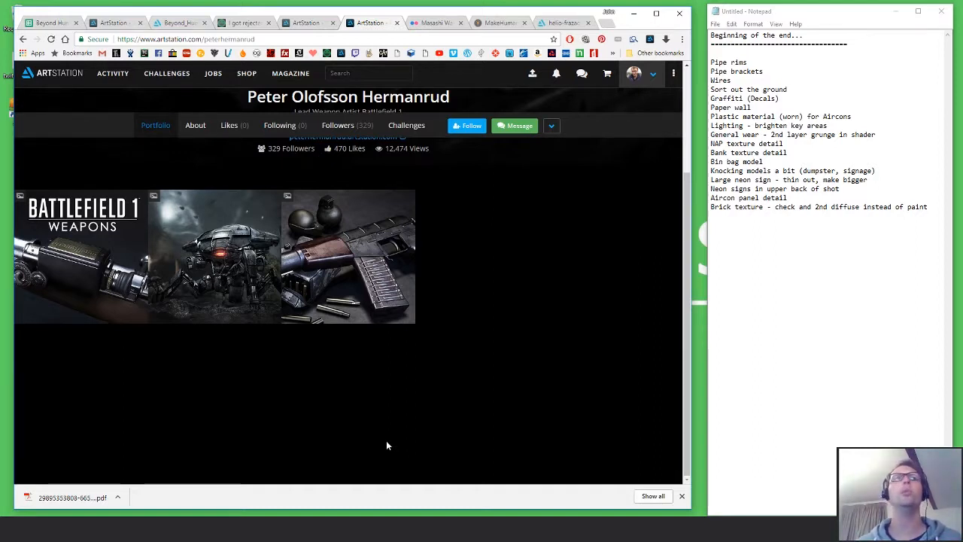
click(90, 241)
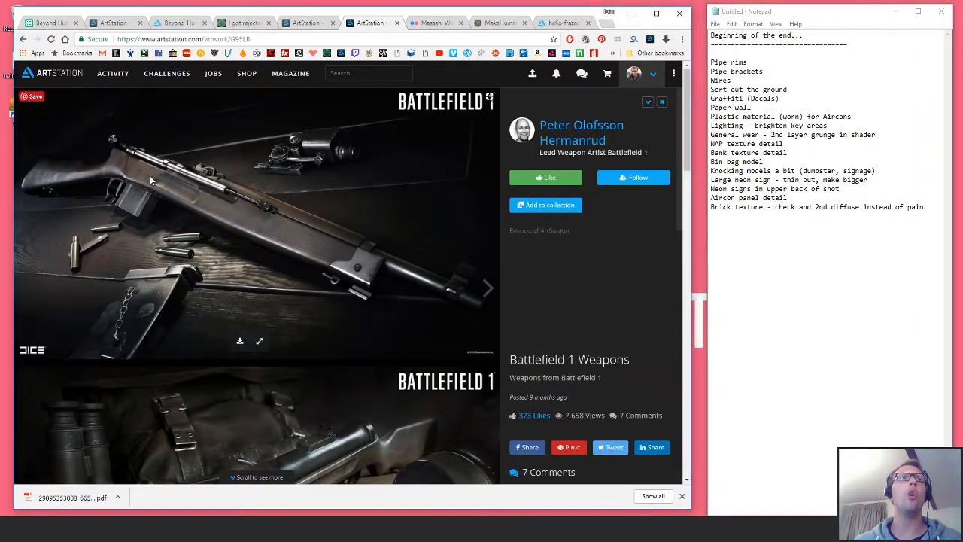
scroll(397, 332, down, 3)
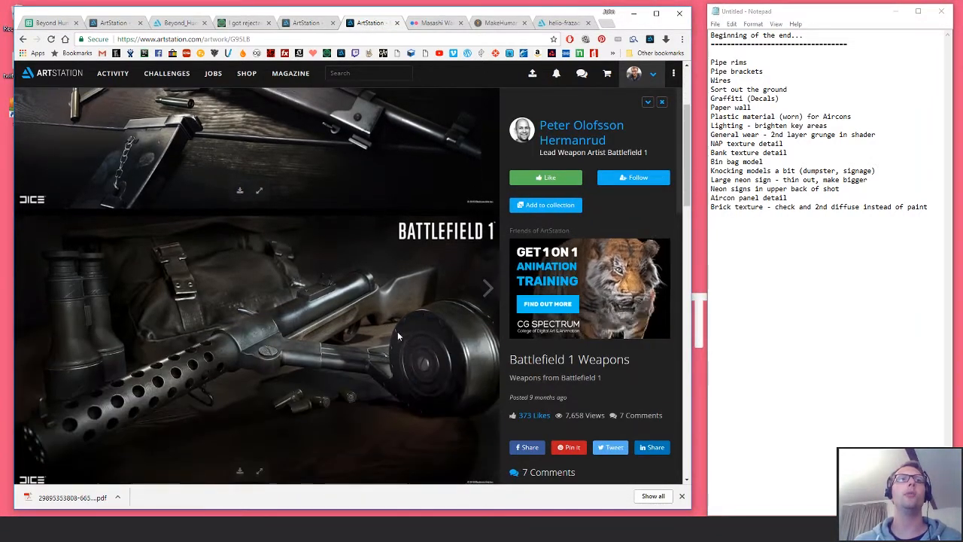
scroll(405, 332, up, 2)
scroll(310, 223, up, 1)
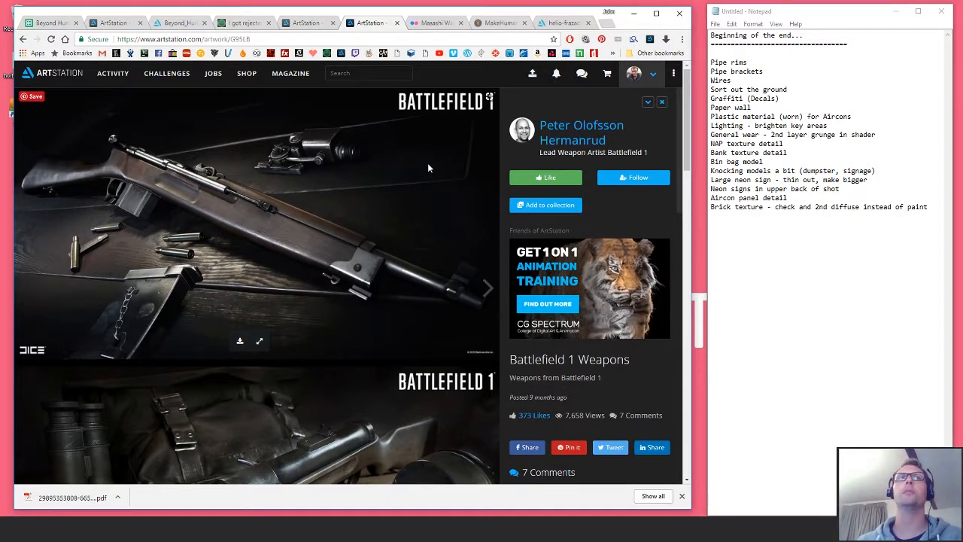
- Close the Battlefield 1 Weapons page and go back to the Beyond Human alley render beside the task list
click(398, 23)
click(181, 23)
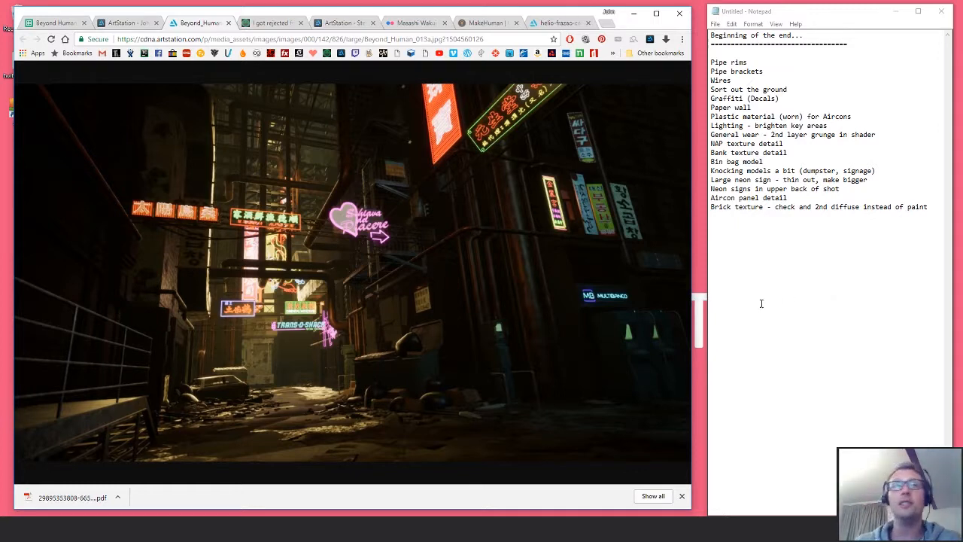
click(832, 202)
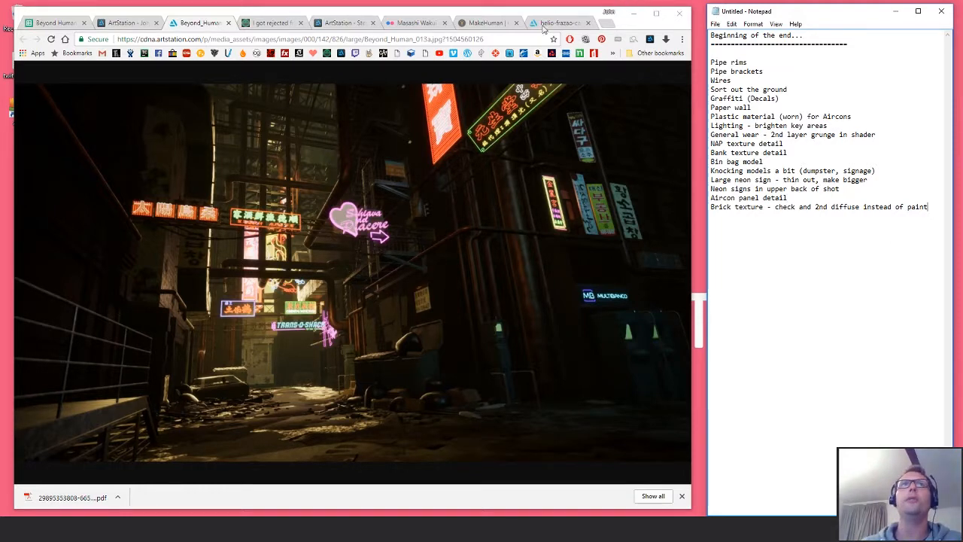
- Open ArtStation in a new tab, browse the trending Digital 3D environment artworks for comparison, and close the tab
click(608, 22)
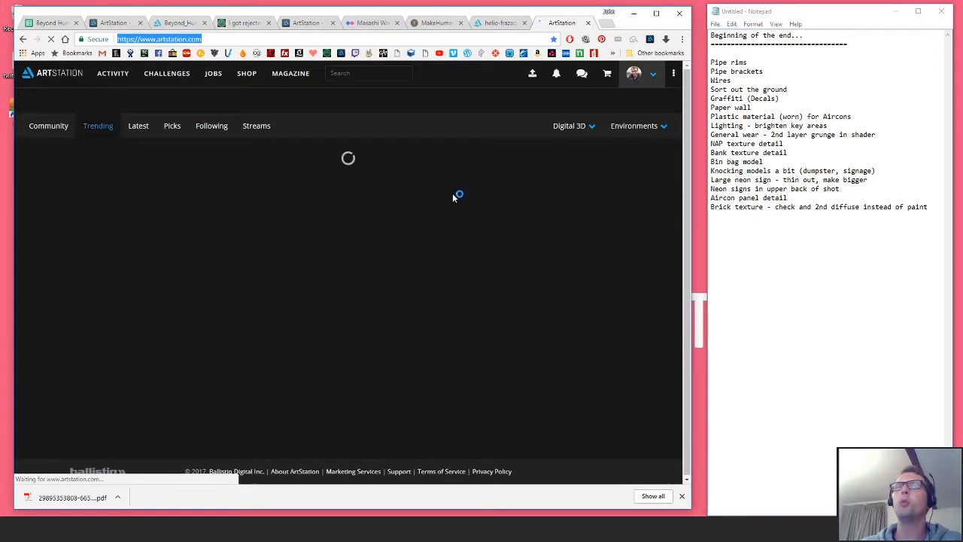
scroll(614, 294, down, 3)
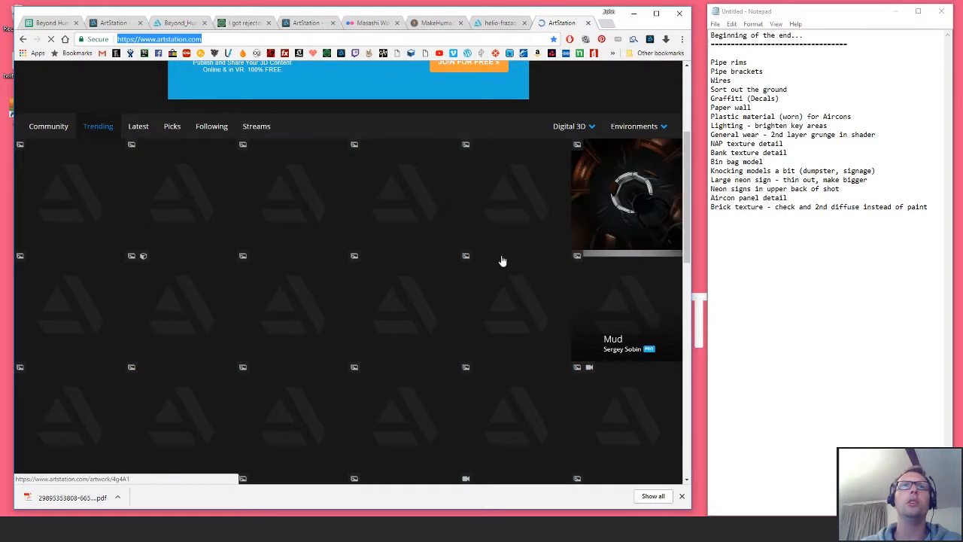
scroll(501, 261, down, 3)
scroll(496, 266, down, 5)
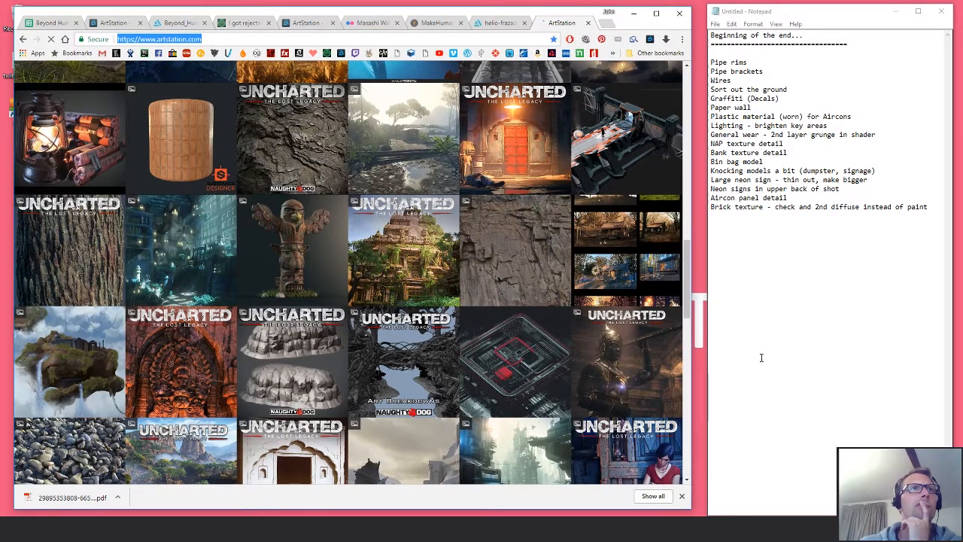
mouse_move(689, 297)
mouse_down()
mouse_move(687, 332)
mouse_move(699, 303)
mouse_up()
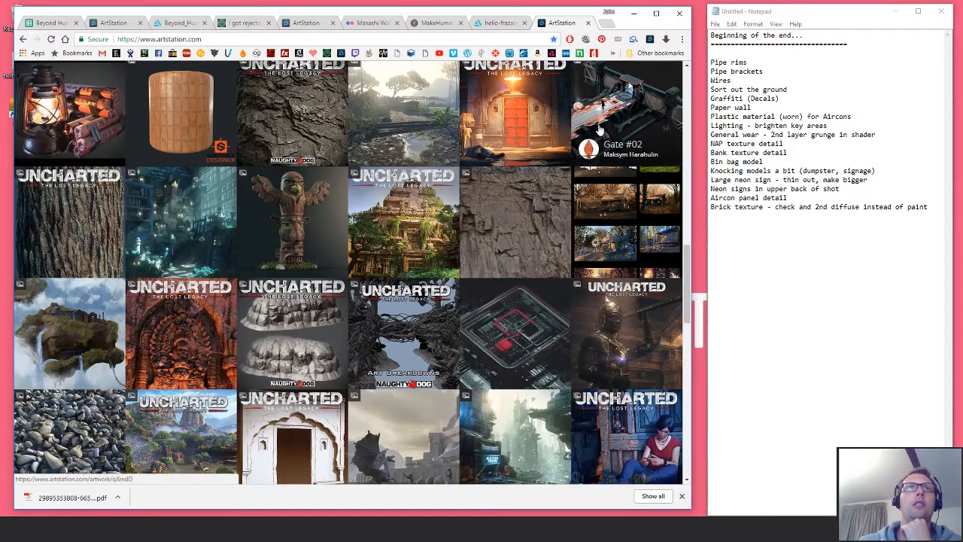
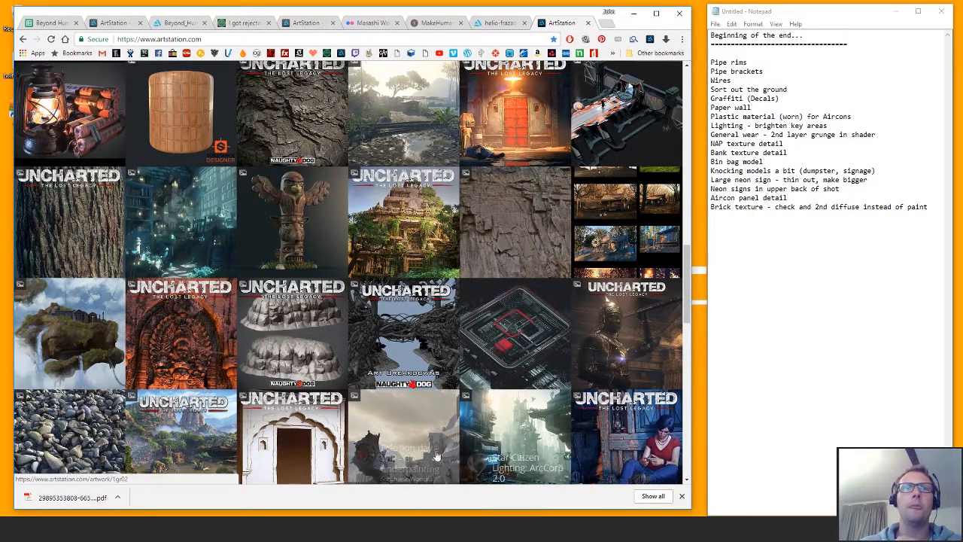
scroll(416, 467, down, 1)
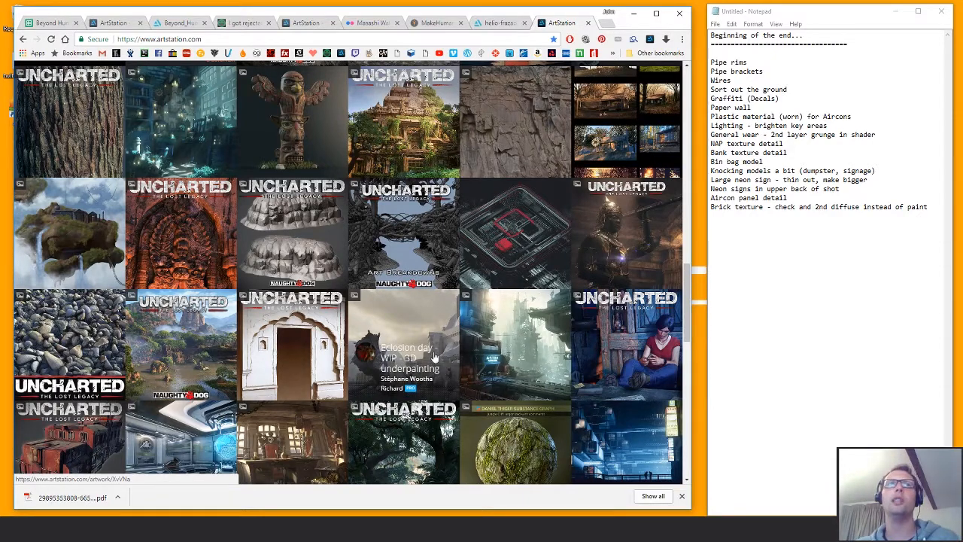
scroll(676, 446, up, 1)
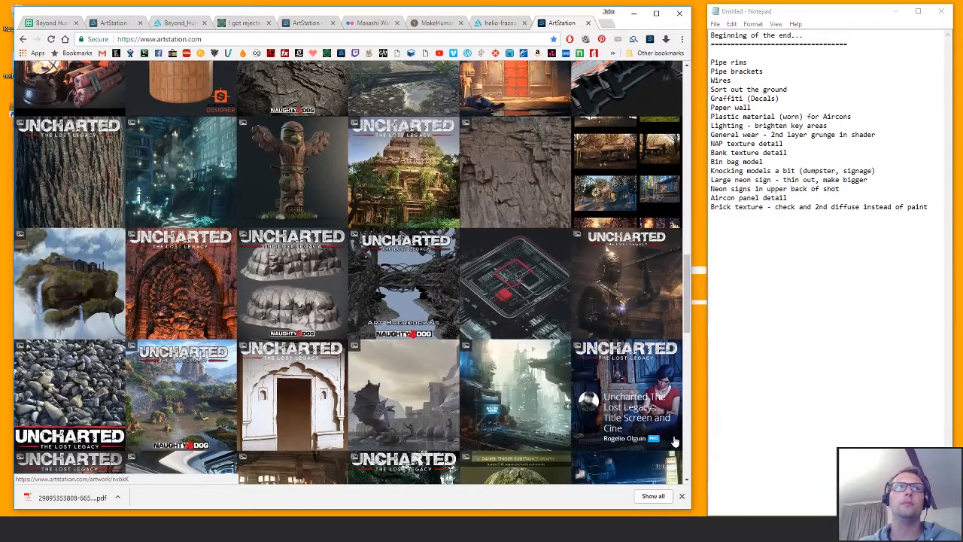
scroll(675, 441, up, 1)
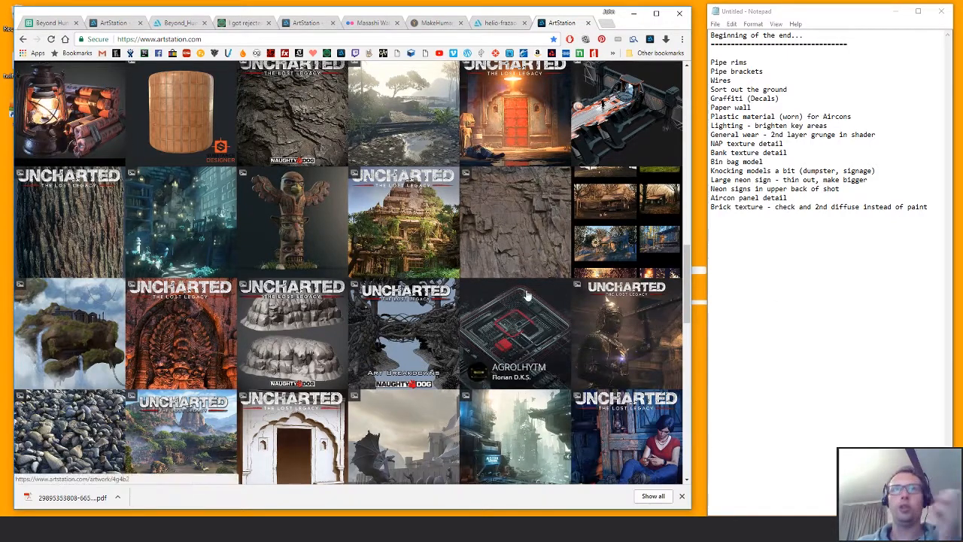
scroll(536, 310, up, 4)
scroll(493, 334, down, 3)
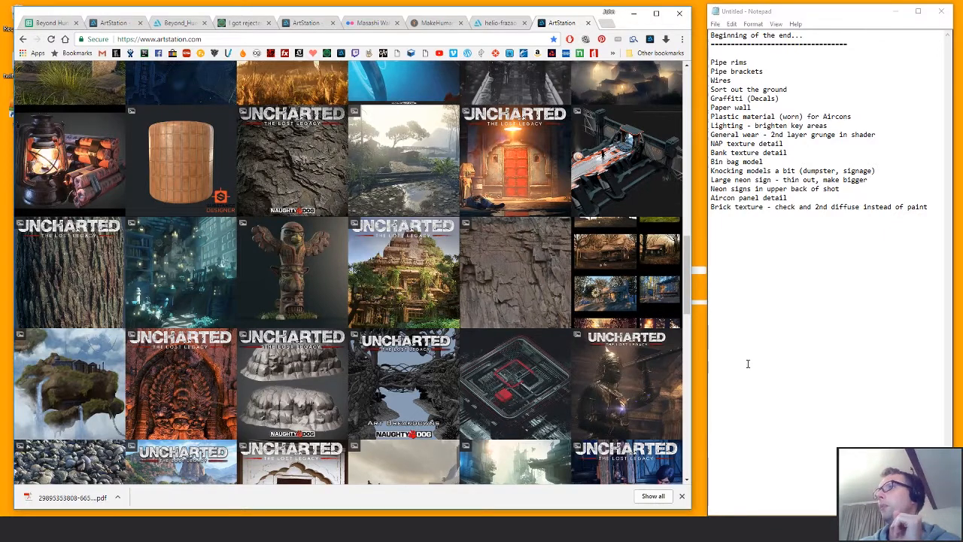
click(589, 22)
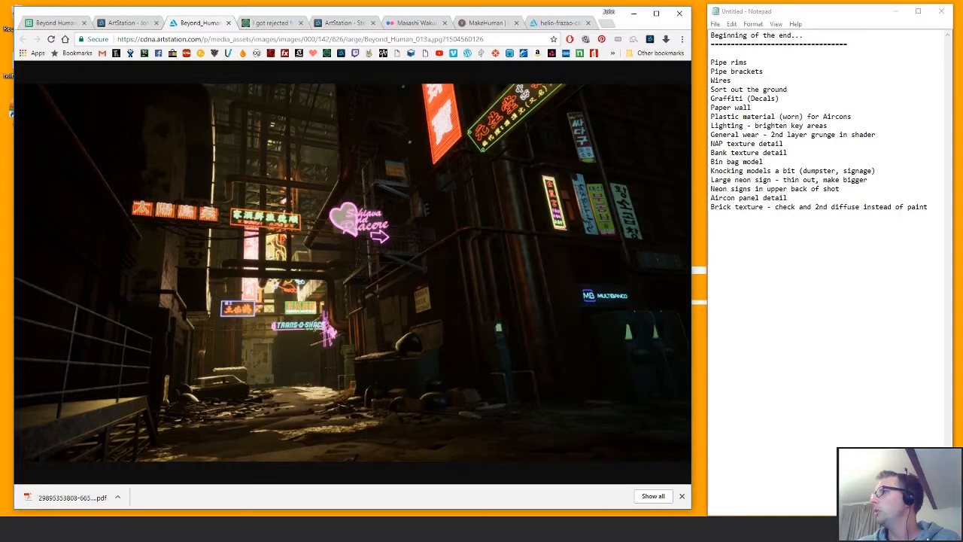
- Add a "Grunge" entry to the task list directly below the brick texture task, without a blank line between
mouse_move(677, 301)
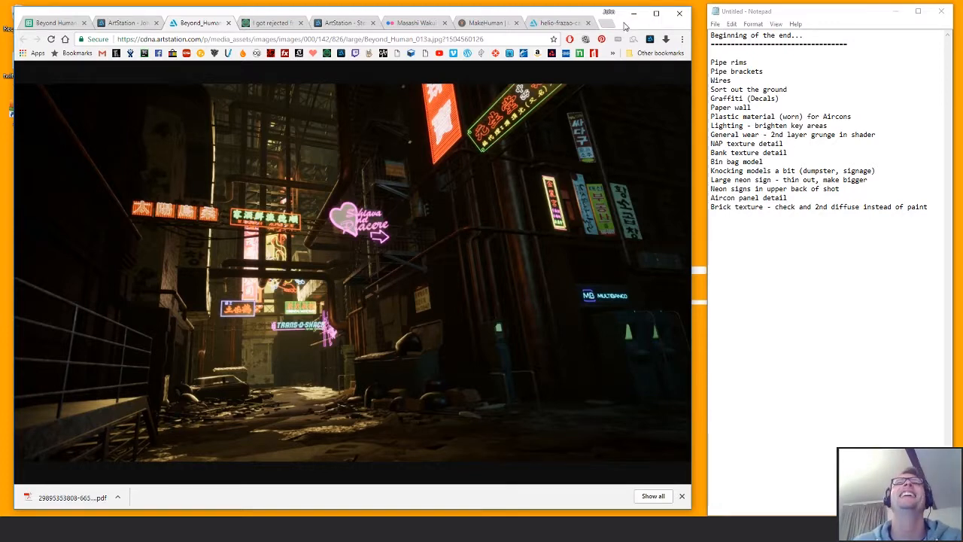
mouse_move(596, 125)
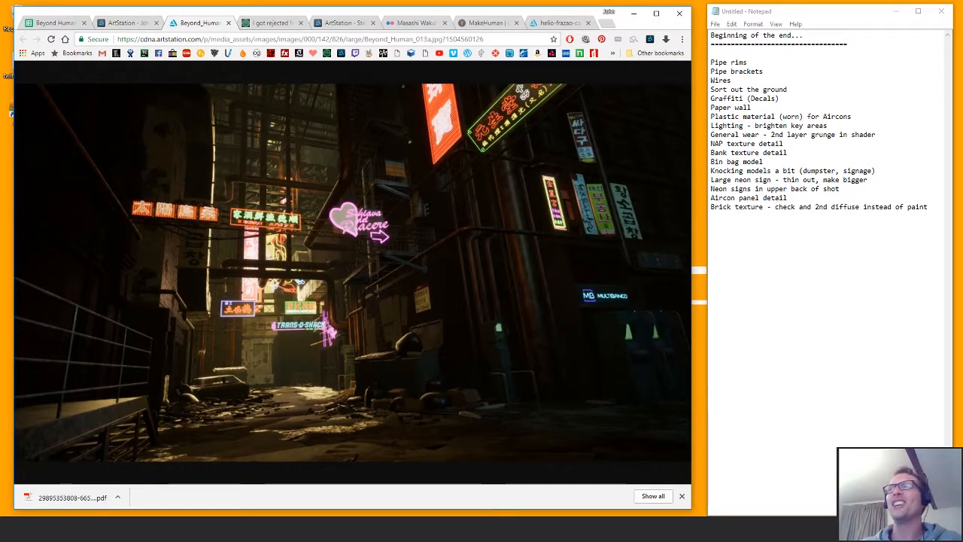
click(938, 213)
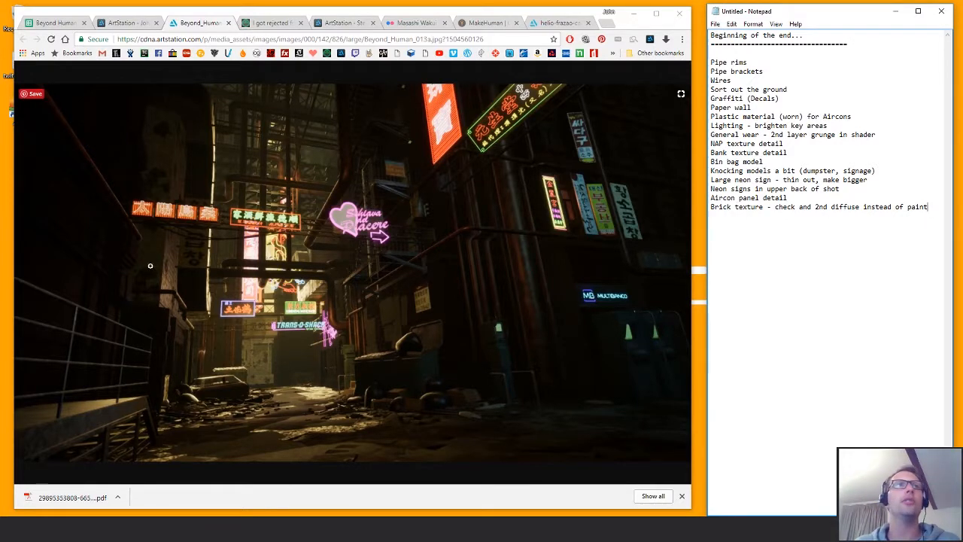
key(Return)
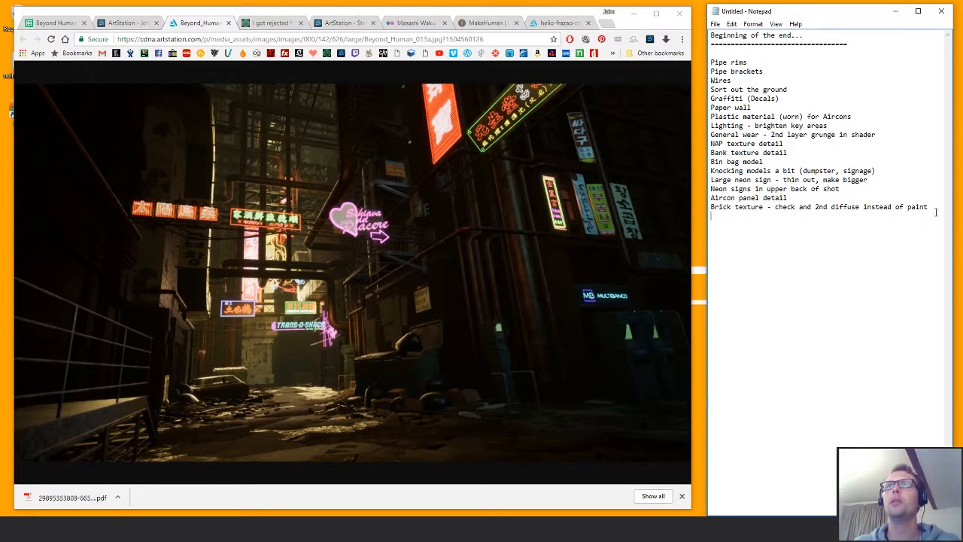
text(Grunge)
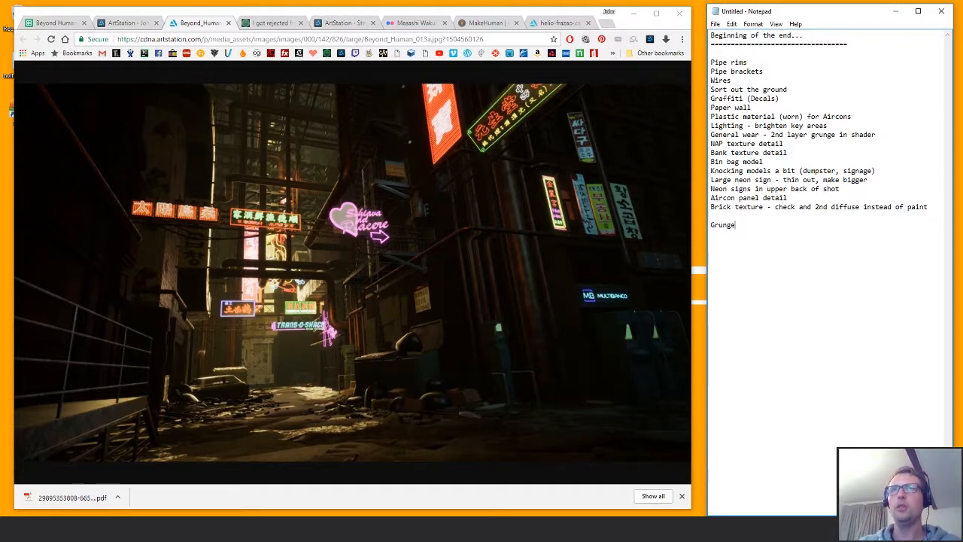
click(930, 206)
key(Delete)
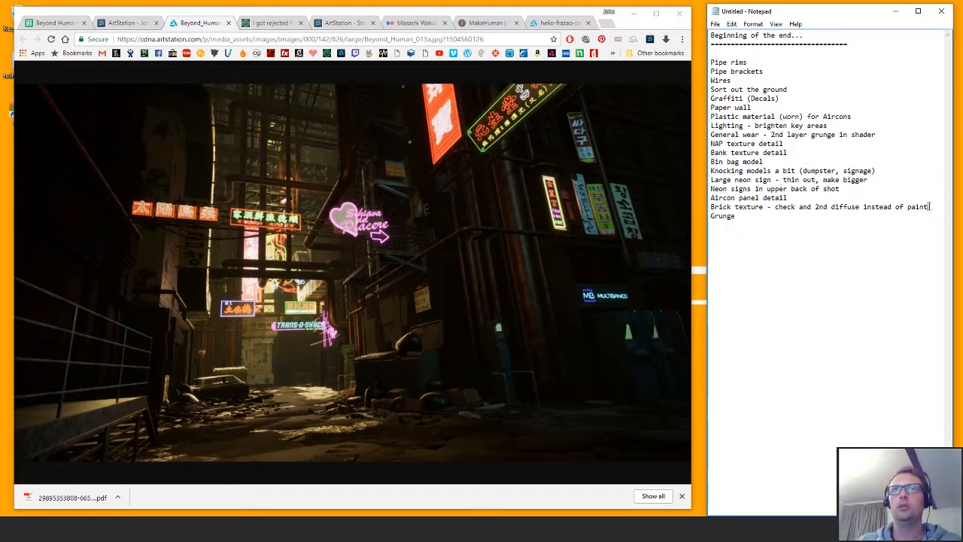
- Complete the "Grunge" entry in the task list so that it reads "Grunge texture for 2nd layer"
text(textur)
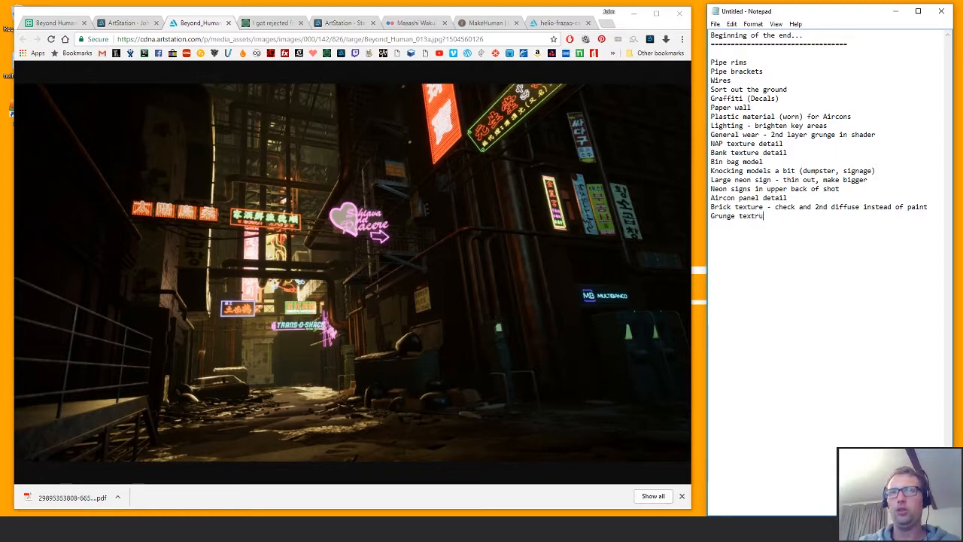
key(BackSpace)
key(BackSpace)
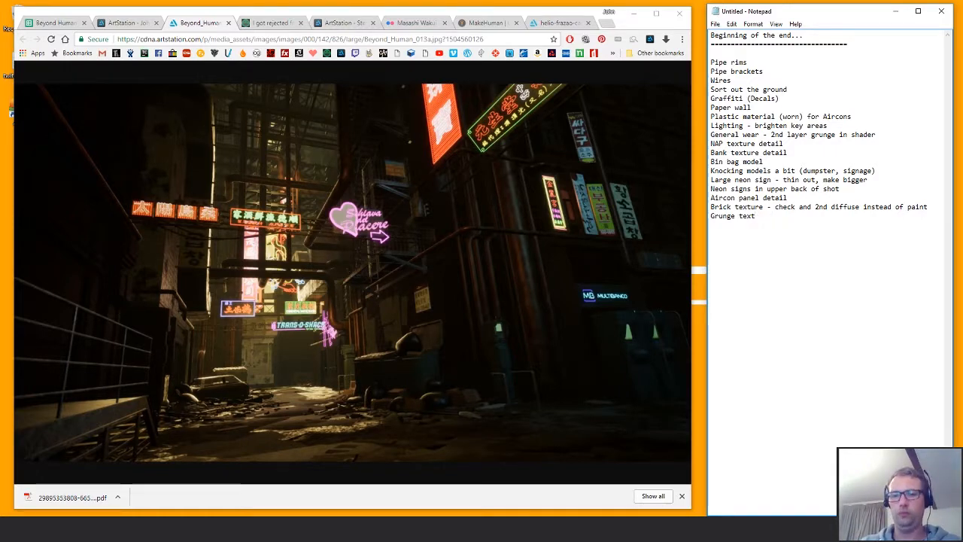
text(ure o)
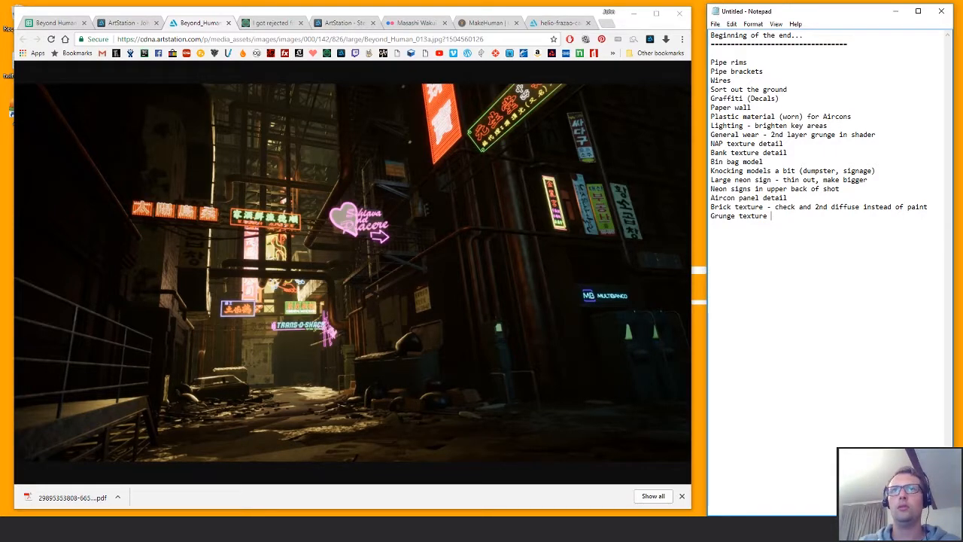
key(BackSpace)
text(for dirt)
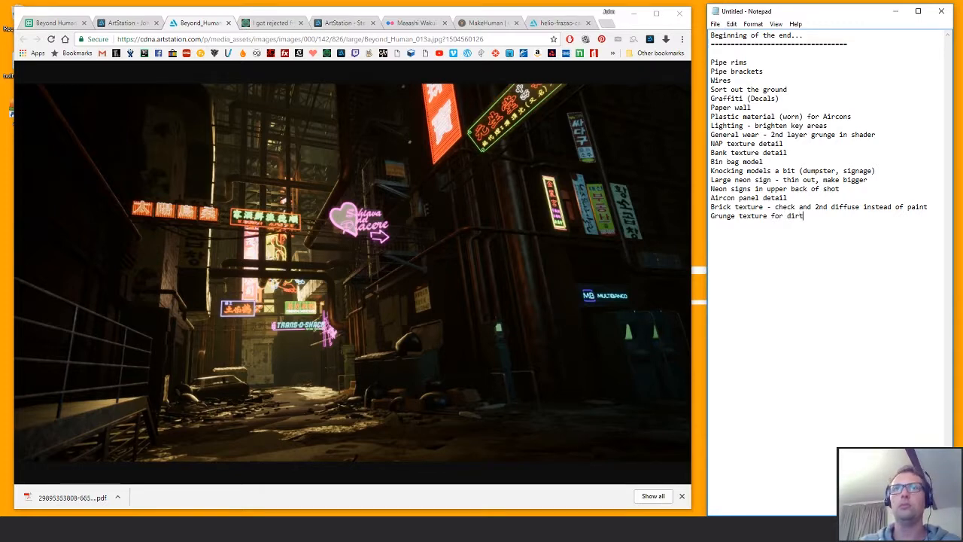
key(BackSpace)
key(BackSpace)
key(BackSpace)
key(BackSpace)
text(2n)
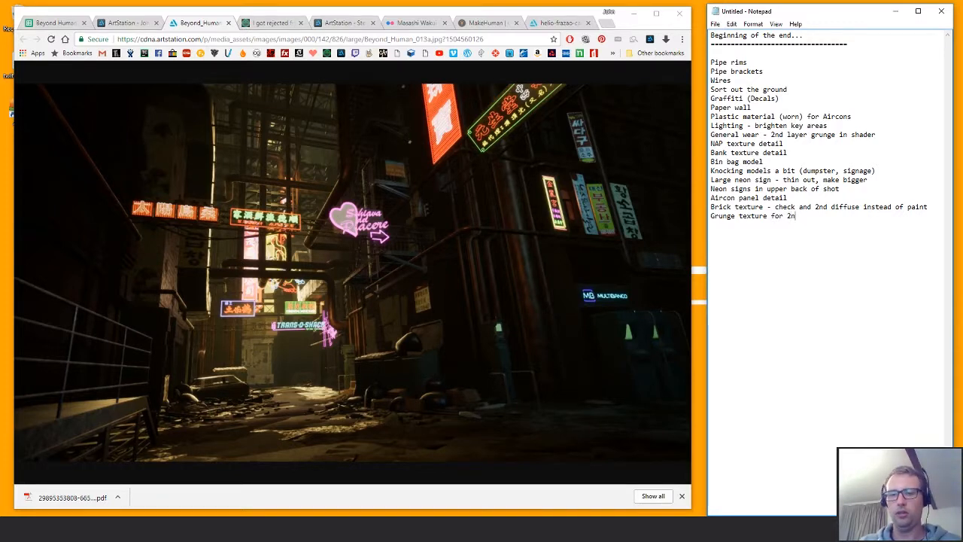
text(d layer)
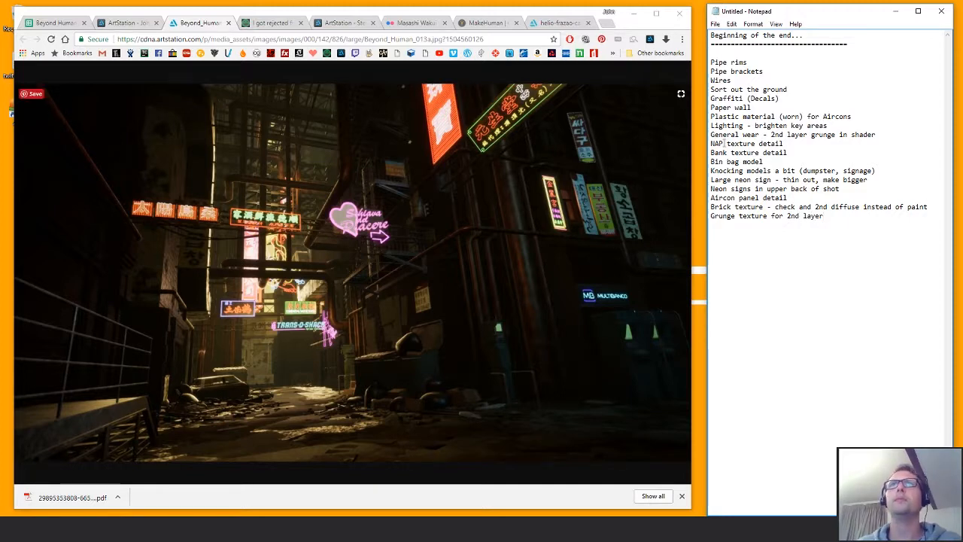
- Add a "Modelling" heading with a dashed underline directly above the "Pipe rims" task
click(772, 56)
key(Return)
key(Return)
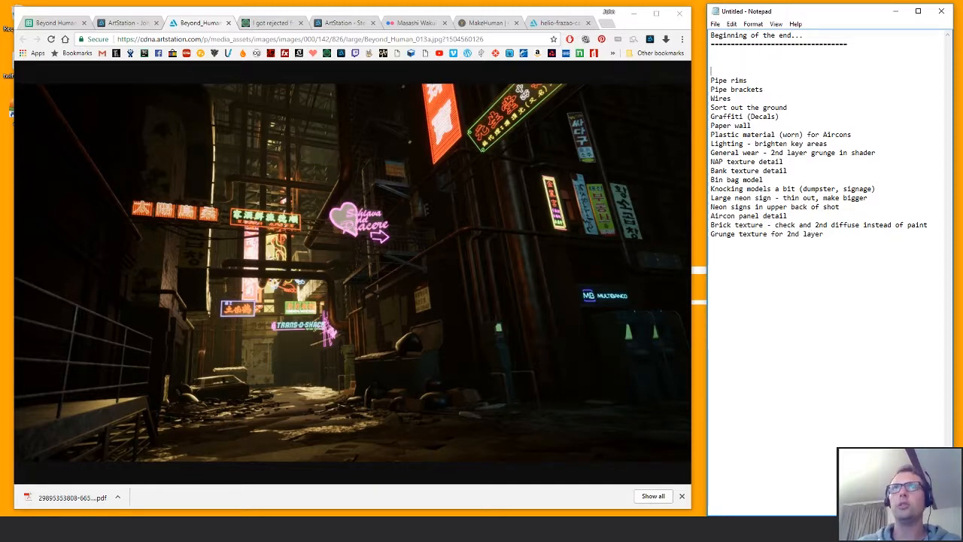
text(Modelling)
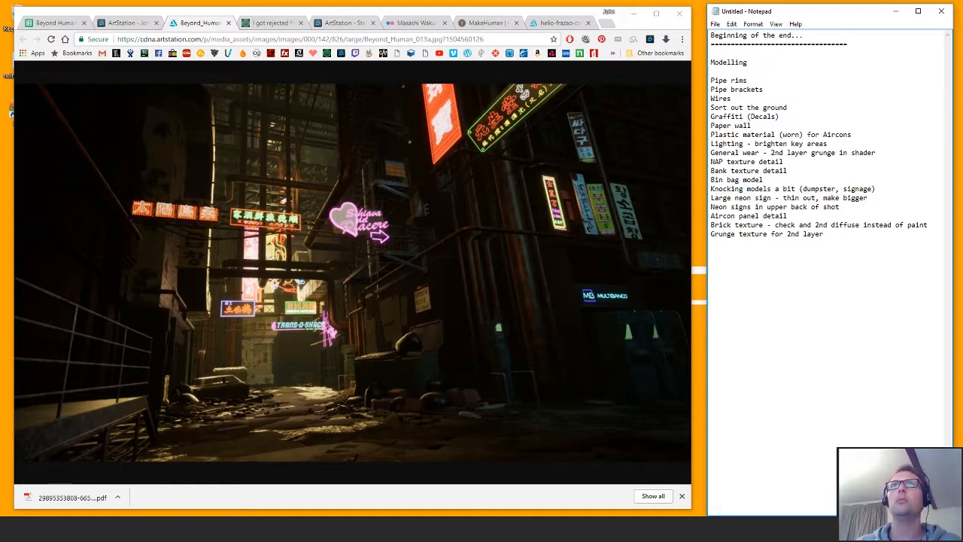
click(756, 72)
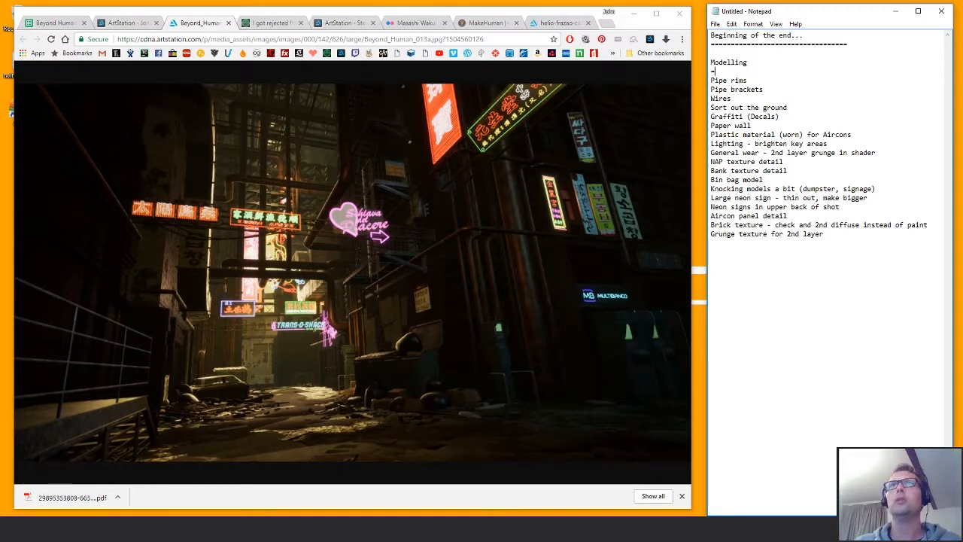
- Copy the underlined Modelling heading to above the brick texture task, rename it "Texturing", and leave a blank line beneath it
drag(773, 70, 710, 62)
key(ctrl+c)
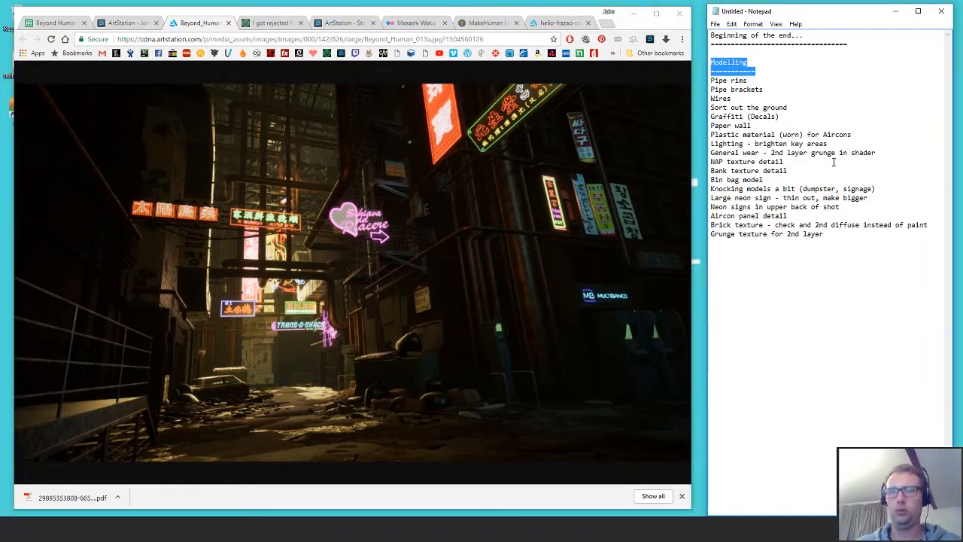
click(852, 238)
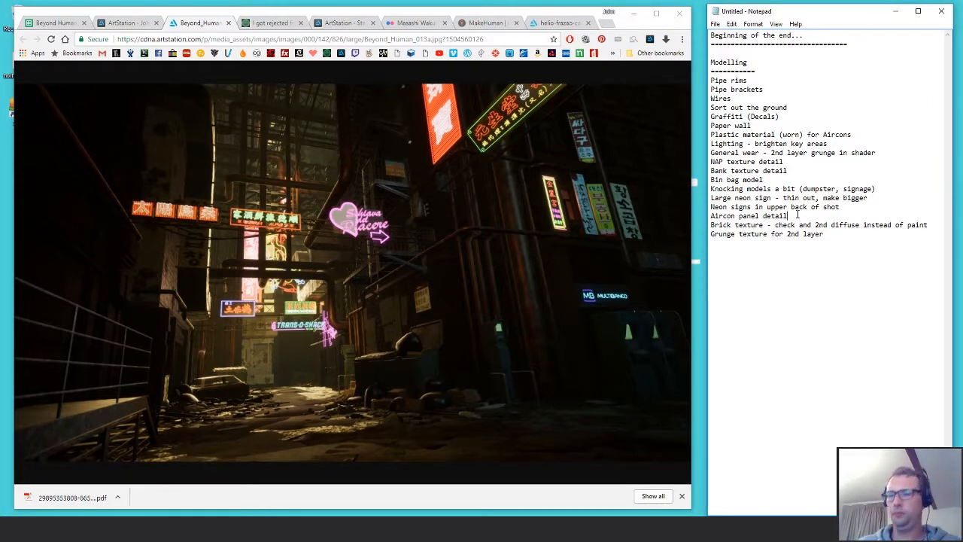
key(Return)
key(Return)
key(Return)
key(ctrl+v)
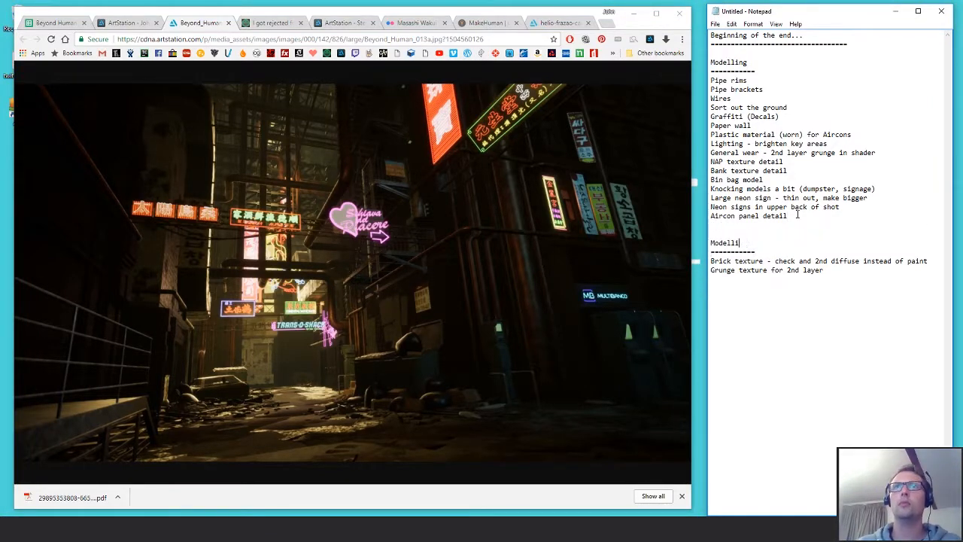
text(Text)
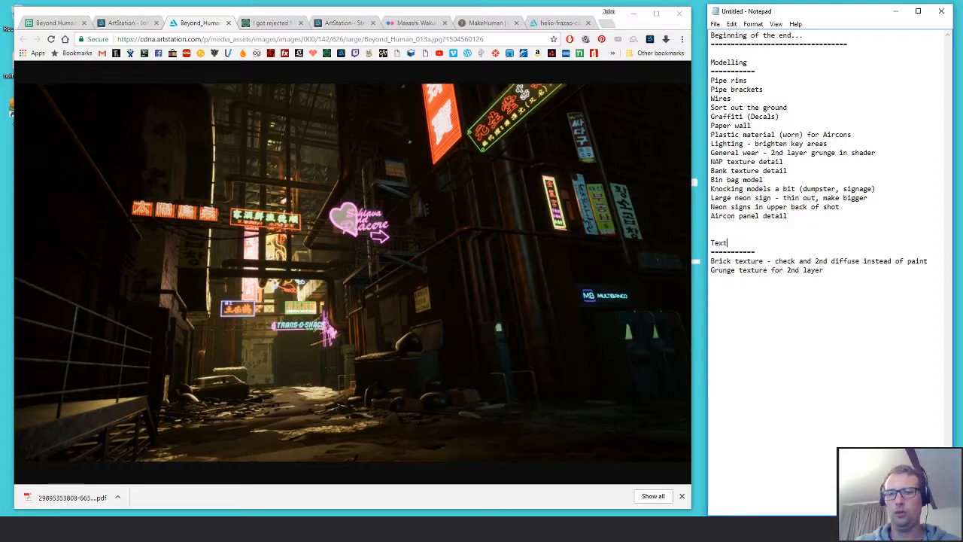
text(uring)
key(Return)
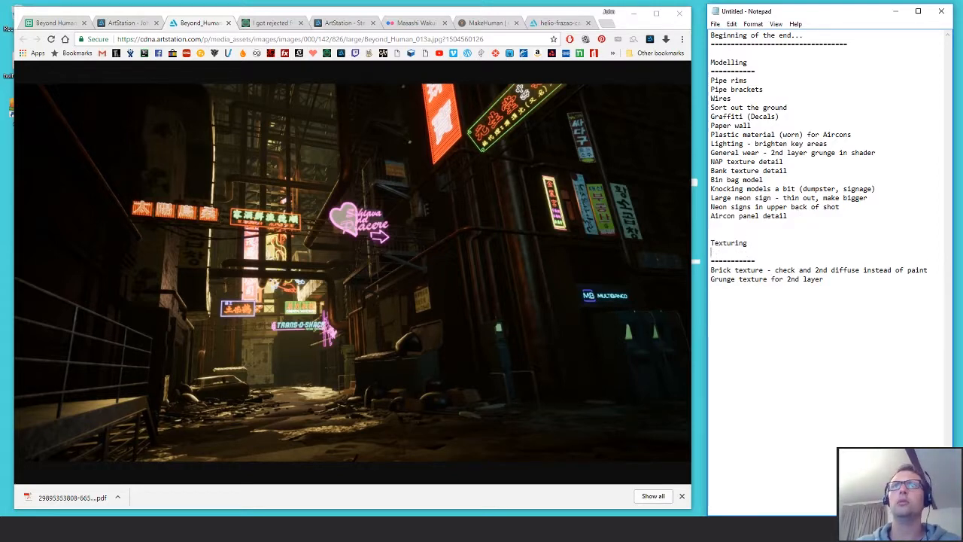
key(BackSpace)
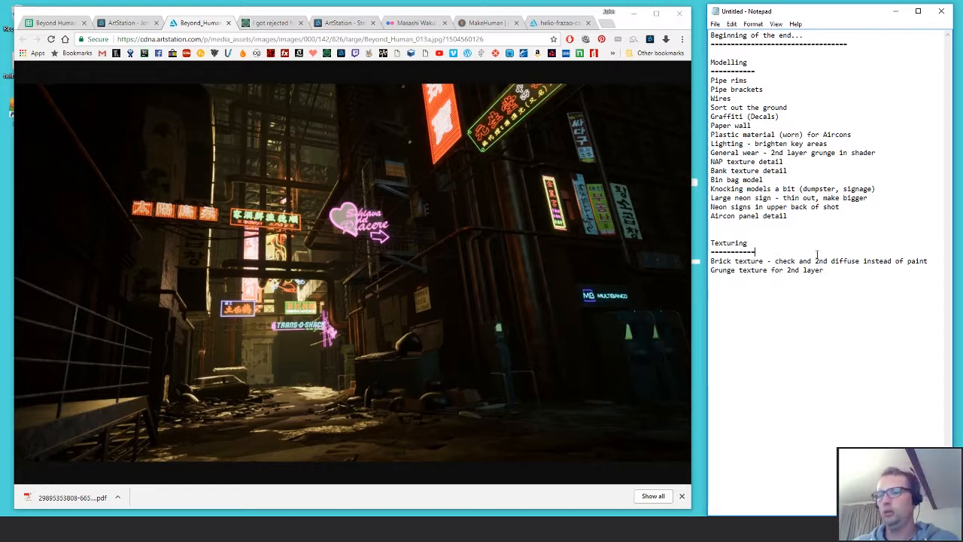
key(Return)
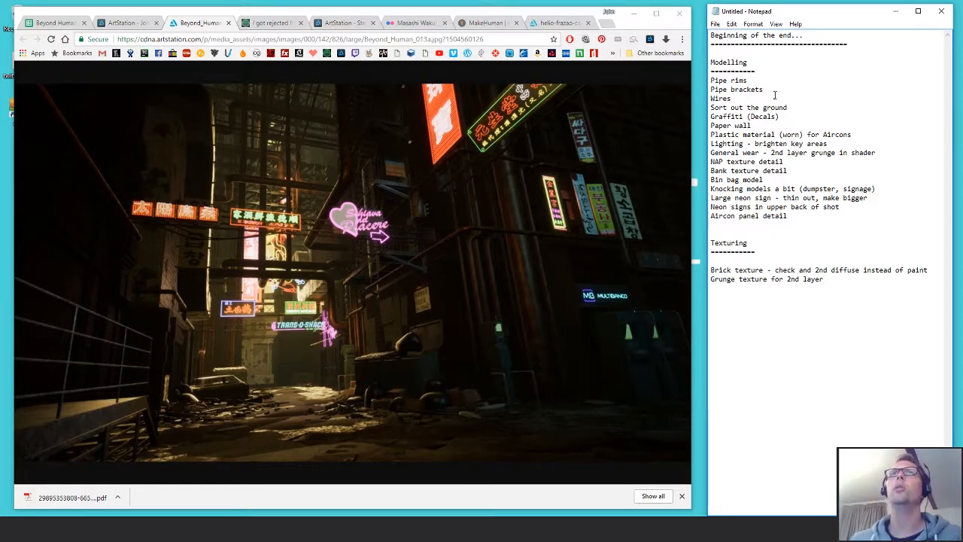
- Move the "Graffiti (Decals)" and "Plastic material (worn) for Aircons" tasks to the end of the Texturing section
drag(787, 117, 696, 119)
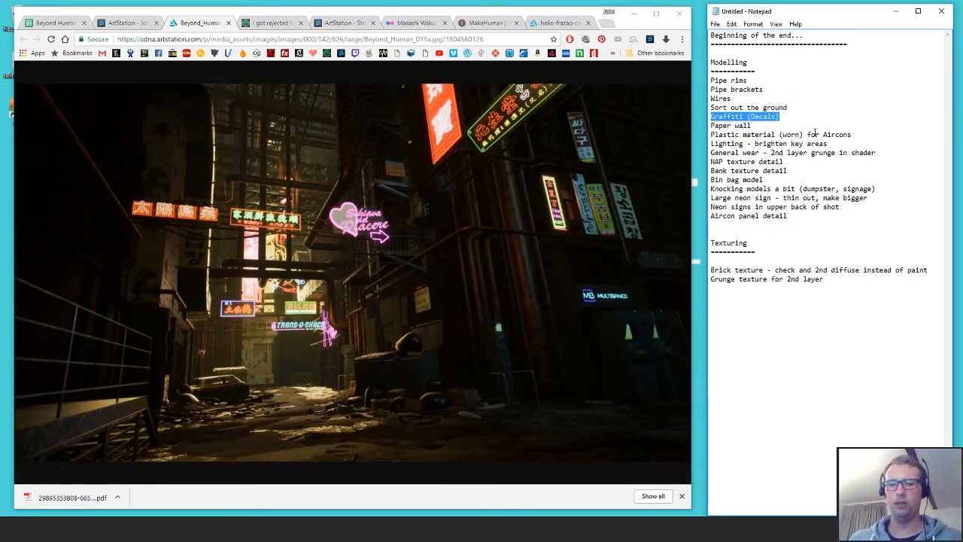
key(ctrl+x)
click(828, 278)
key(ctrl+v)
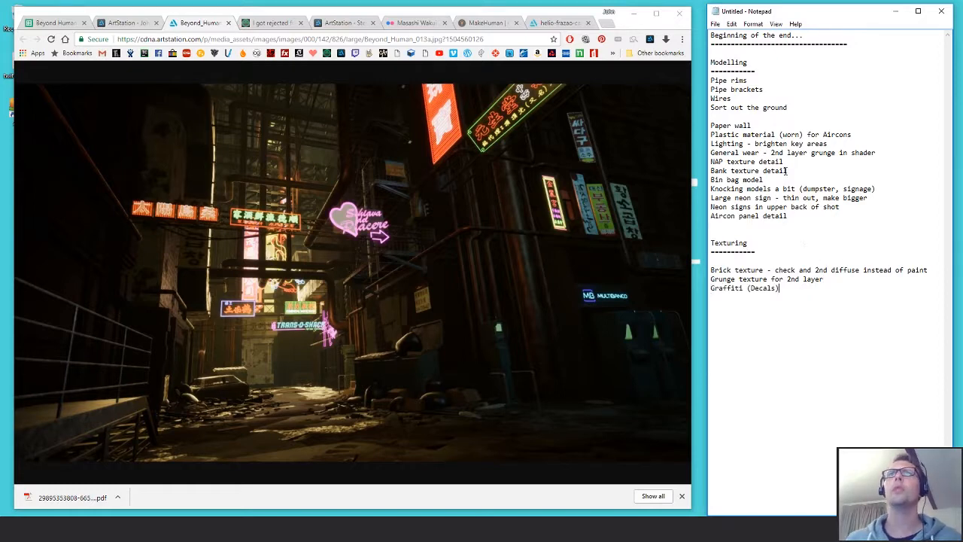
drag(878, 140, 704, 136)
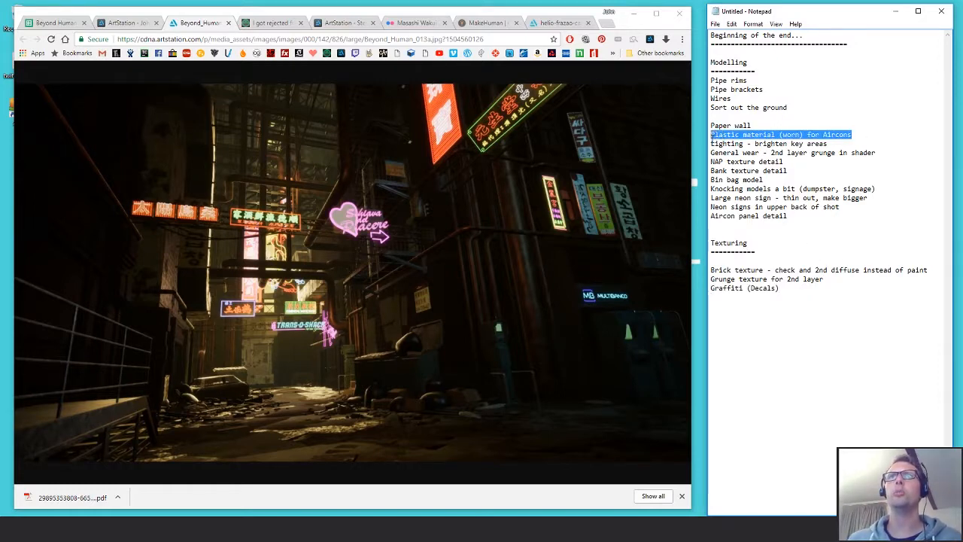
key(ctrl+x)
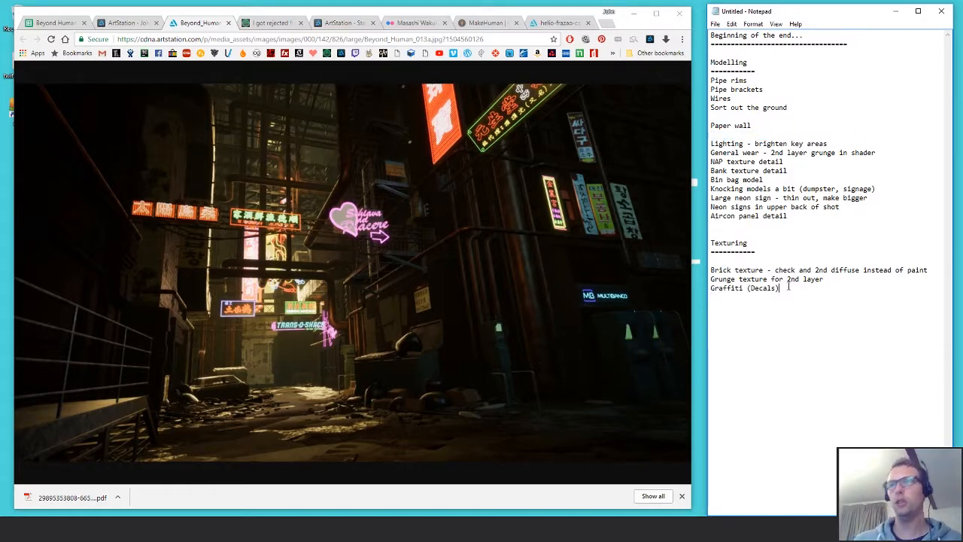
key(Return)
key(ctrl+v)
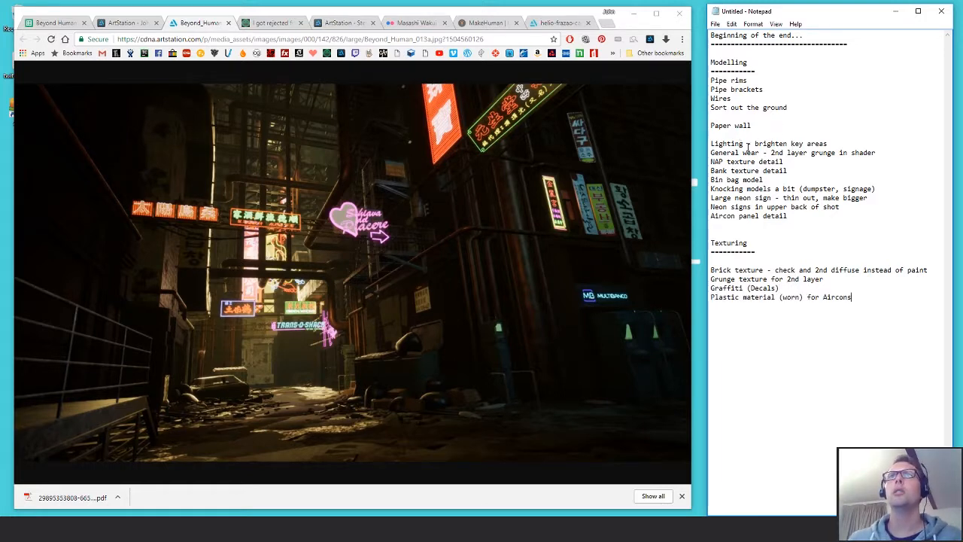
- Copy the underlined Texturing heading to below the Texturing tasks, separated by a blank line, and rename it "Lighting"
drag(757, 252, 709, 242)
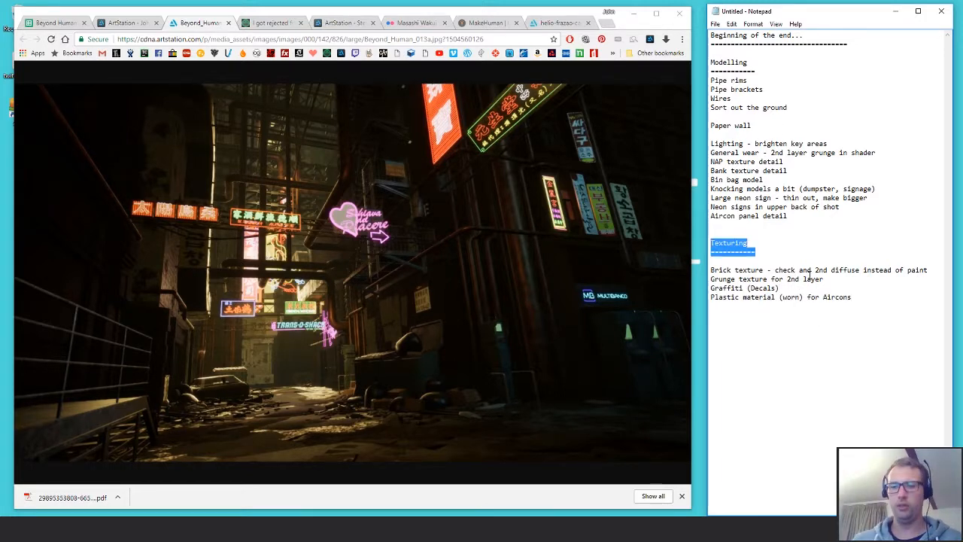
key(ctrl+c)
click(856, 300)
key(Return)
key(Return)
key(ctrl+v)
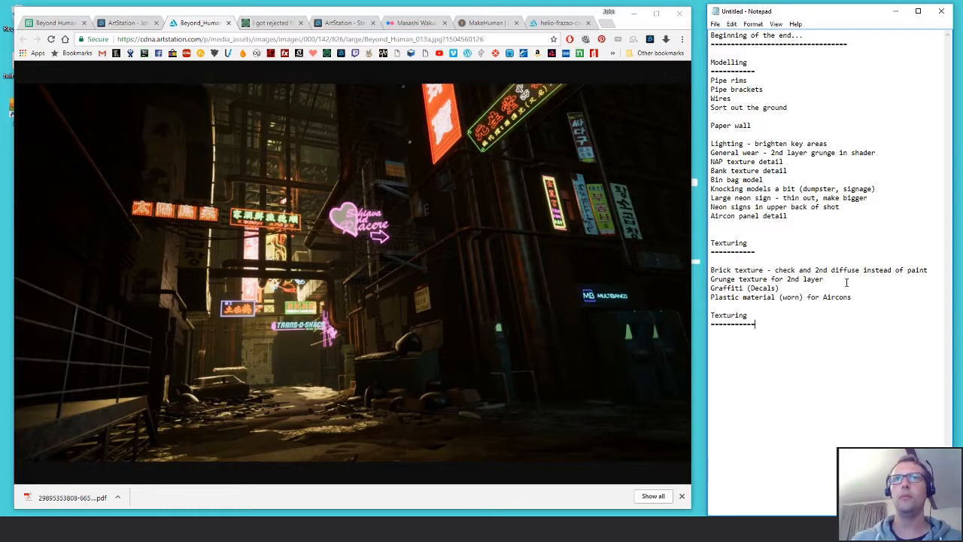
double_click(735, 316)
text(Lighti)
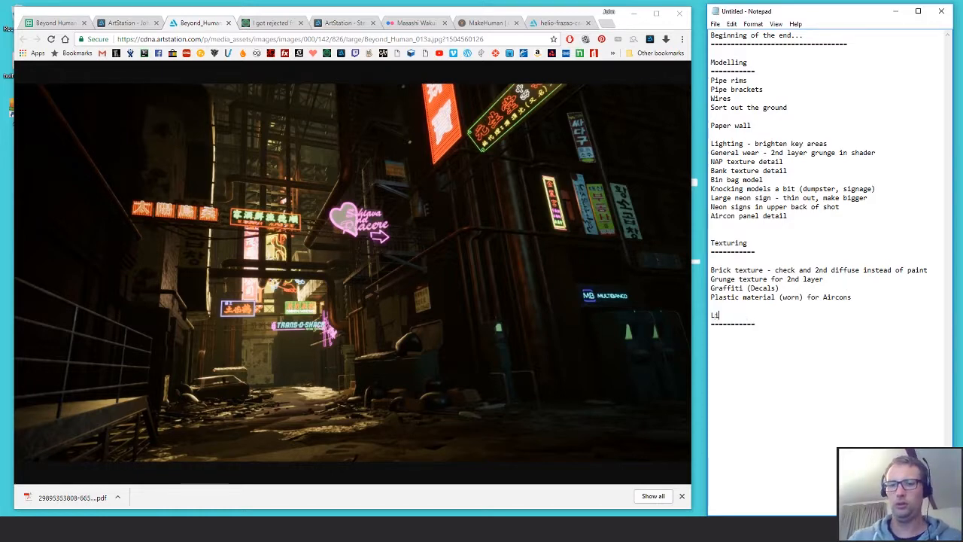
- Move the "Lighting - brighten key areas" task out of the Modelling section to beneath the Lighting heading
drag(831, 144, 711, 142)
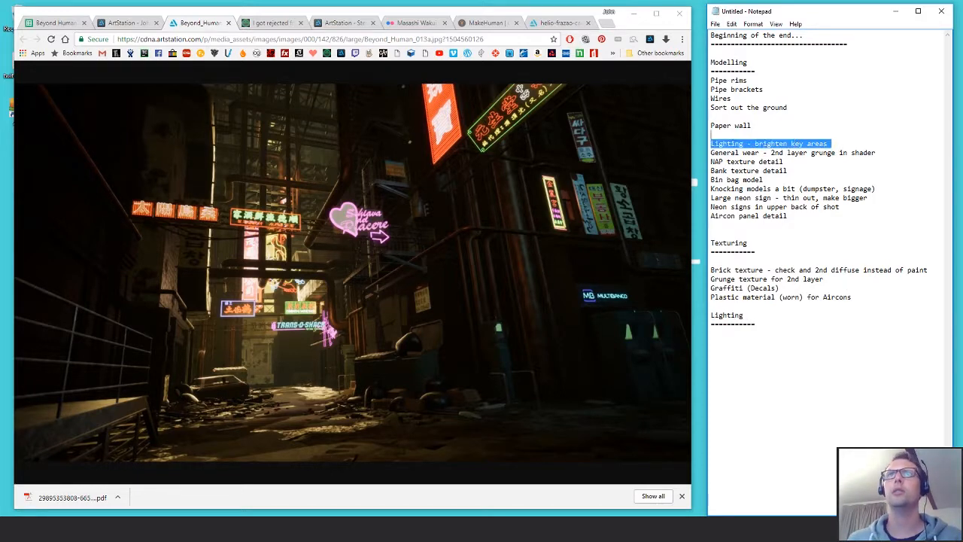
key(ctrl+x)
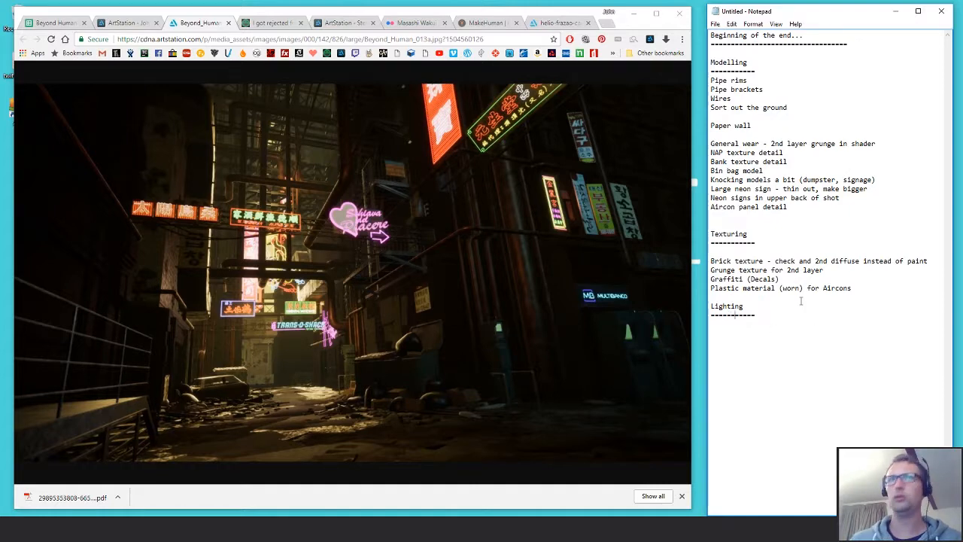
key(ctrl+v)
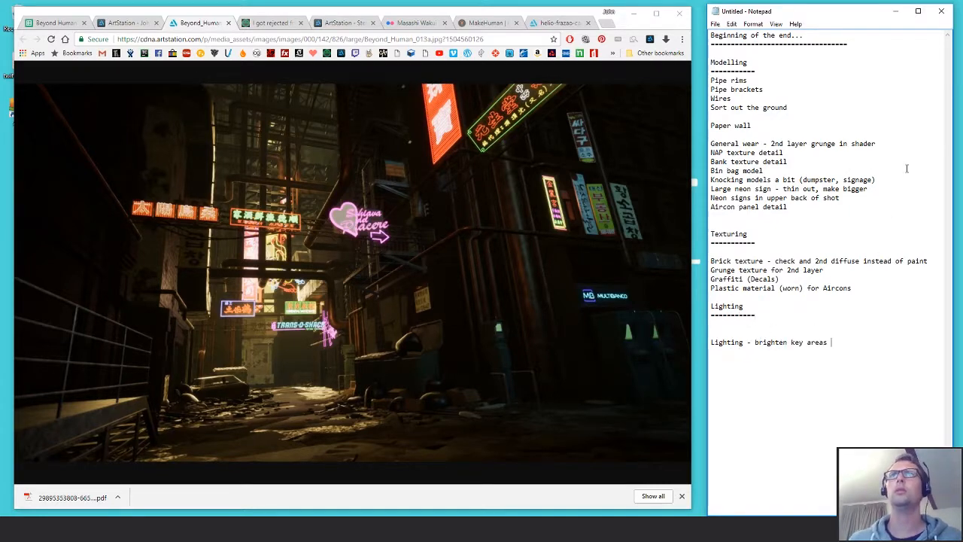
- Move the "General wear - 2nd layer grunge in shader" task directly below the grunge texture entry in the Texturing section
drag(877, 144, 711, 143)
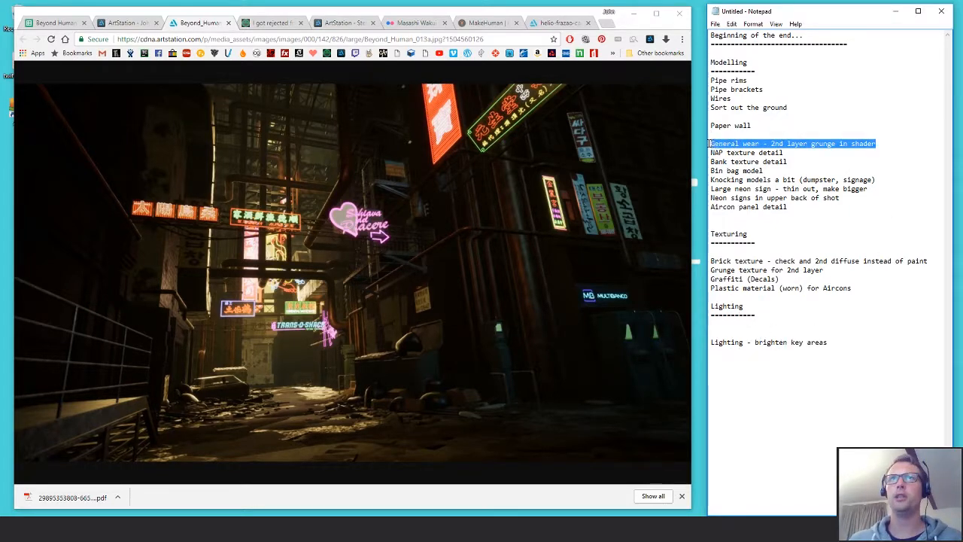
key(ctrl+x)
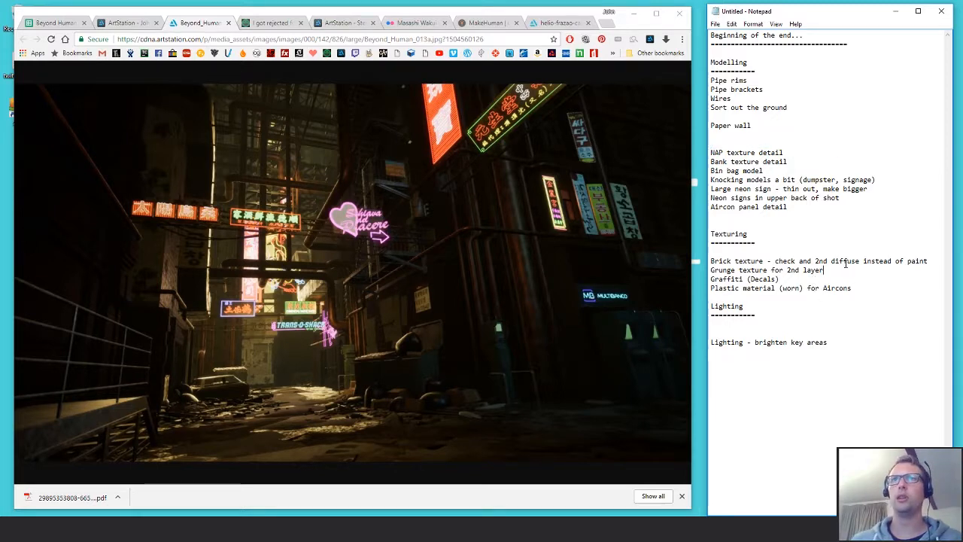
drag(846, 269, 703, 270)
key(End)
key(Return)
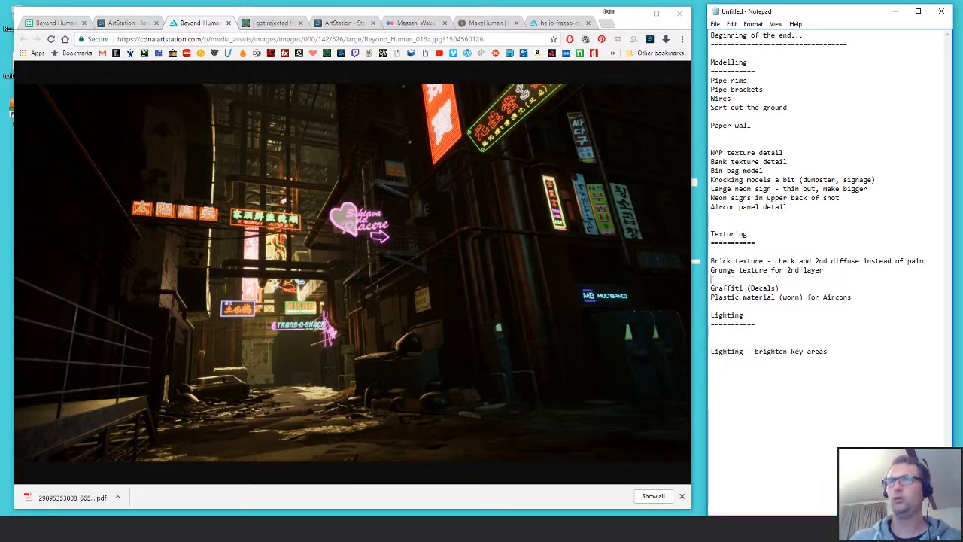
key(ctrl+v)
- Move the "NAP texture detail" and "Bank texture detail" tasks to the end of the Texturing section
drag(798, 161, 710, 152)
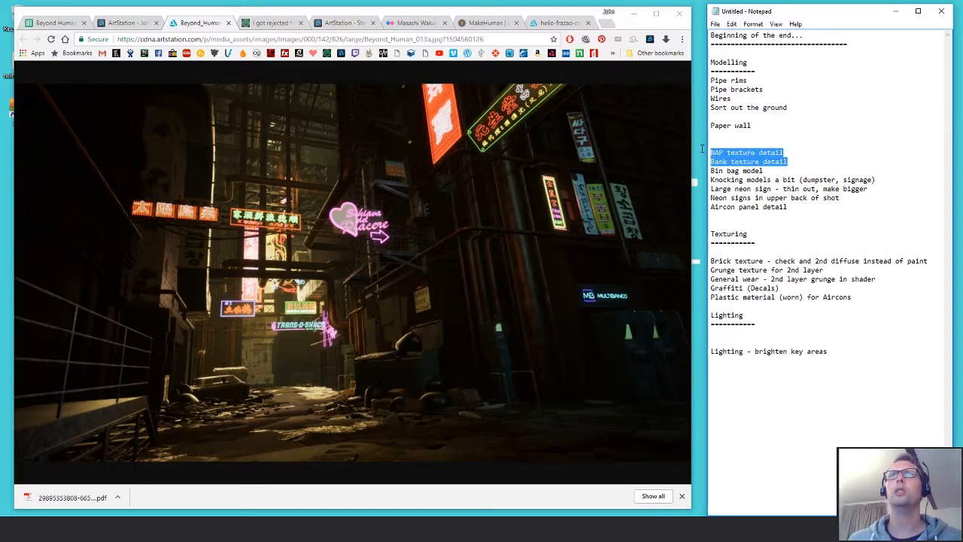
key(BackSpace)
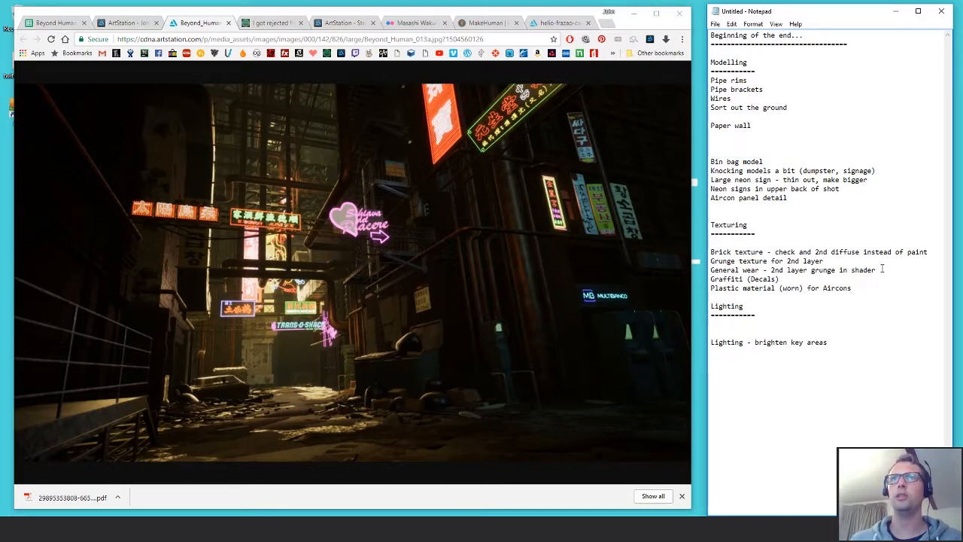
text(#)
key(Return)
key(ctrl+v)
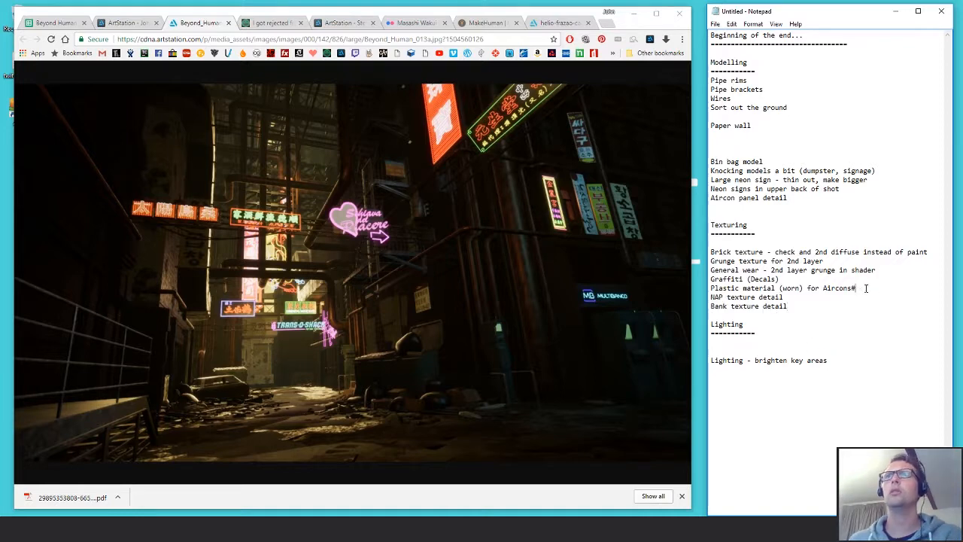
- Remove the blank lines around "Paper wall" and above "Bin bag model" in the Modelling section
drag(776, 161, 711, 161)
click(760, 125)
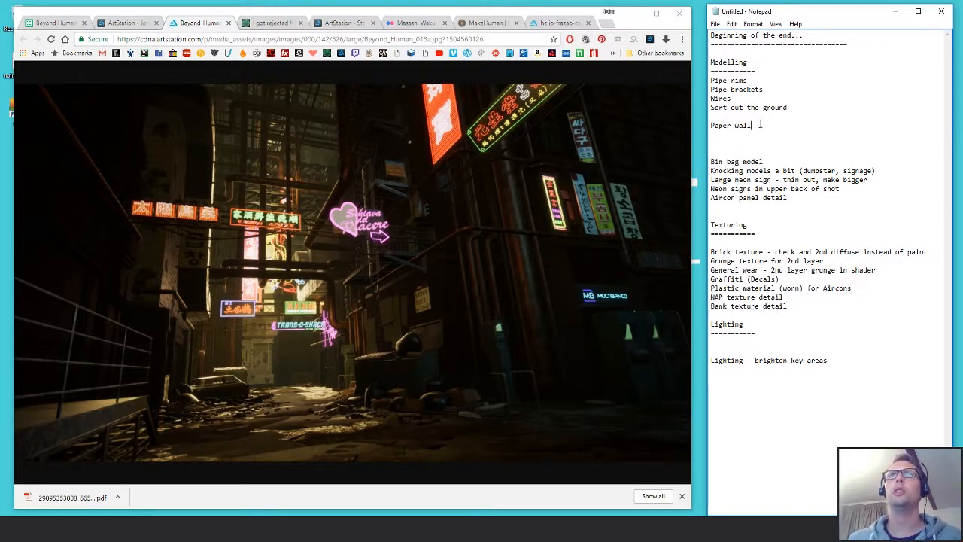
key(BackSpace)
click(735, 140)
key(BackSpace)
key(BackSpace)
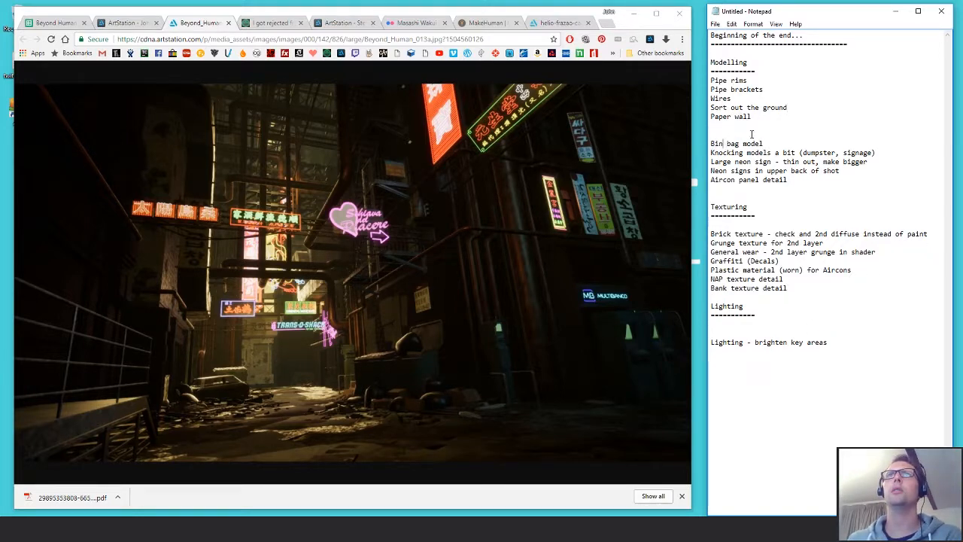
key(BackSpace)
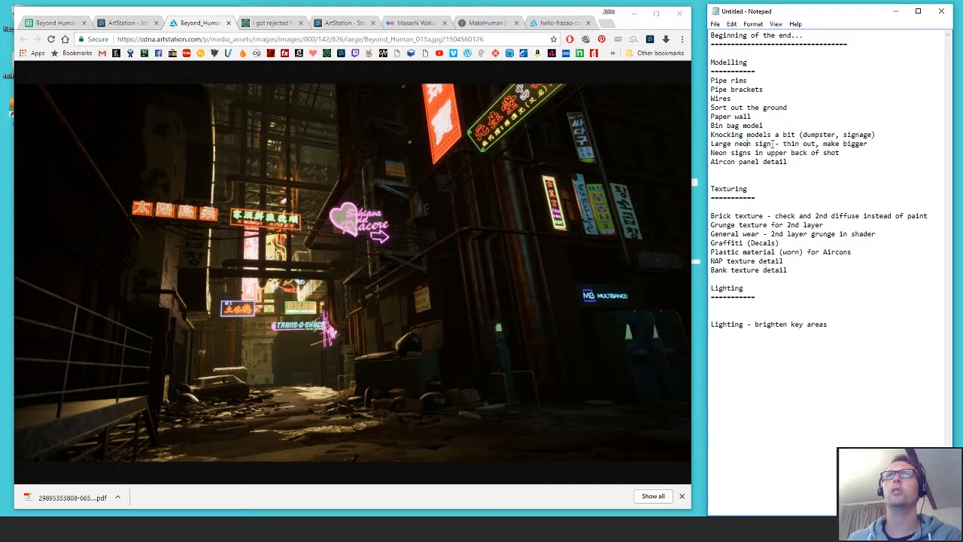
- Move the "Large neon sign - thin out, make bigger" task to the end of the Texturing section and close the gap left in Modelling
click(868, 144)
key(ctrl+shift+Left)
key(ctrl+shift+Left)
key(ctrl+shift+Left)
key(ctrl+shift+Left)
key(ctrl+shift+Left)
key(ctrl+shift+Left)
key(ctrl+shift+Left)
key(ctrl+shift+Left)
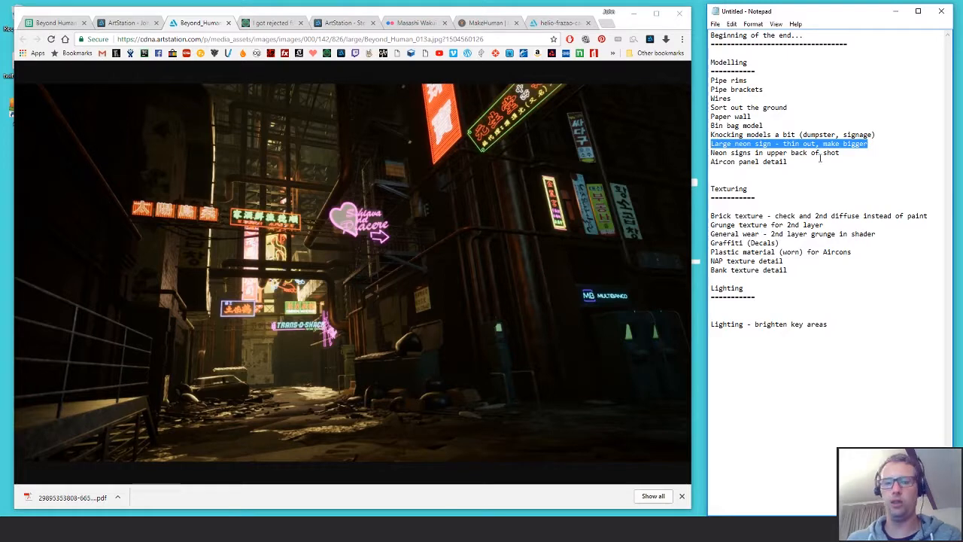
key(Delete)
click(794, 275)
key(Return)
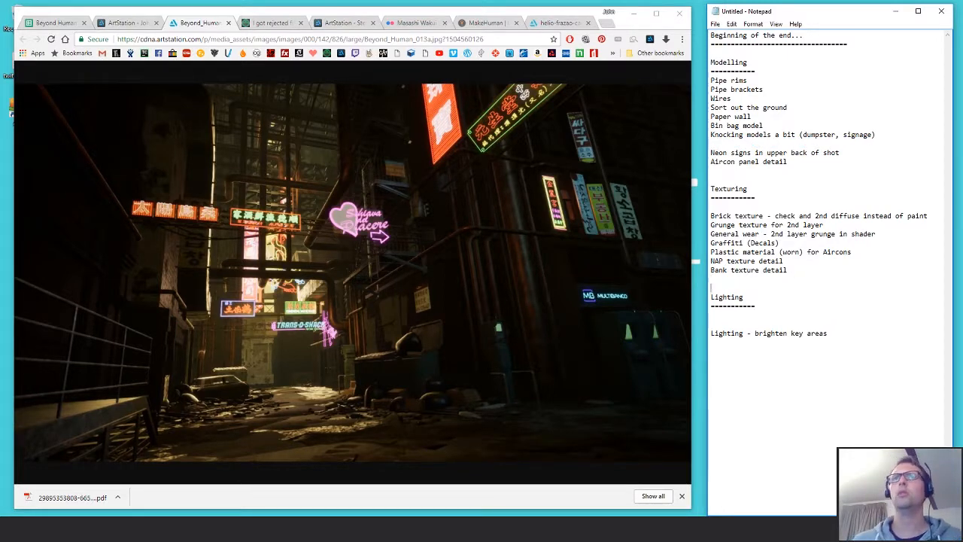
key(ctrl+v)
click(843, 152)
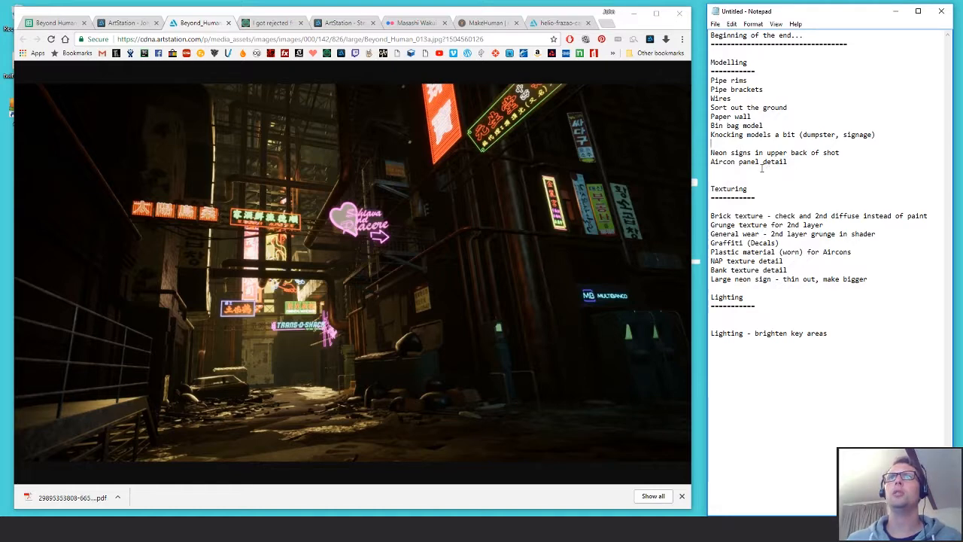
drag(788, 162, 777, 162)
key(BackSpace)
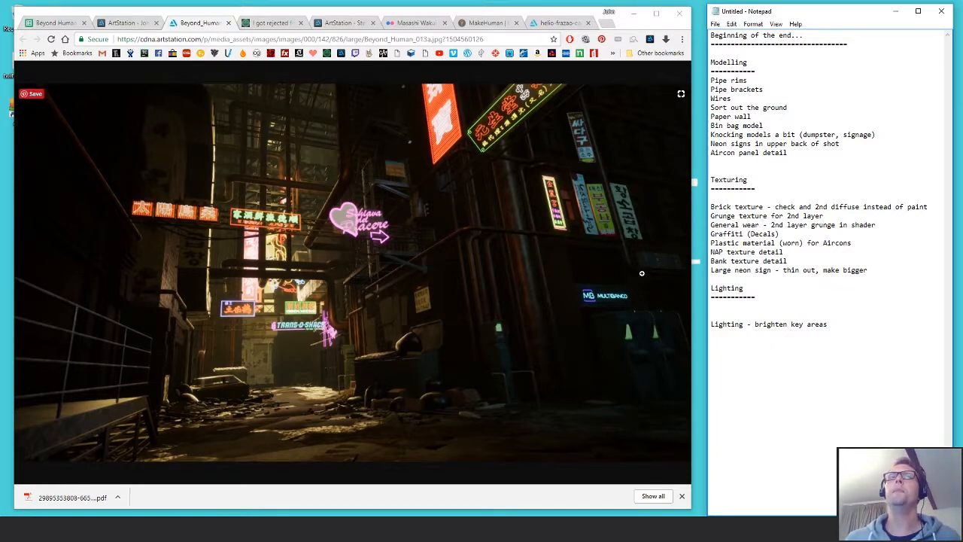
- Bring the Beyond_Human_Concept image beside the scene render for comparison and move it back off the task list
drag(962, 23, 881, 16)
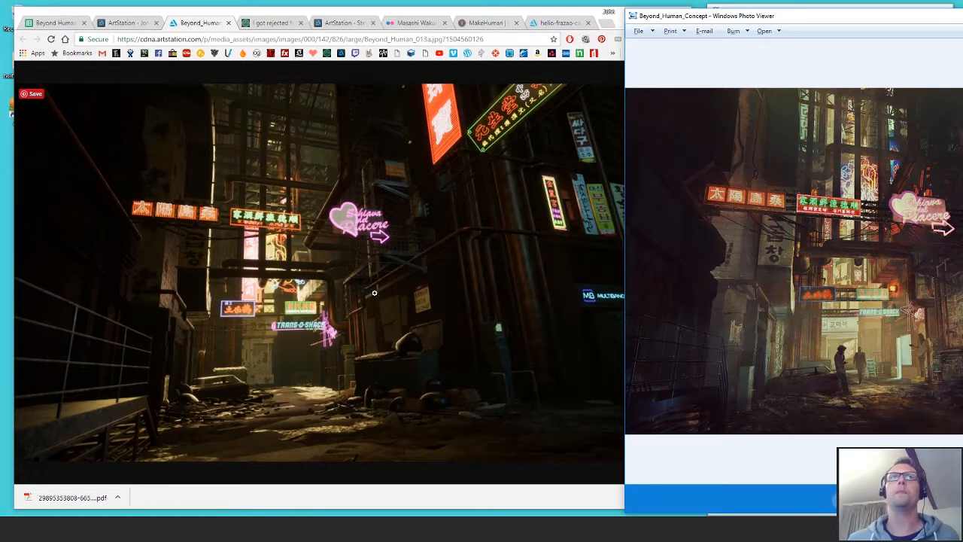
drag(674, 16, 820, 35)
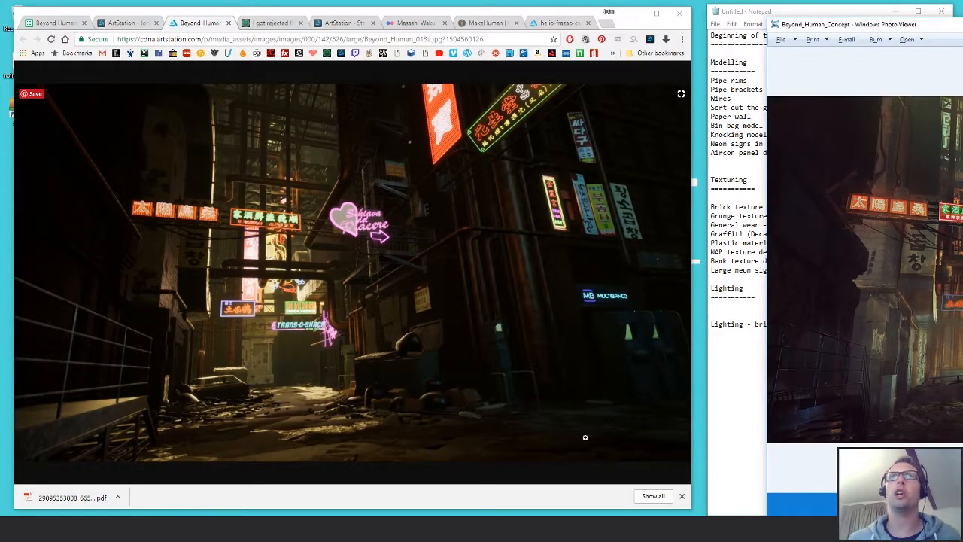
drag(849, 24, 962, 26)
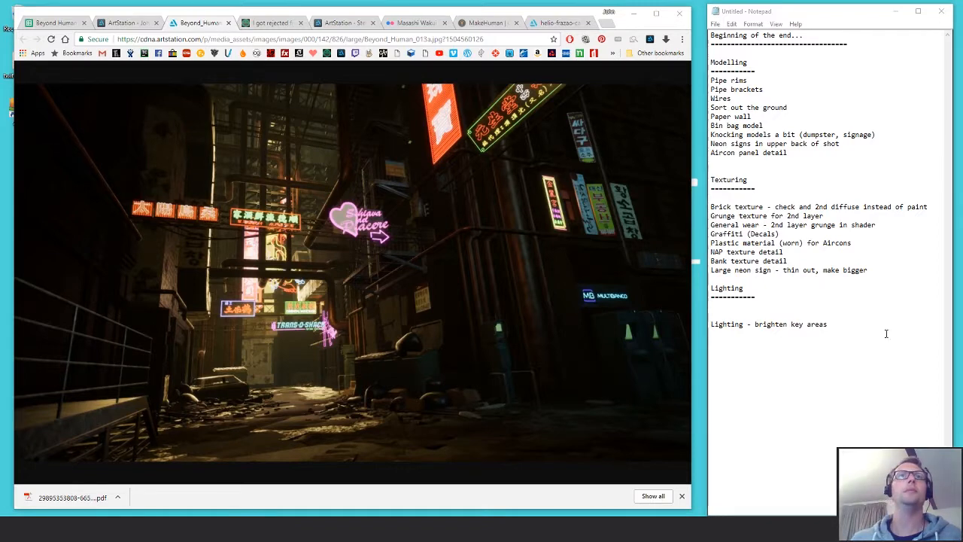
- Remove the extra blank line between the Lighting heading and its task
click(888, 325)
click(788, 311)
key(BackSpace)
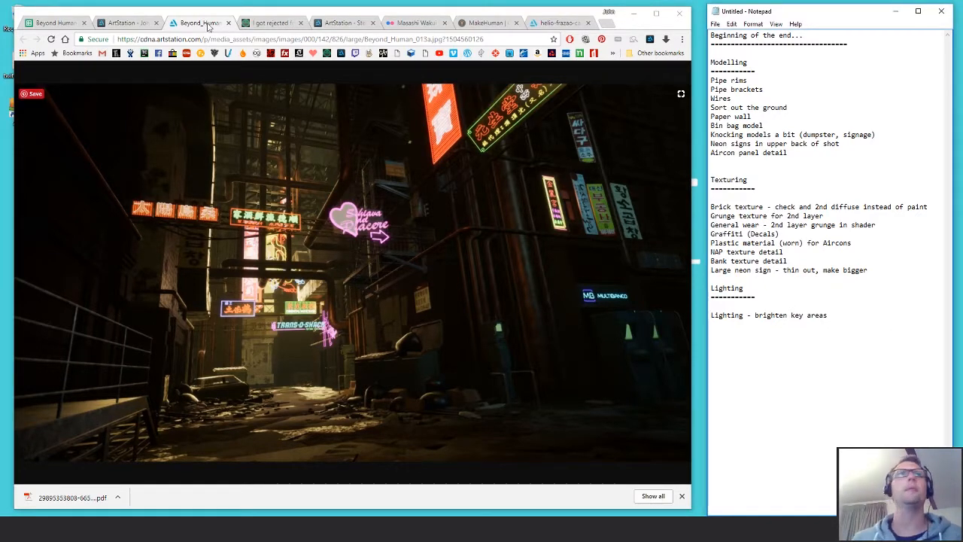
- Examine the Assets sheet of the Beyond Human Asset list for outstanding work on the pavement, signs, wires and props
click(57, 23)
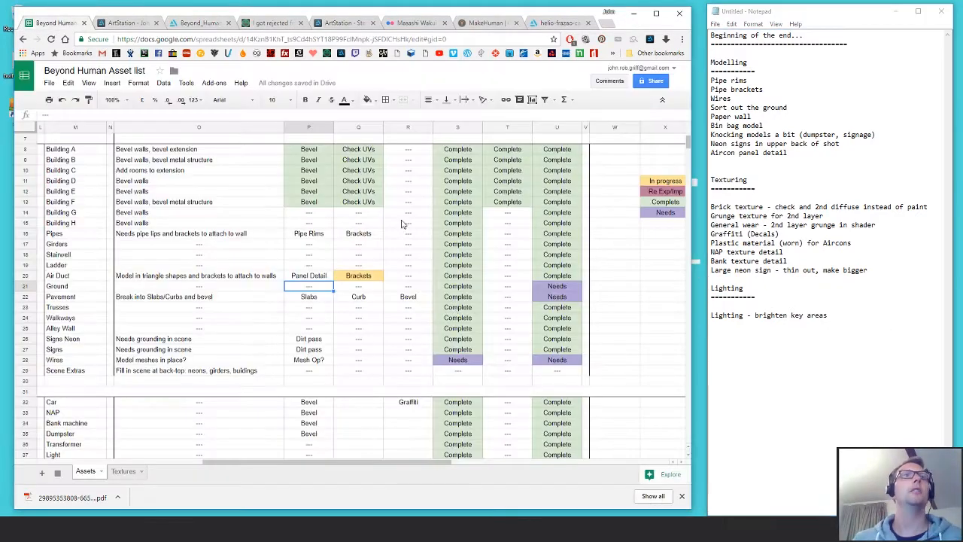
click(347, 299)
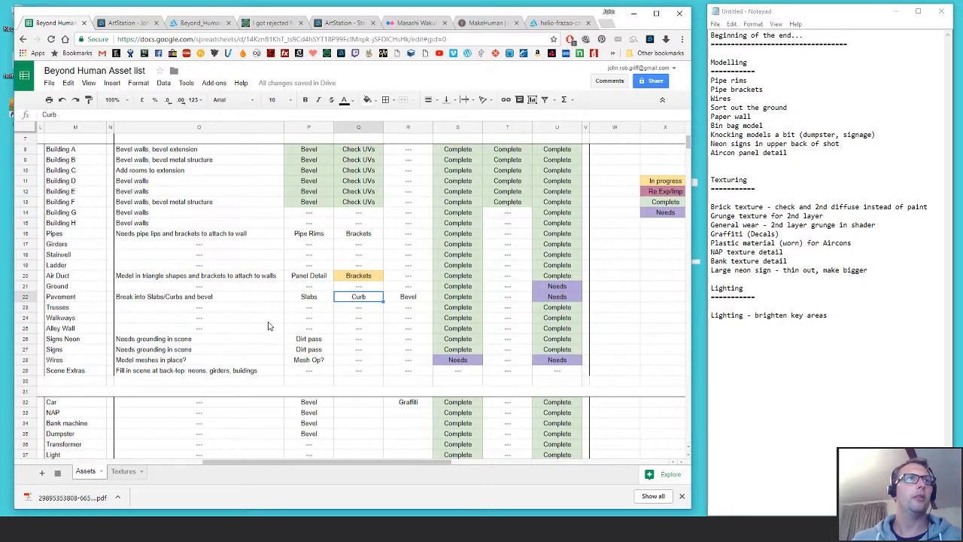
drag(309, 307, 358, 328)
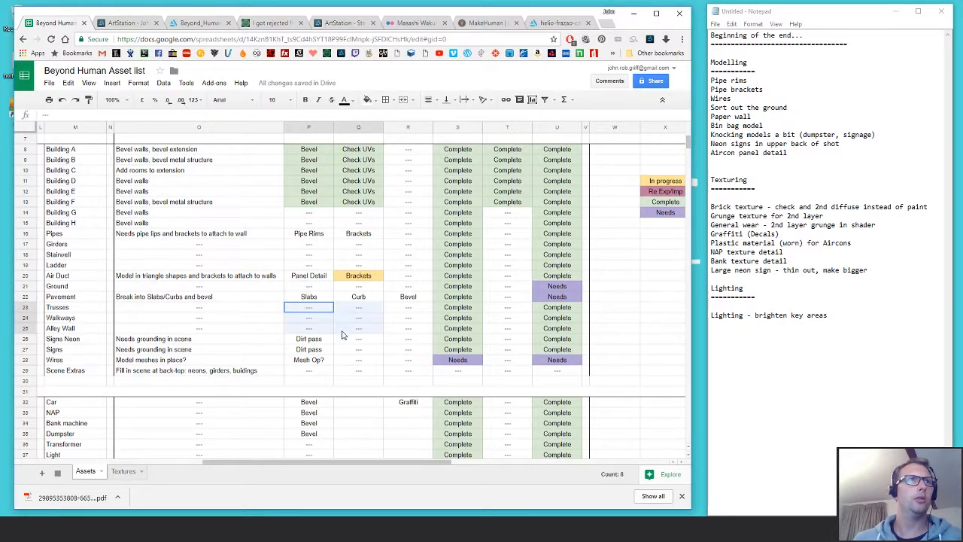
click(309, 339)
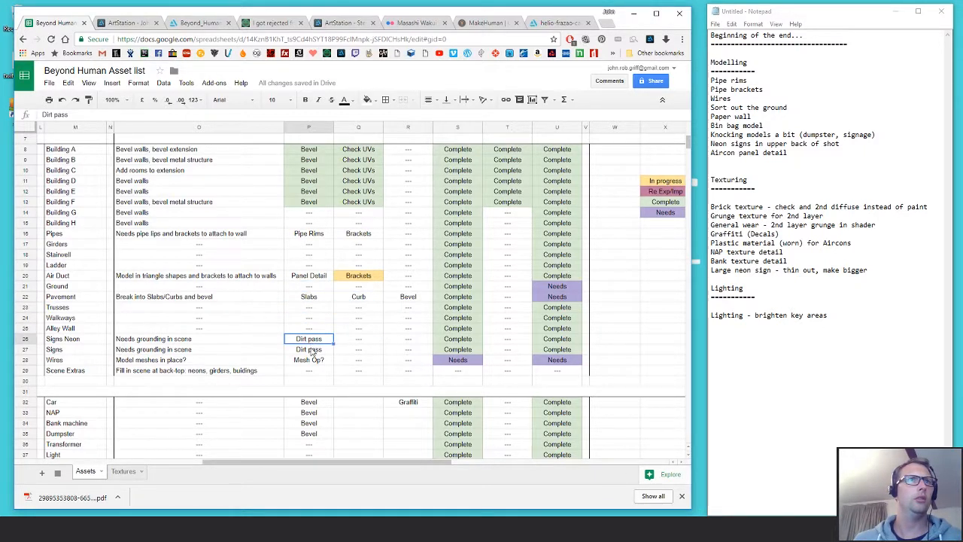
click(309, 349)
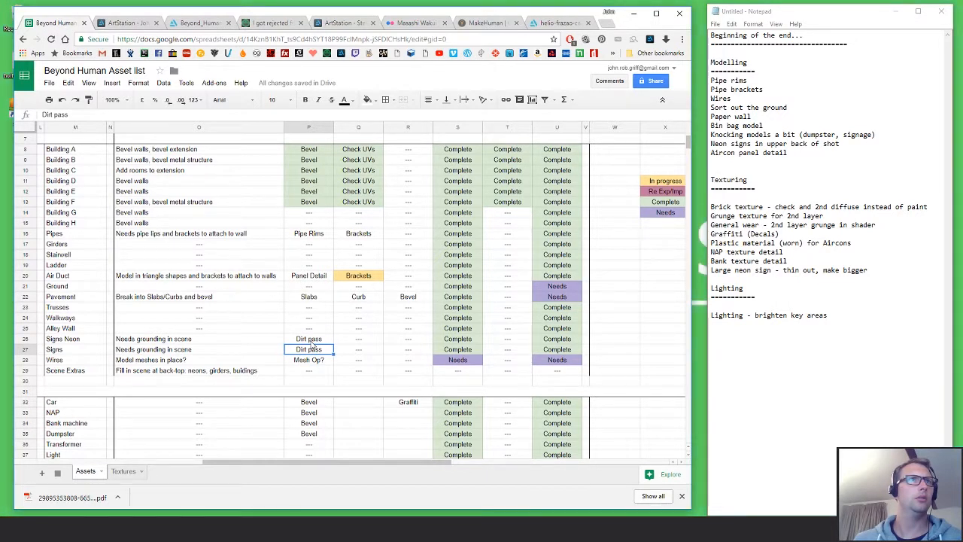
click(314, 361)
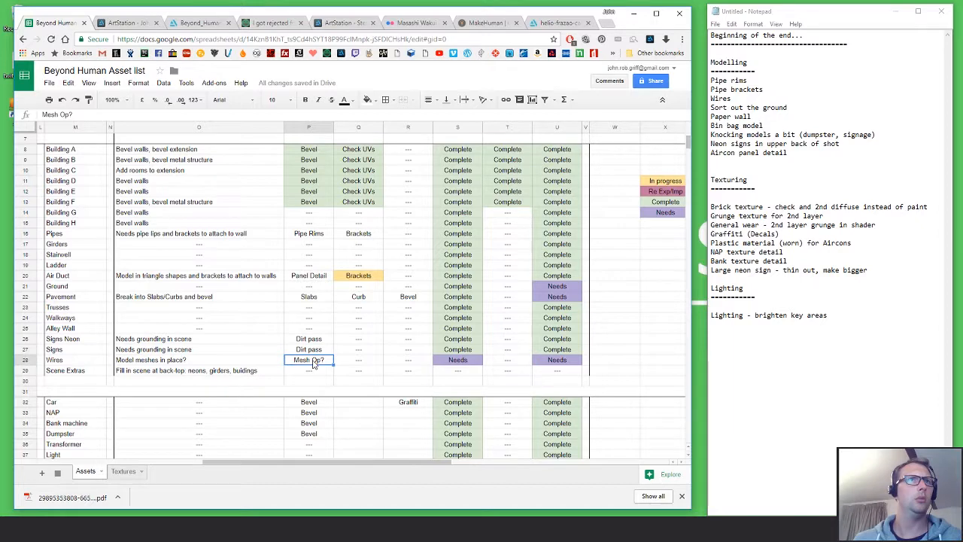
scroll(316, 353, down, 5)
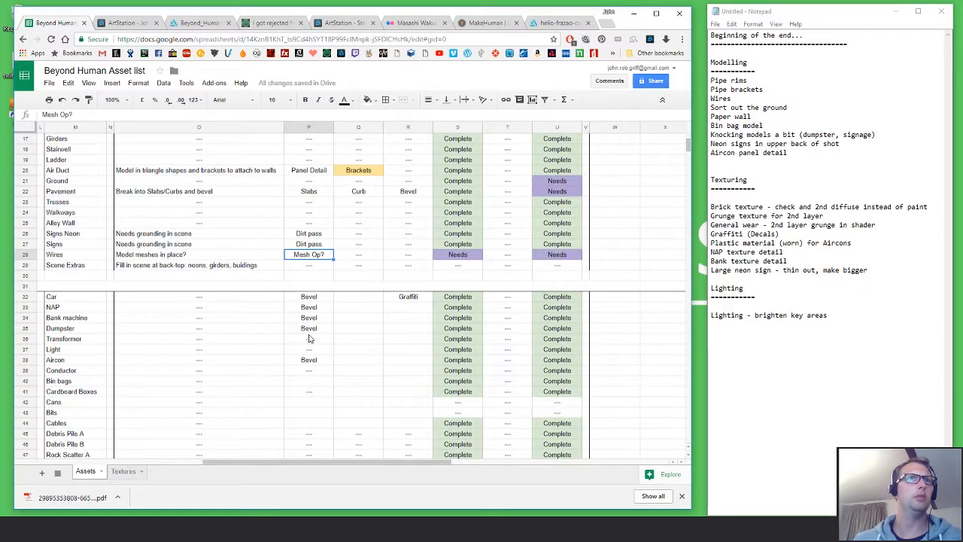
scroll(309, 335, up, 2)
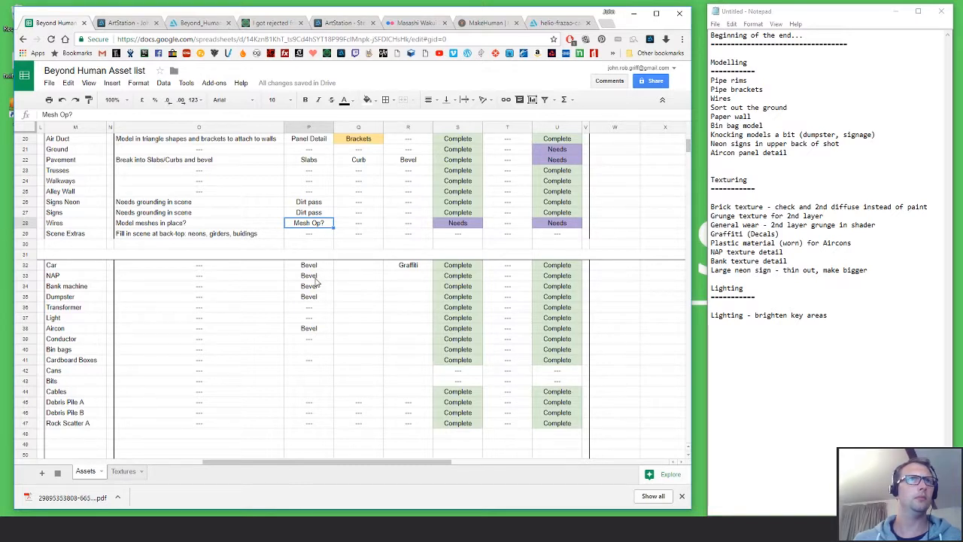
click(314, 332)
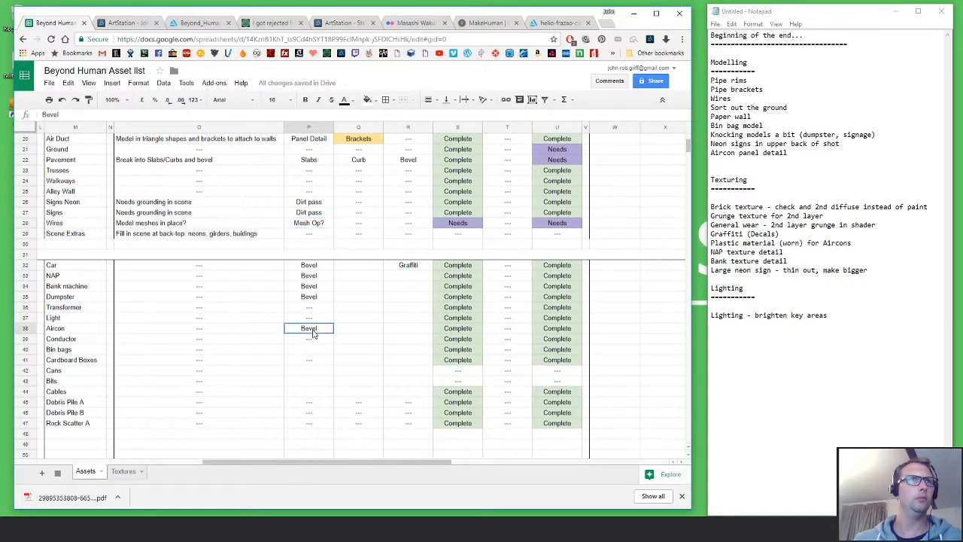
click(409, 268)
scroll(353, 358, down, 3)
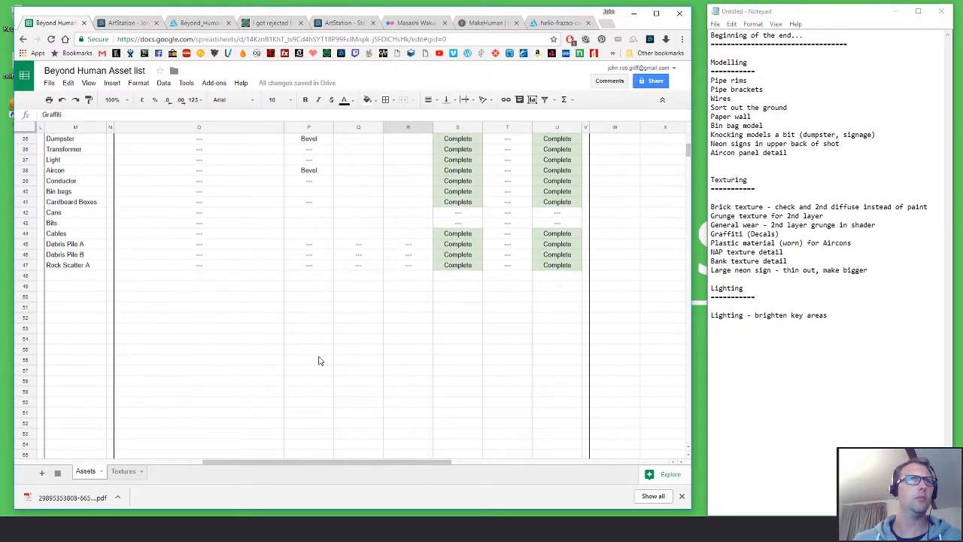
scroll(318, 360, up, 2)
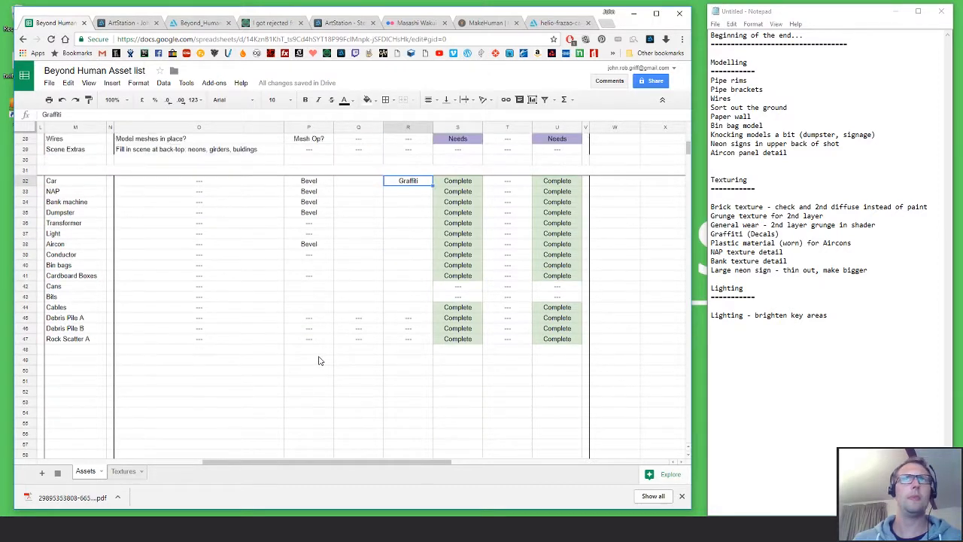
- Start an entry "Br" in the asset name column at row 50, below the listed assets
click(73, 382)
text(Br)
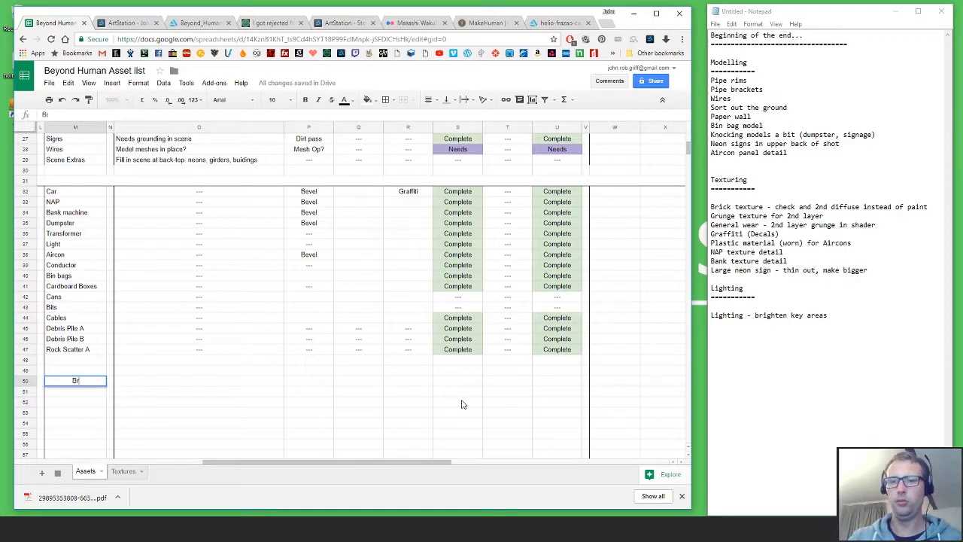
- Examine the Textures sheet for outstanding work on textures, master materials, material functions, trims and bakes
click(124, 472)
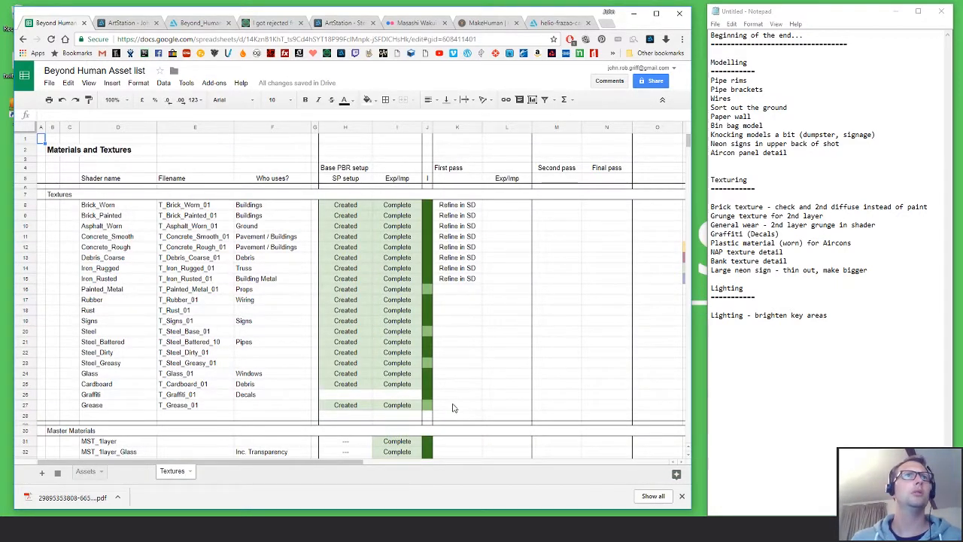
scroll(452, 407, down, 1)
scroll(453, 407, up, 2)
scroll(452, 407, down, 1)
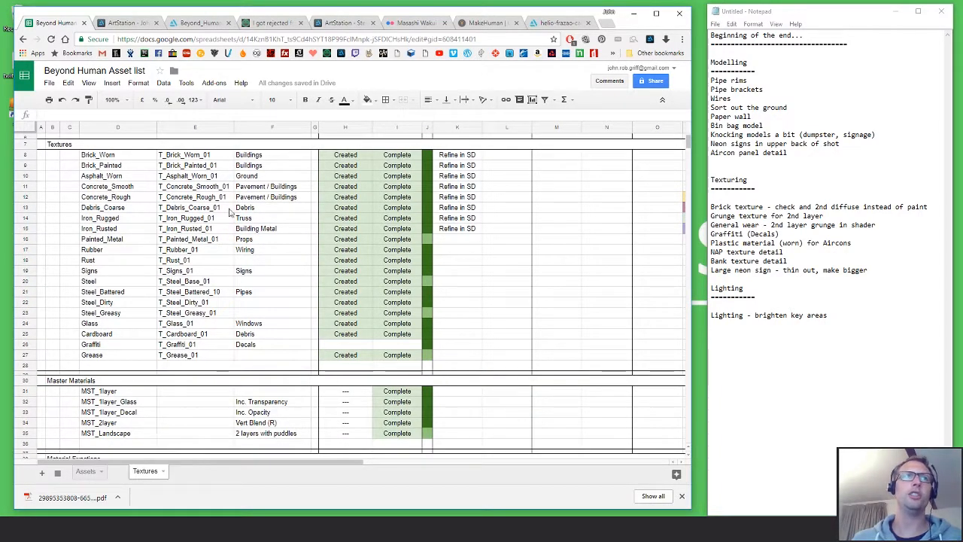
scroll(452, 399, up, 1)
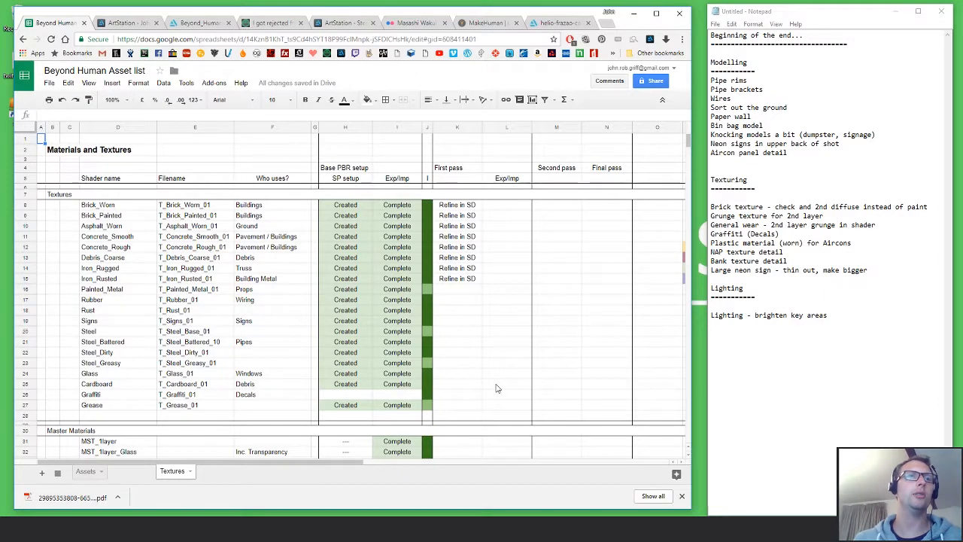
scroll(496, 389, down, 3)
scroll(498, 389, down, 2)
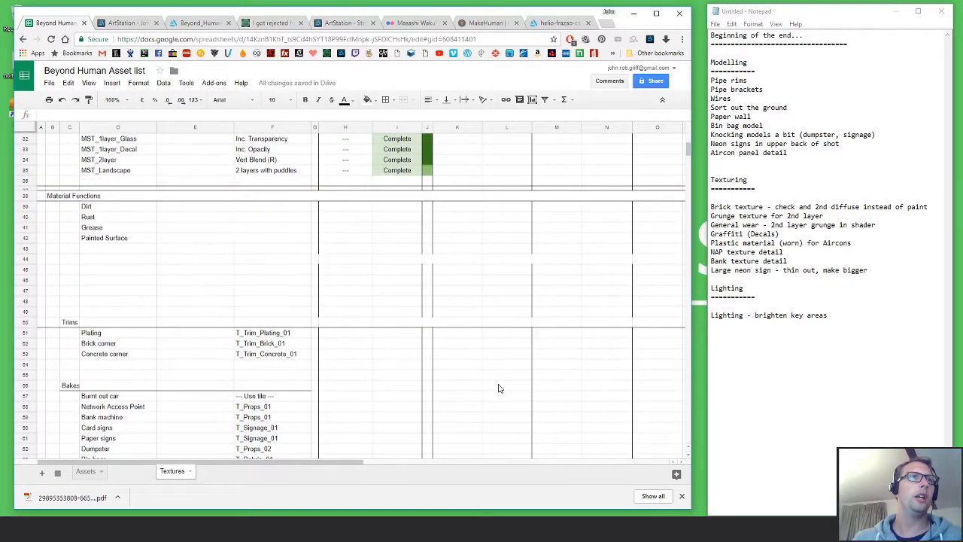
scroll(481, 390, up, 5)
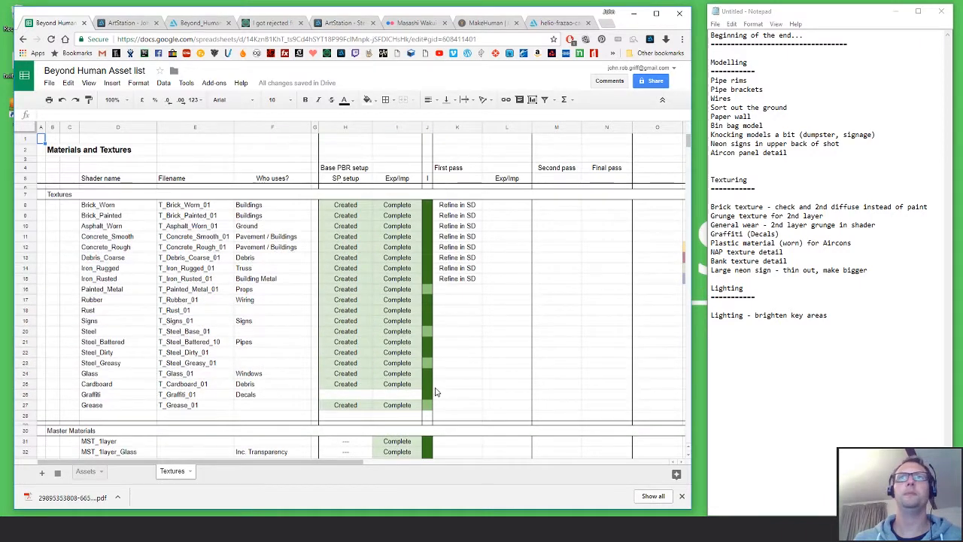
- Return to the Beyond Human scene render and review the pipe, neon sign and aircon panel tasks in the Modelling list
click(125, 23)
click(202, 24)
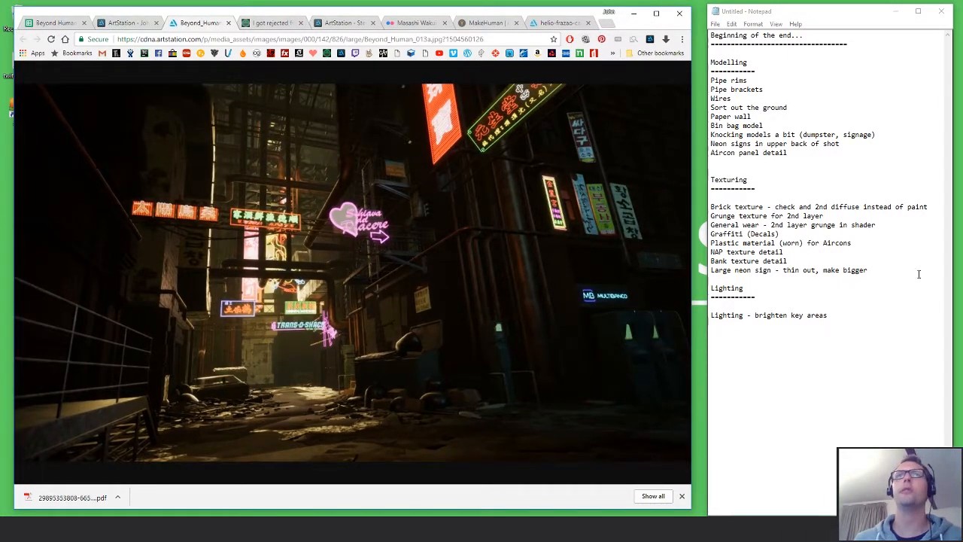
click(779, 153)
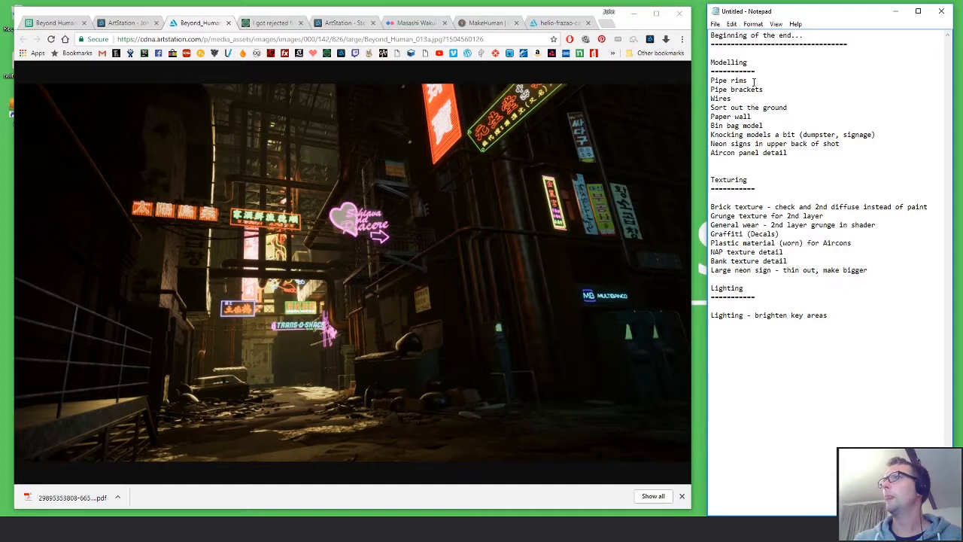
mouse_move(751, 86)
mouse_down()
mouse_move(711, 83)
mouse_move(763, 91)
mouse_move(744, 99)
mouse_up()
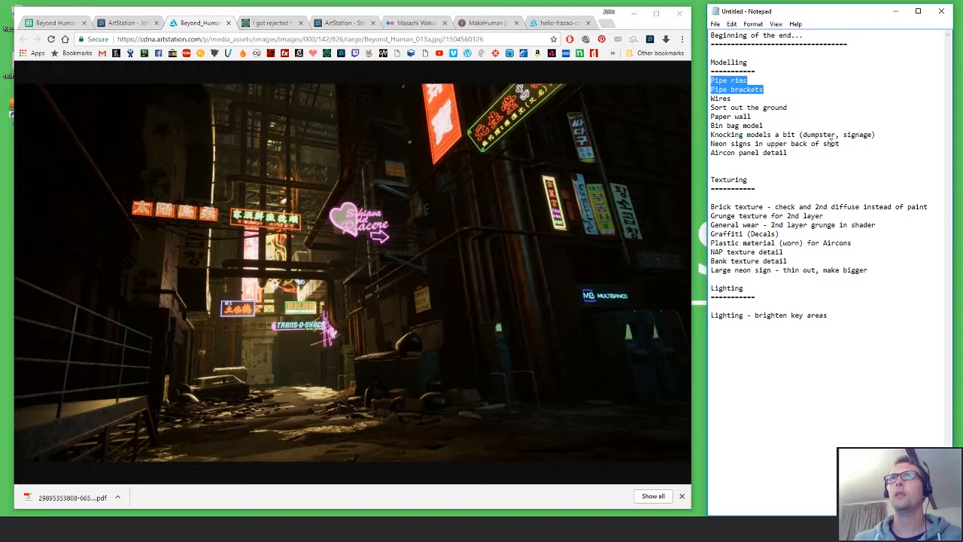
drag(840, 143, 712, 143)
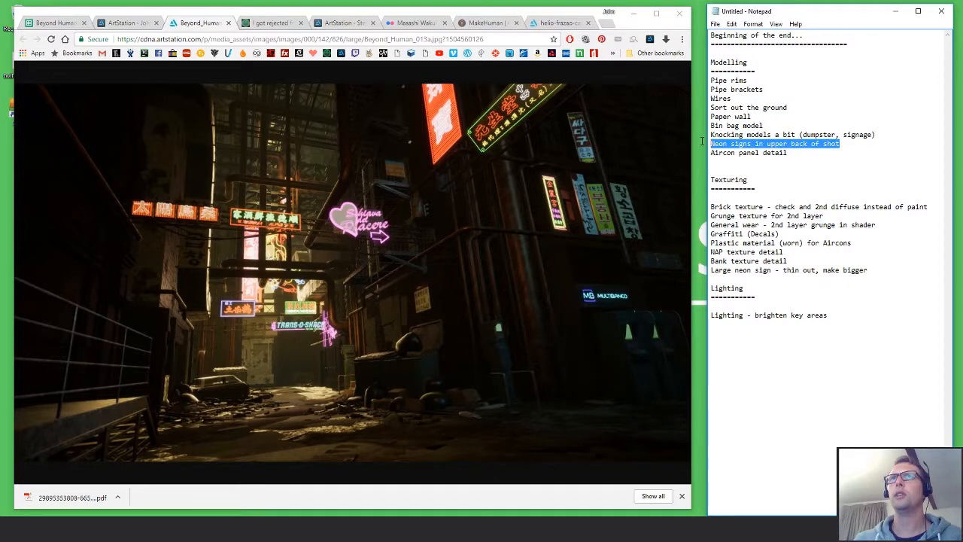
drag(789, 153, 706, 151)
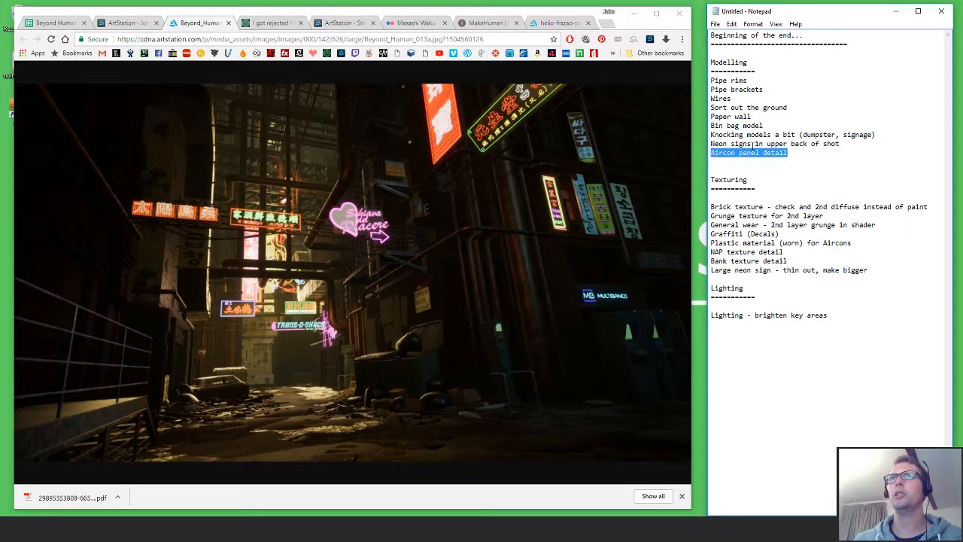
- Number the Pipe rims, Pipe brackets and Wires tasks under Modelling with "1."
click(710, 81)
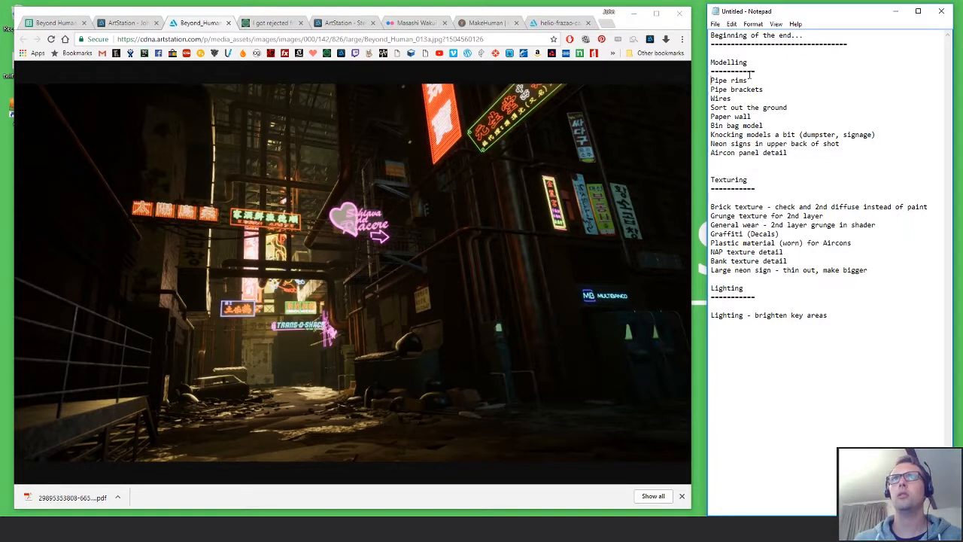
text(1.)
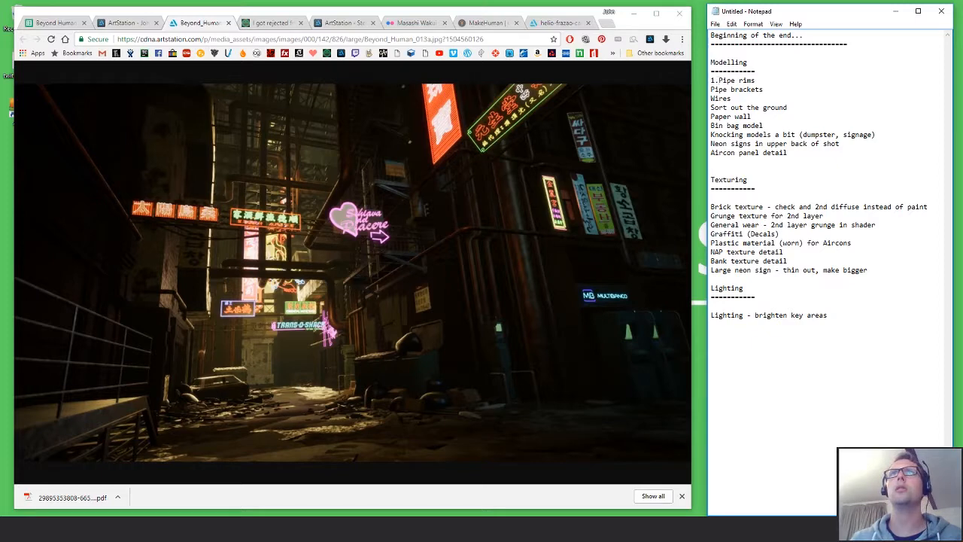
text(1.)
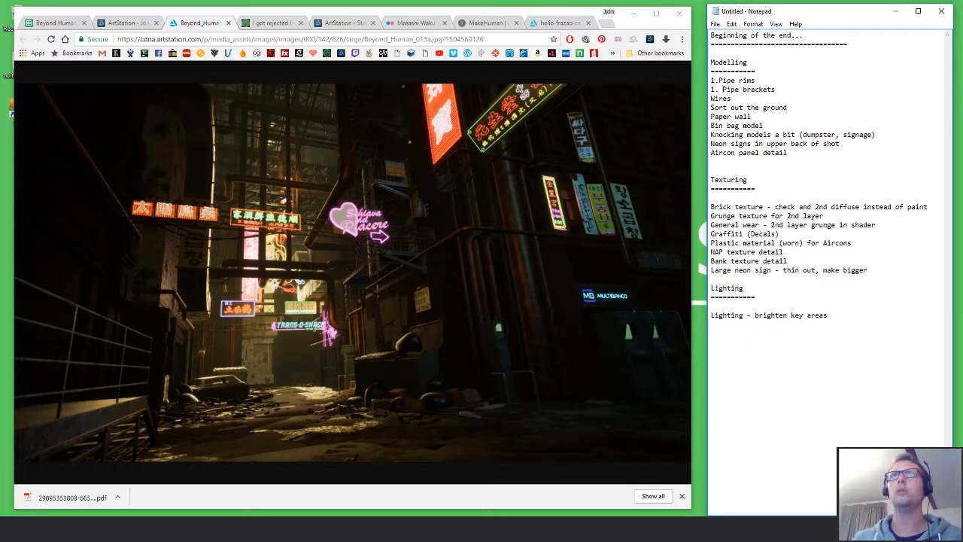
key(Up)
key(Up)
key(Down)
key(Down)
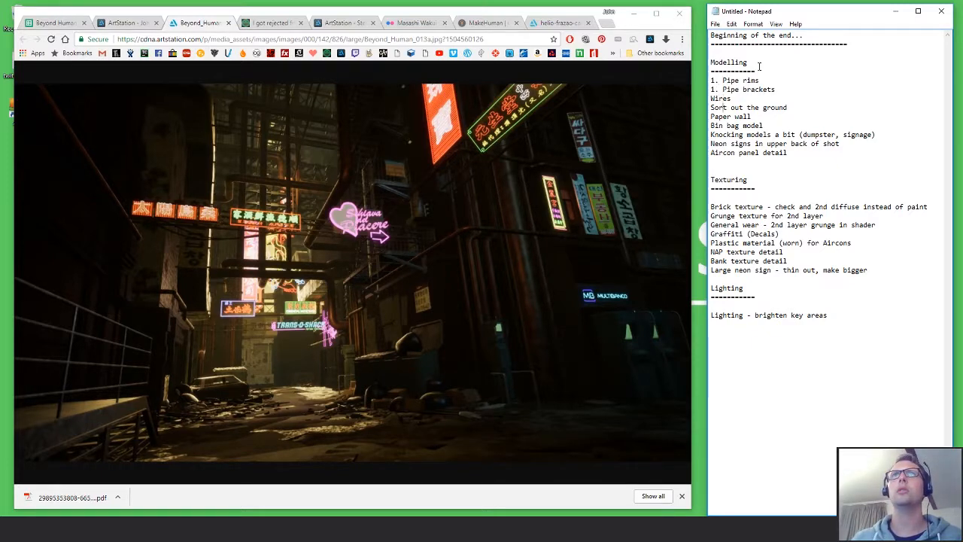
key(Home)
text(1.)
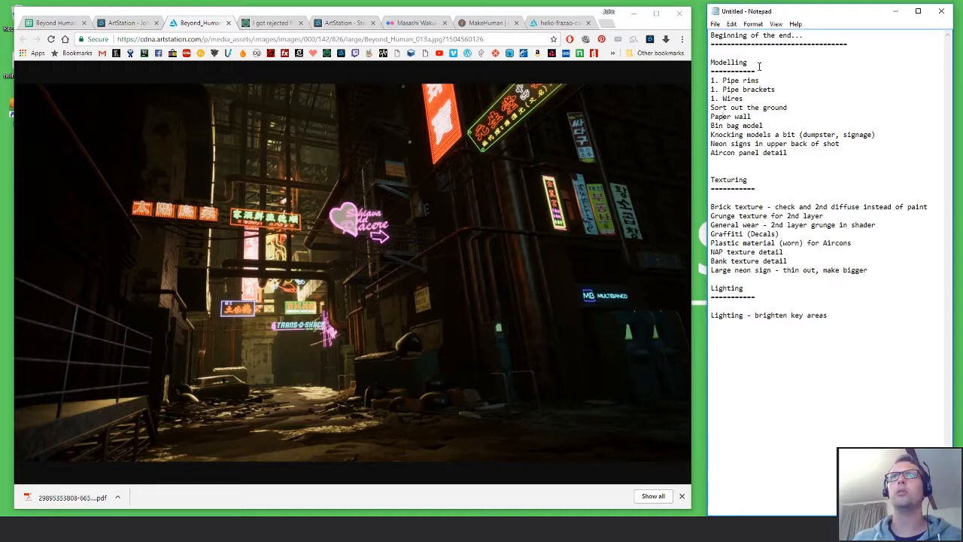
- Number the Bin bag model task "2." and the Aircon panel detail task "3." under Modelling
key(Down)
key(Down)
key(Down)
key(Home)
text(2.)
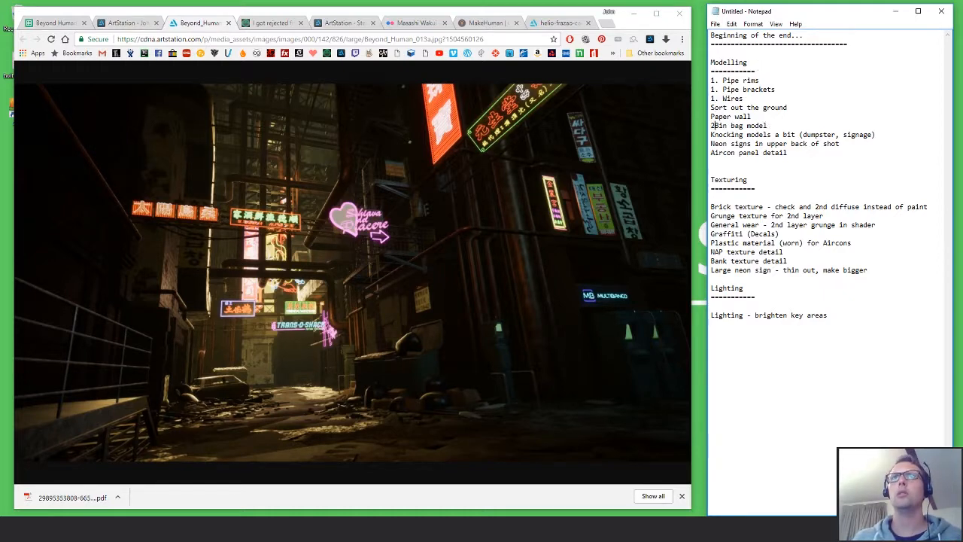
key(Down)
key(Home)
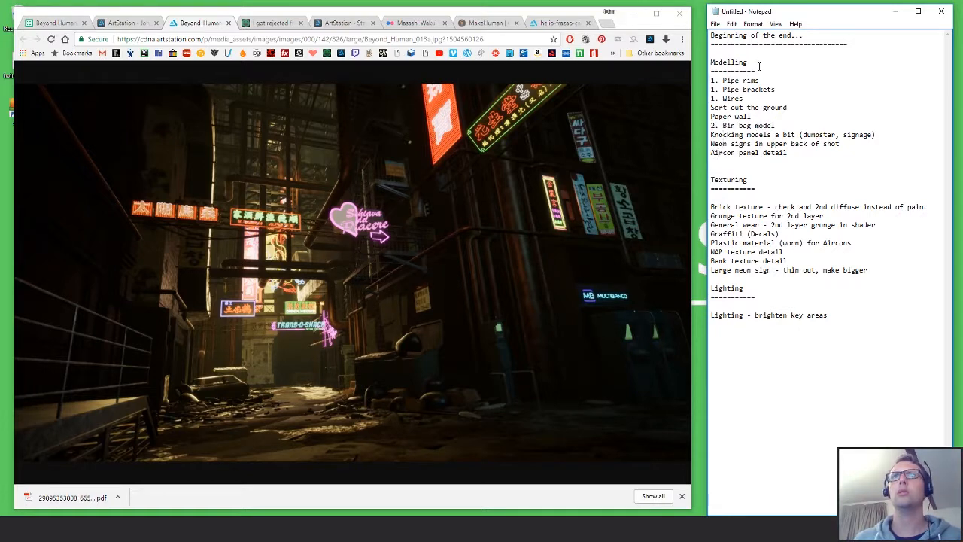
text(3.)
- Number the Neon signs in upper back of shot task "1." and the Knocking models a bit task "3."
key(Up)
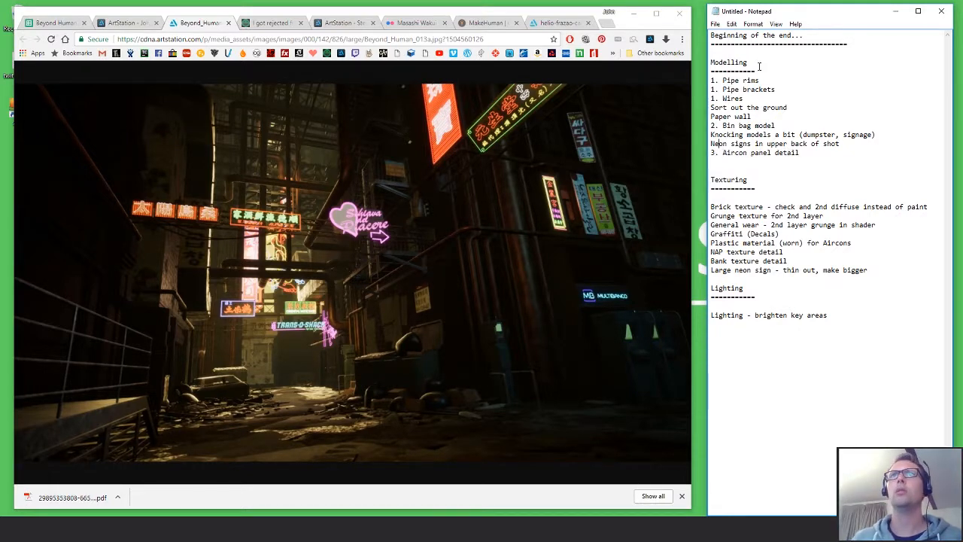
key(Home)
text(1.)
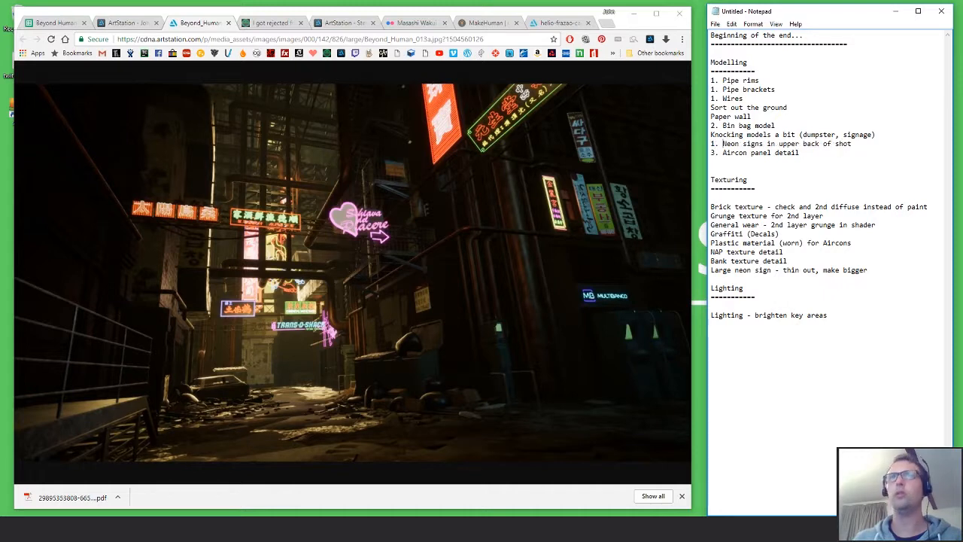
key(Up)
key(Home)
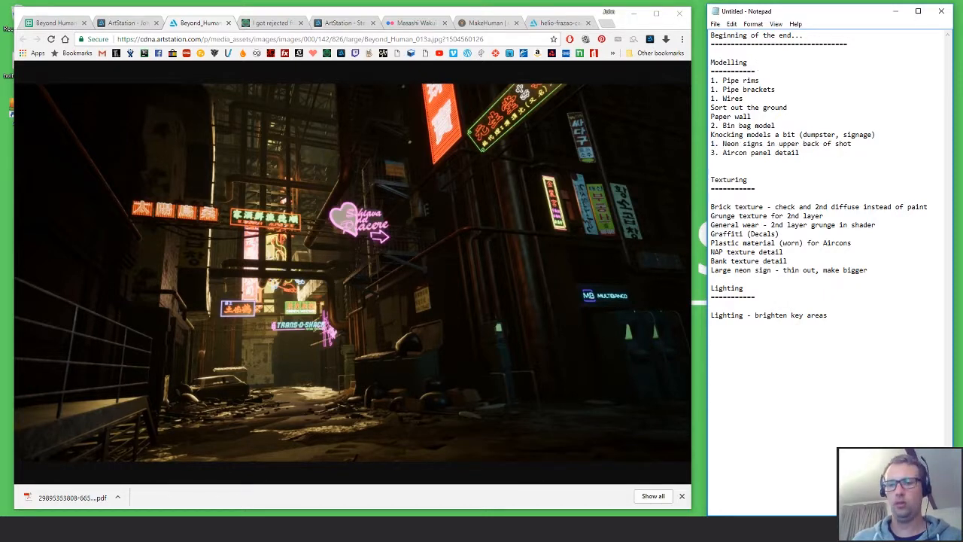
text(3.)
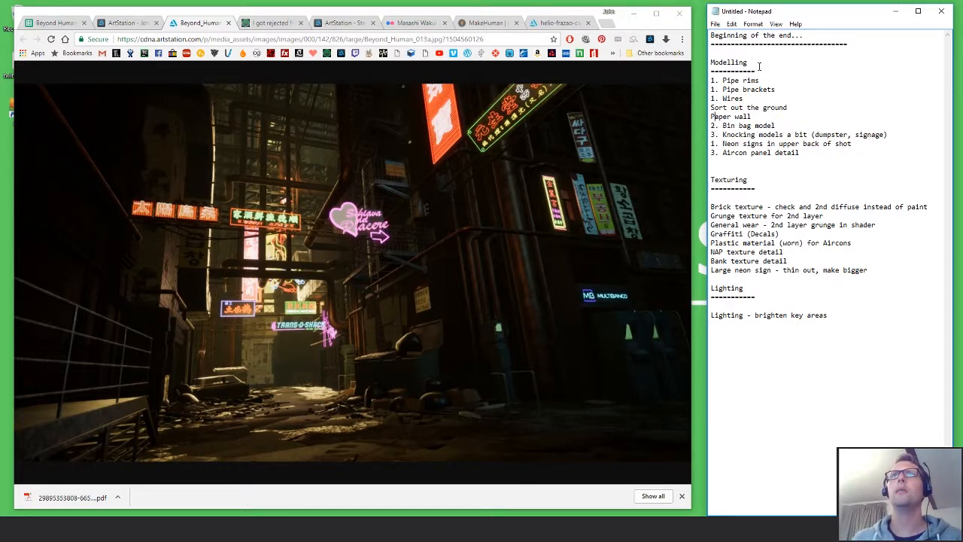
- Number the Sort out the ground task "1." and the Paper wall task "2." under Modelling
key(Up)
text(1)
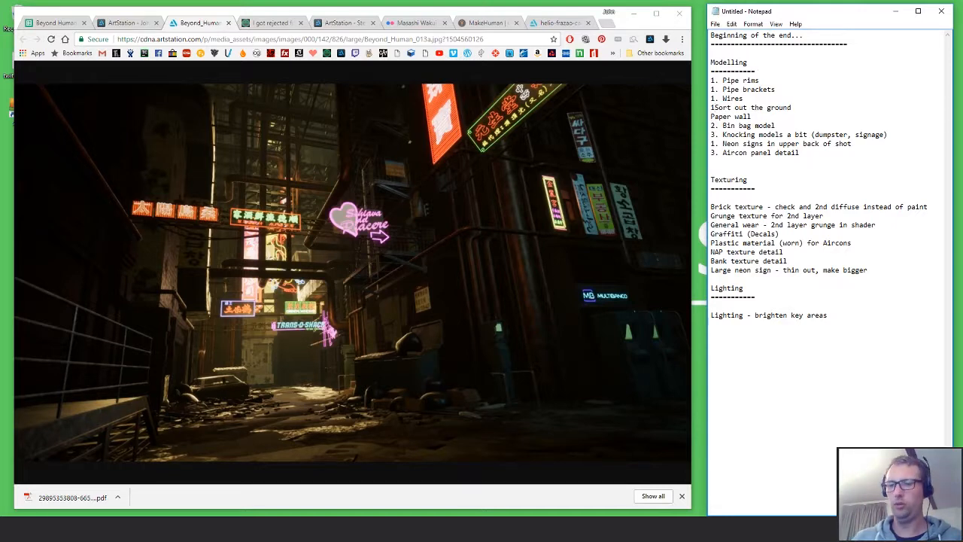
text(. )
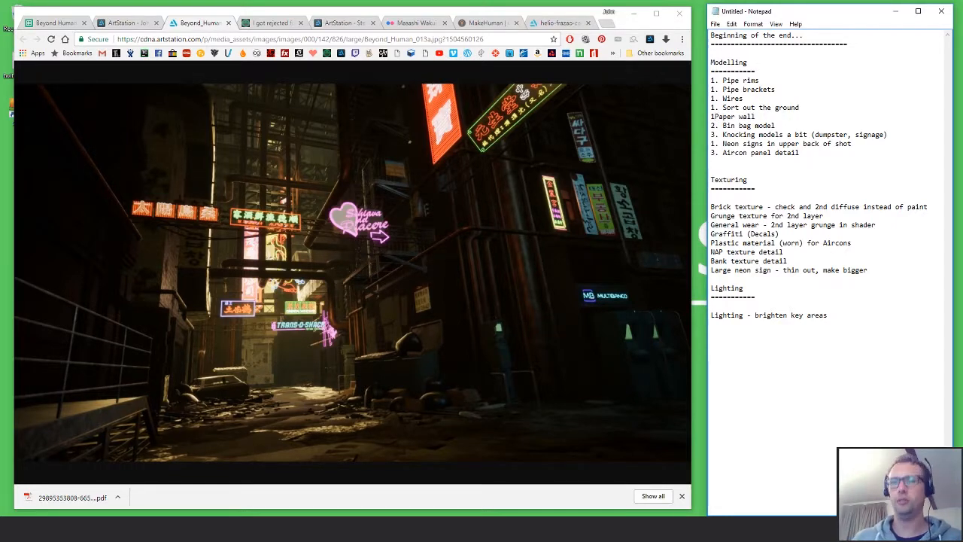
text(2.)
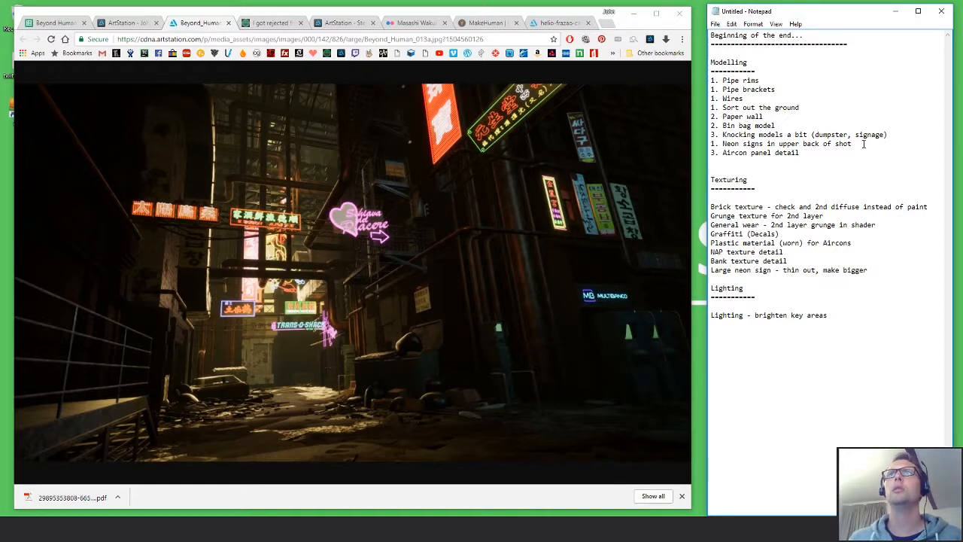
- Change the number of the Neon signs in upper back of shot task to "2."
drag(864, 144, 711, 143)
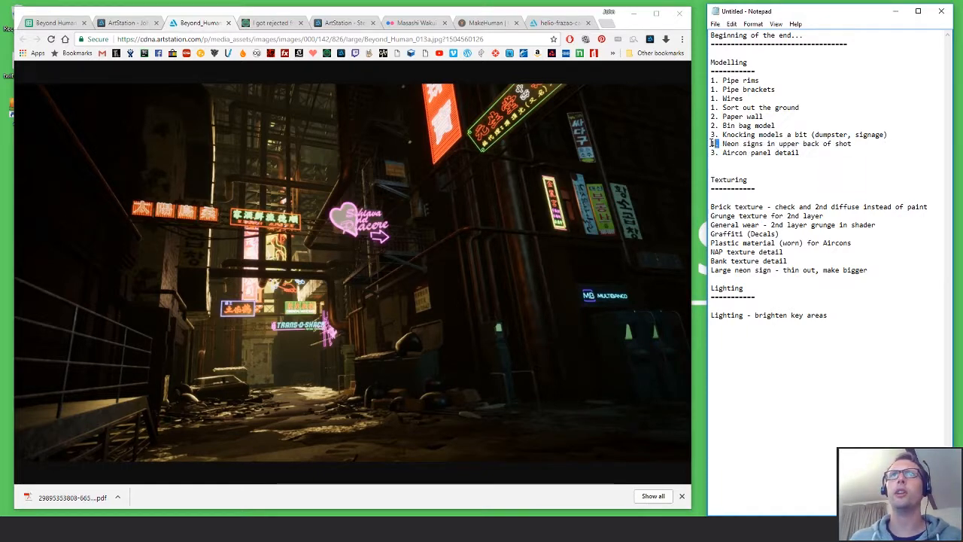
click(715, 143)
text(2.)
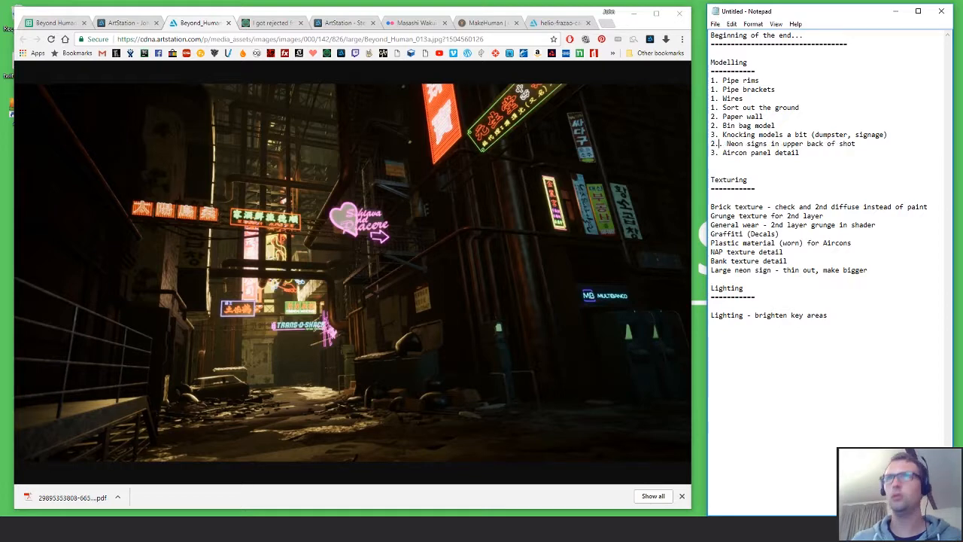
key(Delete)
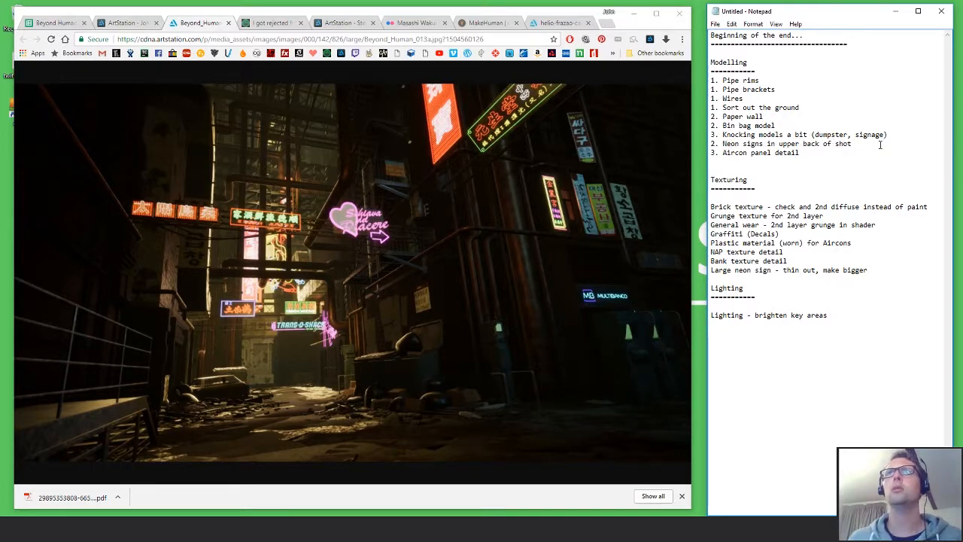
- Move the Neon signs in upper back of shot line directly below Paper wall and remove the leftover blank line
drag(880, 145, 711, 143)
key(ctrl+c)
key(BackSpace)
click(780, 117)
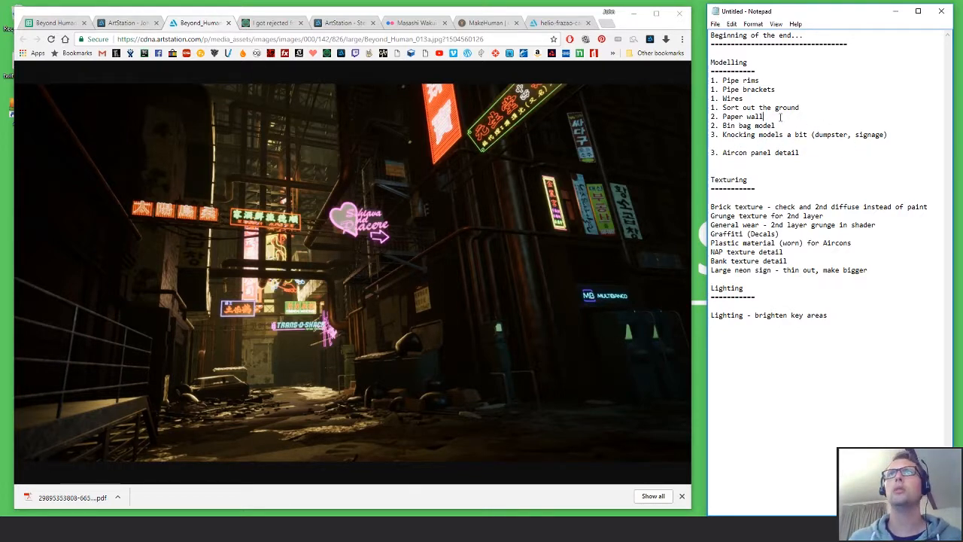
key(Return)
key(ctrl+v)
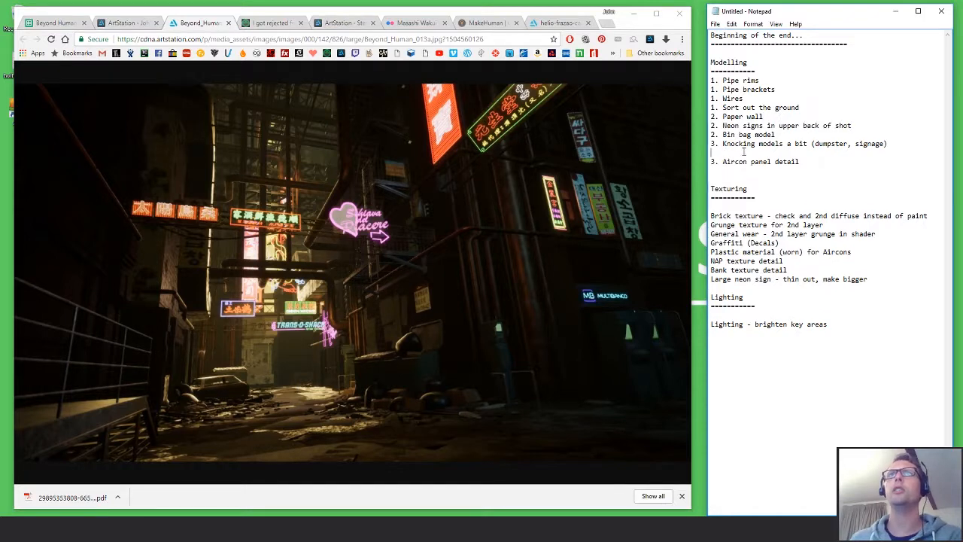
key(BackSpace)
- Separate the Modelling tasks numbered 1, 2 and 3 into groups with blank lines
click(803, 107)
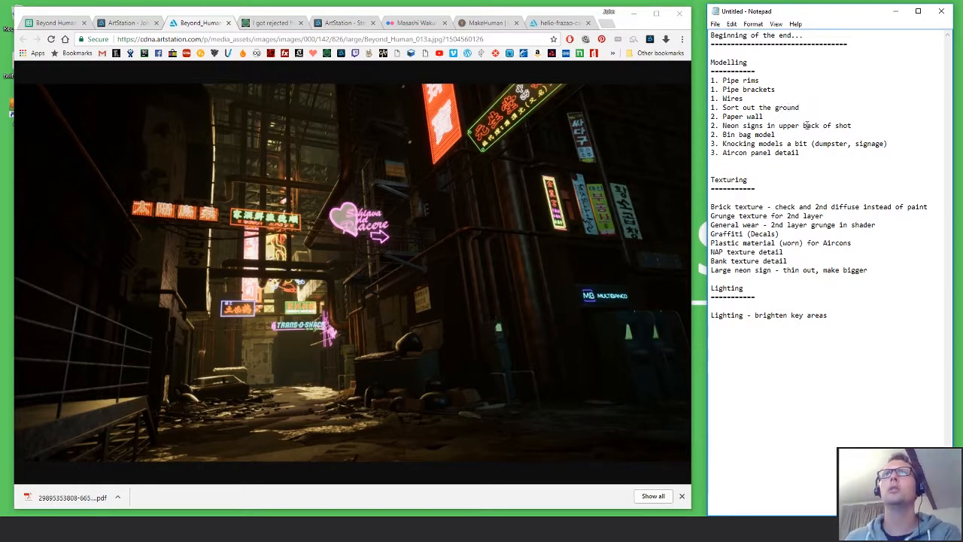
key(Return)
click(779, 143)
key(Return)
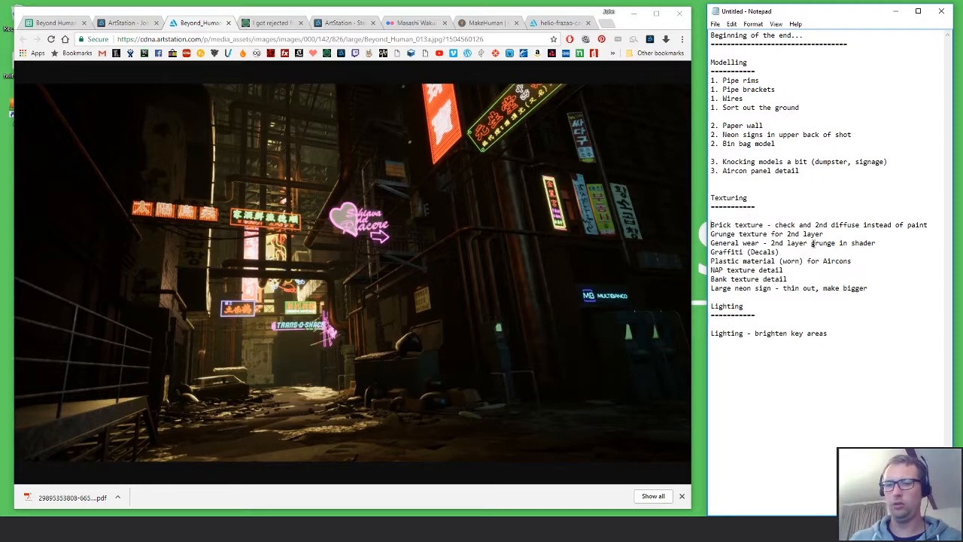
- Number the Brick texture, Grunge texture and General wear tasks under Texturing with "1."
text(1.)
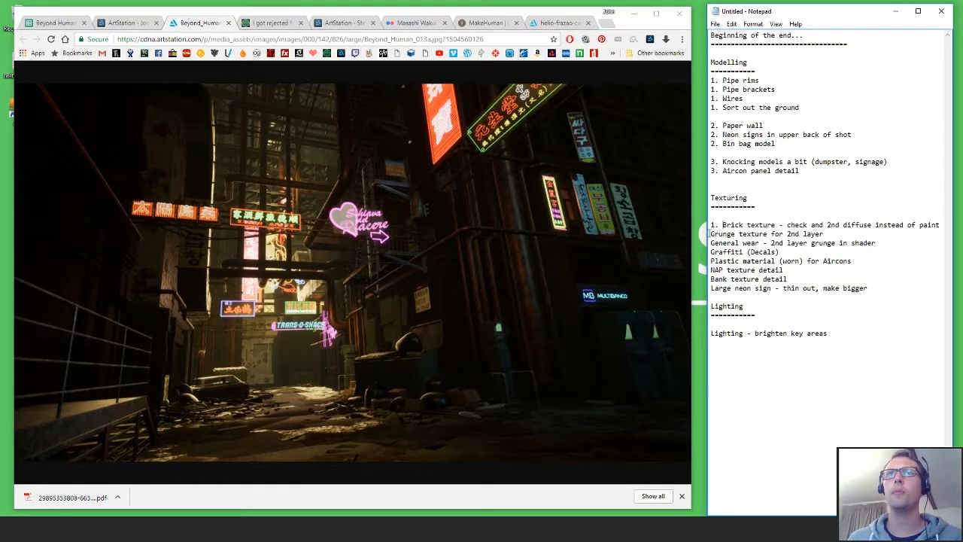
click(711, 234)
text(1.)
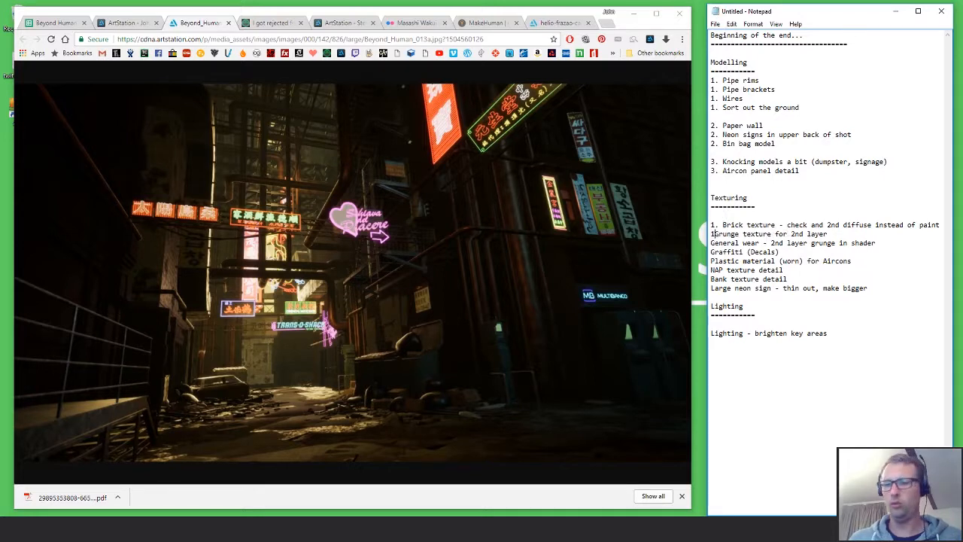
click(711, 242)
text(1)
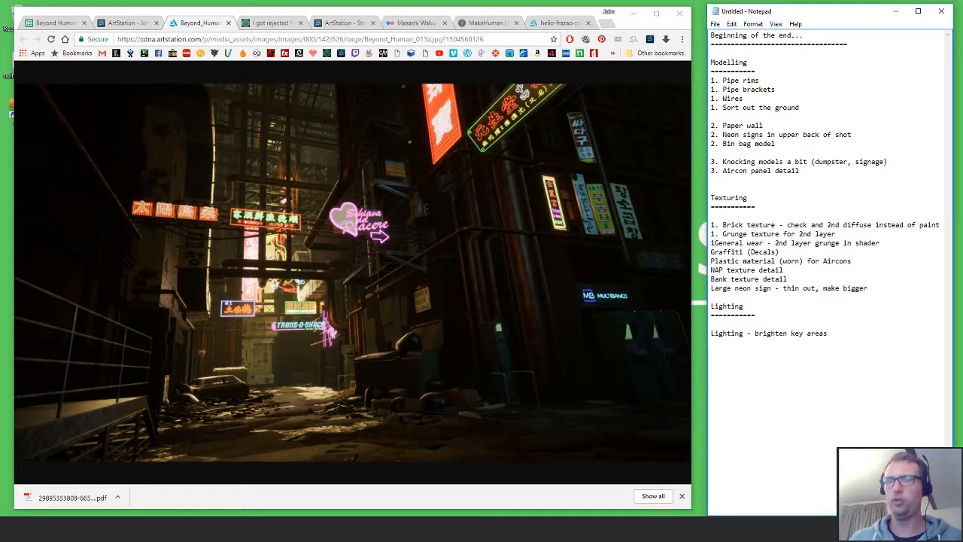
text(.)
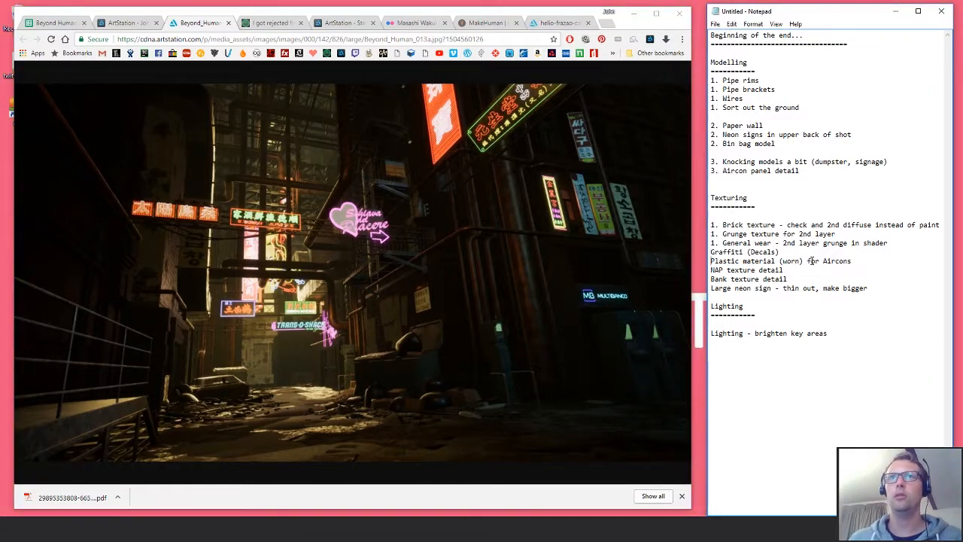
- Number the Plastic material and Large neon sign tasks "3.", and the NAP and Bank texture detail tasks "2."
click(712, 261)
text(3. )
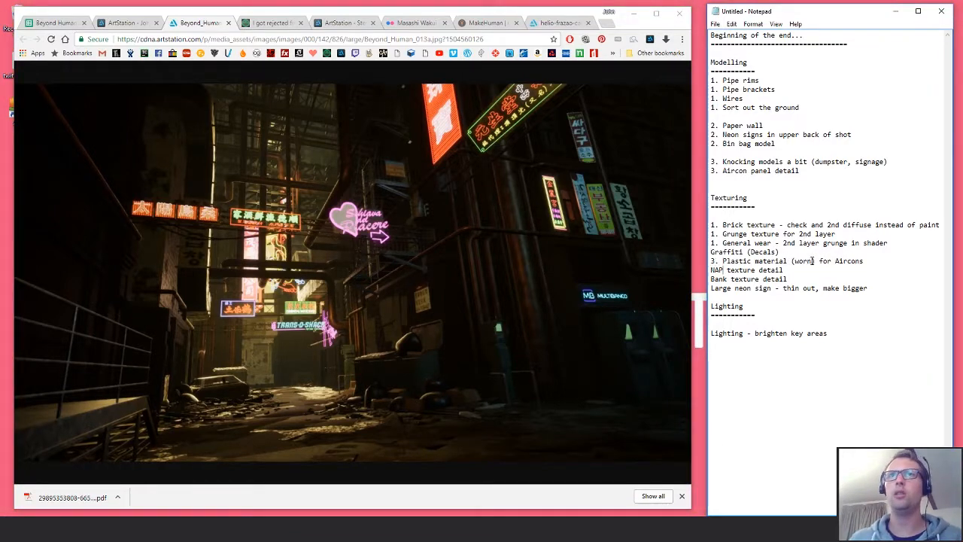
text(2.)
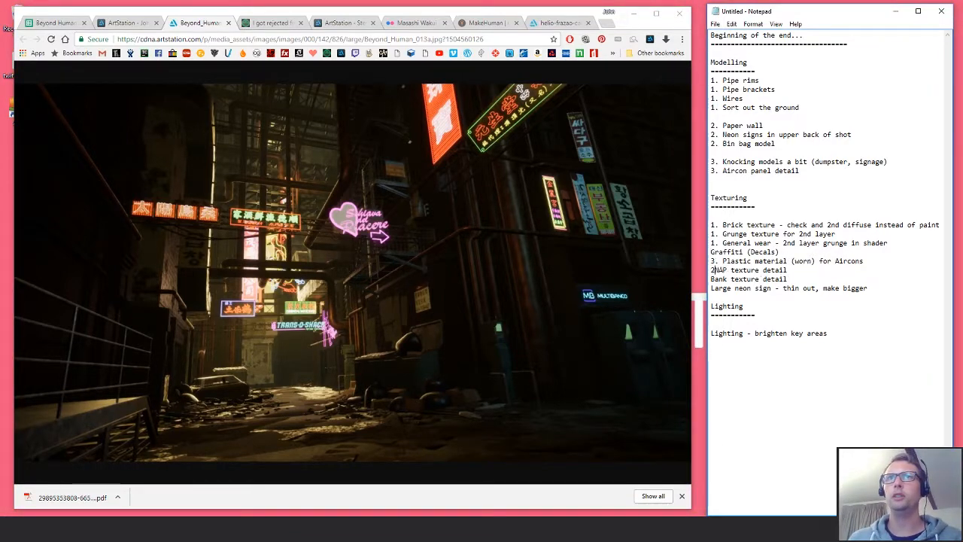
key(Home)
text(2)
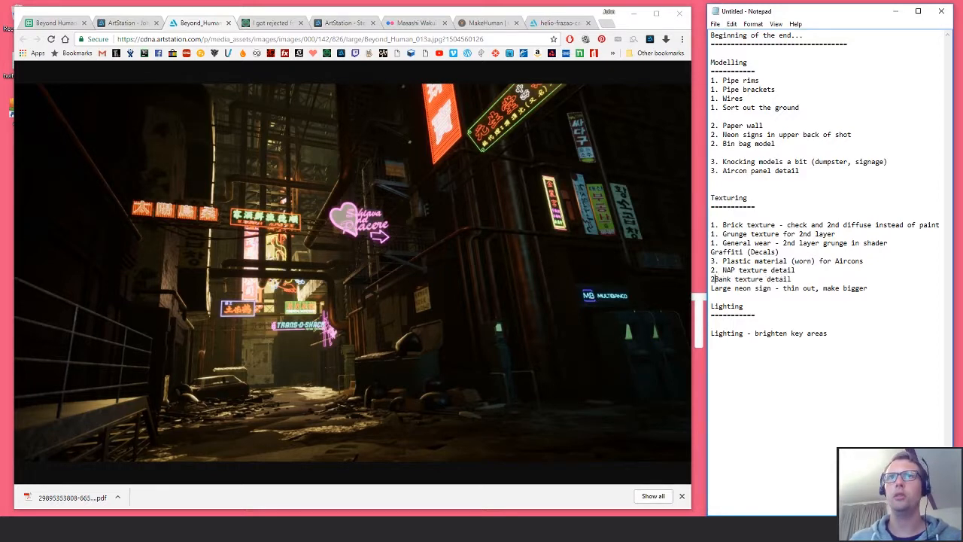
text(.)
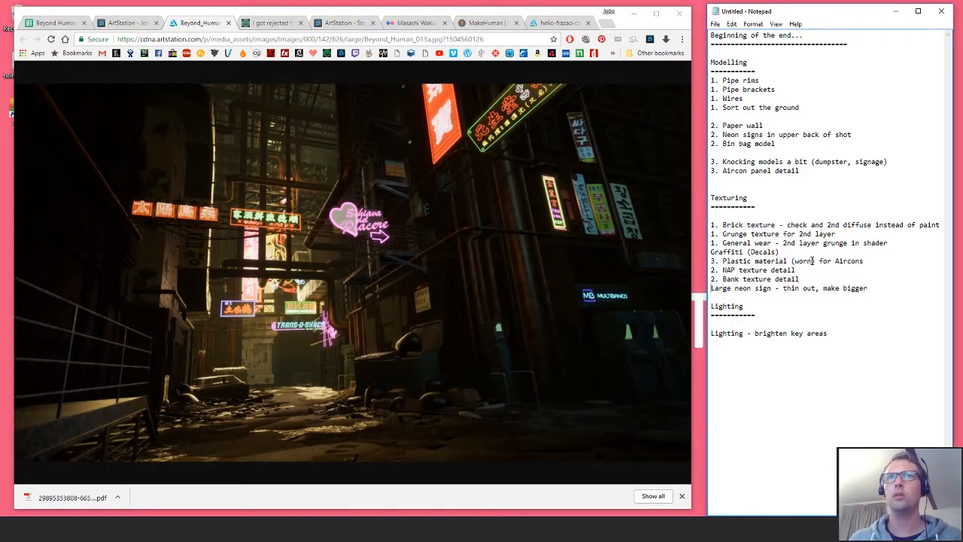
key(Down)
key(Home)
text(3.)
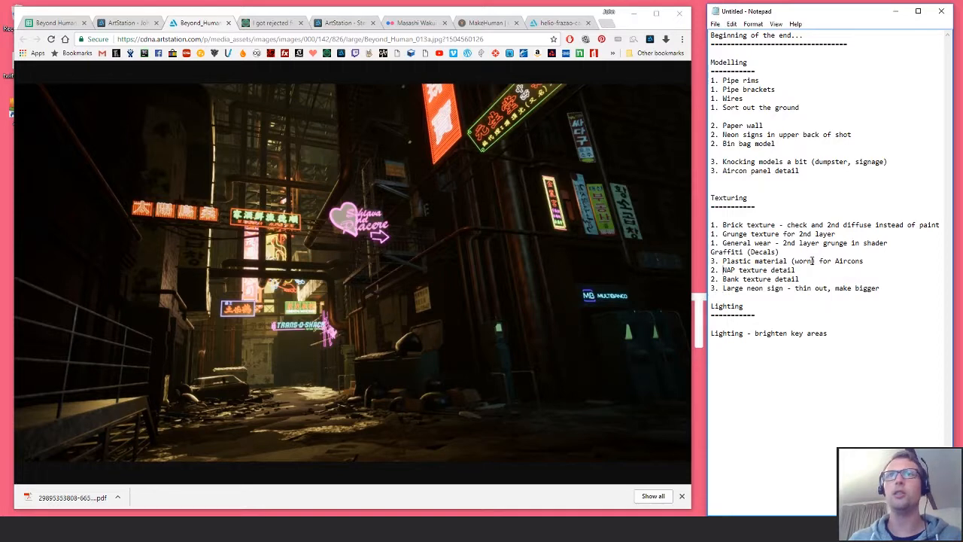
- Number the Graffiti (Decals) task under Texturing with "1."
key(Up)
key(Up)
key(Home)
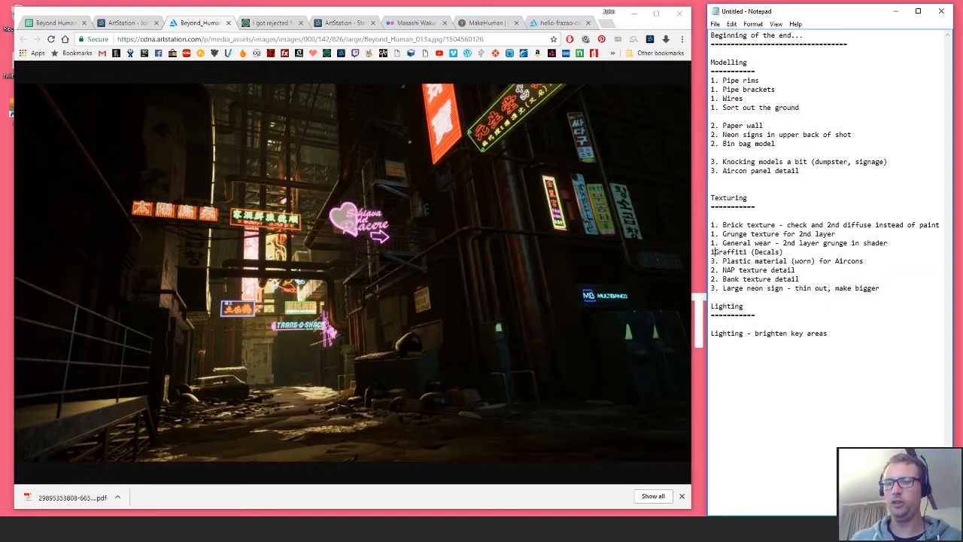
text(1.)
- Move the NAP and Bank texture detail lines above Plastic material, keeping one blank line before and after the pair
drag(813, 283, 703, 269)
key(ctrl+c)
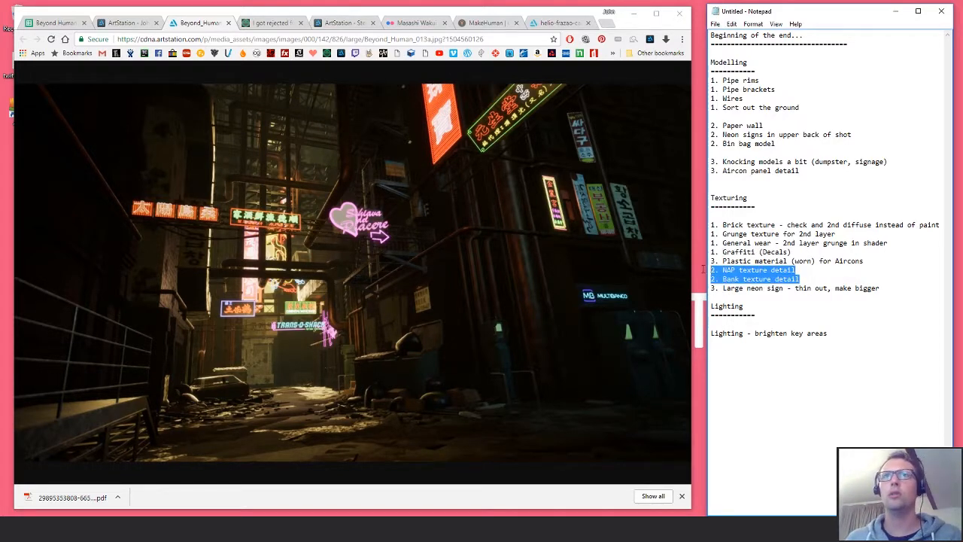
key(Delete)
key(Return)
key(Return)
key(ctrl+v)
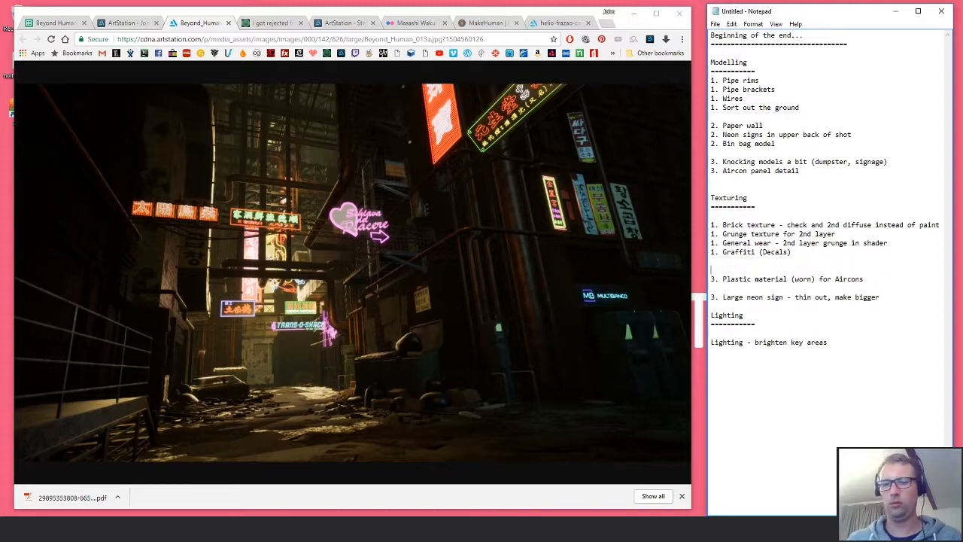
key(Return)
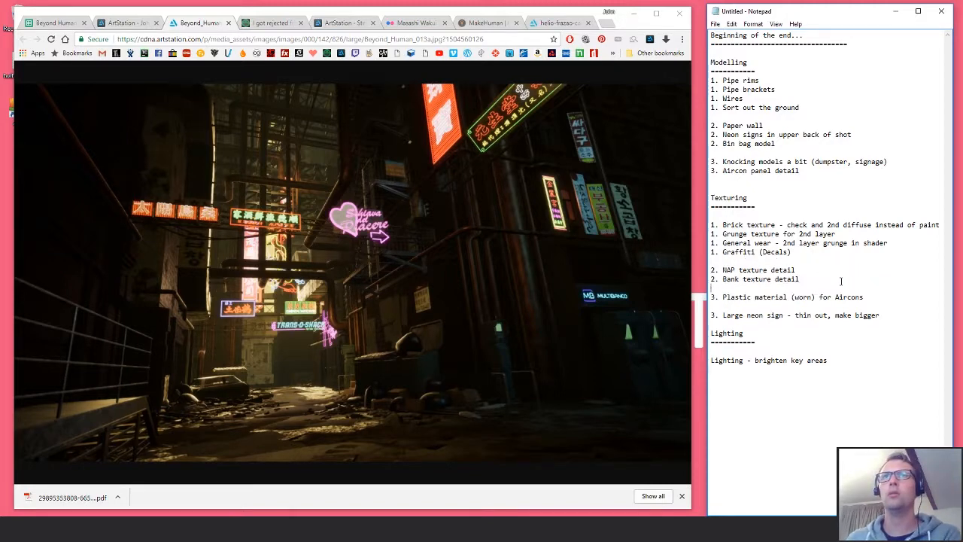
key(BackSpace)
- Remove the blank line between the Plastic material and Large neon sign tasks, and number the brighten key areas task under Lighting with "1."
click(712, 352)
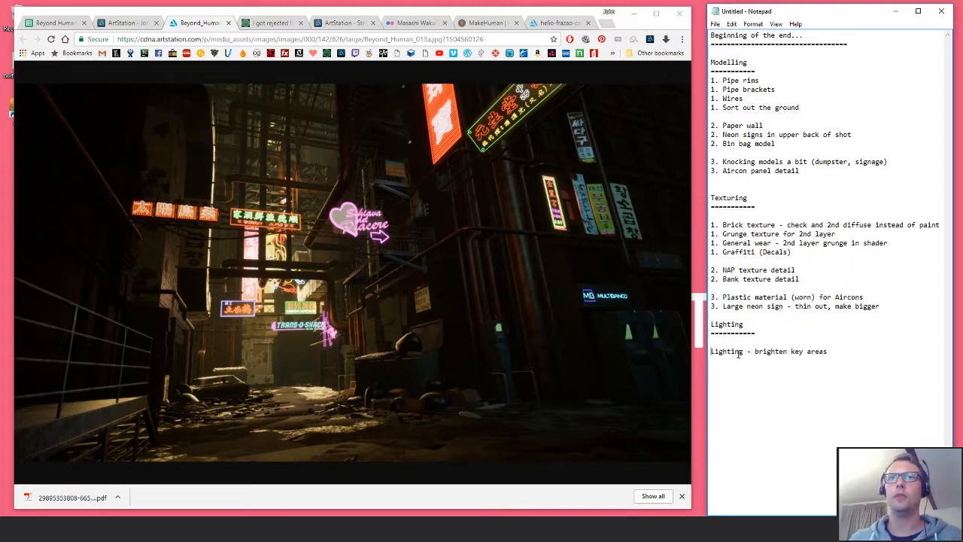
text(1.)
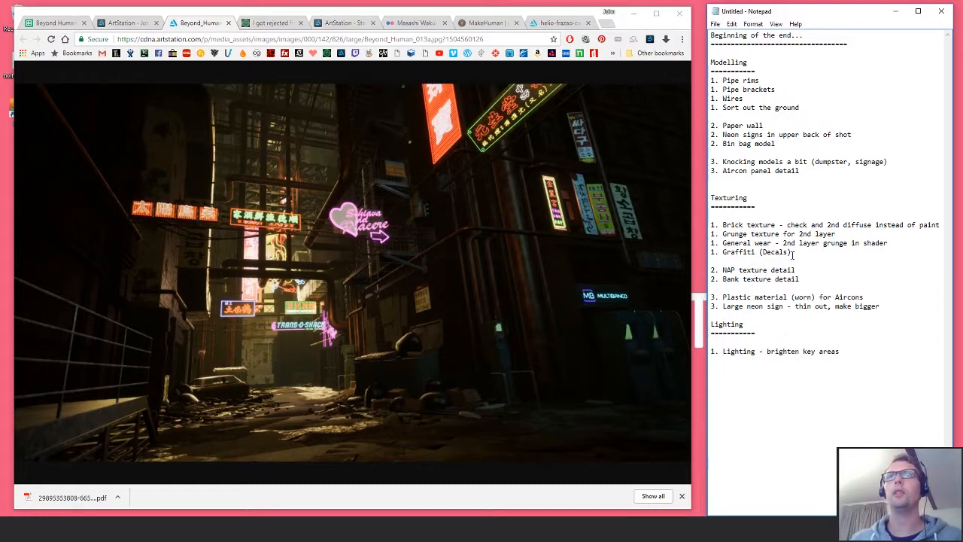
click(792, 255)
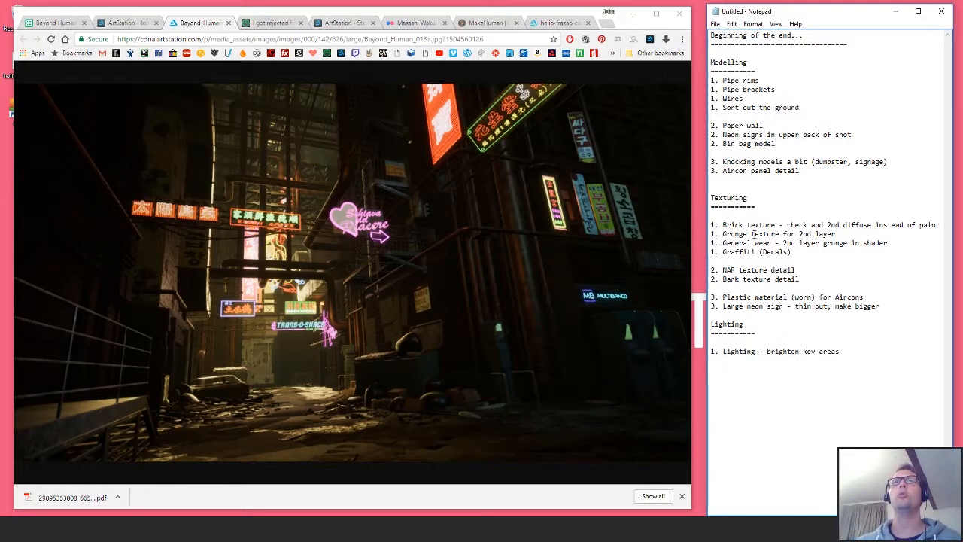
- Save the task list as a text document named Asset_List_02 in the Beyond_Human project's Images folder, basing the name on Asset_List_01
click(716, 24)
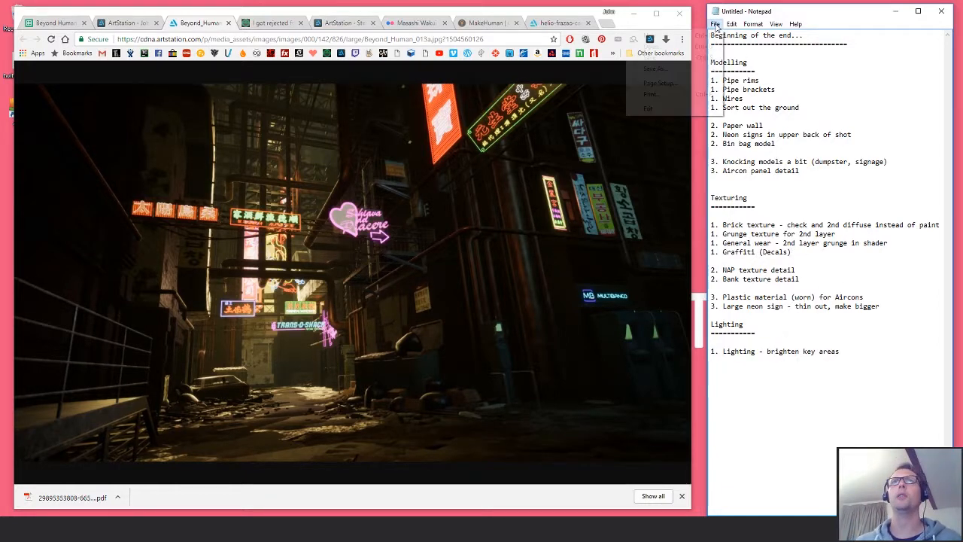
click(674, 68)
drag(919, 43, 685, 61)
click(462, 184)
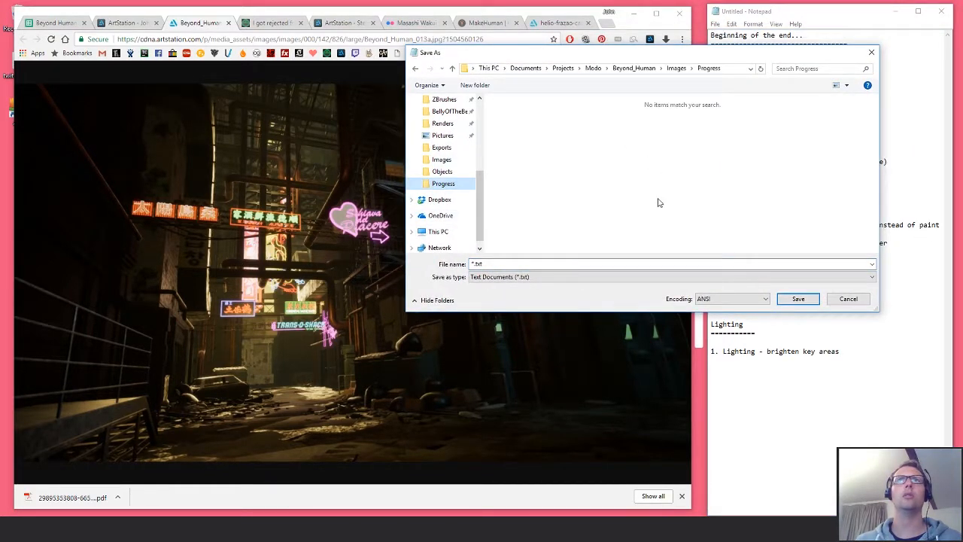
click(676, 69)
click(684, 124)
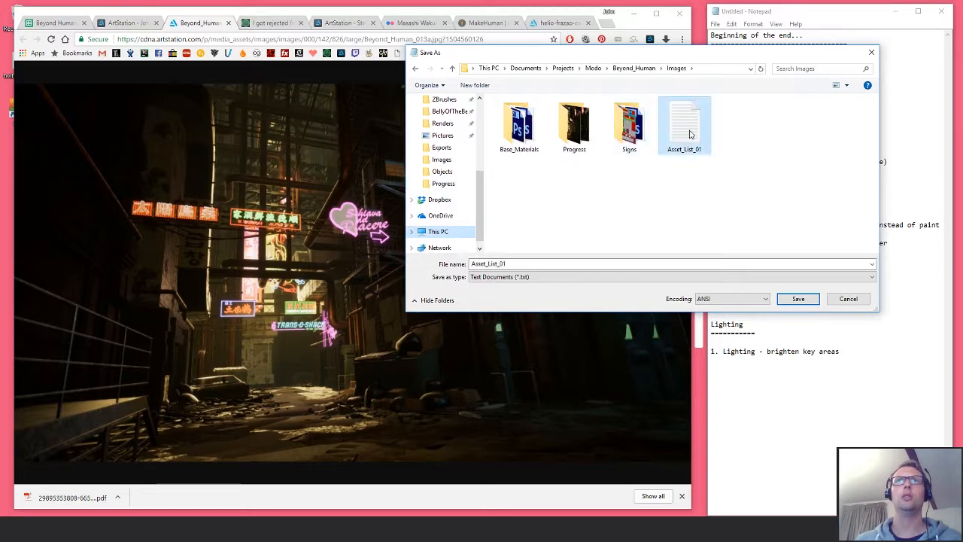
double_click(525, 263)
drag(502, 264, 614, 272)
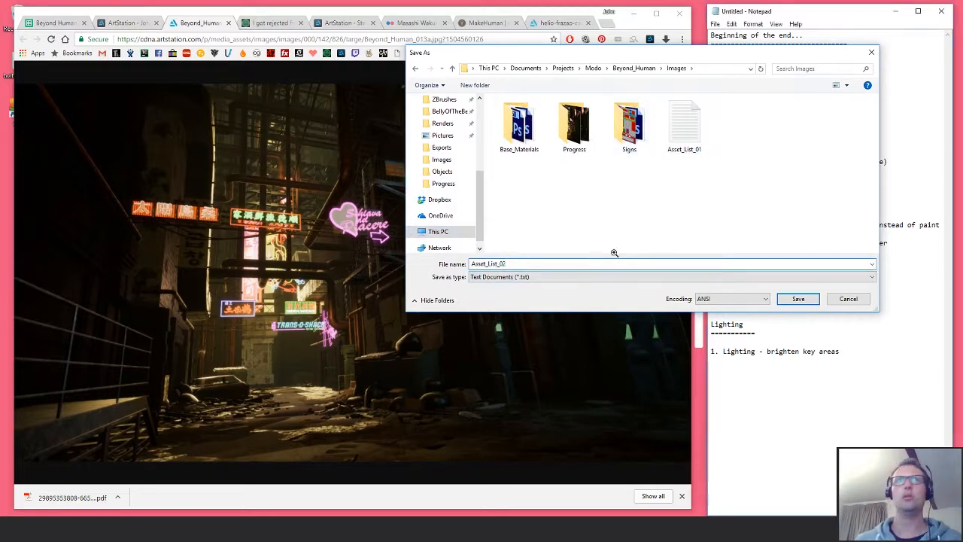
- Save the prioritised notes as Asset_List_02 in the Images folder
text(2)
key(Return)
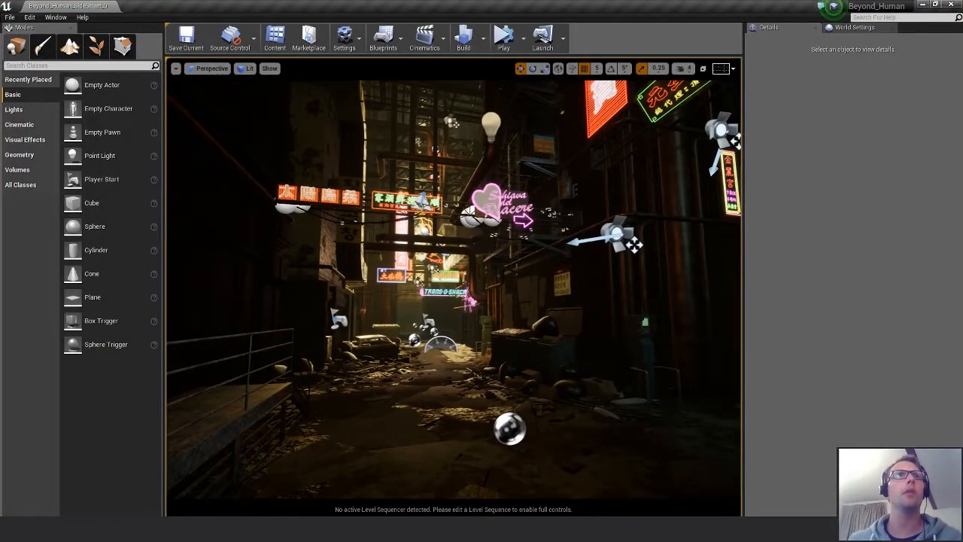
- Focus on the cable hanging beside the neon signs to examine it up close, and clear the selection
click(357, 210)
click(359, 216)
key(f)
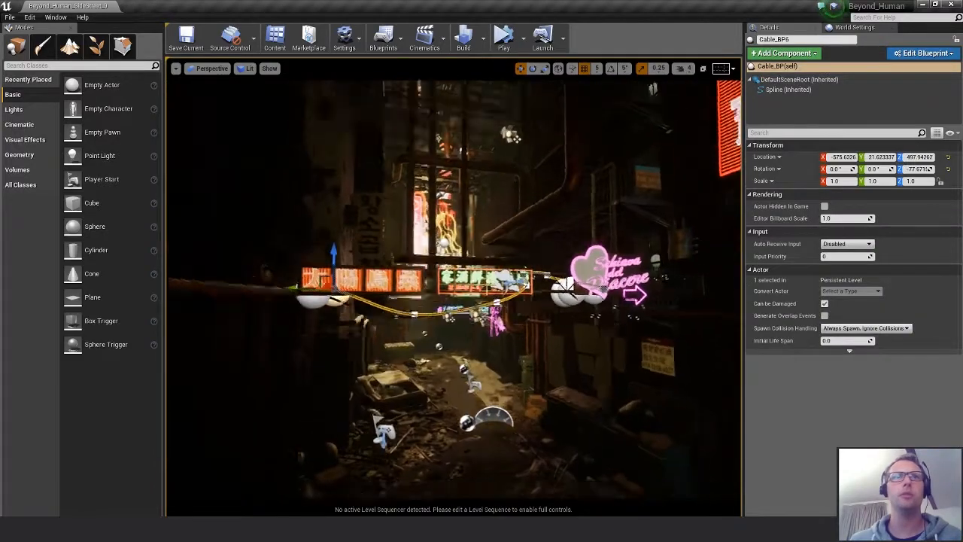
scroll(453, 290, up, 6)
middle_drag(453, 289, 443, 347)
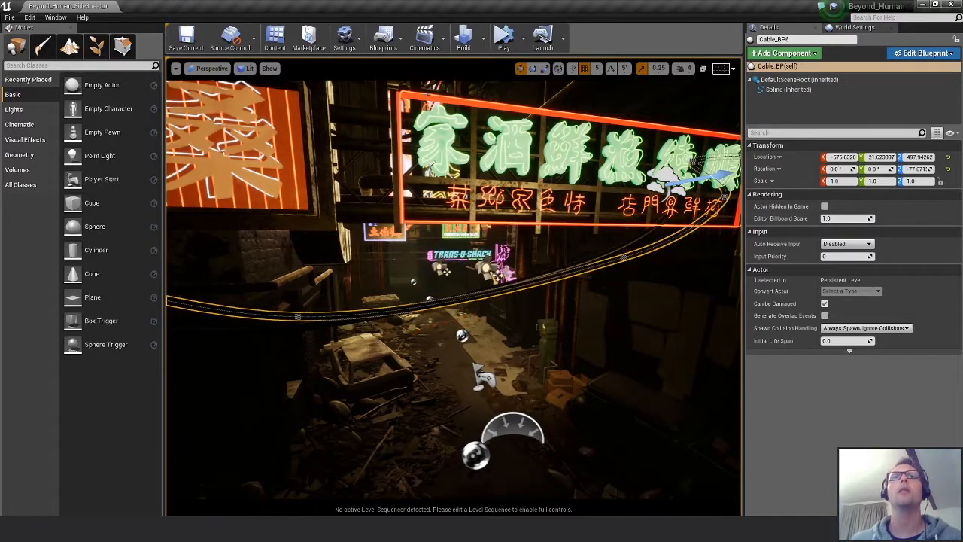
right_drag(535, 257, 508, 141)
key(Escape)
- Fly through the alley scene to examine its pipes, signs and ground from the main camera side
key(w)
key(w)
key(s)
key(w)
key(d)
key(s)
key(a)
key(w)
key(w)
key(s)
key(s)
key(w)
key(a)
key(d)
key(d)
key(d)
key(a)
key(a)
key(d)
key(s)
key(w)
key(d)
key(w)
key(s)
key(s)
key(a)
key(d)
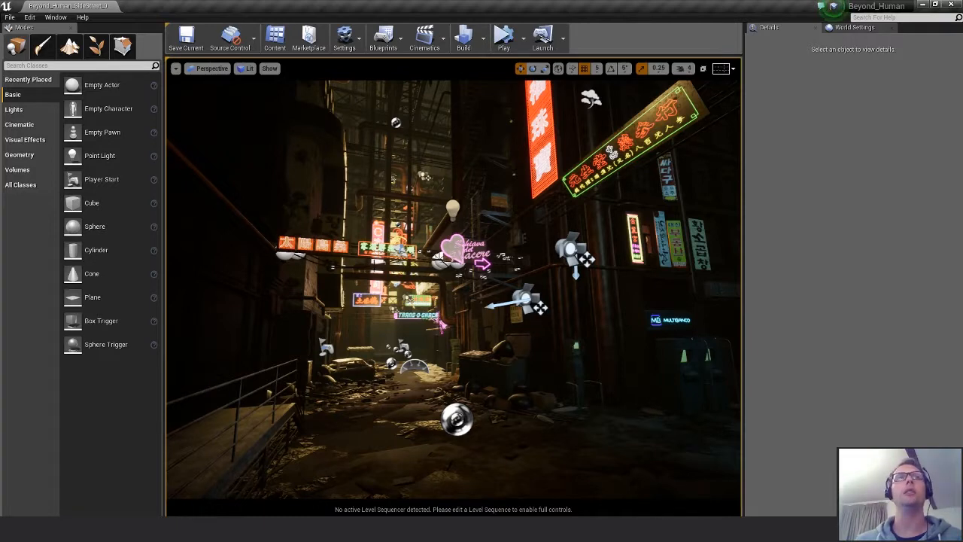
- Return to the asset list notes and highlight the pipe rims and pipe brackets entries
click(922, 6)
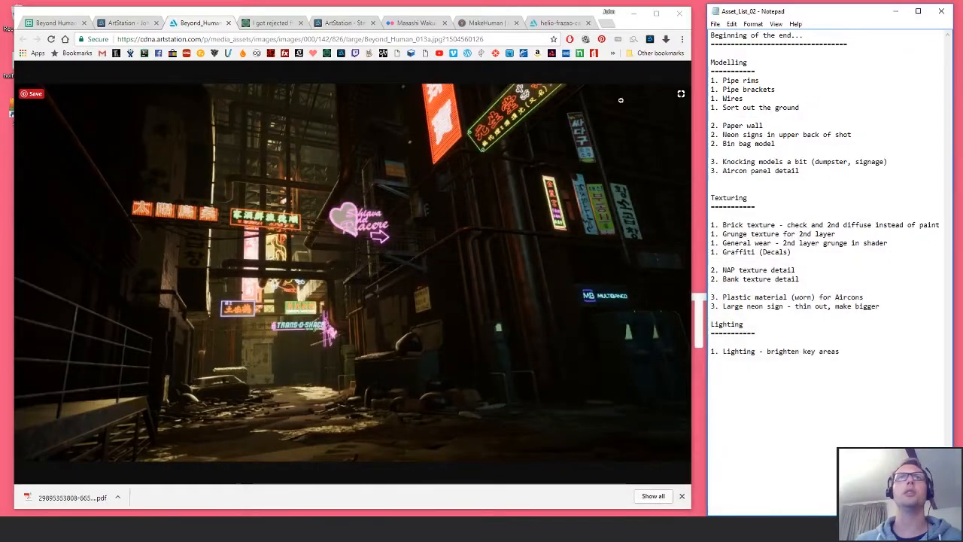
drag(784, 89, 726, 81)
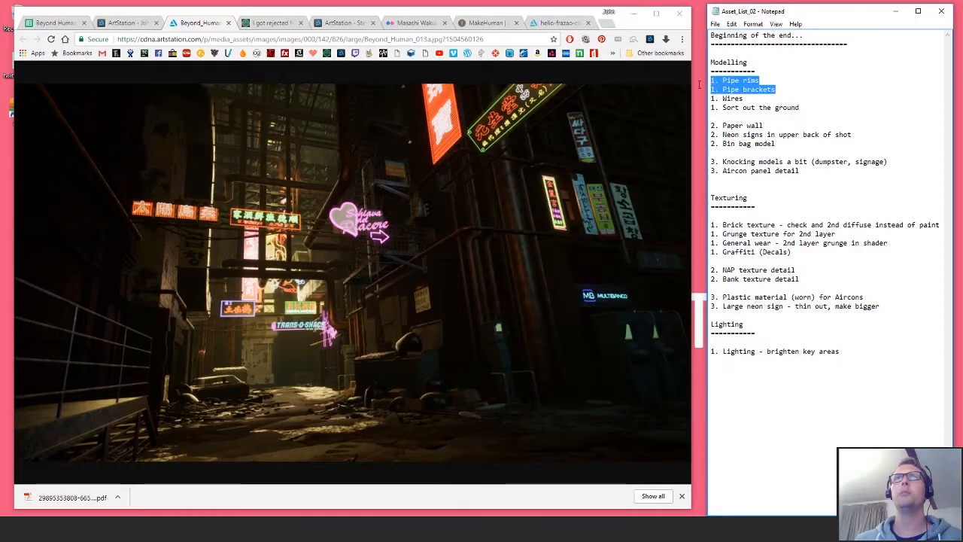
click(520, 89)
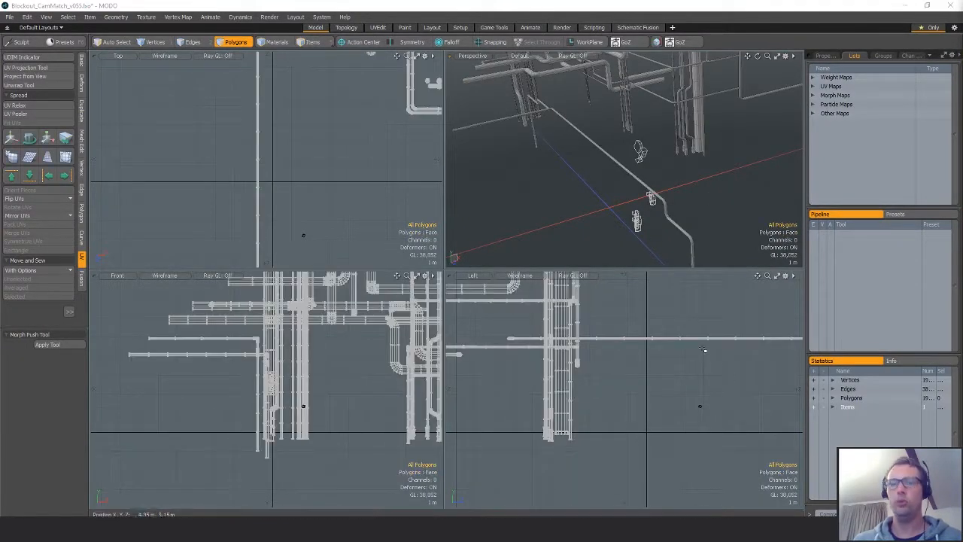
- Select the pipe mesh and enter polygon mode at the thin pipe's lower bend
key(n)
ctrl+alt+drag(611, 229, 656, 148)
key(5)
click(648, 172)
key(3)
key(shift+a)
alt+drag(649, 220, 671, 194)
key(l)
key(l)
key(k)
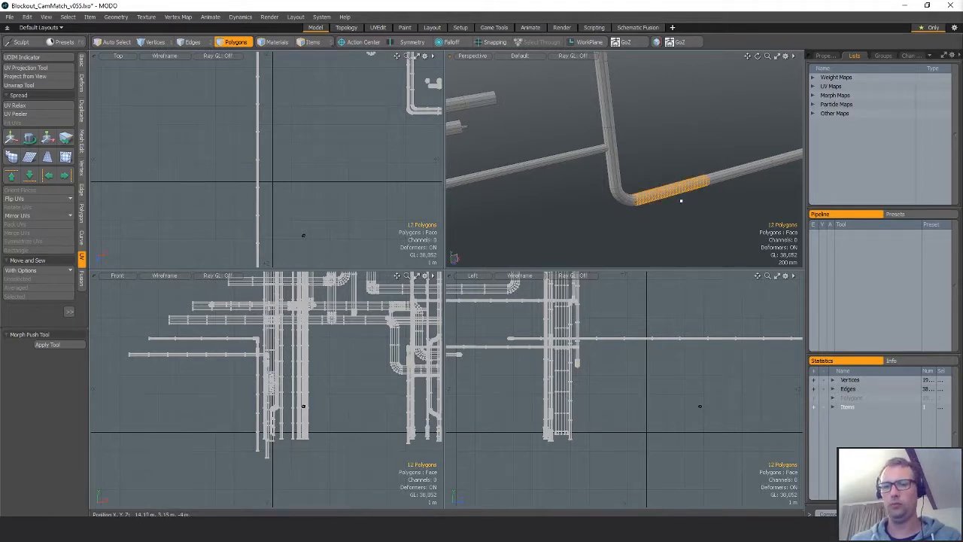
key(Delete)
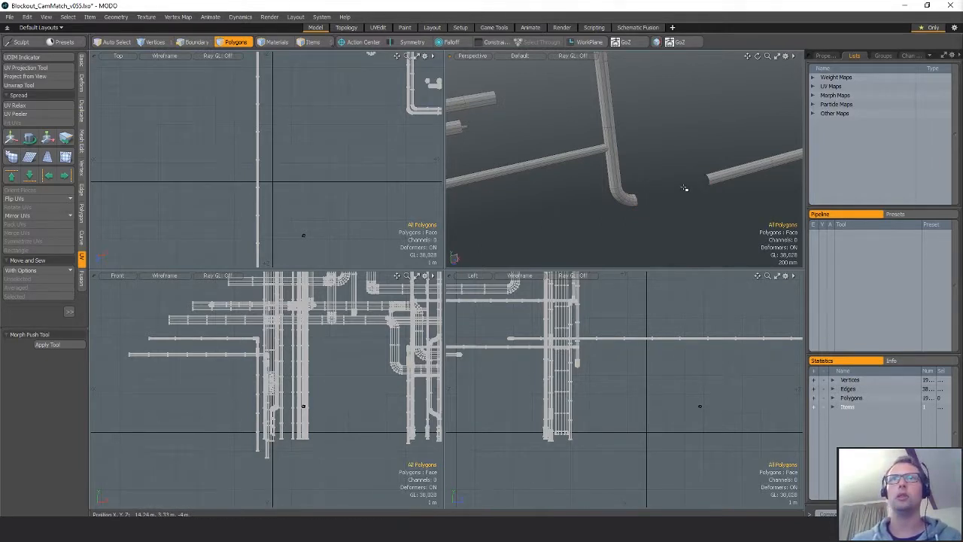
key(ctrl+z)
key(ctrl+z)
- Copy the full polygon loop of the straight pipe section beside the bend and paste it into a new mesh item
alt+drag(688, 185, 682, 241)
scroll(666, 210, up, 4)
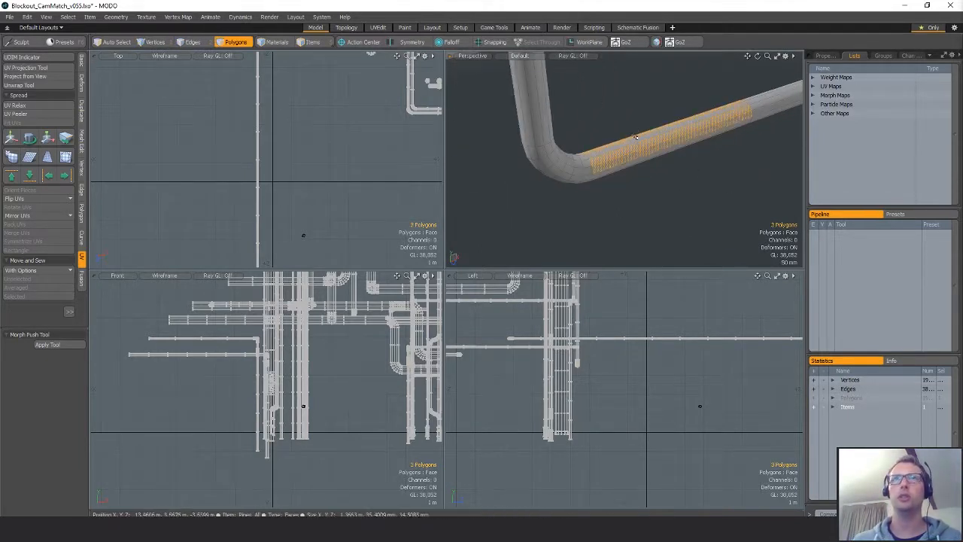
mouse_move(636, 138)
mouse_down()
mouse_move(636, 153)
mouse_move(600, 192)
mouse_up()
key(l)
key(ctrl+c)
key(n)
key(ctrl+v)
key(shift+a)
scroll(280, 180, down, 4)
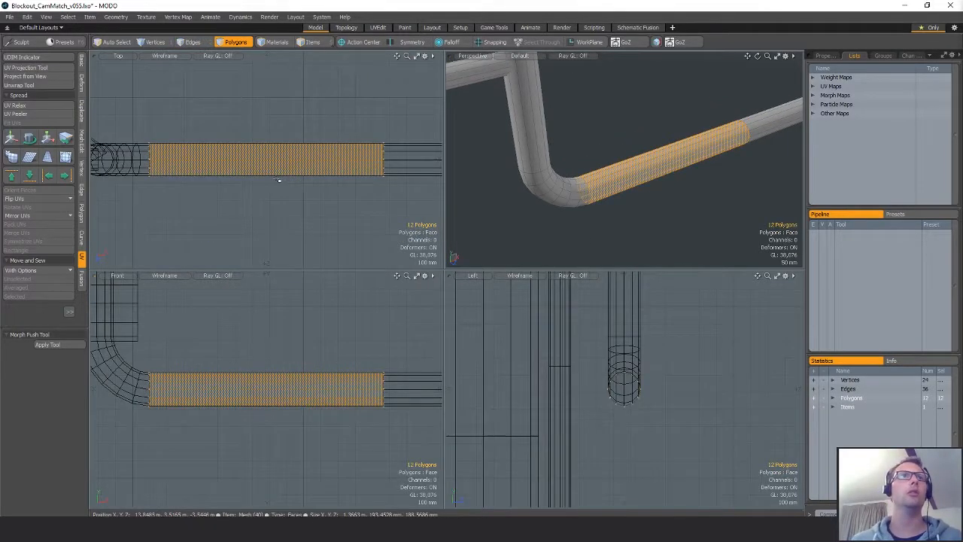
- Scale the copied section along its length into a narrow band and enlarge its diameter beyond the pipe
key(r)
drag(324, 160, 268, 159)
key(space)
key(r)
drag(265, 392, 294, 384)
key(space)
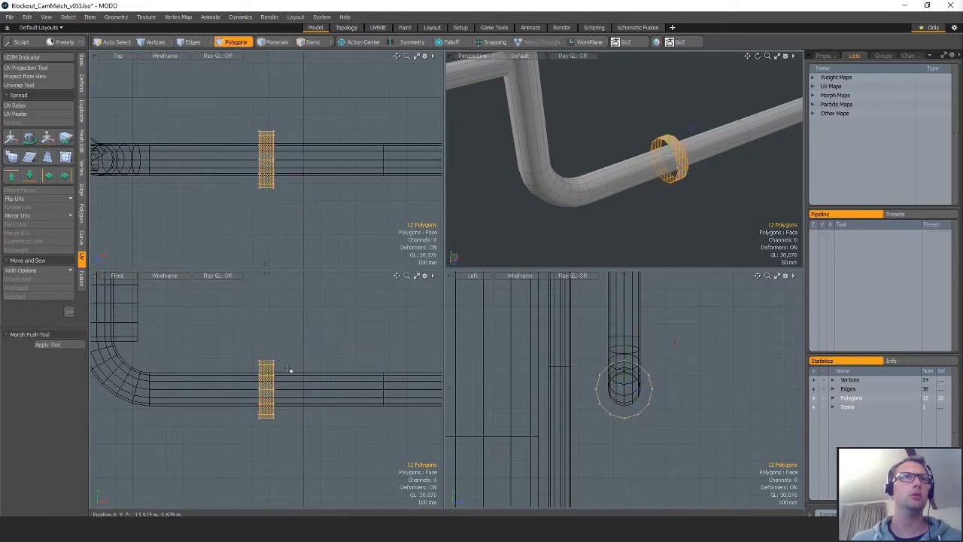
- Extend both open edge loops of the band and scale the new edges to 37% in Y and Z
key(2)
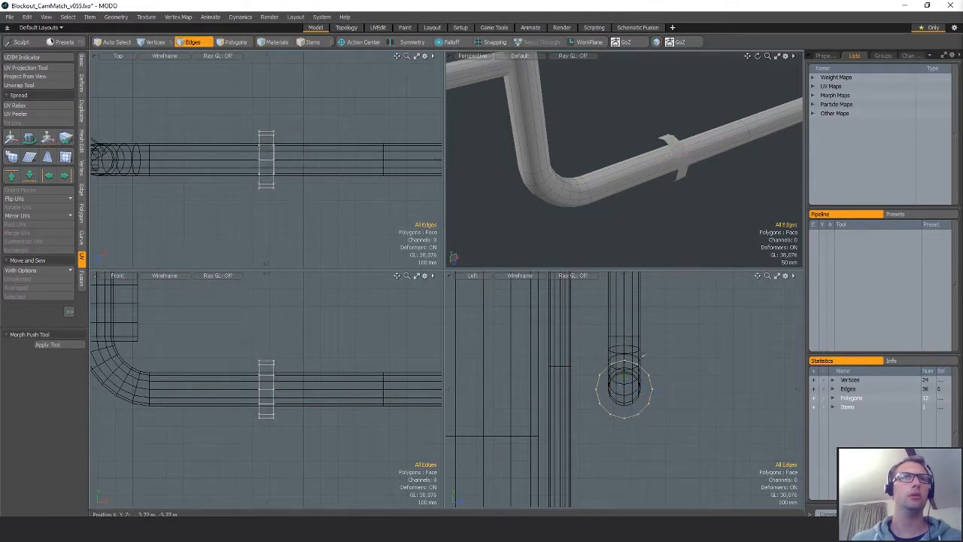
double_click(669, 144)
shift+double_click(685, 176)
key(alt+space)
click(721, 191)
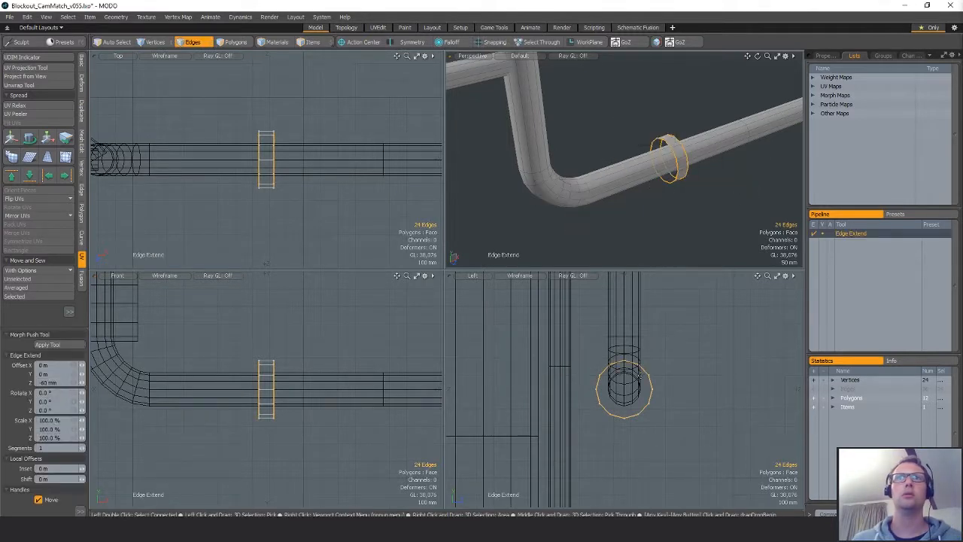
key(r)
drag(670, 338, 672, 341)
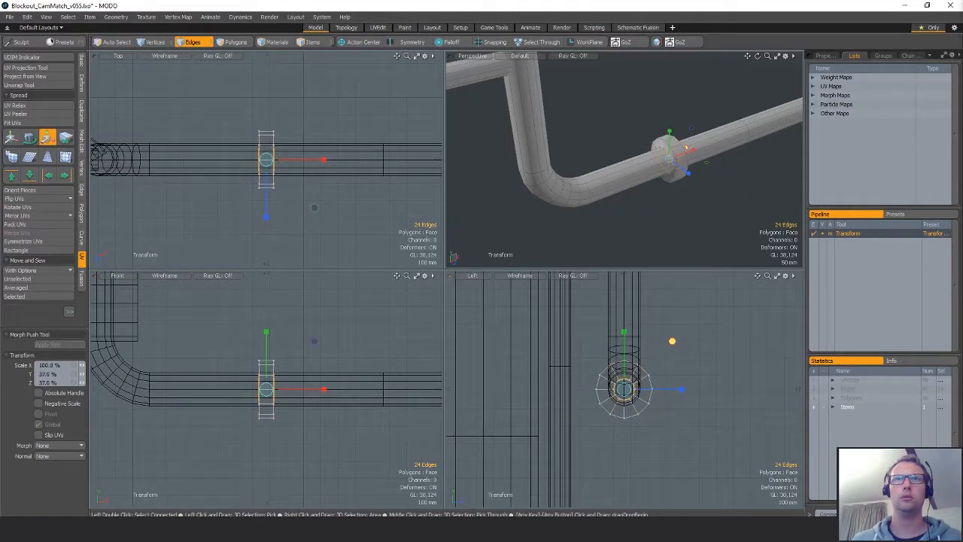
key(space)
- Scale down the outer polygons of the band so the rim sits closer around the pipe
key(shift+a)
scroll(726, 169, down, 3)
alt+drag(753, 167, 652, 143)
key(3)
key(r)
alt+drag(698, 221, 715, 217)
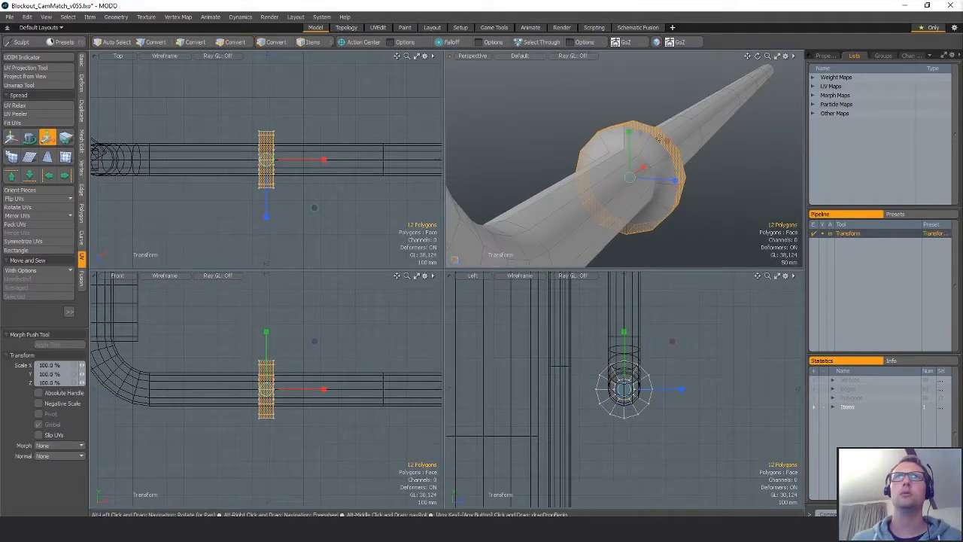
drag(667, 141, 647, 152)
scroll(640, 155, up, 3)
key(space)
- Bevel the rim's two outer edge loops with a 5.2 mm inset and round level 0
key(2)
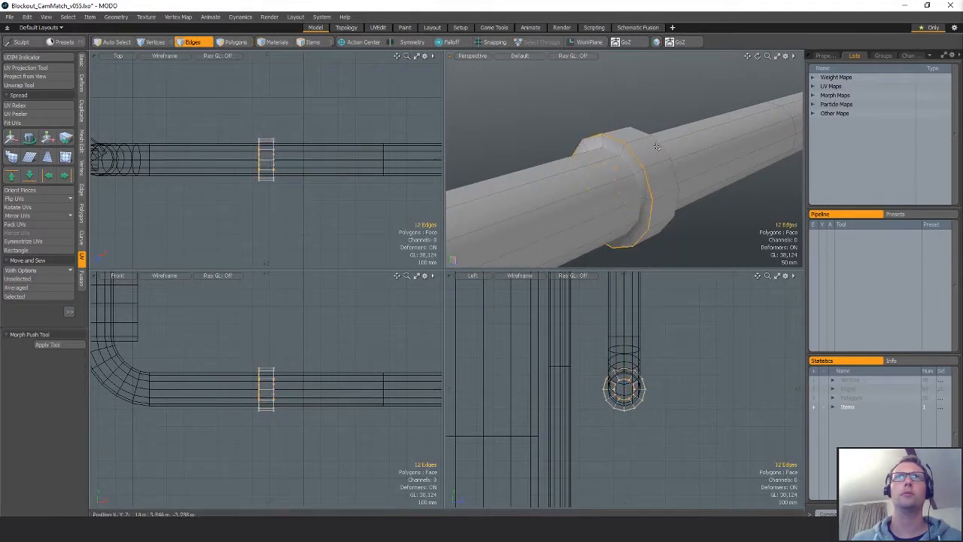
key(b)
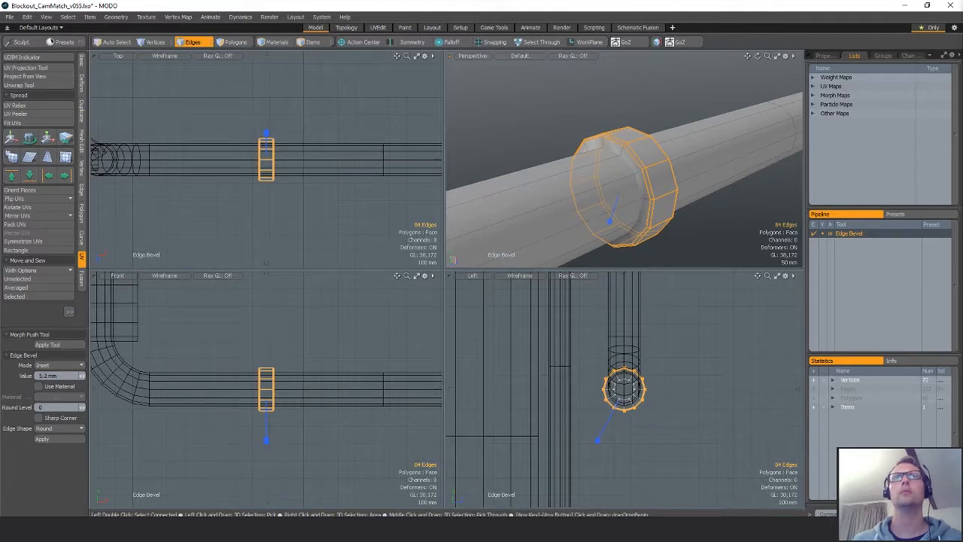
key(space)
key(Escape)
- Select all of the rim's polygons and open the Texture UV map in the UV editor
alt+drag(625, 189, 687, 188)
key(space)
key(space)
key(space)
key(space)
double_click(673, 165)
click(815, 85)
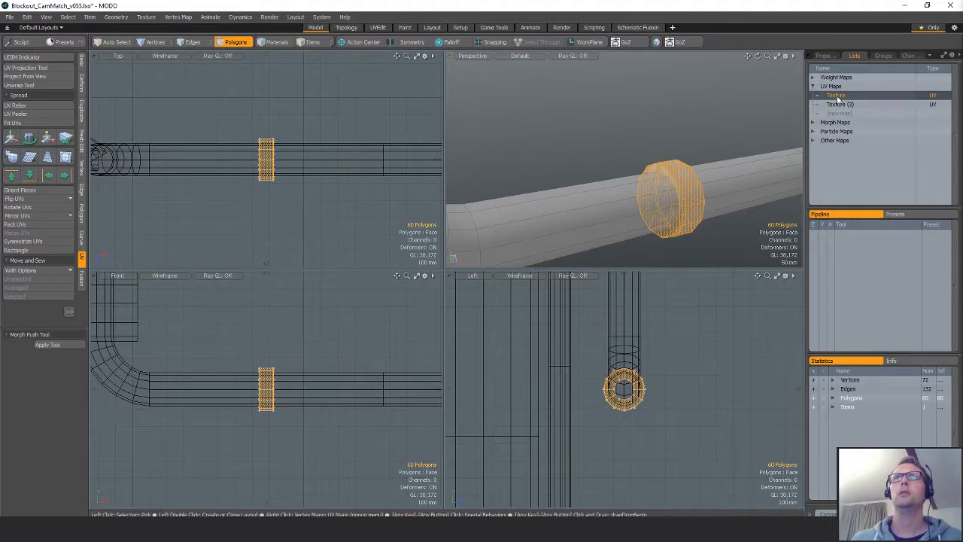
double_click(838, 99)
scroll(223, 323, down, 5)
alt+drag(359, 310, 257, 291)
- Unwrap the rim with UV Peeler using a line of edges across the band as the seam
key(space)
key(space)
alt+drag(662, 181, 625, 188)
double_click(577, 191)
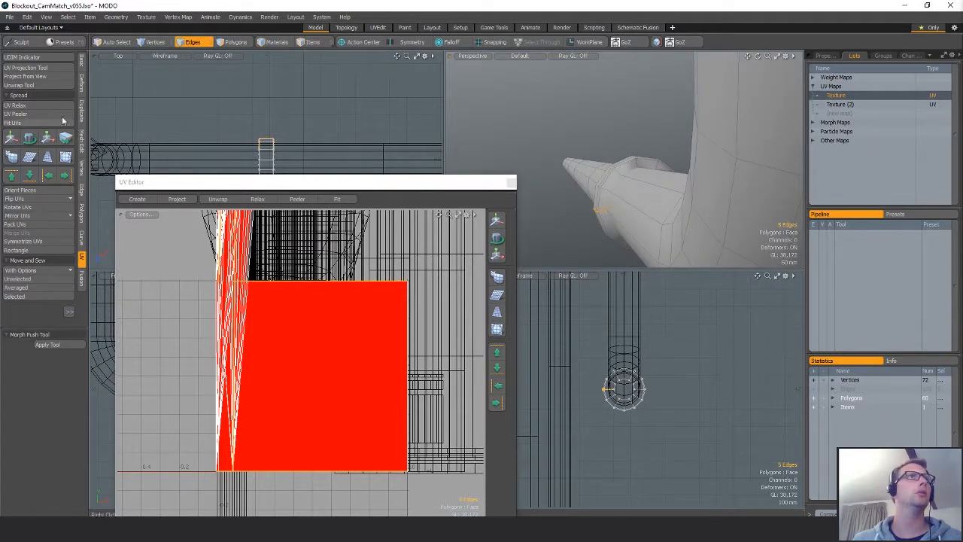
click(62, 116)
click(452, 241)
key(space)
double_click(605, 188)
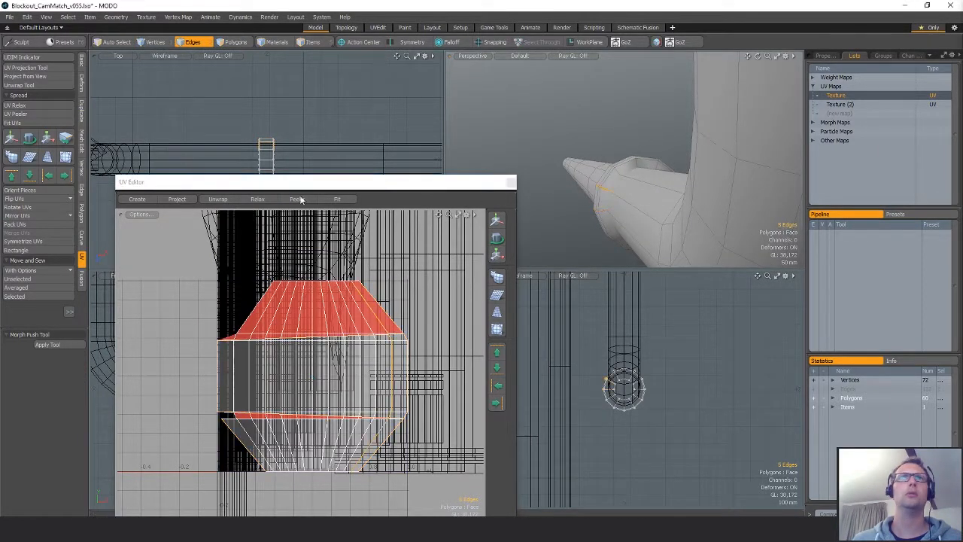
- Straighten the rim's UVs into a rectangular grid with the Rectangle command
key(space)
key(space)
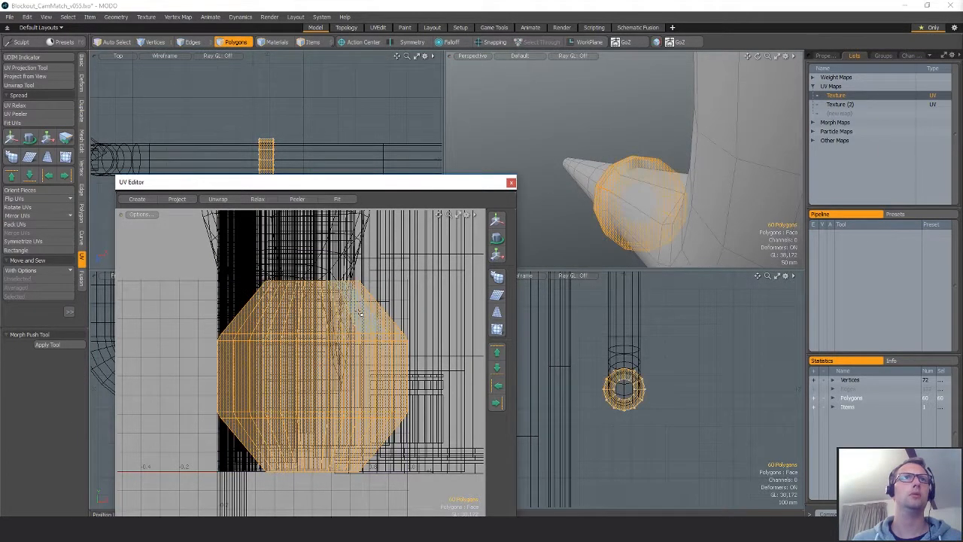
click(26, 259)
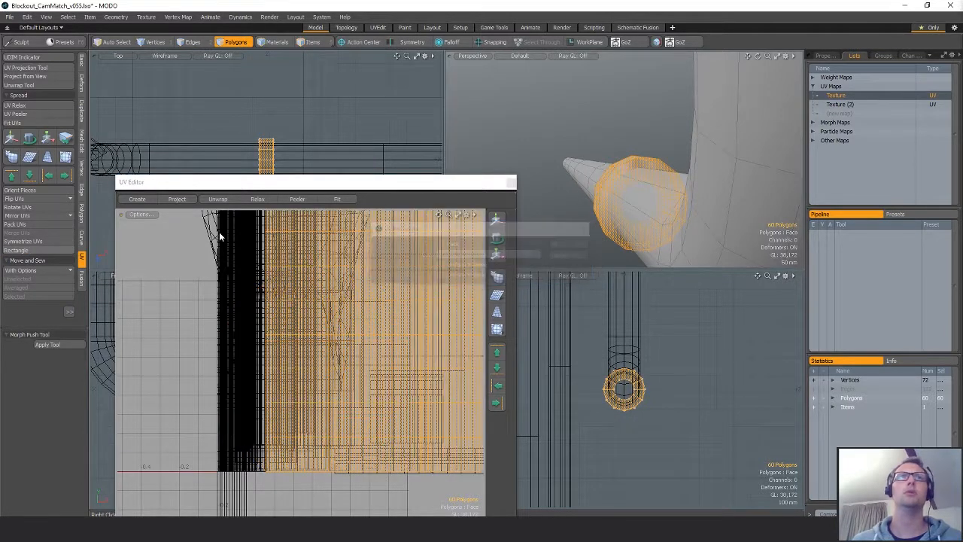
alt+shift+drag(294, 356, 283, 370)
- Select the rim's two side UV strips, enable Tear Off and shift both strips slightly toward lower U
key(1)
alt+drag(602, 171, 695, 168)
key(3)
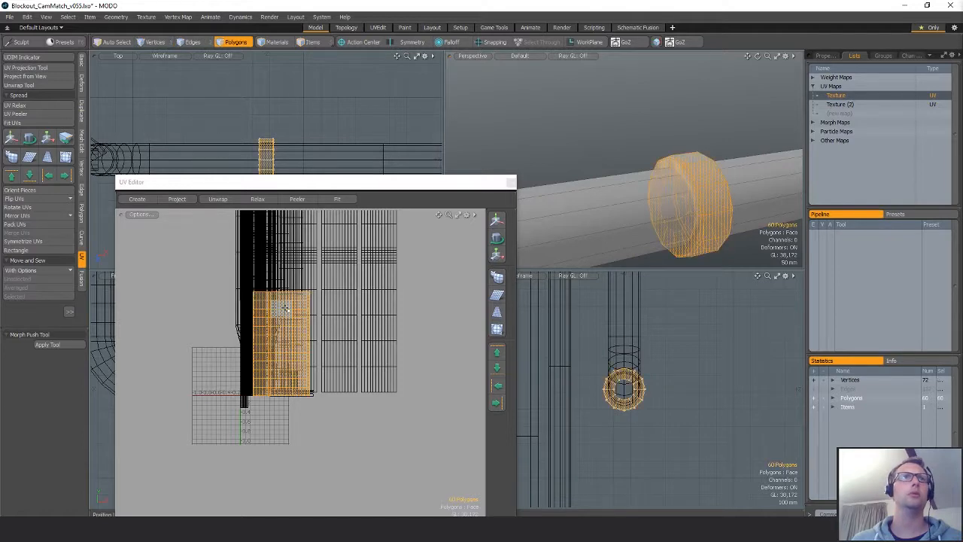
drag(258, 300, 259, 397)
shift+drag(304, 307, 308, 398)
scroll(292, 363, up, 2)
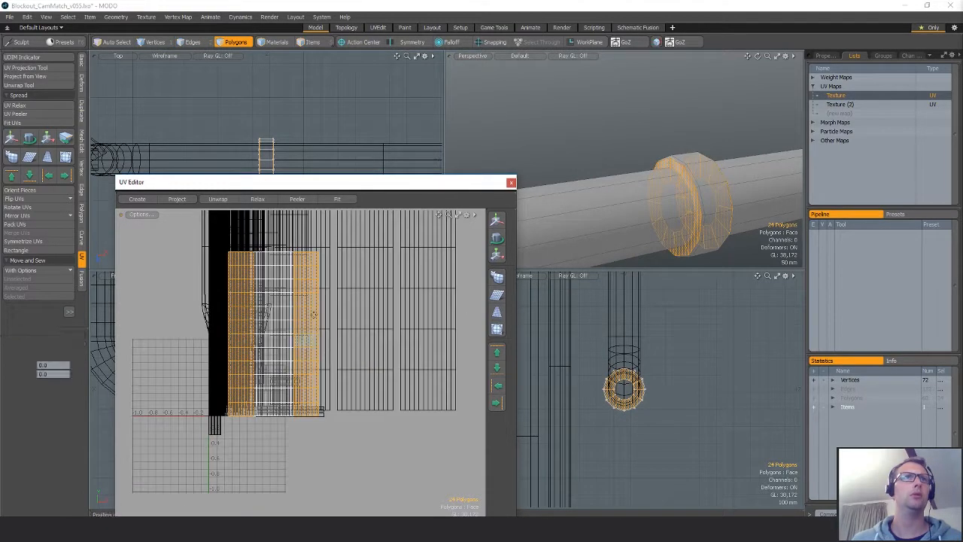
key(y)
drag(325, 332, 320, 333)
key(ctrl+z)
click(39, 384)
key(space)
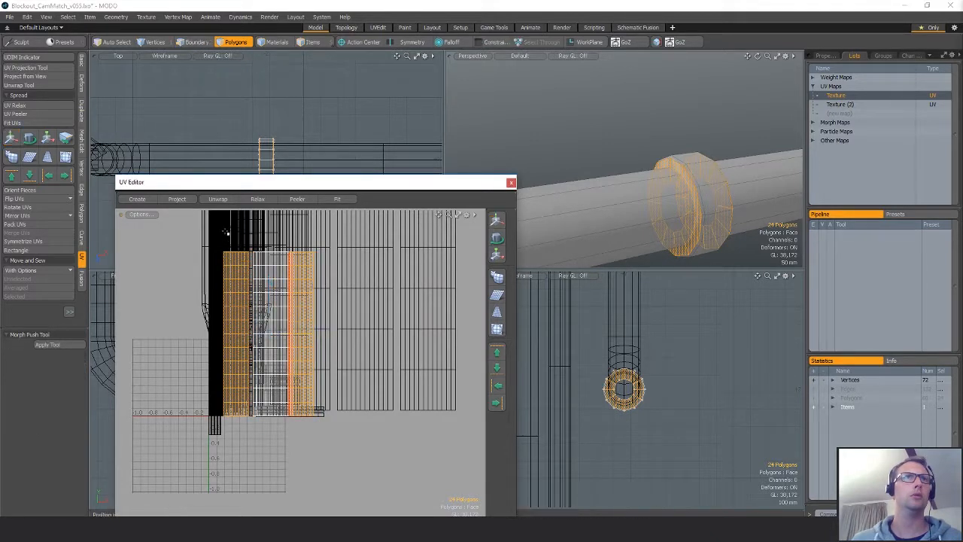
- Move only the higher-U side strip by 0.11 in U, clear of the central strip, and deselect it
ctrl+drag(230, 256, 234, 433)
key(w)
drag(329, 336, 337, 337)
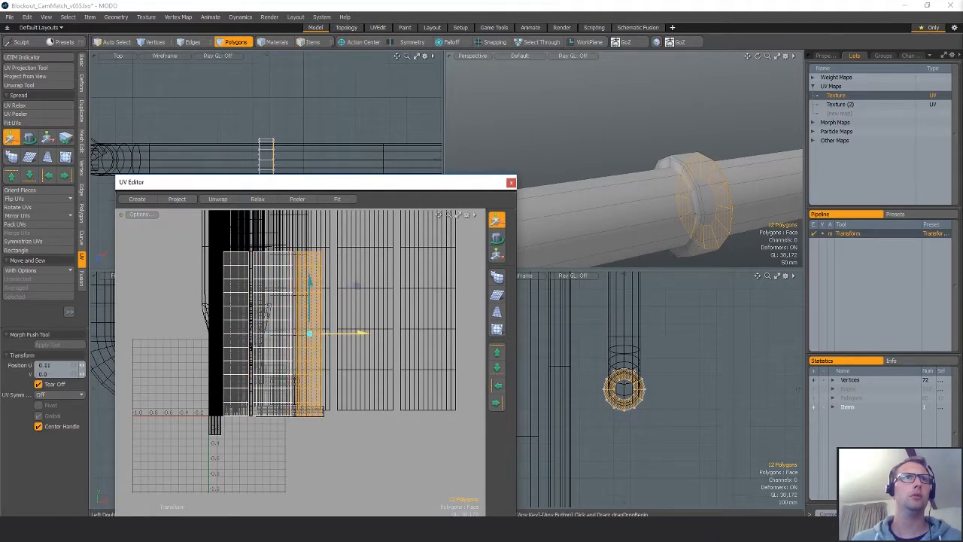
click(345, 323)
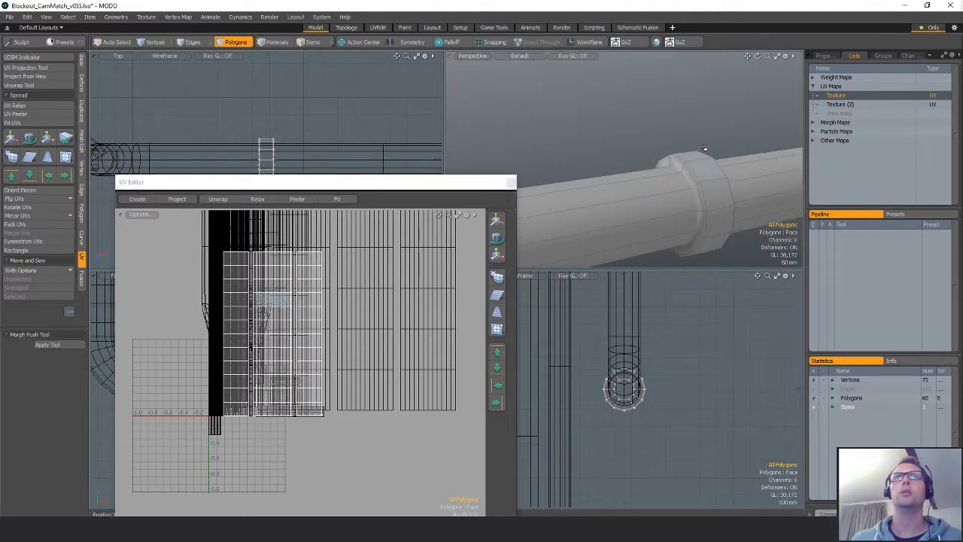
- Harden the shading of the rim's edges and close the UV editor
click(658, 42)
click(678, 80)
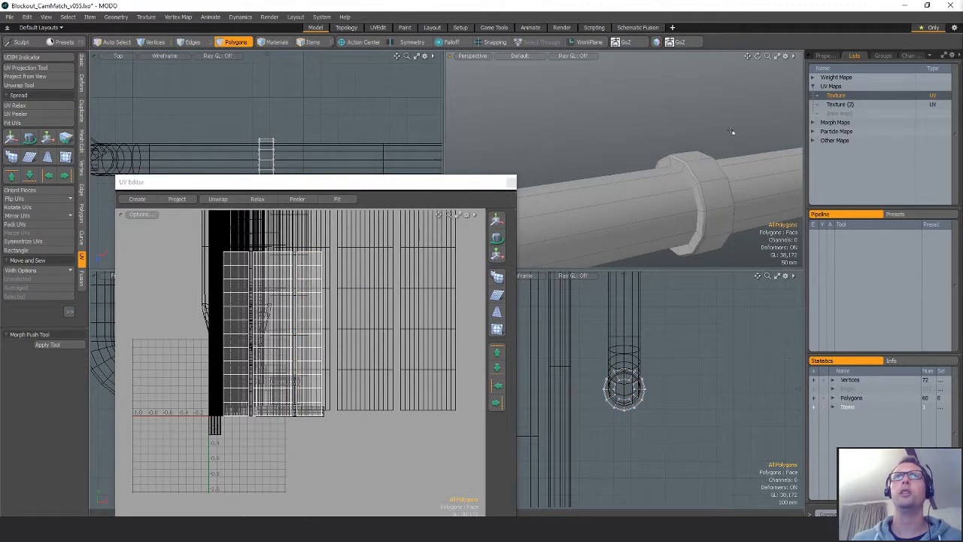
scroll(714, 198, down, 5)
click(511, 182)
- Move the rim about 370 mm along negative X, closer to the pipe bend, and deselect it
alt+drag(535, 180, 594, 189)
double_click(667, 211)
key(w)
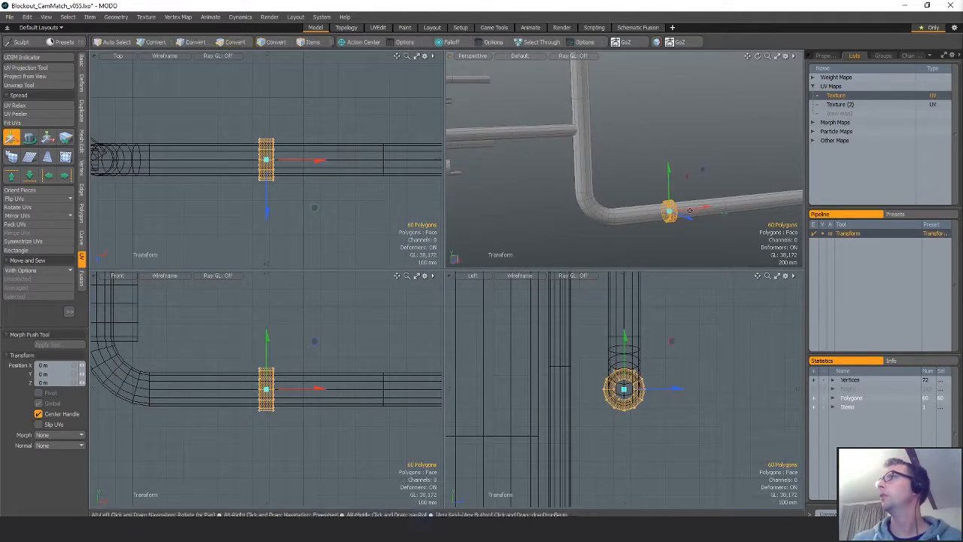
alt+drag(701, 211, 672, 208)
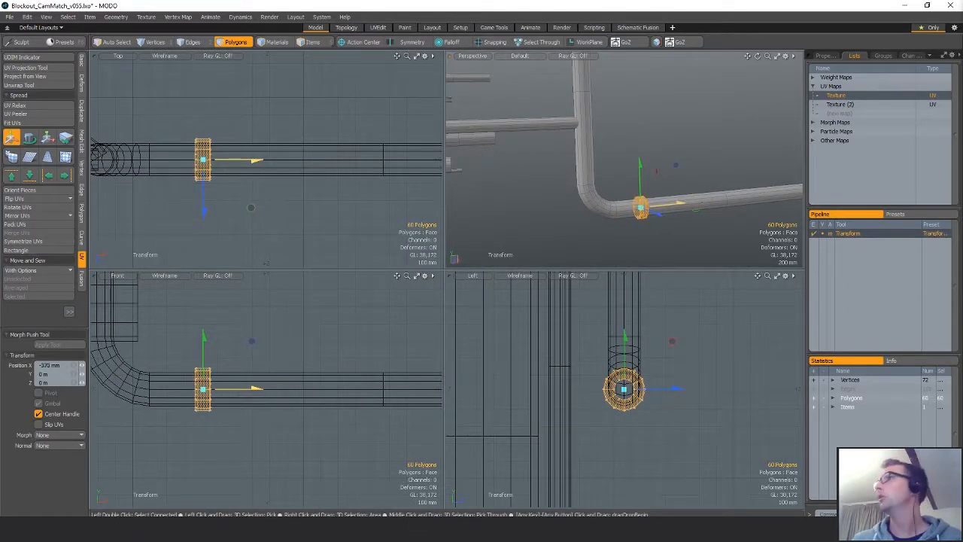
key(q)
click(699, 161)
alt+drag(699, 161, 677, 193)
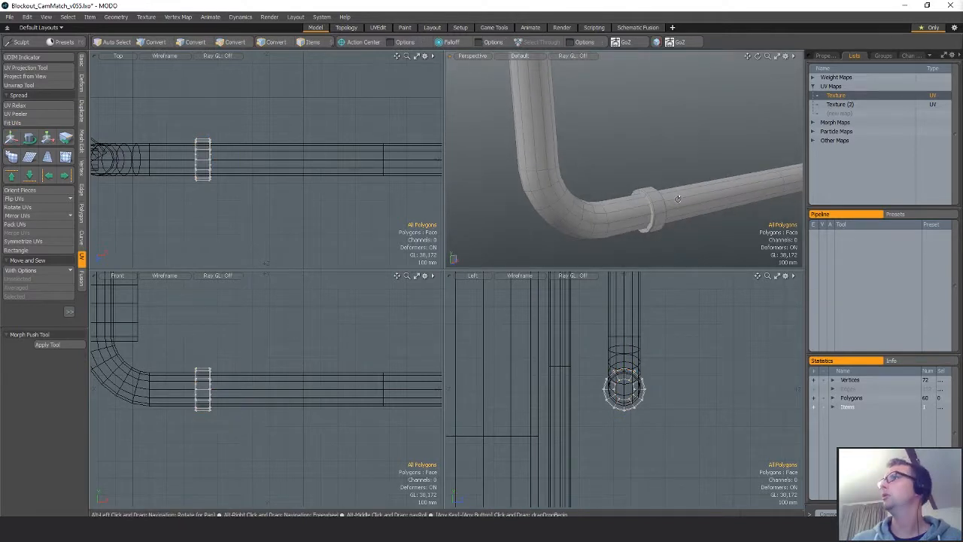
ctrl+alt+drag(623, 205, 606, 205)
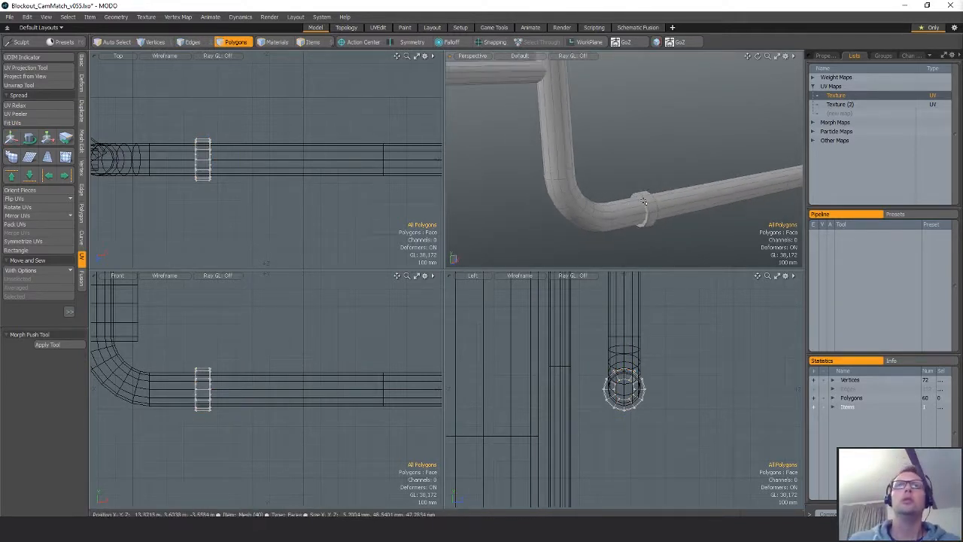
- Select the whole rim, copy it up beside the vertical pipe above the bend, and rotate the copy a quarter turn to lie flat
double_click(645, 210)
alt+drag(683, 218, 630, 215)
key(alt+Tab)
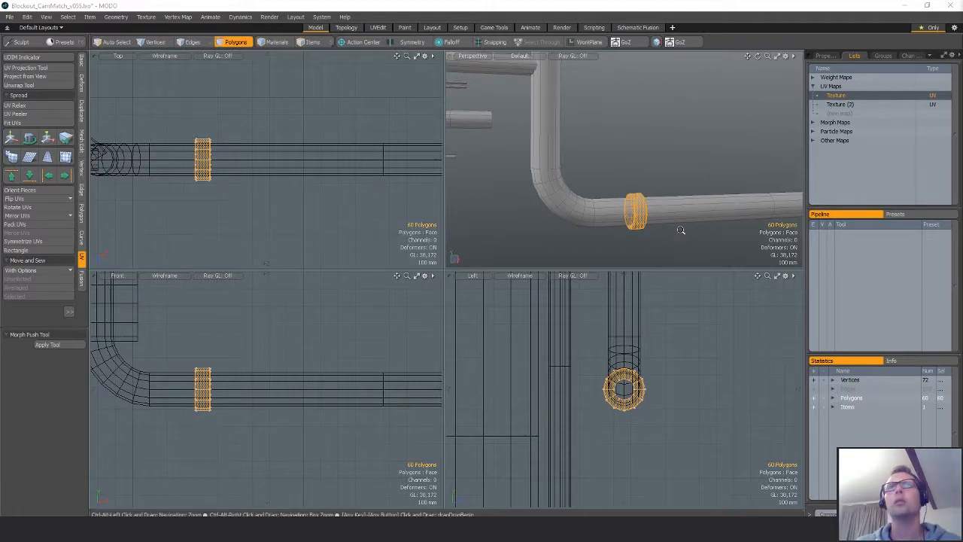
key(r)
alt+drag(679, 230, 696, 172)
key(space)
ctrl+alt+drag(316, 399, 177, 393)
alt+shift+drag(320, 374, 328, 409)
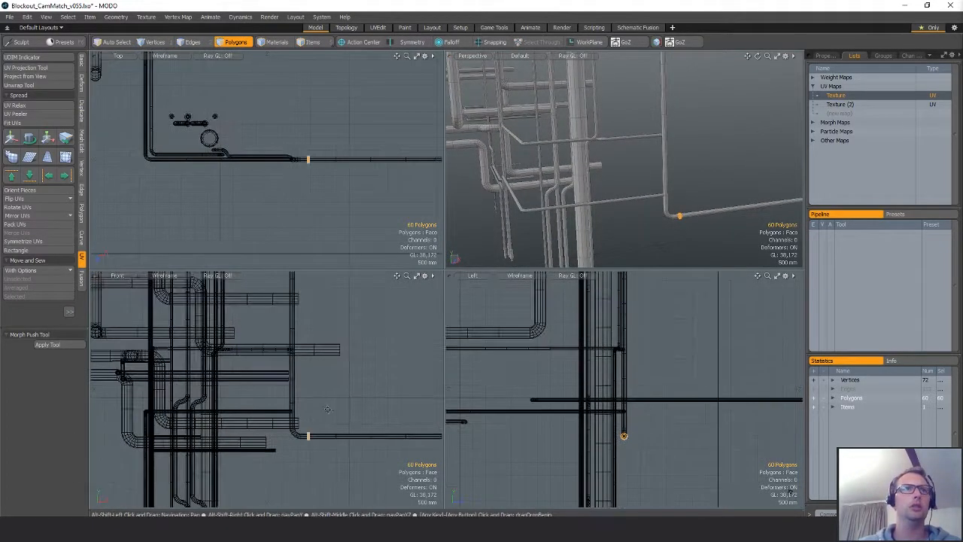
key(e)
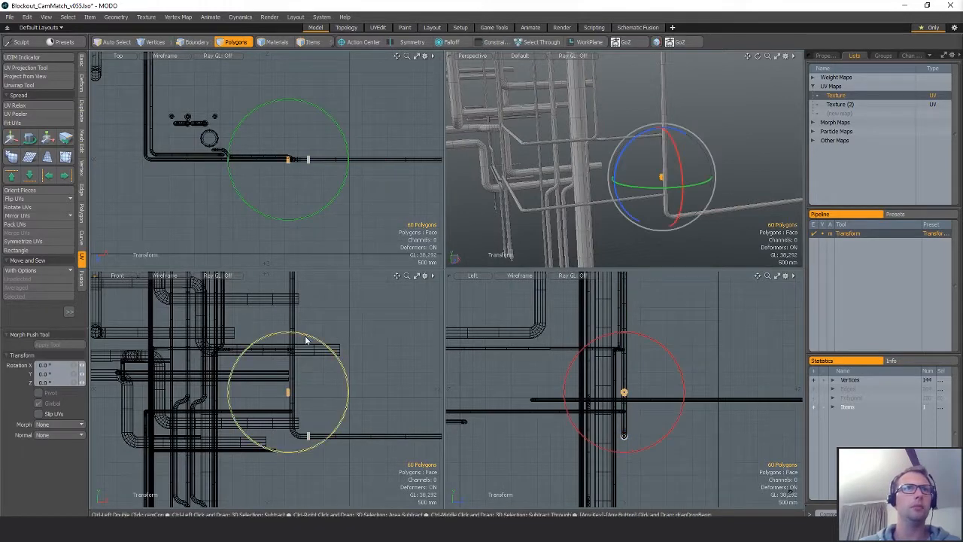
drag(306, 340, 320, 399)
- Turn on snapping and centre the rotated rim copy on the vertical pipe
ctrl+drag(342, 363, 305, 361)
key(w)
key(x)
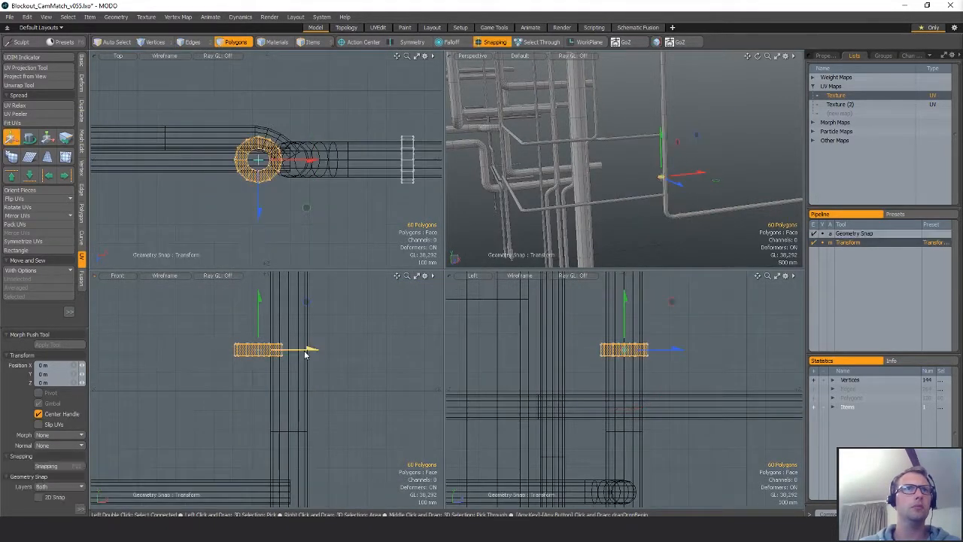
drag(277, 407, 290, 431)
ctrl+alt+drag(401, 332, 356, 330)
key(q)
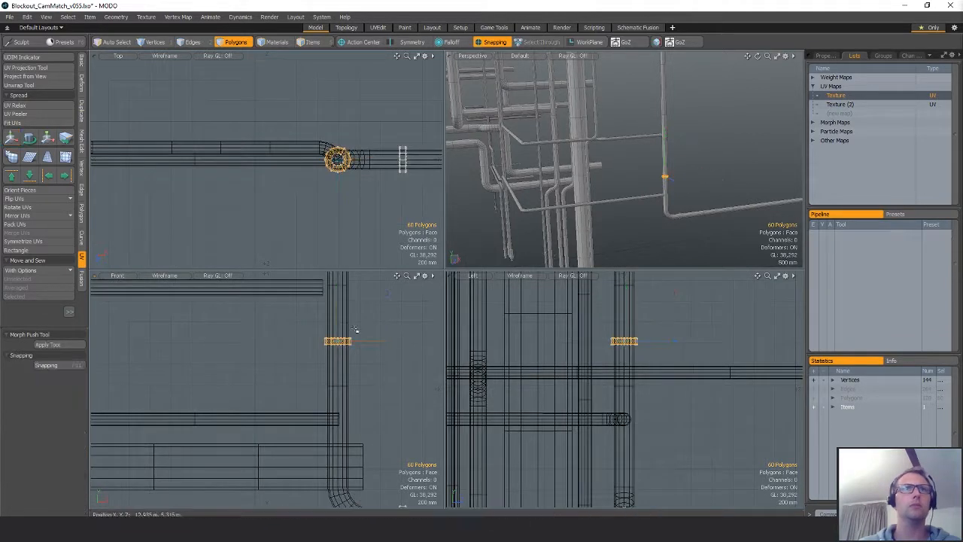
- Raise the rim 420 mm along the vertical pipe and place a copy of it 4.2 m higher
scroll(685, 197, down, 2)
key(w)
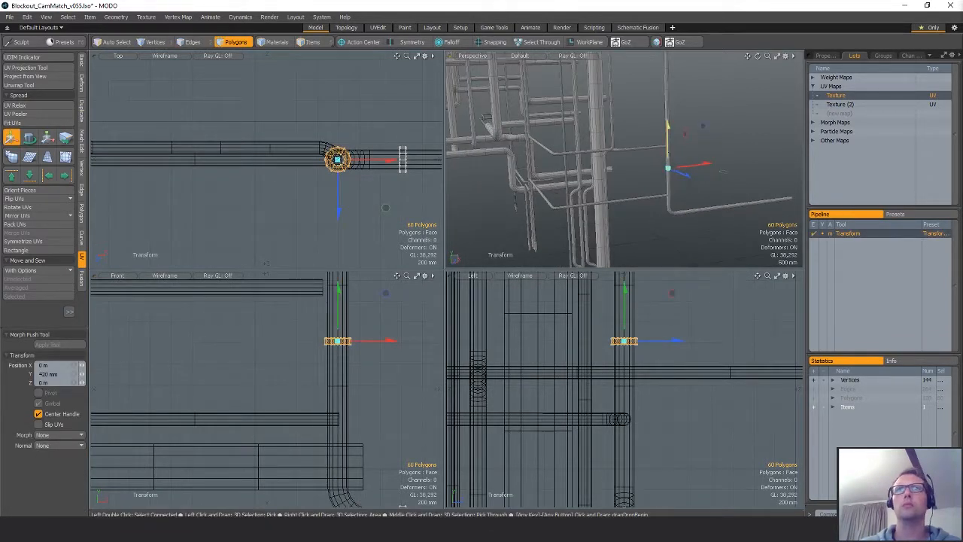
alt+drag(675, 143, 699, 157)
key(q)
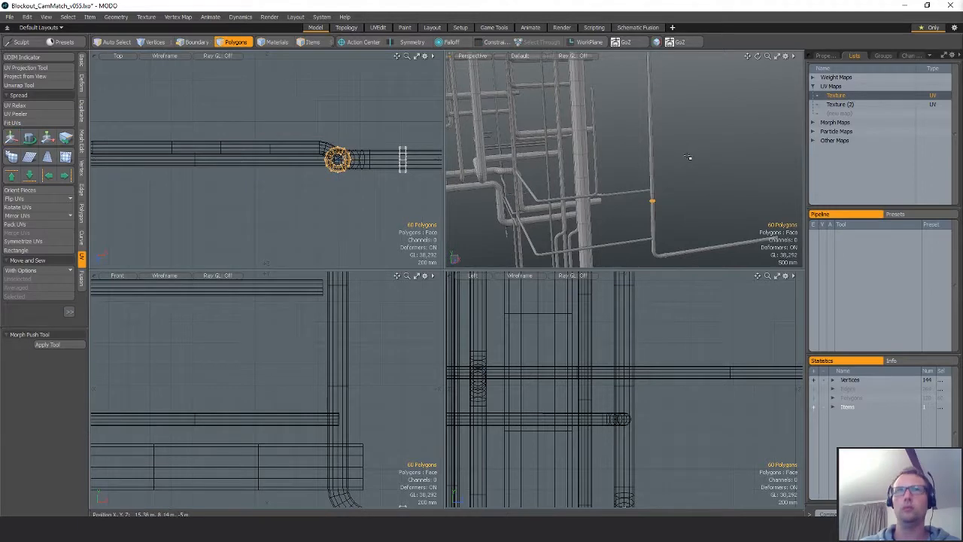
key(w)
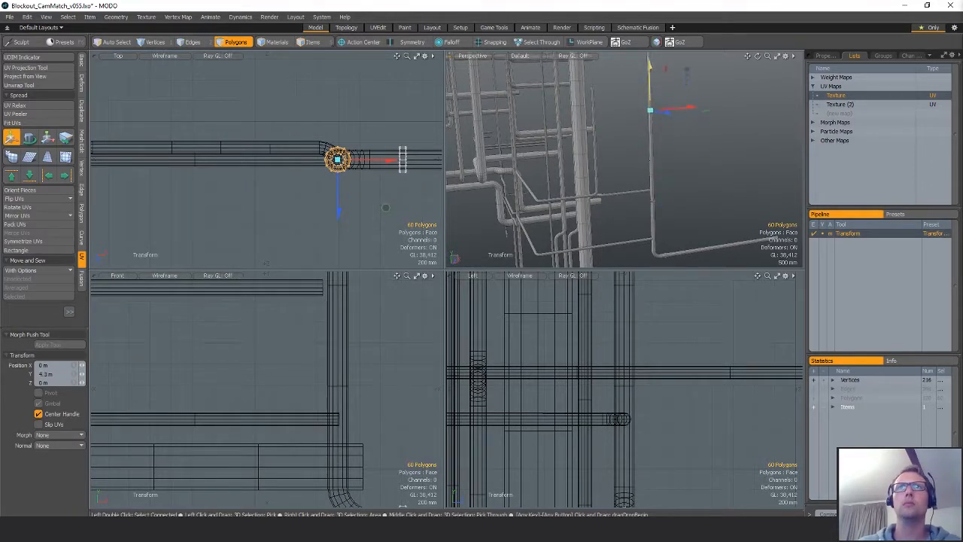
key(q)
- Copy the original rim by the bottom bend and move the copy -2.34 m in X and 1.14 m in Y
click(675, 222)
alt+drag(675, 222, 712, 194)
scroll(344, 389, down, 5)
right_drag(374, 394, 414, 393)
alt+drag(422, 392, 416, 373)
key(w)
alt+drag(375, 350, 397, 373)
drag(397, 373, 336, 344)
alt+drag(661, 177, 676, 146)
scroll(623, 195, up, 2)
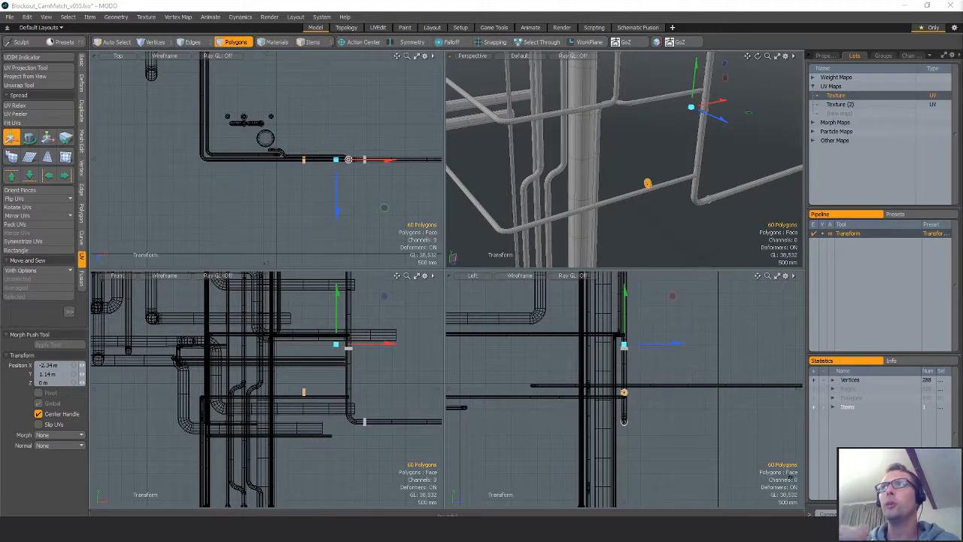
- Lower the copied rim about 183 mm, snap it to the centre of the horizontal branch pipe, and scale it down to fit
key(shift+a)
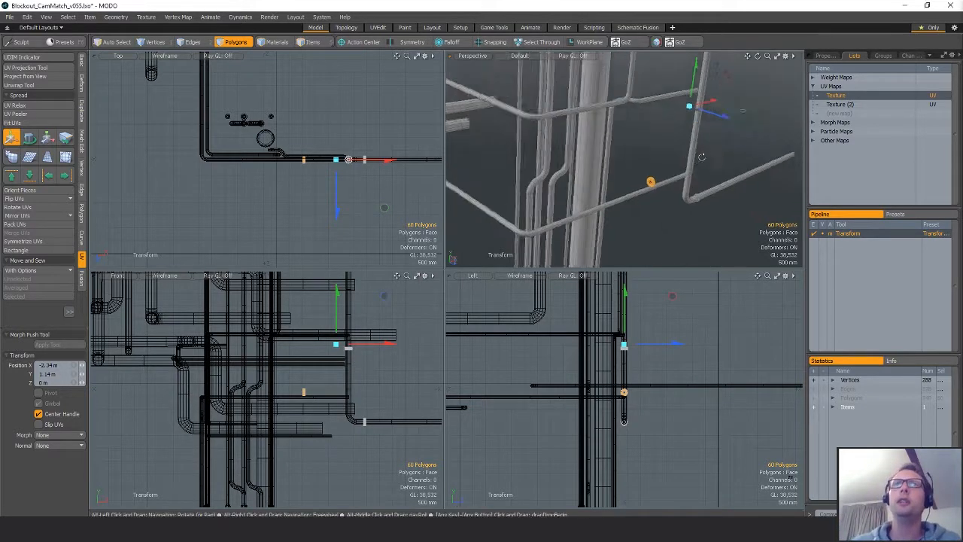
scroll(631, 411, up, 10)
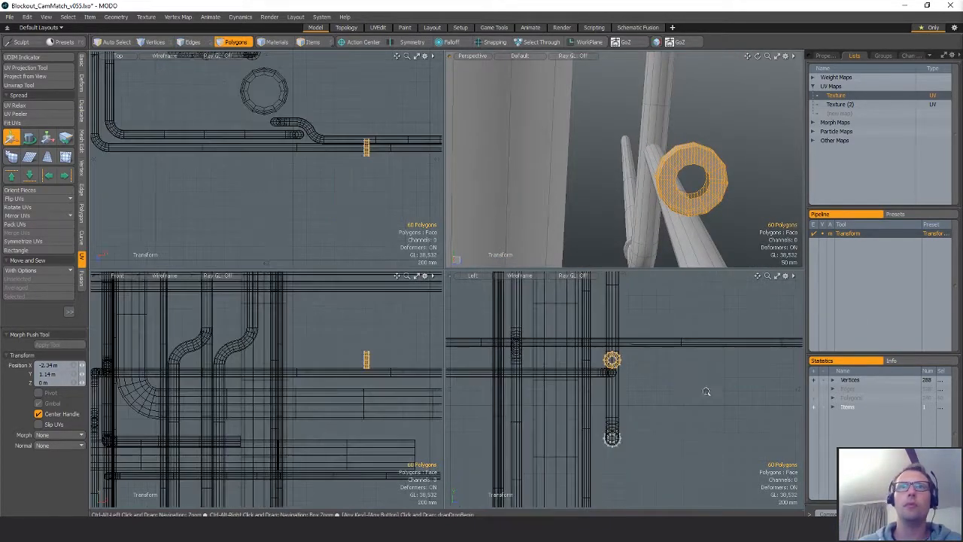
key(q)
alt+drag(525, 372, 605, 455)
key(x)
key(w)
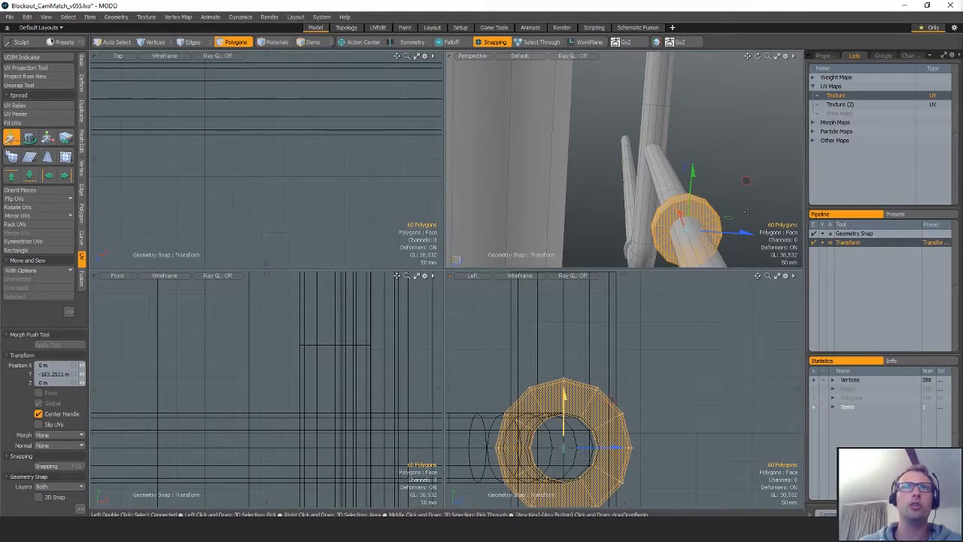
alt+drag(748, 212, 638, 172)
key(r)
- Copy the smaller rim 3.6 m along negative X, close to the branch pipe's corner, and deselect it
key(w)
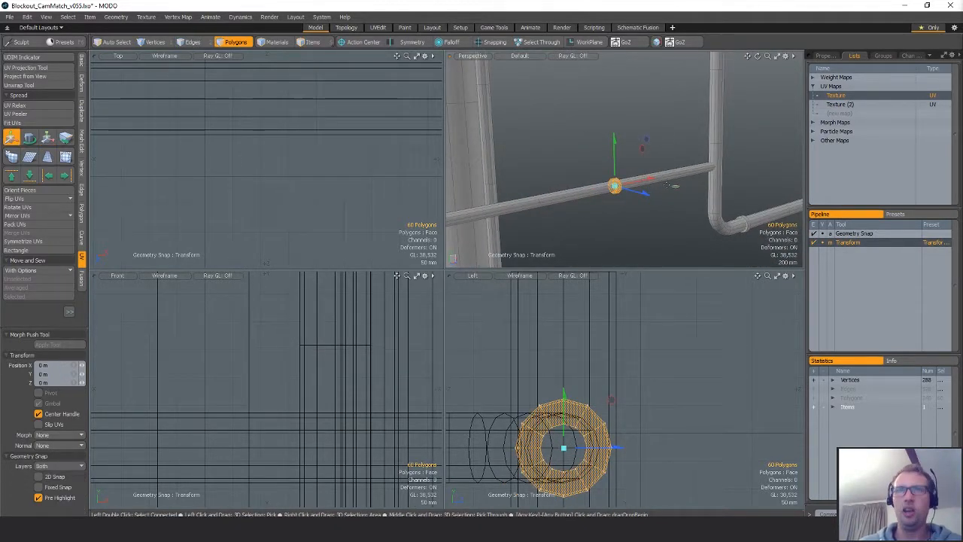
mouse_move(645, 219)
ctrl+alt+mouse_down()
mouse_move(617, 219)
mouse_move(633, 209)
ctrl+alt+mouse_up()
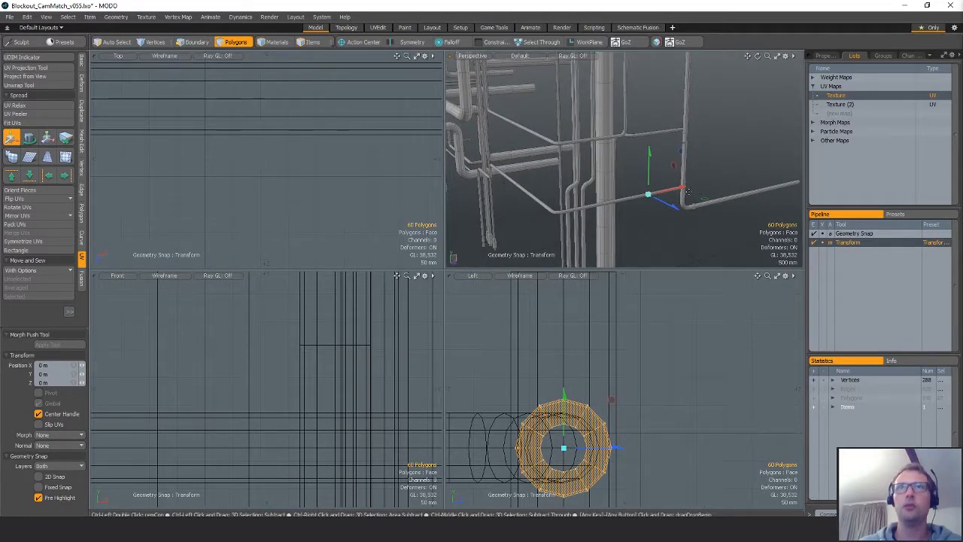
key(shift+a)
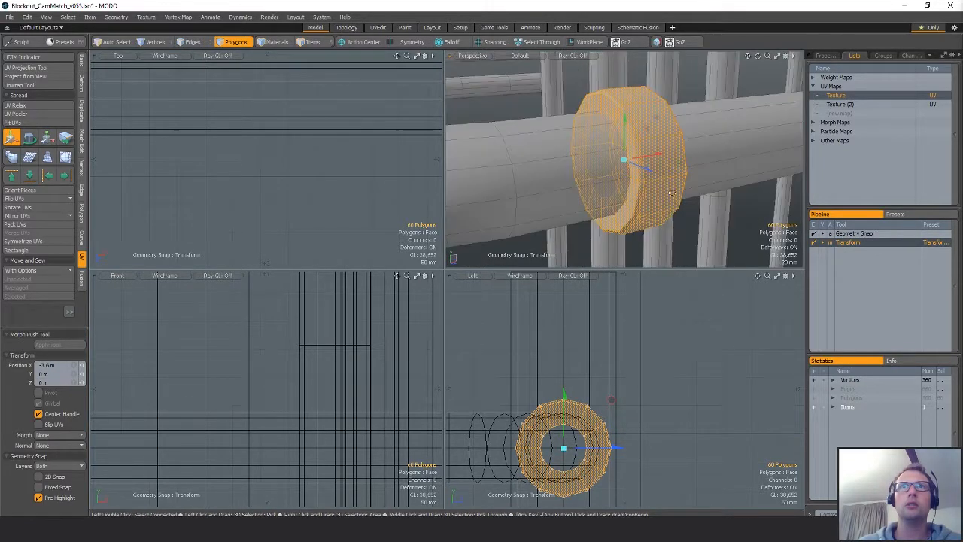
ctrl+alt+drag(649, 197, 602, 196)
key(shift+a)
ctrl+alt+drag(230, 392, 206, 383)
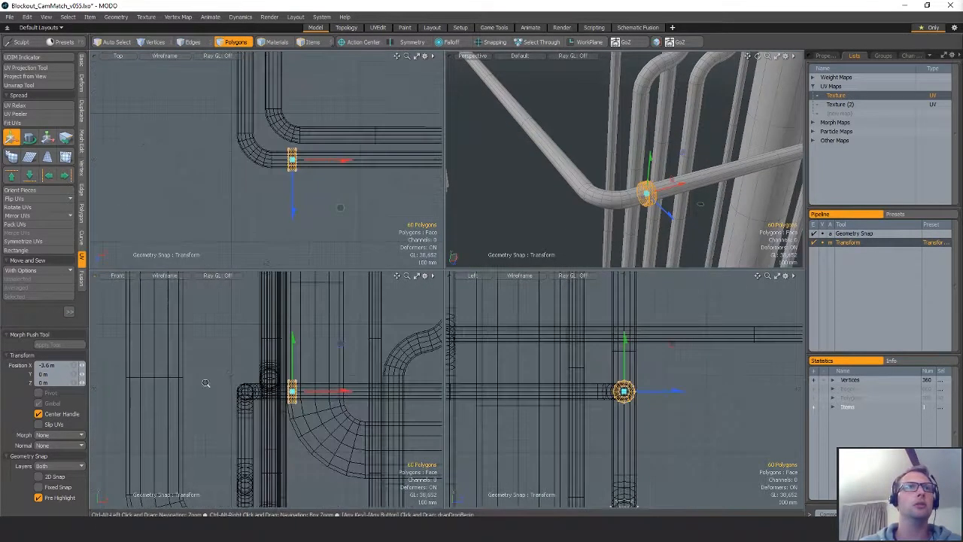
key(Escape)
key(Escape)
- Copy the branch pipe's two rims, rotate them a quarter turn, and move the pair -2 m in X and -2.46 m in Z
ctrl+alt+drag(636, 183, 559, 180)
alt+drag(708, 178, 747, 150)
mouse_move(609, 176)
alt+shift+mouse_down()
mouse_move(586, 191)
mouse_move(620, 184)
alt+shift+mouse_up()
ctrl+alt+drag(366, 188, 316, 188)
mouse_move(316, 166)
alt+shift+mouse_down()
mouse_move(320, 194)
mouse_move(303, 193)
alt+shift+mouse_up()
mouse_move(295, 131)
right_down()
mouse_move(339, 267)
mouse_move(406, 146)
right_up()
mouse_move(367, 141)
alt+shift+mouse_down()
mouse_move(404, 165)
mouse_move(416, 214)
mouse_move(307, 156)
mouse_move(321, 146)
alt+shift+mouse_up()
key(e)
key(w)
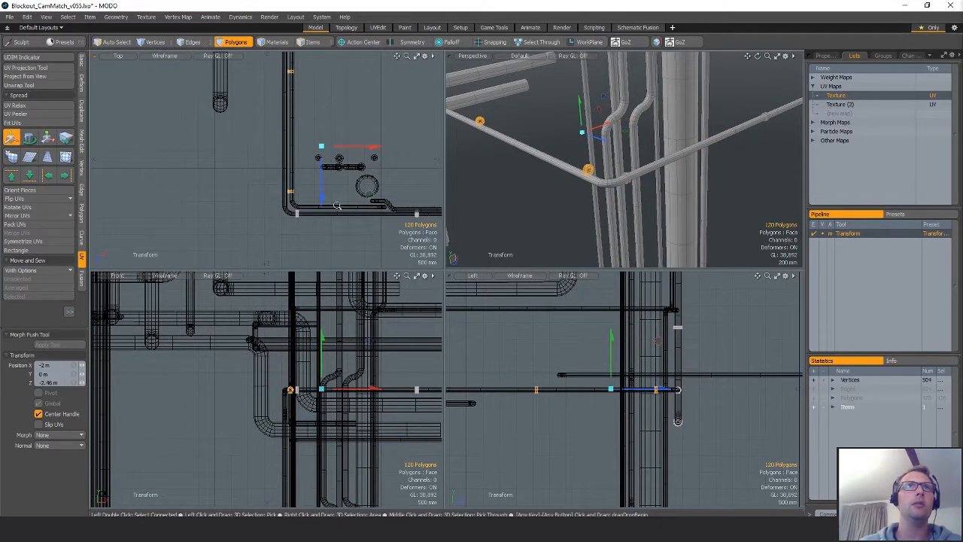
- Snap the rim pair sideways onto the centre of the inner of the two parallel pipes
ctrl+alt+drag(337, 205, 407, 205)
alt+shift+drag(248, 173, 429, 191)
alt+shift+drag(360, 224, 312, 209)
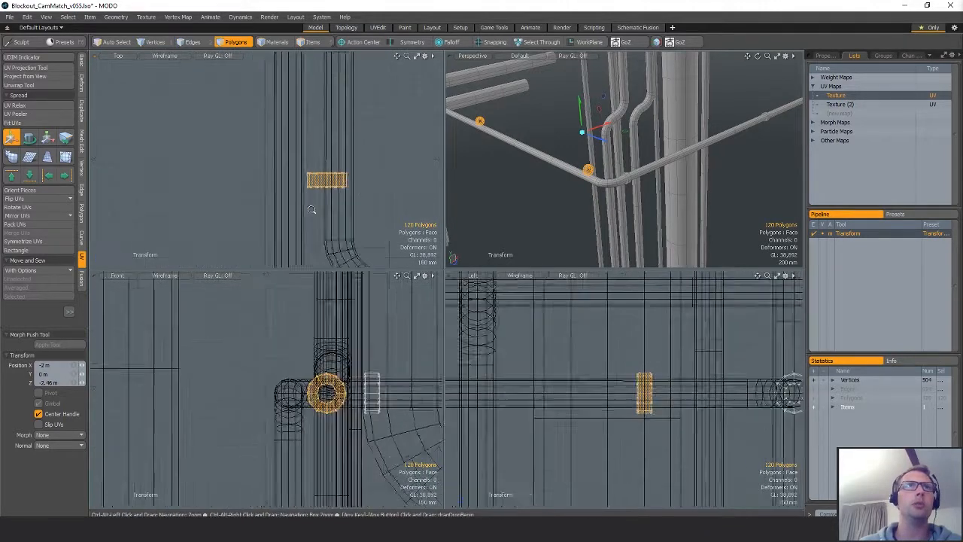
key(q)
key(x)
alt+shift+drag(365, 81, 242, 185)
key(w)
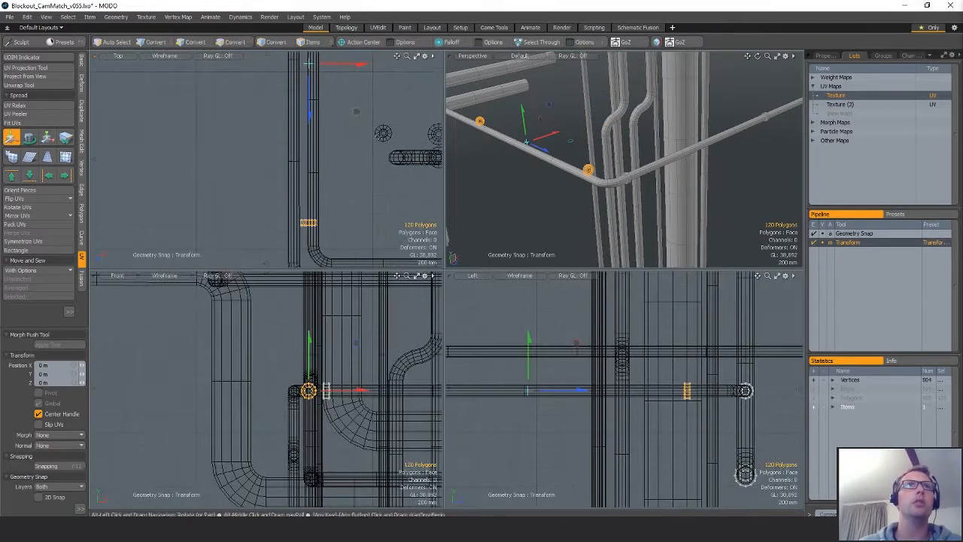
drag(337, 70, 313, 172)
key(q)
- Shift the rim pair sideways with snapping onto the centre of the outer parallel pipe
scroll(366, 131, down, 4)
alt+shift+drag(359, 117, 336, 171)
key(w)
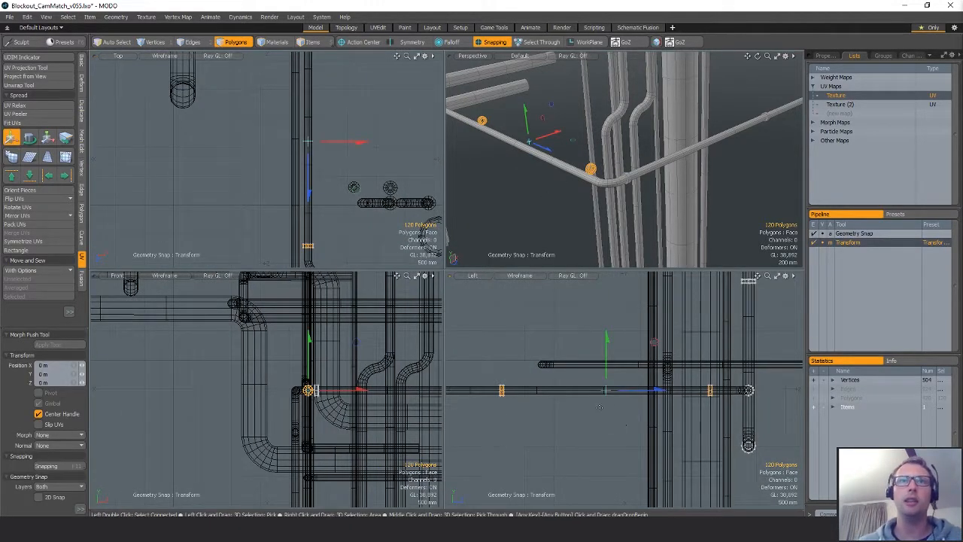
scroll(307, 386, up, 5)
scroll(307, 386, down, 2)
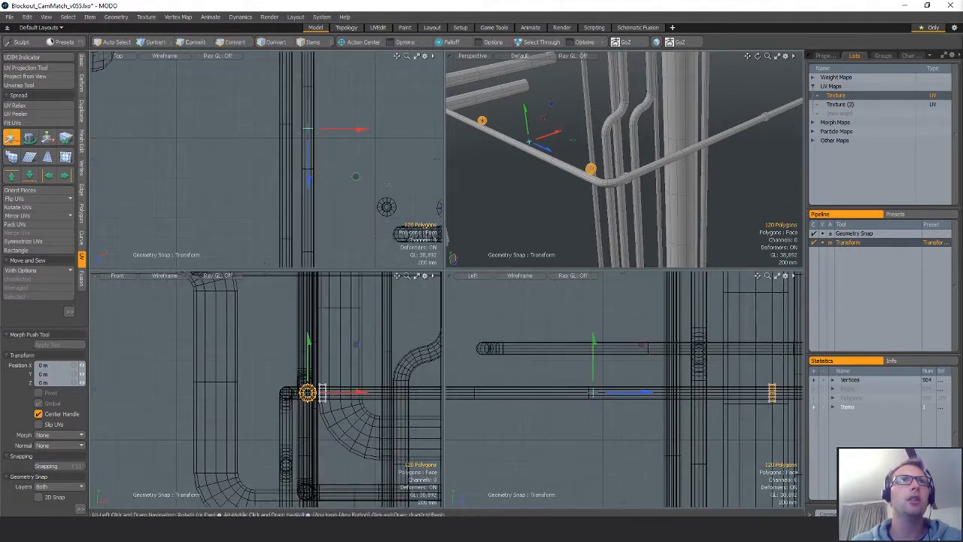
alt+shift+drag(606, 140, 595, 188)
alt+drag(357, 131, 311, 104)
key(q)
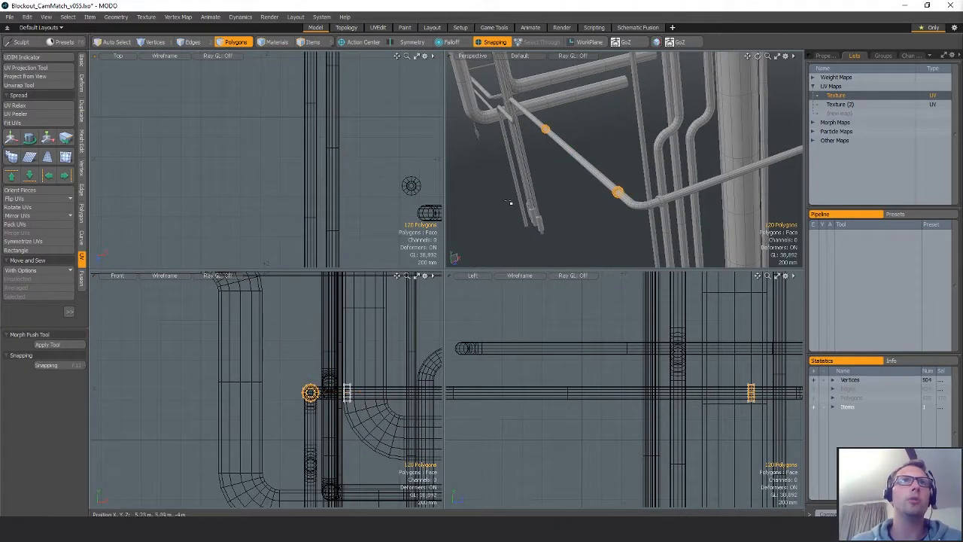
- Slide the rim pair along the outer pipe, away from the corner and towards the offset bend
alt+drag(512, 201, 612, 194)
scroll(628, 198, down, 3)
key(w)
alt+drag(612, 194, 658, 153)
key(q)
scroll(505, 377, down, 3)
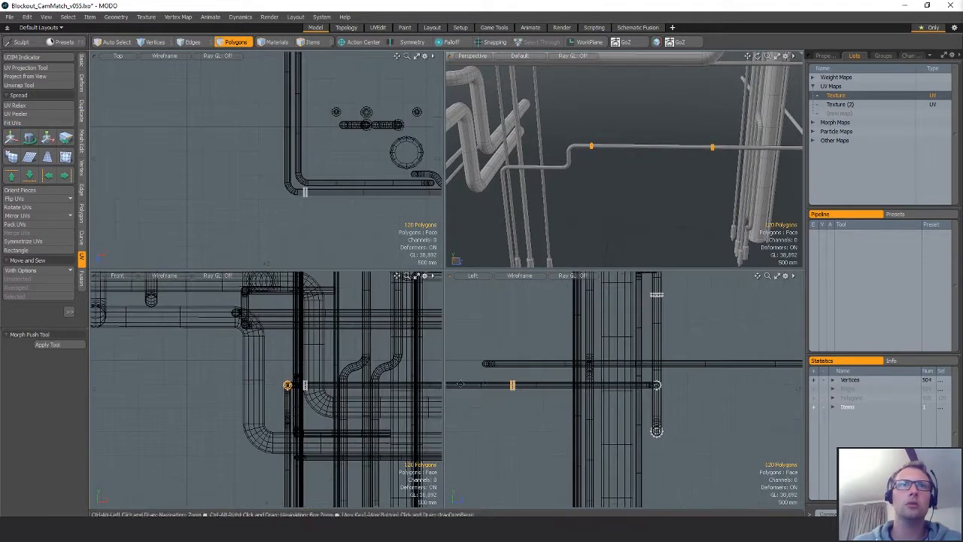
- Duplicate the rim pair in place and rotate the duplicates a quarter turn about X for a vertical pipe
alt+shift+drag(505, 377, 544, 361)
alt+shift+drag(302, 176, 310, 263)
scroll(653, 426, down, 3)
alt+shift+drag(653, 426, 639, 397)
scroll(656, 387, up, 1)
alt+drag(584, 168, 617, 141)
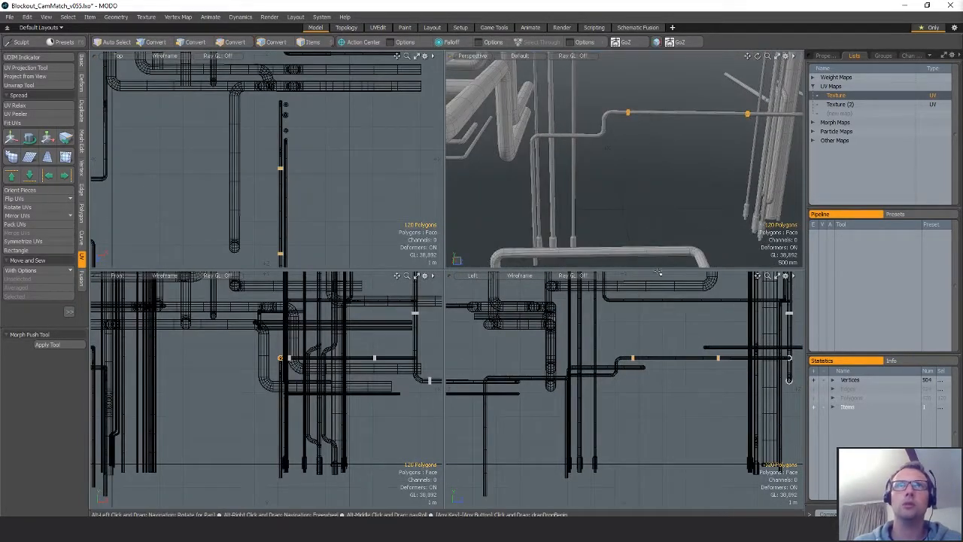
key(ctrl+c)
key(ctrl+v)
key(w)
key(e)
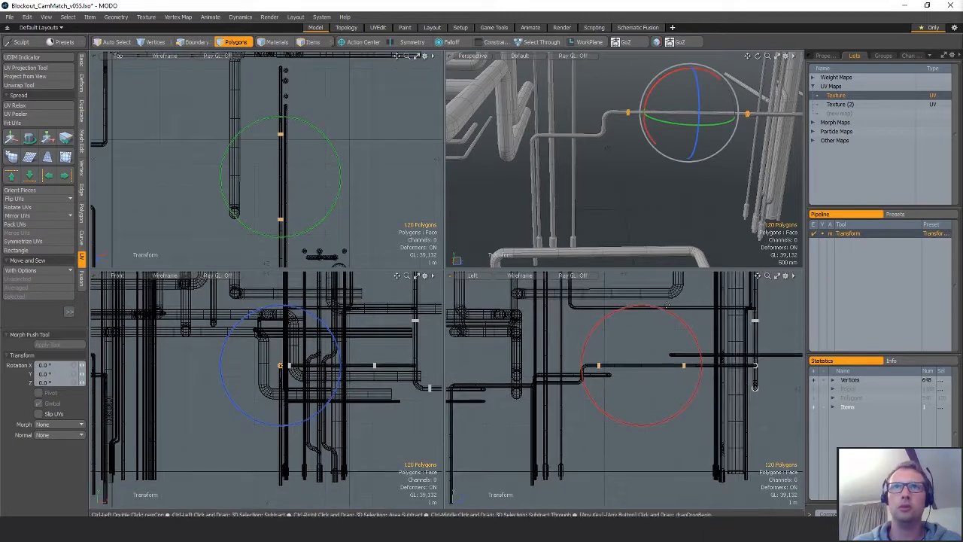
drag(676, 317, 696, 390)
- Move the duplicated rims -2.05 m in Y and -4.55 m in Z, beside the vertical pipe past the offset bend
key(w)
drag(687, 329, 580, 376)
alt+drag(658, 141, 578, 202)
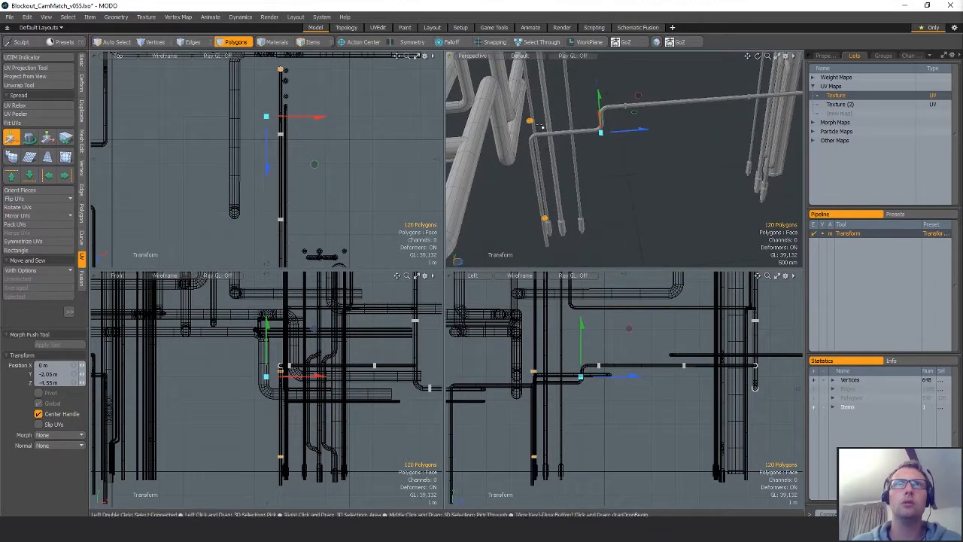
key(q)
- Delete the upper rim of the duplicated pair
alt+drag(334, 131, 330, 169)
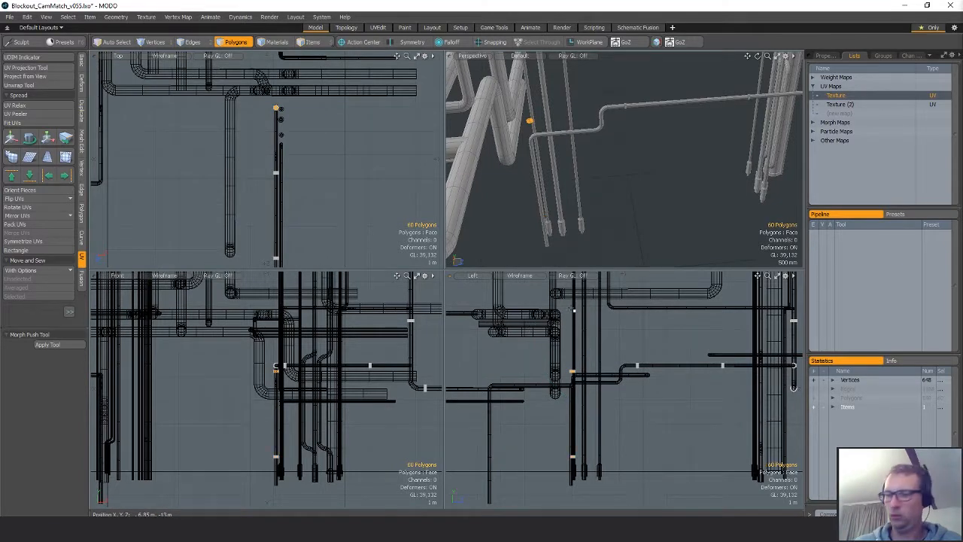
key(Delete)
- Select the remaining lower rim, snap it along negative Z to the vertical pipe's centre, and deselect it
key(shift+a)
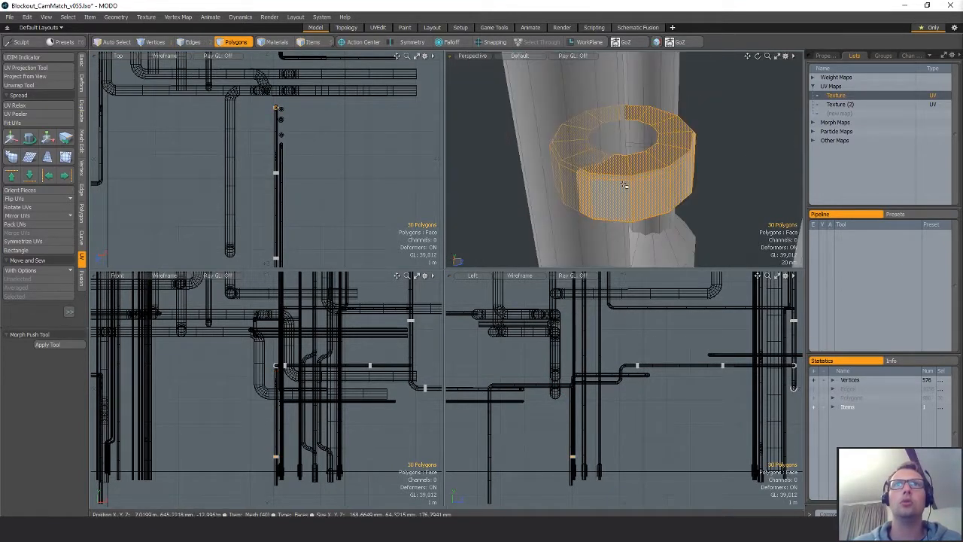
double_click(634, 186)
scroll(652, 203, down, 3)
key(w)
key(shift+a)
key(x)
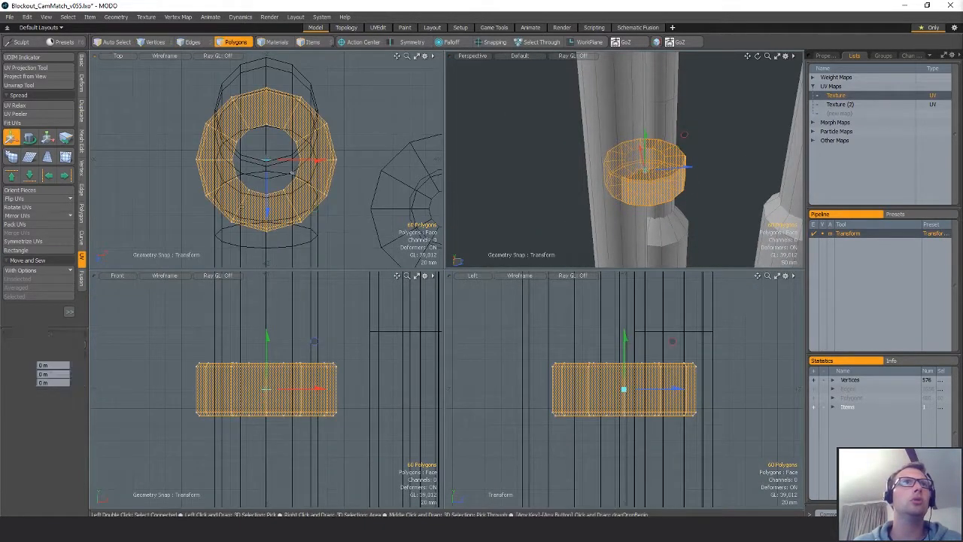
drag(266, 213, 220, 112)
key(Escape)
key(Escape)
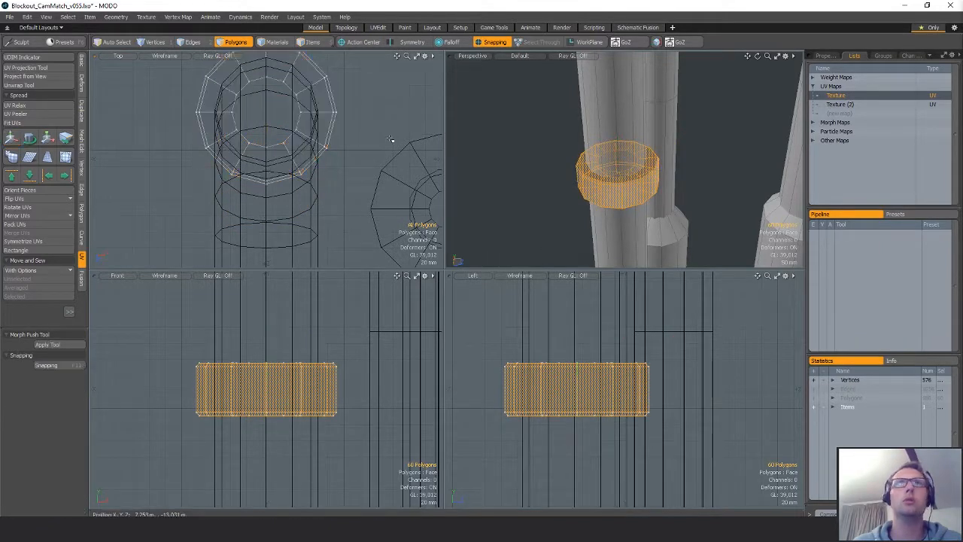
- Copy the lower rim and snap the copy onto the neighbouring vertical pipe, 224.95 mm in X and 119.10 mm in Z
scroll(582, 192, down, 4)
alt+drag(582, 192, 606, 187)
scroll(663, 206, down, 3)
alt+shift+drag(663, 206, 645, 220)
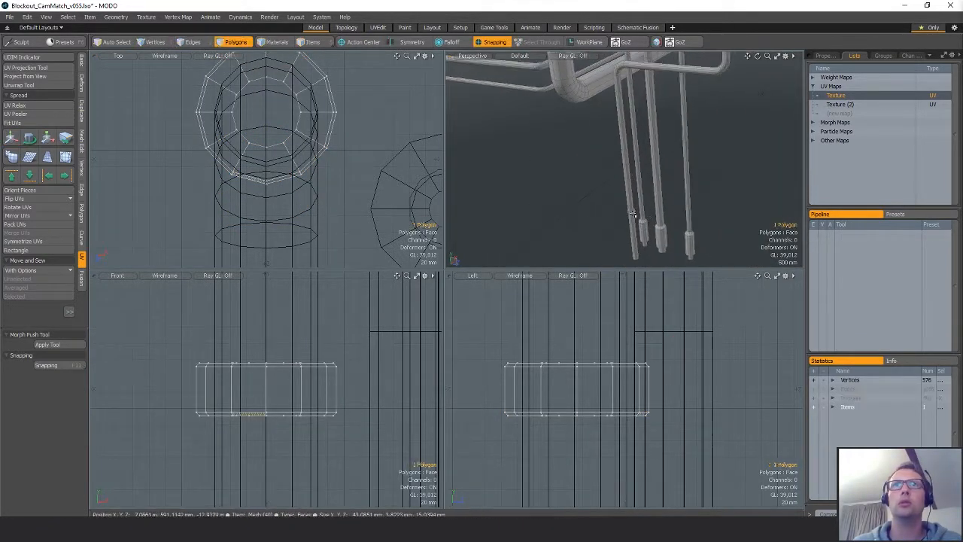
double_click(631, 211)
scroll(659, 413, down, 4)
alt+shift+drag(722, 375, 685, 386)
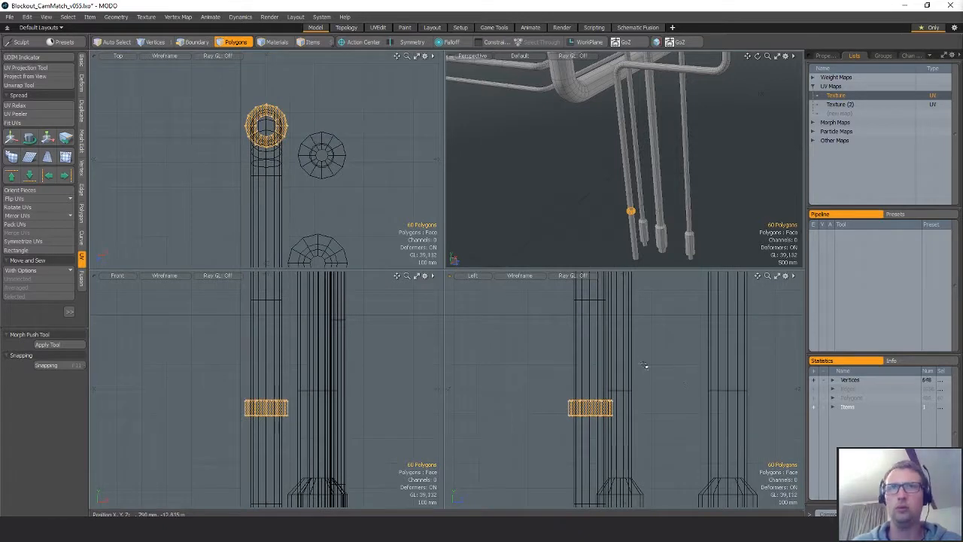
key(w)
drag(603, 404, 617, 391)
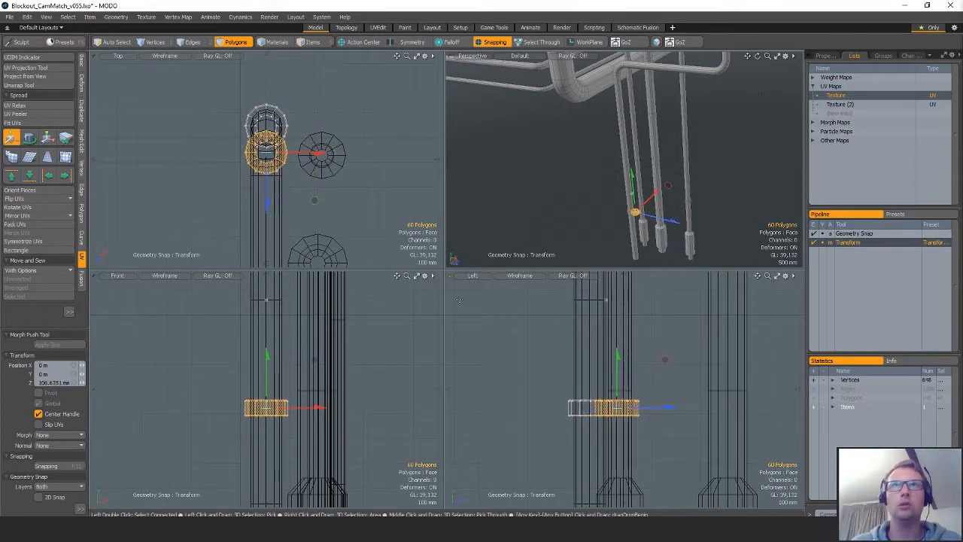
mouse_move(315, 156)
mouse_down()
mouse_move(334, 160)
mouse_move(322, 153)
mouse_up()
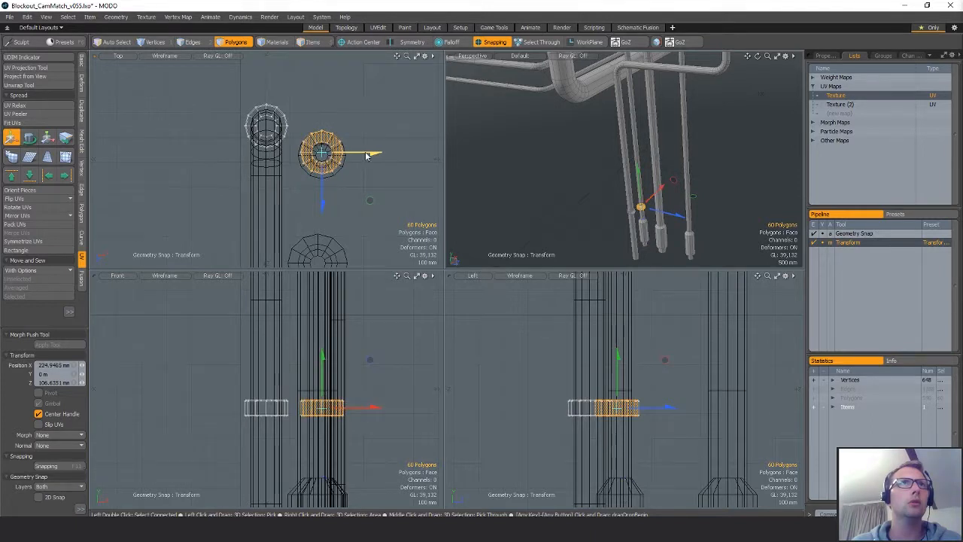
drag(323, 203, 353, 156)
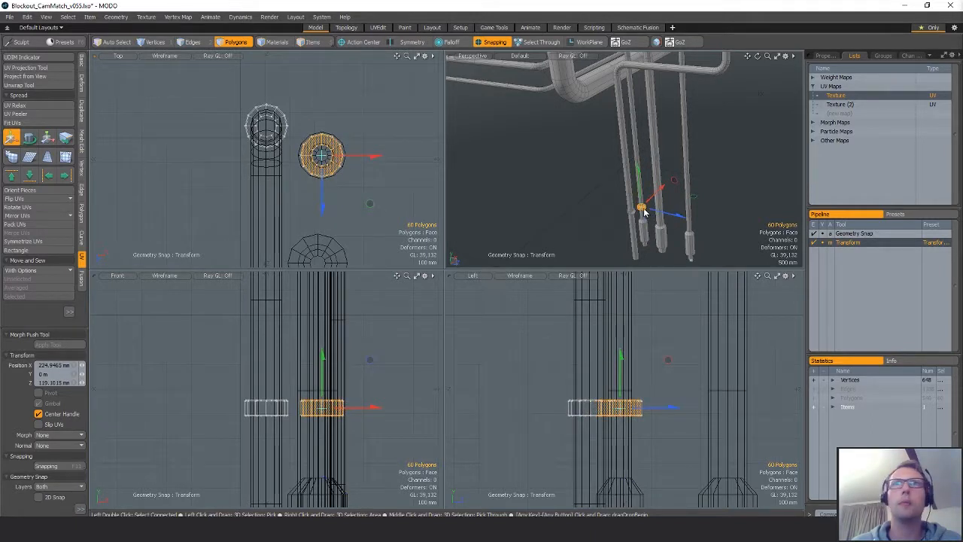
- Scale the copied rim to 78% in X and Z to fit the thinner pipe, and move it up 1.04 m
key(shift+a)
alt+drag(645, 212, 671, 183)
key(r)
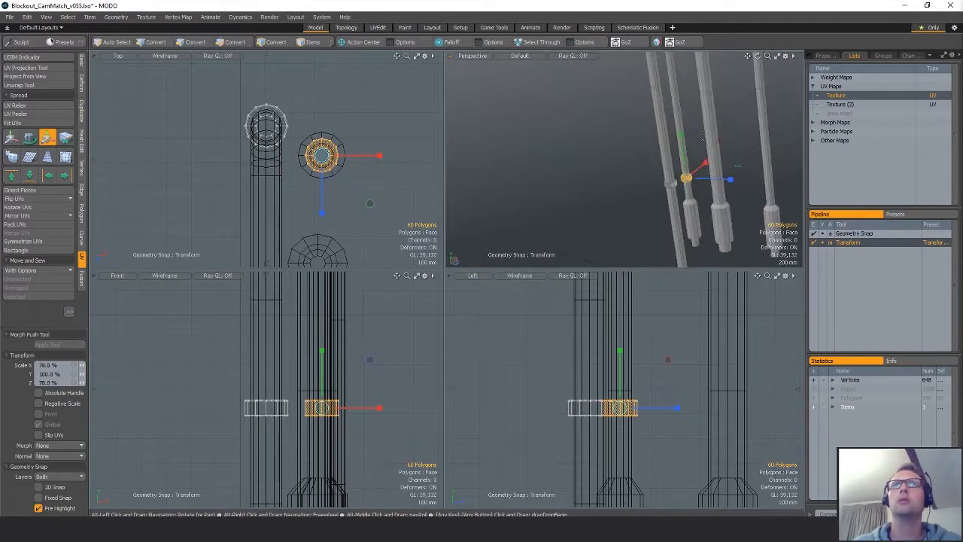
key(w)
drag(683, 141, 671, 189)
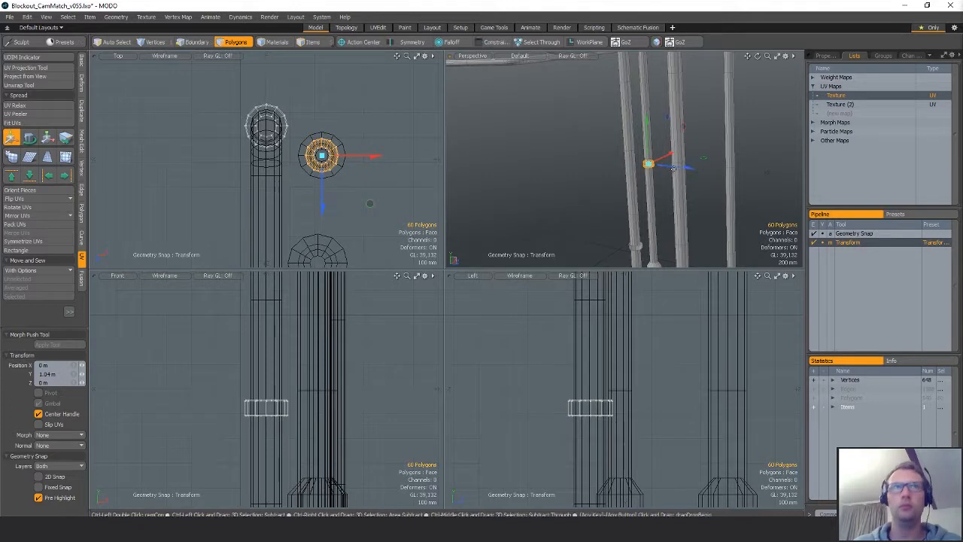
key(q)
- Copy the rim to the next vertical pipe and snap the copy -7 mm in X and 77 mm in Z to the pipe's centre
alt+drag(363, 230, 361, 164)
key(ctrl+c)
key(ctrl+v)
key(w)
drag(369, 127, 371, 161)
scroll(341, 216, up, 3)
key(q)
key(x)
key(w)
key(shift+a)
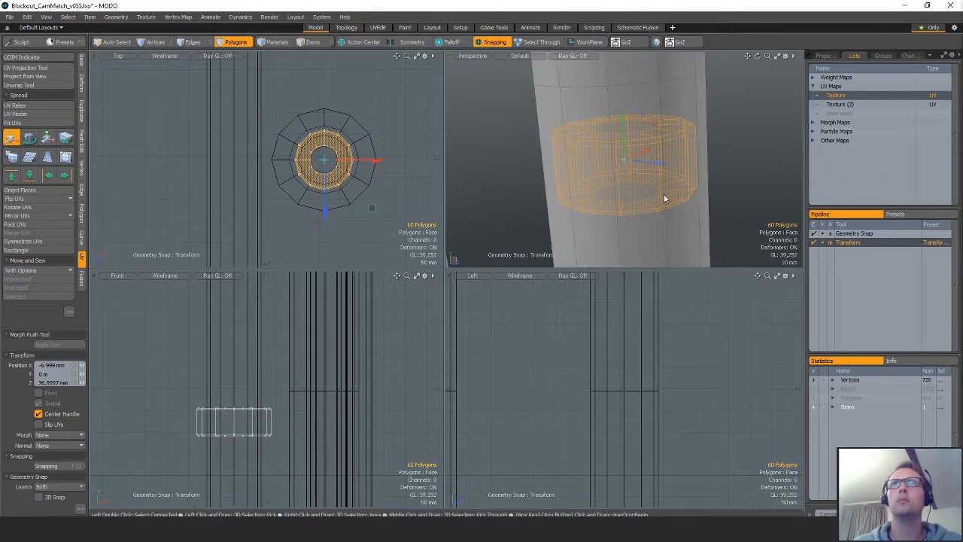
- Scale the rim to 158% in X and Z to fit the thicker pipe, and move it up 1.02 m
alt+drag(665, 197, 665, 218)
key(r)
drag(676, 152, 719, 149)
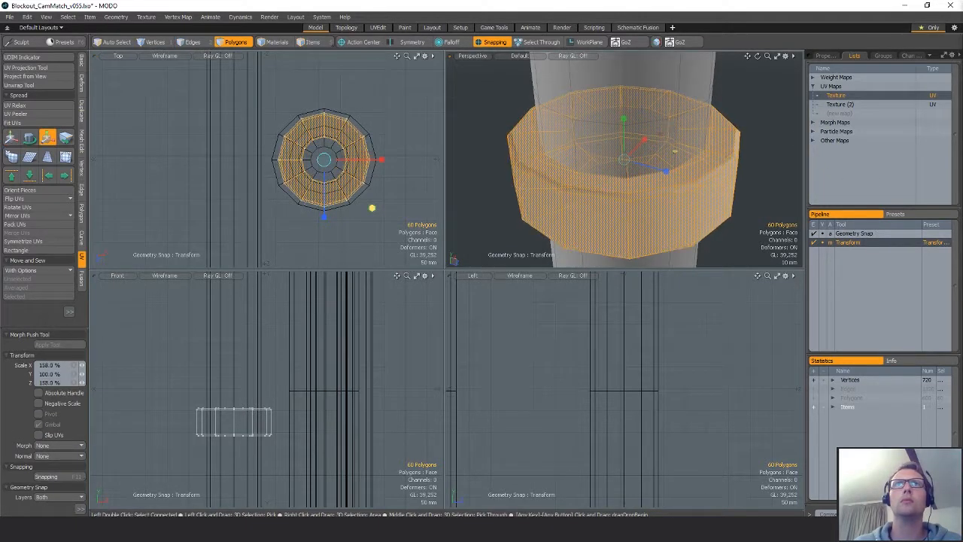
scroll(670, 172, down, 8)
alt+drag(583, 198, 648, 107)
scroll(666, 144, down, 5)
key(w)
key(x)
alt+drag(655, 173, 597, 197)
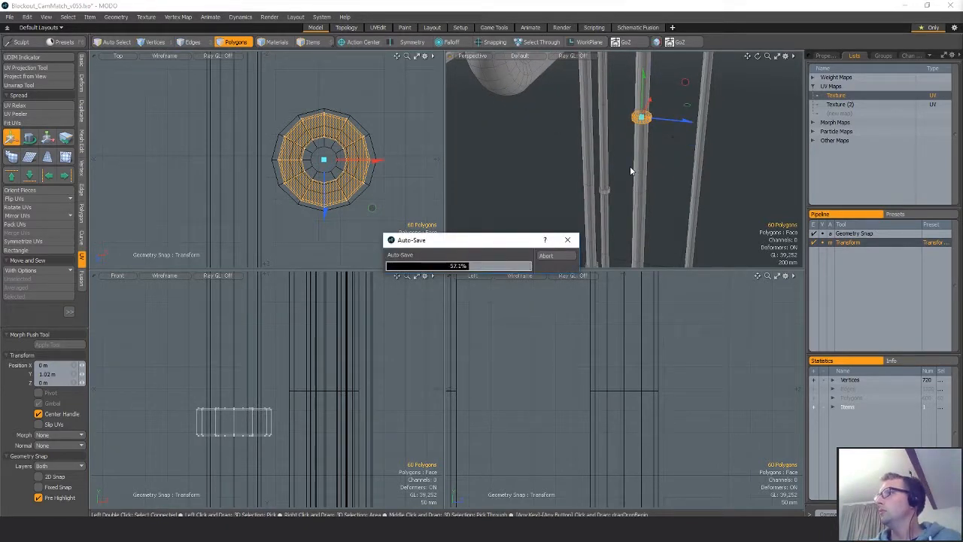
key(q)
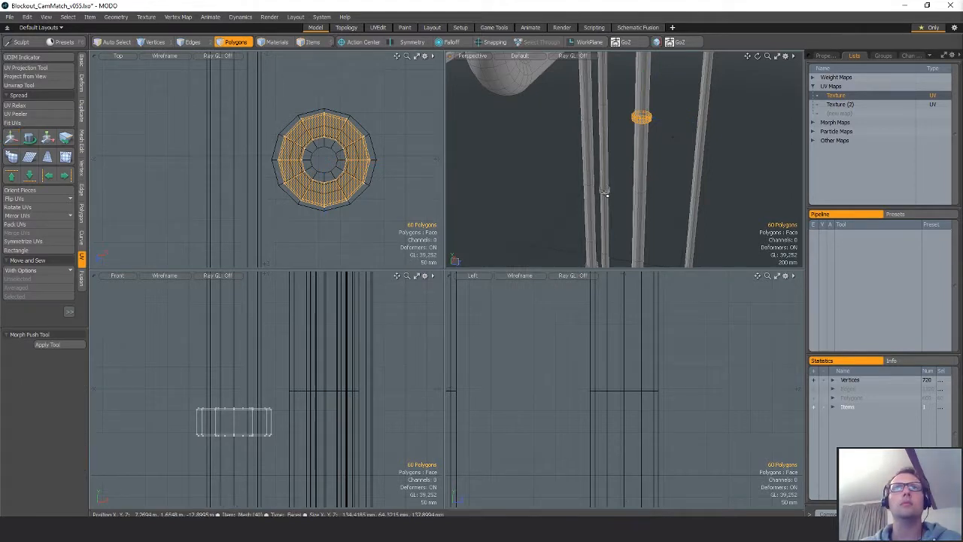
- Copy the small rim to the remaining thin vertical pipe and snap the copy along Z to the pipe's centre
double_click(604, 189)
alt+shift+drag(685, 198, 655, 193)
key(ctrl+v)
key(w)
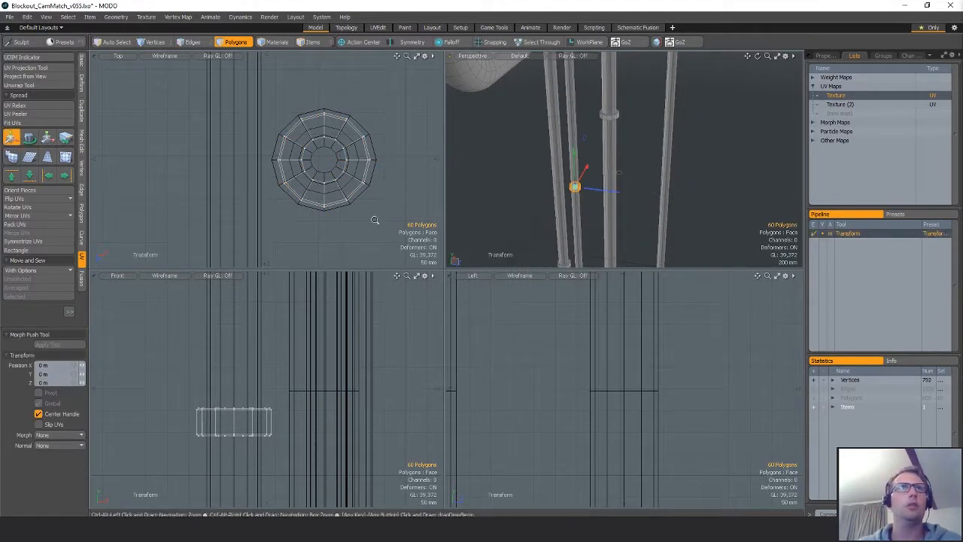
scroll(308, 121, down, 6)
drag(314, 176, 313, 256)
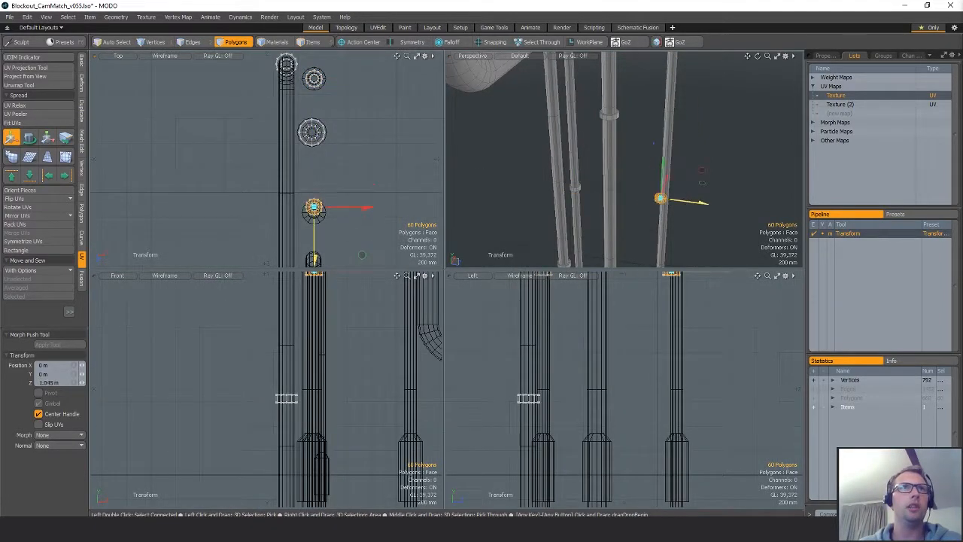
key(shift+a)
key(x)
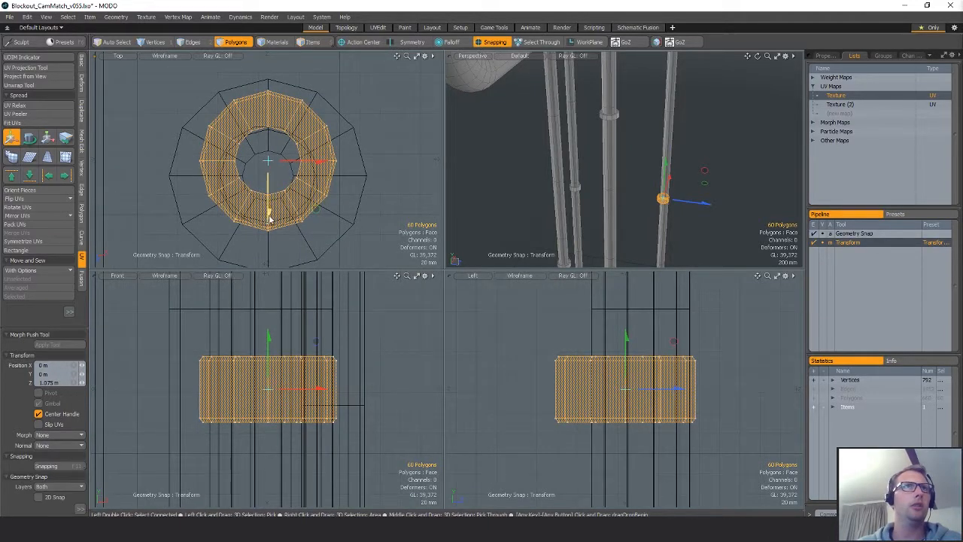
drag(270, 219, 268, 234)
key(q)
- Turn off snapping, move the newly placed rim a little up its pipe, and deselect it
key(shift+a)
alt+drag(684, 187, 637, 185)
scroll(654, 213, down, 6)
scroll(645, 182, down, 3)
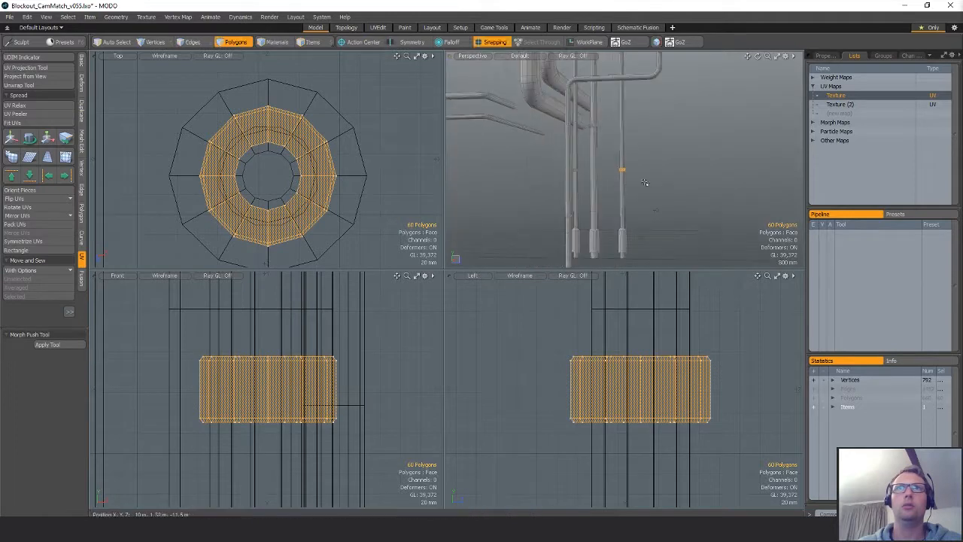
key(x)
key(w)
drag(623, 137, 624, 119)
key(q)
click(685, 184)
- Select the rims on the three adjacent vertical pipes, copy them, and move the copies up 2.95 m
alt+drag(685, 185, 626, 178)
scroll(634, 178, up, 3)
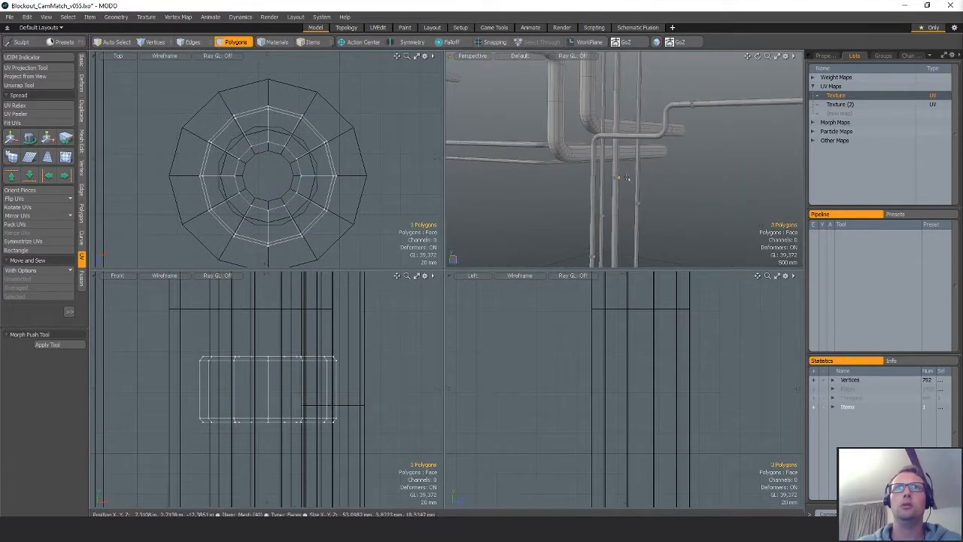
shift+double_click(639, 204)
shift+double_click(603, 216)
scroll(693, 361, down, 15)
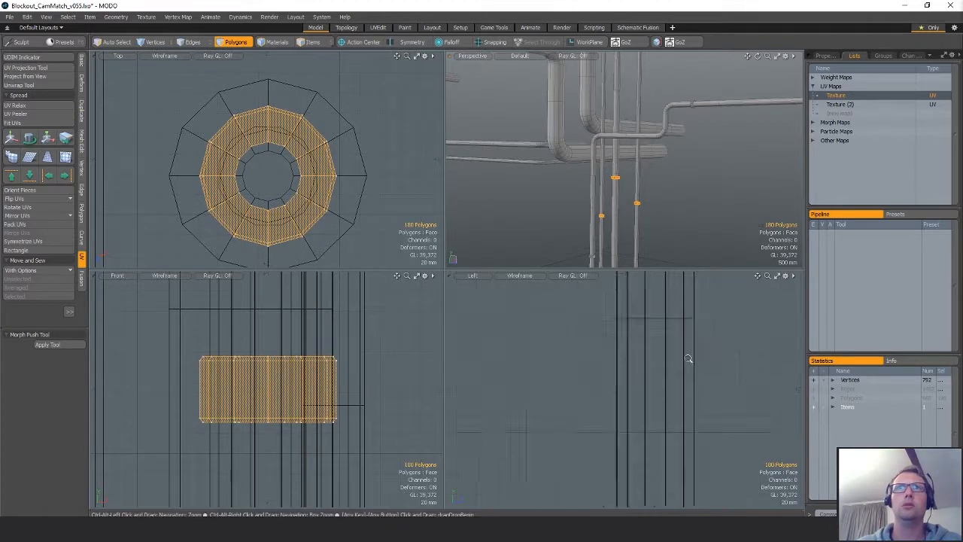
alt+drag(695, 333, 678, 350)
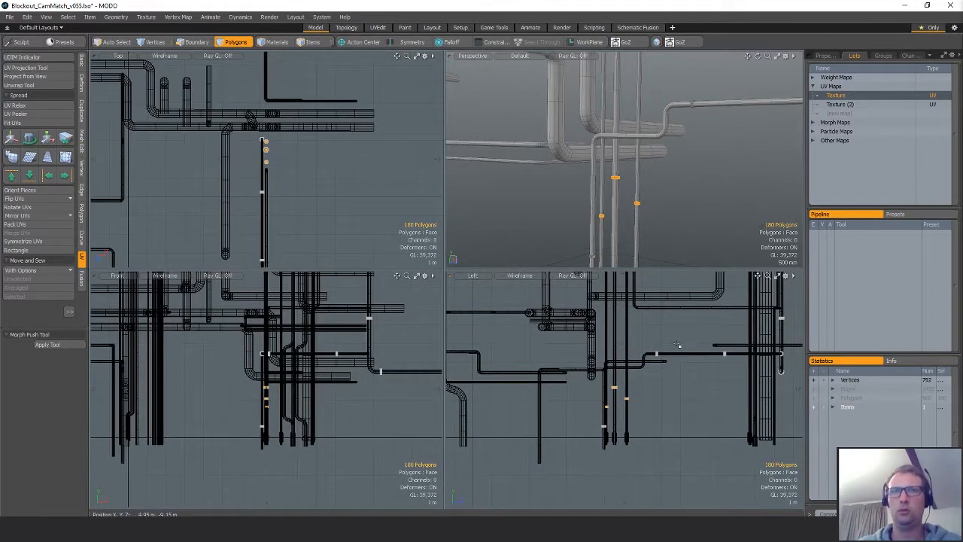
key(w)
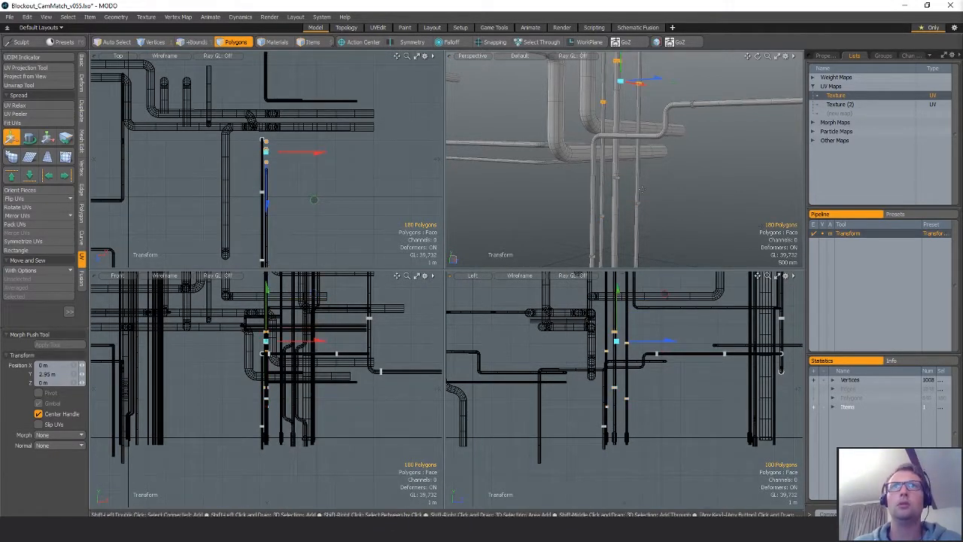
- Stagger the copied rims by raising the ones on the two thin pipes, the one beyond the thick pipe by 255 mm
key(shift+a)
alt+drag(642, 189, 614, 127)
key(q)
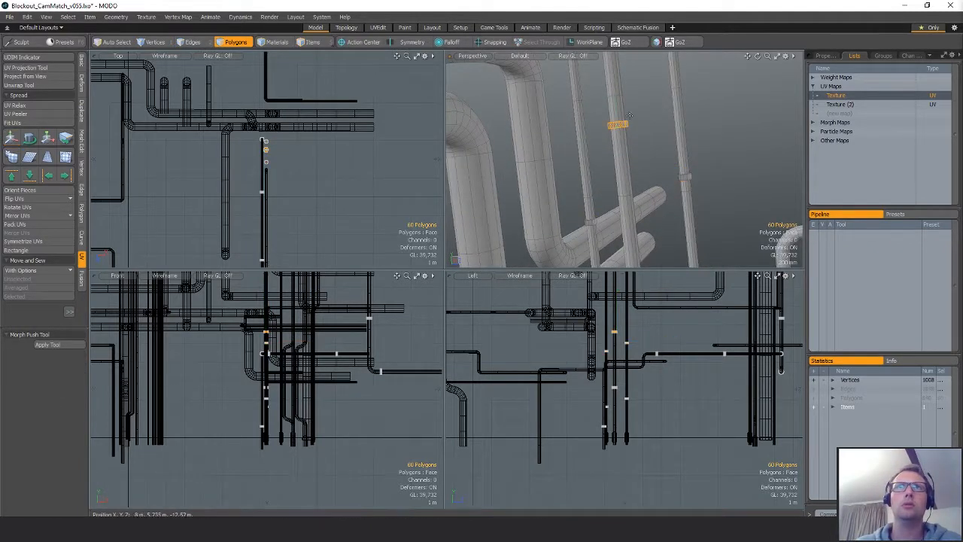
key(w)
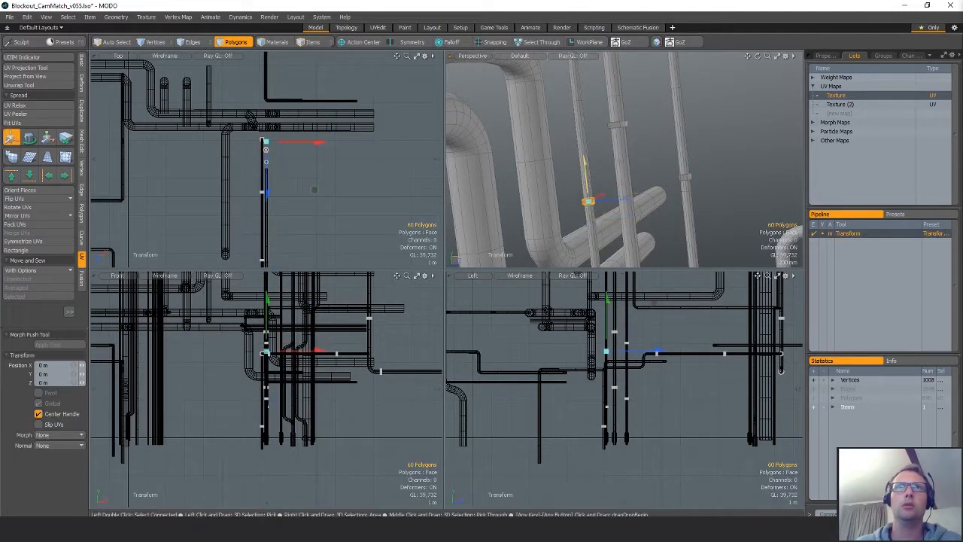
key(q)
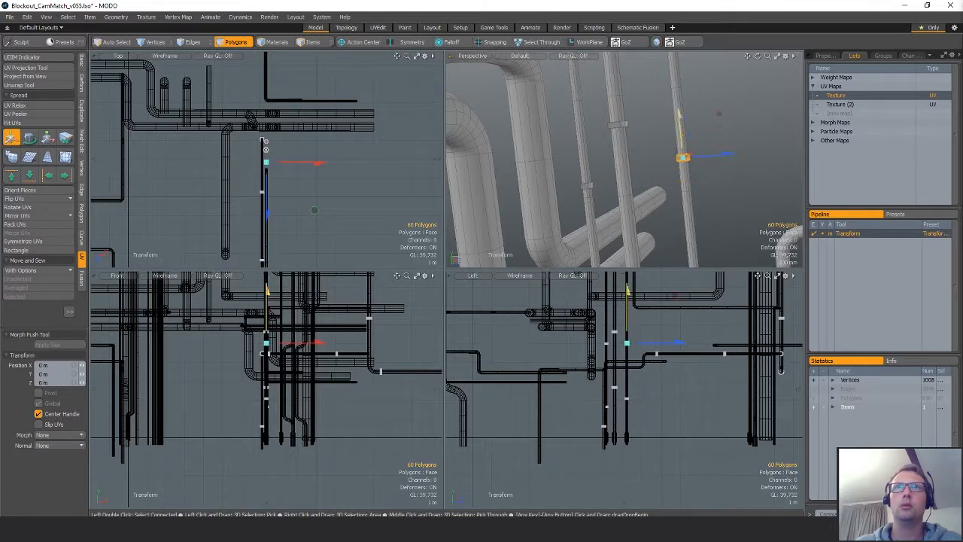
drag(680, 119, 679, 113)
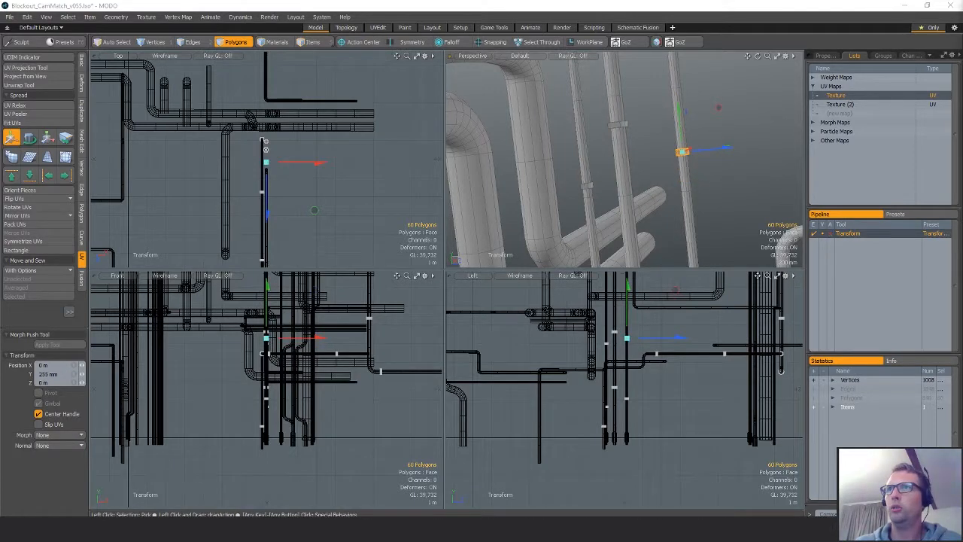
- Unhide the surrounding alley geometry and lower the copied rim on the thick middle pipe
key(u)
alt+drag(678, 162, 640, 77)
key(space)
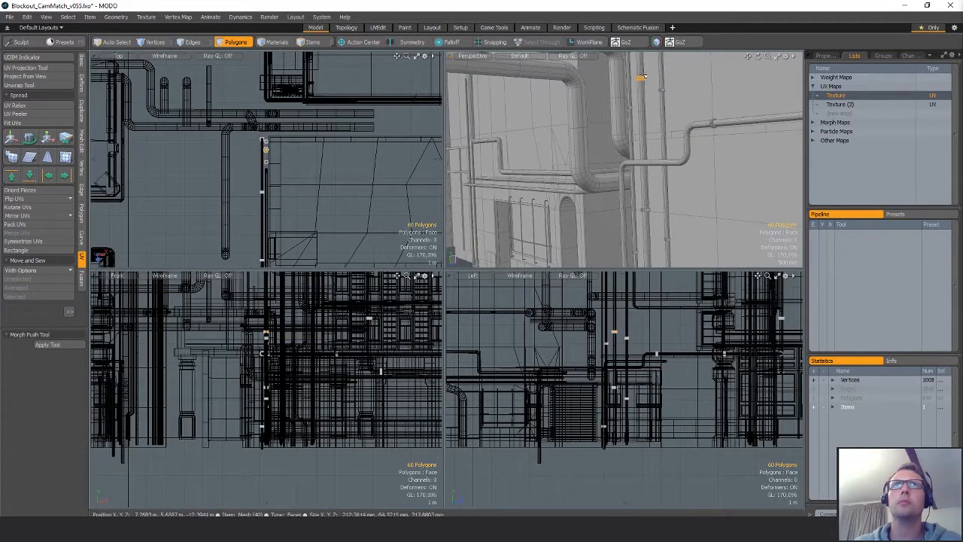
key(y)
key(space)
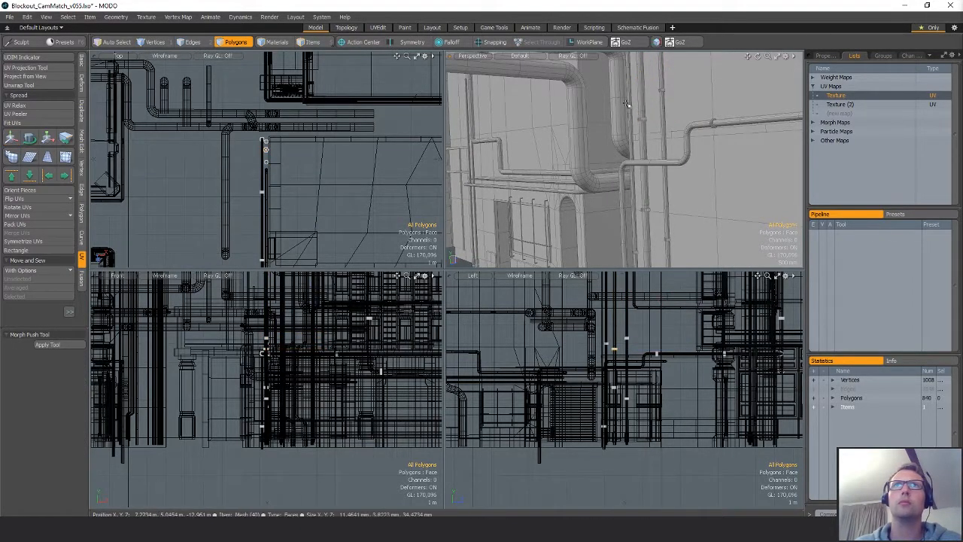
- Select the seven rims on the vertical pipe group, copy them, and move the copies farther up the same pipes
alt+drag(730, 171, 594, 127)
right_drag(547, 350, 666, 369)
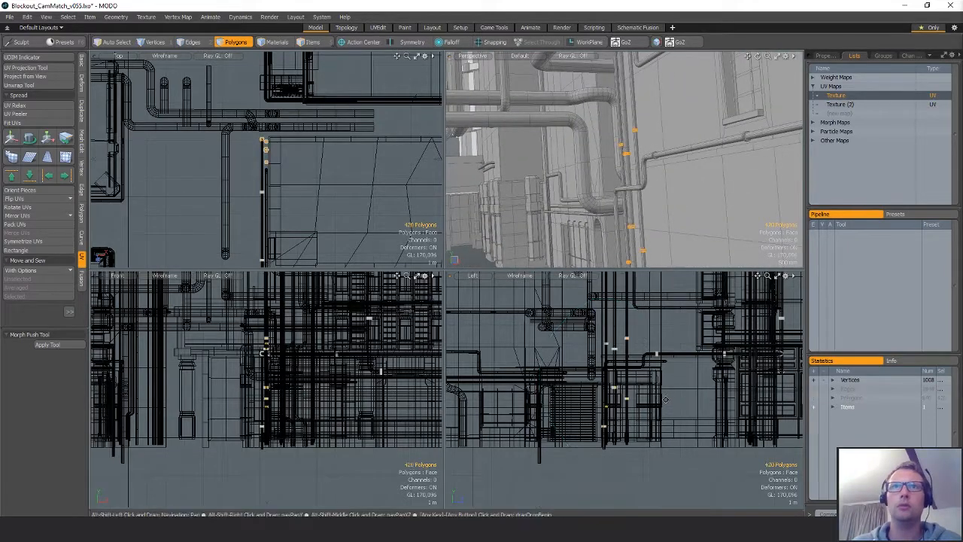
alt+drag(663, 373, 675, 442)
ctrl+alt+drag(675, 442, 646, 441)
key(y)
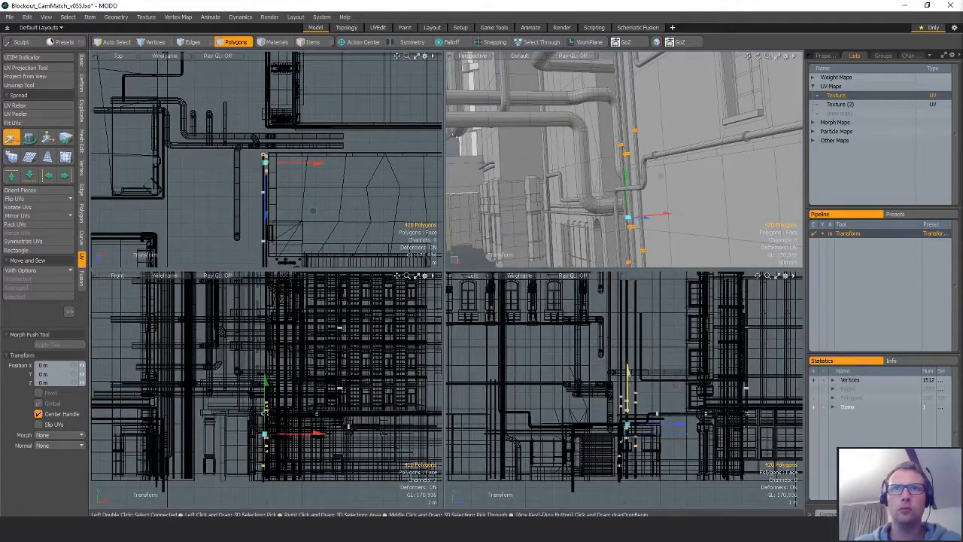
key(Escape)
key(Escape)
- Select the twelve rims on the three vertical pipes, copy them, and move the copies toward the pipes at the building corner
alt+drag(613, 154, 632, 174)
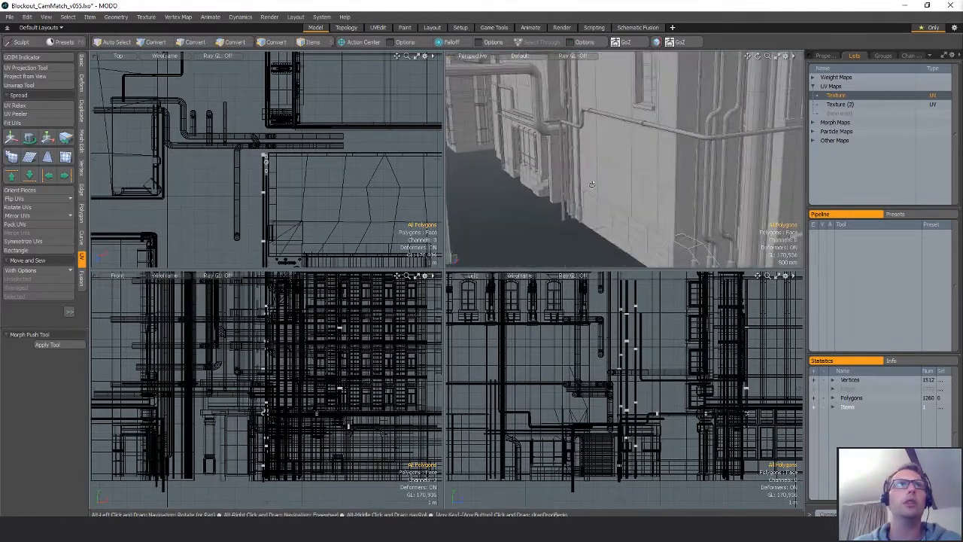
ctrl+alt+drag(251, 156, 369, 148)
mouse_move(316, 140)
right_down()
mouse_move(292, 183)
mouse_move(350, 258)
right_up()
mouse_move(369, 218)
ctrl+alt+mouse_down()
mouse_move(339, 219)
mouse_move(317, 143)
mouse_move(357, 143)
ctrl+alt+mouse_up()
key(w)
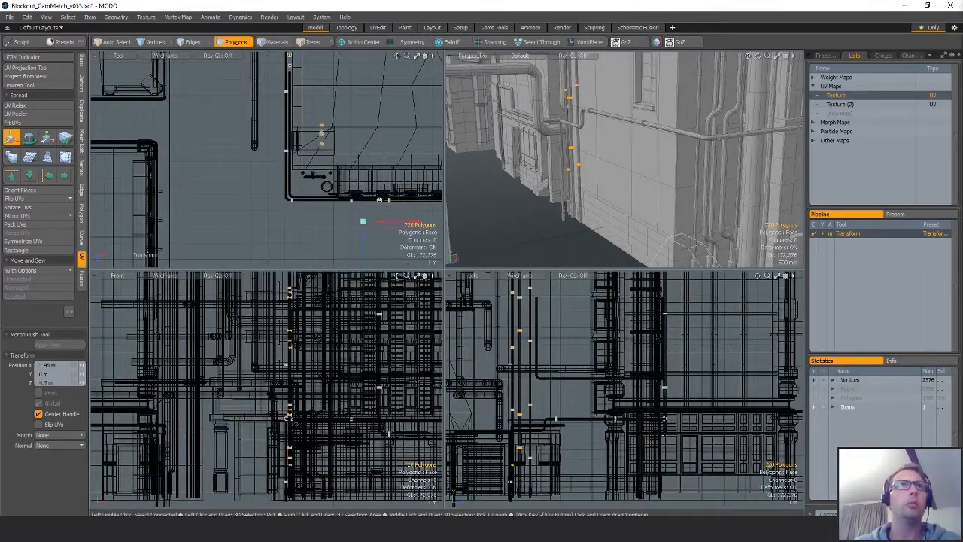
ctrl+alt+drag(311, 193, 374, 192)
alt+drag(331, 139, 325, 193)
- Rotate the copied rims in line with the corner pipes and move them -195 mm in X and -335 mm in Z
key(e)
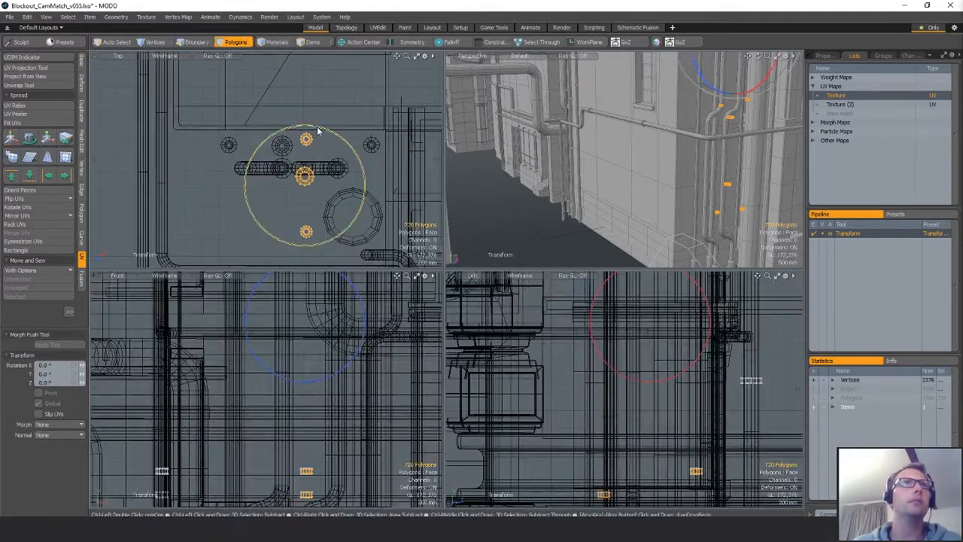
ctrl+drag(316, 128, 330, 180)
key(w)
drag(390, 227, 352, 158)
- Snap the thick rims -130 mm in Z and 35 mm in X onto the centre of the thick corner pipe
ctrl+alt+drag(318, 132, 453, 222)
key(x)
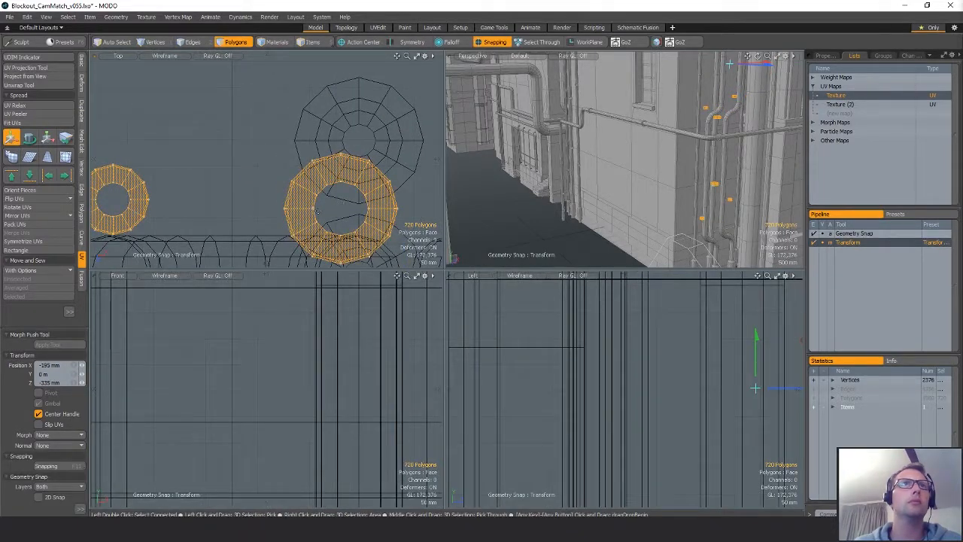
drag(315, 265, 300, 137)
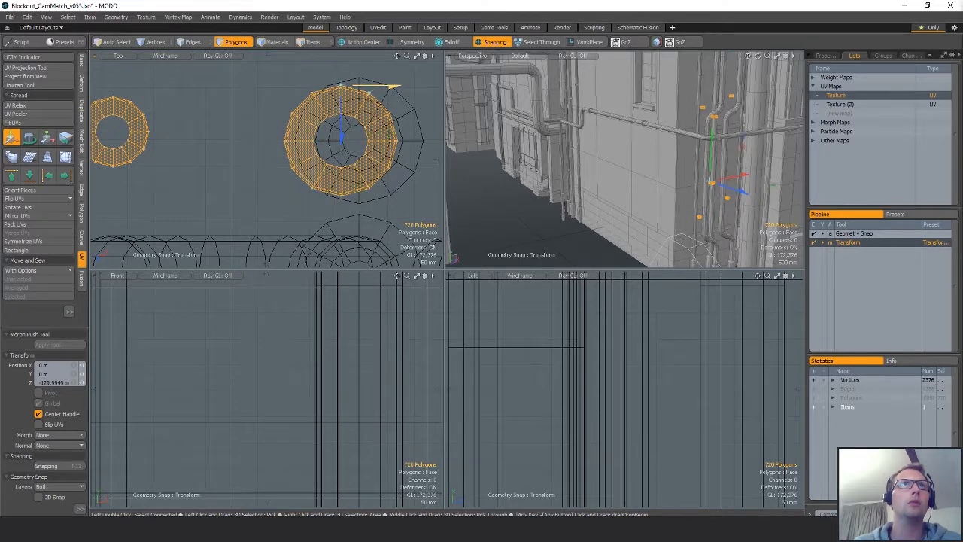
drag(392, 88, 392, 91)
- Select the four rims beside the outer corner pipe and snap them onto its centre, -190 mm in X and then along Z
alt+shift+drag(709, 196, 689, 156)
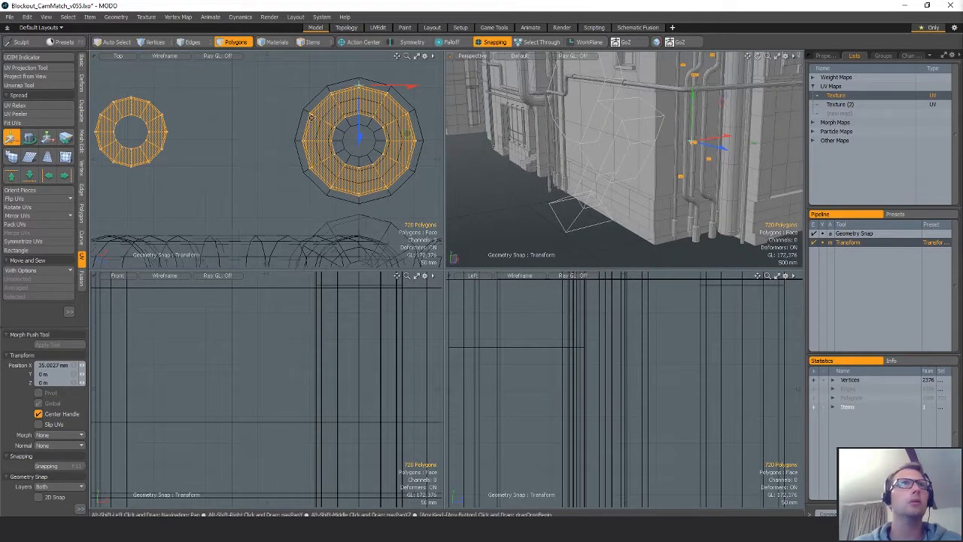
scroll(361, 140, down, 4)
key(q)
double_click(274, 143)
scroll(363, 165, up, 3)
alt+shift+drag(290, 148, 211, 102)
key(w)
drag(210, 200, 210, 204)
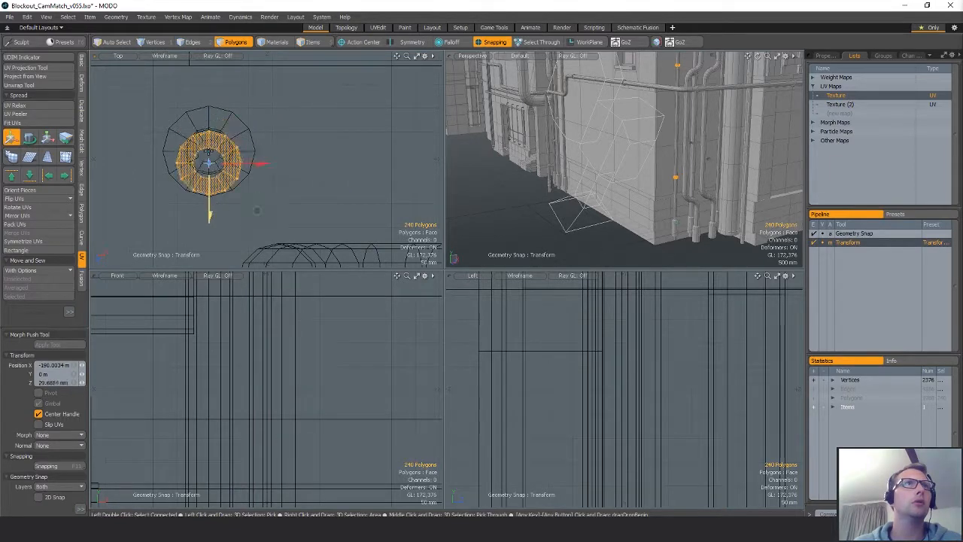
- Shift the four rims on the outer corner pipe slightly upward, clear of snapping
alt+drag(486, 242, 605, 151)
key(q)
key(w)
alt+shift+drag(631, 66, 634, 119)
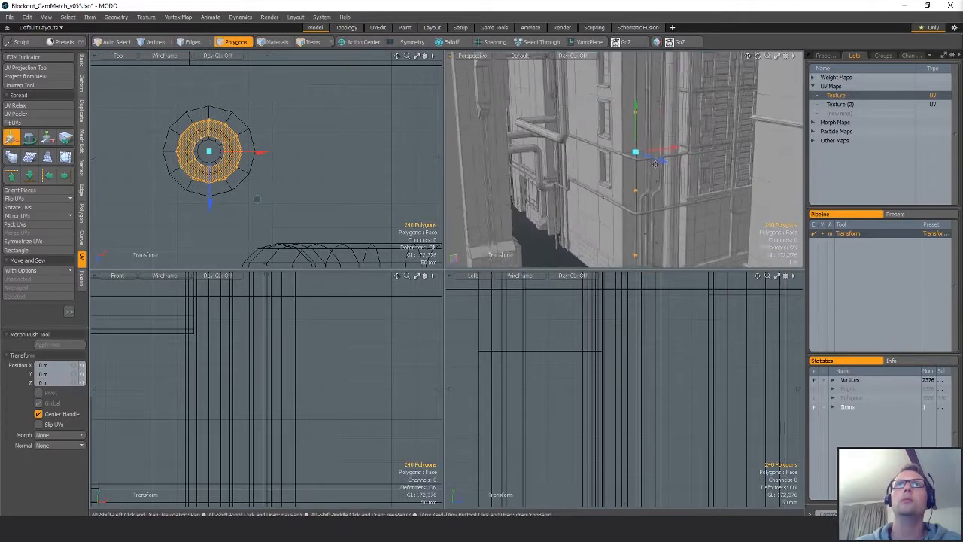
key(q)
- Select the four rims on the thick corner pipe and move them down 700 mm
alt+shift+drag(314, 170, 138, 119)
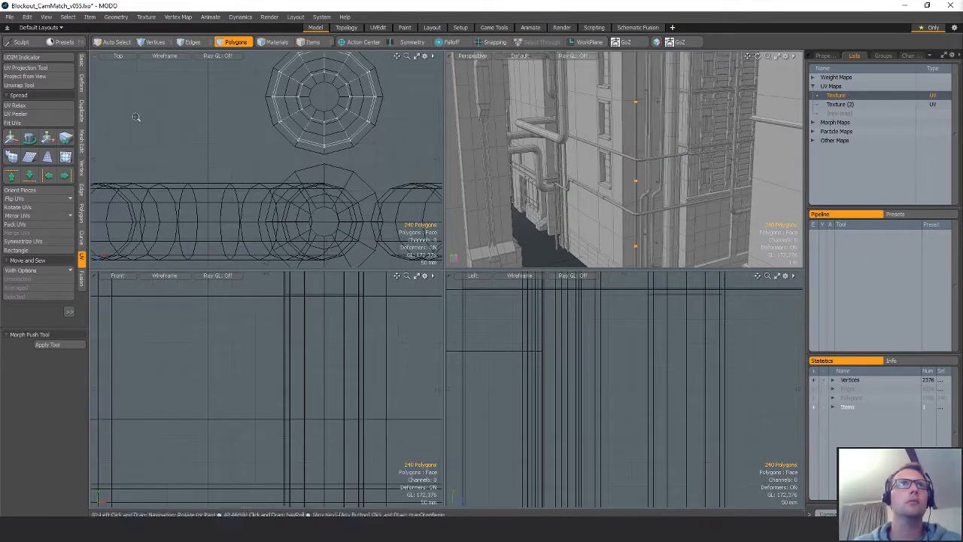
scroll(278, 128, down, 3)
right_drag(307, 77, 333, 168)
alt+shift+drag(671, 151, 630, 134)
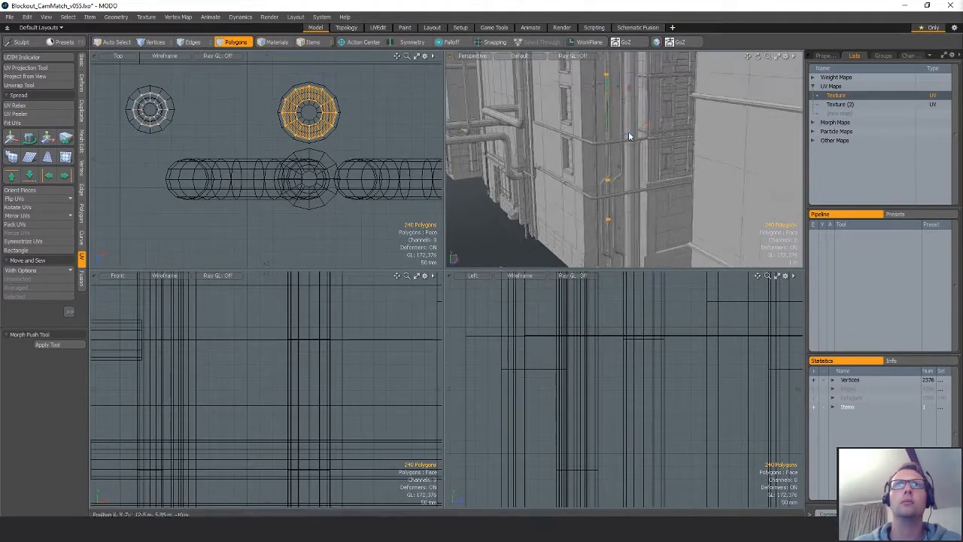
key(w)
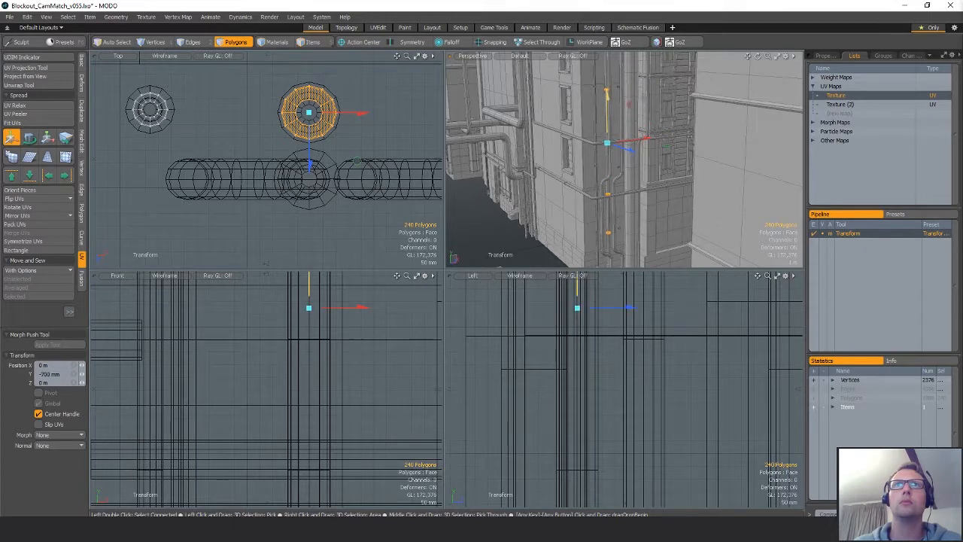
key(q)
- Respace the rims along the thick corner pipe by shifting the upper ones vertically in progressively smaller groups, then clear the selection
key(shift+a)
key(alt)
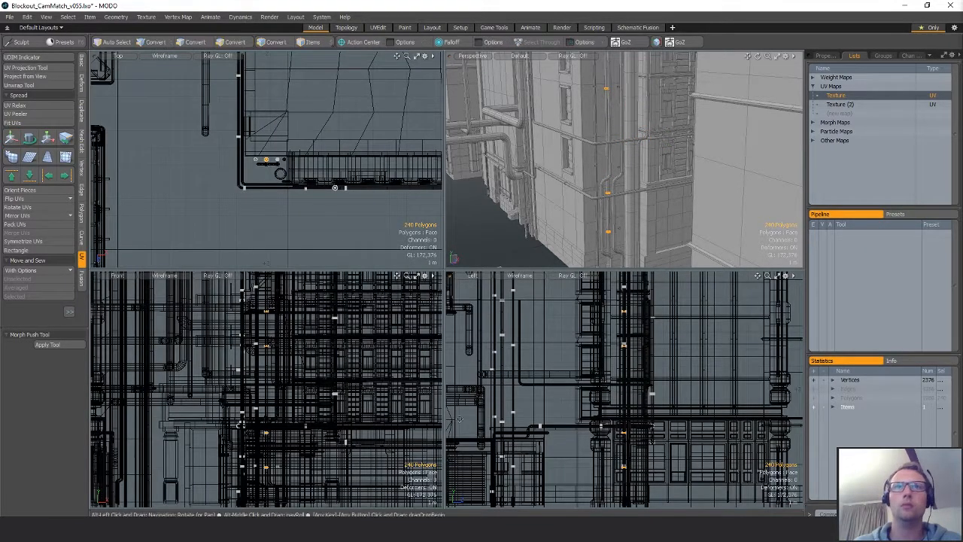
key(w)
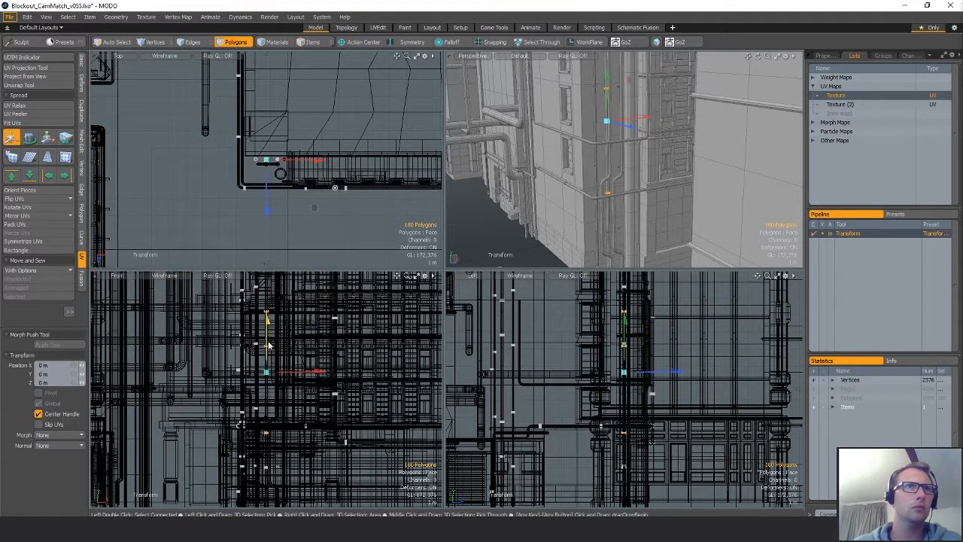
key(q)
ctrl+right_drag(226, 394, 301, 434)
key(w)
key(q)
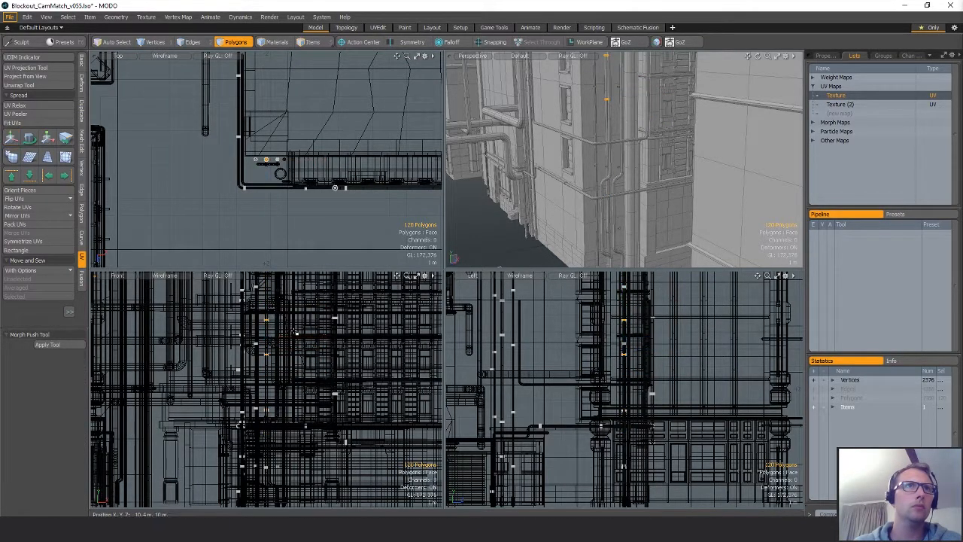
key(w)
key(q)
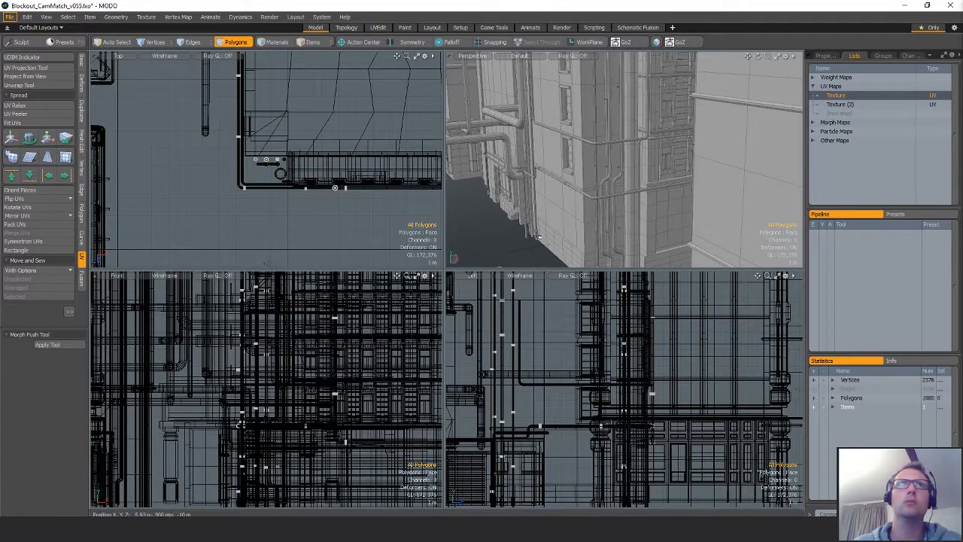
- Select the four rims beside the next thin corner pipe and snap them onto its centre, 400 mm in X and 5 mm in Z
key(shift+a)
right_drag(274, 189, 300, 194)
scroll(306, 193, up, 8)
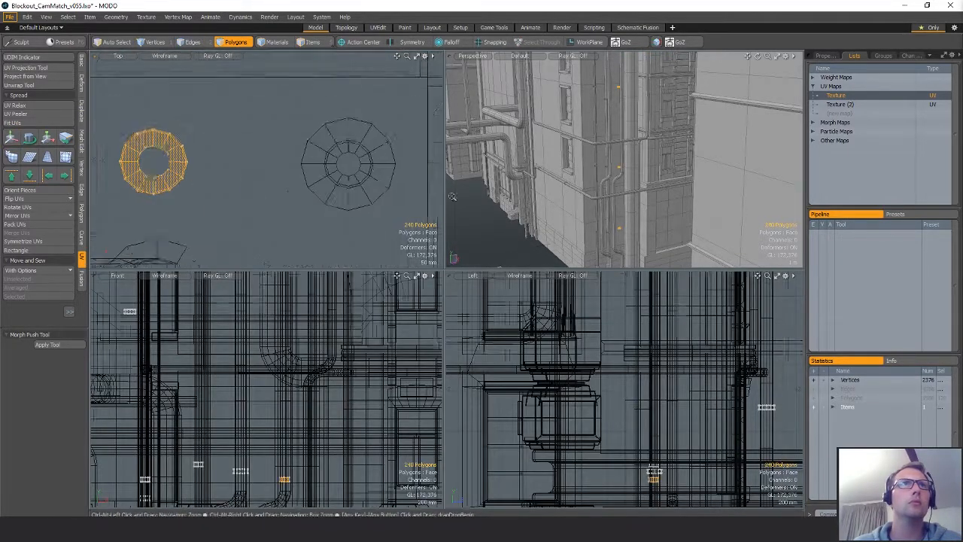
key(w)
key(x)
mouse_move(199, 162)
mouse_down()
mouse_move(358, 150)
mouse_move(347, 141)
mouse_up()
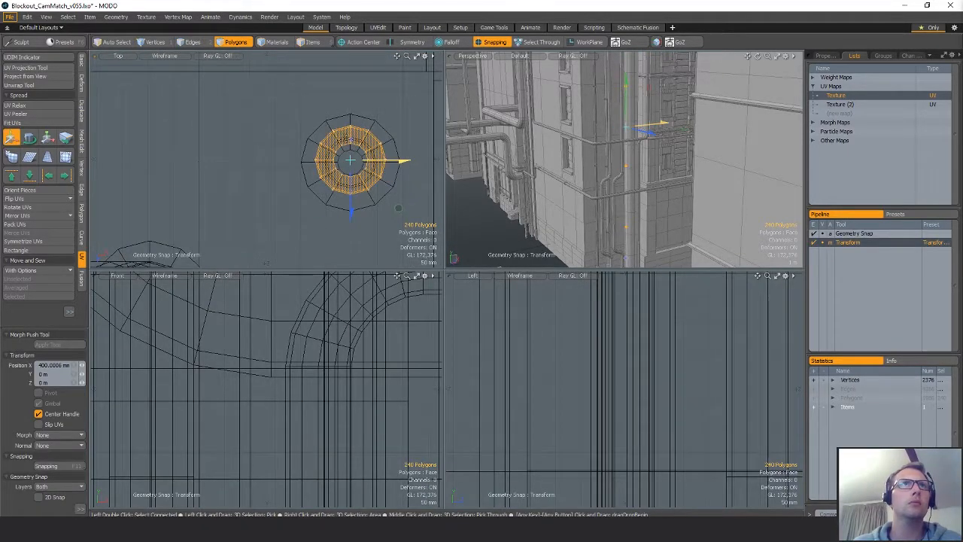
drag(350, 213, 351, 216)
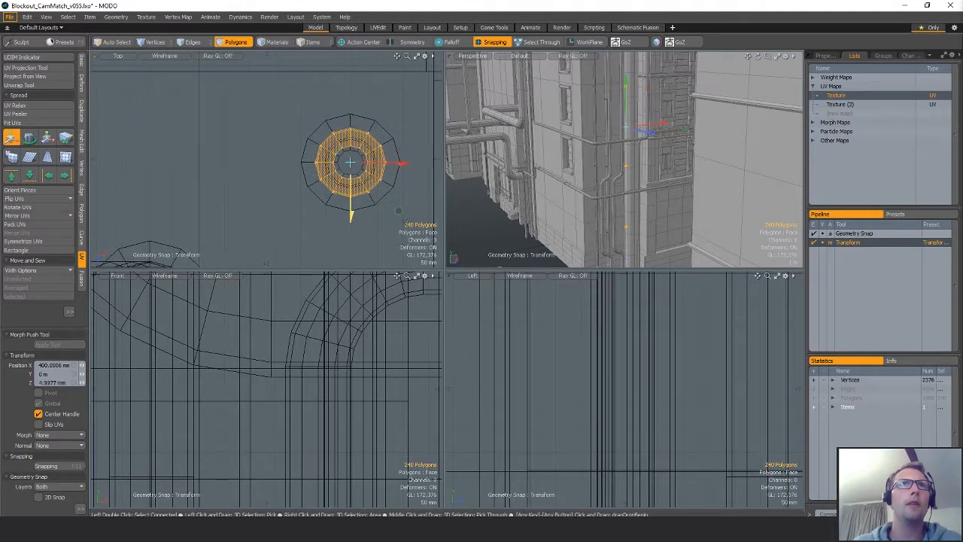
- Move the four rims on the thin corner pipe up 800 mm without snapping
scroll(625, 211, down, 3)
alt+shift+drag(624, 218, 648, 214)
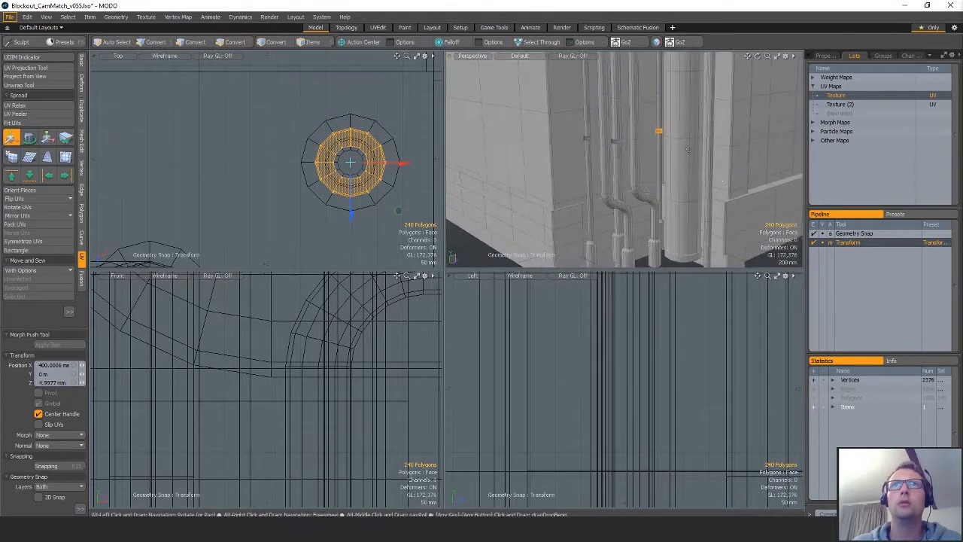
key(q)
ctrl+alt+drag(645, 327, 643, 449)
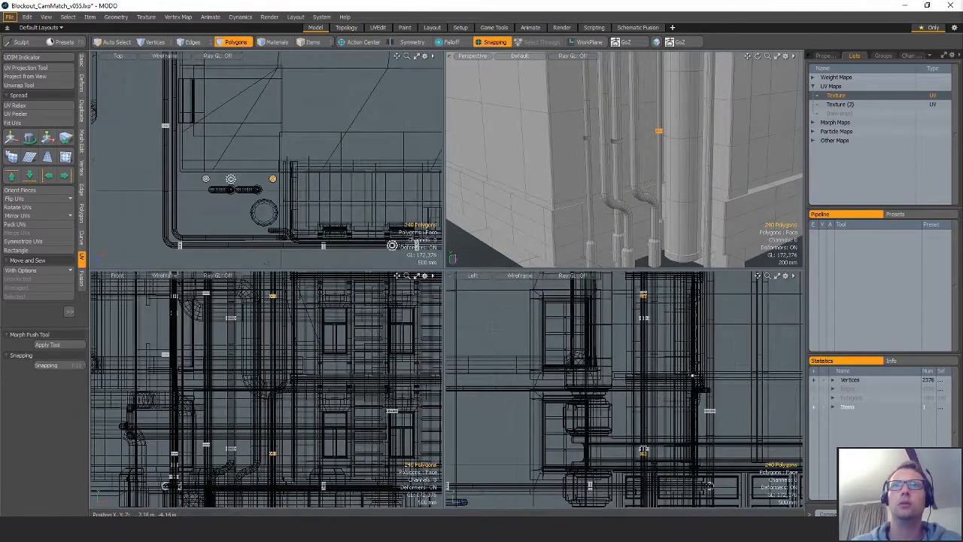
key(w)
key(x)
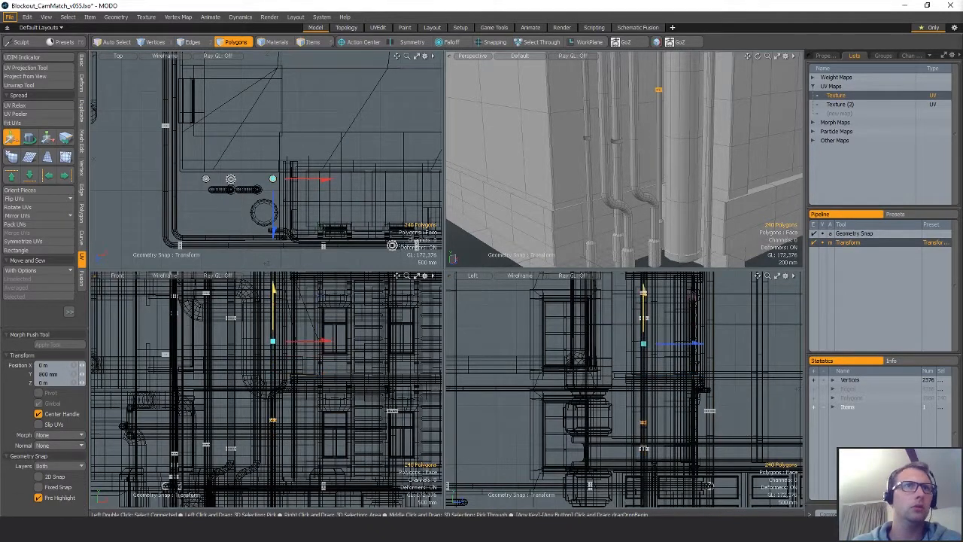
key(q)
- Duplicate one rim from the thick corner pipe and move the copy 285 mm in Z to the neighbouring bent pipe
mouse_move(625, 188)
alt+mouse_down()
mouse_move(670, 259)
mouse_move(629, 126)
mouse_move(613, 182)
mouse_move(625, 161)
mouse_move(617, 174)
alt+mouse_up()
key(1)
key(3)
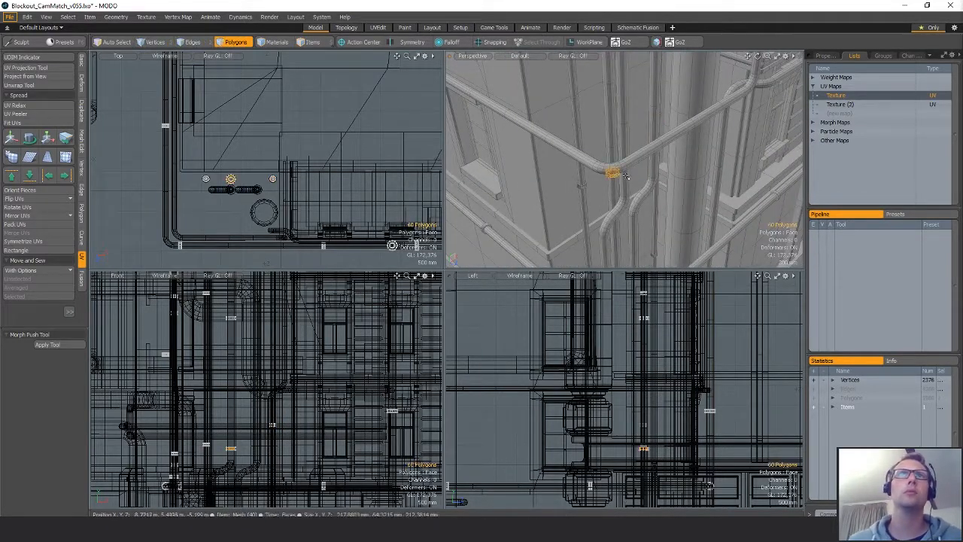
key(y)
key(shift+a)
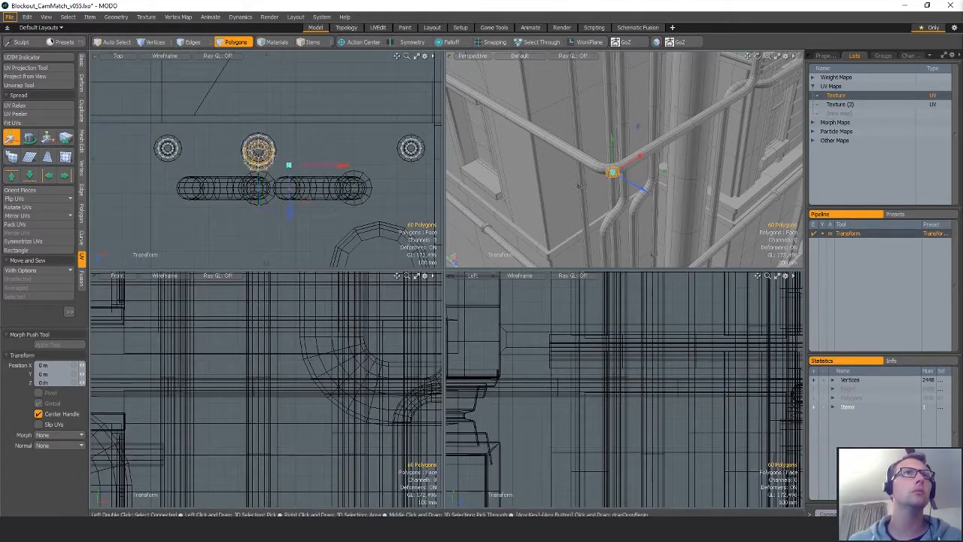
key(shift+a)
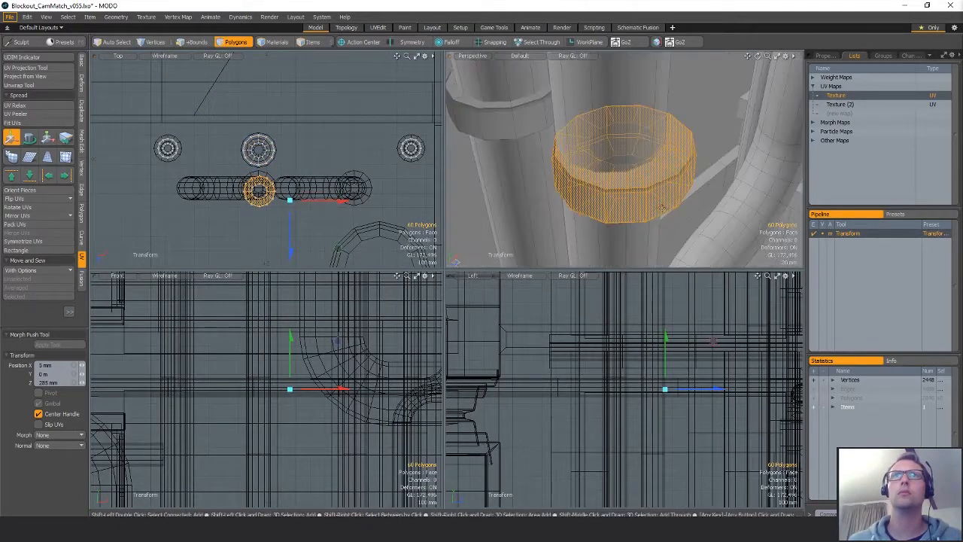
- Snap the copied rim onto the bent pipe's centre, -5 mm in X and -23 mm in Z
alt+drag(626, 170, 618, 144)
ctrl+alt+drag(216, 178, 394, 202)
key(x)
key(shift+a)
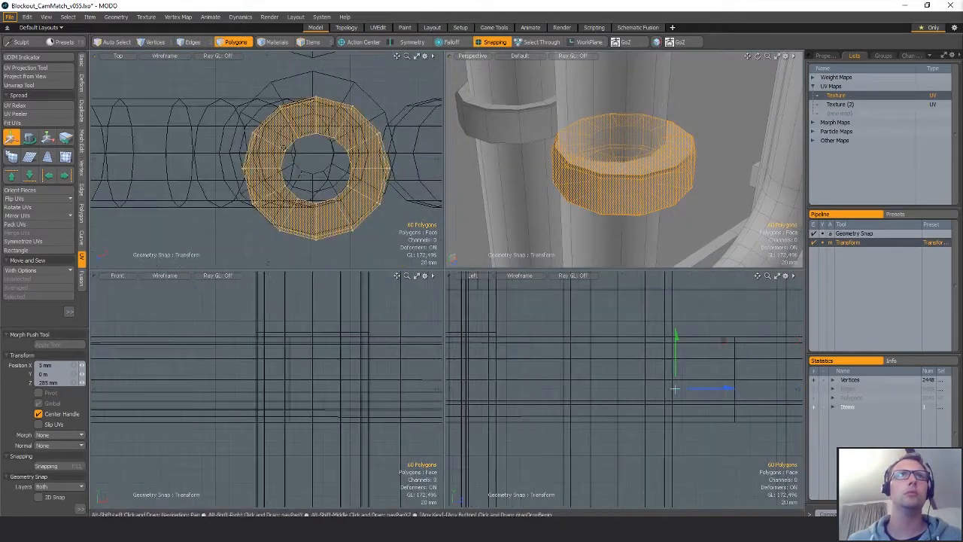
drag(315, 168, 310, 75)
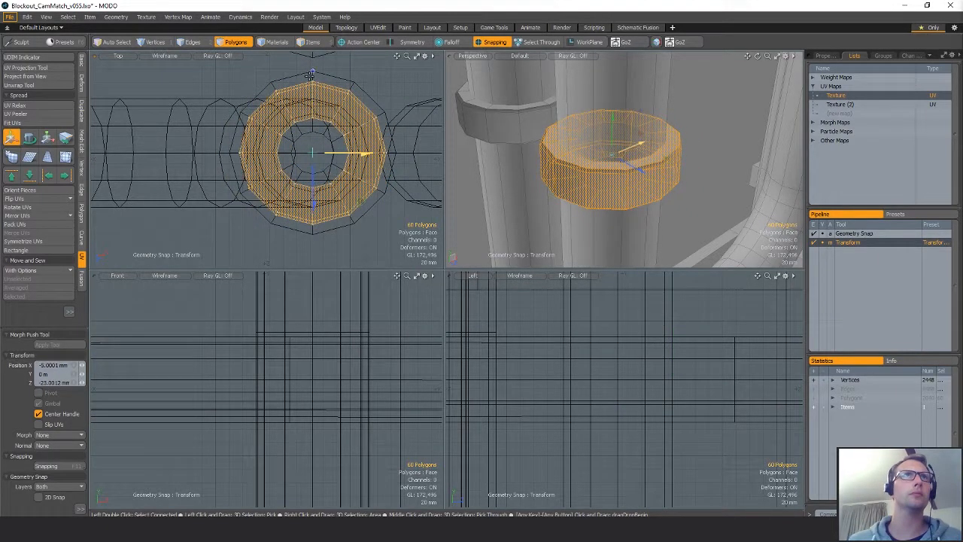
- Raise the rim on the bent pipe 300 mm, clear of snapping
scroll(612, 209, down, 8)
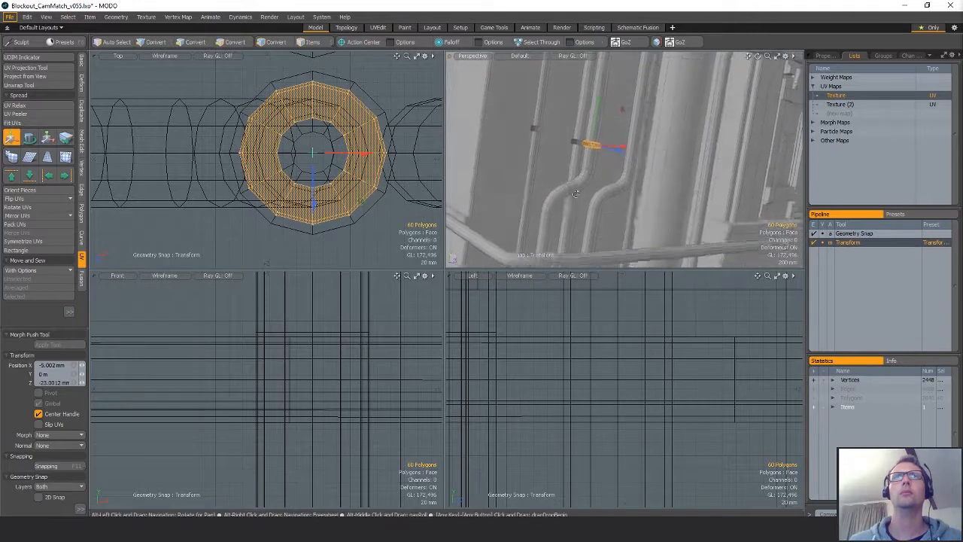
key(space)
key(y)
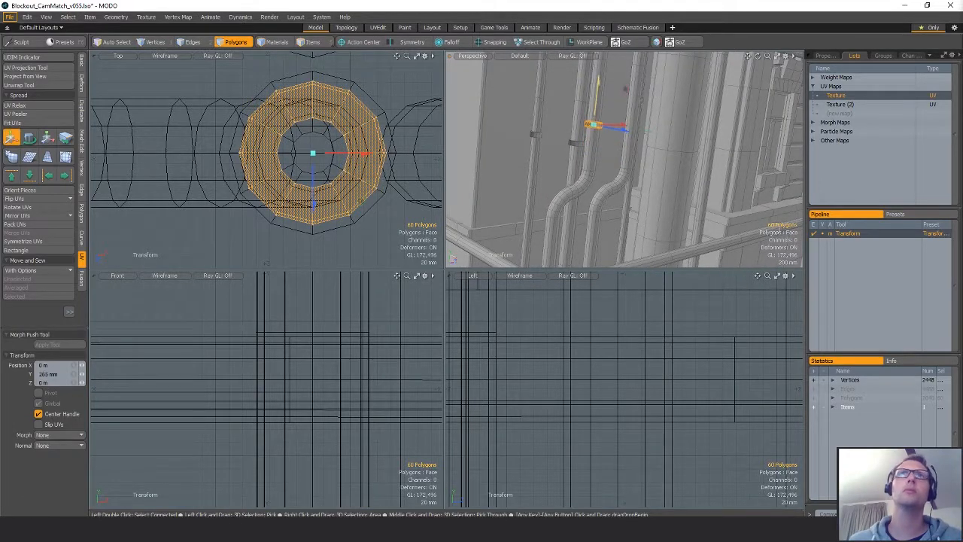
alt+drag(499, 160, 481, 175)
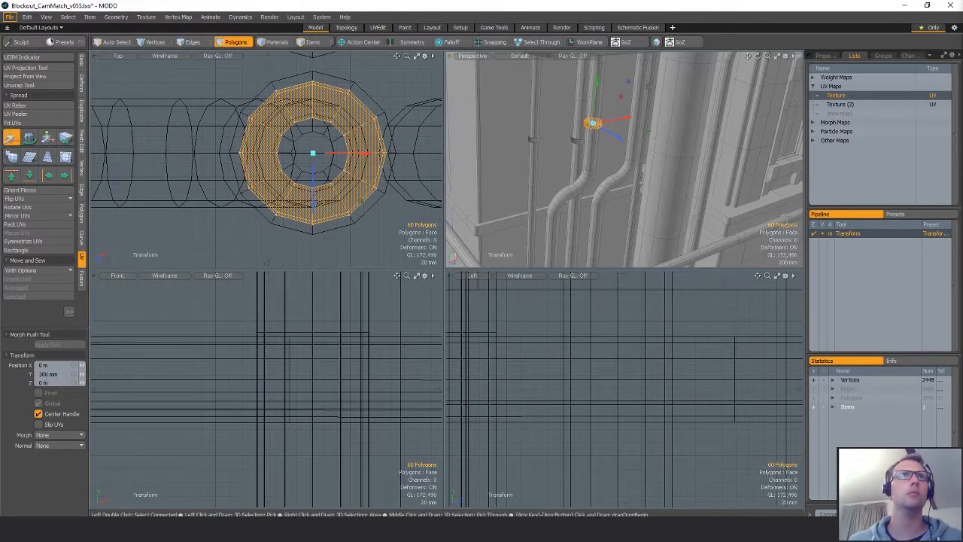
- Duplicate the bent pipe's rim and snap the copy onto the second bent pipe's centre, about 598 mm in X
ctrl+alt+drag(337, 219, 228, 228)
key(space)
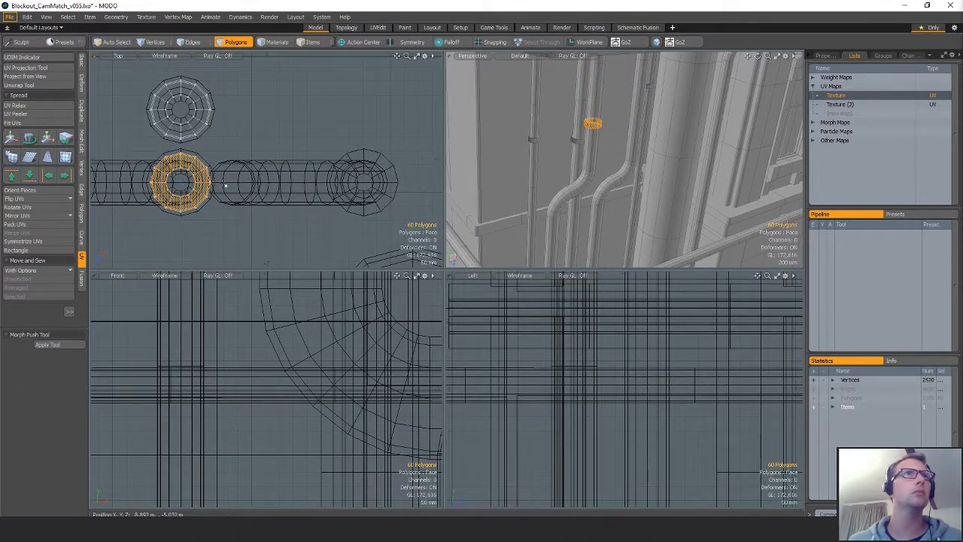
key(y)
drag(224, 185, 355, 148)
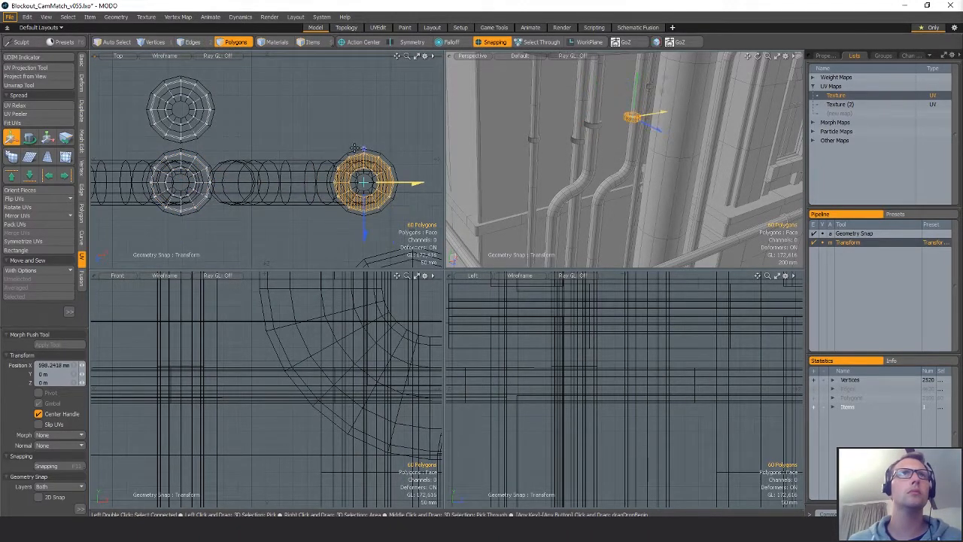
key(space)
- Select the rims on both bent pipes, duplicate them and move the copies up 4.95 m
shift+double_click(210, 188)
key(alt+a)
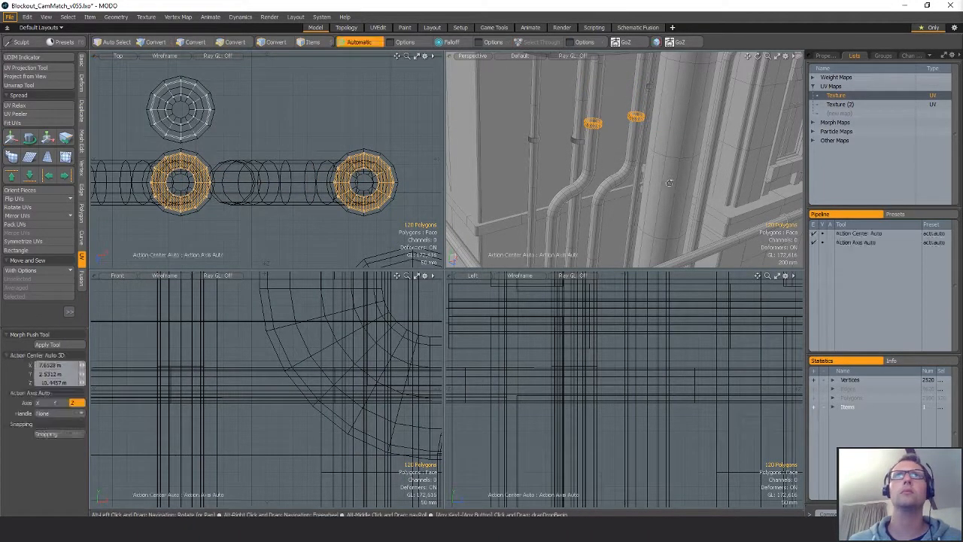
key(space)
scroll(700, 240, down, 5)
alt+drag(701, 240, 706, 170)
key(y)
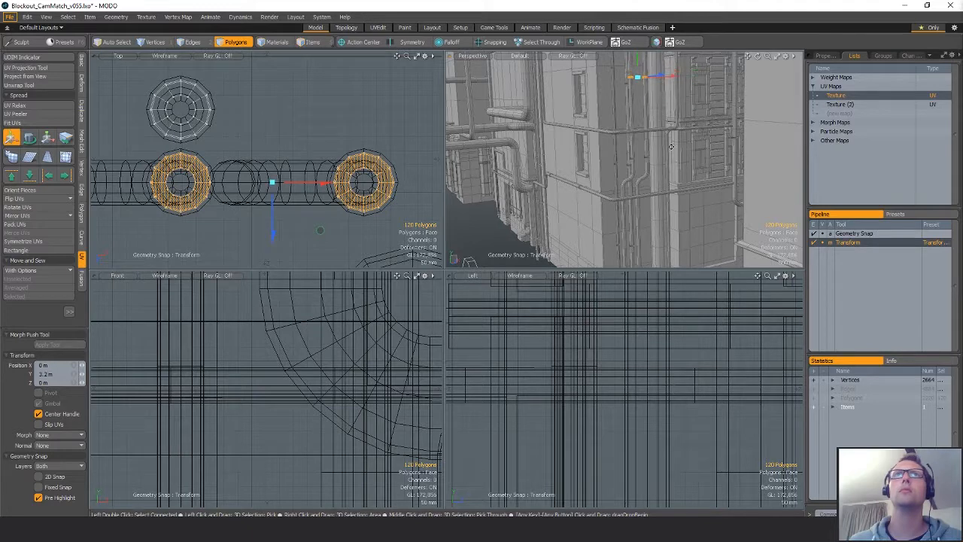
alt+drag(671, 146, 651, 92)
alt+drag(650, 92, 628, 172)
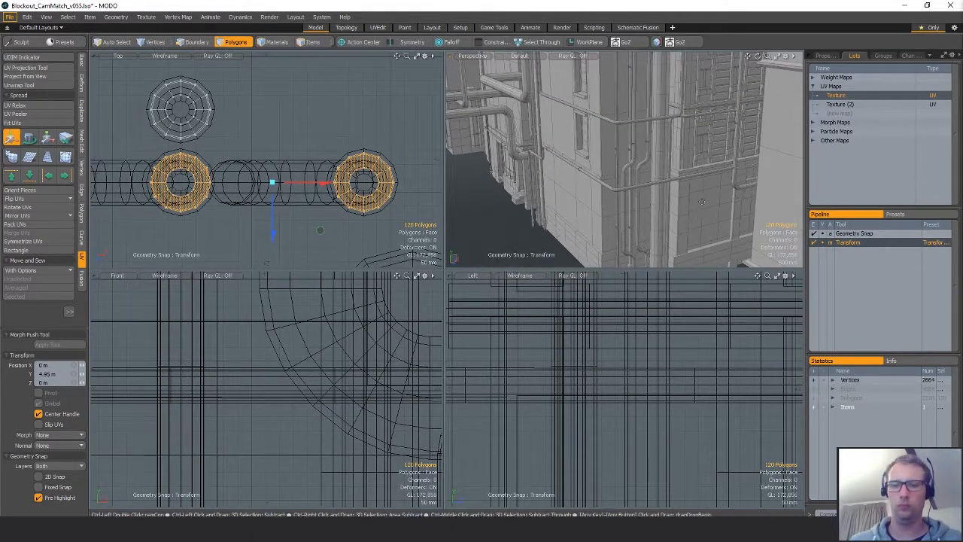
- Paste another copy of the rim pair and move it down 8.35 m to the pipes' middle run
key(q)
key(ctrl+v)
scroll(700, 201, down, 4)
key(w)
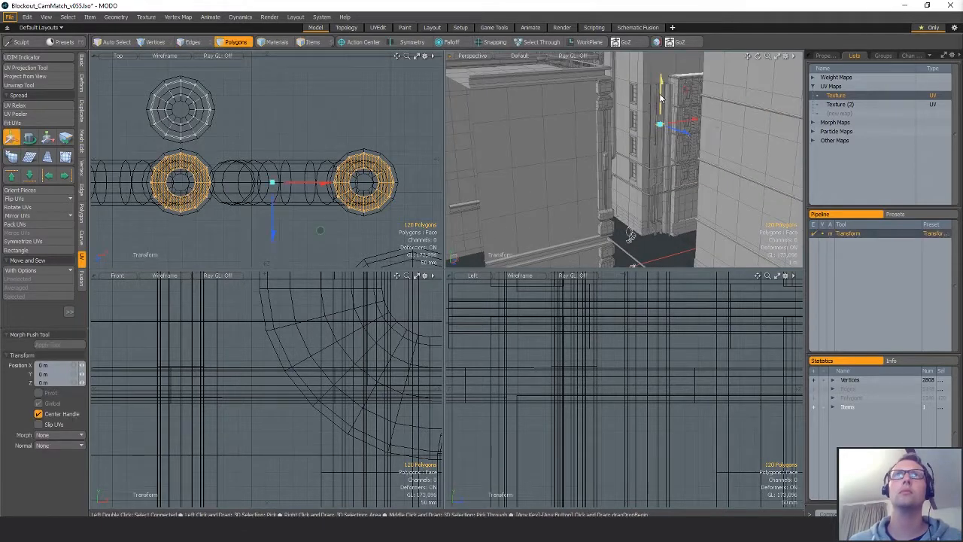
key(shift+a)
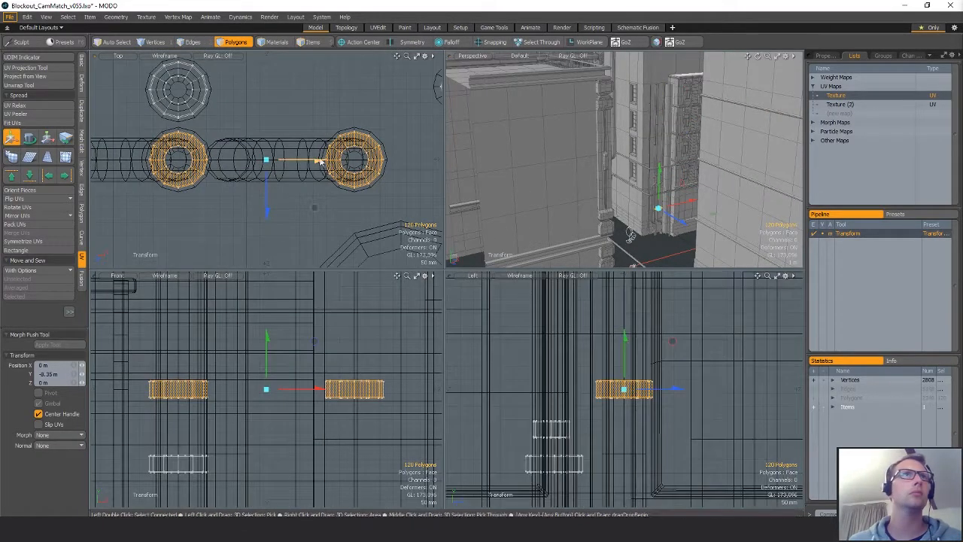
- Shift the lower rim pair -474 mm in X and snap it onto the centres of the offset pipe run
drag(319, 161, 258, 161)
click(82, 169)
key(shift+a)
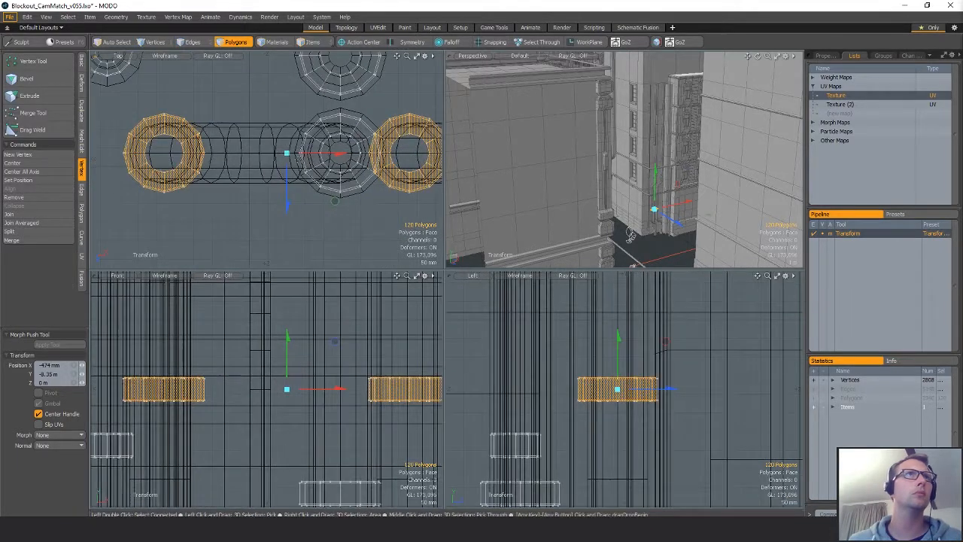
key(x)
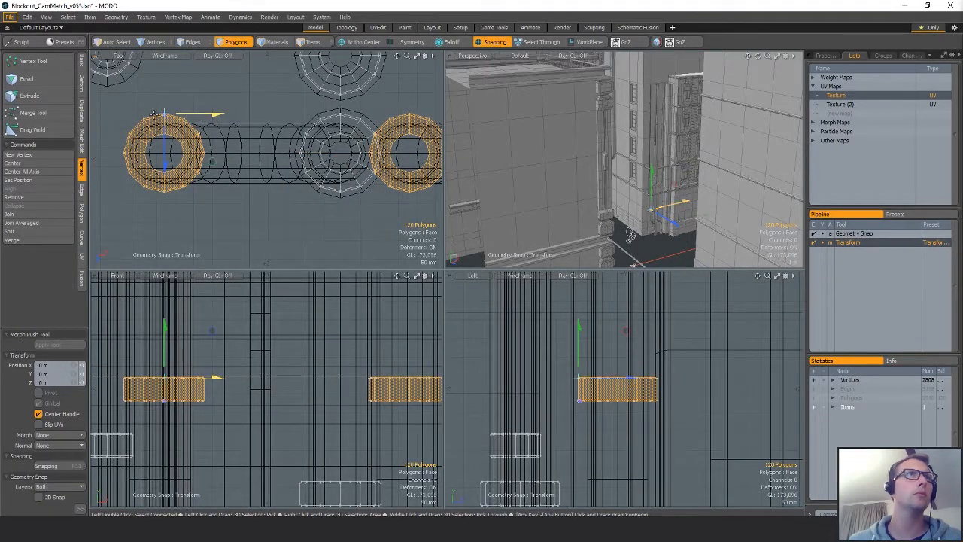
drag(154, 114, 150, 114)
- Raise the snapped rim pair along the straight run above the lower bends, then clear the selection and turn off snapping
key(space)
key(shift+a)
ctrl+alt+drag(646, 178, 572, 178)
key(w)
drag(642, 109, 639, 106)
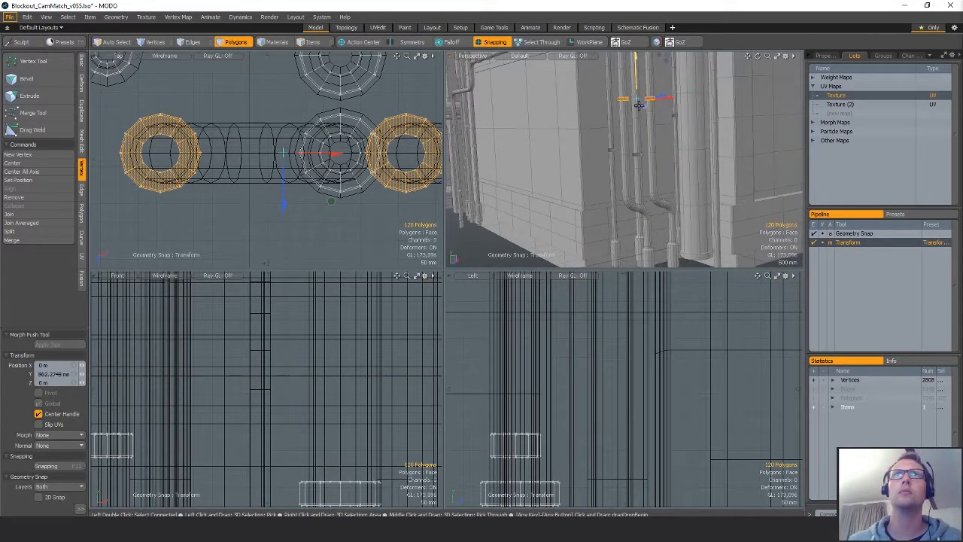
alt+shift+drag(671, 167, 601, 106)
key(space)
key(Escape)
key(x)
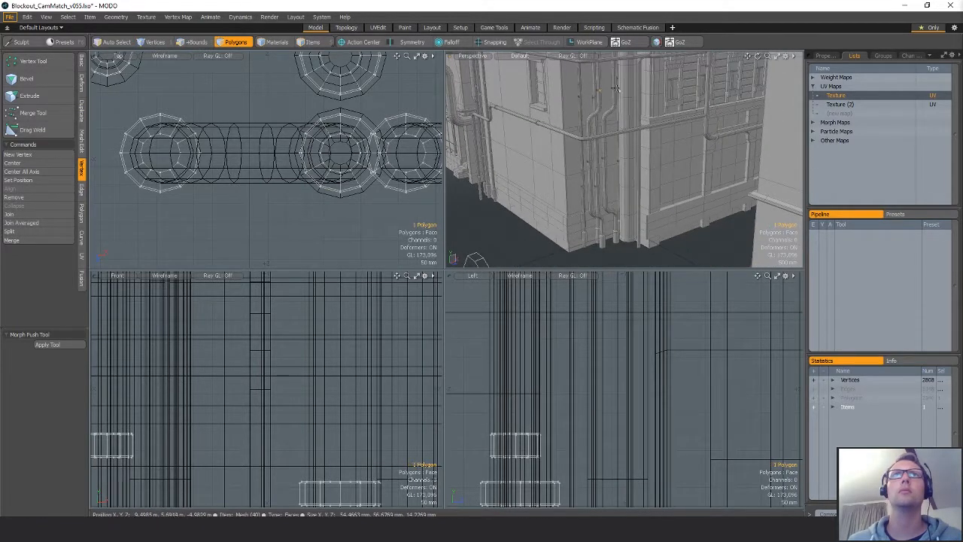
- Duplicate the rim pair above the upper bends and move the copies down to the base of the two bent pipes
double_click(616, 89)
key(y)
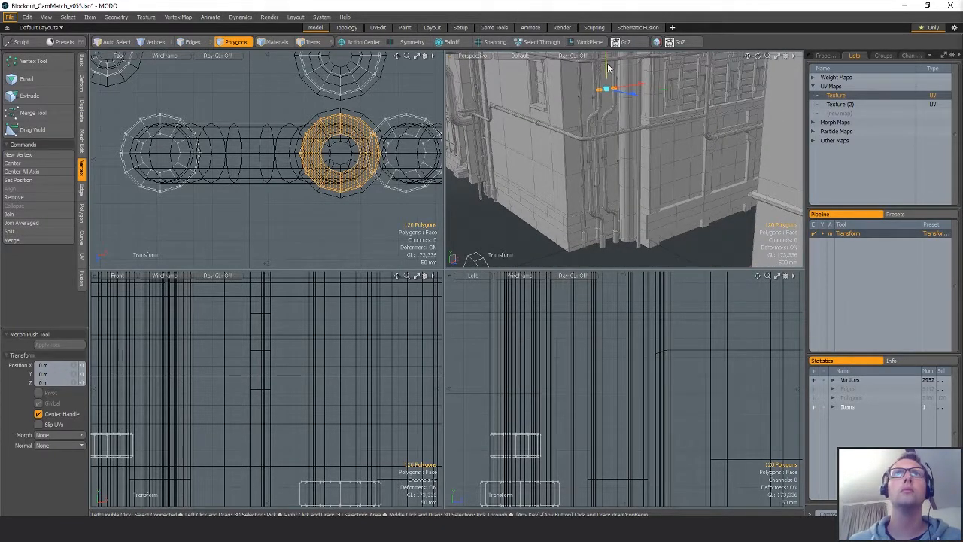
drag(608, 68, 627, 226)
key(Escape)
- Select the two rims at the base of the bent pipes and raise them slightly above the pipe sockets
scroll(623, 206, up, 3)
double_click(592, 160)
shift+double_click(635, 158)
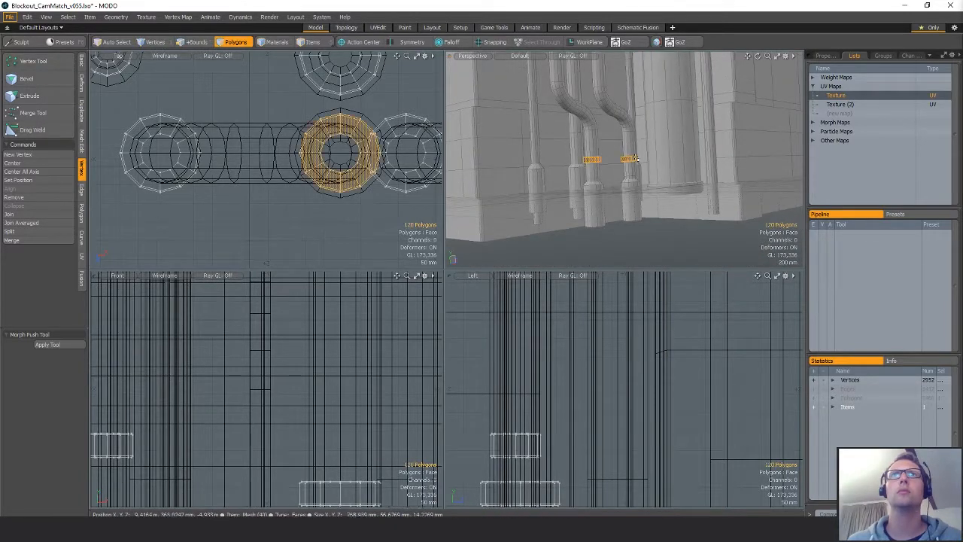
key(w)
key(q)
key(Escape)
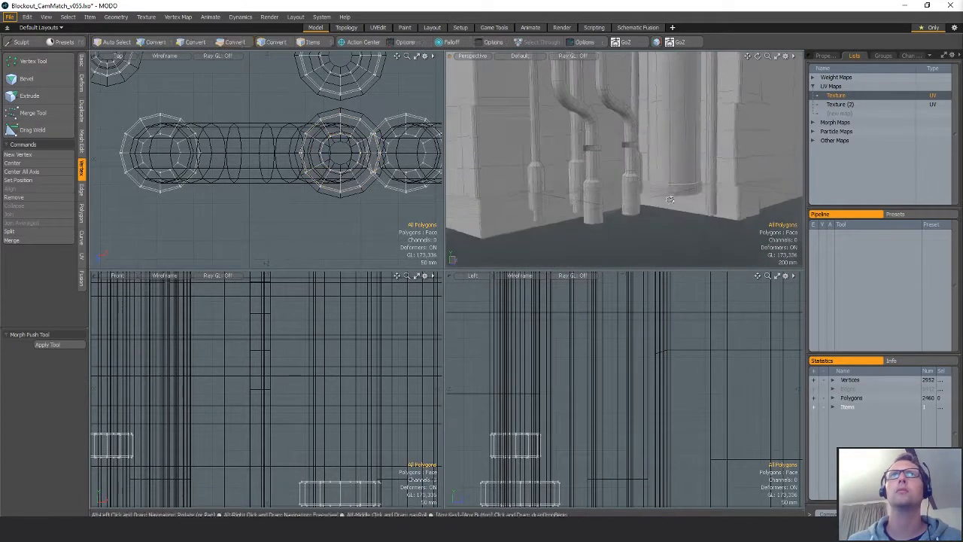
- Save the scene with the fitted pipe rims
scroll(666, 174, down, 3)
key(ctrl+s)
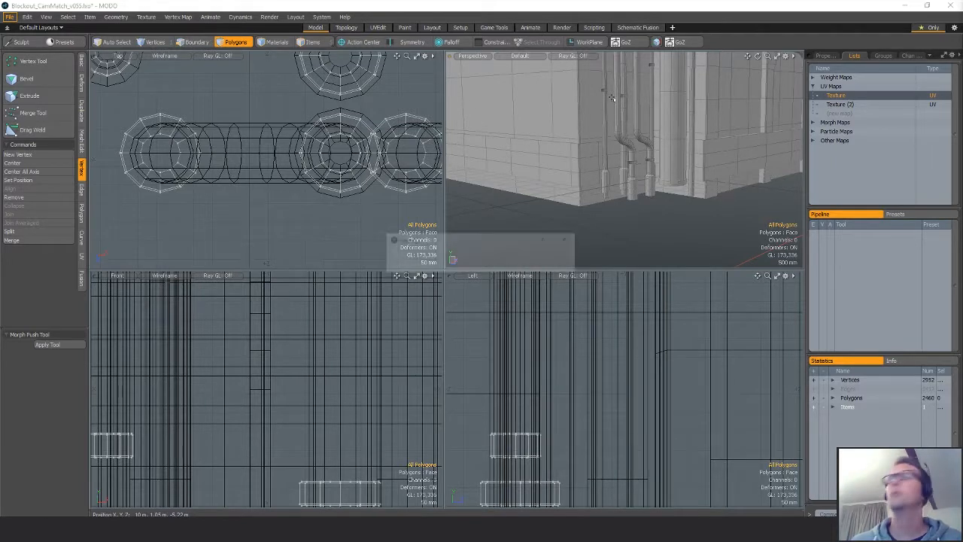
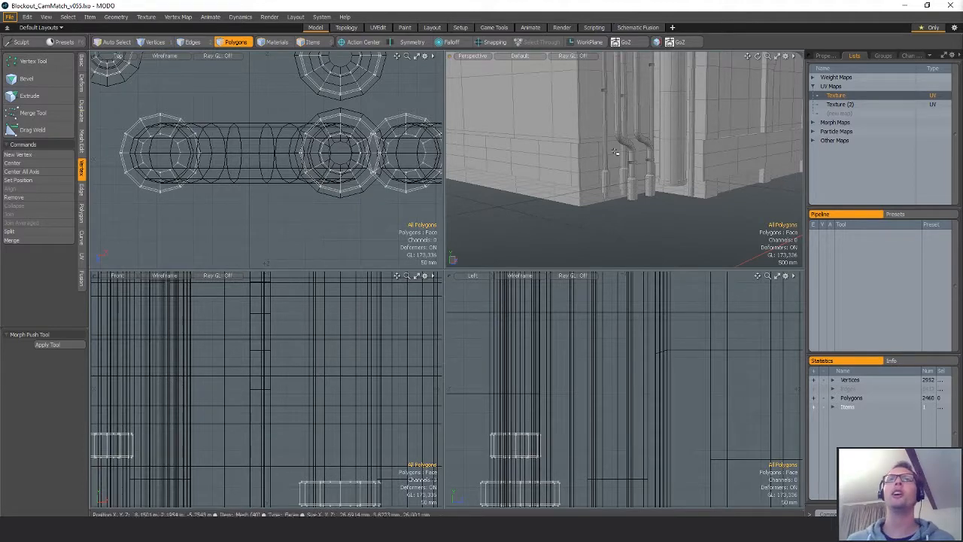
mouse_move(662, 189)
alt+mouse_down()
mouse_move(602, 188)
mouse_move(662, 188)
mouse_move(628, 187)
mouse_move(670, 175)
alt+mouse_up()
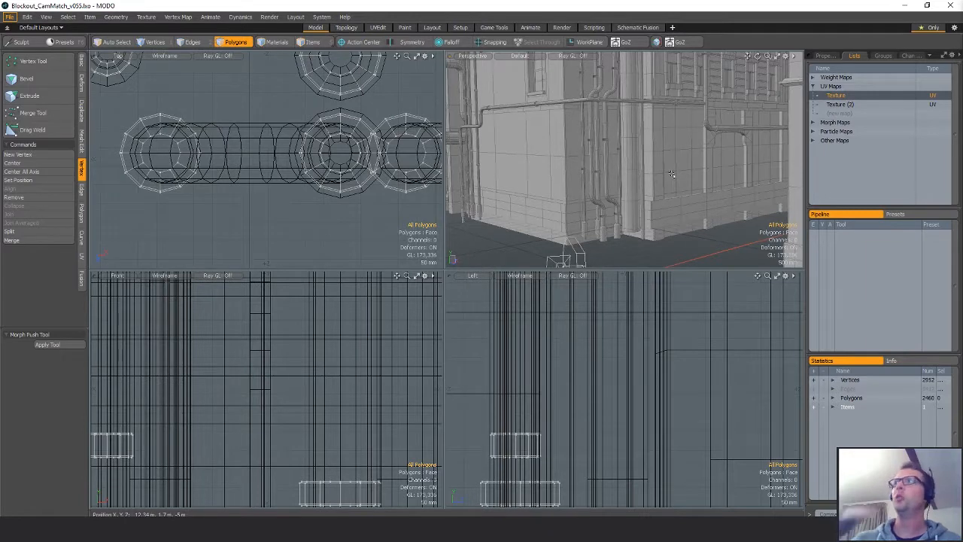
- Select the rim on the straight pipe between the two bent pipes and raise it along the pipe
ctrl+alt+drag(569, 173, 642, 172)
double_click(637, 172)
key(w)
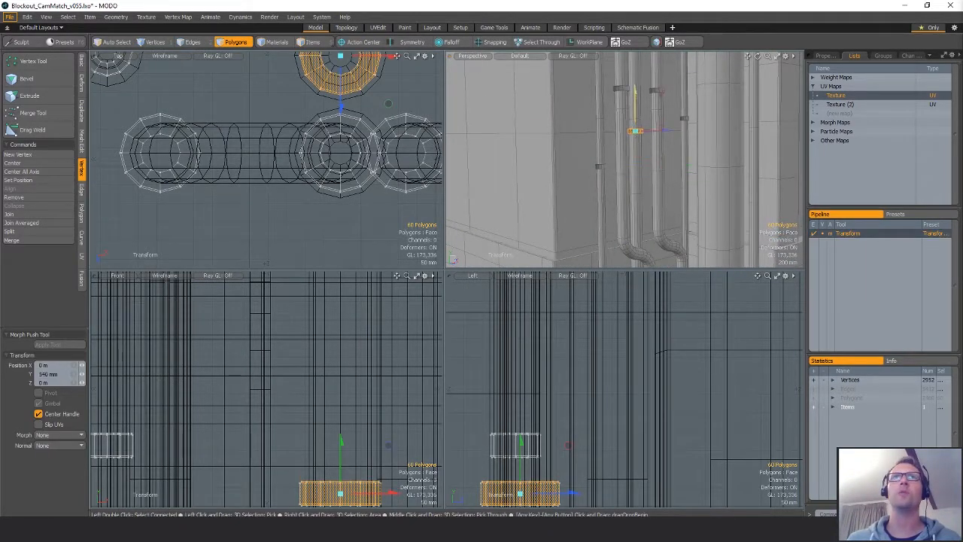
drag(635, 92, 636, 72)
key(q)
- Raise the rim on the thin outer pipe slightly, undoing a surplus adjustment, and clear the selection
double_click(601, 166)
key(w)
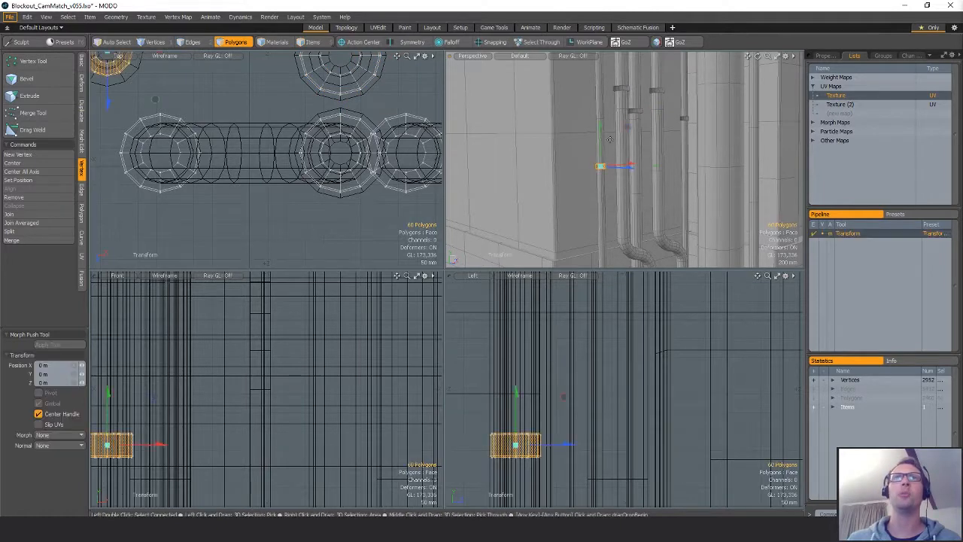
mouse_move(603, 133)
mouse_down()
mouse_move(604, 103)
mouse_move(604, 119)
mouse_up()
key(ctrl+z)
key(q)
click(580, 165)
ctrl+alt+drag(579, 165, 567, 123)
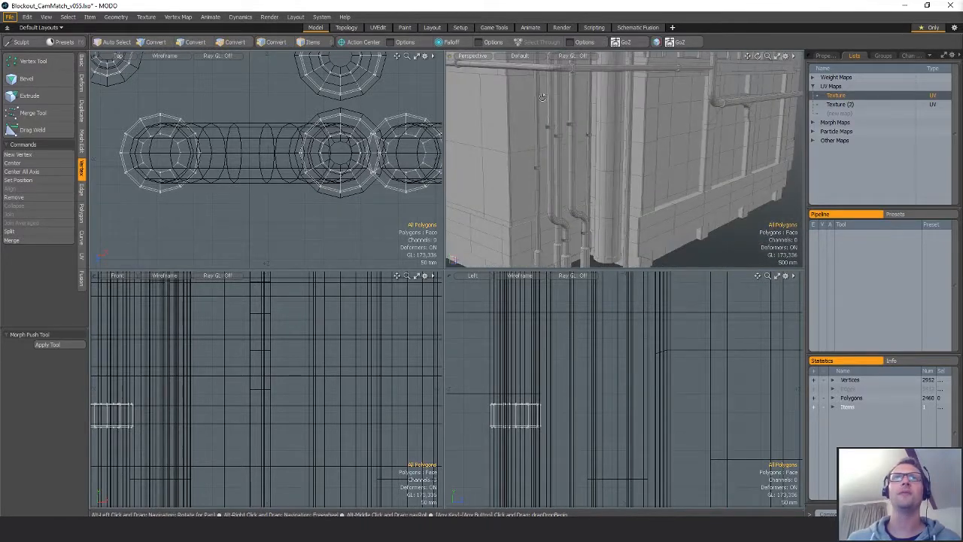
- Duplicate the bent pipe's rim and move the copy over to the thin pipe beside the large drainpipe
double_click(572, 124)
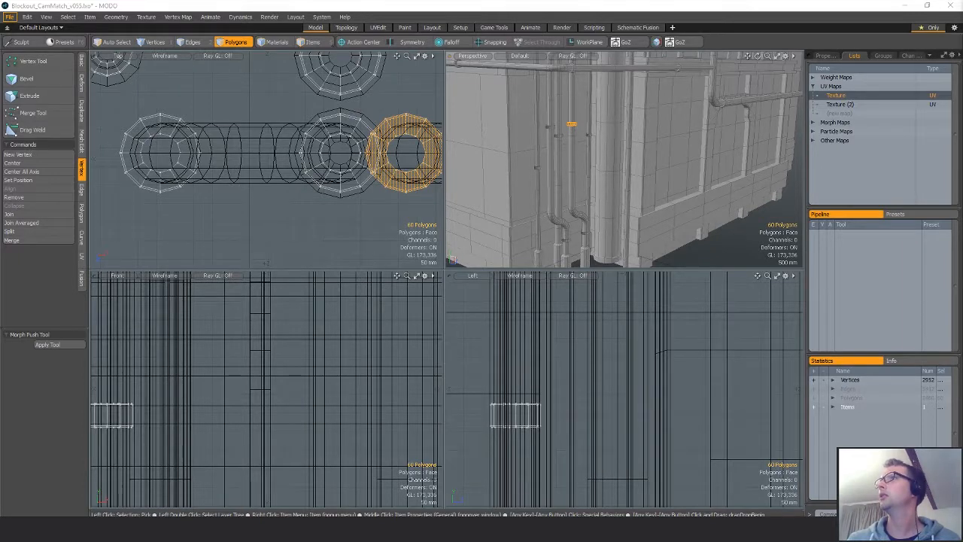
alt+drag(572, 124, 620, 264)
alt+drag(663, 199, 624, 138)
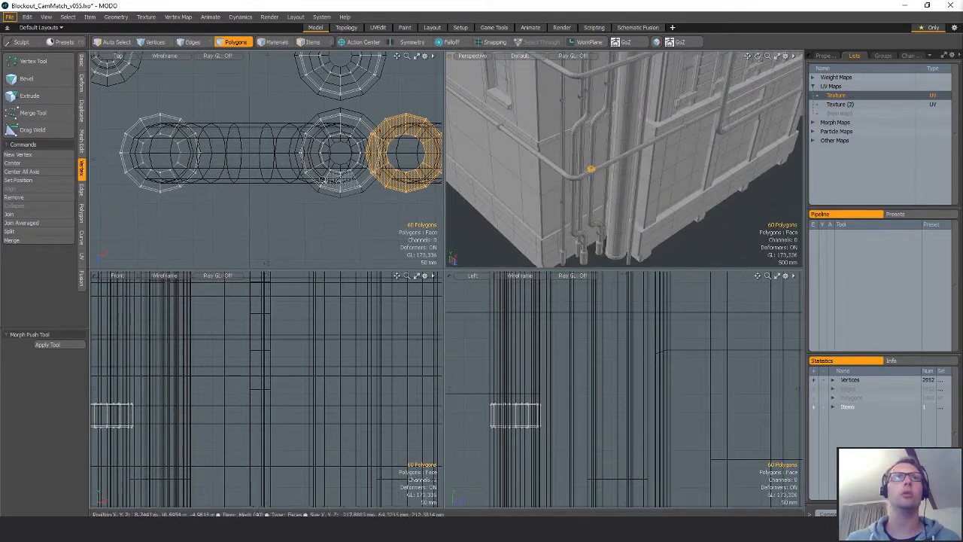
scroll(283, 178, down, 7)
alt+drag(282, 177, 266, 128)
key(w)
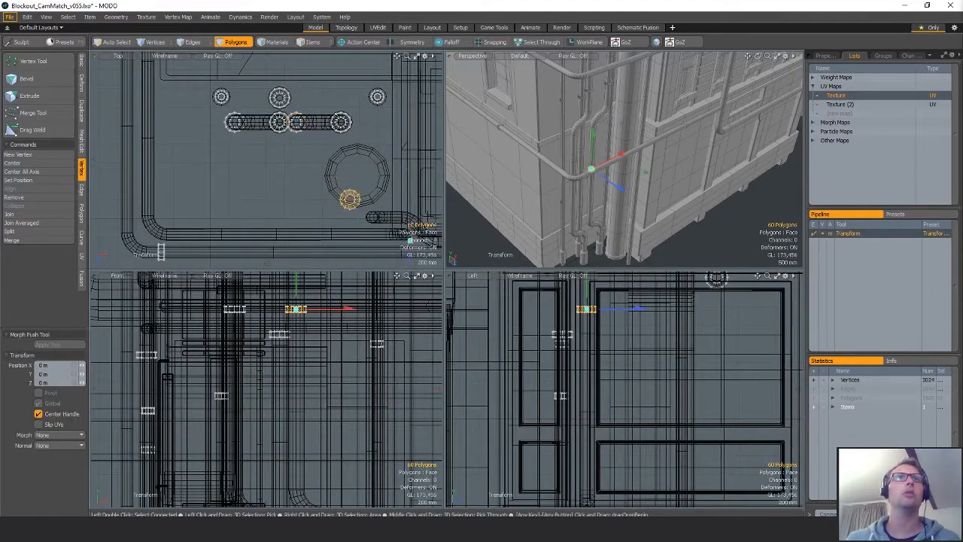
alt+drag(355, 215, 280, 158)
scroll(280, 158, up, 8)
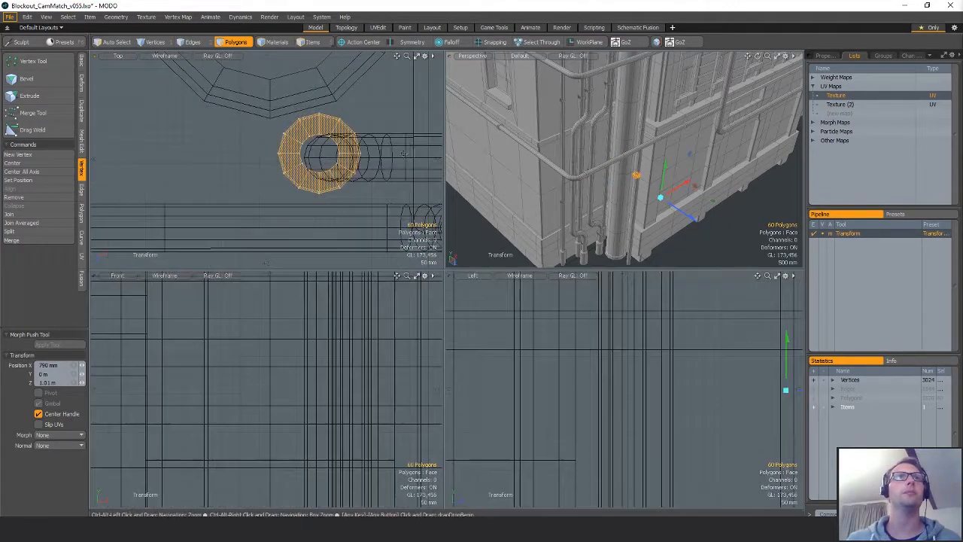
- Turn on snapping and centre the copied rim on the thin pipe beside the drainpipe
alt+drag(339, 160, 296, 155)
key(q)
key(w)
key(q)
key(w)
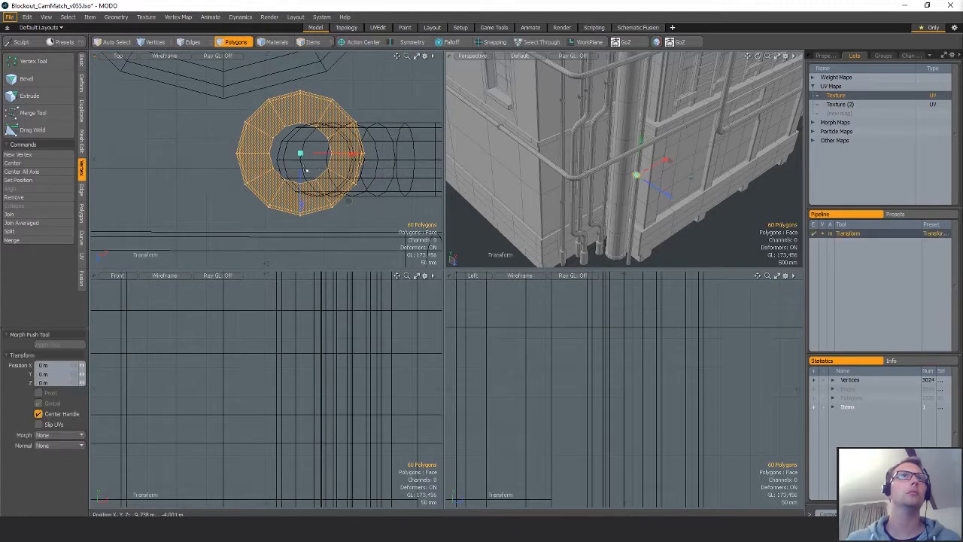
key(x)
drag(300, 204, 301, 210)
drag(327, 155, 317, 136)
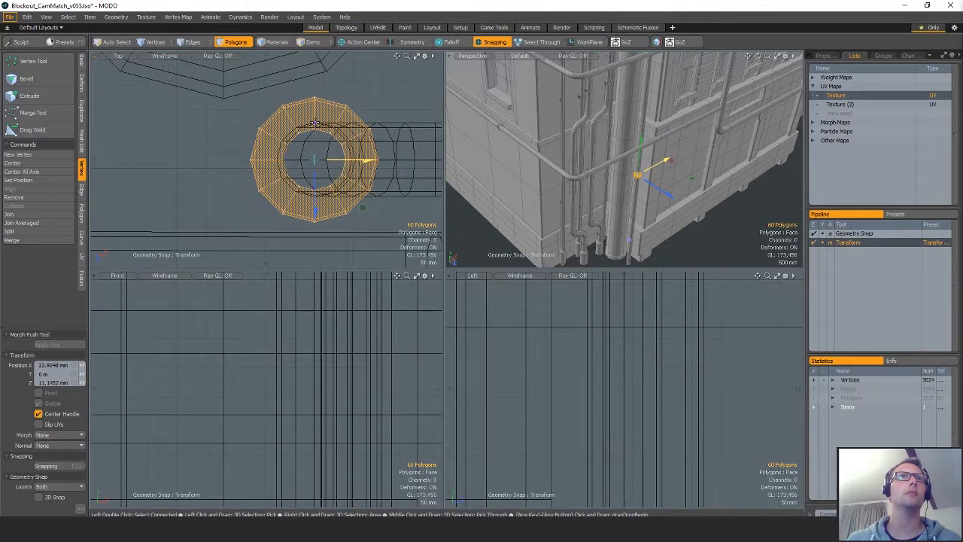
key(shift+a)
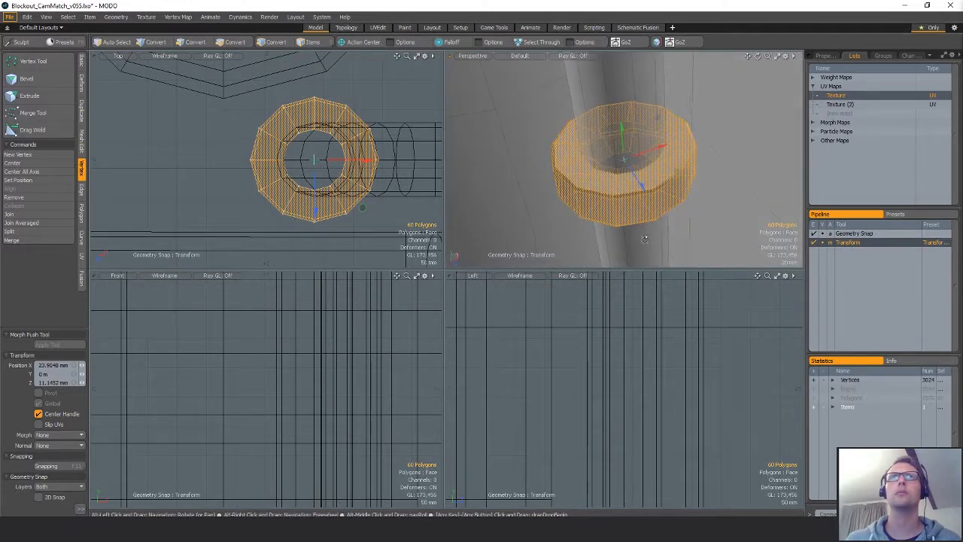
drag(325, 160, 320, 119)
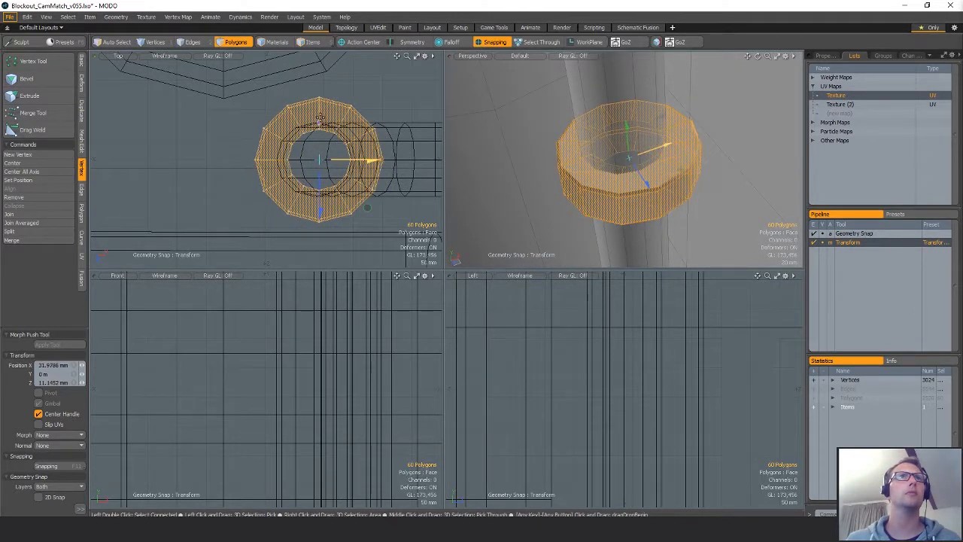
mouse_move(654, 143)
alt+mouse_down()
mouse_move(676, 129)
mouse_move(659, 137)
alt+mouse_up()
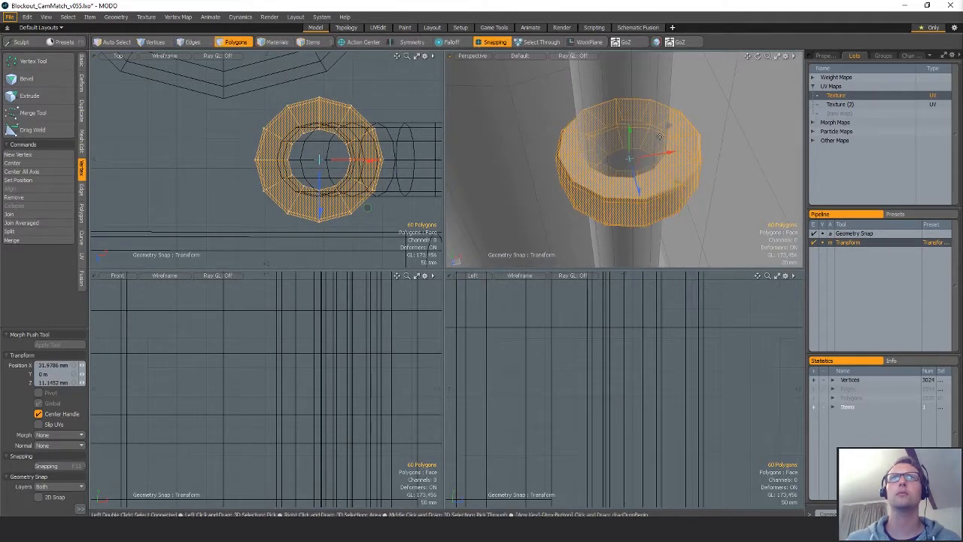
drag(367, 208, 365, 208)
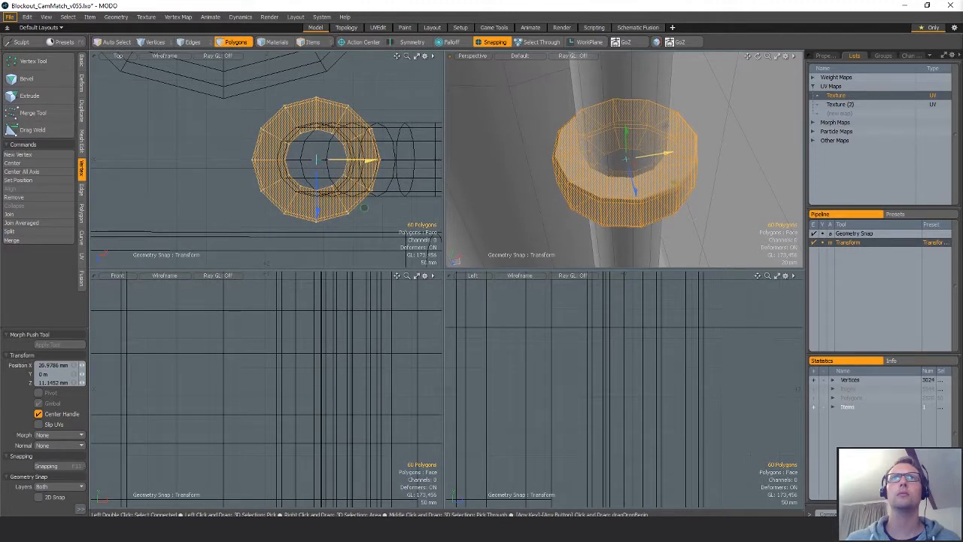
- Scale the rim down in its horizontal plane to fit the thin pipe more tightly
key(r)
drag(674, 183, 567, 94)
key(q)
- Duplicate the fitted rim twice along the thin pipe, moving one copy down and the next up 3.38 m, with snapping off
alt+drag(748, 159, 715, 181)
ctrl+alt+drag(715, 181, 700, 140)
key(w)
key(x)
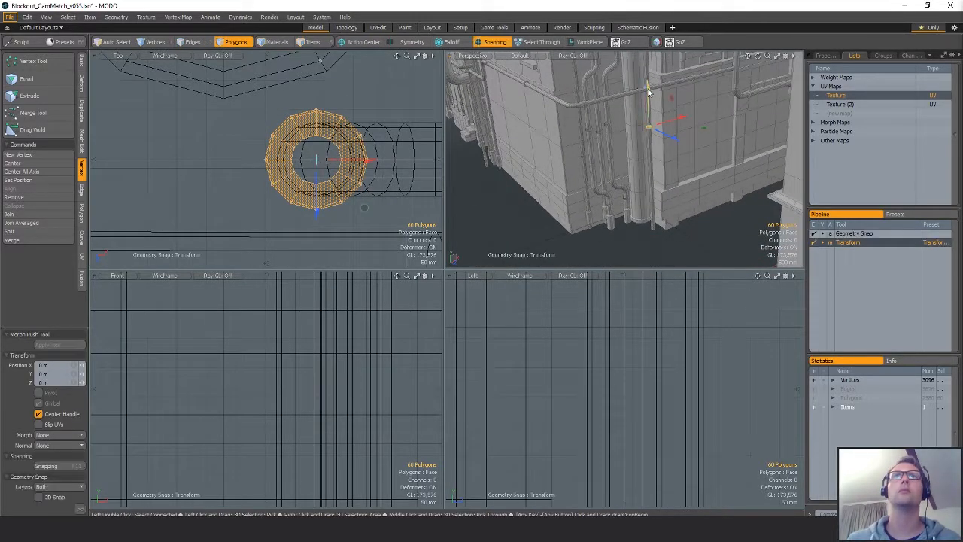
mouse_move(648, 92)
mouse_down()
mouse_move(673, 101)
mouse_move(681, 158)
mouse_move(662, 162)
mouse_move(644, 189)
mouse_move(727, 177)
mouse_up()
key(q)
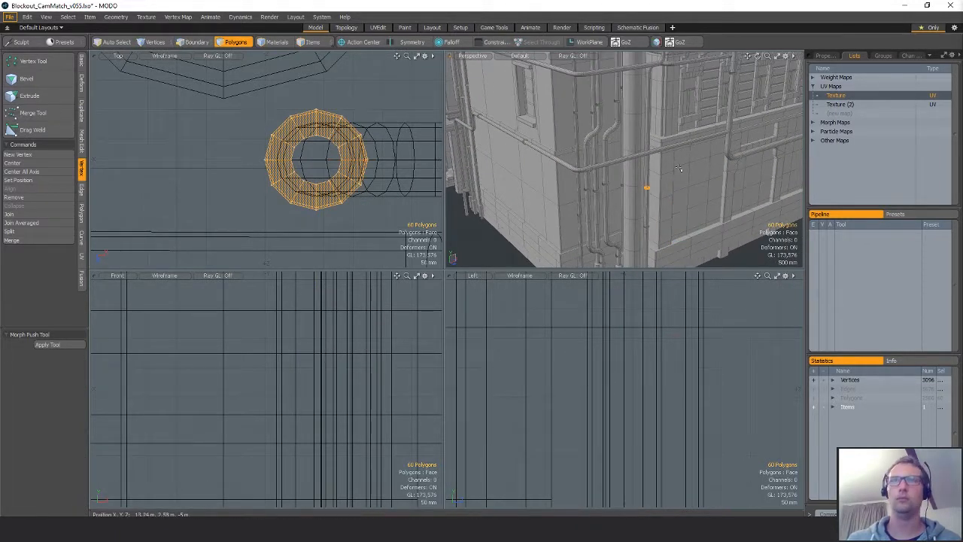
key(w)
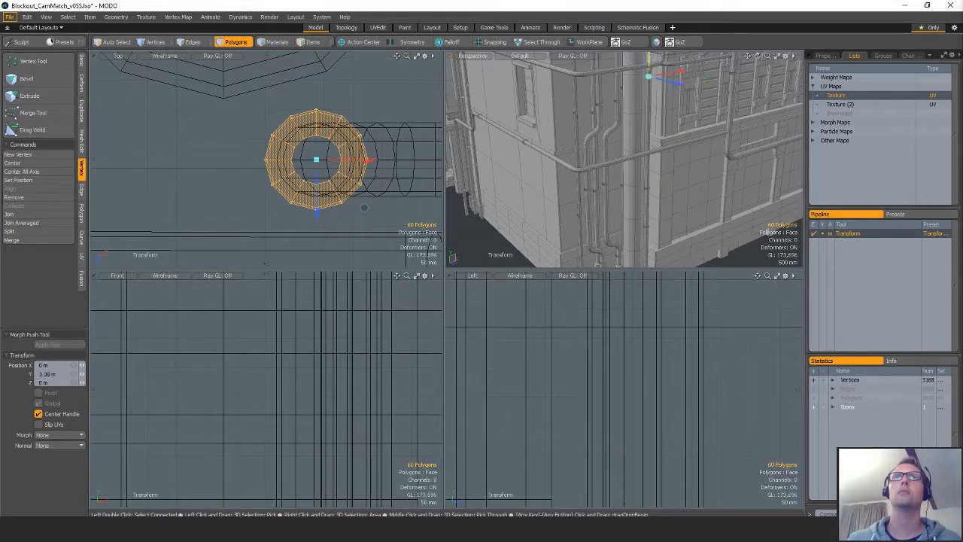
alt+shift+drag(707, 113, 607, 190)
key(q)
- Duplicate the rim on the bent pipe and move the copy to the large drainpipe, centring it with snapping
click(607, 190)
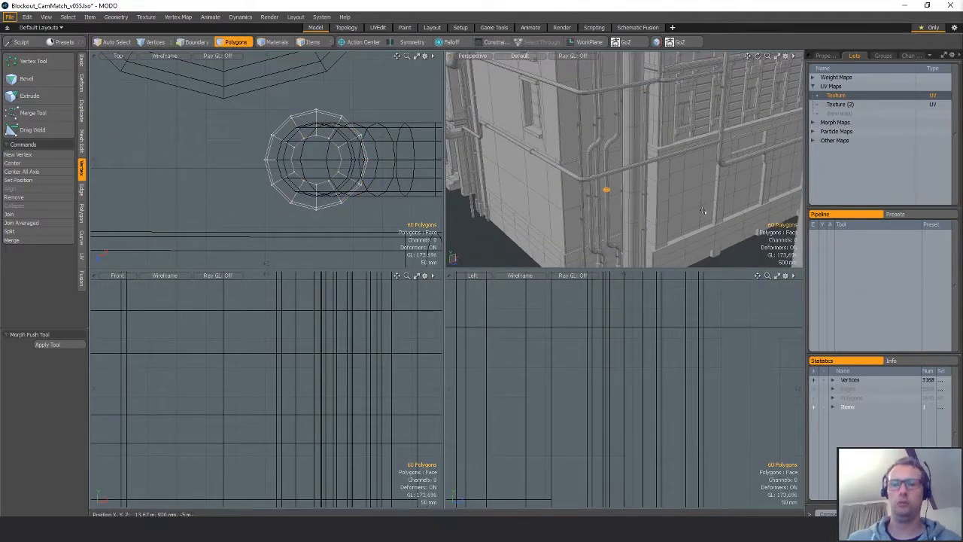
key(ctrl+v)
key(w)
scroll(272, 183, down, 8)
alt+shift+drag(257, 118, 269, 140)
key(q)
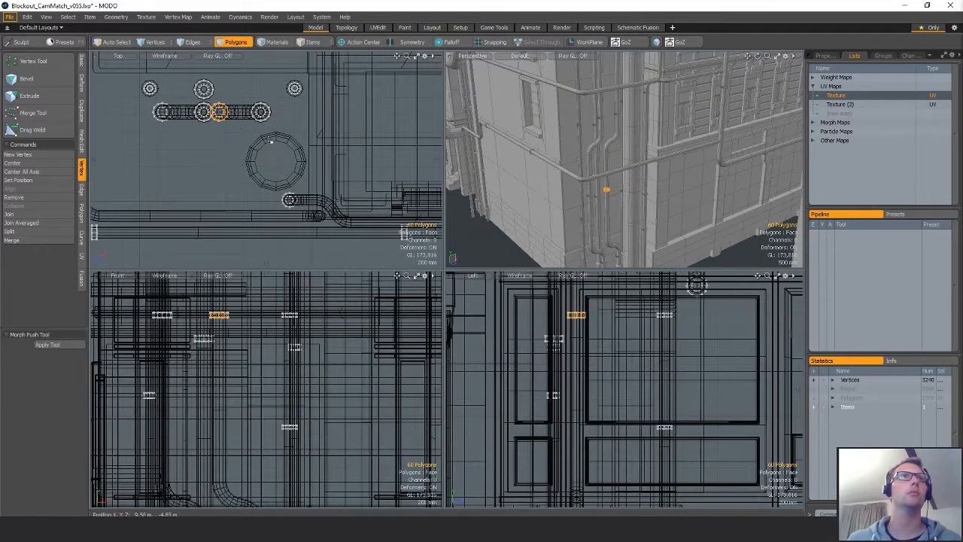
key(w)
scroll(240, 145, up, 4)
key(x)
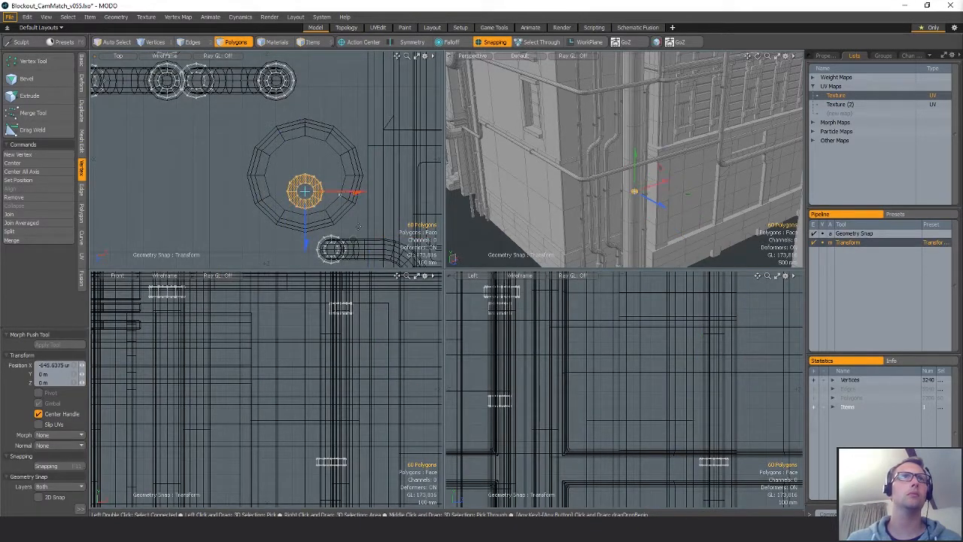
- Scale the copied rim to about 338.5% in X and Z and 170% in Y to wrap the large drainpipe
key(r)
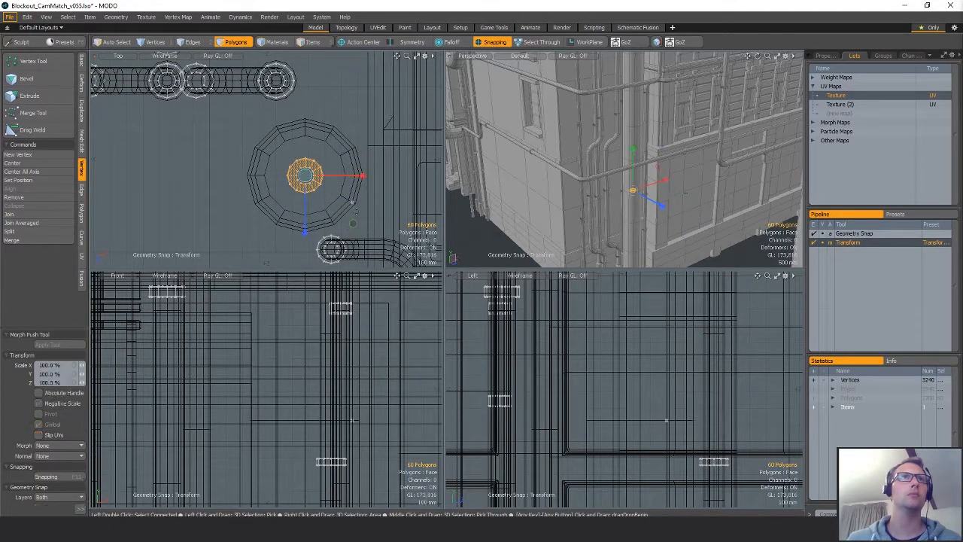
drag(353, 224, 406, 223)
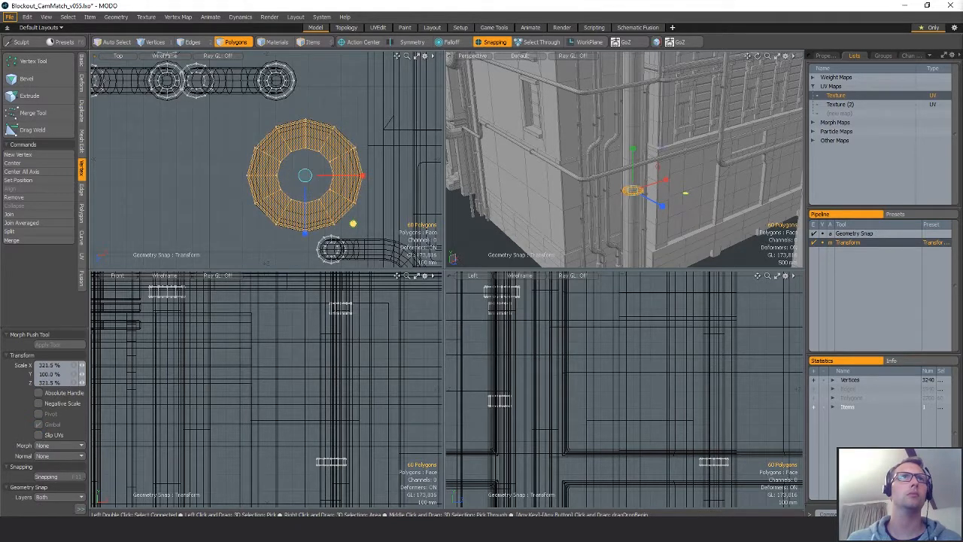
key(shift+a)
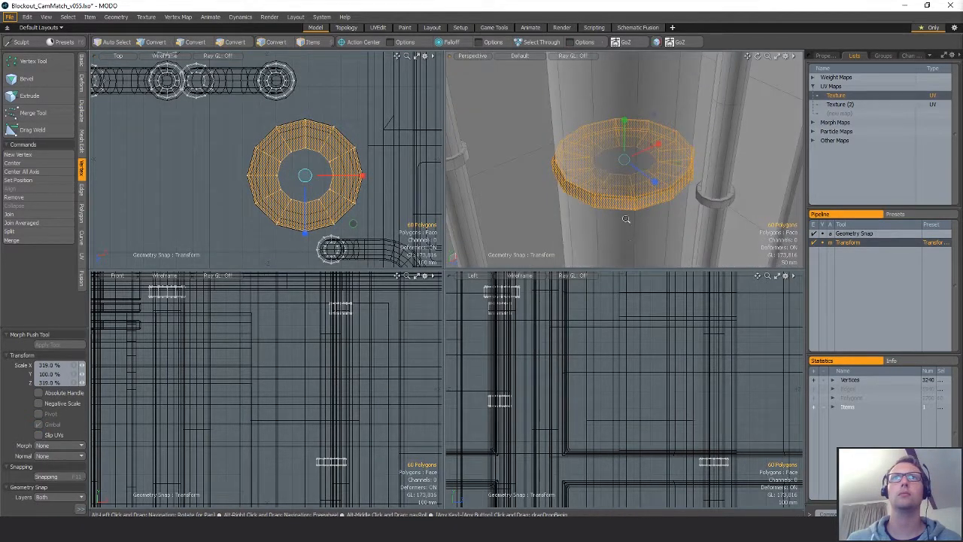
drag(677, 153, 685, 153)
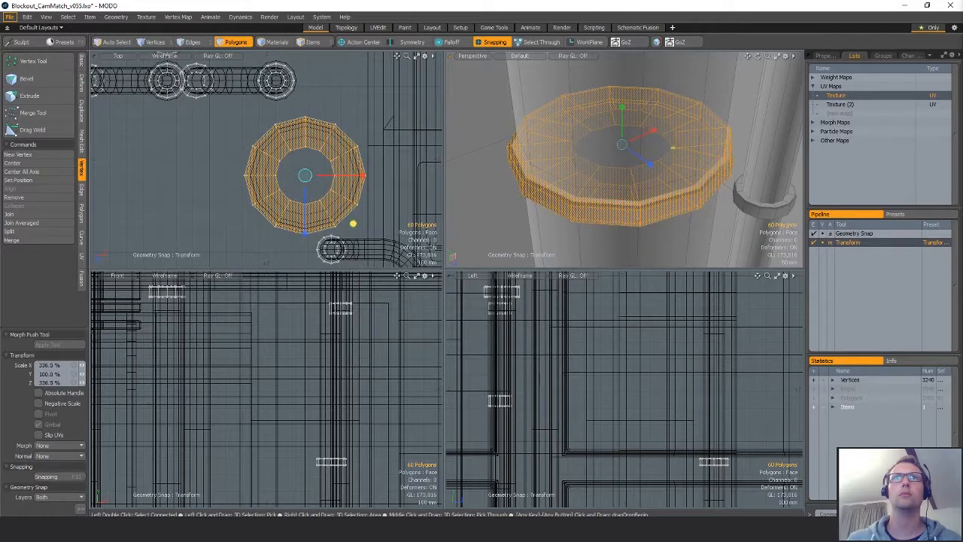
drag(622, 105, 622, 76)
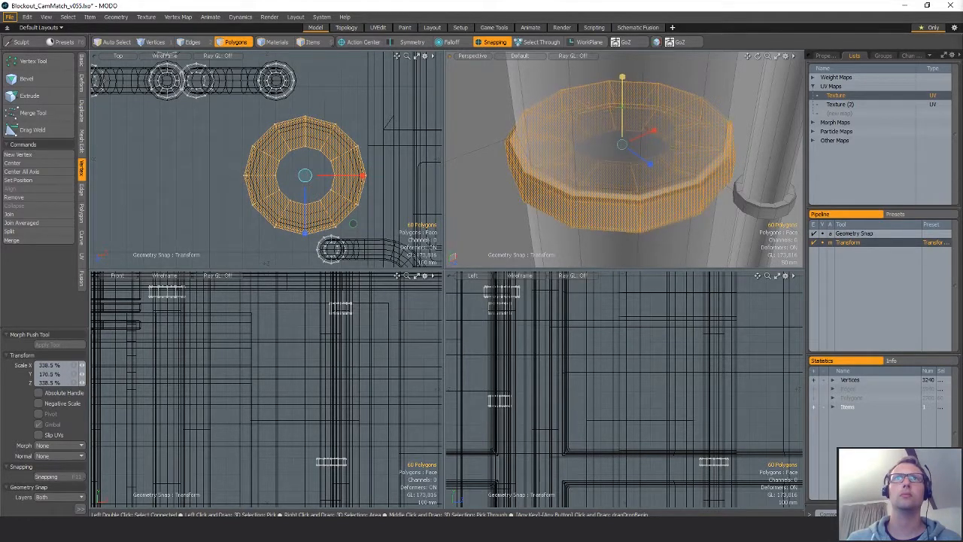
- Select the top edges of the drainpipe rim and lower them to roughly halve its height
key(shift+a)
key(2)
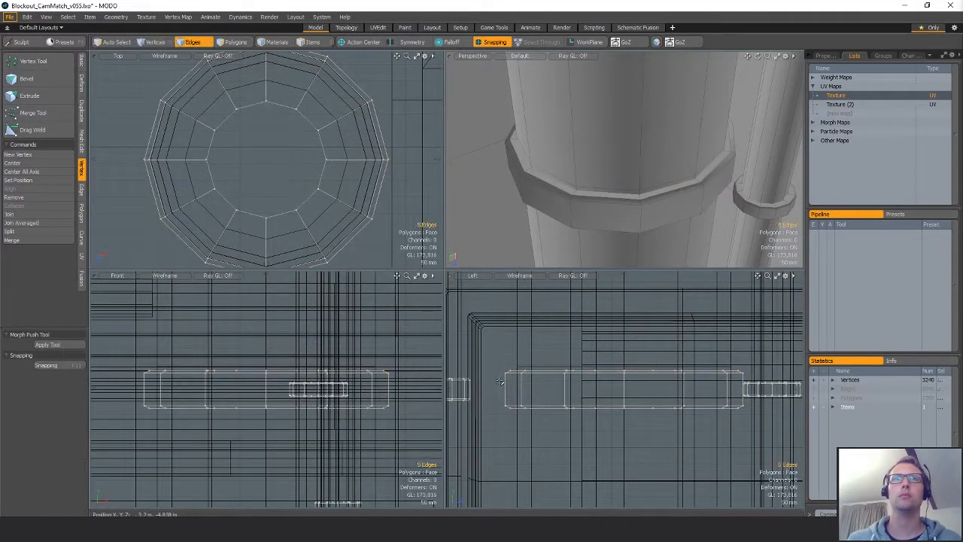
double_click(782, 363)
key(w)
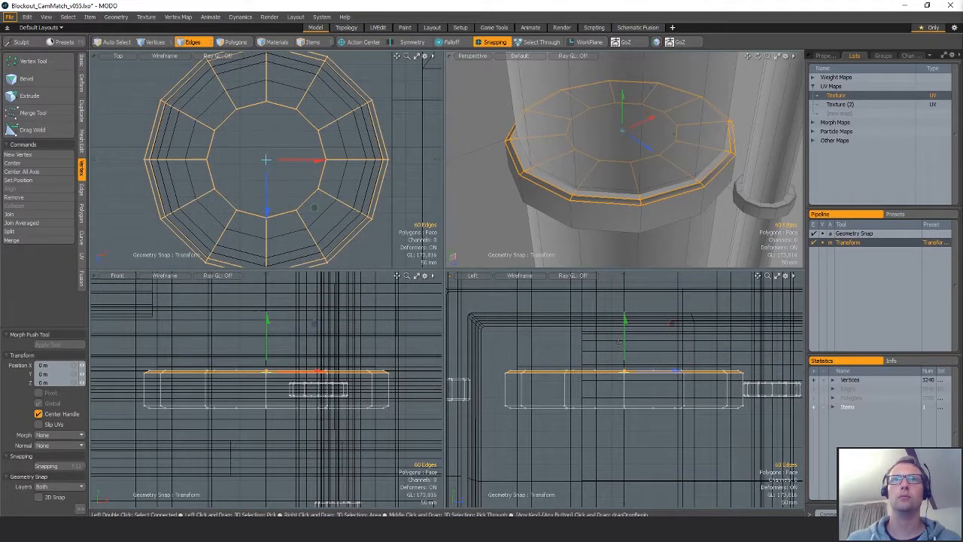
drag(624, 350, 625, 390)
- Duplicate the flattened drainpipe rim, stack the copy directly above it with snapping off, and clear the selection
key(3)
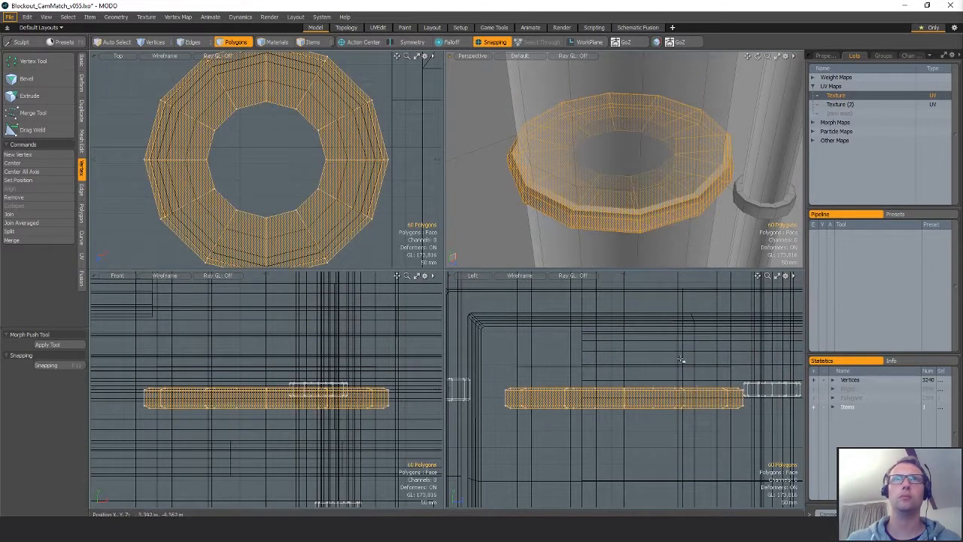
key(w)
key(x)
drag(623, 365, 623, 345)
key(Escape)
key(Escape)
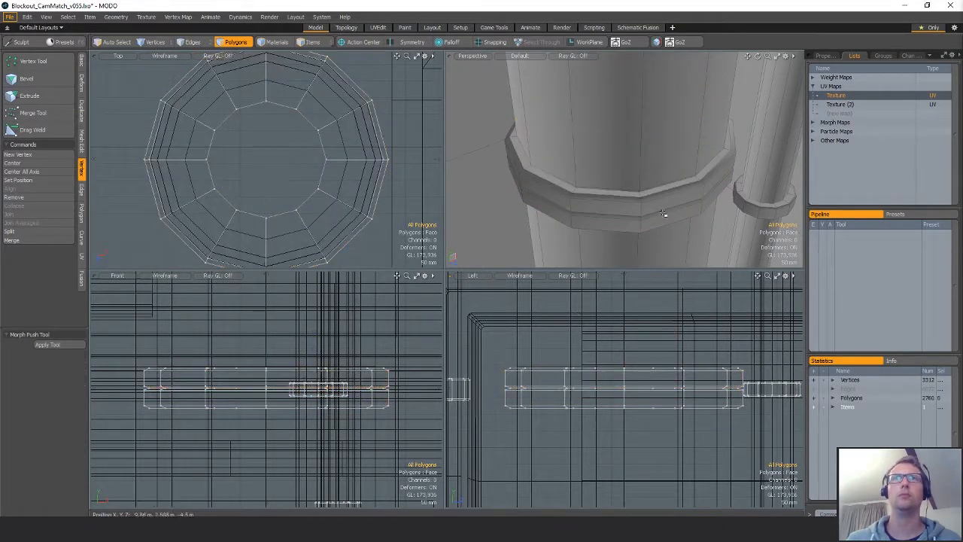
- Select both stacked rims and raise them 4.64 m up the large drainpipe
scroll(665, 215, down, 8)
alt+drag(665, 215, 610, 181)
key(3)
click(616, 159)
shift+double_click(617, 163)
scroll(632, 172, down, 3)
key(w)
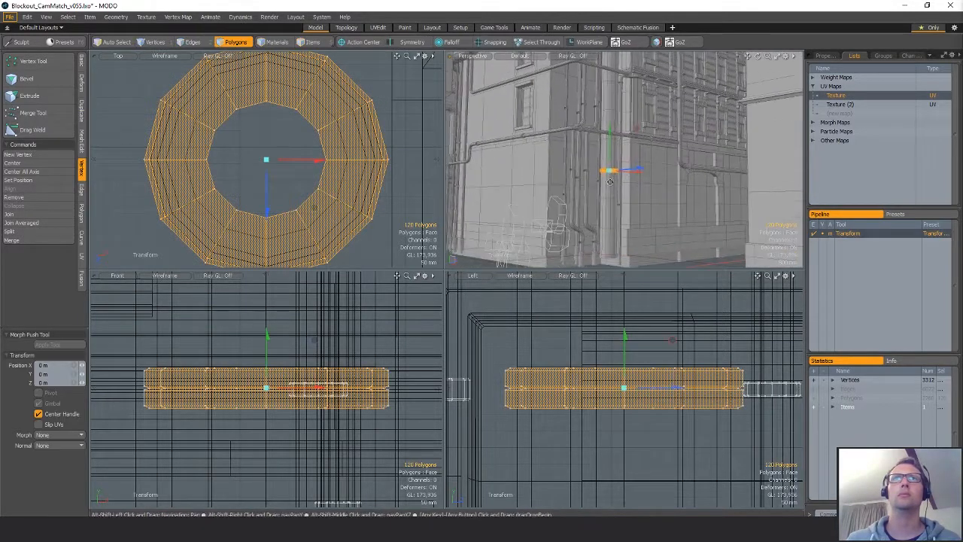
drag(611, 63, 644, 172)
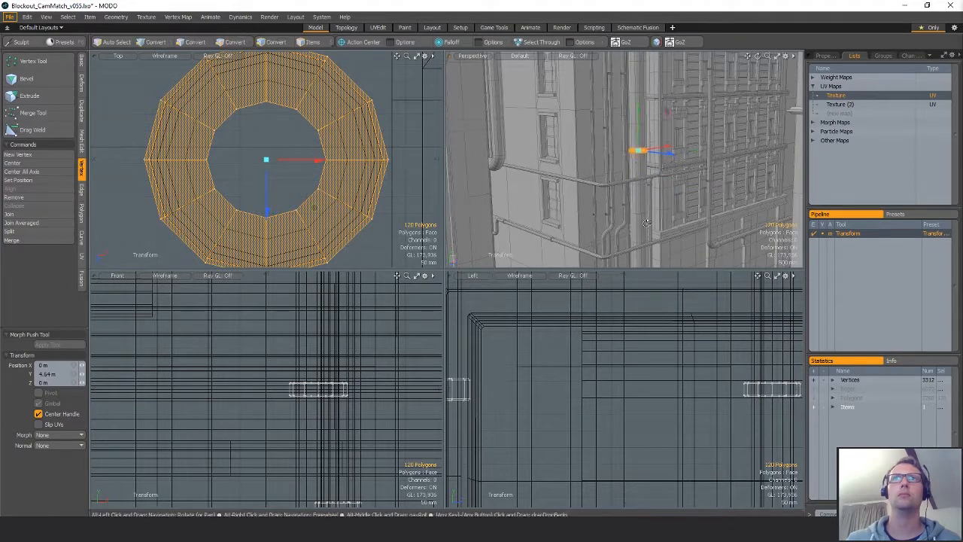
- Duplicate the stacked rim pair, move the copy out into the alley away from the drainpipe, and clear the selection
alt+drag(646, 222, 631, 211)
scroll(531, 301, down, 8)
alt+drag(531, 282, 533, 324)
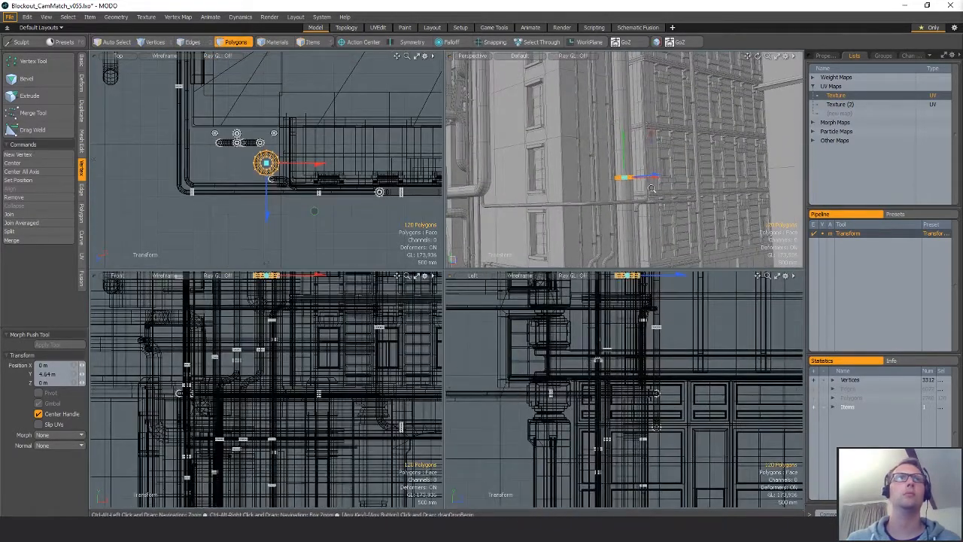
ctrl+alt+drag(292, 360, 237, 410)
alt+shift+drag(699, 136, 710, 182)
key(ctrl+v)
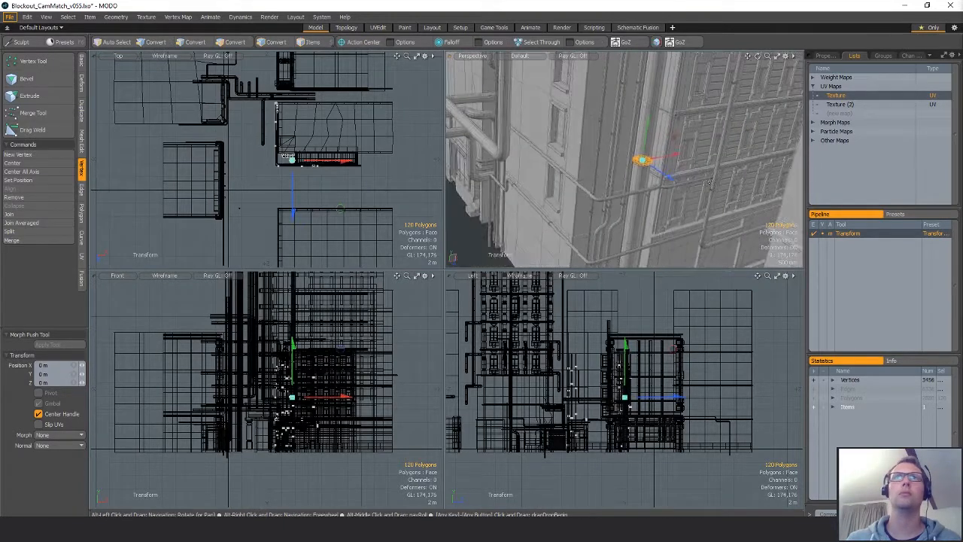
alt+drag(573, 166, 622, 167)
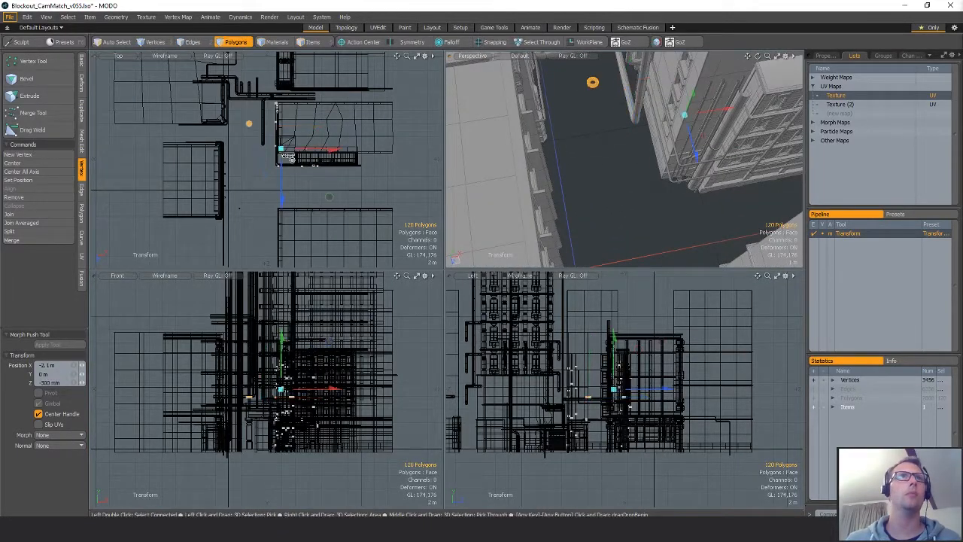
key(q)
click(321, 200)
- Select two rims on the horizontal pipes running around the building corner and duplicate them
scroll(290, 167, up, 8)
mouse_move(289, 167)
alt+shift+mouse_down()
mouse_move(327, 175)
mouse_move(299, 174)
alt+shift+mouse_up()
right_drag(241, 138, 190, 194)
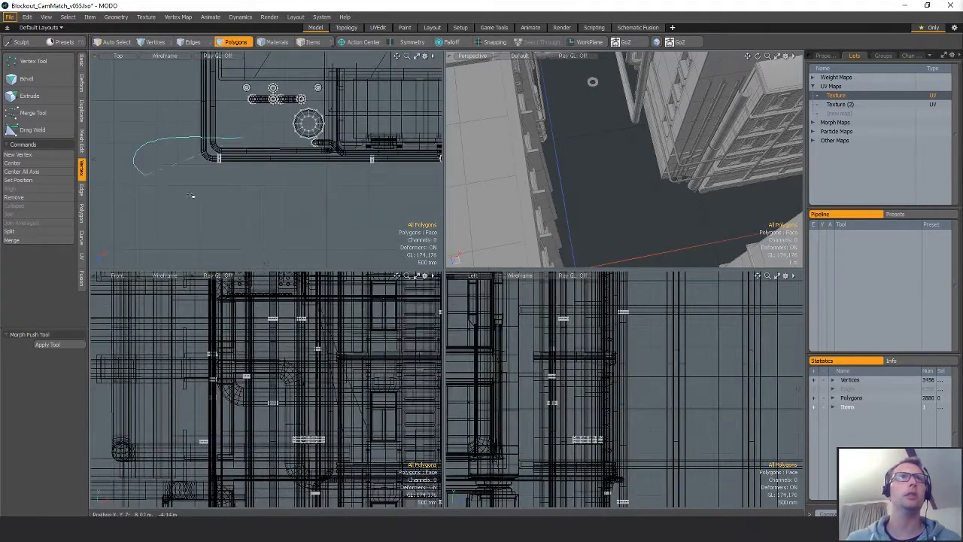
scroll(393, 191, down, 4)
mouse_move(399, 145)
right_down()
mouse_move(354, 143)
mouse_move(377, 176)
right_up()
alt+shift+drag(403, 225, 215, 207)
key(ctrl+v)
key(w)
- Rotate the duplicated rim pair a quarter turn and move it across the alley toward the opposite wall
alt+shift+drag(264, 253, 338, 246)
key(e)
drag(250, 113, 358, 190)
alt+drag(644, 218, 667, 168)
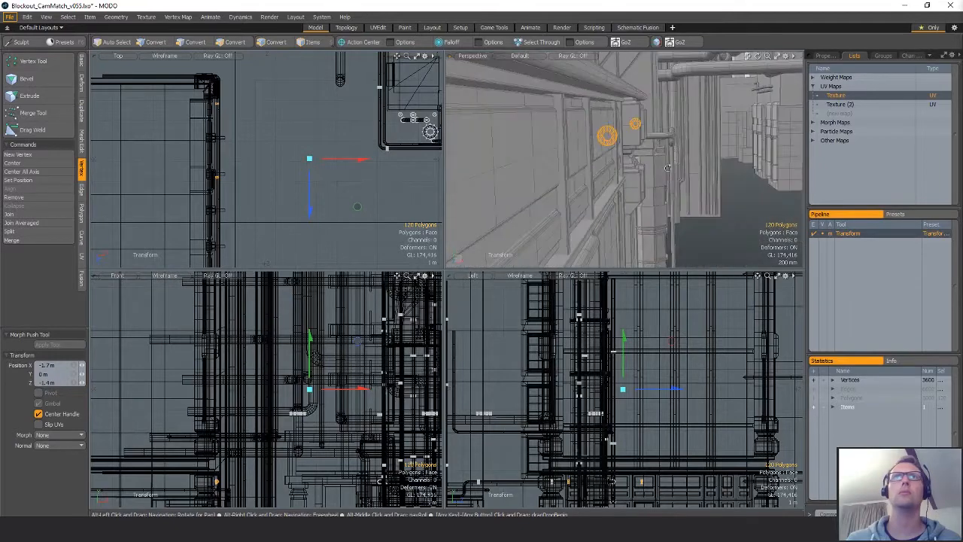
- Raise the rim pair 208 mm close to the opposite wall's long horizontal pipe and enable snapping
alt+shift+drag(244, 485, 293, 411)
scroll(293, 410, up, 6)
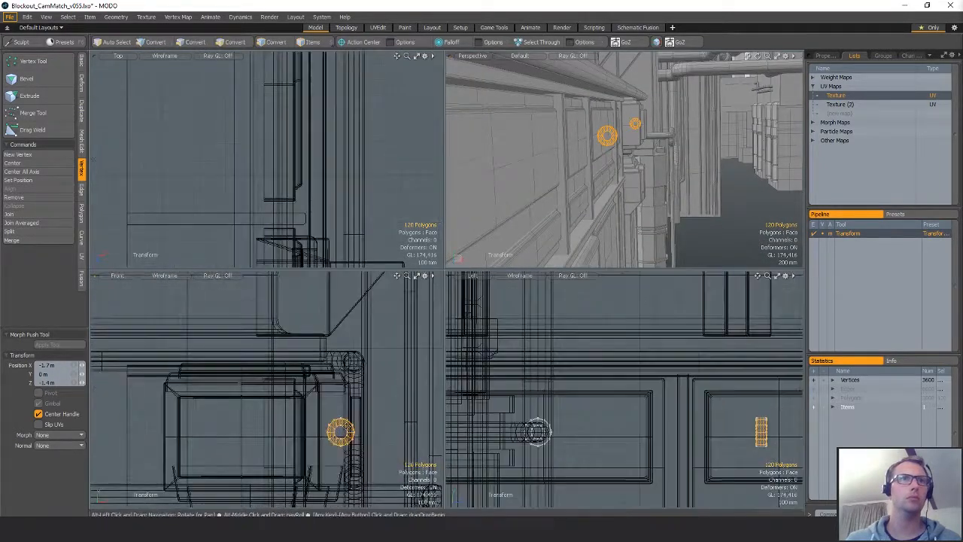
drag(364, 420, 354, 458)
scroll(354, 458, up, 3)
key(x)
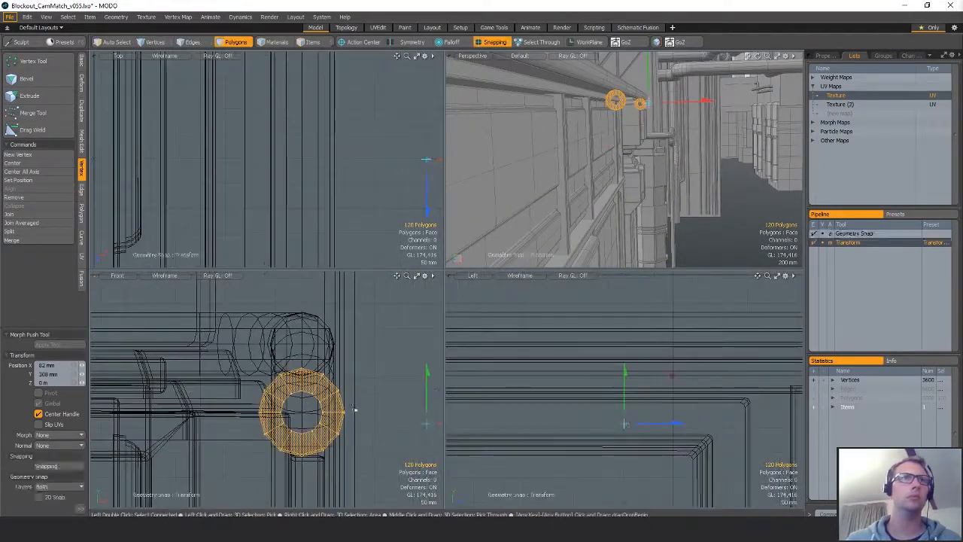
- Snap the rim pair onto the horizontal pipe's centre, shifting it 1.2111 mm in X and 137.0001 mm up
key(q)
key(w)
drag(360, 416, 303, 310)
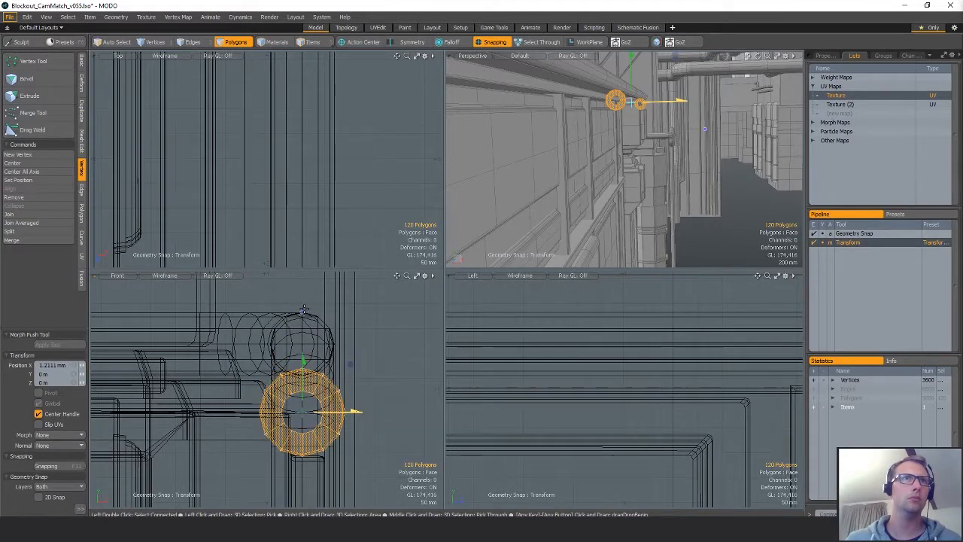
drag(350, 364, 349, 298)
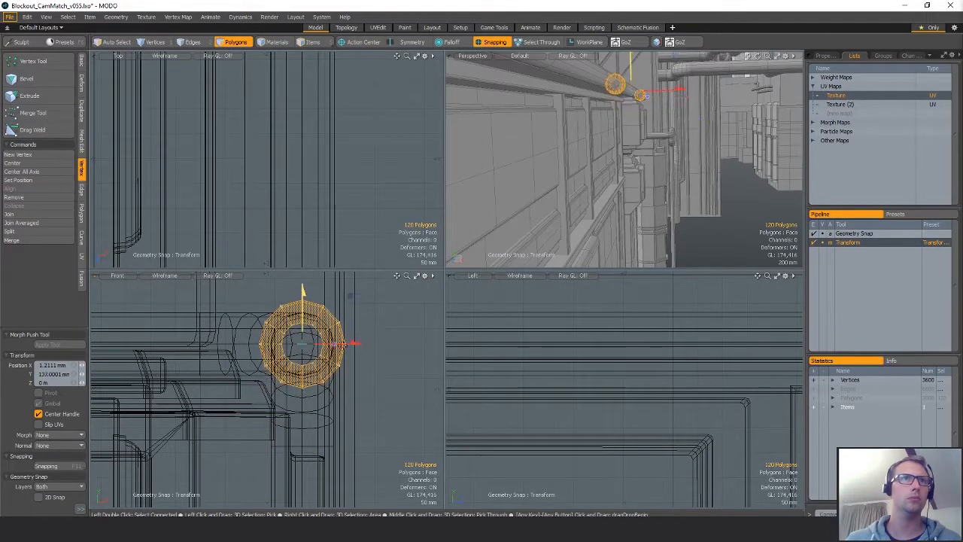
- Slide the rim pair -740 mm in Z along the opposite wall's horizontal pipe
key(q)
key(shift+a)
alt+drag(686, 145, 722, 182)
key(y)
scroll(722, 183, down, 2)
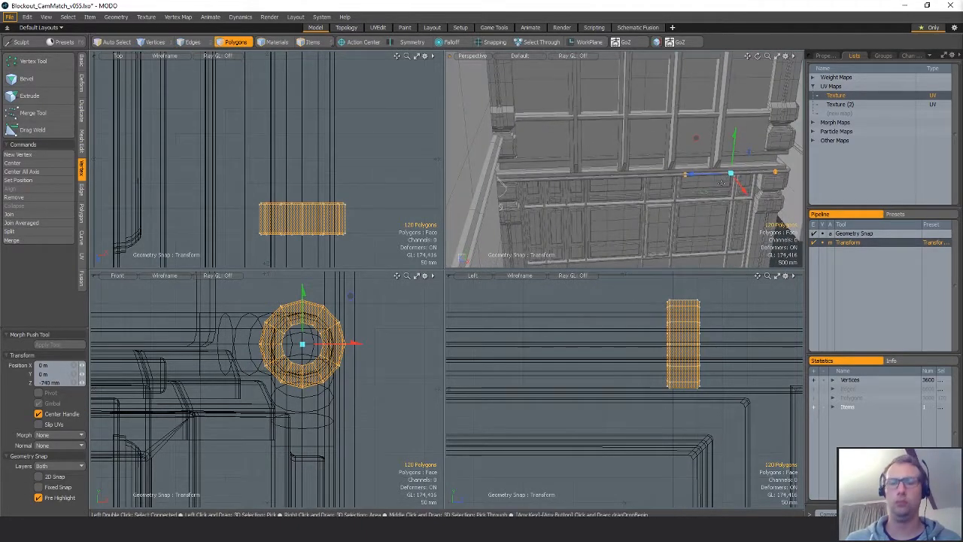
drag(609, 179, 611, 240)
- Duplicate the rim pair and space copies along the same pipe, moving the last pair 6.72 m in Z
key(ctrl+c)
key(ctrl+v)
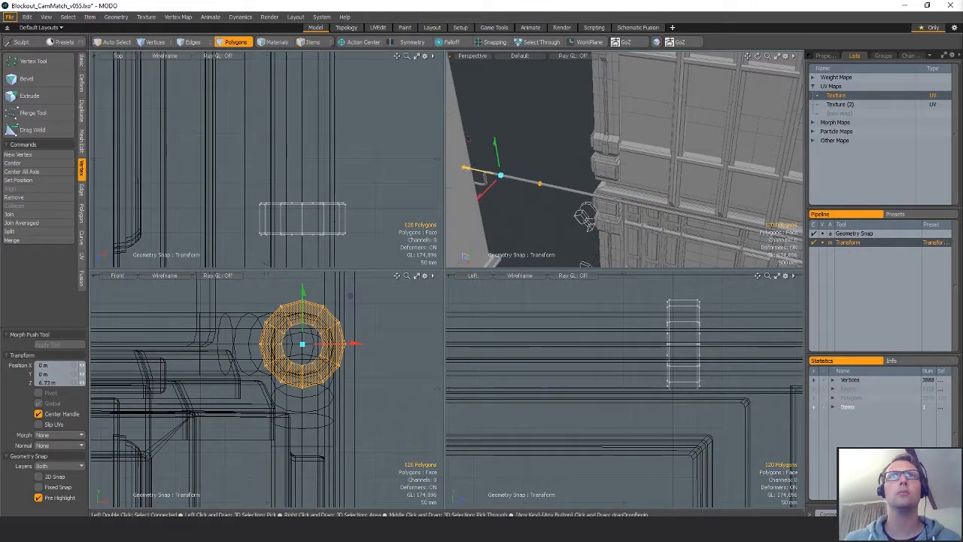
key(q)
- Reduce the selection to a single rim and move it -2.9 m in X and -3.6 m in Z toward the next building
scroll(248, 216, down, 12)
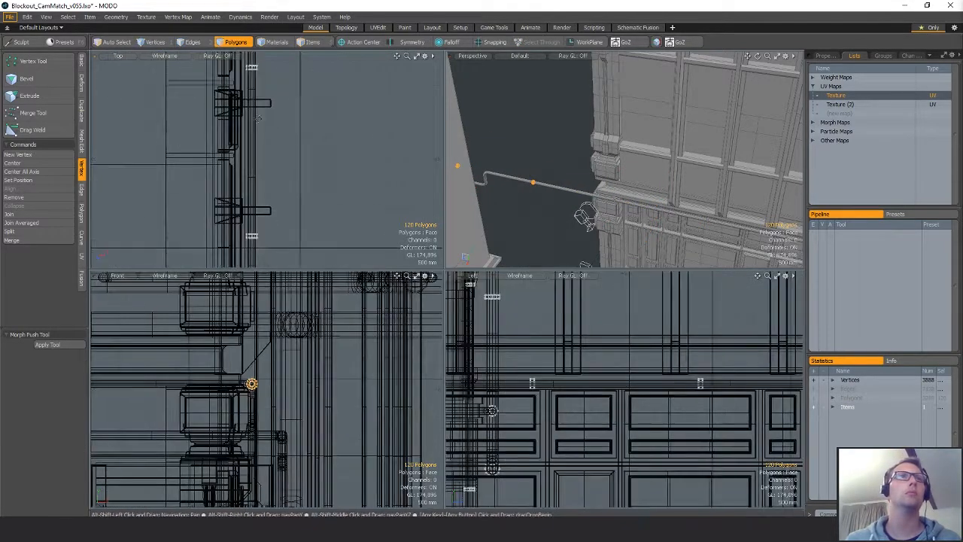
mouse_move(247, 222)
alt+mouse_down()
mouse_move(283, 224)
mouse_move(268, 201)
alt+mouse_up()
alt+drag(305, 265, 283, 195)
right_drag(274, 198, 194, 266)
mouse_move(293, 201)
alt+mouse_down()
mouse_move(302, 245)
mouse_move(319, 99)
alt+mouse_up()
scroll(318, 113, down, 2)
key(w)
drag(311, 217, 338, 52)
alt+drag(275, 65, 307, 231)
key(shift+a)
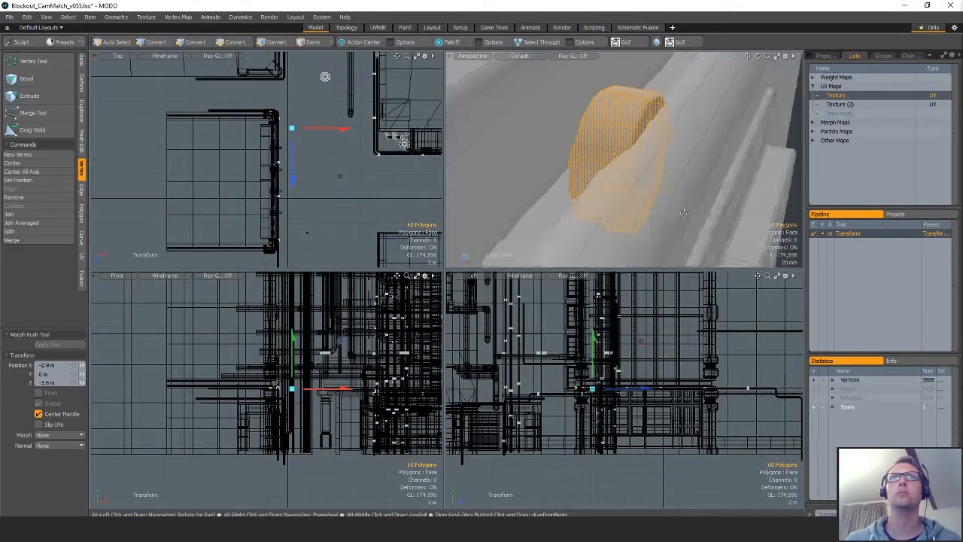
- Shift the rim another -500 mm in X and -2.55 m in Z, and lower it 800 mm to the next building's pipe
scroll(735, 211, down, 5)
alt+drag(735, 211, 491, 199)
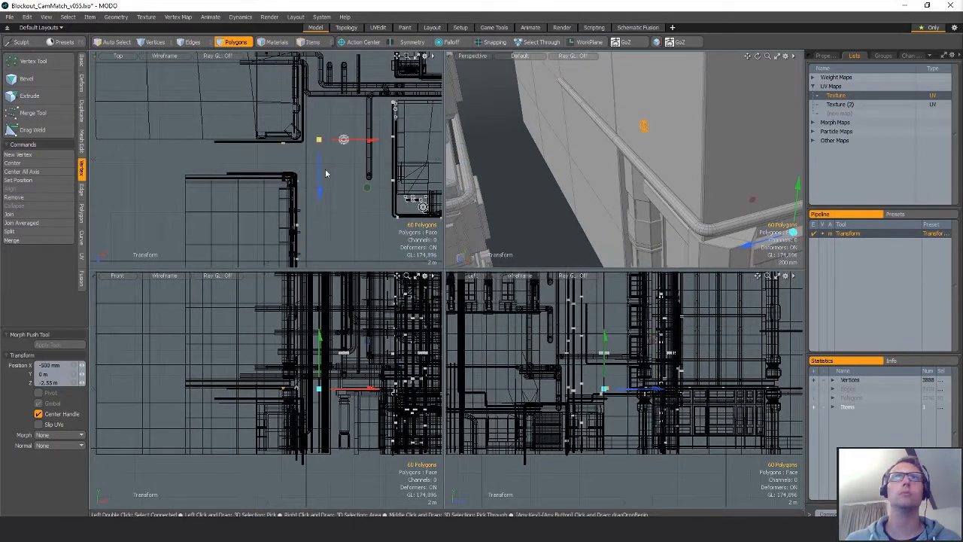
key(shift+a)
key(shift+a)
alt+drag(568, 195, 619, 208)
scroll(676, 126, down, 3)
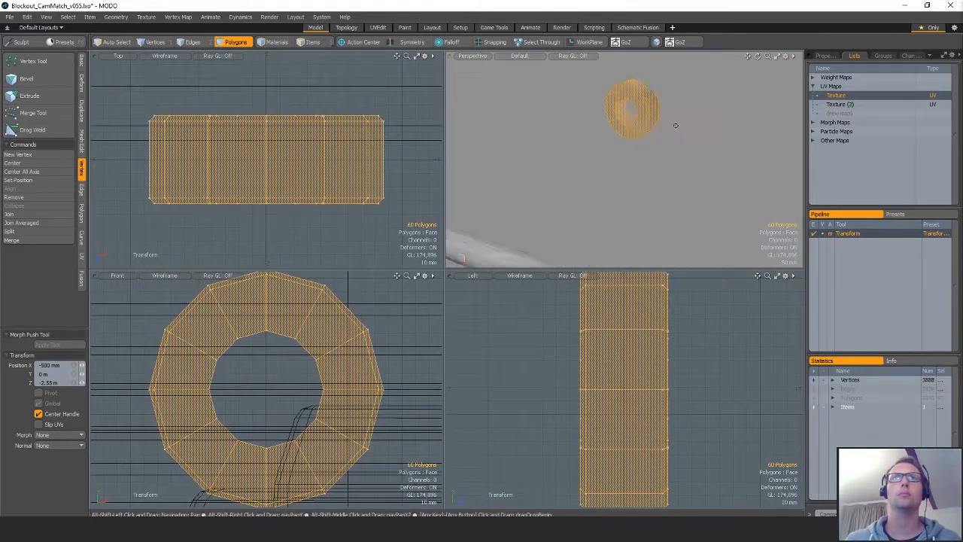
ctrl+alt+drag(676, 126, 623, 153)
drag(657, 86, 656, 83)
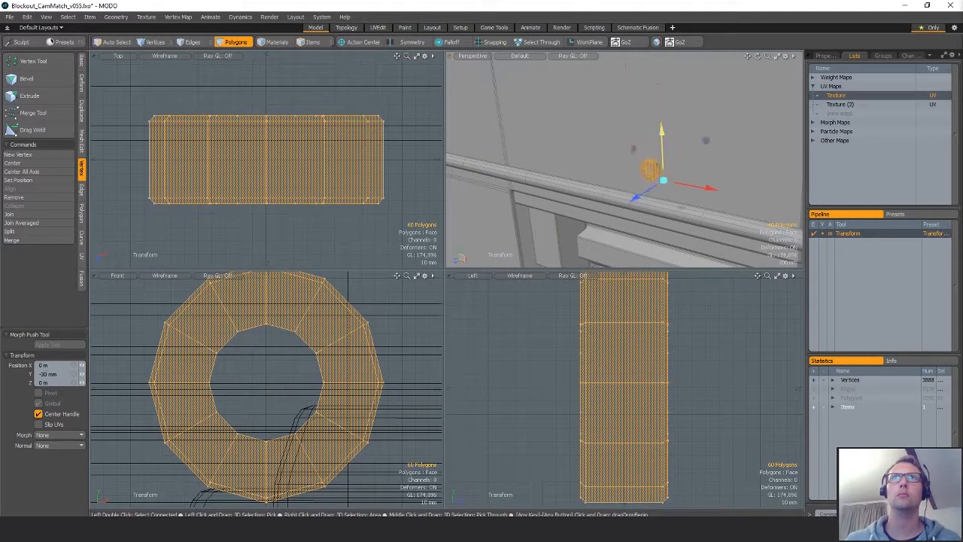
drag(661, 128, 663, 181)
alt+drag(669, 181, 671, 150)
- Rotate the rim a quarter turn to face the pipe's direction and snap it -93.648 mm in Z onto the pipe
key(shift+a)
ctrl+alt+drag(233, 165, 125, 168)
alt+shift+drag(124, 167, 124, 202)
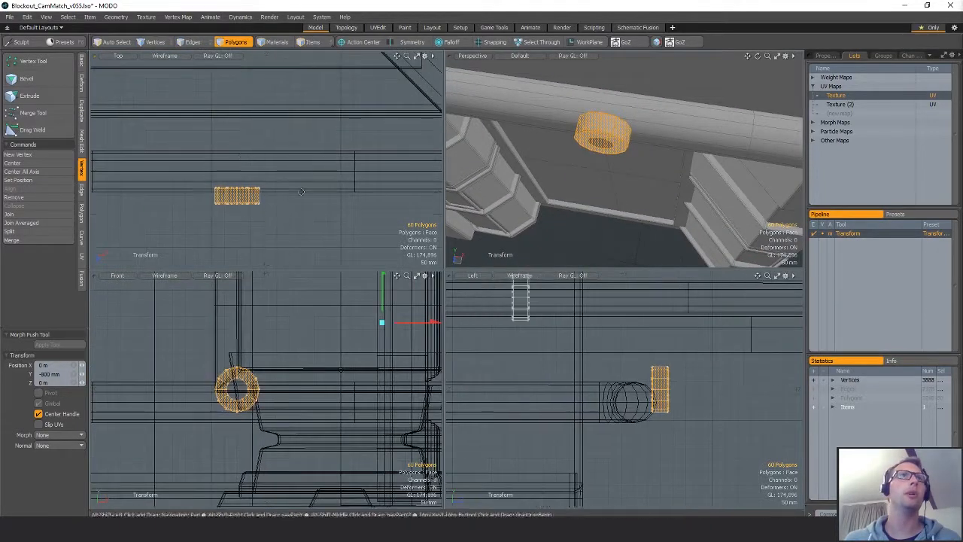
key(e)
ctrl+drag(258, 142, 293, 215)
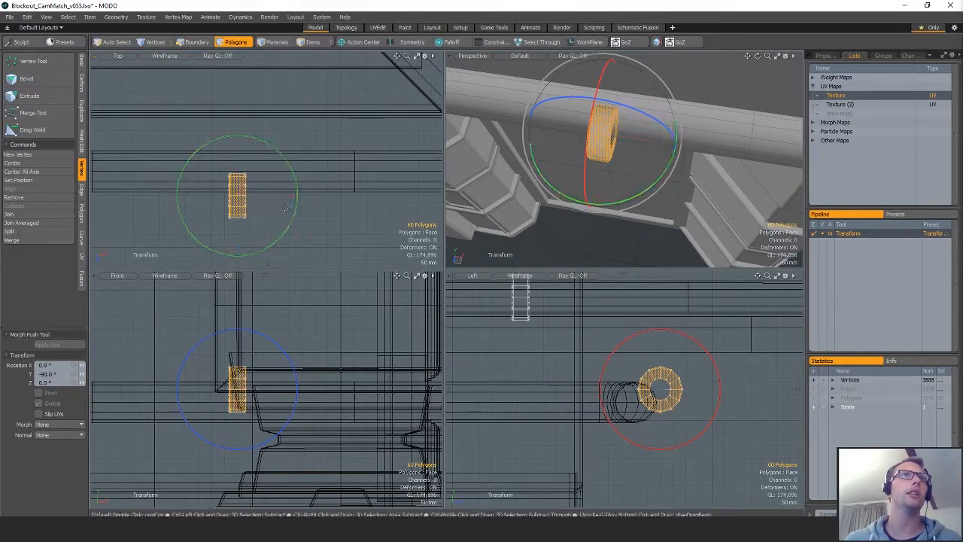
key(w)
key(x)
drag(404, 142, 352, 174)
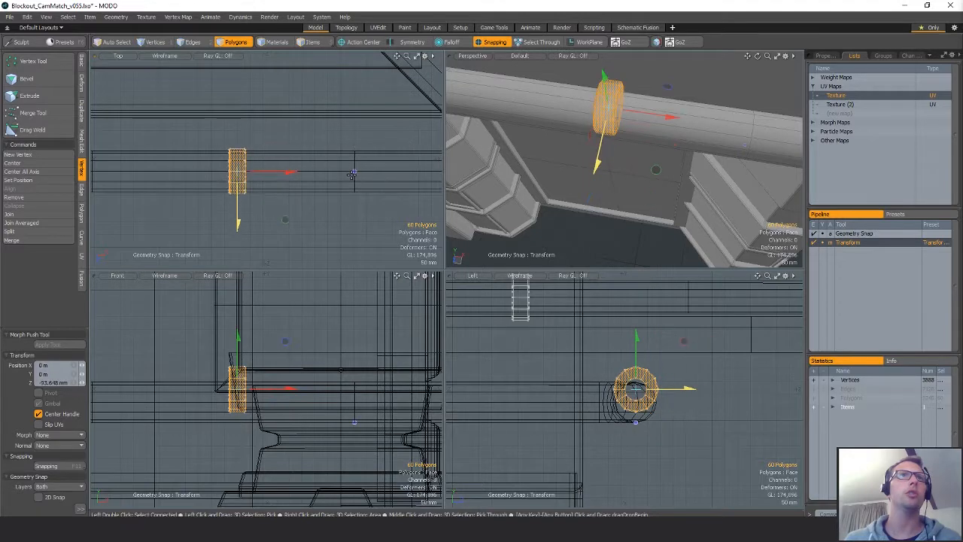
- Lower the rim onto the horizontal pipe's centre line and slide it slightly along the pipe
key(shift+a)
alt+drag(473, 216, 467, 281)
ctrl+alt+drag(648, 408, 702, 409)
drag(626, 324, 626, 346)
alt+drag(678, 181, 611, 163)
key(r)
scroll(678, 203, down, 3)
scroll(595, 176, down, 3)
key(q)
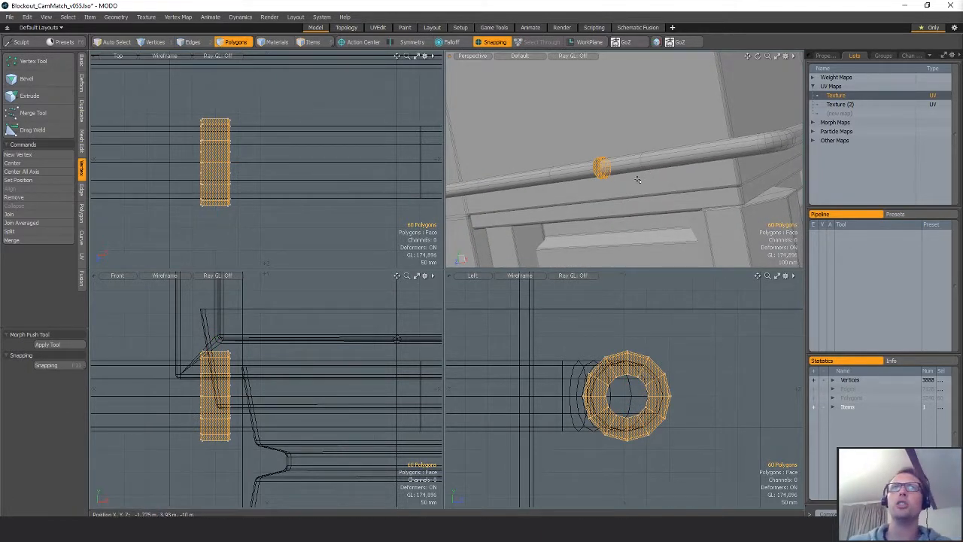
alt+drag(637, 179, 626, 198)
key(w)
mouse_move(684, 188)
mouse_down()
mouse_move(695, 189)
mouse_move(671, 192)
mouse_up()
- Duplicate the rim, move the copy around the building corner and turn it to match the side wall's pipe
scroll(200, 172, down, 5)
mouse_move(333, 180)
alt+shift+mouse_down()
mouse_move(250, 206)
mouse_move(320, 170)
alt+shift+mouse_up()
key(ctrl+v)
key(Escape)
key(Escape)
key(w)
scroll(312, 133, up, 4)
key(e)
drag(308, 132, 360, 189)
- Snap the copied rim -61.181 mm in X onto the side wall pipe's centre
scroll(334, 200, up, 3)
key(w)
key(x)
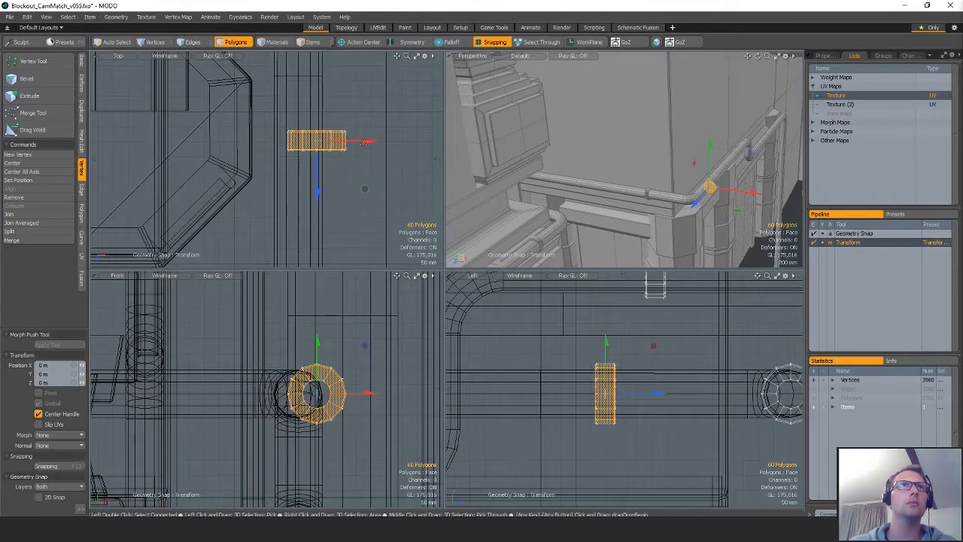
drag(310, 138, 296, 70)
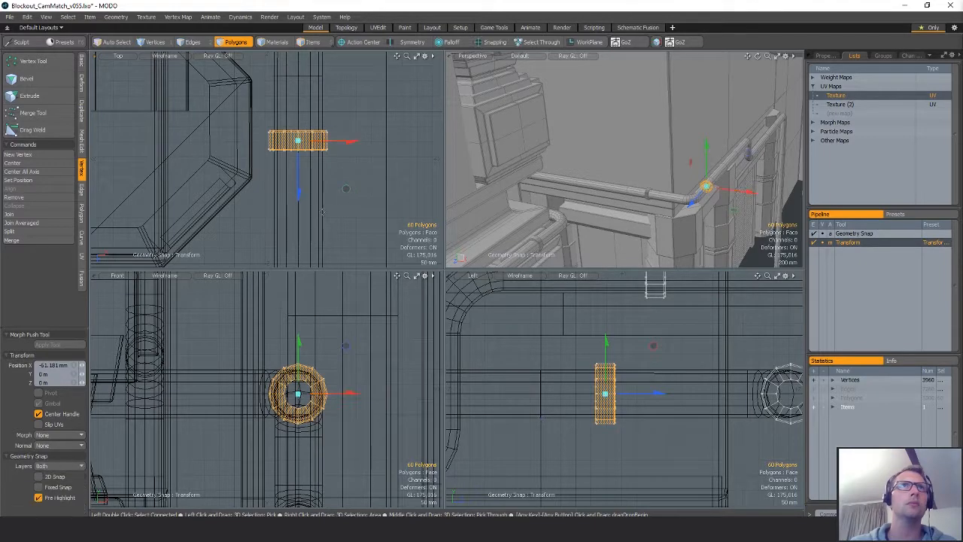
- Slide the rim -200 mm in Z along the side wall pipe, then duplicate it and place the copy just before the pipe's bend
scroll(322, 213, down, 5)
alt+shift+drag(317, 237, 294, 256)
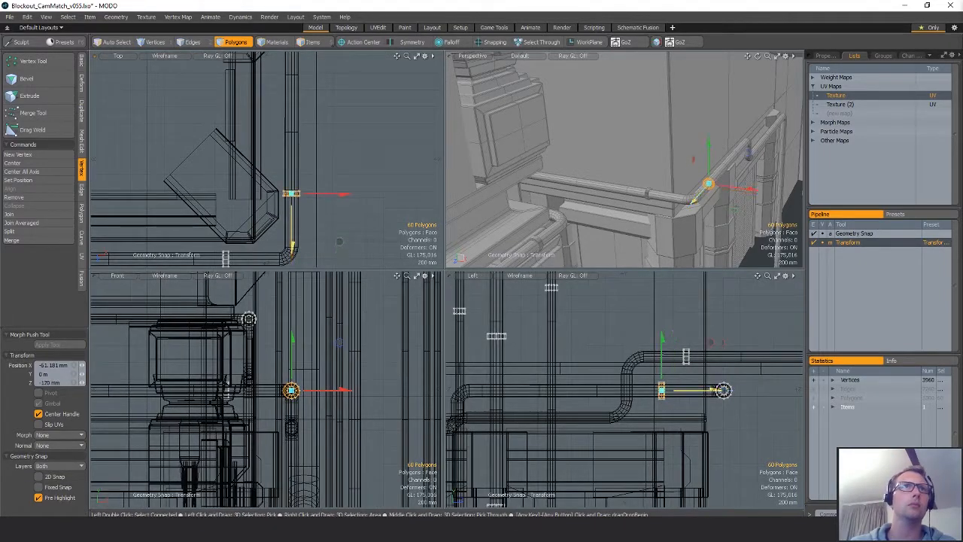
alt+shift+drag(360, 226, 319, 250)
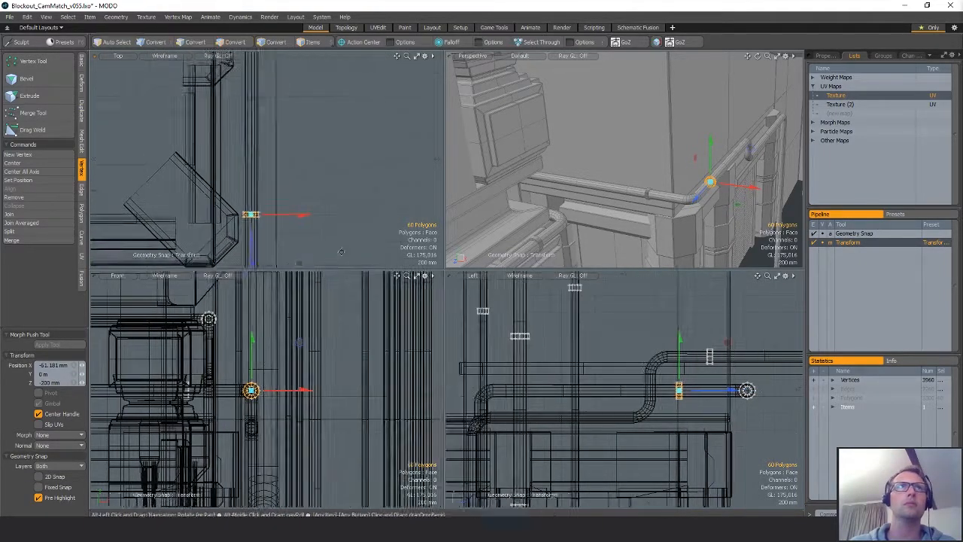
scroll(335, 257, down, 5)
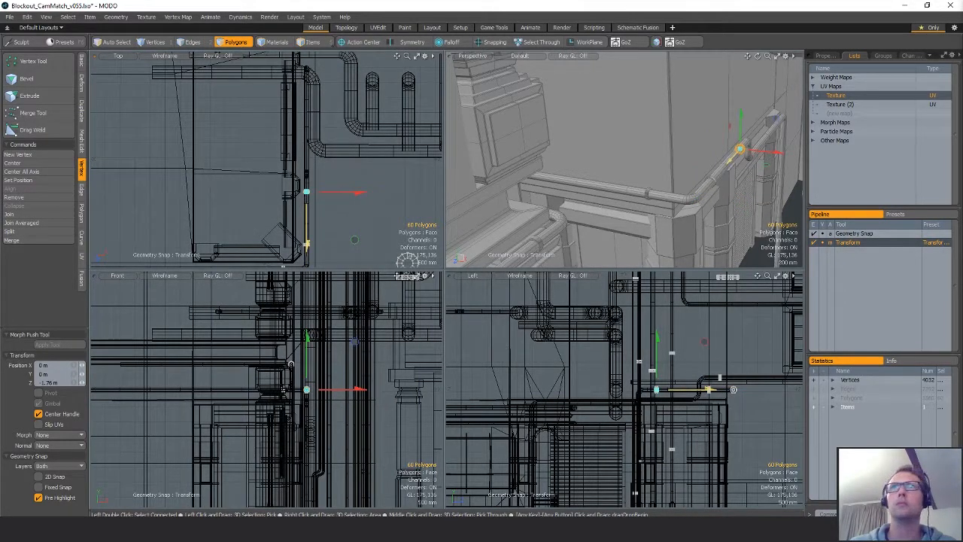
key(shift+a)
scroll(580, 194, down, 5)
alt+drag(633, 194, 532, 203)
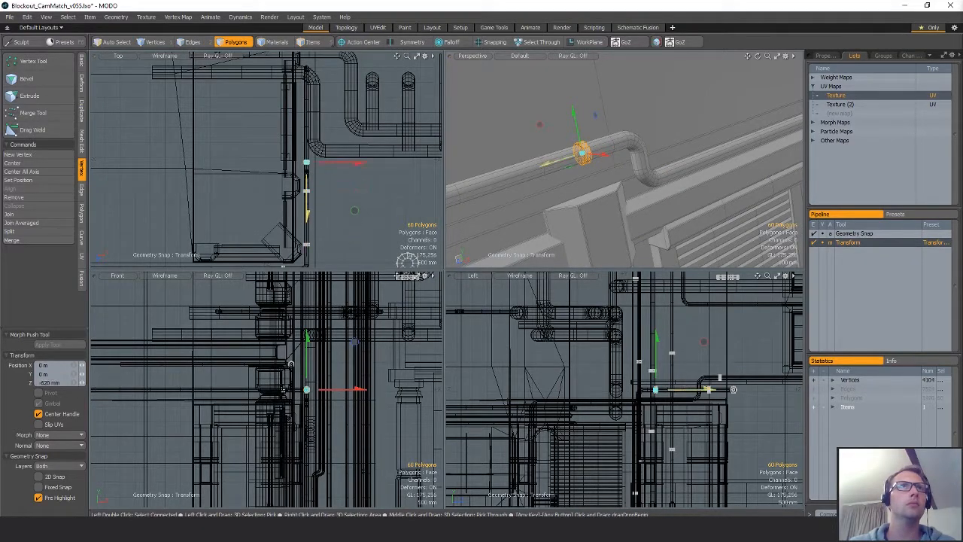
- Duplicate the rim, move the copy -1.32 m in Z past the bend and lower it onto the lower pipe section
key(shift+a)
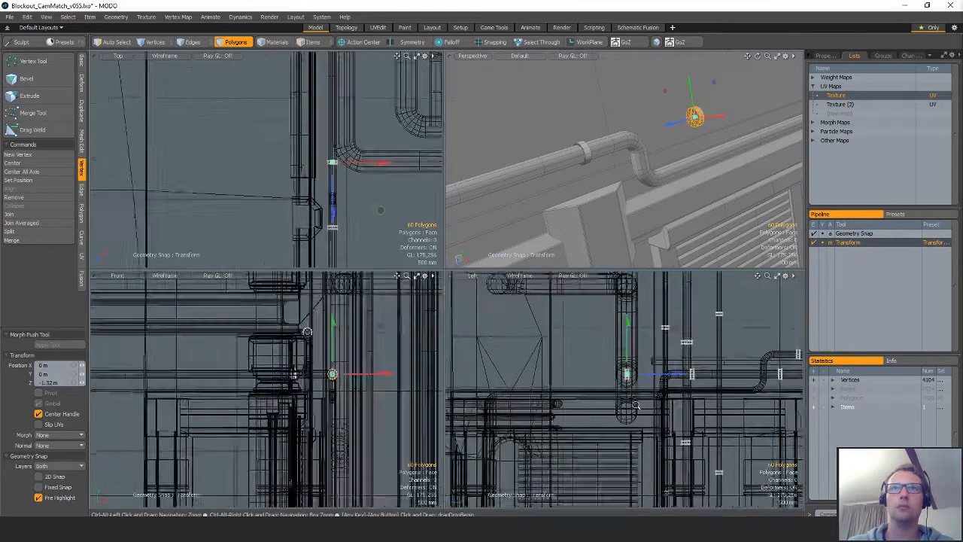
drag(628, 346, 628, 350)
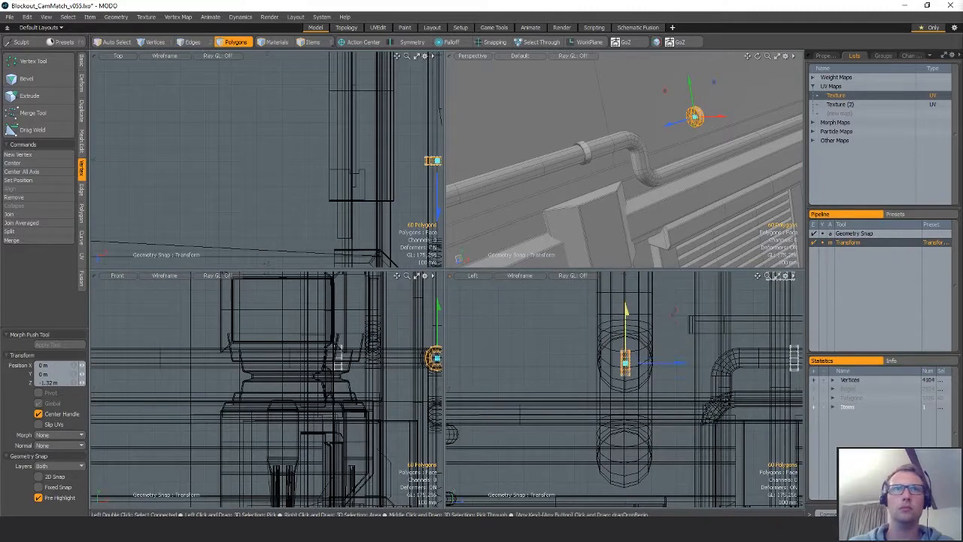
alt+shift+drag(400, 422, 266, 417)
scroll(266, 418, up, 3)
alt+shift+drag(782, 355, 645, 395)
key(F11)
key(space)
key(shift+a)
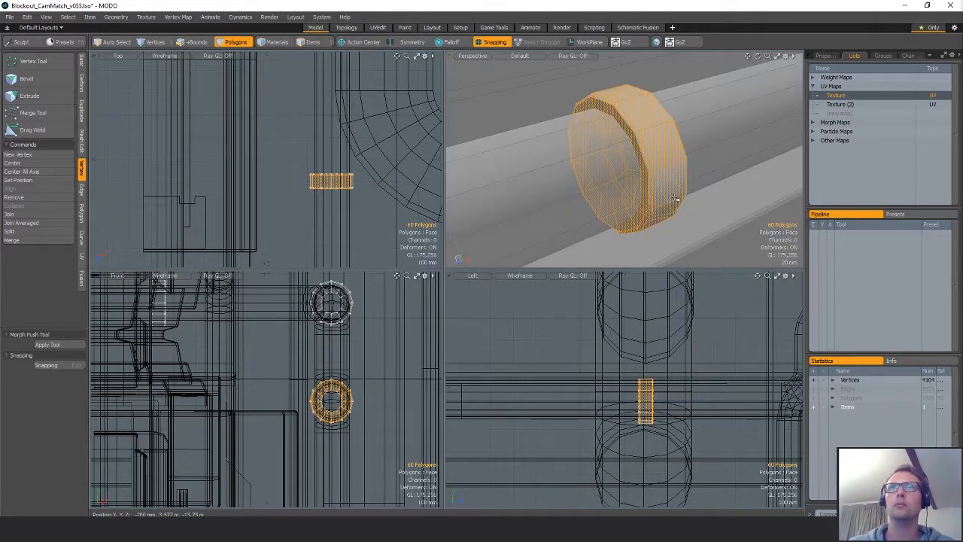
- Turn snapping off, duplicate the lower rim and move the copy along the pipe to its far end
alt+drag(708, 191, 602, 207)
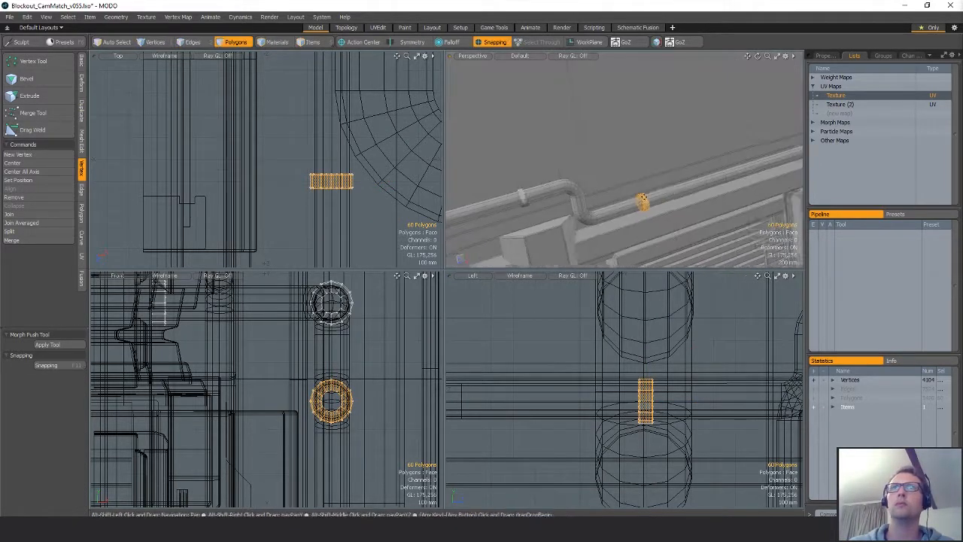
mouse_move(677, 203)
alt+mouse_down()
mouse_move(617, 202)
mouse_move(640, 188)
mouse_move(727, 205)
mouse_move(679, 191)
alt+mouse_up()
key(x)
key(w)
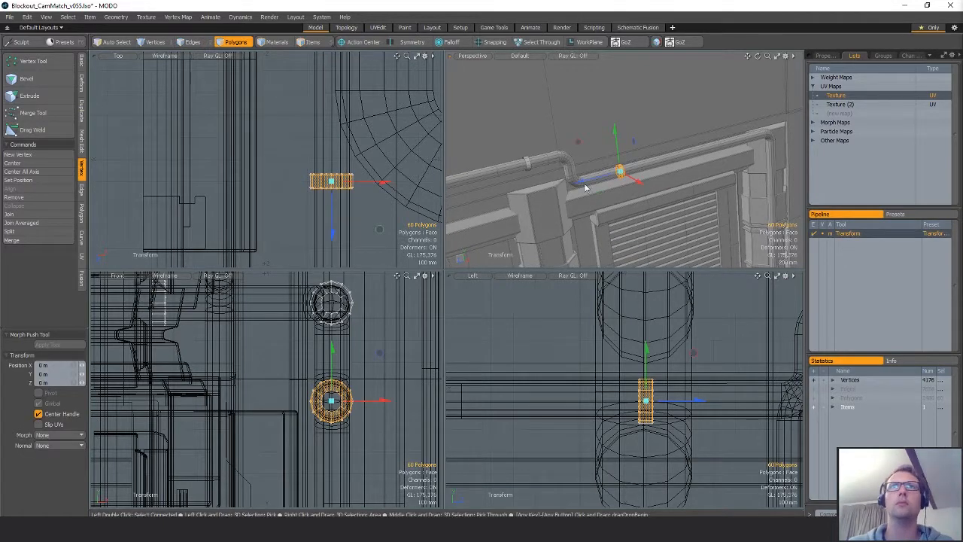
key(space)
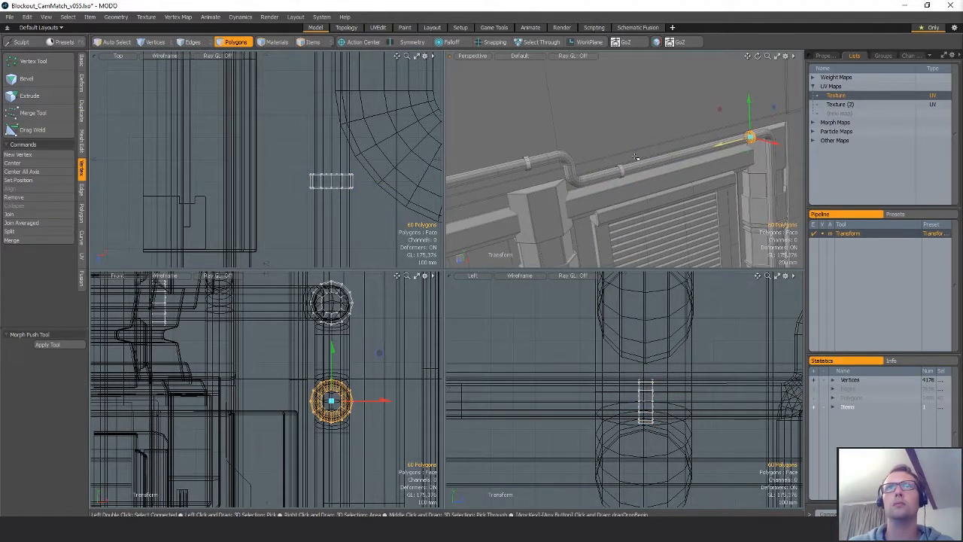
- Select the first rim on the lower pipe section and slide it closer to the bend
double_click(623, 173)
key(w)
drag(585, 180, 570, 188)
key(space)
- Duplicate the far-end rim, turn it flat for the vertical pipe, and move it -335 mm in Y and -400 mm in Z
alt+shift+drag(712, 199, 661, 92)
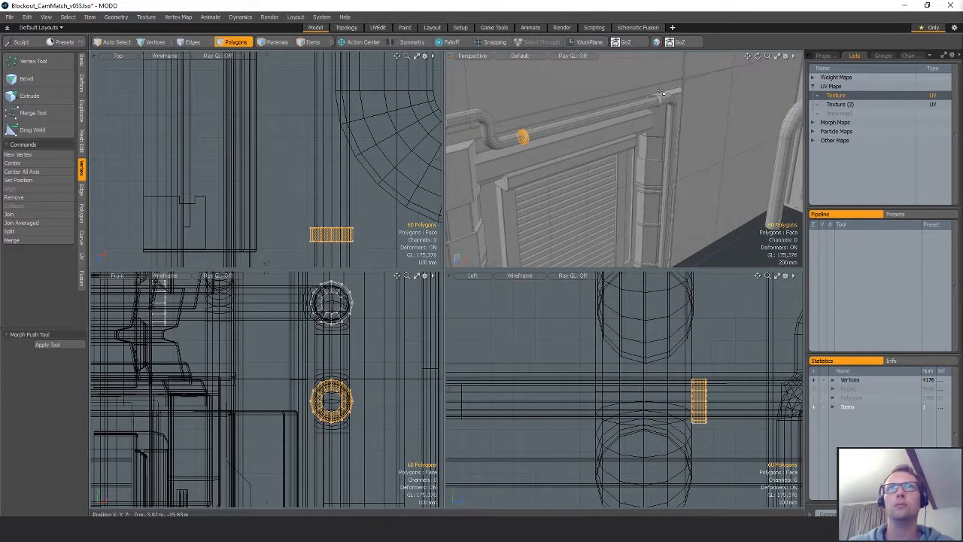
double_click(661, 99)
key(shift+a)
scroll(668, 176, down, 5)
alt+drag(668, 176, 671, 369)
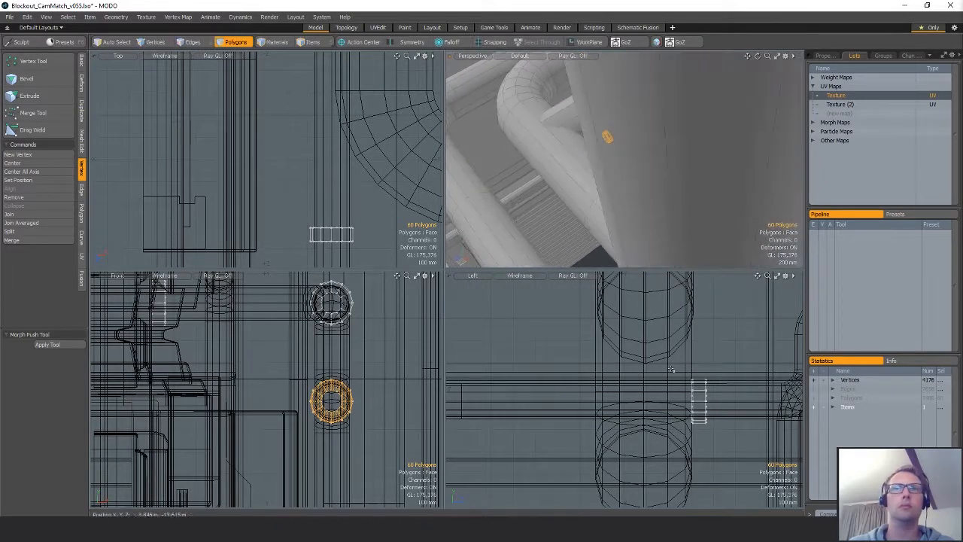
ctrl+alt+drag(315, 413, 113, 414)
alt+shift+drag(615, 417, 634, 388)
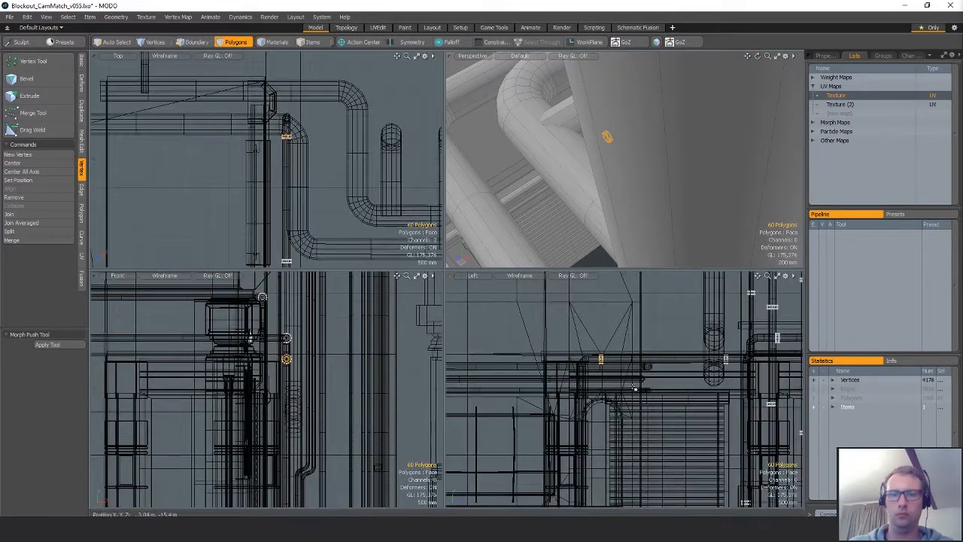
key(e)
drag(602, 301, 532, 343)
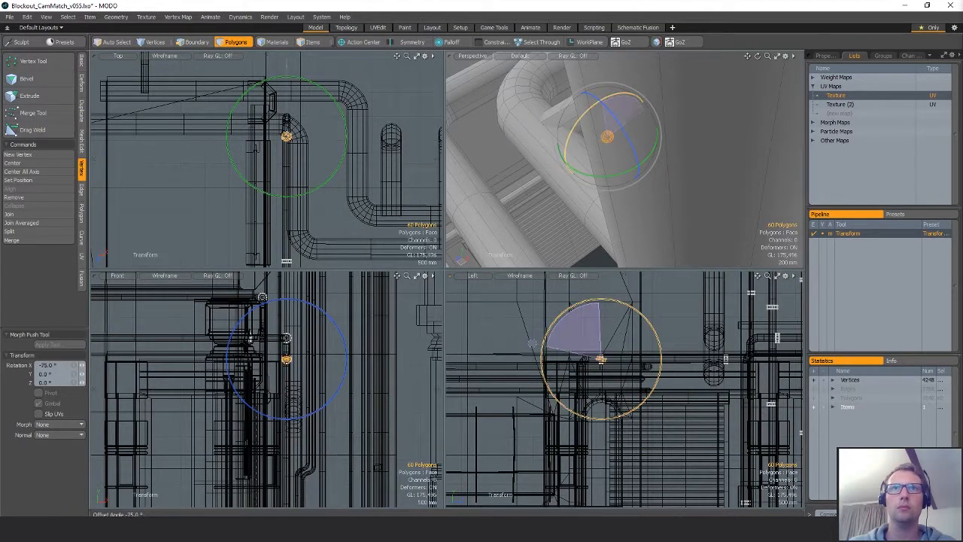
key(shift+a)
key(w)
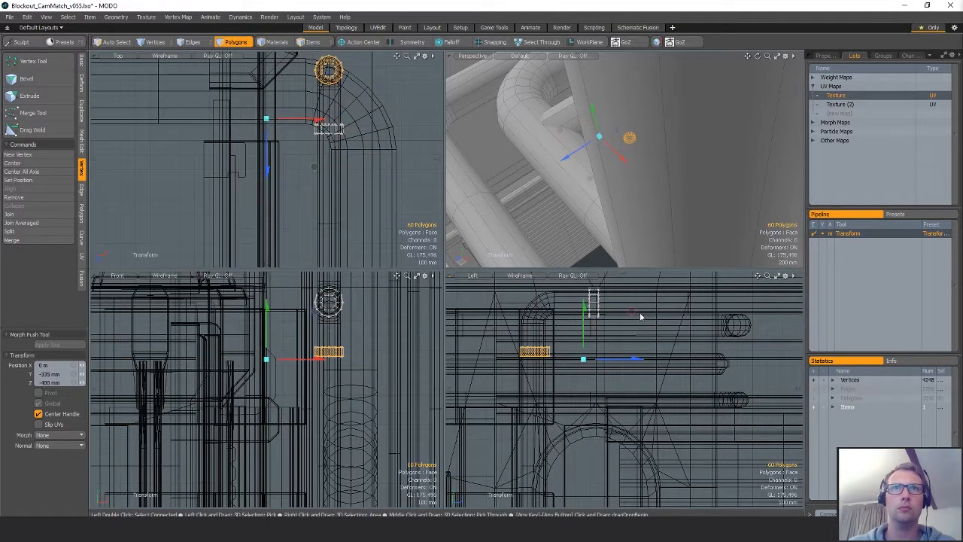
- Snap the flattened rim onto the centre of the vertical pipe section
alt+shift+drag(320, 60, 321, 129)
scroll(321, 130, up, 7)
alt+shift+drag(372, 183, 336, 159)
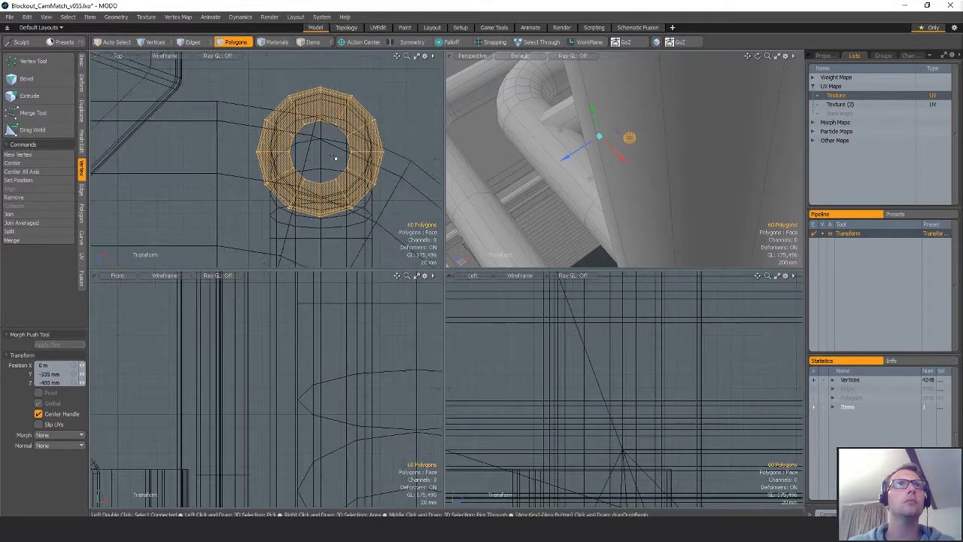
key(q)
key(x)
key(w)
drag(318, 199, 267, 145)
key(shift+a)
- Examine the placed rims and the neighbouring pipe runs around the building for further rim locations
alt+drag(579, 197, 776, 103)
scroll(552, 167, down, 5)
scroll(600, 161, down, 4)
scroll(657, 214, down, 4)
key(q)
click(657, 214)
scroll(644, 188, down, 5)
scroll(635, 140, up, 8)
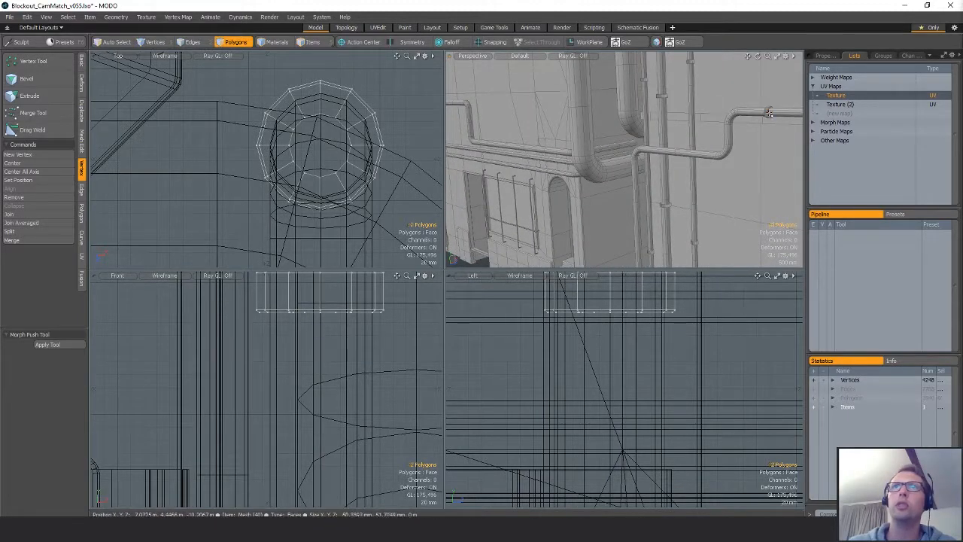
- Duplicate the selected rim and move it across to the horizontal pipe run along the arched-doorway building
key(ctrl+v)
scroll(267, 193, down, 12)
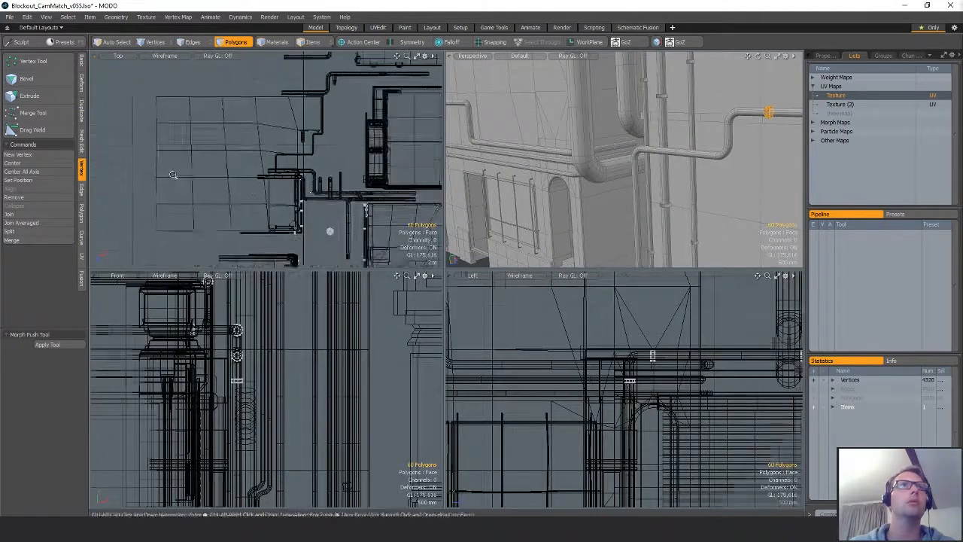
key(w)
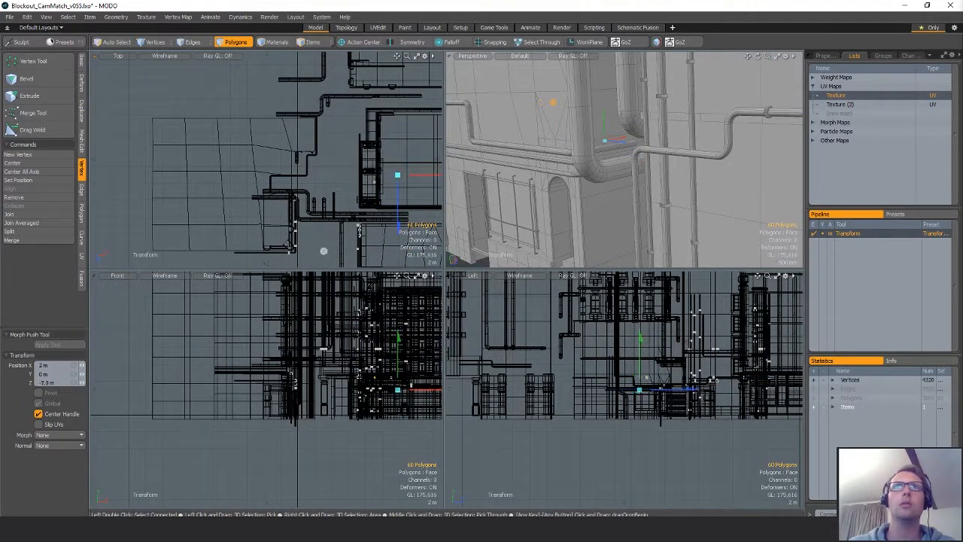
key(shift+a)
scroll(326, 217, down, 10)
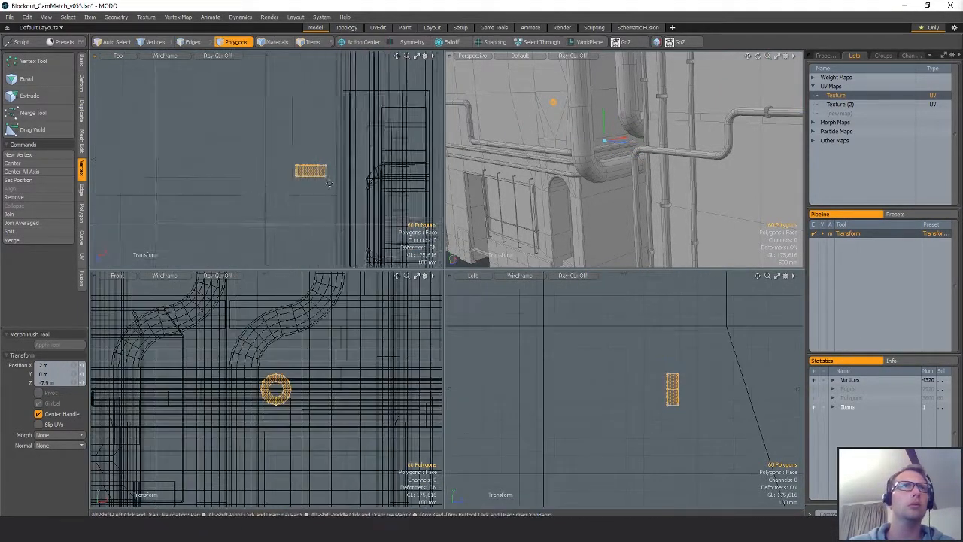
alt+drag(316, 213, 287, 235)
key(shift+a)
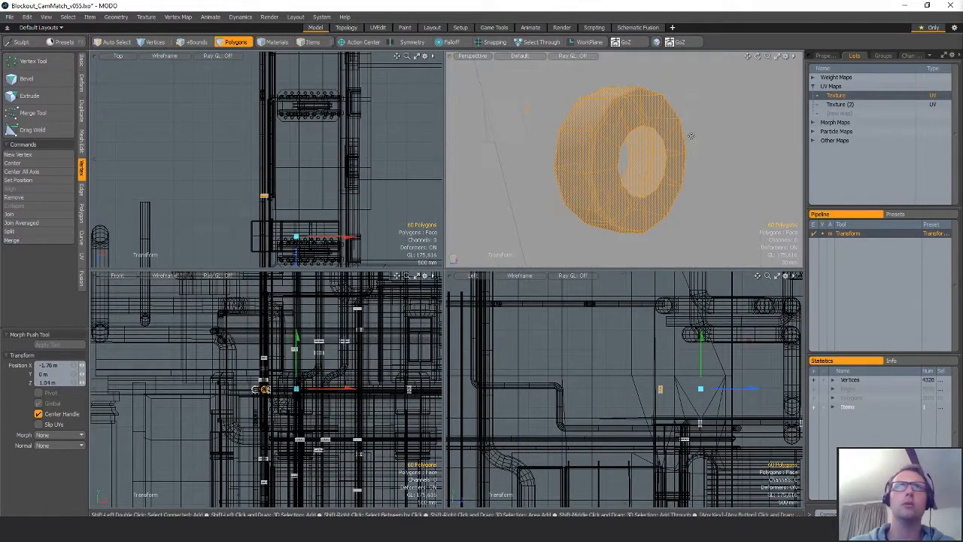
- Lower the duplicated rim -1.215 m and a further -275 mm in Y, with -15 mm in X, to the lowest pipe above the barred window
scroll(723, 131, down, 10)
alt+drag(722, 132, 689, 84)
drag(609, 86, 614, 85)
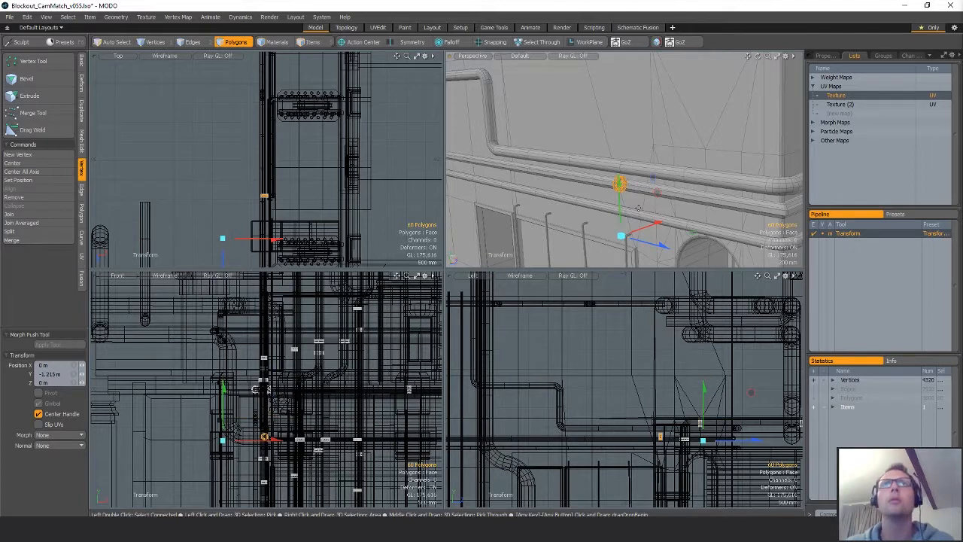
alt+drag(639, 208, 666, 118)
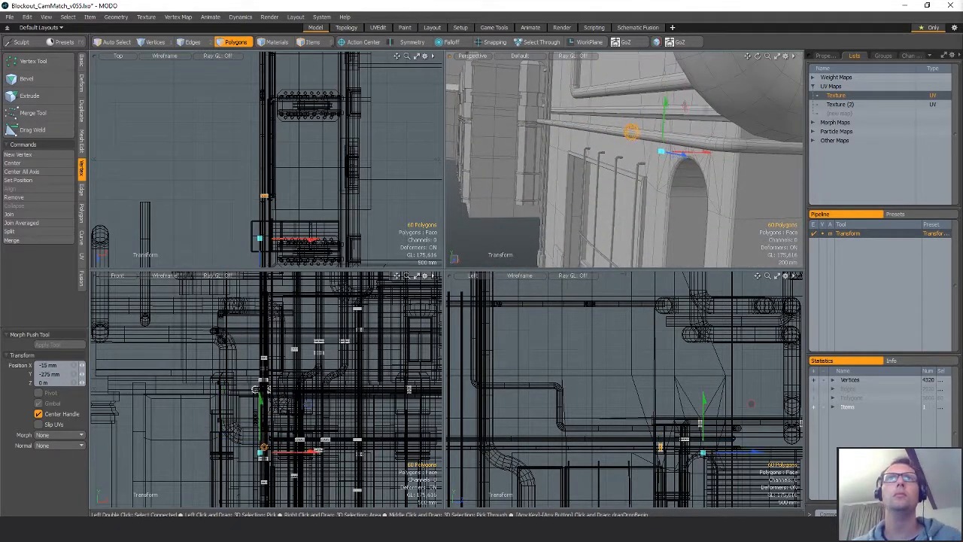
key(shift+a)
scroll(379, 196, down, 3)
key(q)
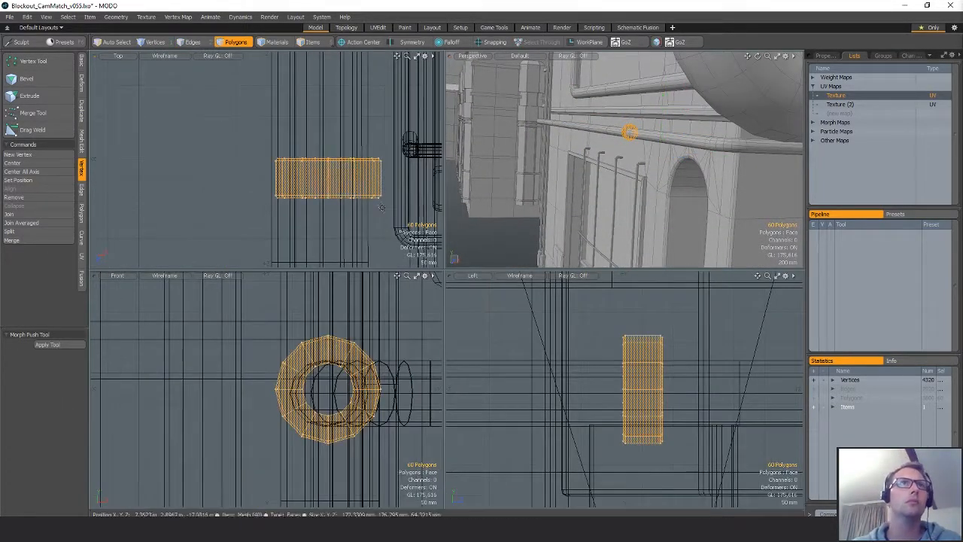
- Snap the rim in X and Y onto the centre of the lowest horizontal pipe
scroll(375, 199, down, 2)
key(w)
key(x)
drag(311, 190, 343, 191)
key(shift+a)
alt+drag(623, 205, 794, 169)
key(r)
key(w)
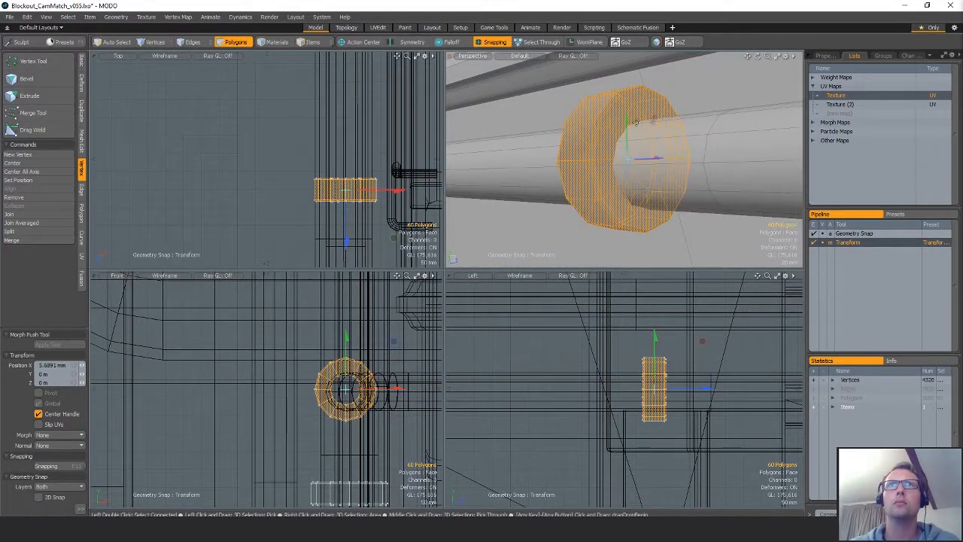
drag(631, 120, 650, 163)
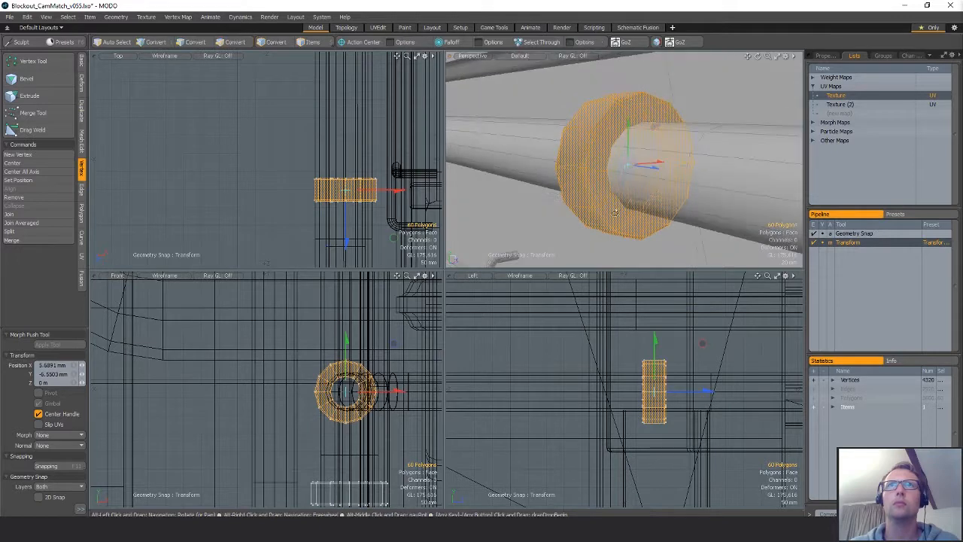
- Scale the rim to 79.5% in X and Y, keeping Z at 100%, to fit the thinner pipe
key(x)
key(r)
drag(653, 127, 629, 150)
scroll(707, 212, down, 5)
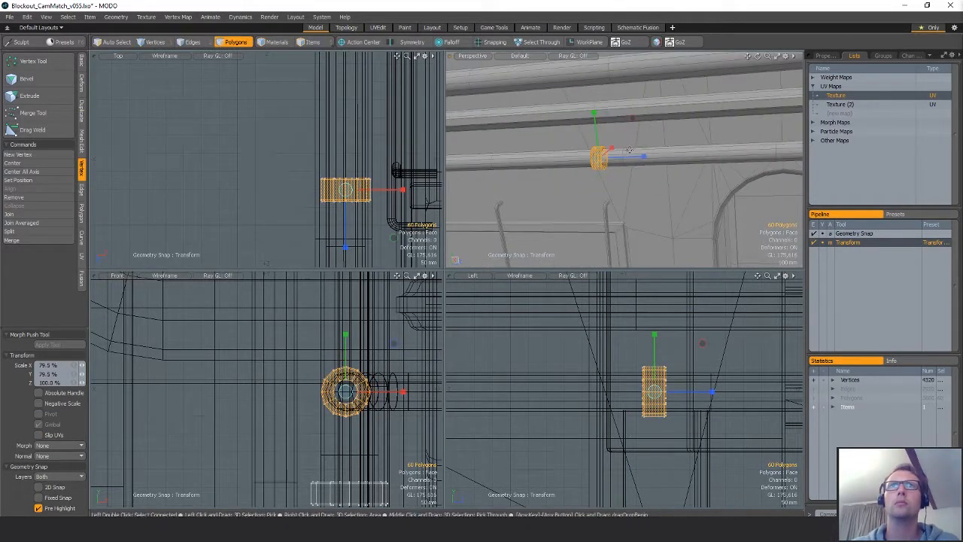
key(q)
- Slide the rim 1.81 m in Z along the lowest pipe to the building corner
scroll(691, 180, down, 3)
alt+drag(690, 180, 622, 173)
key(w)
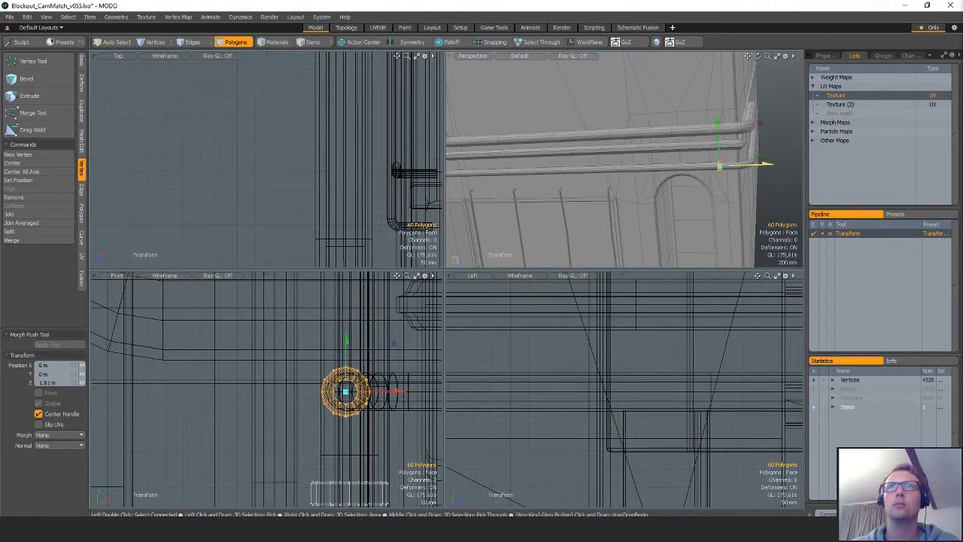
- Place two copies of the rim along the same pipe, moving the last one -4.37 m in Z to the far end
key(ctrl+c)
key(ctrl+v)
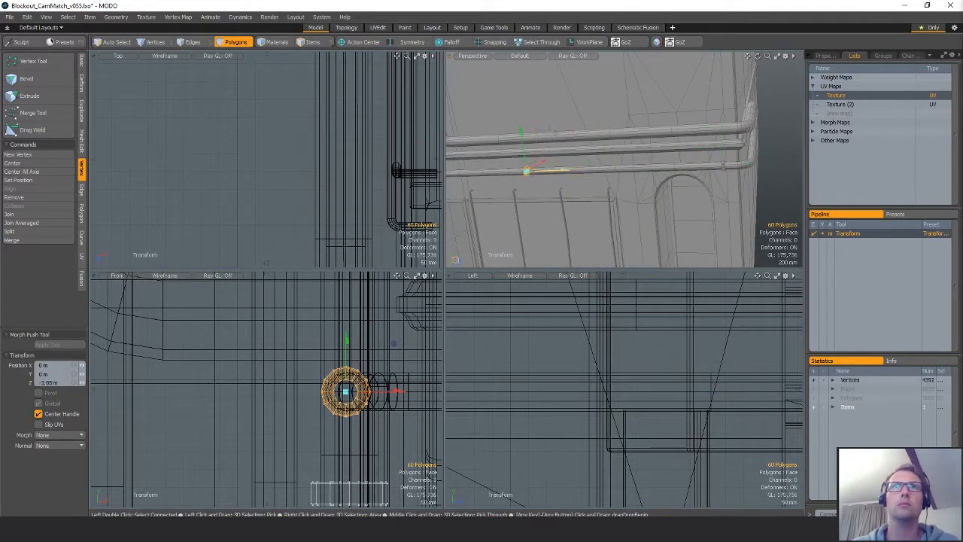
alt+drag(486, 206, 784, 165)
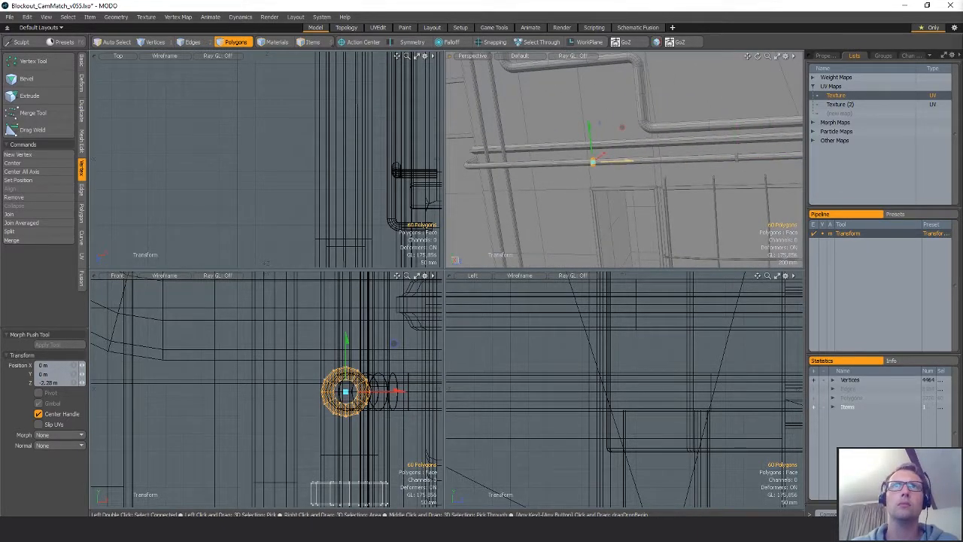
drag(511, 165, 649, 157)
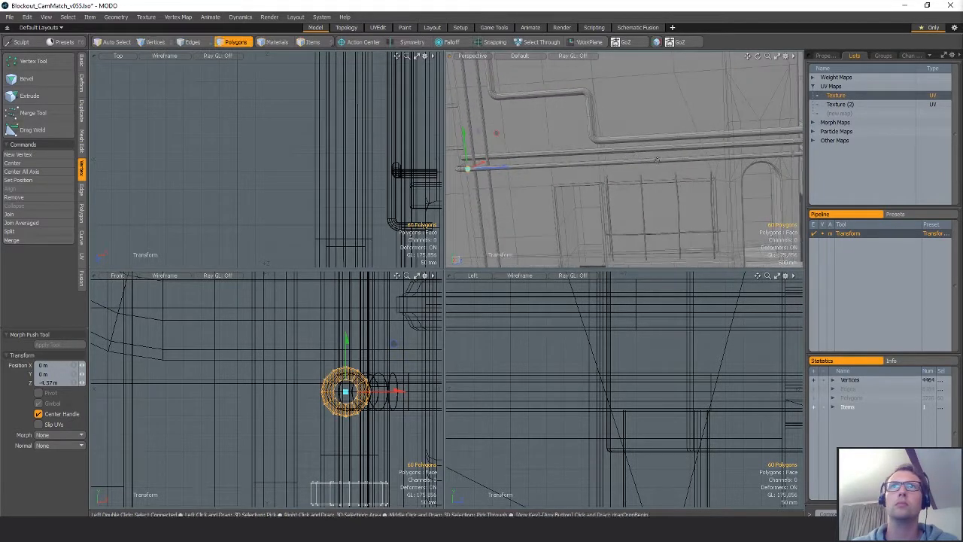
- Select the middle rim on the lowest pipe and move it 490 mm in Z
key(q)
double_click(656, 161)
key(y)
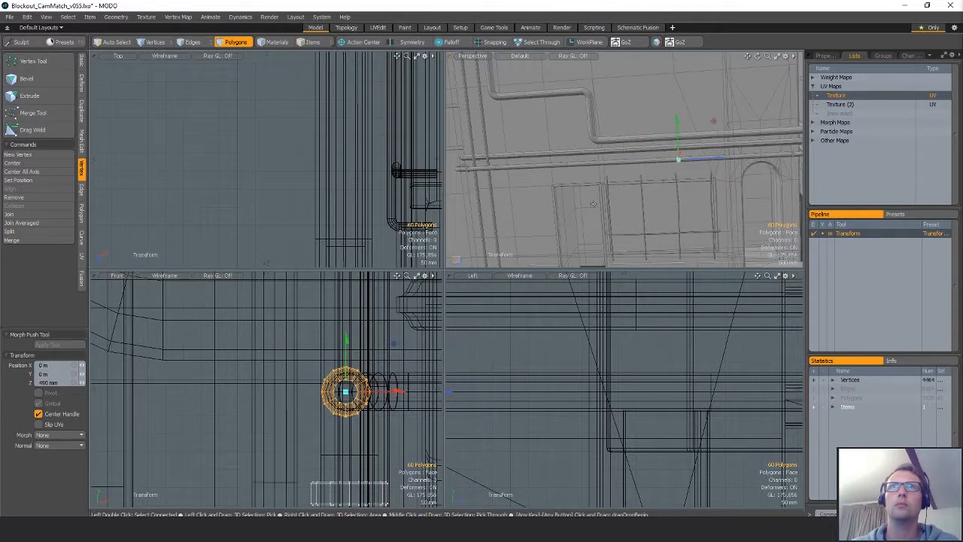
alt+drag(593, 204, 637, 149)
key(q)
- Duplicate the far-end rim, turn it a quarter turn and move it past the bend onto the pipe's short return section
key(shift+a)
ctrl+alt+drag(301, 183, 175, 183)
alt+shift+drag(286, 166, 275, 186)
key(ctrl+c)
key(ctrl+v)
key(w)
key(e)
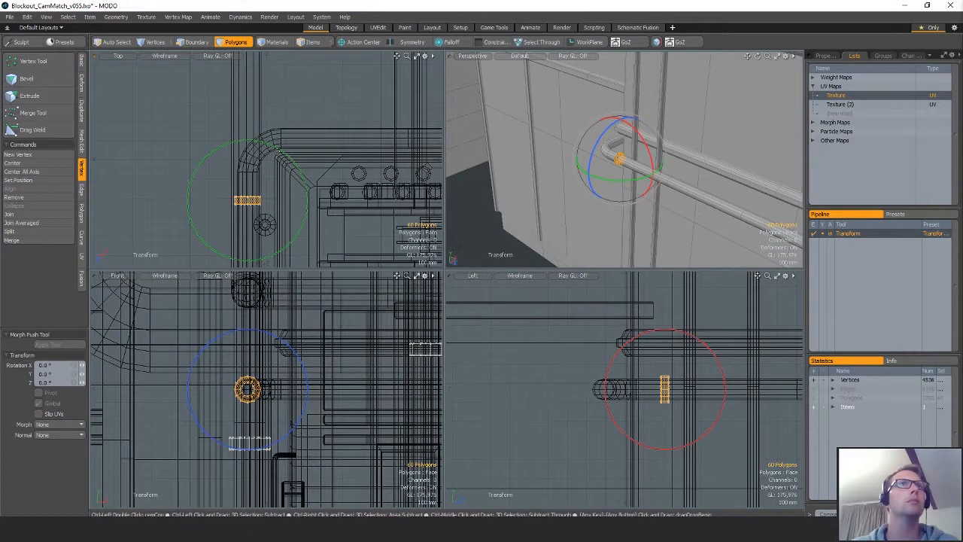
ctrl+drag(280, 150, 351, 165)
key(w)
scroll(277, 155, up, 3)
key(q)
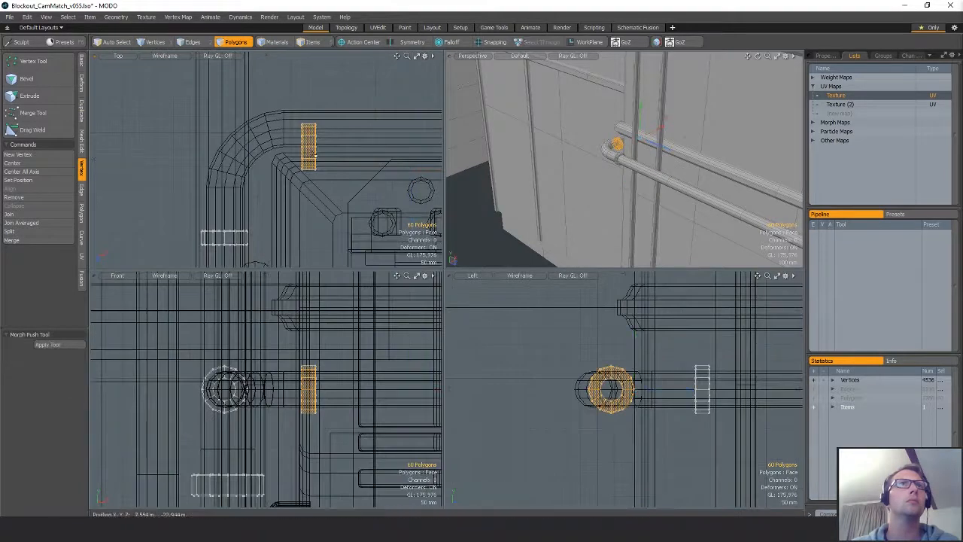
- Snap the turned rim onto the return section's centre in Z and slide it 110 mm in X away from the bend
key(x)
key(w)
drag(280, 114, 316, 184)
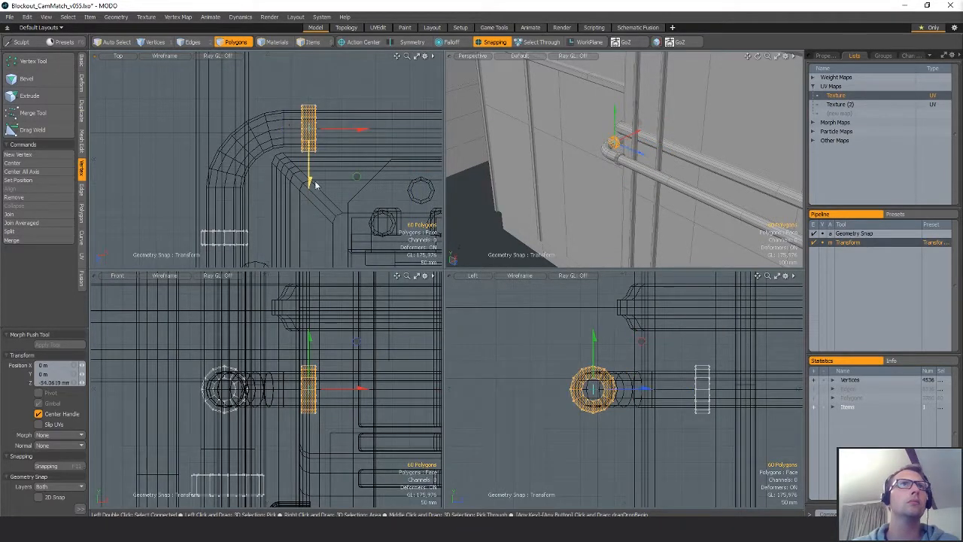
key(q)
key(x)
key(w)
drag(339, 129, 369, 129)
drag(385, 176, 394, 176)
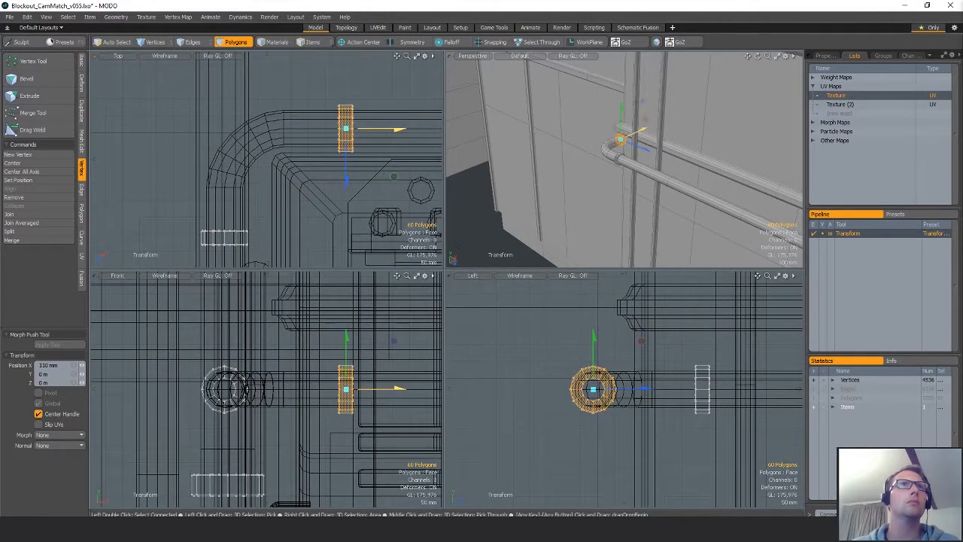
key(q)
- Duplicate the middle and corner rims of the lowest pipe together and move the copies 500 mm up in Y
alt+drag(602, 158, 607, 196)
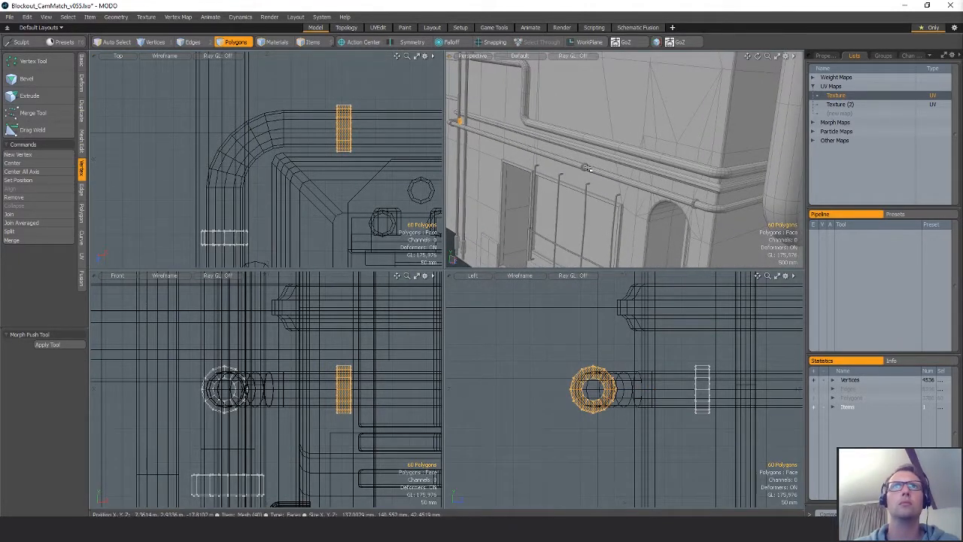
double_click(584, 166)
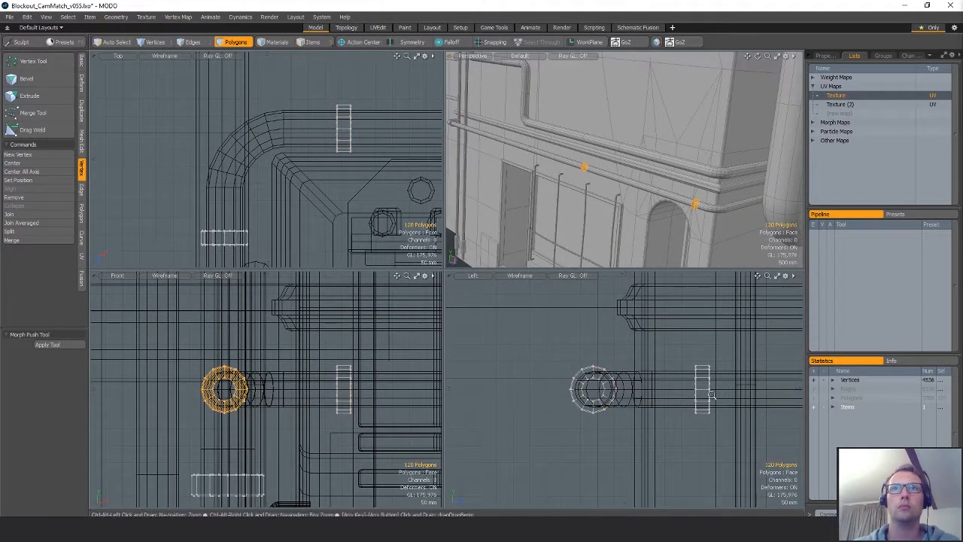
ctrl+alt+drag(712, 395, 643, 373)
alt+shift+drag(643, 373, 669, 404)
key(w)
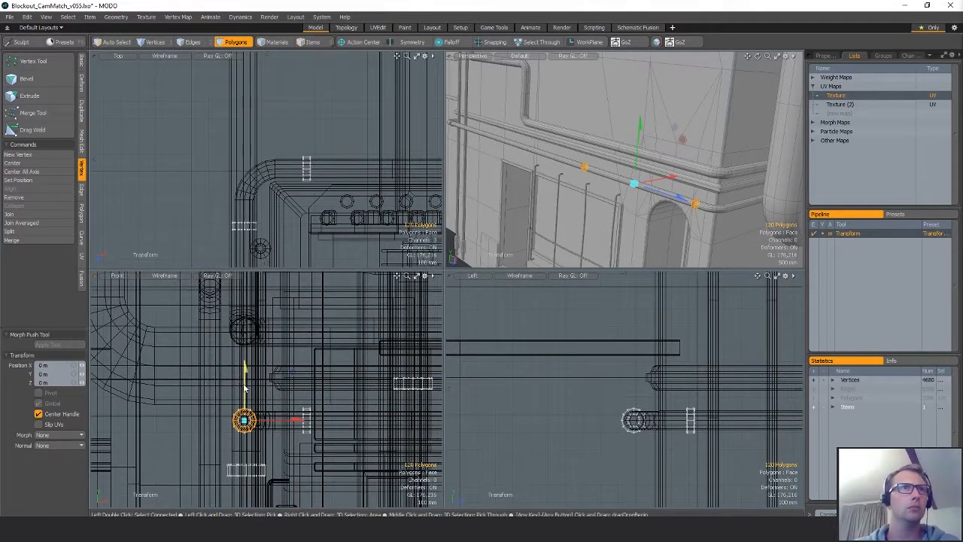
drag(245, 382, 245, 305)
key(shift+a)
key(shift+a)
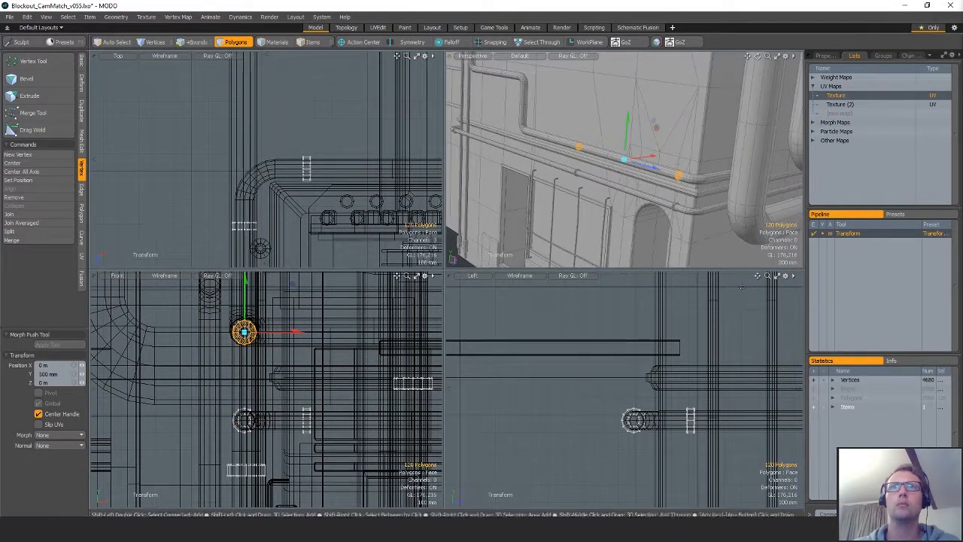
- Scale the two raised rims to 153% in X and Y to fit around the thicker upper pipe
ctrl+alt+drag(293, 389, 406, 389)
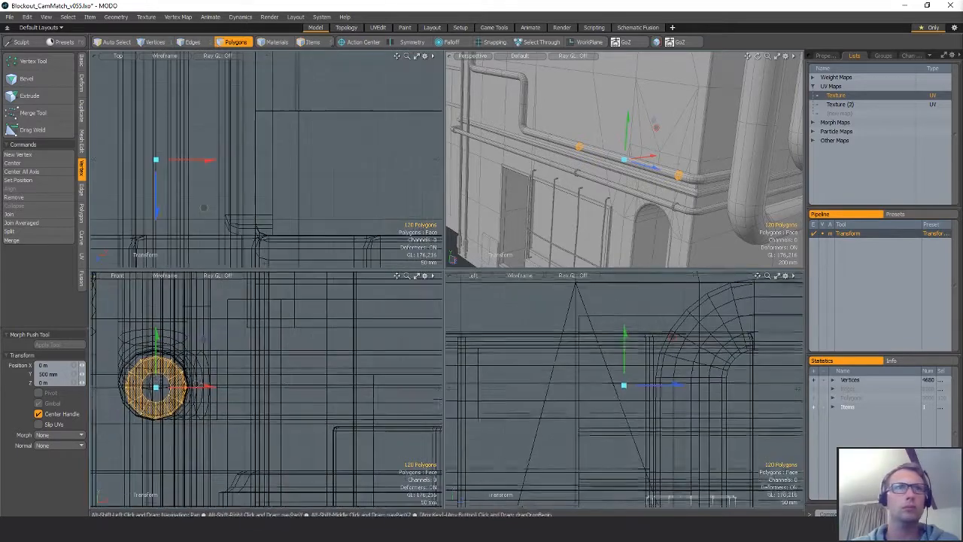
alt+drag(647, 180, 696, 167)
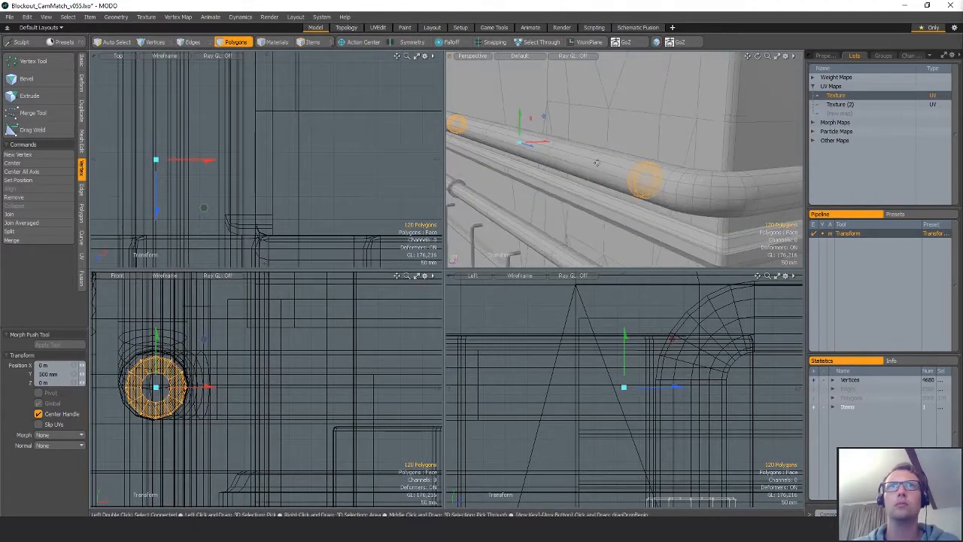
key(r)
drag(204, 338, 217, 338)
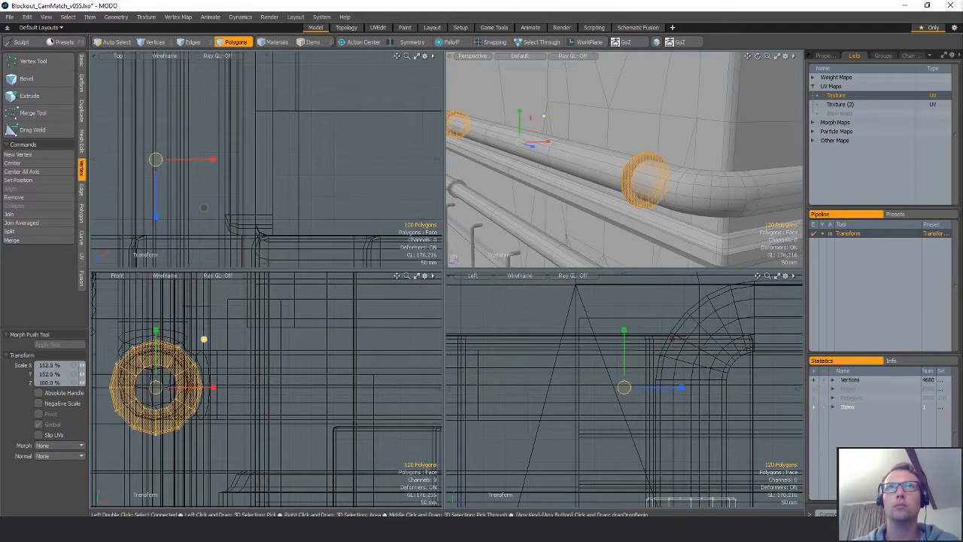
key(shift+a)
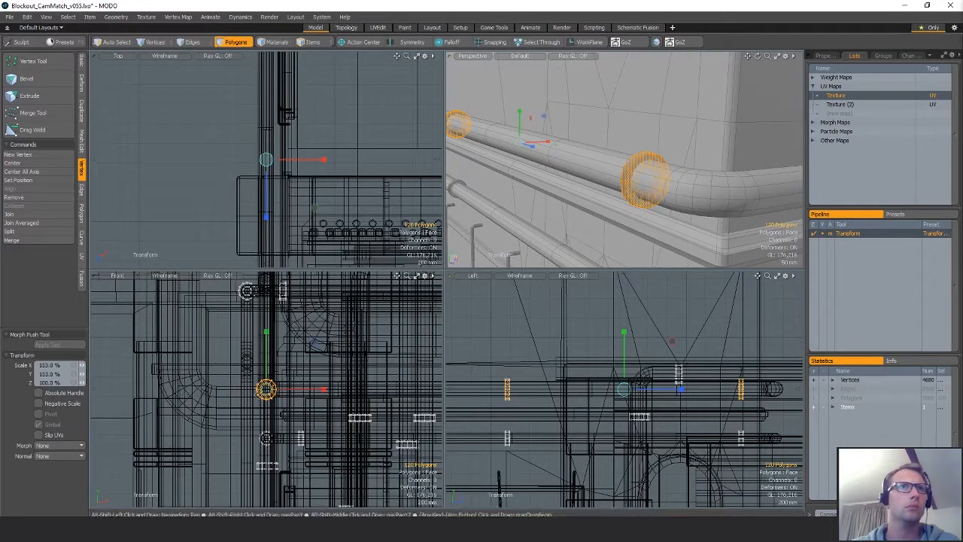
- Snap the two enlarged rims in Y and X onto the centre of the upper pipe
key(x)
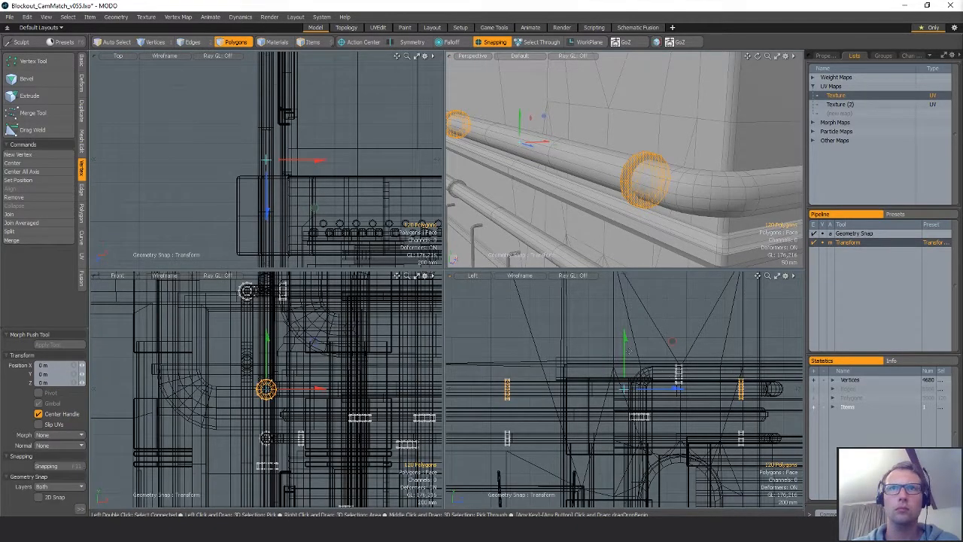
mouse_move(267, 337)
mouse_down()
mouse_move(267, 356)
mouse_move(267, 322)
mouse_move(267, 347)
mouse_up()
drag(768, 389, 783, 388)
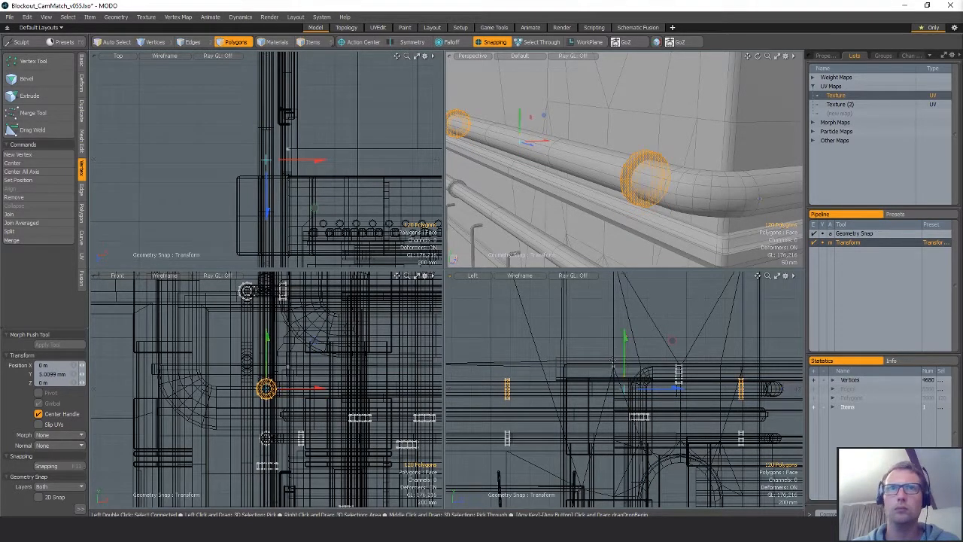
alt+drag(674, 240, 646, 141)
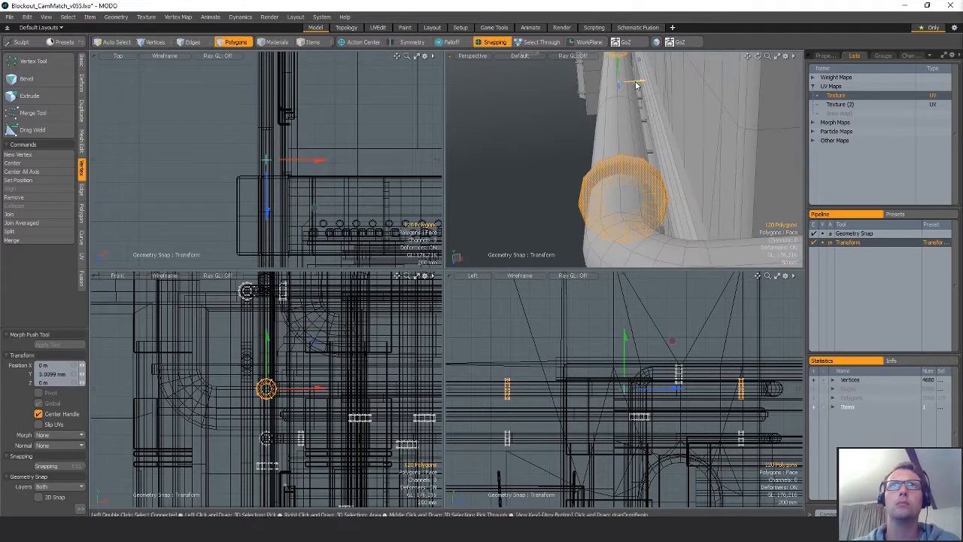
drag(637, 87, 558, 88)
drag(231, 159, 265, 160)
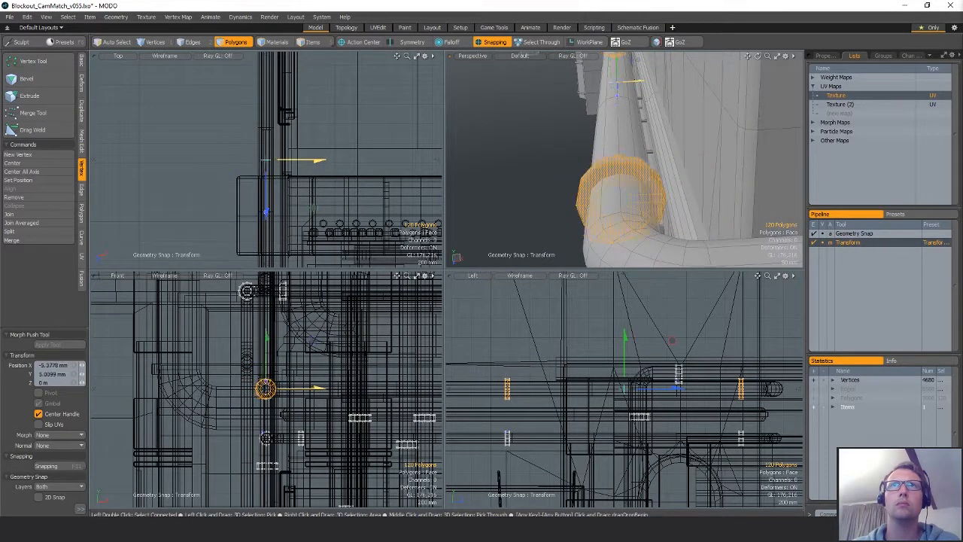
alt+drag(659, 120, 653, 189)
key(r)
key(q)
key(x)
- Slide the rim farther from the building corner along the upper pipe in negative Z, close to its upward bend
key(w)
key(shift+a)
key(q)
key(w)
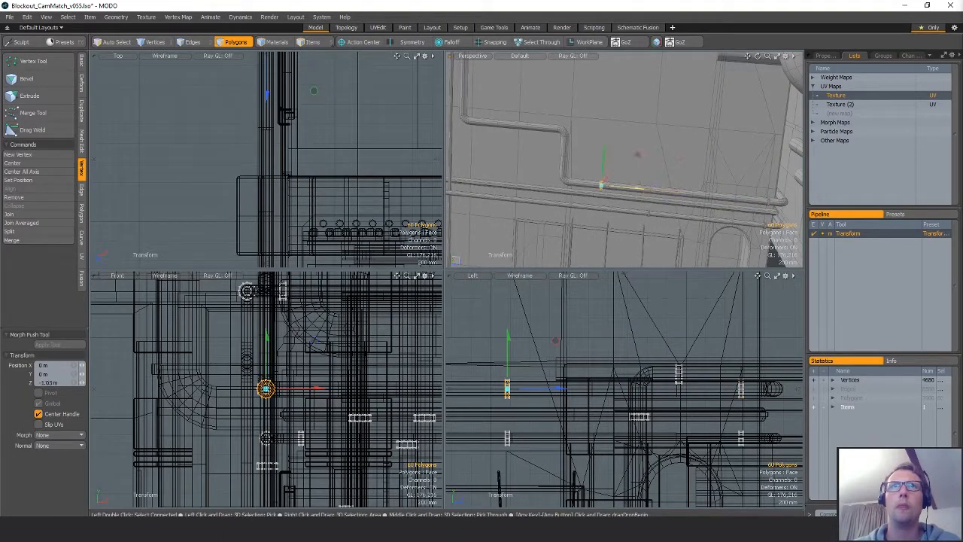
key(q)
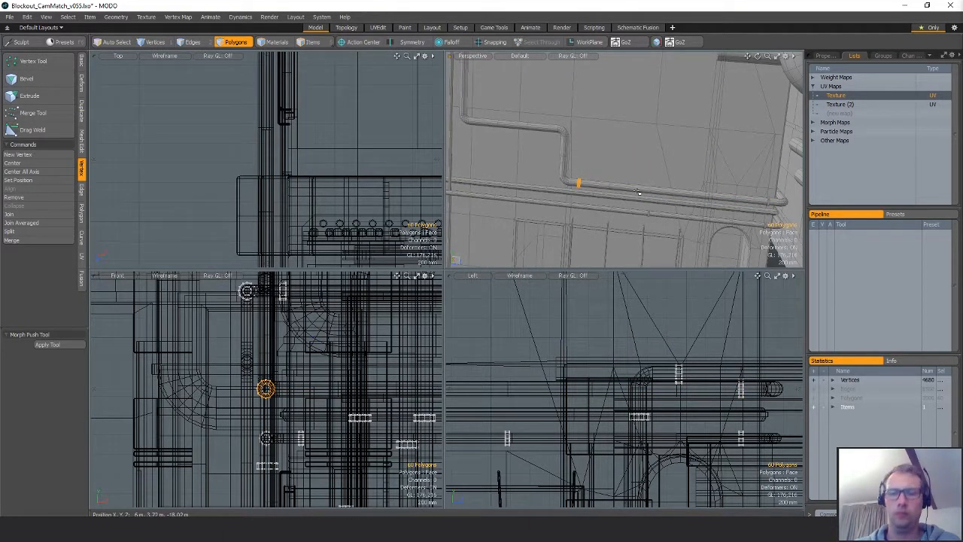
- Duplicate the rim beside the upward bend, turn it flat and move it up to the pipe's vertical section
ctrl+alt+drag(696, 448, 625, 444)
alt+shift+drag(625, 444, 678, 408)
ctrl+alt+drag(677, 408, 674, 334)
key(e)
key(w)
key(x)
key(q)
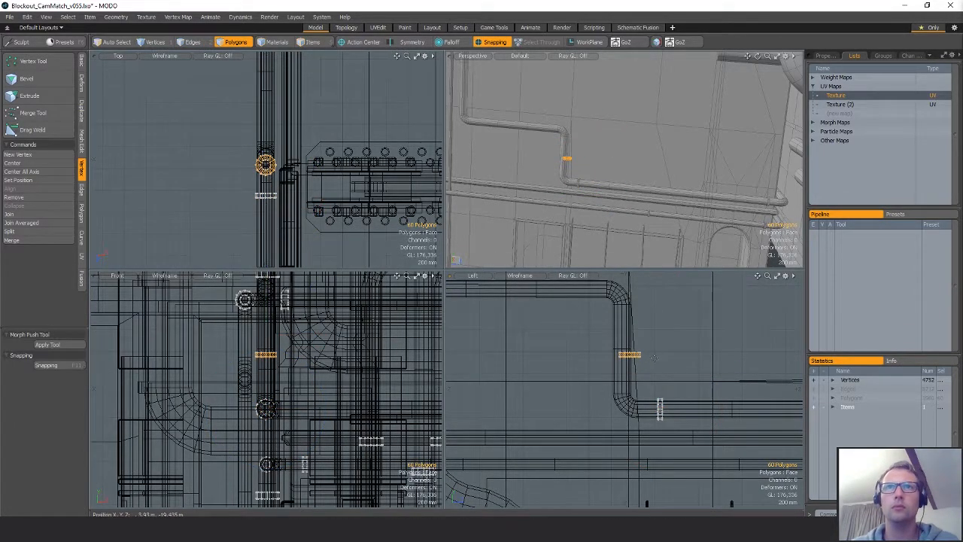
key(w)
key(q)
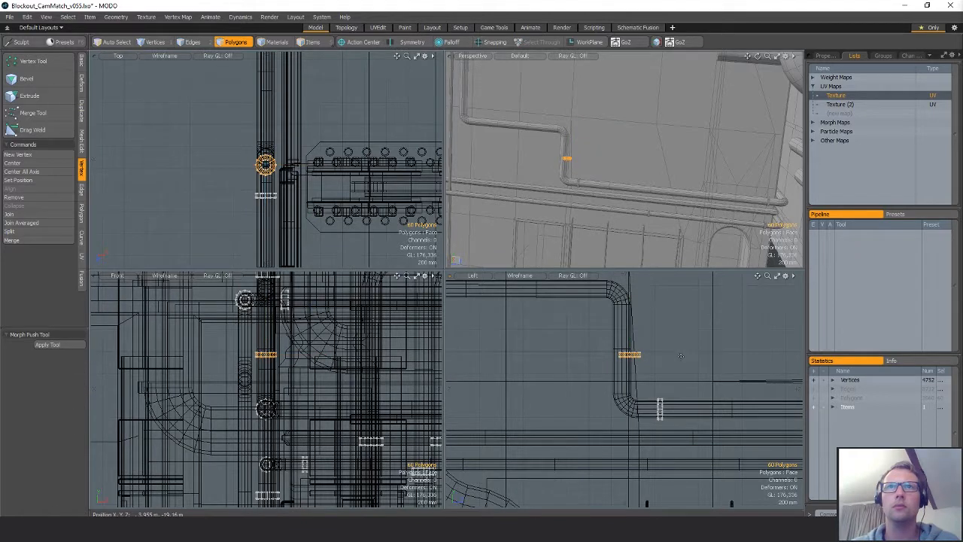
- Snap the flat rim onto the centre of the pipe's vertical section, moving it -75 mm in Y and -70.6348 mm in Z
key(w)
key(x)
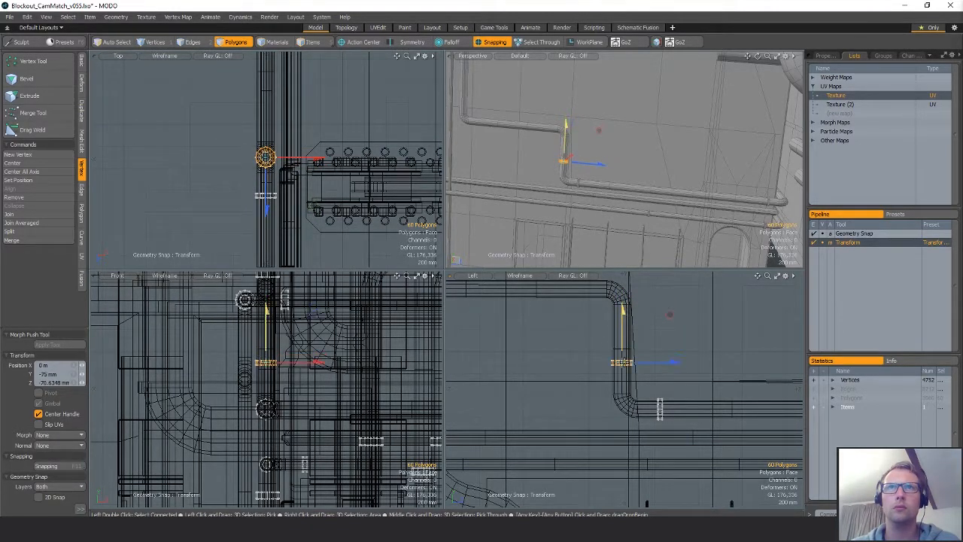
key(q)
- Duplicate the rim beside the lower bend and snap it onto the upper horizontal section, moved 1.1014 m in Y and -704.2535 mm in Z
mouse_move(692, 385)
right_down()
mouse_move(629, 445)
mouse_move(706, 394)
right_up()
alt+drag(706, 393, 741, 438)
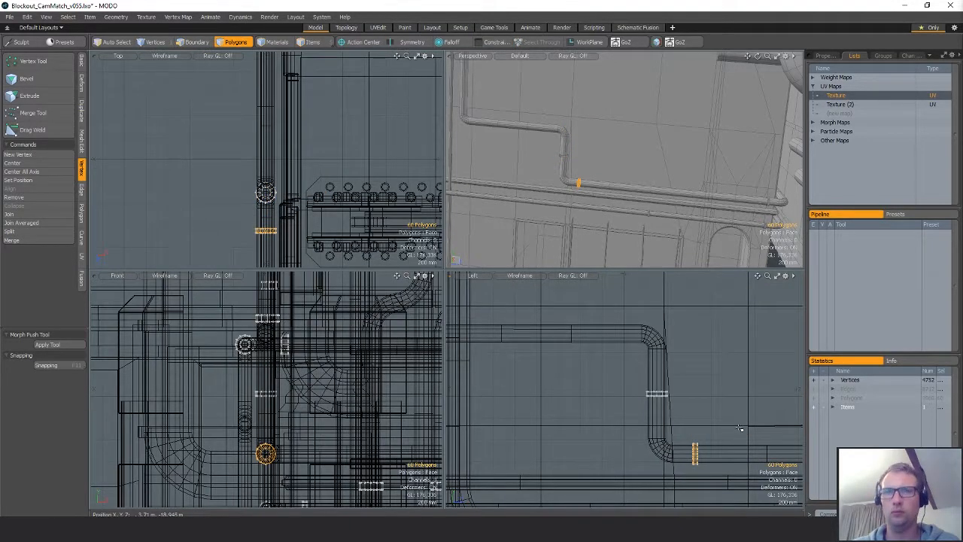
key(x)
key(w)
drag(619, 289, 620, 285)
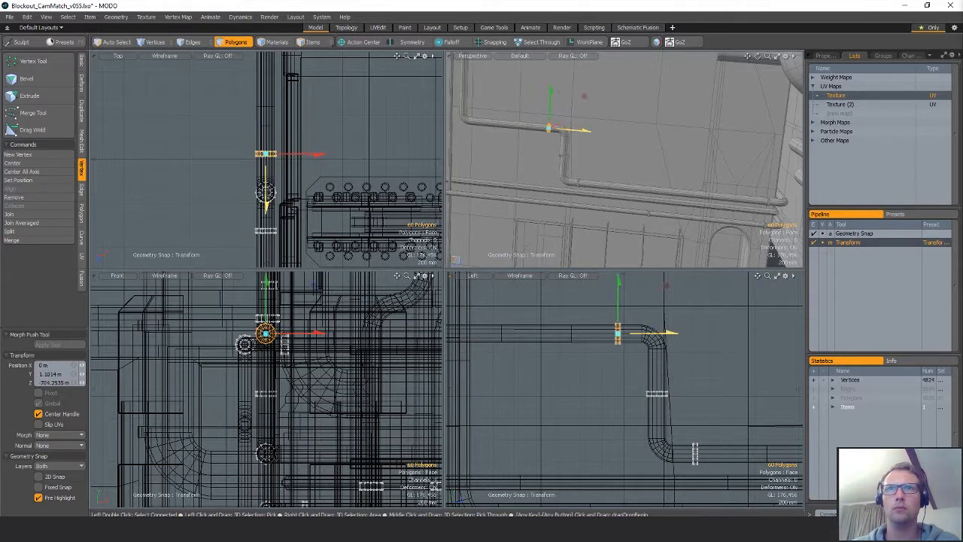
- Copy the rim on the upper horizontal section and move the copy -1.48 m in Z, to the section's far end
scroll(701, 399, down, 4)
key(ctrl+c)
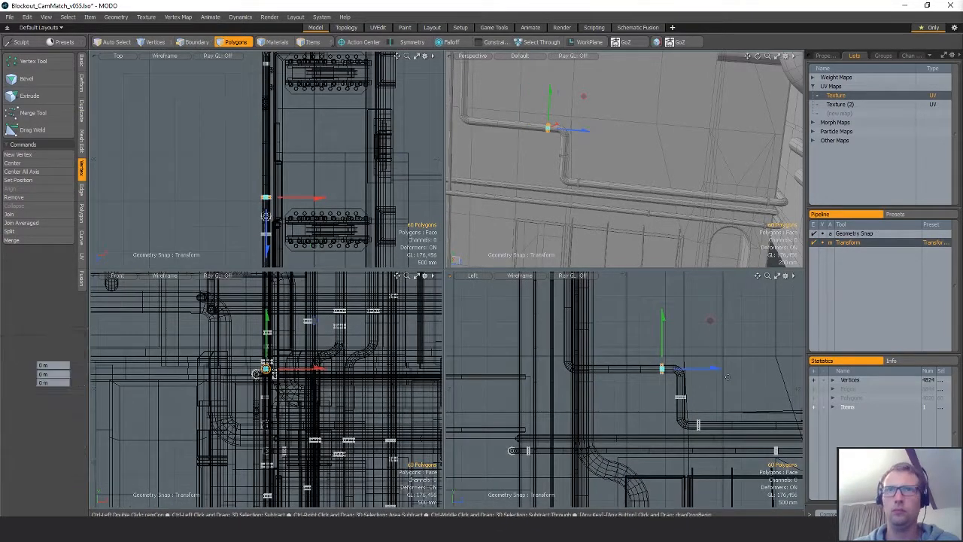
key(ctrl+v)
alt+drag(647, 371, 637, 412)
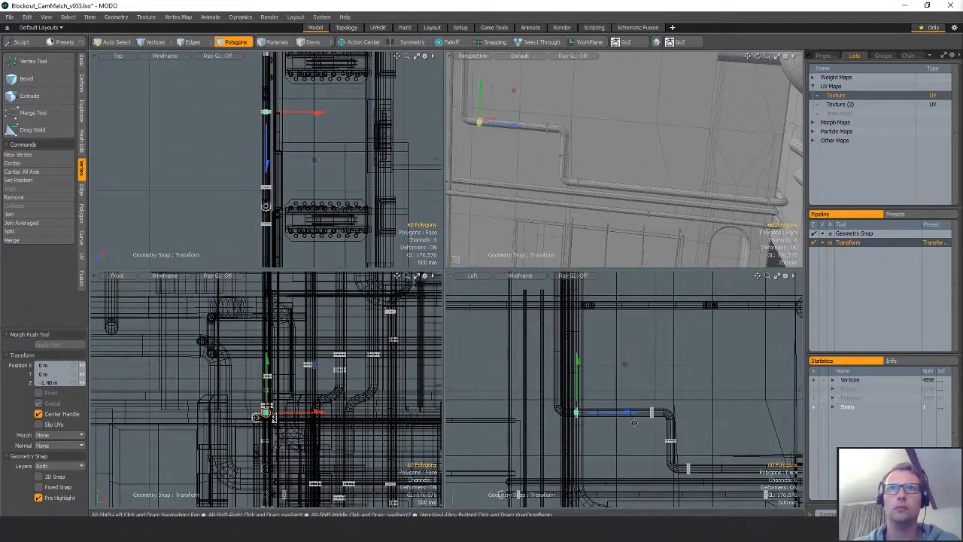
- Duplicate both rims of the upper horizontal section, turn them flat and move them 1.09 m in Y and -1.12 m in Z to the adjoining vertical pipe
key(q)
mouse_move(659, 426)
right_down()
mouse_move(518, 427)
mouse_move(724, 395)
right_up()
alt+drag(691, 383, 701, 394)
key(ctrl+c)
key(ctrl+v)
key(e)
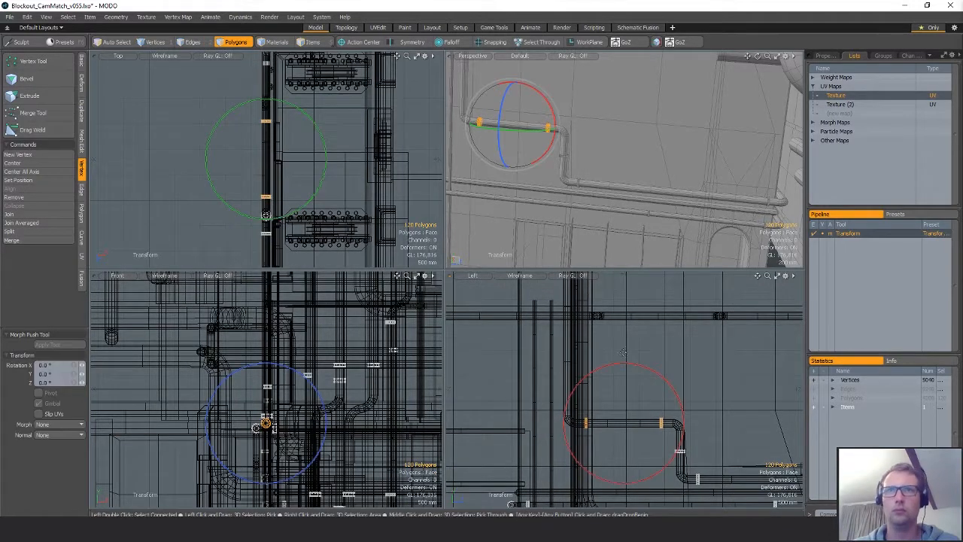
ctrl+drag(643, 368, 550, 407)
key(w)
click(710, 427)
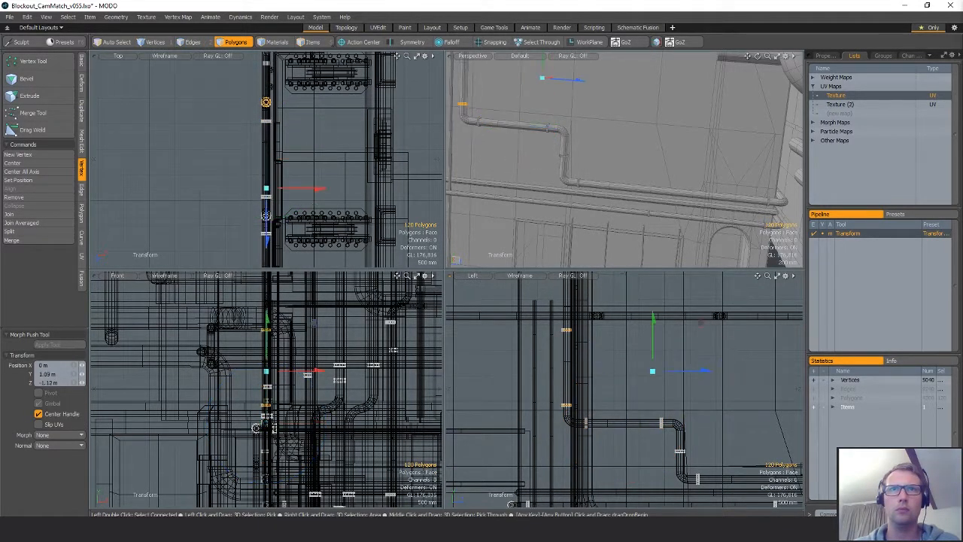
- Snap the two flat rims onto the vertical pipe's centre, moving them 50 mm in Y and 19.3729 mm in Z
scroll(532, 411, up, 4)
key(q)
alt+drag(693, 430, 668, 418)
key(x)
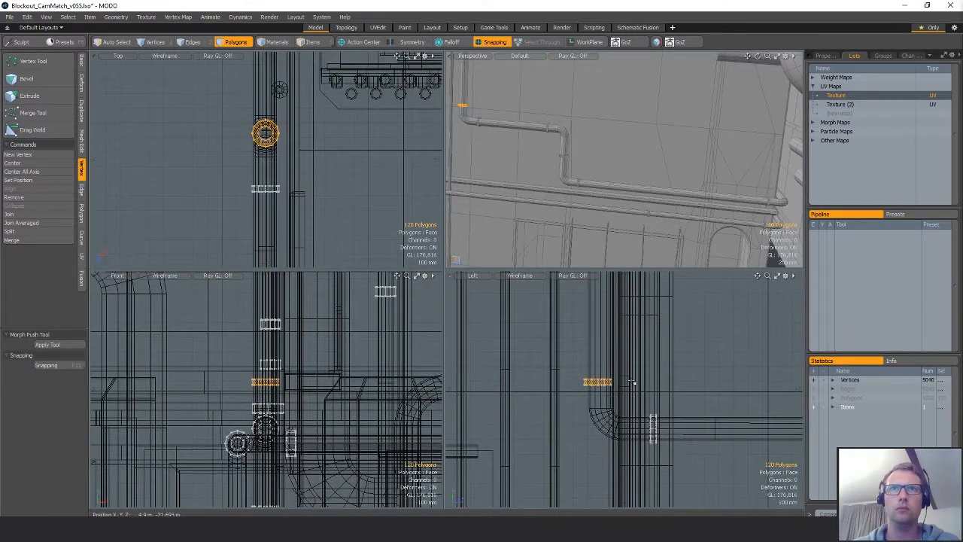
key(w)
alt+drag(629, 287, 626, 316)
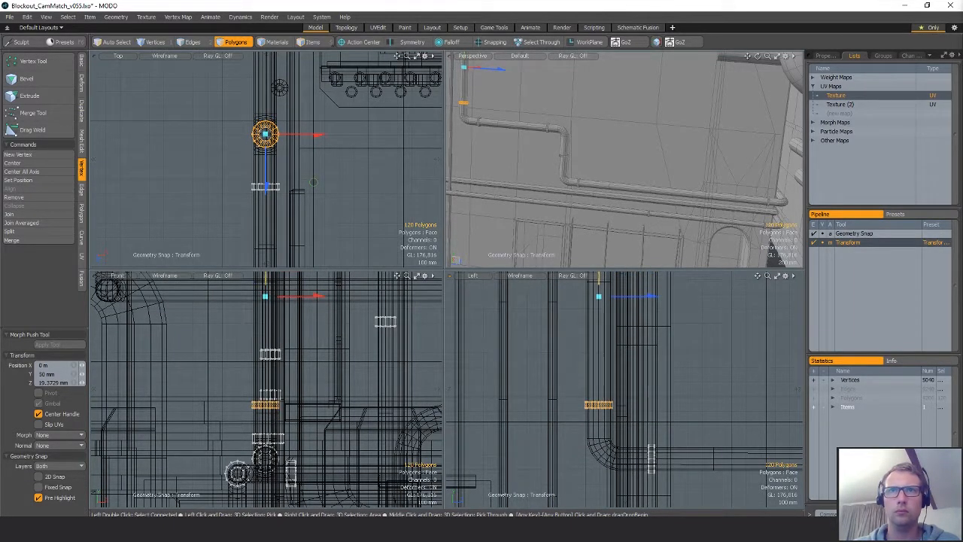
- Duplicate the pair of rims twice up the vertical pipe, moving the first copy 3.02 m and the second 3.5 m in Y
scroll(669, 365, down, 4)
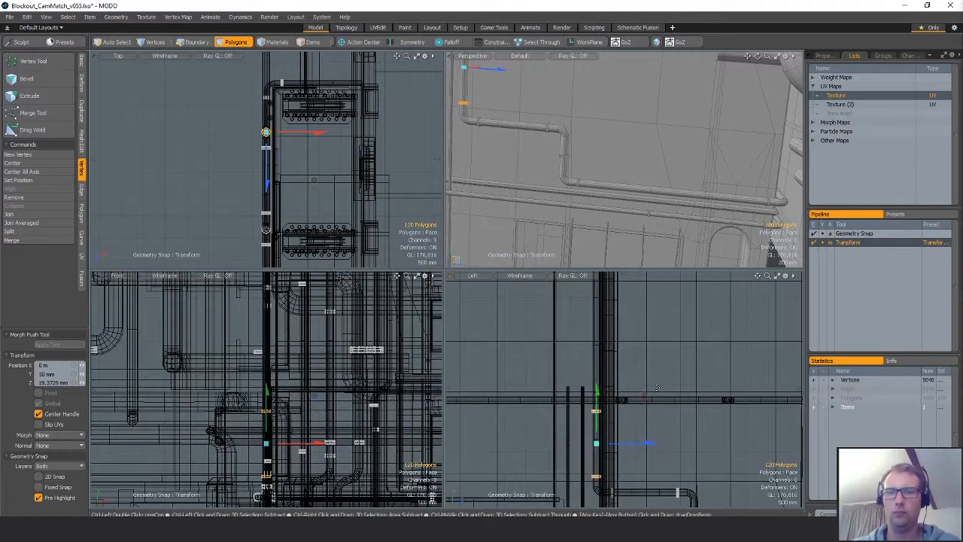
key(Delete)
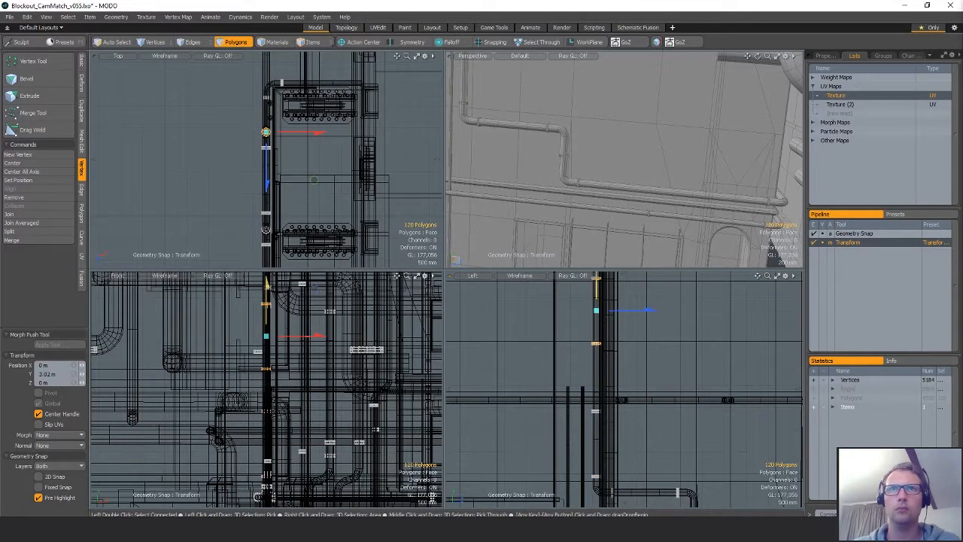
scroll(645, 359, down, 2)
alt+drag(629, 191, 590, 107)
alt+shift+drag(591, 106, 589, 194)
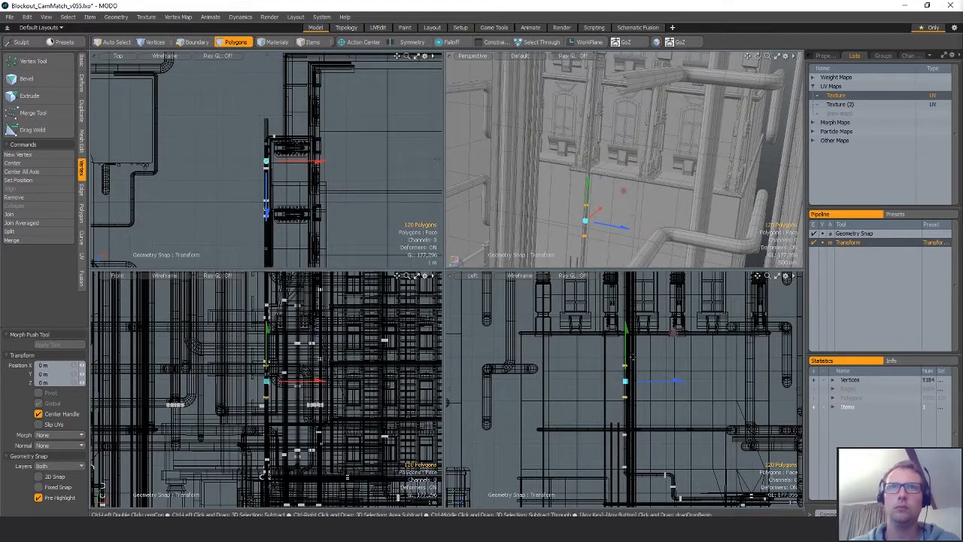
key(ctrl+v)
drag(625, 348, 612, 407)
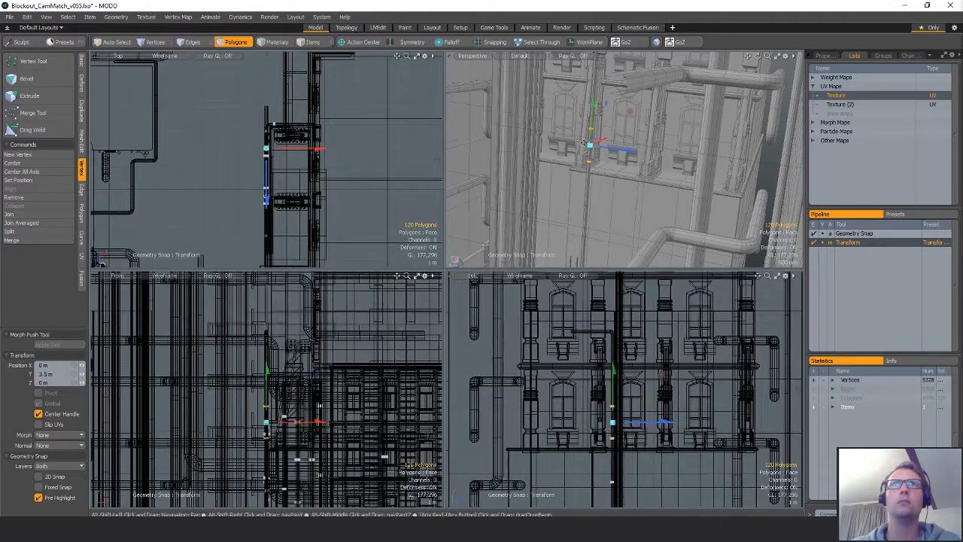
alt+drag(584, 142, 693, 266)
key(space)
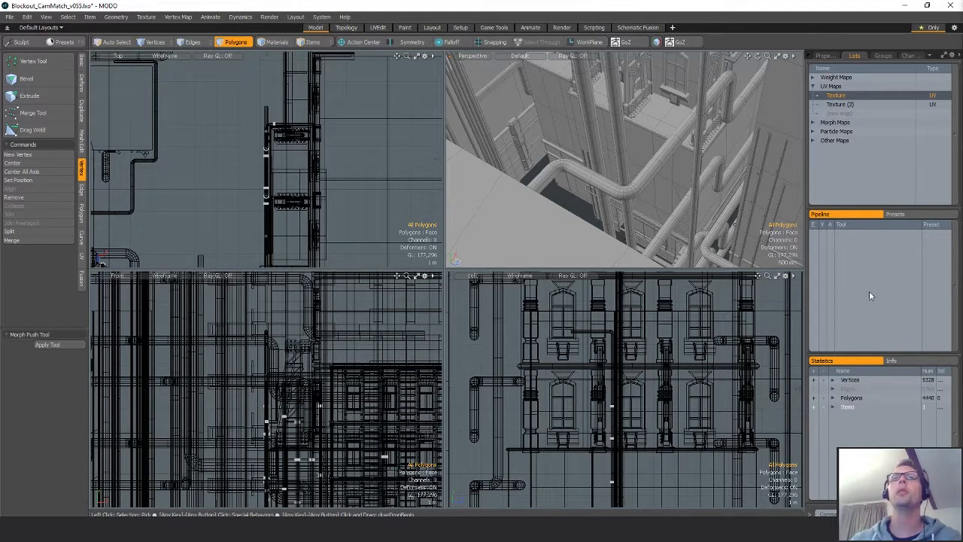
- Duplicate the two rims on the horizontal pipe below the corner wall's window and raise them 2.5 m to the pipe above
alt+drag(658, 251, 589, 149)
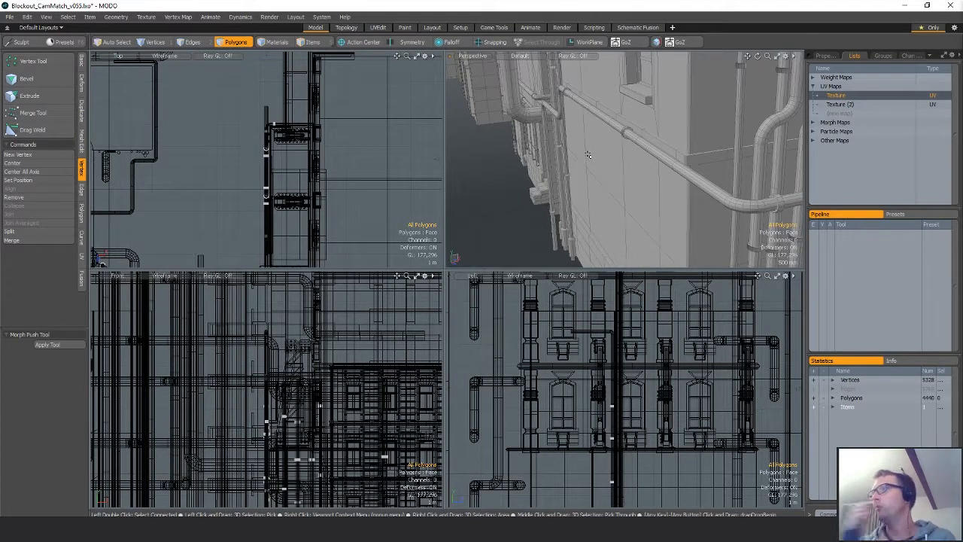
alt+drag(644, 181, 665, 164)
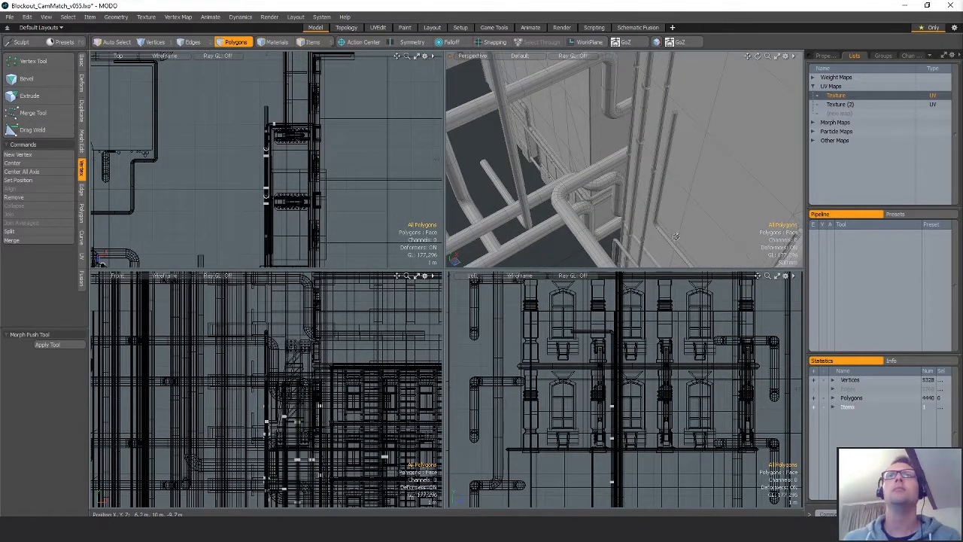
alt+drag(676, 236, 525, 178)
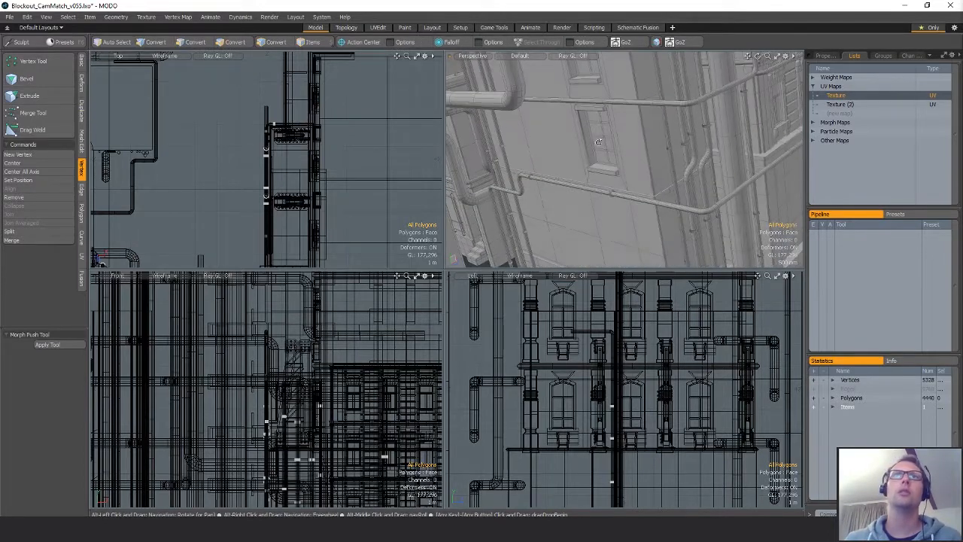
shift+click(529, 176)
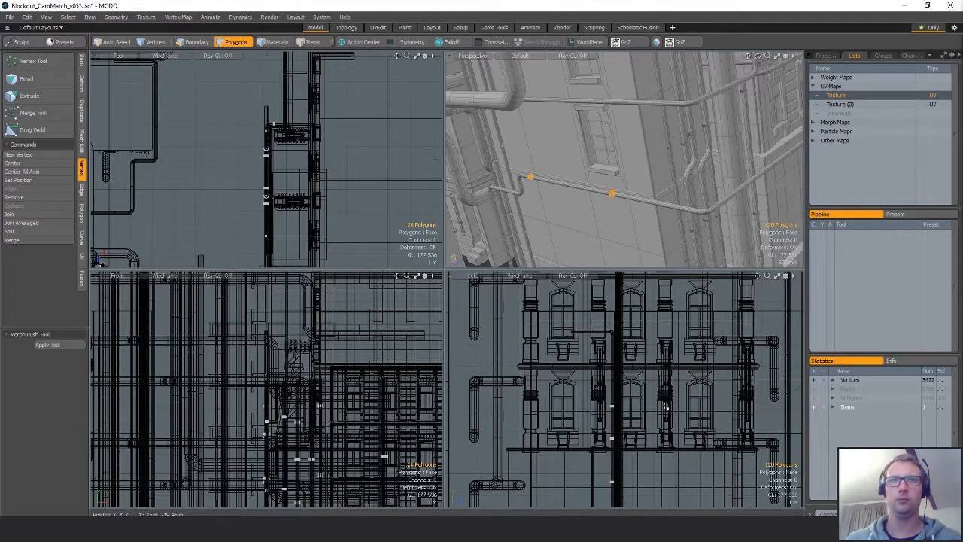
key(w)
alt+drag(643, 401, 639, 300)
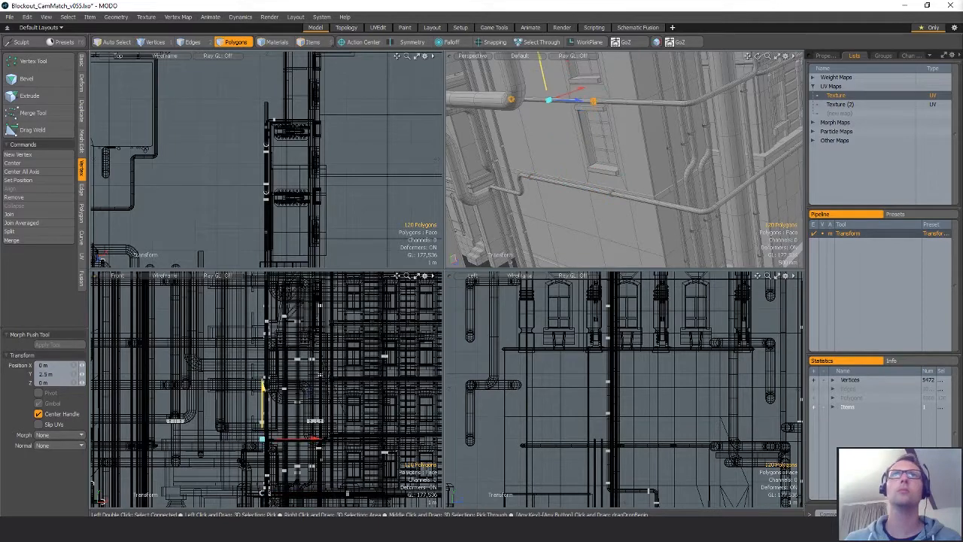
- Align the two raised rims with the upper pipe's centre, at offsets of 219.9998 mm in X and 2.44 m in Y
key(shift+a)
alt+drag(745, 171, 660, 189)
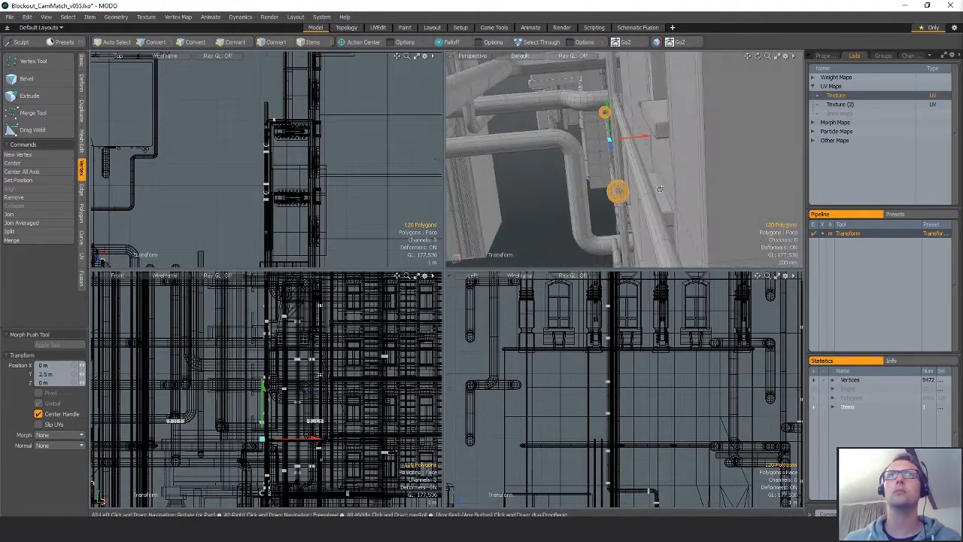
key(shift+a)
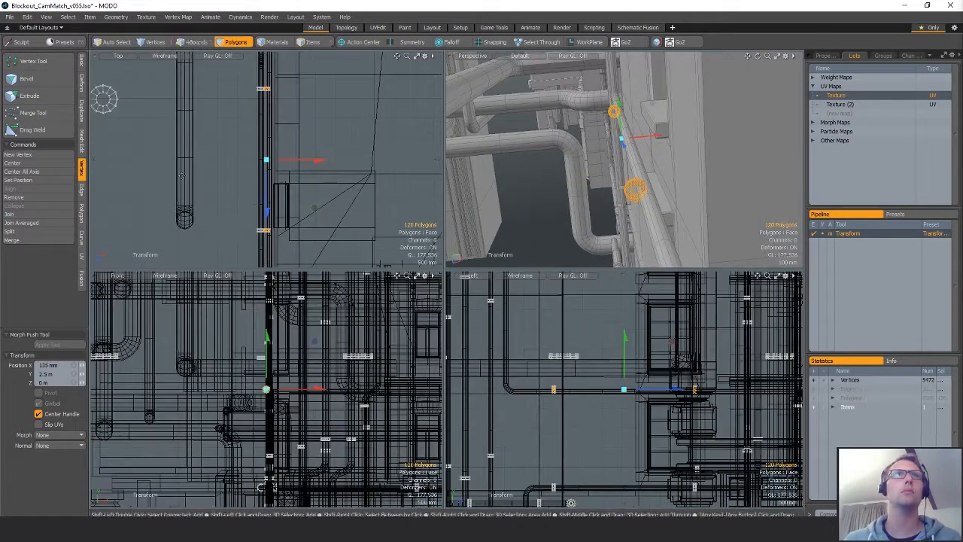
alt+drag(668, 389, 634, 389)
scroll(634, 389, up, 3)
key(x)
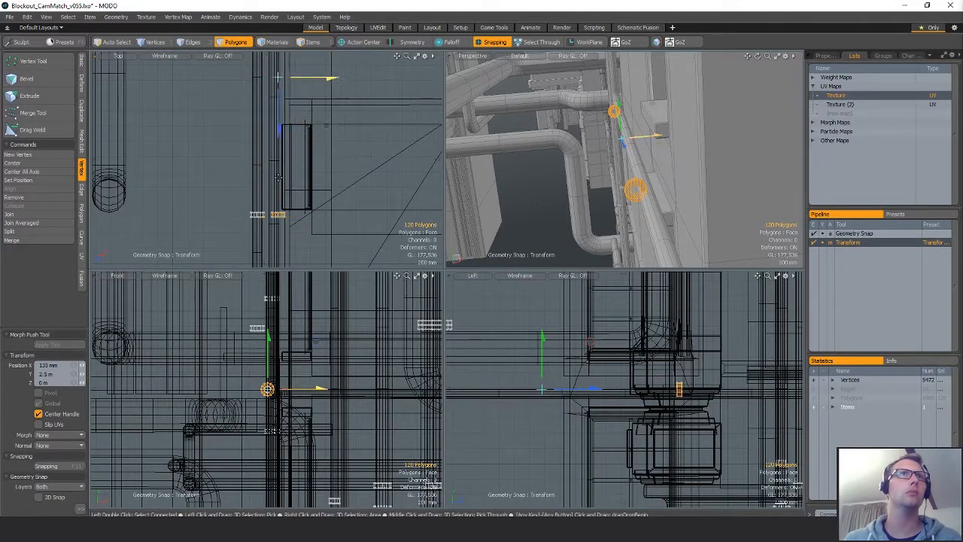
drag(277, 178, 275, 232)
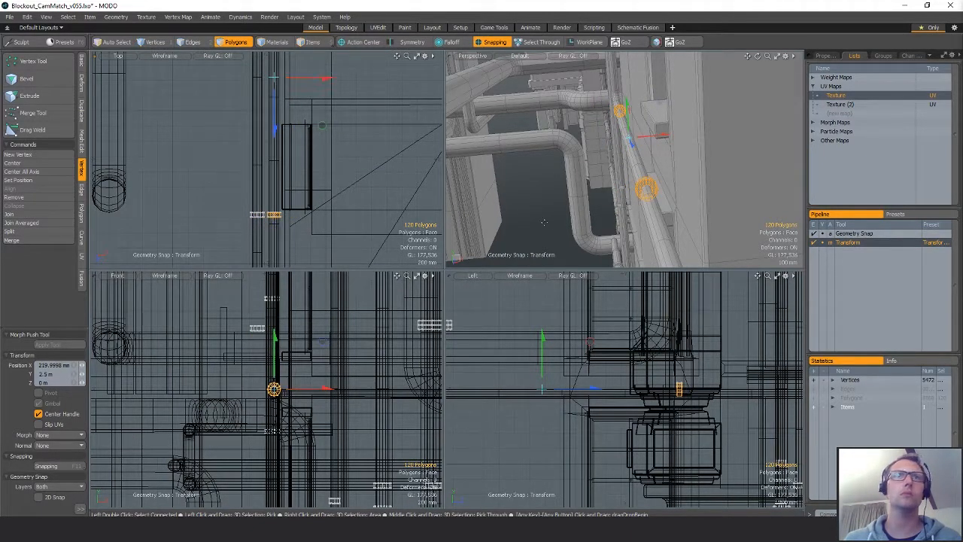
alt+drag(707, 178, 545, 141)
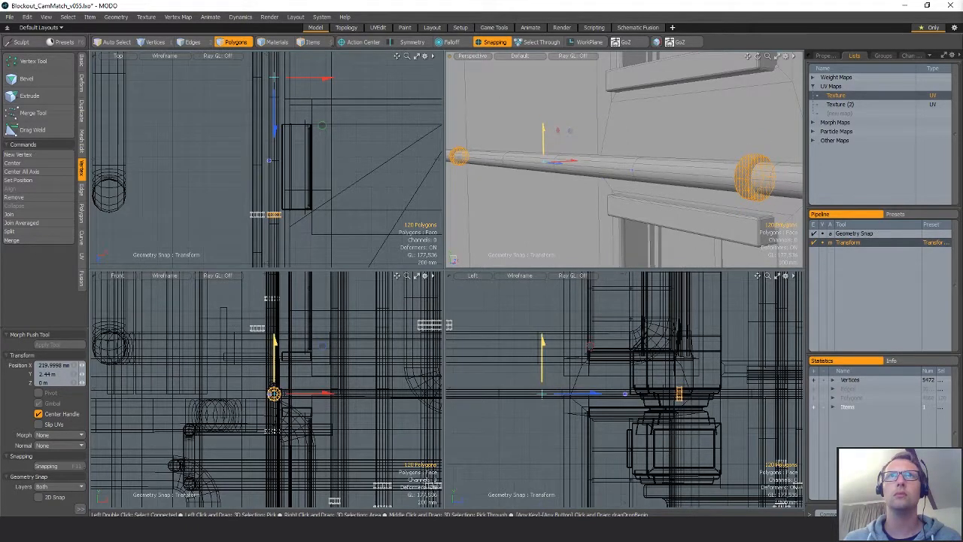
key(q)
- Slide the two rims along the upper pipe in positive Z, clear of the thick pipe and closer to the building corner
alt+drag(639, 204, 664, 223)
scroll(652, 207, down, 3)
key(x)
key(w)
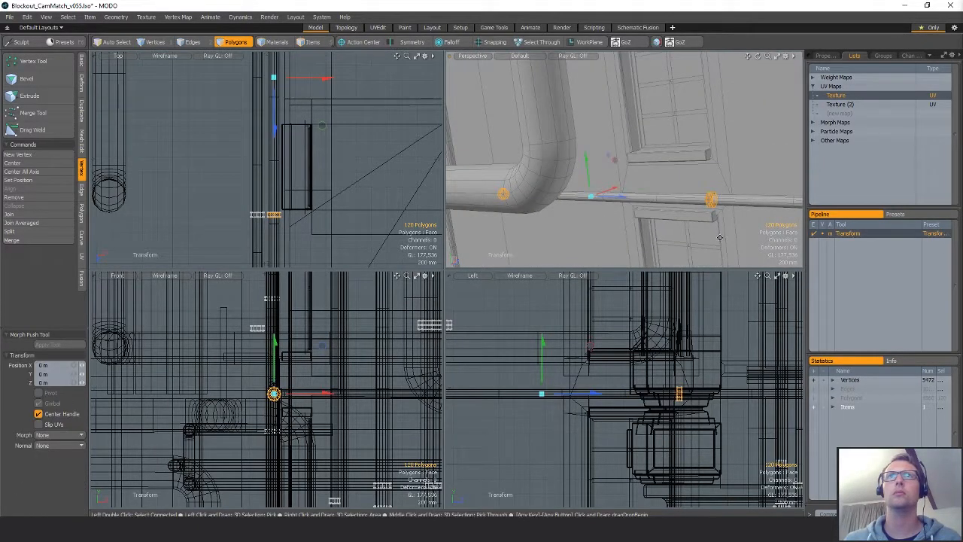
alt+drag(720, 237, 634, 176)
key(q)
key(w)
key(space)
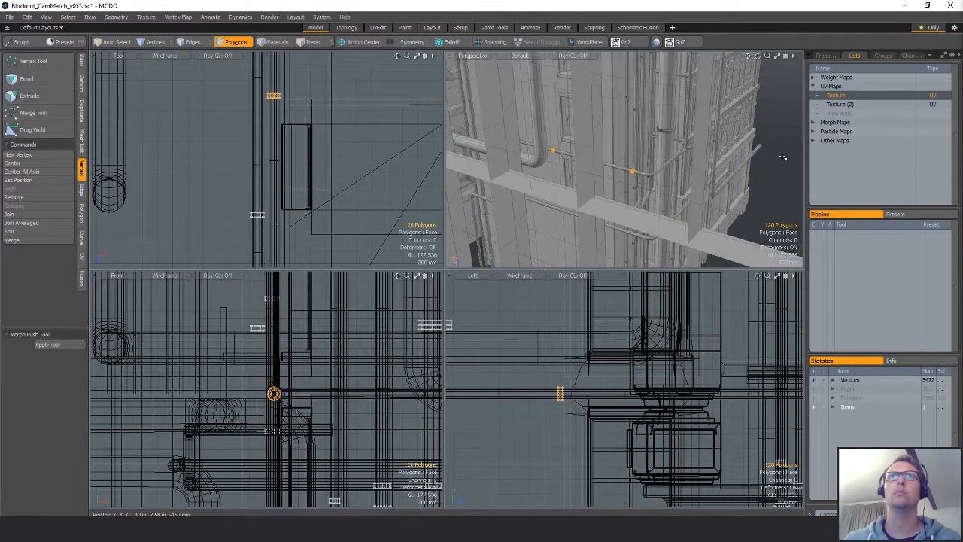
- Duplicate the rim nearest the building corner, turn it 90° in the top plane and move it 1.12 m in X and 700 mm in Z
click(781, 156)
alt+drag(782, 155, 593, 202)
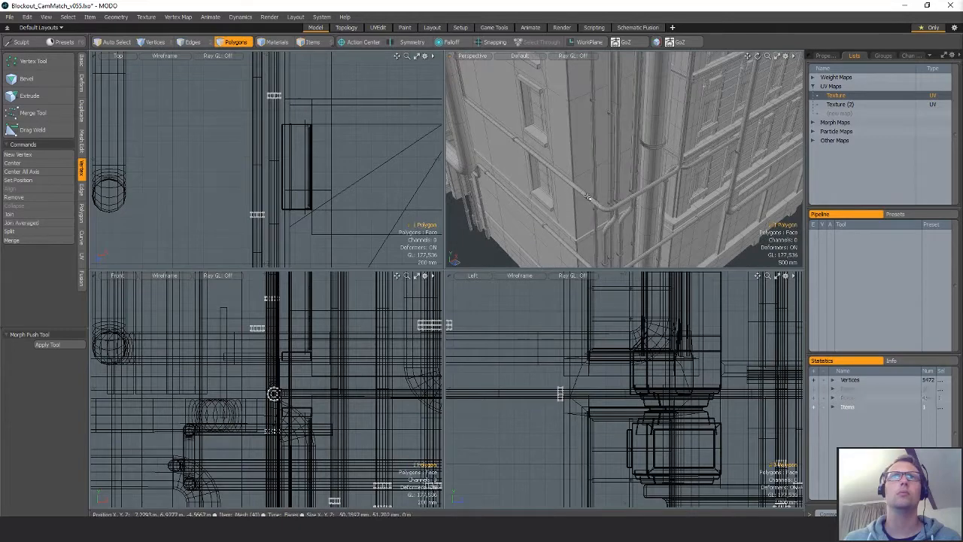
double_click(587, 197)
alt+shift+drag(330, 82, 329, 248)
mouse_move(330, 173)
ctrl+alt+mouse_down()
mouse_move(264, 172)
mouse_move(330, 172)
ctrl+alt+mouse_up()
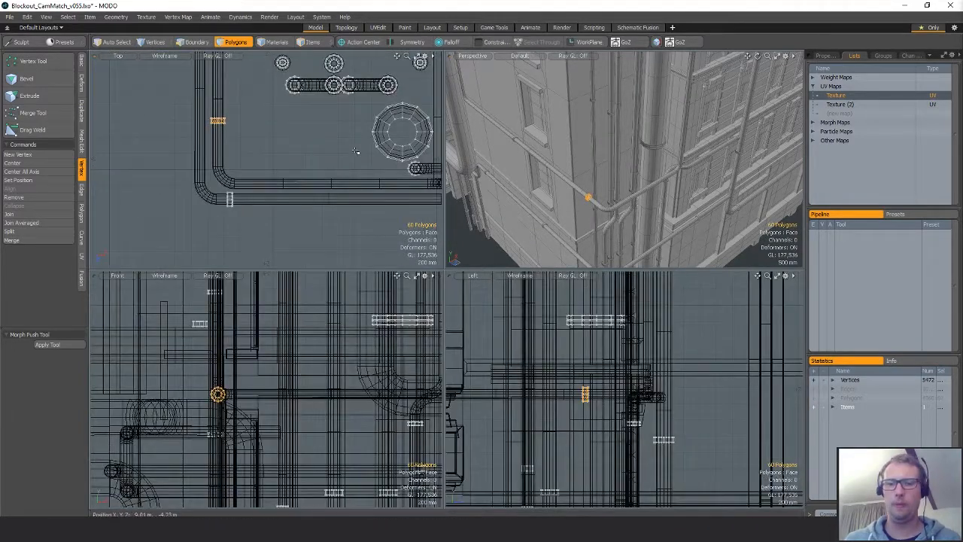
key(w)
key(space)
key(e)
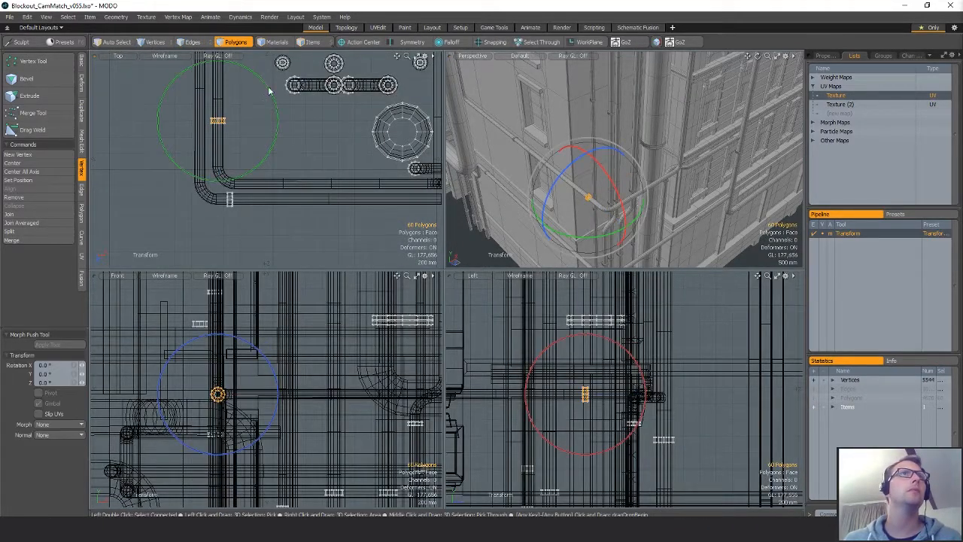
ctrl+drag(265, 85, 251, 168)
key(w)
drag(272, 117, 364, 173)
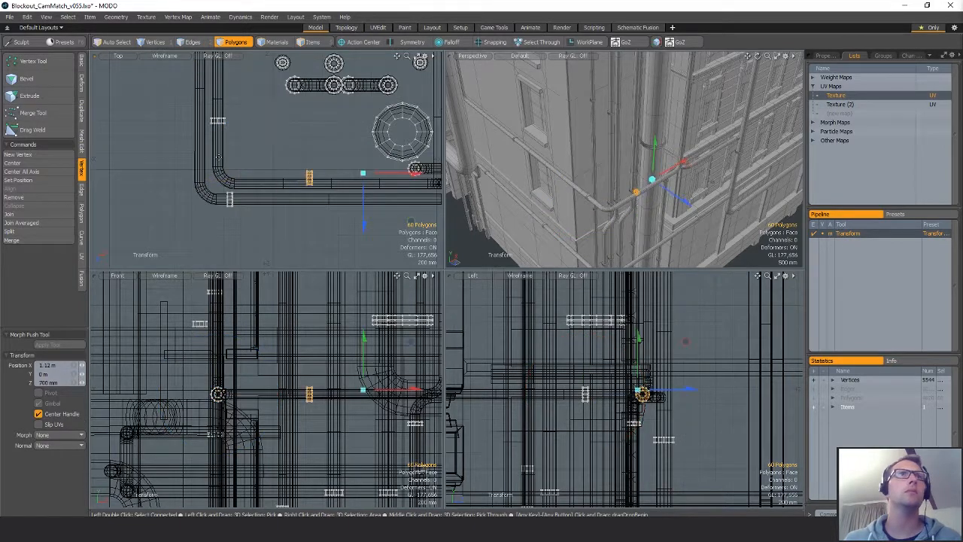
key(space)
- Snap the turned rim in Z by 69.9997 mm onto the pipe's centre and slide it 1.18 m in X toward the next bend
ctrl+alt+drag(257, 177, 366, 169)
key(x)
key(w)
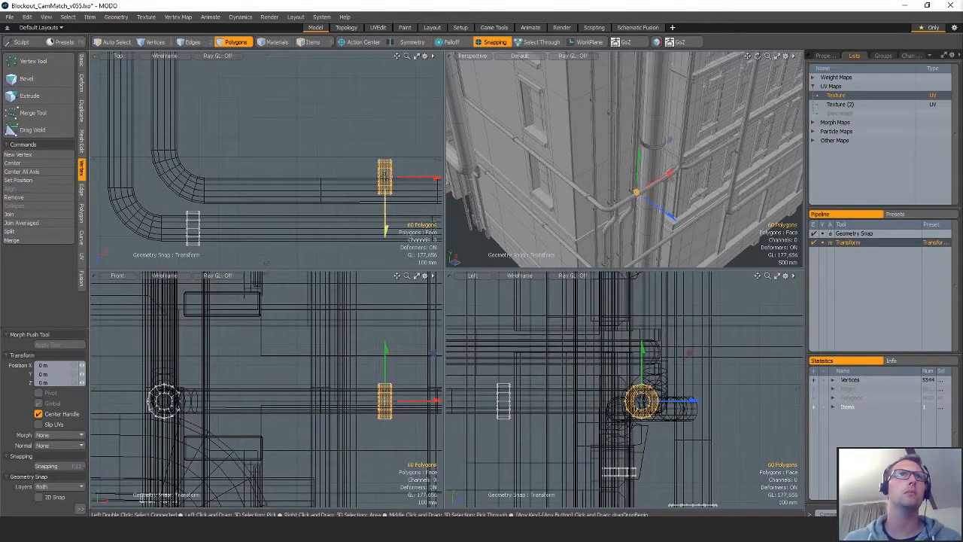
drag(385, 225, 322, 189)
alt+drag(408, 176, 246, 162)
scroll(246, 160, down, 4)
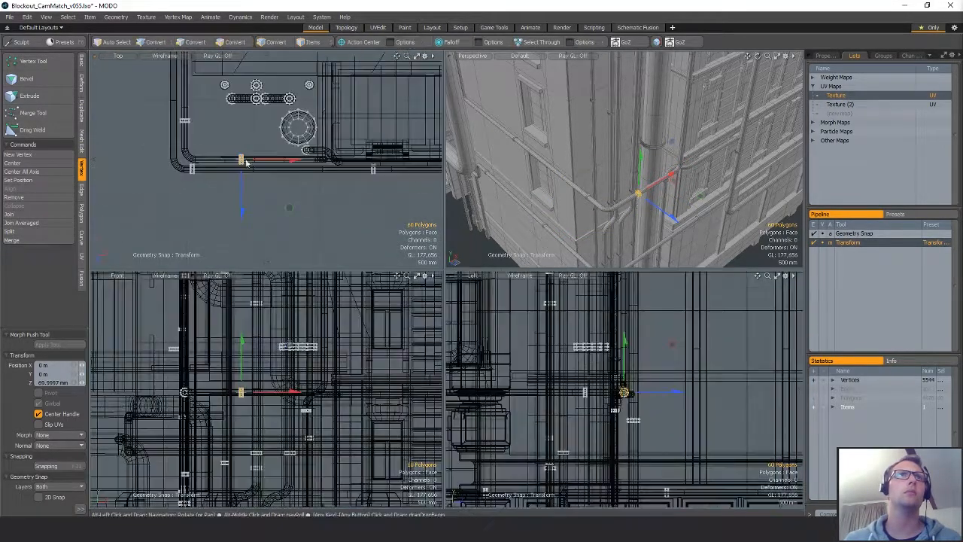
alt+drag(708, 188, 689, 159)
scroll(670, 189, up, 3)
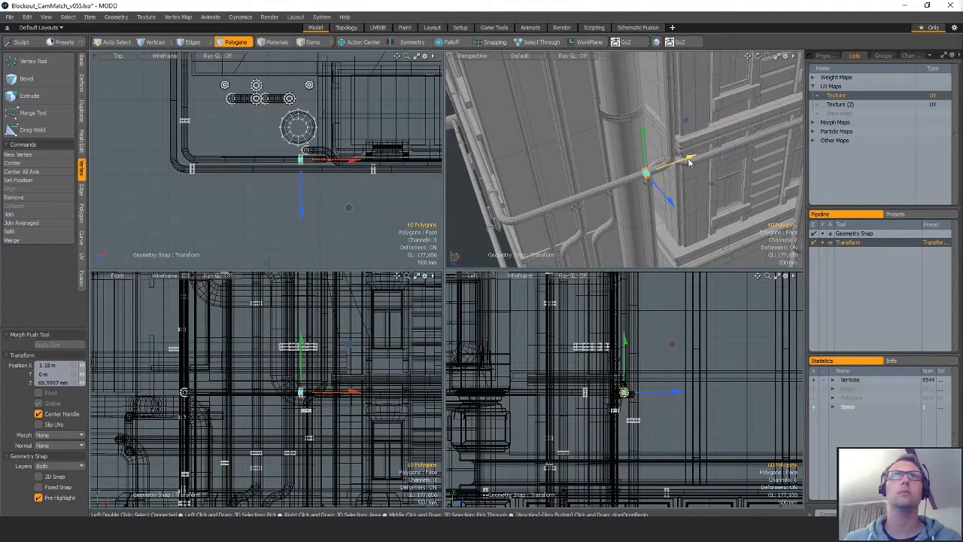
- Duplicate the rim, turn the copy 90° about Z and shift it -110 mm in X onto the vertical pipe beyond the bend
alt+shift+drag(662, 408, 664, 465)
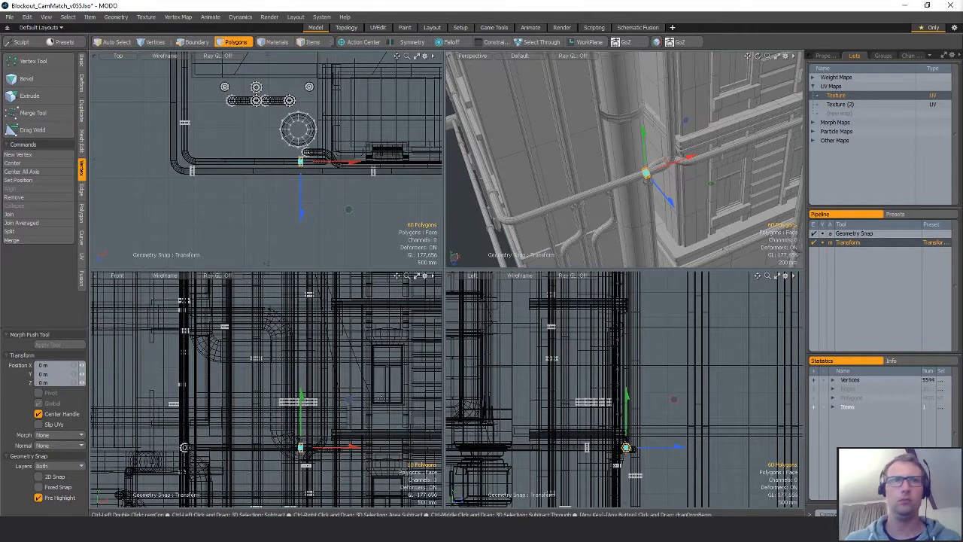
key(space)
key(w)
drag(349, 410, 379, 387)
alt+shift+drag(378, 387, 247, 412)
key(e)
key(w)
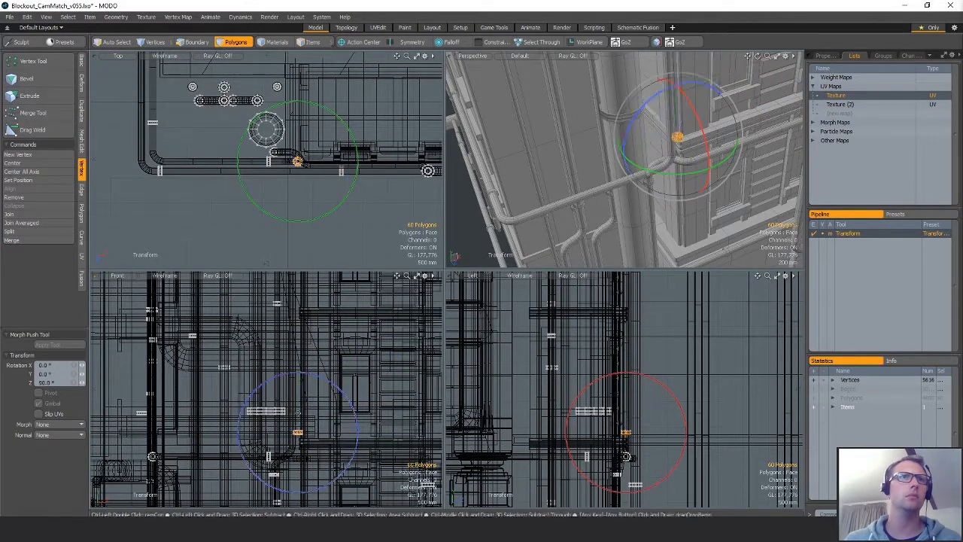
key(shift+a)
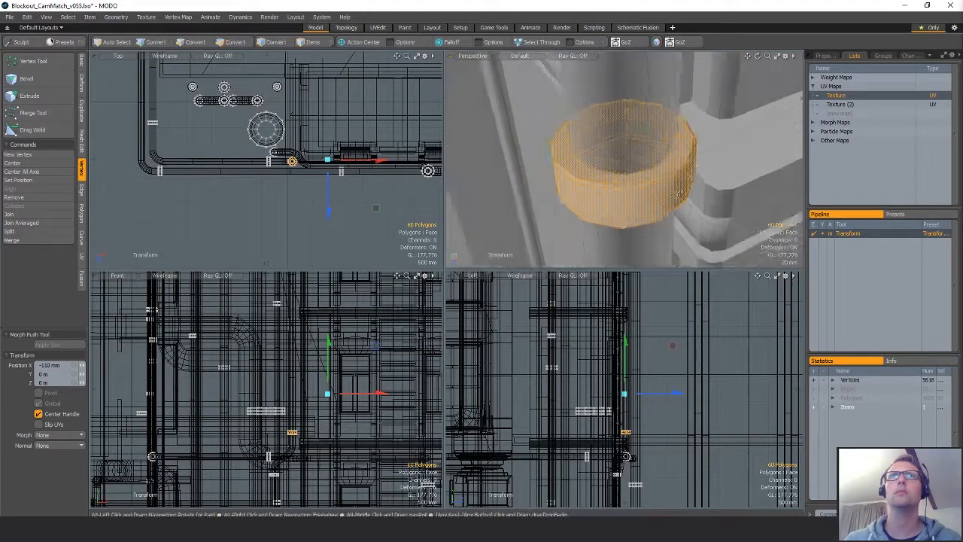
- Snap the turned rim in X by 823.9746 um onto the vertical pipe's centre
key(space)
key(shift+a)
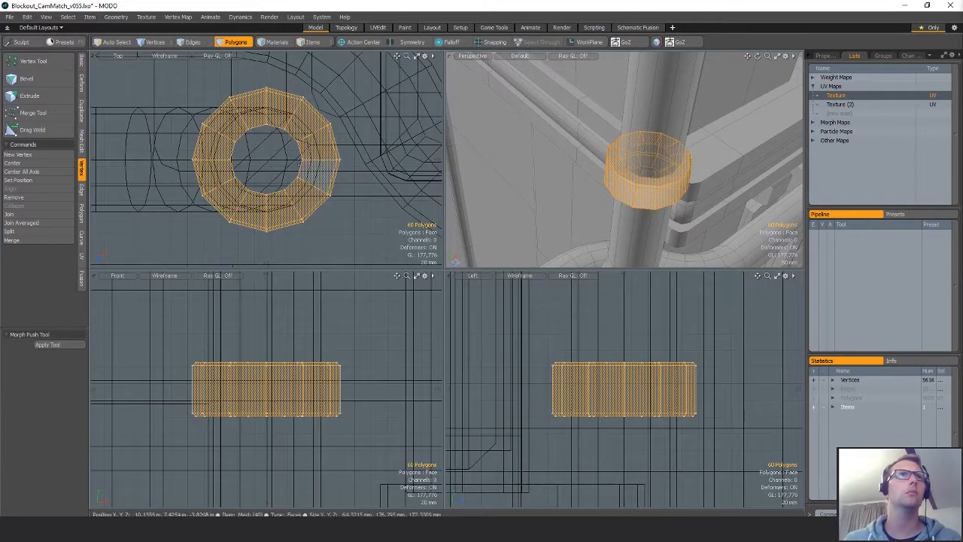
key(w)
key(x)
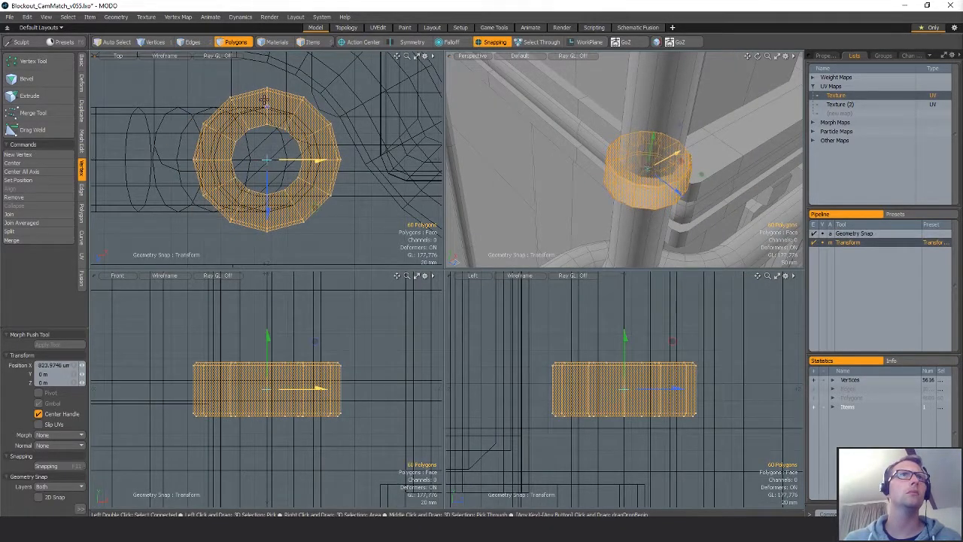
key(space)
scroll(647, 197, down, 5)
alt+drag(647, 197, 587, 143)
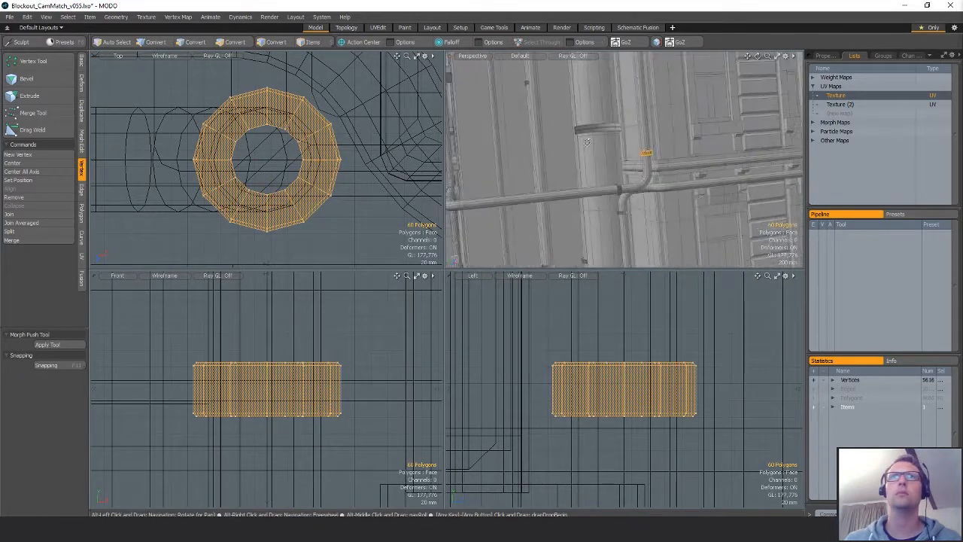
- Add another rim copy to the thin pipes and select the rim on the adjacent wall's horizontal run
scroll(647, 155, down, 2)
alt+drag(647, 155, 686, 79)
key(w)
scroll(688, 182, down, 3)
mouse_move(672, 186)
alt+mouse_down()
mouse_move(660, 182)
mouse_move(682, 253)
mouse_move(616, 194)
mouse_move(642, 211)
alt+mouse_up()
key(q)
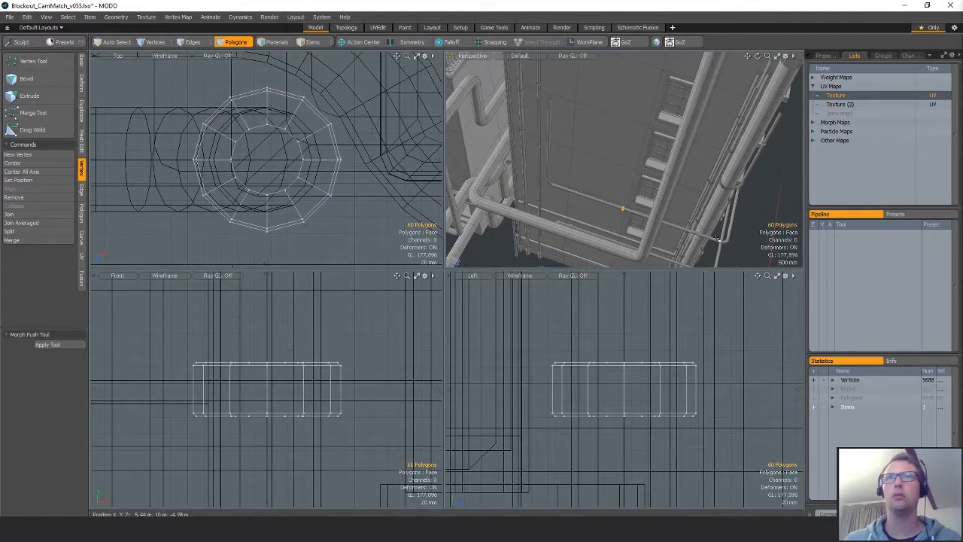
- Duplicate the selected rim -3.22 m in Z to the pipe's far bend and turn the copy 90° about X
key(y)
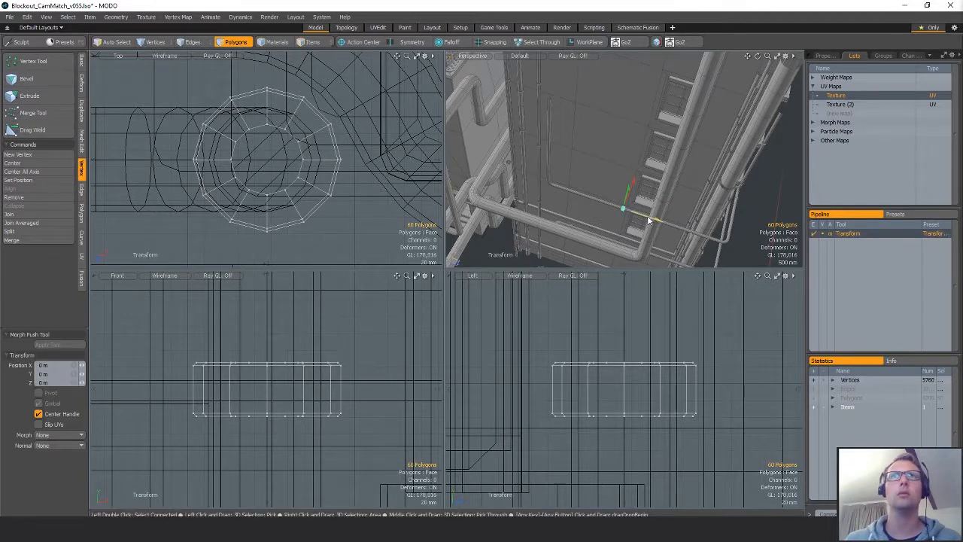
key(shift+a)
scroll(642, 423, down, 7)
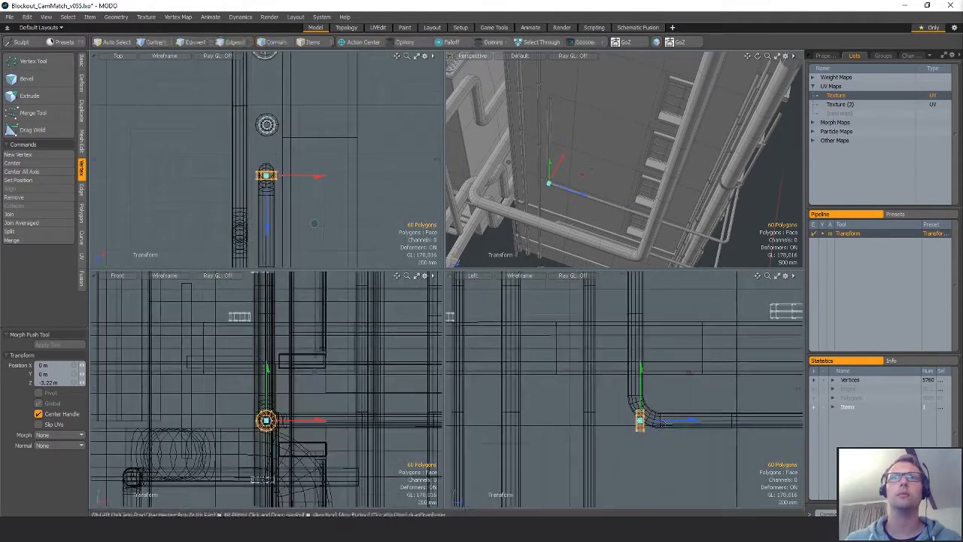
alt+shift+drag(642, 424, 628, 443)
key(e)
drag(643, 385, 675, 393)
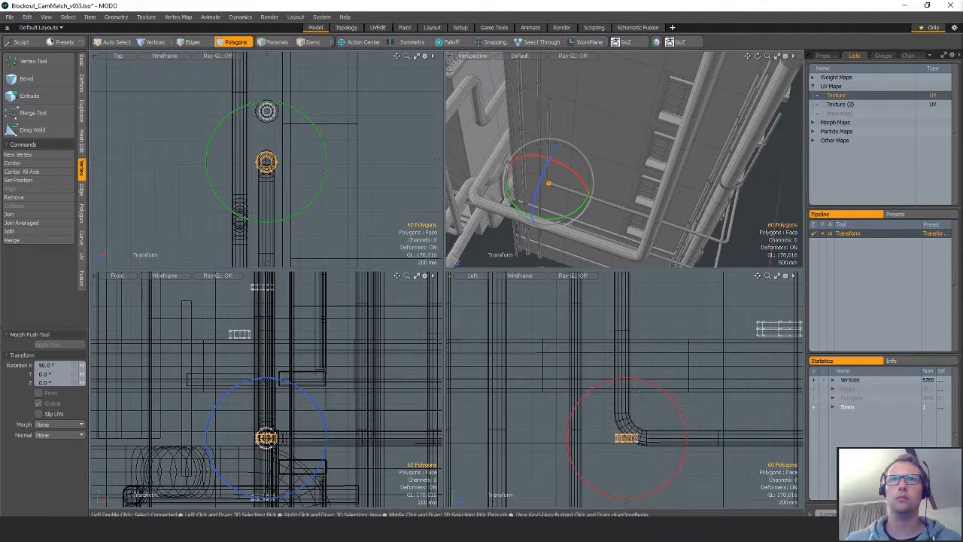
- Raise the turned rim 741.7248 mm in Y up the vertical pipe and snap it in Z onto the pipe's centre
key(w)
drag(670, 316, 677, 299)
scroll(631, 292, up, 5)
key(x)
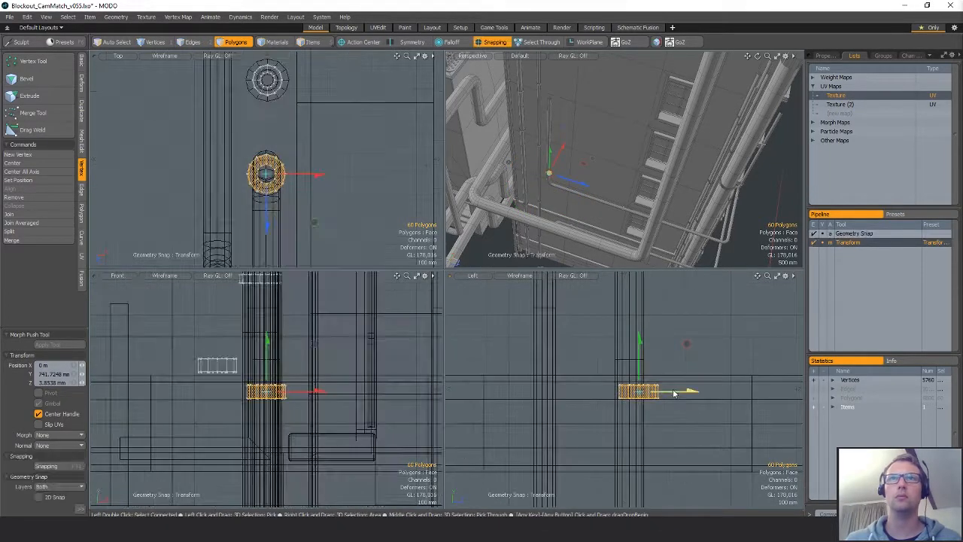
drag(628, 362, 630, 358)
alt+shift+drag(679, 383, 674, 406)
key(q)
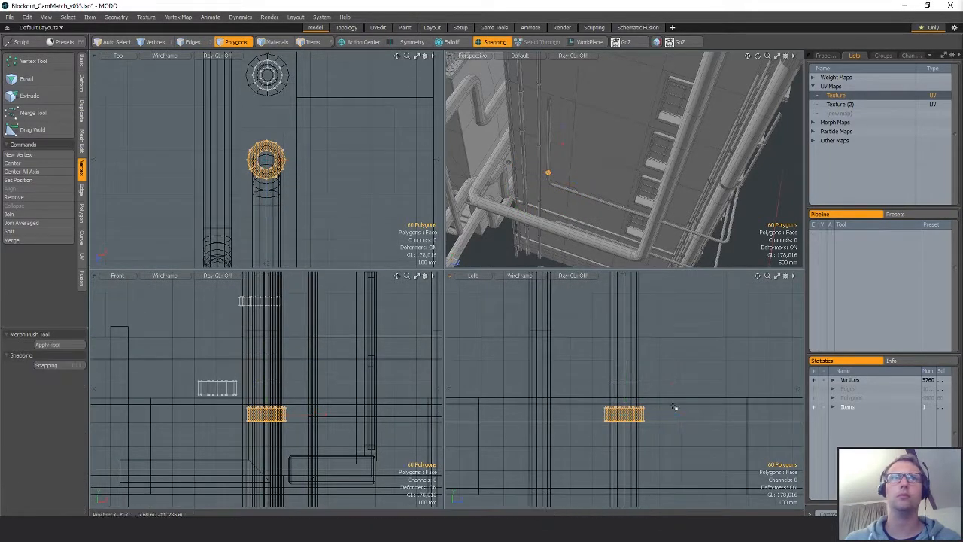
- Lower the rim down the vertical pipe, undo the extra offset, and set it just above the lower bend
mouse_move(575, 192)
alt+mouse_down()
mouse_move(606, 136)
mouse_move(568, 161)
mouse_move(566, 200)
alt+mouse_up()
key(w)
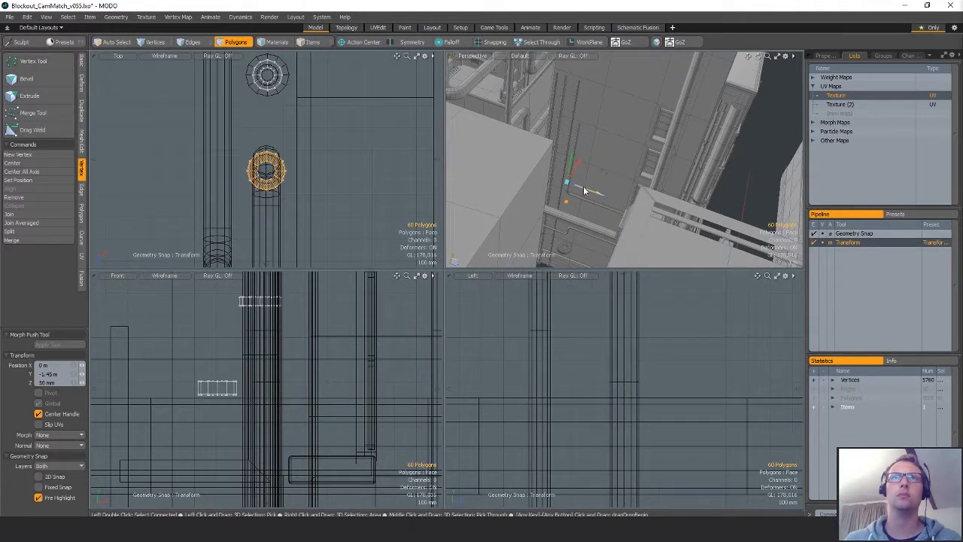
mouse_move(570, 166)
mouse_down()
mouse_move(571, 149)
mouse_move(568, 169)
mouse_up()
scroll(681, 432, down, 6)
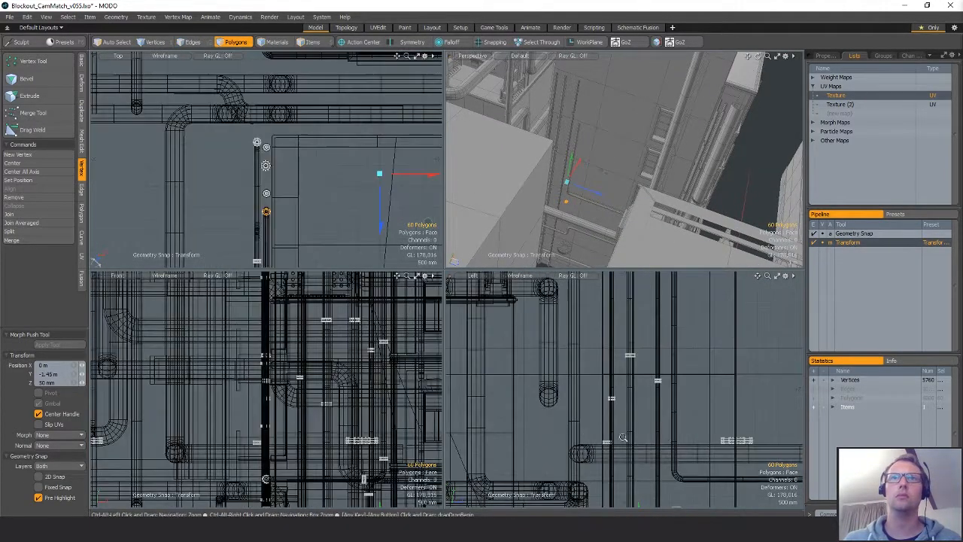
key(ctrl+z)
drag(637, 455, 637, 457)
key(q)
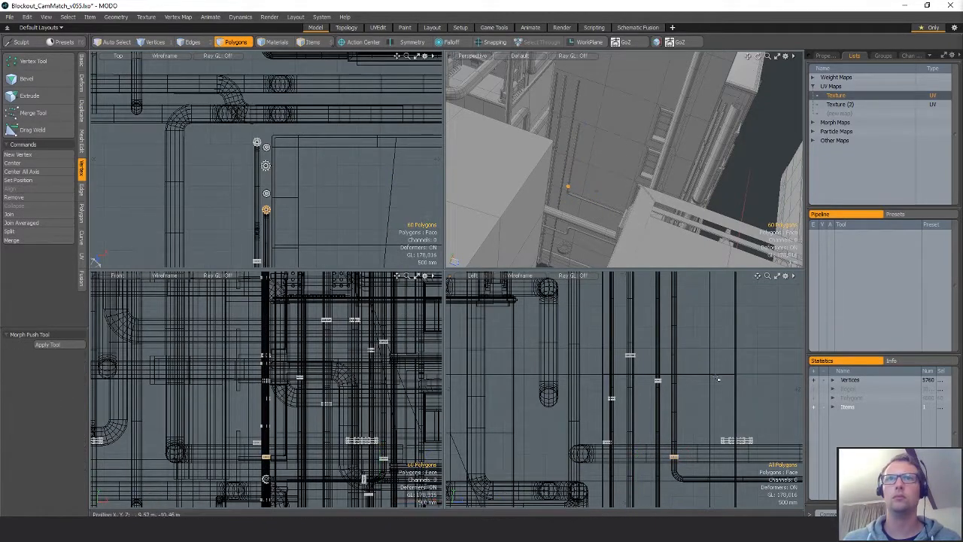
- Clear the selection and examine the alley's pipe runs from several angles for pipes that still need rims
click(718, 378)
alt+drag(640, 136, 611, 185)
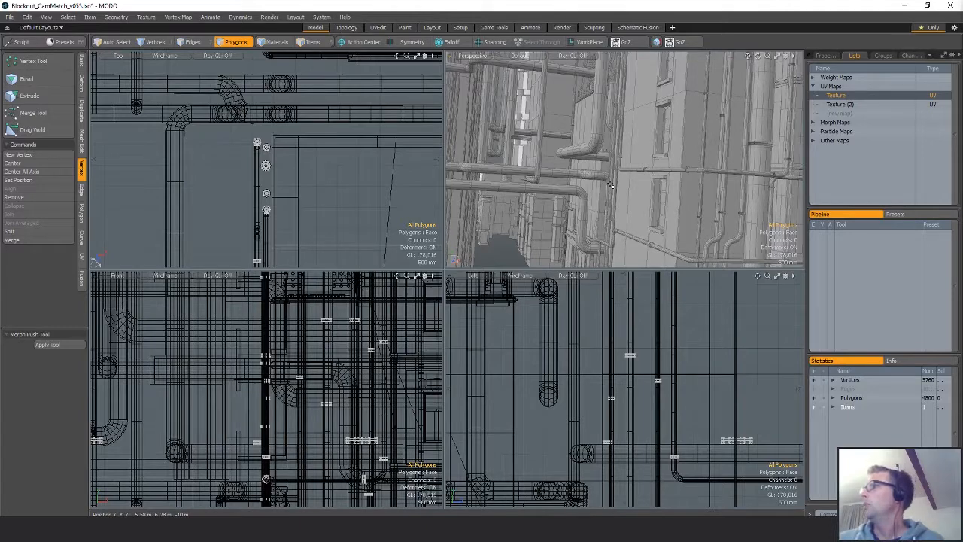
alt+drag(611, 186, 609, 149)
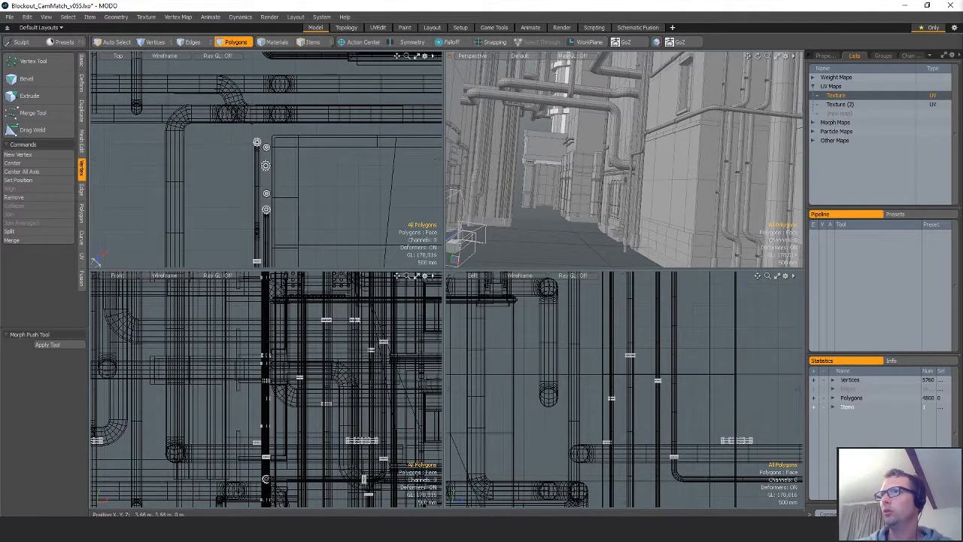
alt+drag(554, 187, 619, 179)
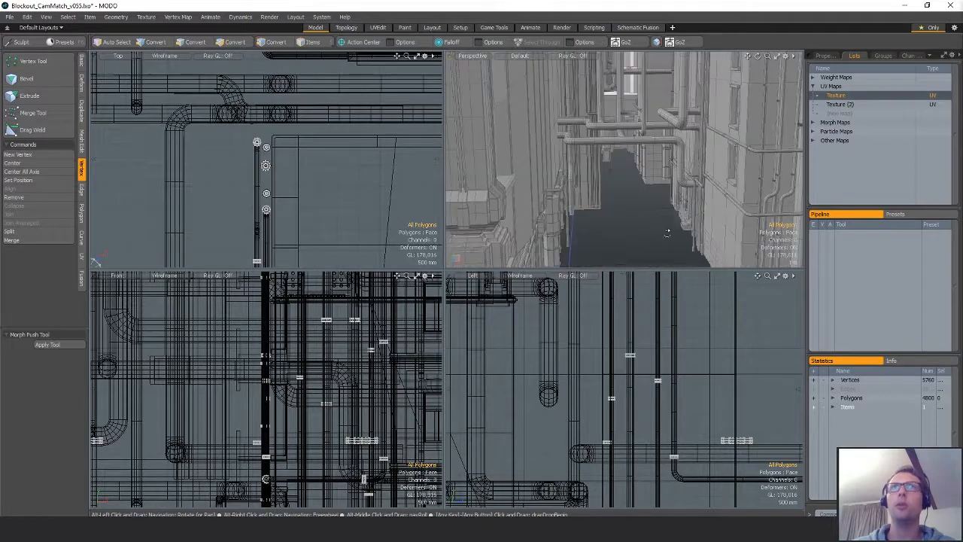
alt+drag(667, 234, 738, 228)
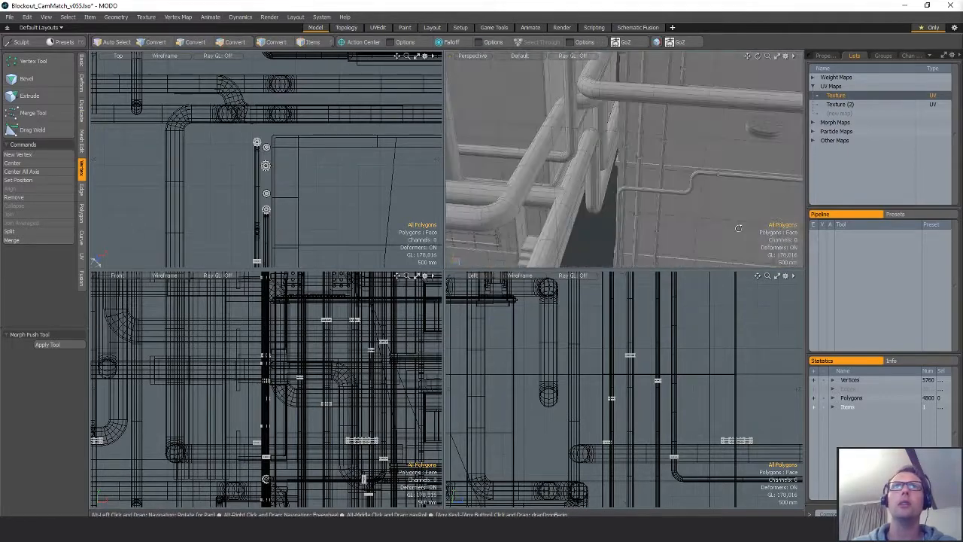
alt+drag(596, 193, 573, 194)
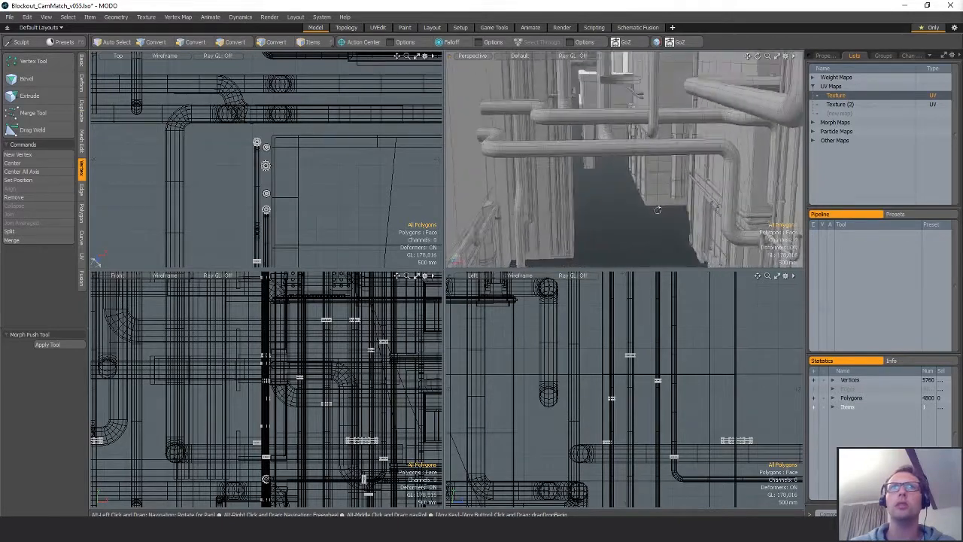
alt+drag(658, 210, 683, 159)
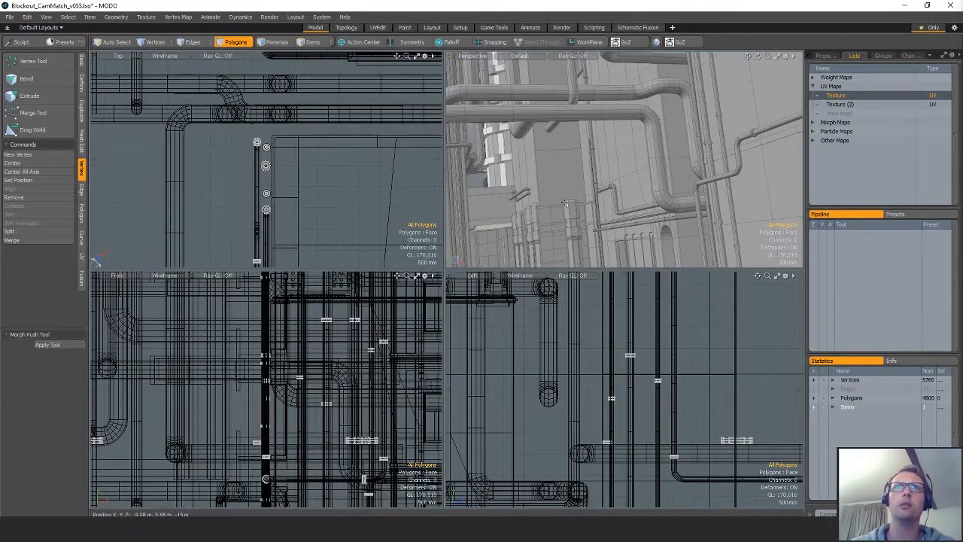
alt+shift+drag(525, 194, 598, 216)
mouse_move(615, 215)
alt+mouse_down()
mouse_move(640, 198)
mouse_move(626, 219)
mouse_move(603, 207)
alt+mouse_up()
ctrl+alt+drag(249, 188, 220, 188)
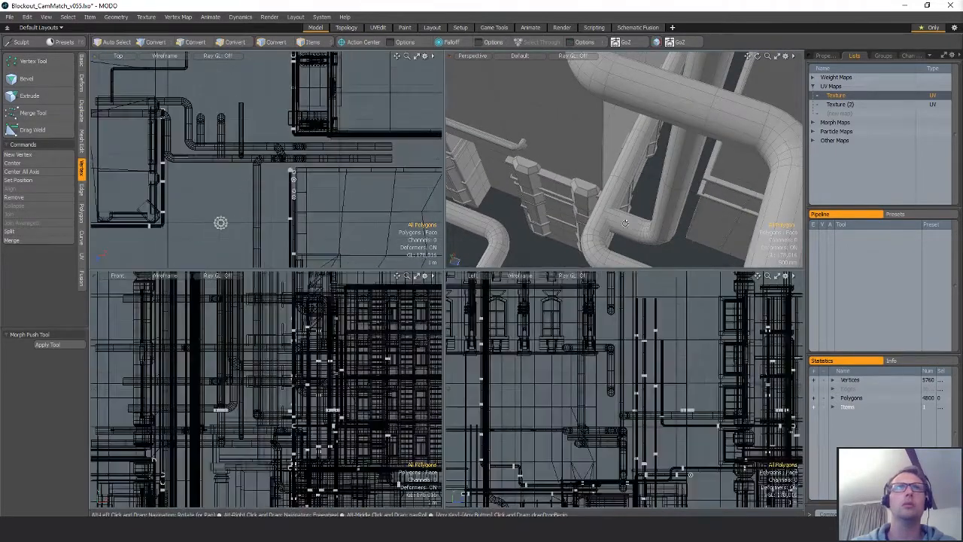
alt+drag(624, 162, 707, 150)
alt+shift+drag(253, 183, 279, 228)
- Duplicate a wall-pipe rim -18 m in Z and shift the copy -1.16 m in X and -1.82 m in Z to the thin pipe pair's corner
alt+drag(625, 173, 614, 154)
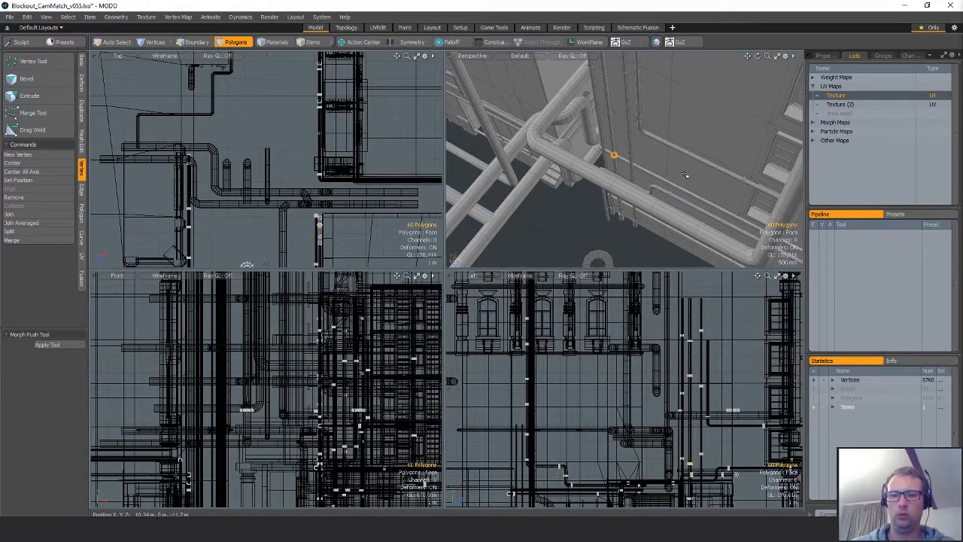
key(w)
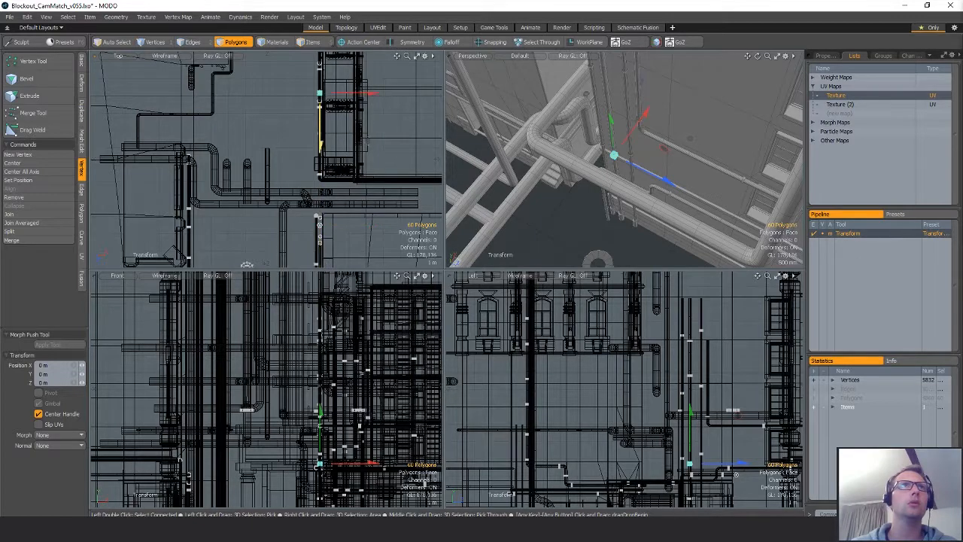
drag(320, 142, 327, 265)
drag(328, 154, 328, 121)
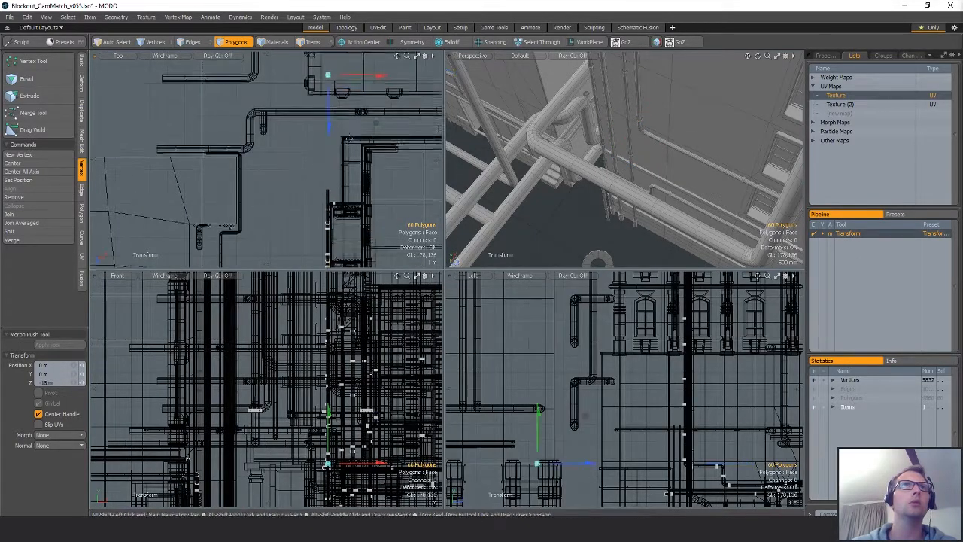
alt+drag(318, 64, 316, 219)
scroll(317, 219, up, 3)
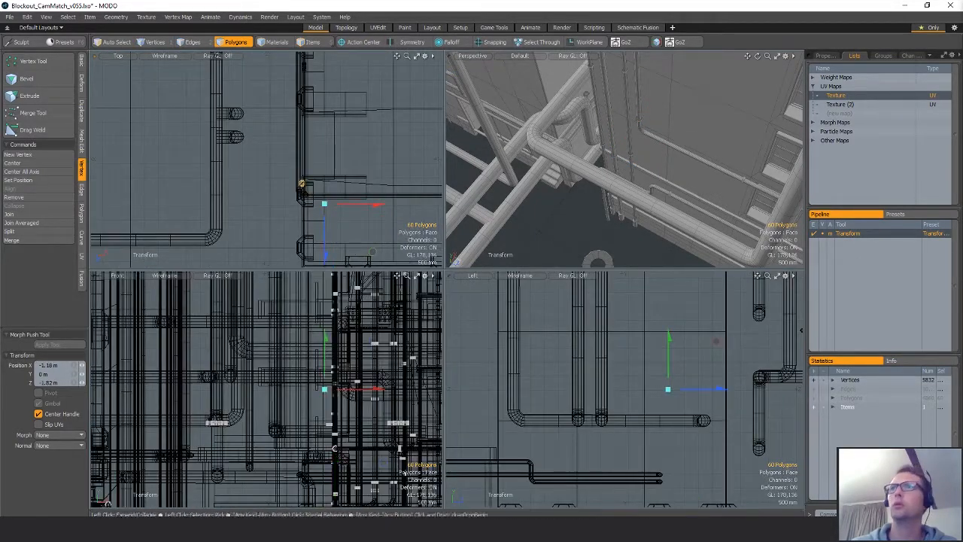
key(w)
- Raise the copied rim 1.19 m in Y to the thin pipe pair and turn it -90° about X
key(shift+a)
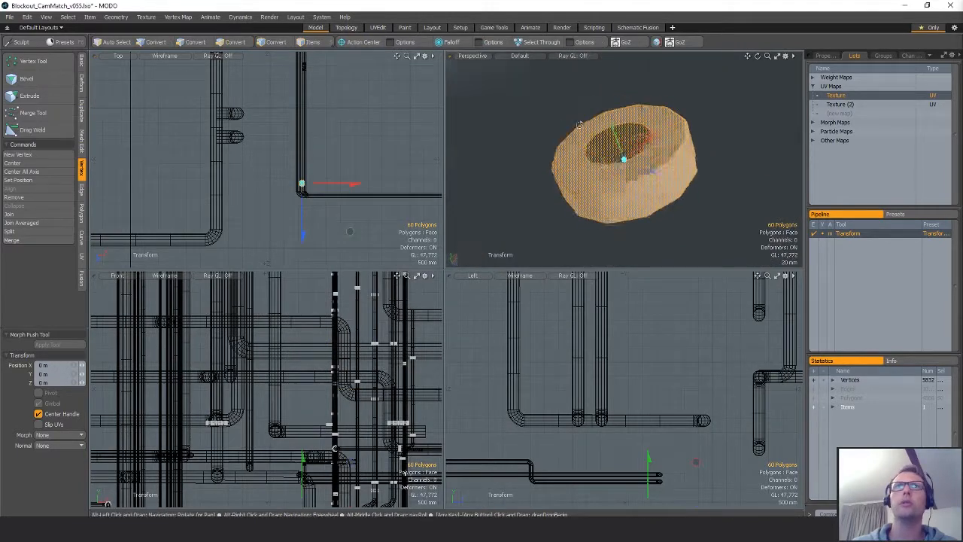
ctrl+alt+drag(624, 171, 648, 226)
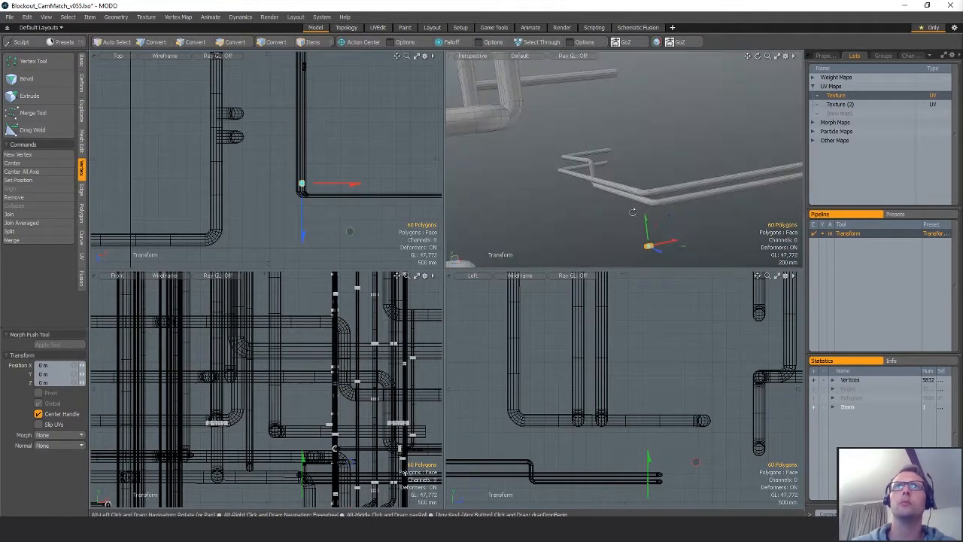
key(shift+a)
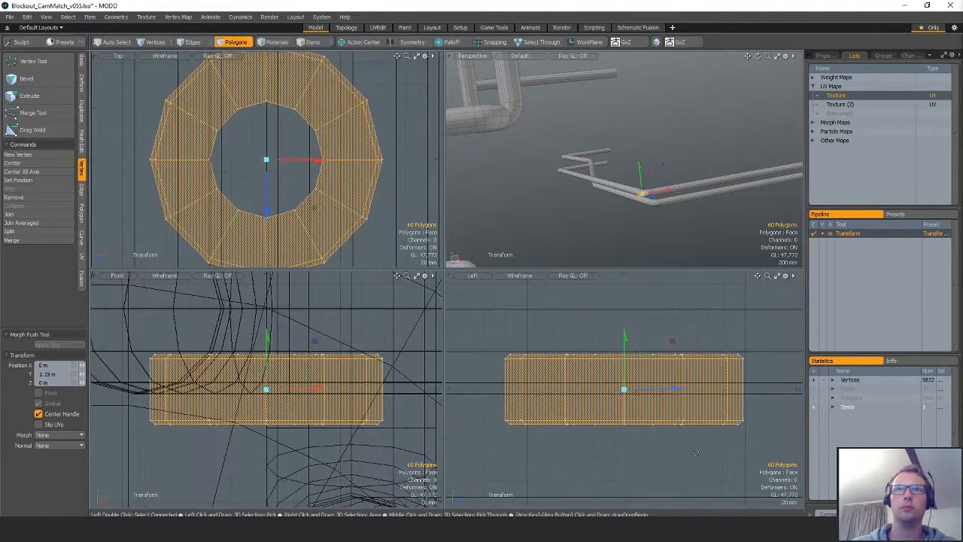
scroll(699, 416, down, 4)
key(e)
drag(683, 348, 595, 381)
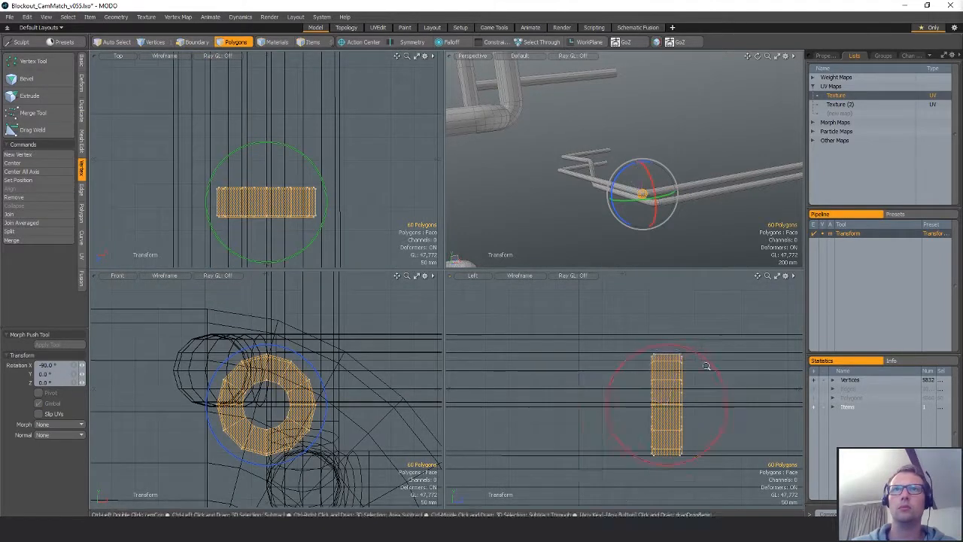
- Snap the rim by 79.3695 mm in X and 73.4596 mm in Y, aligning it with the pipe pair's centres
scroll(611, 372, down, 3)
key(x)
key(w)
drag(641, 346, 642, 327)
alt+drag(225, 206, 212, 182)
drag(303, 154, 273, 230)
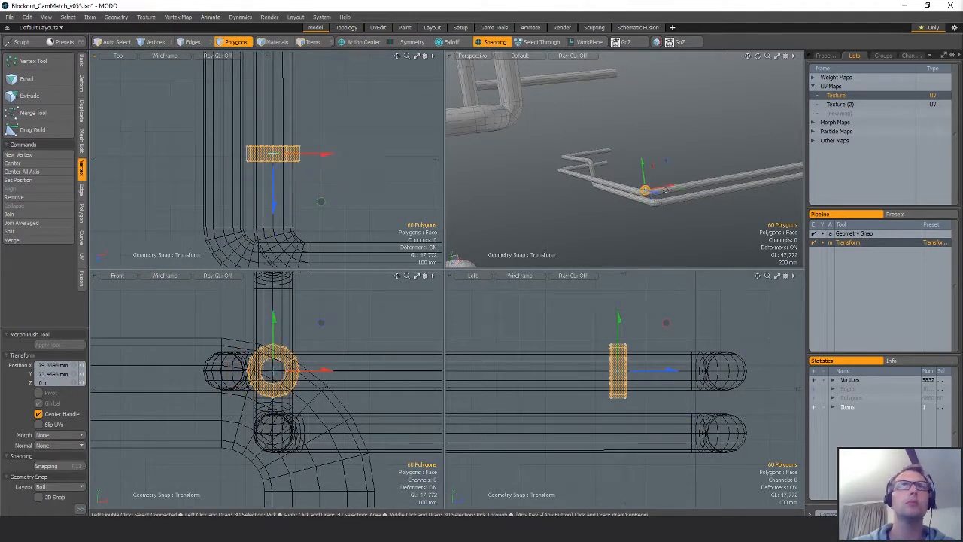
- Lower the rim onto the centre of the lower pipe in the pair
key(shift+a)
scroll(655, 193, down, 3)
alt+drag(665, 189, 668, 134)
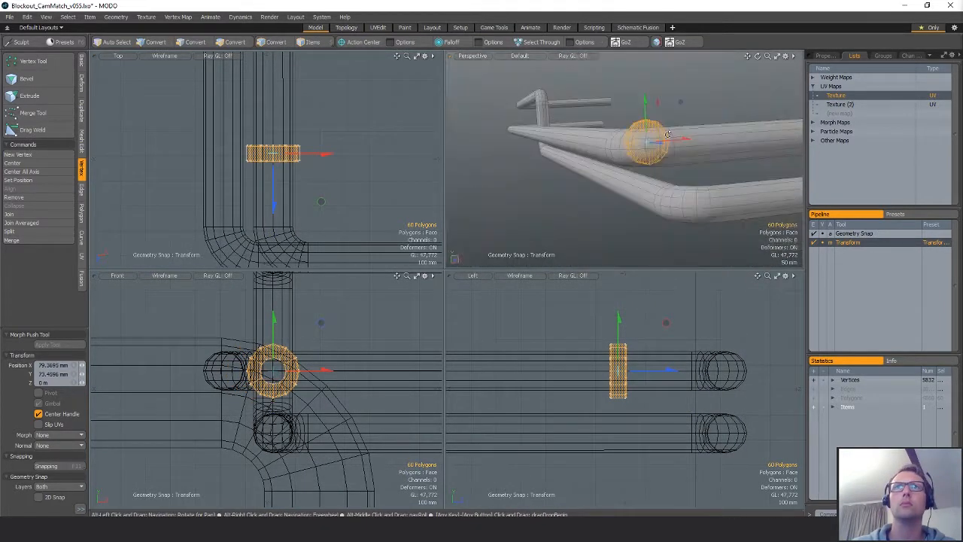
drag(621, 321, 696, 430)
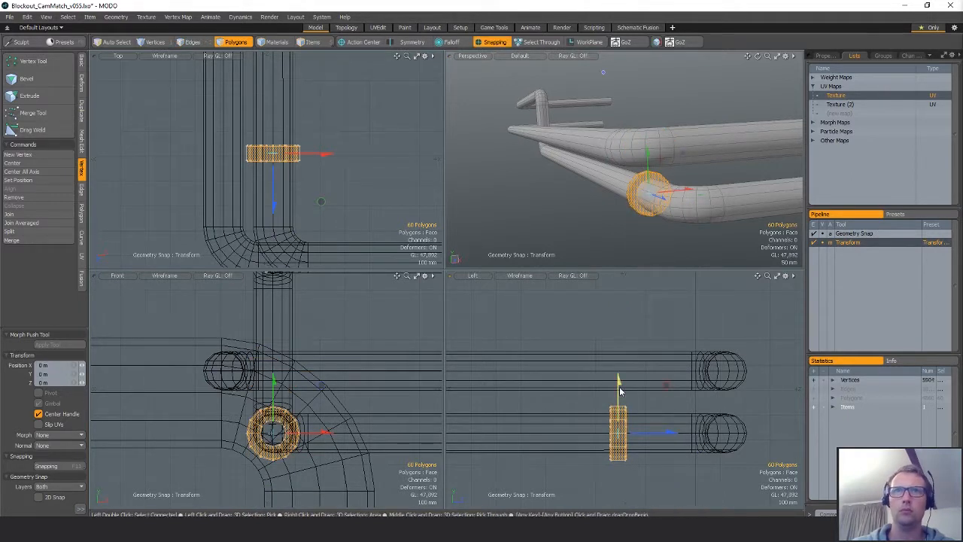
- Duplicate the lower rim 250 mm up in Y and shift the copy onto the upper pipe, nearer its bend
drag(617, 383, 691, 369)
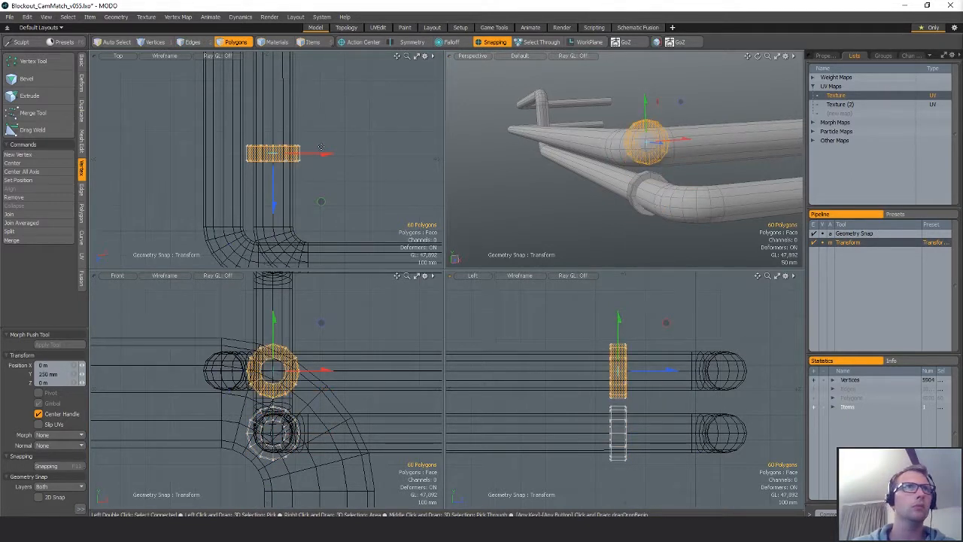
drag(240, 171, 225, 226)
alt+drag(554, 169, 687, 161)
key(space)
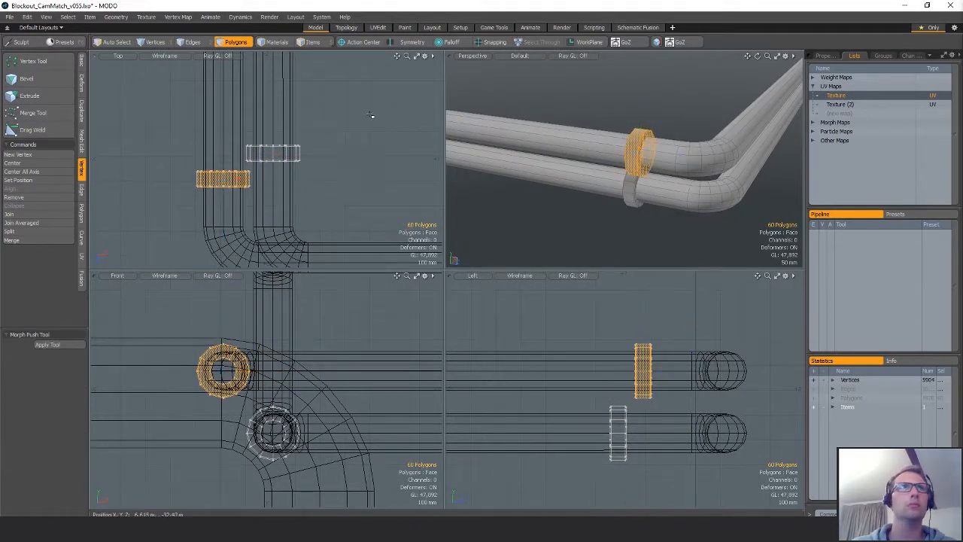
- Duplicate both rims on the thin pipe pair, turn the copies, and move them past the bend toward the perpendicular run
shift+double_click(273, 153)
alt+shift+drag(343, 182, 283, 134)
scroll(379, 179, down, 2)
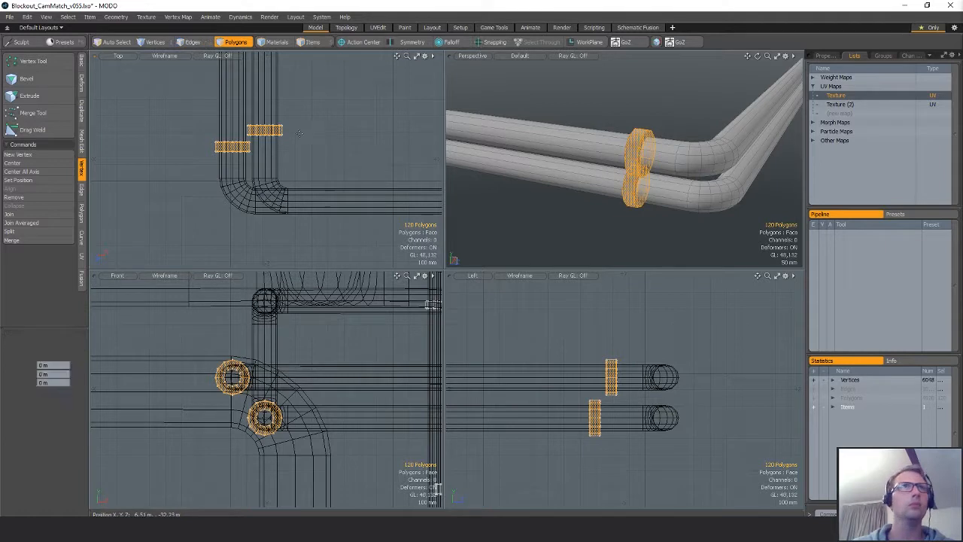
key(w)
key(e)
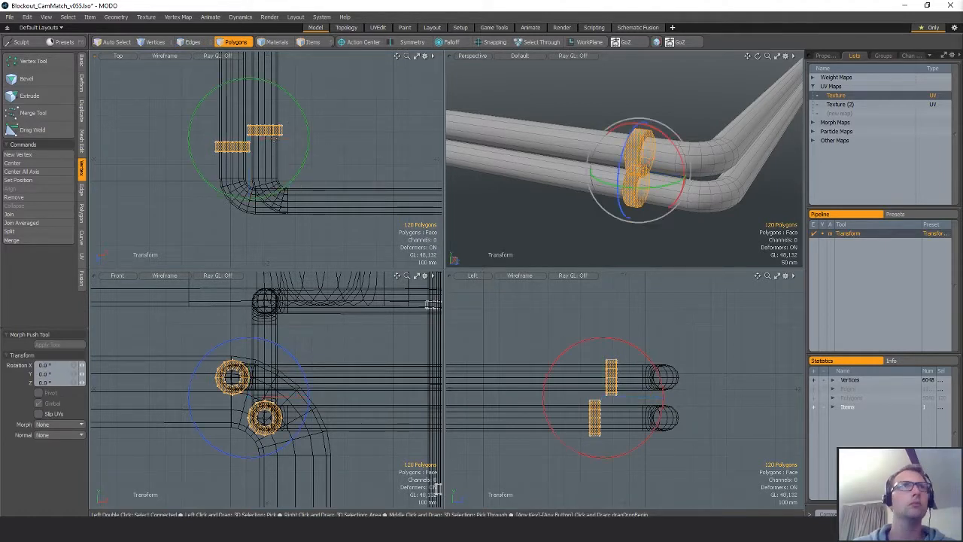
drag(291, 91, 307, 163)
key(ctrl+z)
key(q)
key(e)
key(w)
drag(303, 123, 389, 193)
scroll(319, 194, up, 2)
key(q)
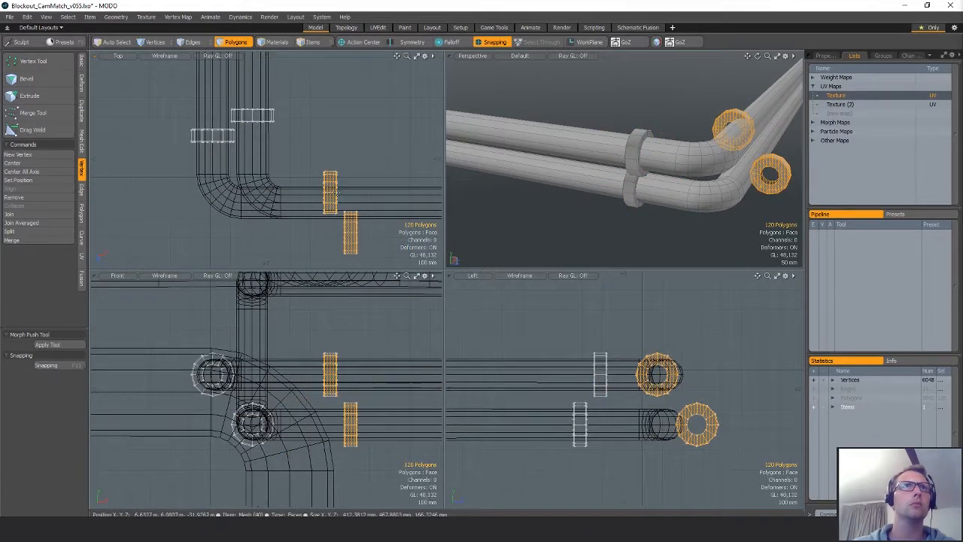
- Centre the upper copied rim on its pipe in Z, and shift that rim -85 mm in X toward the bend
key(w)
drag(337, 235, 340, 245)
key(q)
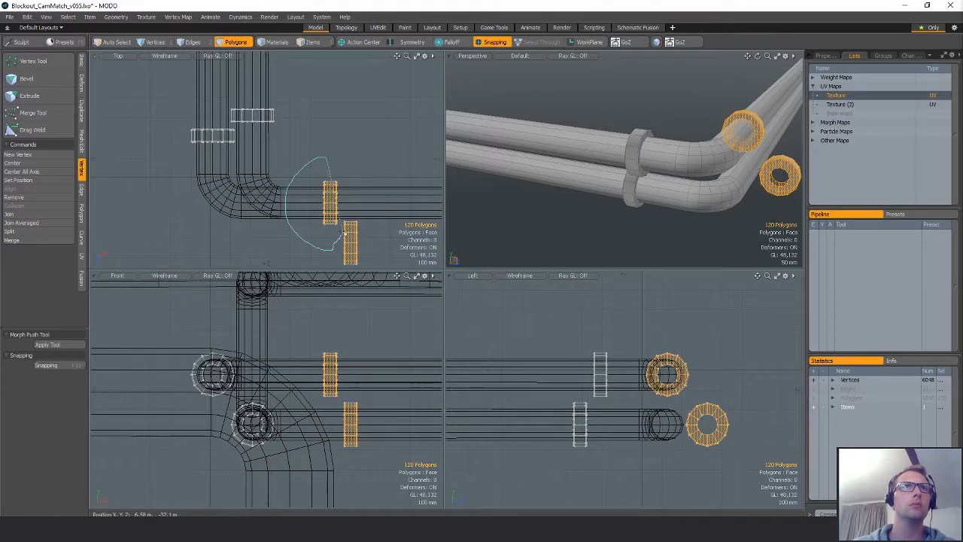
right_drag(344, 235, 339, 242)
key(w)
drag(366, 203, 348, 203)
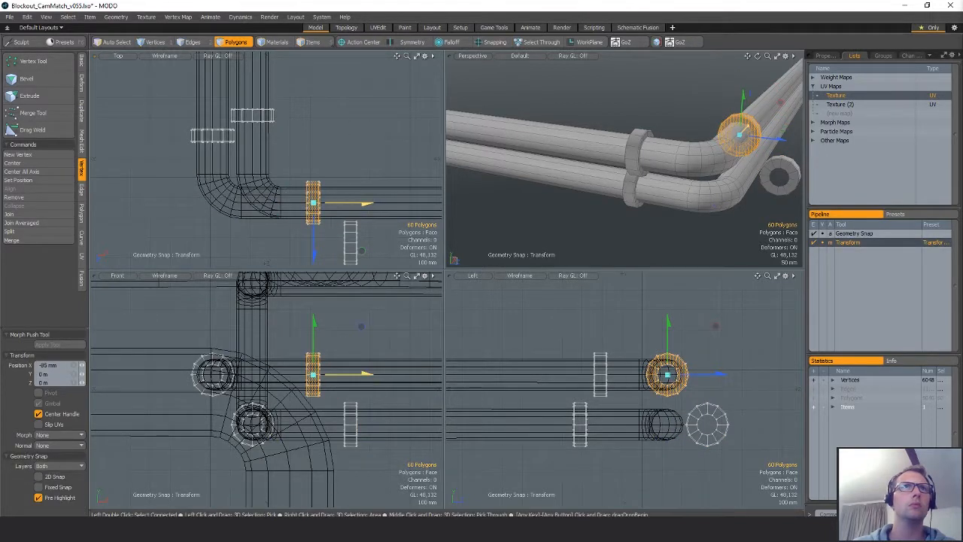
- Snap the lower copied rim in Z onto the centre of the lower pipe past the bend
key(q)
mouse_move(372, 202)
right_down()
mouse_move(340, 303)
mouse_move(376, 256)
right_up()
key(w)
alt+drag(371, 263, 350, 228)
key(x)
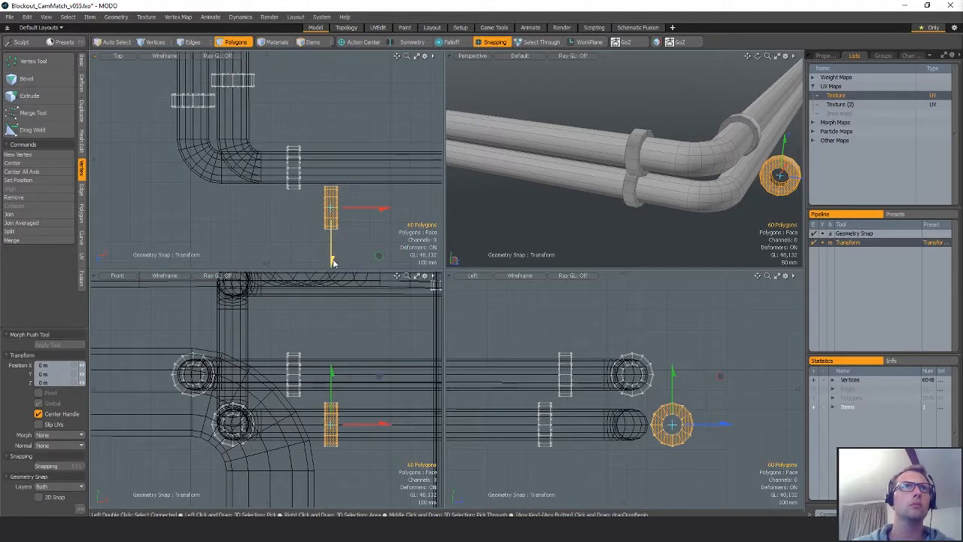
drag(334, 262, 334, 222)
key(q)
mouse_move(662, 188)
alt+mouse_down()
mouse_move(707, 183)
mouse_move(582, 189)
mouse_move(662, 203)
alt+mouse_up()
scroll(662, 180, down, 4)
alt+drag(731, 168, 678, 209)
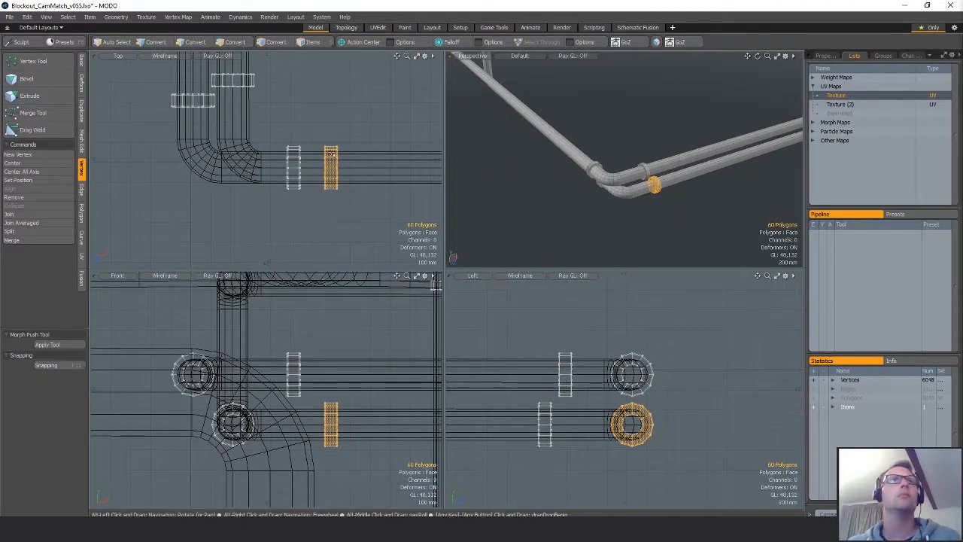
- Duplicate the two rims just past the bend and move the copies farther along the pipe pair in X
click(362, 122)
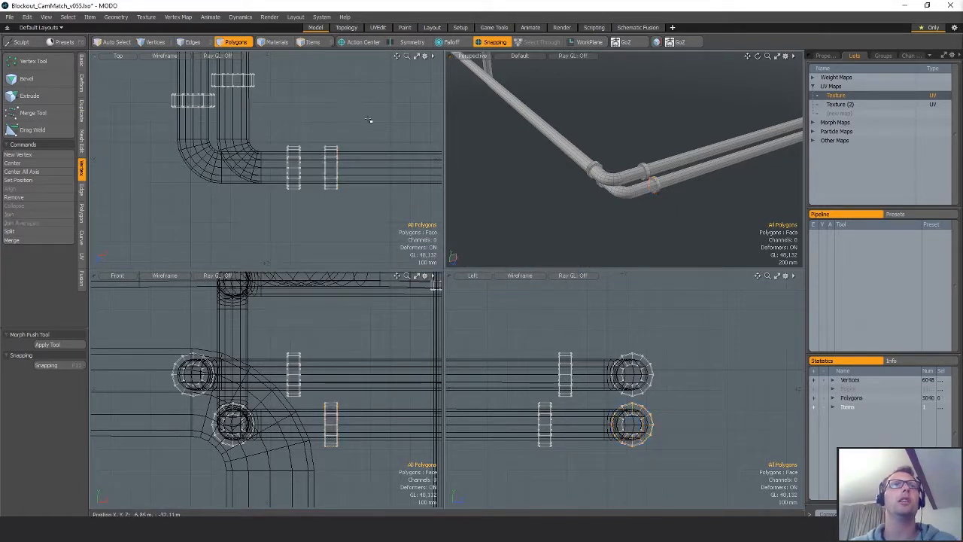
right_drag(351, 113, 248, 218)
scroll(233, 204, down, 7)
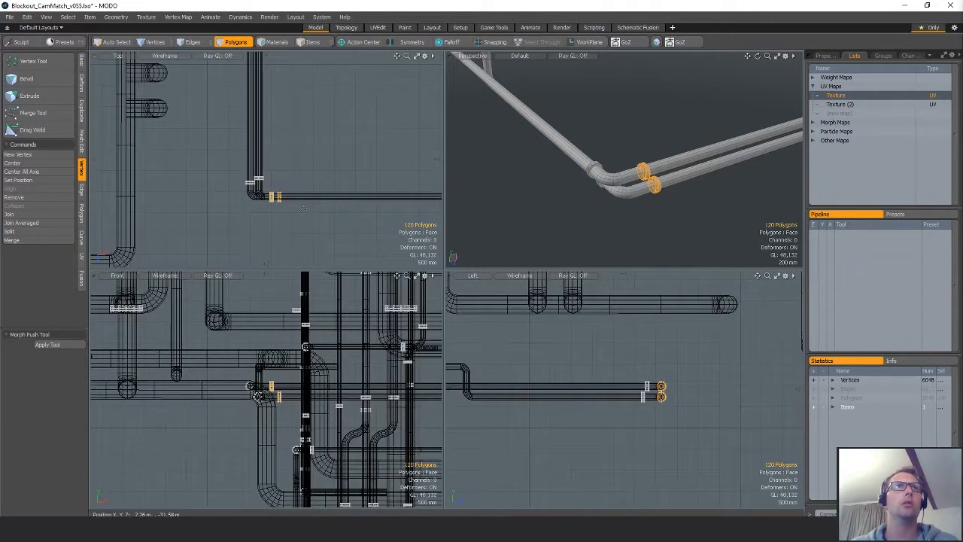
key(w)
alt+drag(304, 208, 399, 196)
key(ctrl+c)
key(ctrl+v)
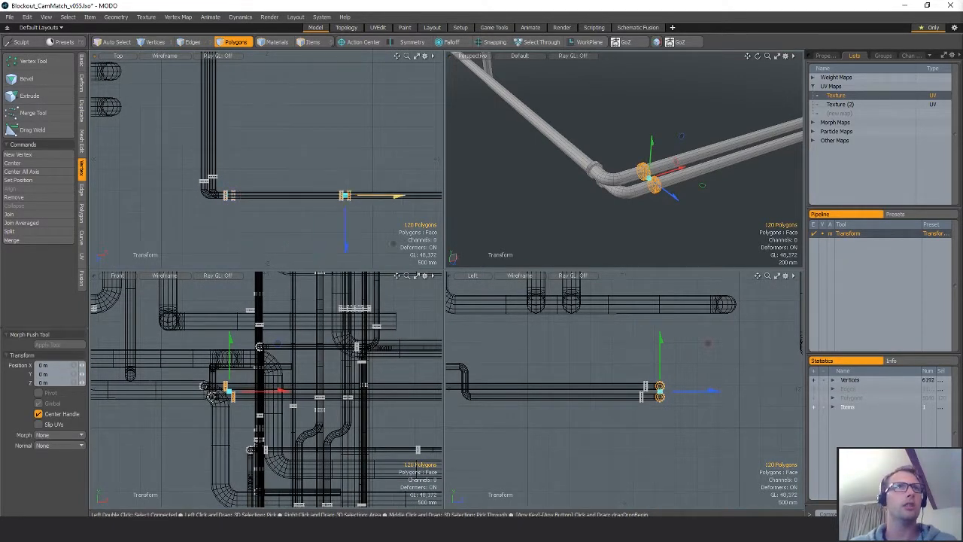
alt+drag(631, 194, 718, 188)
- Duplicate the two rims on the first run before the bend and move the copies -3.6 m in Z
key(q)
mouse_move(197, 190)
right_down()
mouse_move(210, 151)
mouse_move(213, 190)
right_up()
alt+drag(212, 190, 274, 232)
key(Escape)
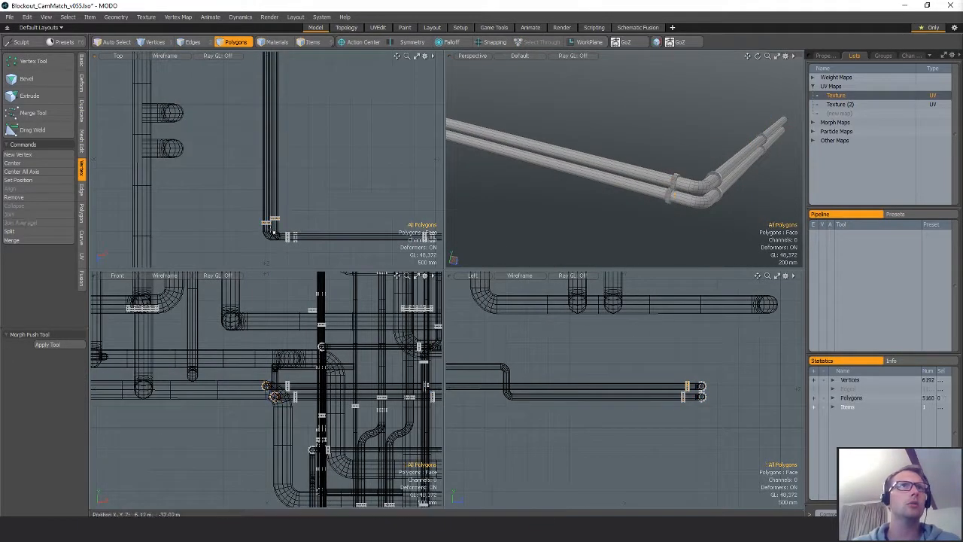
alt+drag(348, 181, 349, 208)
key(ctrl+c)
key(ctrl+v)
key(w)
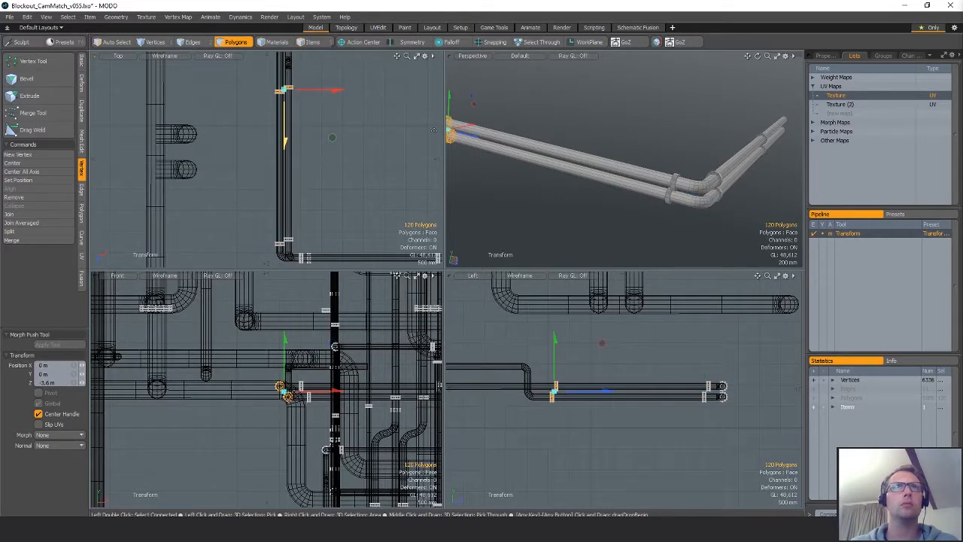
- Duplicate that rim pair again and move the copies farther along Z, close to the pipes' far bend
key(shift+a)
scroll(630, 168, down, 3)
alt+drag(603, 169, 659, 162)
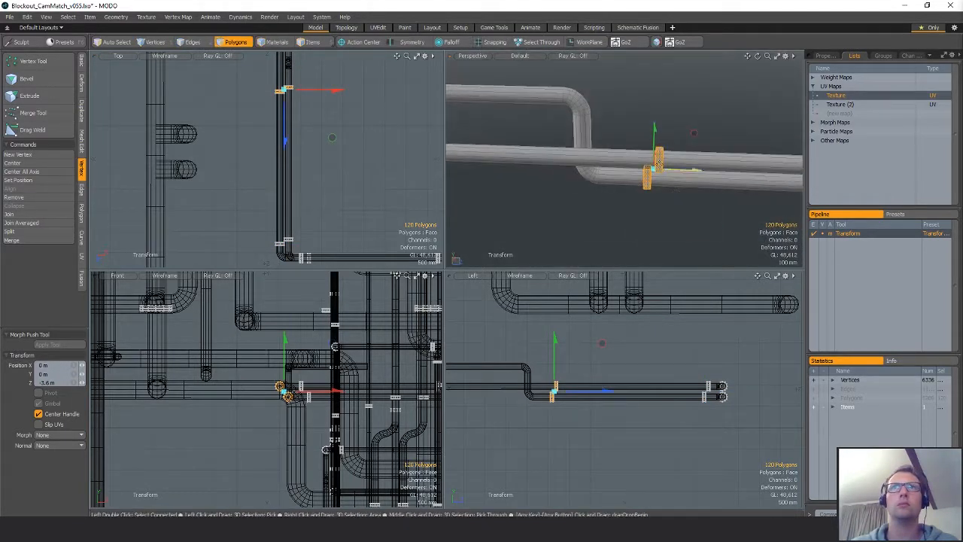
key(q)
scroll(695, 200, down, 3)
alt+shift+drag(695, 200, 790, 194)
scroll(403, 144, down, 5)
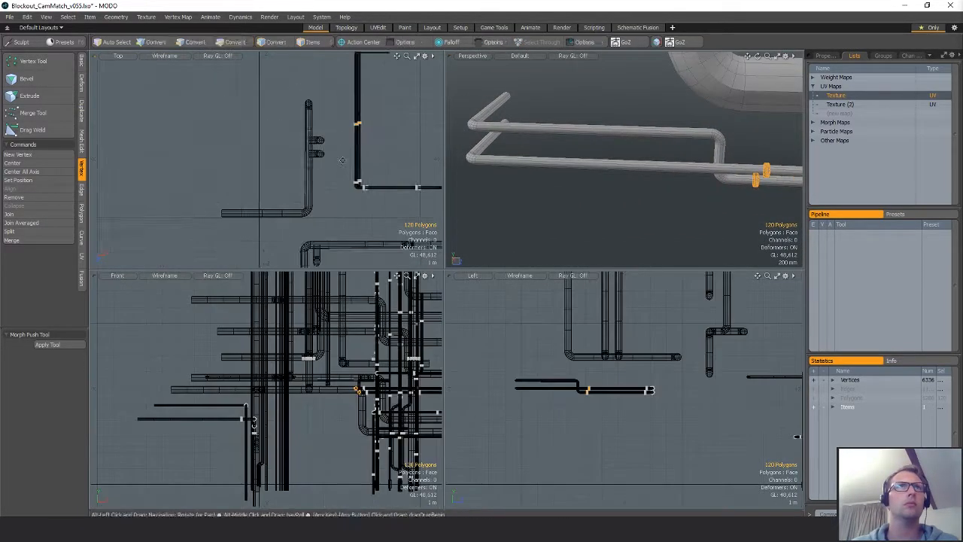
alt+drag(342, 160, 331, 216)
key(w)
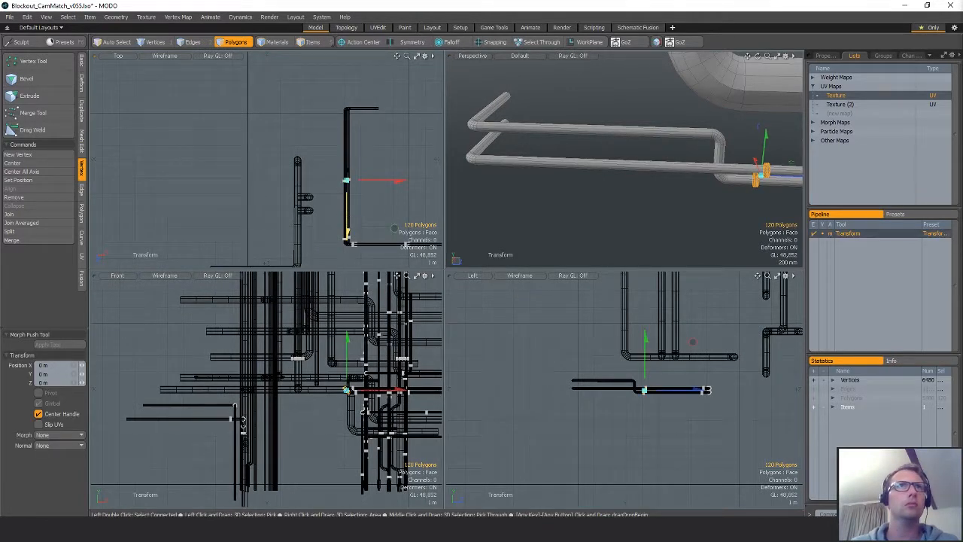
key(q)
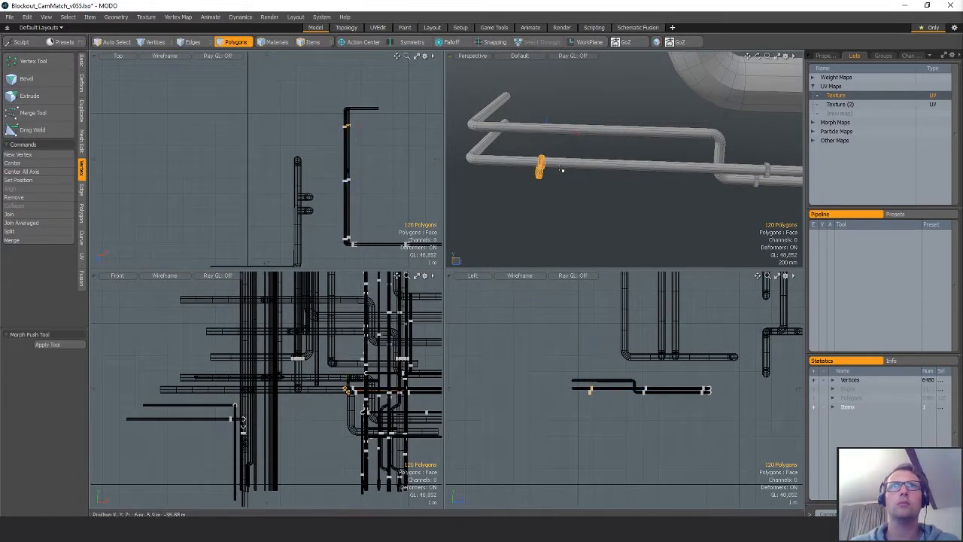
- Raise the misplaced rim of the far pair by 720.8405 mm in Y, snapping it onto the upper pipe
alt+drag(599, 180, 594, 158)
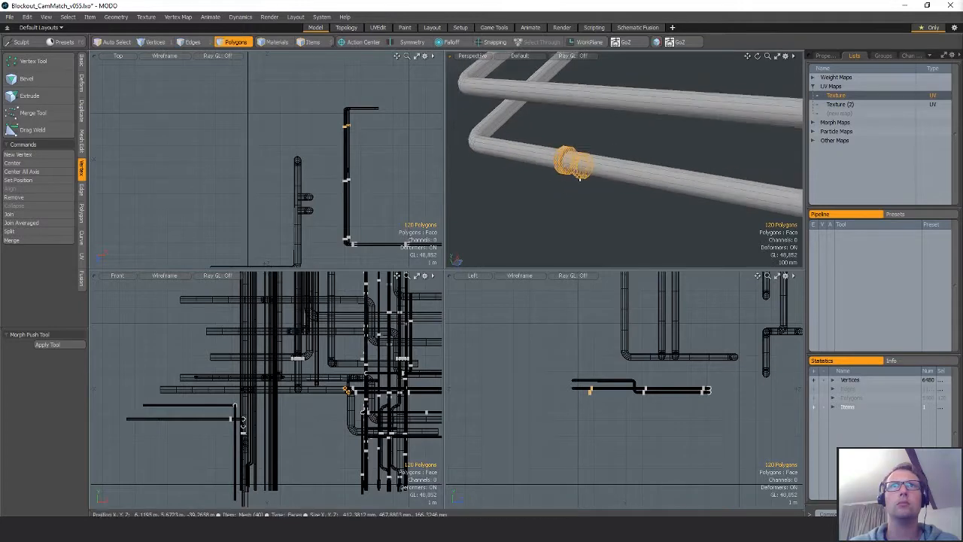
key(w)
scroll(598, 397, up, 4)
key(x)
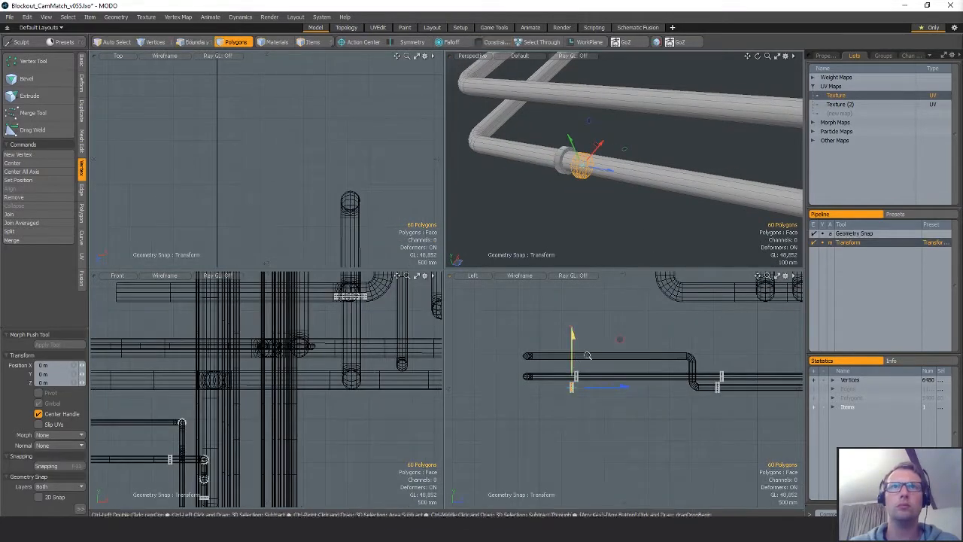
scroll(578, 360, up, 5)
drag(539, 419, 455, 338)
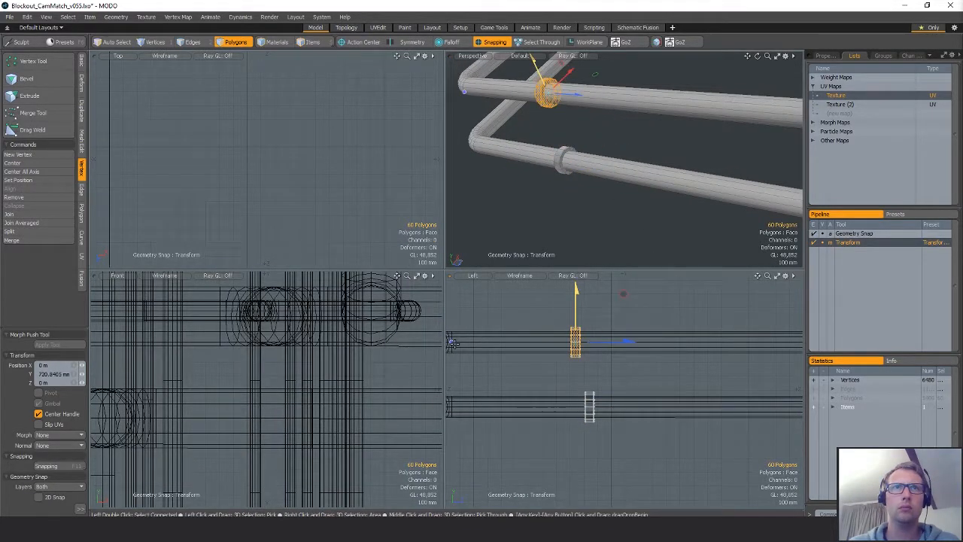
key(space)
- Loop slice the straight upper pipe segment between the far bend and the drop in the pipe mesh
scroll(634, 350, down, 3)
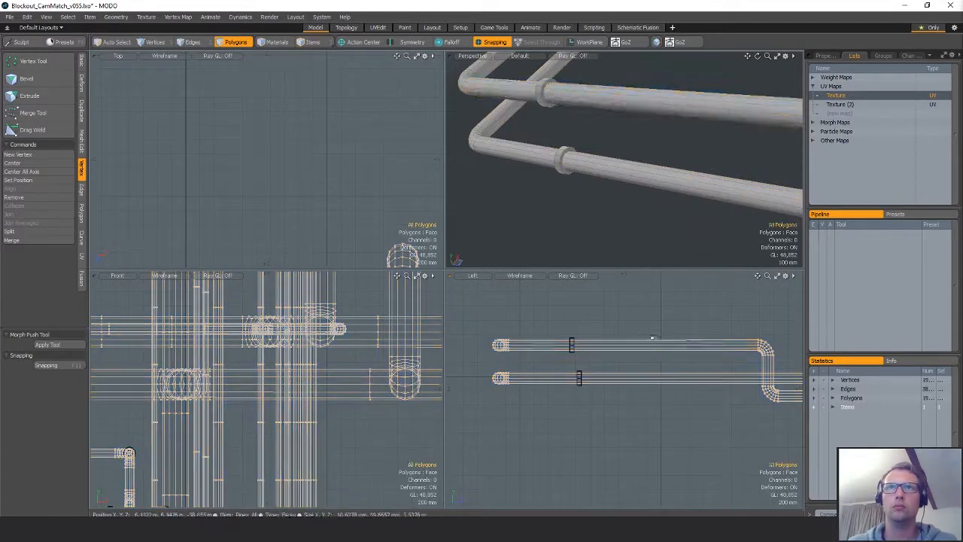
double_click(653, 348)
key(alt+c)
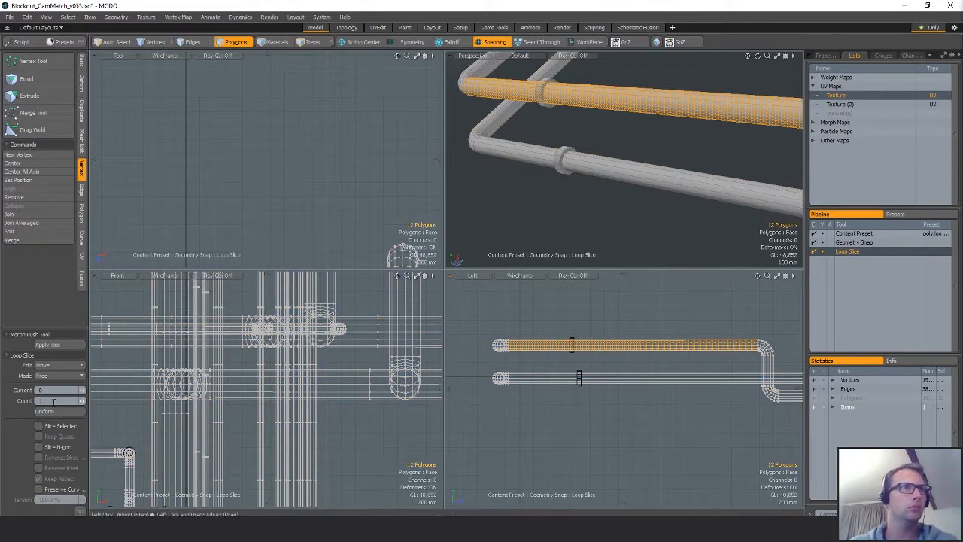
click(736, 405)
alt+shift+drag(737, 405, 573, 407)
key(space)
- Loop slice the long straight segment of the other thin pipe with a count of 5
double_click(593, 364)
scroll(688, 429, down, 4)
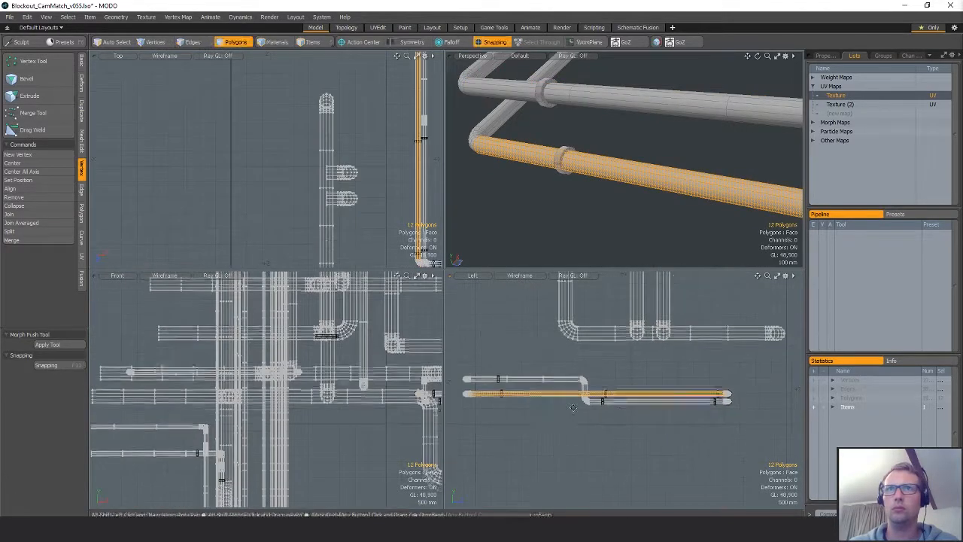
key(alt+c)
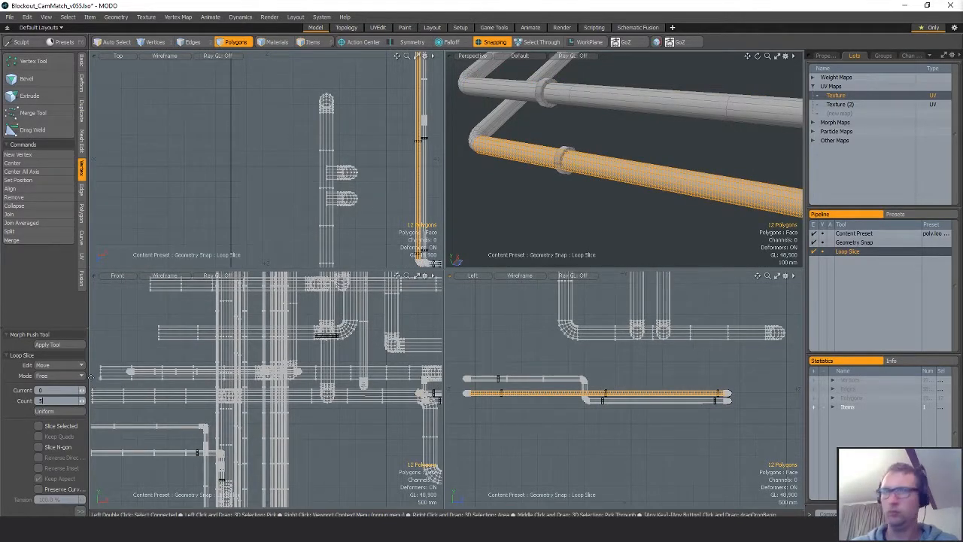
scroll(608, 409, up, 4)
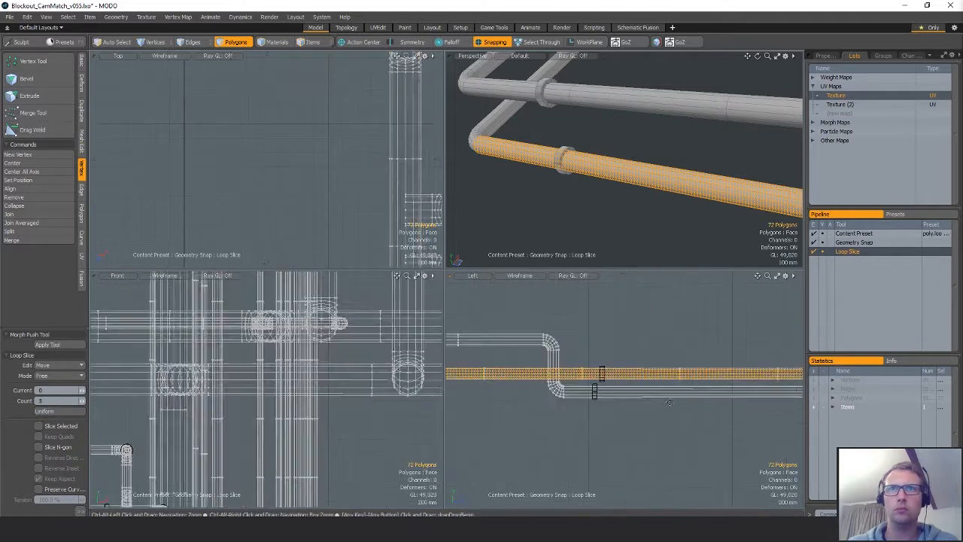
key(space)
- Loop slice the straight segment below the drop bend with a count of 2
double_click(660, 395)
key(alt+c)
key(space)
key(alt+c)
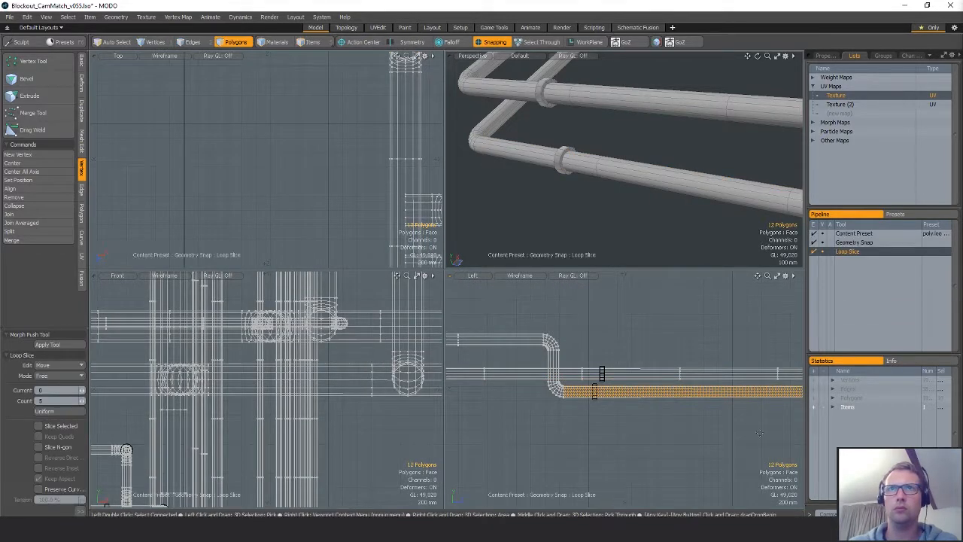
scroll(652, 428, down, 3)
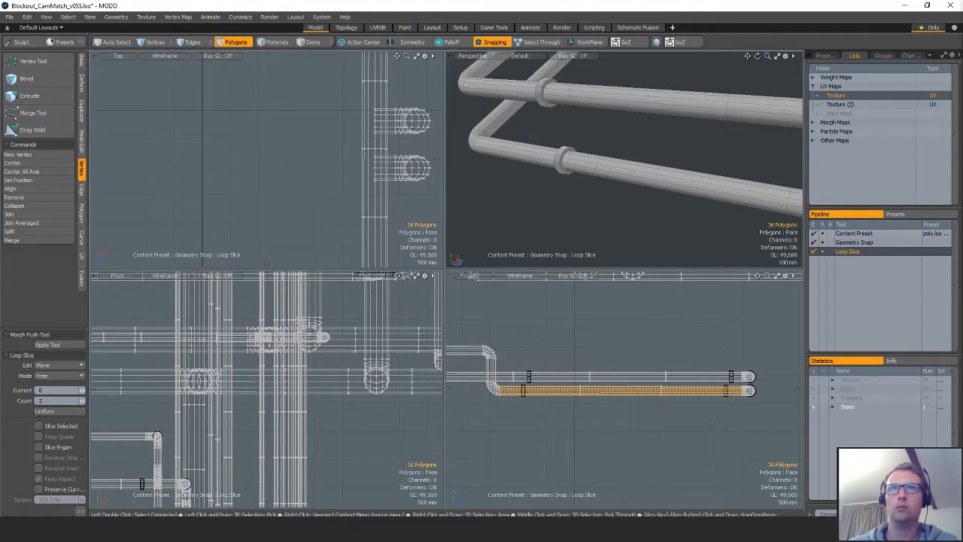
key(space)
- Loop slice both straight segments of the pipe pair past the bend, using a count of 4 and uniform spacing
key(Escape)
alt+drag(649, 152, 655, 241)
key(alt+c)
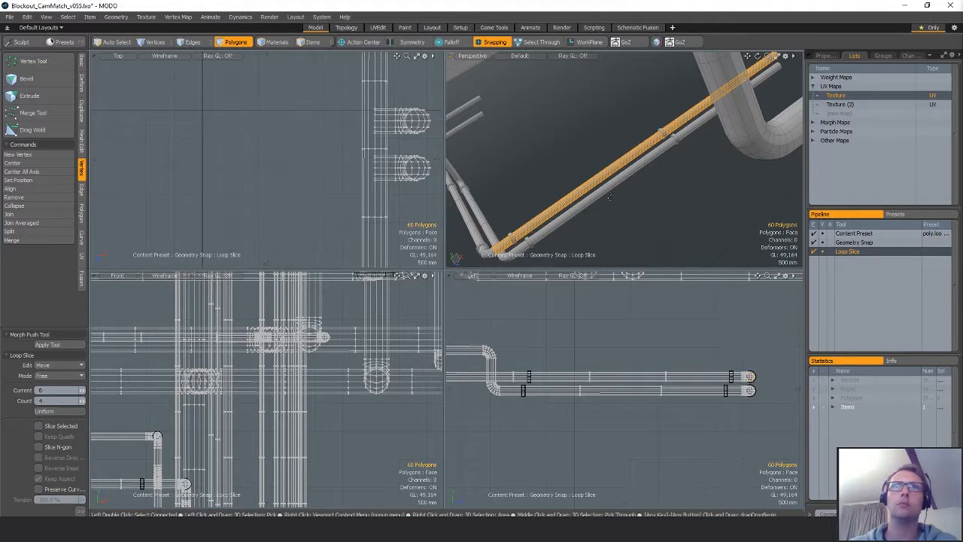
key(space)
mouse_move(607, 181)
mouse_down()
mouse_move(612, 189)
mouse_move(544, 161)
mouse_move(669, 115)
mouse_move(676, 207)
mouse_move(594, 184)
mouse_up()
key(alt+c)
click(58, 412)
key(space)
- Inspect the edge loops on the neighbouring thick pipes and look over the rest of the pipe network
click(570, 185)
double_click(700, 166)
alt+drag(700, 167, 681, 132)
click(665, 202)
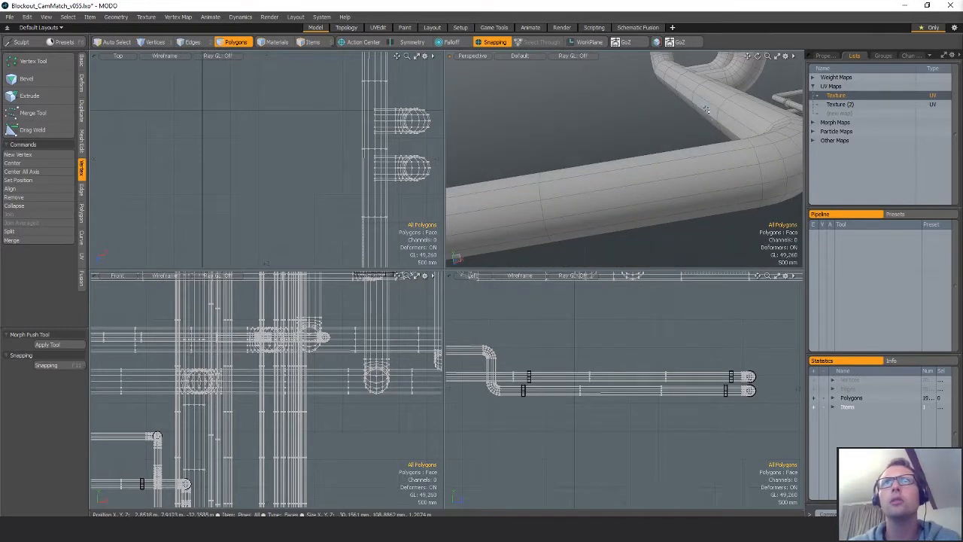
alt+drag(677, 84, 679, 165)
scroll(683, 155, down, 5)
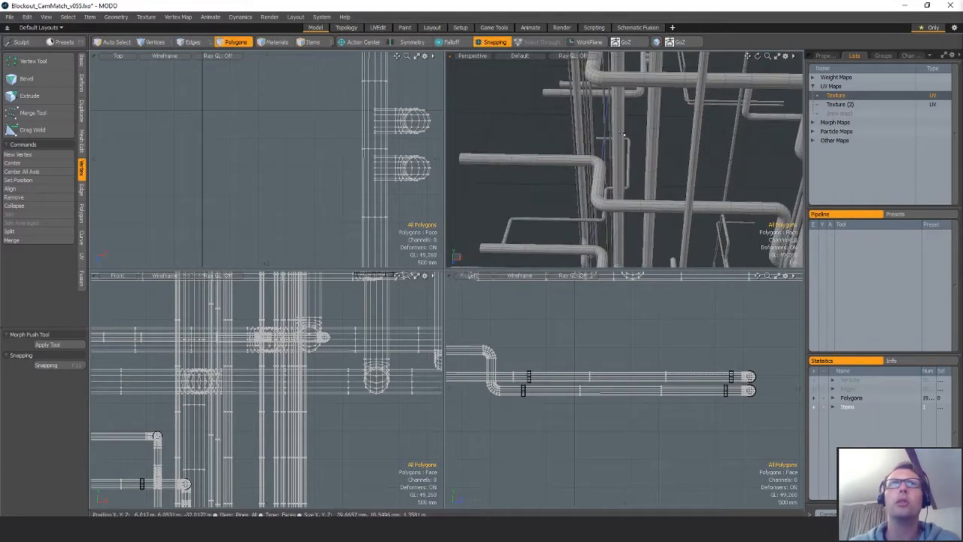
- Return to the rim mesh, duplicate the selected rim pair, and move the copies -3.55 m in X and 12.8 m in Z
ctrl+alt+drag(378, 164, 307, 165)
key(5)
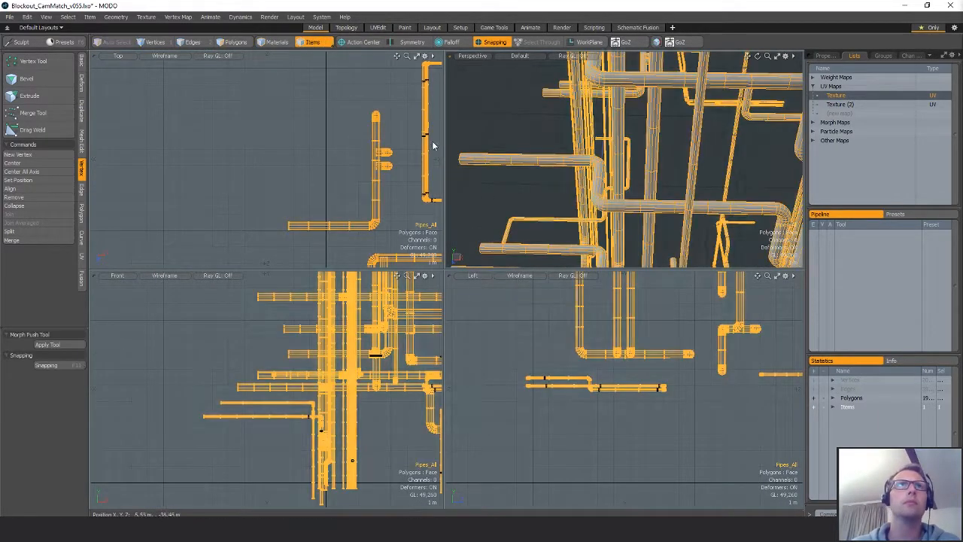
click(428, 136)
key(3)
alt+shift+drag(395, 152, 342, 54)
ctrl+alt+drag(342, 54, 301, 54)
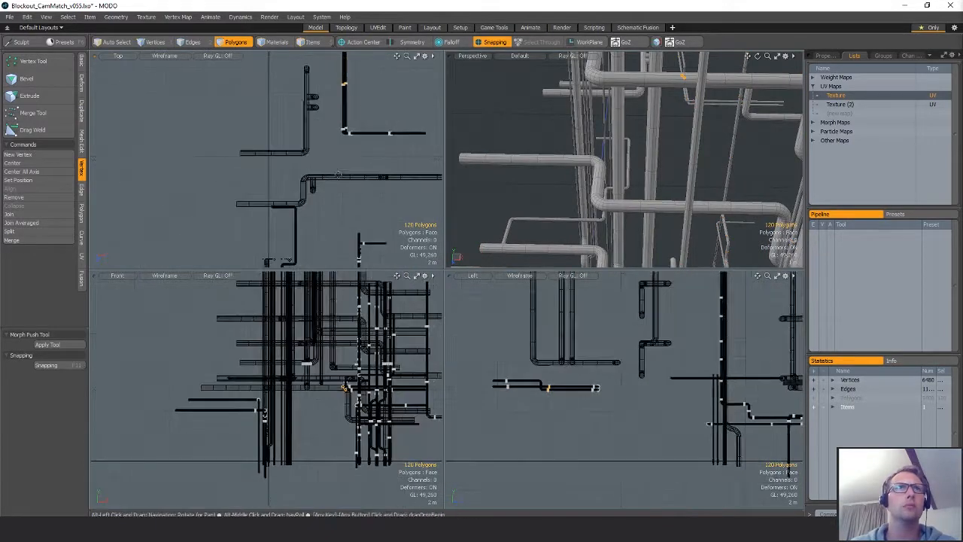
key(ctrl+v)
key(w)
click(365, 157)
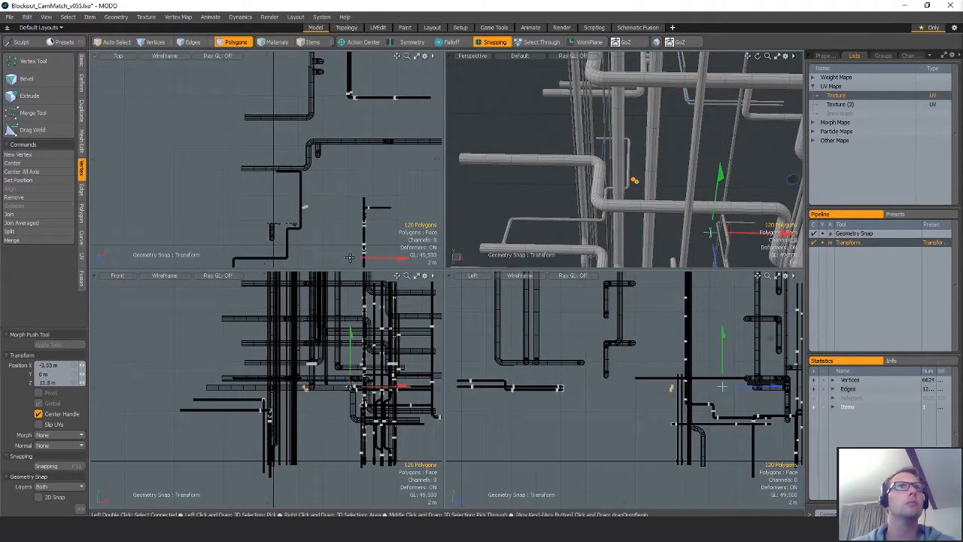
- Raise the copied rim pair in Y to the height of the thin bent pipe and shift it 440 mm in Z
key(shift+a)
alt+drag(692, 186, 707, 131)
ctrl+alt+drag(708, 131, 678, 130)
ctrl+alt+drag(657, 409, 707, 409)
drag(670, 414, 688, 387)
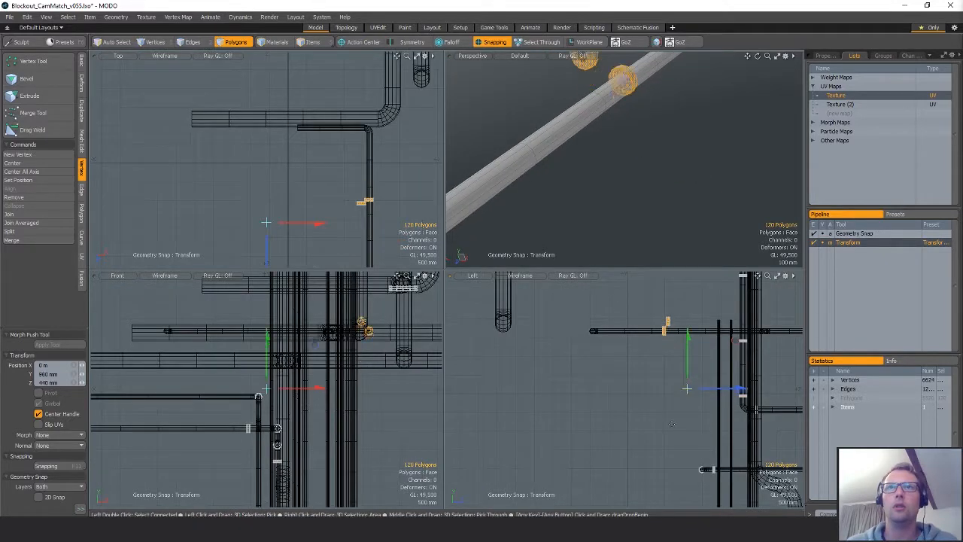
- Isolate the upper of the two selected rings above the horizontal pipe and delete it
key(x)
ctrl+alt+drag(676, 322, 744, 349)
key(space)
right_drag(654, 358, 614, 268)
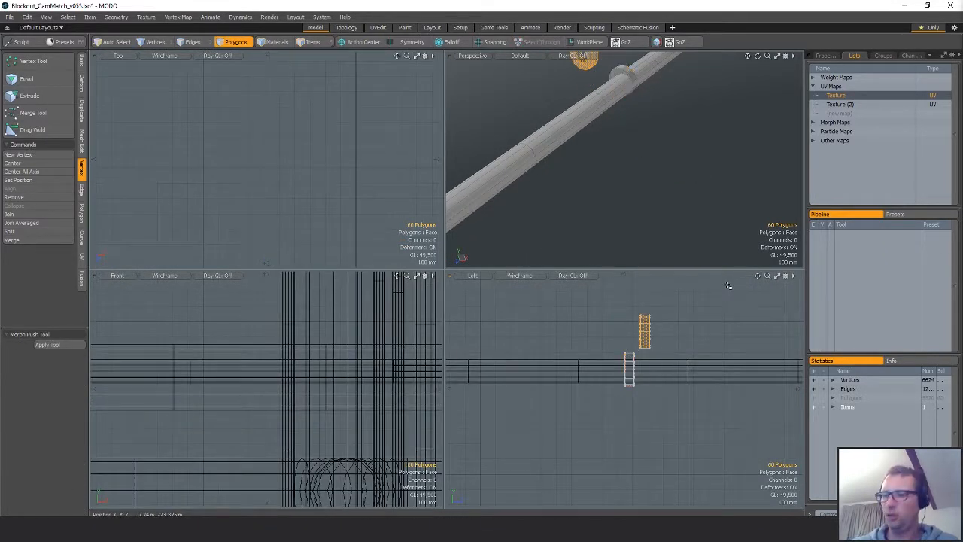
- Centre the remaining ring on the horizontal pipe and move it 1.38 m along negative Z towards the corner
key(w)
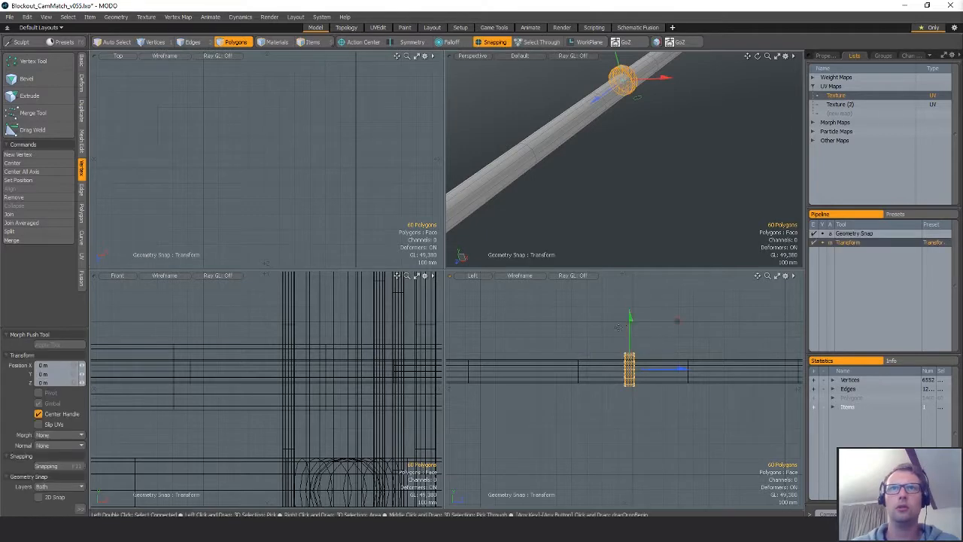
key(shift+a)
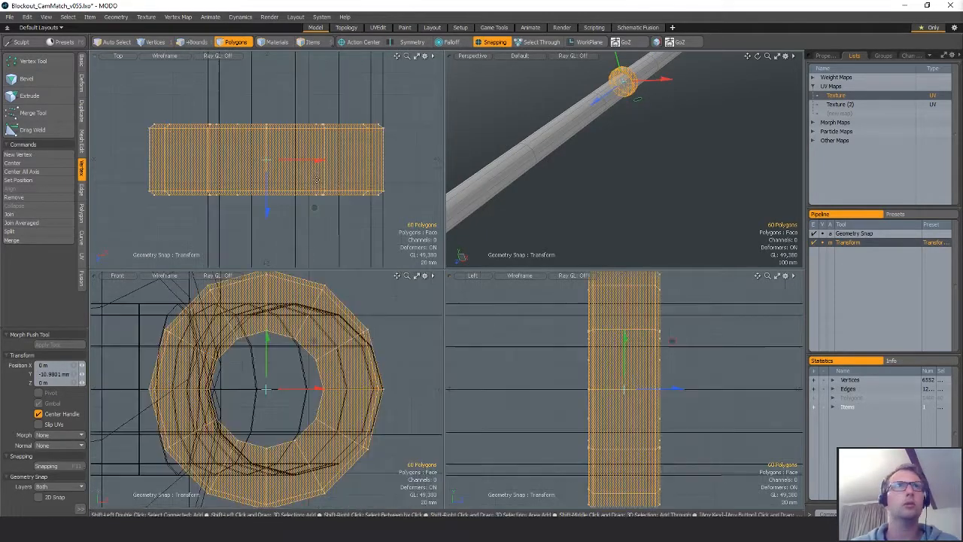
scroll(323, 163, down, 6)
alt+drag(362, 165, 354, 196)
scroll(563, 230, down, 5)
alt+drag(563, 230, 622, 159)
scroll(639, 183, down, 3)
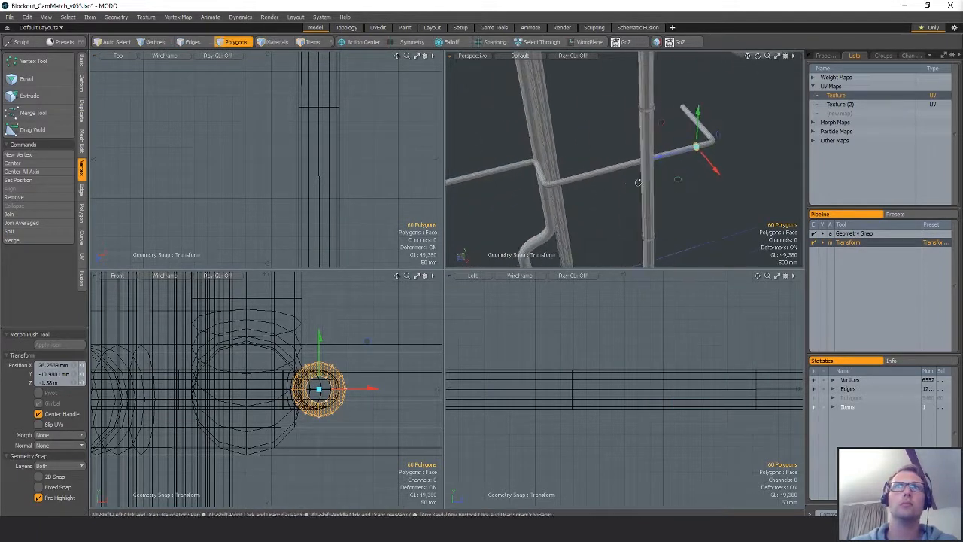
- Paste two more copies of the ring and space them along the same pipe towards the next elbow
key(ctrl+v)
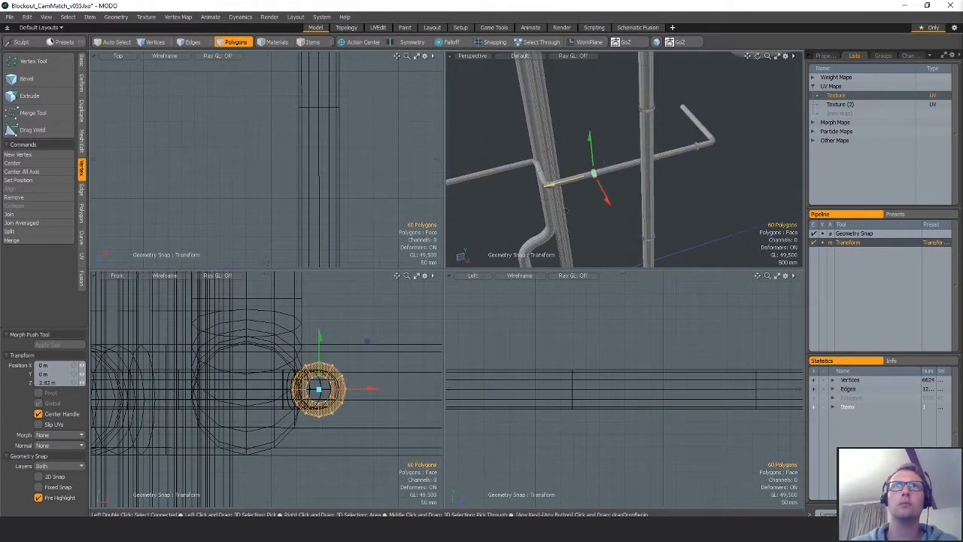
key(ctrl+v)
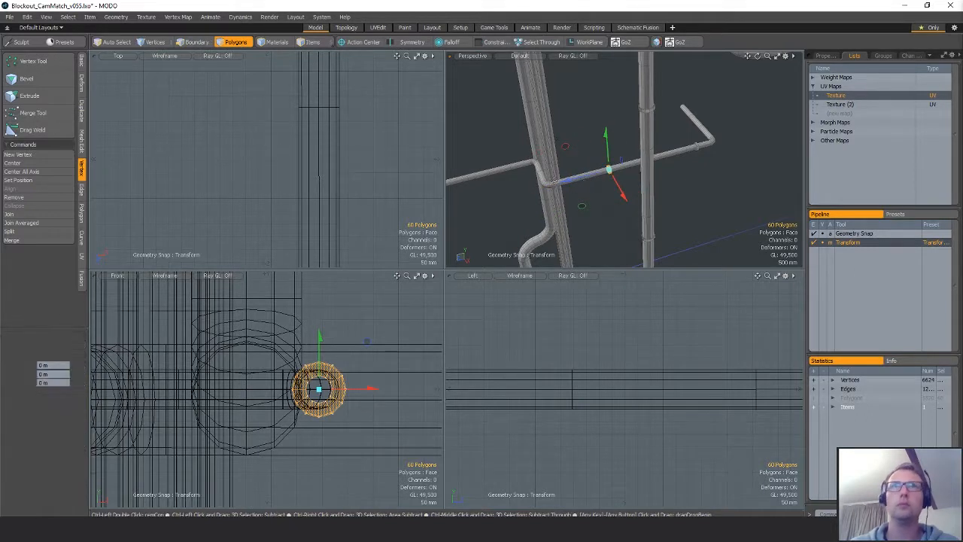
drag(511, 195, 509, 196)
alt+drag(578, 209, 640, 208)
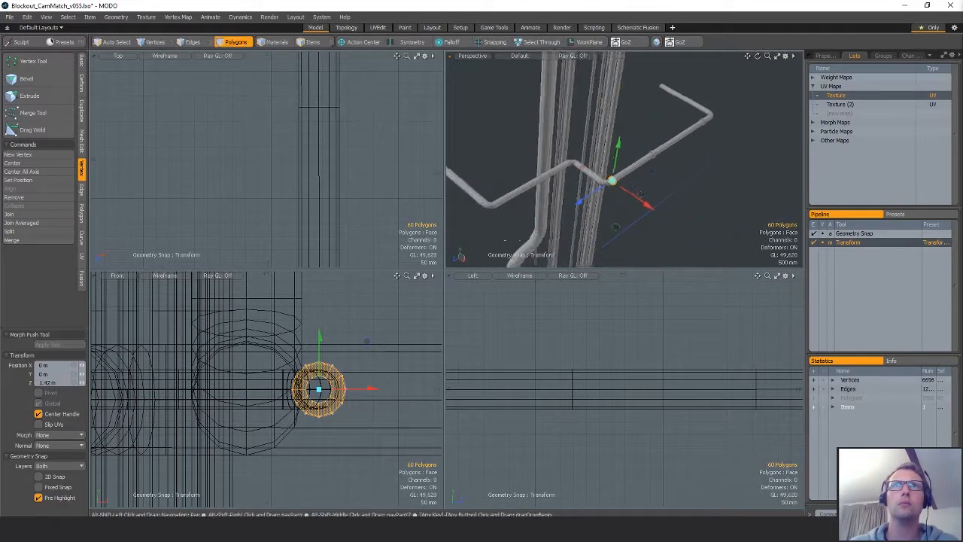
scroll(583, 208, up, 5)
alt+drag(657, 150, 643, 171)
scroll(644, 171, down, 2)
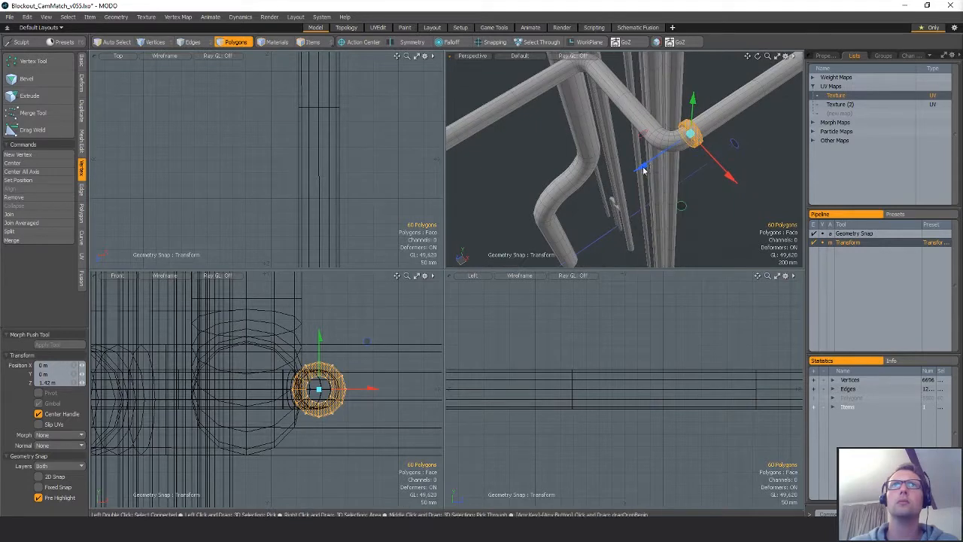
- Fine-tune the last pasted ring just before the elbow, with a Z offset of 1.33 m
key(shift+a)
scroll(266, 161, down, 6)
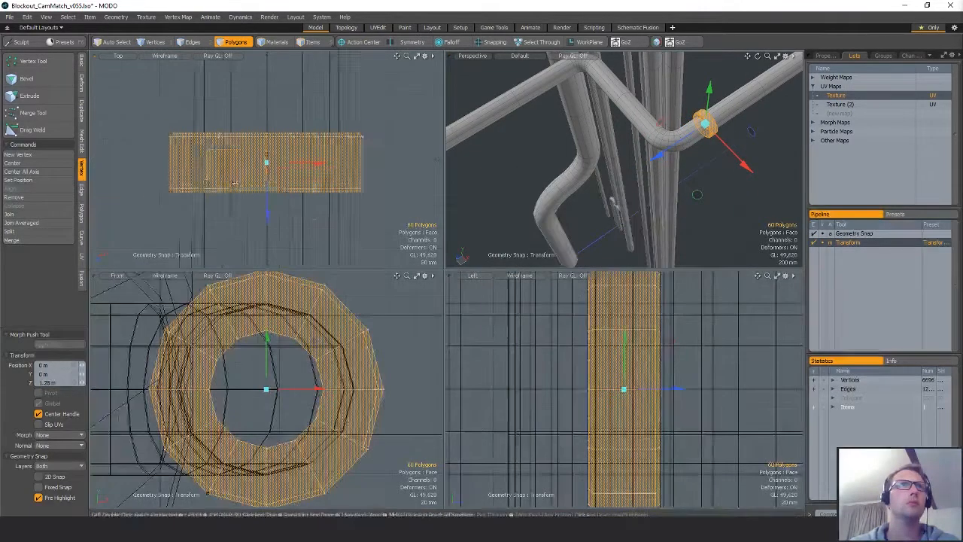
alt+shift+drag(255, 207, 290, 202)
alt+shift+drag(344, 220, 413, 181)
scroll(413, 180, down, 1)
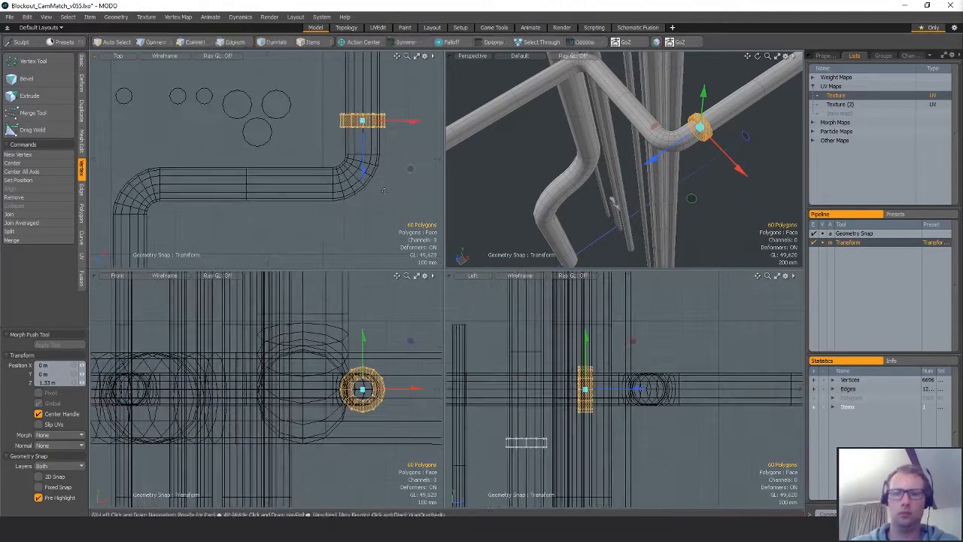
- Duplicate the elbow ring, rotate the copy 90 degrees and place it on the pipe at the elbow's other side
key(ctrl+c)
key(ctrl+v)
key(e)
ctrl+drag(377, 66, 414, 151)
key(w)
key(x)
drag(362, 177, 362, 238)
drag(405, 182, 343, 198)
- Select both elbow rings and duplicate them, turning the copy 180 degrees and moving it to the neighbouring elbow
key(space)
right_drag(429, 116, 429, 120)
scroll(384, 88, down, 4)
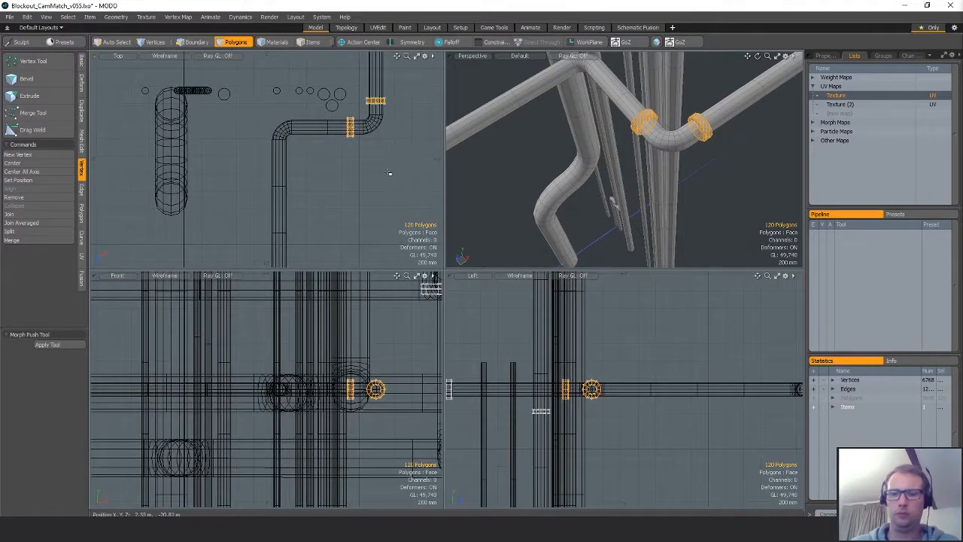
key(e)
ctrl+drag(402, 82, 337, 185)
key(w)
scroll(311, 168, up, 3)
key(q)
alt+drag(351, 100, 328, 138)
key(x)
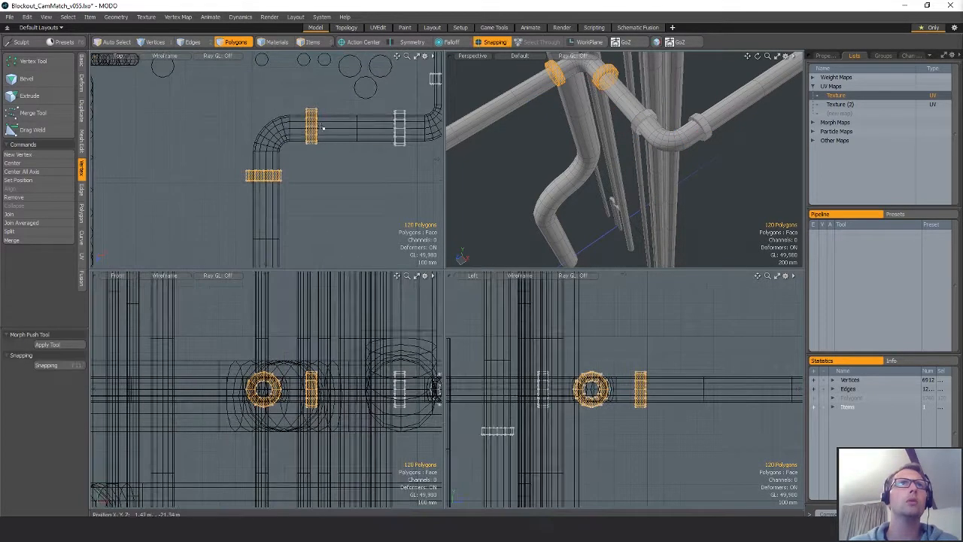
- Align the copied ring pair with the pipe using a 12 mm Z shift and adjust the spacing around the elbow
key(w)
click(319, 127)
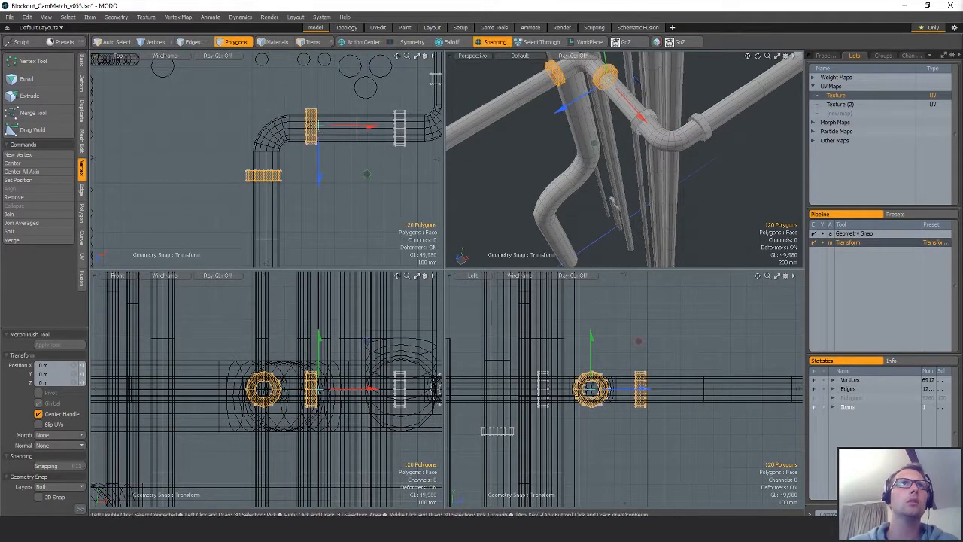
drag(307, 158, 306, 176)
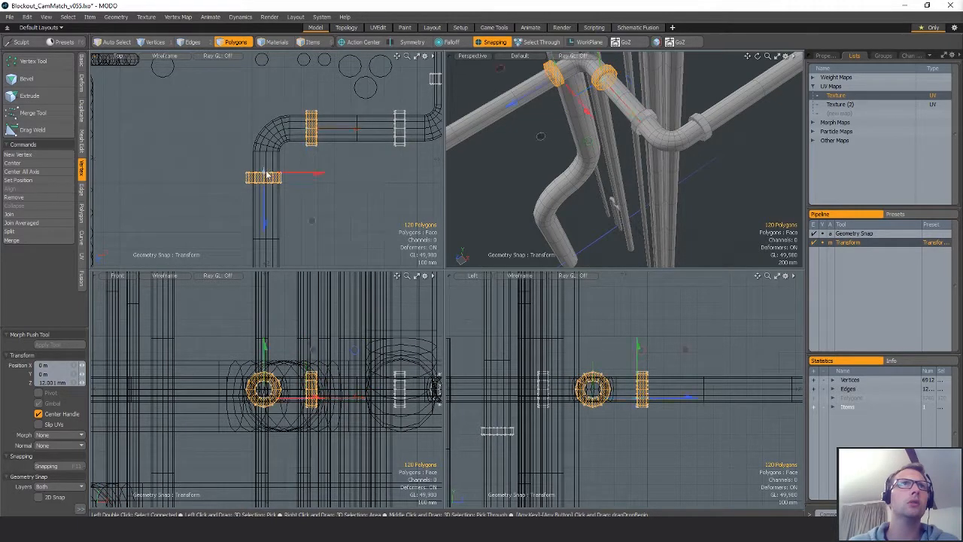
drag(286, 173, 315, 101)
key(Escape)
key(Escape)
scroll(356, 185, down, 3)
key(ctrl+z)
scroll(372, 193, down, 3)
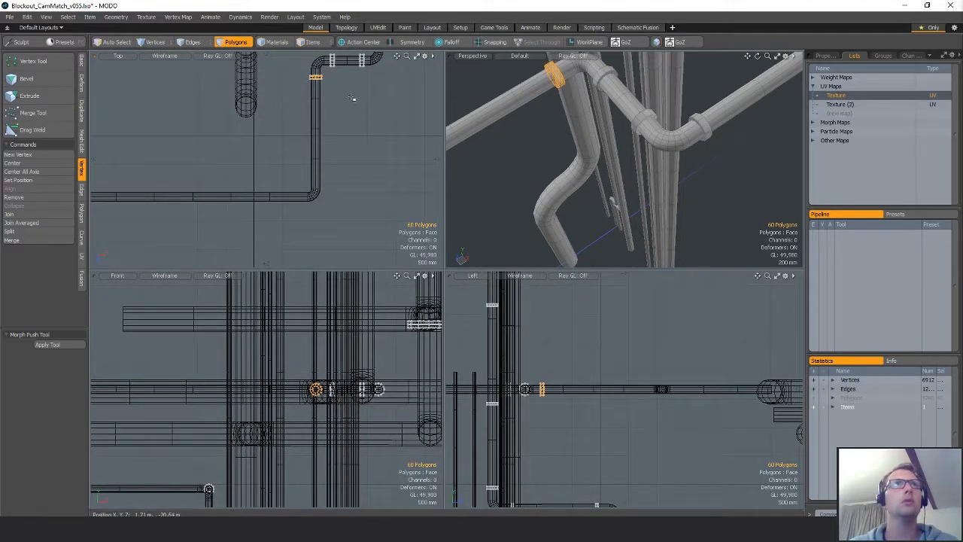
- Select the ring pair at the first elbow, duplicate it and move the copy to the third elbow down the pipe
alt+shift+drag(351, 97, 328, 158)
mouse_move(328, 157)
right_down()
mouse_move(397, 107)
mouse_move(375, 192)
right_up()
alt+shift+drag(375, 191, 387, 154)
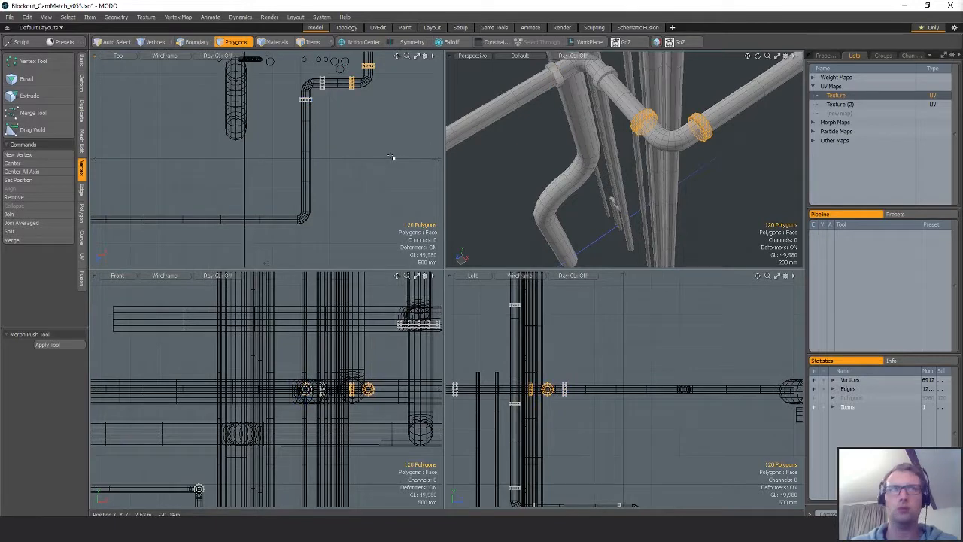
key(ctrl+c)
key(ctrl+v)
key(w)
drag(389, 110, 329, 243)
- Centre the copied ring pair on both pipe sections at the third elbow, shifting it in X and Z
scroll(342, 144, up, 4)
alt+shift+drag(249, 256, 331, 147)
ctrl+alt+drag(323, 149, 354, 167)
alt+shift+drag(353, 167, 371, 102)
key(x)
key(q)
key(w)
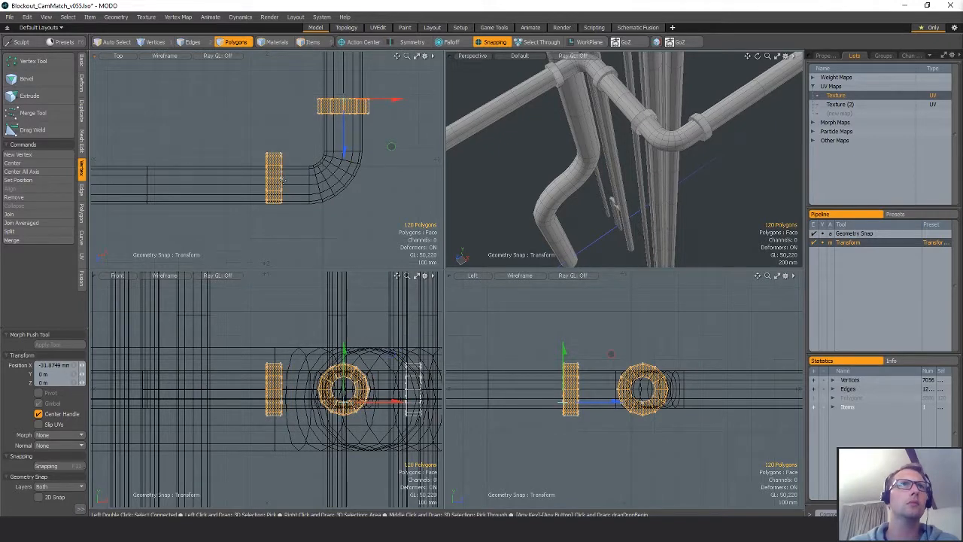
drag(282, 207, 282, 214)
key(q)
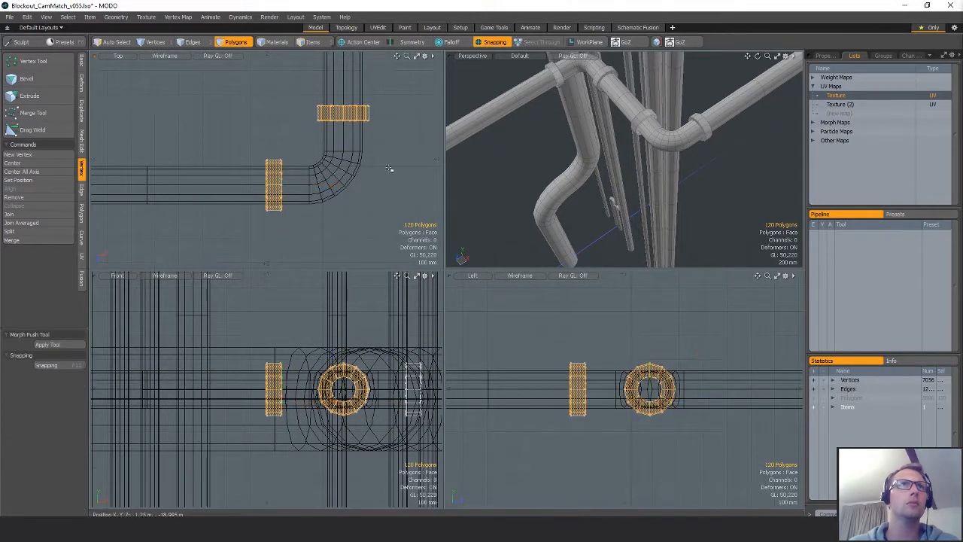
- Duplicate the ring pair from the second elbow and move the copy to the pipe's far elbow
ctrl+alt+drag(391, 170, 295, 163)
alt+shift+drag(366, 133, 355, 151)
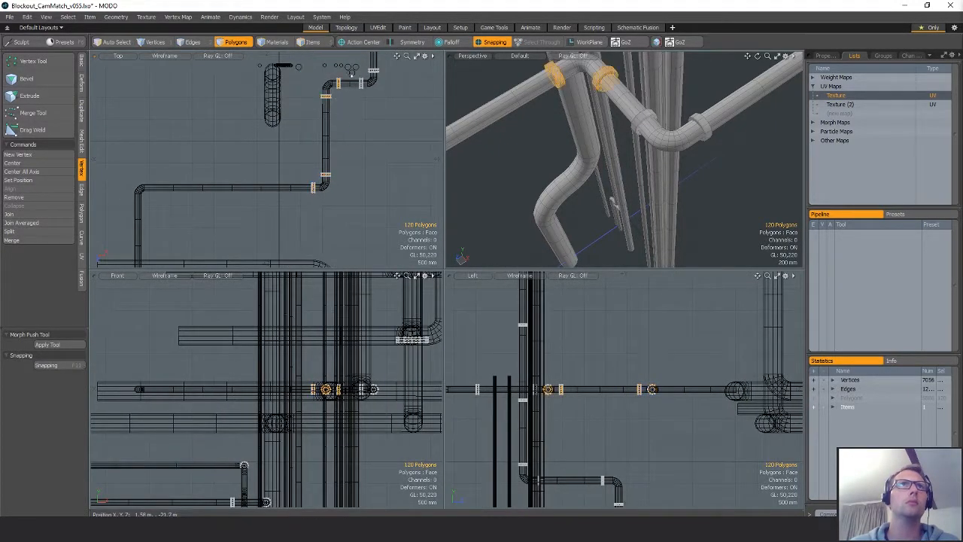
alt+shift+drag(350, 69, 367, 132)
key(ctrl+c)
key(ctrl+v)
key(w)
drag(328, 173, 151, 279)
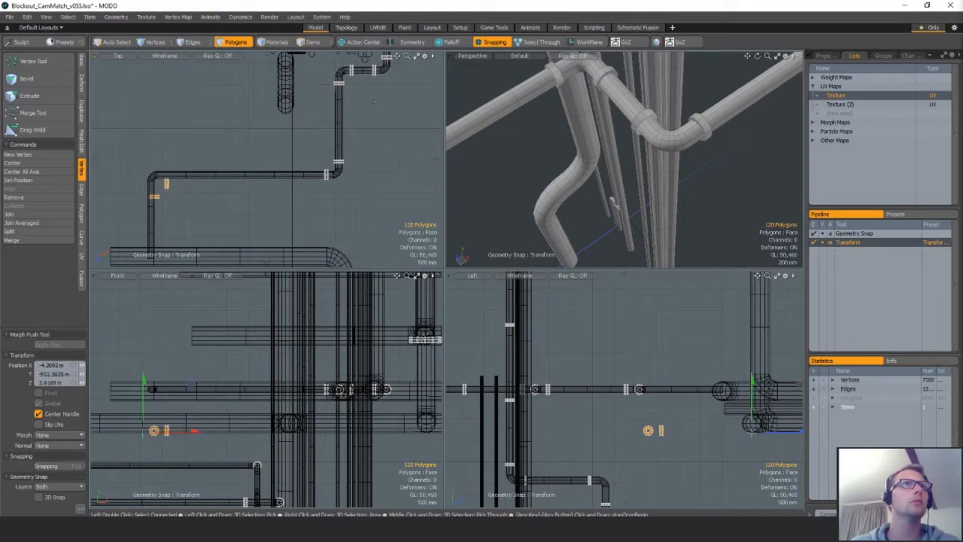
- Raise the copied ring pair 930 mm in Y so it matches the pipe's height
alt+shift+drag(216, 222, 241, 206)
alt+drag(332, 406, 355, 387)
key(shift+a)
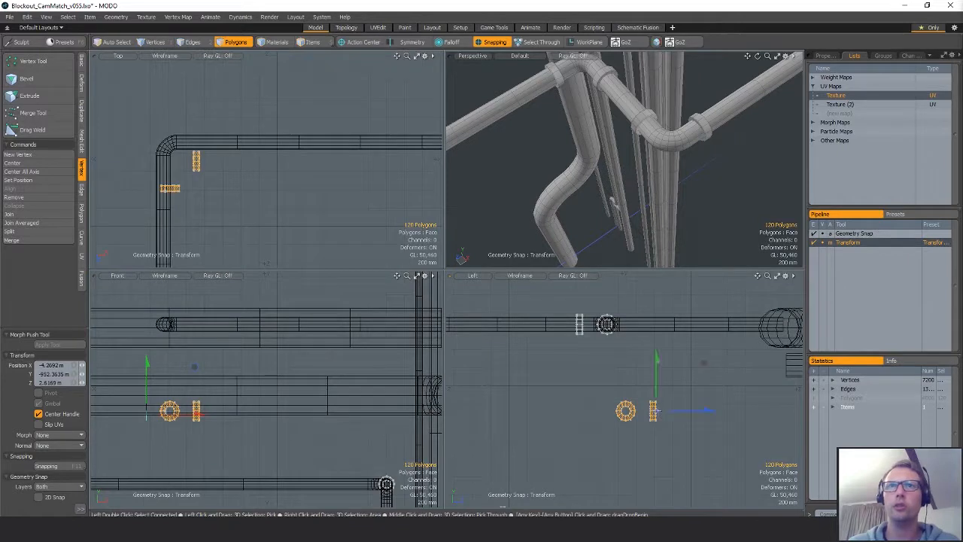
key(x)
drag(659, 384, 685, 325)
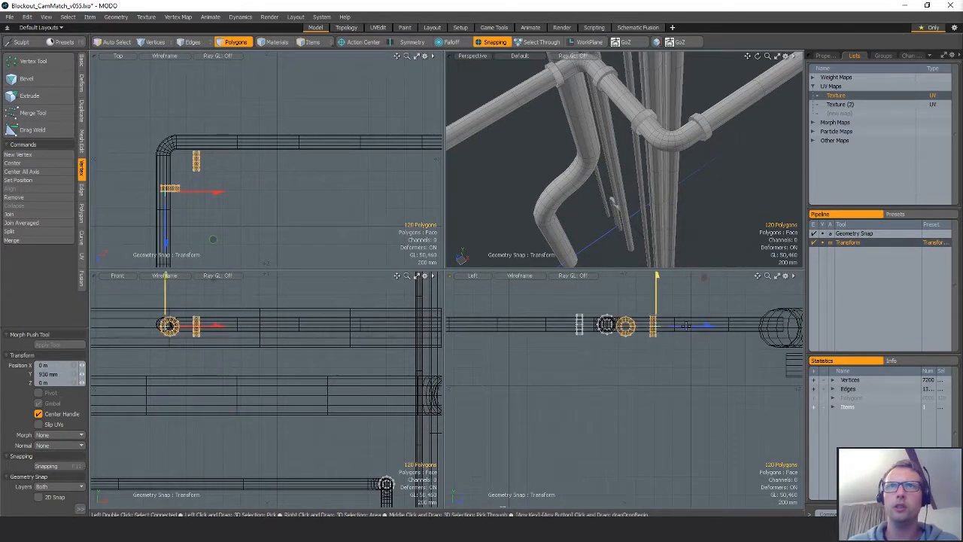
- Centre the ring pair on the far elbow's pipes by shifting it about -73 mm in X and -208 mm in Z
alt+drag(272, 198, 326, 189)
ctrl+alt+drag(200, 188, 299, 151)
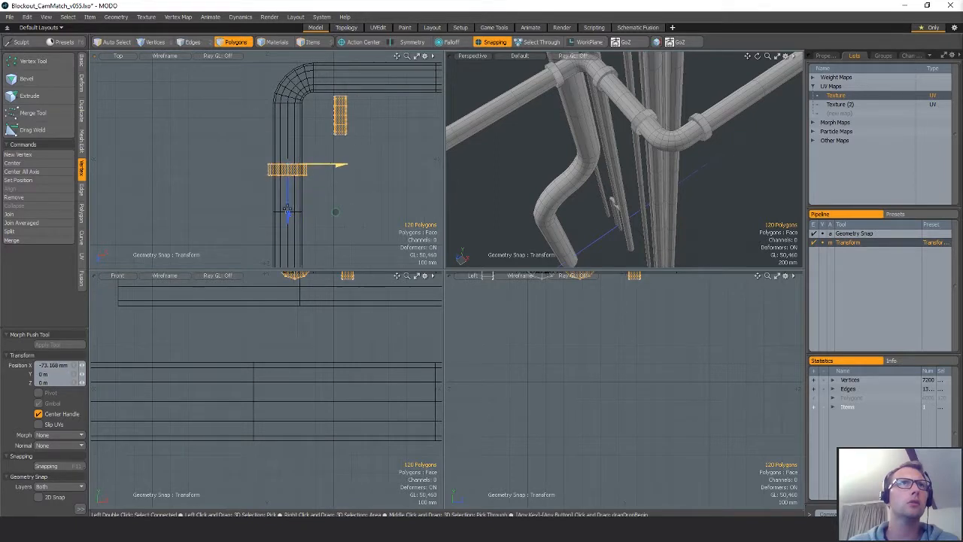
alt+drag(369, 108, 332, 156)
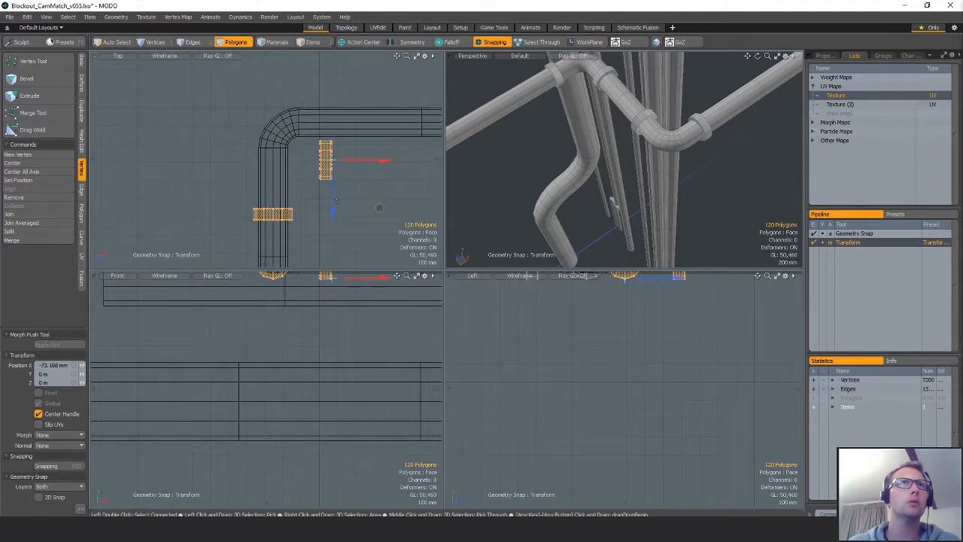
ctrl+alt+drag(397, 205, 290, 123)
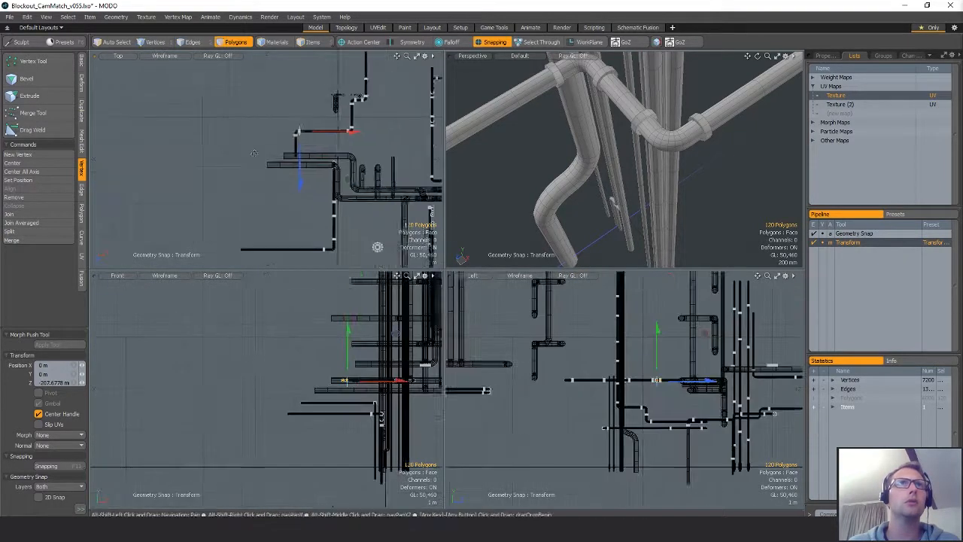
key(Escape)
key(Escape)
- Select the rings on one thin vertical pipe and paste a copy of them ready for moving
ctrl+alt+drag(649, 153, 639, 188)
ctrl+alt+drag(639, 188, 667, 166)
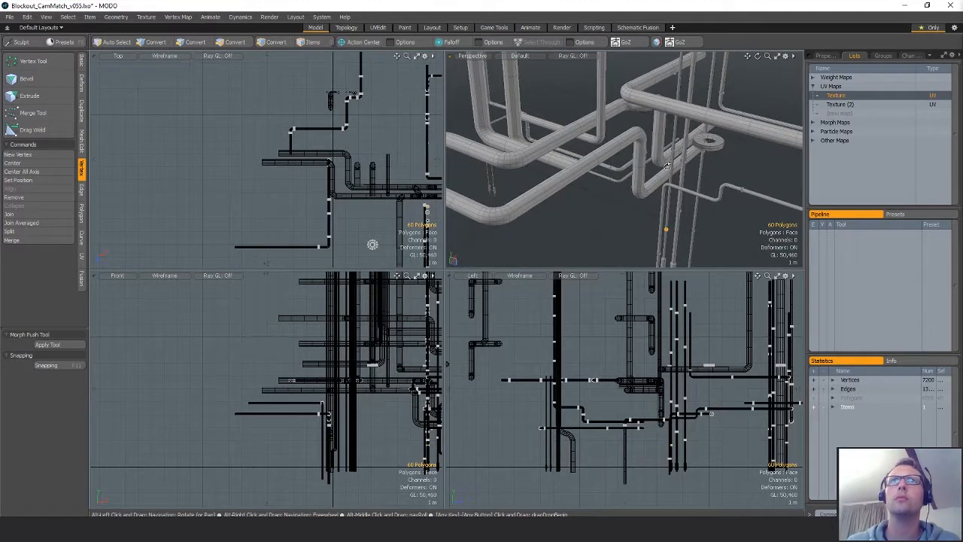
key(shift+a)
ctrl+alt+drag(356, 192, 293, 182)
right_drag(345, 223, 348, 221)
ctrl+alt+drag(345, 194, 245, 190)
key(ctrl+v)
key(w)
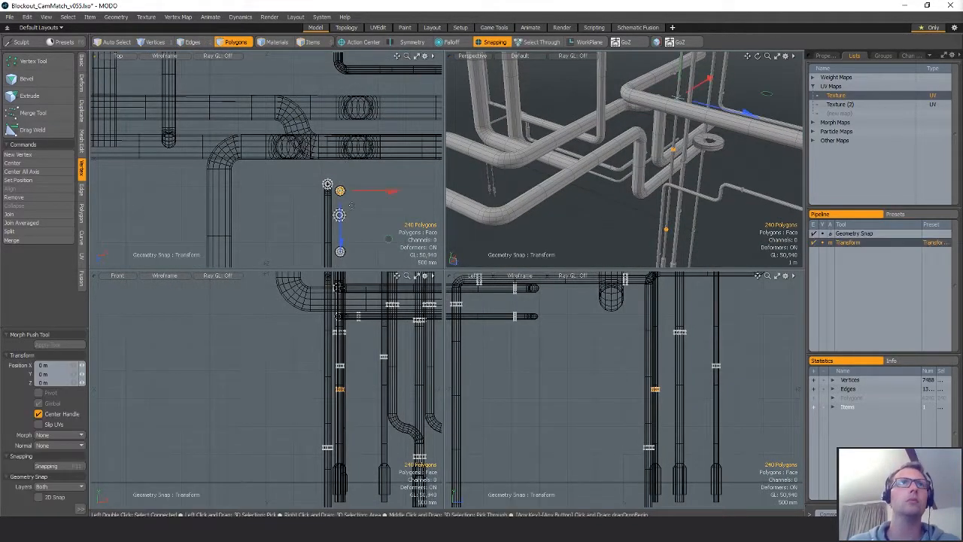
- Move the four copied rings -9.66 m in Z to the distant thin vertical pipe
key(x)
ctrl+alt+drag(384, 171, 357, 182)
alt+shift+drag(357, 182, 328, 269)
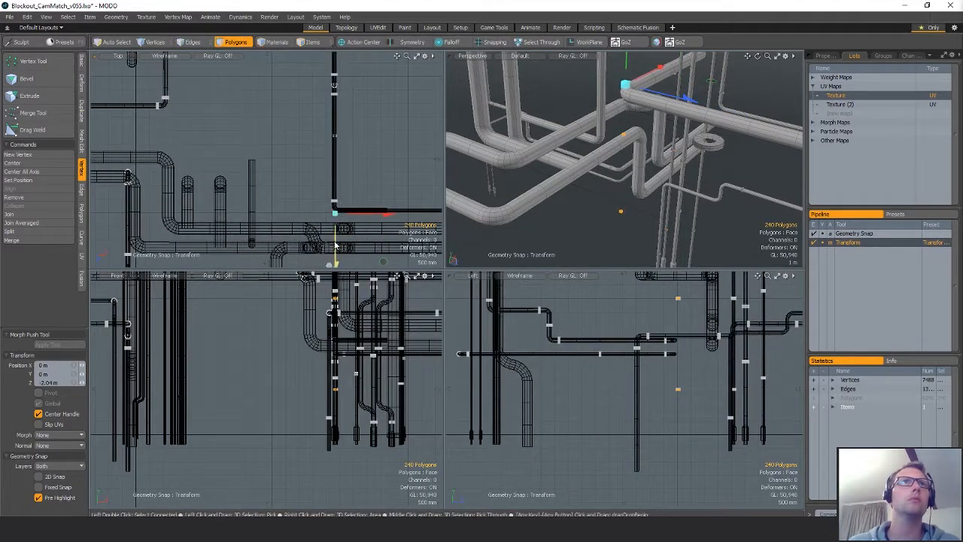
drag(337, 89, 339, 74)
alt+shift+drag(340, 73, 347, 222)
key(shift+a)
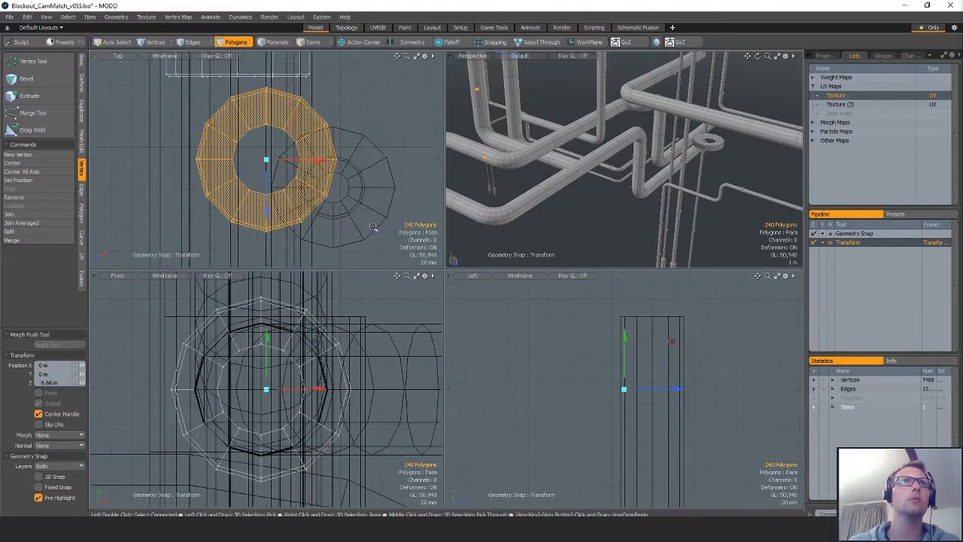
- Centre the copied rings on the thin vertical pipe with offsets of 64 mm in X and -9.6333 m in Z
scroll(346, 207, down, 2)
key(x)
drag(345, 179, 343, 153)
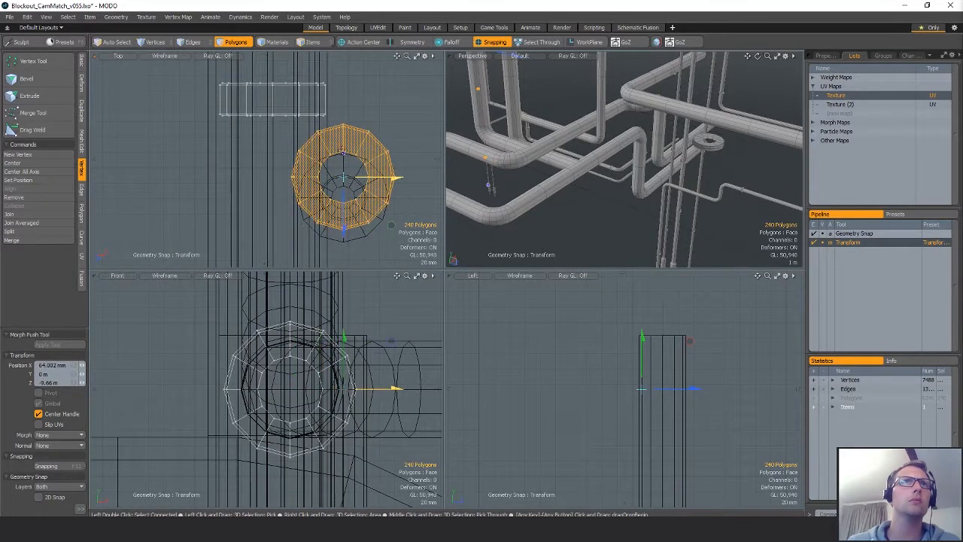
drag(342, 236, 391, 196)
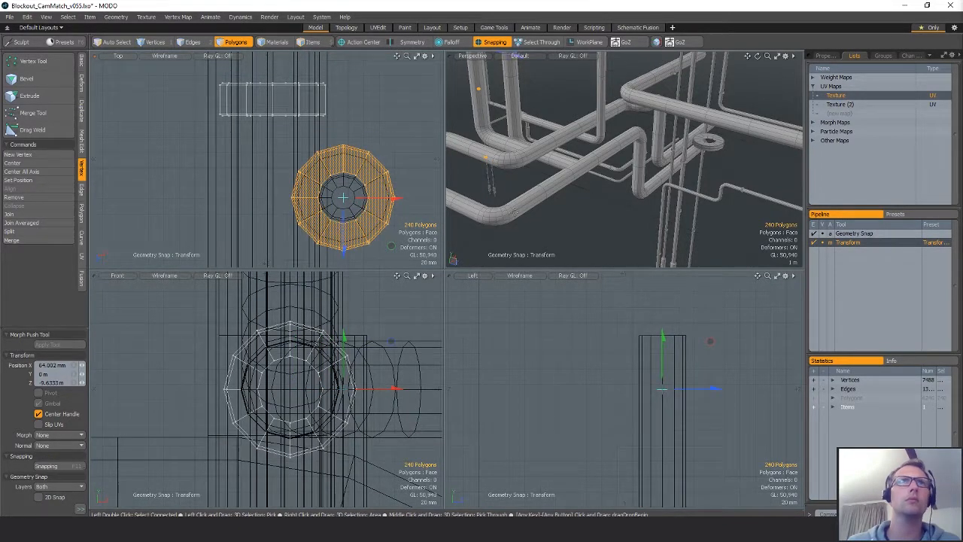
key(shift+a)
scroll(610, 204, down, 2)
key(q)
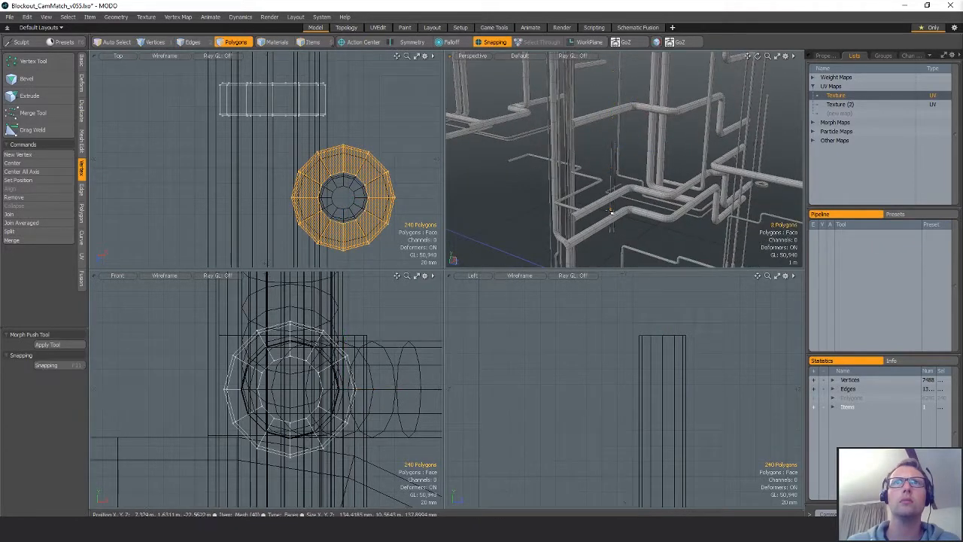
- Select the four stacked rings and scale them to 62% in X and Z around the thin vertical pipe
key(shift+a)
scroll(629, 219, down, 2)
key(Escape)
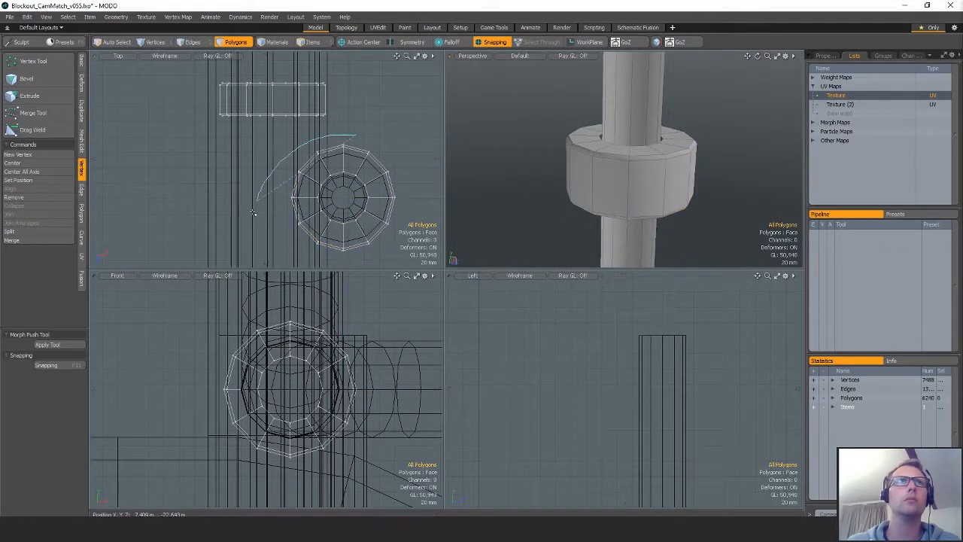
right_drag(253, 212, 450, 139)
key(r)
alt+drag(578, 181, 559, 215)
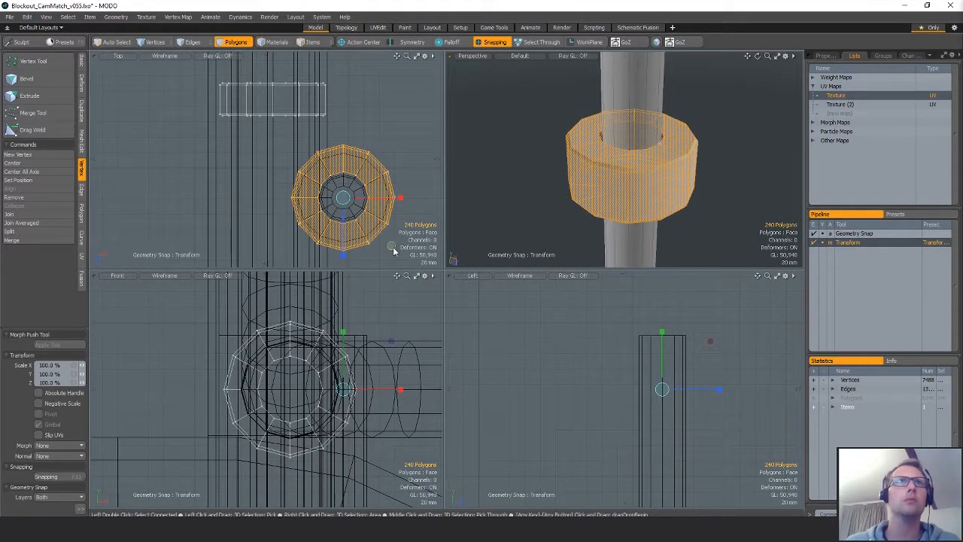
mouse_move(394, 251)
mouse_down()
mouse_move(375, 248)
mouse_move(391, 246)
mouse_up()
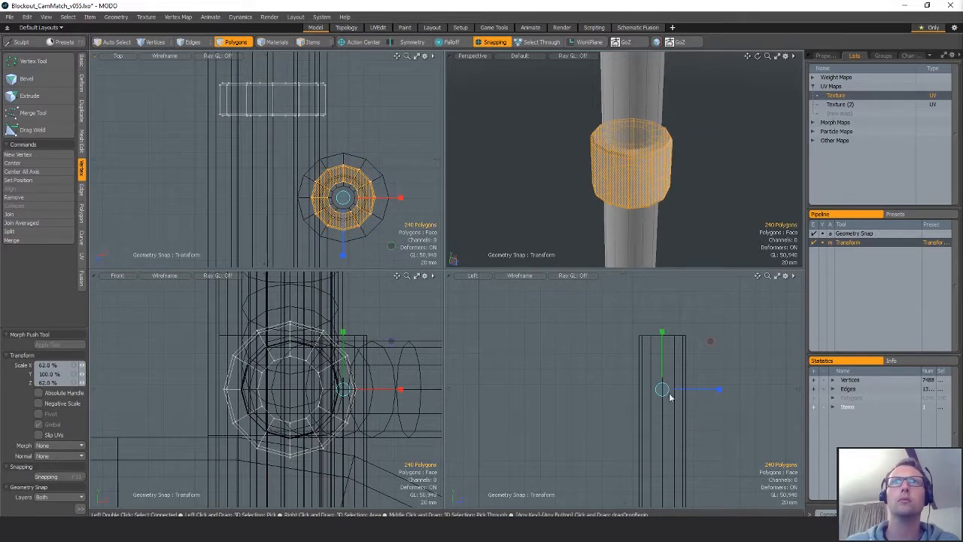
- Shorten the four stacked rings along the pipe axis by scaling each around its own local centre
key(alt+a)
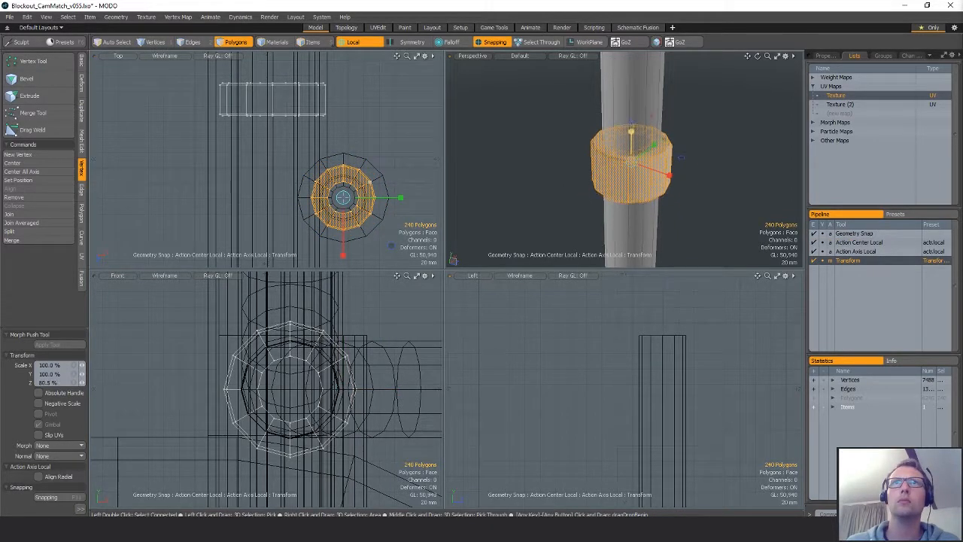
key(space)
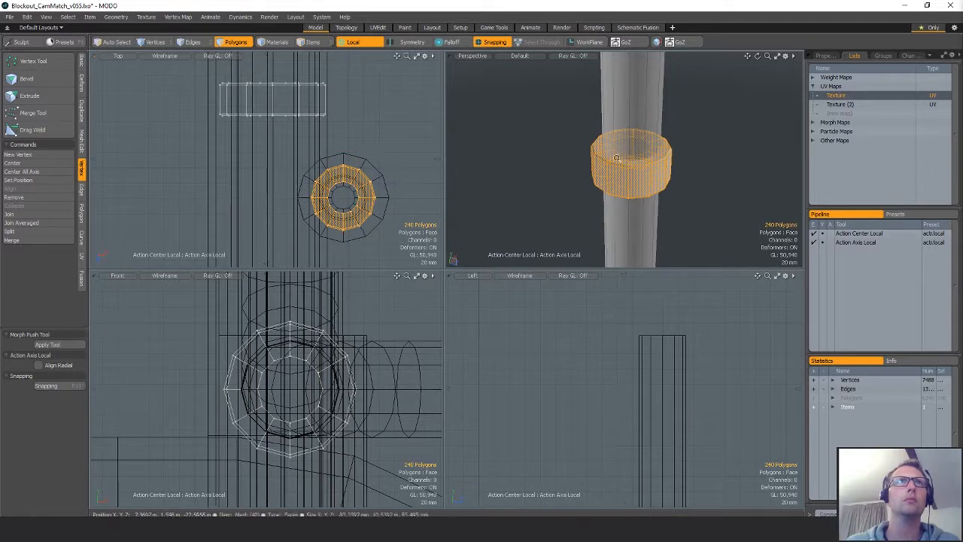
ctrl+alt+drag(618, 158, 617, 179)
key(Escape)
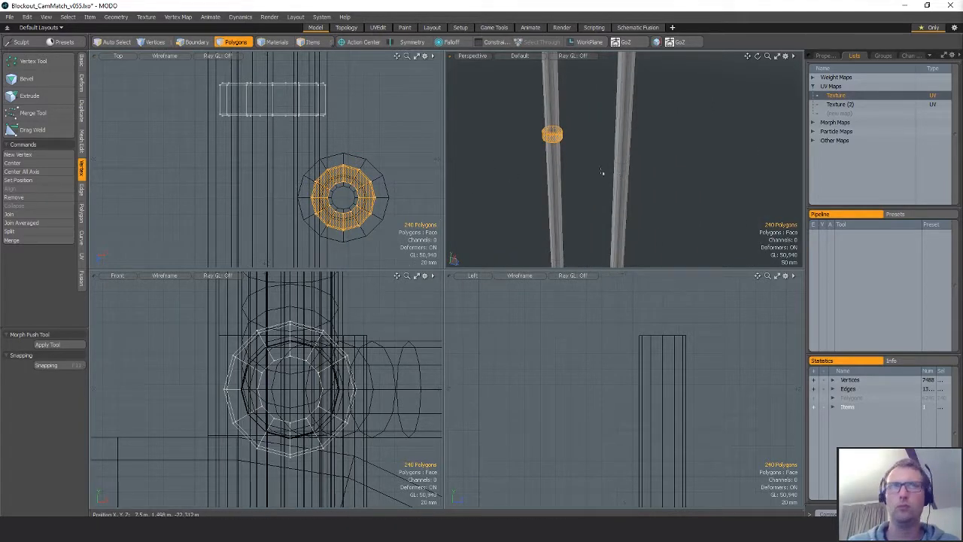
- Paste a copy of the four rings onto the neighbouring thin vertical pipe, about 335 mm along Z, and raise it about 170 mm in Y
key(ctrl+c)
key(ctrl+v)
key(w)
alt+shift+drag(369, 252, 363, 203)
scroll(383, 123, down, 2)
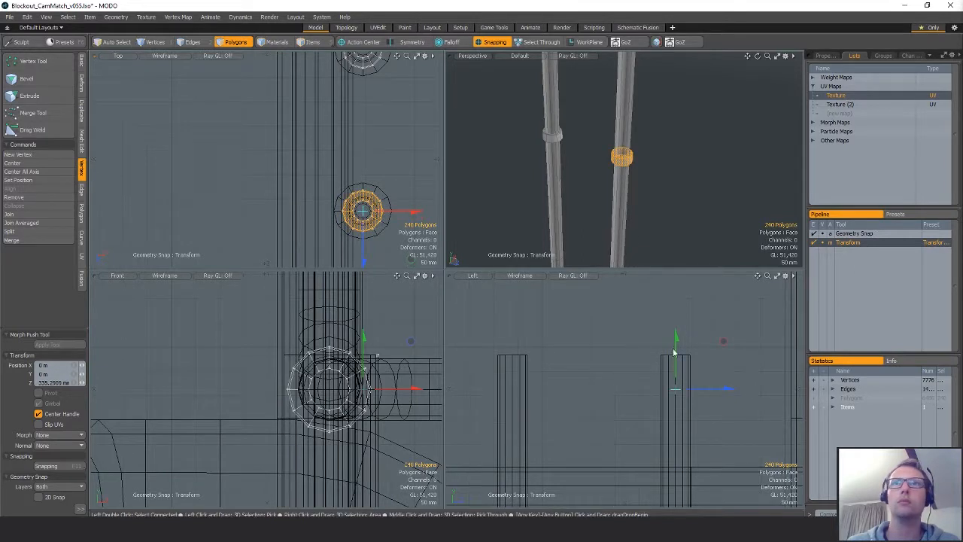
key(x)
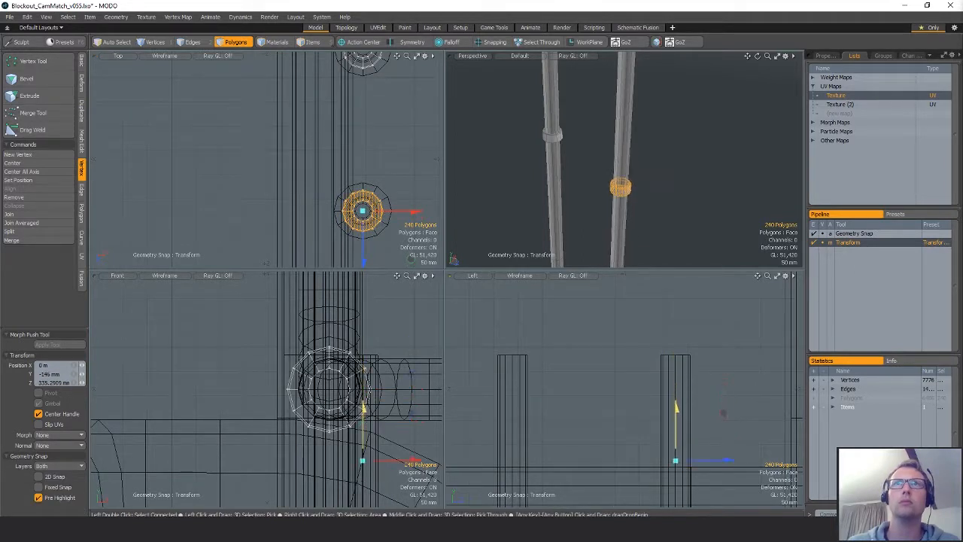
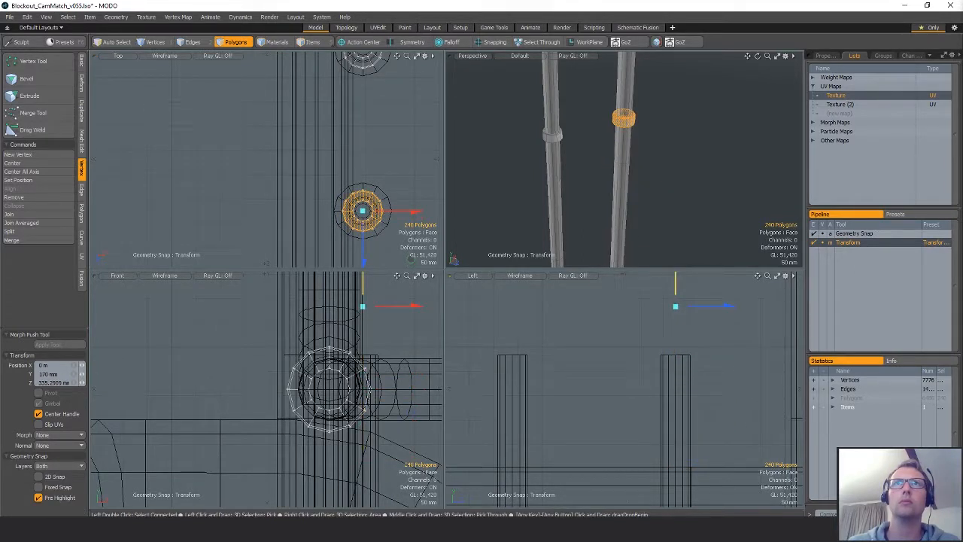
- Duplicate the single ring on the thin horizontal pipe and move the copy about -3.06 m along Z
scroll(599, 165, down, 5)
mouse_move(600, 165)
alt+mouse_down()
mouse_move(587, 132)
mouse_move(590, 155)
mouse_move(602, 157)
alt+mouse_up()
key(q)
click(675, 218)
alt+drag(675, 218, 633, 208)
alt+shift+drag(633, 208, 638, 220)
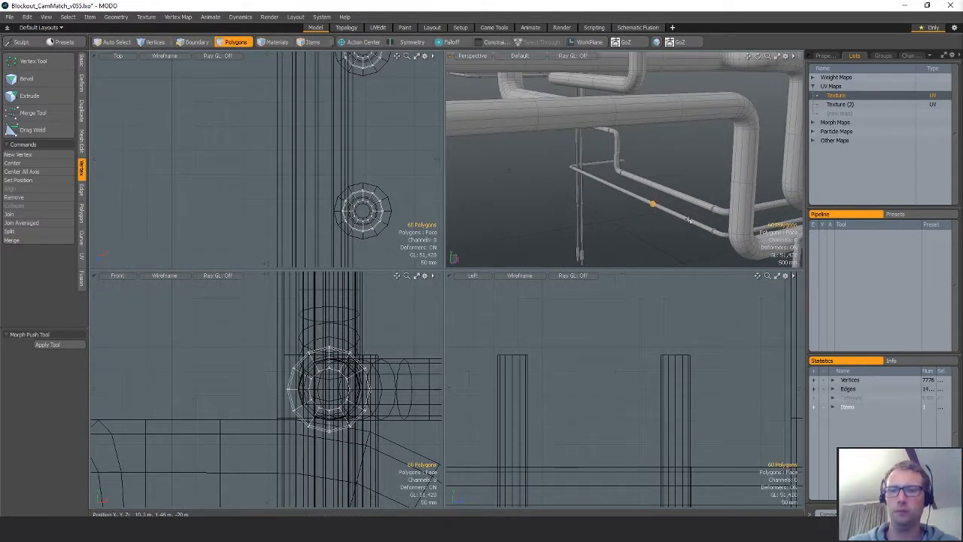
key(w)
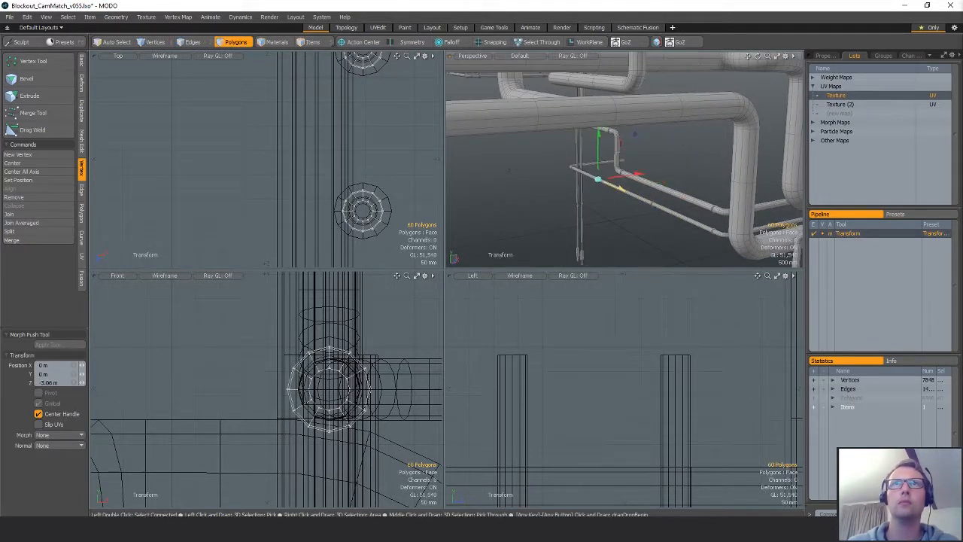
key(space)
- Examine the pipe network in plan and perspective for vertical pipes that lack connector rings
mouse_move(616, 232)
alt+mouse_down()
mouse_move(591, 181)
mouse_move(572, 161)
mouse_move(553, 163)
mouse_move(604, 200)
mouse_move(618, 237)
alt+mouse_up()
ctrl+alt+drag(354, 207, 115, 164)
alt+shift+drag(180, 211, 274, 96)
ctrl+alt+drag(316, 255, 211, 256)
alt+shift+drag(258, 237, 188, 171)
alt+shift+drag(270, 174, 356, 139)
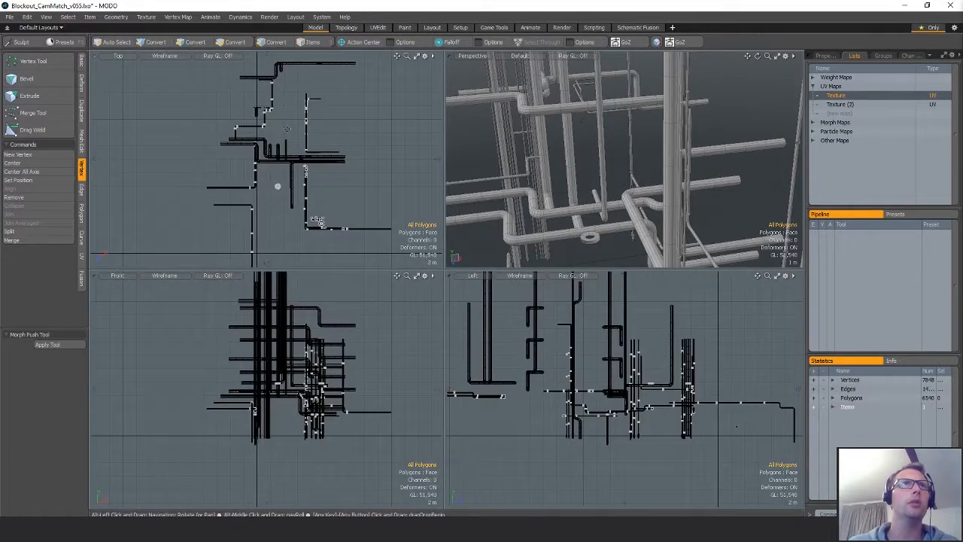
mouse_move(275, 235)
alt+shift+mouse_down()
mouse_move(275, 202)
mouse_move(279, 247)
alt+shift+mouse_up()
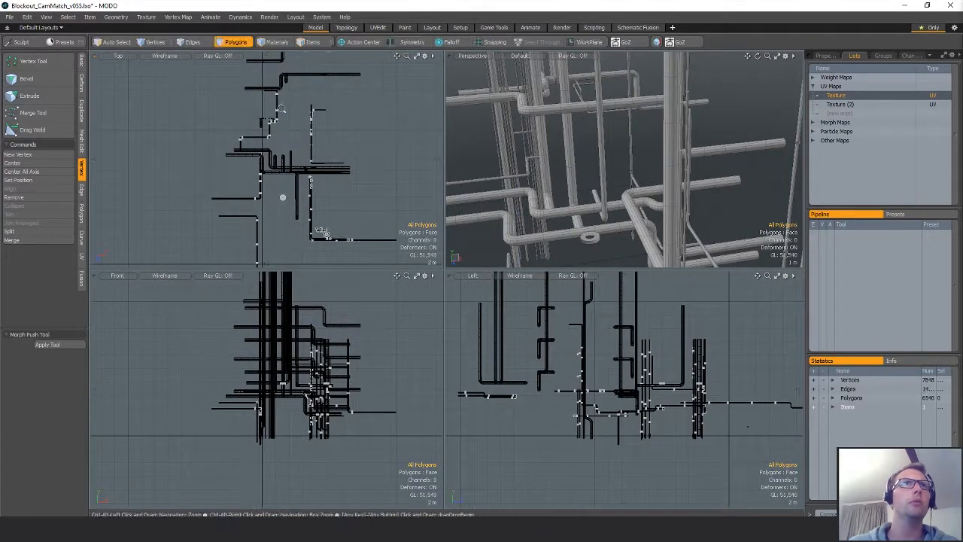
ctrl+alt+drag(256, 130, 288, 83)
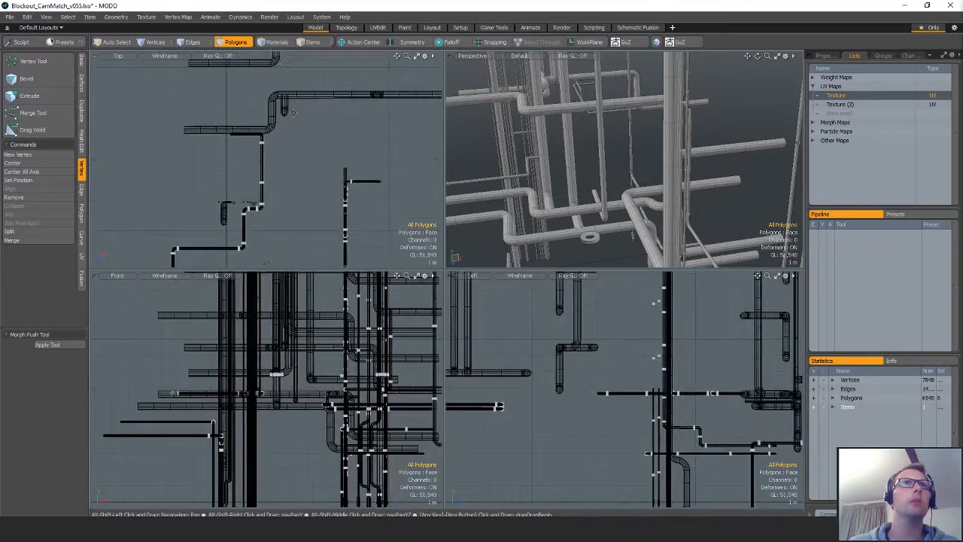
alt+shift+drag(325, 251, 326, 112)
alt+shift+drag(315, 162, 315, 187)
mouse_move(256, 110)
ctrl+alt+mouse_down()
mouse_move(361, 95)
mouse_move(257, 113)
ctrl+alt+mouse_up()
alt+shift+drag(322, 230, 407, 222)
alt+shift+drag(320, 168, 286, 258)
alt+shift+drag(328, 140, 358, 355)
alt+shift+drag(389, 71, 406, 218)
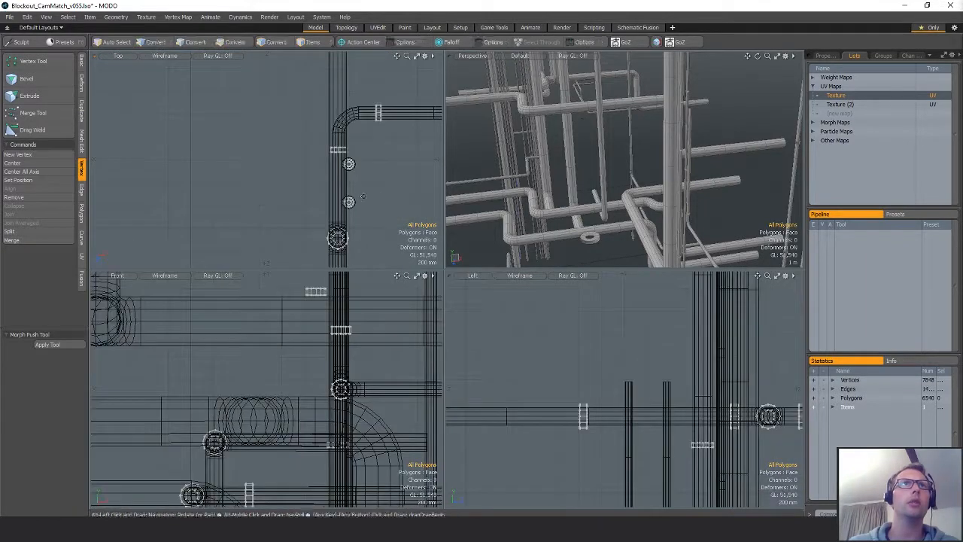
- Paste a copy of a four-ring stack and move it about -1.7 m in X and -255 mm in Z towards the bare vertical pipes
ctrl+alt+drag(340, 173, 318, 221)
key(ctrl+v)
key(w)
drag(421, 211, 239, 253)
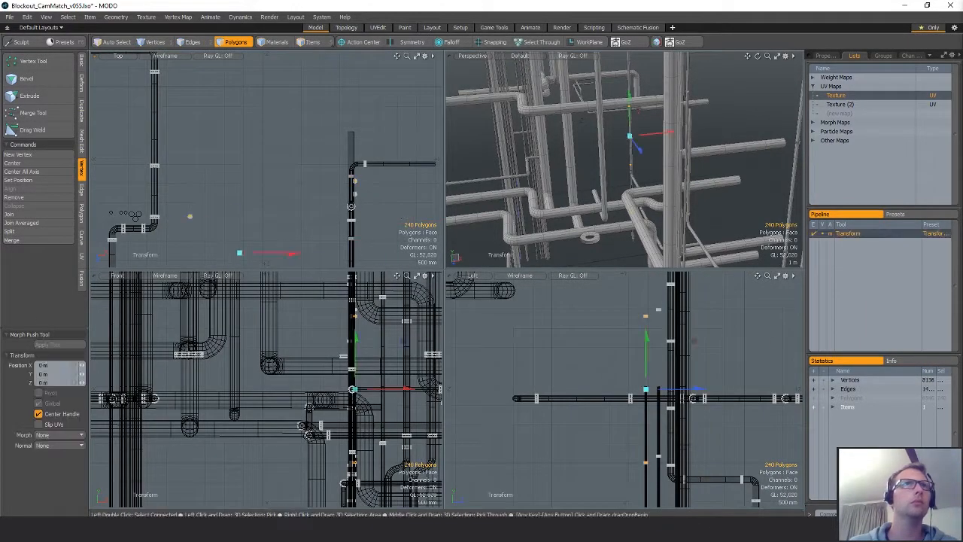
alt+shift+drag(189, 215, 316, 167)
ctrl+alt+drag(316, 167, 417, 166)
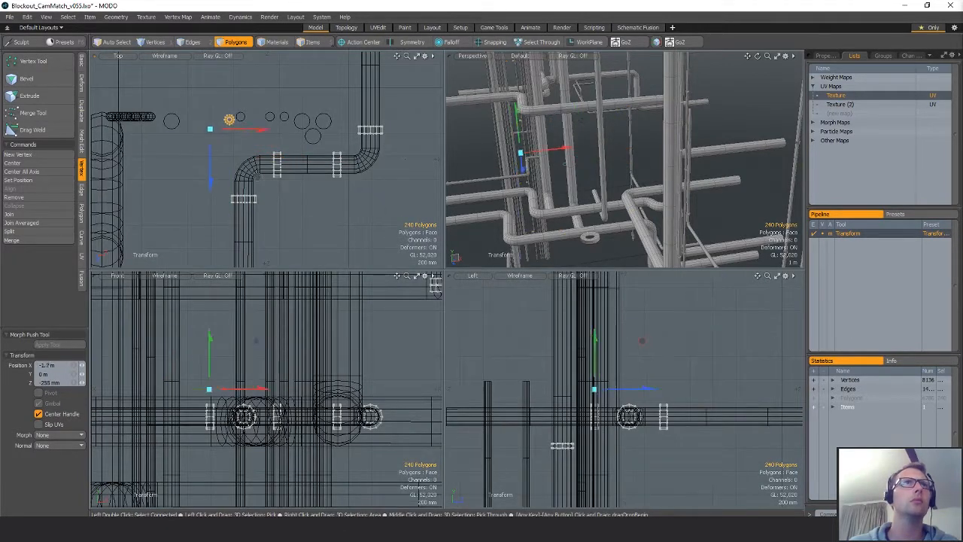
- Examine the vertical pipe bundle around the copied rings and the neon alley reference image in the browser
alt+drag(700, 219, 617, 157)
alt+shift+drag(632, 218, 579, 151)
ctrl+alt+drag(179, 164, 122, 185)
alt+shift+drag(301, 256, 322, 167)
ctrl+alt+drag(322, 166, 382, 164)
key(q)
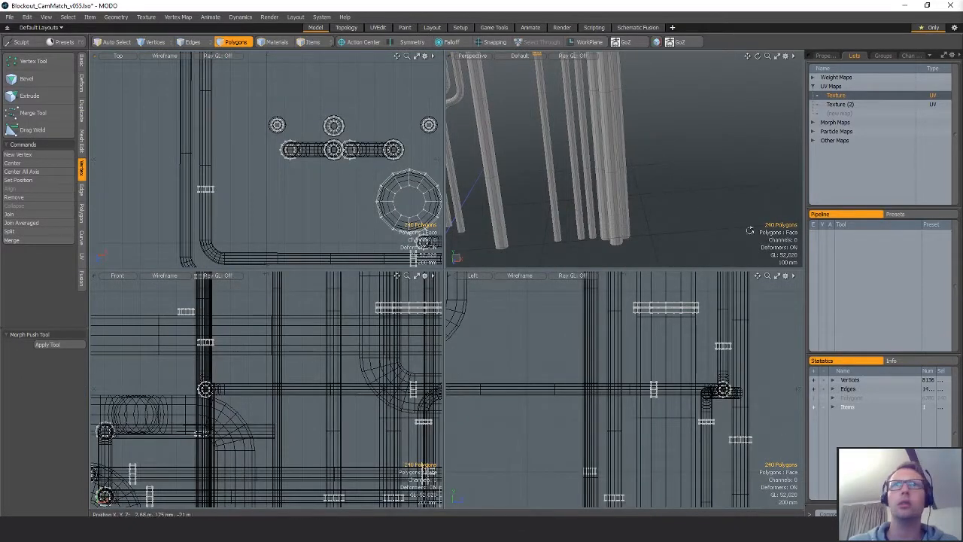
alt+drag(749, 231, 624, 200)
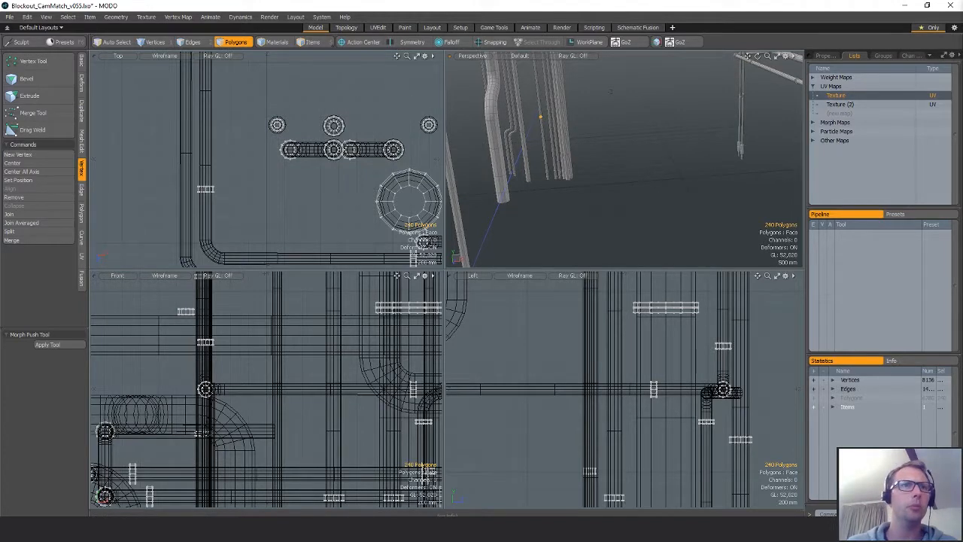
click(376, 491)
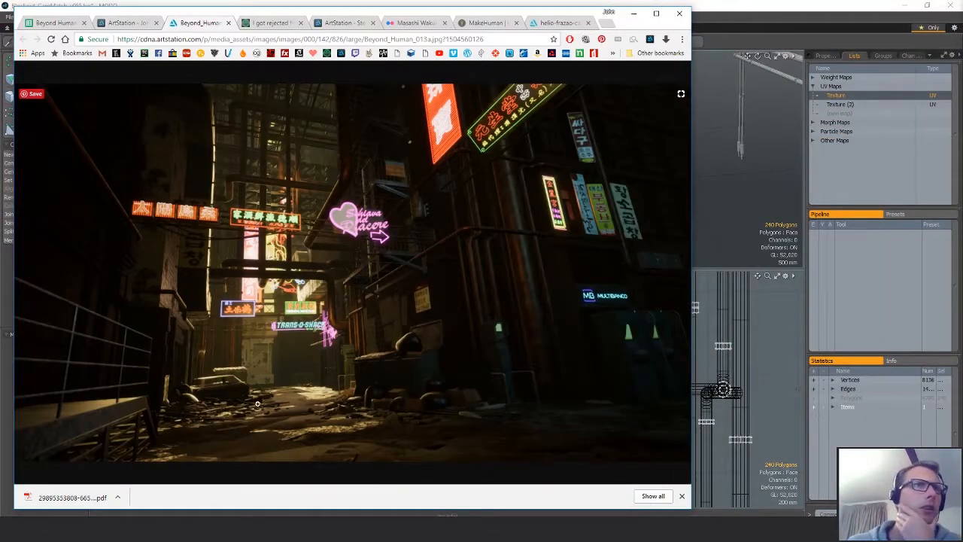
click(823, 5)
- Centre the copied rings on the thin vertical pipe with snapping, shifting them 6.734 mm in X and adjusting Z
alt+drag(501, 198, 653, 226)
scroll(281, 145, up, 8)
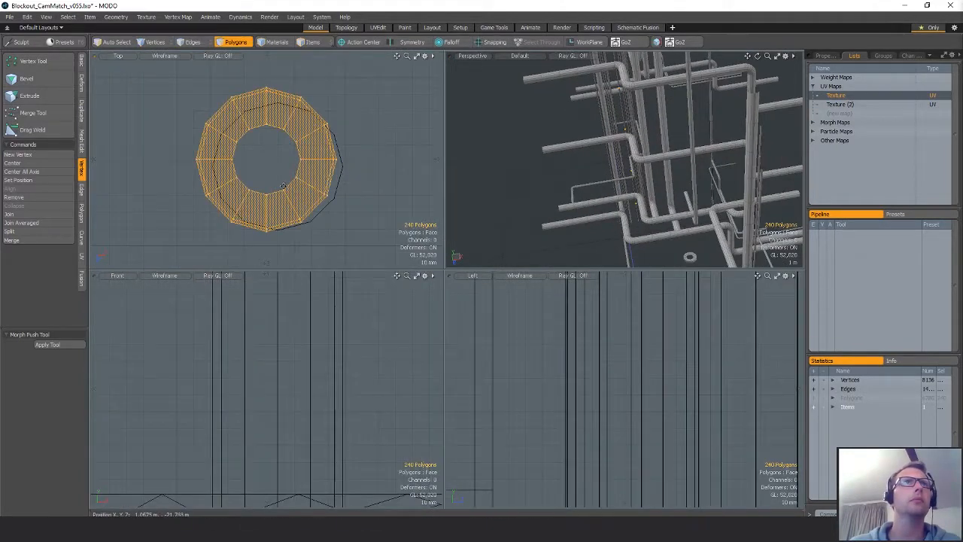
scroll(326, 172, down, 2)
key(w)
drag(325, 162, 335, 161)
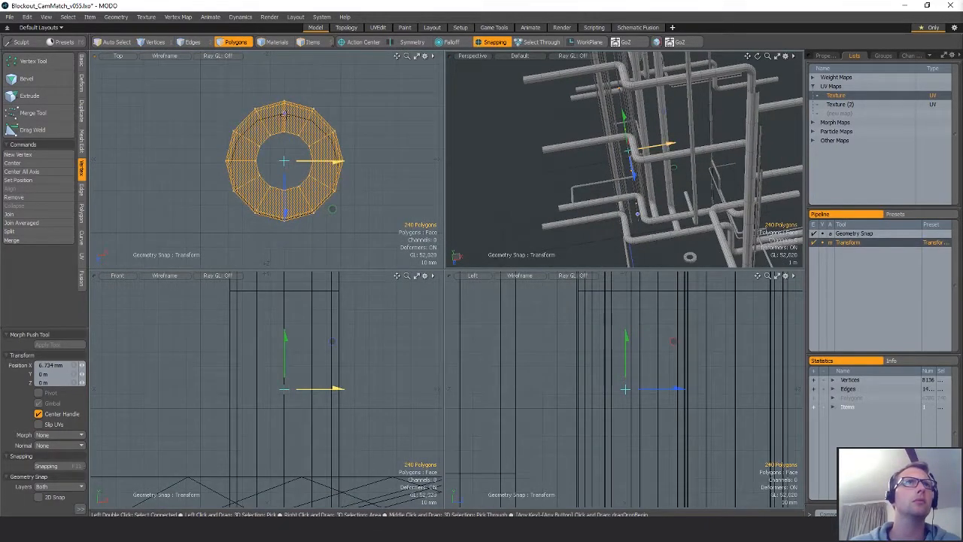
drag(285, 215, 336, 215)
- Scale the centred ring stack to 107.5% in X and Z around the thin vertical pipe
key(r)
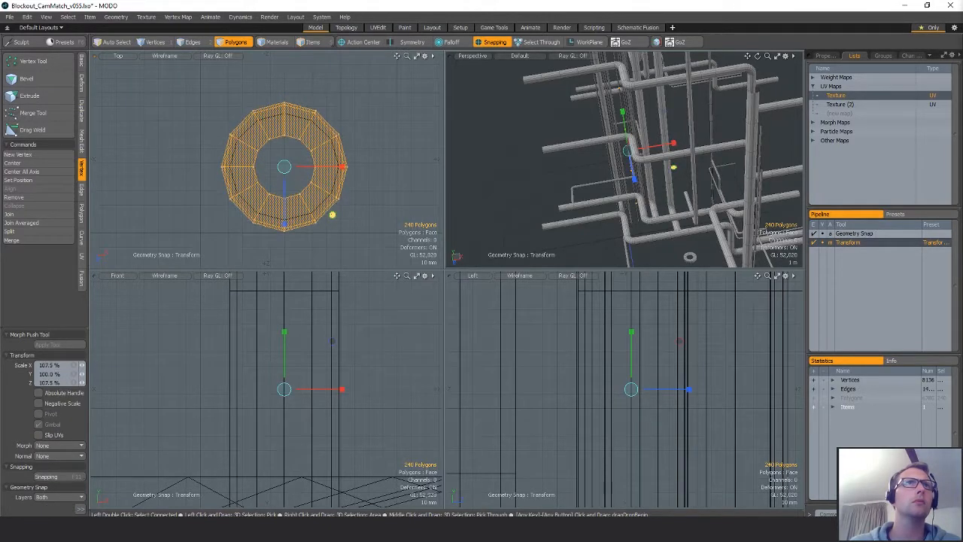
mouse_move(322, 182)
alt+mouse_down()
mouse_move(325, 201)
mouse_move(320, 179)
alt+mouse_up()
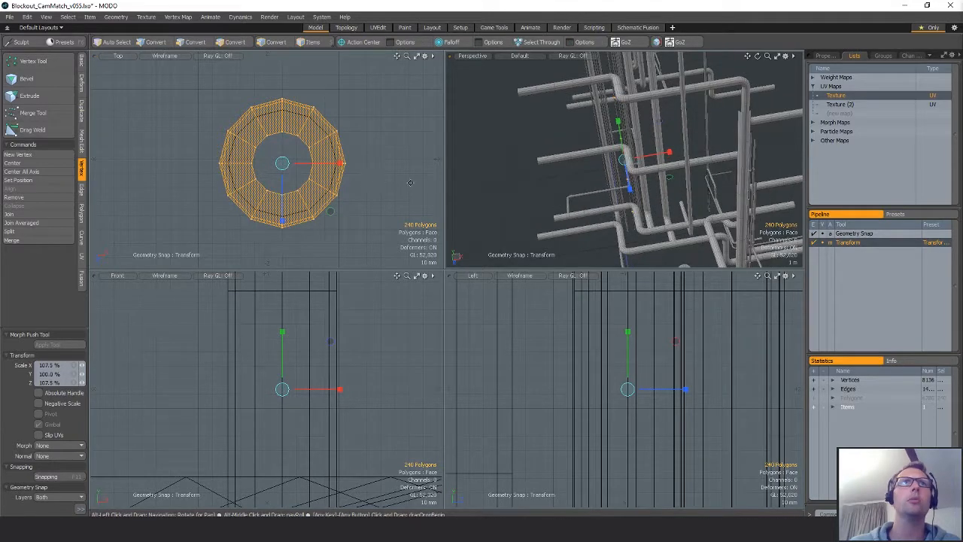
alt+drag(618, 158, 651, 183)
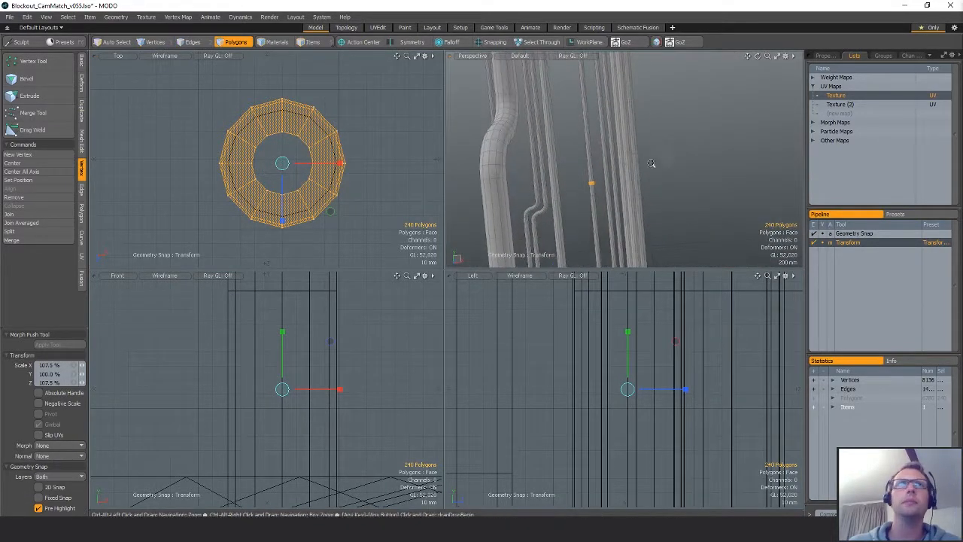
- Paste a copy of the rings onto the next thin vertical pipe, 255 mm along X, and scale it to about 97% in Z
ctrl+alt+drag(331, 180, 254, 189)
alt+drag(374, 188, 309, 152)
key(ctrl+v)
key(w)
key(x)
ctrl+alt+drag(372, 192, 420, 153)
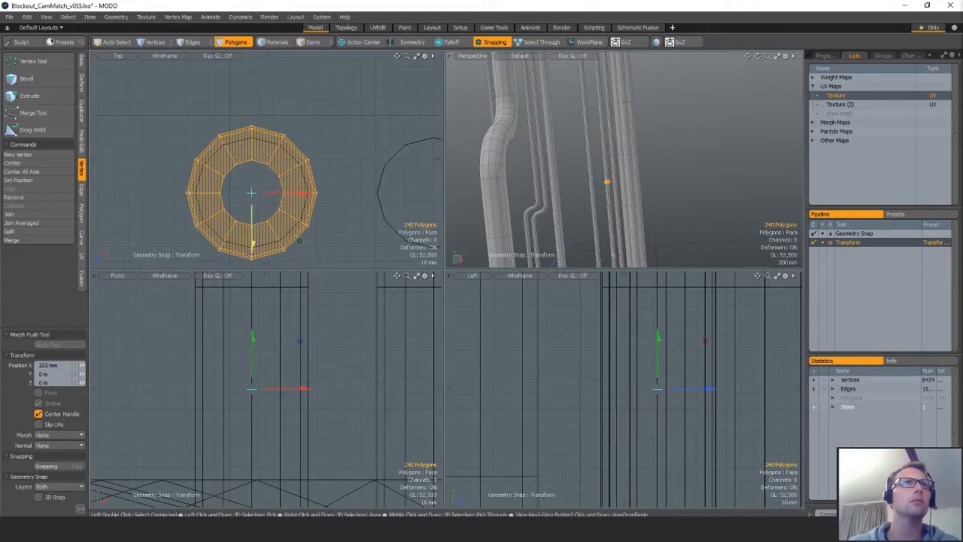
key(r)
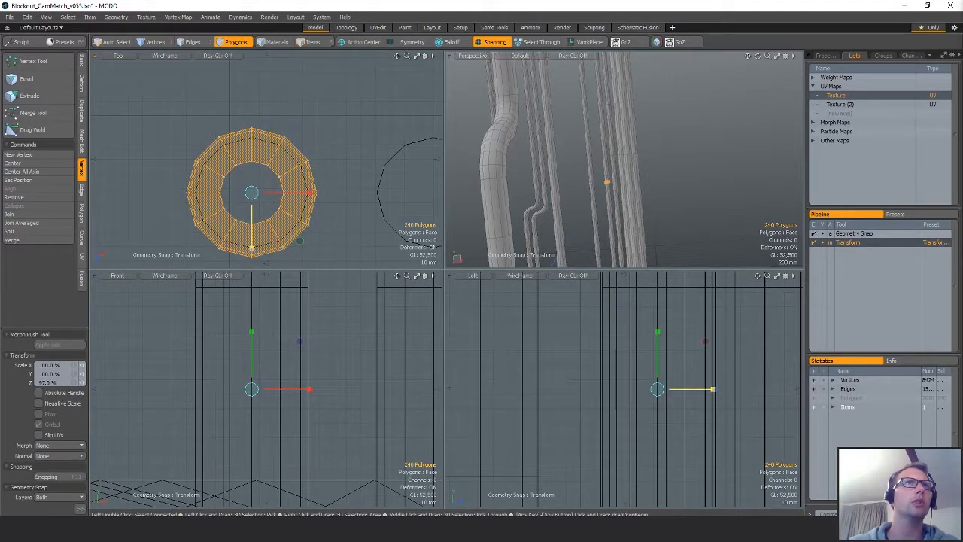
- Duplicate the ring stack again and snap the copy onto the adjacent thin vertical pipe along X
scroll(318, 243, down, 1)
alt+shift+drag(319, 244, 328, 167)
scroll(319, 233, down, 3)
key(ctrl+c)
key(ctrl+v)
key(w)
key(x)
key(q)
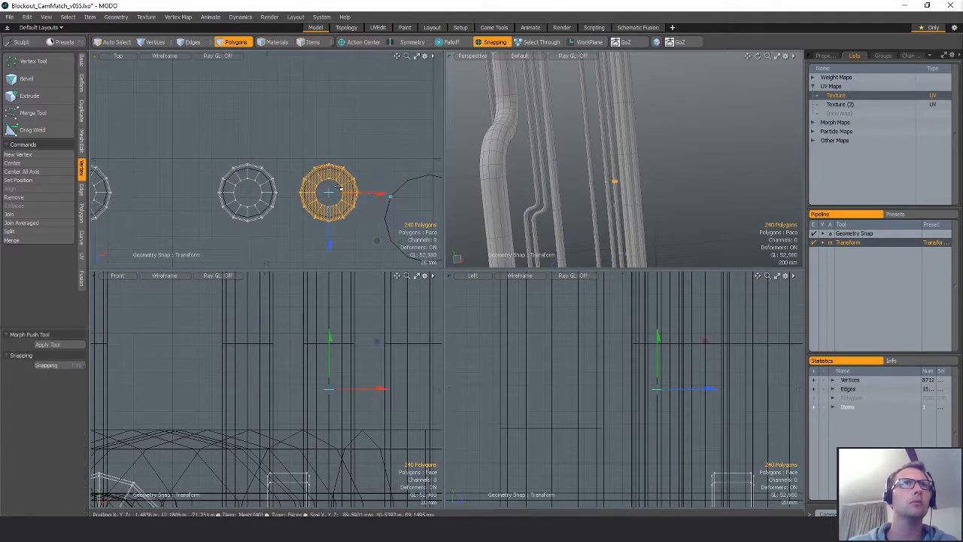
- Select both newly placed ring stacks and lower them together by 815.2113 mm in Y
mouse_move(325, 134)
shift+right_down()
mouse_move(248, 262)
mouse_move(268, 261)
shift+right_up()
scroll(644, 197, down, 3)
mouse_move(644, 185)
alt+mouse_down()
mouse_move(669, 160)
mouse_move(613, 109)
alt+mouse_up()
key(w)
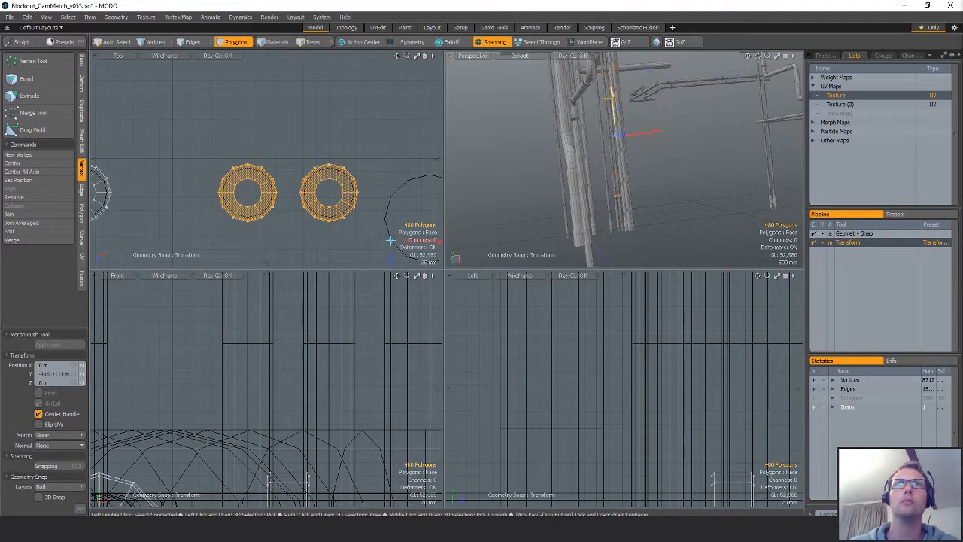
alt+drag(681, 164, 617, 142)
key(x)
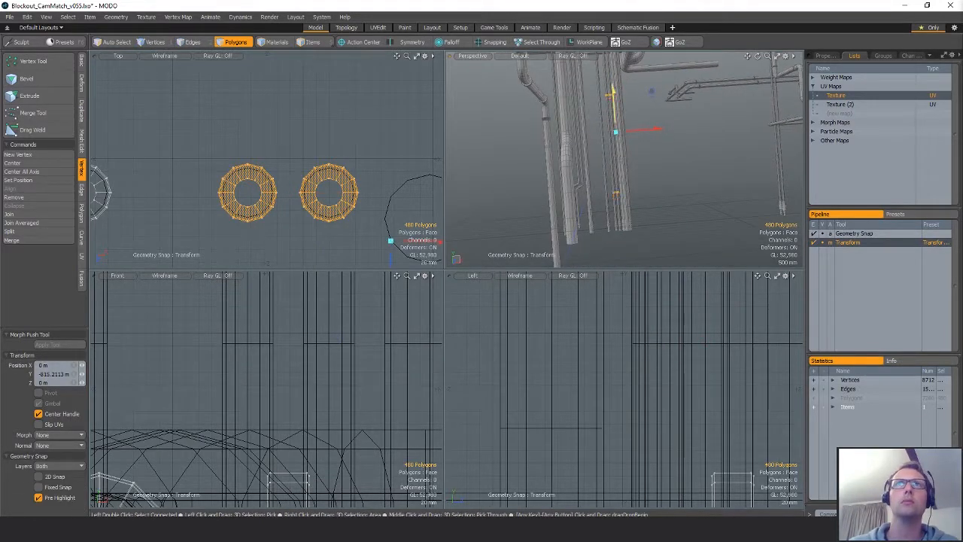
key(q)
- Select one ring on the last thin vertical pipe and lower it about 50 mm in Y, leaving nothing selected
right_drag(135, 349, 162, 316)
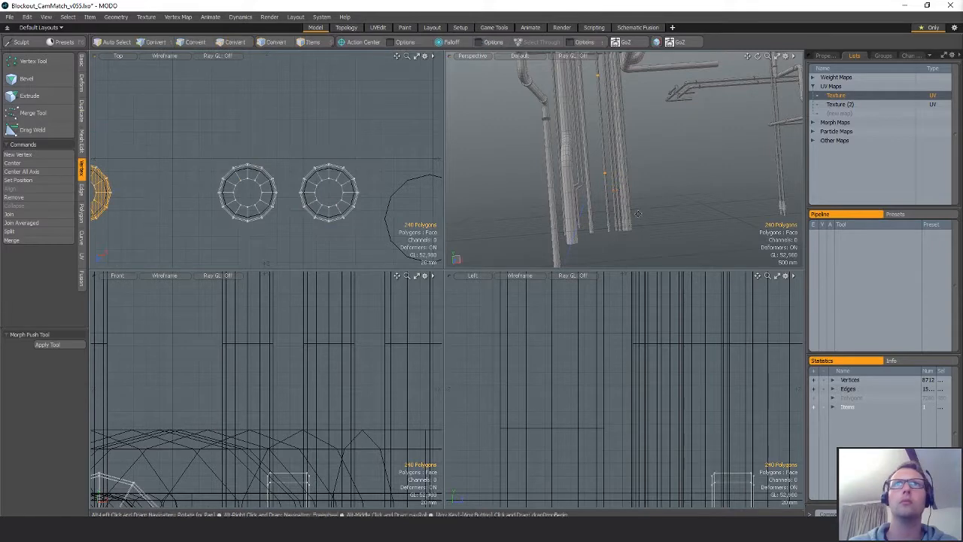
alt+drag(678, 189, 658, 215)
scroll(610, 179, up, 3)
mouse_move(610, 178)
alt+mouse_down()
mouse_move(602, 209)
mouse_move(632, 147)
mouse_move(620, 118)
alt+mouse_up()
scroll(580, 180, down, 3)
double_click(599, 133)
key(w)
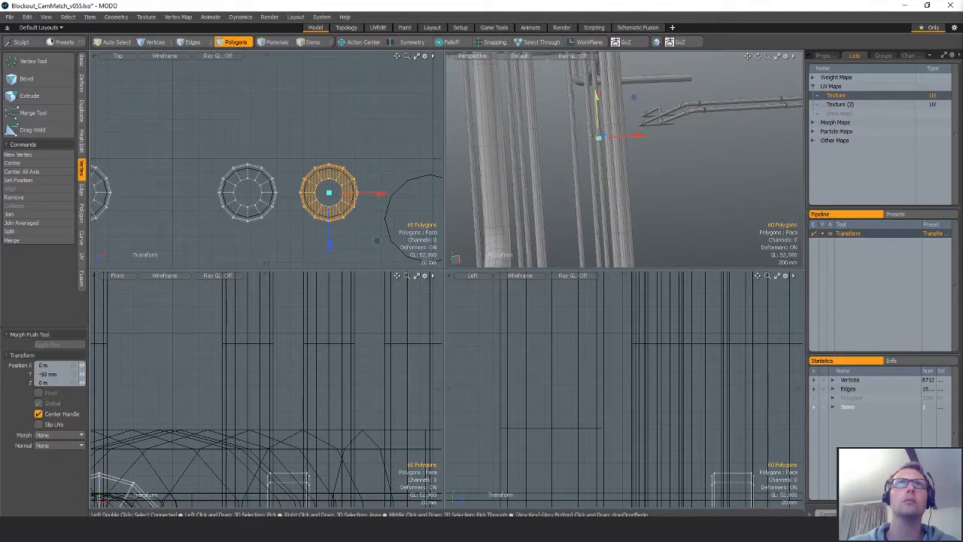
key(q)
key(Escape)
- Duplicate the last thin pipe's ring stack and move the copy -1.025 m in X and -20 mm in Z to another vertical pipe
alt+shift+drag(634, 154, 617, 89)
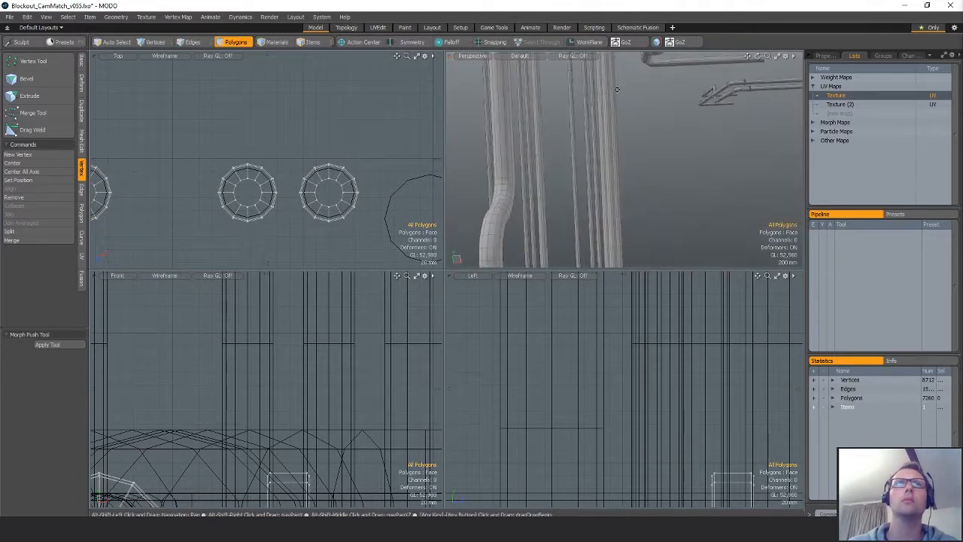
ctrl+alt+drag(334, 183, 315, 176)
right_drag(324, 152, 362, 214)
mouse_move(361, 214)
alt+mouse_down()
mouse_move(270, 189)
mouse_move(336, 211)
mouse_move(284, 162)
mouse_move(398, 169)
alt+mouse_up()
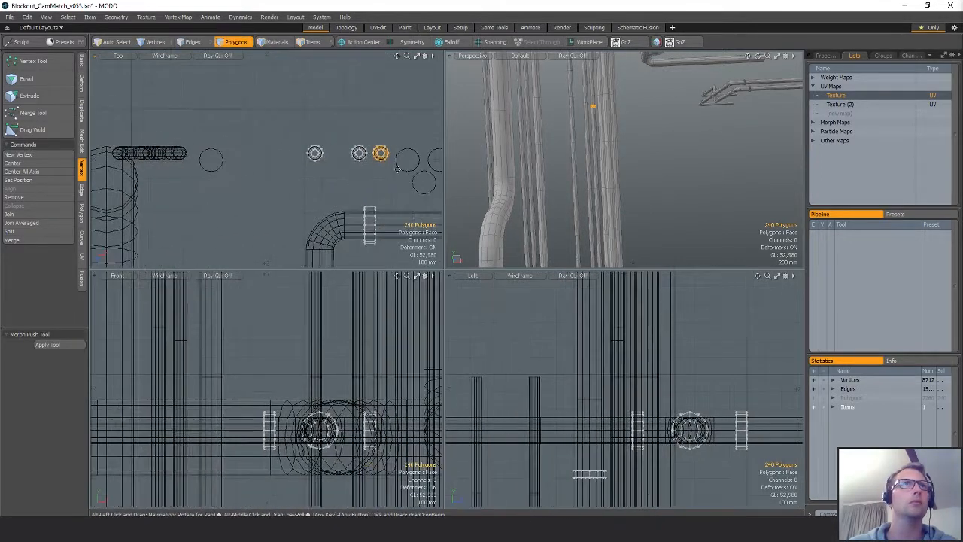
key(y)
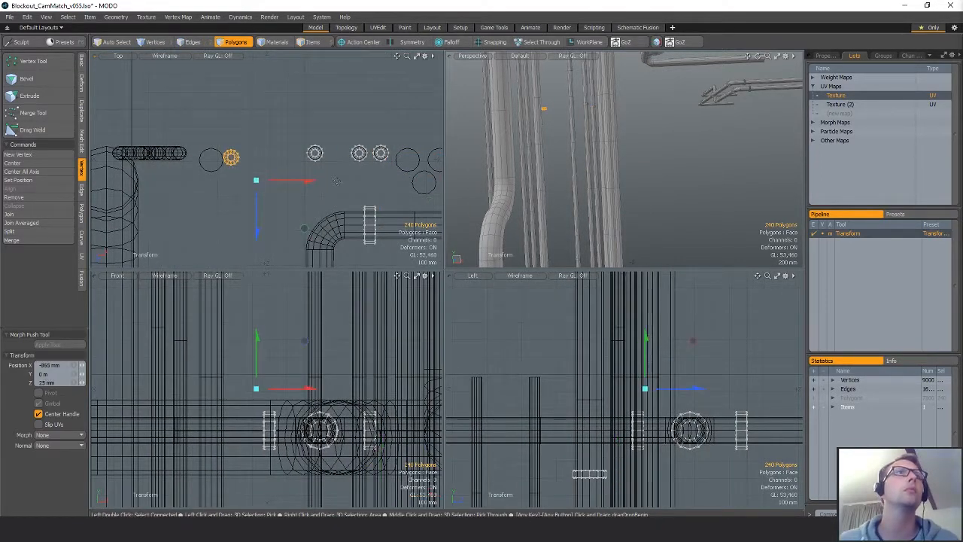
scroll(337, 181, up, 2)
alt+shift+drag(212, 167, 362, 178)
scroll(333, 169, up, 1)
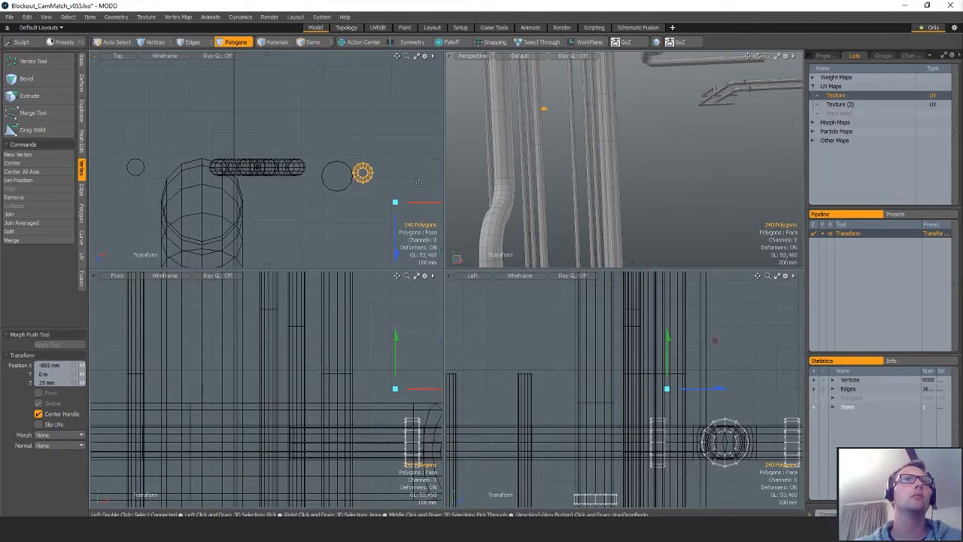
key(shift+a)
key(shift+a)
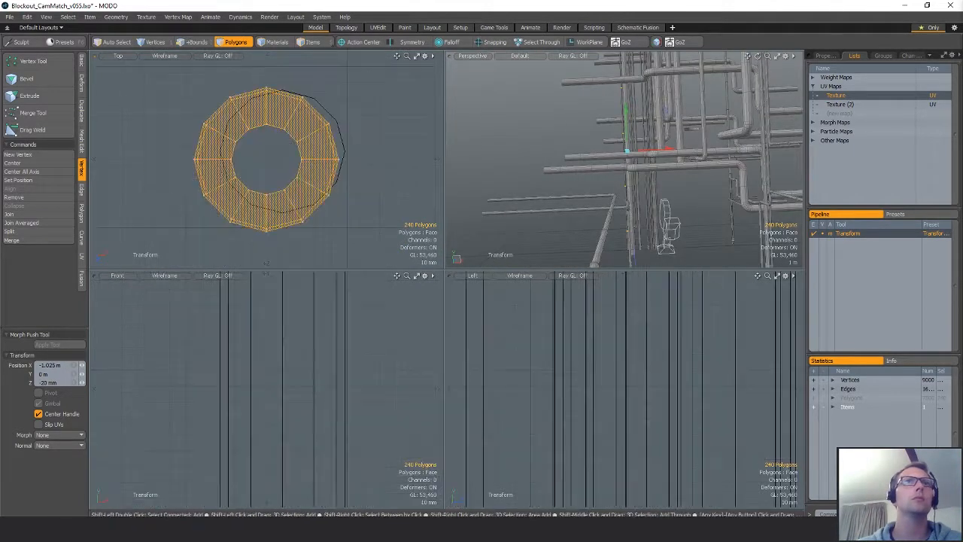
- Centre the copied ring stack on its vertical pipe with snapping, moving it 10 mm in X and about -5 mm in Z
alt+shift+drag(294, 155, 298, 164)
key(x)
key(q)
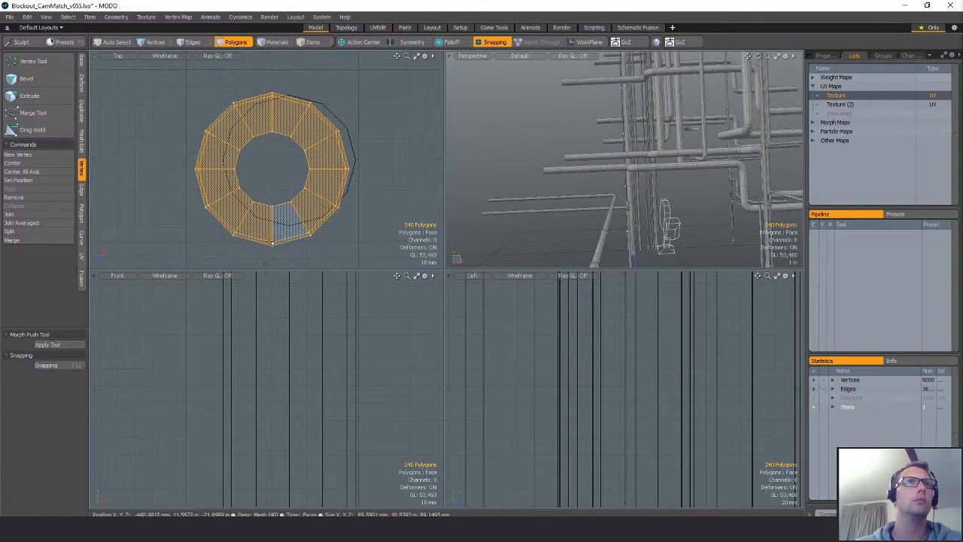
key(y)
drag(316, 173, 333, 173)
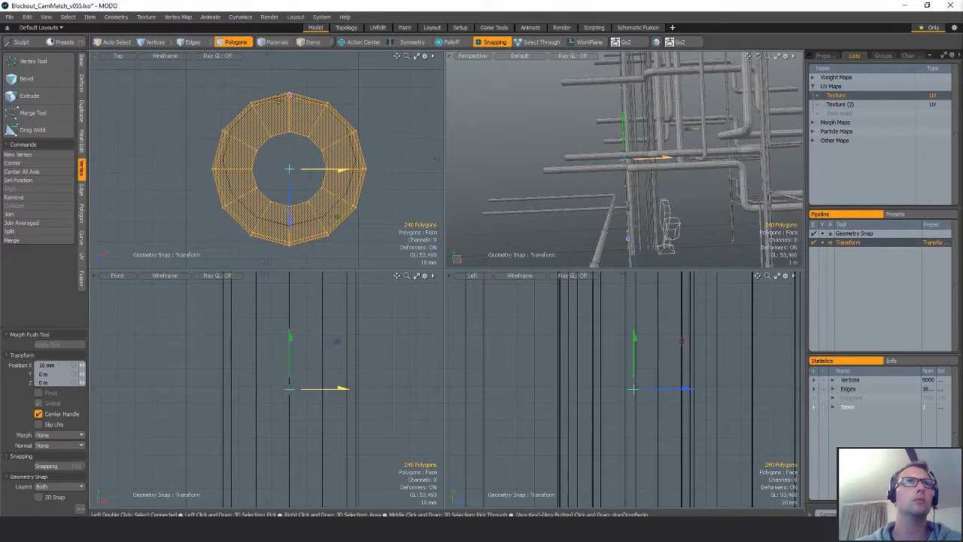
mouse_move(291, 224)
mouse_down()
mouse_move(290, 198)
mouse_move(290, 216)
mouse_up()
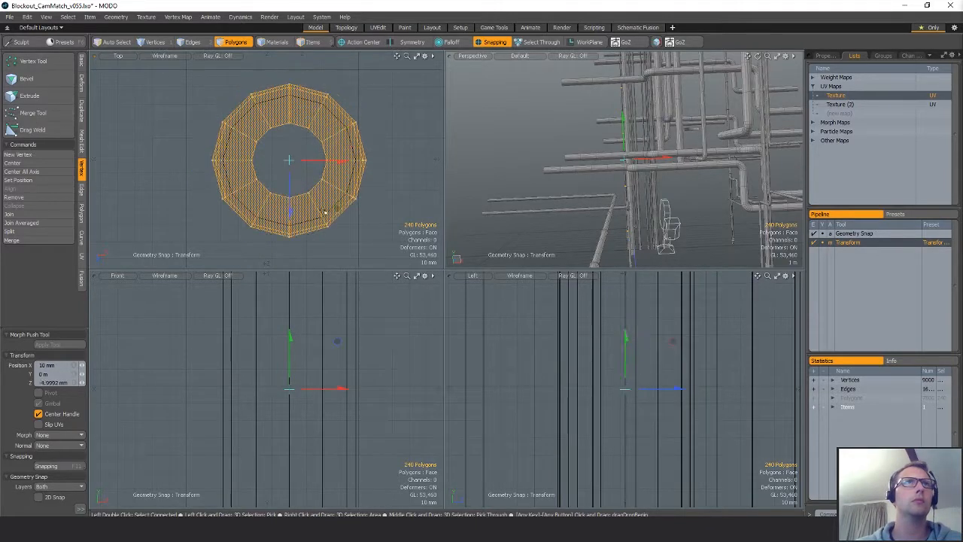
key(q)
- Duplicate the ring stack onto the thicker vertical pipe nearby and snap the copy to that pipe's centre in X and Z
ctrl+alt+drag(381, 217, 238, 221)
alt+shift+drag(331, 224, 350, 192)
key(x)
key(w)
alt+shift+drag(350, 192, 376, 207)
click(256, 181)
drag(280, 184, 298, 175)
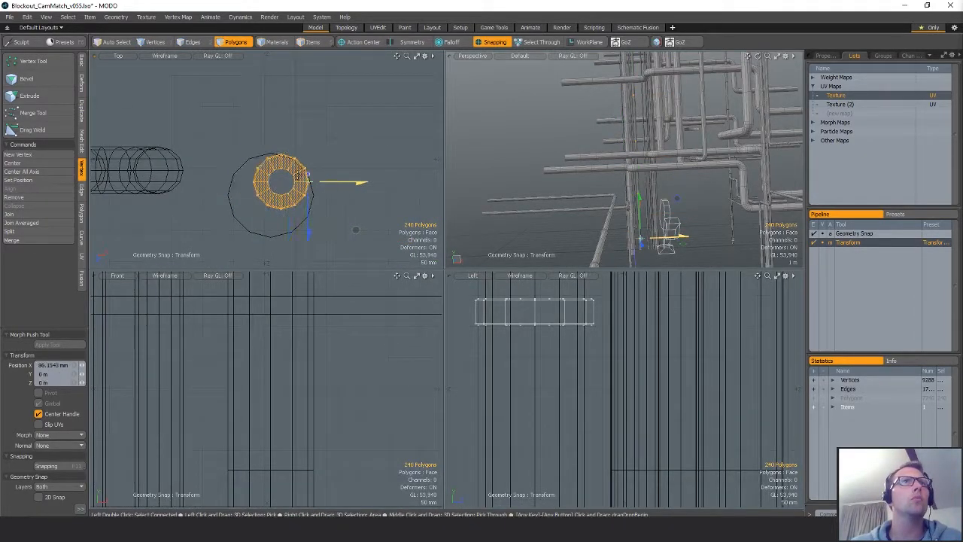
mouse_move(307, 161)
mouse_down()
mouse_move(267, 161)
mouse_move(296, 161)
mouse_up()
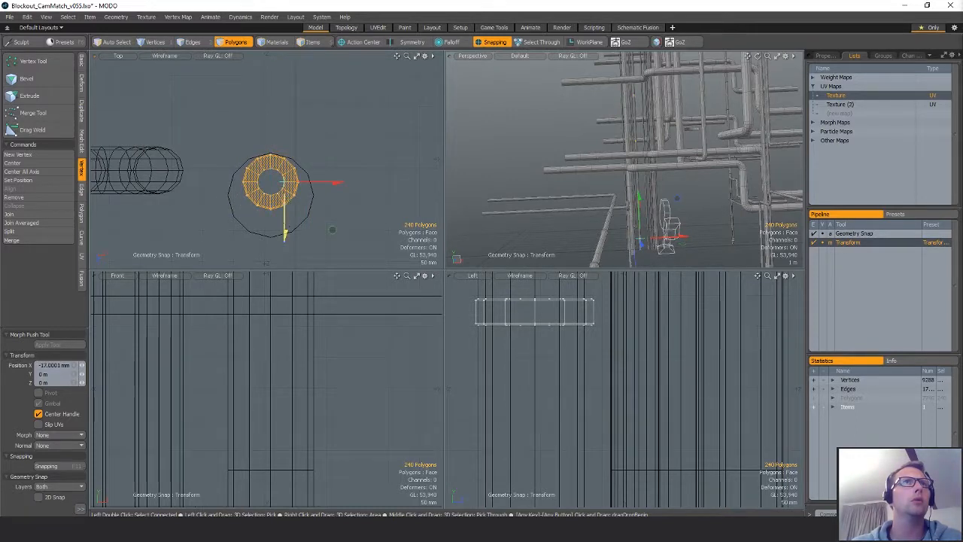
drag(287, 220, 384, 243)
- Scale the copied ring stack to fit the thicker pipe and raise it 90 mm in Y
key(r)
alt+drag(715, 216, 618, 144)
key(w)
alt+shift+drag(617, 144, 611, 233)
ctrl+alt+drag(644, 400, 542, 397)
ctrl+alt+drag(677, 391, 580, 391)
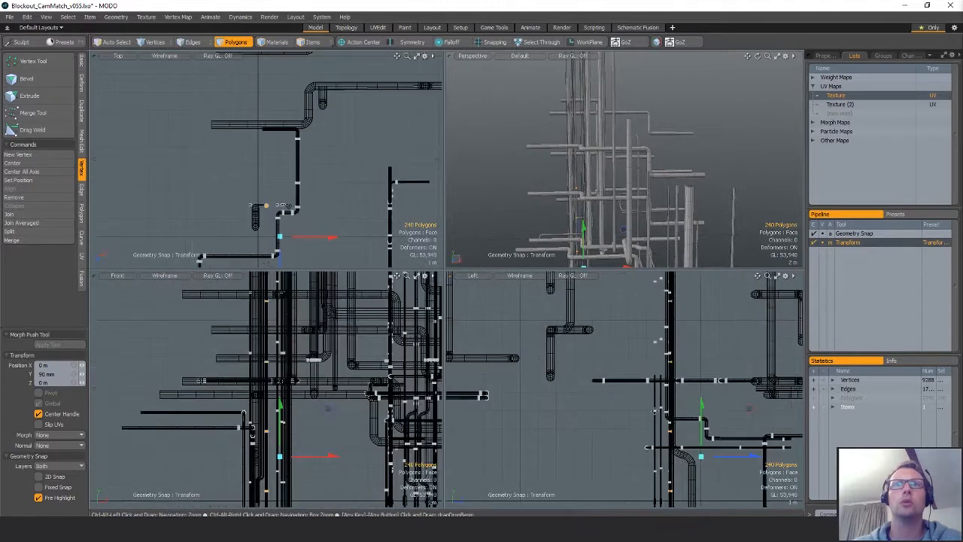
key(q)
- Select the ring stacks on the five neighbouring vertical pipes and frame them for a close look near the bent thin pipes
scroll(280, 212, up, 4)
right_drag(239, 214, 208, 169)
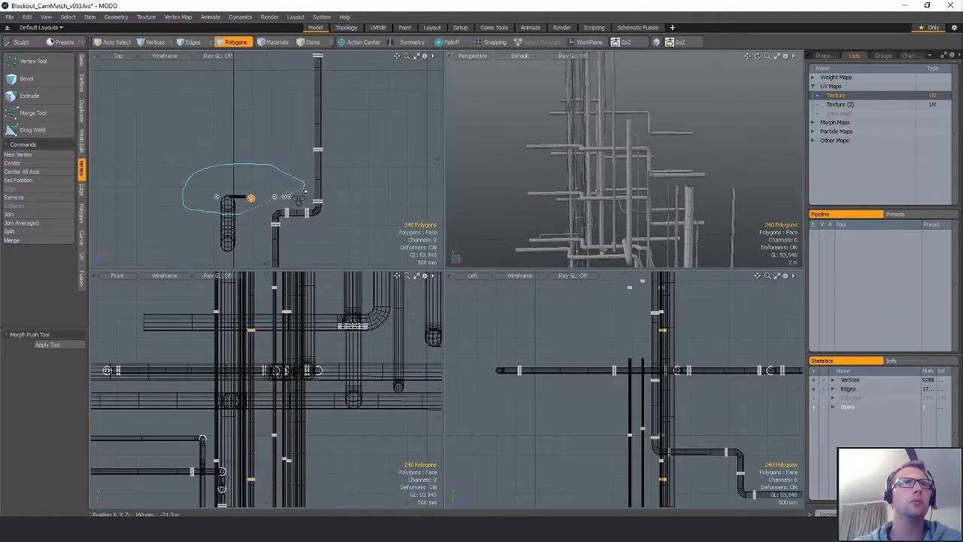
right_drag(304, 190, 304, 192)
key(shift+a)
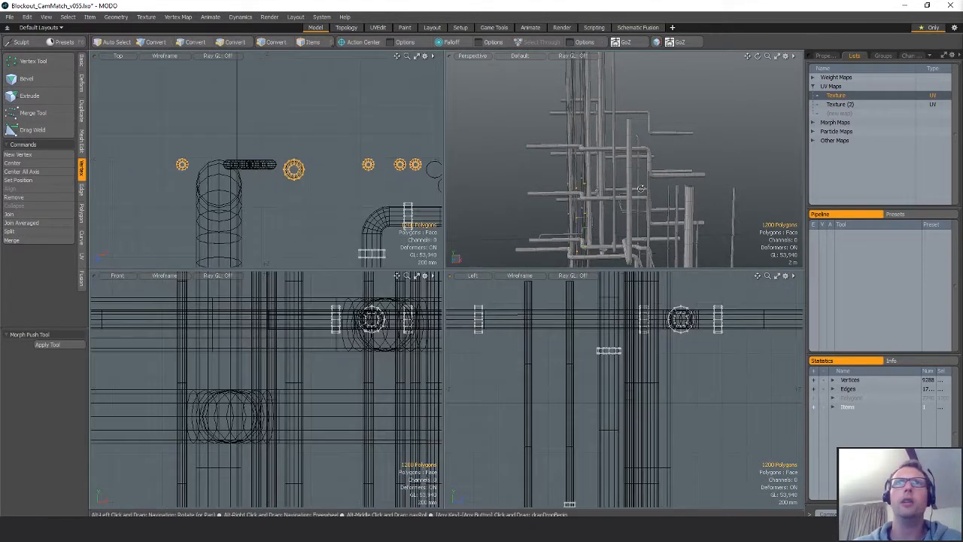
alt+drag(640, 188, 591, 221)
scroll(599, 226, up, 8)
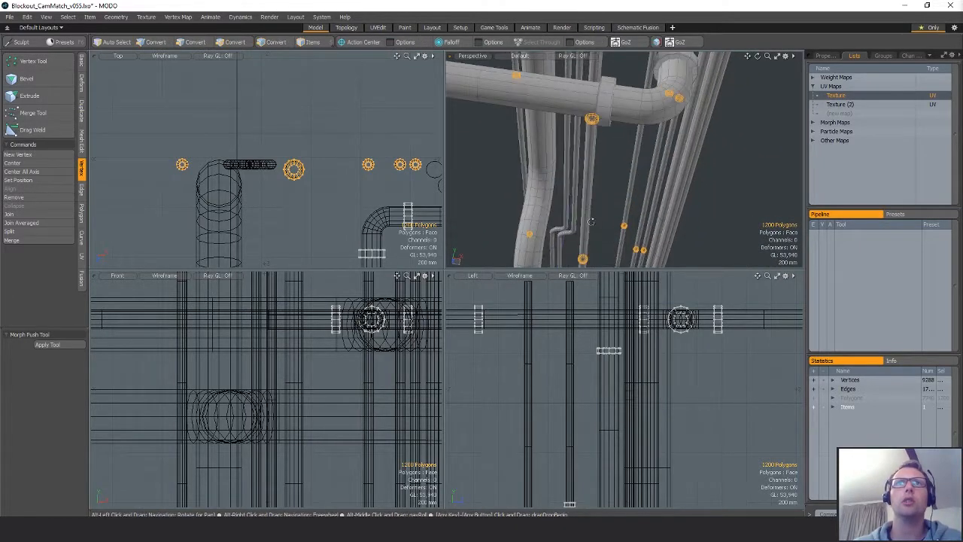
- Duplicate a single ring from a thin vertical pipe and place the copy on the nearby thin pipe that bends
click(585, 258)
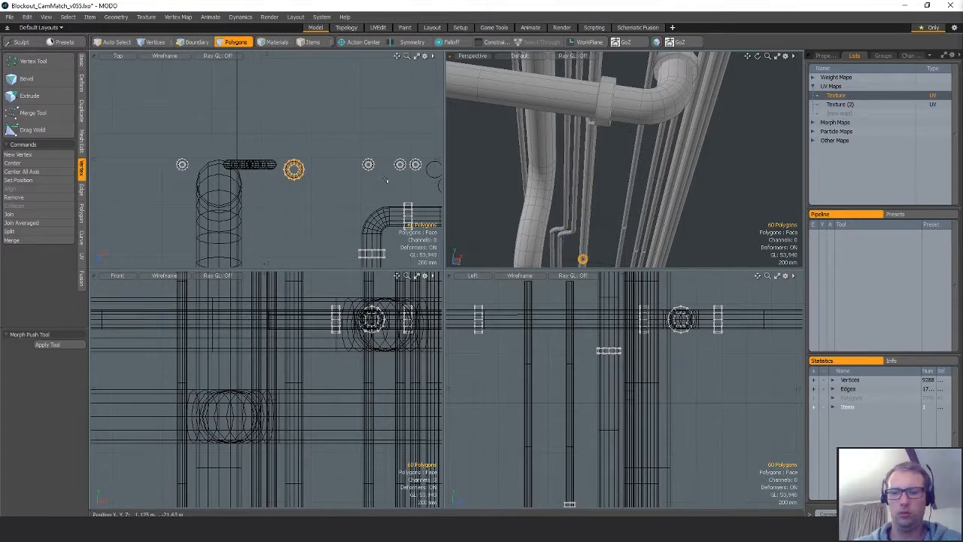
click(625, 225)
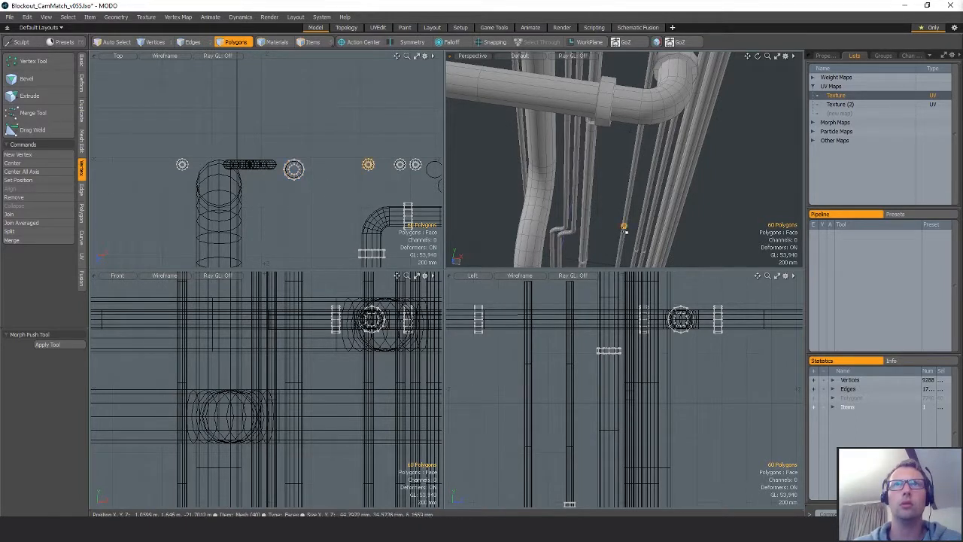
key(ctrl+v)
key(w)
ctrl+drag(416, 199, 322, 182)
key(shift+a)
key(x)
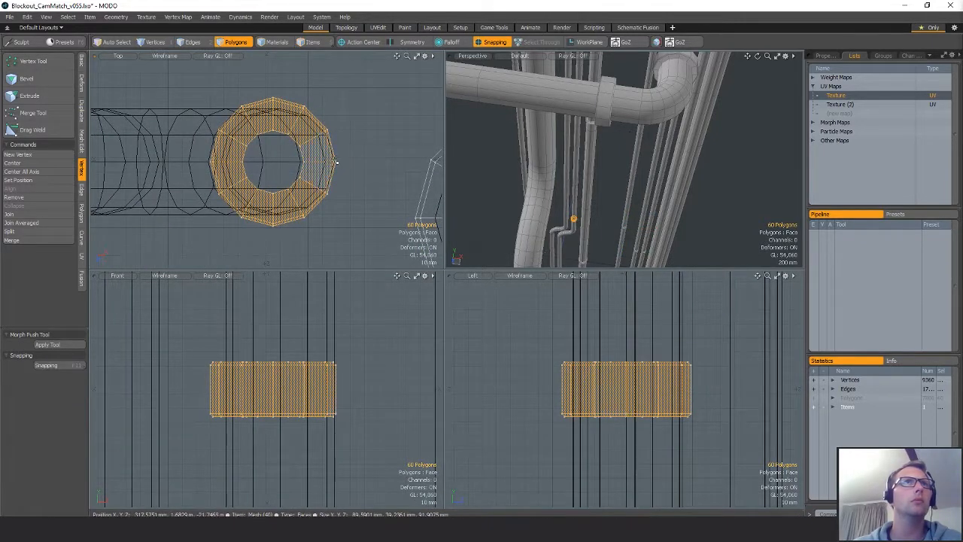
- Snap the new ring 5 mm in X onto the bent pipe and lower it in Y to just above the bend
drag(272, 154, 274, 105)
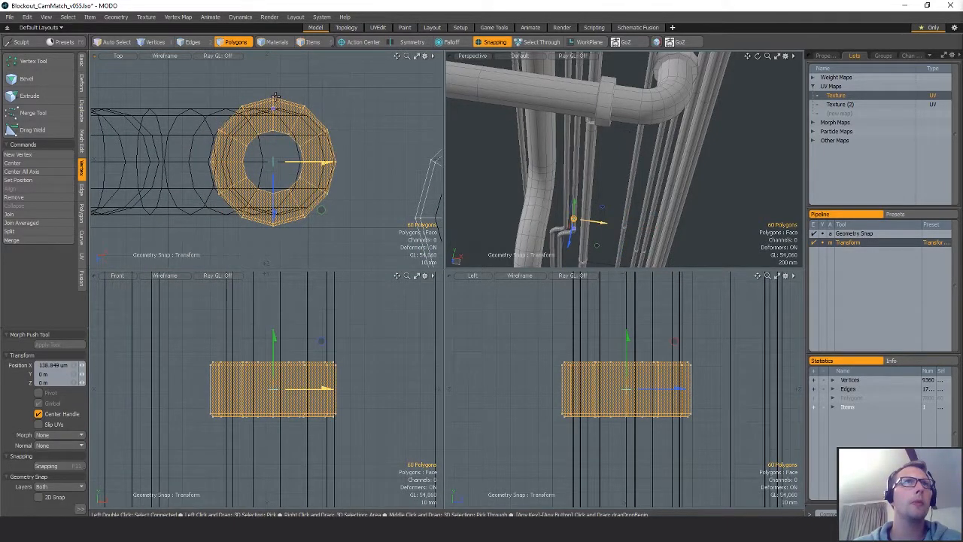
key(shift+a)
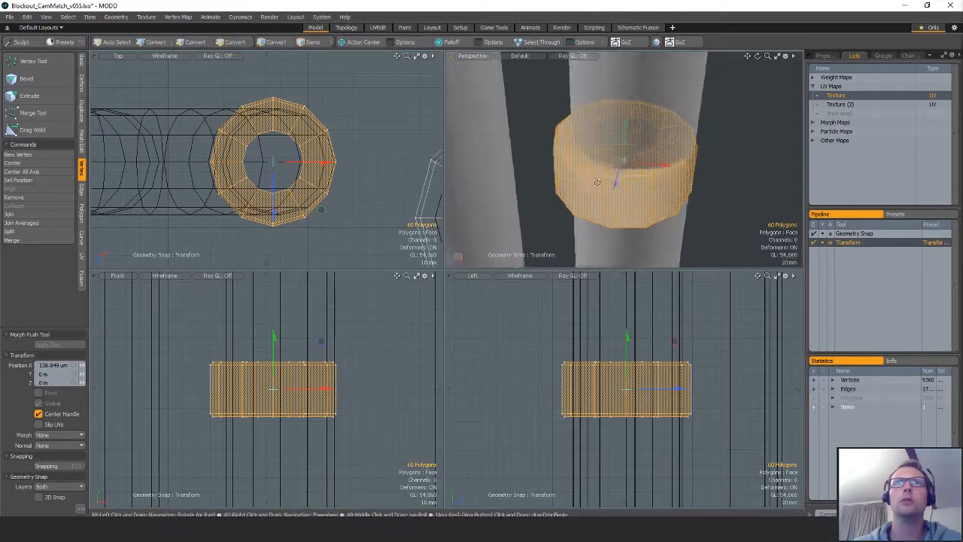
drag(279, 148, 287, 101)
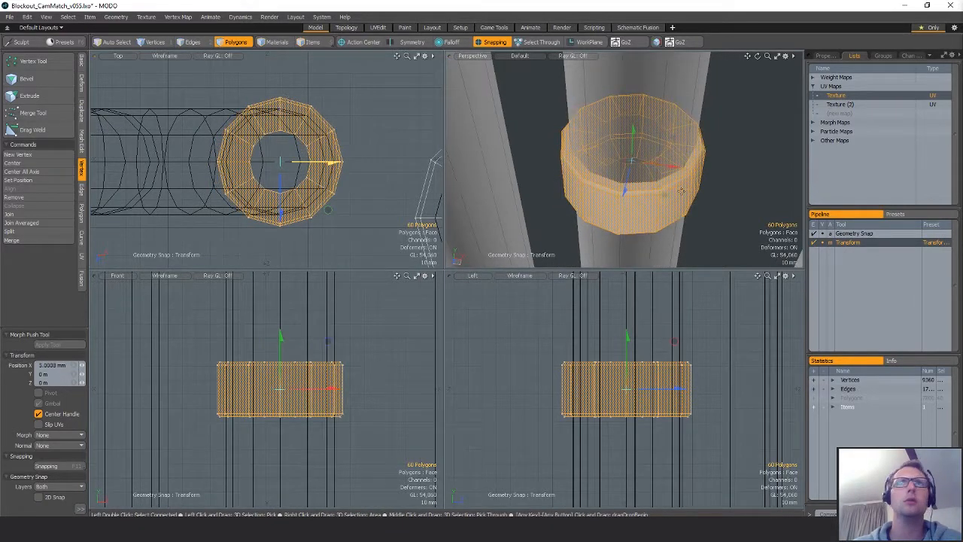
alt+drag(651, 193, 654, 131)
key(F11)
key(q)
key(w)
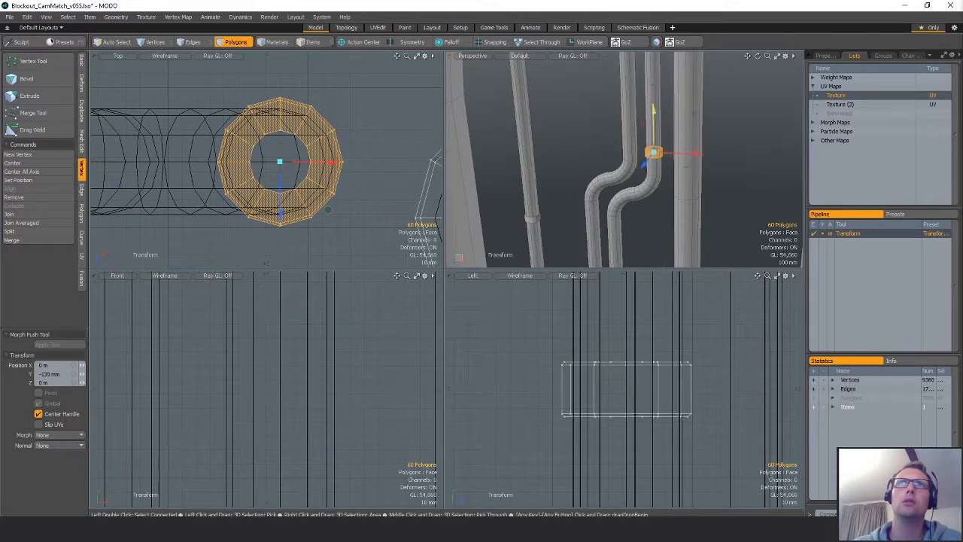
- Duplicate the ring onto the adjacent bent pipe, moving the copy -125 mm in X and 63 mm in Y
key(ctrl+v)
alt+drag(260, 202, 348, 208)
scroll(347, 208, down, 2)
drag(411, 177, 280, 177)
key(shift+a)
alt+drag(663, 153, 678, 168)
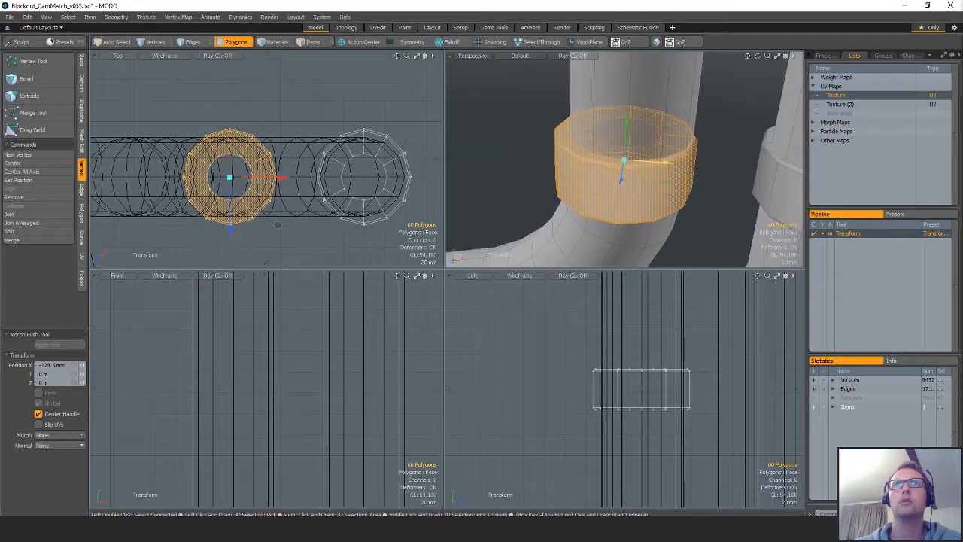
drag(276, 178, 279, 178)
ctrl+alt+drag(719, 205, 681, 205)
alt+drag(681, 205, 648, 178)
drag(666, 134, 667, 106)
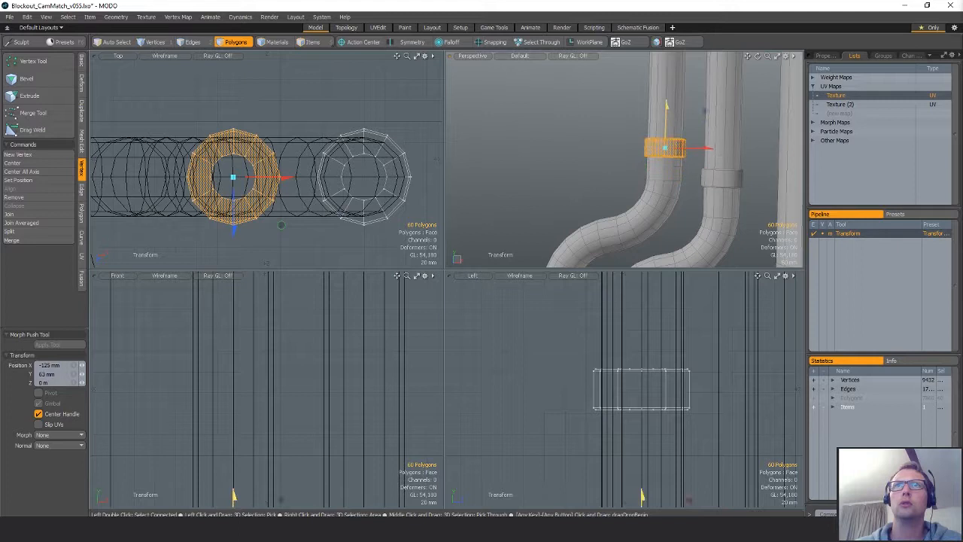
- Select both rings above the bends and place a duplicate pair below the bends, about -227 mm in X and -419.275 mm in Y
key(q)
shift+double_click(715, 180)
ctrl+alt+drag(715, 180, 673, 133)
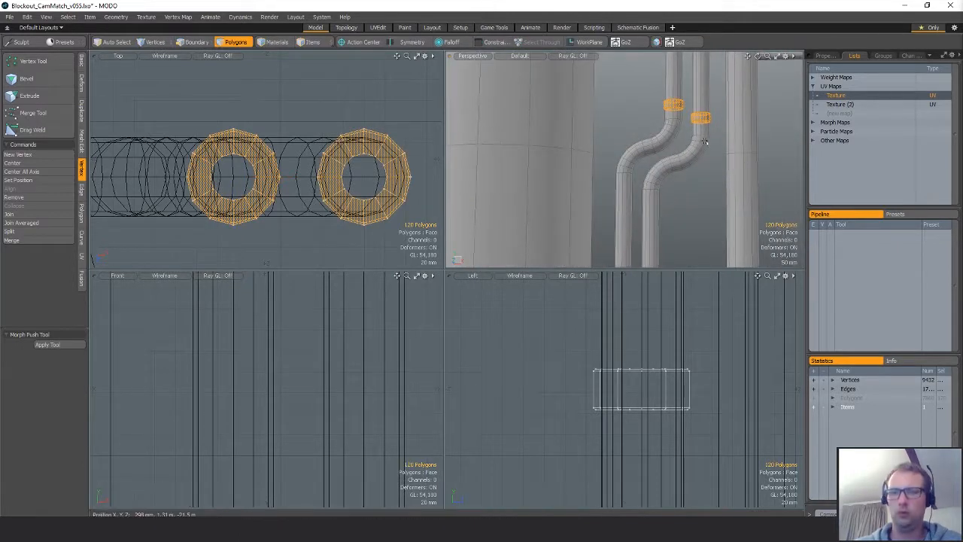
key(w)
drag(719, 72, 670, 162)
alt+shift+drag(103, 191, 338, 174)
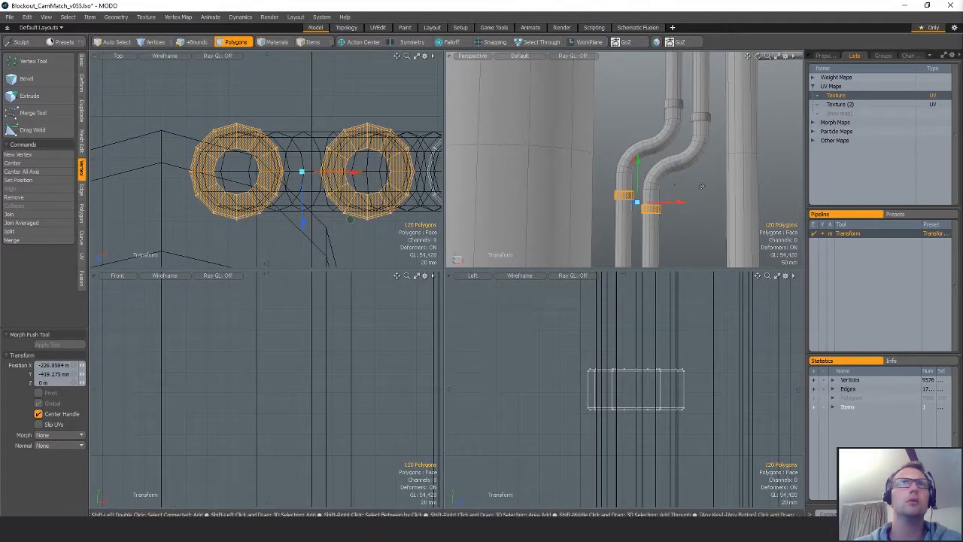
- Shift the lower ring pair about -1 mm in X to centre it on the two bent pipes
key(shift+a)
alt+drag(536, 188, 685, 229)
drag(662, 161, 653, 163)
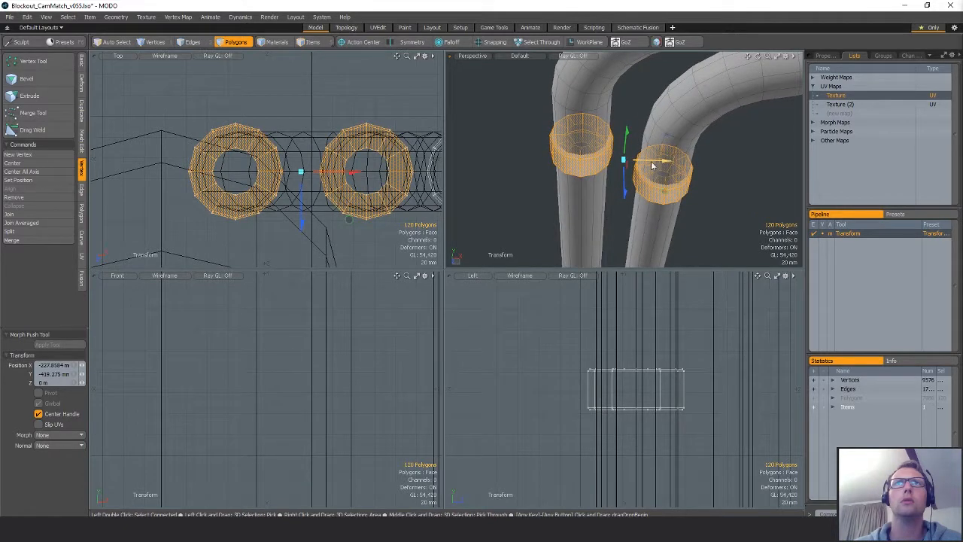
alt+drag(675, 221, 656, 173)
ctrl+alt+drag(656, 173, 636, 209)
key(space)
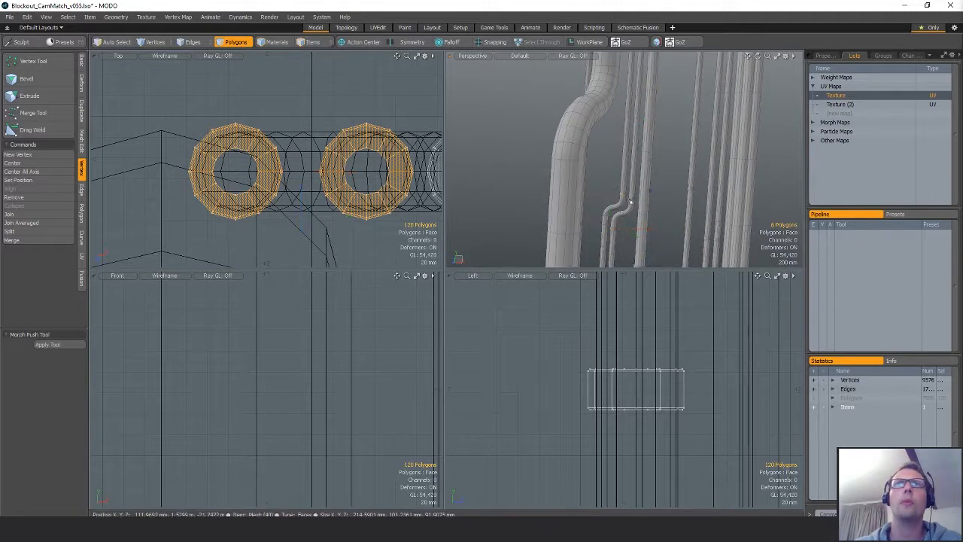
- Select the two rings above the bends and place duplicate pairs higher up the same pipes along Y
double_click(624, 195)
shift+double_click(632, 200)
alt+shift+drag(678, 171, 681, 223)
ctrl+alt+drag(681, 224, 689, 186)
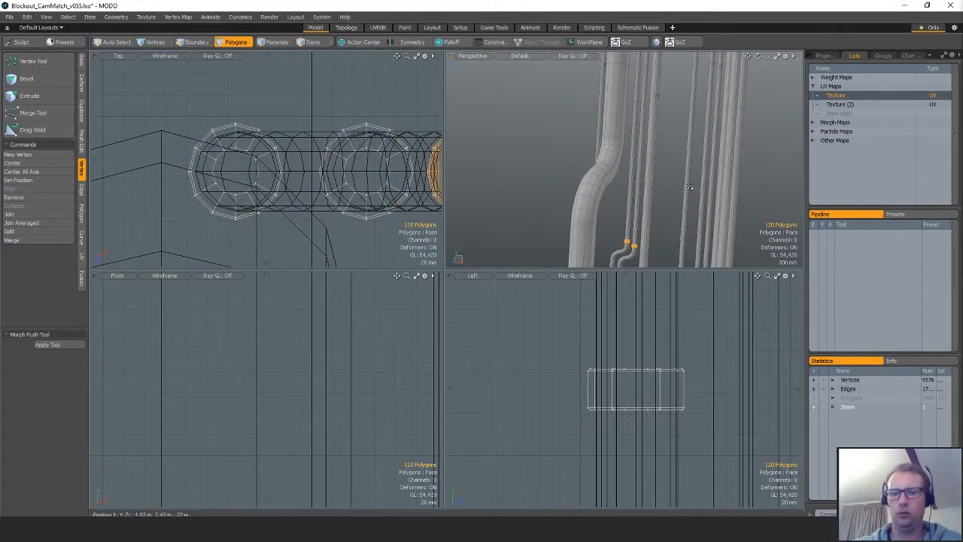
key(y)
drag(635, 215, 641, 55)
alt+drag(641, 56, 654, 257)
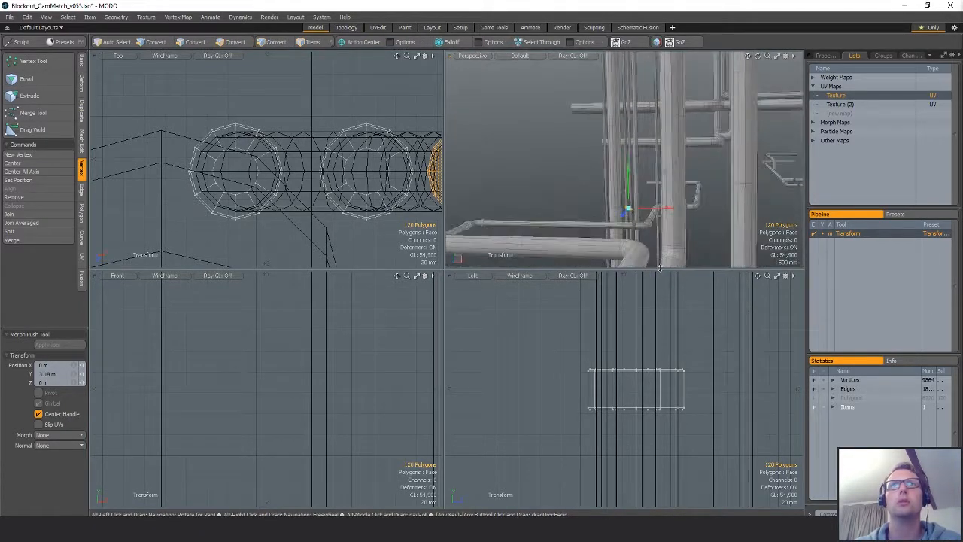
- Duplicate the ring pair again and raise the copy 4.74 m in Y along the two thin pipes
key(q)
alt+drag(663, 173, 628, 179)
key(3)
key(w)
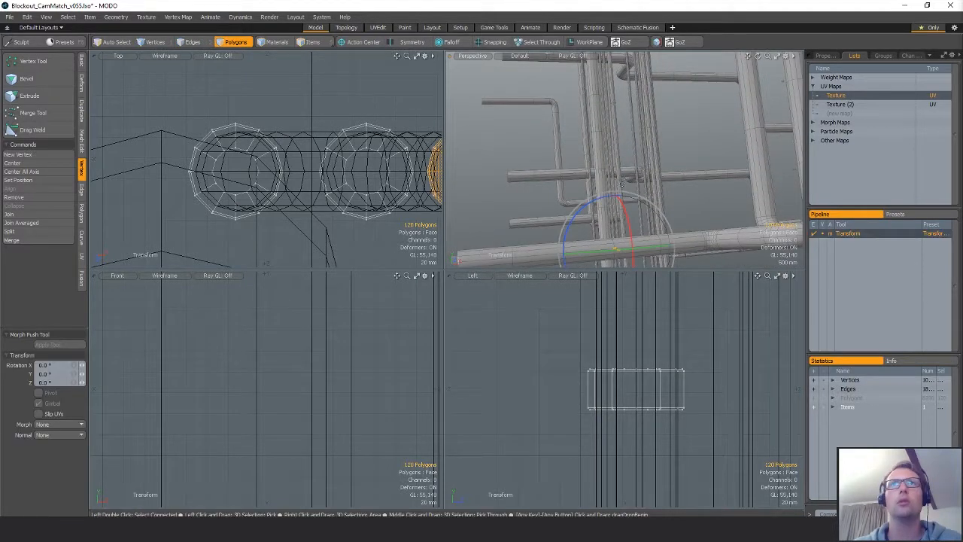
alt+drag(645, 148, 614, 168)
alt+drag(625, 197, 640, 129)
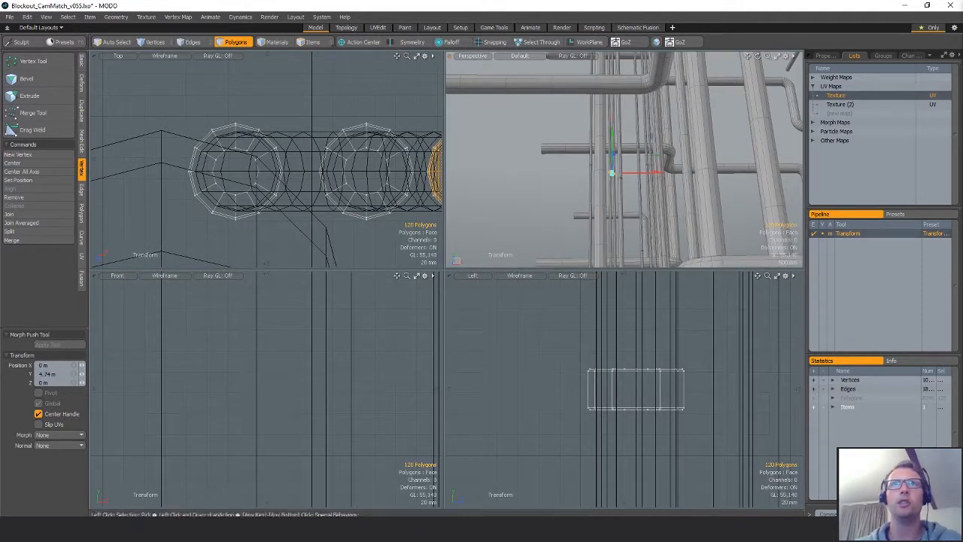
key(ctrl+c)
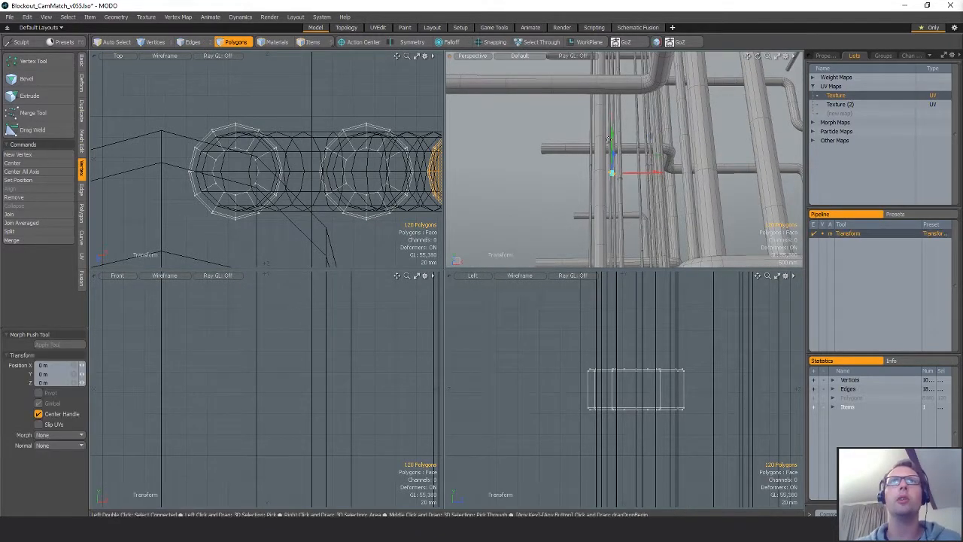
drag(612, 154, 611, 72)
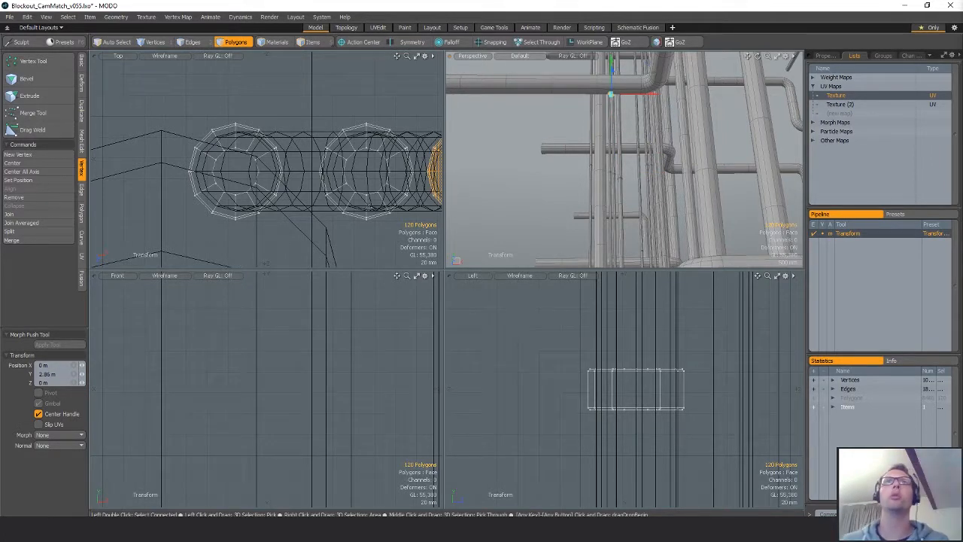
alt+shift+drag(664, 139, 606, 202)
key(Delete)
- Select all ring stacks on the group of vertical pipes, excluding the two rings below the bends
key(q)
scroll(659, 424, down, 10)
mouse_move(659, 424)
ctrl+alt+mouse_down()
mouse_move(337, 382)
mouse_move(328, 431)
ctrl+alt+mouse_up()
mouse_move(278, 170)
right_down()
mouse_move(229, 163)
mouse_move(319, 162)
mouse_move(296, 165)
right_up()
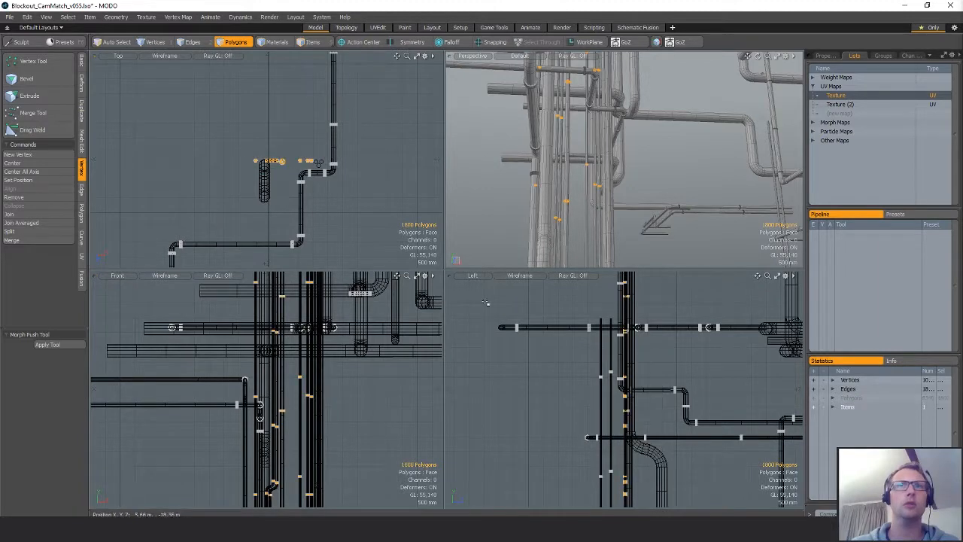
alt+shift+drag(615, 493, 575, 390)
ctrl+alt+drag(245, 399, 308, 373)
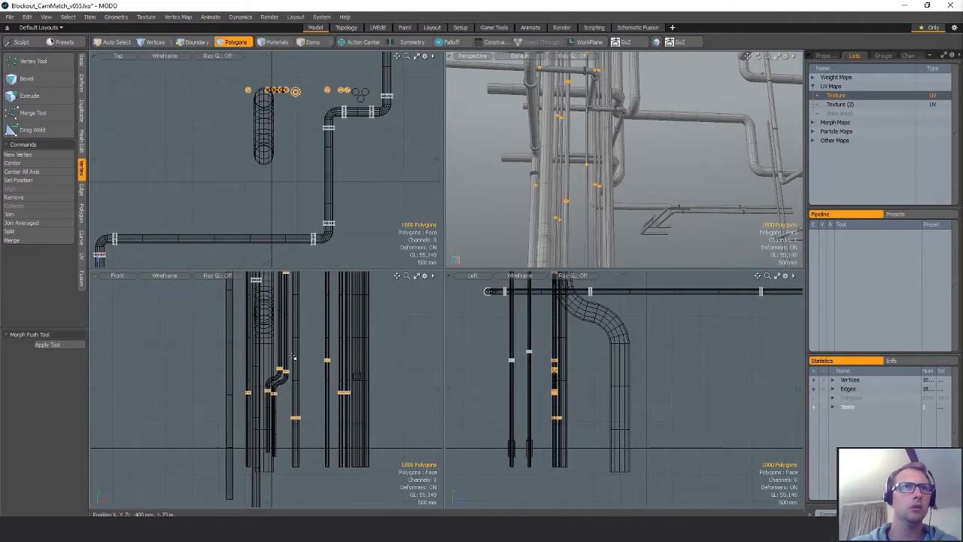
ctrl+right_drag(263, 380, 288, 403)
- Duplicate the selected ring stacks and move the copies up along the vertical pipes in Y
ctrl+alt+drag(406, 376, 346, 363)
mouse_move(346, 363)
alt+shift+mouse_down()
mouse_move(372, 422)
mouse_move(343, 406)
alt+shift+mouse_up()
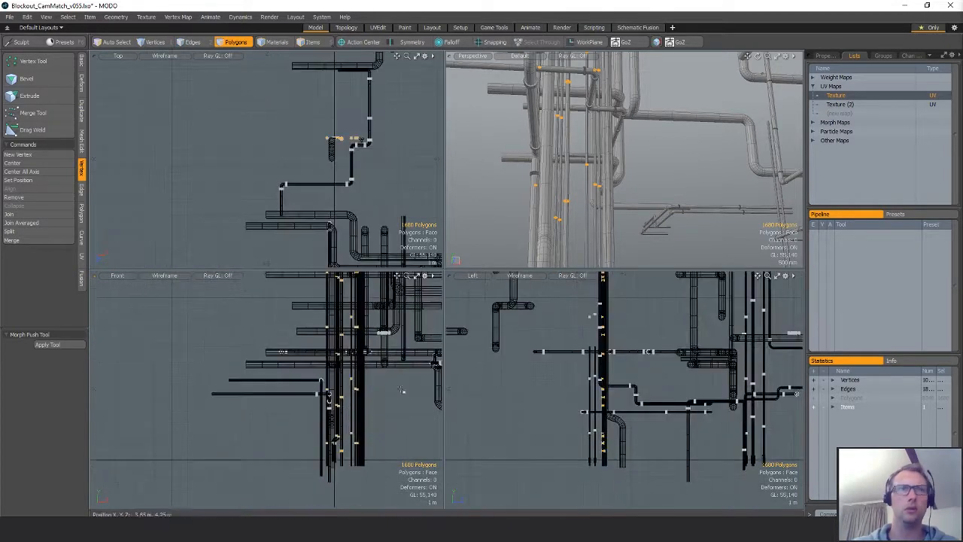
key(w)
ctrl+alt+drag(393, 370, 367, 349)
key(Escape)
key(3)
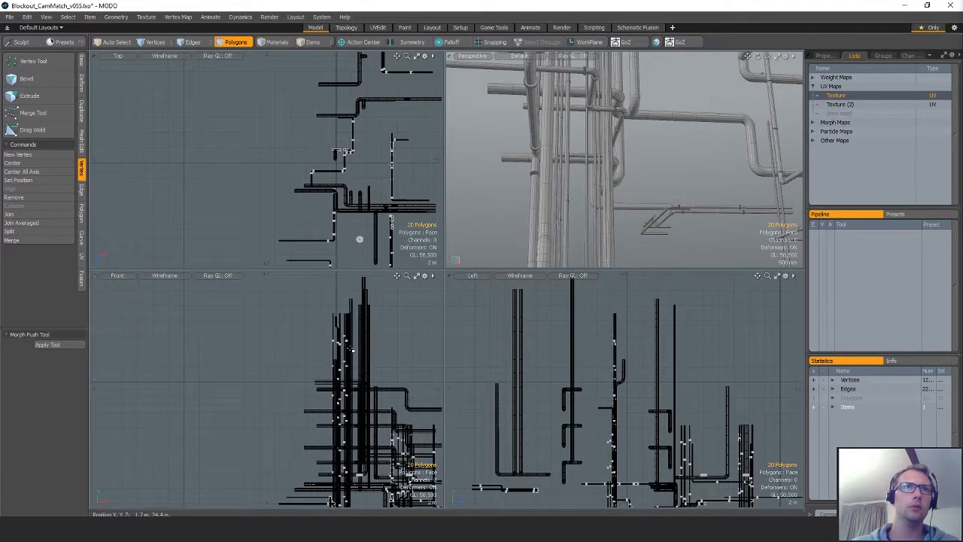
- Select the stray rings floating beside the thin vertical pipes and delete them
alt+drag(660, 131, 654, 158)
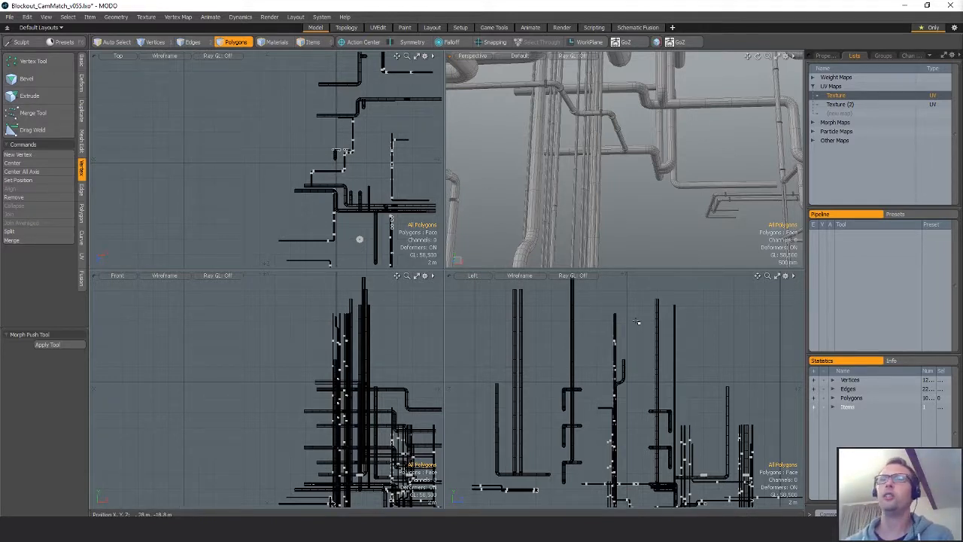
scroll(632, 454, up, 6)
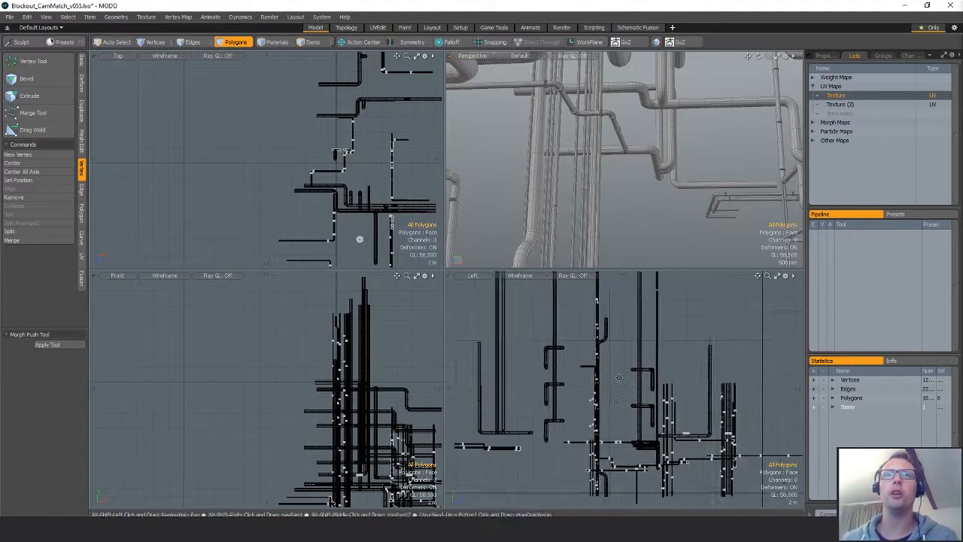
right_drag(642, 371, 639, 374)
alt+shift+drag(637, 387, 628, 303)
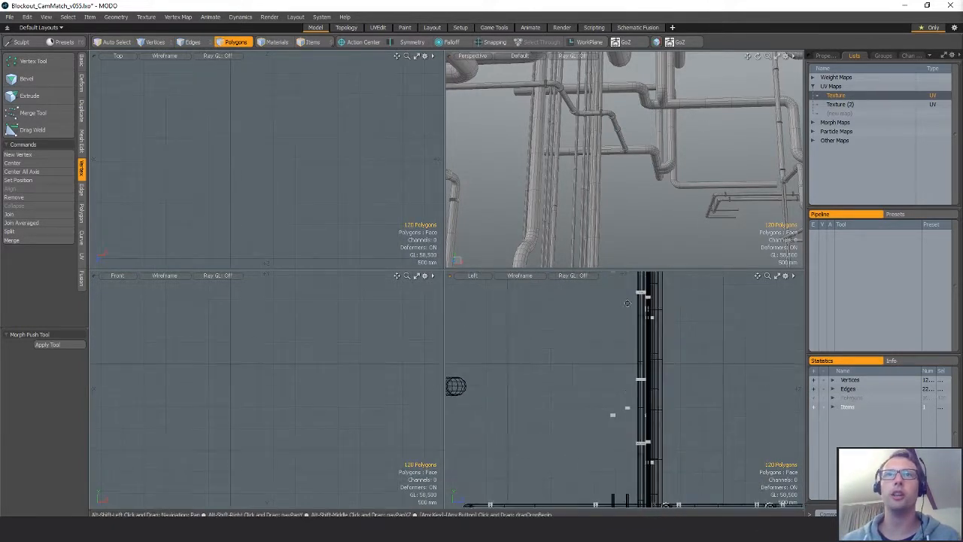
right_drag(605, 427, 619, 422)
mouse_move(619, 422)
alt+shift+mouse_down()
mouse_move(584, 334)
mouse_move(564, 324)
alt+shift+mouse_up()
key(shift+a)
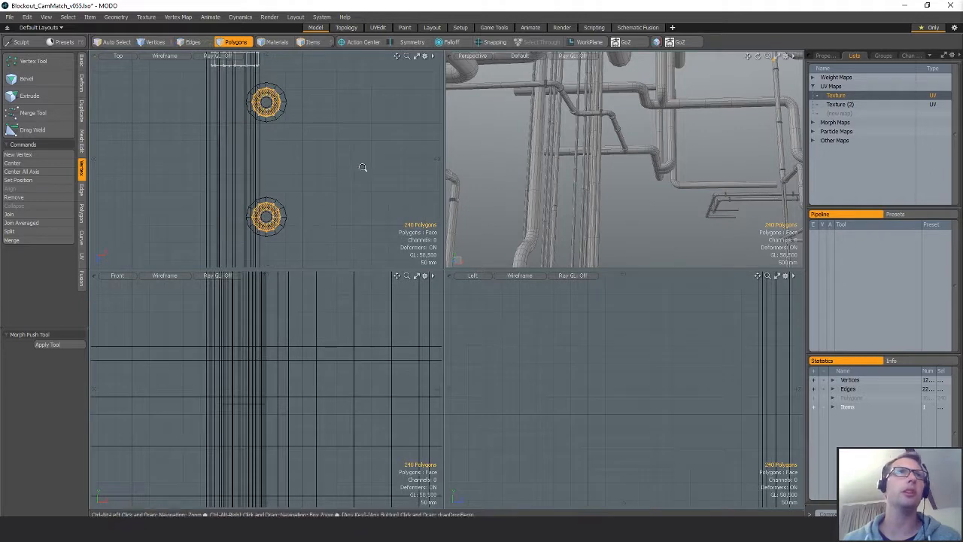
ctrl+alt+drag(362, 168, 342, 168)
ctrl+alt+drag(716, 324, 699, 344)
alt+drag(640, 150, 490, 143)
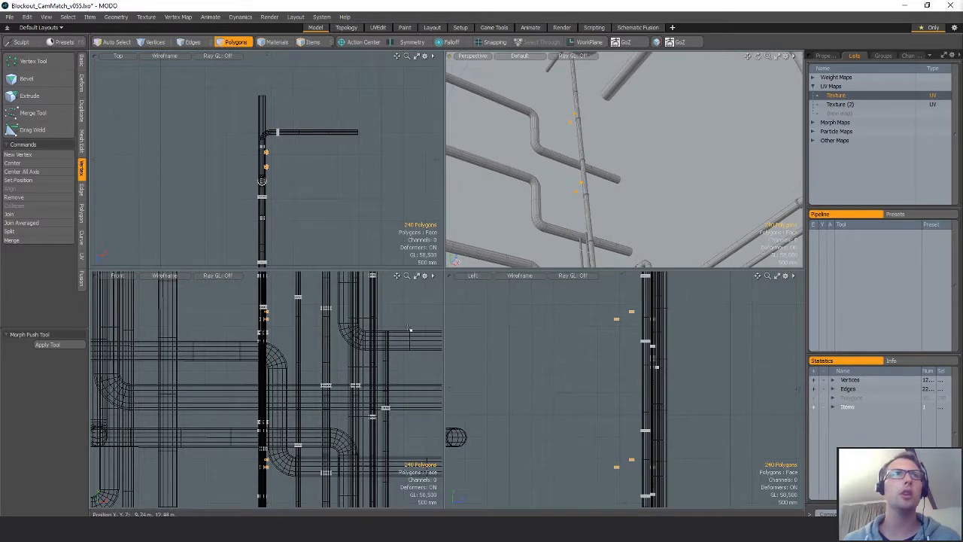
ctrl+alt+drag(620, 404, 639, 439)
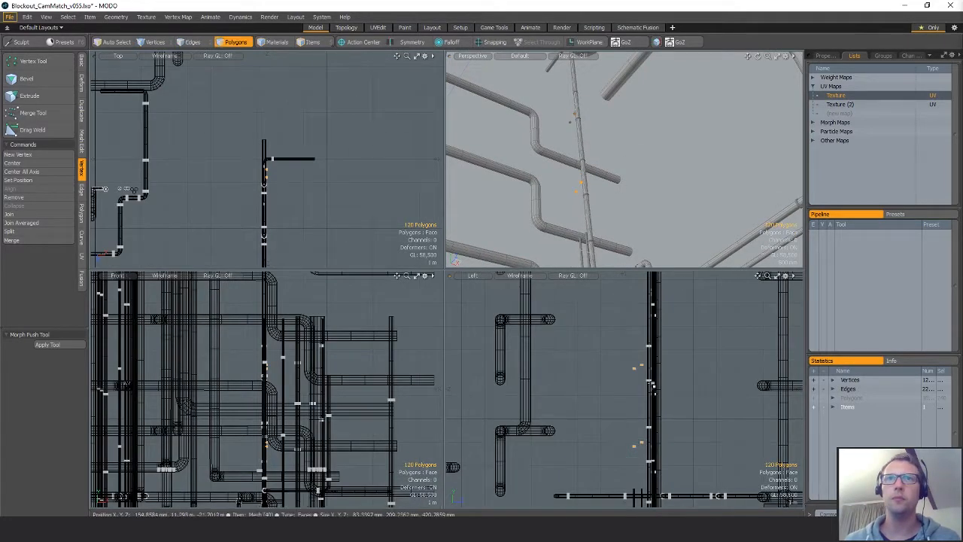
ctrl+alt+drag(669, 368, 736, 368)
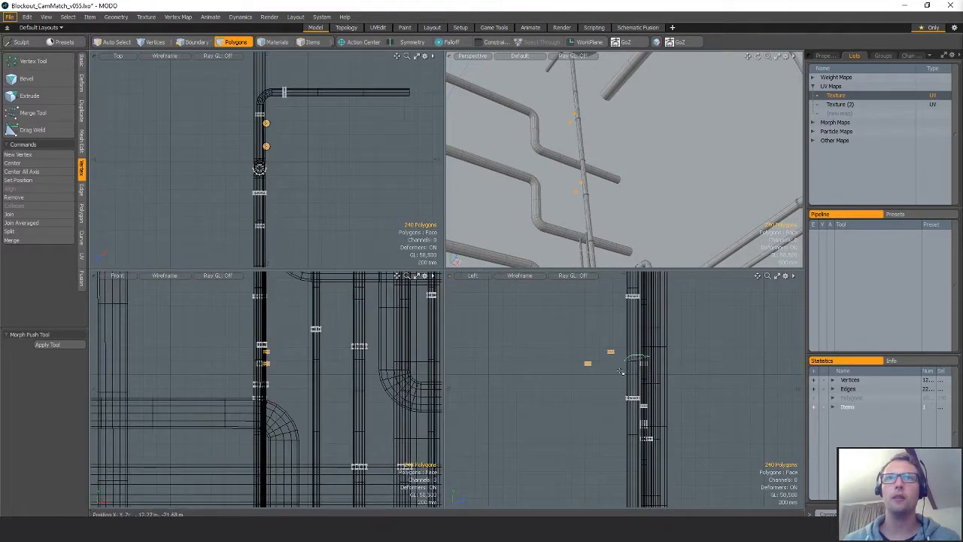
- Select the loose connector ring and move it 2.1 m in X and 1.24 m in Z above the thick horizontal pipe
ctrl+alt+drag(627, 134, 557, 133)
alt+drag(639, 108, 676, 159)
scroll(651, 198, up, 5)
scroll(649, 189, down, 4)
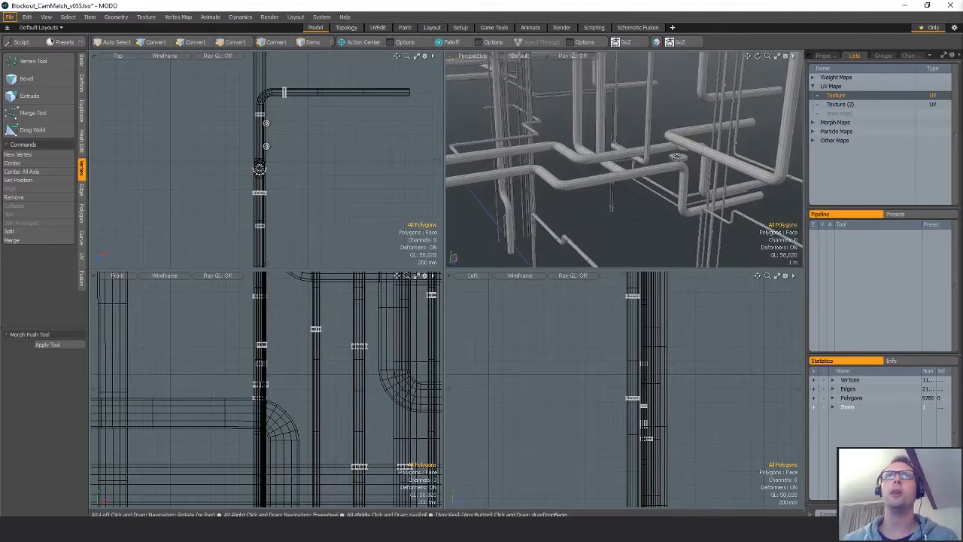
click(676, 159)
double_click(677, 158)
key(shift+a)
alt+drag(658, 215, 632, 192)
scroll(724, 198, down, 4)
scroll(652, 176, down, 4)
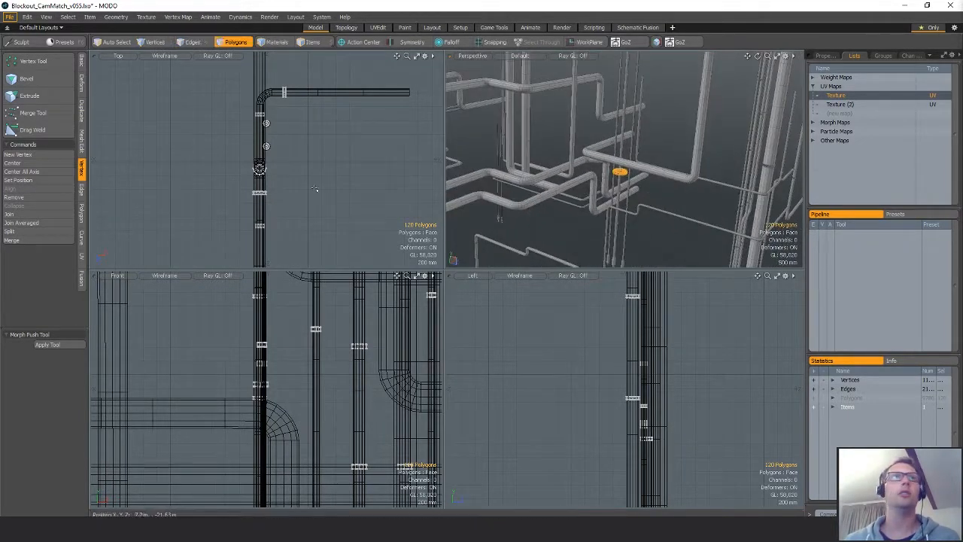
key(shift+a)
scroll(307, 225, down, 8)
alt+shift+drag(308, 220, 350, 222)
key(w)
scroll(350, 222, up, 5)
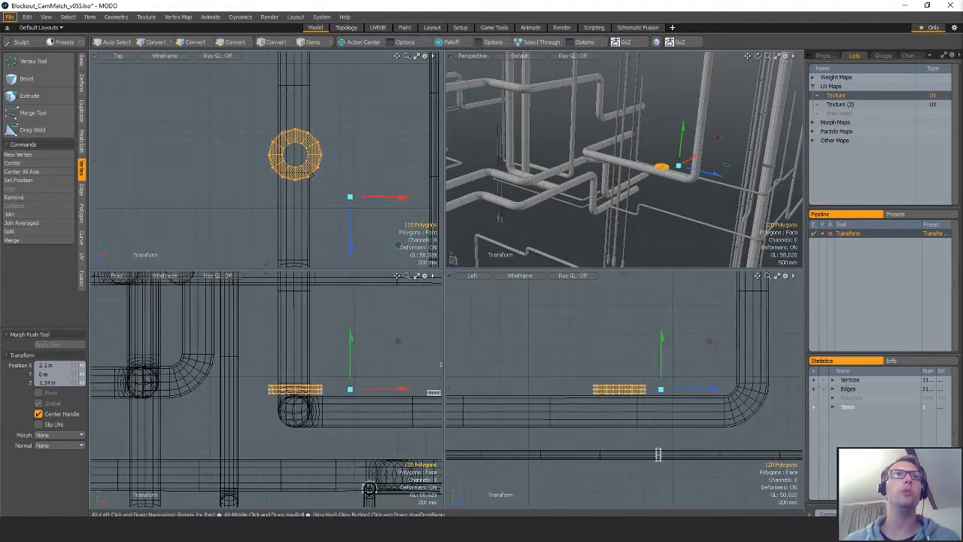
- Align the ring in X with the horizontal pipe's centreline using geometry snapping
key(x)
key(q)
key(w)
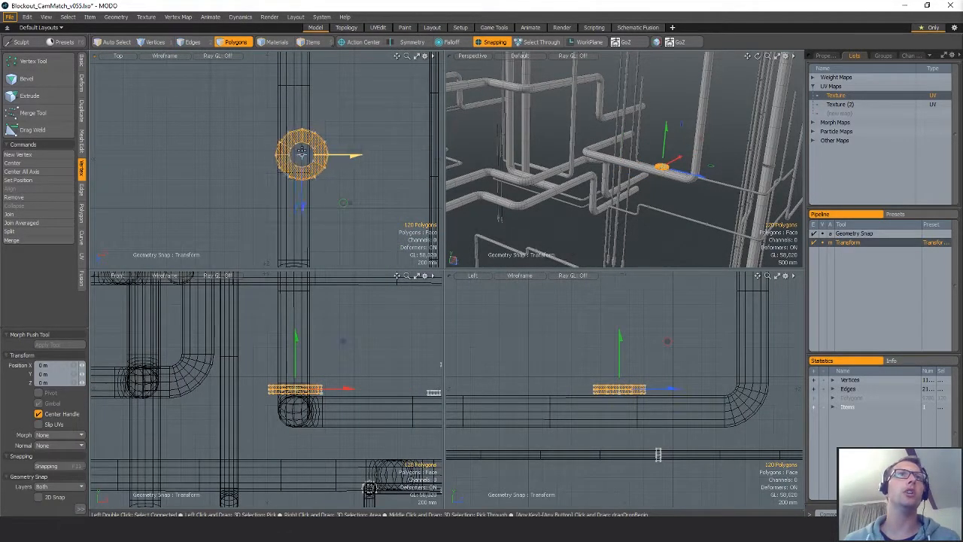
drag(301, 152, 292, 73)
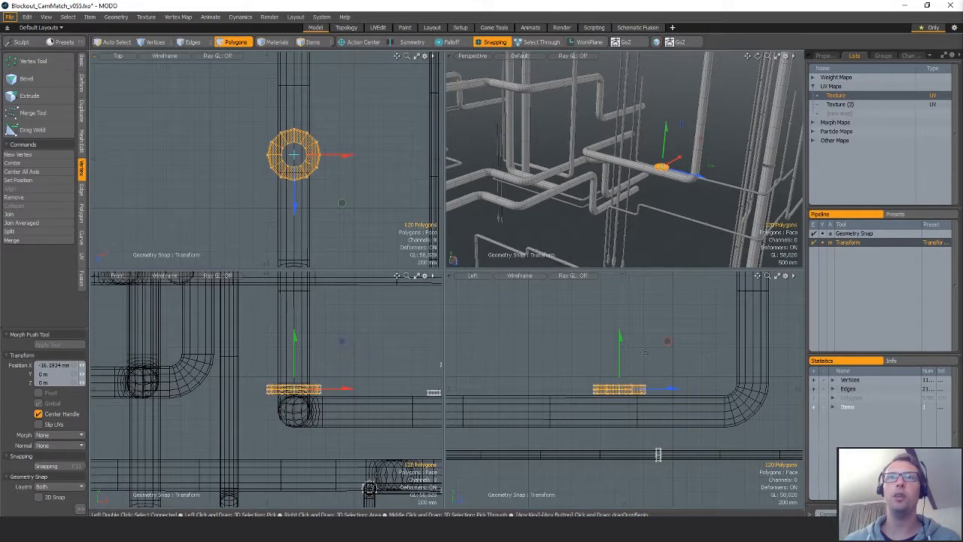
- Rotate the ring a quarter turn to stand upright and lower it onto the horizontal pipe's axis
key(e)
drag(635, 328, 670, 471)
key(ctrl+z)
key(q)
key(e)
key(w)
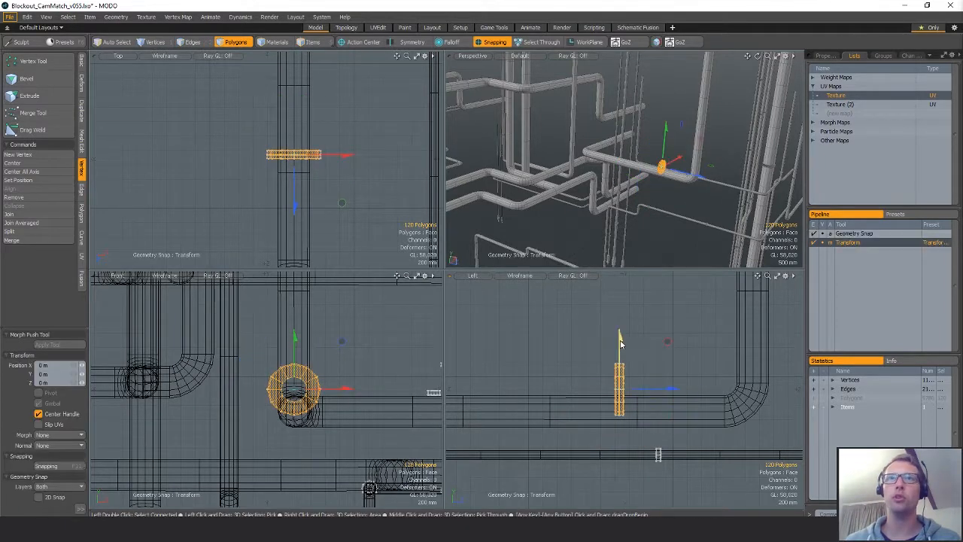
drag(620, 340, 620, 364)
key(q)
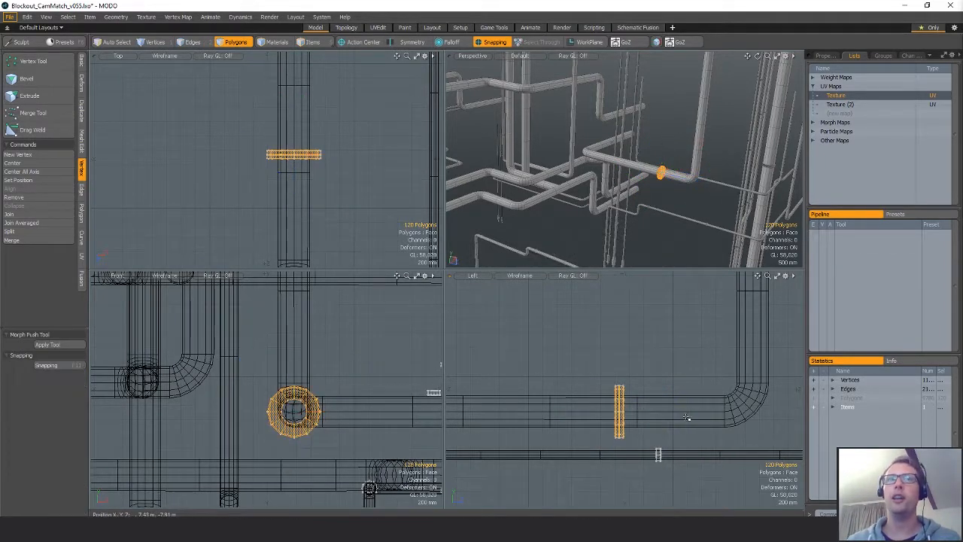
- Scale the ring down to fit the pipe and move it 1.05 m in Z toward the upturned elbow
key(shift+a)
alt+drag(663, 224, 566, 162)
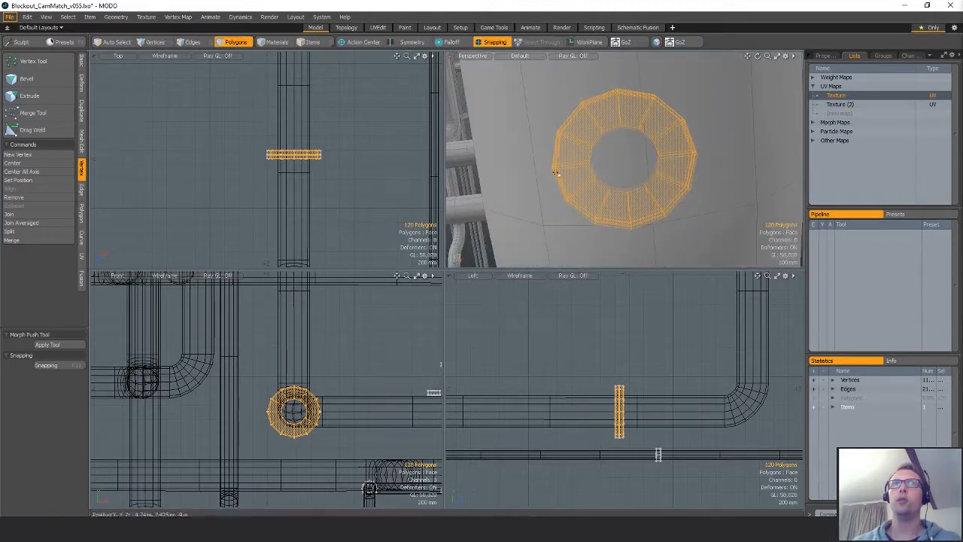
key(r)
alt+drag(668, 167, 706, 159)
key(q)
scroll(662, 157, down, 4)
key(w)
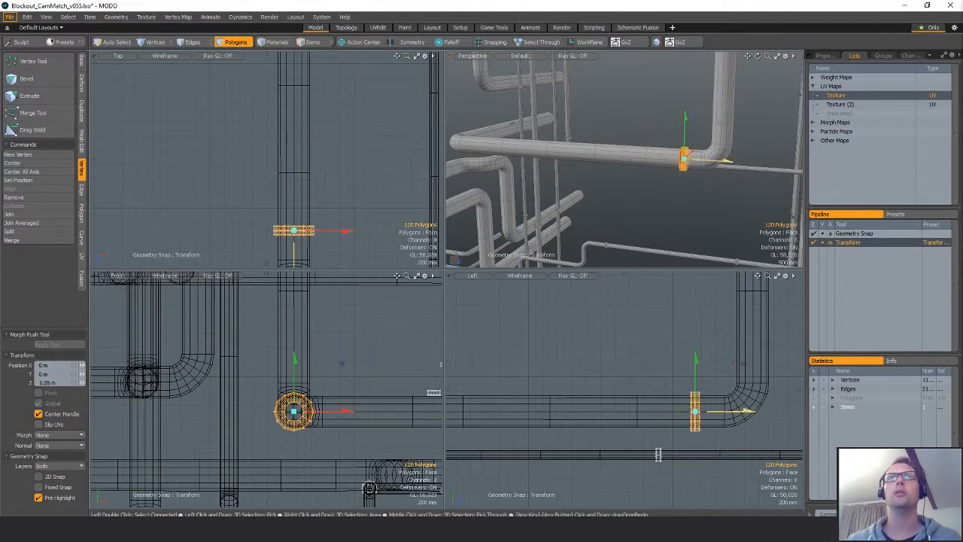
key(q)
alt+drag(660, 183, 710, 215)
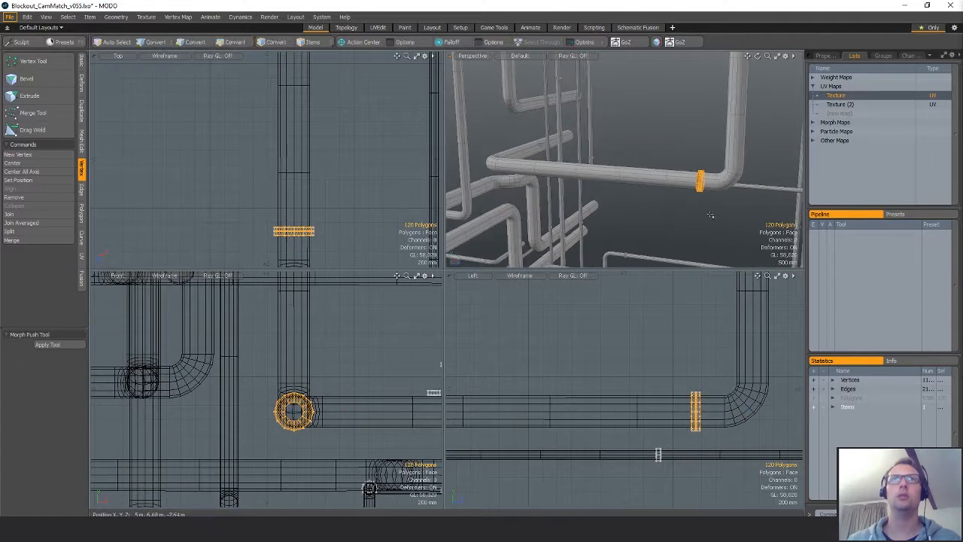
- Duplicate the fitted ring and move the copy back along the same pipe in negative Z toward its other bend
key(w)
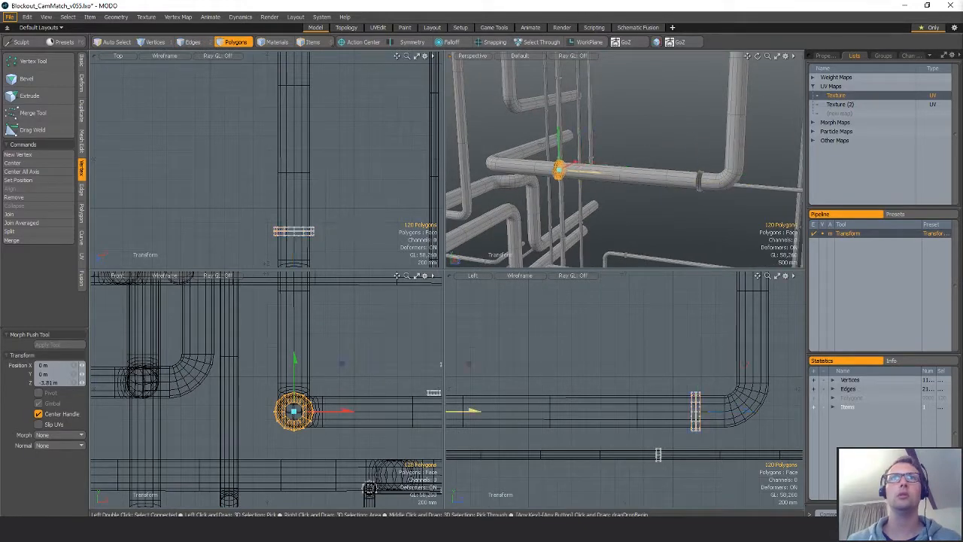
key(q)
scroll(301, 206, down, 6)
scroll(316, 151, up, 3)
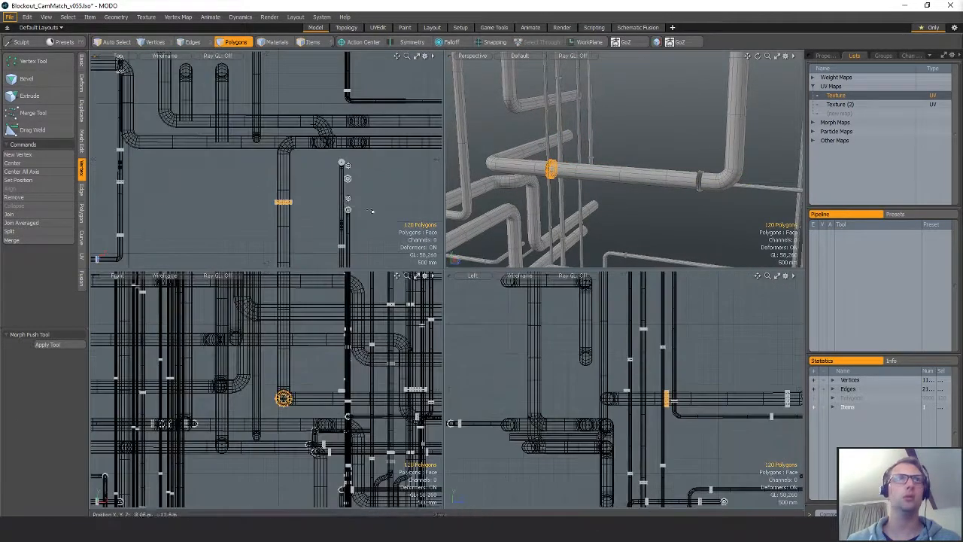
- Place a ring copy by the pipe's far branch, rotate it -90° about Y and snap it to the branch centreline
key(w)
alt+shift+drag(387, 162, 323, 184)
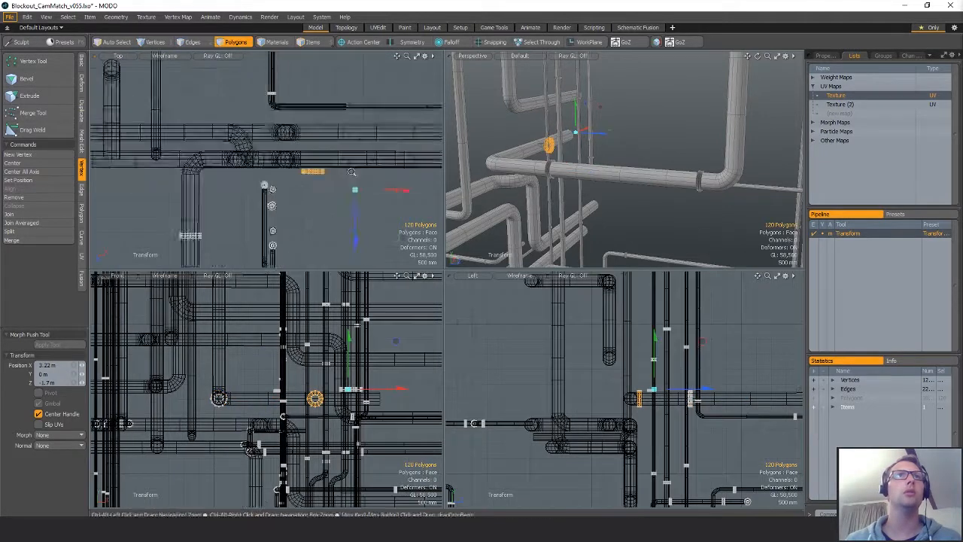
scroll(323, 183, up, 3)
key(e)
ctrl+drag(338, 114, 342, 182)
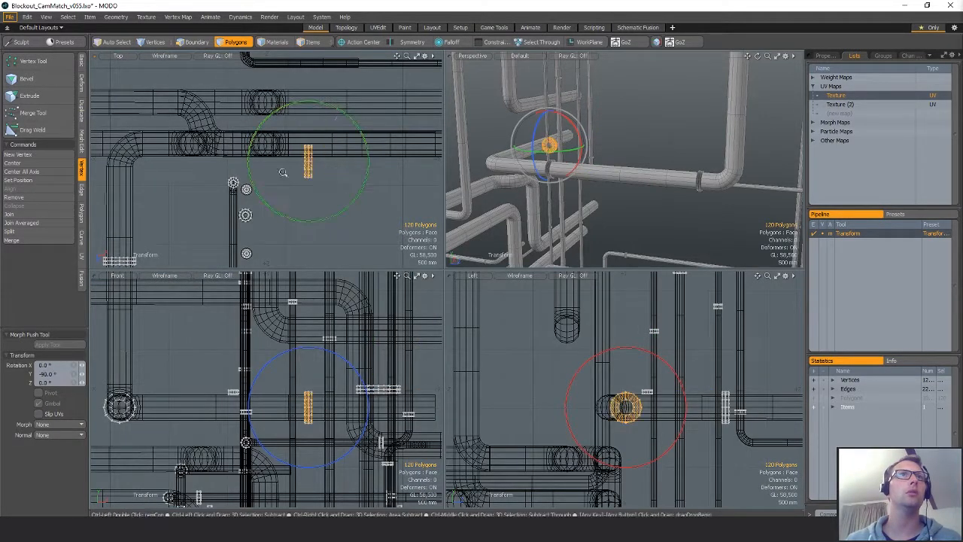
scroll(287, 169, up, 3)
key(x)
key(w)
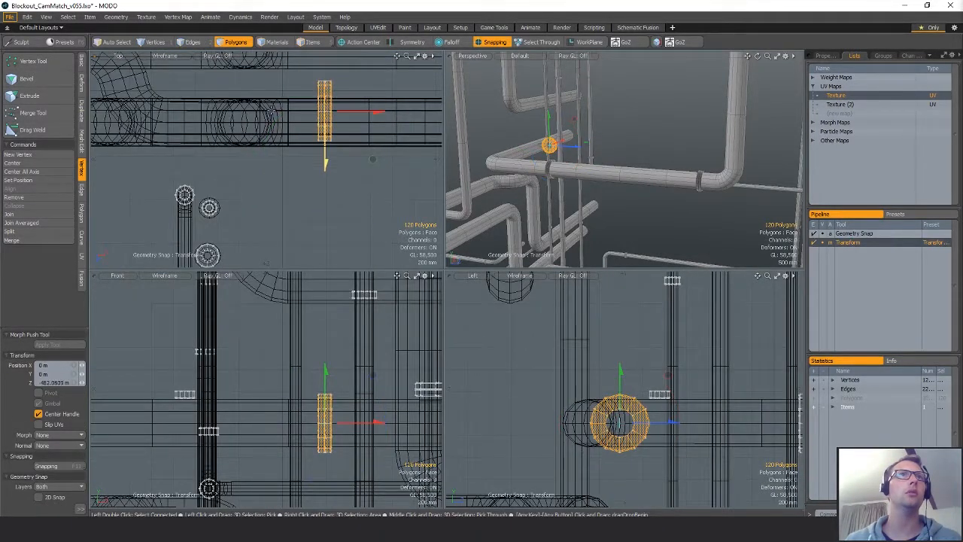
drag(273, 111, 272, 122)
- Slide the rotated ring -2.32 m in X along the branch until it sits beside the bend
key(shift+a)
alt+drag(632, 173, 662, 192)
ctrl+alt+drag(662, 192, 694, 143)
key(x)
drag(628, 178, 601, 193)
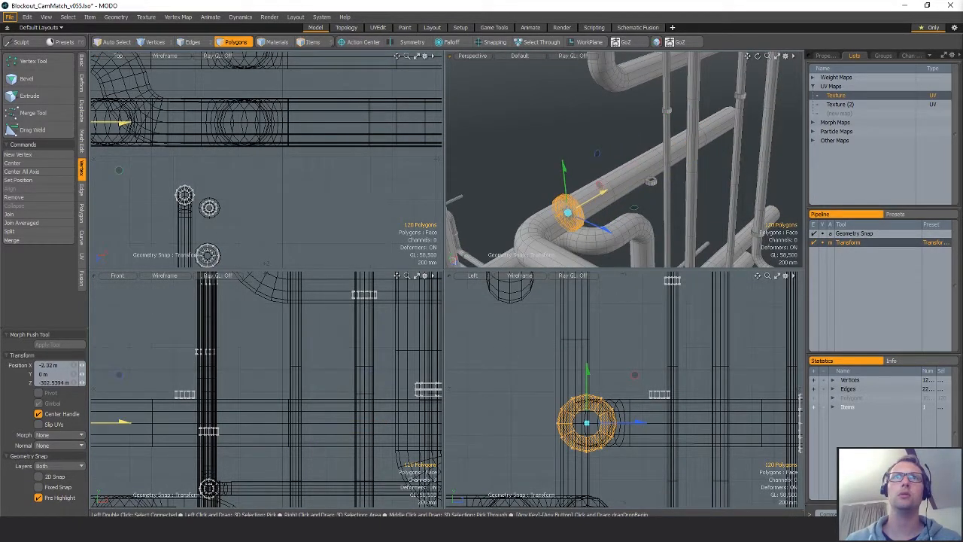
key(q)
scroll(669, 385, down, 4)
scroll(667, 369, down, 1)
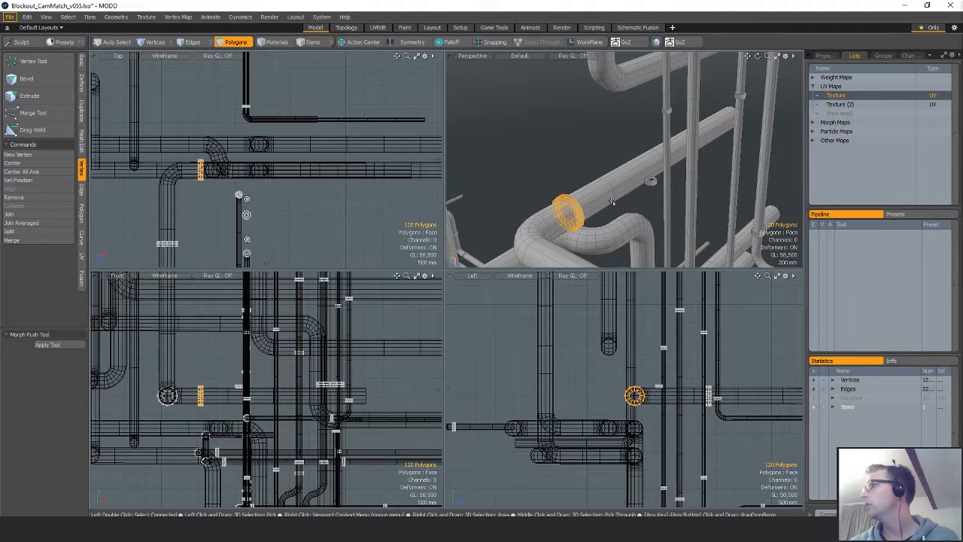
- Duplicate the ring before the upturned elbow, rotate it horizontal and move it about 801 mm in Y and 791 mm in Z onto the riser
alt+drag(602, 151, 572, 173)
ctrl+alt+drag(572, 173, 516, 185)
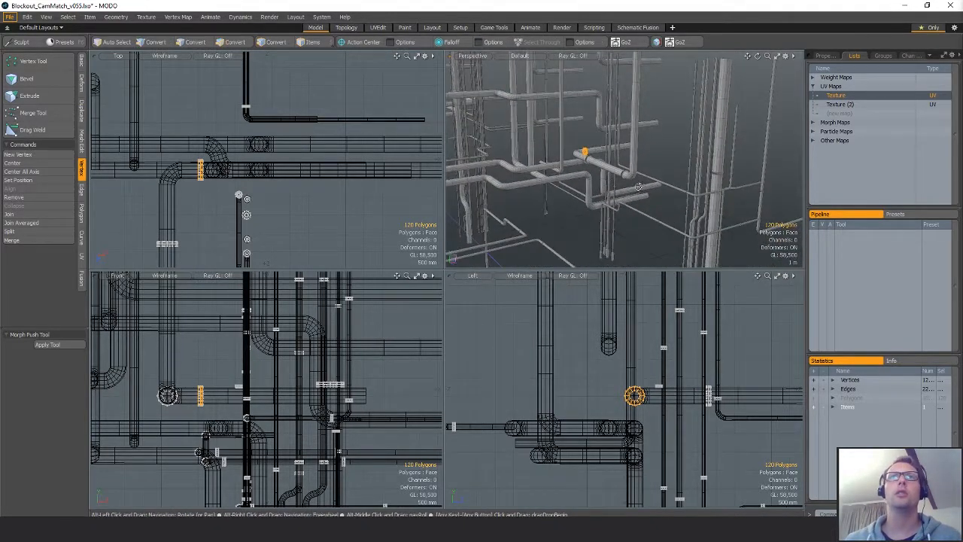
alt+shift+drag(623, 179, 593, 180)
shift+double_click(609, 183)
ctrl+alt+drag(667, 421, 624, 421)
alt+shift+drag(625, 420, 699, 399)
key(e)
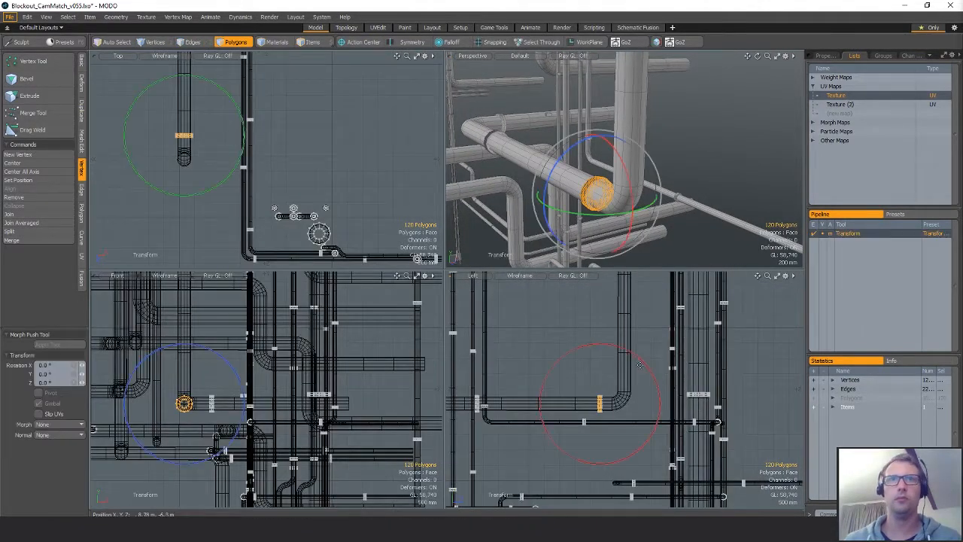
drag(600, 344, 649, 285)
key(w)
key(x)
key(x)
scroll(659, 438, down, 6)
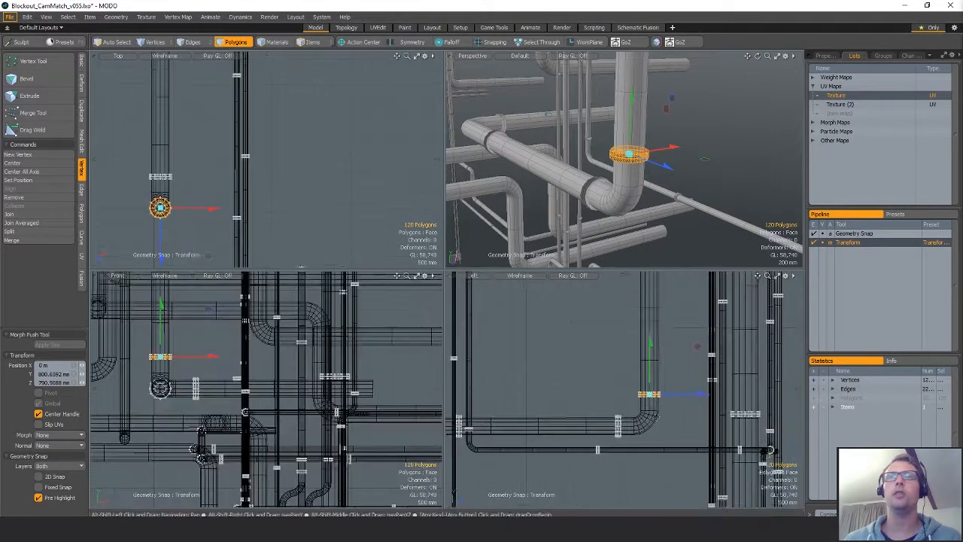
- Duplicate the ring above the elbow and raise the copy along the vertical pipe in Y
alt+drag(689, 422, 677, 416)
mouse_move(662, 188)
alt+mouse_down()
mouse_move(677, 162)
mouse_move(715, 158)
mouse_move(658, 184)
alt+mouse_up()
scroll(715, 159, down, 3)
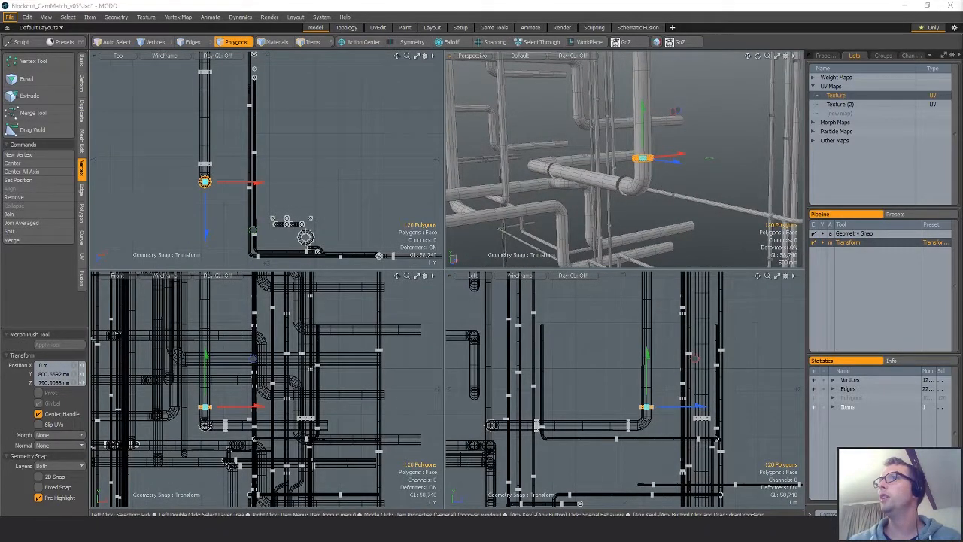
alt+drag(657, 184, 680, 244)
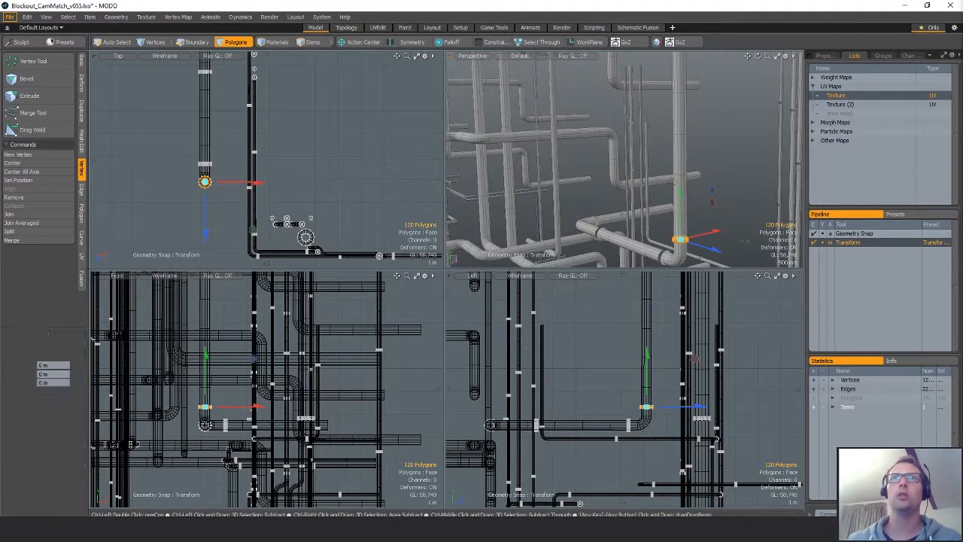
alt+shift+drag(683, 96, 665, 146)
key(space)
- Duplicate the upright ring on the branch beside the bend and snap the copy -701.4 mm in Z to the neighbouring pipe's centreline
scroll(632, 173, up, 2)
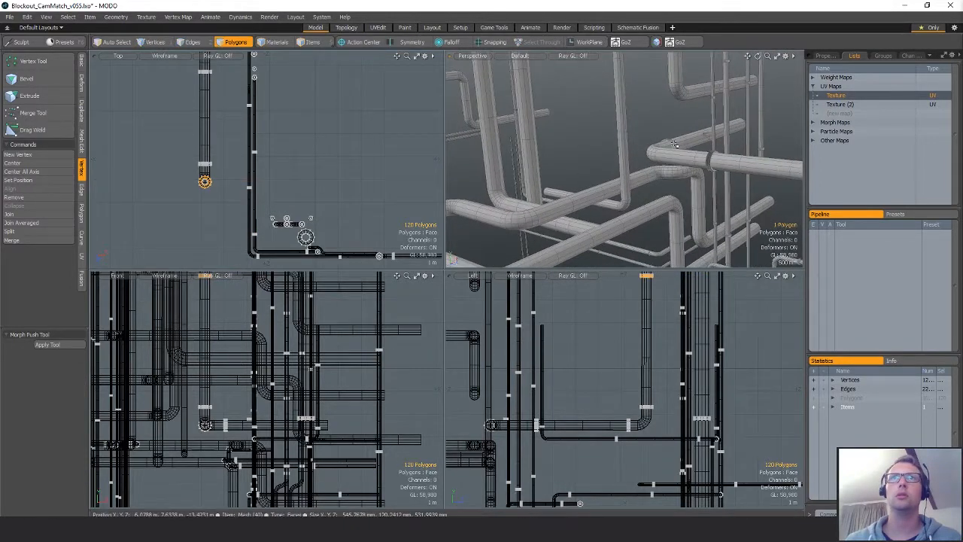
alt+shift+drag(702, 187, 722, 200)
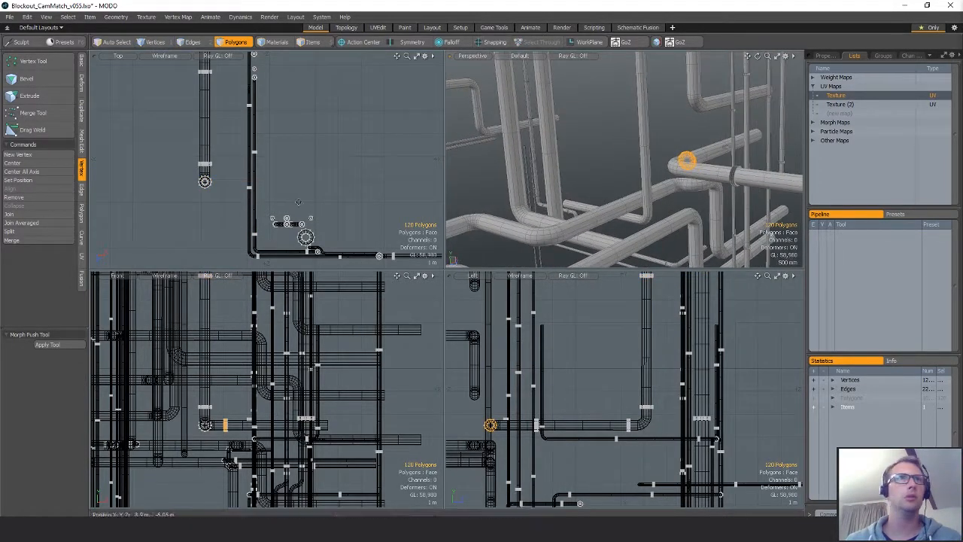
alt+shift+drag(274, 61, 377, 210)
scroll(377, 210, up, 2)
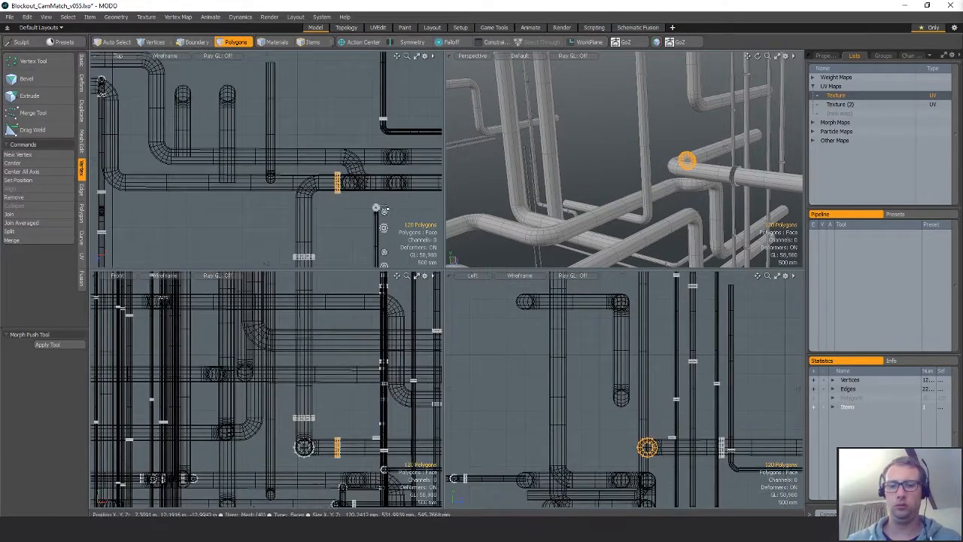
key(w)
key(ctrl+c)
key(ctrl+v)
key(w)
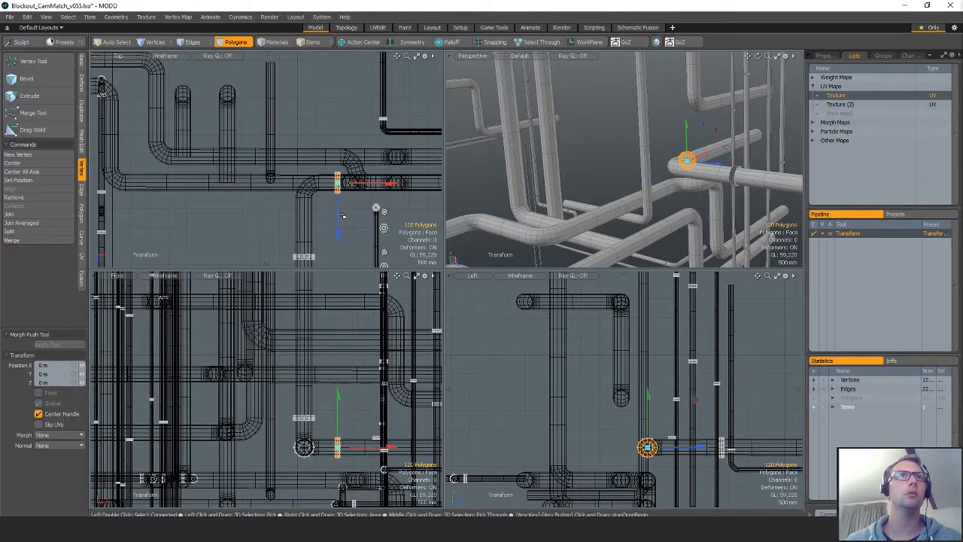
key(x)
drag(338, 235, 339, 226)
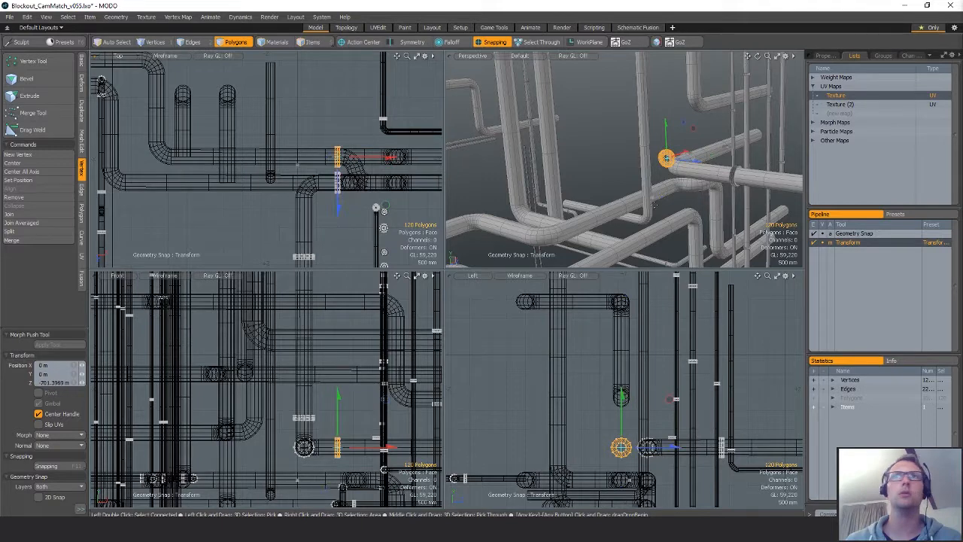
- Lower the ring copy -879.2 mm in Y onto the pipe below it
key(shift+a)
scroll(721, 206, down, 3)
alt+drag(740, 200, 716, 109)
alt+drag(687, 78, 683, 115)
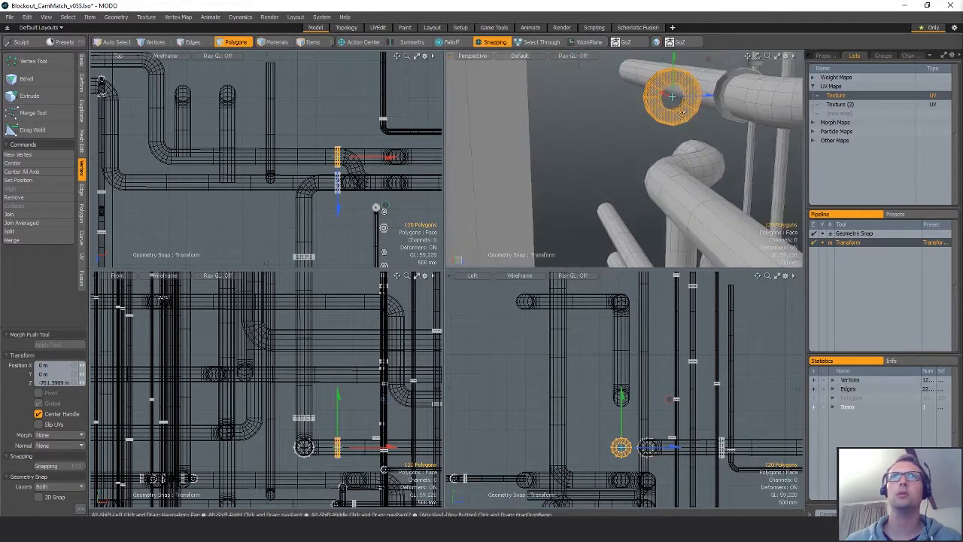
drag(675, 66, 678, 187)
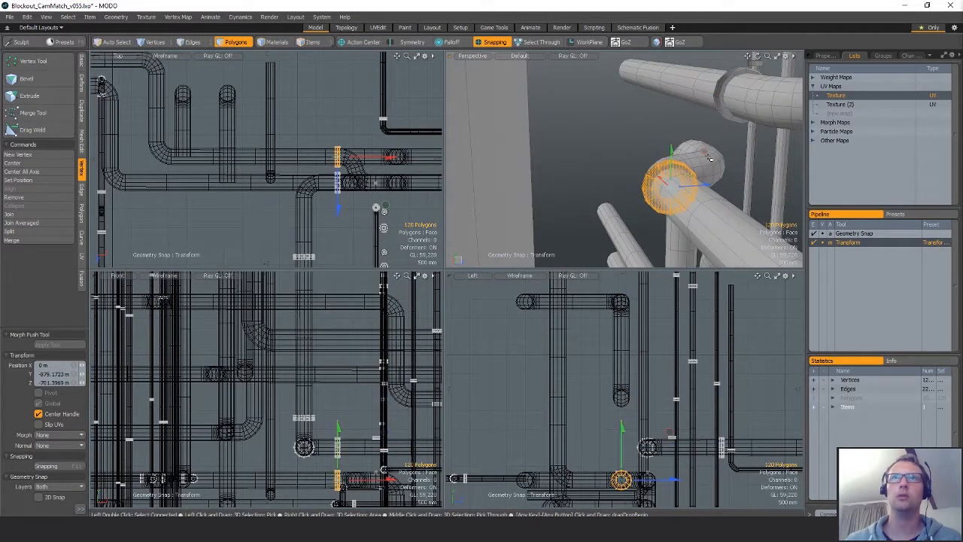
- Duplicate the ring and slide the copy in the negative X direction along the same pipe toward its far bend
key(space)
alt+drag(708, 157, 726, 214)
key(w)
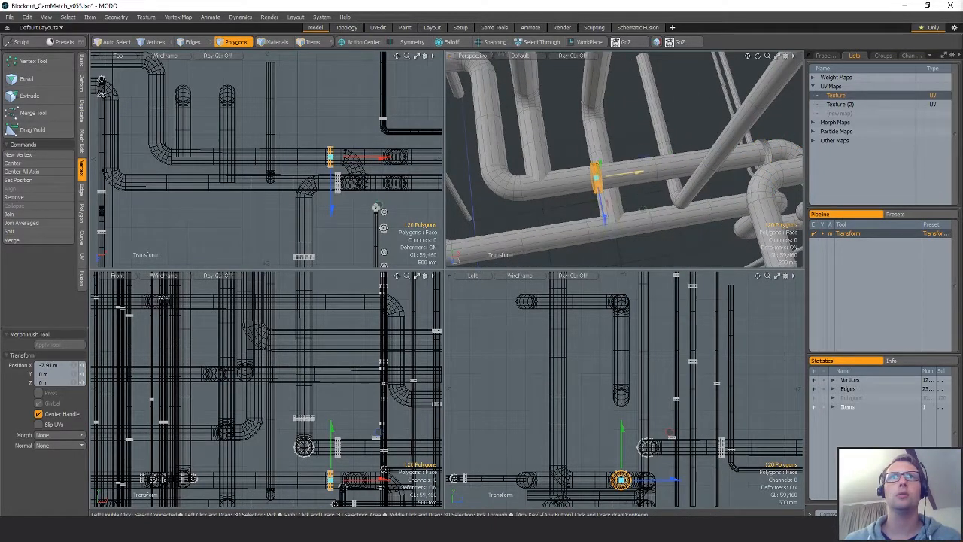
drag(380, 157, 252, 205)
alt+shift+drag(527, 181, 571, 208)
- Duplicate the ring beside the bend, bring the copy to the pipe's Z-direction leg and rotate it square to that leg
alt+shift+drag(226, 189, 331, 210)
scroll(335, 227, up, 3)
key(ctrl+c)
key(ctrl+v)
key(w)
alt+shift+drag(271, 135, 215, 201)
scroll(385, 170, up, 3)
scroll(342, 155, up, 2)
key(e)
alt+shift+drag(352, 198, 361, 147)
key(w)
key(x)
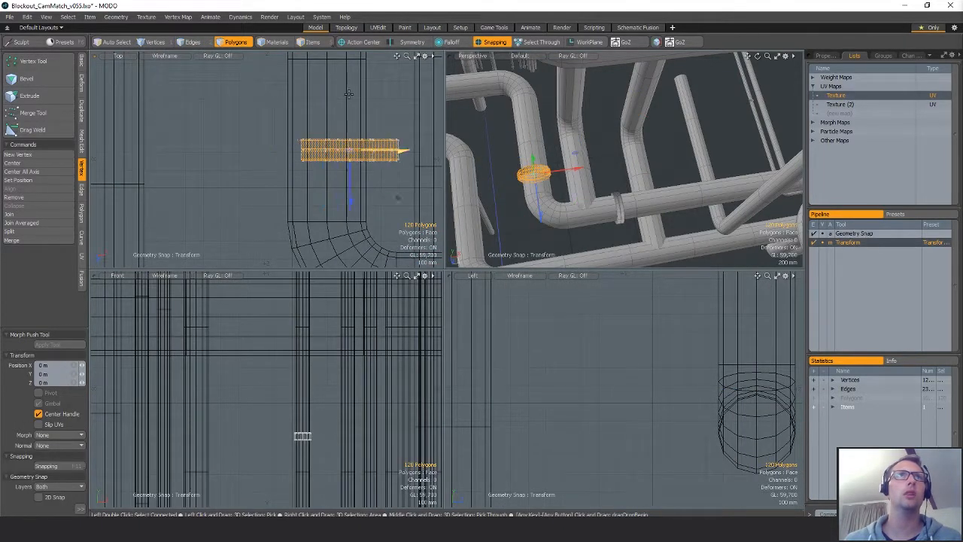
- Snap the rotated ring to the leg's centreline and slide it 260 mm in Z toward the bend
drag(350, 94, 329, 57)
key(q)
key(w)
mouse_move(545, 221)
alt+mouse_down()
mouse_move(542, 203)
mouse_move(551, 239)
alt+mouse_up()
key(x)
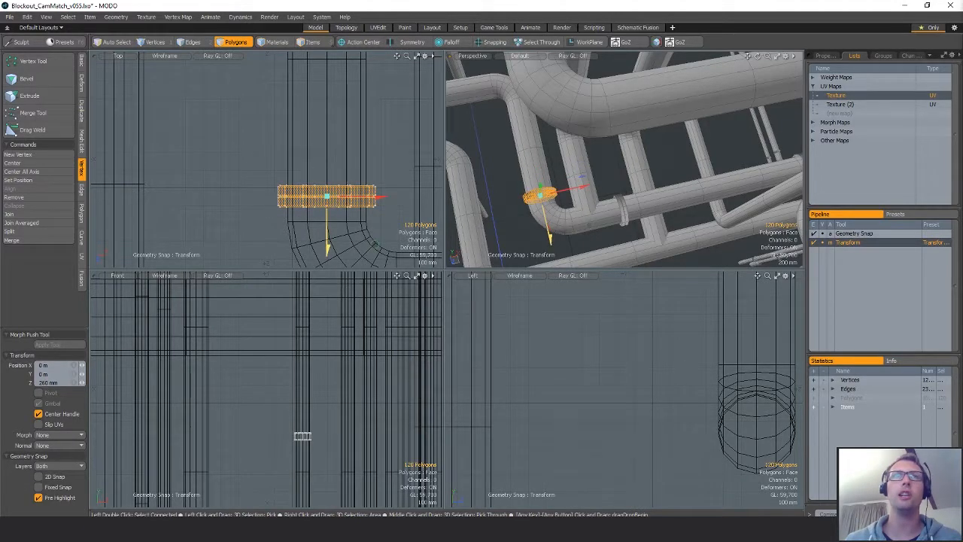
- Duplicate the ring and slide the copy in Z along the leg to the elbow at its opposite end
ctrl+alt+drag(400, 235, 339, 161)
key(ctrl+c)
key(ctrl+v)
key(w)
key(space)
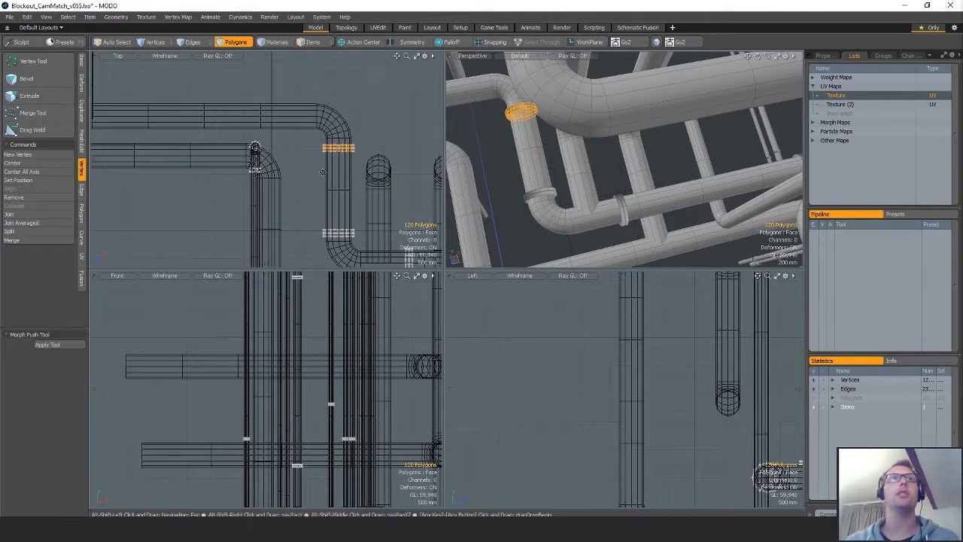
- Duplicate the ring past the elbow, rotate the copy square to the X-direction run and snap it to the run's centreline
alt+shift+drag(323, 172, 305, 197)
ctrl+alt+drag(304, 198, 345, 217)
key(ctrl+c)
key(ctrl+v)
key(w)
ctrl+alt+drag(345, 218, 391, 217)
key(e)
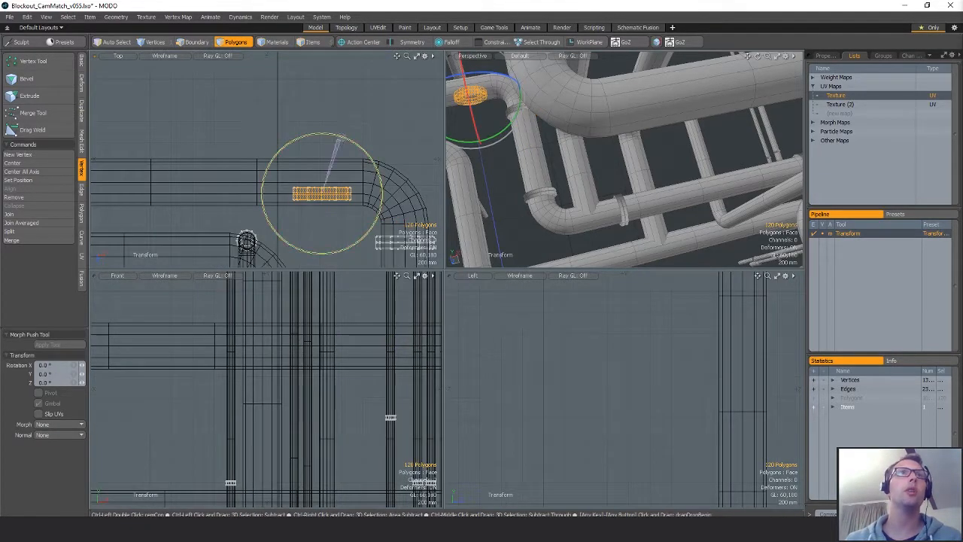
drag(343, 140, 377, 202)
key(w)
key(x)
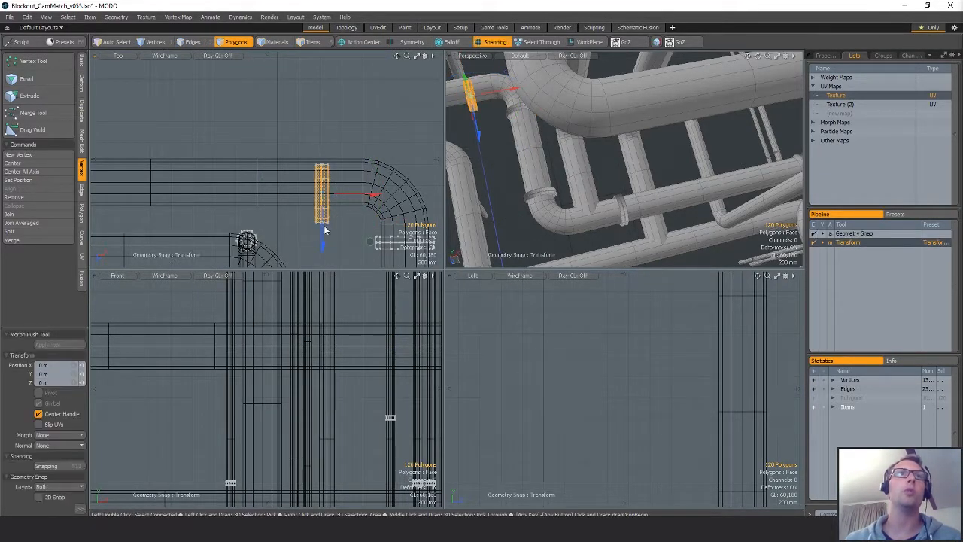
key(space)
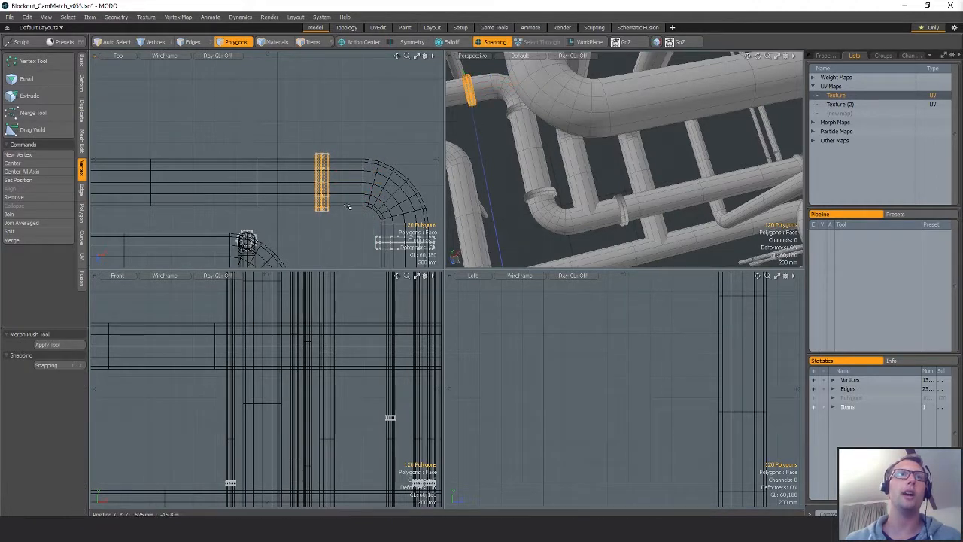
- Slide the ring about 180 mm in X toward the elbow and place a duplicate -3.2 m in X along the run
key(w)
drag(353, 188, 377, 187)
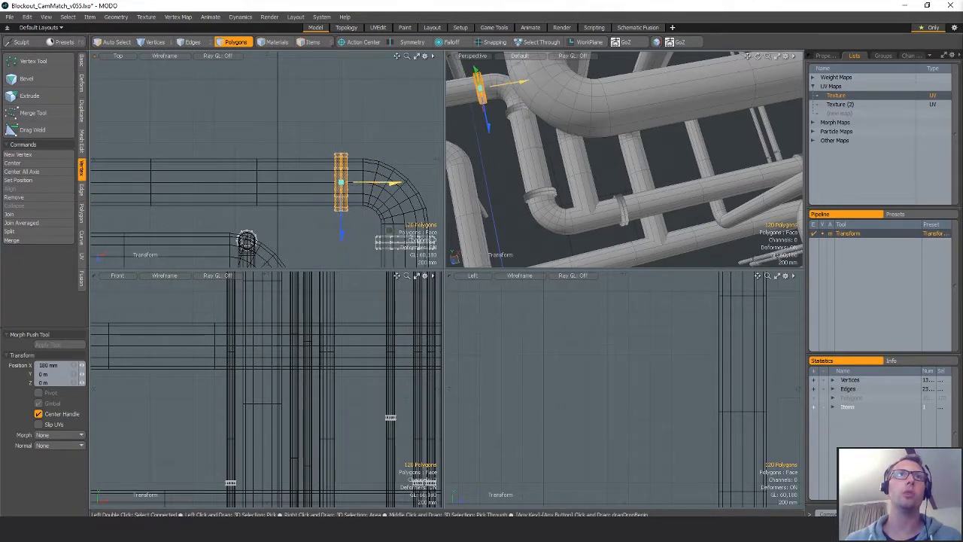
scroll(590, 188, down, 2)
alt+shift+drag(550, 139, 723, 155)
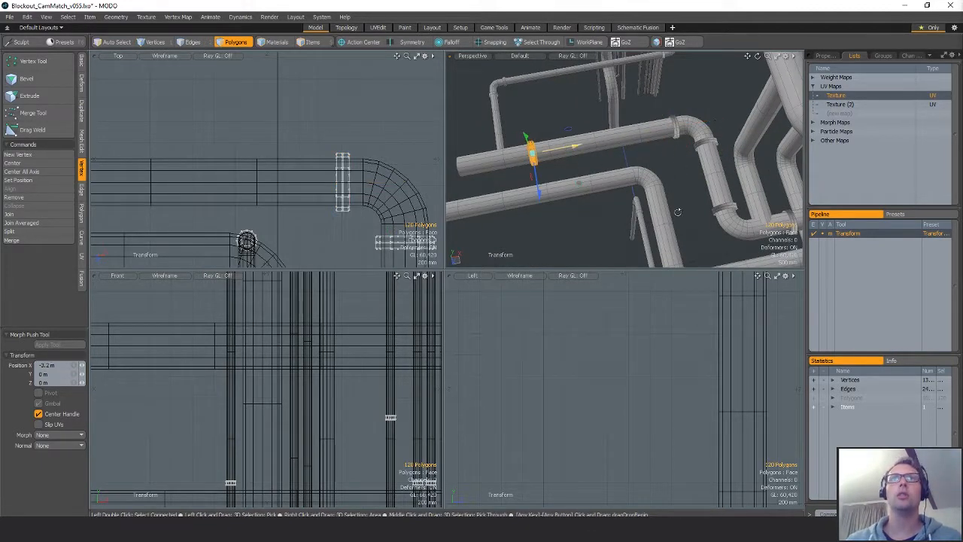
alt+drag(678, 212, 728, 150)
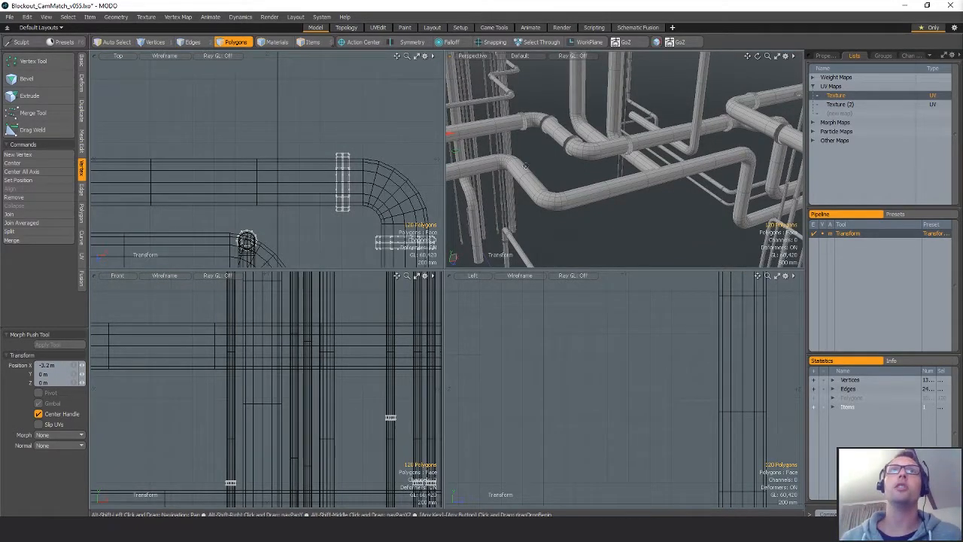
- Duplicate both rings on the X-direction run and move the pair -1.18 m in Y toward the lower parallel pipe
alt+shift+drag(525, 165, 700, 146)
key(q)
key(w)
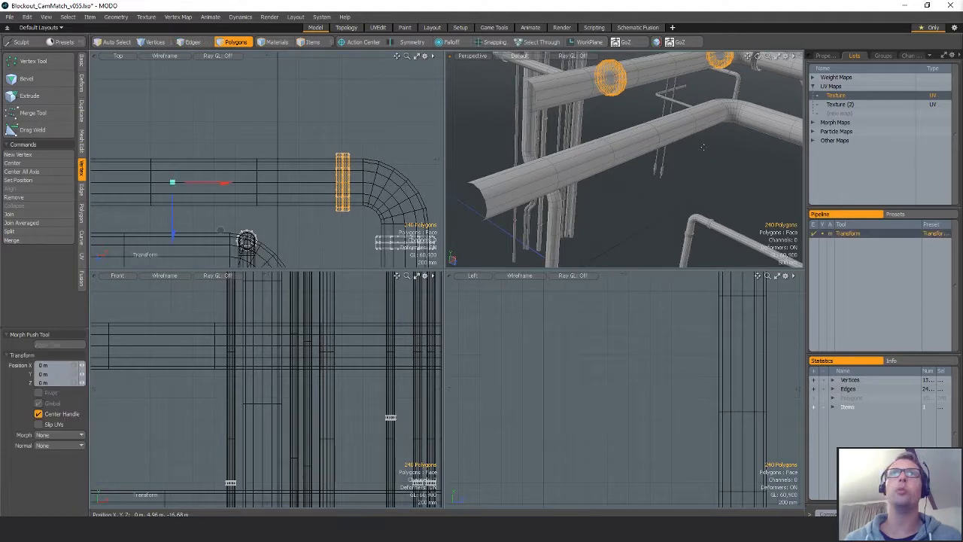
key(shift+a)
drag(659, 105, 657, 118)
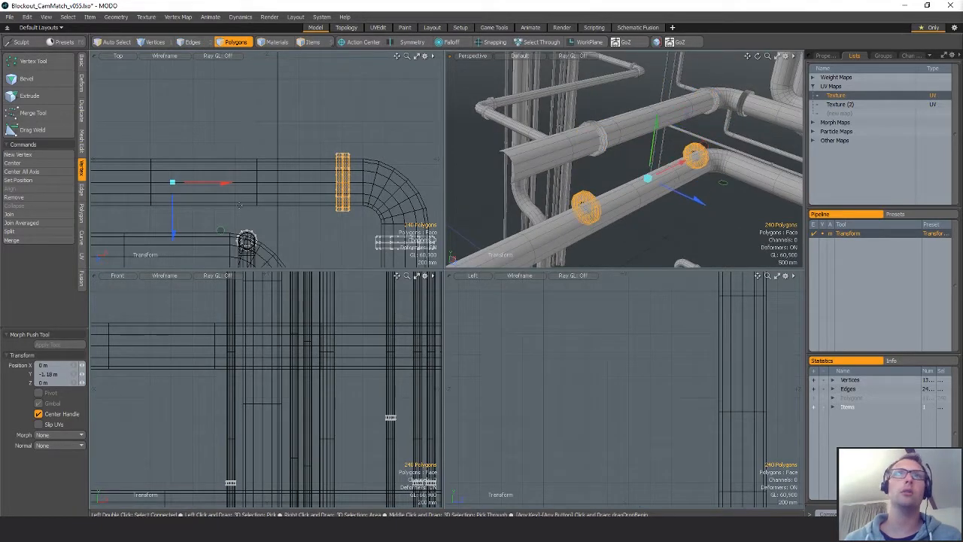
- Snap the lowered ring pair in Z to the centreline of the lower parallel pipe
scroll(339, 147, down, 2)
alt+shift+drag(227, 243, 170, 158)
key(x)
key(q)
key(w)
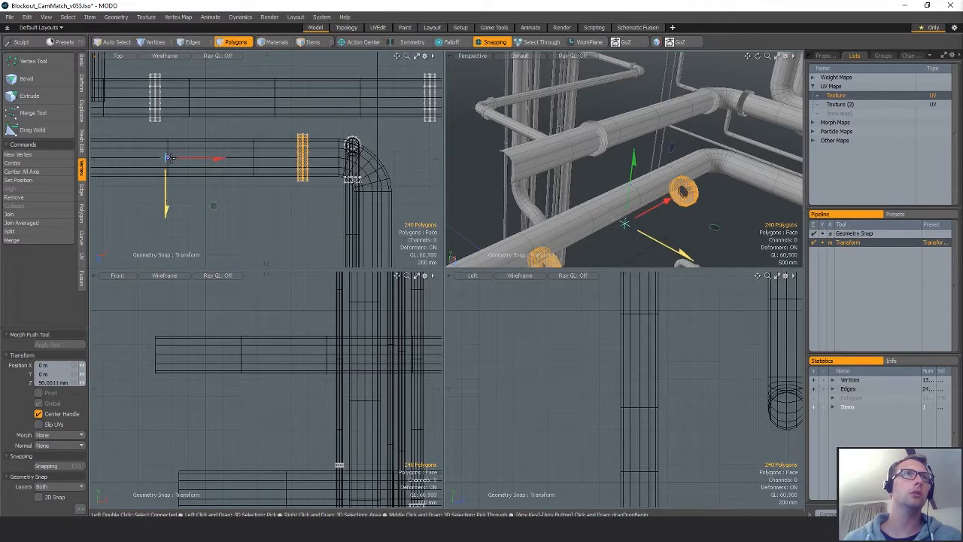
alt+drag(328, 209, 364, 198)
alt+drag(228, 173, 252, 187)
- Snap the ring pair in Y so both rings sit concentric with the lower pipe
key(shift+a)
scroll(651, 414, down, 3)
alt+drag(652, 414, 632, 457)
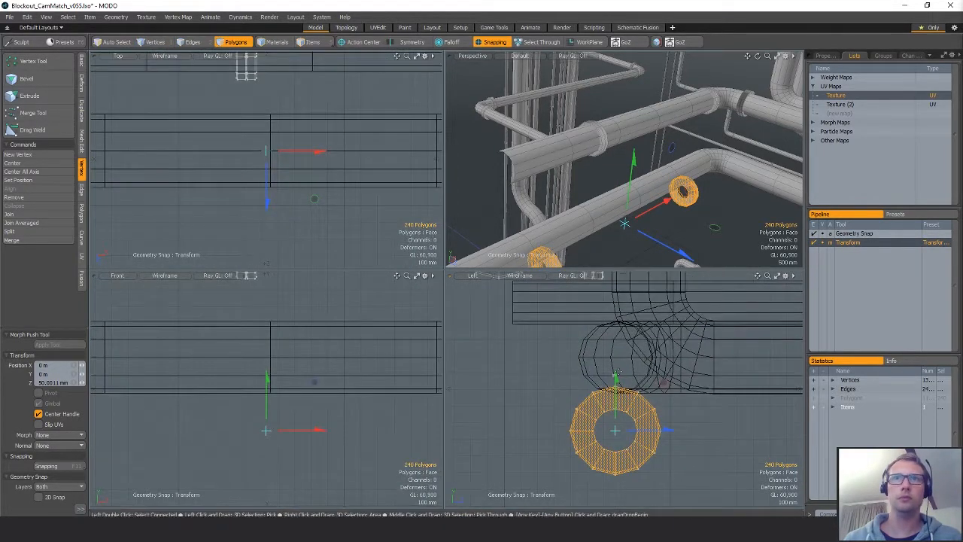
drag(617, 375, 572, 360)
key(q)
alt+drag(726, 207, 592, 171)
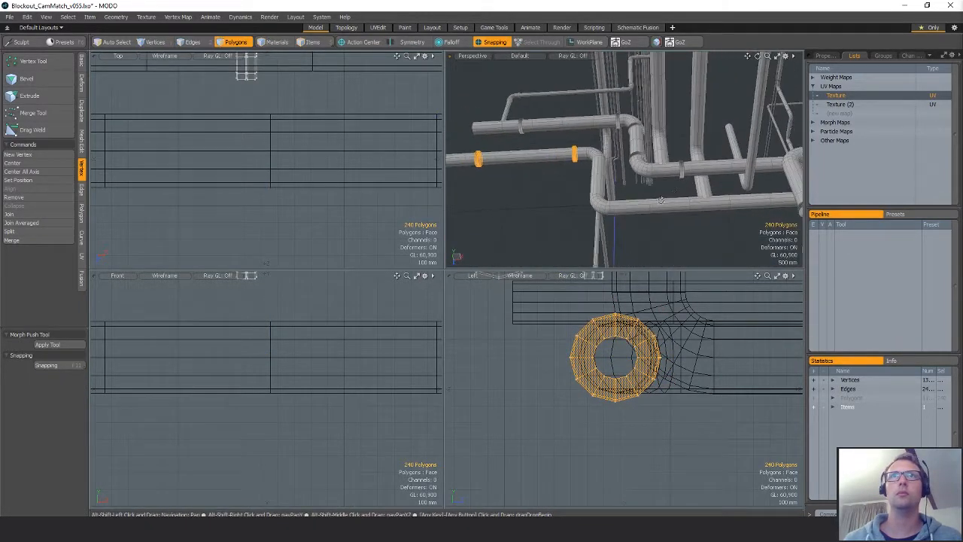
- Duplicate the ring pair and move it 4.5 m in X and 2.6 m in Z onto the run past the bend
ctrl+alt+drag(355, 198, 278, 178)
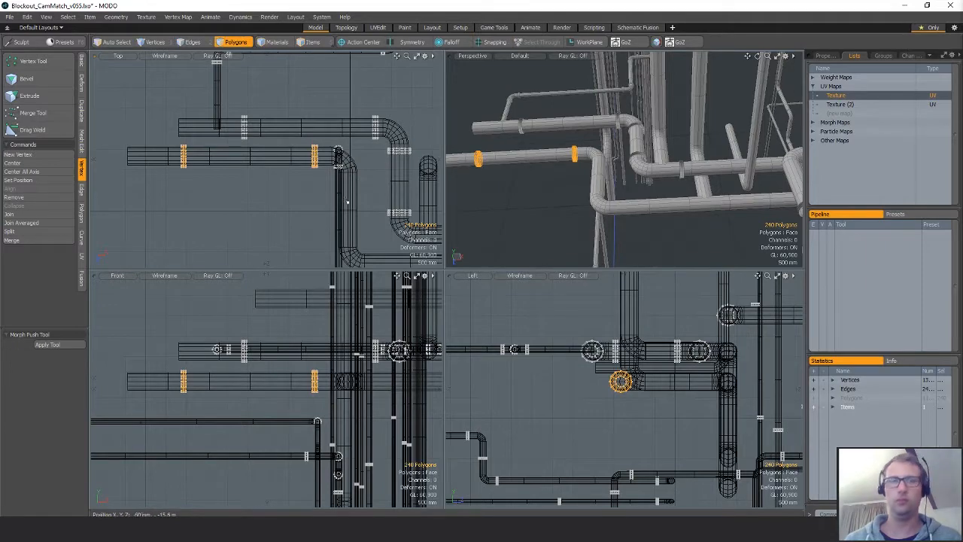
alt+shift+drag(347, 201, 382, 218)
scroll(294, 151, down, 3)
key(w)
key(shift+a)
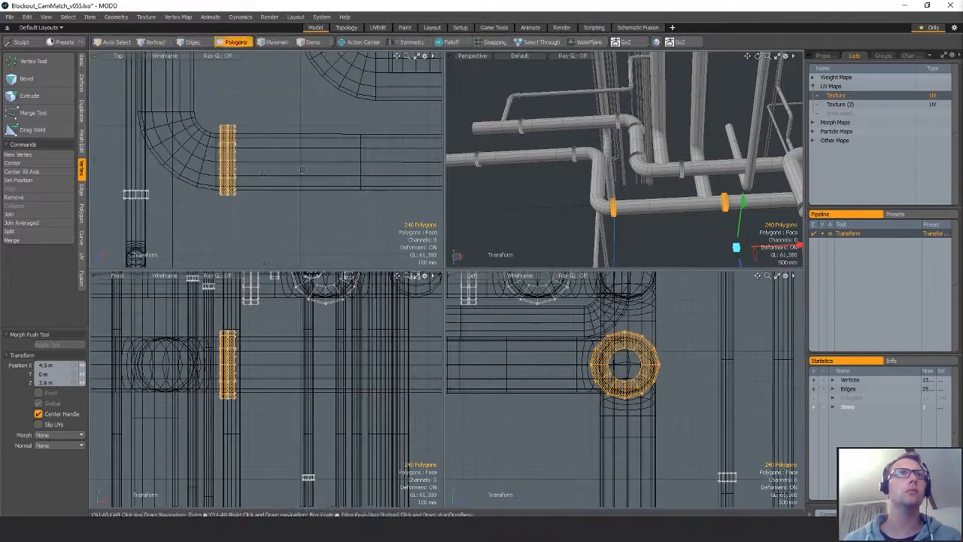
- Snap the ring pair 14.3 mm in Z to the run's centreline and slide it 220 mm in X away from the bend
key(q)
key(w)
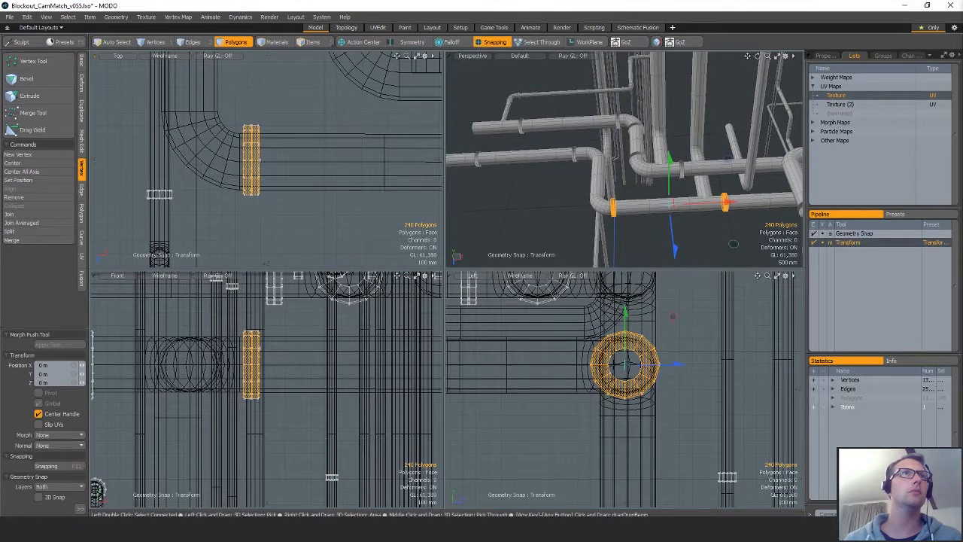
drag(294, 170, 382, 156)
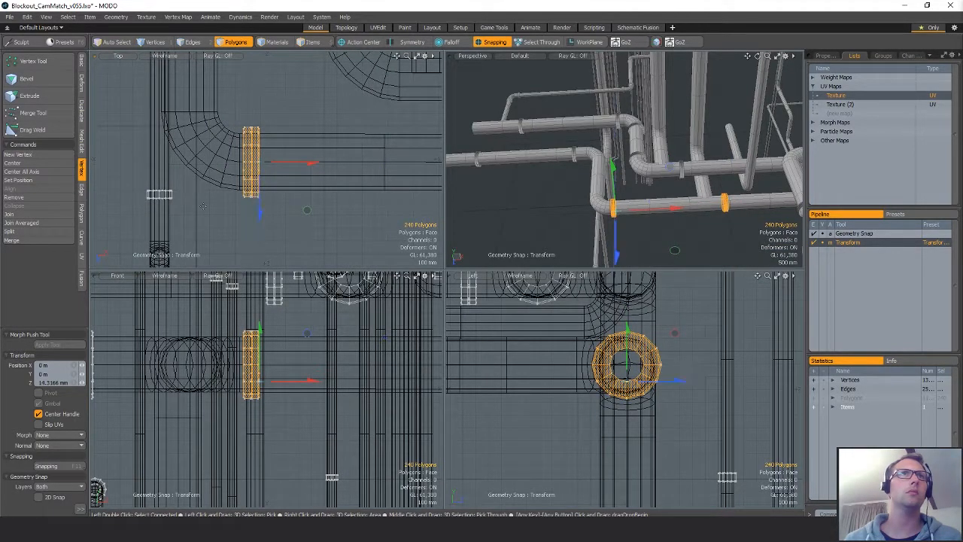
drag(319, 162, 338, 163)
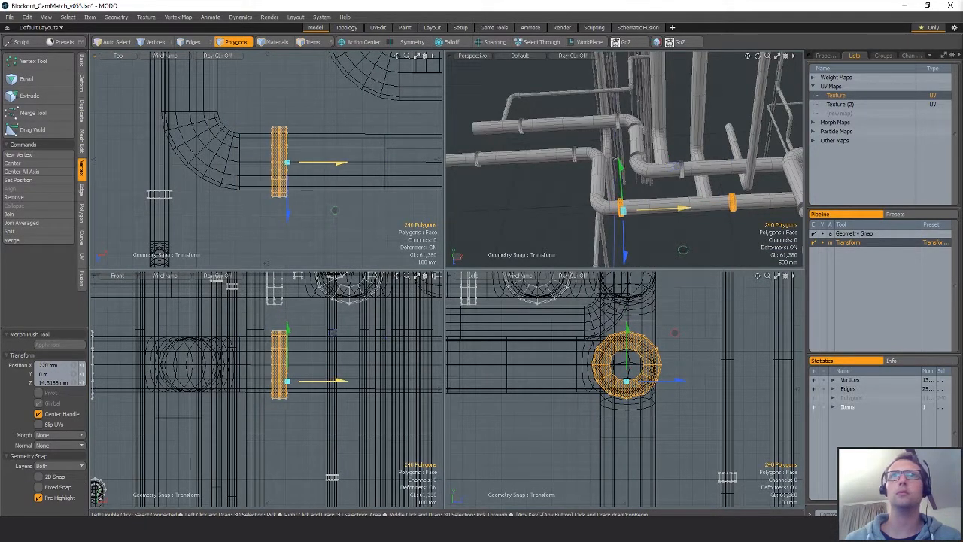
- Select only the farther ring of the pair and slide it -310 mm in X along the run
alt+drag(587, 184, 652, 192)
scroll(583, 194, up, 4)
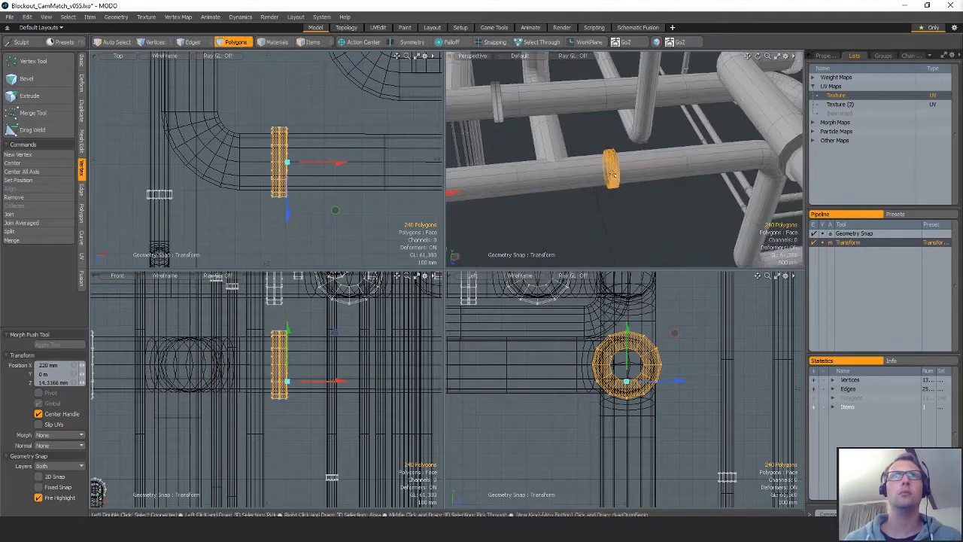
key(q)
double_click(611, 169)
shift+double_click(609, 157)
key(shift+a)
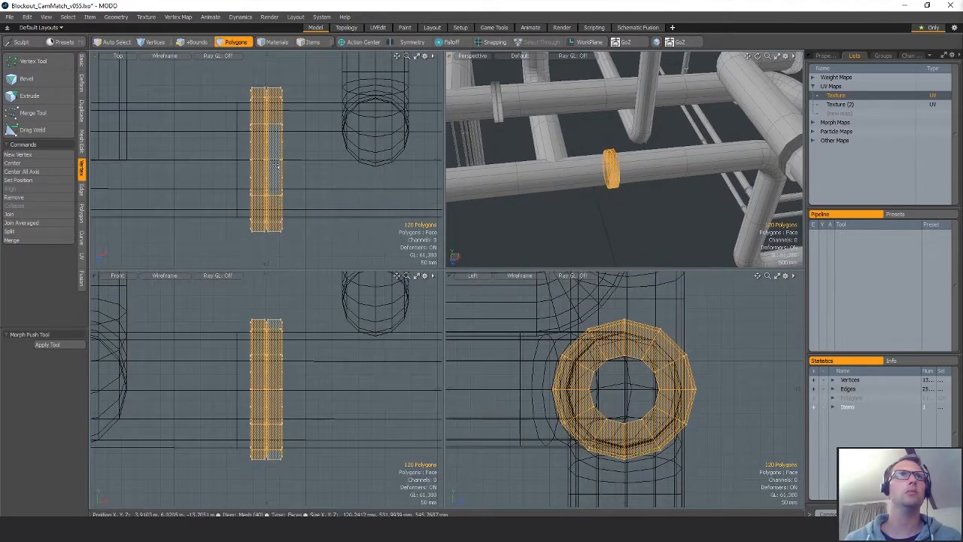
scroll(294, 175, down, 4)
alt+shift+drag(308, 168, 360, 165)
key(w)
drag(371, 215, 354, 214)
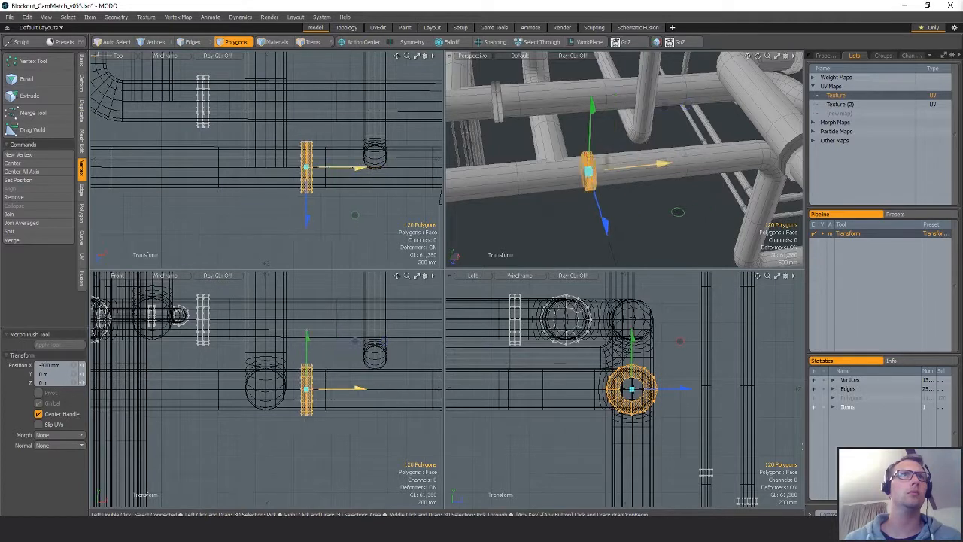
- Duplicate that ring and move the copy -875 mm in X to the other side of the joining pipe
drag(334, 170, 275, 143)
scroll(415, 162, up, 2)
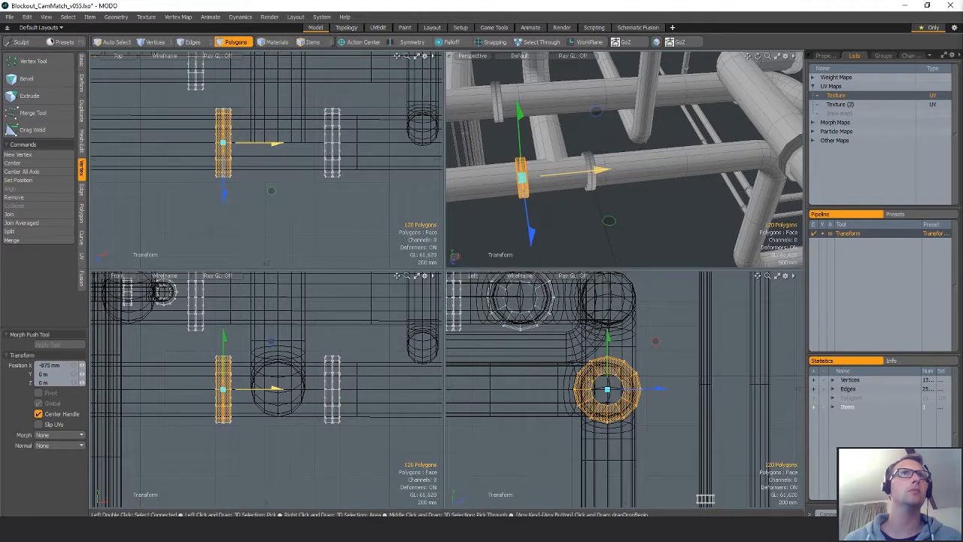
key(q)
click(394, 187)
- Select the whole ring before the pipe junction, duplicate it and move the copy 3.4 m in X beside the downturned elbow
alt+drag(572, 184, 484, 152)
scroll(608, 182, down, 4)
scroll(602, 157, up, 2)
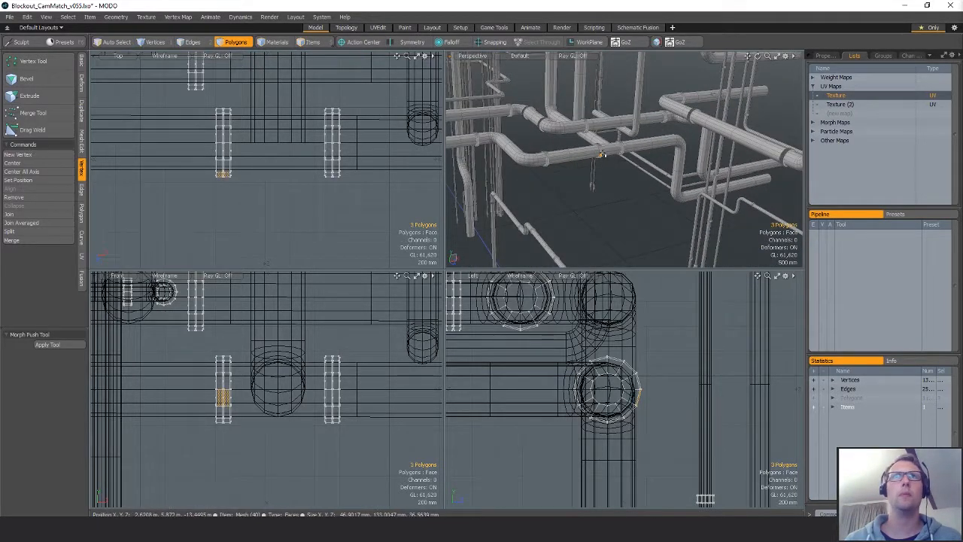
key(])
ctrl+alt+drag(291, 148, 221, 159)
alt+drag(422, 157, 301, 167)
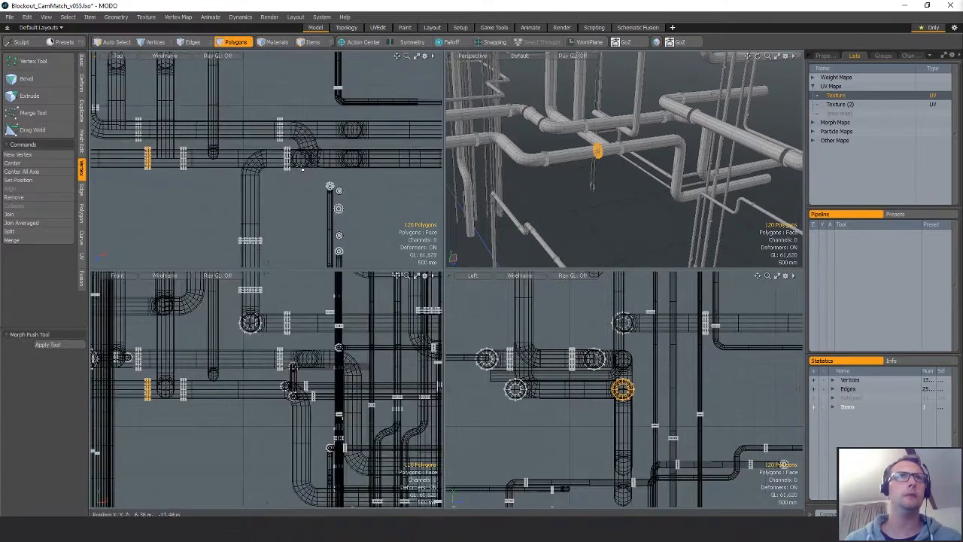
key(w)
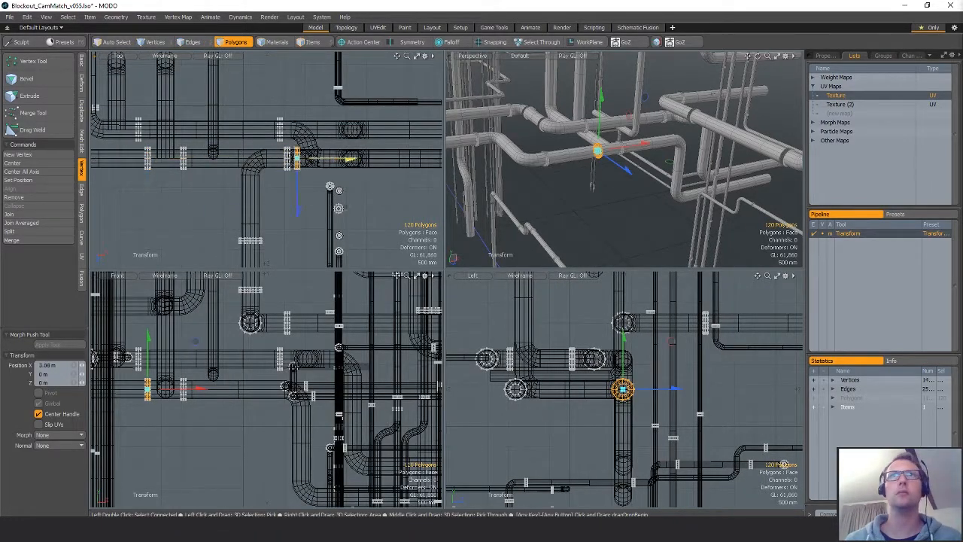
key(shift+a)
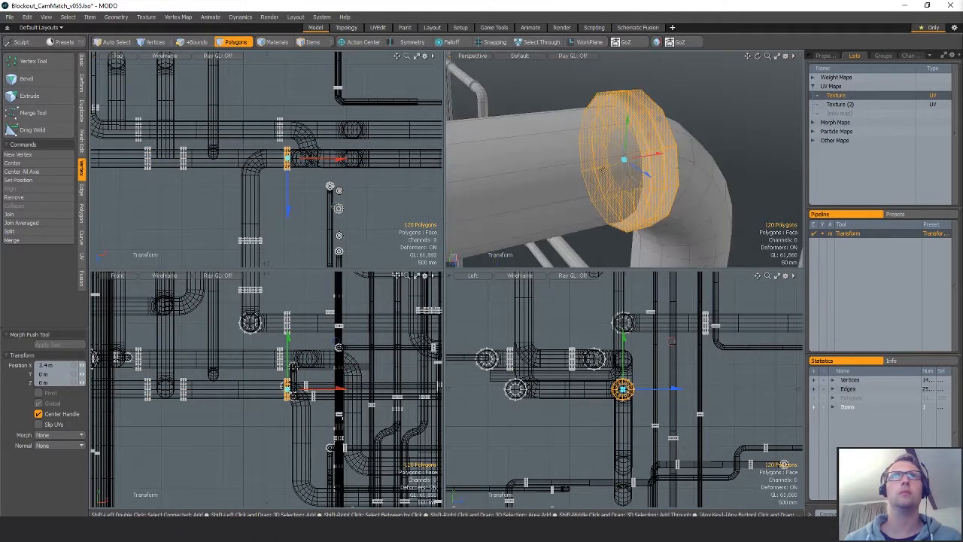
- Slide the ring back along X to an offset of about 3.086 m, onto the straight run before the downturned elbow
alt+drag(670, 156, 581, 162)
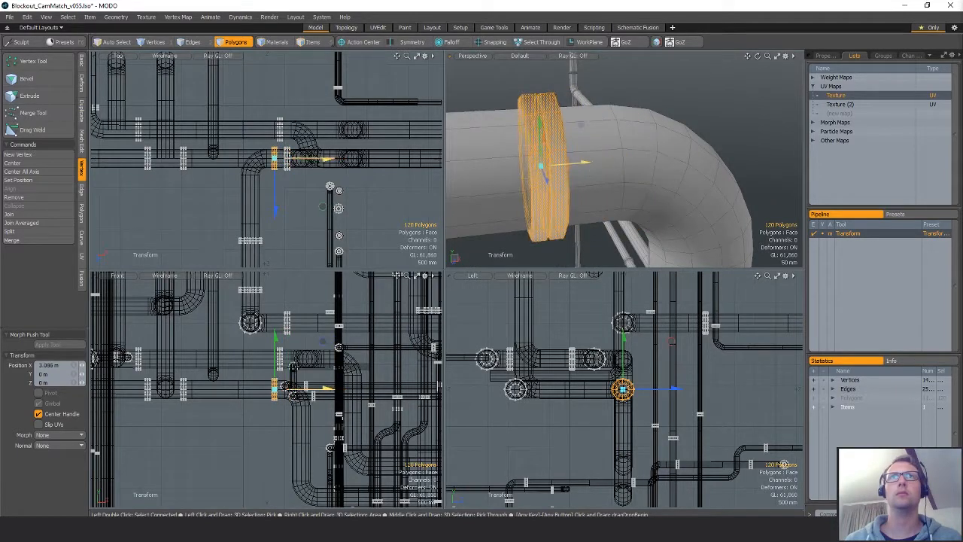
scroll(708, 167, down, 5)
alt+drag(703, 167, 745, 188)
alt+shift+drag(745, 188, 629, 145)
alt+drag(661, 110, 648, 152)
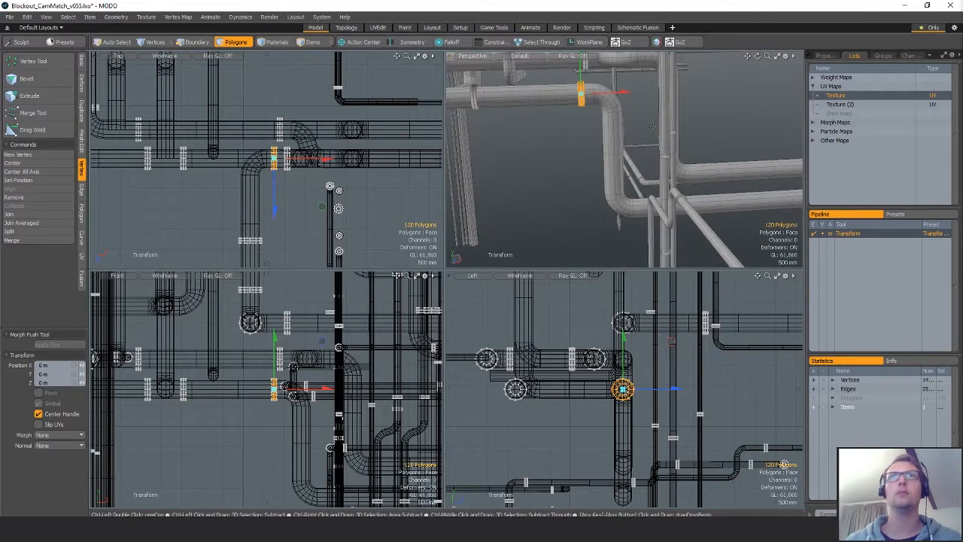
- Duplicate the ring and move the copy about 1.42 m in X and -2.62 m in Y beside the lower elbow of the same pipe
key(ctrl+v)
key(w)
alt+drag(638, 100, 612, 85)
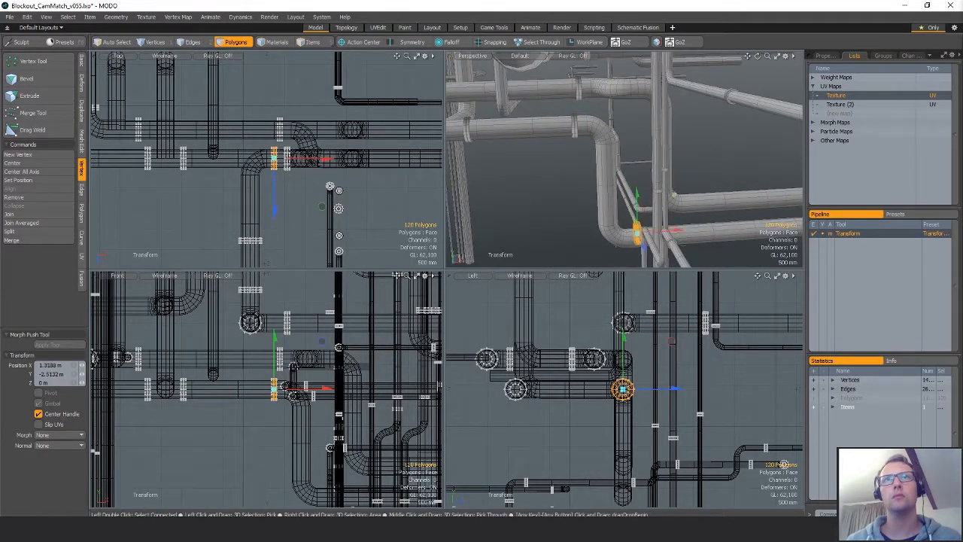
- Snap the copy about 5.4 mm in Y to the lower run's centreline and slide it slightly in X toward the elbow
key(shift+a)
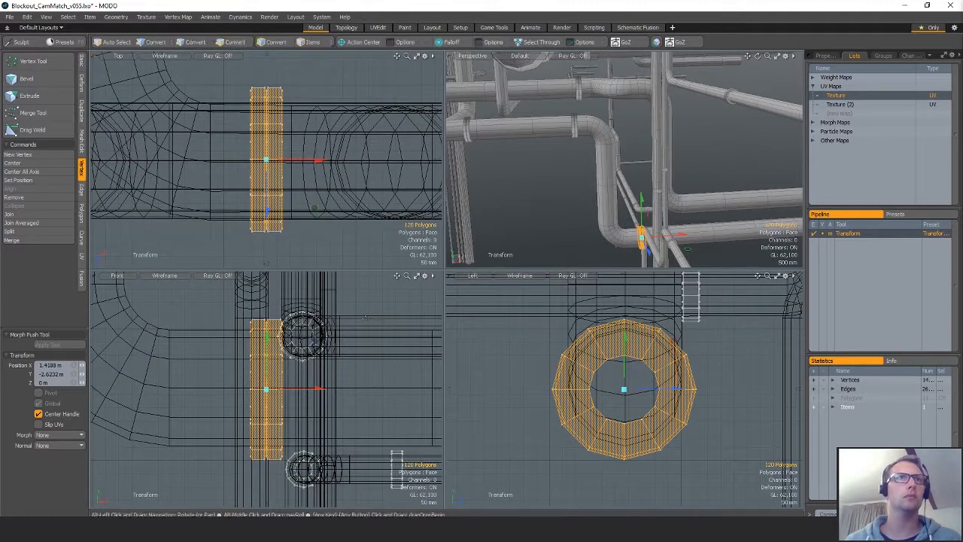
key(x)
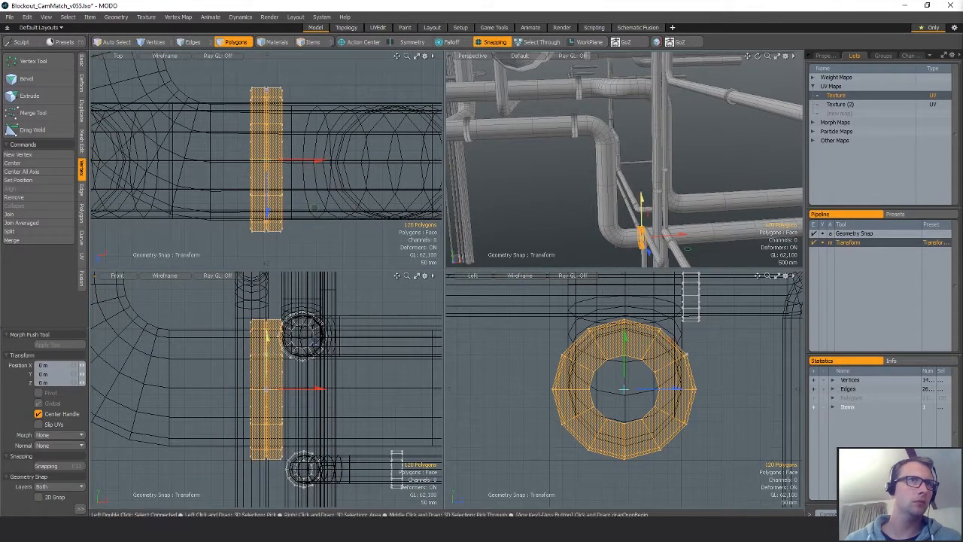
drag(267, 348, 267, 356)
drag(264, 396, 227, 388)
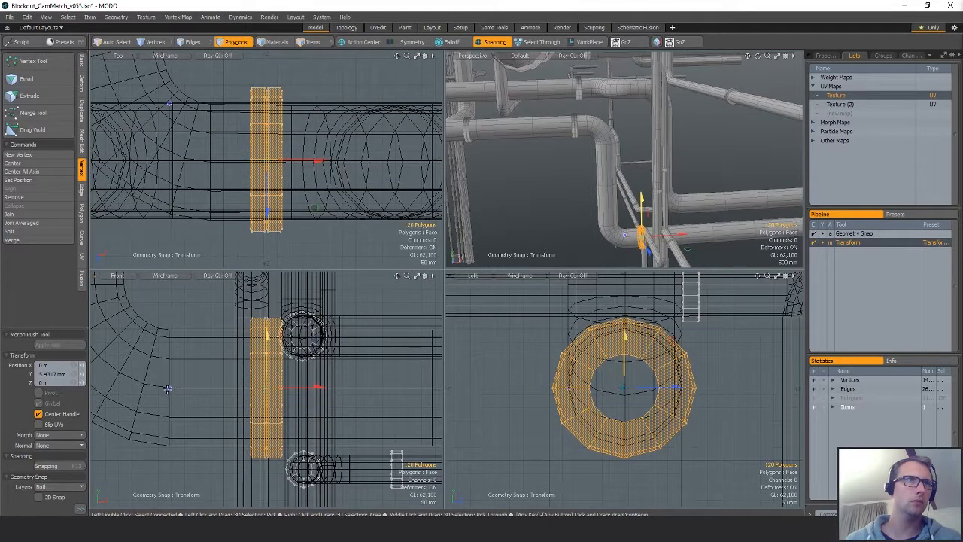
key(shift+a)
key(x)
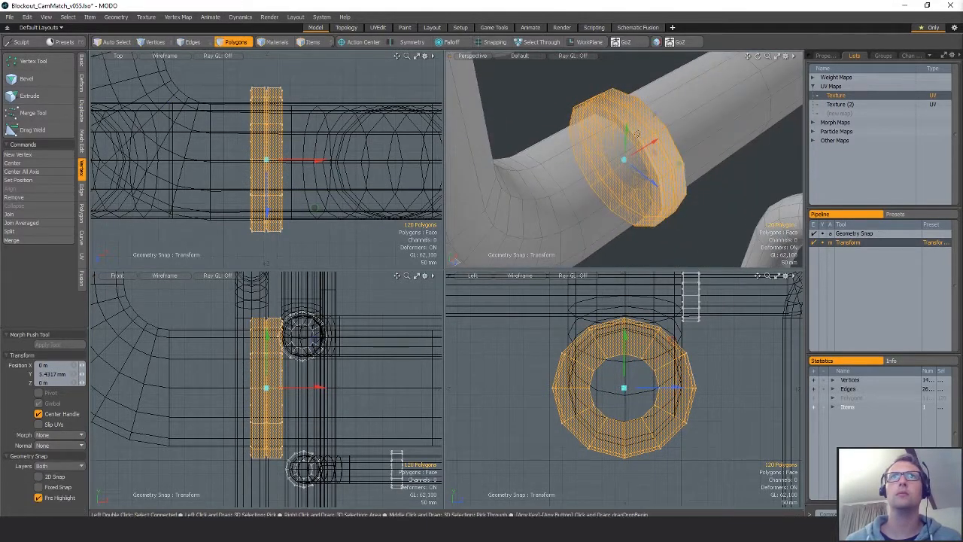
drag(656, 142, 650, 145)
scroll(715, 177, down, 5)
alt+drag(654, 215, 592, 165)
key(q)
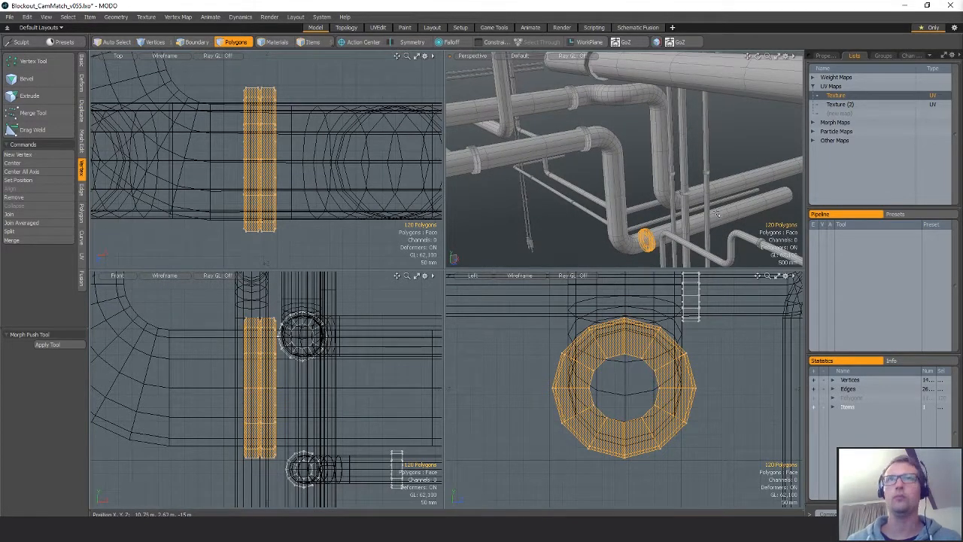
- Duplicate the ring onto the adjacent lower run, moving it 1.74 m in X and snapping it about 741.8 mm in Y to the centreline
key(w)
drag(684, 228, 691, 165)
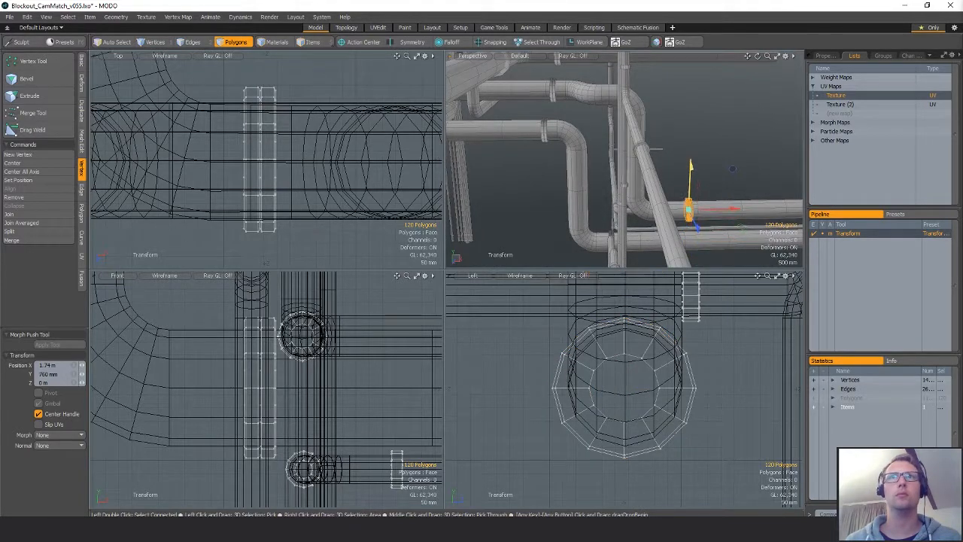
key(shift+a)
key(x)
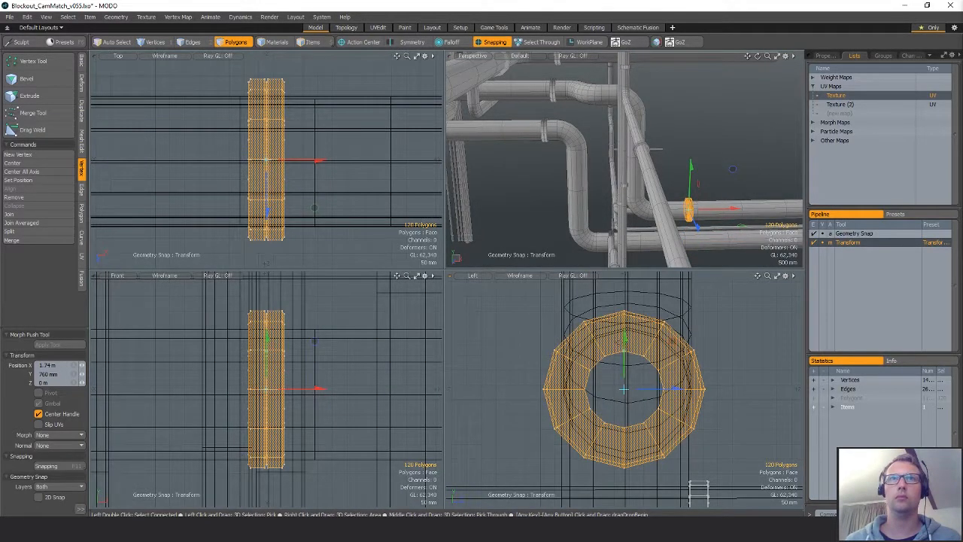
drag(267, 349, 268, 355)
key(shift+a)
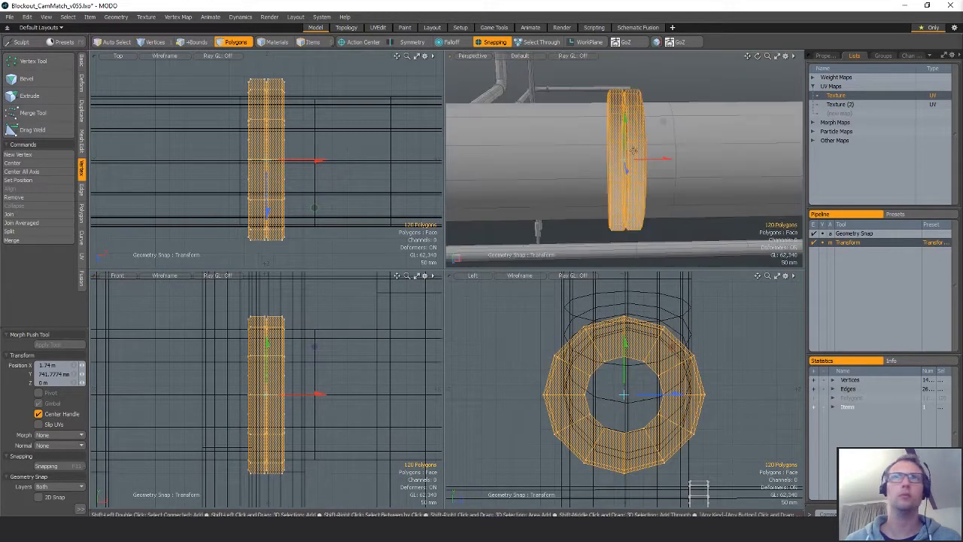
- Slide the ring along X toward the adjacent pipe's lower elbow and duplicate it in place
alt+drag(651, 159, 625, 111)
scroll(675, 161, down, 2)
key(x)
scroll(597, 164, down, 5)
key(e)
key(w)
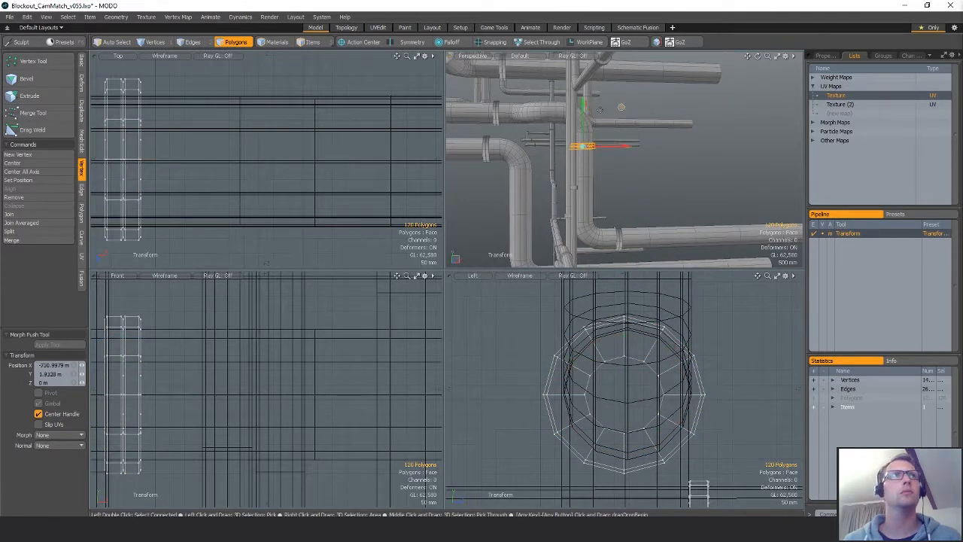
key(shift+a)
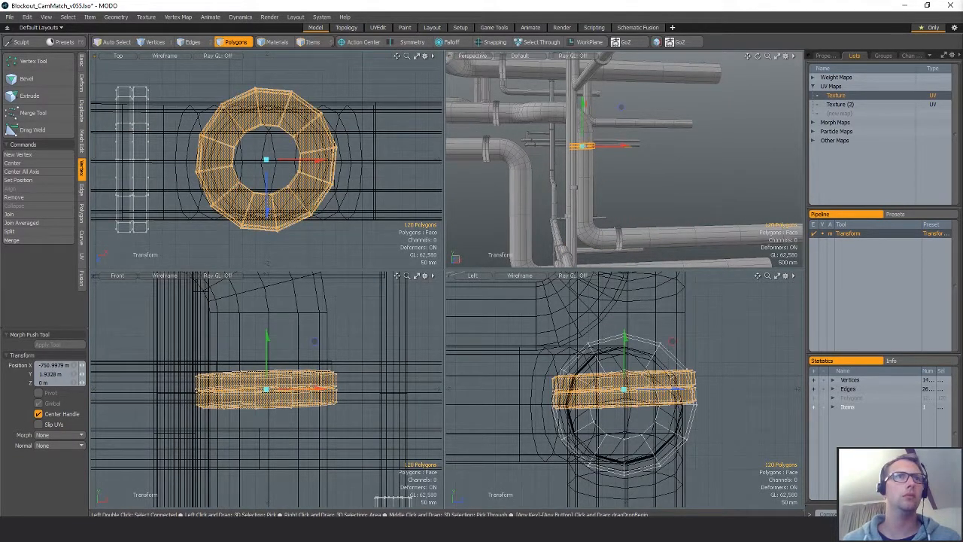
key(ctrl+z)
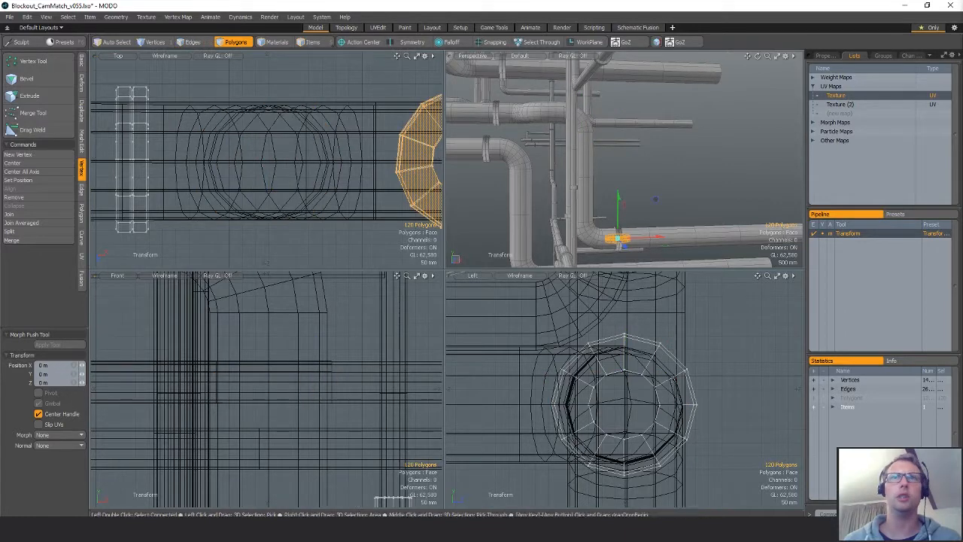
key(shift+a)
key(ctrl+z)
key(ctrl+z)
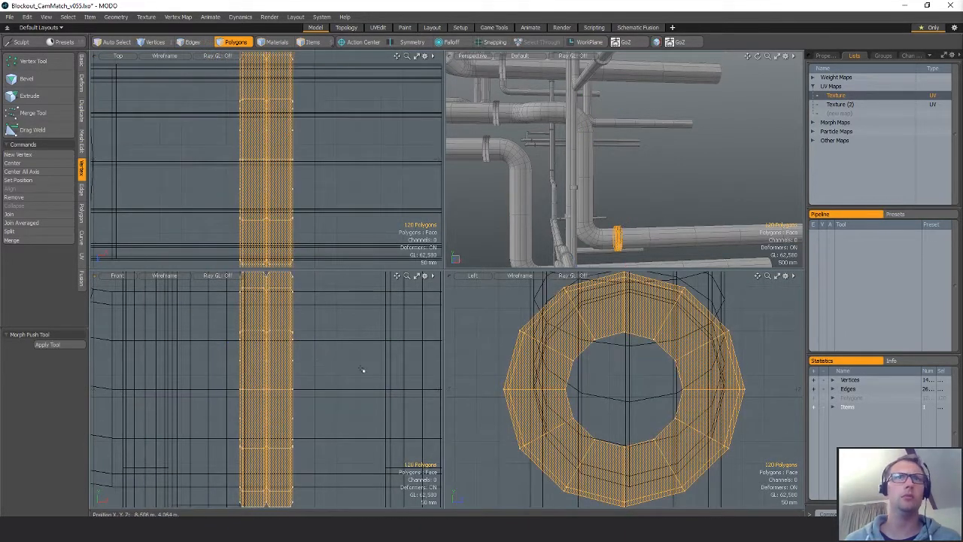
- Rotate the duplicated ring to lie flat and move it -730 mm in X and 1.97 m in Y onto the vertical section
key(shift+a)
key(e)
drag(327, 323, 341, 273)
scroll(352, 376, down, 6)
key(w)
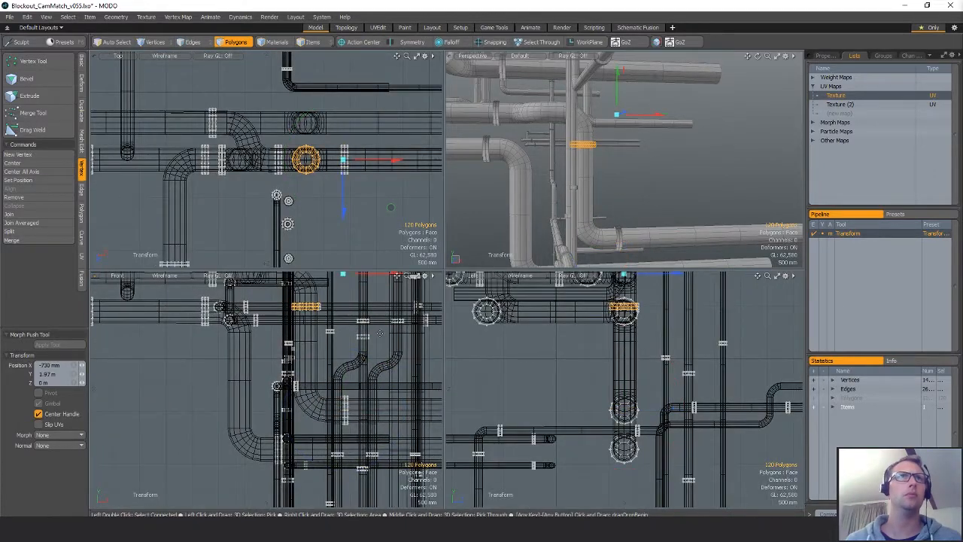
key(shift+a)
key(space)
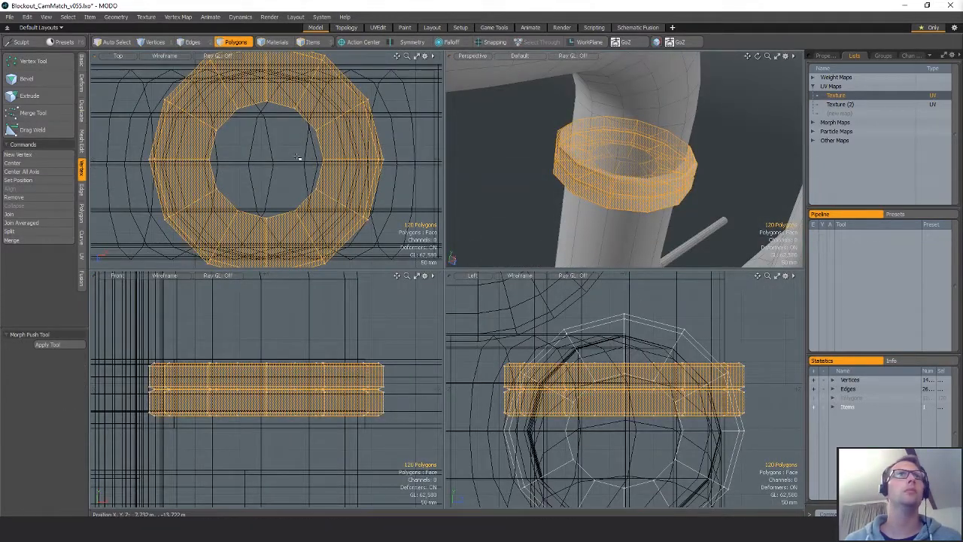
- Snap the flat ring in X to the vertical section's centreline and clear the selection
alt+drag(725, 173, 742, 189)
key(w)
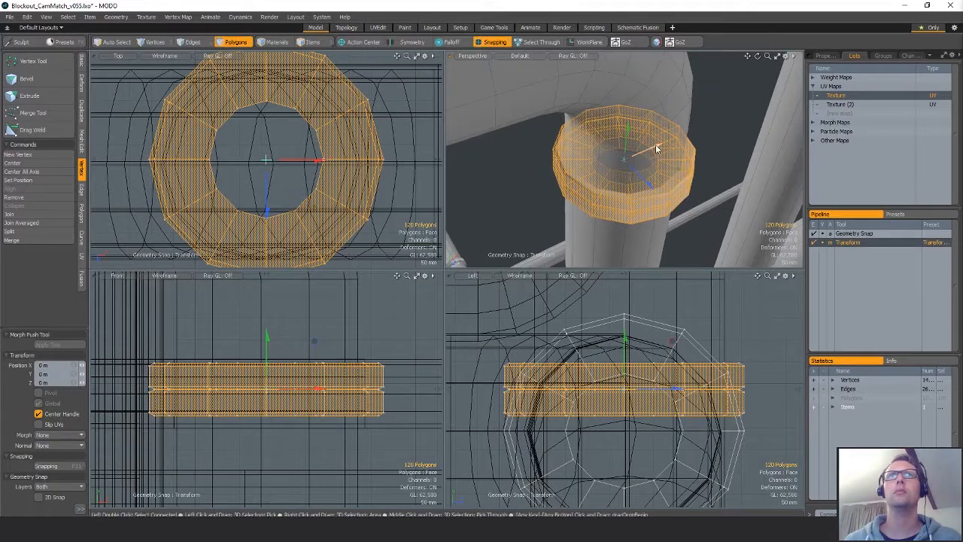
drag(657, 147, 551, 133)
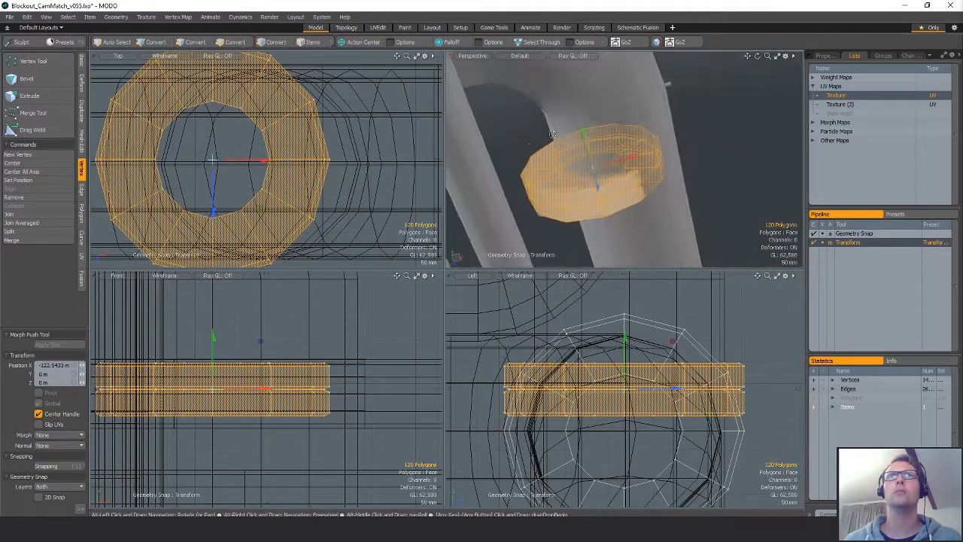
drag(622, 164, 594, 195)
scroll(599, 152, down, 5)
key(q)
click(684, 143)
- Select the whole flat ring on the vertical section, duplicate it and move the copy -4.6 m in X and 2.7 m in Y
scroll(697, 224, up, 3)
scroll(594, 196, up, 5)
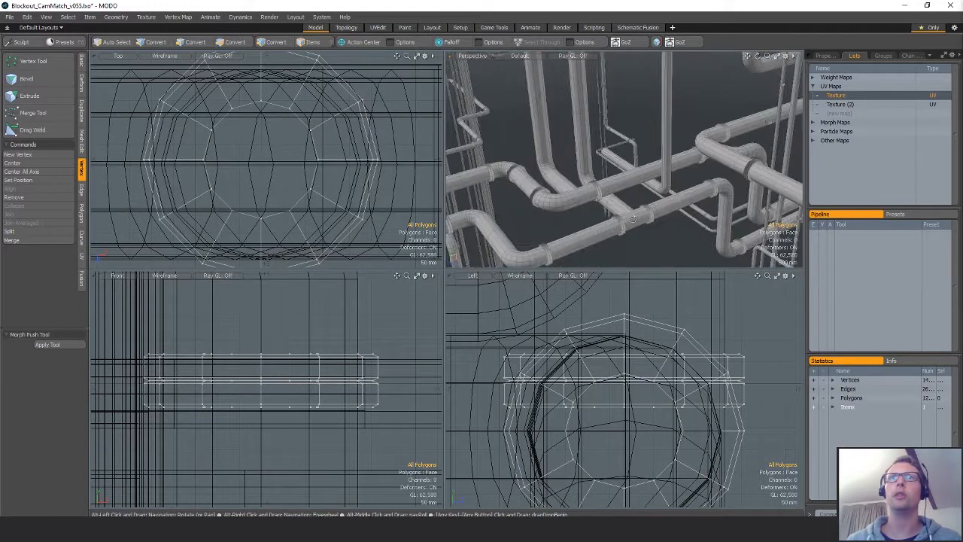
alt+drag(749, 231, 719, 184)
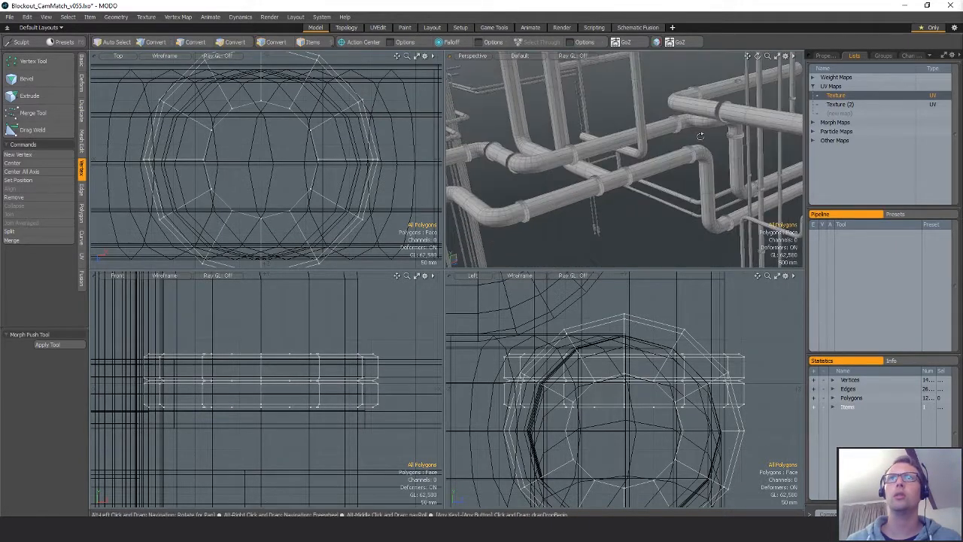
drag(738, 131, 678, 188)
double_click(735, 139)
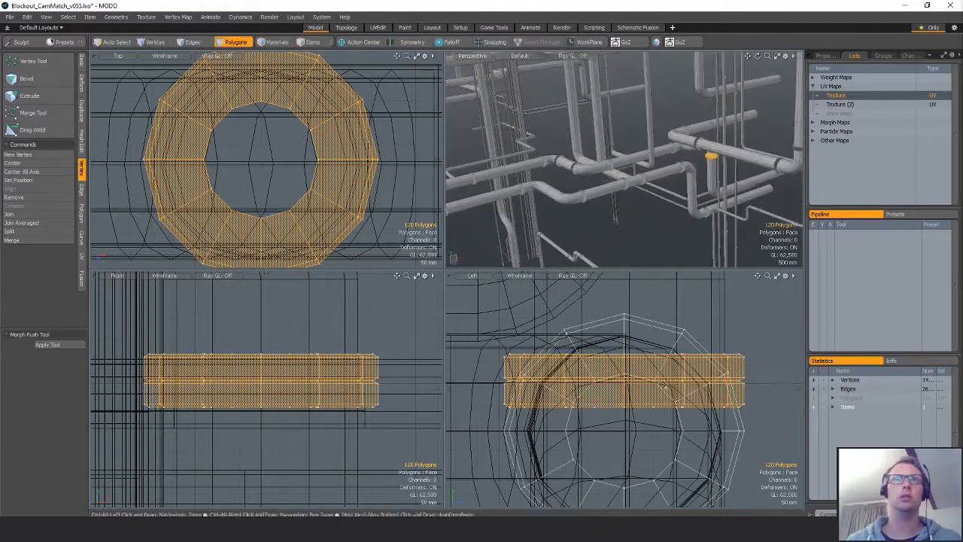
scroll(561, 379, down, 8)
alt+drag(561, 379, 643, 386)
alt+shift+drag(294, 415, 304, 421)
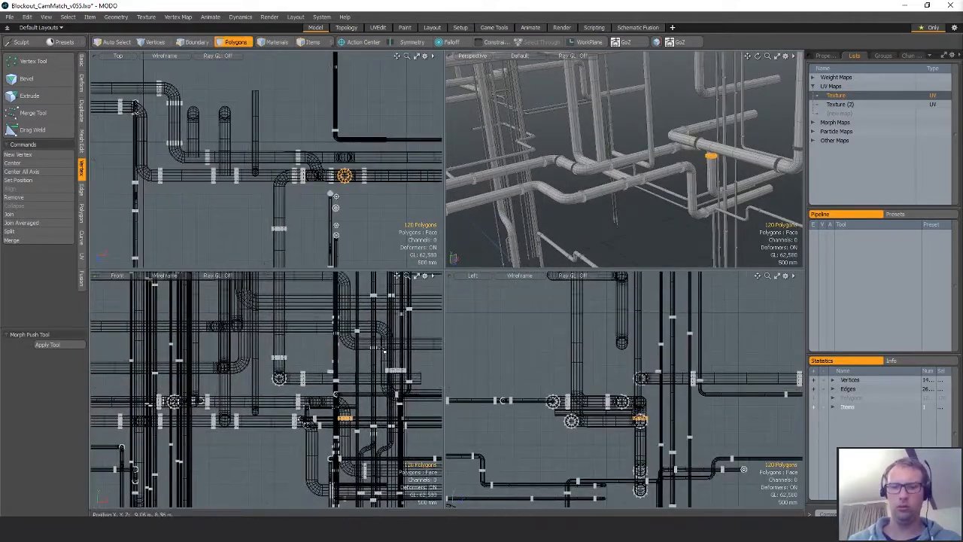
key(w)
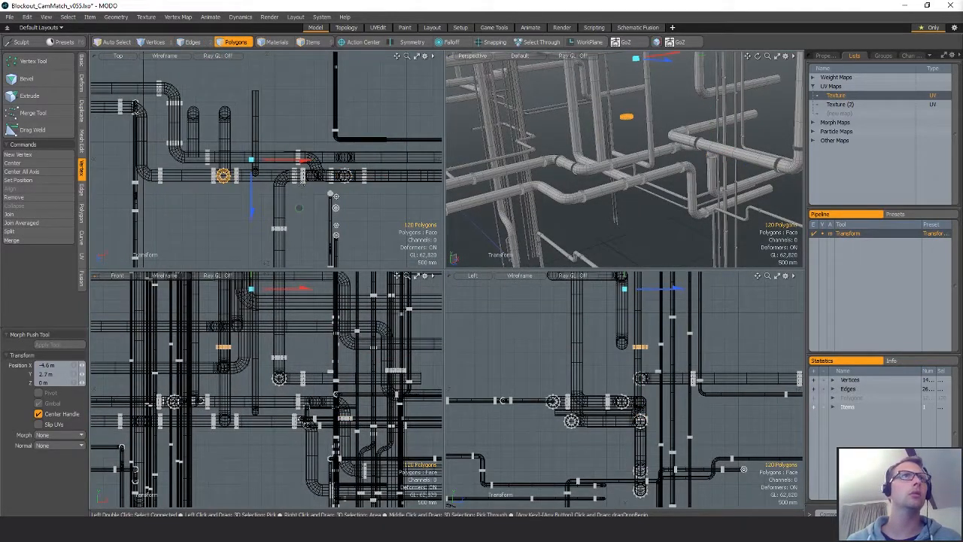
- Move the copy 100 mm in X and -2.38 m in Z onto the upright pipe, snapping it -44.1 mm in X and -34.3 mm in Z
key(shift+a)
alt+drag(653, 215, 690, 219)
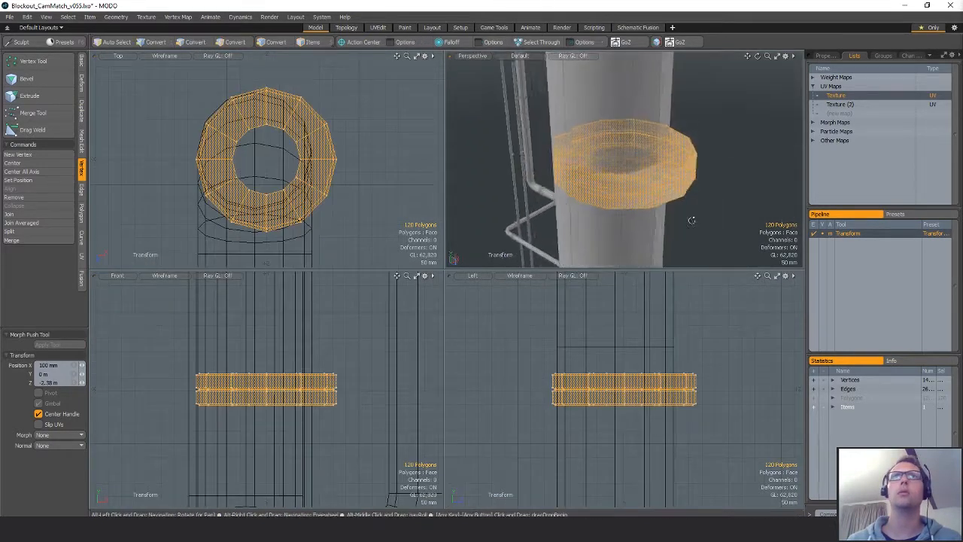
scroll(679, 214, down, 2)
key(q)
key(x)
alt+shift+drag(319, 185, 275, 116)
key(w)
alt+drag(632, 237, 682, 188)
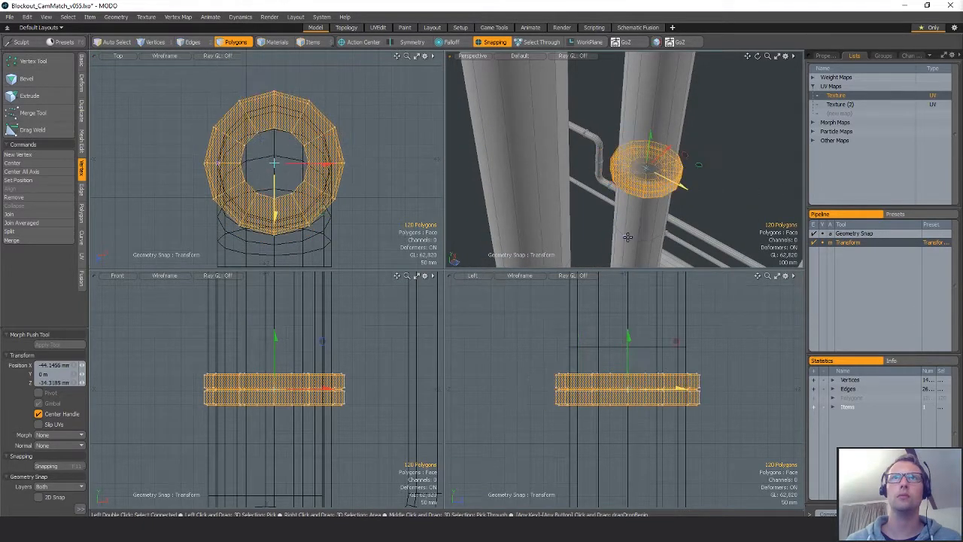
- Slide the ring -1.8 m in Y down the upright pipe to just above the horizontal pipes
alt+drag(676, 229, 602, 185)
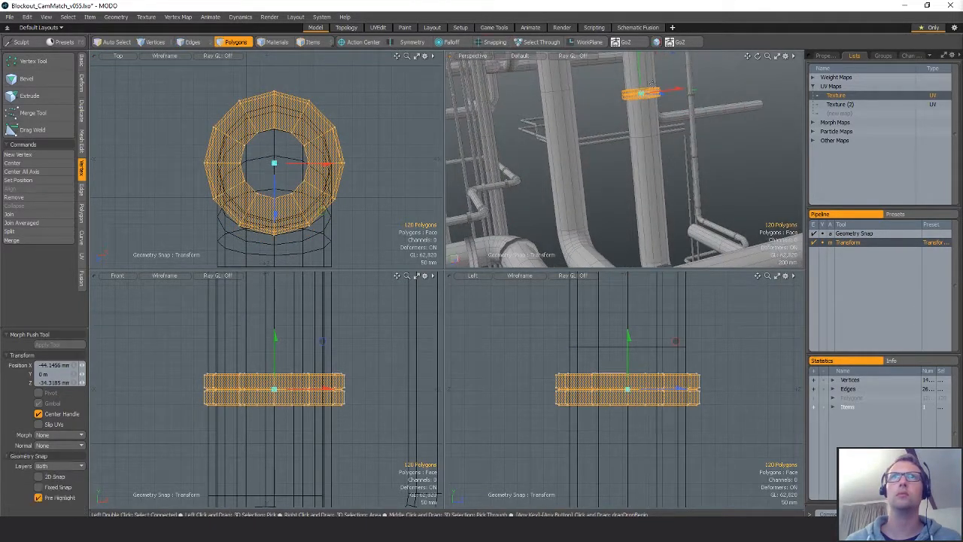
key(q)
key(w)
drag(640, 63, 602, 116)
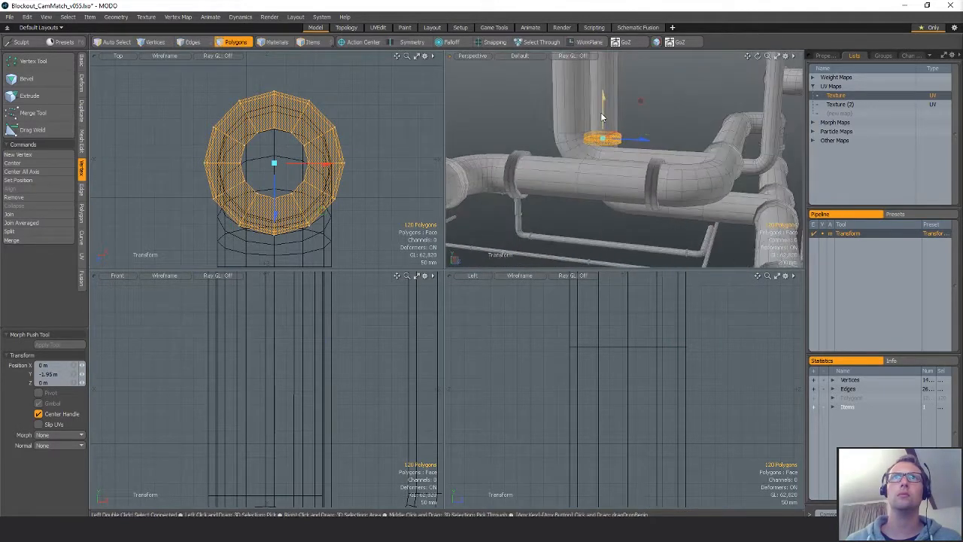
alt+drag(664, 182, 625, 181)
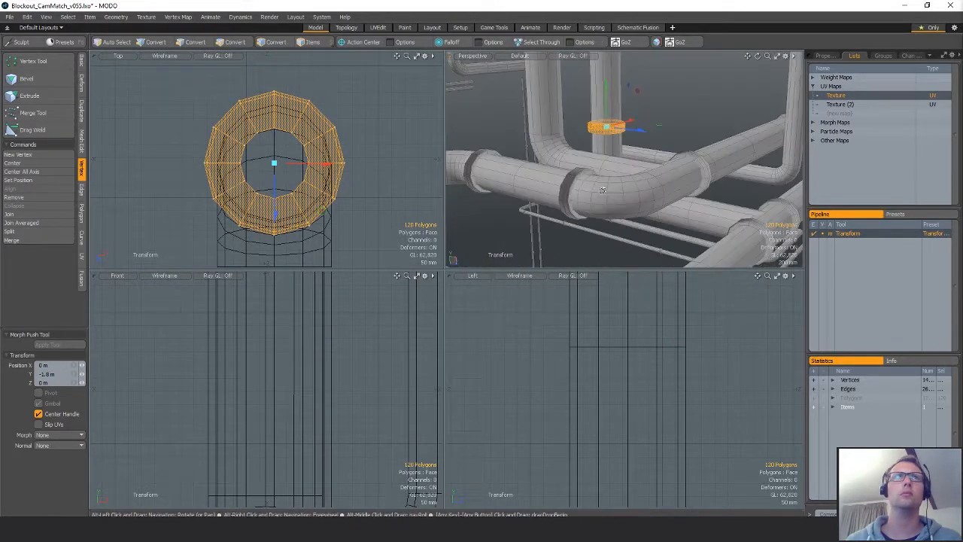
- Duplicate the ring and move the copy -1.2 m in X and 405 mm in Y onto the neighbouring upright pipe
key(shift+a)
key(shift+a)
scroll(336, 418, down, 6)
alt+drag(260, 400, 274, 400)
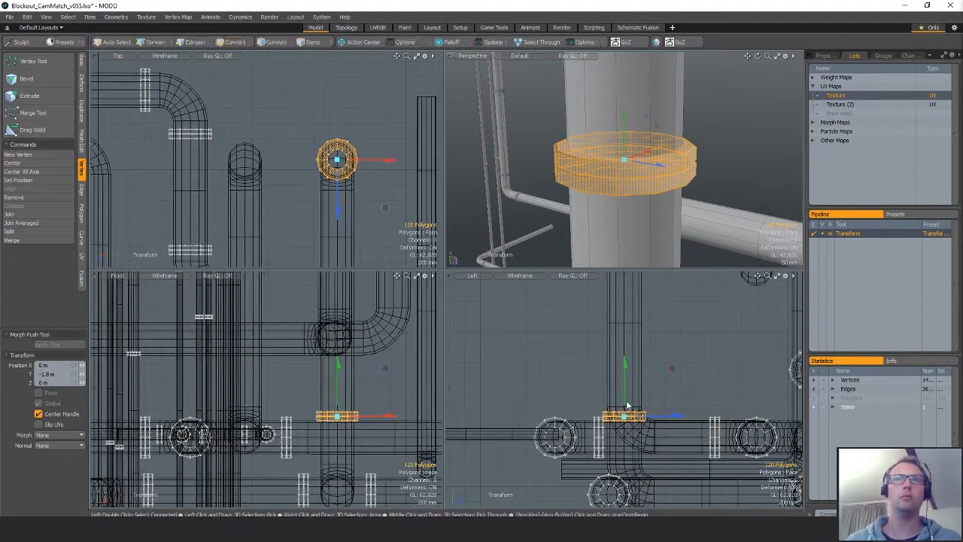
alt+shift+drag(720, 415, 706, 415)
key(ctrl+c)
key(ctrl+v)
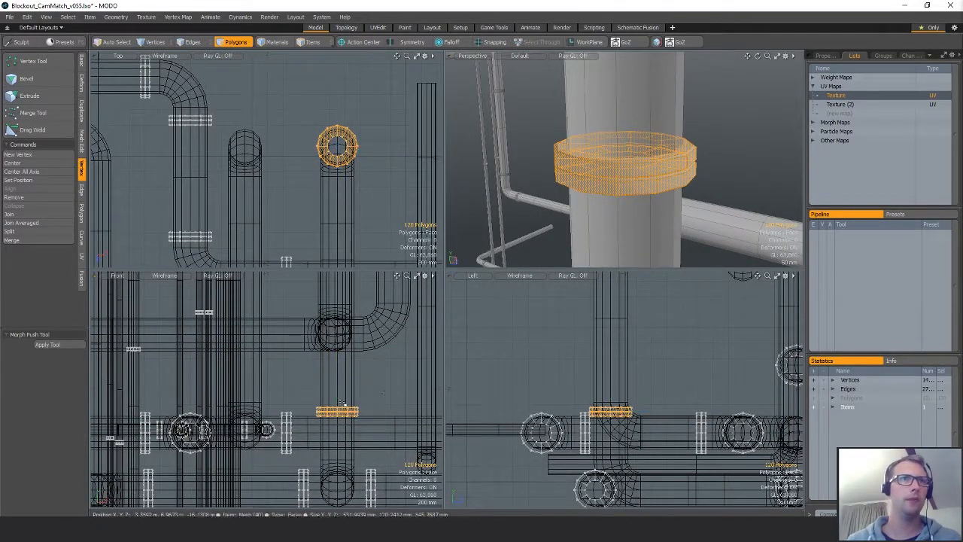
key(w)
alt+drag(345, 404, 272, 319)
- Slide the copy slightly higher in Y above the neighbouring upright pipe's bend
key(shift+a)
scroll(641, 196, down, 3)
scroll(301, 410, up, 3)
key(x)
alt+drag(662, 162, 619, 169)
scroll(602, 181, down, 3)
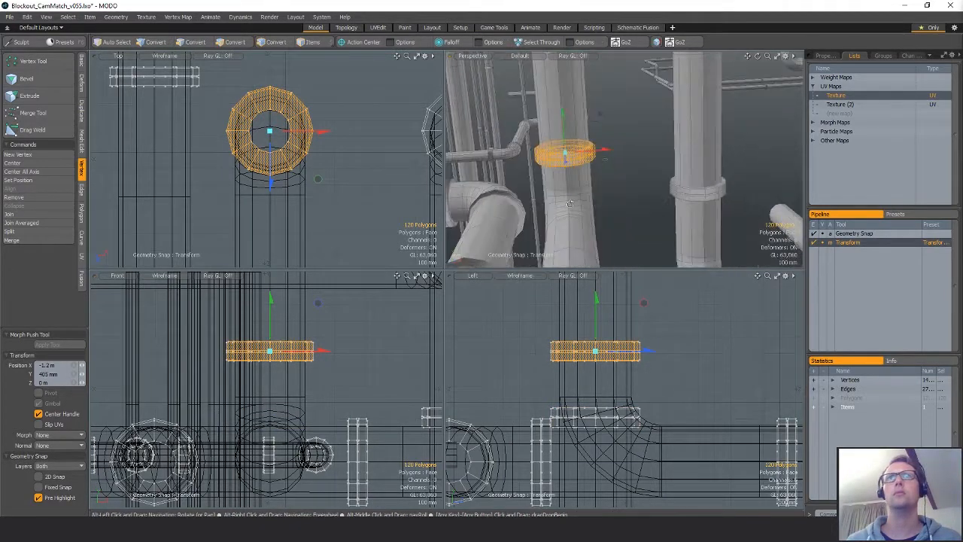
scroll(619, 167, down, 3)
drag(573, 144, 573, 141)
key(space)
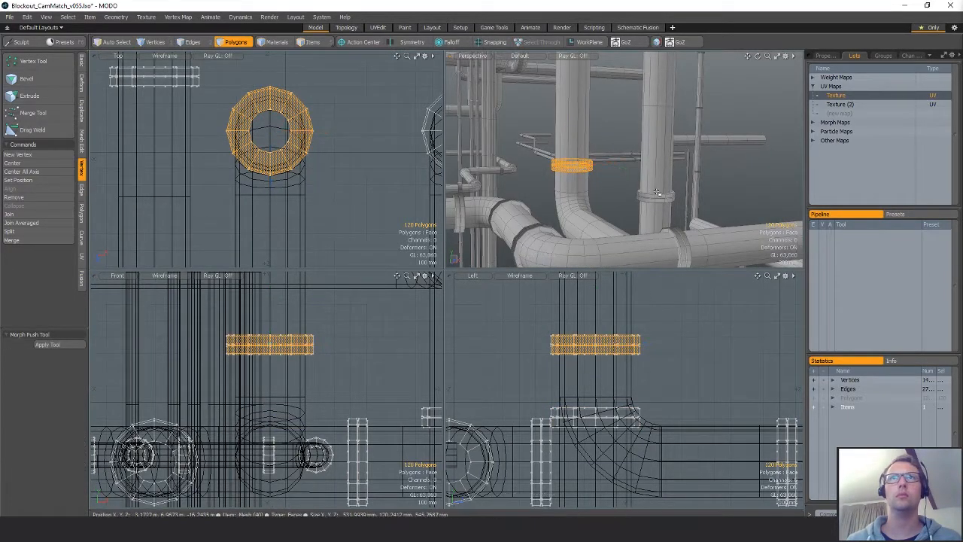
- Select the ring on the first upright pipe and slide it down in Y closer to its lower bend
click(657, 198)
key(w)
alt+drag(672, 160, 654, 172)
key(space)
- Duplicate the two rings on the neighbouring upright pipes and move the copies about 5 m up in Y
shift+double_click(585, 172)
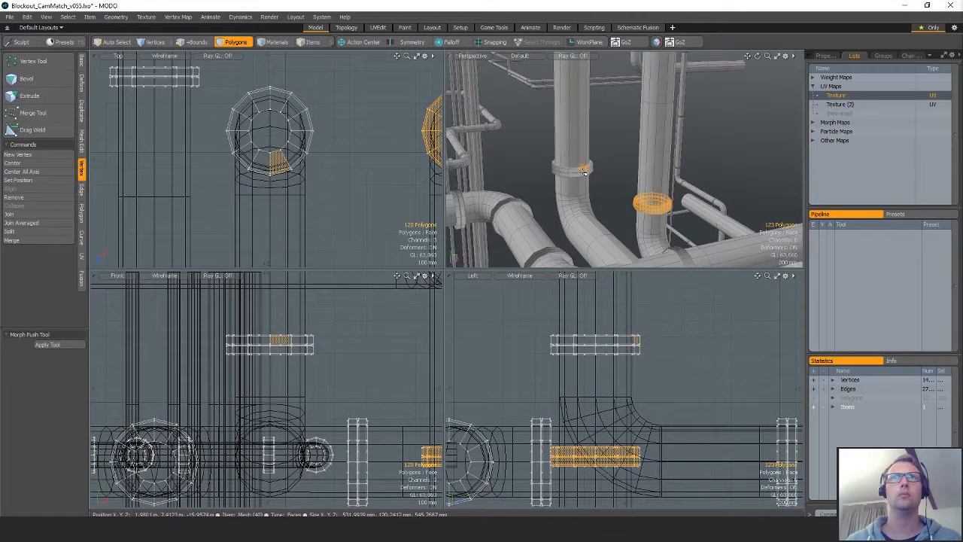
scroll(587, 191, down, 5)
alt+drag(584, 171, 672, 214)
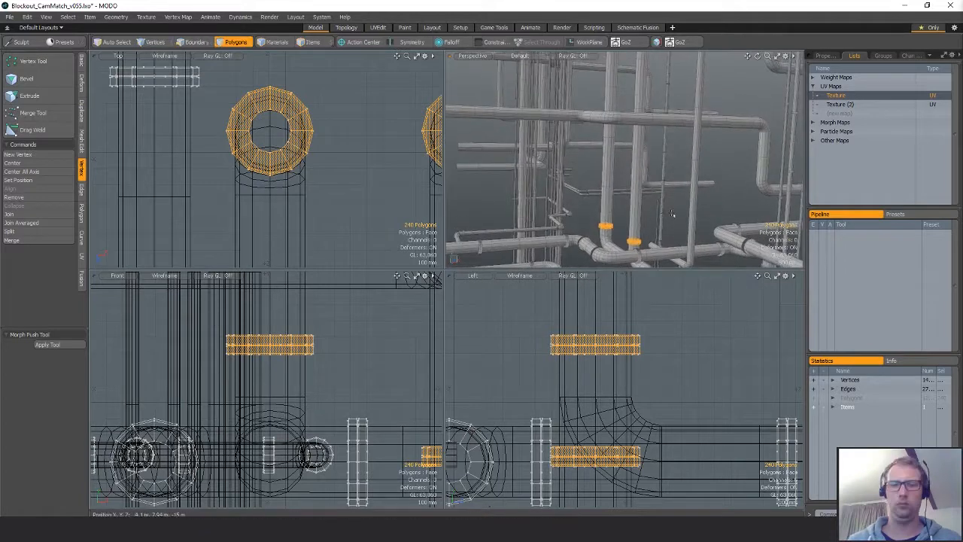
key(ctrl+c)
key(ctrl+v)
key(w)
drag(624, 195, 652, 190)
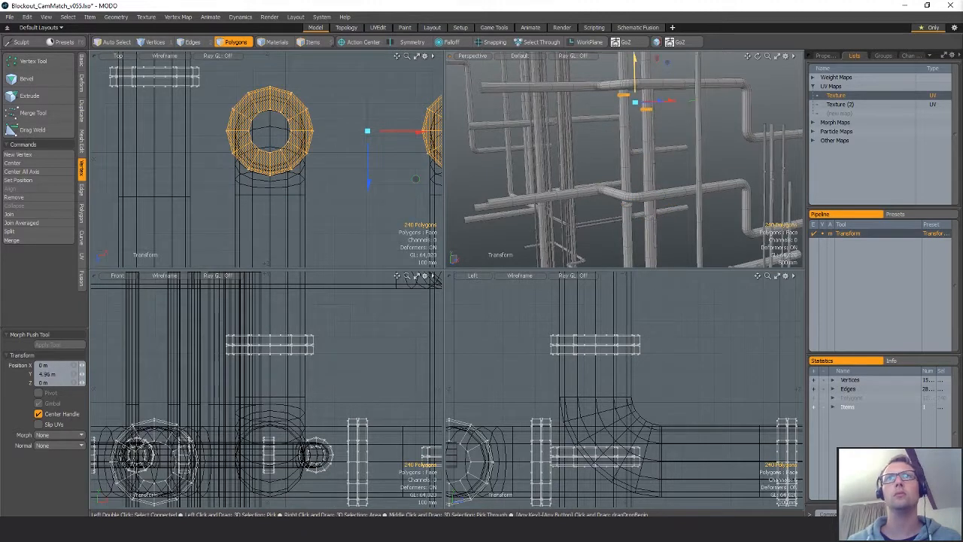
- Paste further copies of the ring pair higher up the two upright pipes, moving them 5.86 m in Y
alt+drag(677, 204, 694, 212)
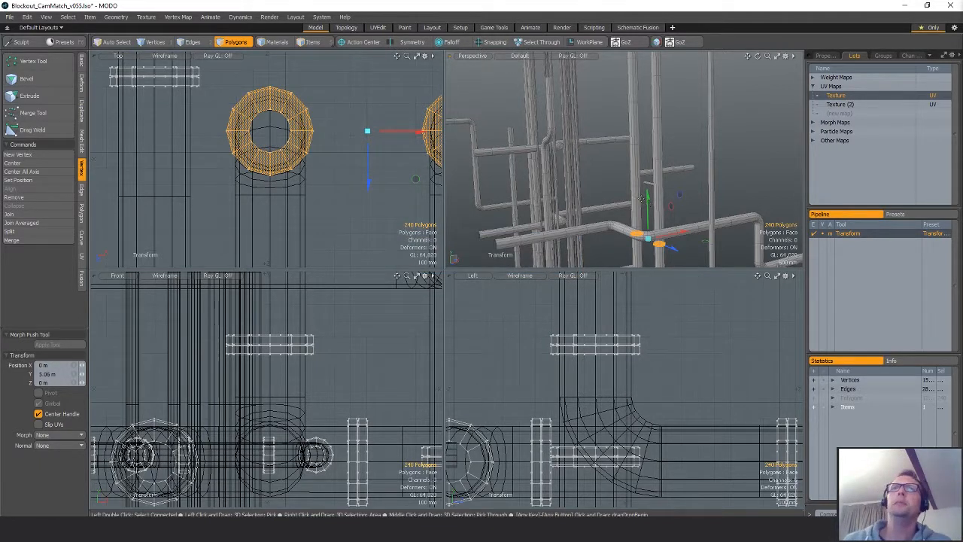
alt+drag(645, 106, 655, 145)
key(ctrl+z)
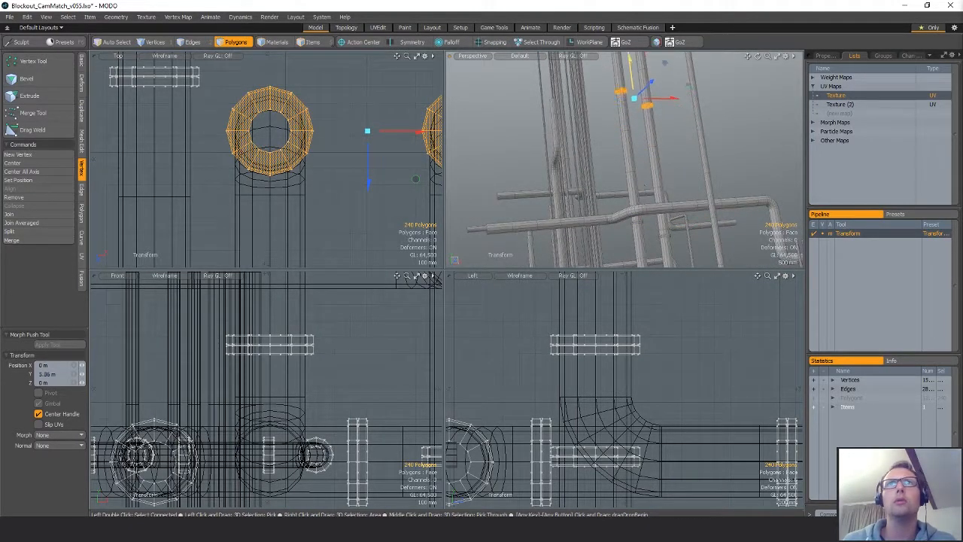
scroll(698, 224, down, 5)
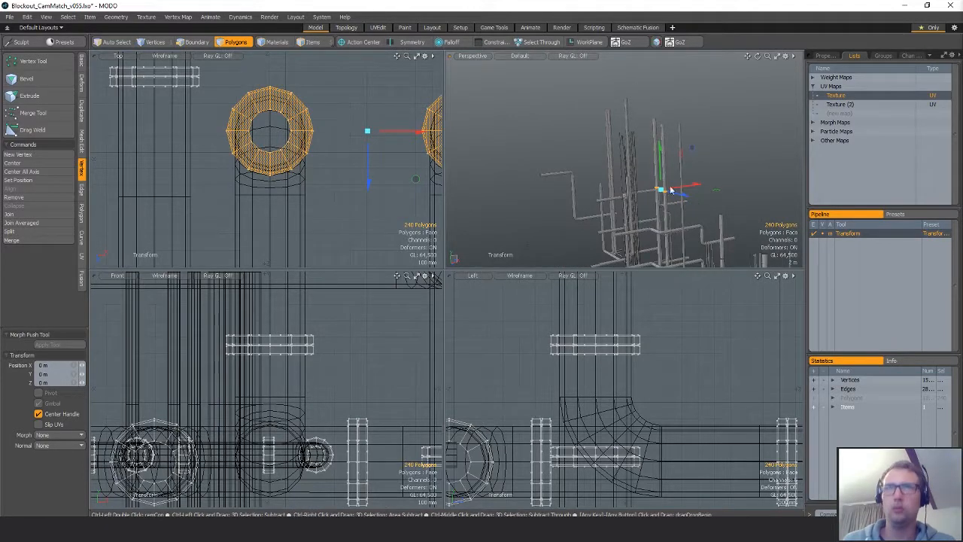
key(Escape)
key(a)
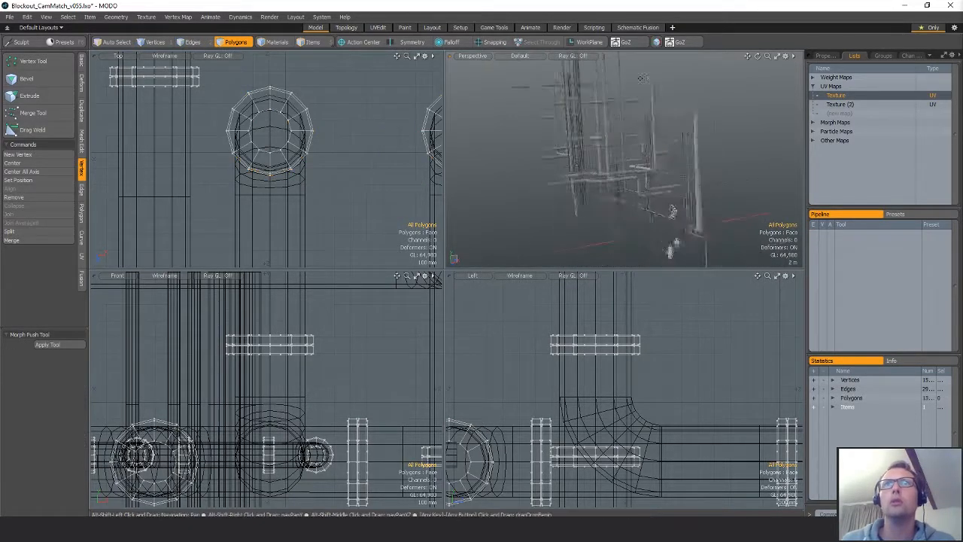
- Duplicate the thin upright pipe with its lower bend and rotate the copy about Y to face the opposite direction
alt+drag(667, 112, 656, 173)
scroll(656, 196, up, 5)
alt+drag(656, 206, 668, 141)
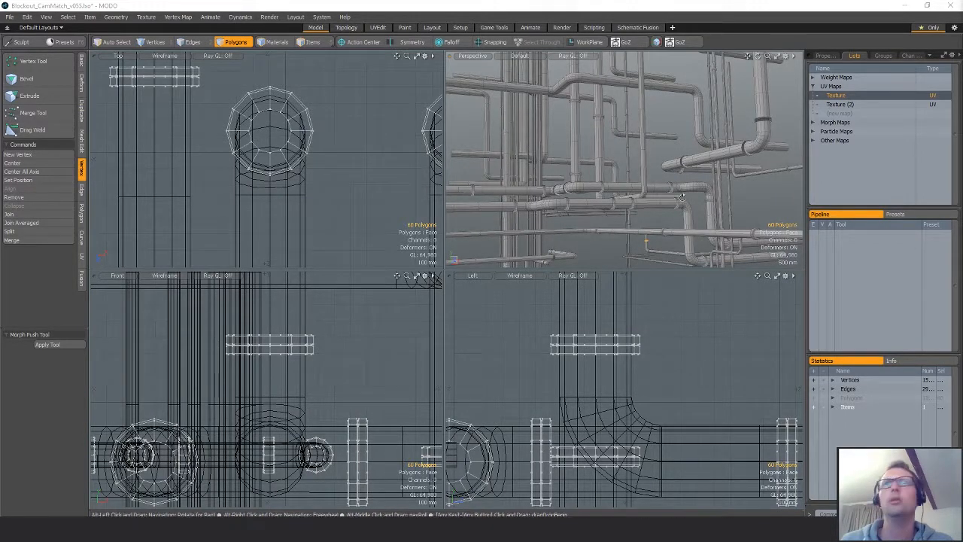
alt+drag(681, 197, 654, 280)
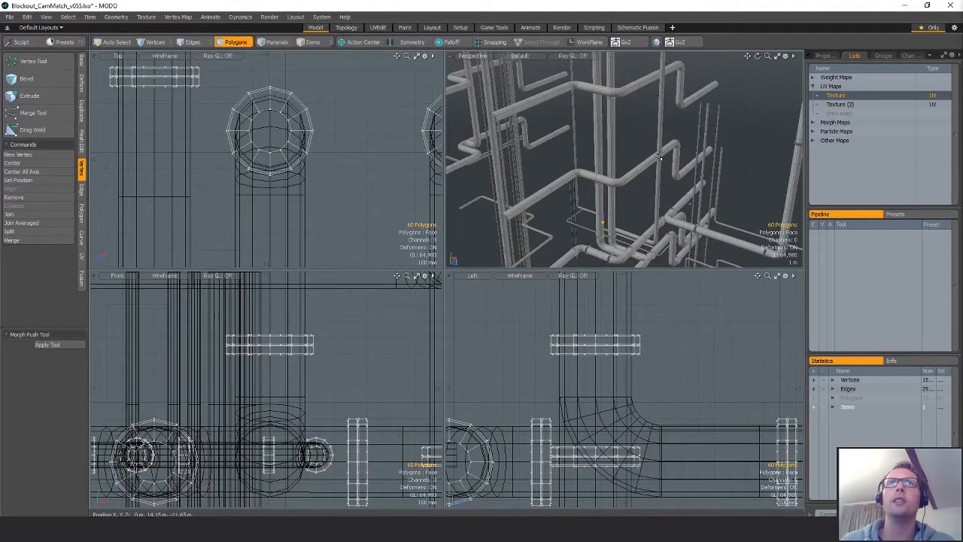
key(5)
alt+drag(633, 265, 602, 178)
double_click(665, 175)
scroll(230, 174, down, 10)
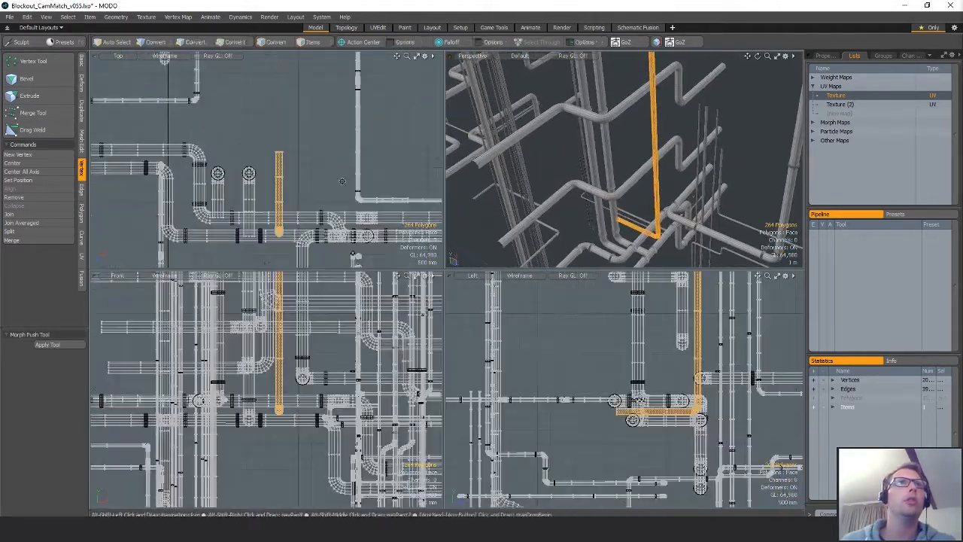
alt+drag(317, 172, 318, 196)
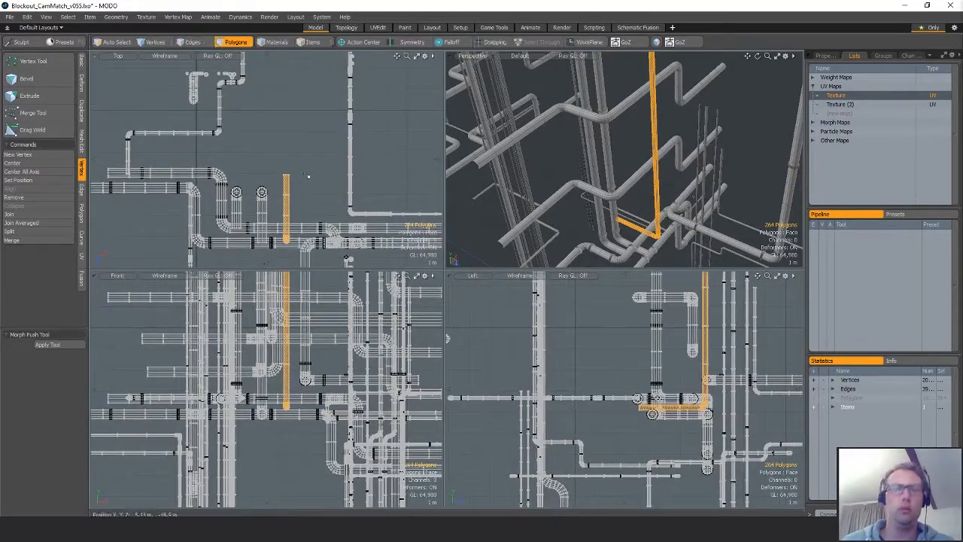
key(e)
drag(300, 155, 305, 263)
- Move the pipe copy in Z so its horizontal run lines up with the open end of the original pipe
key(w)
drag(288, 207, 288, 190)
alt+drag(602, 173, 791, 226)
scroll(262, 134, up, 6)
key(q)
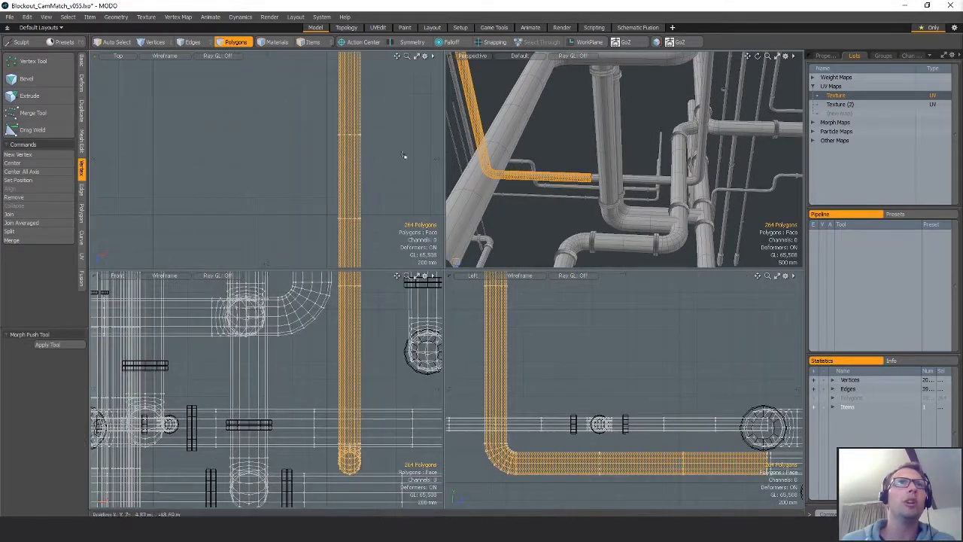
- Delete the copy's horizontal pipe segments between its bend and the original pipe's open end
scroll(351, 142, down, 2)
drag(339, 114, 358, 116)
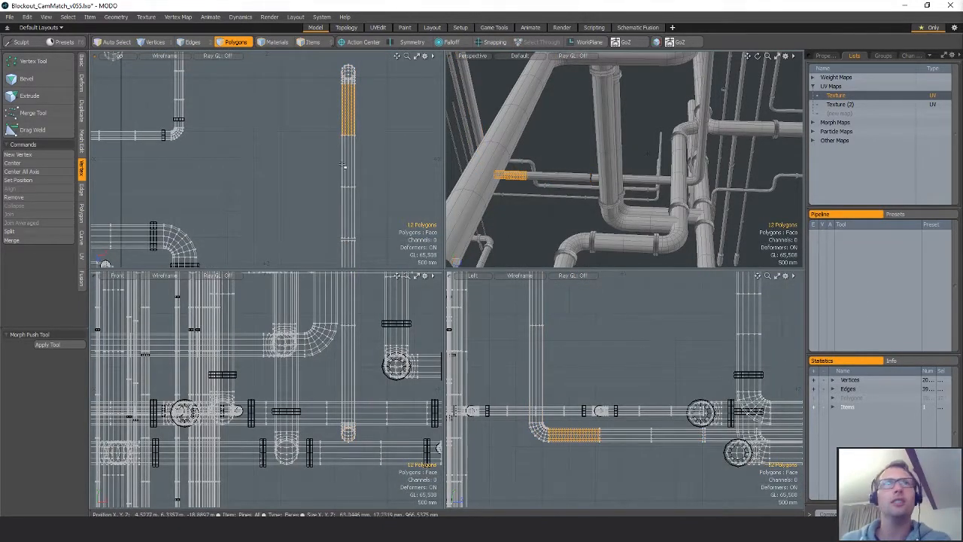
drag(343, 166, 352, 175)
key(shift+Up)
key(Delete)
key(1)
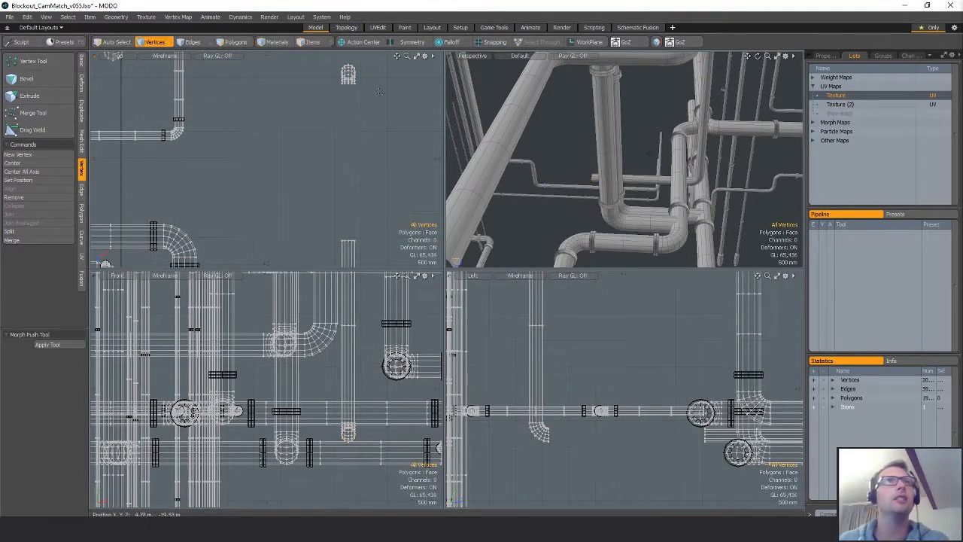
- Move the copied bend and upright section about 2.66 m in Z and snap it onto the horizontal pipe's open end
right_drag(328, 77, 358, 106)
key(w)
drag(350, 239, 349, 272)
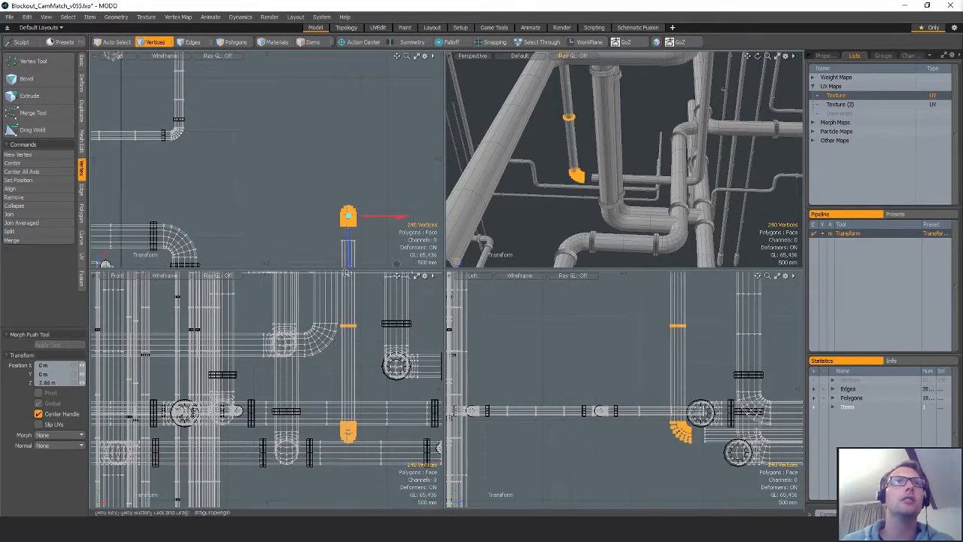
mouse_move(411, 269)
mouse_down()
mouse_move(412, 95)
mouse_move(412, 278)
mouse_up()
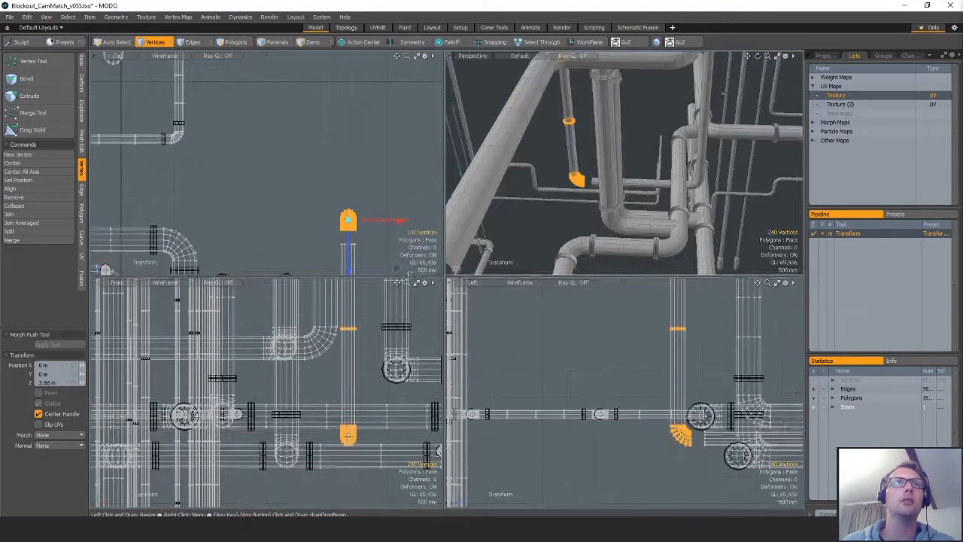
alt+drag(345, 243, 331, 202)
scroll(304, 164, up, 5)
key(x)
key(space)
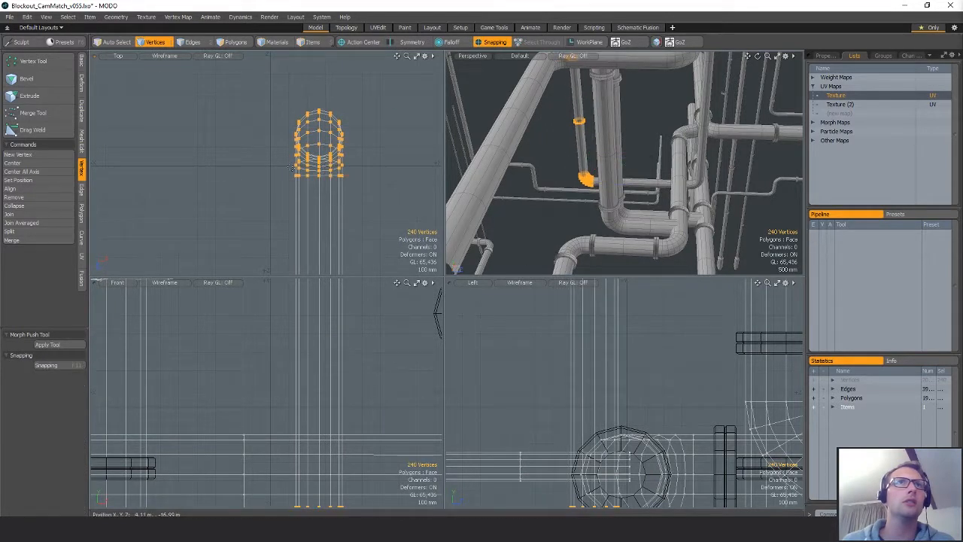
- Merge the vertices at the seam between the bend and the horizontal pipe, and save the scene
right_drag(342, 203, 393, 181)
click(32, 112)
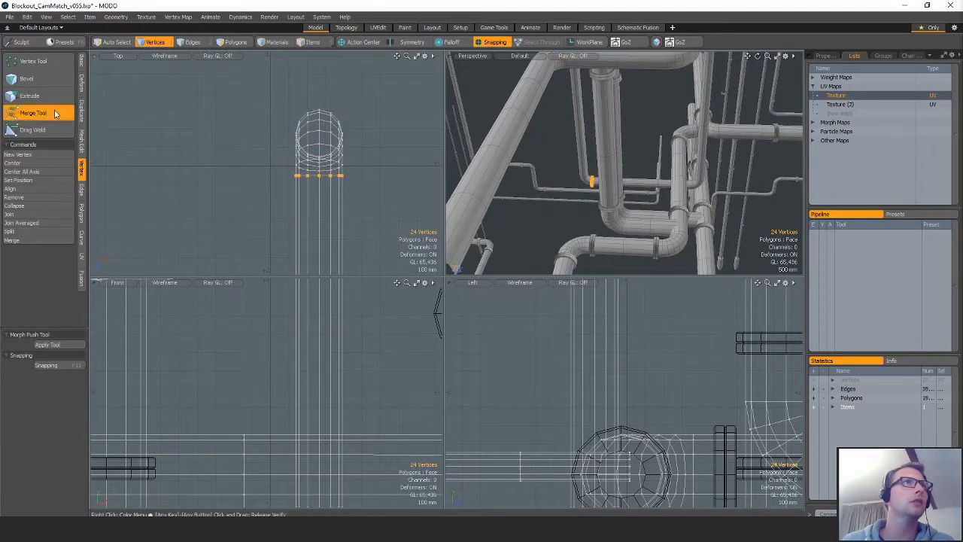
key(space)
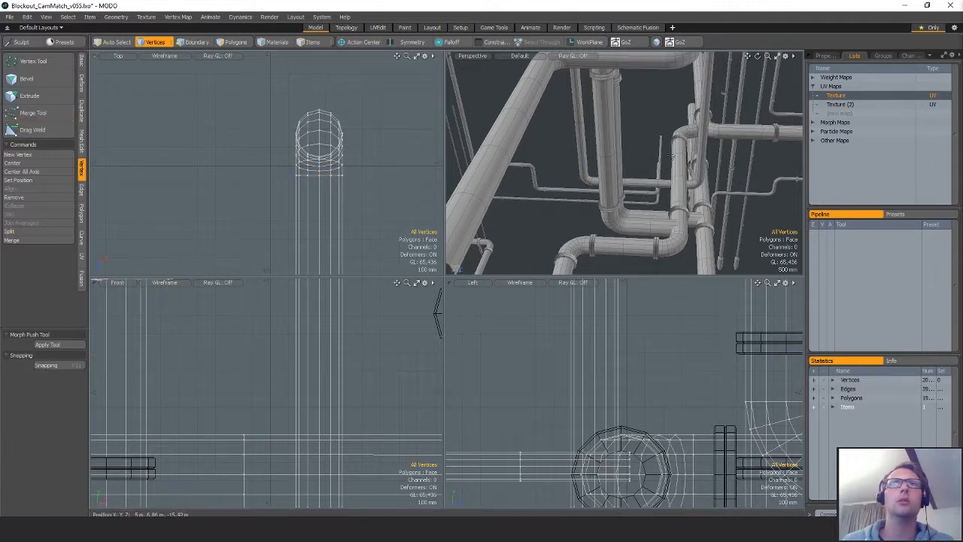
key(ctrl+s)
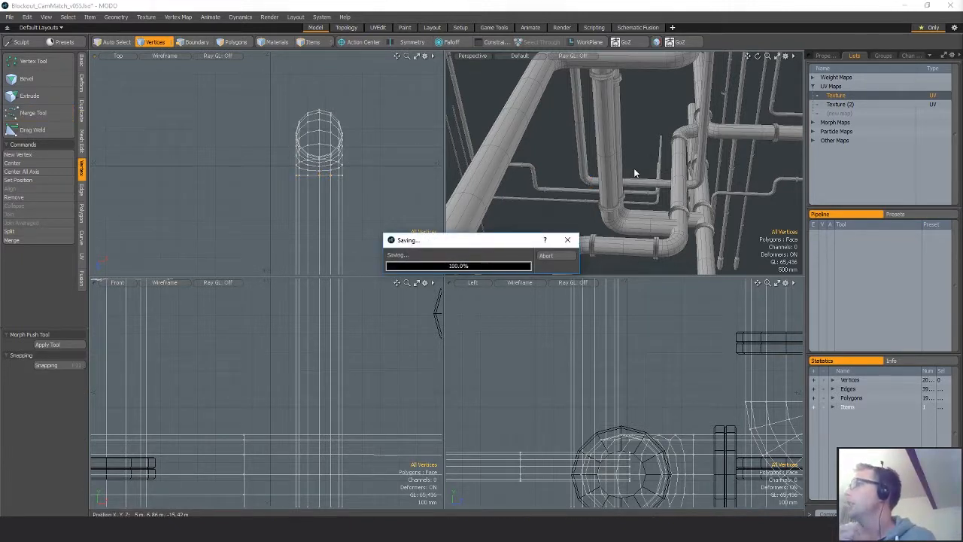
- Examine the upright pipes, bends and junctions around the extended thin pipe
key(x)
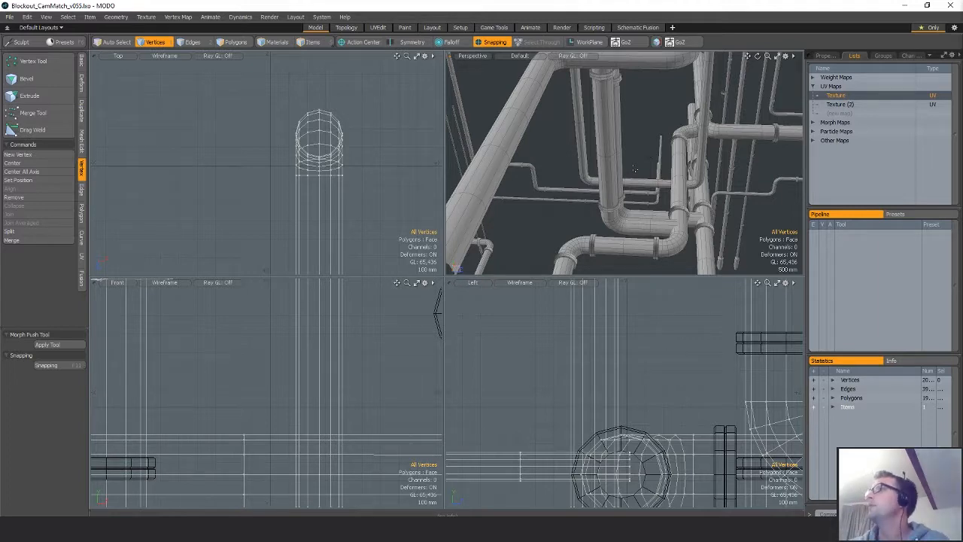
alt+drag(610, 175, 635, 229)
scroll(654, 180, down, 5)
scroll(591, 197, up, 5)
key(1)
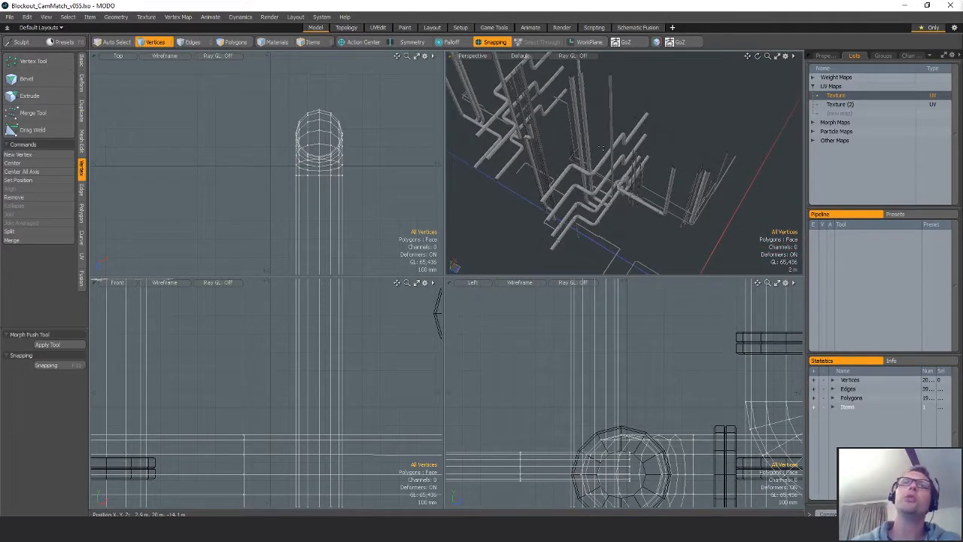
key(alt)
ctrl+alt+drag(620, 151, 730, 223)
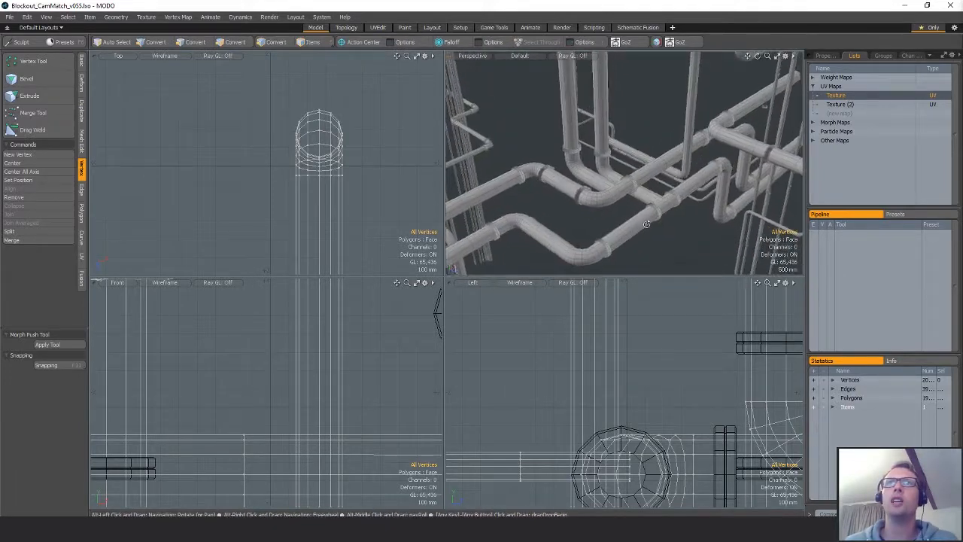
alt+drag(657, 248, 707, 180)
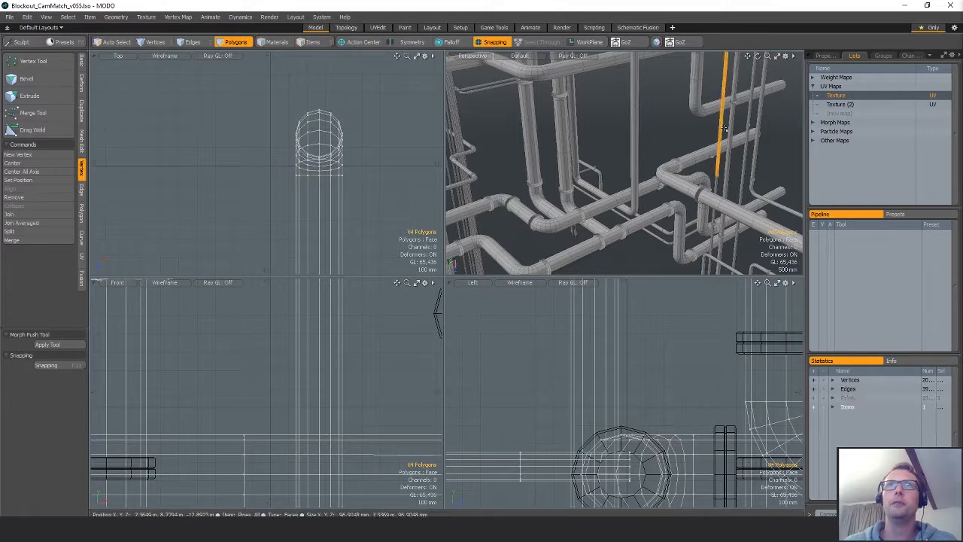
- Duplicate a small ring from the thin pipes and snap it onto the extended upright pipe's centre in the top view
click(742, 110)
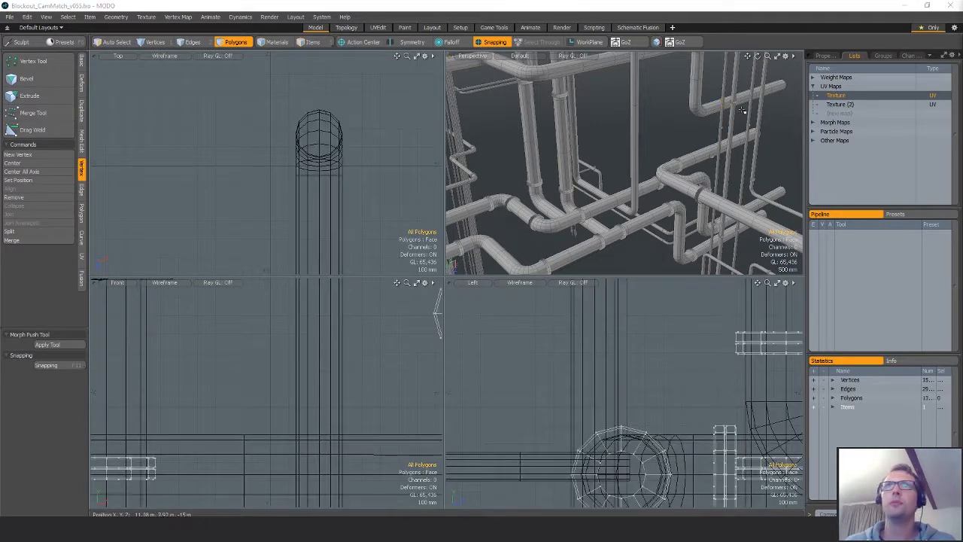
ctrl+alt+drag(318, 168, 325, 189)
key(w)
key(x)
drag(386, 221, 314, 199)
ctrl+alt+drag(235, 173, 342, 199)
key(q)
key(w)
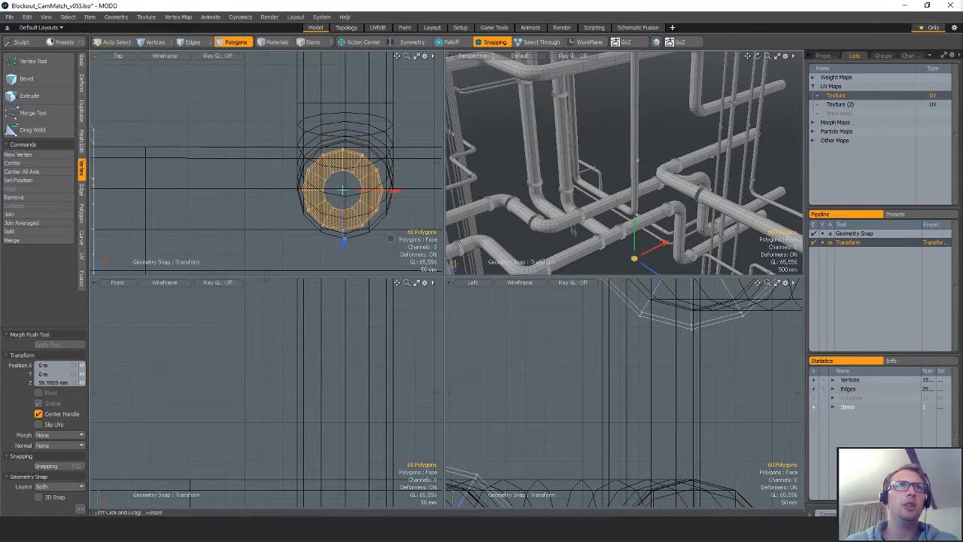
- Move the ring 2.9791 m up in Y along the upright pipe
key(shift+a)
scroll(702, 440, down, 12)
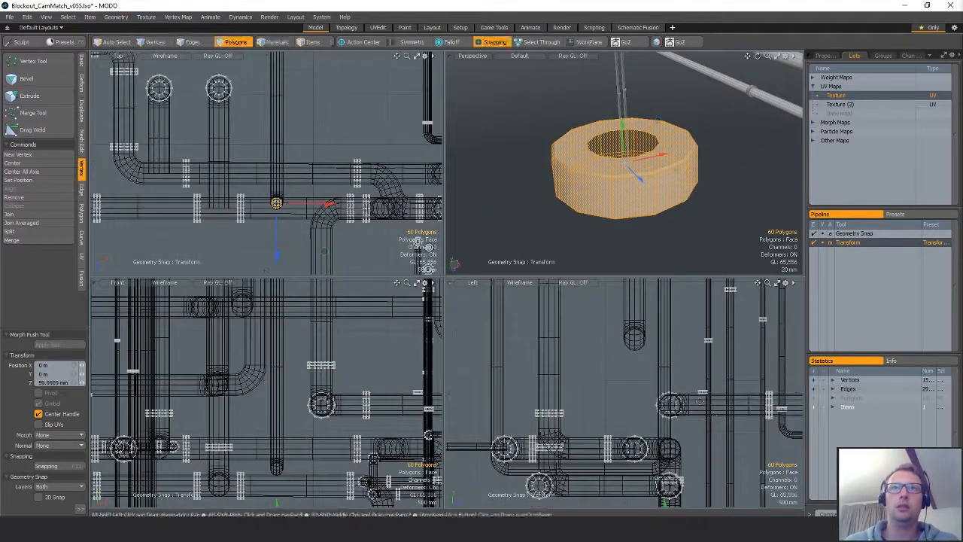
drag(653, 409, 653, 404)
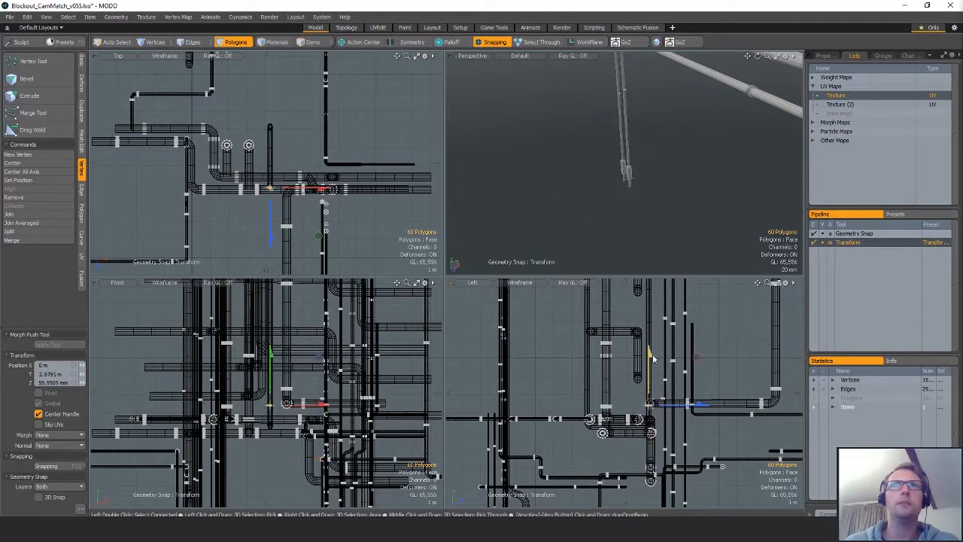
key(shift+a)
- Centre the ring on the upright pipe in X and scale it to about 152.5 % in X and Z
alt+drag(654, 189, 602, 161)
scroll(262, 181, up, 8)
alt+shift+drag(261, 181, 175, 128)
scroll(175, 128, up, 3)
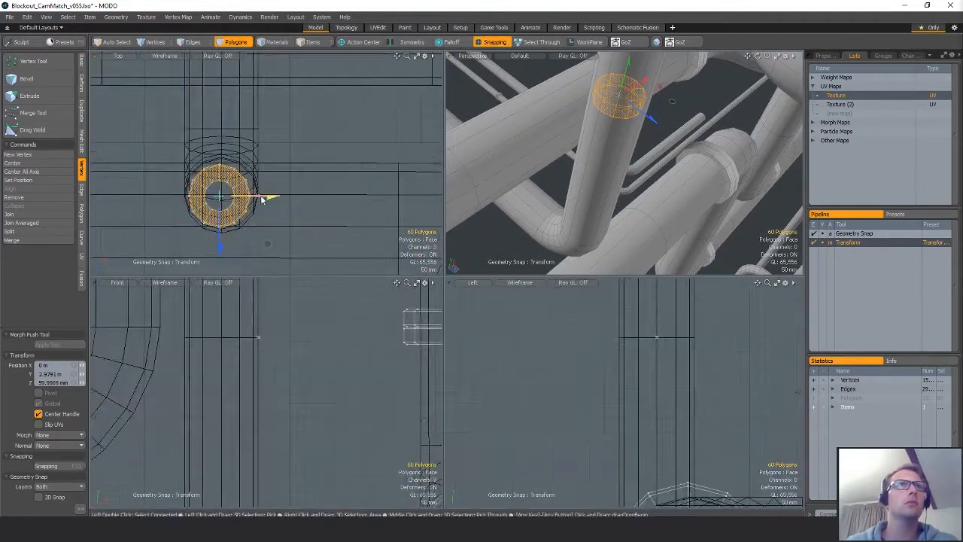
drag(262, 197, 222, 137)
alt+drag(657, 165, 709, 102)
key(r)
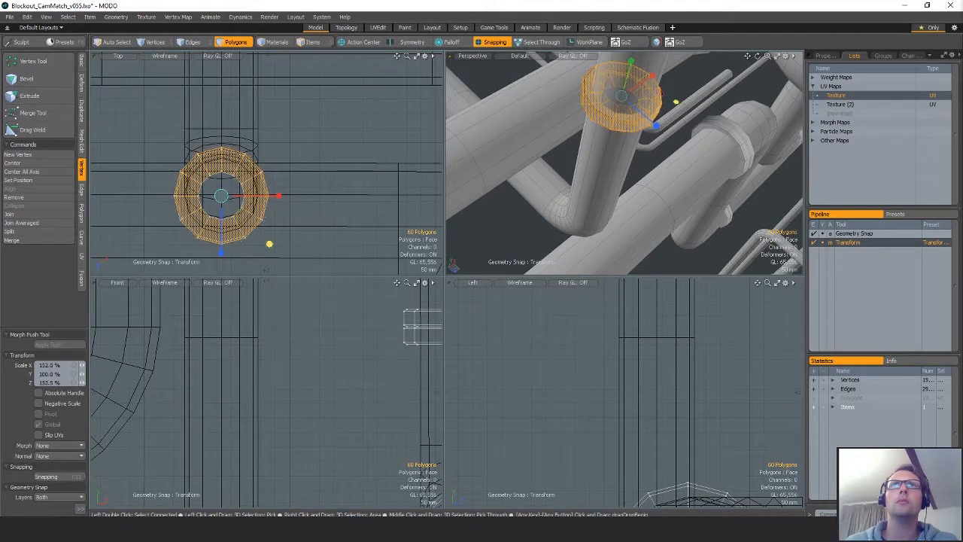
- Slide the enlarged ring about 950 mm down in Y to just above the pipe's lower bend
scroll(654, 121, down, 4)
alt+drag(676, 150, 624, 113)
key(w)
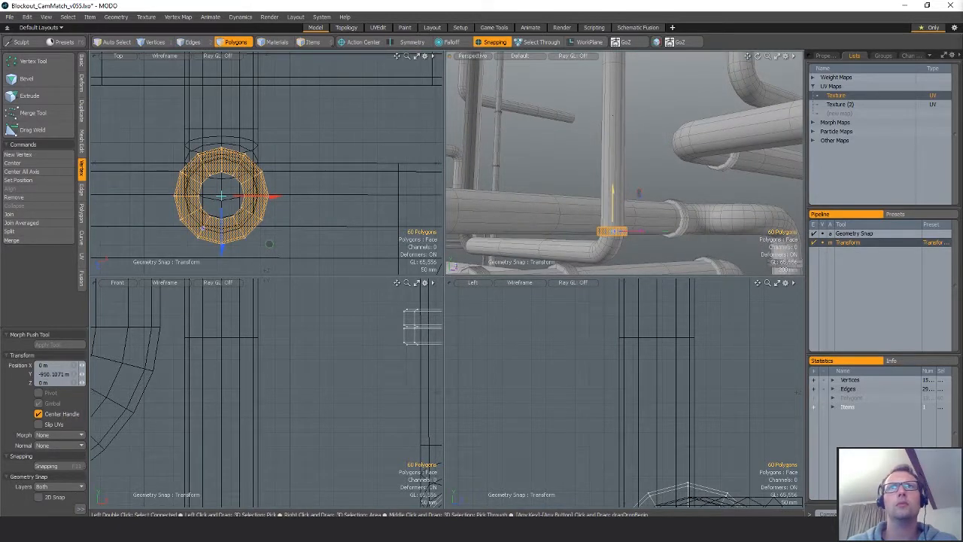
- Turn off snapping, duplicate the ring and move the copy 3.51 m up in Y along the same pipe
key(x)
drag(612, 197, 612, 179)
scroll(662, 226, down, 3)
alt+drag(663, 225, 633, 216)
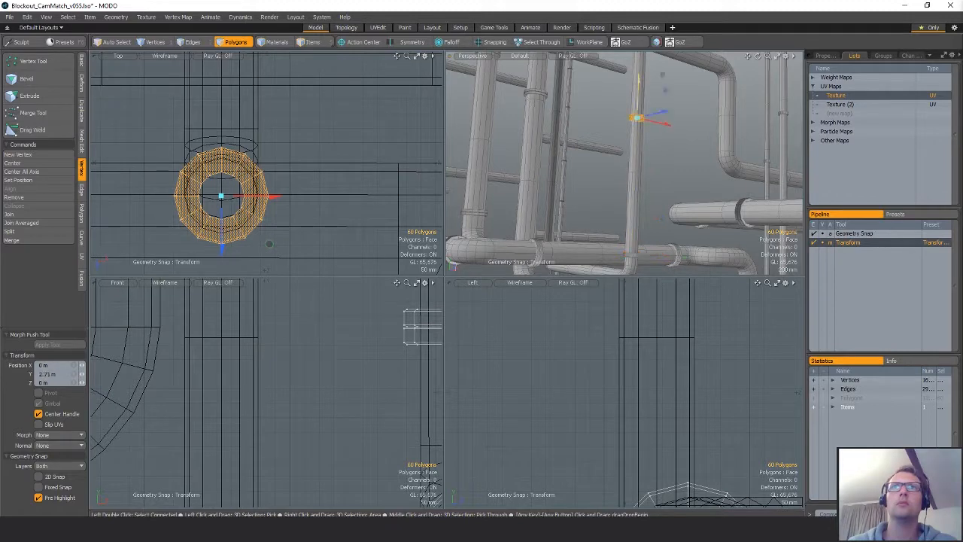
scroll(670, 133, down, 3)
alt+shift+drag(670, 132, 655, 225)
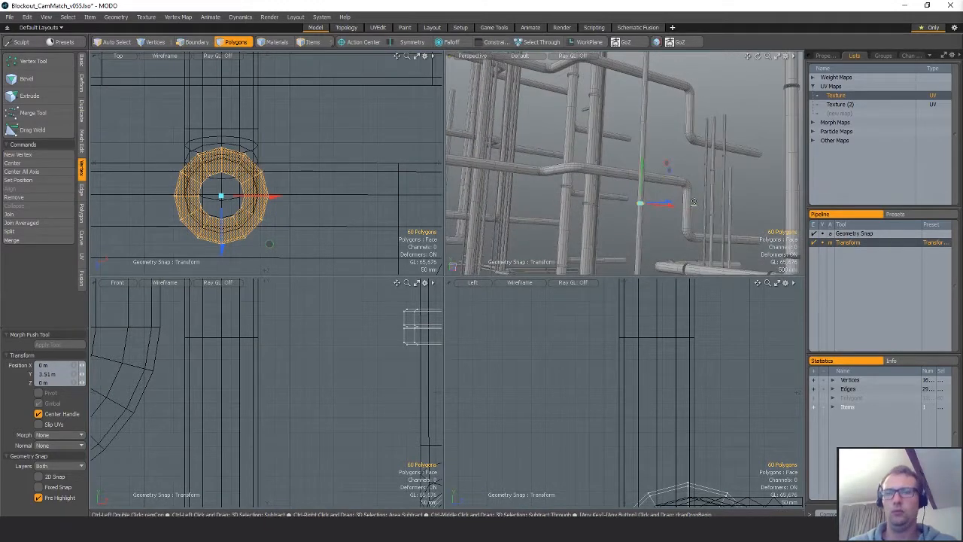
- Paste another ring and move it 4.78 m up in Y along the upright pipe
key(ctrl+v)
alt+shift+drag(710, 74, 706, 231)
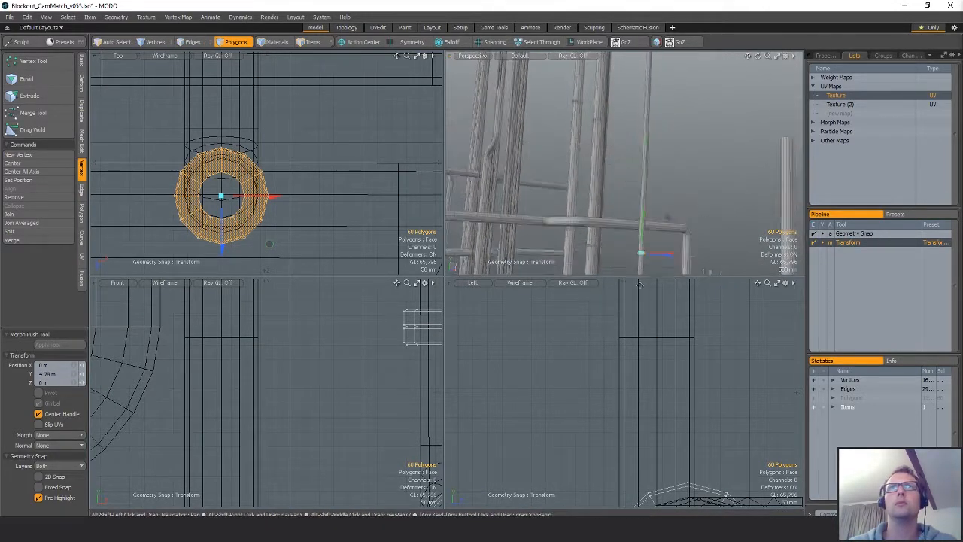
scroll(632, 399, down, 8)
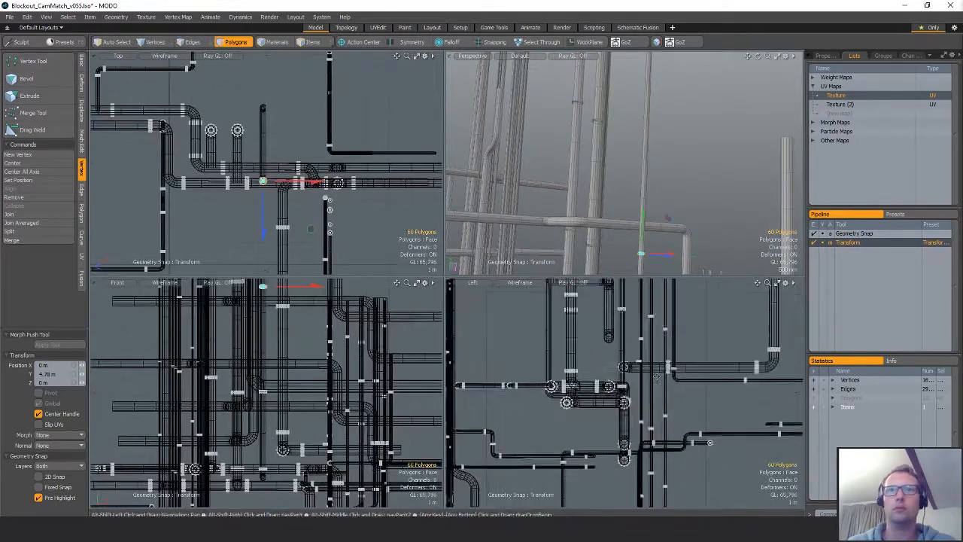
- Duplicate the three rings on the thin upright pipe and move the copies 12.1 m up in Y along it
alt+shift+drag(642, 410, 622, 378)
key(q)
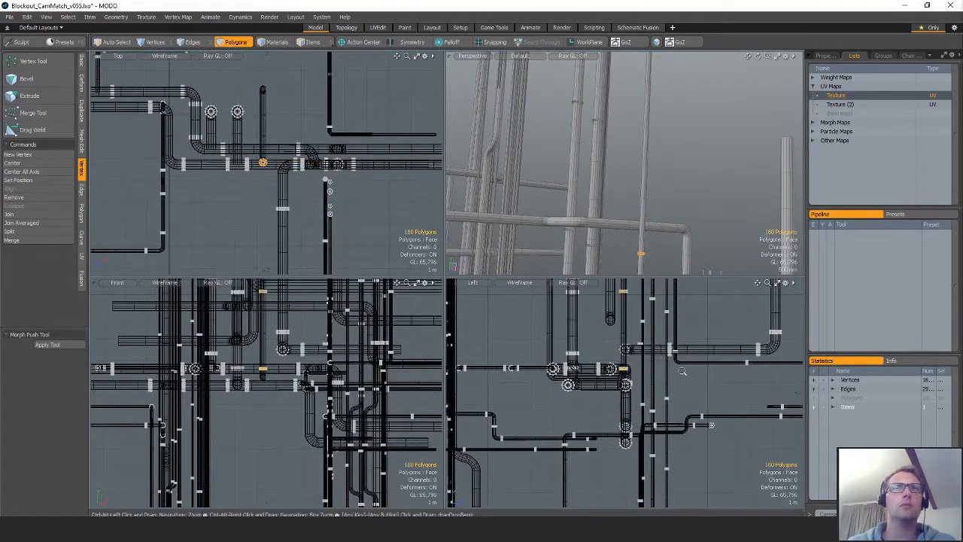
key(a)
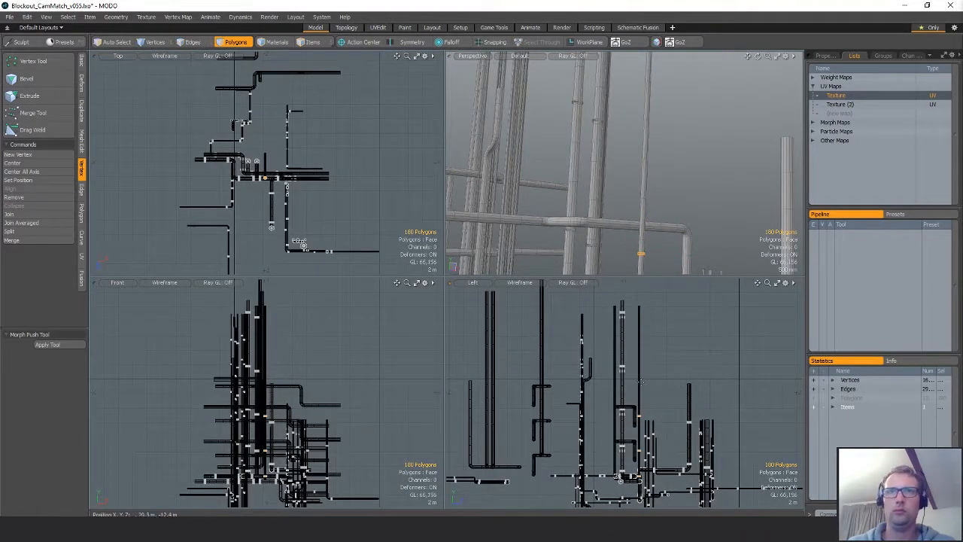
key(y)
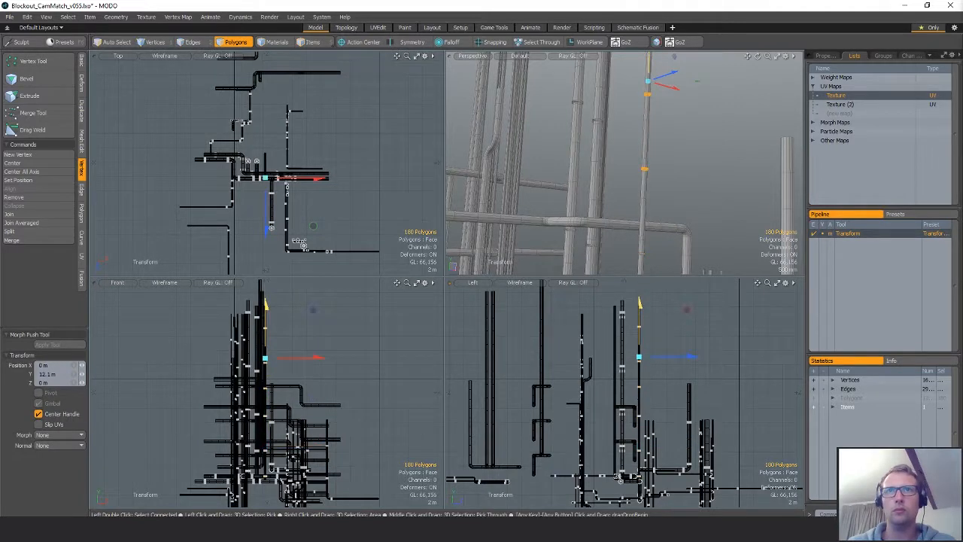
key(q)
- Duplicate the six rings of the thin upright pipe and move the copies -3.22 m in Z to its parallel upright section
right_drag(659, 331, 633, 310)
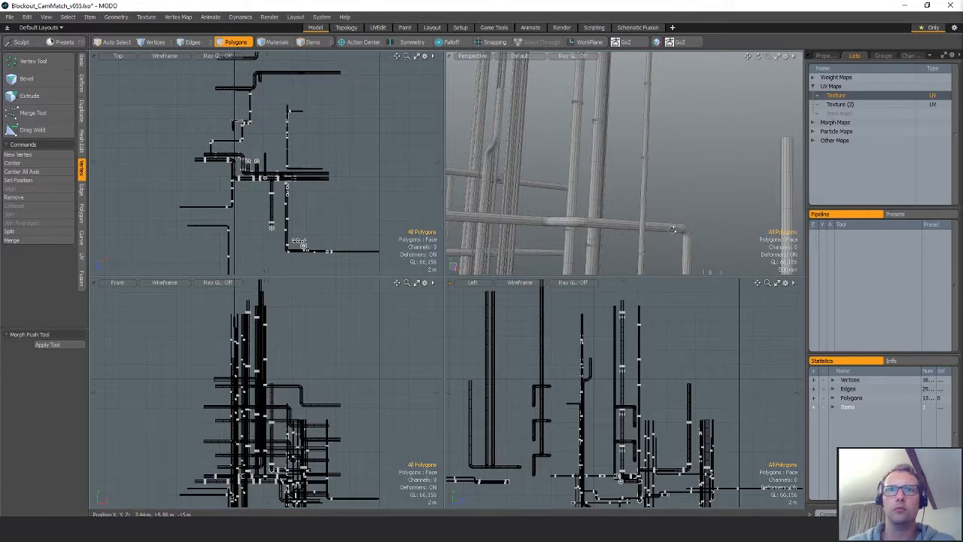
alt+drag(672, 229, 664, 220)
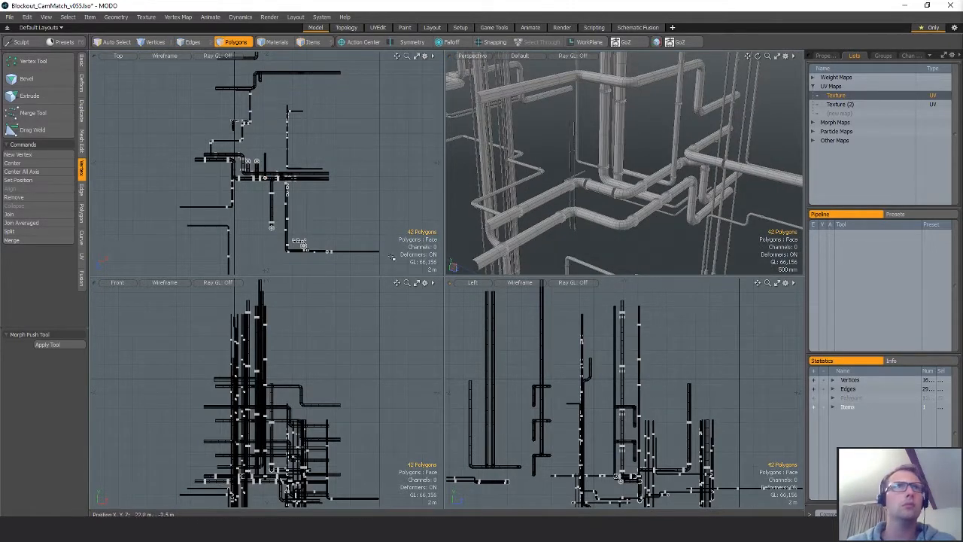
scroll(271, 197, up, 5)
alt+shift+drag(263, 110, 324, 206)
right_drag(315, 232, 317, 230)
alt+shift+drag(376, 223, 385, 259)
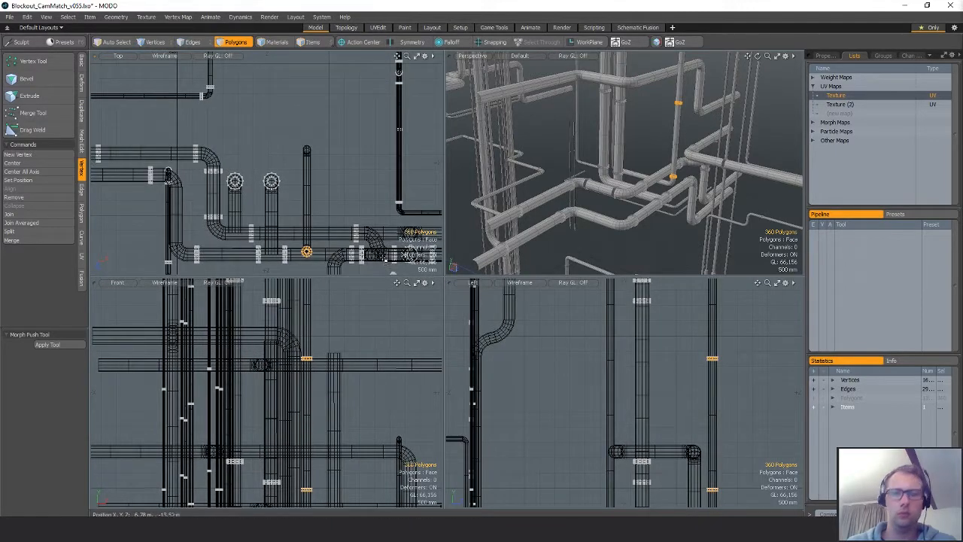
key(y)
drag(307, 257, 307, 191)
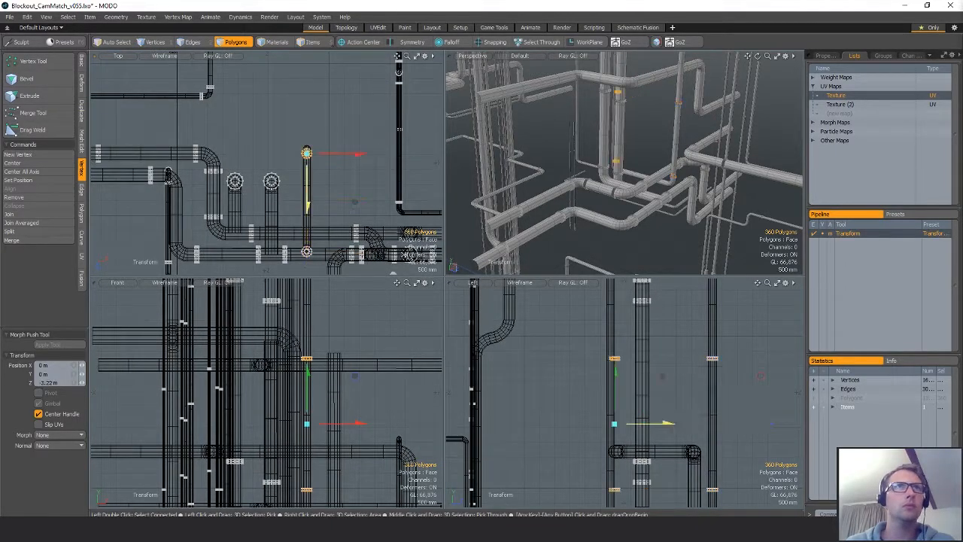
- Snap the six copied rings to the parallel upright section's centreline by moving them -138.7425 mm in Z
scroll(287, 111, up, 5)
alt+shift+drag(669, 380, 580, 262)
key(q)
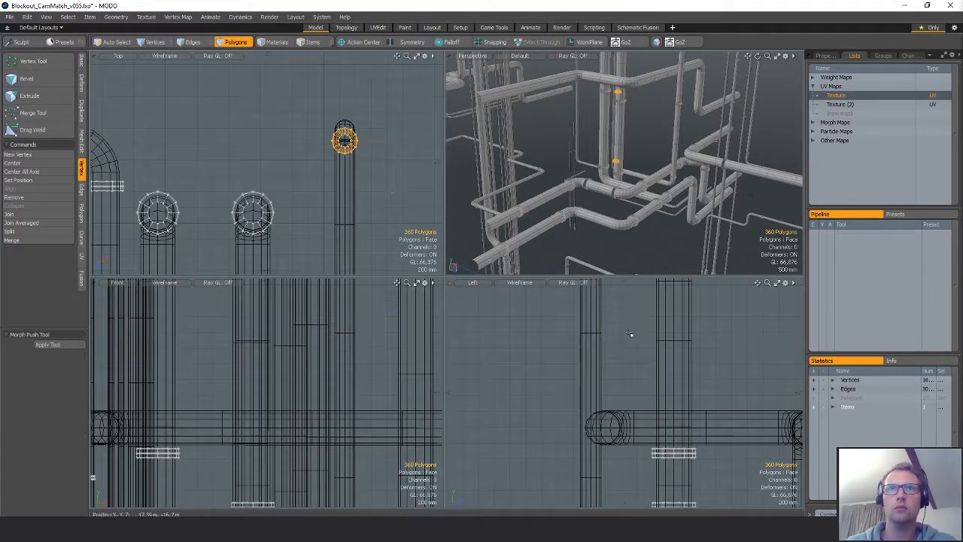
key(x)
key(w)
alt+shift+drag(630, 366, 644, 455)
scroll(659, 456, down, 5)
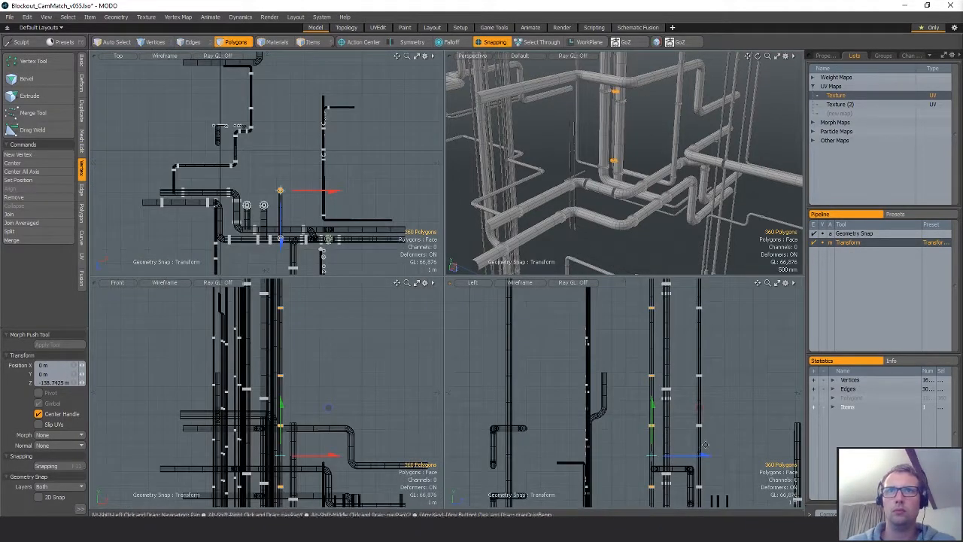
scroll(705, 444, down, 3)
- Turn off snapping and move the six copied rings 400 mm up in Y
key(e)
key(x)
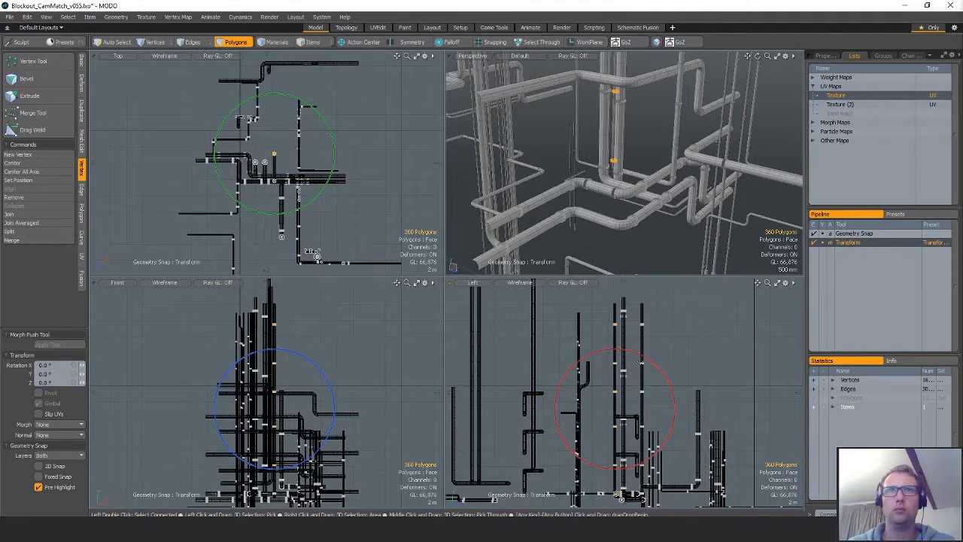
drag(640, 362, 608, 459)
key(w)
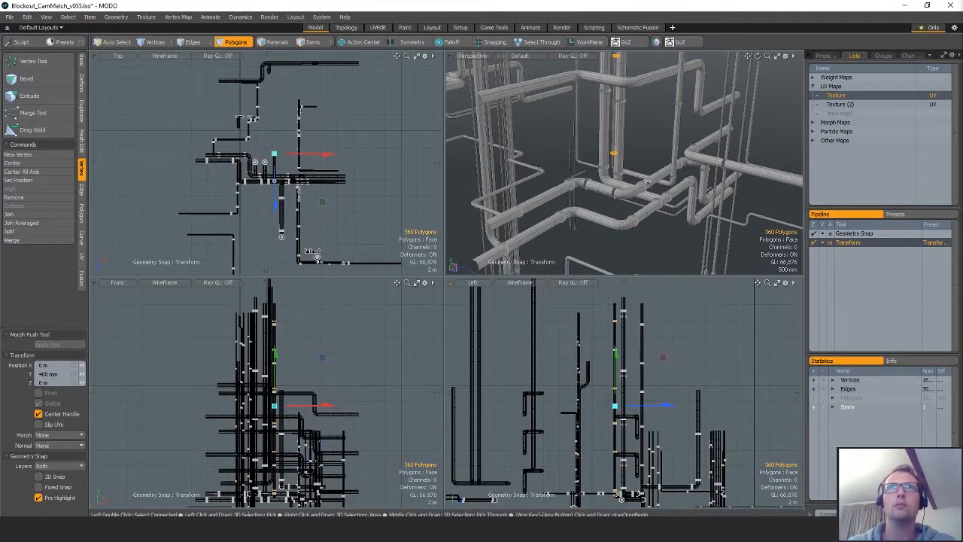
- Duplicate the single ring above the thin pipe's bend and move the copy in Z to midway between the two upright sections
alt+drag(648, 184, 711, 170)
key(Escape)
key(Escape)
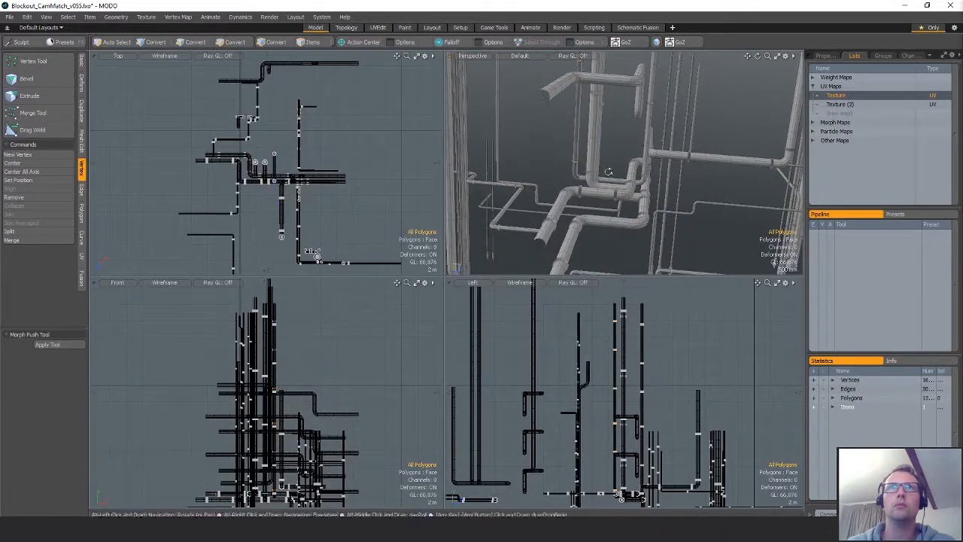
ctrl+alt+drag(608, 172, 640, 162)
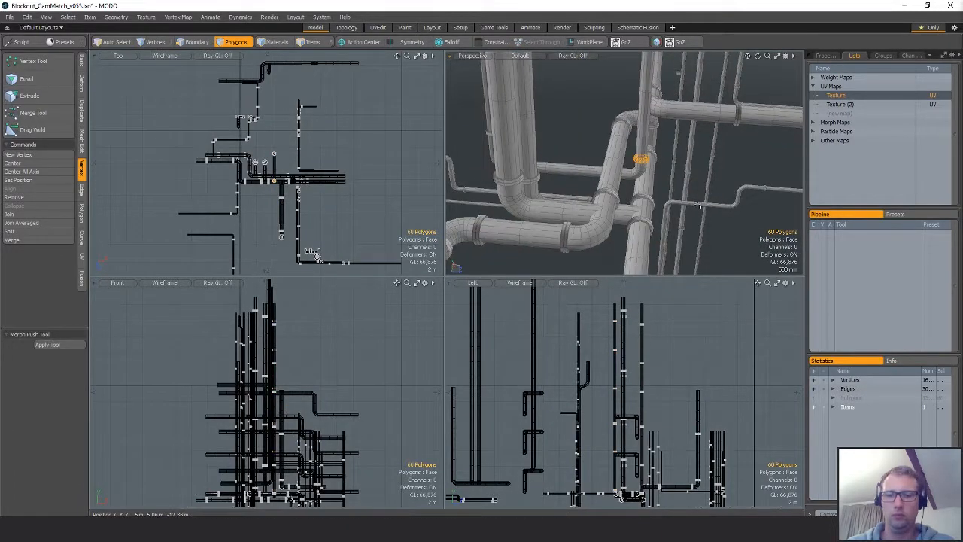
key(w)
ctrl+alt+drag(274, 175, 282, 243)
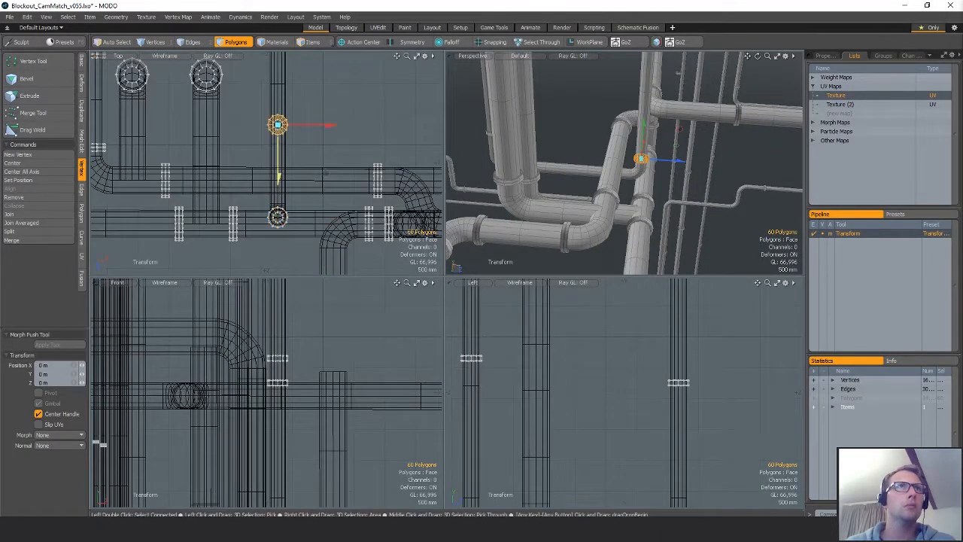
drag(326, 173, 326, 160)
key(shift+a)
- Rotate the copied ring to face along the connecting horizontal pipe and snap it to that pipe's centreline
ctrl+alt+drag(742, 377, 722, 342)
alt+shift+drag(722, 341, 543, 341)
key(e)
ctrl+alt+drag(730, 367, 636, 375)
alt+shift+drag(636, 375, 614, 304)
key(w)
key(x)
key(q)
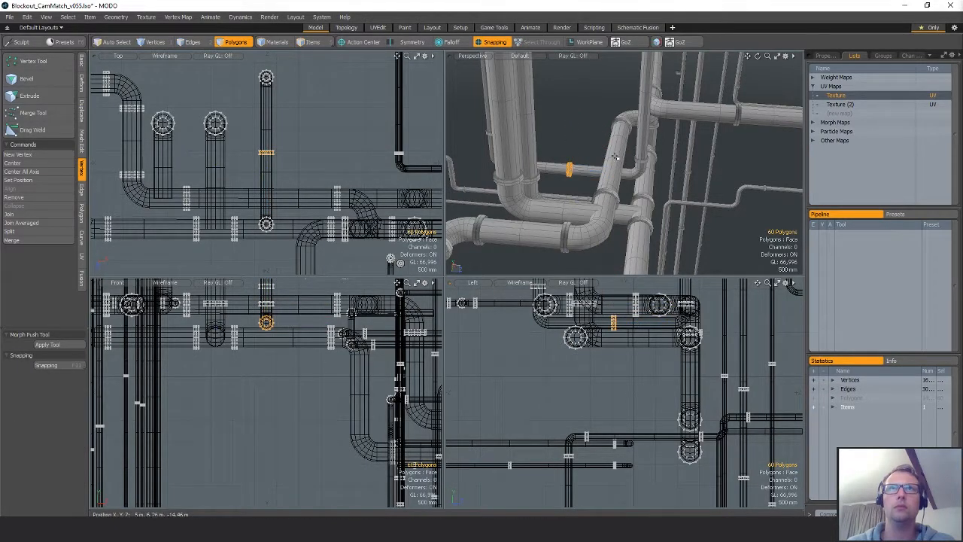
- Slide the ring in negative Z along the horizontal pipe towards its far bend and return to polygon selection
alt+drag(681, 214, 714, 224)
key(1)
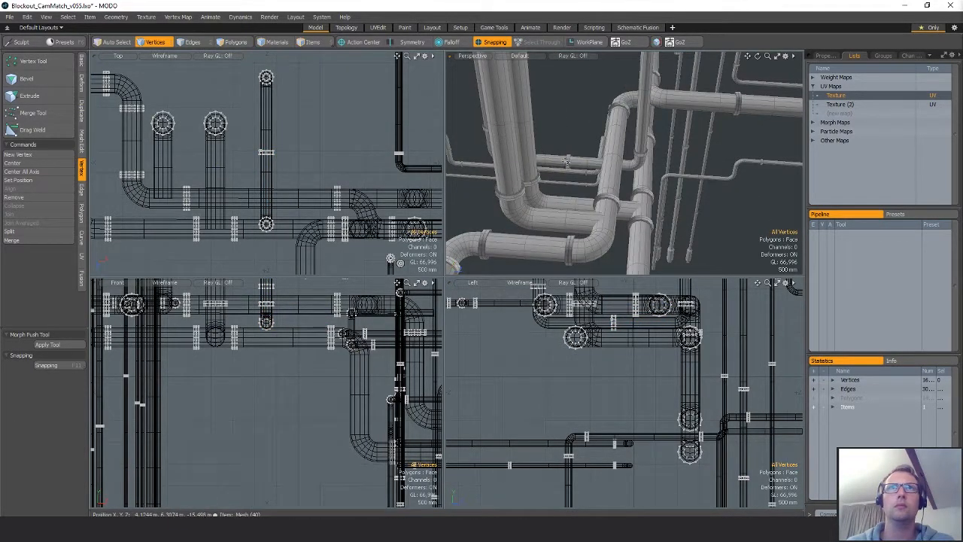
double_click(567, 161)
key(w)
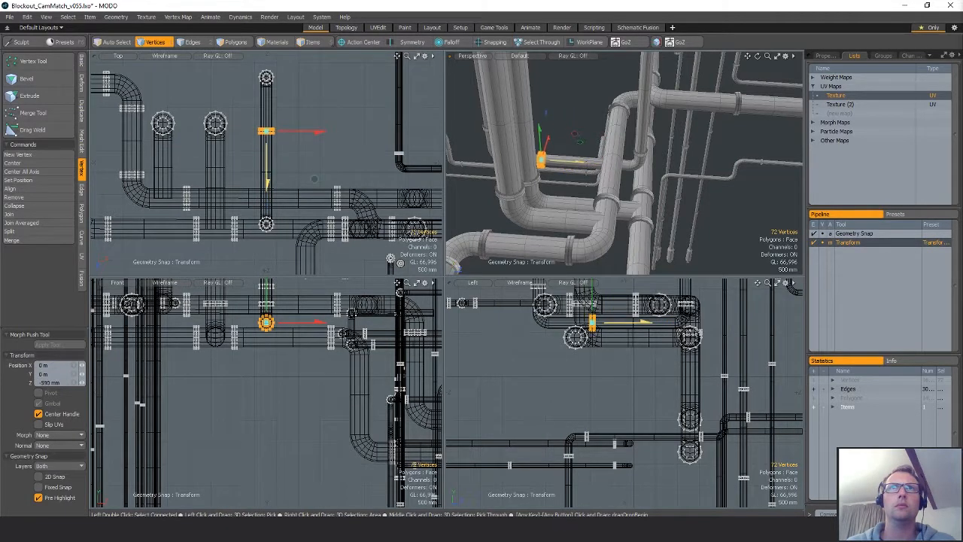
drag(577, 161, 572, 161)
key(q)
key(Escape)
alt+drag(579, 210, 629, 160)
scroll(618, 251, down, 4)
key(2)
key(3)
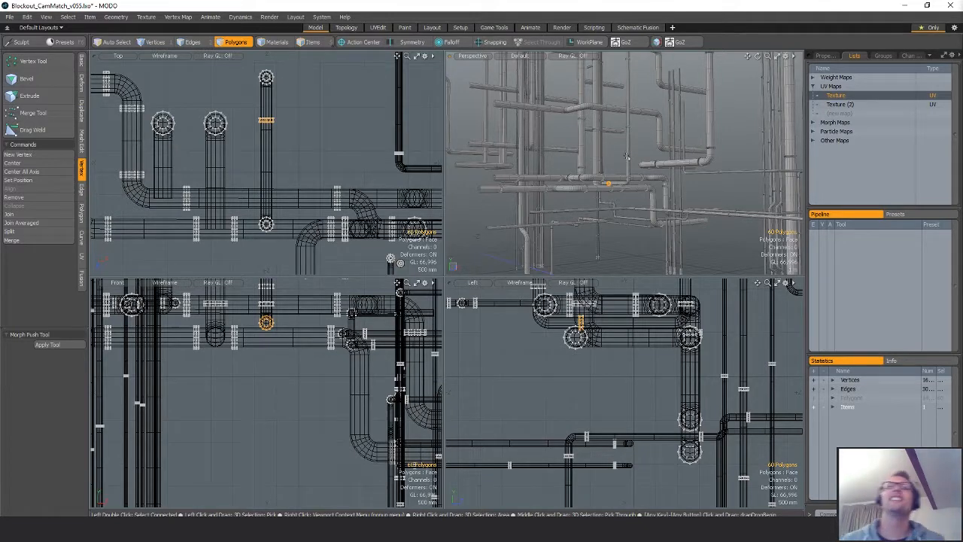
click(644, 142)
alt+drag(644, 143, 654, 240)
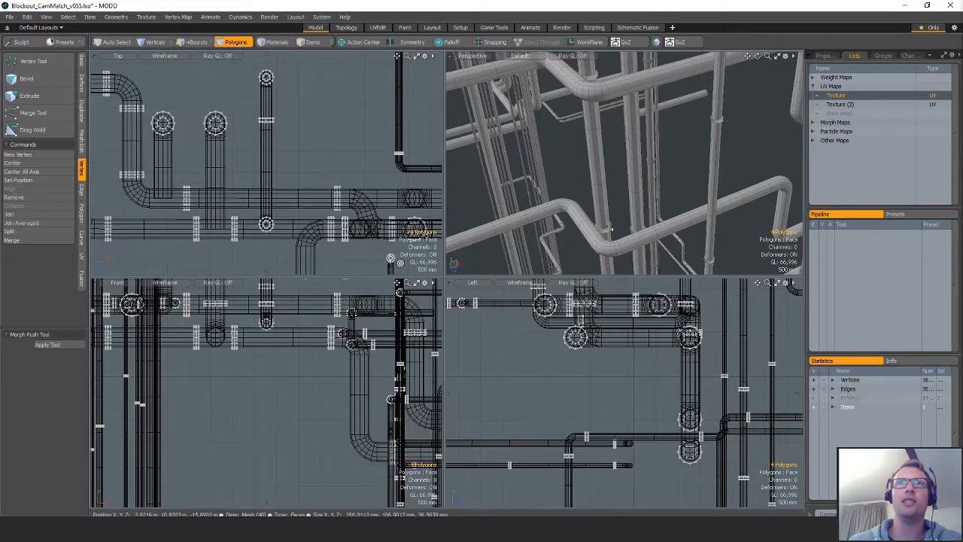
double_click(611, 229)
alt+shift+drag(611, 229, 615, 211)
scroll(677, 402, down, 8)
alt+shift+drag(659, 384, 659, 405)
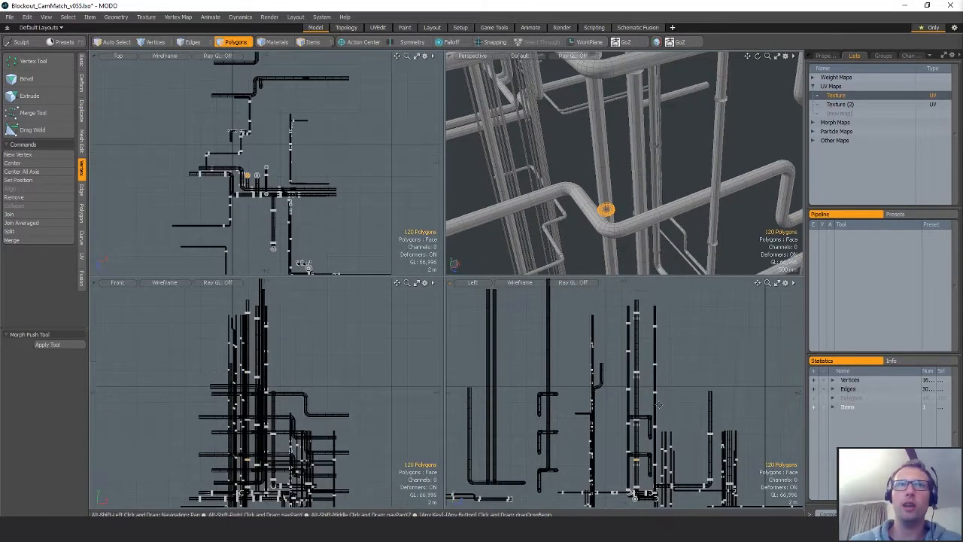
key(ctrl+c)
key(ctrl+v)
key(w)
scroll(637, 175, down, 3)
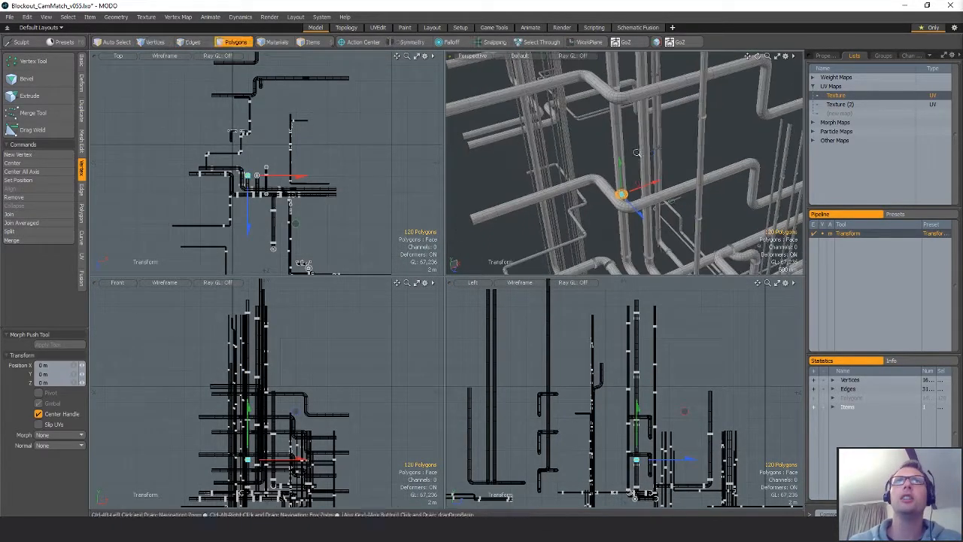
mouse_move(655, 194)
alt+shift+mouse_down()
mouse_move(656, 231)
mouse_move(654, 194)
alt+shift+mouse_up()
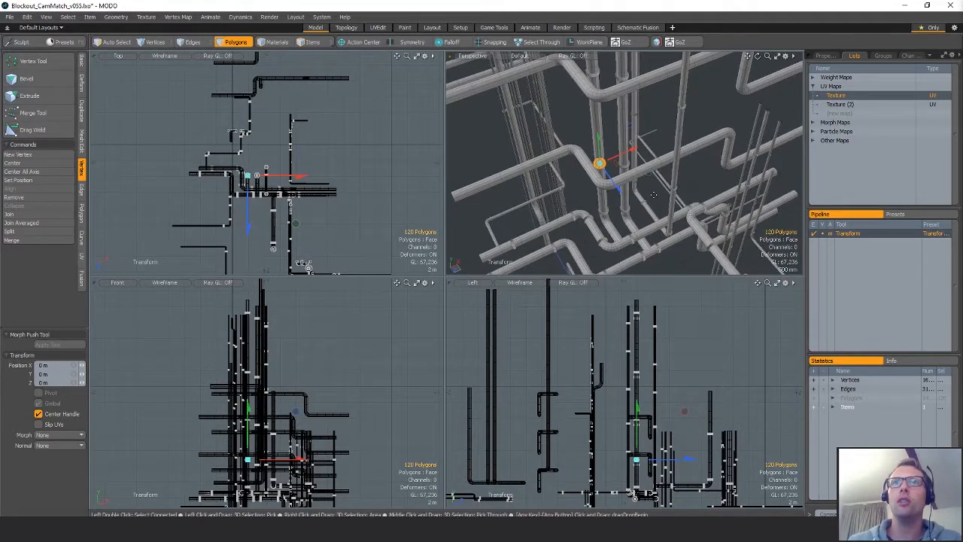
key(space)
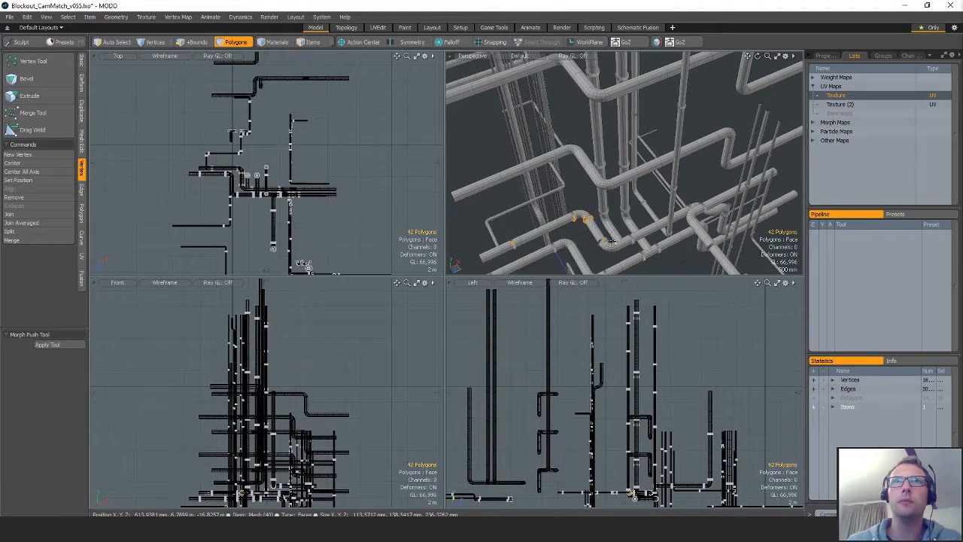
- Duplicate the six double rings on the lower bent horizontal pipe and move the copies 4.6 m up in Y
alt+drag(680, 222, 646, 162)
alt+shift+drag(646, 460, 605, 342)
scroll(634, 417, up, 4)
key(w)
scroll(605, 342, up, 6)
- Enable snapping and align the six copied rings with the upper pipe's centreline at 4.8104 m in Y
key(x)
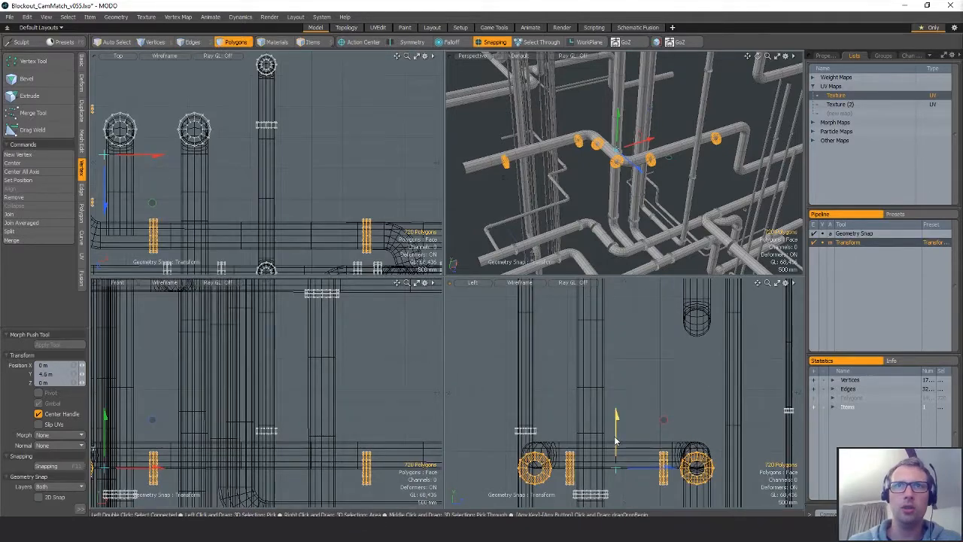
drag(616, 442, 616, 427)
alt+drag(150, 161, 37, 164)
scroll(292, 129, down, 2)
scroll(316, 152, up, 2)
scroll(337, 152, down, 4)
scroll(666, 170, down, 3)
alt+drag(665, 169, 661, 229)
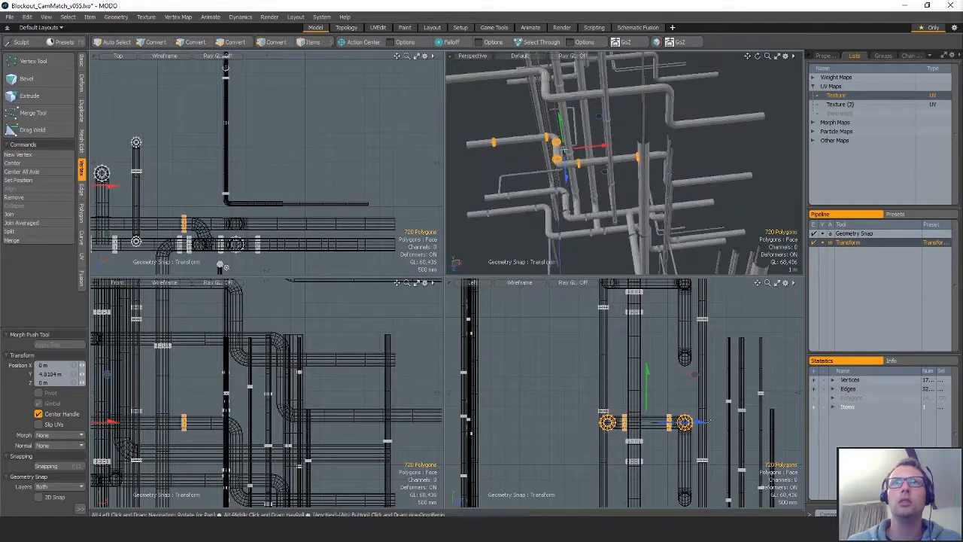
scroll(643, 432, down, 3)
key(q)
- Duplicate only the upper pipe's last ring before its downward bend and move the copy 2.64 m in X past that bend
scroll(226, 206, up, 5)
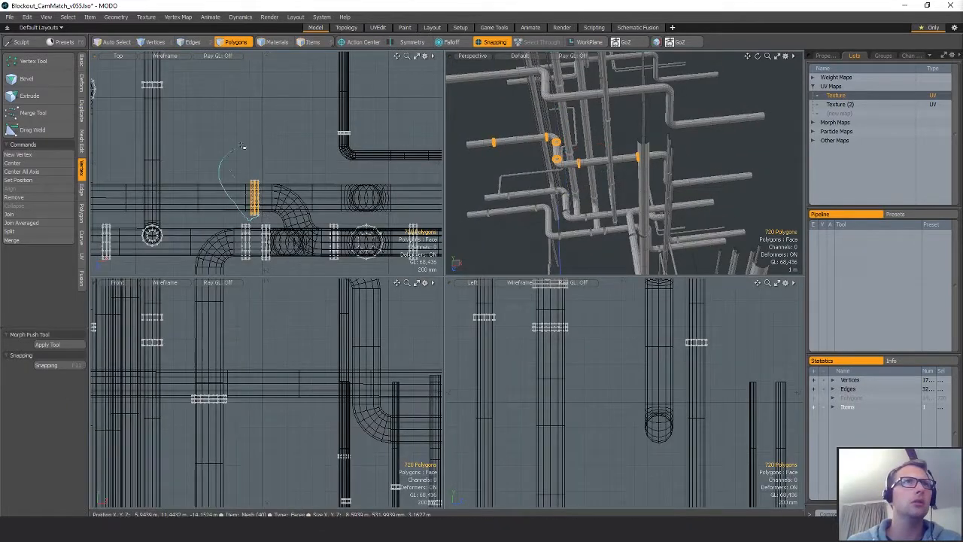
scroll(242, 145, down, 3)
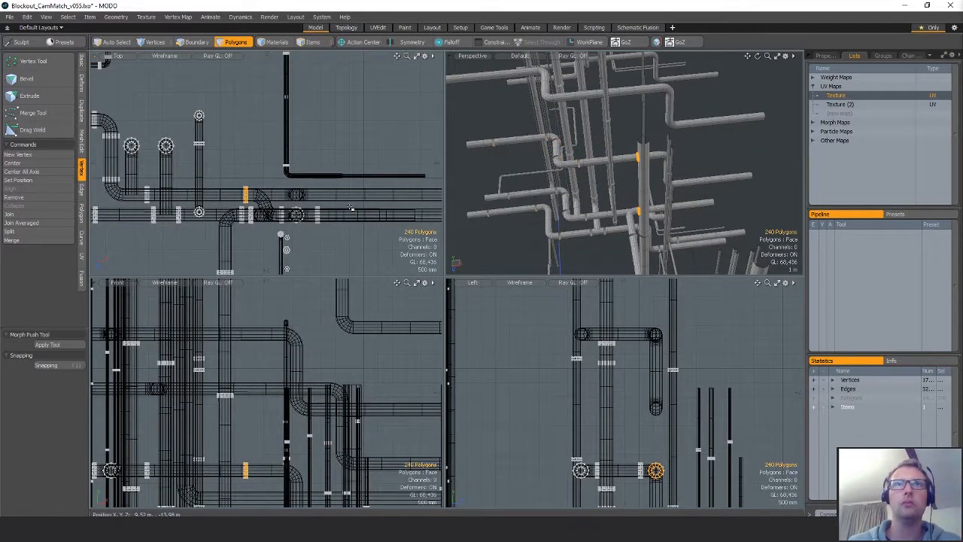
alt+shift+drag(649, 476, 626, 372)
scroll(626, 372, down, 3)
mouse_move(603, 423)
ctrl+right_down()
mouse_move(724, 451)
mouse_move(678, 421)
ctrl+right_up()
alt+shift+drag(728, 354, 708, 371)
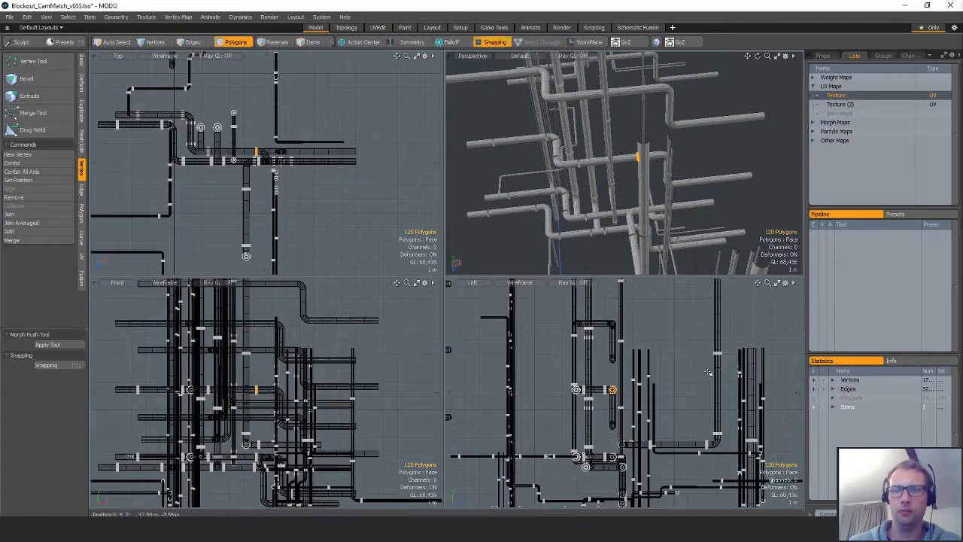
key(w)
scroll(292, 155, up, 4)
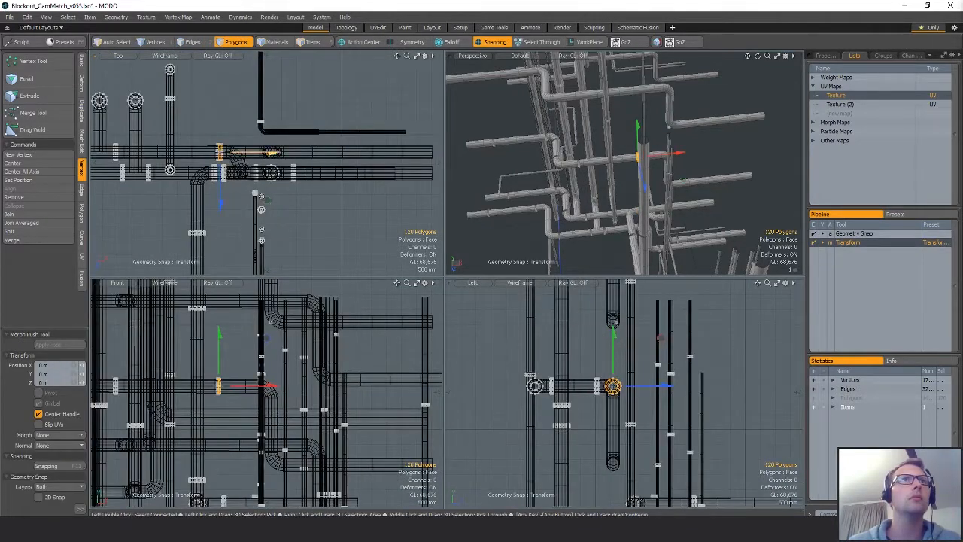
- Lower the copied ring in Y and snap it to the pipe section beyond the downward bend
alt+drag(682, 225, 687, 120)
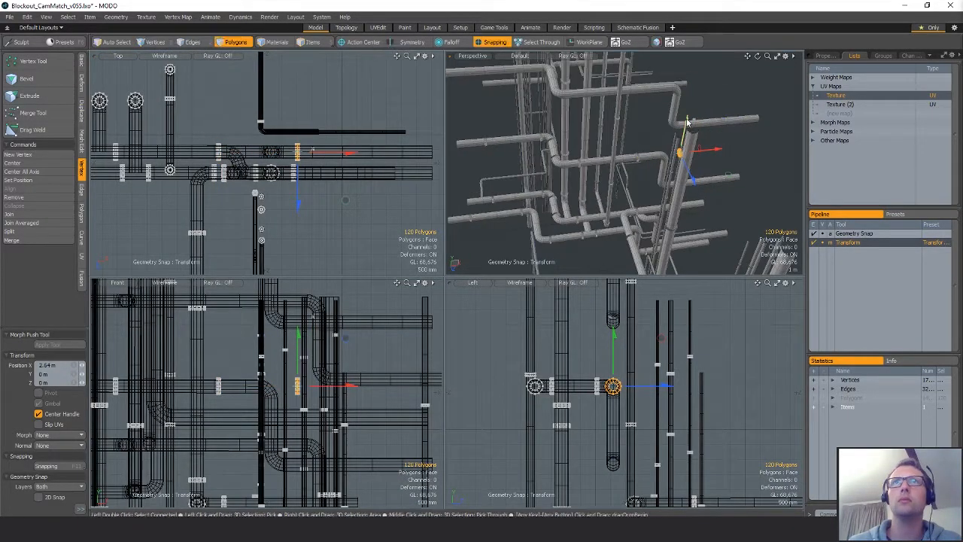
ctrl+alt+drag(619, 461, 503, 397)
key(q)
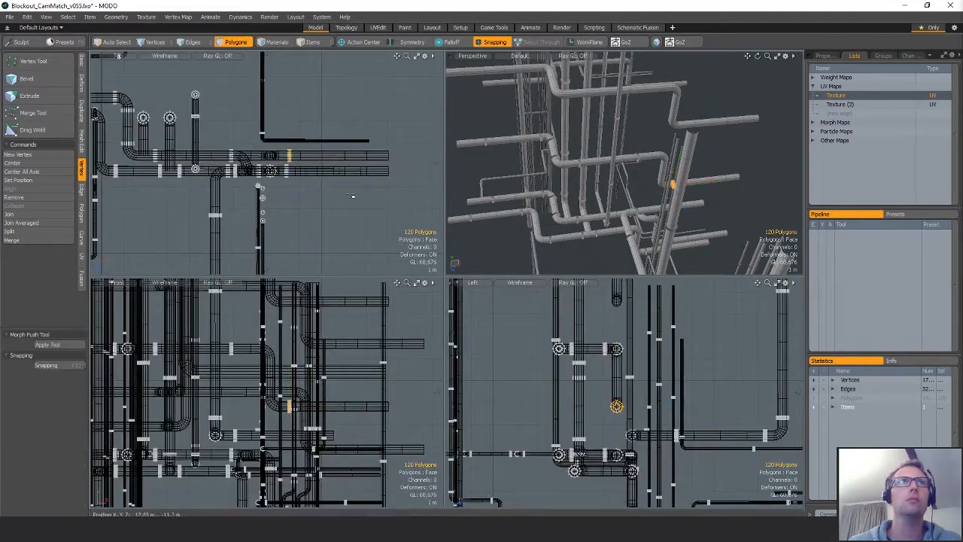
- Duplicate the seven rings of this bent pipe and move the copies up in Y, snapping them to the matching pipe run above
alt+shift+drag(284, 166, 414, 206)
alt+shift+drag(664, 367, 652, 399)
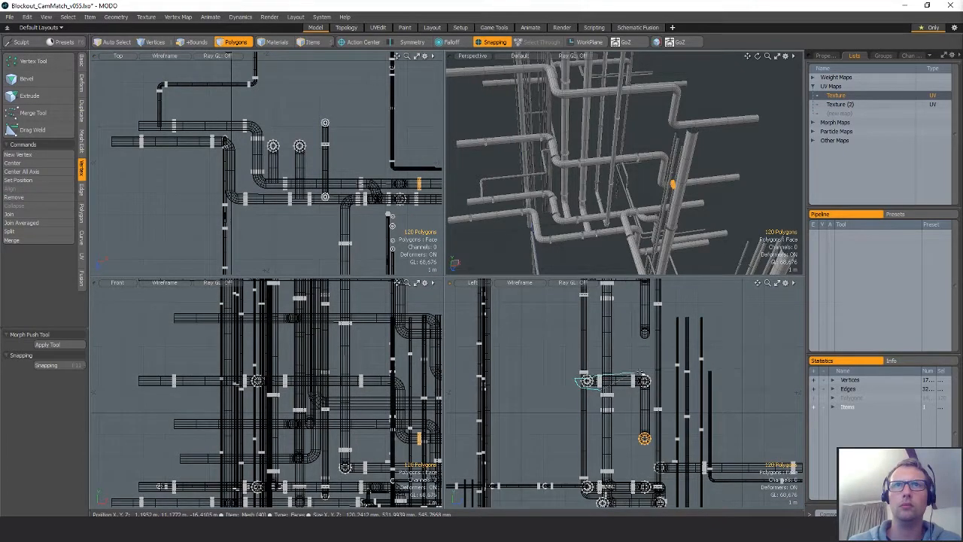
alt+shift+drag(656, 380, 653, 411)
alt+drag(572, 205, 663, 196)
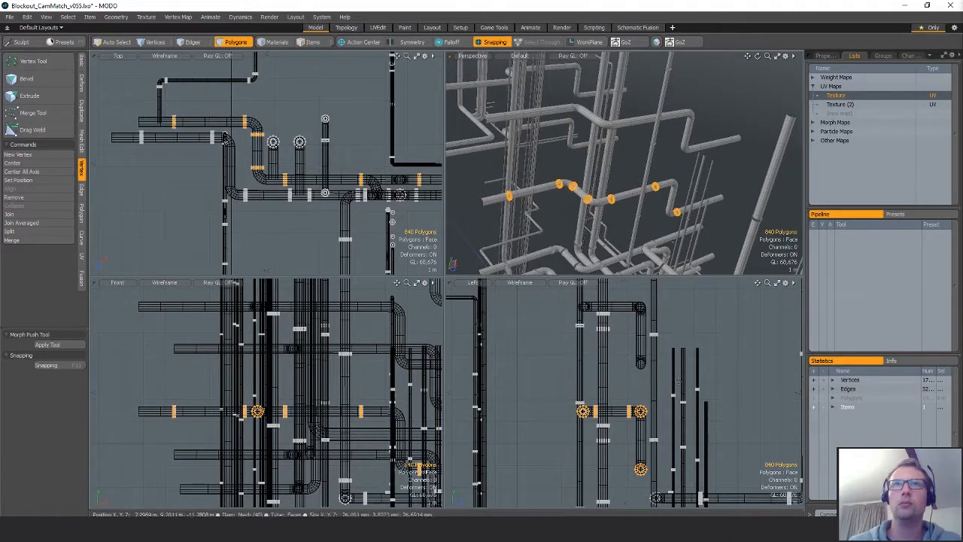
key(y)
drag(611, 437, 630, 331)
key(shift+a)
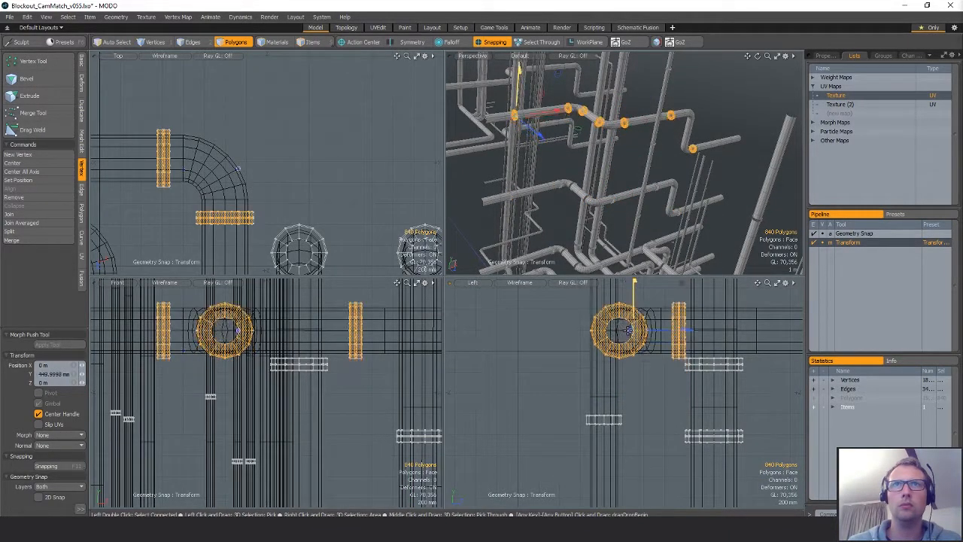
key(q)
alt+drag(579, 197, 673, 141)
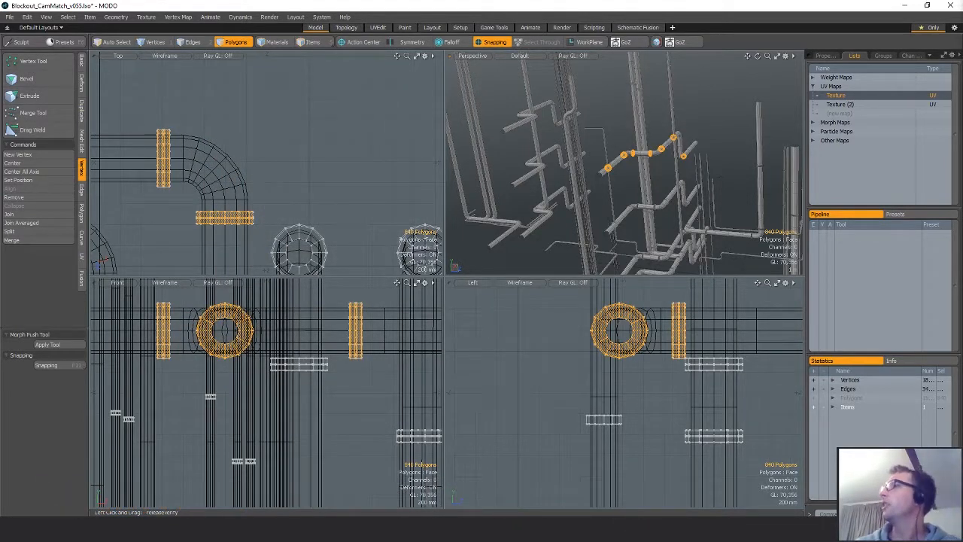
- Duplicate the seven selected rings and move the copies -11 m in Z toward the distant stack of bent pipes
alt+drag(646, 174, 648, 231)
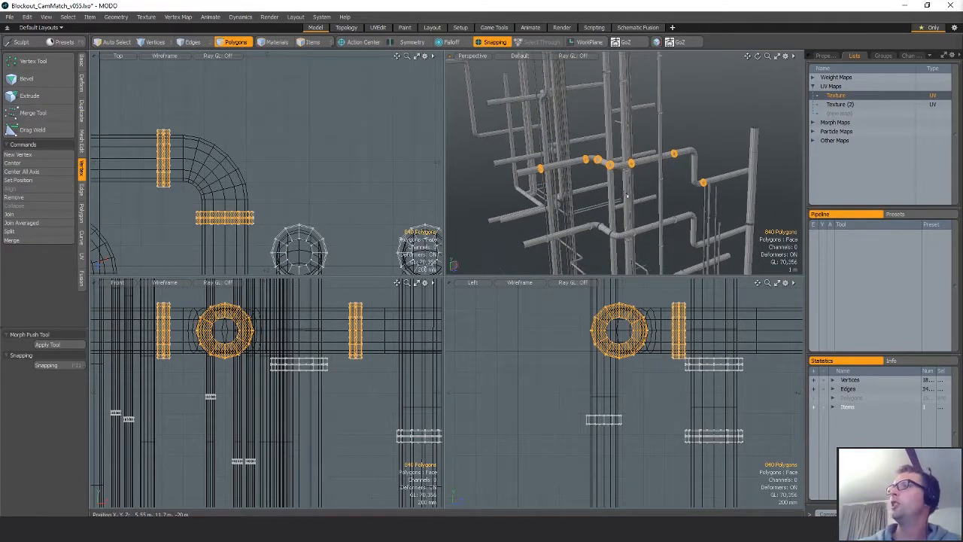
alt+drag(569, 187, 645, 174)
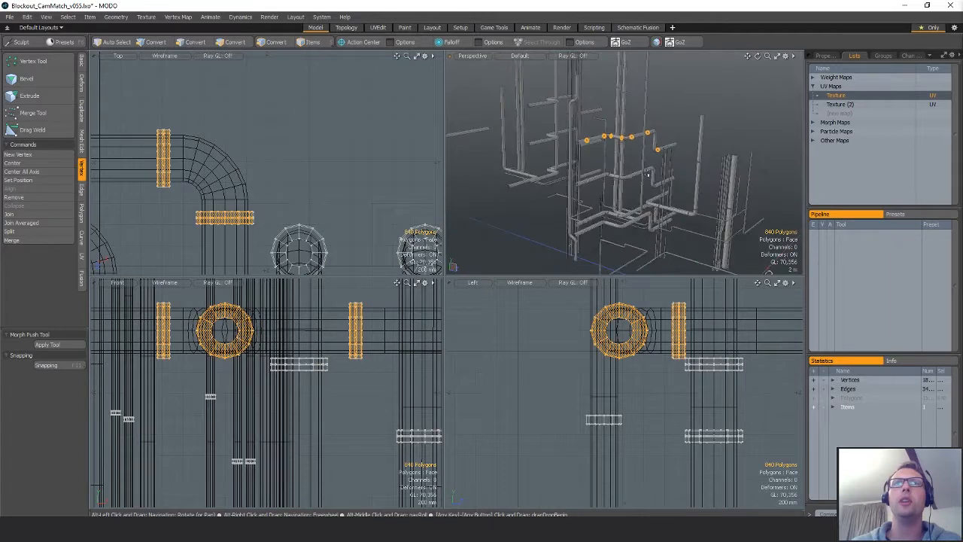
alt+drag(536, 179, 699, 202)
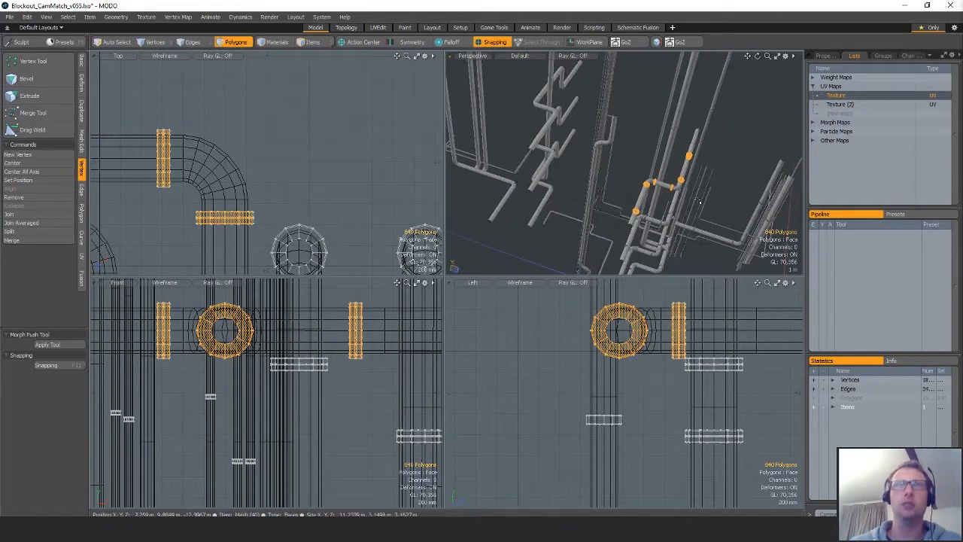
key(w)
scroll(296, 195, down, 10)
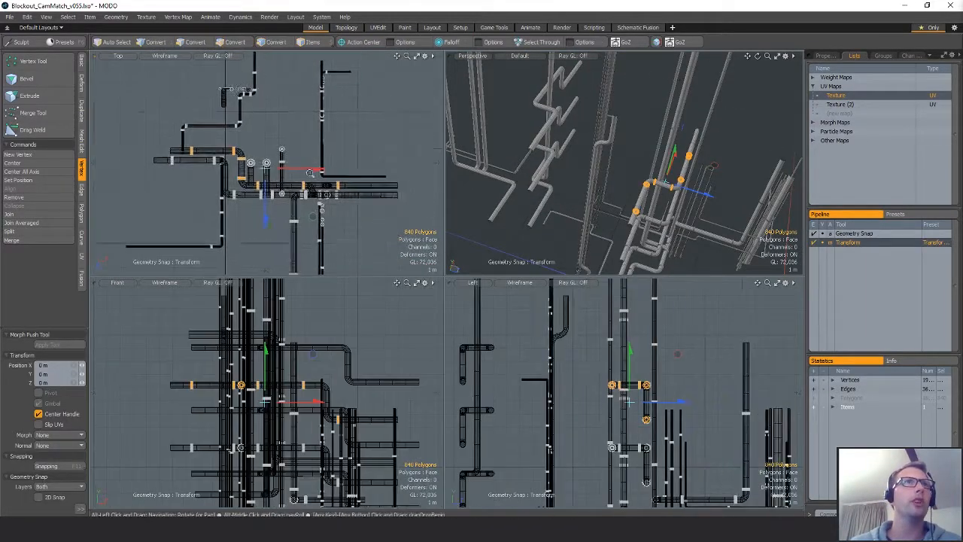
drag(266, 113, 293, 164)
scroll(293, 163, up, 7)
alt+drag(715, 167, 591, 144)
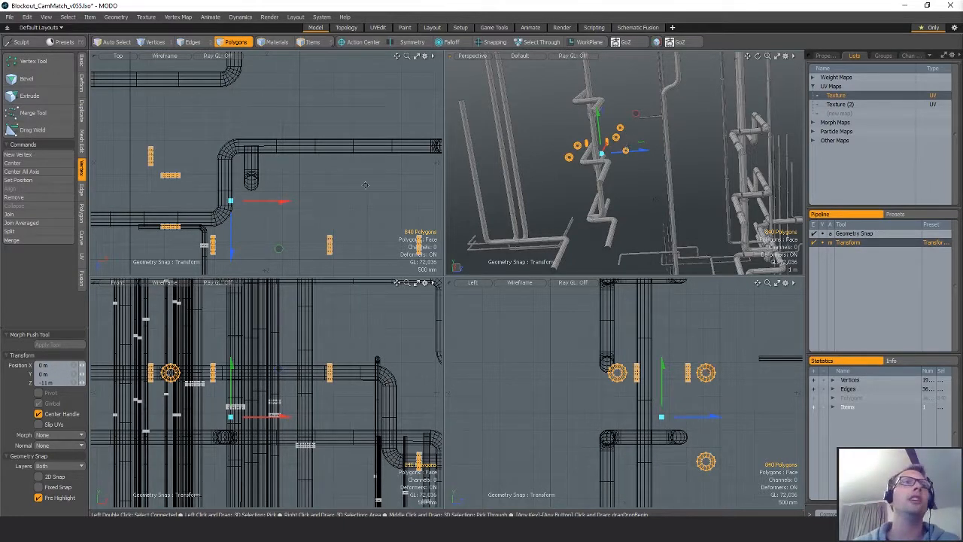
- Move all seven copied rings onto the lowest bent pipe of that stack, including -4.88 m in Y and 160 mm in Z
scroll(366, 186, down, 2)
alt+drag(346, 197, 275, 172)
key(q)
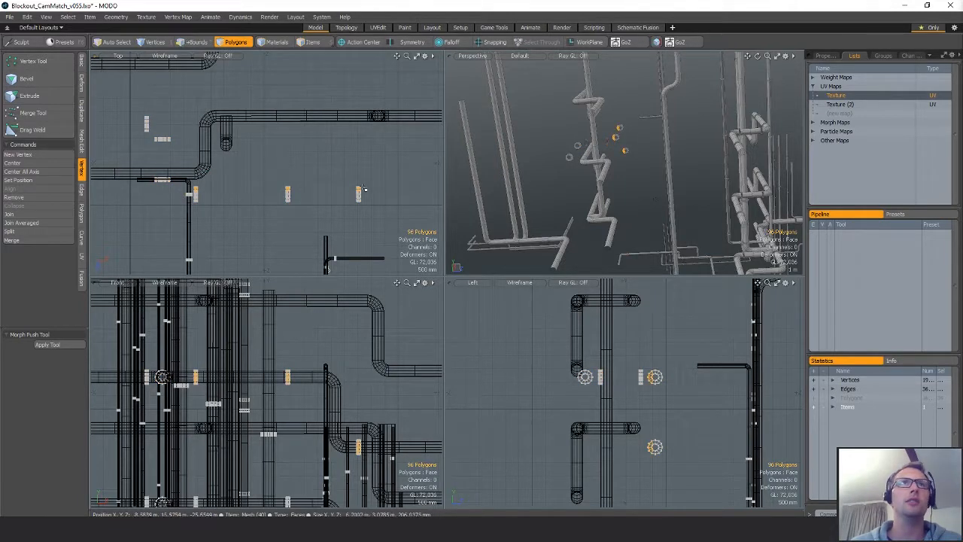
alt+drag(672, 183, 571, 180)
scroll(663, 162, up, 3)
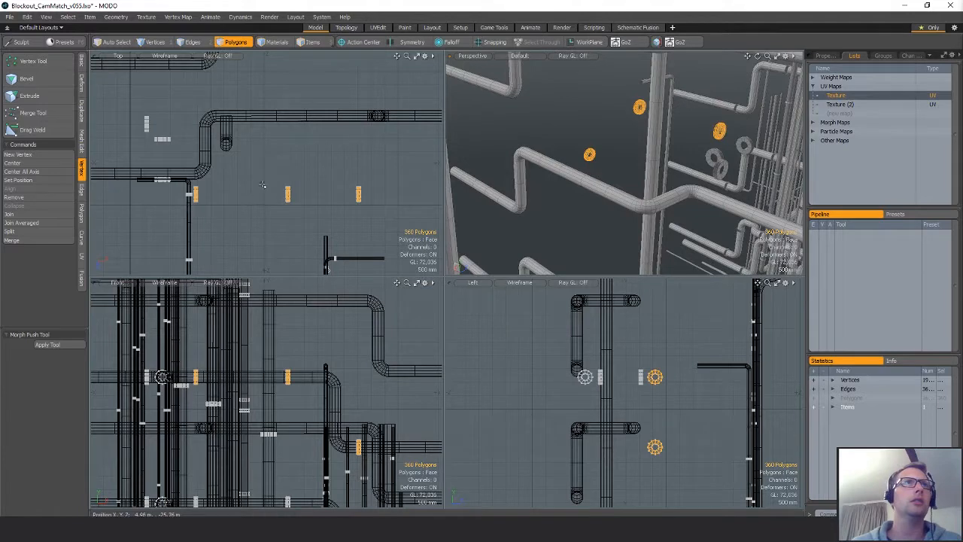
scroll(298, 226, down, 3)
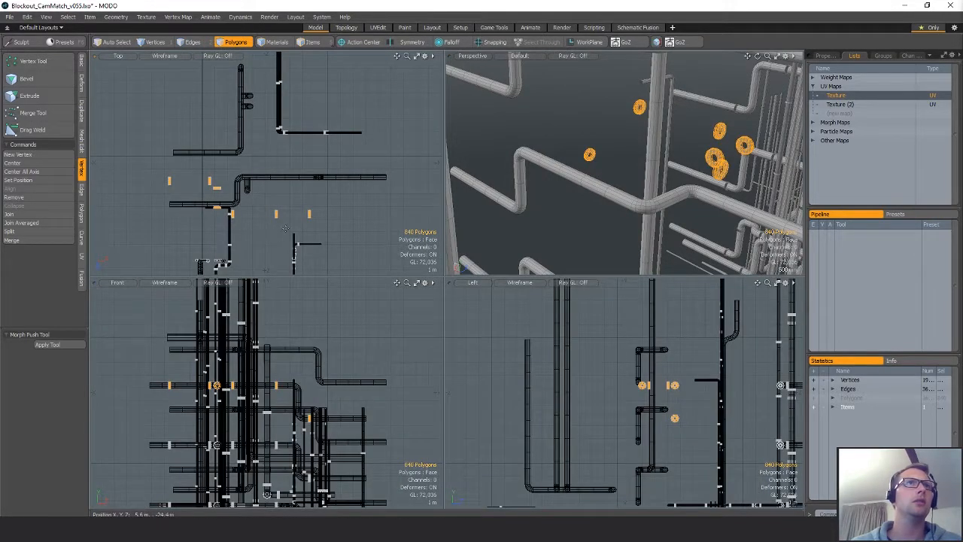
key(w)
drag(277, 228, 315, 197)
alt+drag(666, 209, 593, 116)
drag(628, 411, 623, 435)
alt+drag(602, 197, 594, 298)
drag(601, 265, 600, 277)
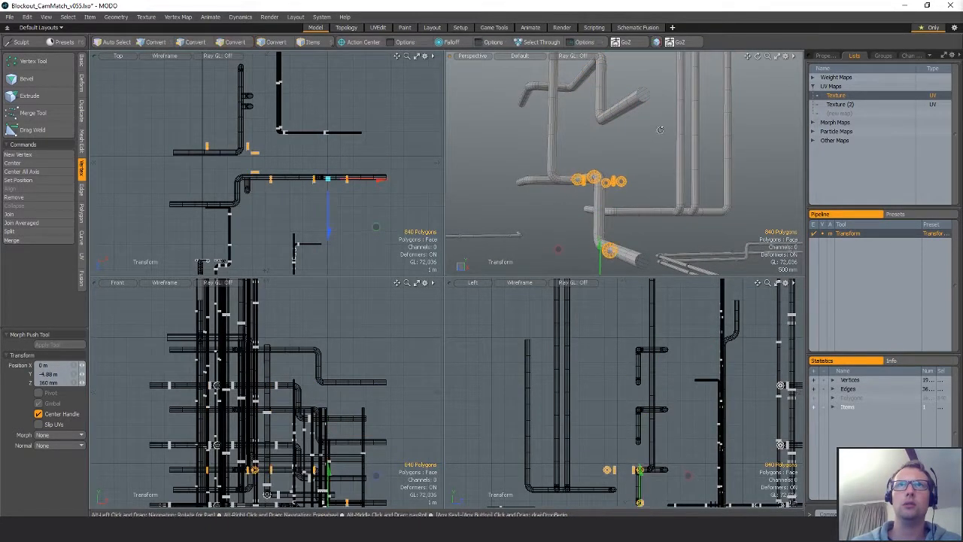
- Enable snapping and align the rings with the bent pipe's centreline, -142.9863 mm in Z and 11.7765 mm in Y
alt+drag(602, 226, 565, 214)
ctrl+alt+drag(622, 493, 560, 401)
ctrl+alt+drag(561, 401, 579, 402)
key(q)
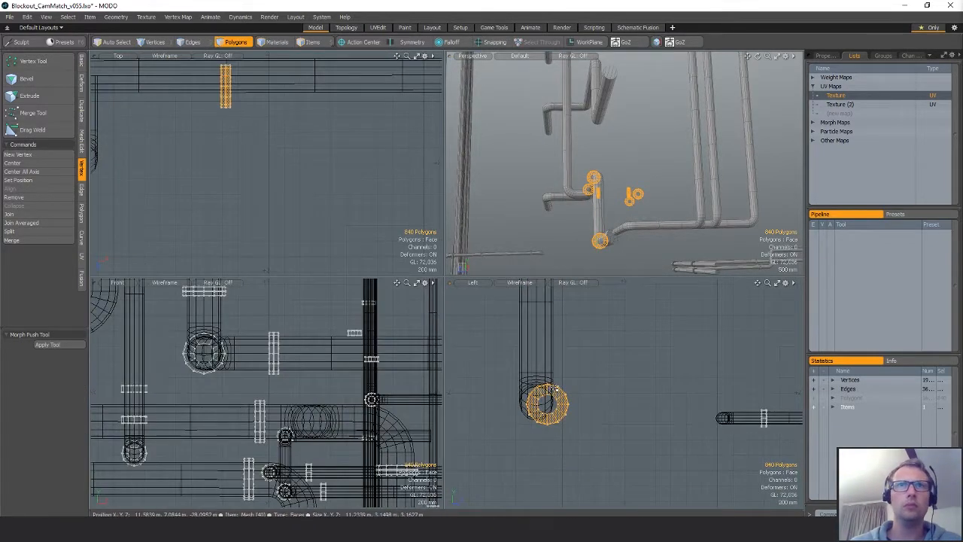
key(y)
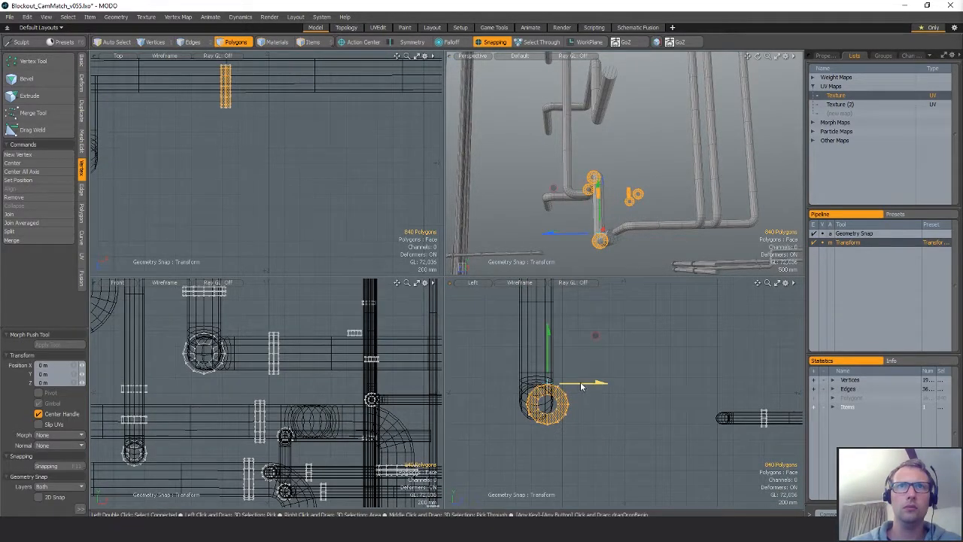
drag(580, 387, 541, 369)
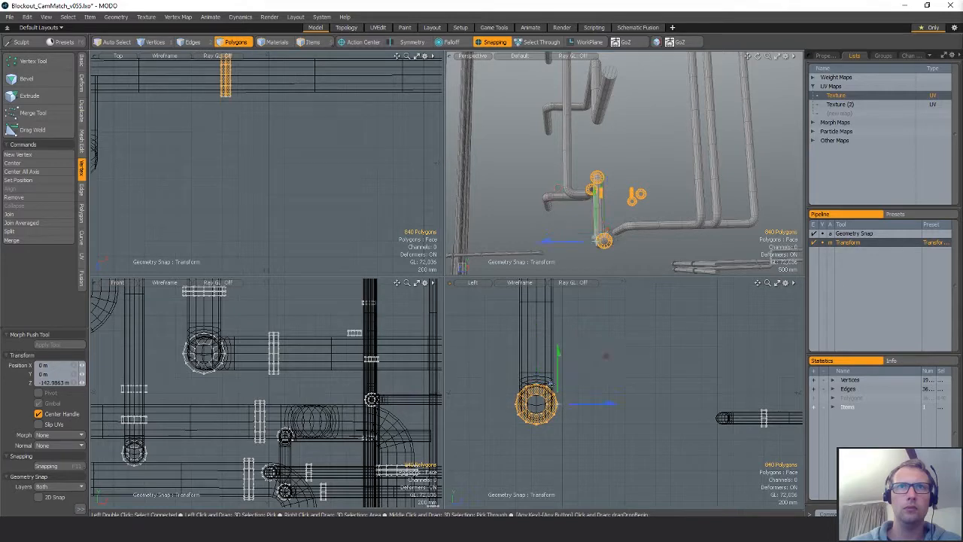
alt+drag(621, 211, 658, 209)
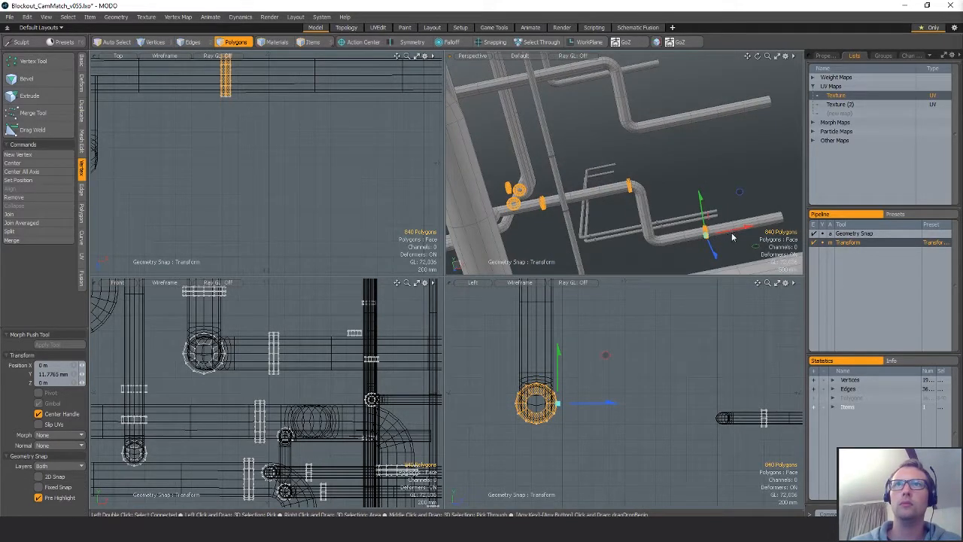
drag(733, 237, 677, 179)
- Select the four rings that miss the pipe, rotate them to face the opposite bend direction, and move them 2.8 m in Z
scroll(694, 188, up, 3)
key(q)
scroll(644, 182, down, 4)
scroll(198, 158, down, 5)
alt+drag(203, 155, 374, 161)
right_drag(378, 93, 383, 100)
alt+drag(384, 100, 360, 91)
key(e)
ctrl+drag(633, 305, 530, 365)
key(w)
drag(305, 178, 308, 287)
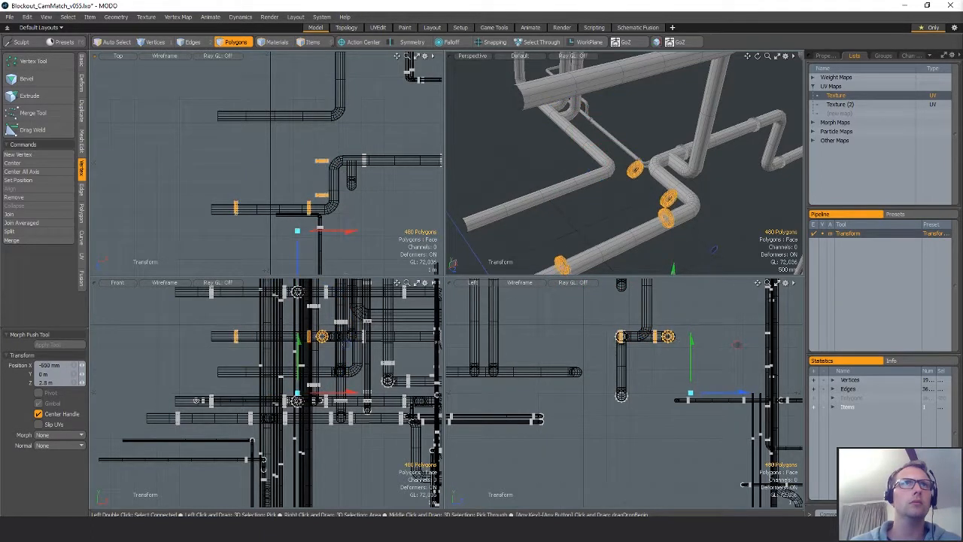
- Shift the two rings at the bend in X onto the short connecting section, then set the surplus one aside beyond the pipe
key(q)
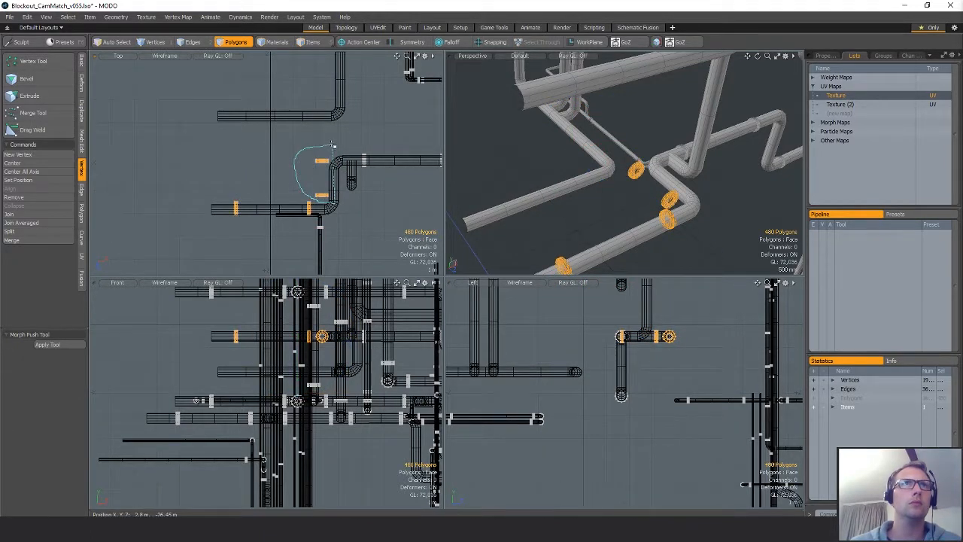
key(w)
drag(368, 211, 380, 203)
key(q)
right_drag(347, 174, 351, 121)
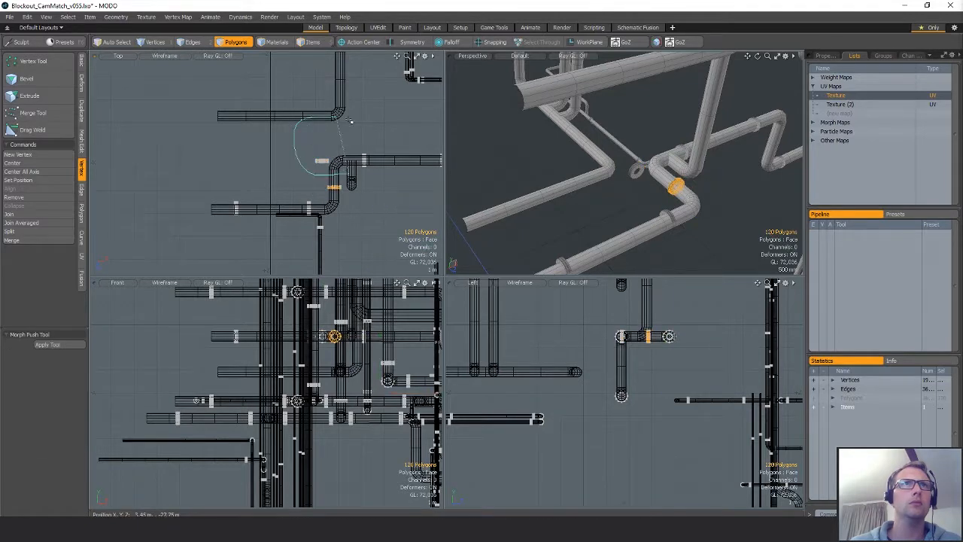
key(w)
drag(370, 186, 379, 189)
key(q)
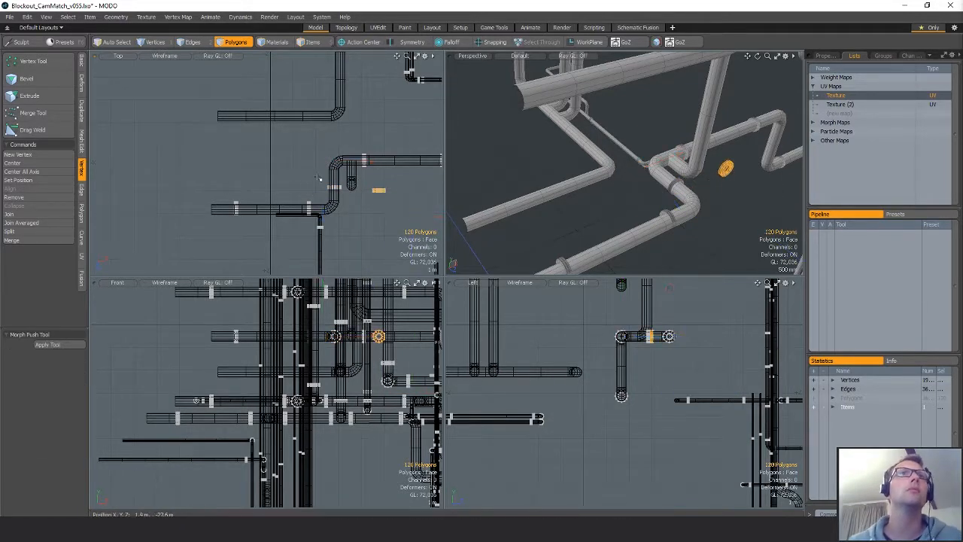
- Snap the ring on the short connecting section to its pipe's centreline, -30.0002 mm in X
right_drag(360, 206, 354, 202)
scroll(344, 196, up, 5)
key(w)
key(x)
mouse_move(338, 159)
alt+mouse_down()
mouse_move(332, 197)
mouse_move(278, 150)
mouse_move(414, 156)
alt+mouse_up()
scroll(336, 199, down, 4)
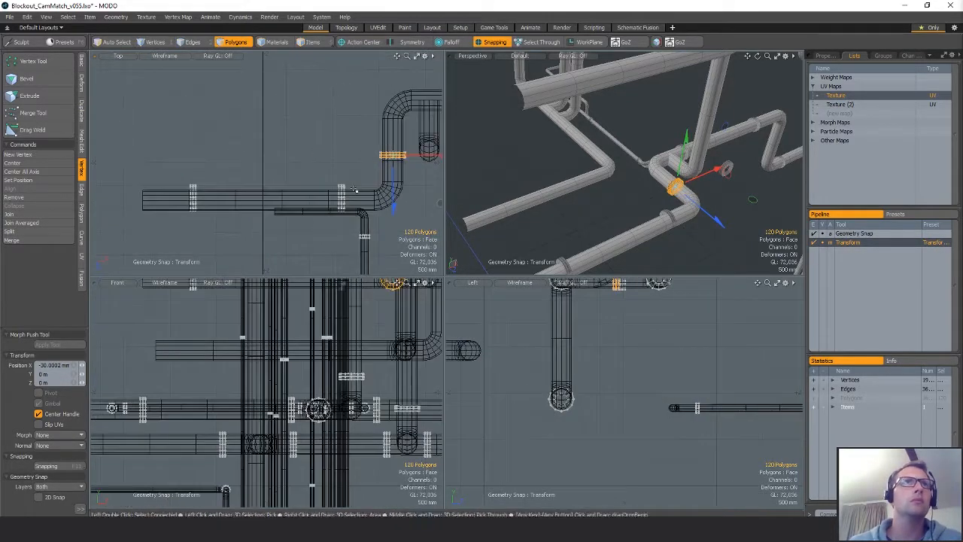
- Select the two rings on the long straight section and snap them in Z to that pipe's centreline
key(q)
right_drag(354, 177, 179, 220)
right_drag(363, 213, 356, 219)
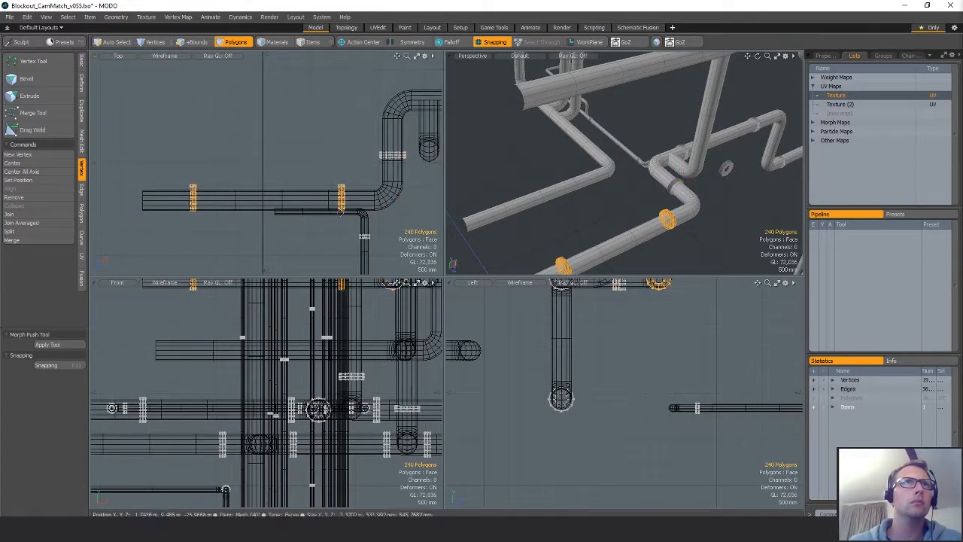
alt+drag(340, 212, 334, 205)
key(w)
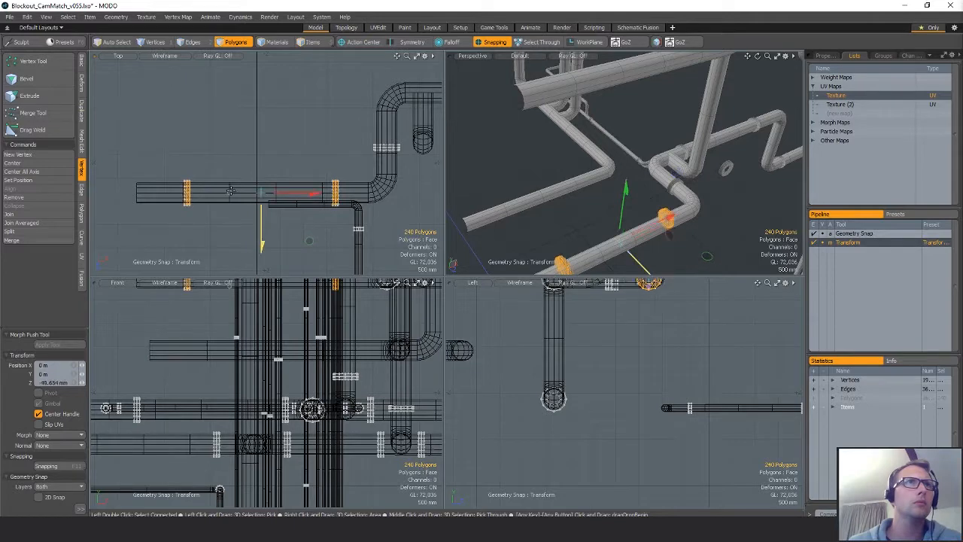
- Rotate the spare ring flat and move it onto the vertical pipe above the elbow, 708.8033 mm in Y and -217.8764 mm in Z
key(q)
alt+drag(567, 381, 559, 427)
ctrl+alt+drag(647, 316, 672, 302)
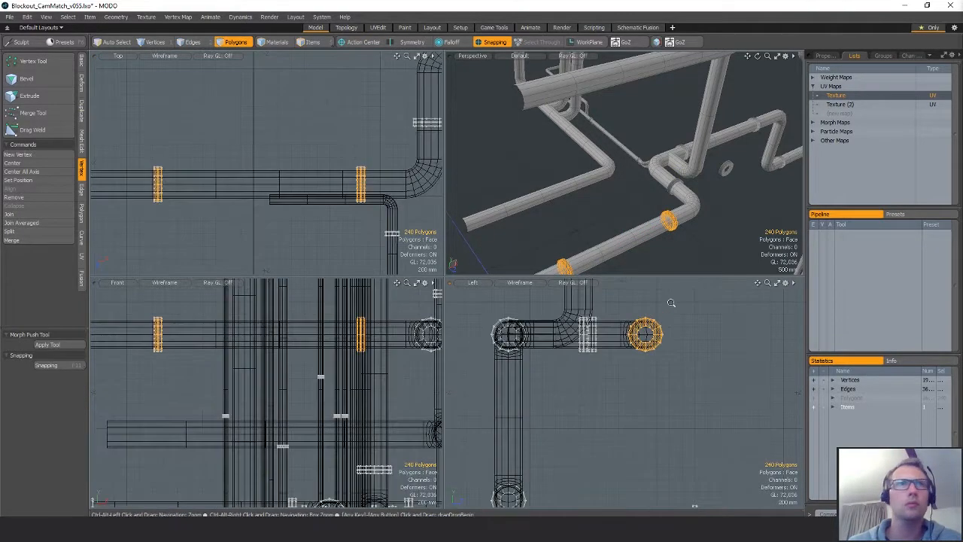
alt+drag(467, 189, 741, 188)
alt+drag(620, 335, 611, 409)
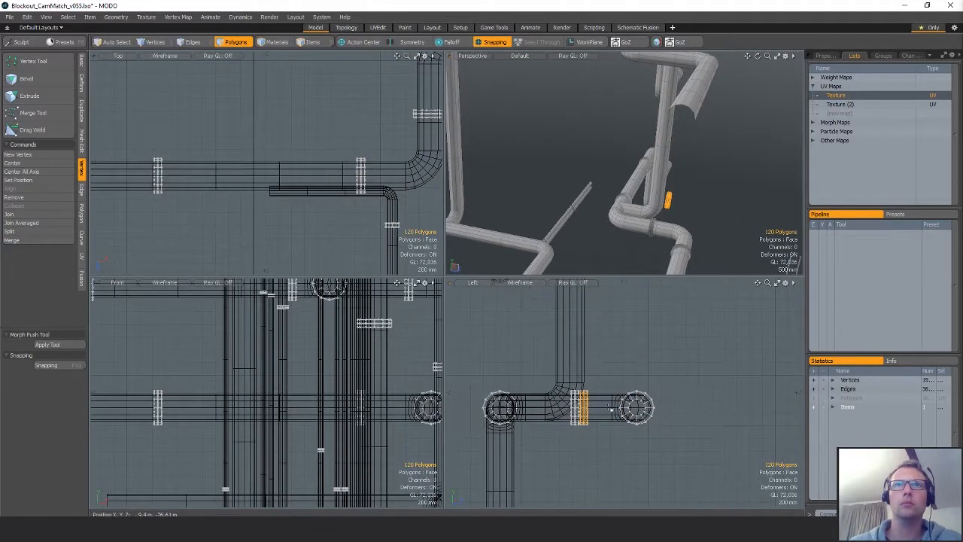
key(e)
drag(588, 347, 622, 473)
key(w)
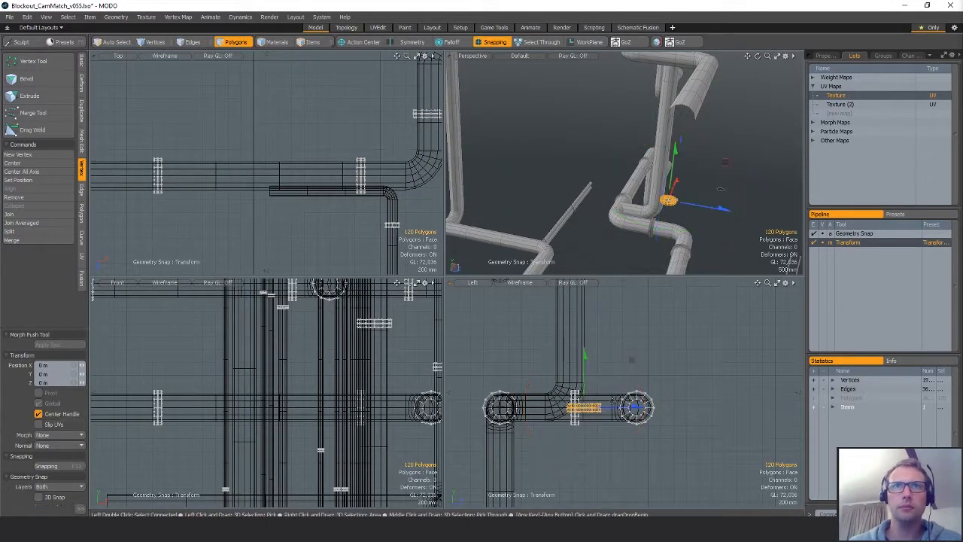
alt+drag(570, 383, 560, 424)
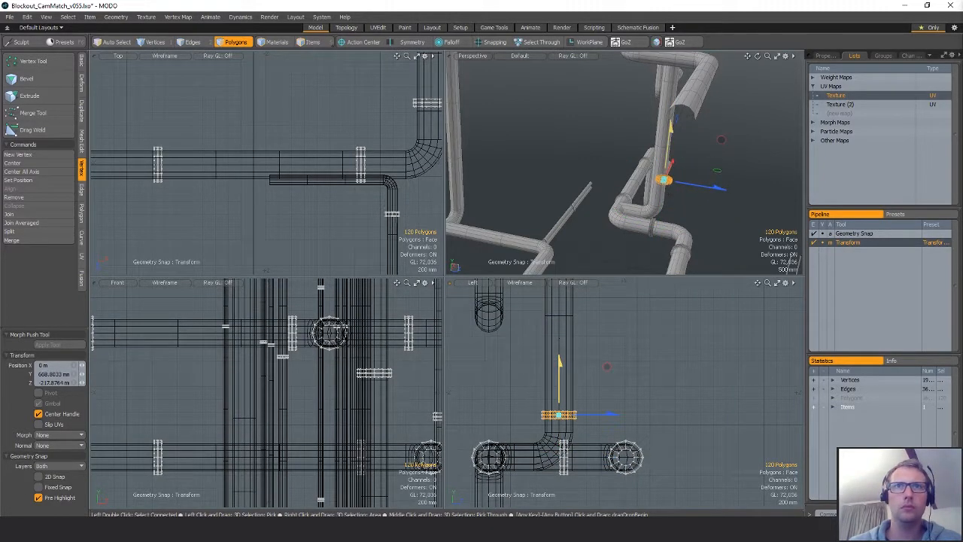
alt+drag(637, 267, 596, 248)
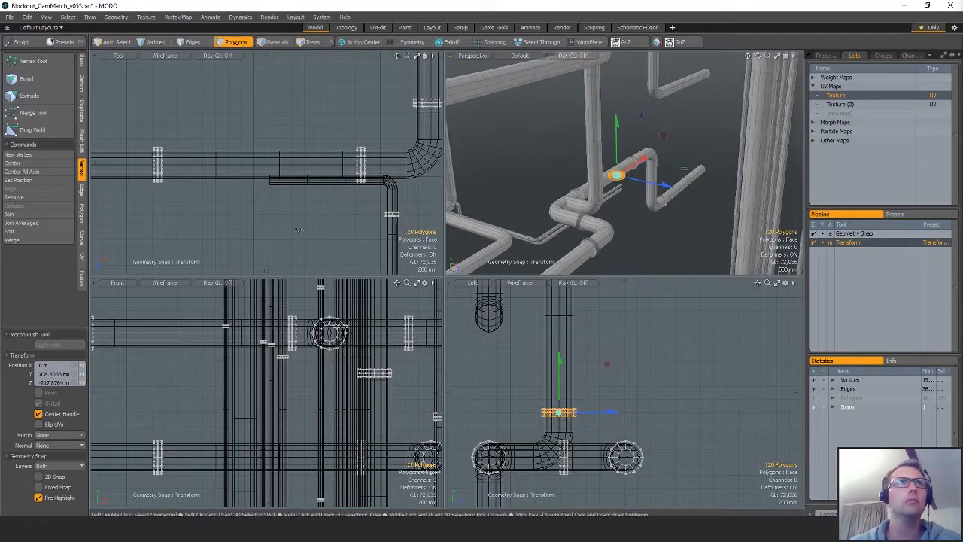
- Center the flat ring on the vertical pipe in X using snapping
ctrl+alt+drag(284, 149, 236, 192)
alt+drag(402, 121, 170, 203)
key(x)
key(space)
- Duplicate the flat ring repeatedly up the vertical pipe, spacing copies in Y by offsets such as 3.9123 m, 3.75 m and 4.2 m
ctrl+alt+drag(544, 170, 575, 216)
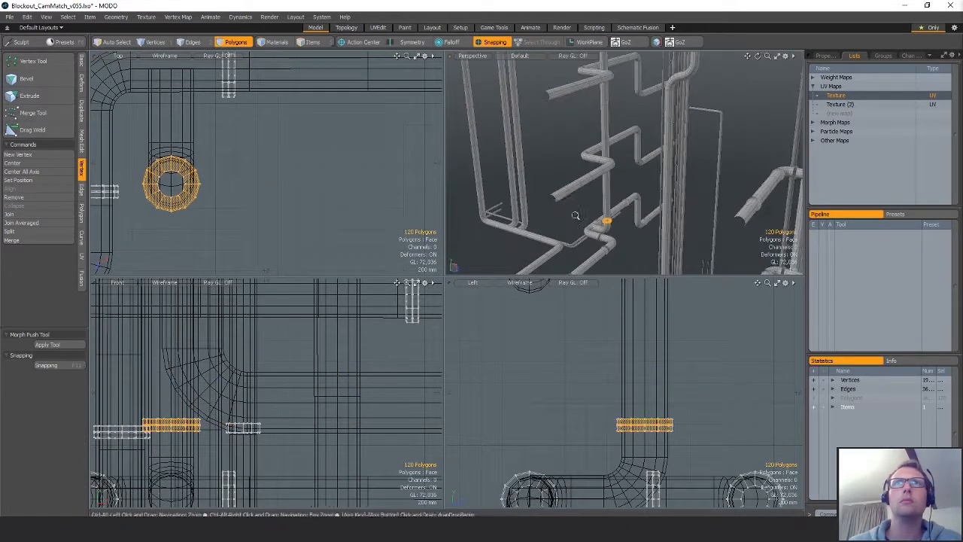
key(w)
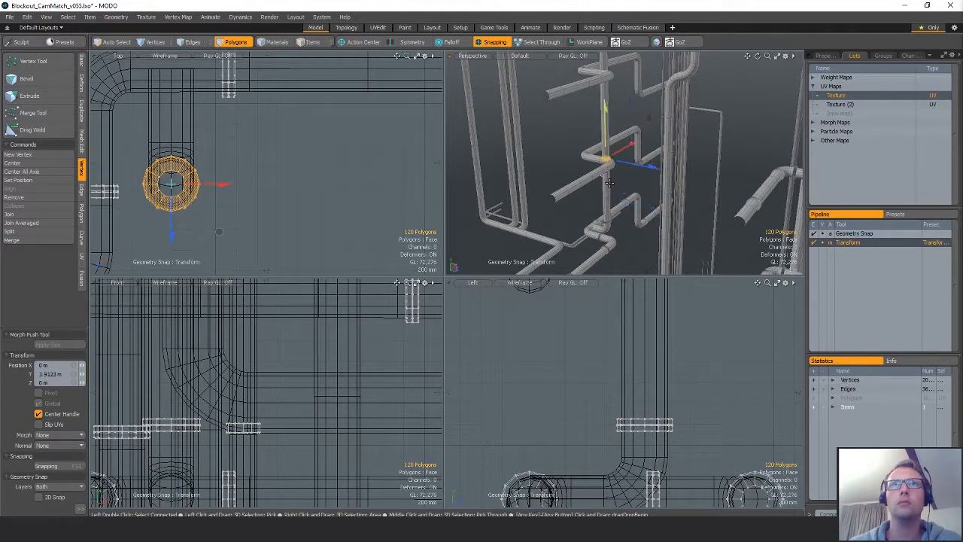
alt+drag(642, 150, 629, 179)
key(x)
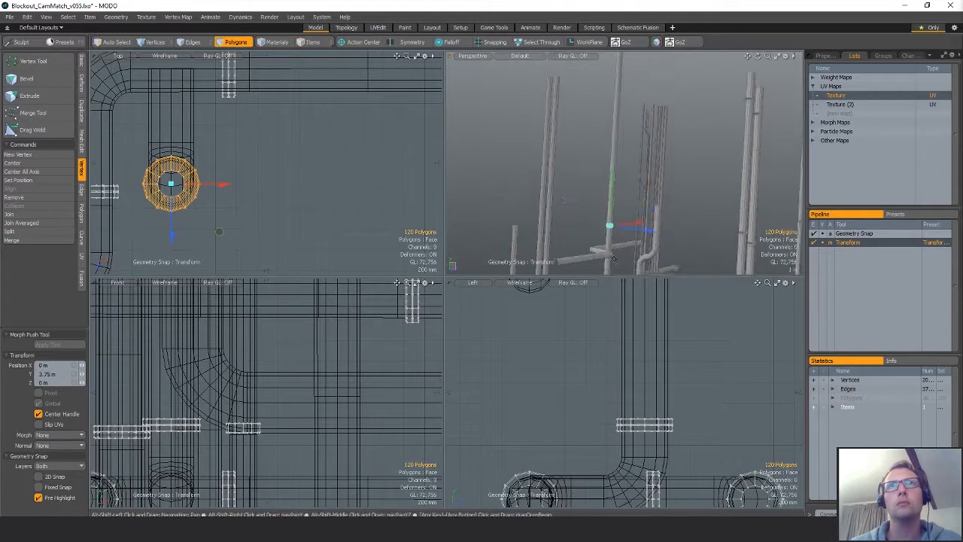
key(ctrl+c)
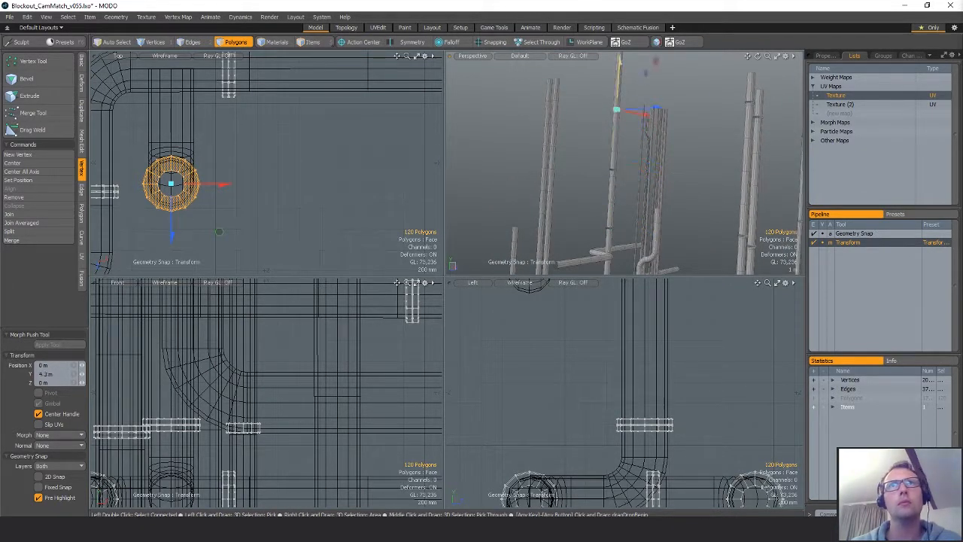
alt+shift+drag(618, 90, 621, 177)
key(q)
key(Escape)
- Duplicate the six rings of the vertical pipe and move the copies to one of the neighbouring tall vertical pipes
alt+shift+drag(619, 218, 624, 185)
mouse_move(614, 202)
alt+mouse_down()
mouse_move(603, 186)
mouse_move(614, 185)
alt+mouse_up()
alt+drag(197, 143, 260, 164)
mouse_move(257, 163)
right_down()
mouse_move(181, 222)
mouse_move(322, 220)
mouse_move(312, 168)
right_up()
scroll(329, 184, down, 8)
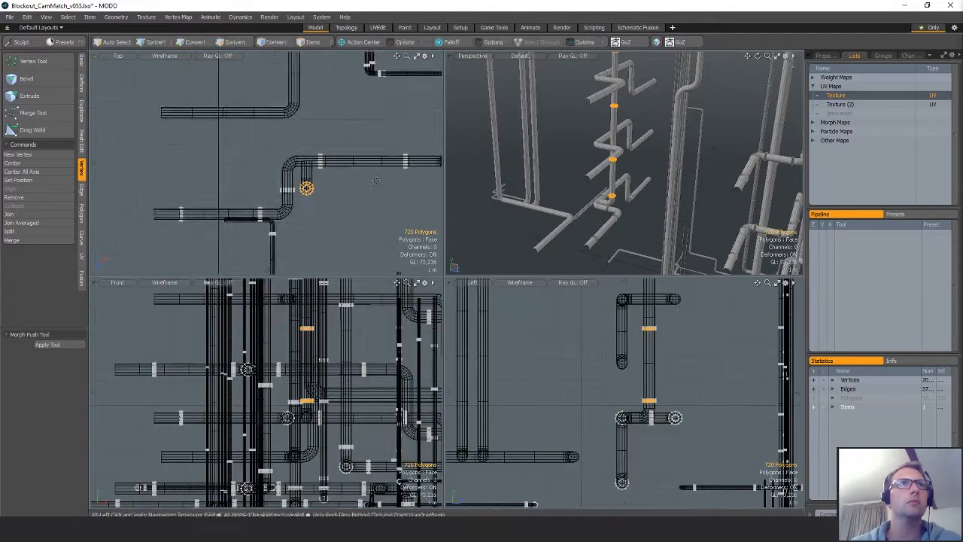
key(ctrl+c)
key(ctrl+v)
key(w)
drag(358, 232, 361, 150)
scroll(320, 155, up, 5)
alt+drag(373, 113, 350, 191)
scroll(349, 190, up, 3)
key(q)
alt+drag(338, 248, 319, 208)
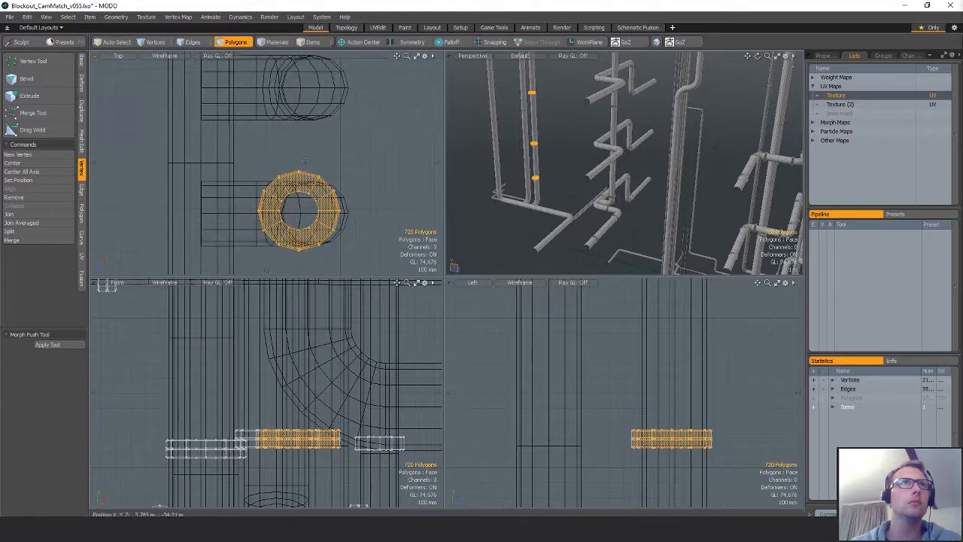
- Enable snapping and align the six copies with the tall pipe's centreline, 99.2217 mm and -4.4913 mm in X and 19.7907 mm in Z
key(w)
key(x)
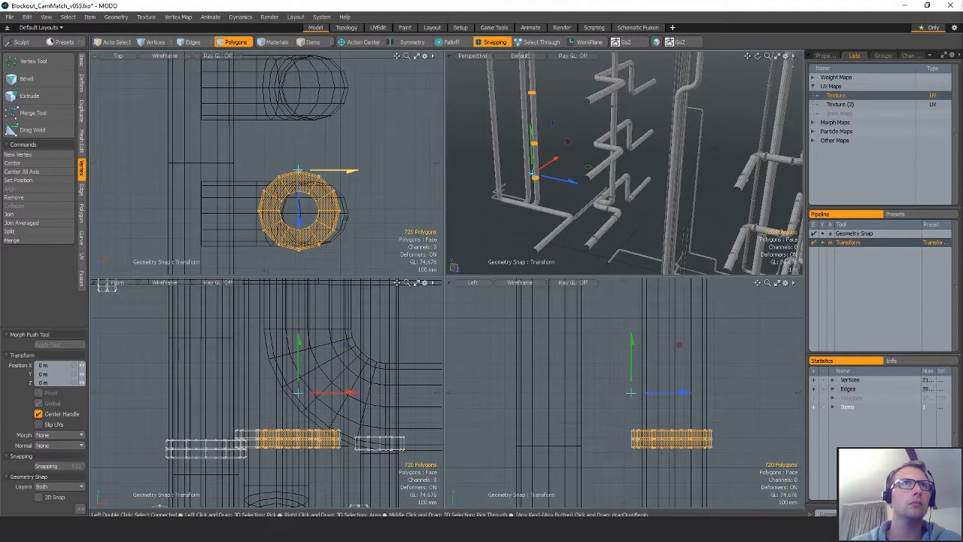
drag(326, 171, 313, 180)
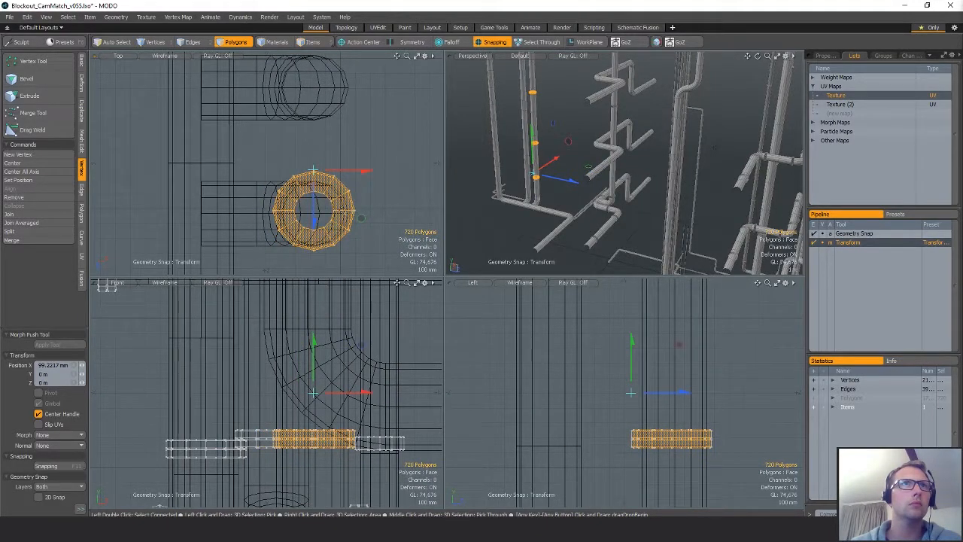
mouse_move(348, 214)
mouse_down()
mouse_move(349, 233)
mouse_move(335, 214)
mouse_up()
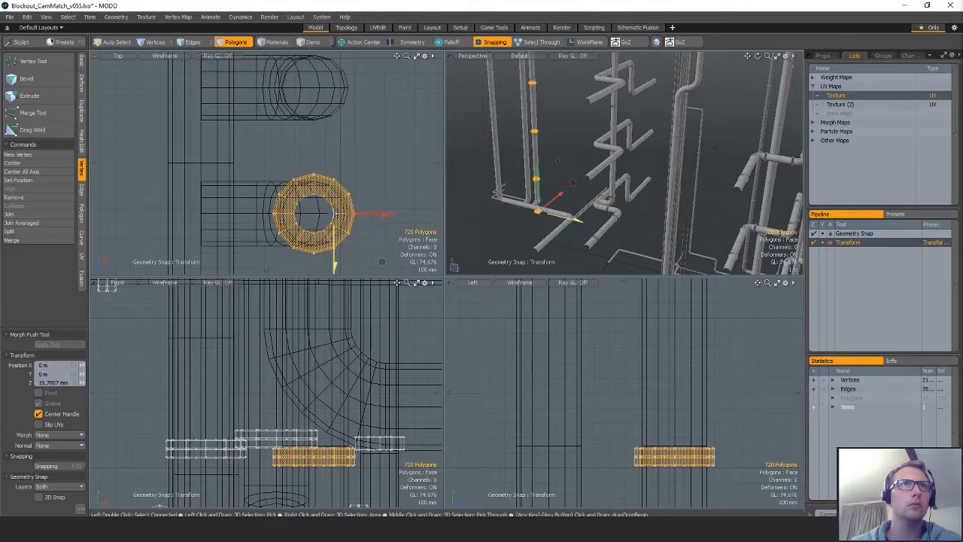
drag(339, 177, 312, 170)
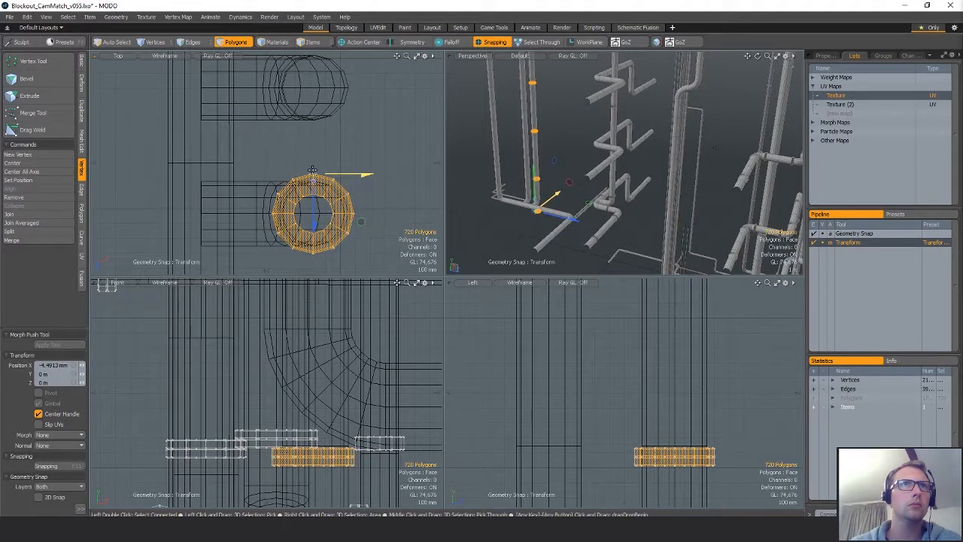
- Move the six rings along the tall vertical pipe by about 2.05 m in Y
alt+drag(583, 189, 589, 238)
scroll(566, 155, up, 3)
scroll(589, 131, down, 4)
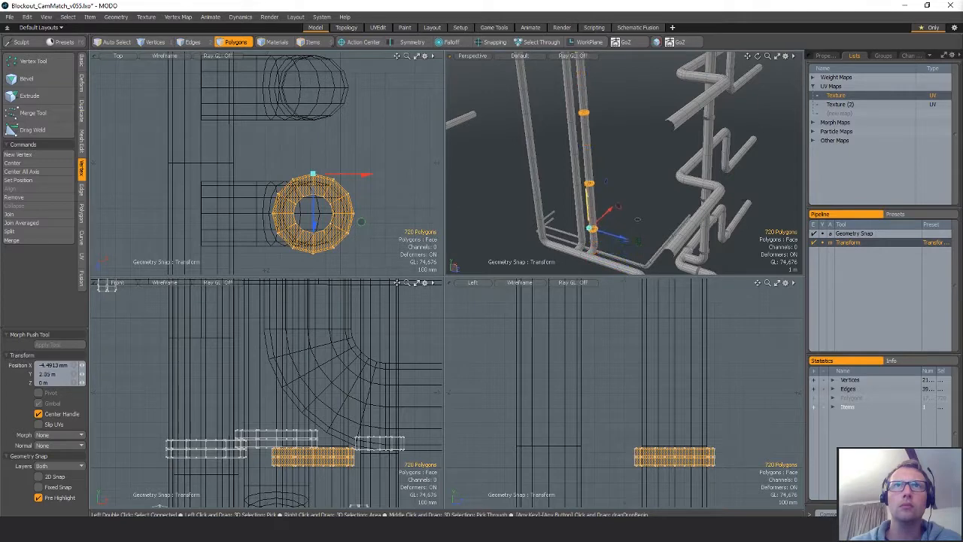
mouse_move(587, 198)
mouse_down()
mouse_move(587, 188)
mouse_move(578, 211)
mouse_up()
- Duplicate the six rings and snap the copies in Z onto the centreline of the adjacent tall vertical pipe
key(q)
key(w)
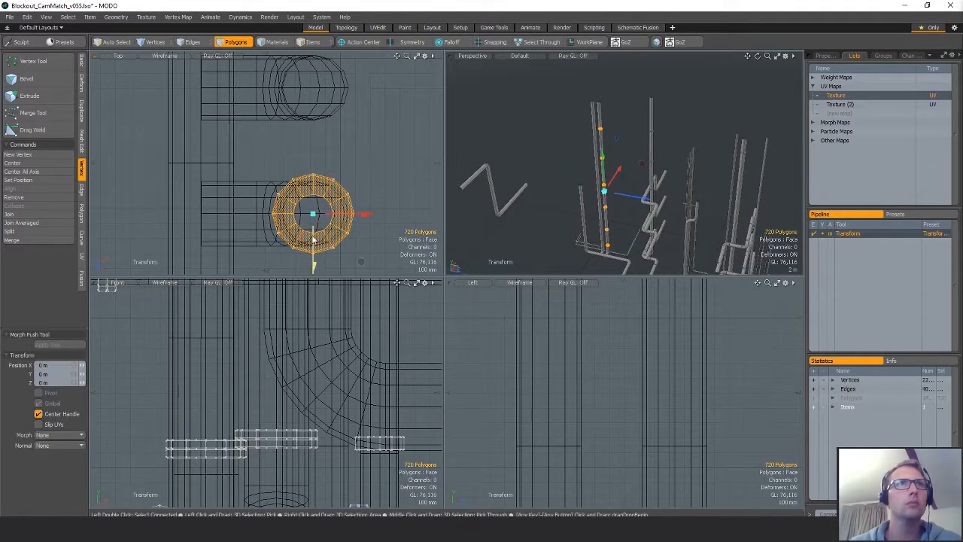
key(x)
drag(358, 226, 358, 85)
key(q)
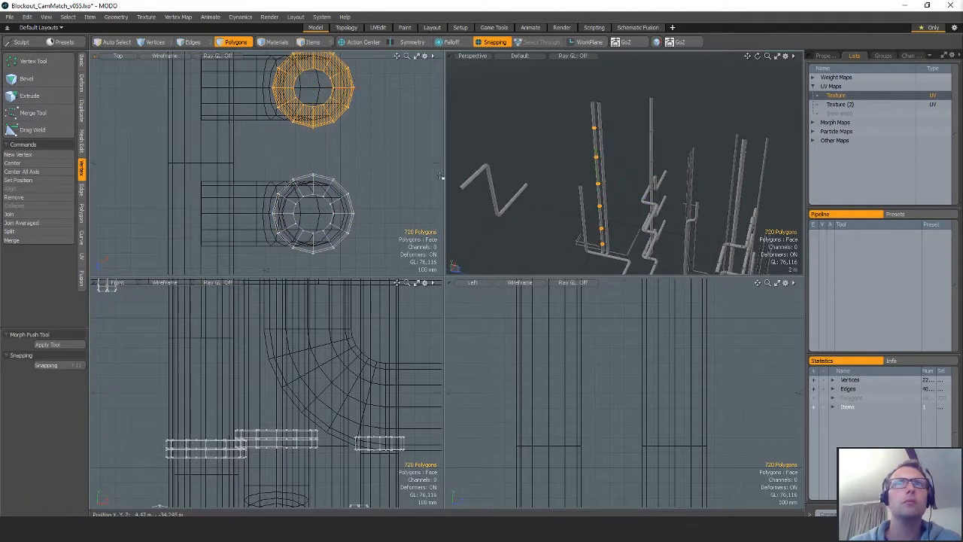
- Shift the six copies along the adjacent tall pipe in Y and clear the selection
alt+drag(576, 162, 608, 163)
key(w)
key(x)
key(Escape)
key(Escape)
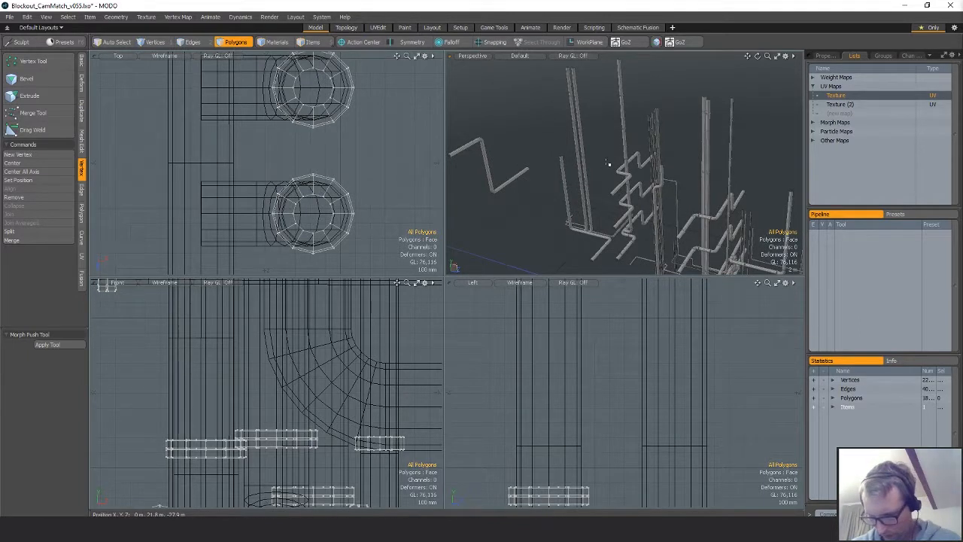
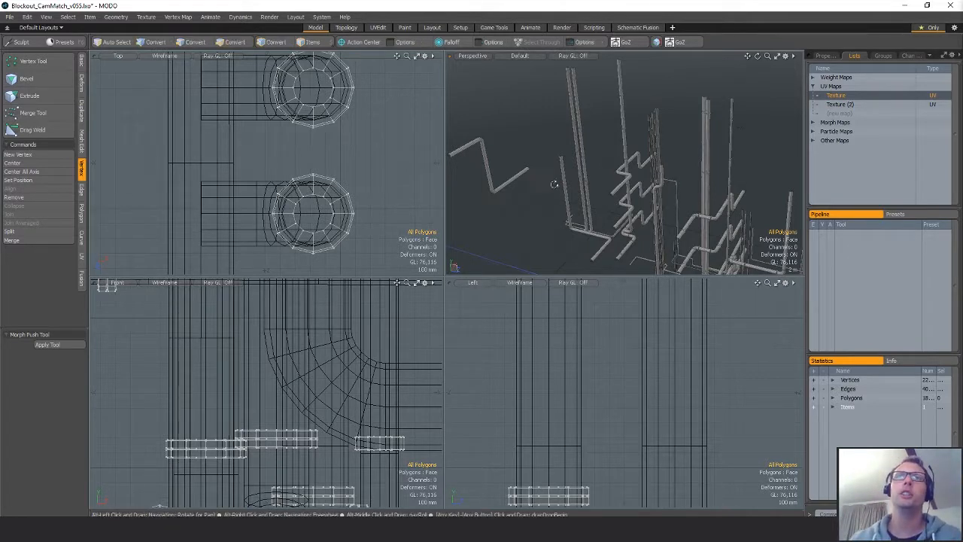
- Select the three rings around the elbow of the lowest branch on the zigzag pipe stack
alt+drag(554, 185, 599, 185)
alt+scroll(600, 194, up, 4)
alt+drag(632, 218, 623, 188)
alt+scroll(610, 200, down, 2)
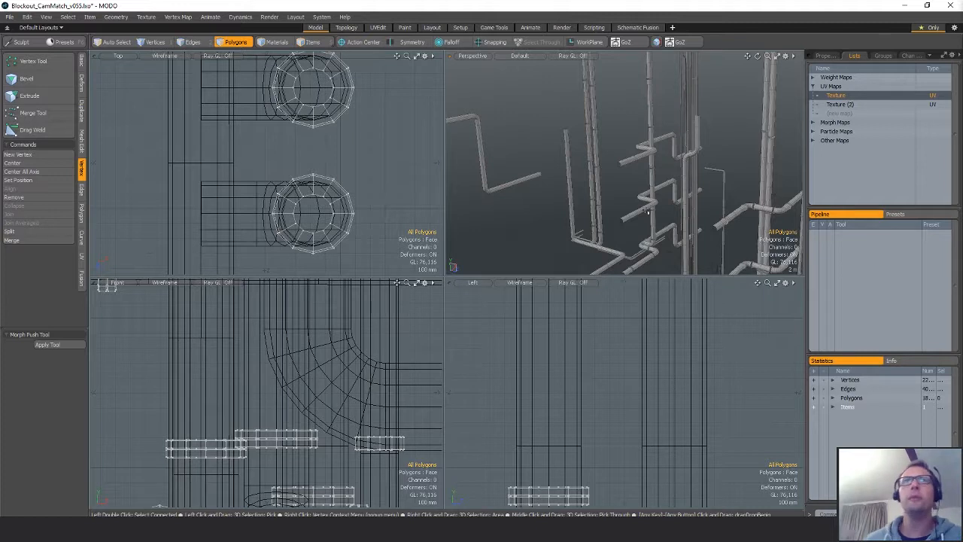
alt+drag(645, 211, 684, 156)
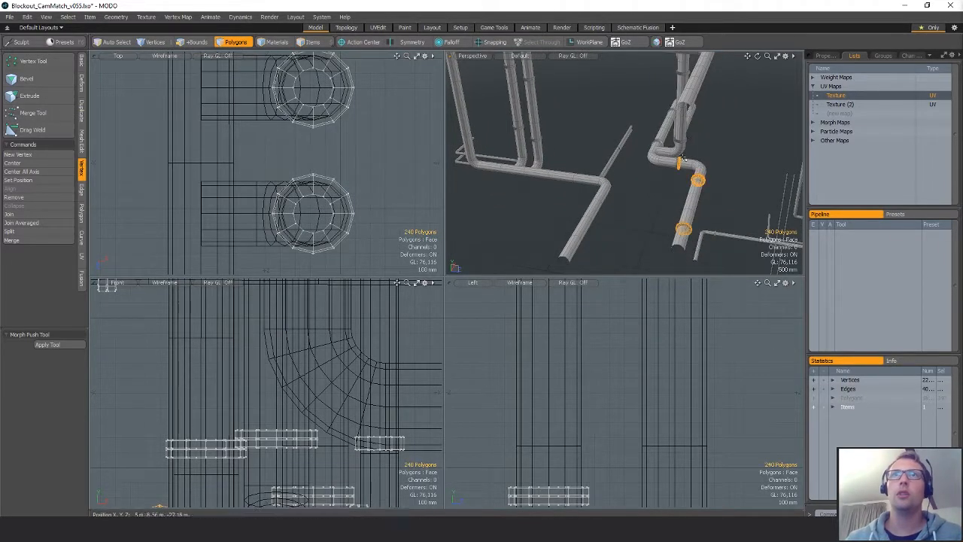
mouse_move(679, 165)
alt+mouse_down()
mouse_move(703, 173)
mouse_move(693, 157)
alt+mouse_up()
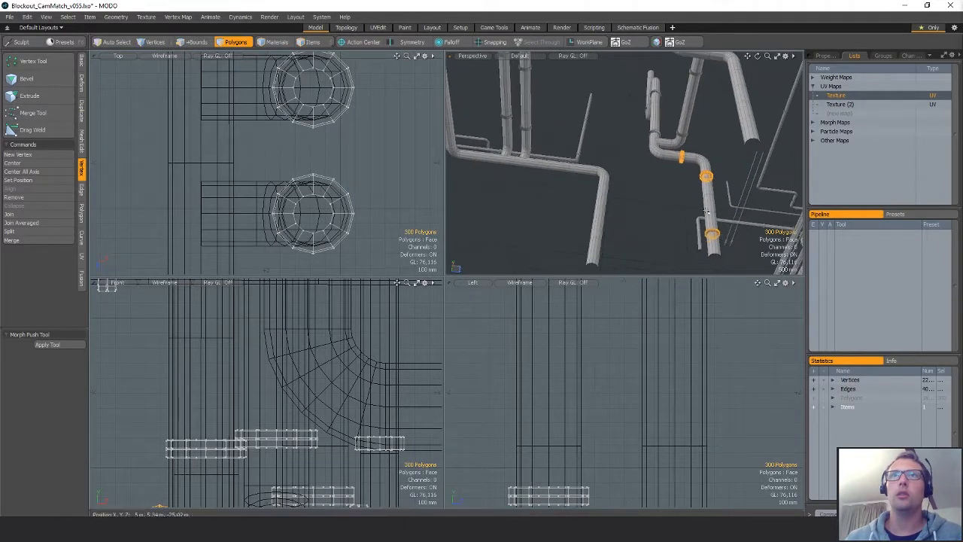
scroll(370, 99, down, 5)
alt+shift+drag(361, 222, 364, 171)
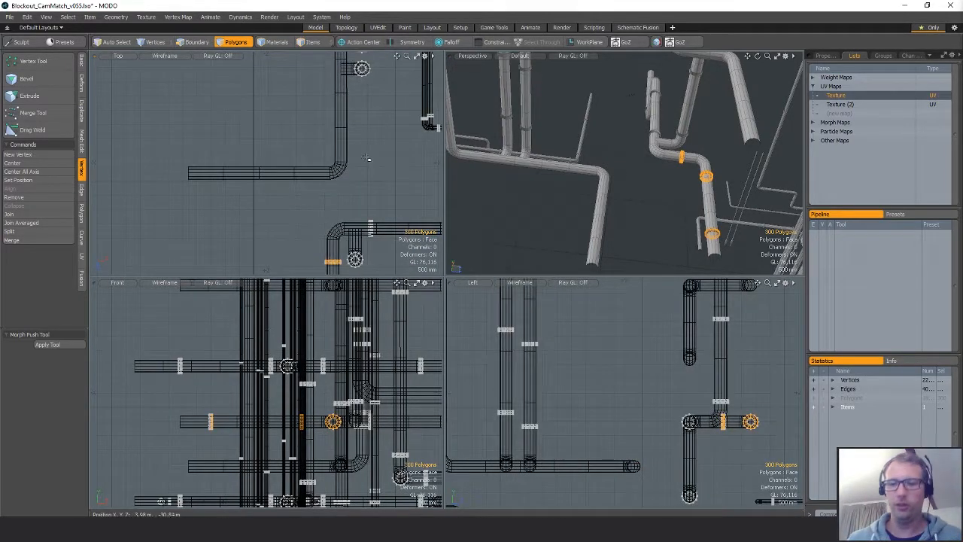
- Duplicate the three rings and move the copies about 260 mm in X and -4.02 m in Z toward the neighbouring elbowed pipe
key(ctrl+c)
key(ctrl+v)
key(w)
drag(332, 234, 339, 118)
scroll(297, 211, up, 4)
alt+shift+drag(298, 210, 326, 269)
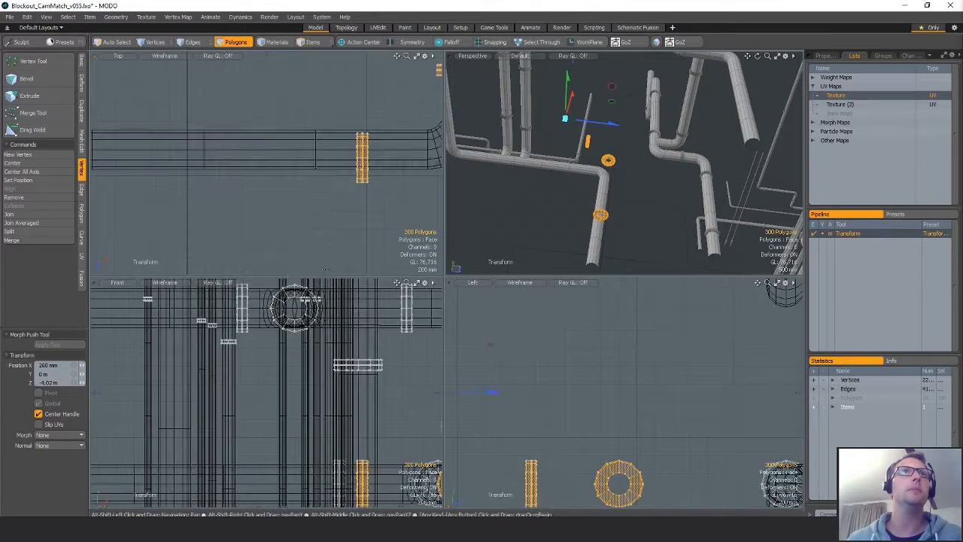
- Snap the three copies onto the elbowed pipe's centreline, offsetting them -89.0873 mm in Z and -1.573 m in Y
key(q)
key(x)
key(w)
click(365, 158)
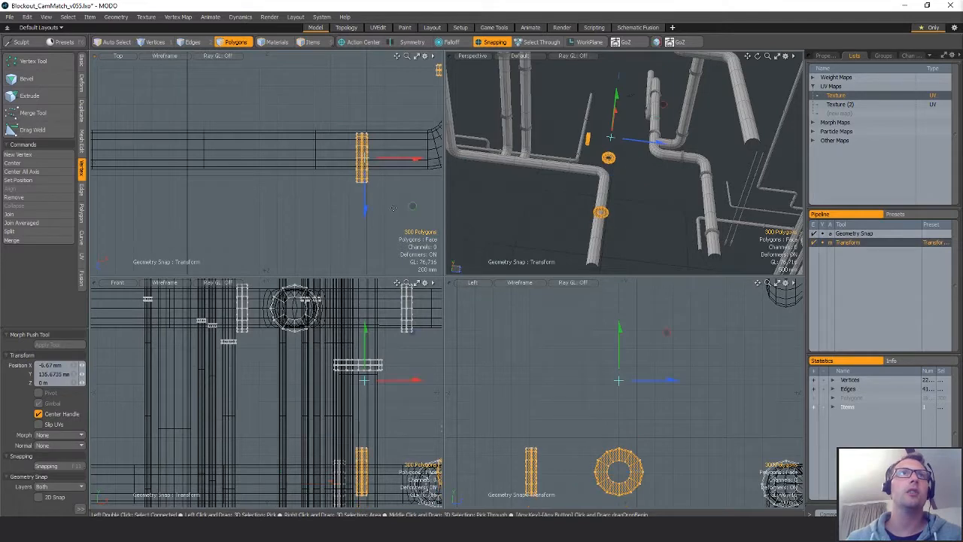
alt+shift+drag(393, 208, 281, 175)
key(ctrl+z)
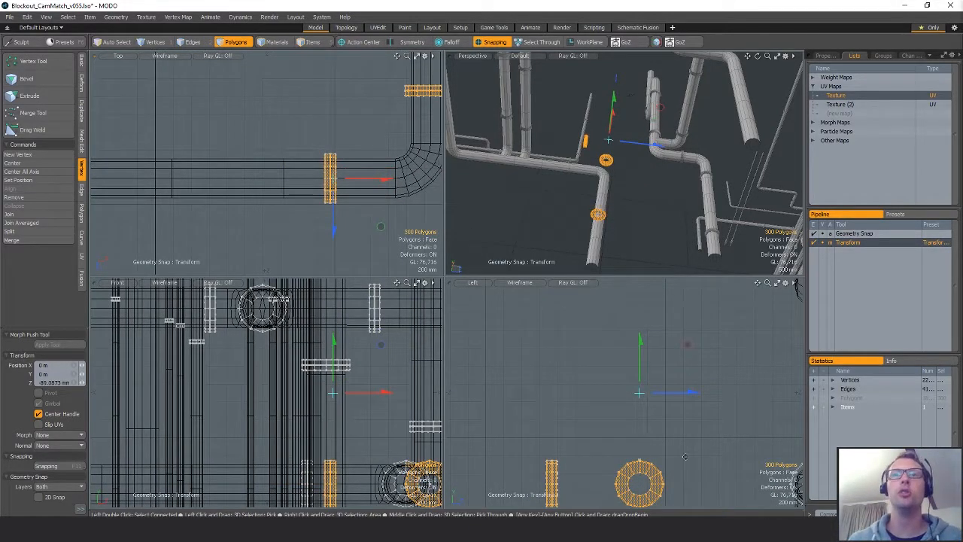
scroll(685, 457, down, 3)
alt+shift+drag(686, 456, 613, 442)
click(622, 362)
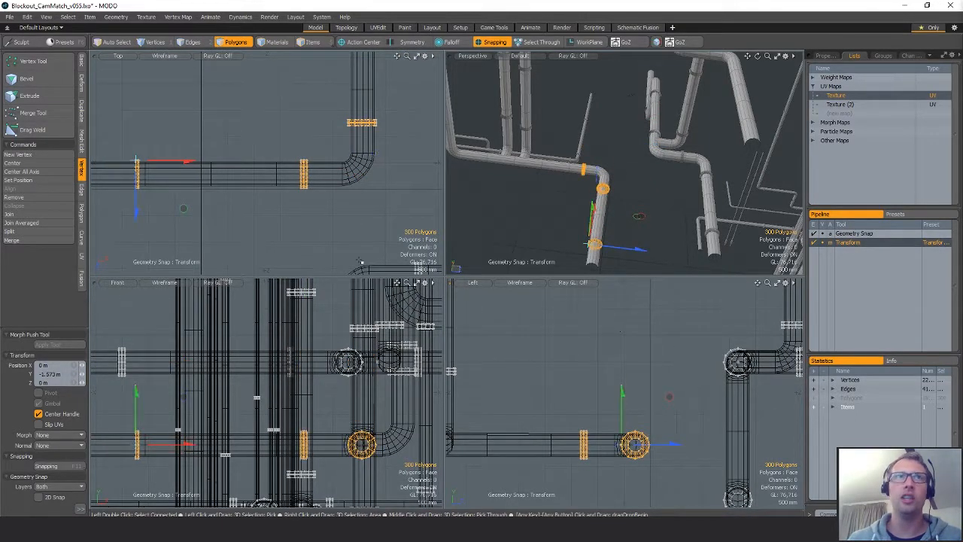
key(q)
scroll(347, 214, down, 3)
scroll(234, 182, up, 8)
scroll(361, 173, down, 6)
mouse_move(361, 172)
alt+shift+mouse_down()
mouse_move(285, 149)
mouse_move(291, 73)
mouse_move(338, 152)
alt+shift+mouse_up()
mouse_move(258, 91)
right_down()
mouse_move(230, 113)
mouse_move(264, 106)
right_up()
ctrl+alt+drag(245, 103, 373, 107)
alt+shift+drag(373, 257, 357, 172)
key(x)
key(ctrl+v)
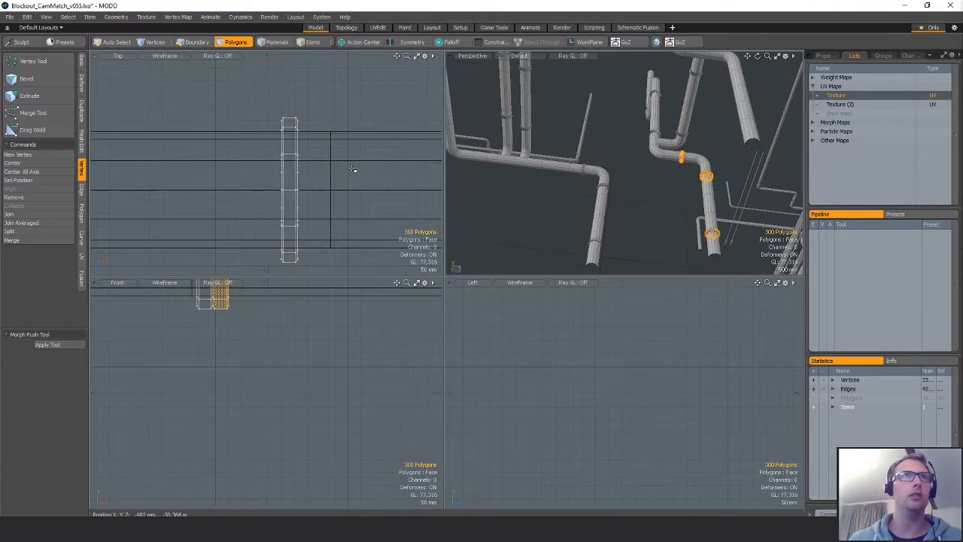
key(ctrl+z)
- Duplicate the ring beside the elbow twice along the pipe's long horizontal run, offsetting the second copy 2.05 m in Z
alt+shift+drag(335, 211, 309, 170)
key(w)
key(Escape)
key(Escape)
ctrl+alt+drag(355, 138, 336, 213)
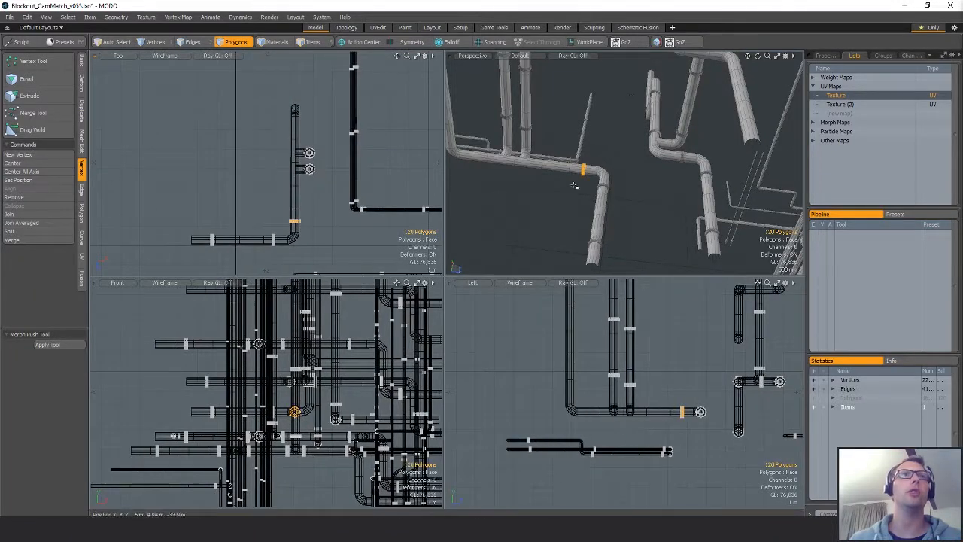
alt+drag(577, 187, 504, 177)
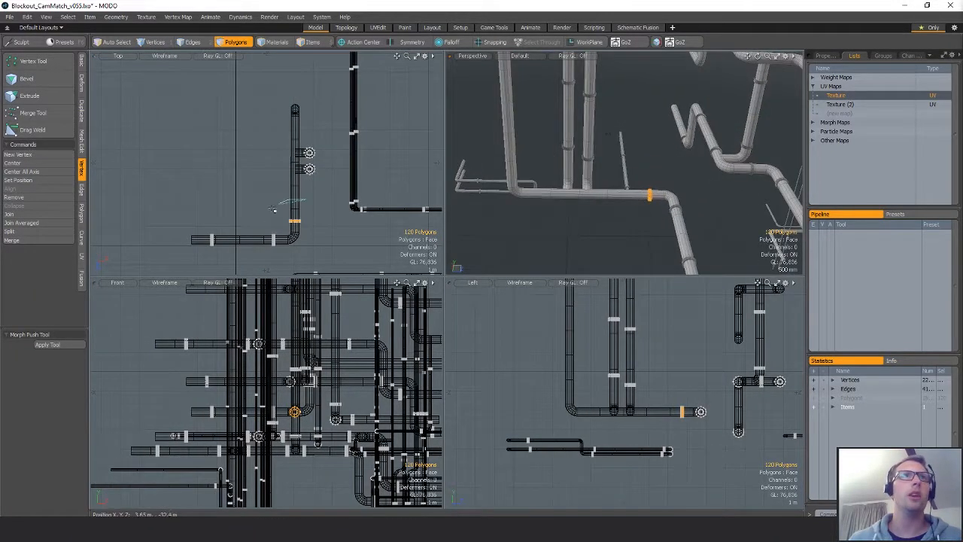
key(ctrl+v)
key(w)
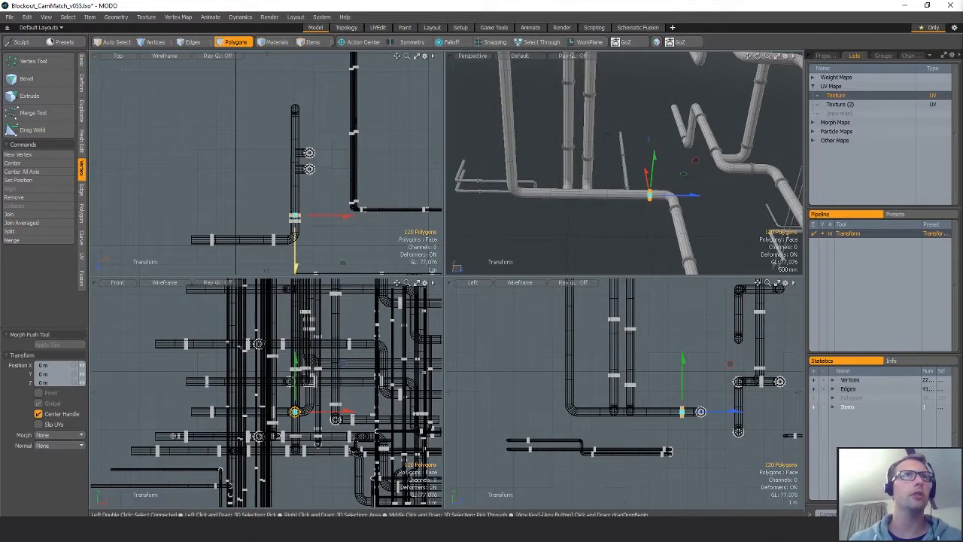
drag(296, 265, 296, 229)
key(ctrl+v)
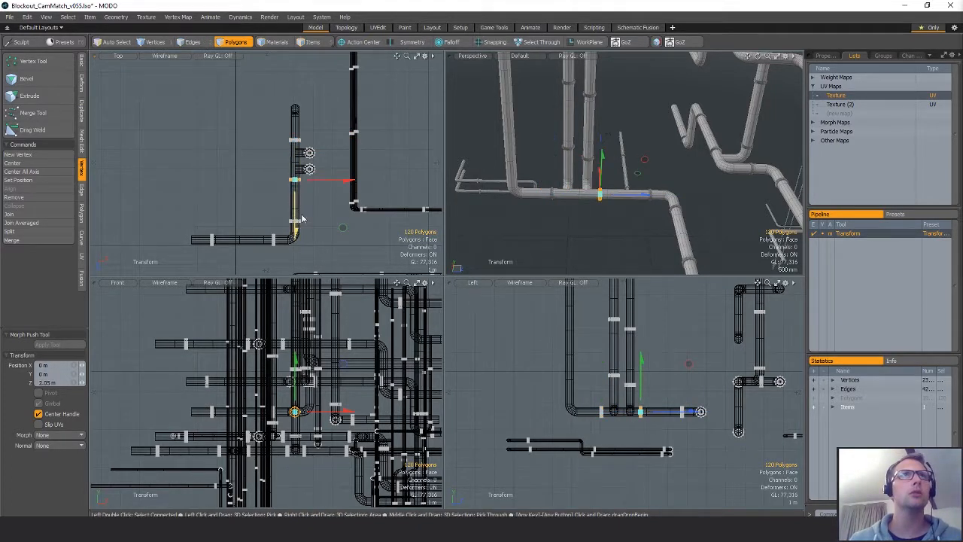
- Duplicate the last ring on the long horizontal run and move the copy in Z beside the elbow below the end vertical pipe
key(space)
alt+shift+drag(597, 165, 627, 179)
key(space)
key(space)
key(space)
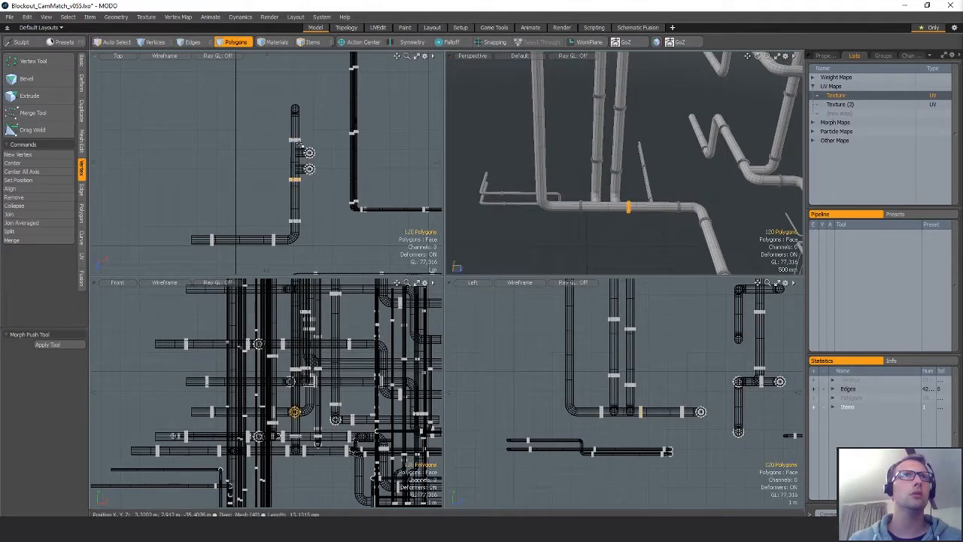
right_drag(351, 133, 351, 134)
mouse_move(303, 129)
alt+shift+mouse_down()
mouse_move(307, 156)
mouse_move(368, 194)
alt+shift+mouse_up()
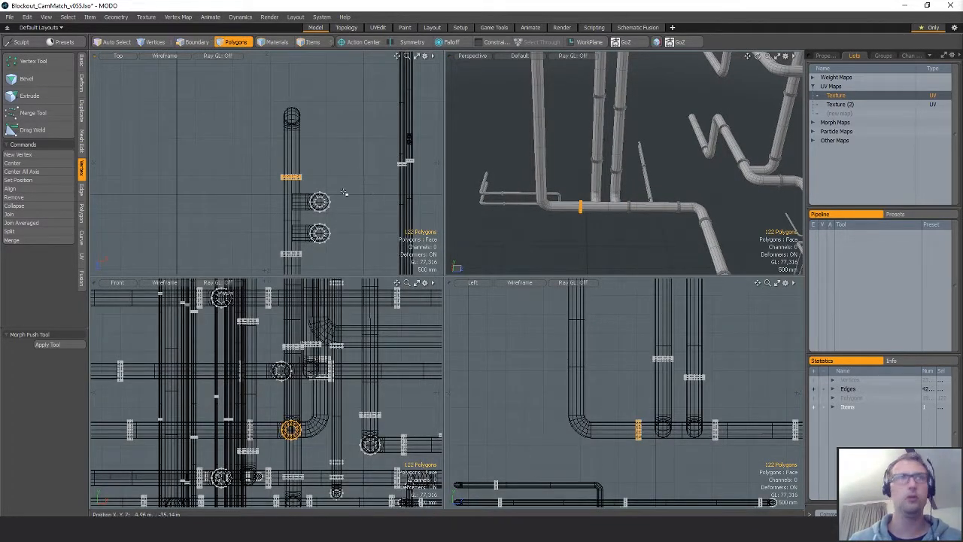
key(y)
key(space)
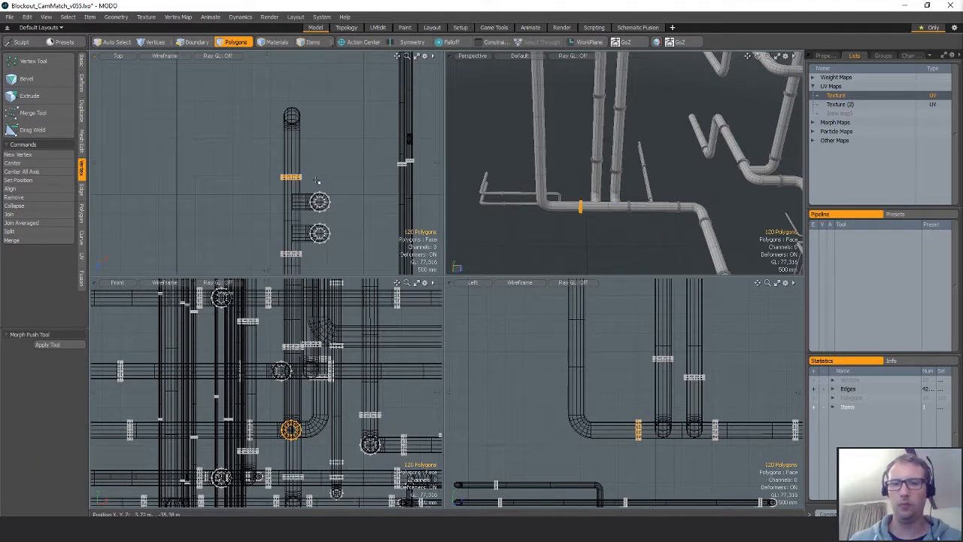
key(y)
drag(339, 202, 338, 188)
key(space)
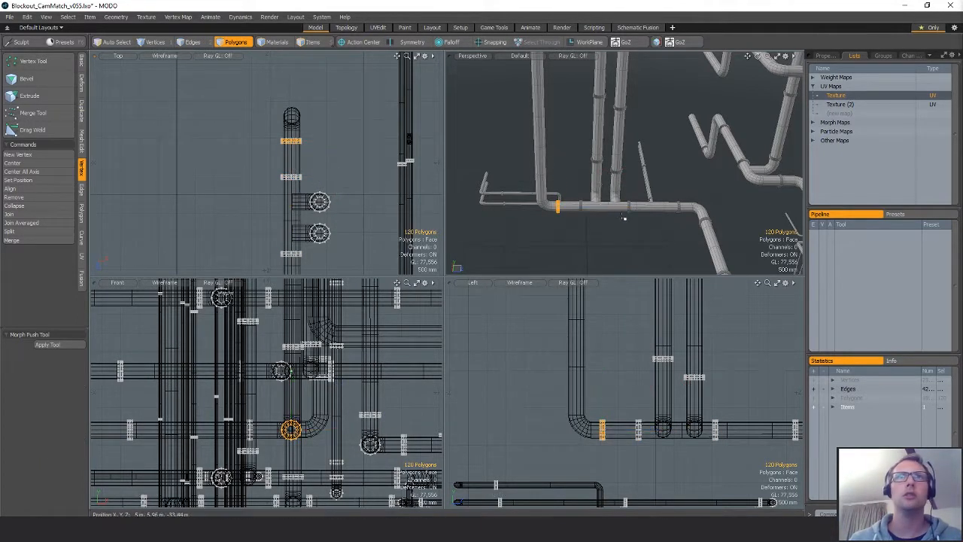
- Duplicate four rings from the nearer of the paired tall pipes and move the copies to the vertical pipe at the run's end
ctrl+alt+drag(625, 217, 570, 198)
key(3)
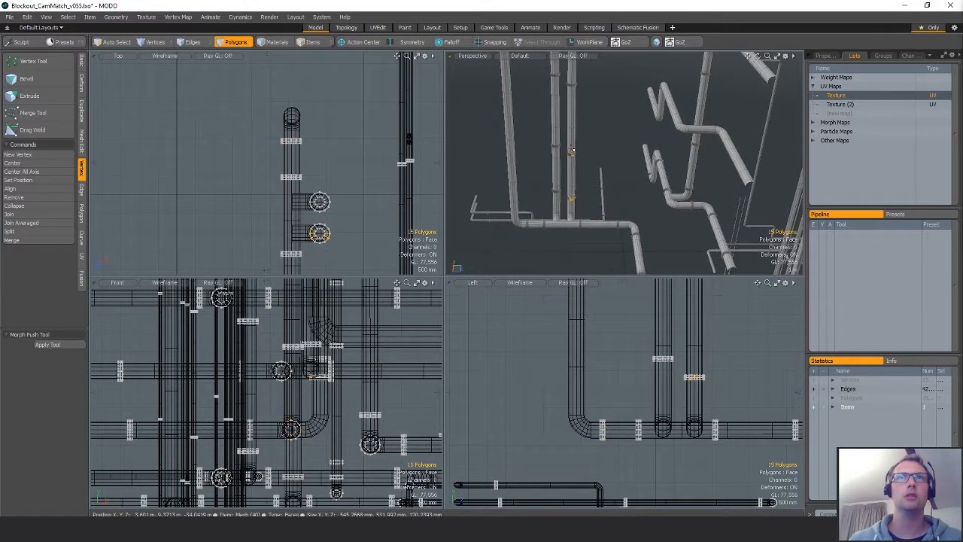
mouse_move(572, 149)
alt+shift+mouse_down()
mouse_move(581, 187)
mouse_move(576, 145)
alt+shift+mouse_up()
alt+shift+drag(575, 102, 569, 56)
key(bracketright)
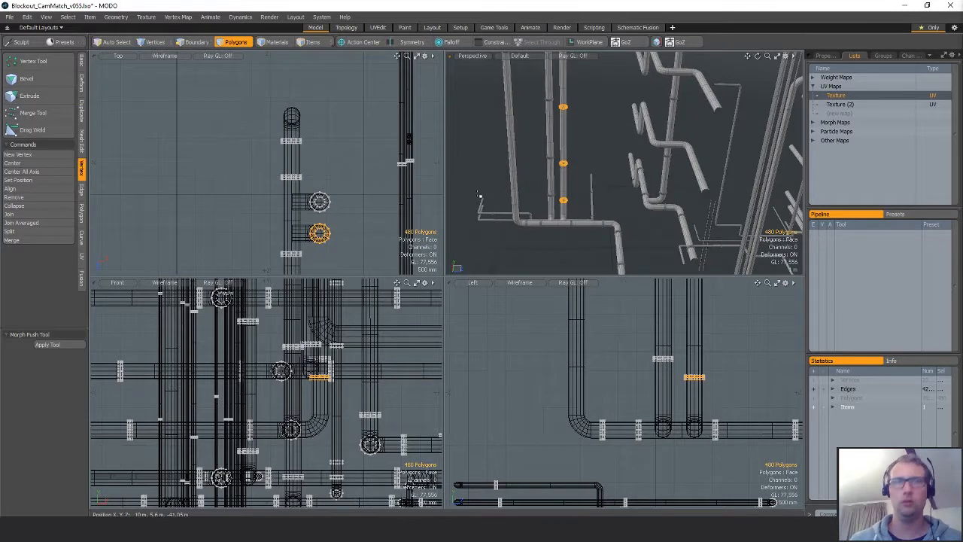
key(w)
key(ctrl+v)
drag(357, 236, 286, 115)
scroll(295, 94, up, 3)
- Snap the four copies to the end vertical pipe's centreline, 51.6378 mm in X and -92.1764 mm in Z
key(x)
key(q)
key(w)
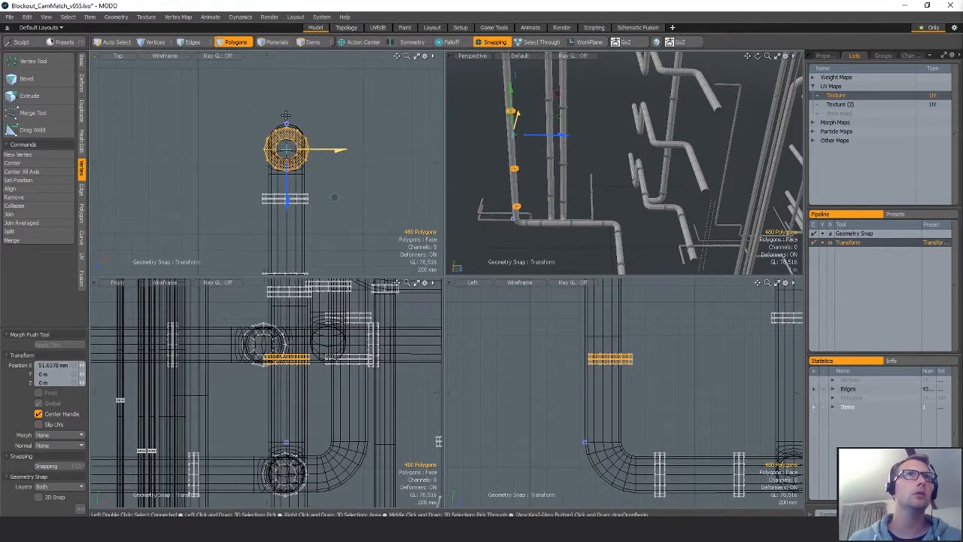
drag(286, 148, 286, 141)
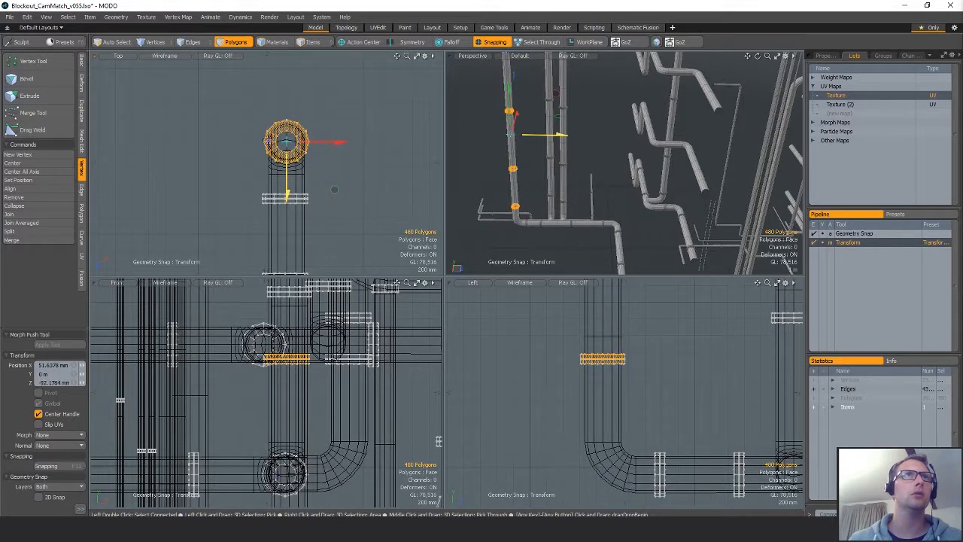
- Lower the four rings along the end vertical pipe in Y with snapping off and clear the selection
scroll(700, 264, down, 2)
key(x)
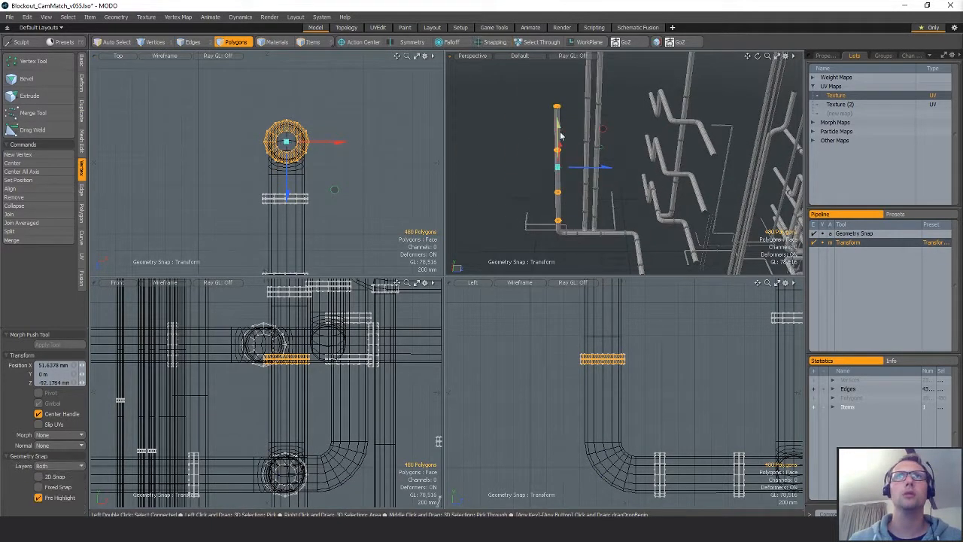
drag(560, 128, 560, 135)
key(Escape)
key(Escape)
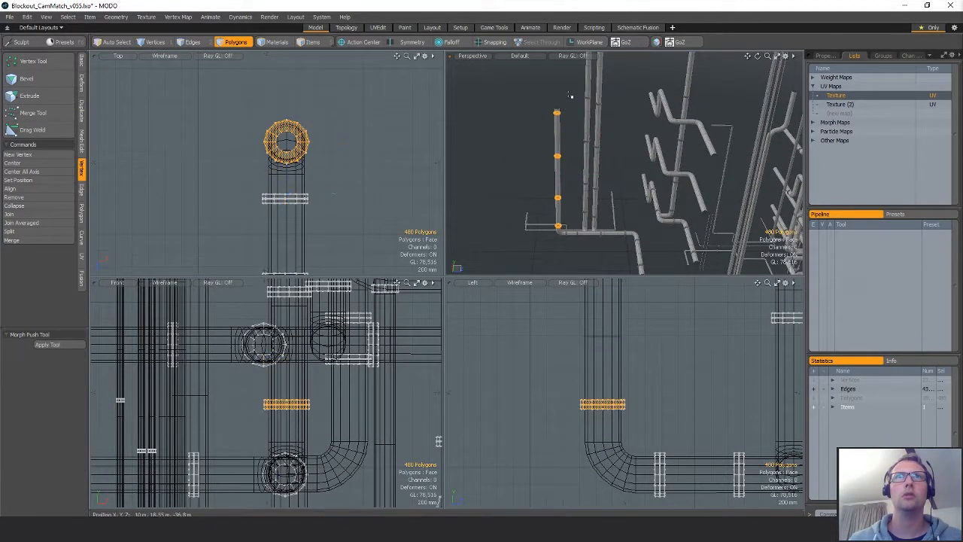
- Select all six rings on the lowest branch of the zigzag pipe stack
alt+drag(571, 98, 615, 209)
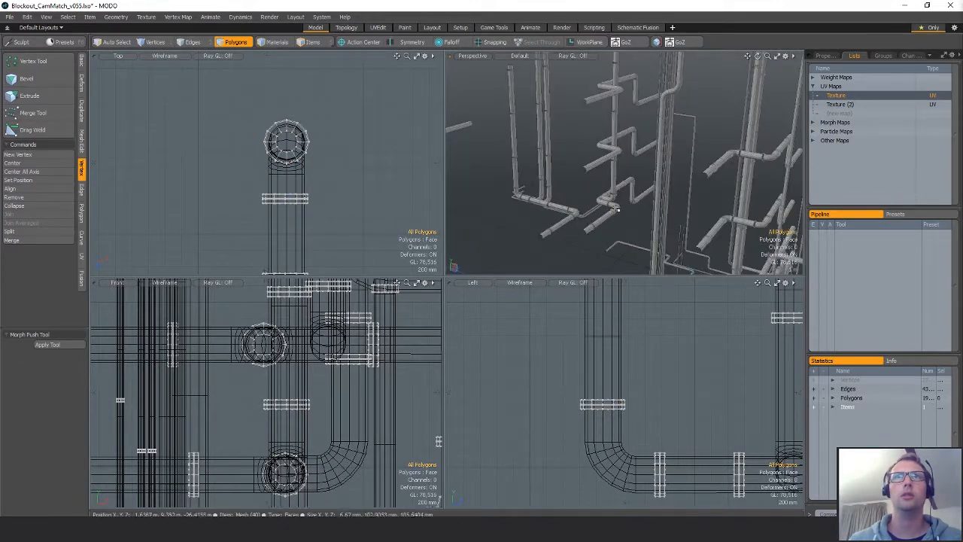
key(shift+a)
key(bracketright)
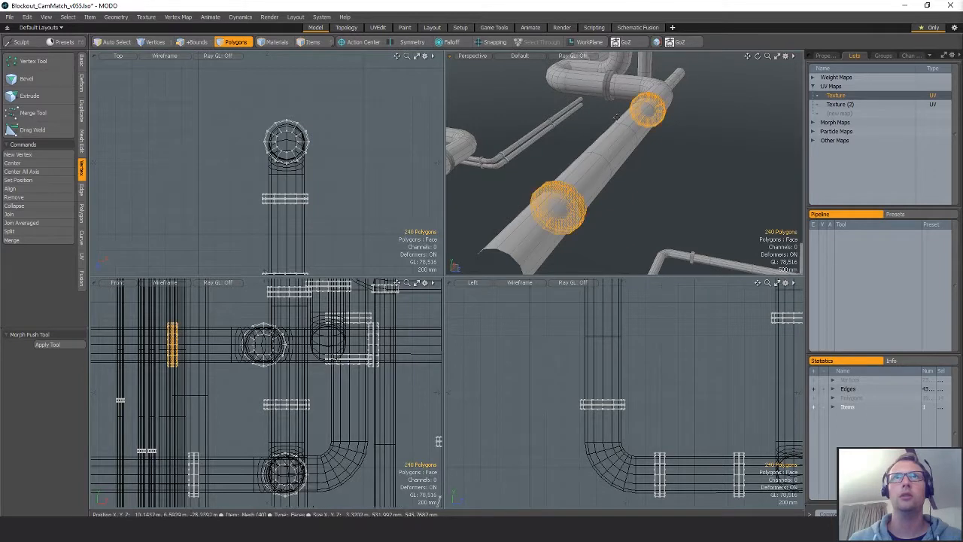
alt+drag(714, 234, 644, 219)
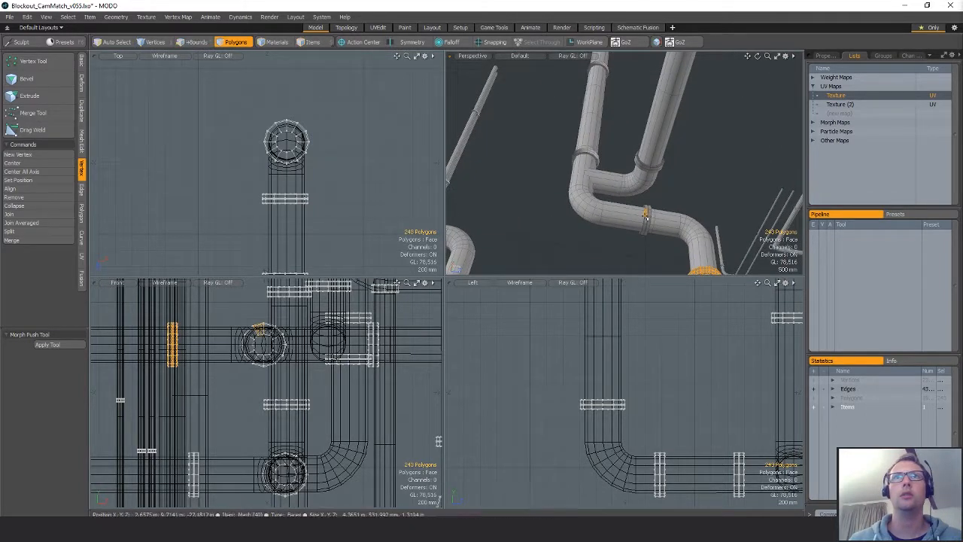
mouse_move(591, 150)
alt+mouse_down()
mouse_move(619, 201)
mouse_move(606, 188)
mouse_move(626, 132)
mouse_move(542, 139)
mouse_move(602, 218)
mouse_move(657, 394)
mouse_move(558, 392)
mouse_move(699, 401)
alt+mouse_up()
key(])
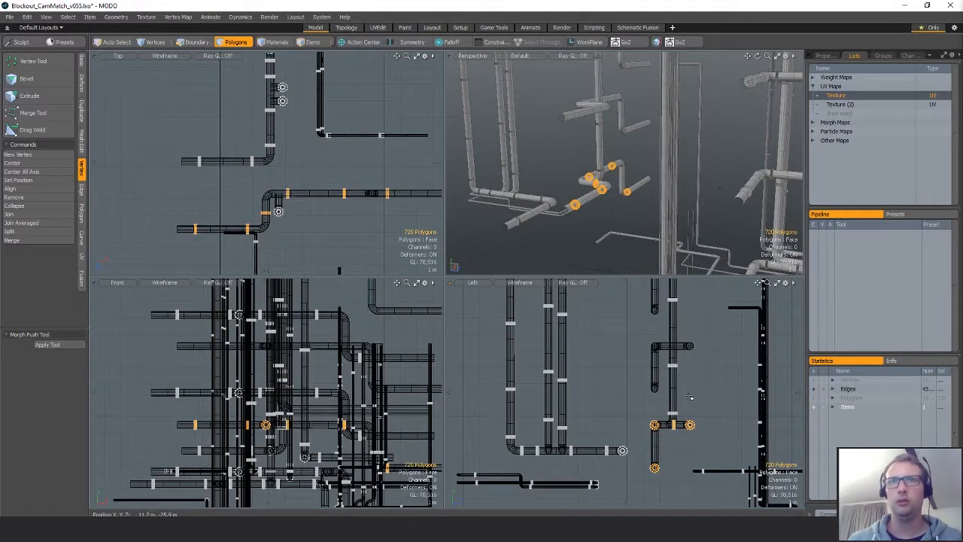
- Duplicate the six rings upward in Y for the two branches above, offsetting the upper set about 4.06 m with snapping on
key(y)
drag(673, 353, 673, 345)
ctrl+alt+drag(673, 345, 677, 293)
key(x)
key(ctrl+c)
key(ctrl+v)
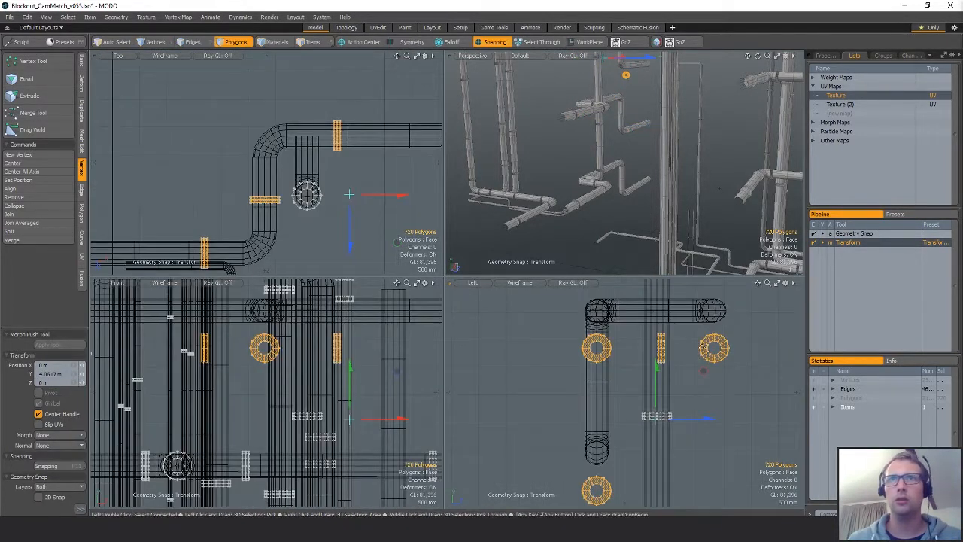
- Snap the upper six copies in Y to the top branch's centreline and clear the selection
drag(698, 343, 696, 309)
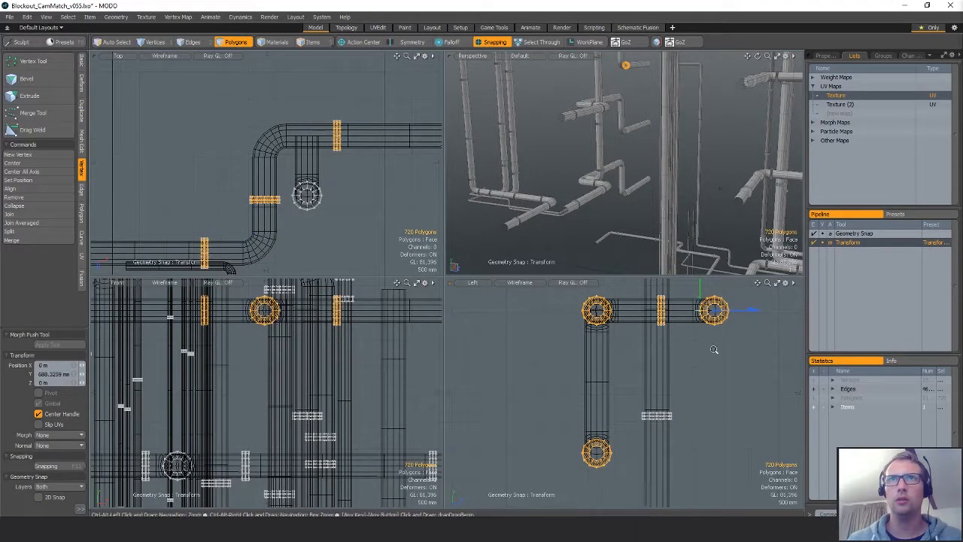
ctrl+alt+drag(714, 349, 688, 320)
key(Escape)
key(Escape)
- Duplicate two rings from the top branch and move the copies -150 mm in X and -8.65 m in Z toward the separate bent pipe
mouse_move(661, 144)
alt+mouse_down()
mouse_move(633, 170)
mouse_move(646, 236)
mouse_move(662, 203)
mouse_move(632, 203)
mouse_move(749, 234)
mouse_move(696, 235)
mouse_move(715, 301)
mouse_move(670, 373)
mouse_move(624, 353)
alt+mouse_up()
alt+shift+drag(348, 185, 329, 180)
right_drag(330, 177, 325, 224)
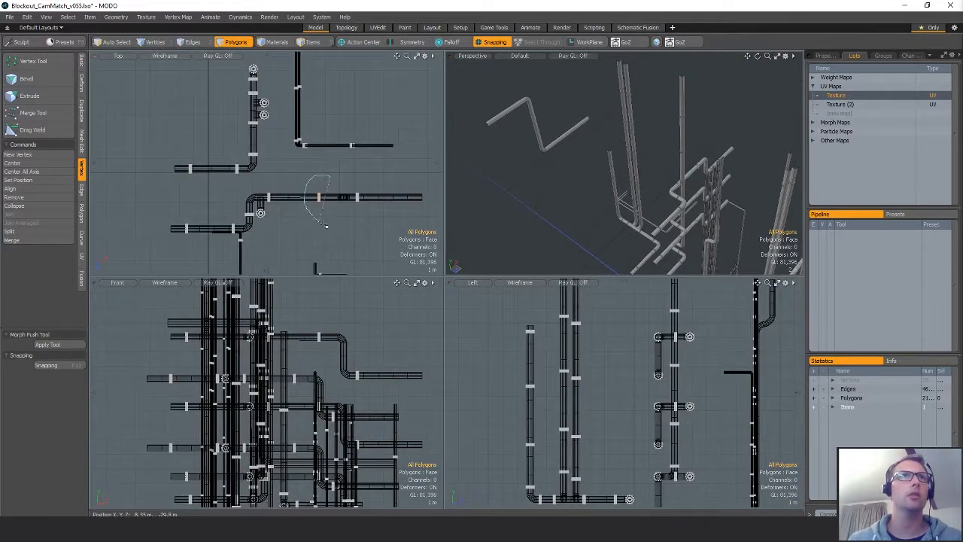
alt+shift+drag(660, 394, 631, 376)
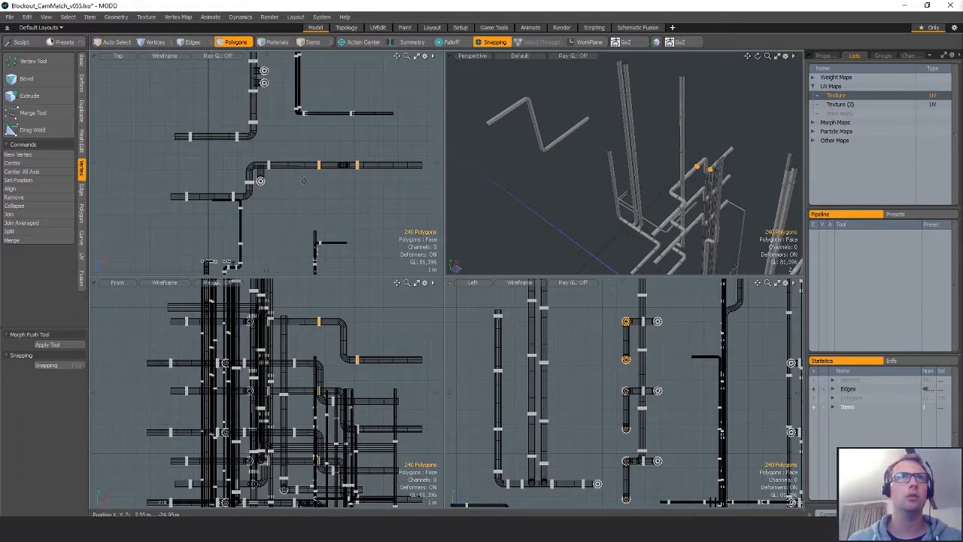
alt+shift+drag(304, 180, 322, 236)
key(ctrl+v)
key(w)
alt+shift+drag(348, 170, 348, 236)
drag(370, 237, 335, 16)
alt+shift+drag(352, 83, 370, 89)
click(372, 215)
key(shift+a)
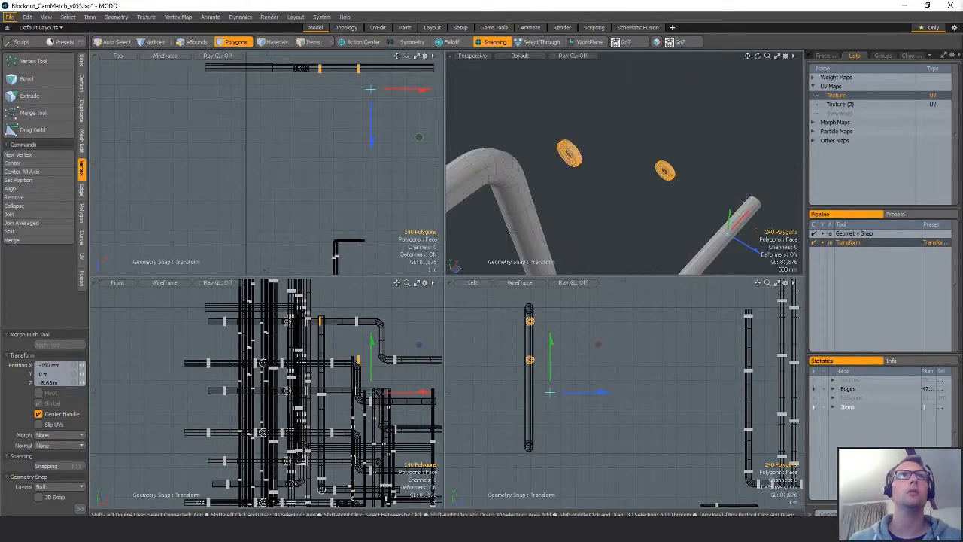
- Move the two copies 400 mm in X and -7.64 m in Y down to the bent pipe's lower arm
alt+drag(527, 181, 636, 118)
scroll(636, 118, down, 3)
alt+shift+drag(632, 232, 612, 335)
alt+shift+drag(370, 130, 372, 168)
alt+shift+drag(563, 483, 574, 412)
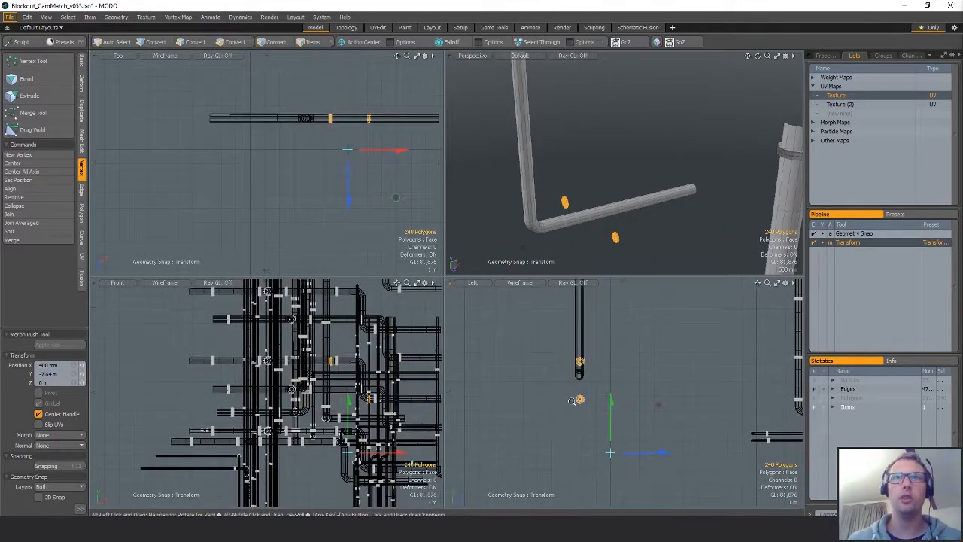
scroll(573, 413, up, 3)
key(q)
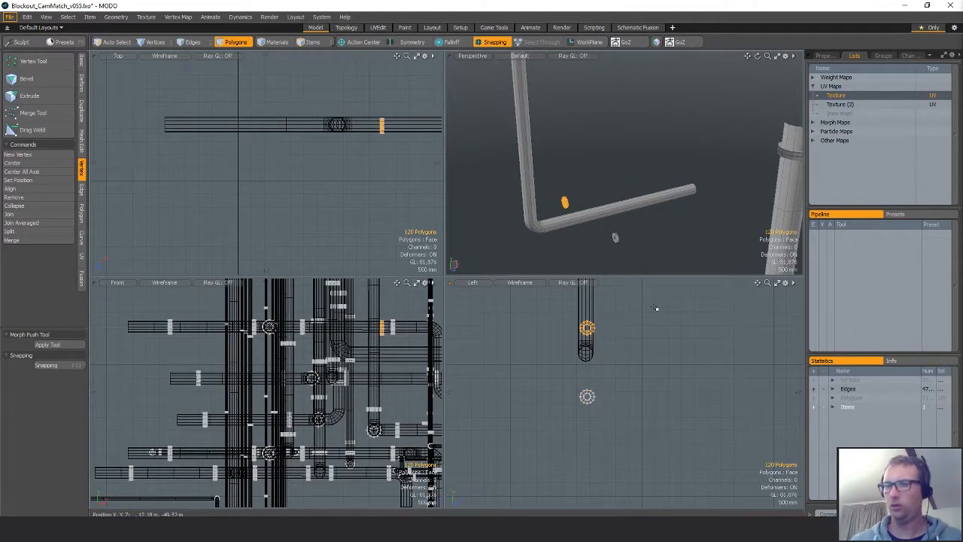
- Move the loose ring about 1.57 m up and -57 mm in Z, onto the bent pipe's lower horizontal run
key(w)
scroll(590, 375, up, 1)
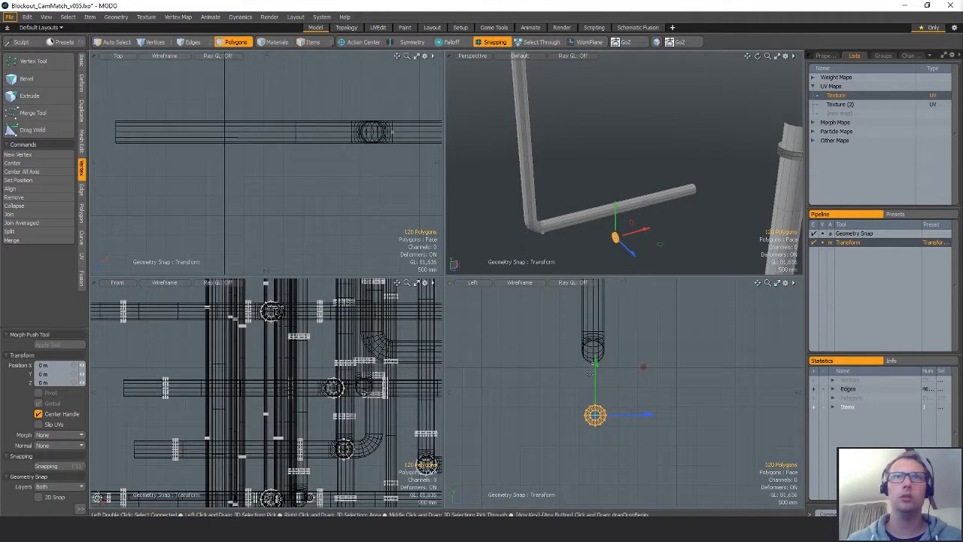
drag(595, 414, 610, 350)
scroll(597, 332, up, 4)
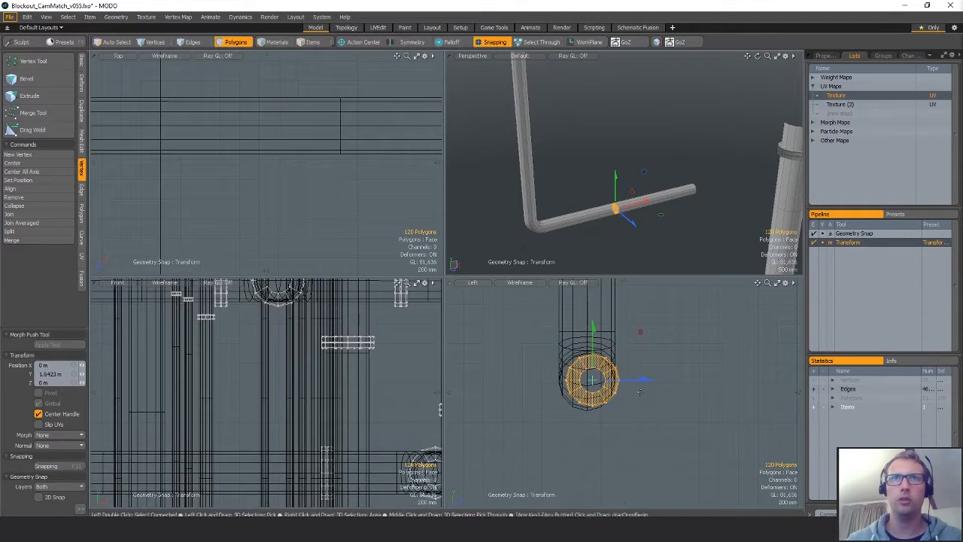
drag(639, 380, 586, 388)
drag(582, 331, 620, 384)
- Centre the ring vertically on the lower horizontal pipe by snapping it to the pipe geometry
key(shift+a)
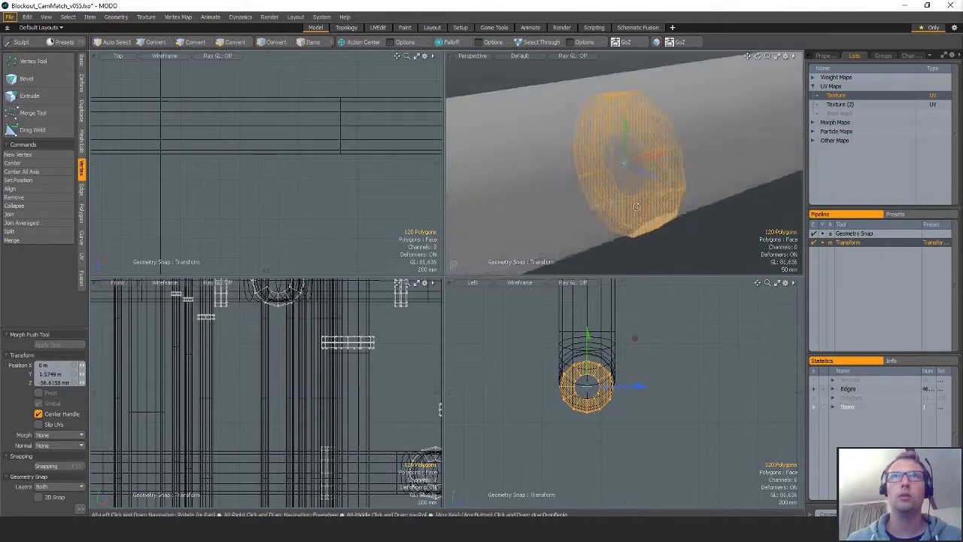
mouse_move(644, 134)
alt+mouse_down()
mouse_move(712, 159)
mouse_move(643, 125)
alt+mouse_up()
ctrl+alt+drag(670, 158, 615, 113)
alt+drag(729, 156, 757, 133)
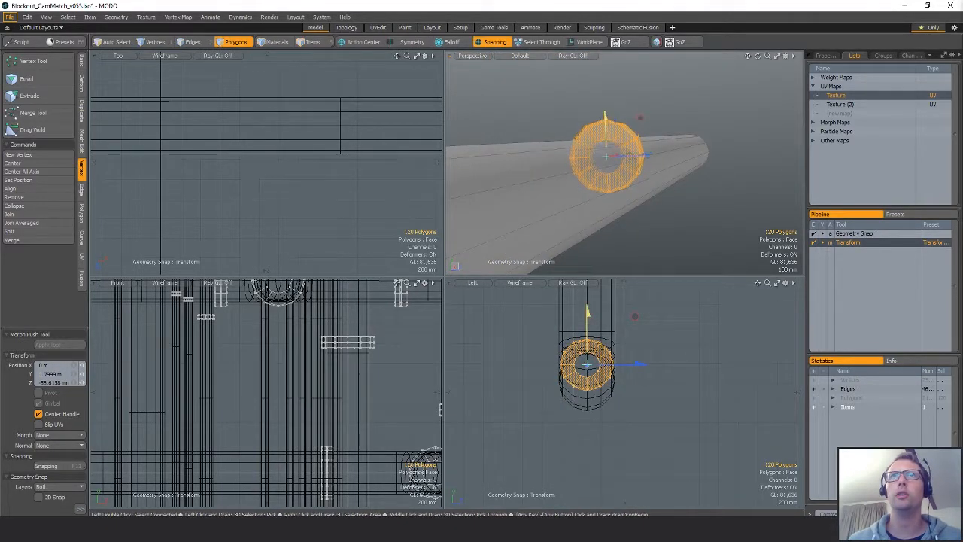
drag(606, 127, 682, 204)
- Scale the ring to about 129.5% in Y and Z so it encloses the pipe, and widen it slightly along X
key(r)
scroll(681, 204, down, 3)
alt+drag(580, 219, 633, 218)
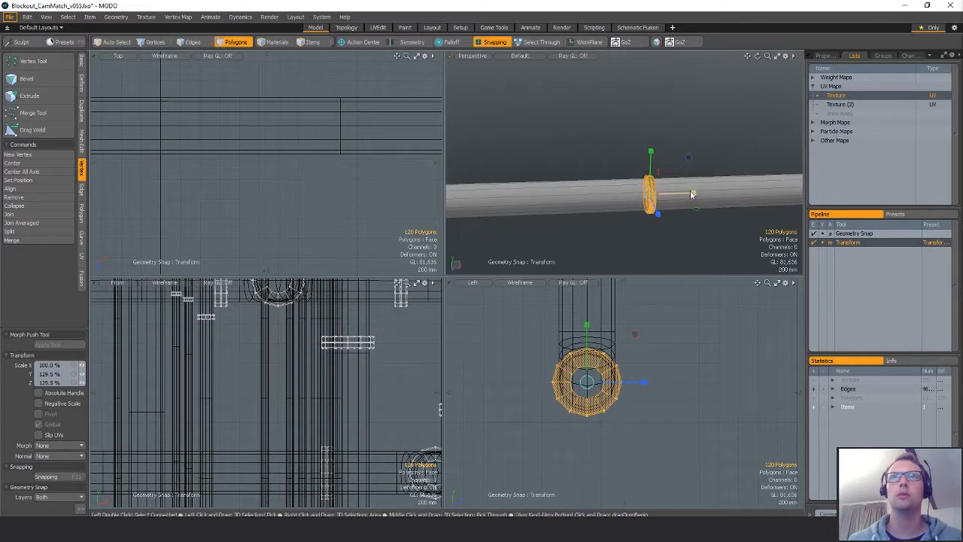
drag(690, 191, 704, 193)
- Slide the ring farther along the lower pipe and place a pasted copy of it beside the elbow
scroll(634, 248, down, 3)
key(w)
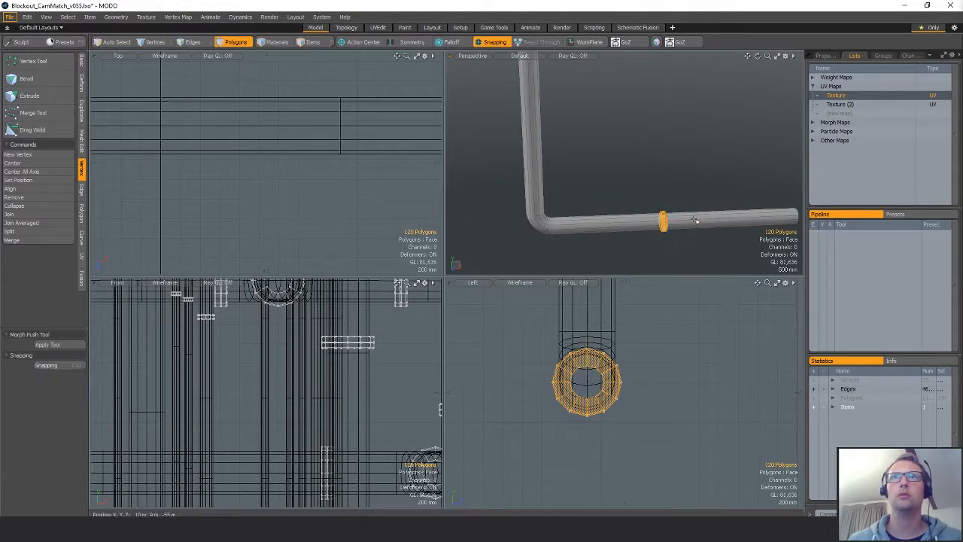
key(ctrl+c)
key(ctrl+v)
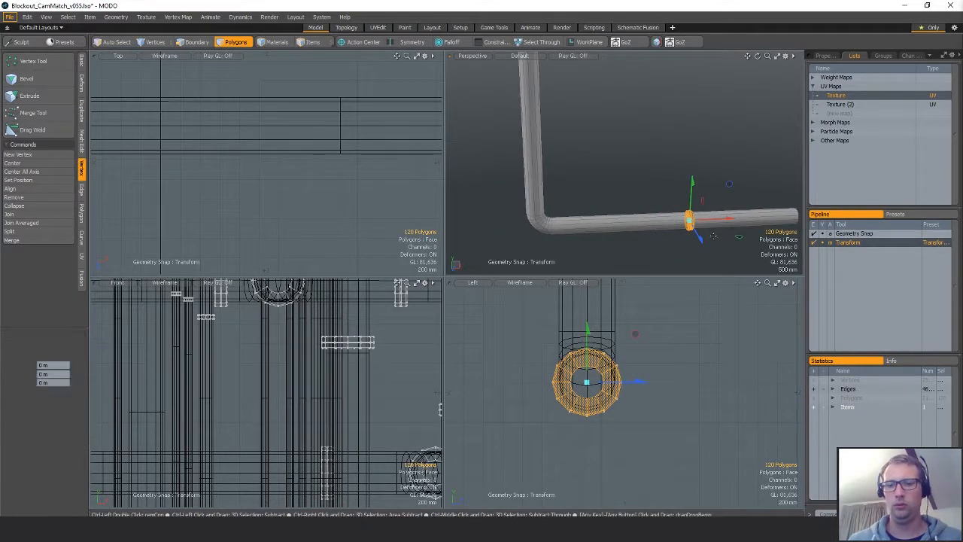
drag(611, 222, 609, 222)
key(q)
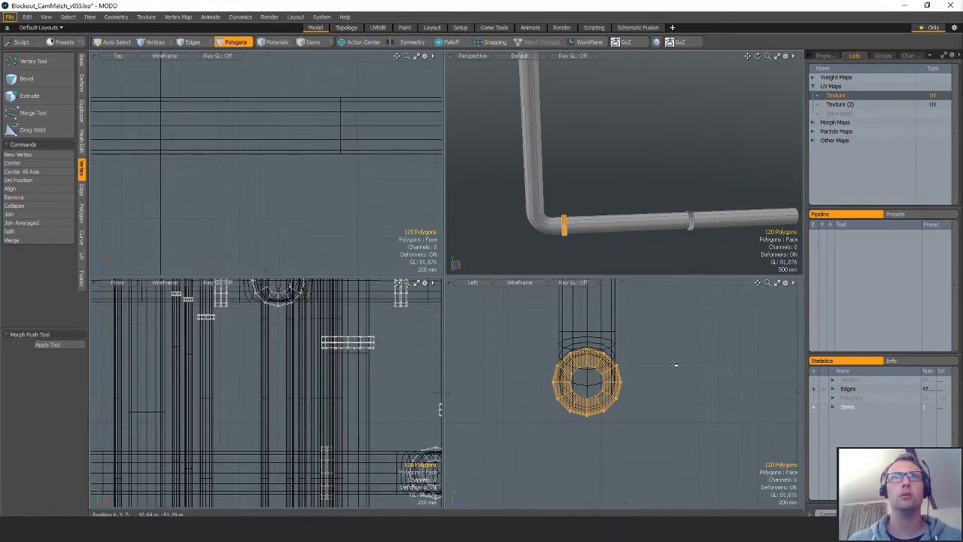
- Select both rings on the lower run, duplicate them and rotate the copies -90° about Z
ctrl+alt+drag(649, 380, 570, 381)
mouse_move(597, 411)
right_down()
mouse_move(662, 351)
mouse_move(652, 348)
right_up()
alt+shift+drag(695, 322, 700, 374)
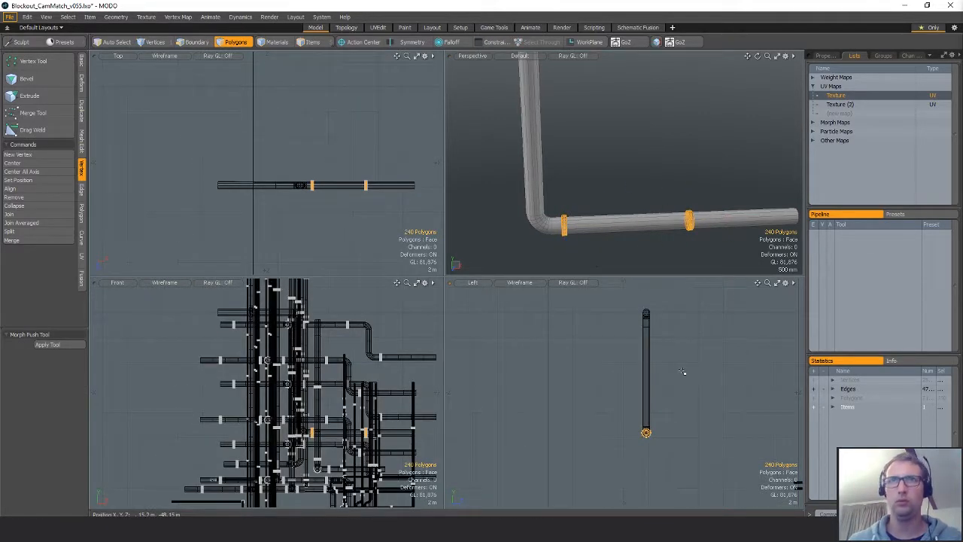
key(e)
alt+shift+drag(385, 354, 378, 307)
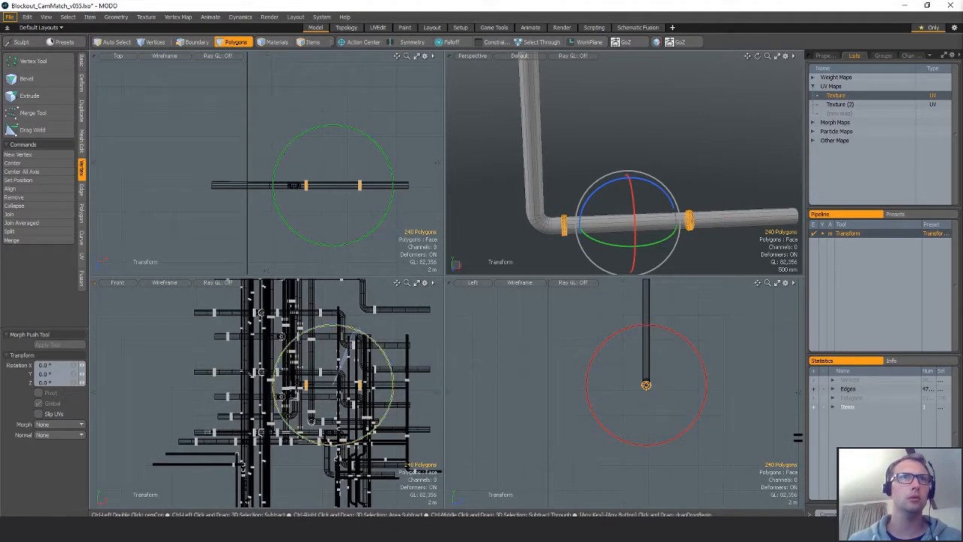
drag(346, 349, 393, 400)
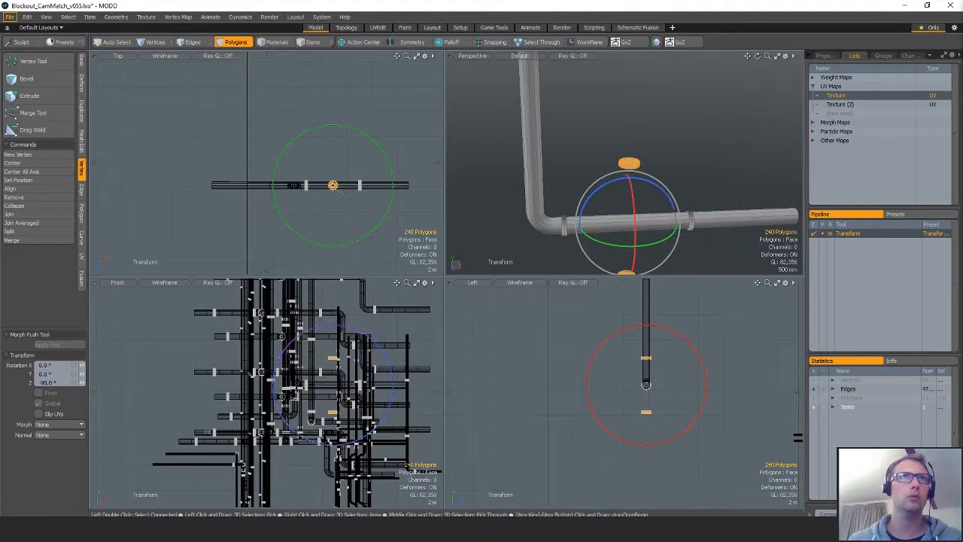
- Move the rotated ring pair sideways in X and centre it on the axis of the vertical pipe section
key(w)
drag(383, 186, 345, 185)
alt+drag(536, 188, 616, 194)
key(q)
key(w)
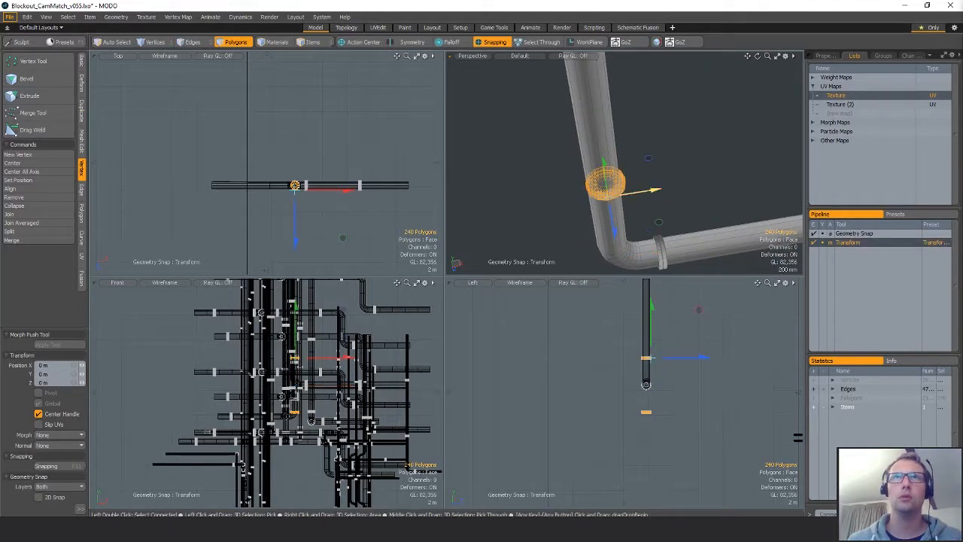
key(q)
ctrl+alt+drag(647, 215, 614, 217)
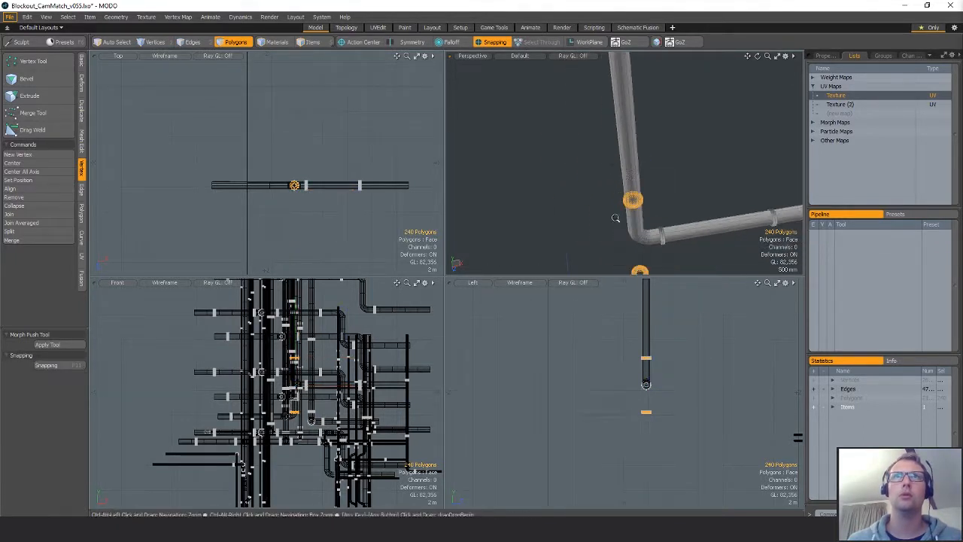
- Slide the ring pair up the vertical pipe until its lower ring sits just above the bottom elbow
alt+shift+drag(615, 143, 583, 182)
alt+drag(583, 183, 625, 157)
key(w)
key(x)
key(q)
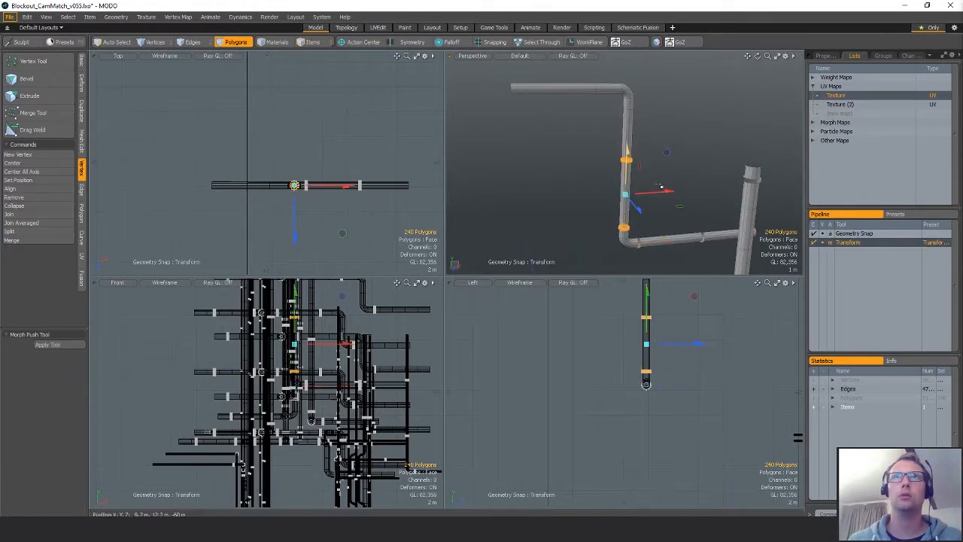
- Copy the ring pair up the vertical pipe to just below the upper elbow and delete the surplus ring above it
alt+drag(666, 352, 665, 408)
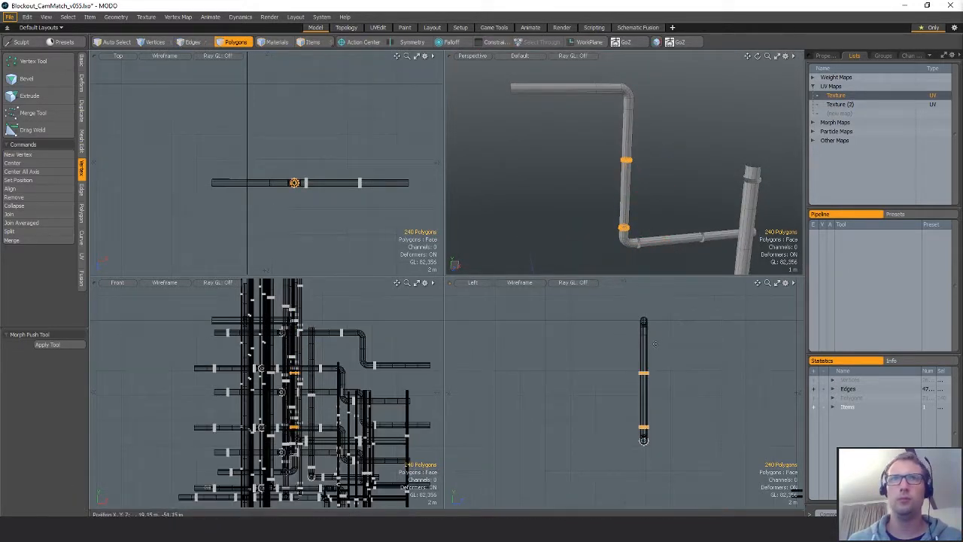
key(w)
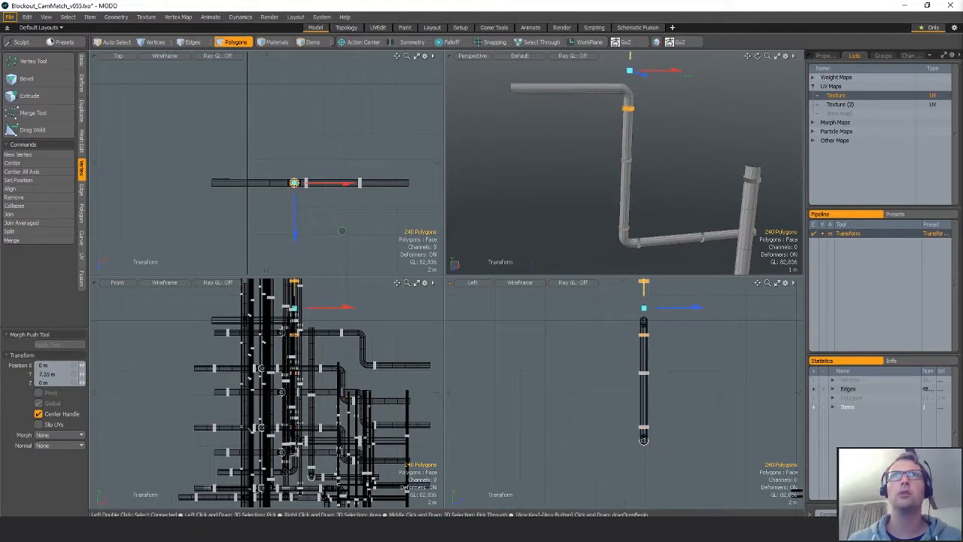
drag(644, 284, 643, 282)
key(q)
alt+drag(658, 316, 654, 343)
right_drag(652, 325, 604, 313)
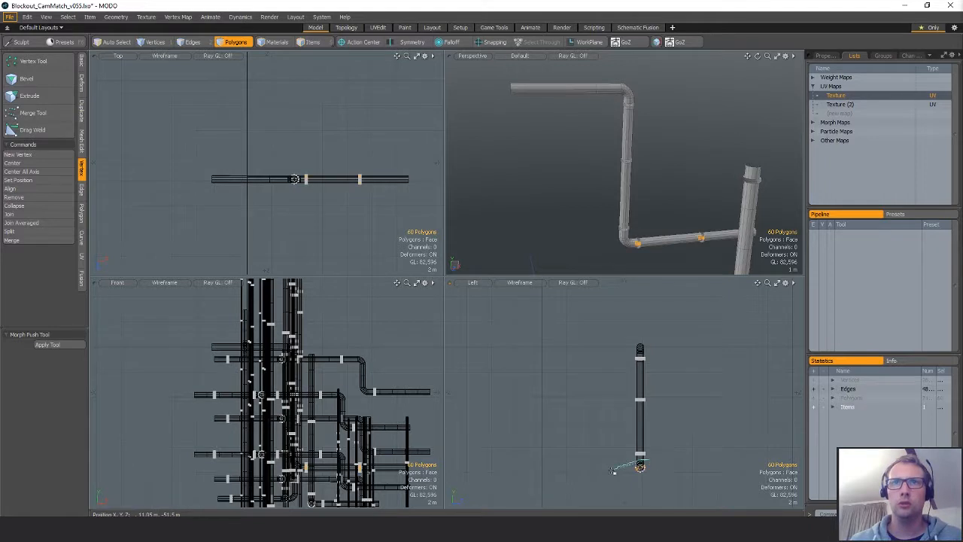
- Copy the lower run's two rings about 9.55 m up and -7.35 m in X, and centre them on the upper horizontal pipe
key(w)
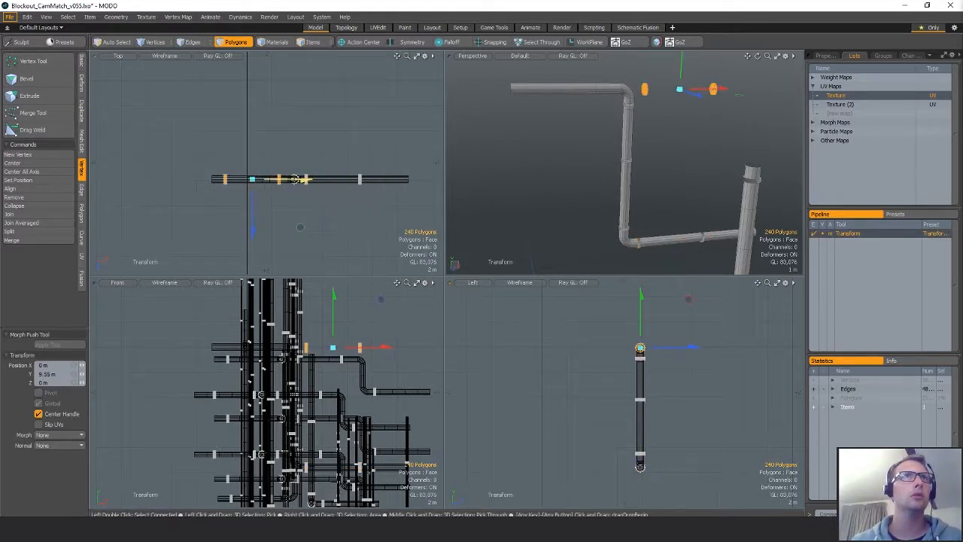
drag(294, 179, 283, 180)
key(shift+a)
alt+drag(752, 222, 706, 170)
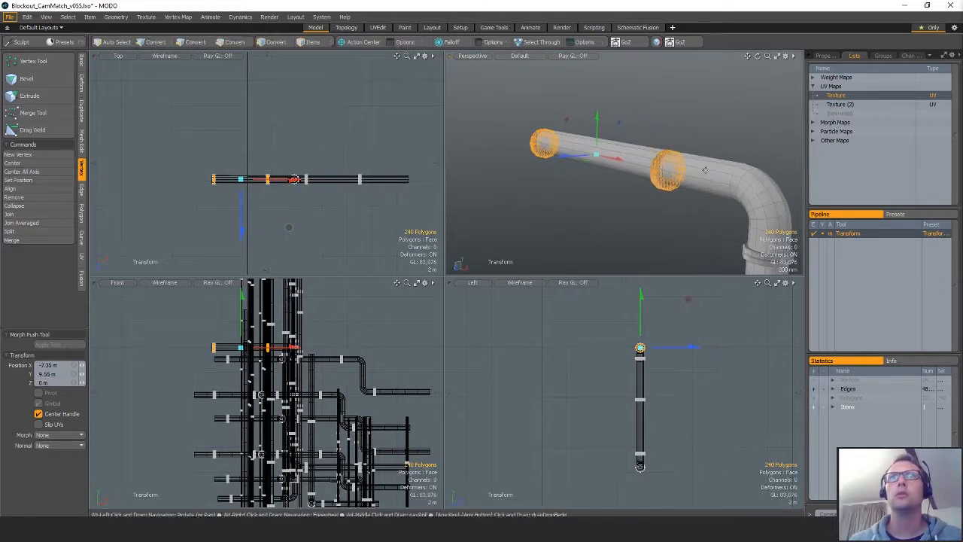
key(x)
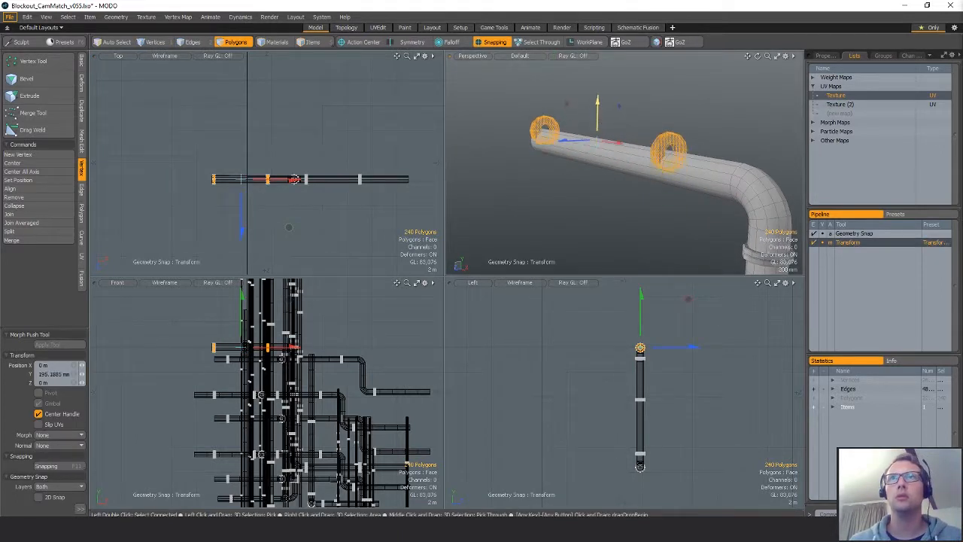
key(space)
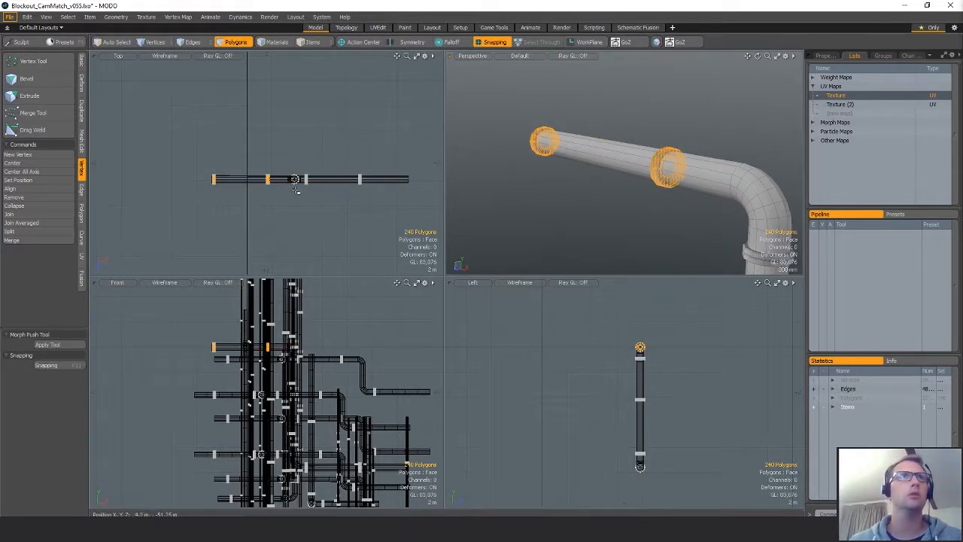
- Slide the two rings along the upper horizontal pipe so one sits beside the elbow, and clear the selection
key(w)
mouse_move(286, 181)
mouse_down()
mouse_move(307, 179)
mouse_move(294, 179)
mouse_up()
key(space)
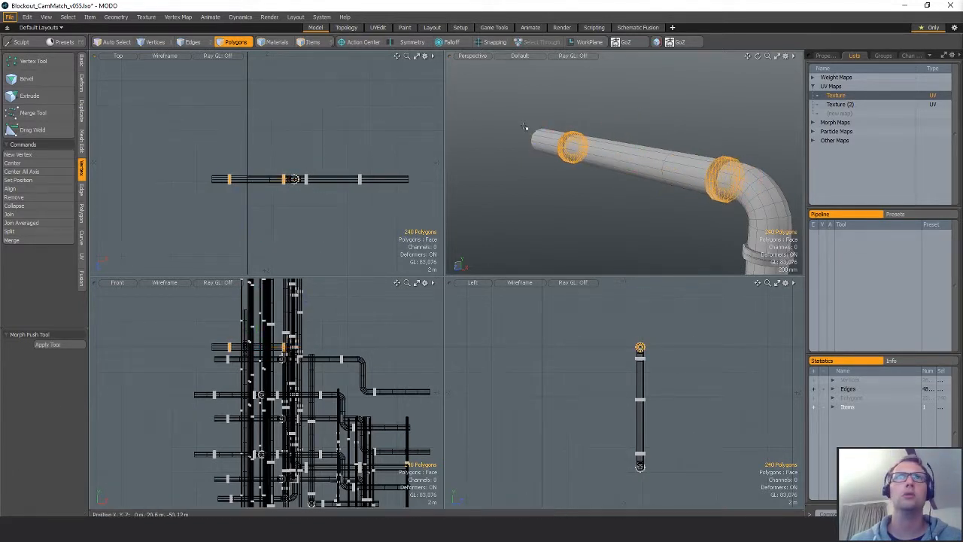
click(525, 129)
- Examine the whole pipe assembly from several views for pipes that still lack connector rings
scroll(582, 71, down, 8)
alt+drag(583, 70, 640, 228)
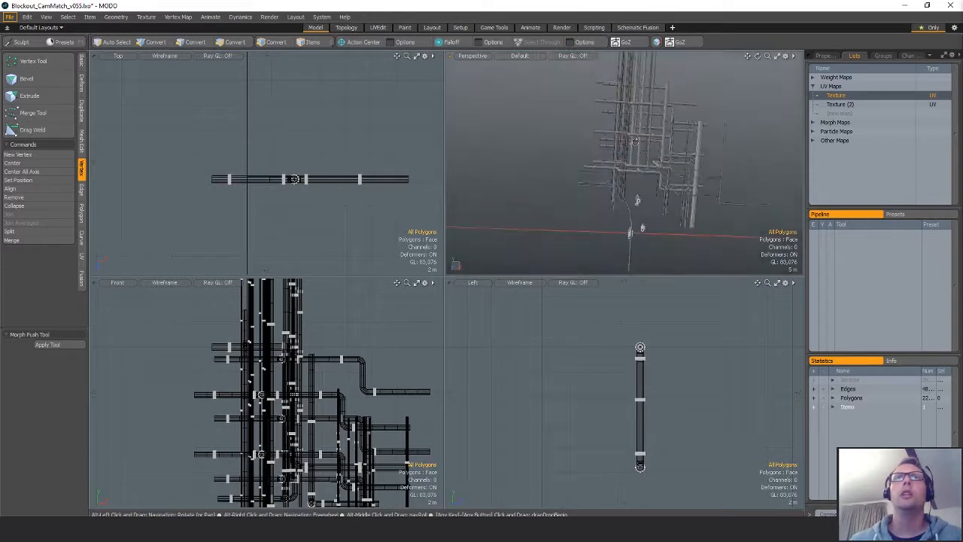
scroll(678, 159, up, 8)
alt+drag(678, 158, 634, 170)
scroll(602, 166, down, 5)
scroll(241, 182, down, 5)
alt+shift+drag(233, 271, 210, 118)
scroll(227, 148, up, 6)
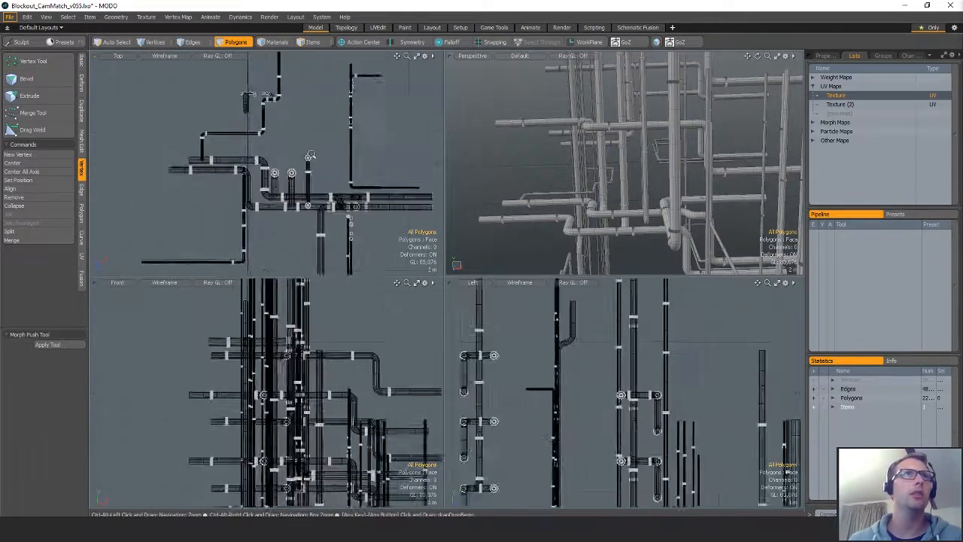
alt+shift+drag(301, 199, 337, 238)
scroll(295, 121, down, 1)
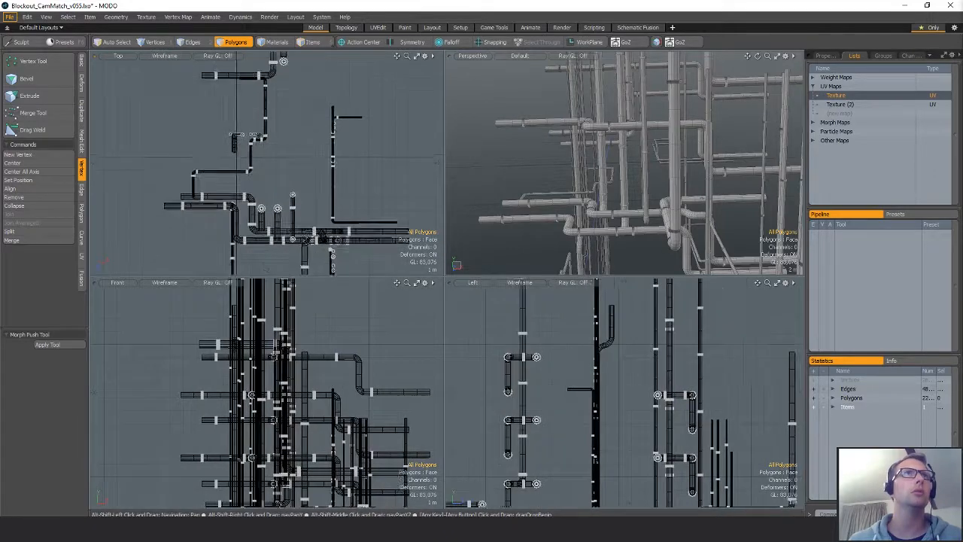
scroll(344, 123, up, 5)
alt+shift+drag(344, 123, 377, 182)
scroll(244, 151, up, 5)
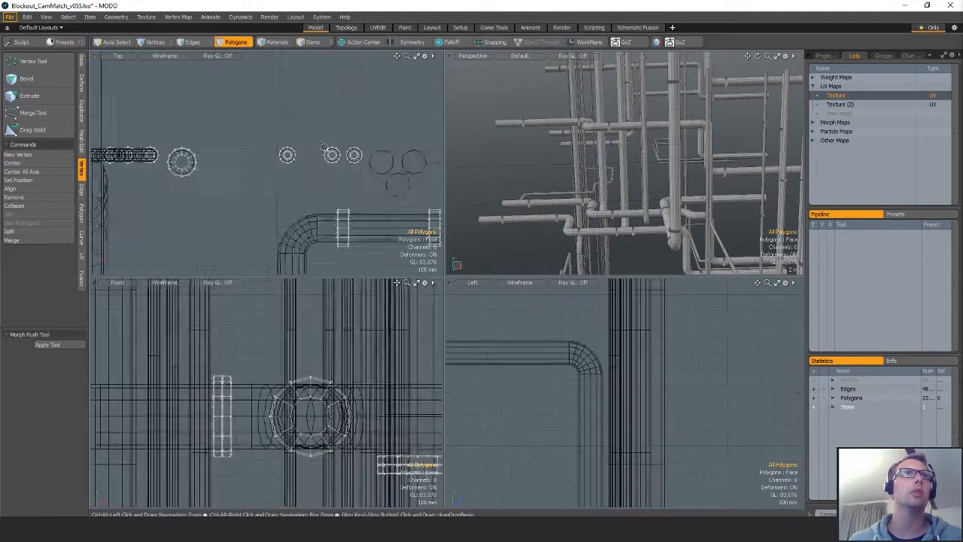
scroll(240, 153, down, 5)
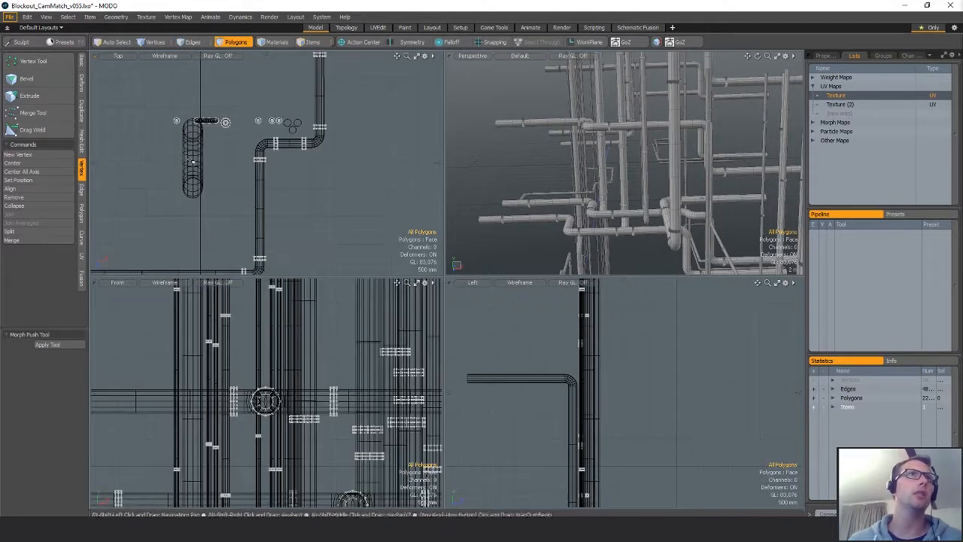
alt+drag(662, 188, 647, 173)
scroll(252, 149, up, 4)
scroll(252, 148, up, 1)
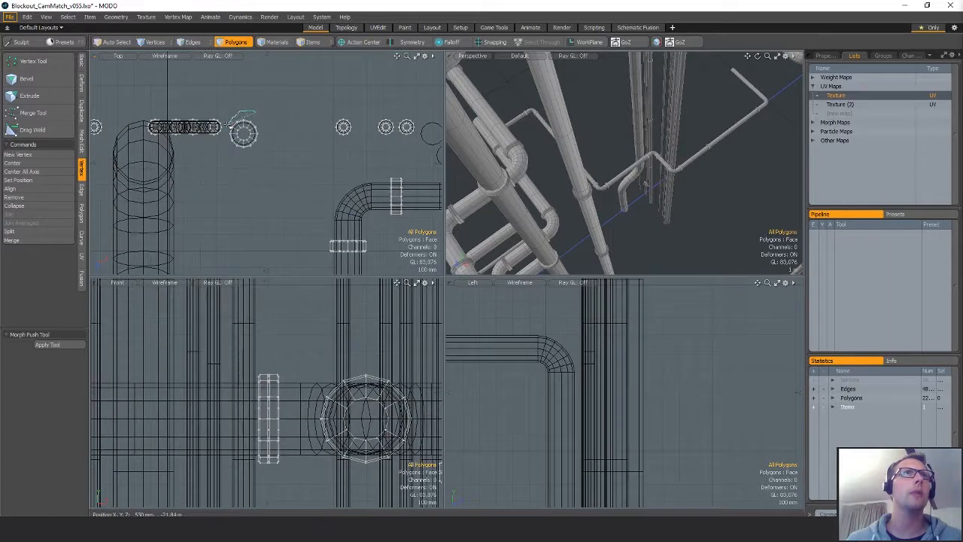
- Copy the three stacked rings from the nearby horizontal pipes to the small bent pipe, about 2.48 m in X and -3.62 m in Z
scroll(322, 173, down, 6)
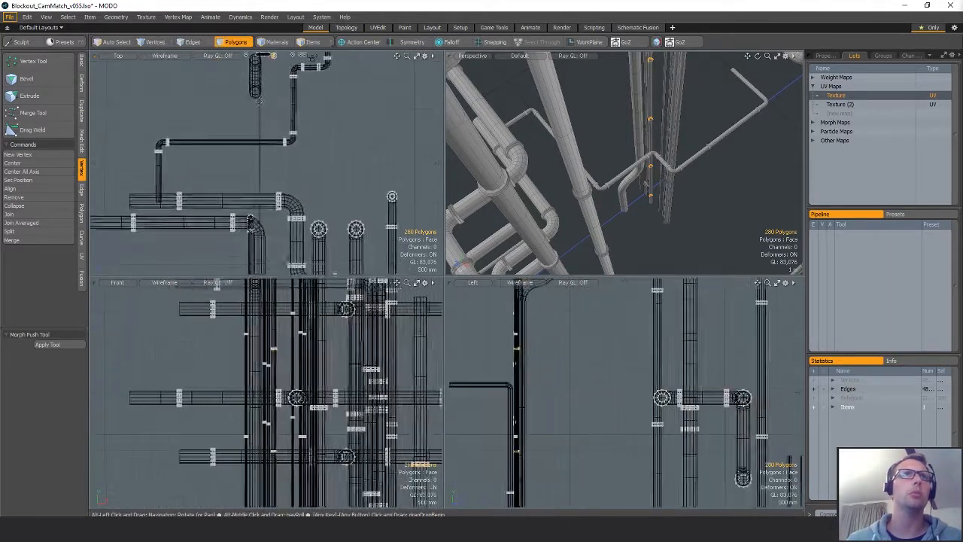
right_drag(187, 171, 202, 174)
alt+shift+drag(262, 149, 268, 197)
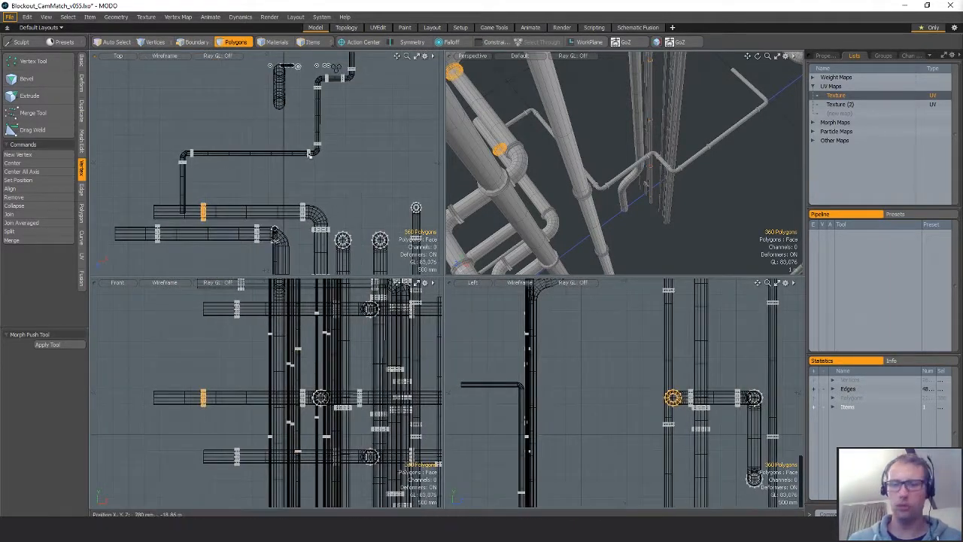
key(ctrl+c)
key(ctrl+v)
key(w)
drag(286, 231, 363, 118)
alt+shift+drag(608, 273, 574, 308)
key(shift+a)
scroll(642, 435, down, 1)
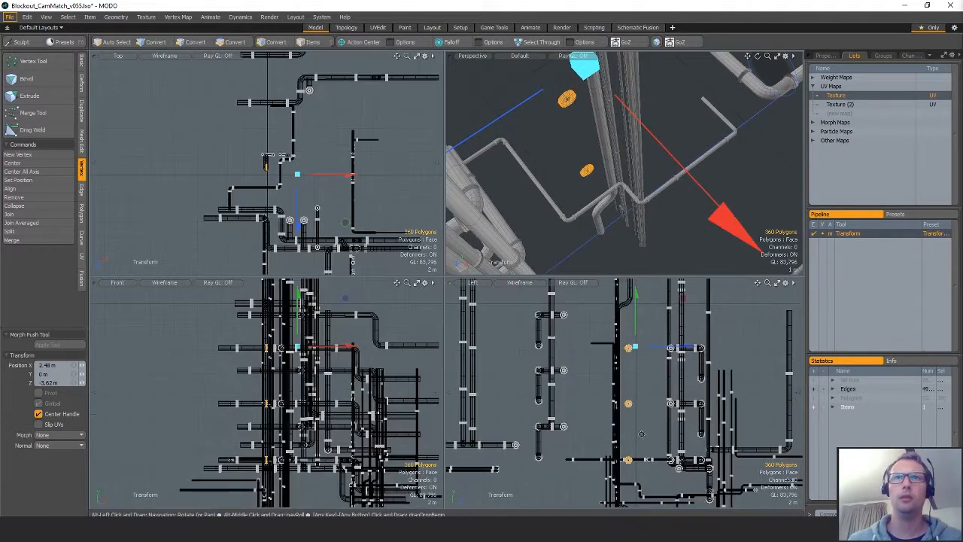
key(space)
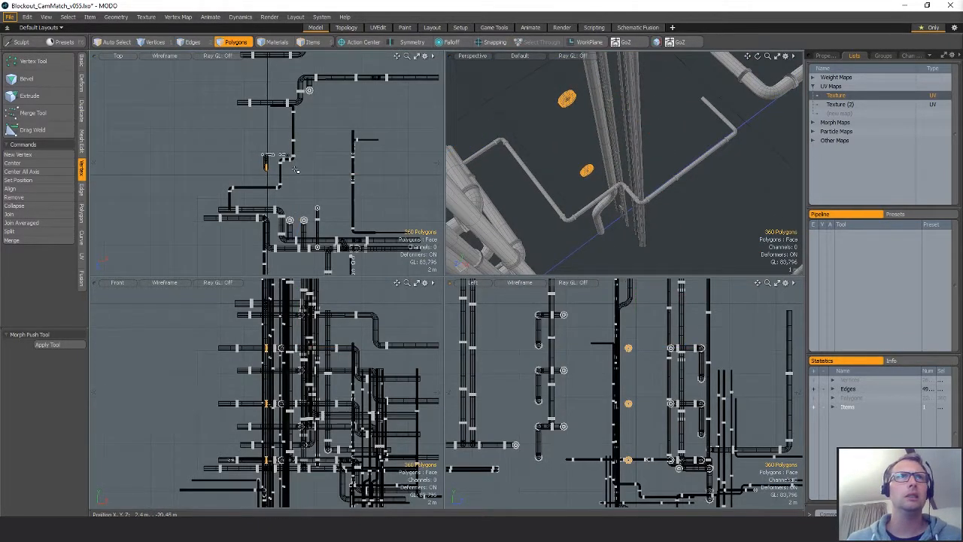
- Delete two of the three copied rings and rotate the remaining one -90° about the Z axis
key(e)
key(space)
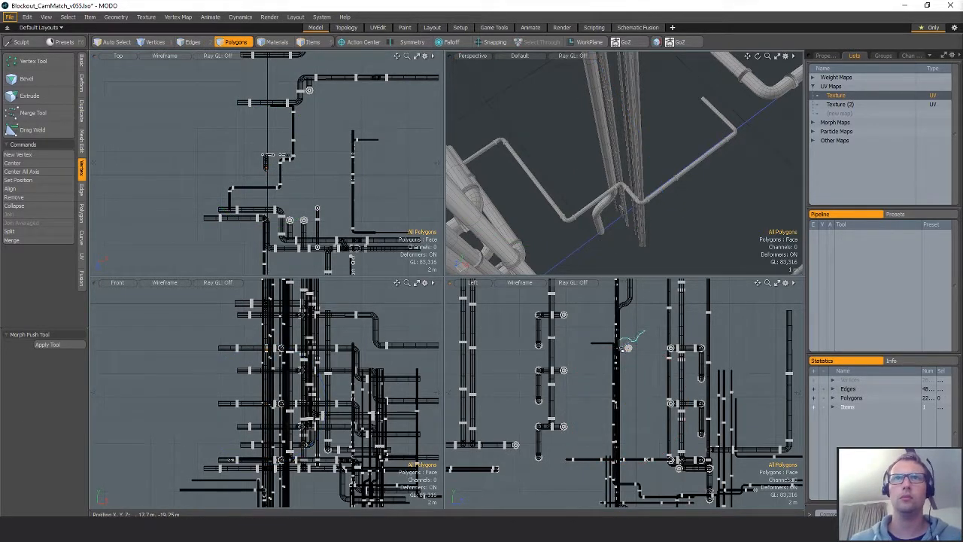
key(shift+a)
key(e)
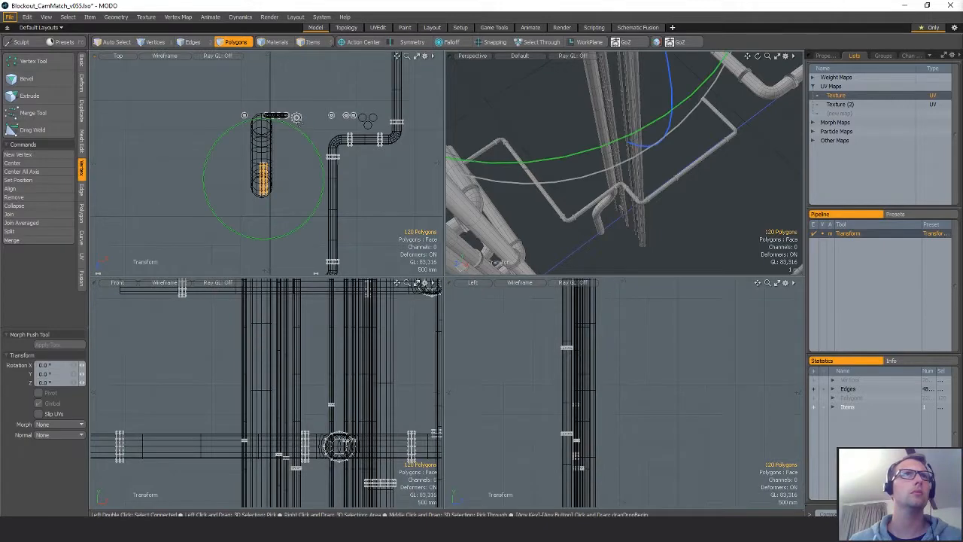
key(shift+a)
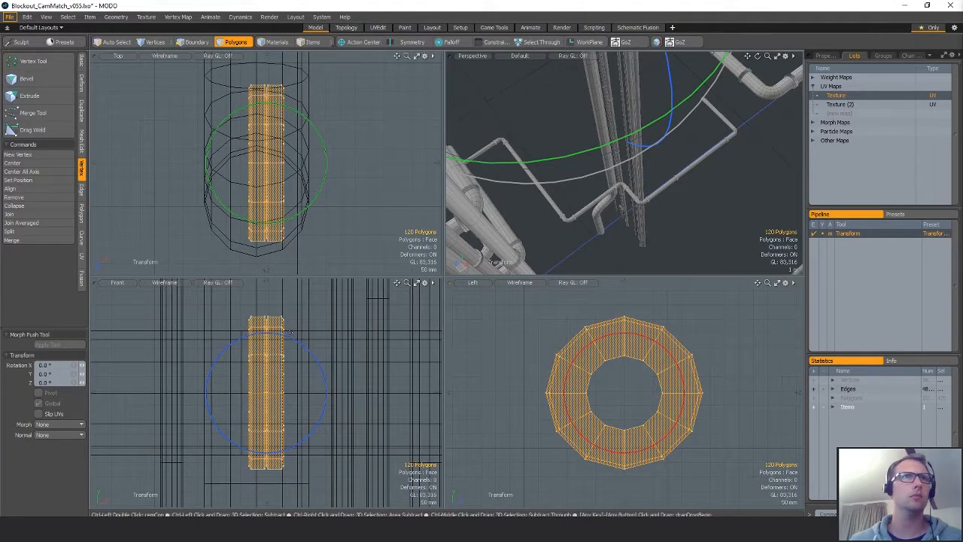
ctrl+drag(282, 336, 323, 409)
scroll(335, 222, down, 3)
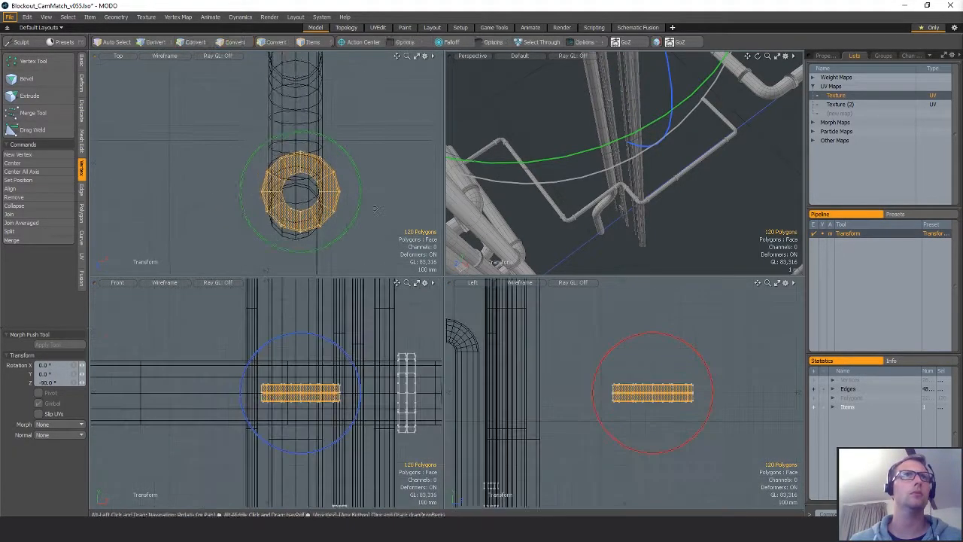
- Snap the ring to the centre of the bent pipe's vertical section, about -34.11 mm in X and 132.18 mm in Z
alt+drag(337, 220, 339, 206)
key(w)
key(x)
drag(299, 177, 301, 134)
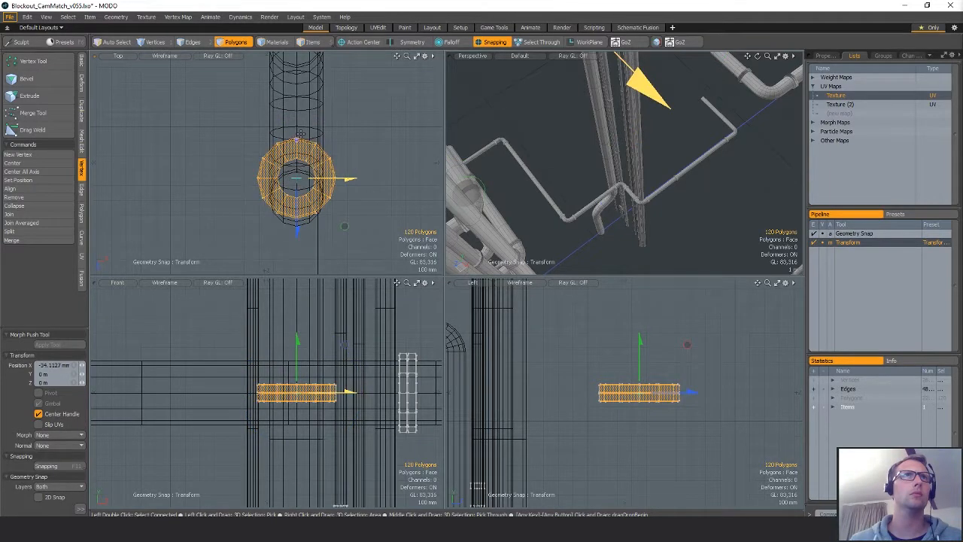
drag(277, 175, 277, 194)
key(shift+a)
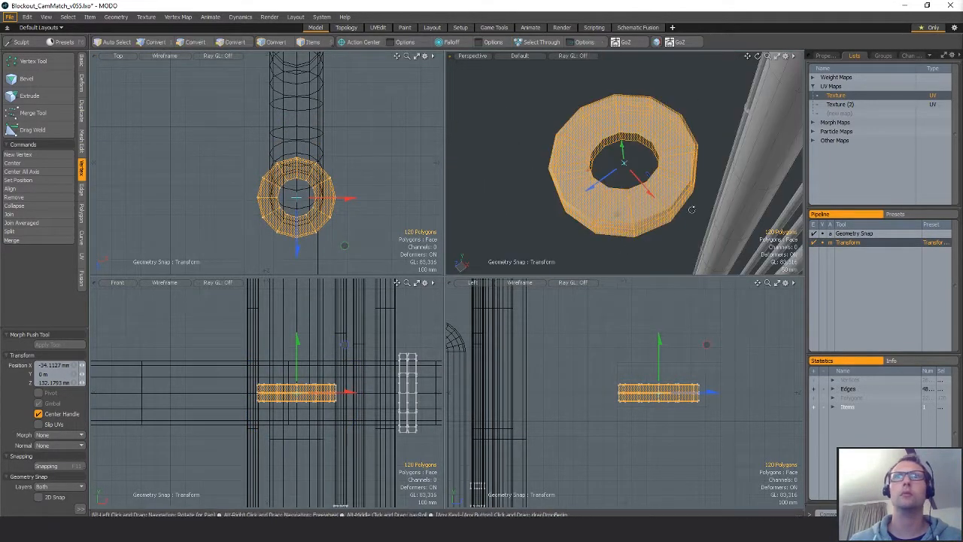
- Slide the ring vertically to just below the pipe's S-bend and scale it down slightly to fit the pipe
ctrl+alt+drag(692, 209, 616, 104)
key(x)
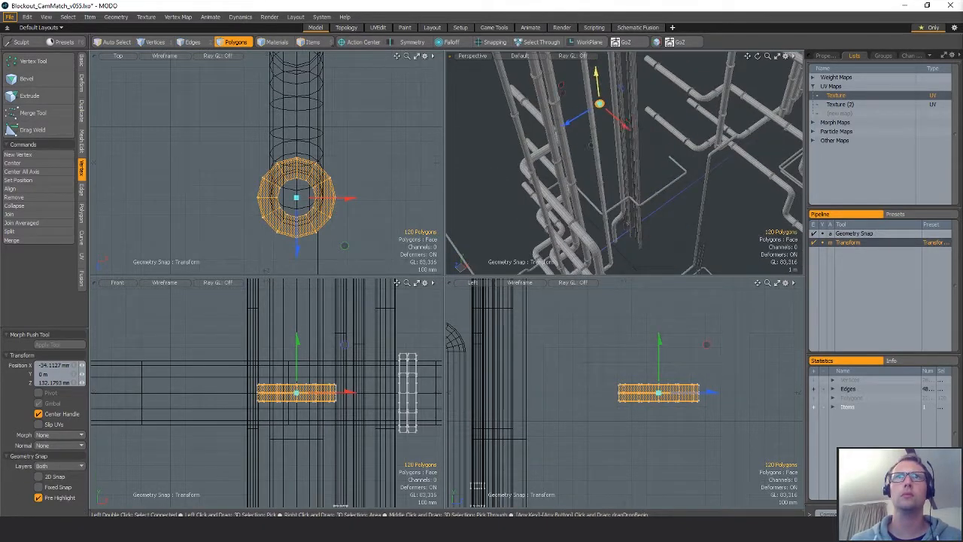
drag(609, 188, 612, 214)
key(shift+a)
mouse_move(640, 184)
alt+mouse_down()
mouse_move(652, 211)
mouse_move(616, 217)
mouse_move(647, 173)
mouse_move(634, 192)
alt+mouse_up()
key(r)
scroll(647, 173, down, 6)
key(w)
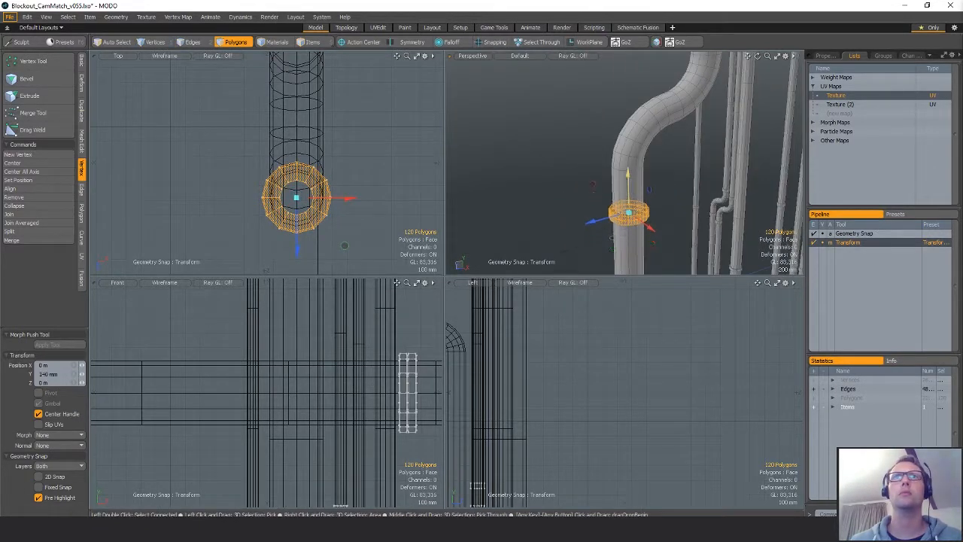
- Copy the ring to above the S-bend, about 2.14 m in Y and -1.07 m in Z, and centre it on the pipe
key(shift+a)
scroll(706, 441, down, 8)
alt+shift+drag(726, 360, 720, 392)
key(ctrl+c)
key(ctrl+v)
key(w)
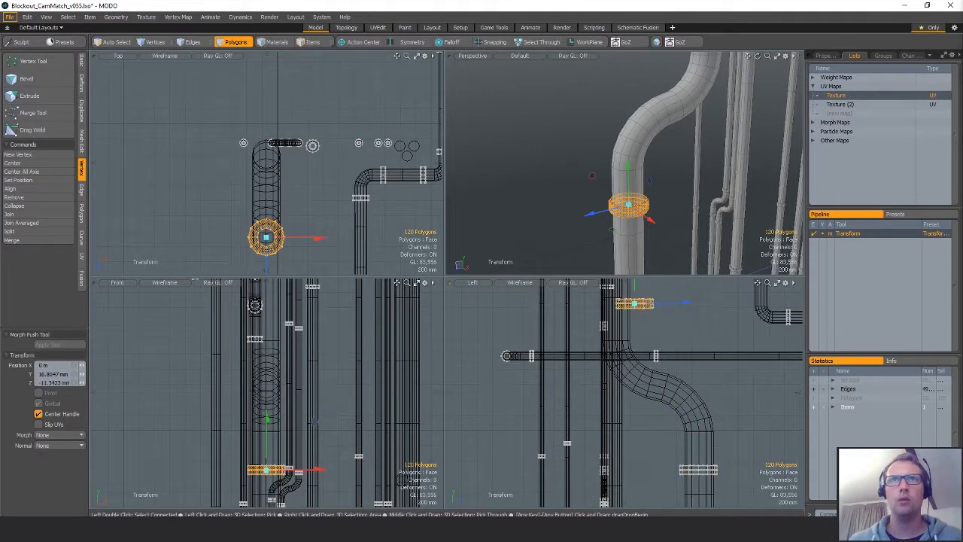
drag(634, 303, 617, 306)
scroll(260, 142, up, 3)
key(x)
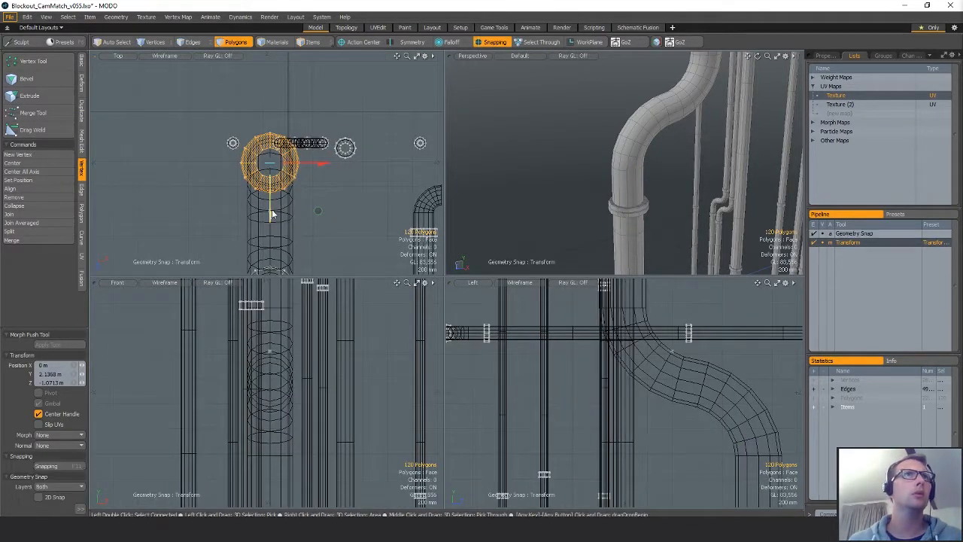
drag(272, 215, 271, 217)
key(q)
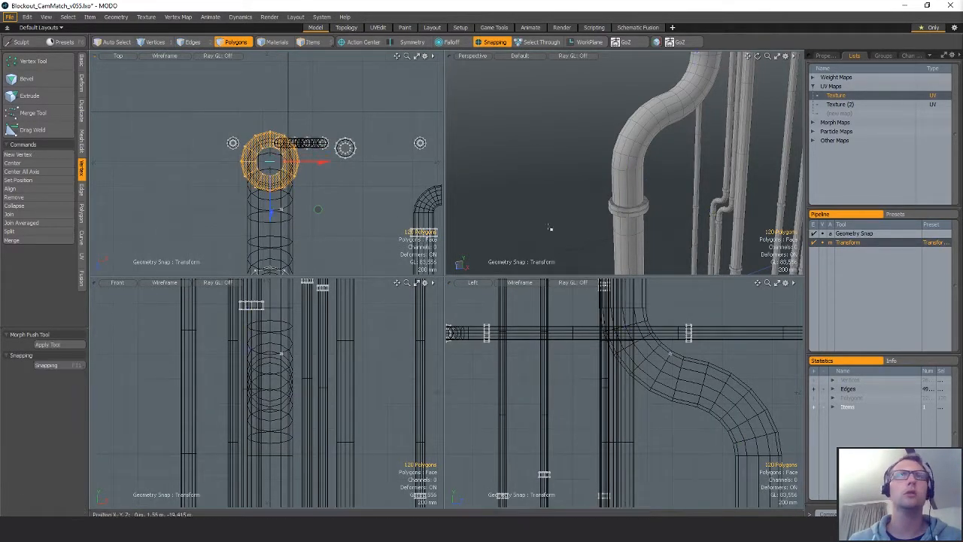
- Place five more copies of the ring at intervals up the straight vertical section above the S-bend
scroll(564, 174, down, 4)
alt+drag(563, 174, 705, 213)
key(1)
key(3)
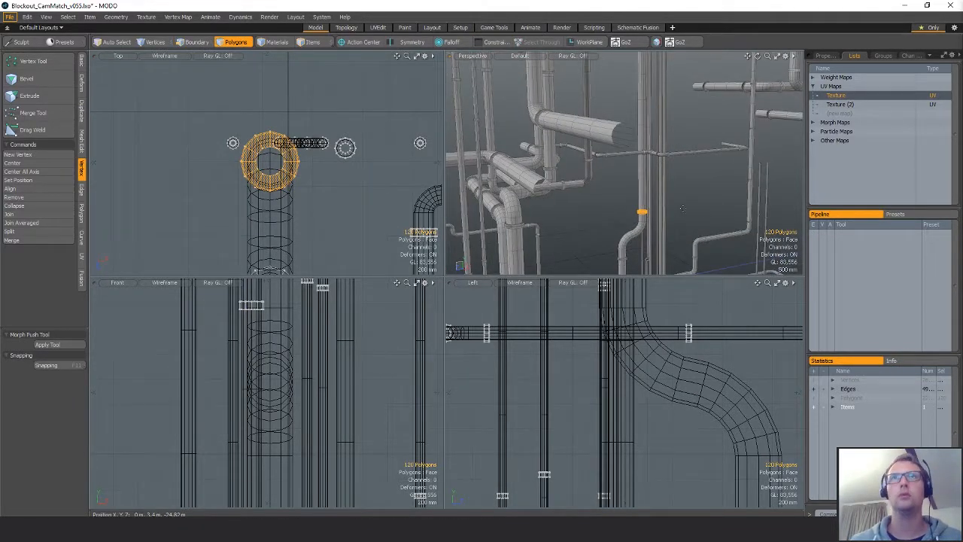
key(w)
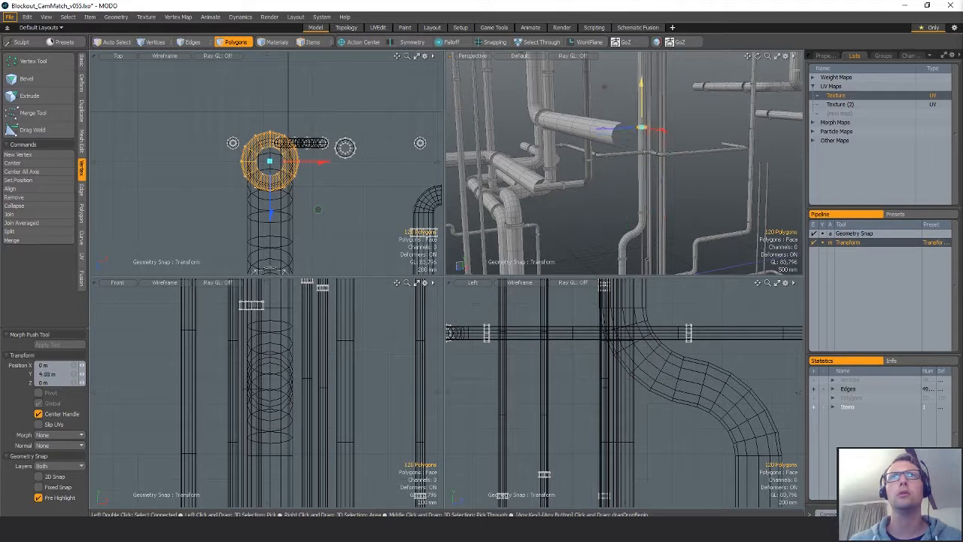
drag(641, 120, 694, 193)
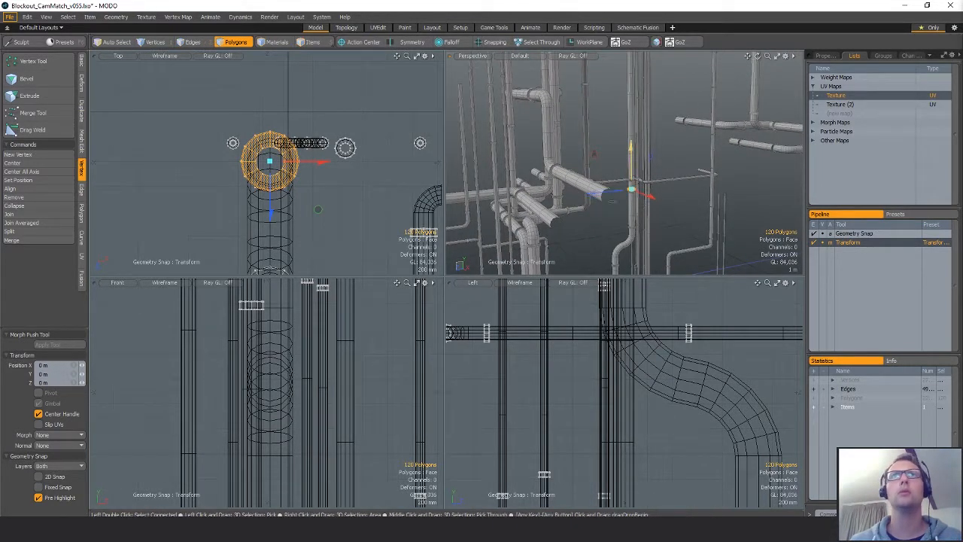
alt+shift+drag(684, 139, 688, 234)
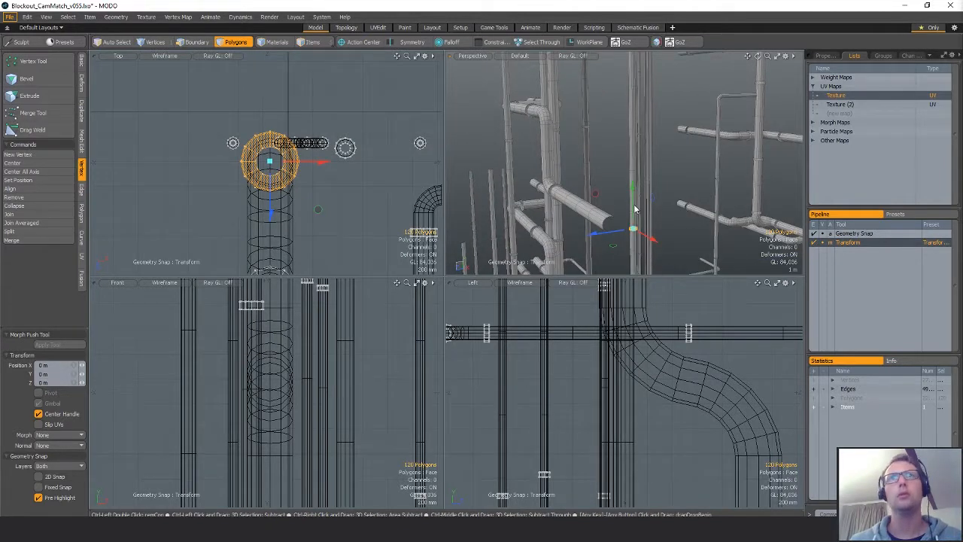
mouse_move(634, 209)
mouse_down()
mouse_move(634, 170)
mouse_move(626, 205)
mouse_up()
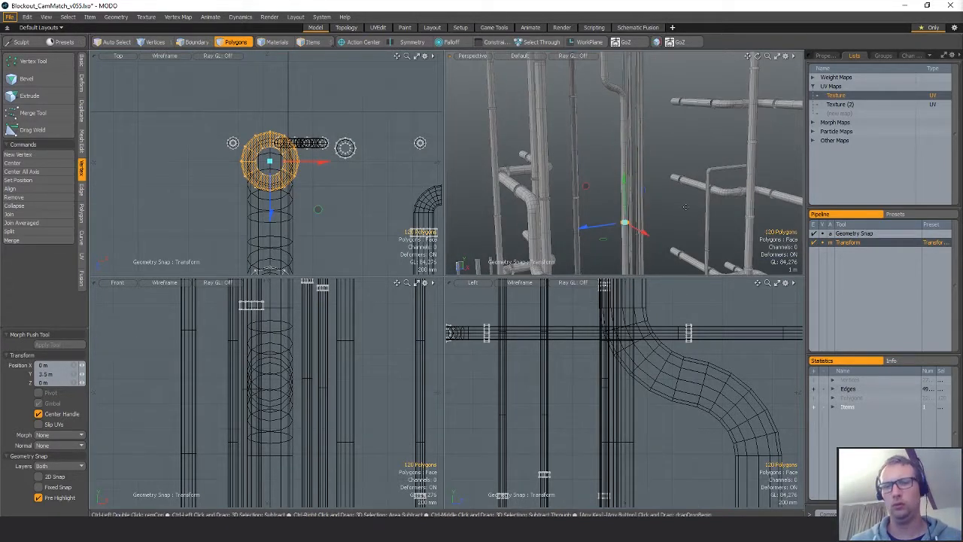
shift+click(626, 206)
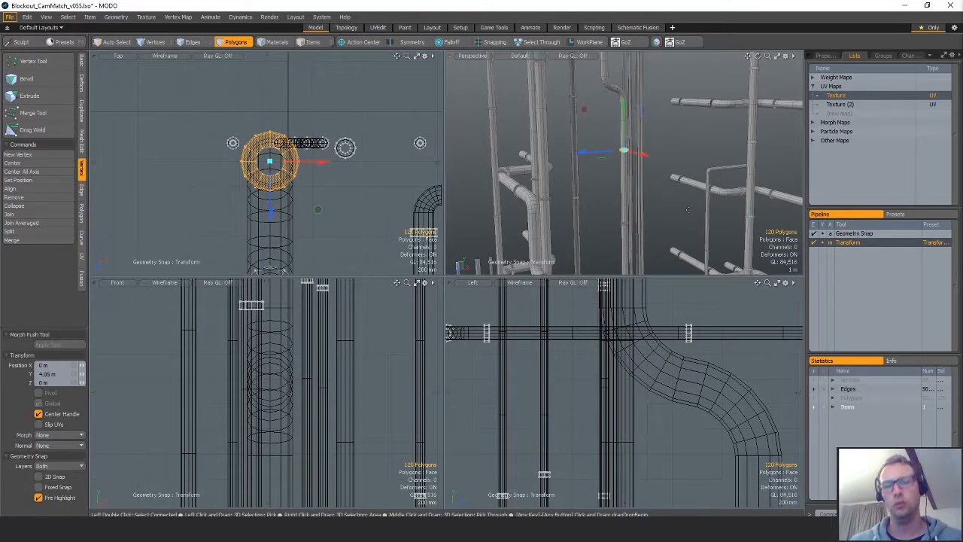
key(ctrl+c)
key(ctrl+v)
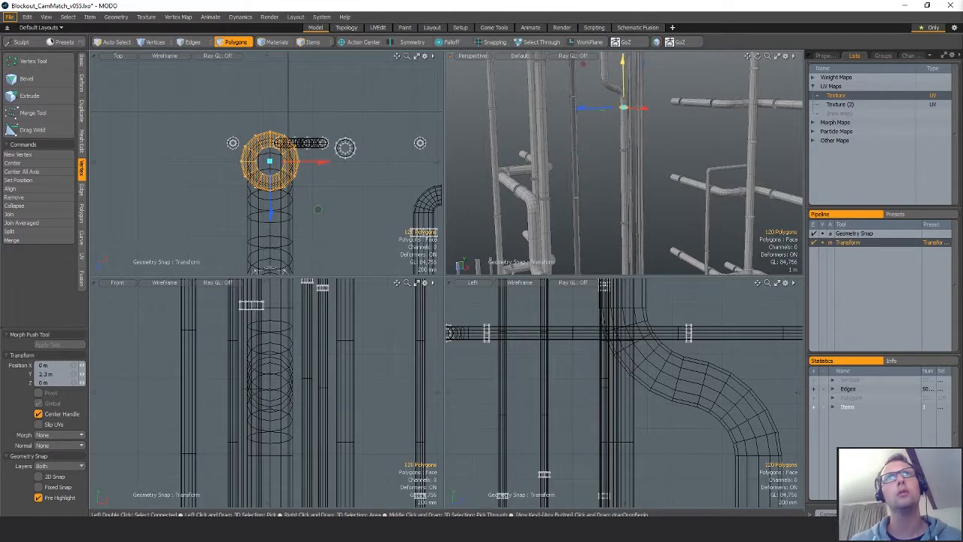
- Copy the ring on the offset section below the S-bend vertically in line with it, and clear the selection
key(q)
alt+shift+drag(370, 210, 361, 110)
right_drag(295, 126, 162, 243)
scroll(639, 196, down, 4)
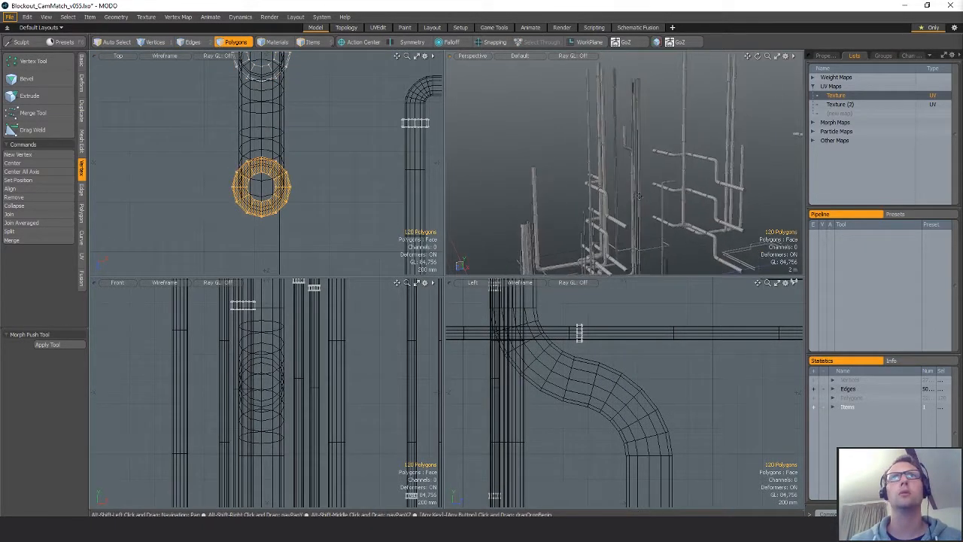
key(w)
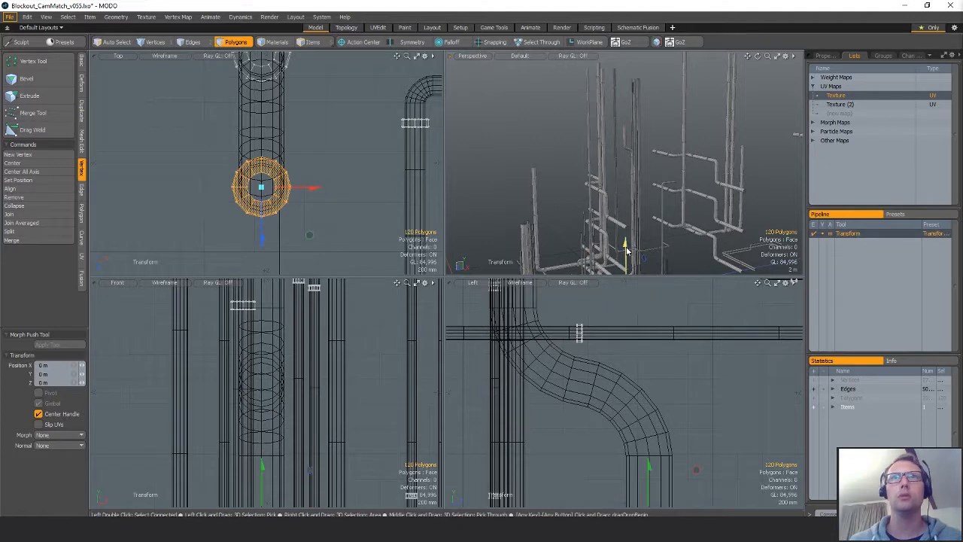
key(q)
click(680, 107)
- Copy the four rings from the nearby thin vertical pipe and snap them to the centre of the first of the three clustered pipes
alt+drag(680, 107, 631, 113)
ctrl+alt+drag(359, 155, 328, 155)
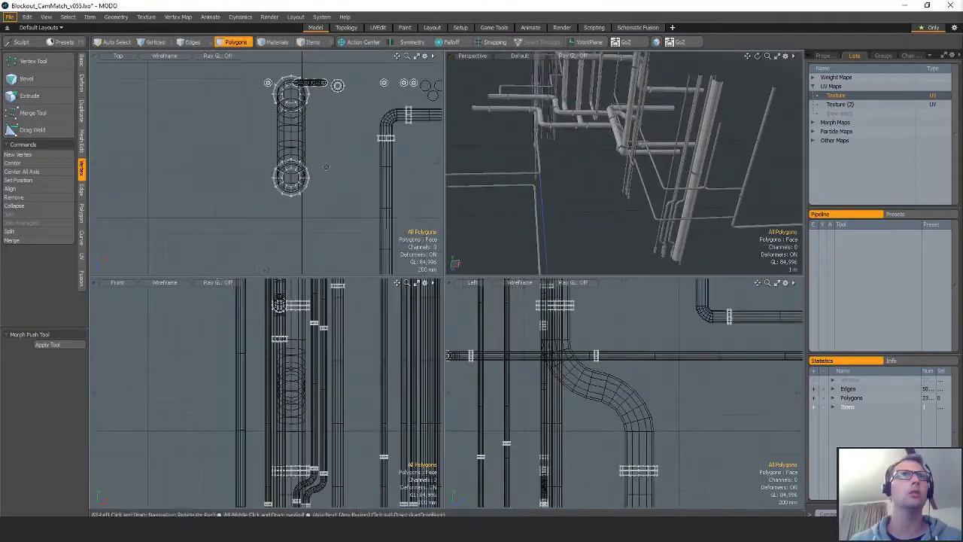
alt+shift+drag(361, 75, 381, 164)
alt+shift+drag(287, 183, 244, 140)
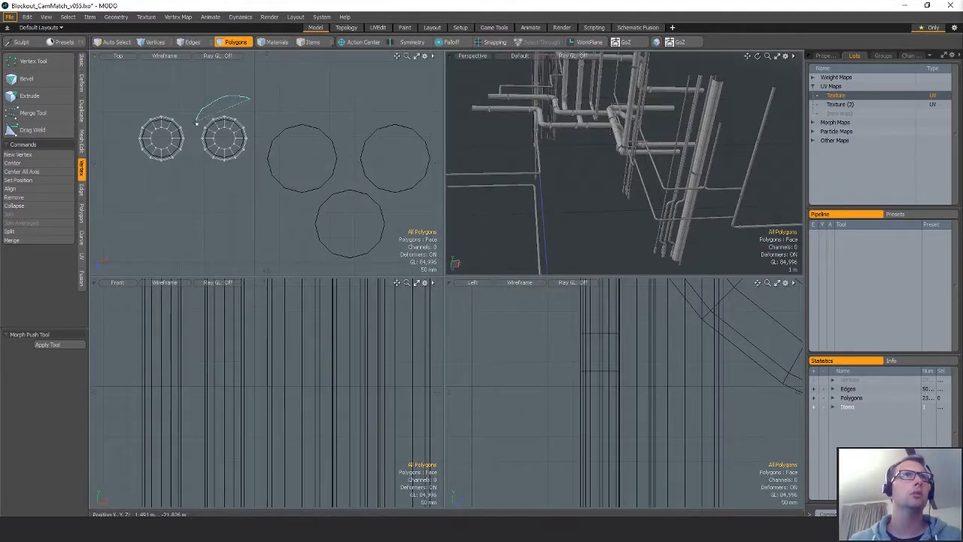
right_drag(198, 122, 253, 106)
alt+shift+drag(331, 187, 293, 186)
key(ctrl+c)
key(ctrl+v)
key(w)
drag(229, 168, 306, 188)
key(x)
key(q)
key(w)
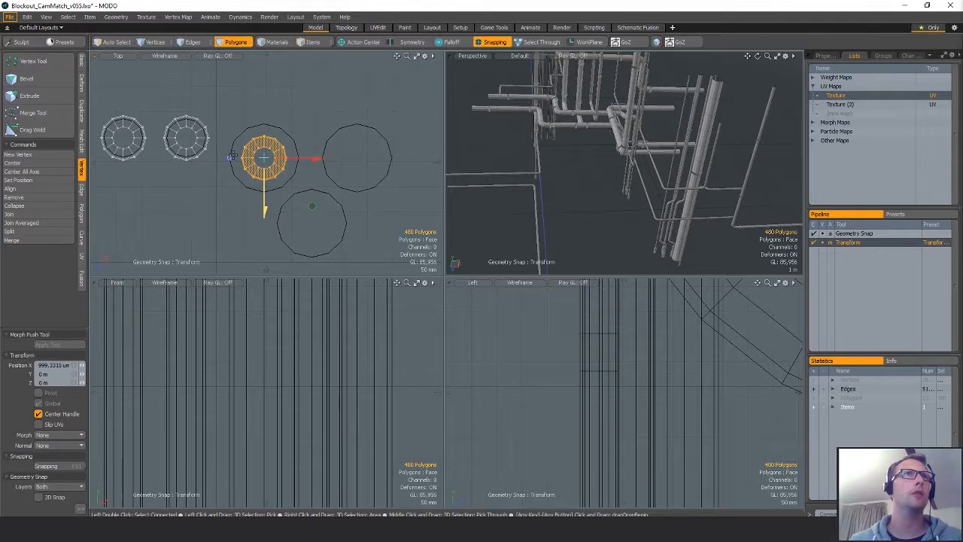
- Scale the four copied rings to 177.5% in X and Z to fit around the thicker pipe
key(r)
drag(312, 206, 352, 206)
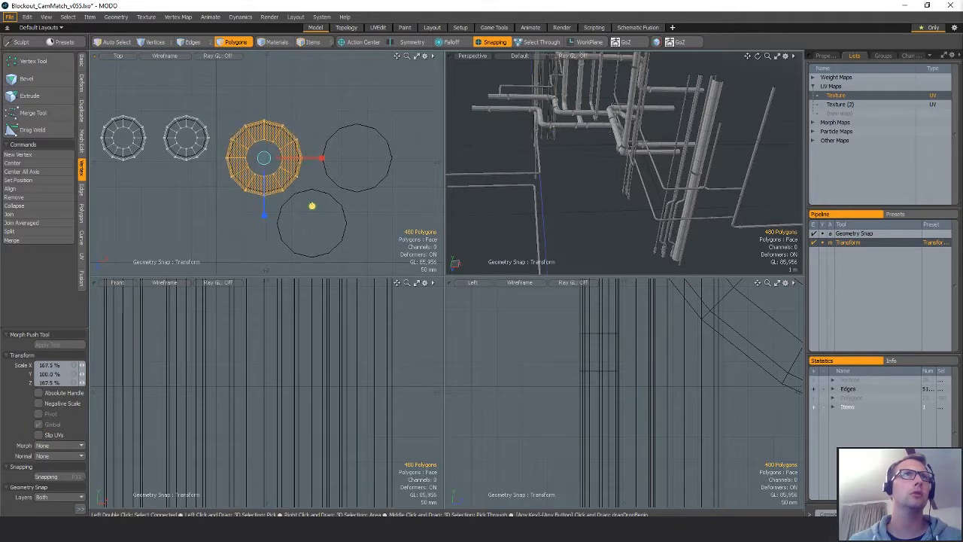
key(shift+a)
alt+drag(663, 188, 642, 191)
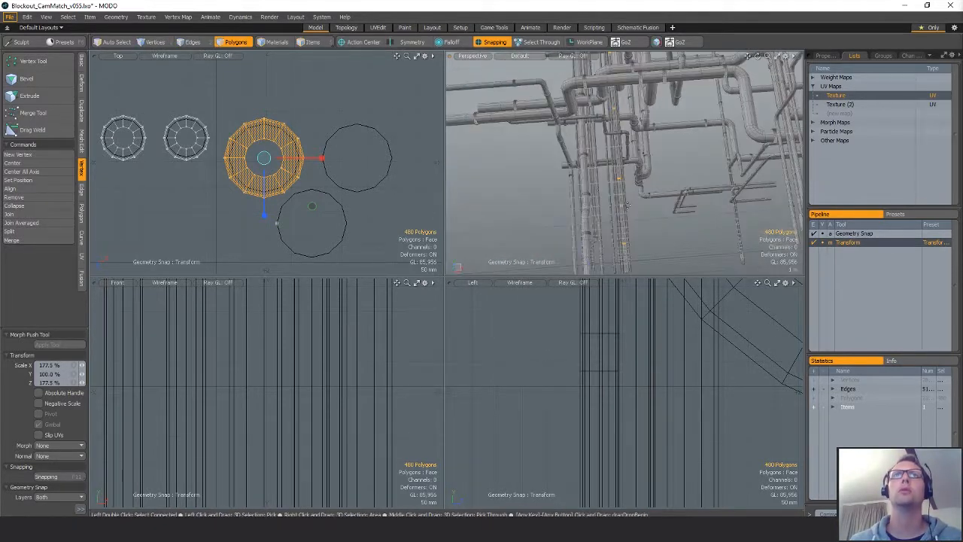
- Copy the four rings 185 mm in X onto the second clustered pipe and offset them -100 mm in Y
key(w)
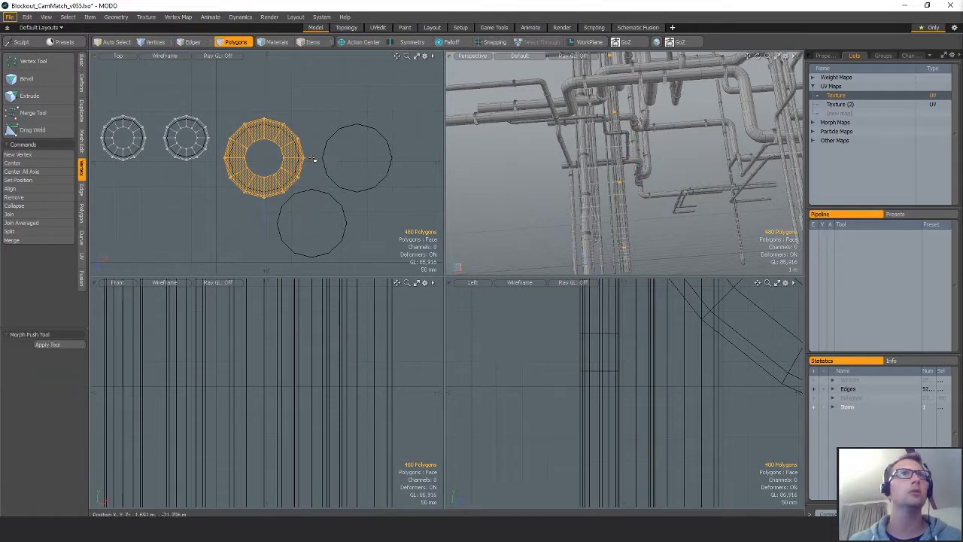
key(x)
drag(312, 156, 357, 157)
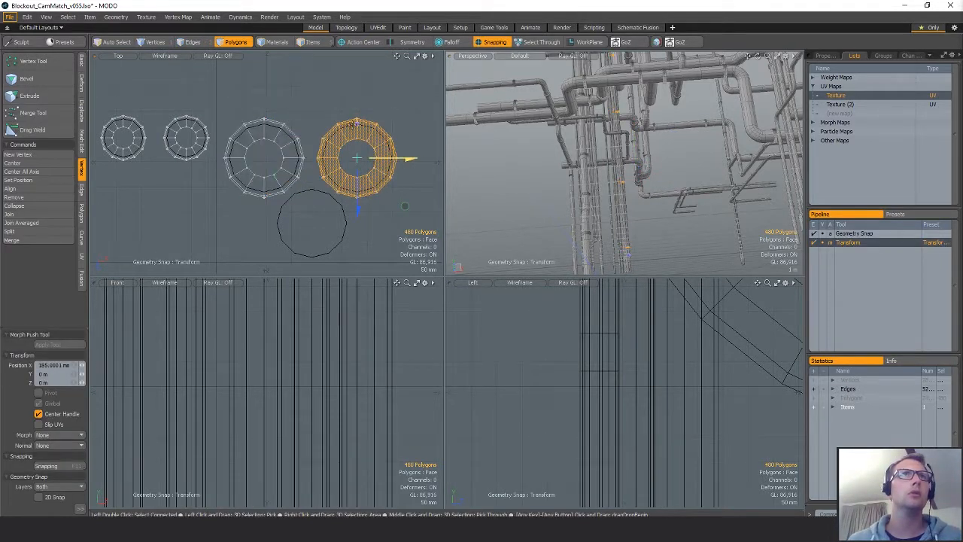
key(x)
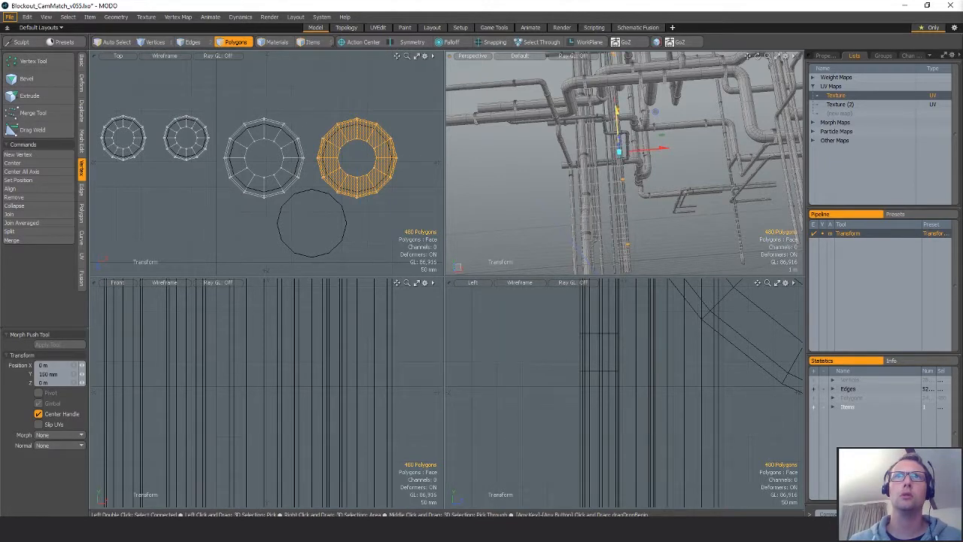
key(ctrl)
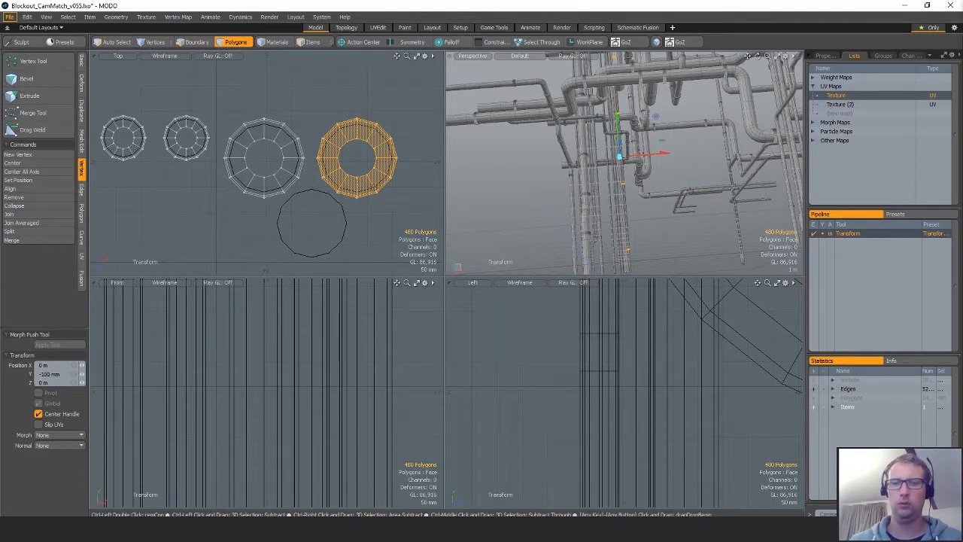
key(space)
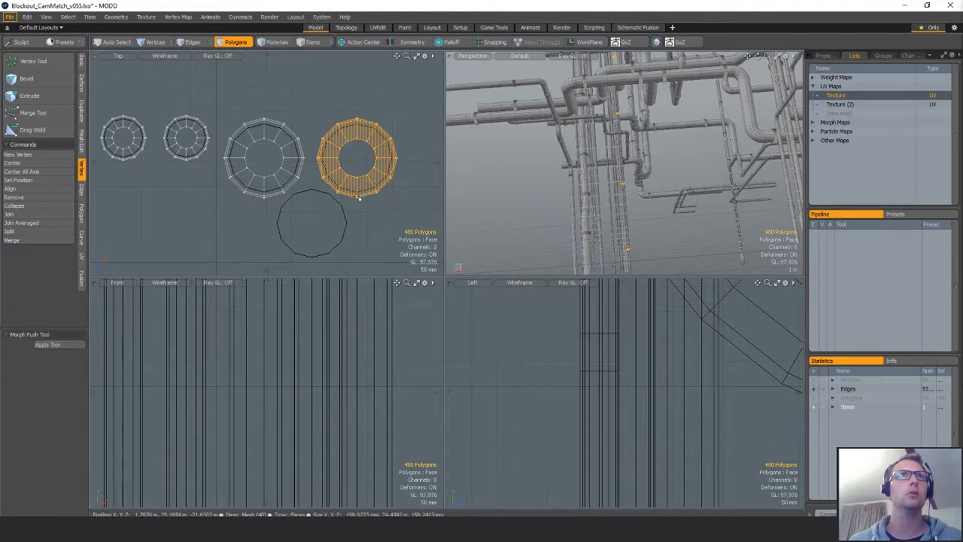
- Centre another set of the four rings on the third clustered pipe, about -90 mm in X and 130 mm in Z, and clear the selection
key(w)
drag(358, 202, 361, 224)
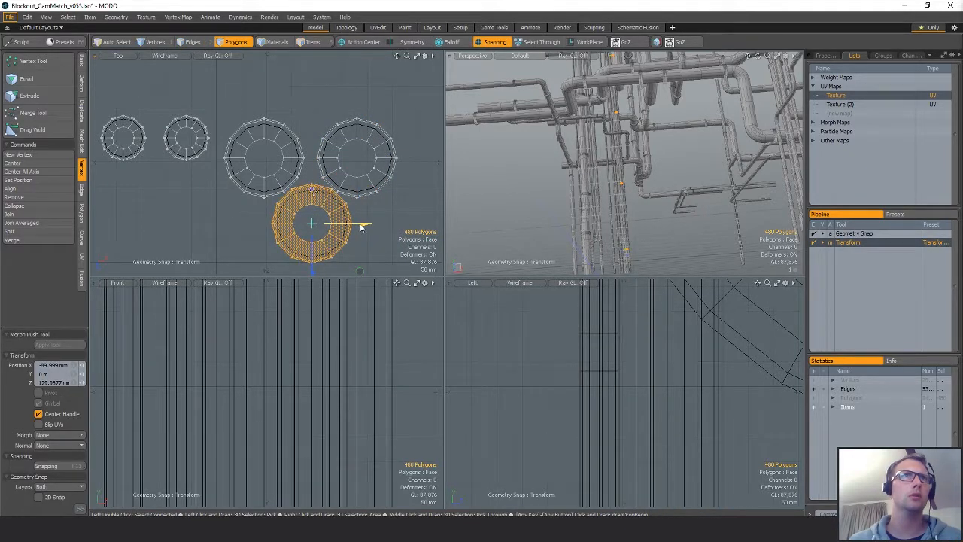
alt+drag(567, 227, 652, 179)
key(space)
key(y)
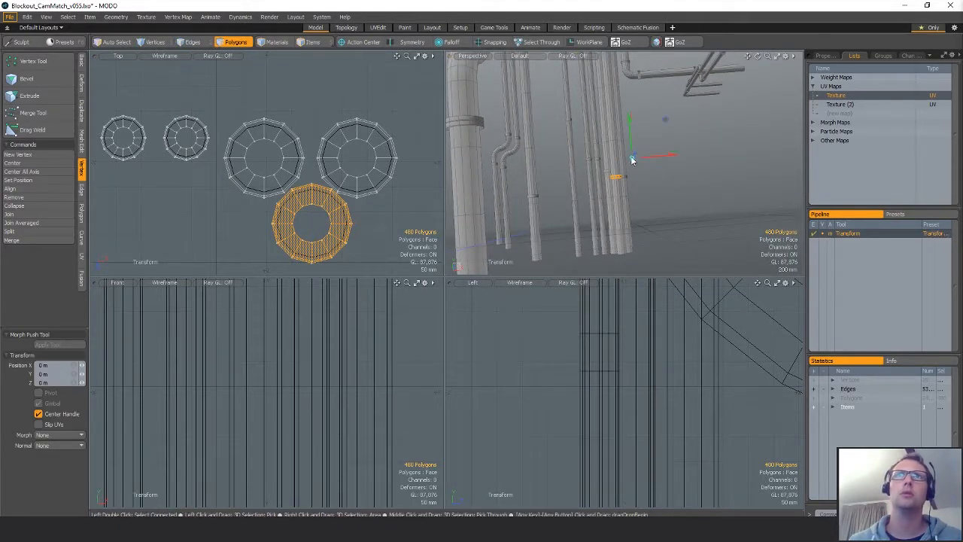
key(Escape)
key(Escape)
- Look over the full pipework in perspective and plan for sections still without connector rings
alt+drag(631, 131, 602, 181)
ctrl+alt+drag(338, 183, 226, 189)
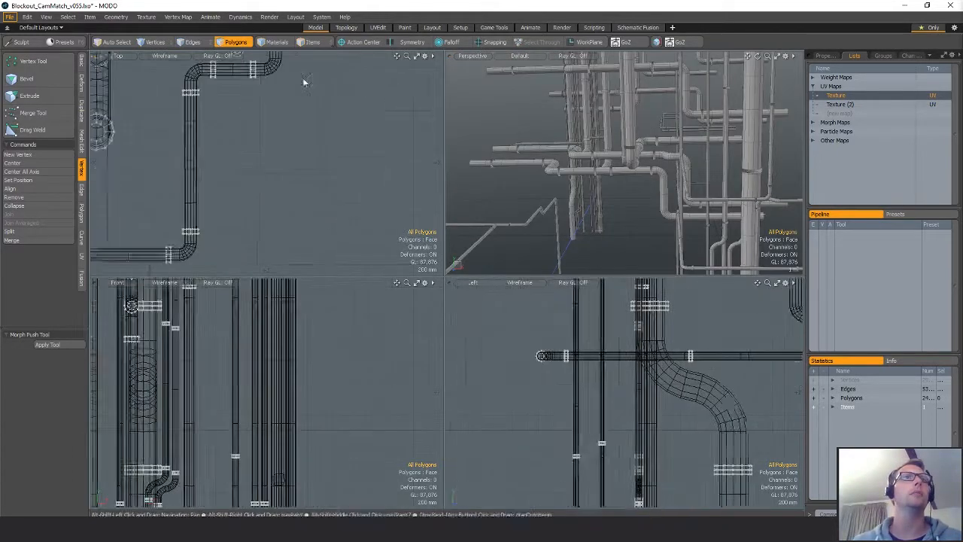
ctrl+alt+drag(303, 79, 225, 82)
alt+shift+drag(331, 230, 313, 130)
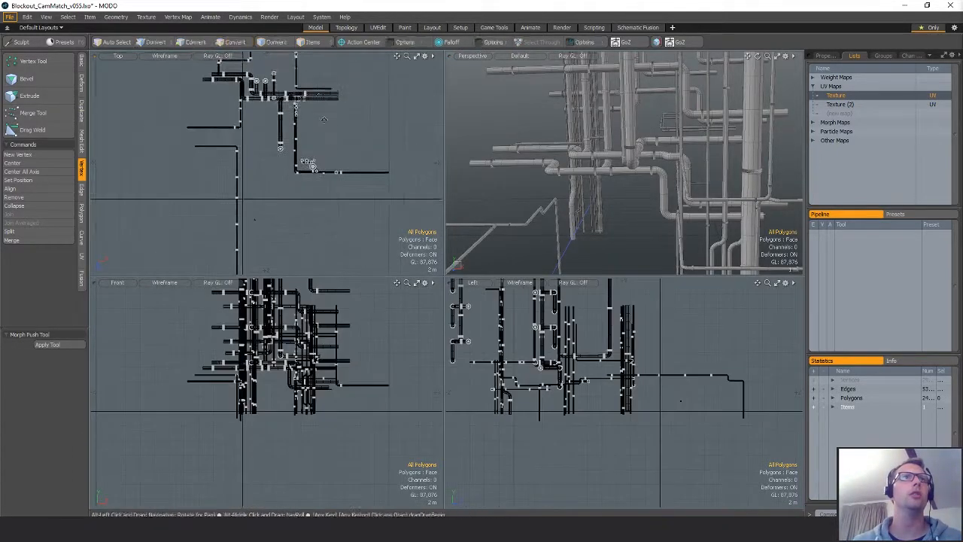
alt+shift+drag(313, 166, 331, 180)
ctrl+alt+drag(331, 158, 309, 184)
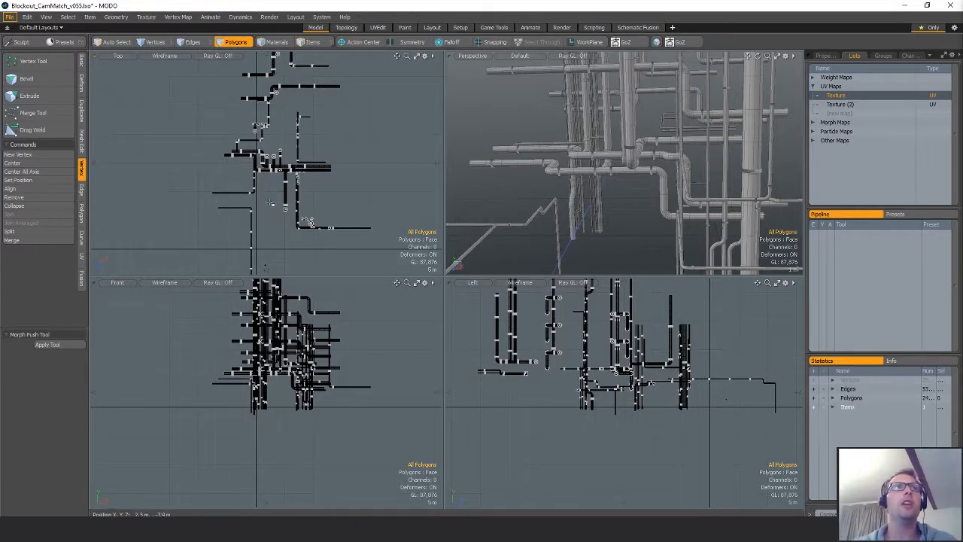
- Copy the connector ring in the negative X direction along the thin horizontal pipe and clear the selection
scroll(294, 209, up, 5)
mouse_move(293, 209)
right_down()
mouse_move(324, 202)
mouse_move(297, 207)
right_up()
key(w)
drag(306, 166, 222, 166)
key(Escape)
key(Escape)
ctrl+alt+drag(564, 198, 582, 189)
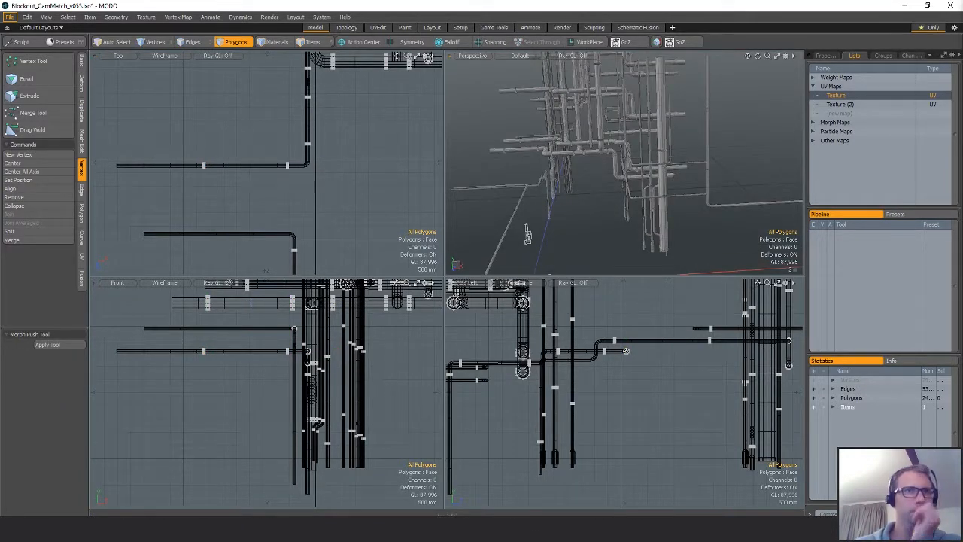
- Switch to Chrome, bring up the ArtStation Beyond Human challenge submission and close its enlarged image
click(357, 529)
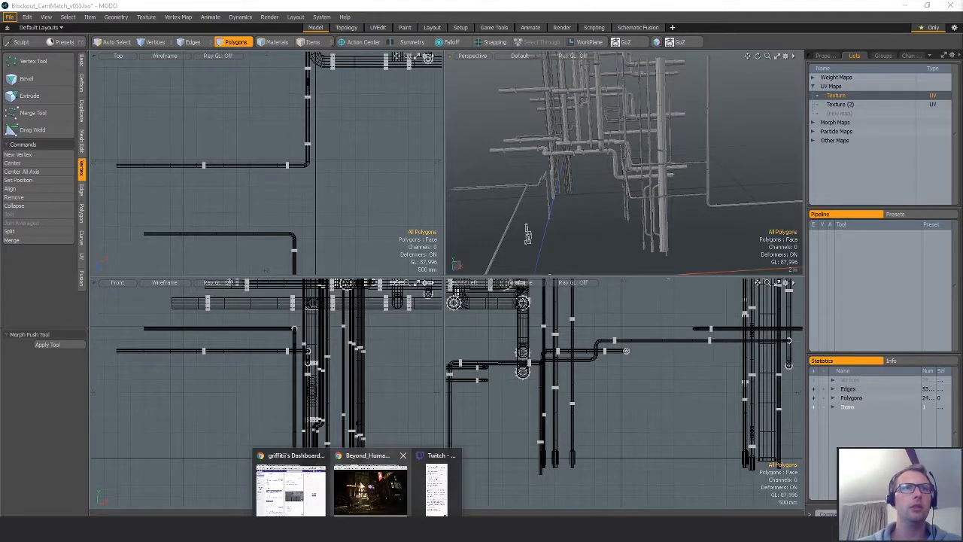
click(358, 487)
click(348, 23)
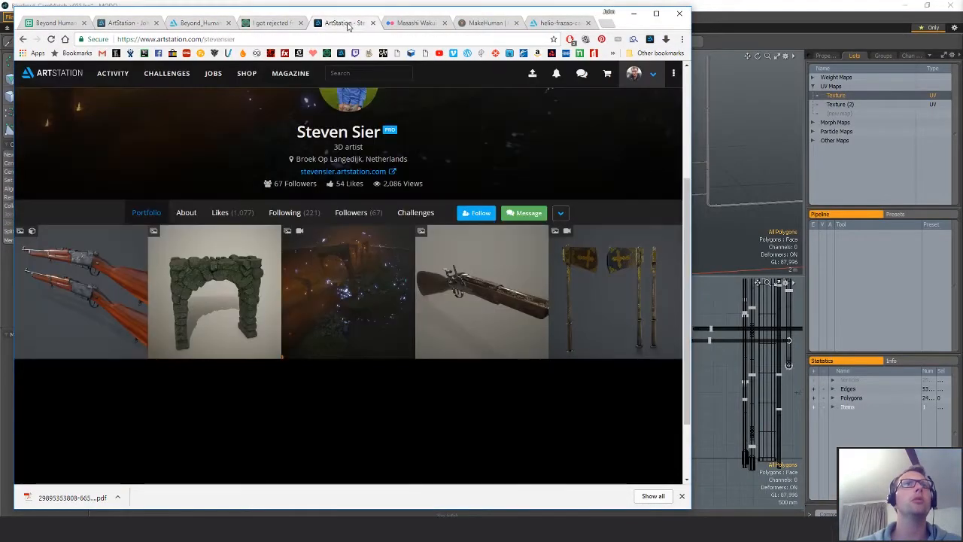
click(188, 24)
click(127, 24)
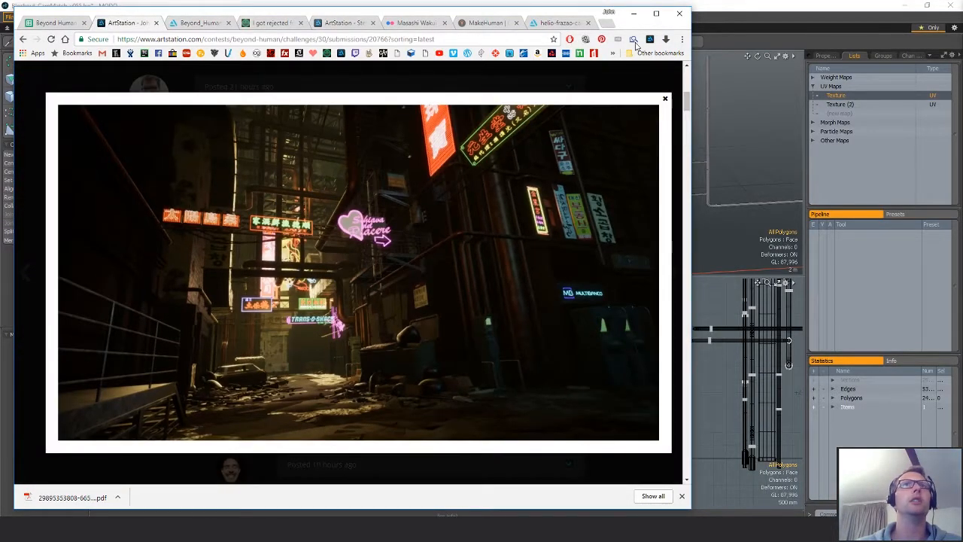
click(665, 98)
scroll(437, 248, up, 10)
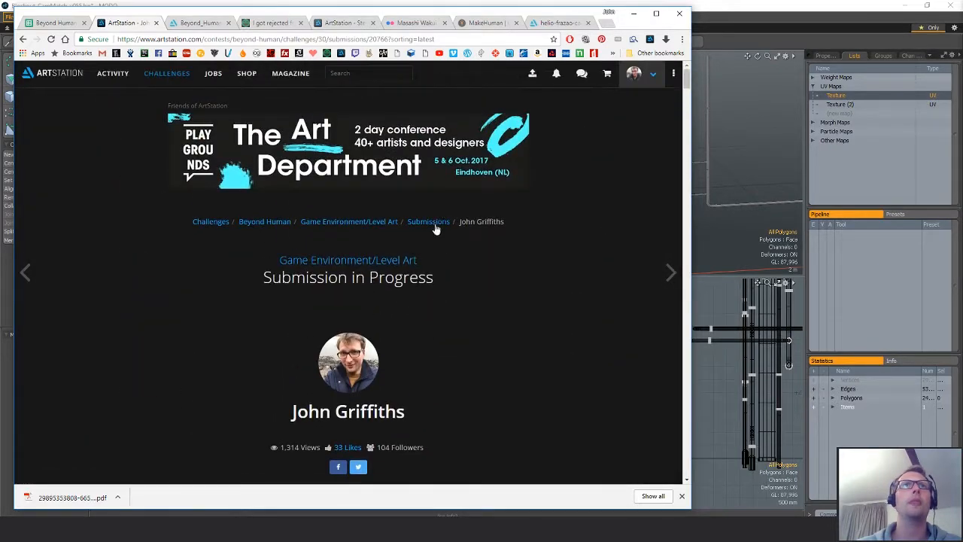
- Go from the submission to the Game Environment/Level Art challenge page and examine its Twitch Streams listing
click(435, 222)
scroll(496, 271, down, 2)
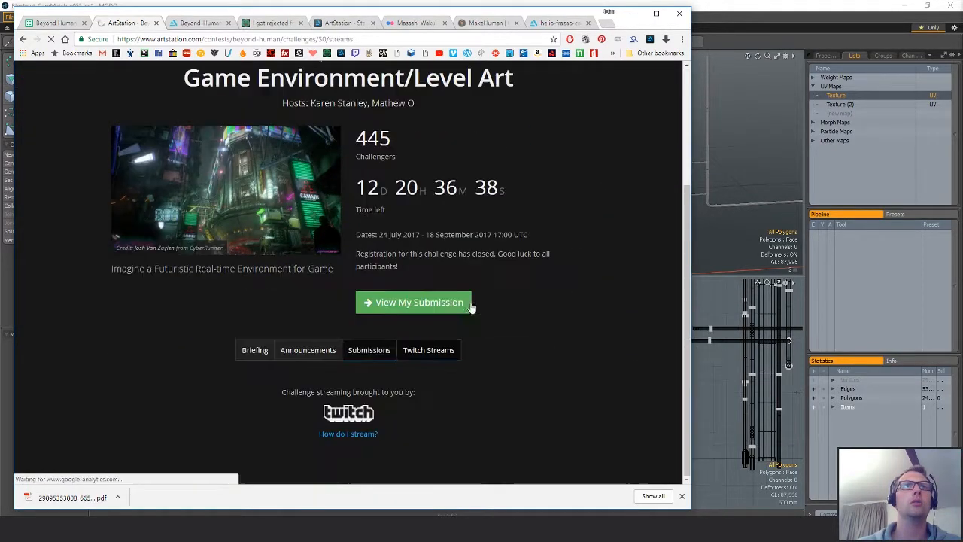
scroll(596, 299, down, 2)
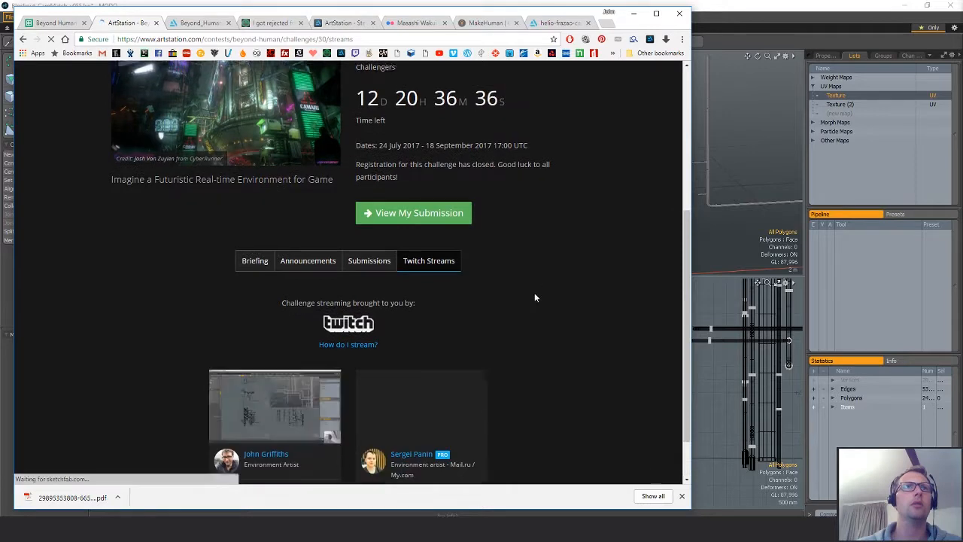
scroll(534, 298, down, 2)
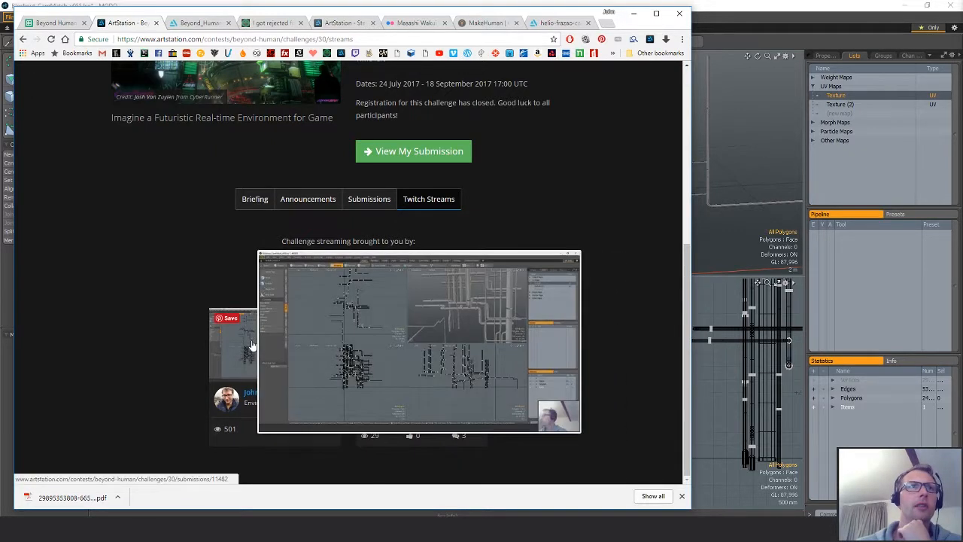
mouse_move(252, 344)
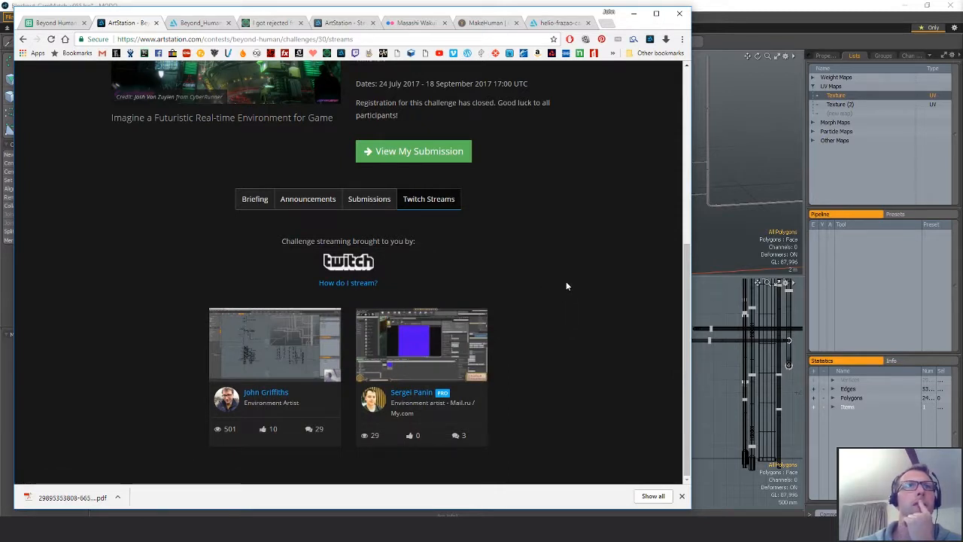
- Browse the latest entries in the challenge's Submissions listing and return to MODO
scroll(566, 290, up, 2)
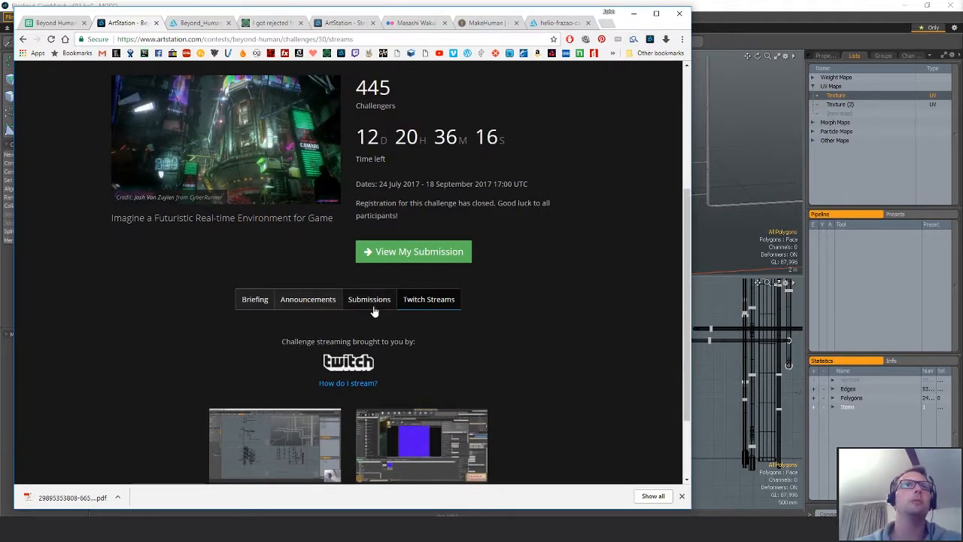
click(370, 300)
scroll(536, 166, down, 1)
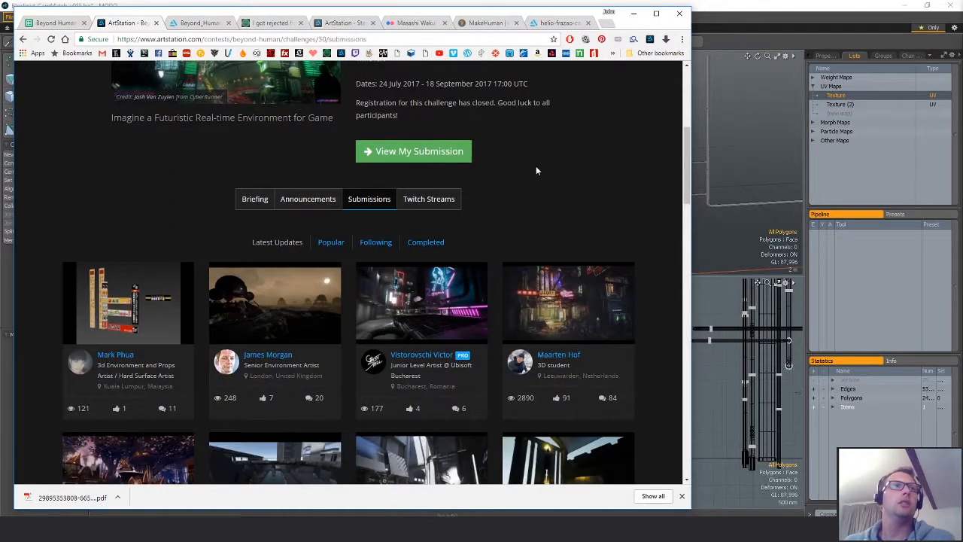
scroll(536, 165, up, 1)
scroll(538, 162, down, 1)
scroll(538, 162, up, 2)
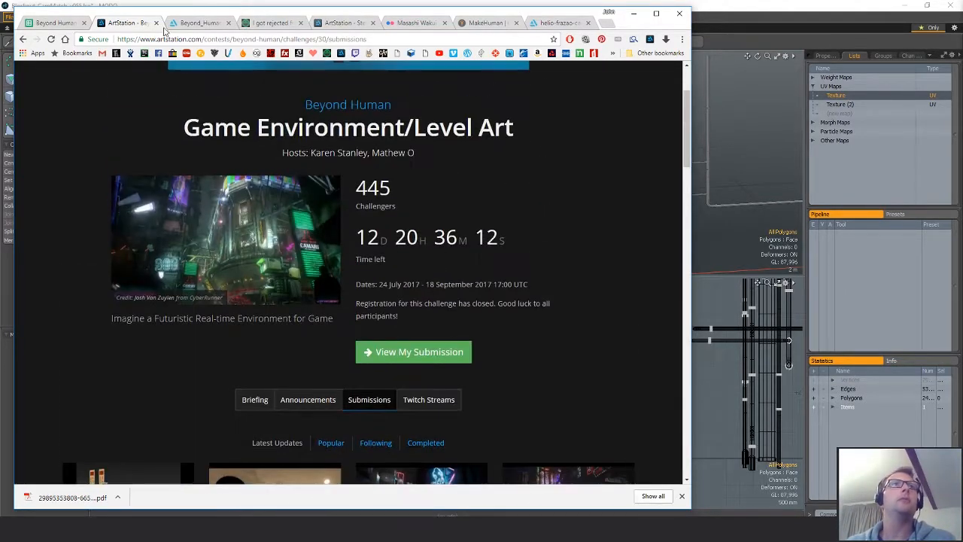
click(636, 17)
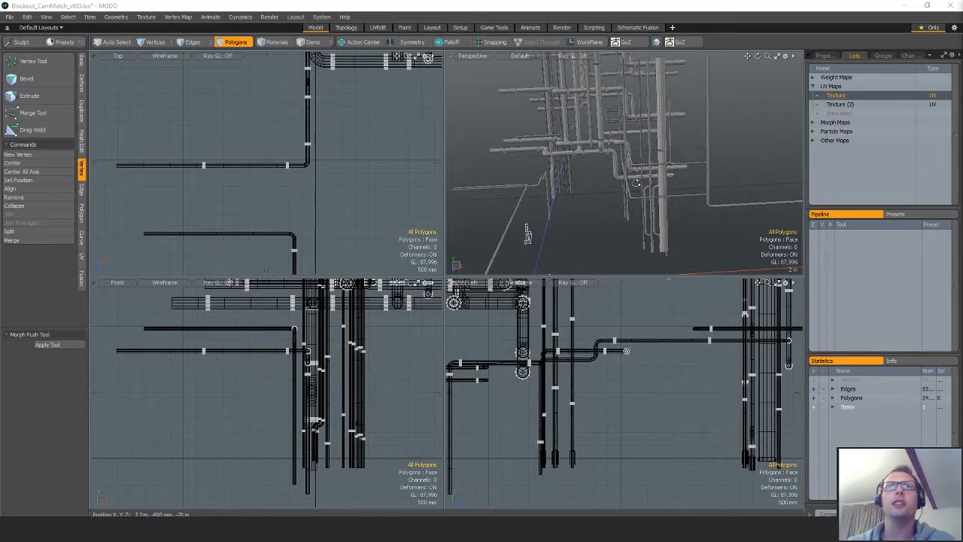
- Open the Texture UV map of the ring mesh and pack its UVs into the Normalized region with 20% gaps
alt+drag(617, 189, 662, 187)
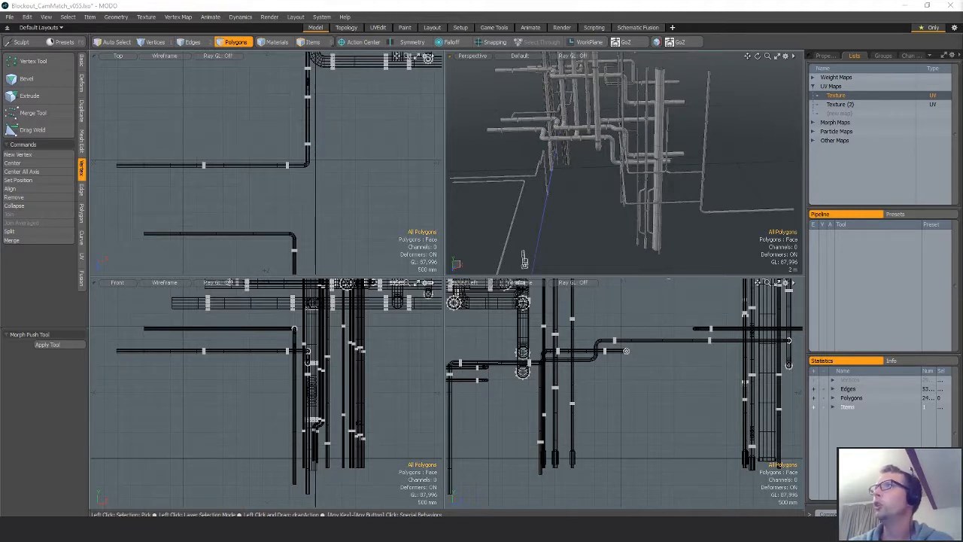
alt+drag(493, 224, 666, 196)
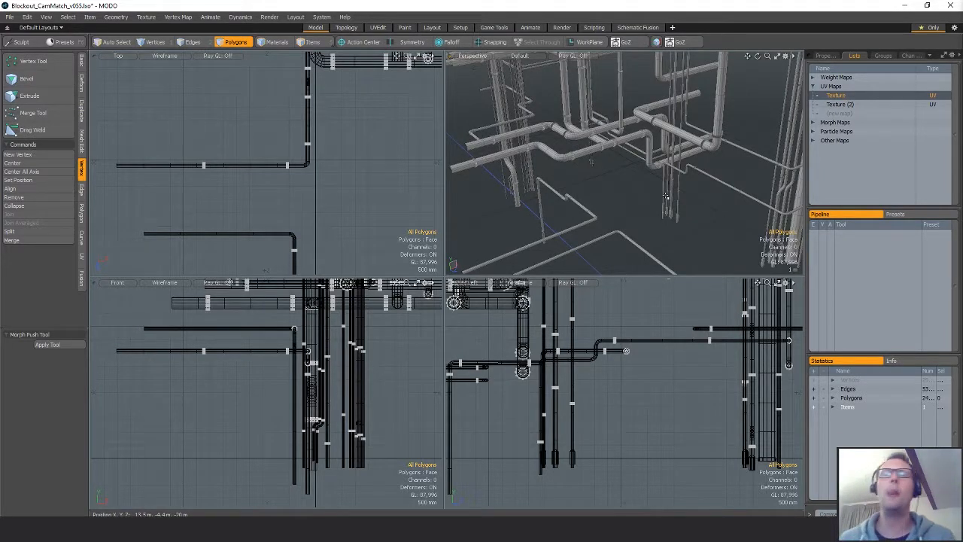
alt+drag(629, 198, 381, 172)
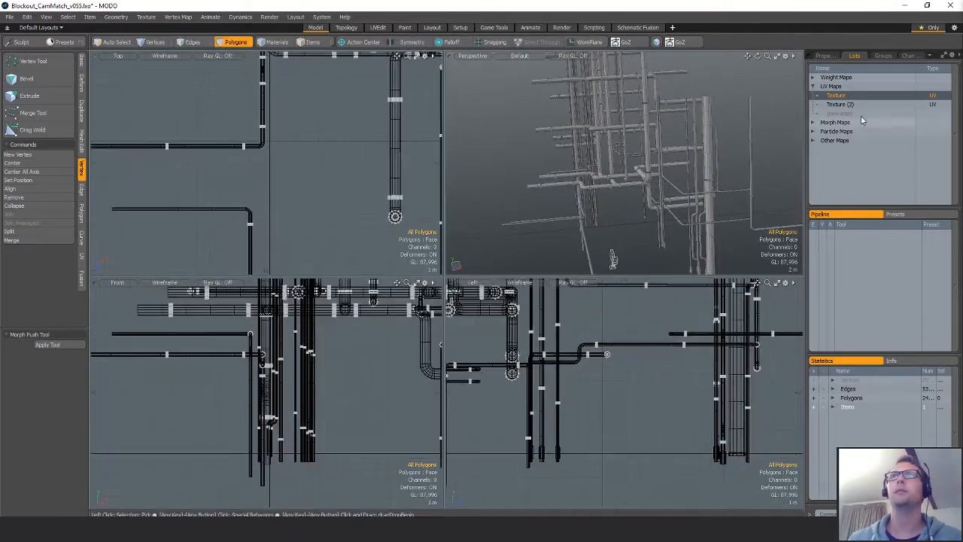
double_click(837, 97)
alt+drag(364, 368, 344, 398)
scroll(358, 382, down, 3)
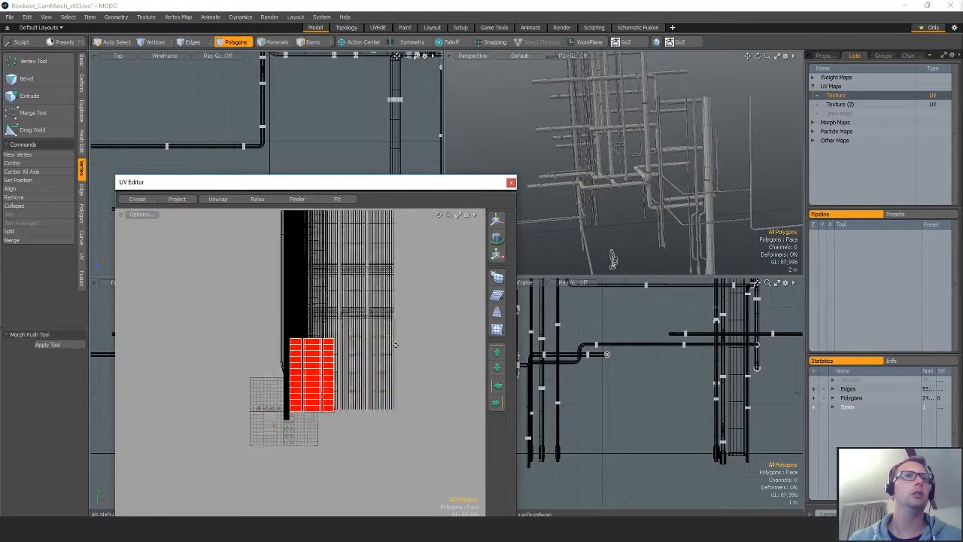
click(81, 255)
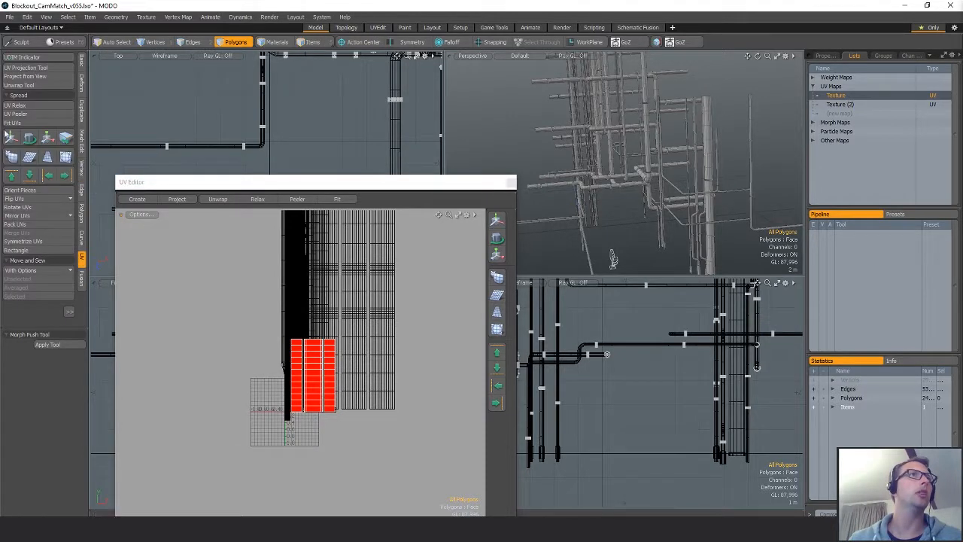
click(24, 224)
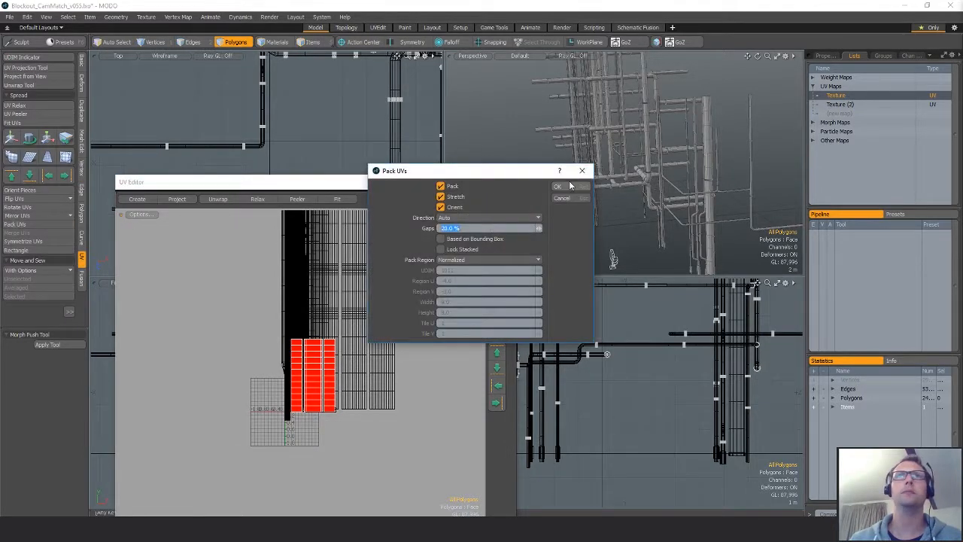
click(570, 186)
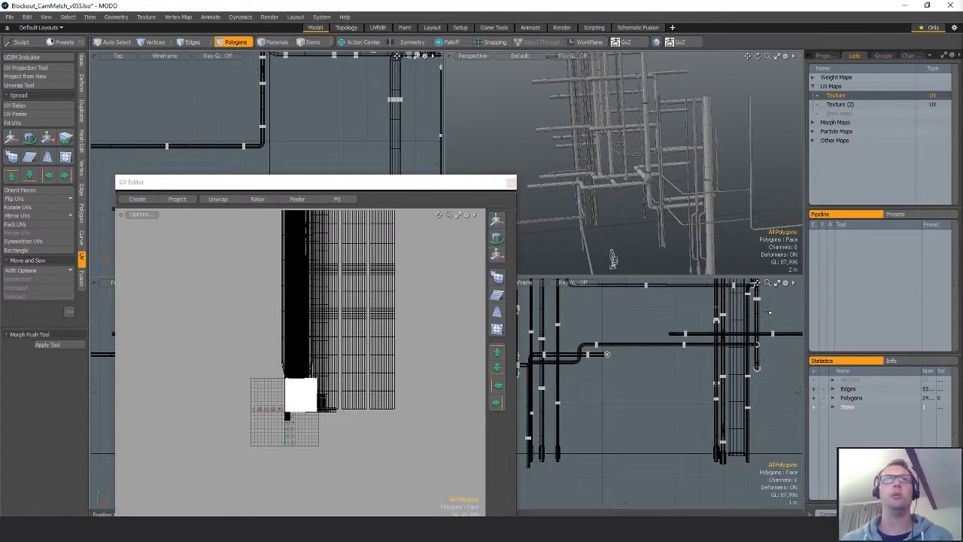
- Scale the packed ring UVs up uniformly until they span about three UV tiles
scroll(271, 397, up, 7)
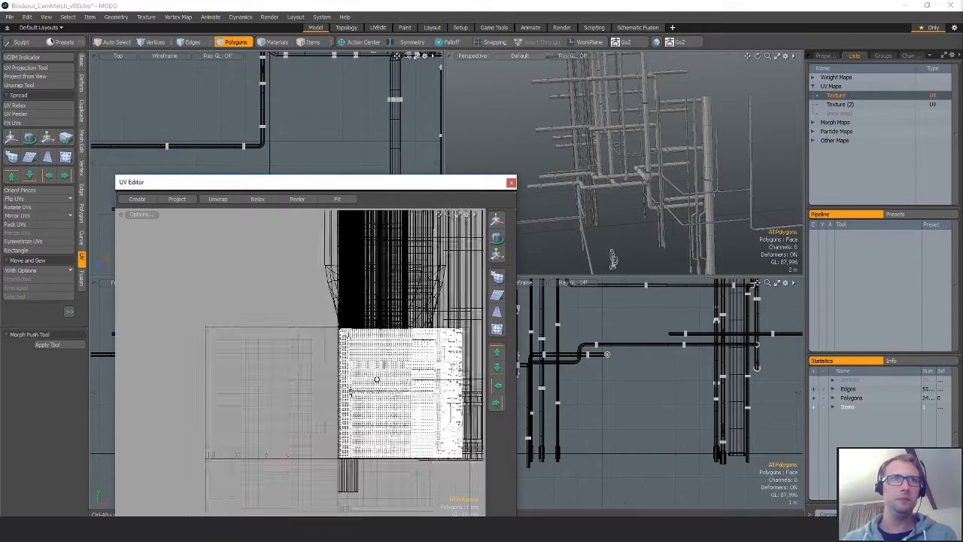
alt+drag(458, 403, 335, 362)
key(3)
key(y)
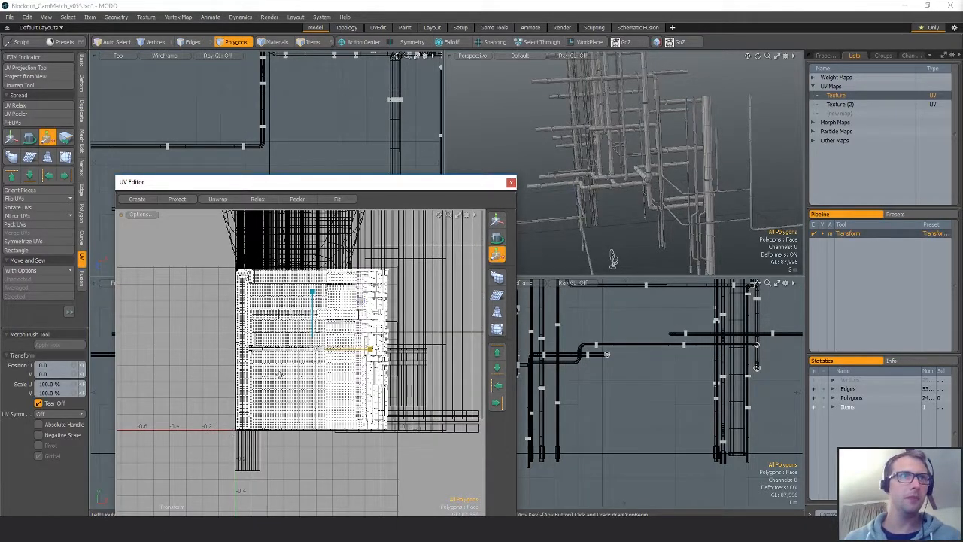
drag(283, 382, 446, 382)
key(q)
scroll(301, 470, down, 4)
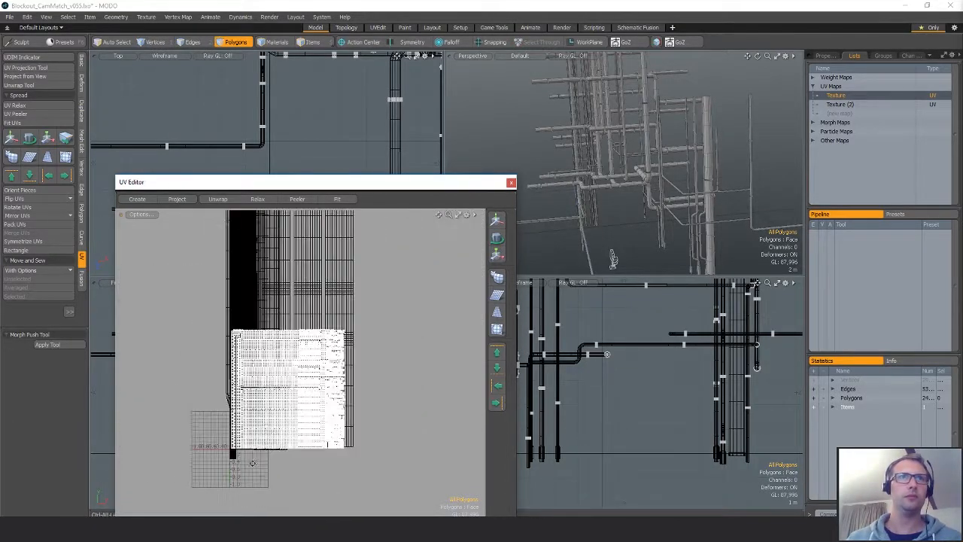
ctrl+alt+drag(293, 351, 314, 318)
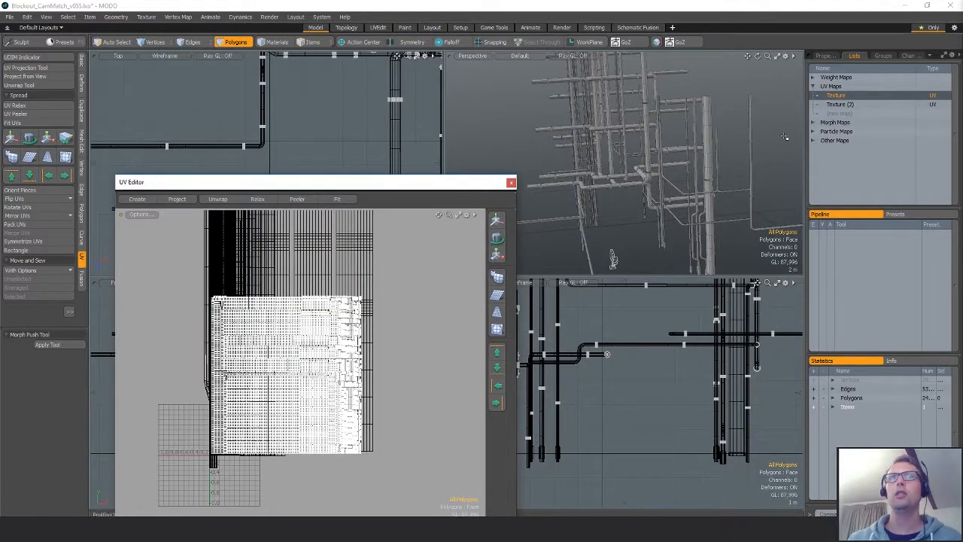
- Save the scene and apply a Vertex Normal Toolkit smoothing operation to the ring mesh
alt+drag(677, 143, 670, 112)
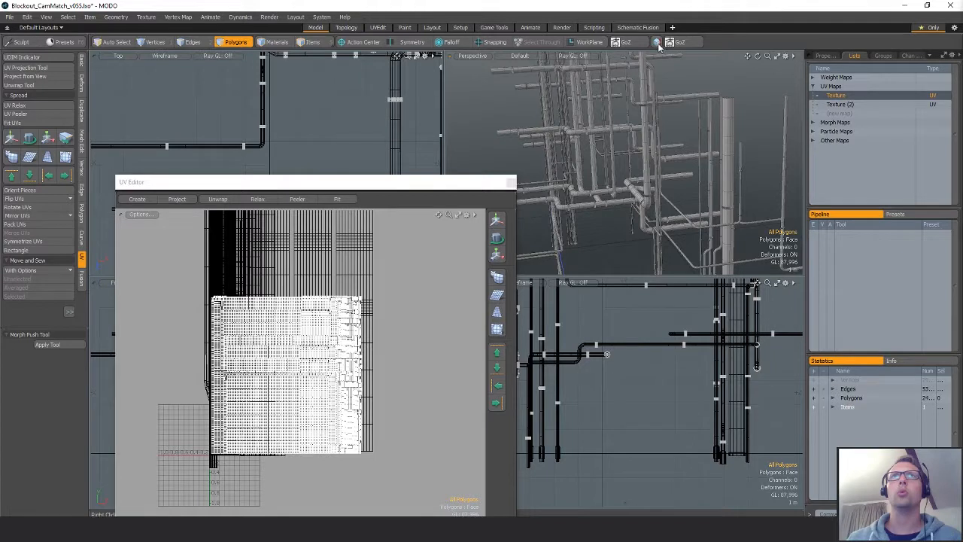
click(656, 42)
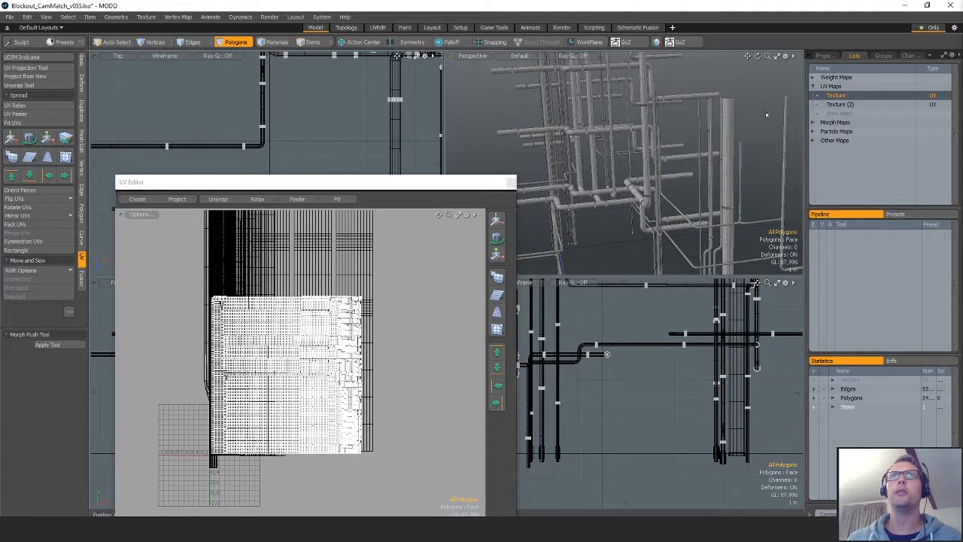
key(ctrl+s)
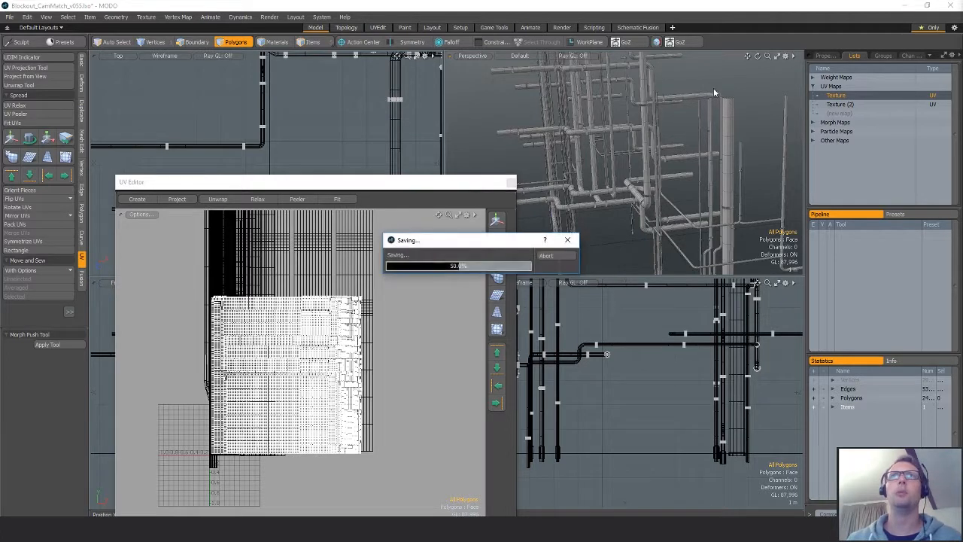
click(656, 42)
click(634, 140)
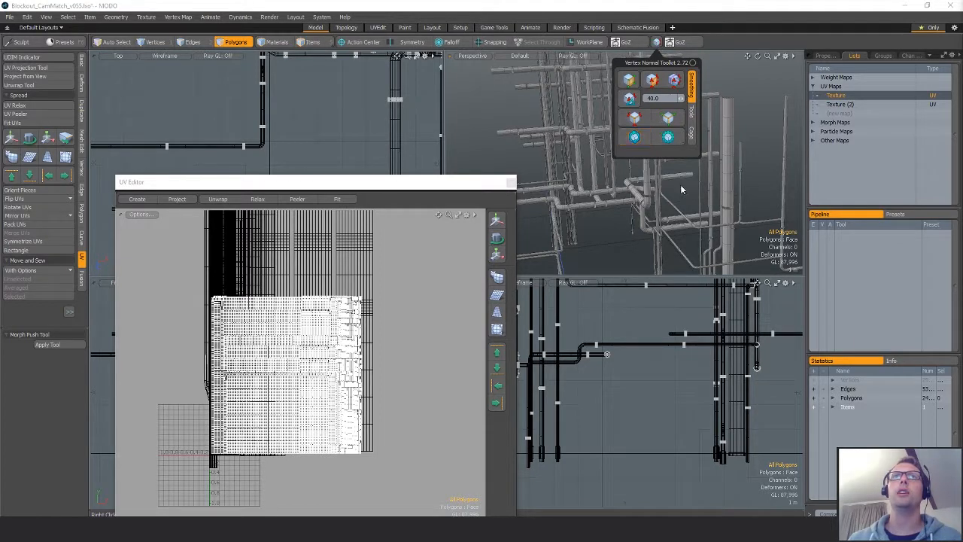
alt+click(683, 214)
scroll(684, 214, up, 10)
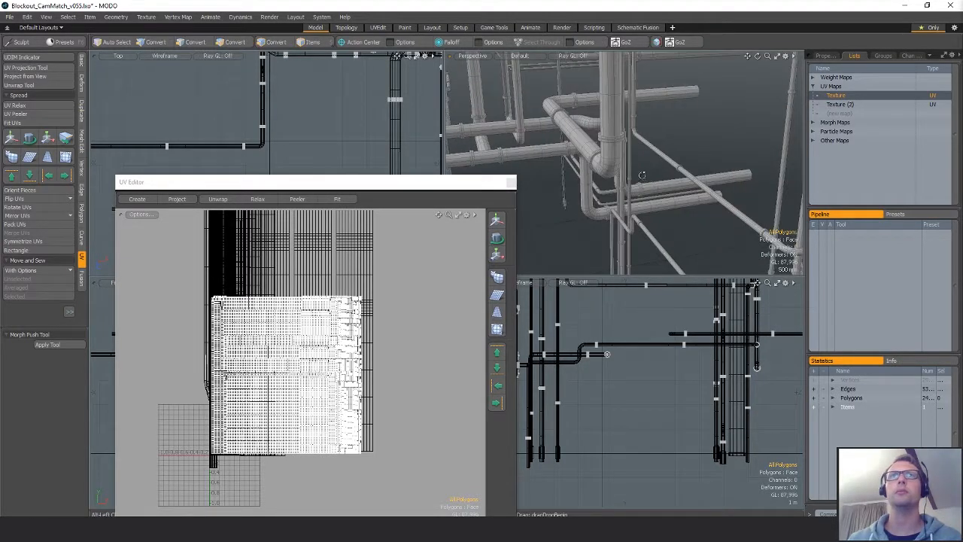
alt+drag(654, 175, 706, 130)
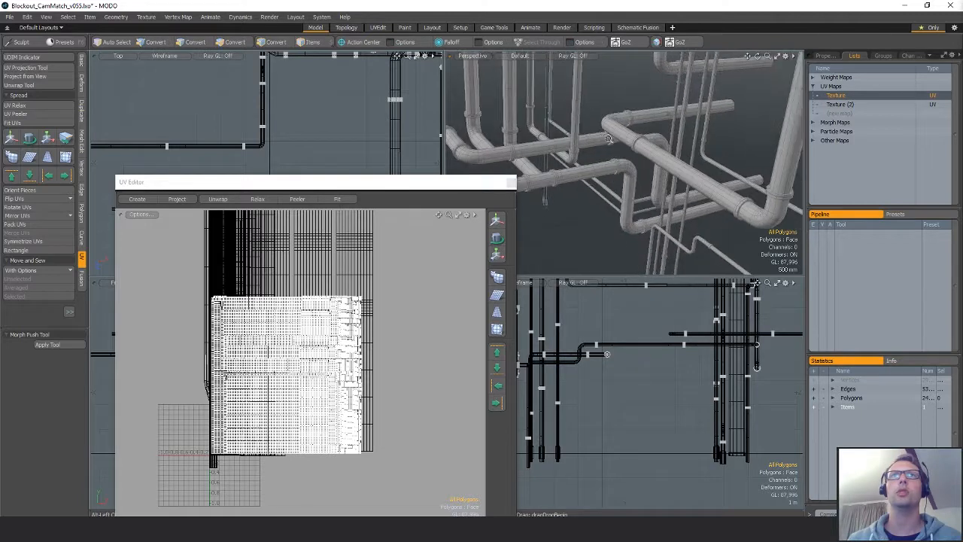
scroll(706, 130, up, 5)
scroll(706, 130, down, 12)
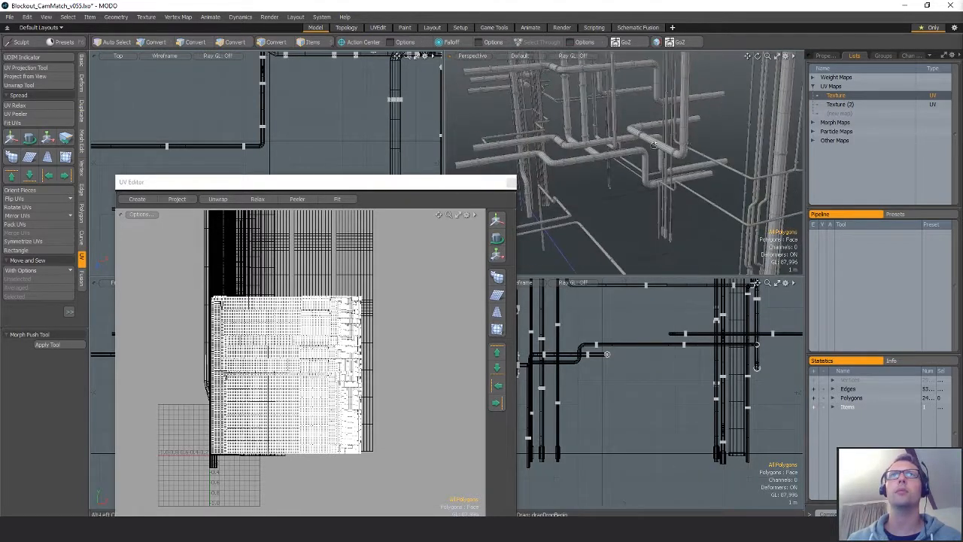
- Apply the same Vertex Normal Toolkit smoothing operation to the pipe mesh and make the ring mesh active again
key(Down)
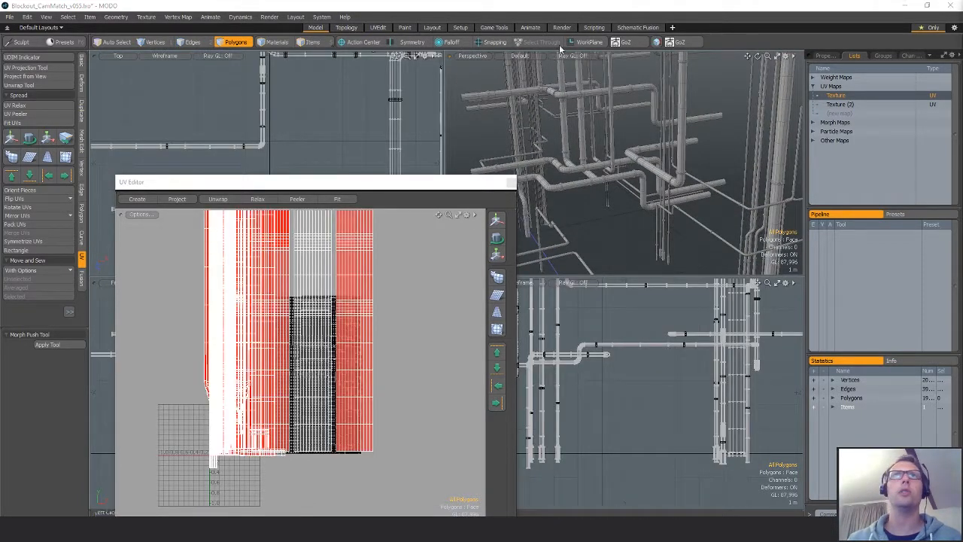
click(654, 44)
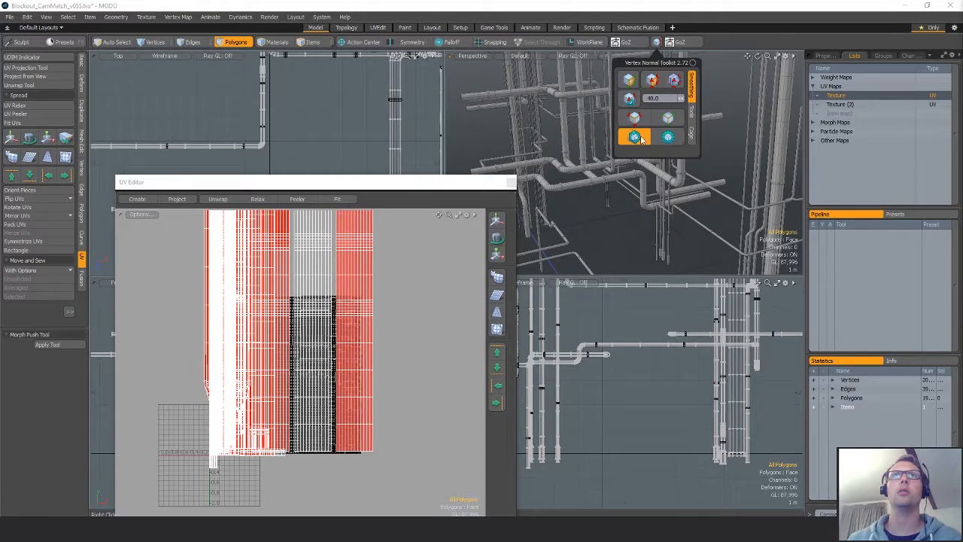
alt+shift+drag(726, 139, 726, 158)
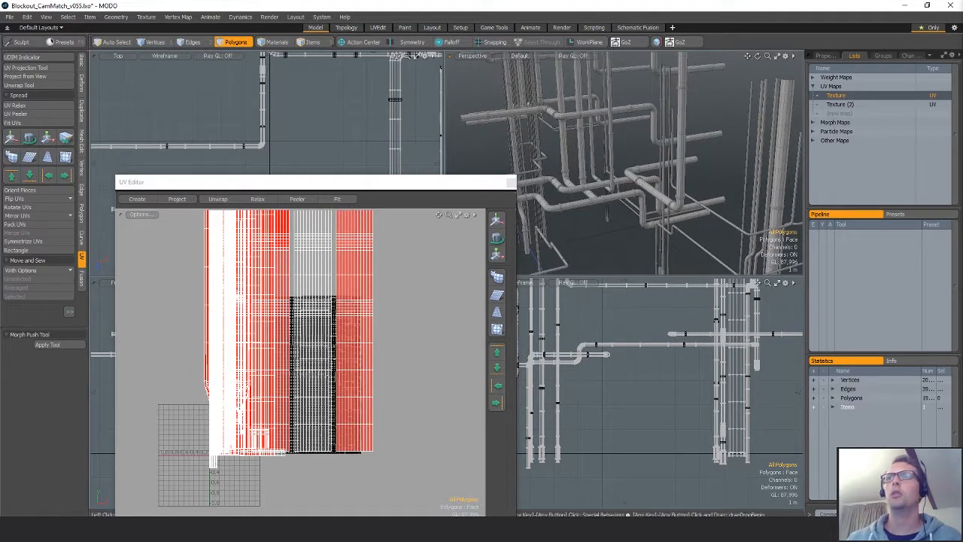
key(Up)
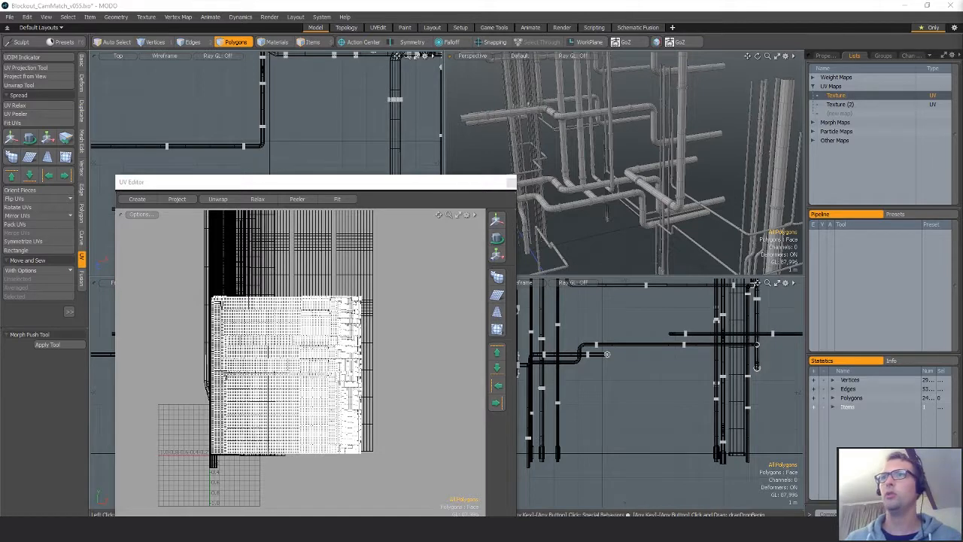
- Copy the ring polygons' UVs from the Texture map, paste them into the Texture (2) map and clear the polygon selection
key(Up)
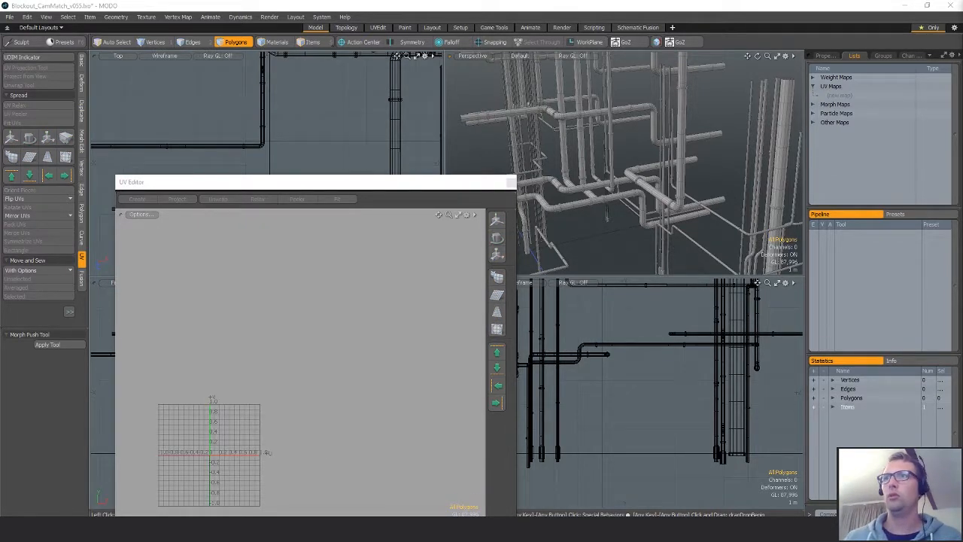
key(Down)
click(839, 95)
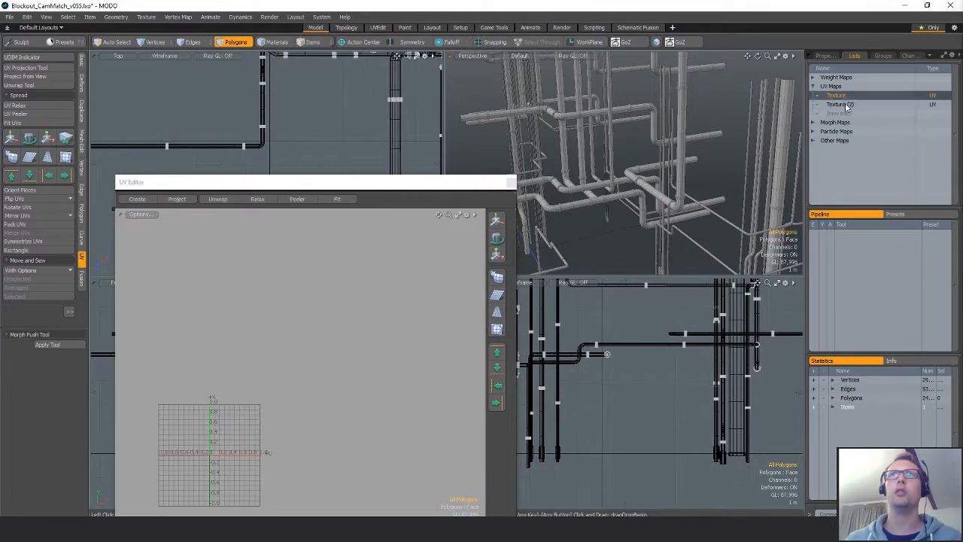
click(857, 104)
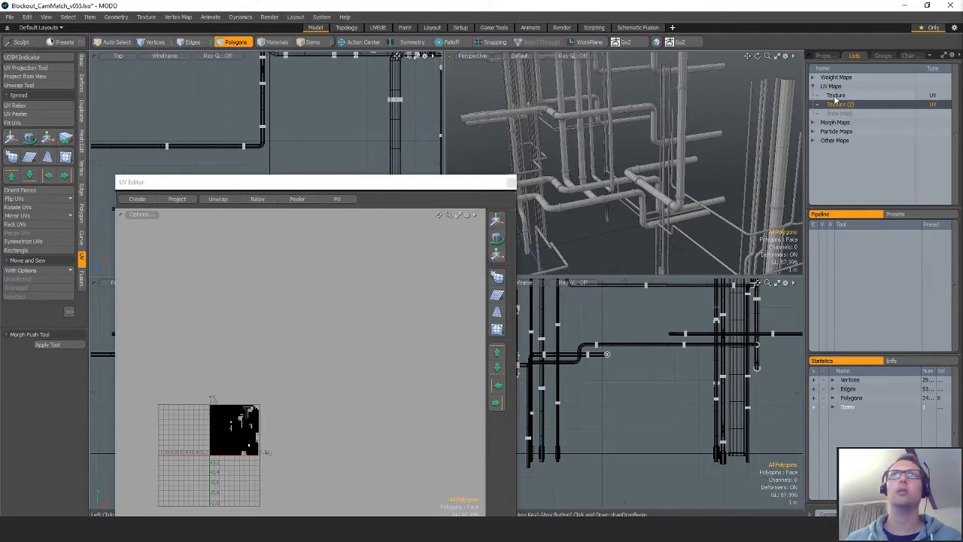
alt+drag(282, 363, 337, 278)
mouse_move(337, 278)
ctrl+alt+mouse_down()
mouse_move(356, 324)
mouse_move(407, 221)
mouse_move(400, 254)
ctrl+alt+mouse_up()
click(837, 96)
mouse_move(400, 253)
right_down()
mouse_move(464, 344)
mouse_move(420, 307)
right_up()
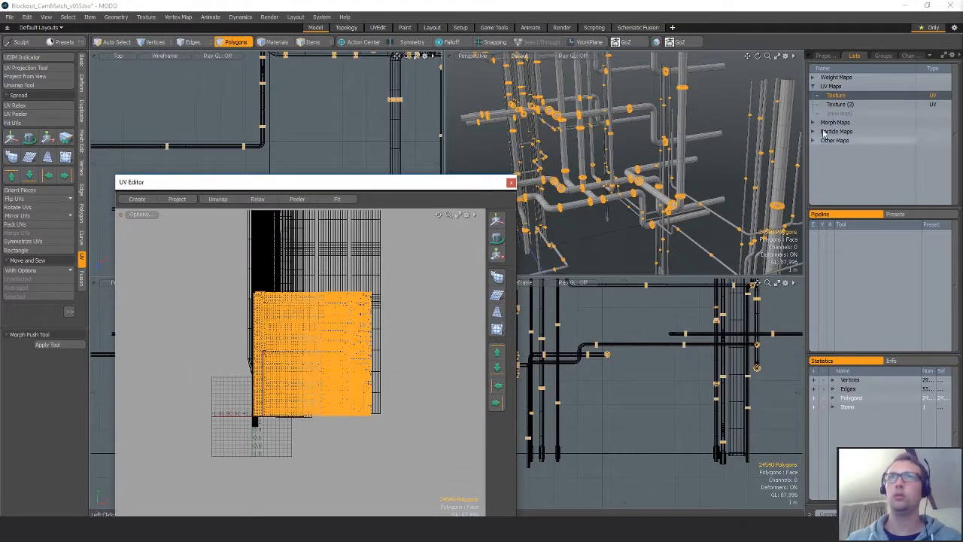
click(849, 106)
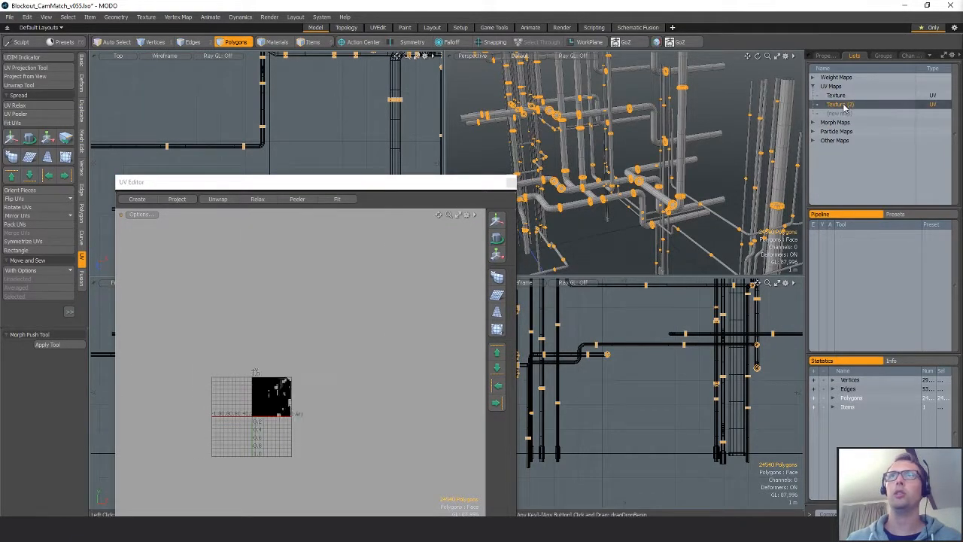
key(ctrl+v)
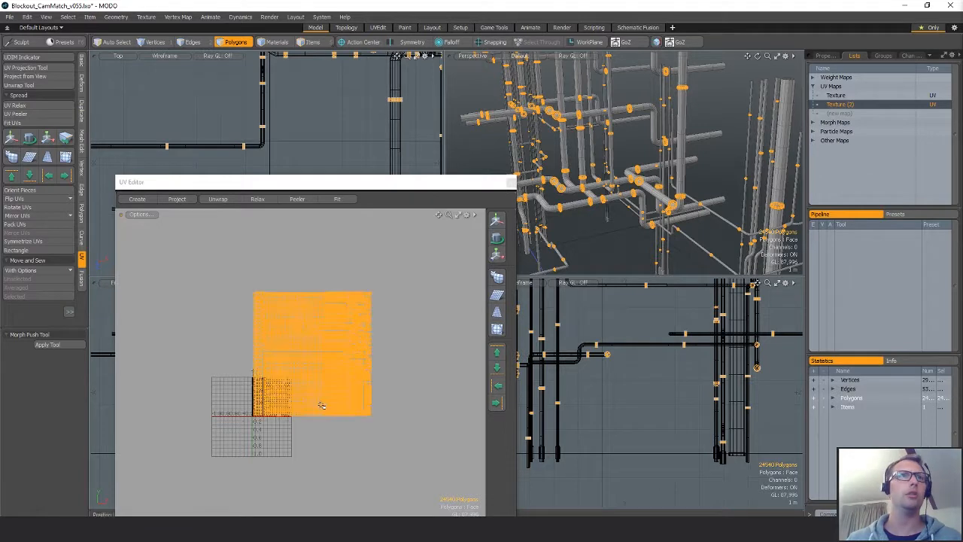
mouse_move(348, 438)
alt+mouse_down()
mouse_move(351, 415)
mouse_move(346, 427)
alt+mouse_up()
click(359, 431)
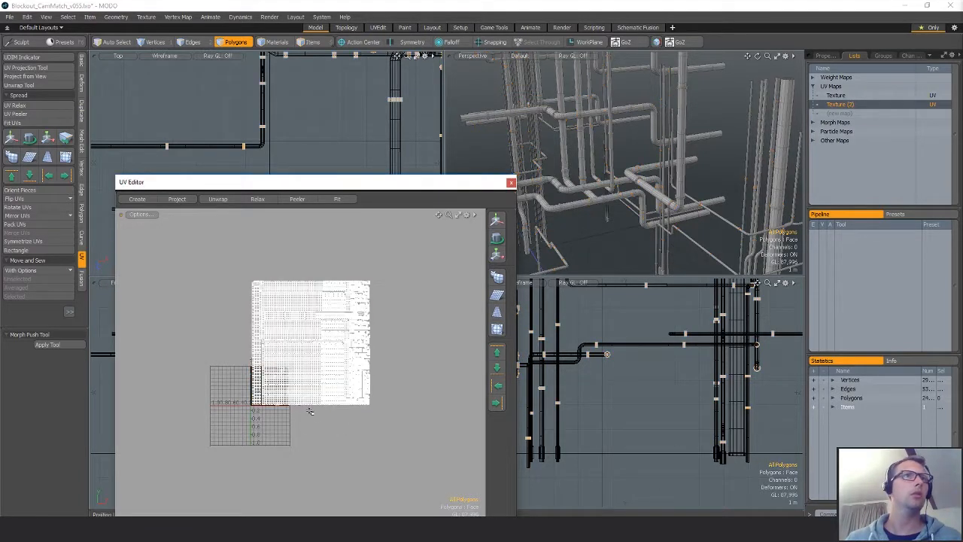
key(ctrl+w)
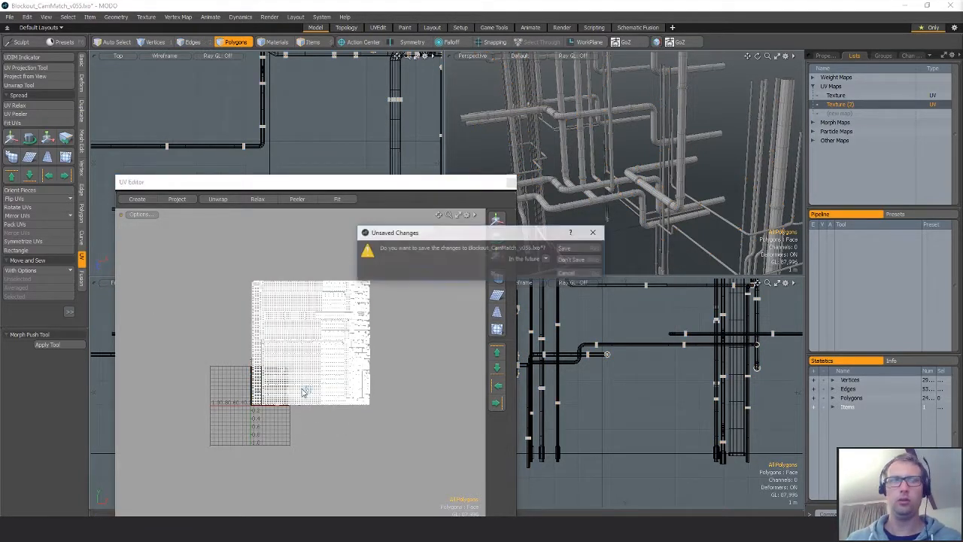
click(575, 274)
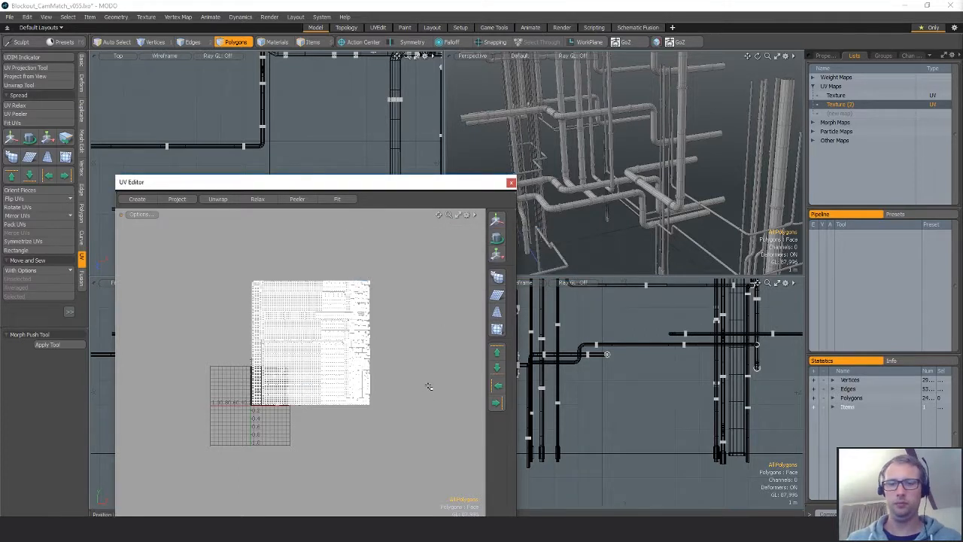
key(alt+o)
key(ctrl+z)
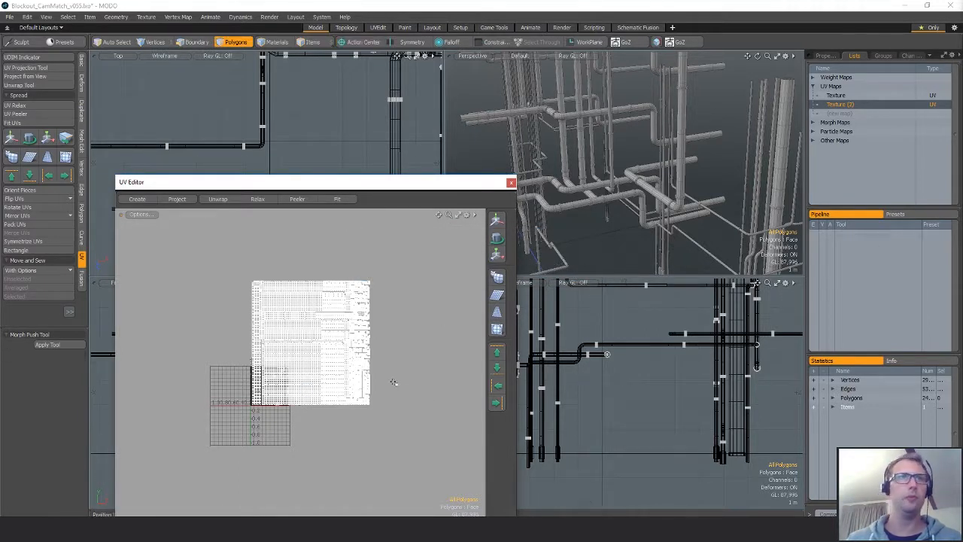
- Scale the Texture (2) ring UVs down uniformly about the origin until they fit inside the 0–1 UV tile
key(alt+o)
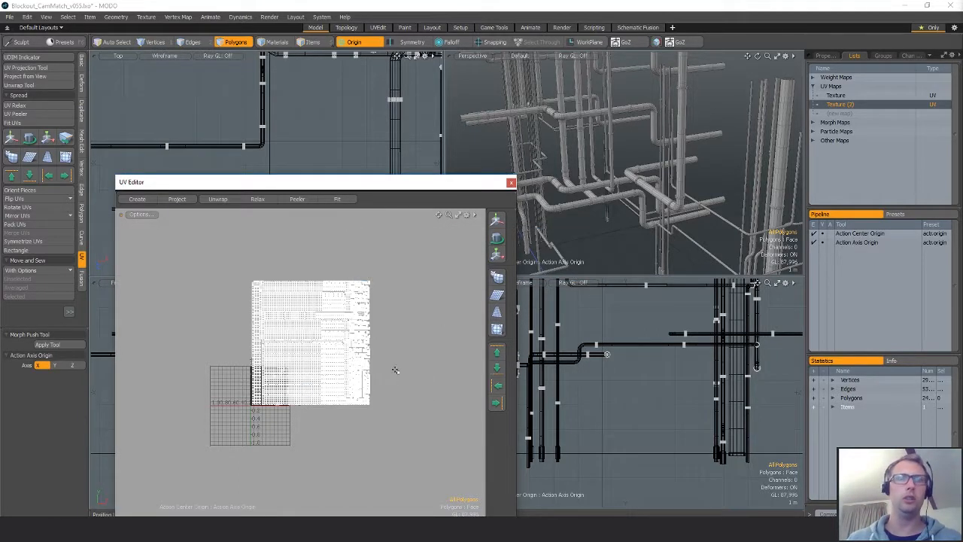
key(r)
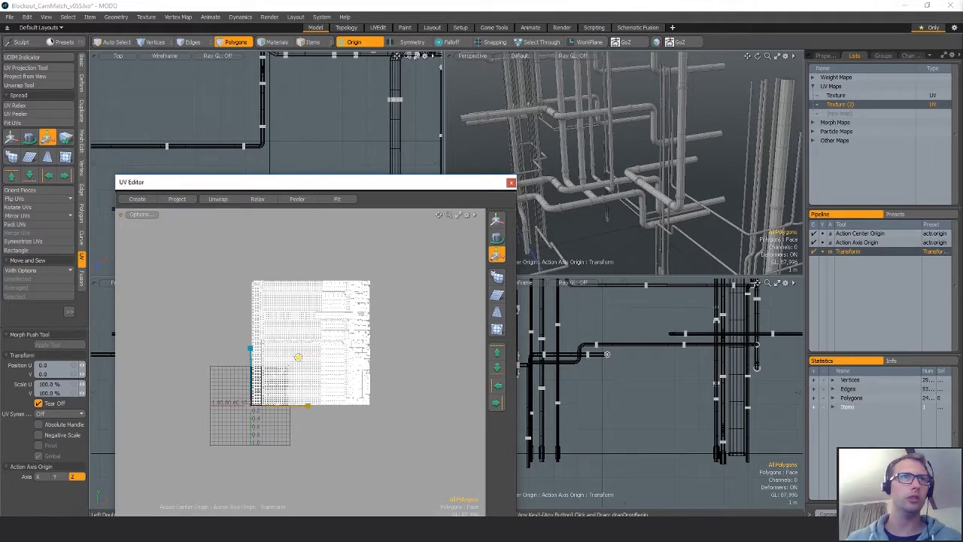
drag(299, 357, 266, 408)
scroll(304, 406, up, 2)
key(space)
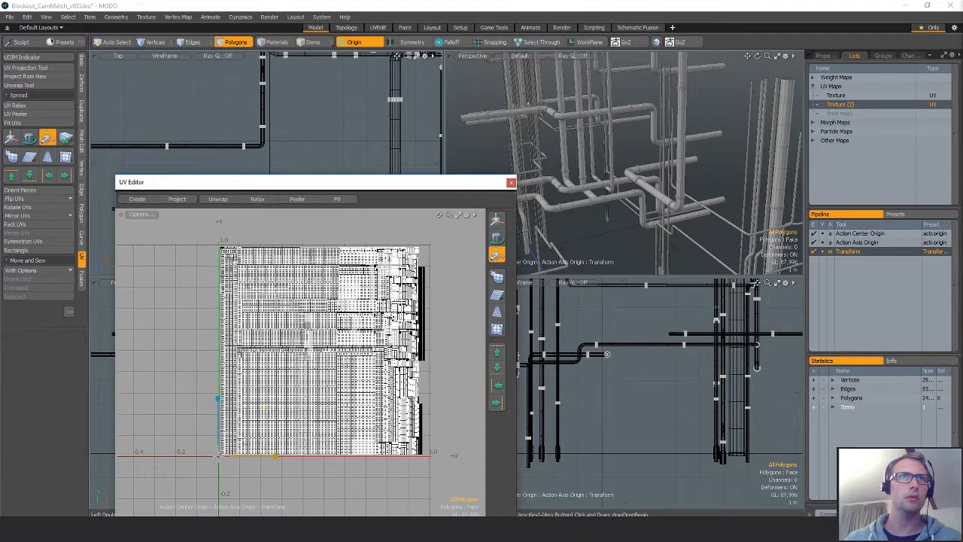
scroll(441, 324, down, 3)
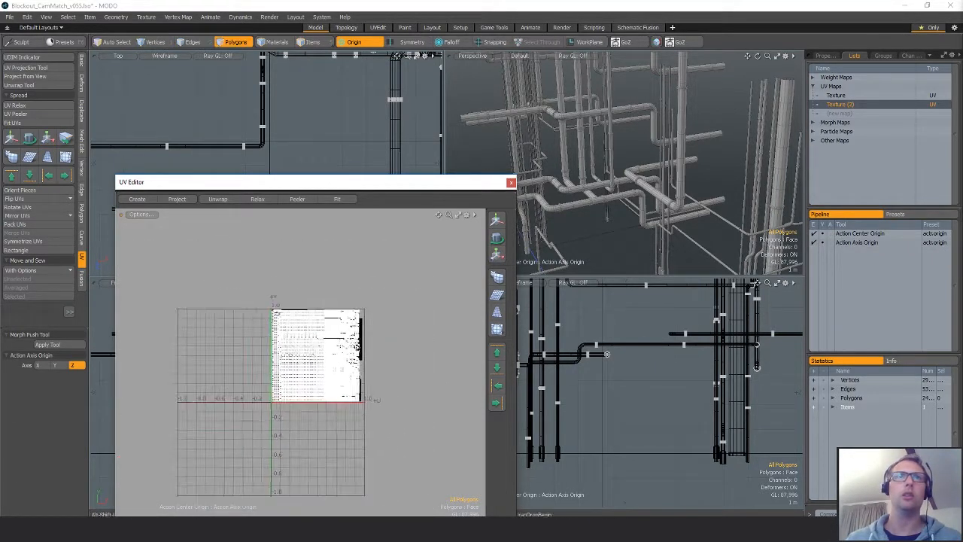
- Close the UV Editor and export the selected pipe and ring meshes as separate Autodesk FBX 2015 files into Beyond_Human's Exports folder
click(511, 182)
scroll(556, 197, down, 5)
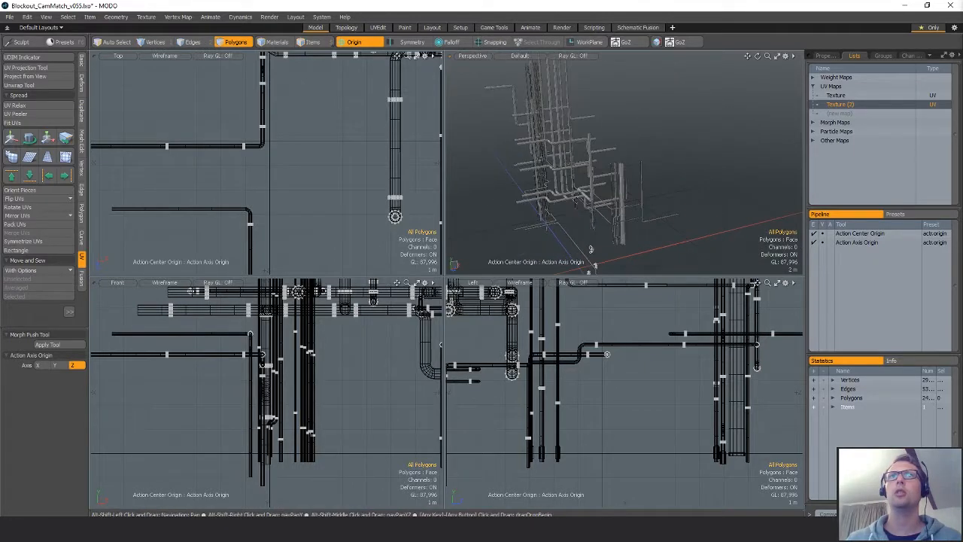
key(Escape)
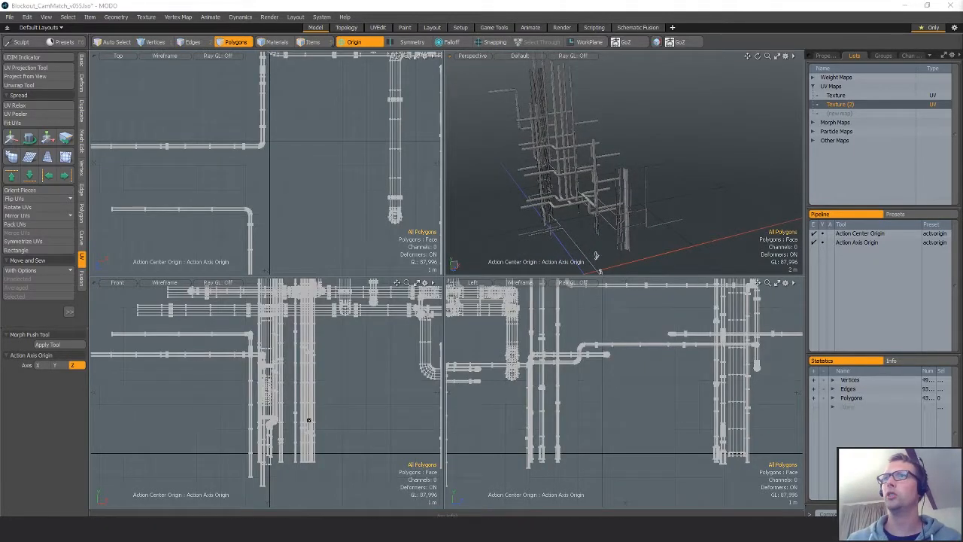
click(467, 266)
click(499, 245)
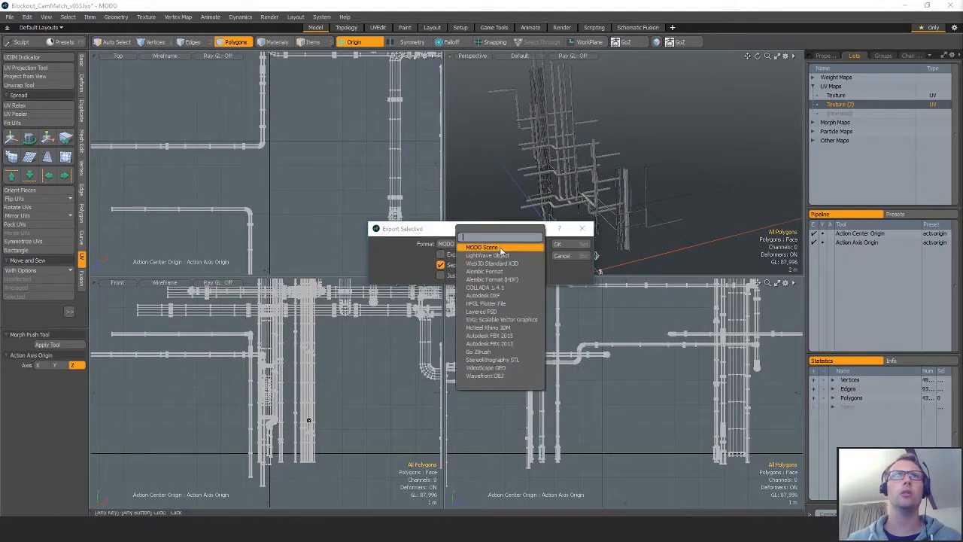
click(491, 335)
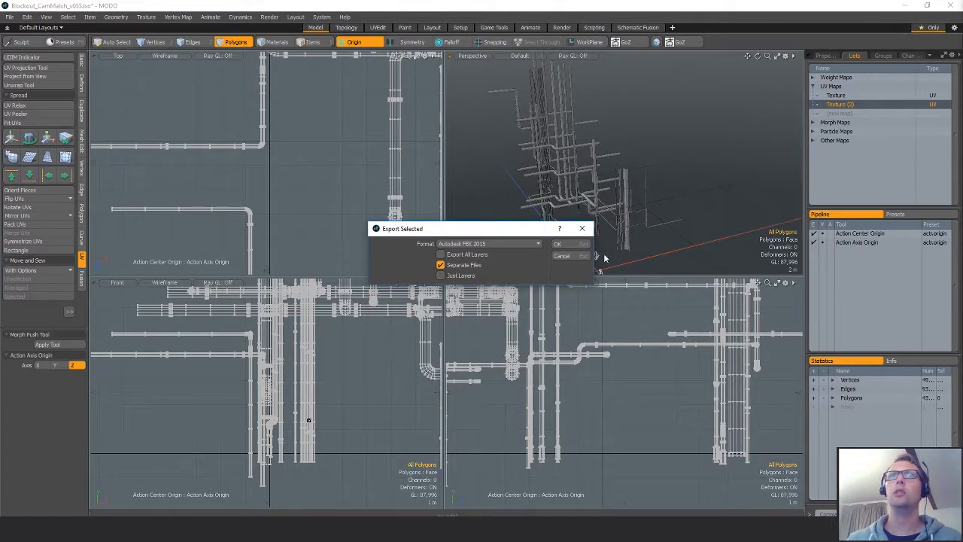
click(566, 244)
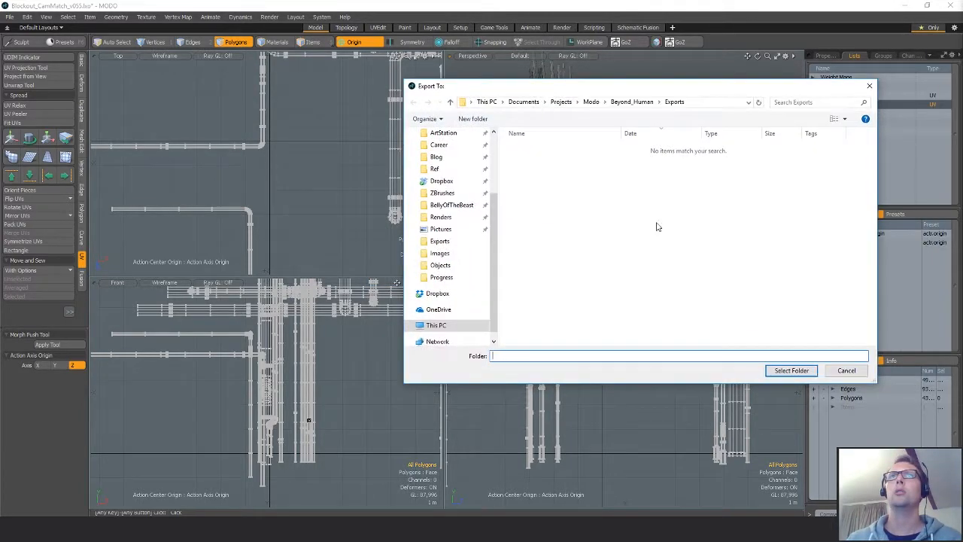
click(791, 371)
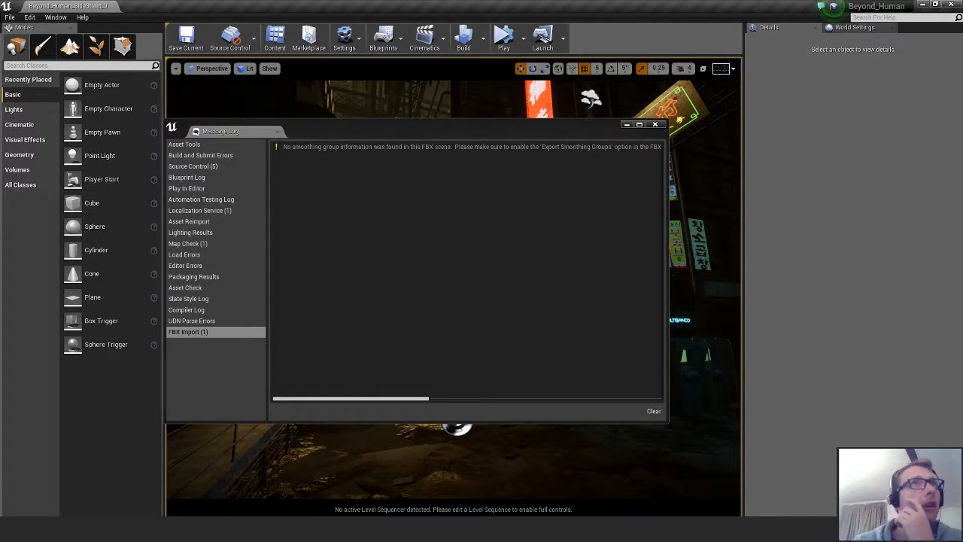
- Dismiss the FBX import message log in Unreal Editor and look over the alley level
click(654, 124)
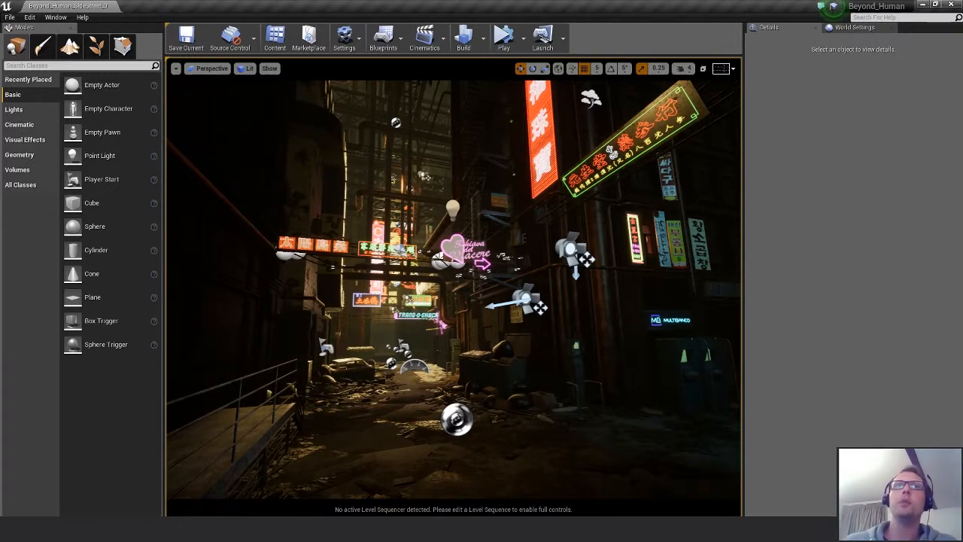
right_drag(454, 289, 474, 290)
key(s)
key(w)
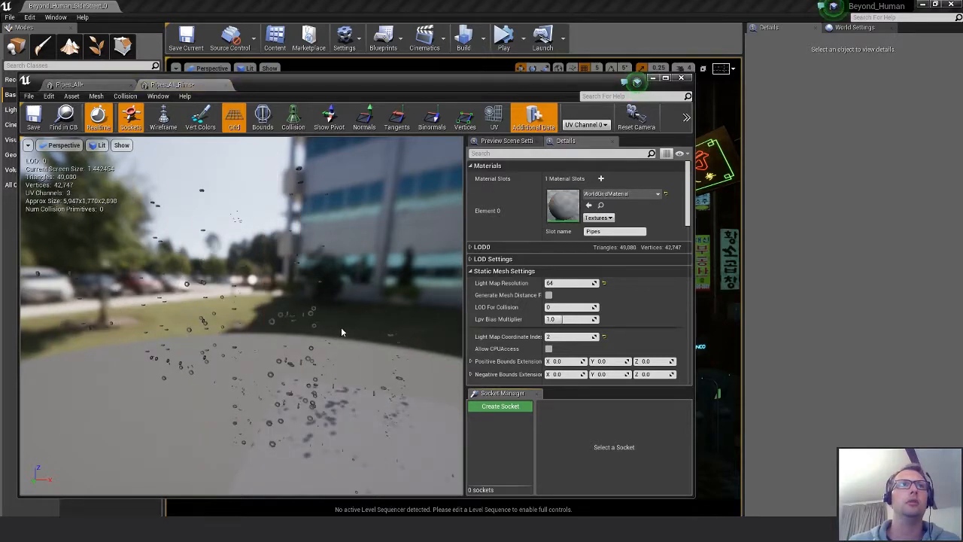
- Examine the Pipes_All_Rims mesh up close and assign the M_Steel_Battered_01 material to its slot
right_drag(341, 327, 296, 297)
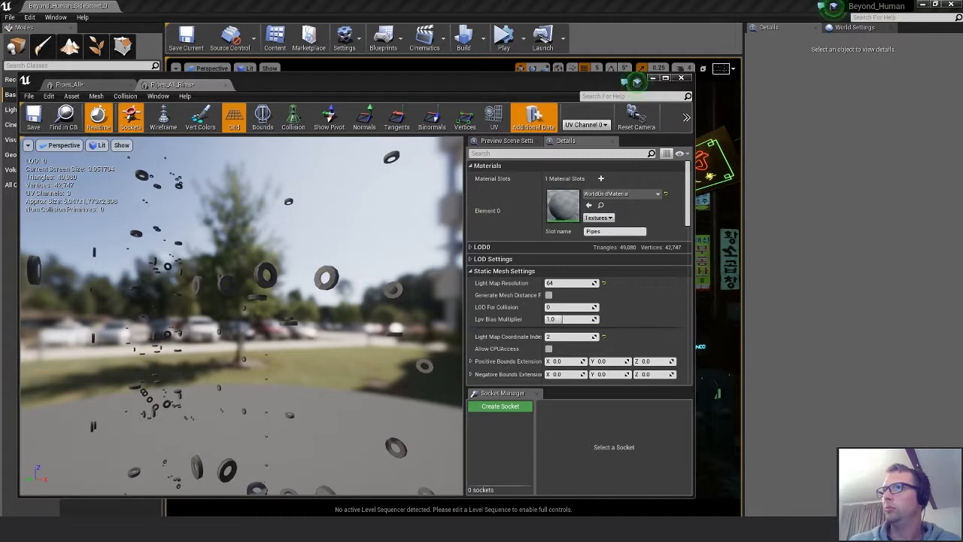
drag(962, 379, 572, 207)
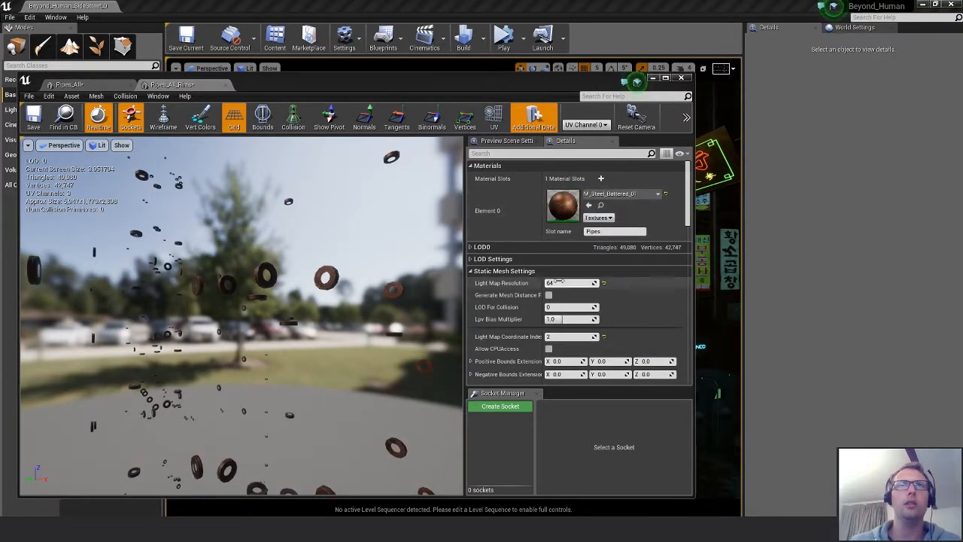
- Set the rims mesh's light map coordinate index to 1 and resolution to 256, then save it and close the mesh editors
scroll(535, 334, down, 1)
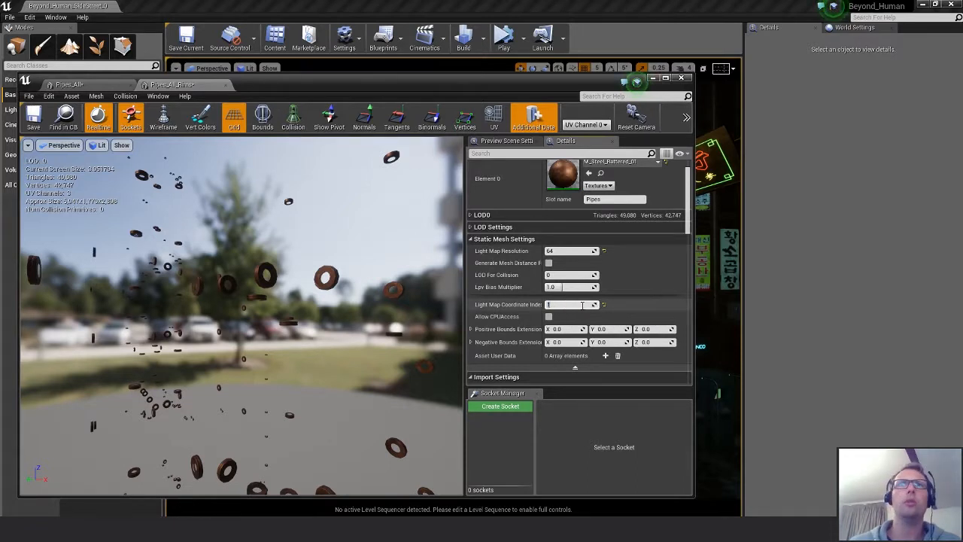
click(563, 252)
text(256)
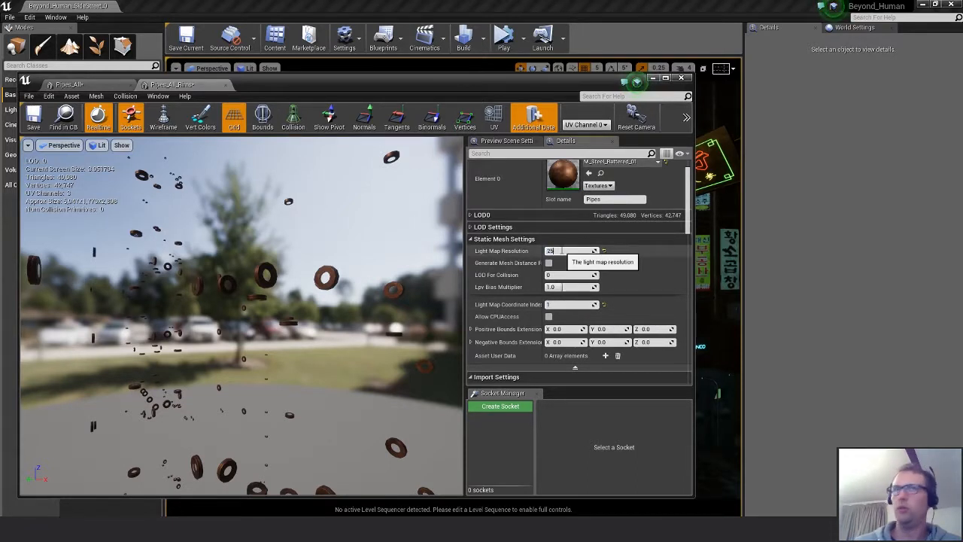
key(Return)
click(34, 119)
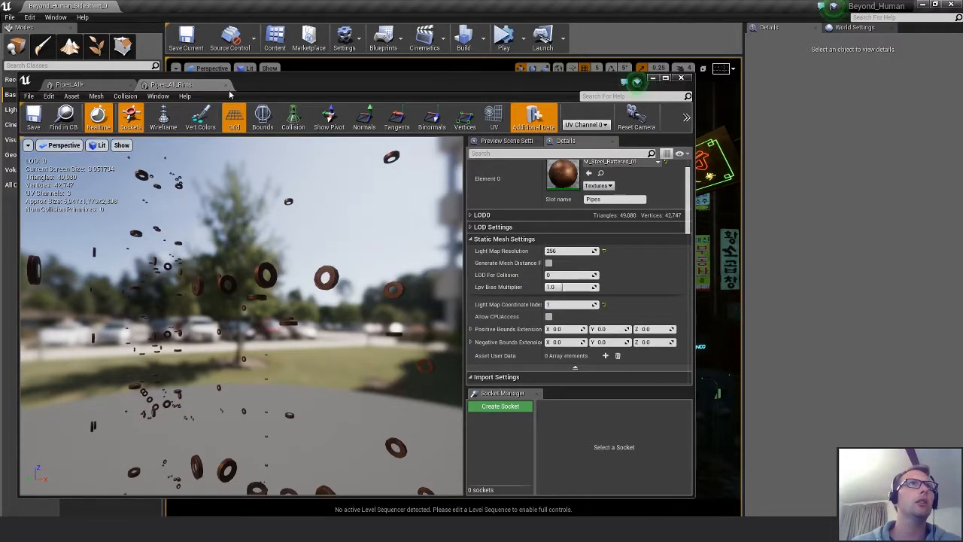
click(226, 84)
click(131, 85)
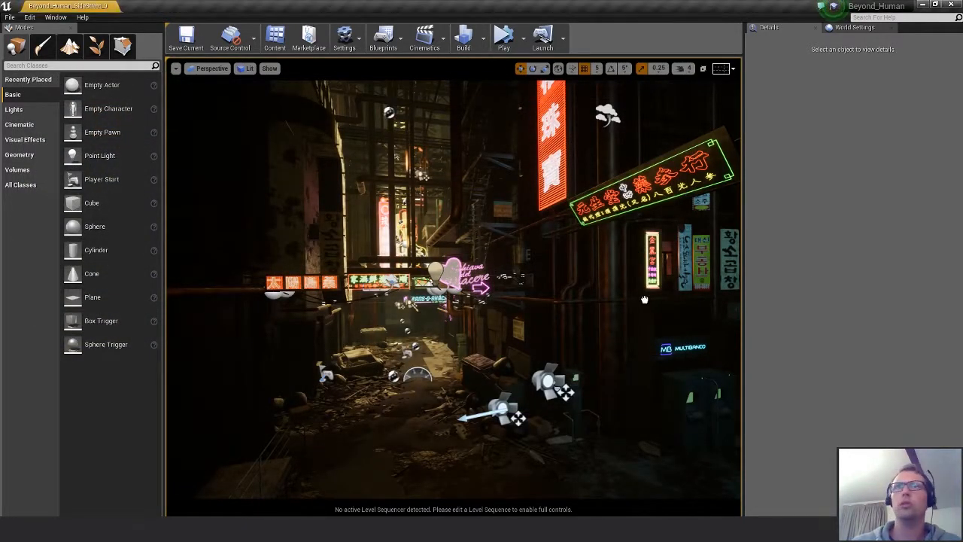
- Set the location of the Pipes_All_Rims mesh in the level to 0, 0, 0
click(545, 306)
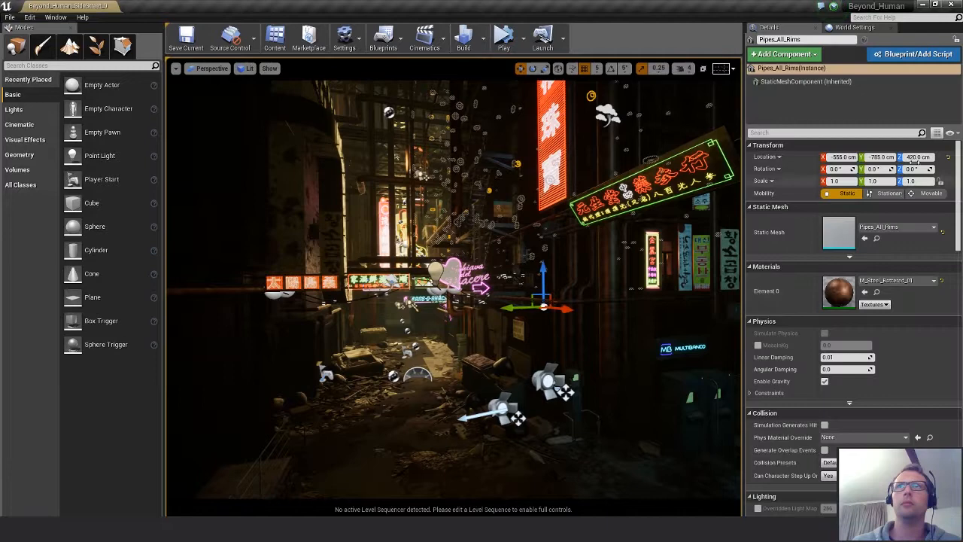
click(850, 157)
text(0)
key(Tab)
text(0)
key(Tab)
text(0)
key(Return)
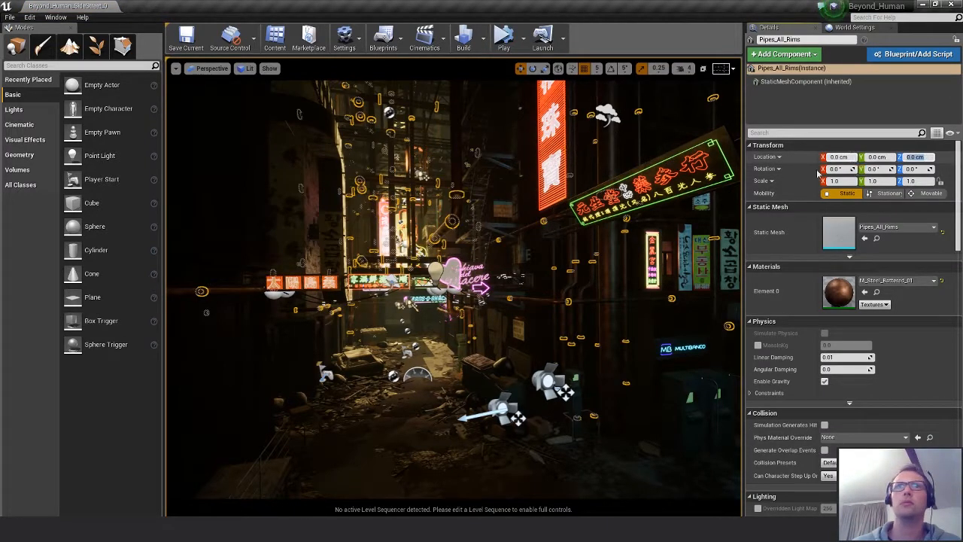
- Check the Pipes_All mesh's placement in the alley, deselect it and save the Beyond_Human_SideStreet_01_v003 level
click(557, 316)
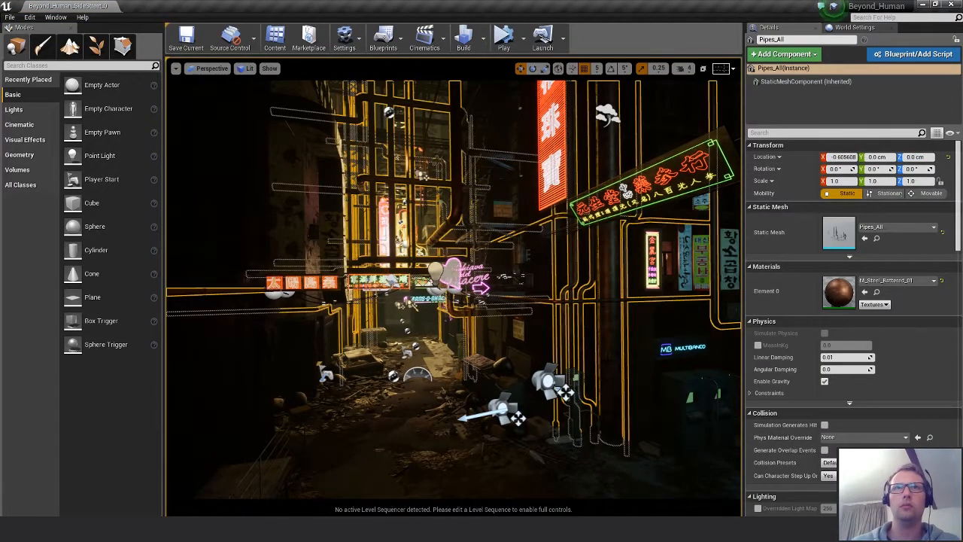
key(grave)
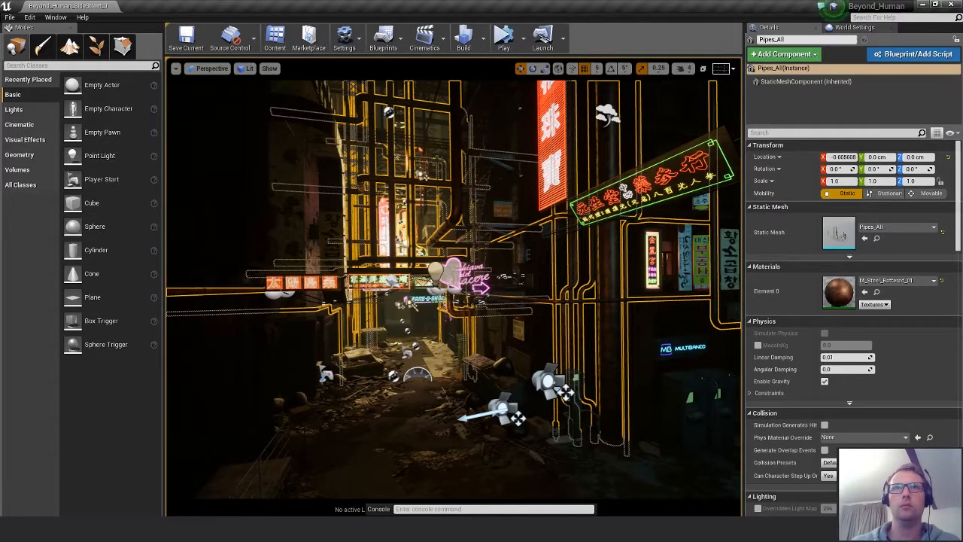
key(Escape)
key(Escape)
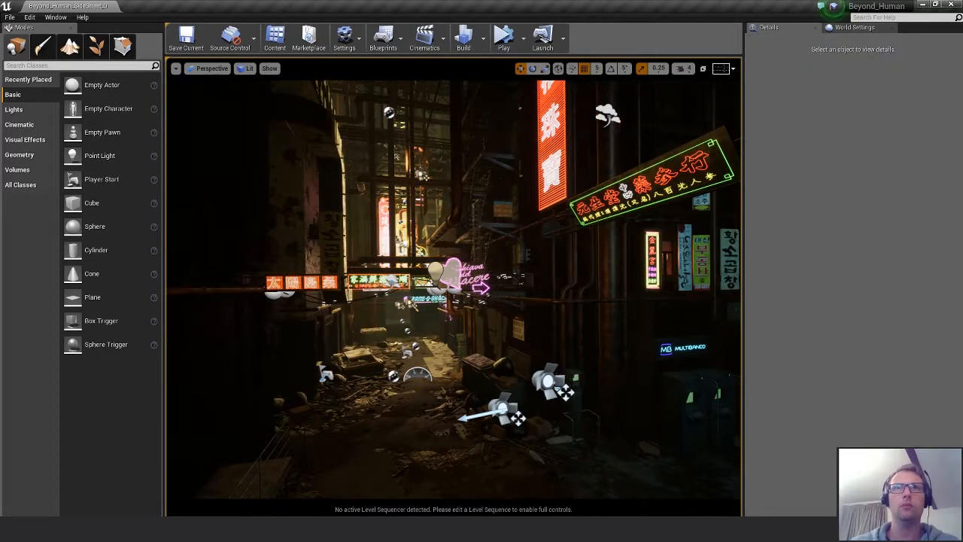
right_drag(454, 290, 449, 253)
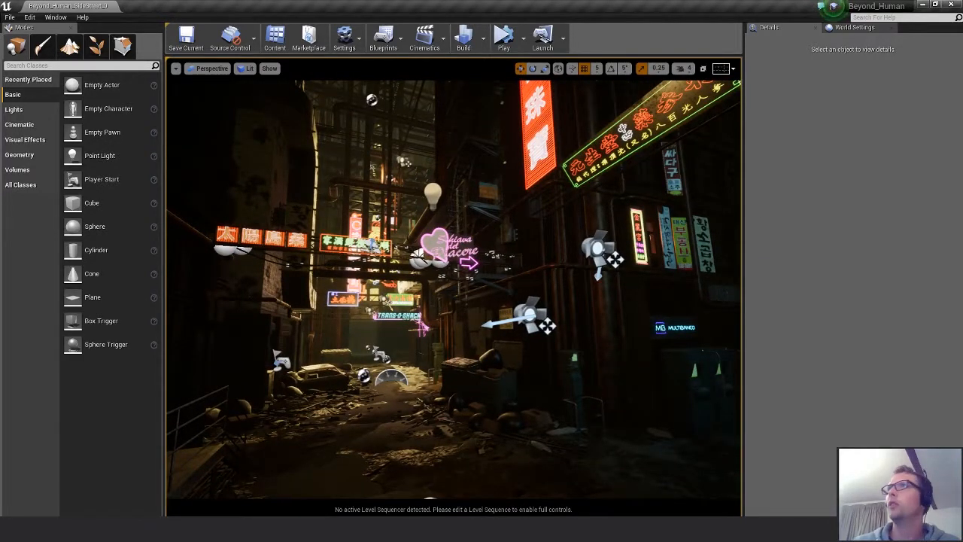
key(ctrl+s)
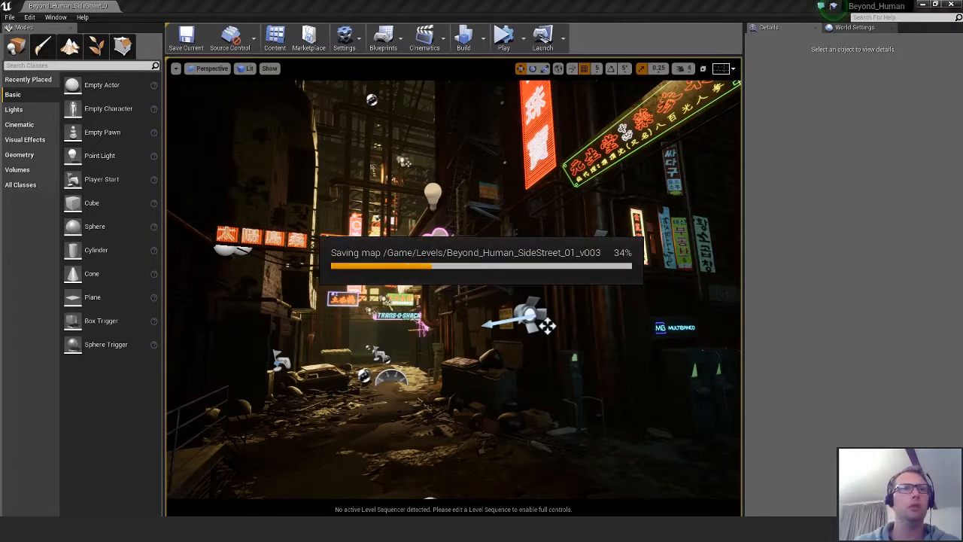
- Switch to Chrome and bring up the refinement columns on the Assets sheet of the Beyond Human Asset list
click(385, 470)
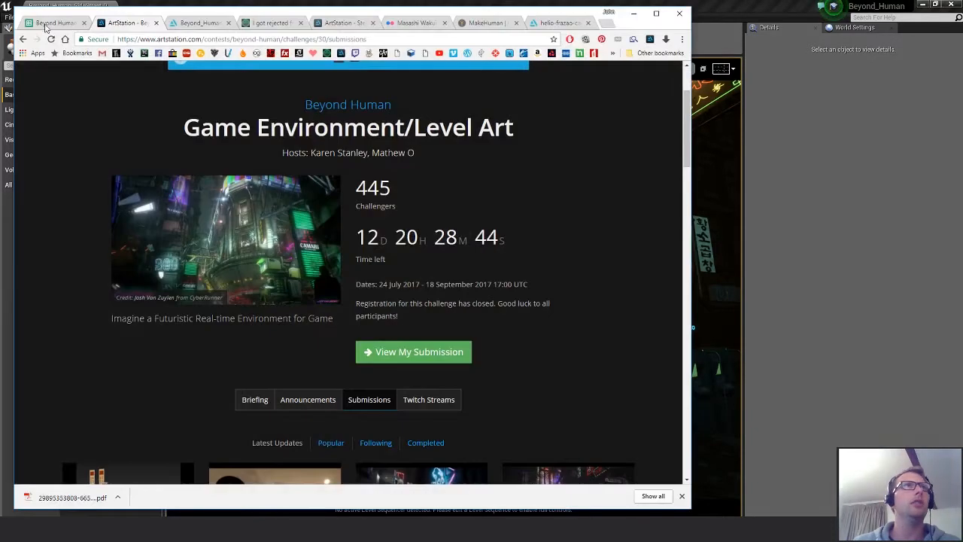
click(48, 24)
click(85, 471)
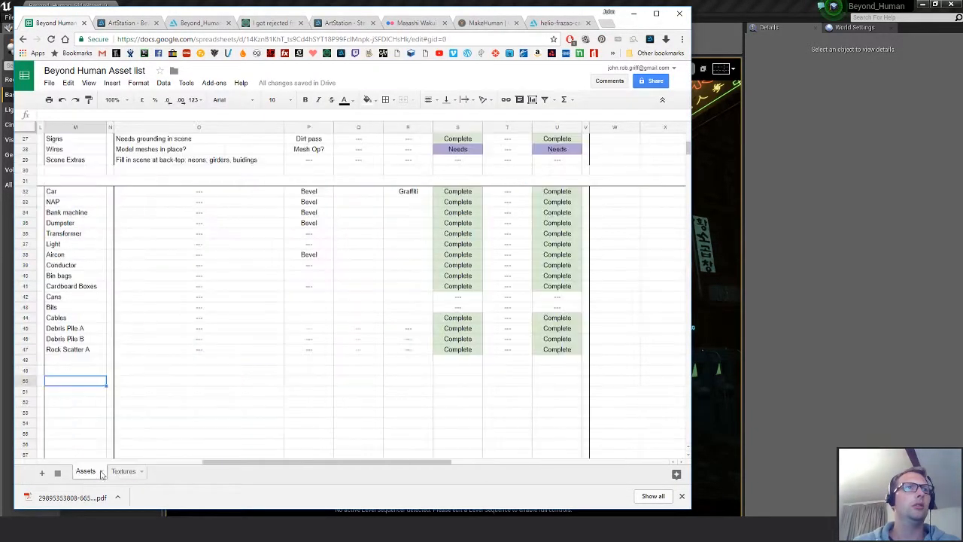
click(312, 284)
scroll(367, 339, up, 3)
scroll(367, 339, up, 4)
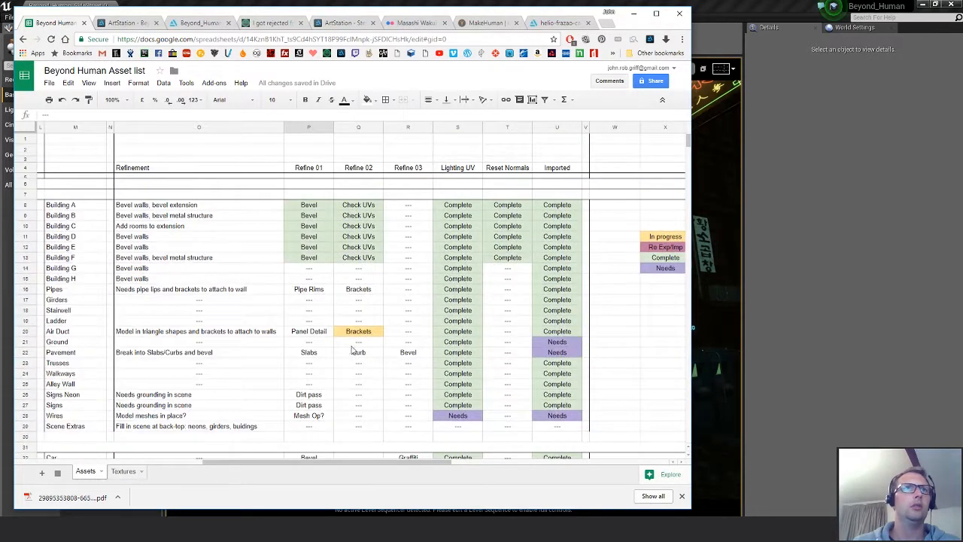
- Try resetting the fill colour of the Brackets cell in the Air Duct row
click(357, 333)
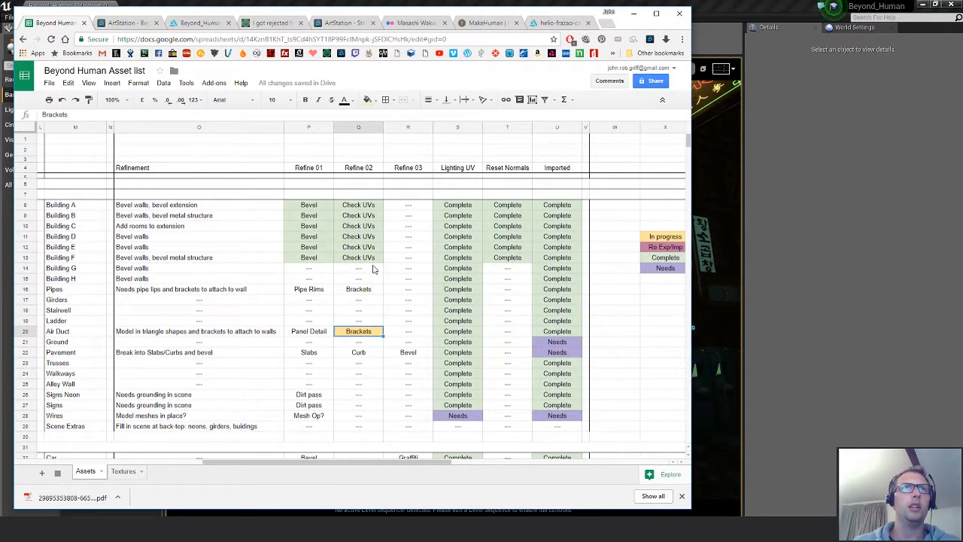
click(366, 321)
click(372, 336)
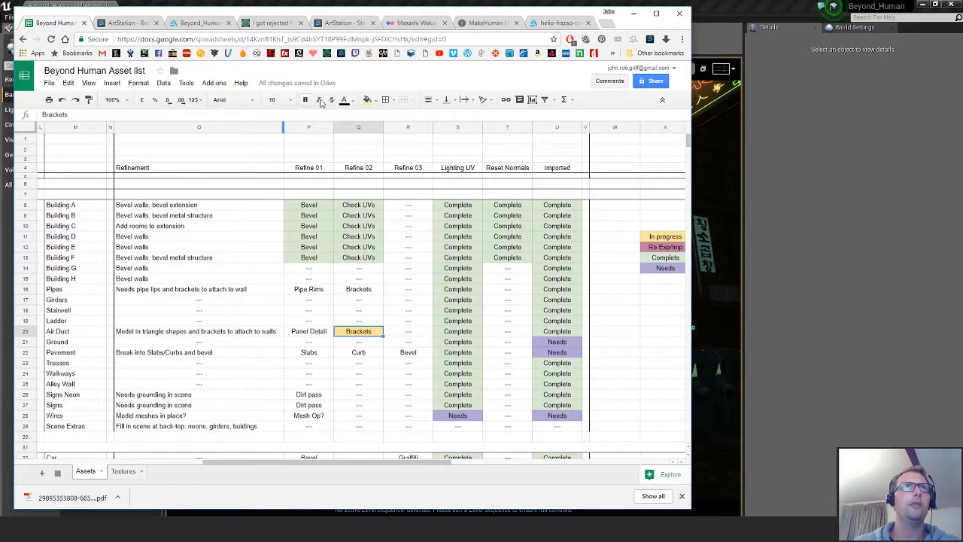
click(368, 99)
click(389, 118)
- Try a green fill on the Air Duct row's Panel Detail cell and undo the recent fill changes
click(309, 331)
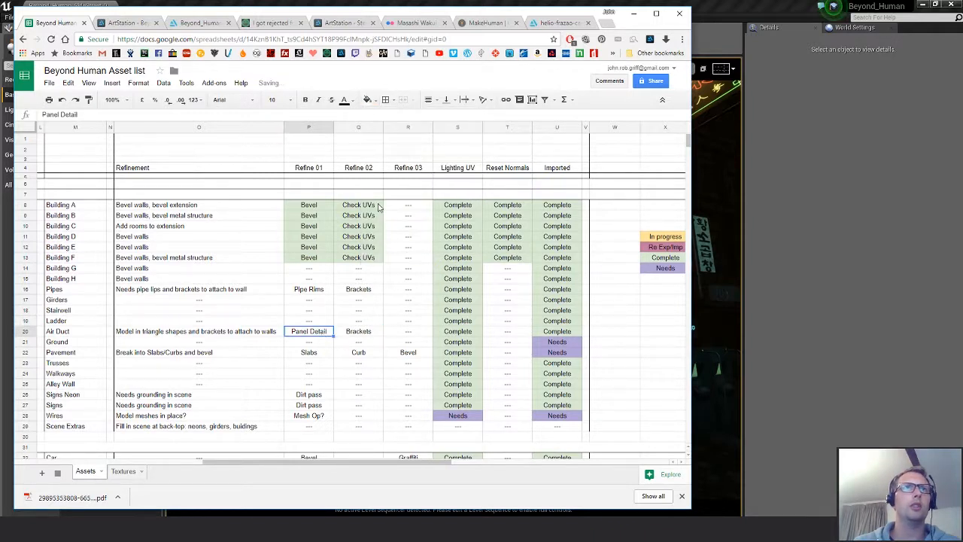
click(368, 99)
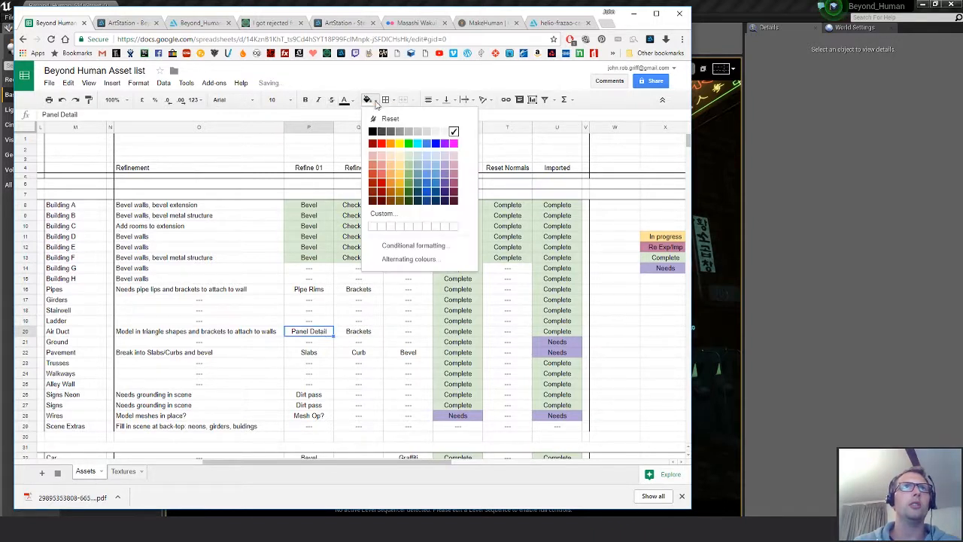
click(408, 157)
click(399, 385)
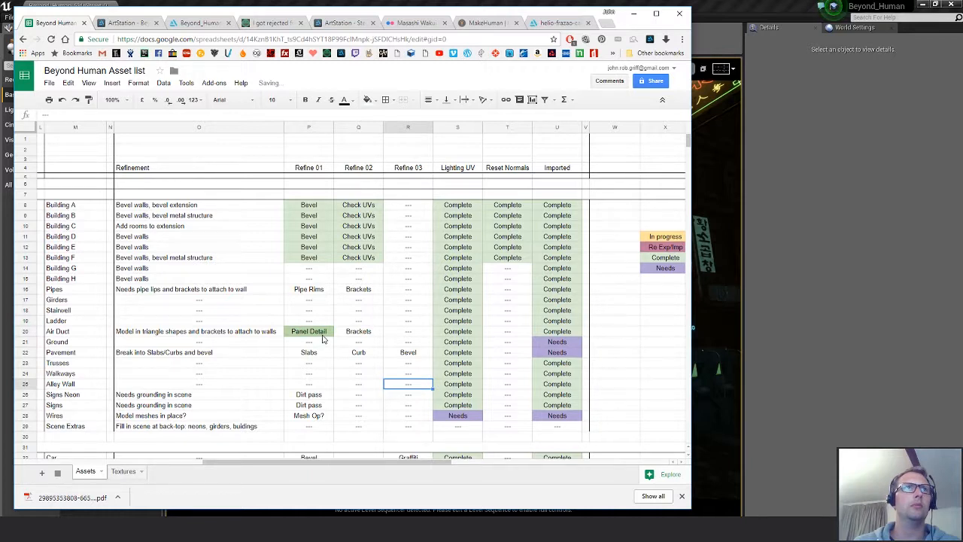
key(ctrl+z)
key(ctrl+z)
key(ctrl+z)
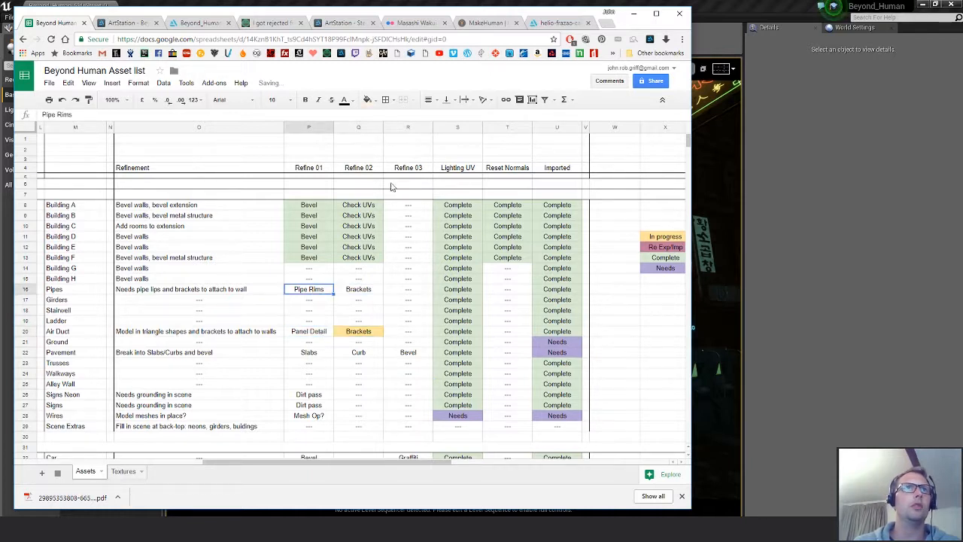
- Fill the Pipe Rims cell in the Pipes row with green
click(369, 102)
click(411, 176)
click(404, 335)
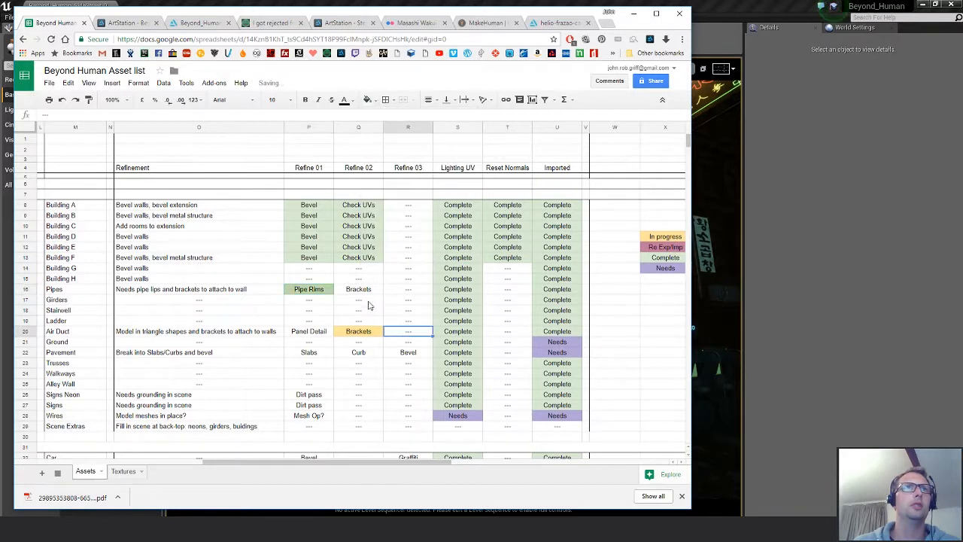
click(324, 293)
click(365, 101)
click(367, 317)
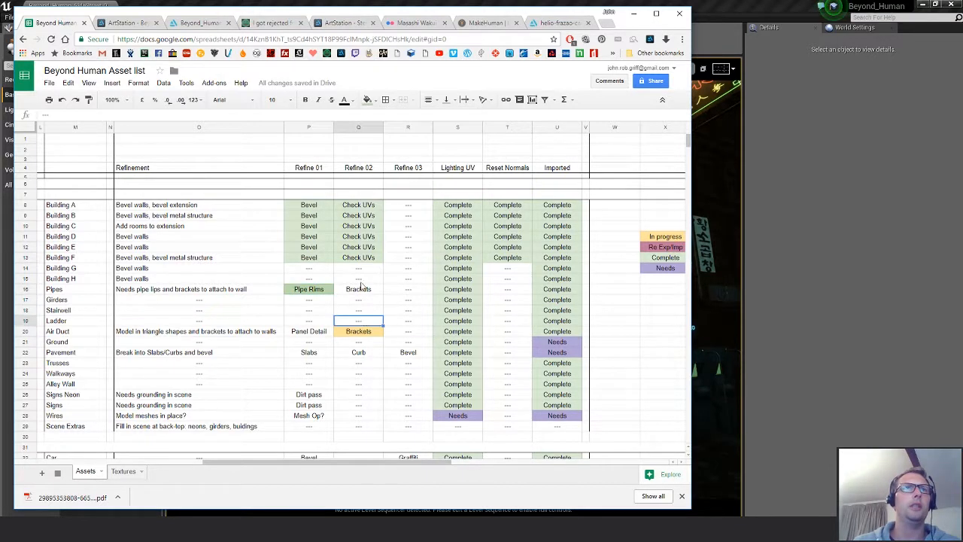
click(370, 297)
click(368, 292)
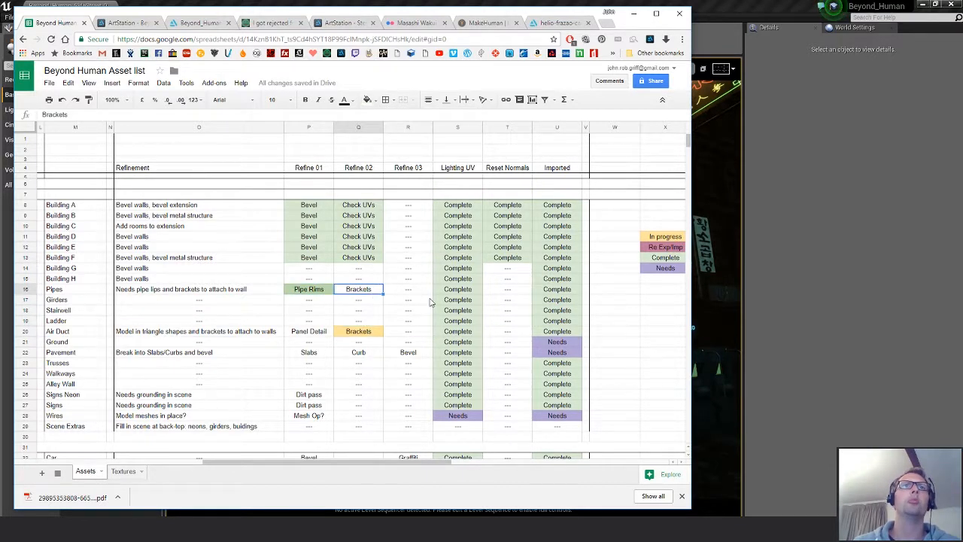
click(368, 332)
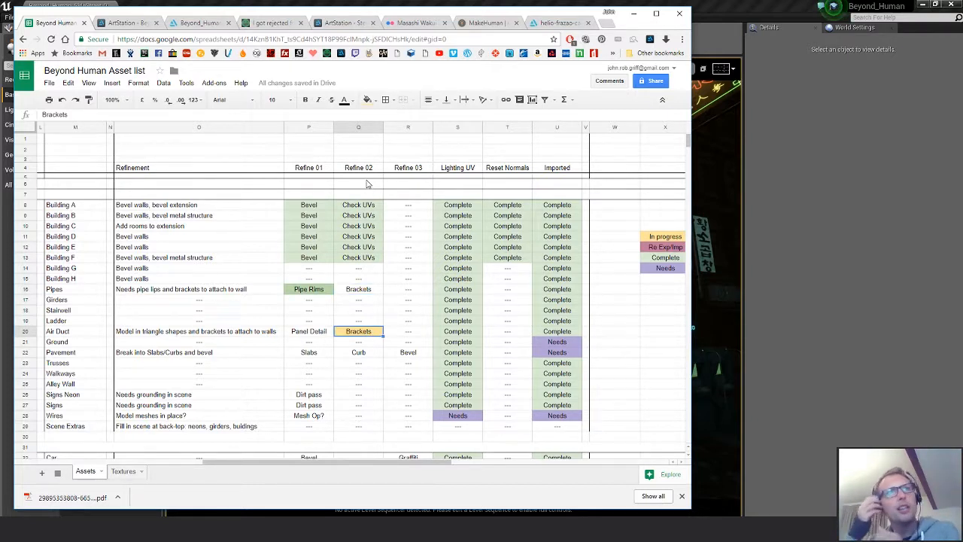
click(769, 232)
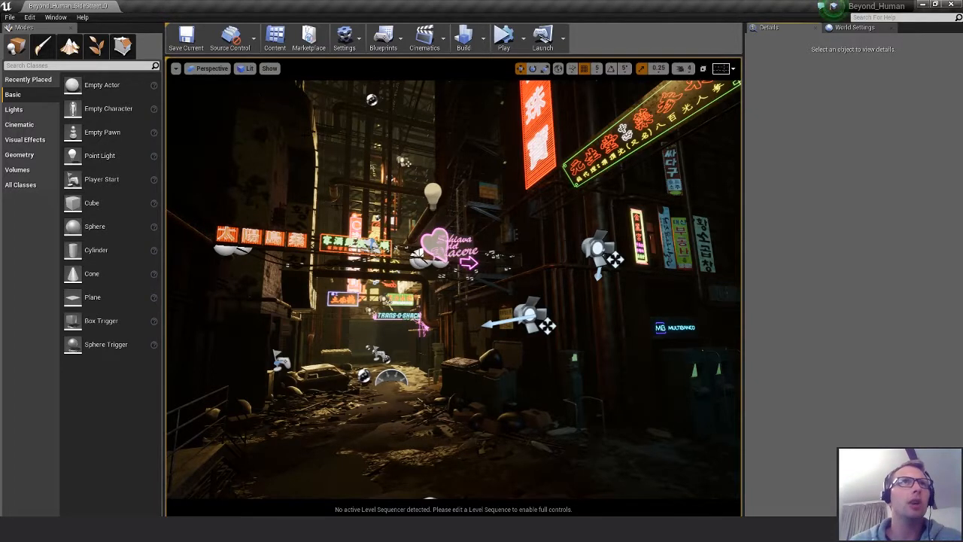
- Return to the asset spreadsheet and replace the Air Duct row's Refine 02 entry with the "---" from the Ladder row above
key(alt+Tab)
click(381, 364)
click(381, 322)
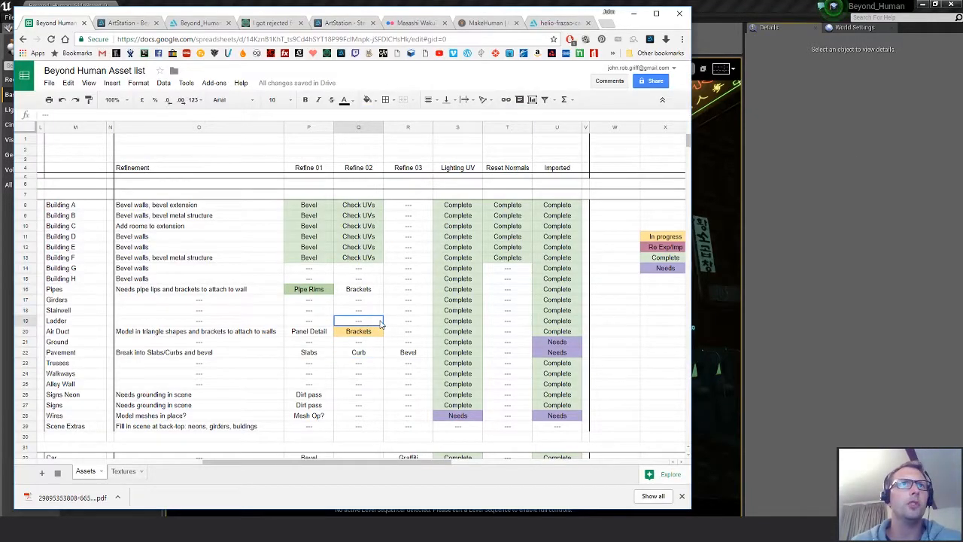
drag(383, 326, 381, 333)
click(417, 312)
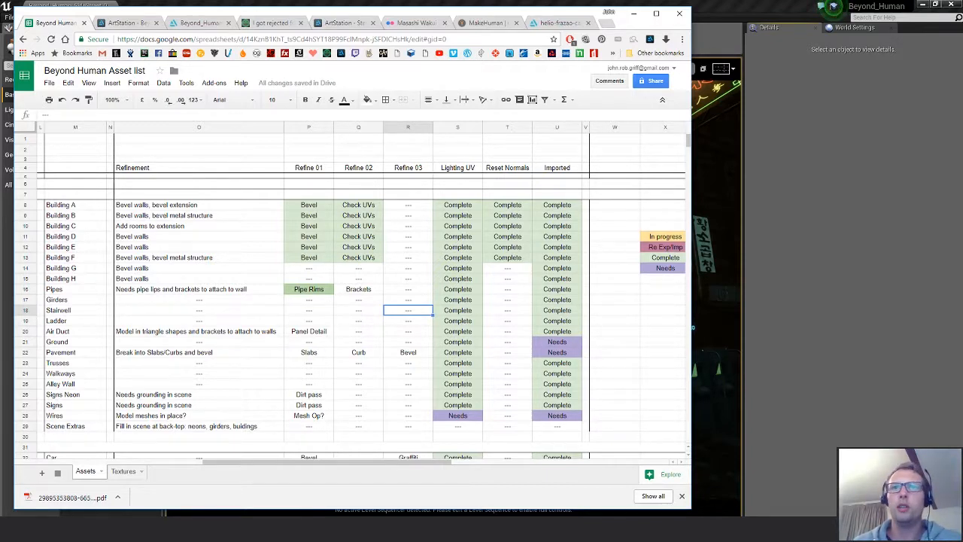
- Switch to the Asset_List_02 notes in Notepad and add a "Done" heading with a dashed underline below the Lighting section
key(alt+Tab)
key(shift+Home)
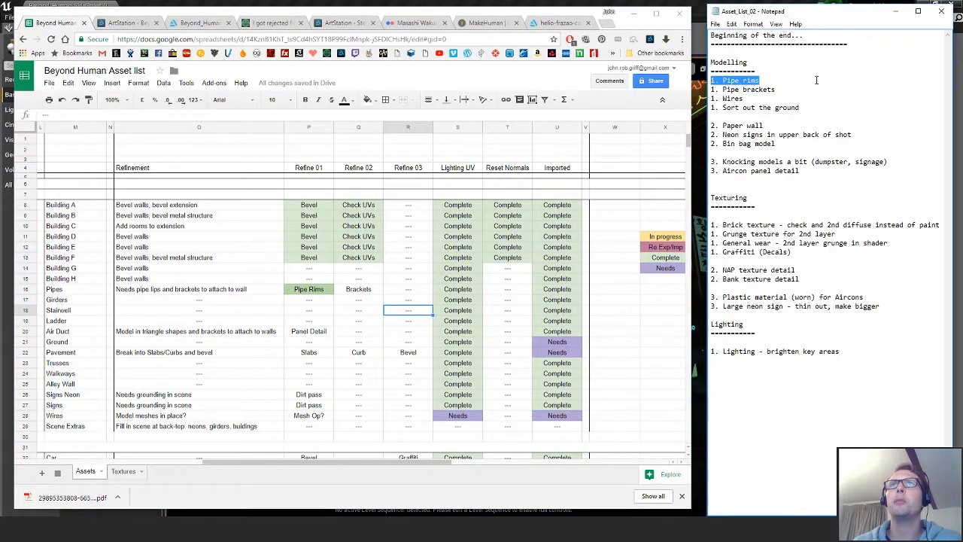
click(747, 57)
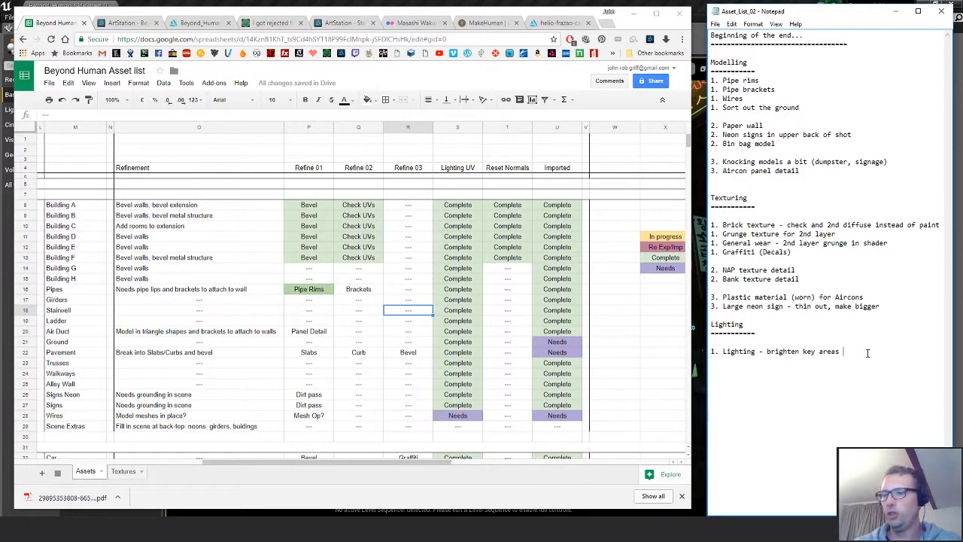
text(one )
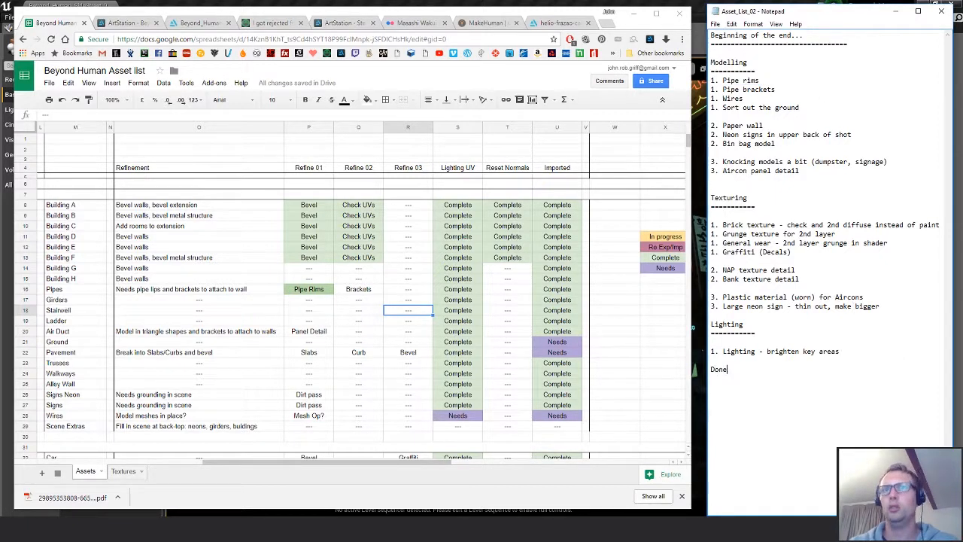
text(----------)
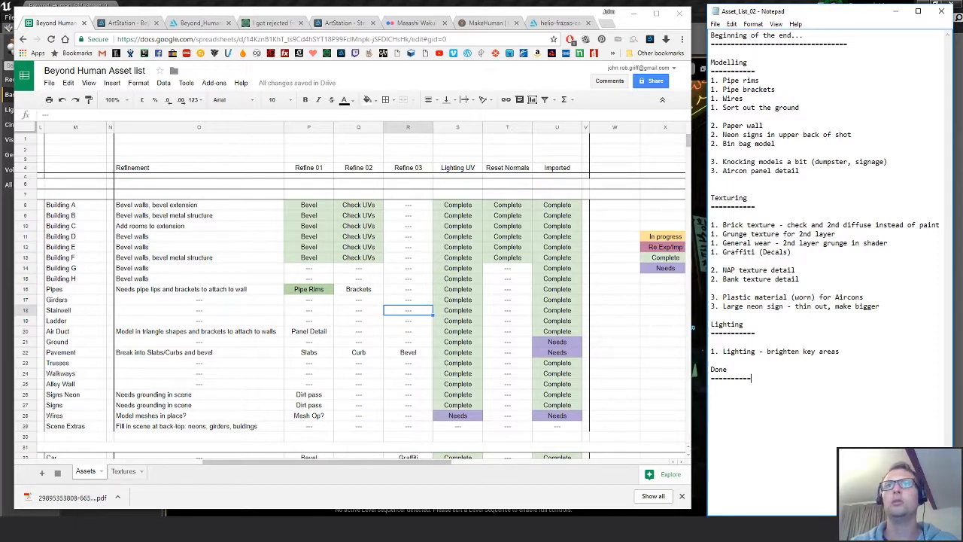
- Move "Pipe rims" from the Modelling list to the Done section and remove its number
click(791, 78)
key(shift+Home)
key(ctrl+c)
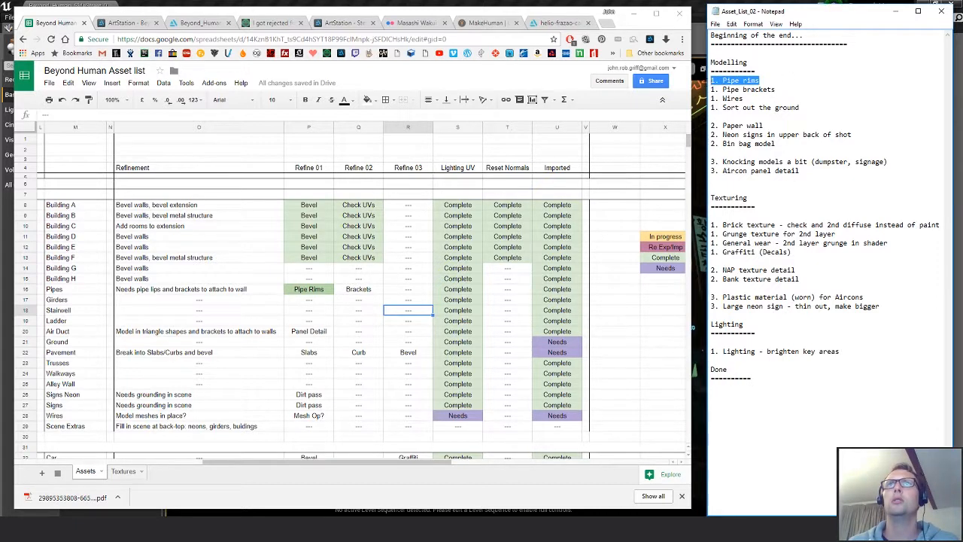
key(BackSpace)
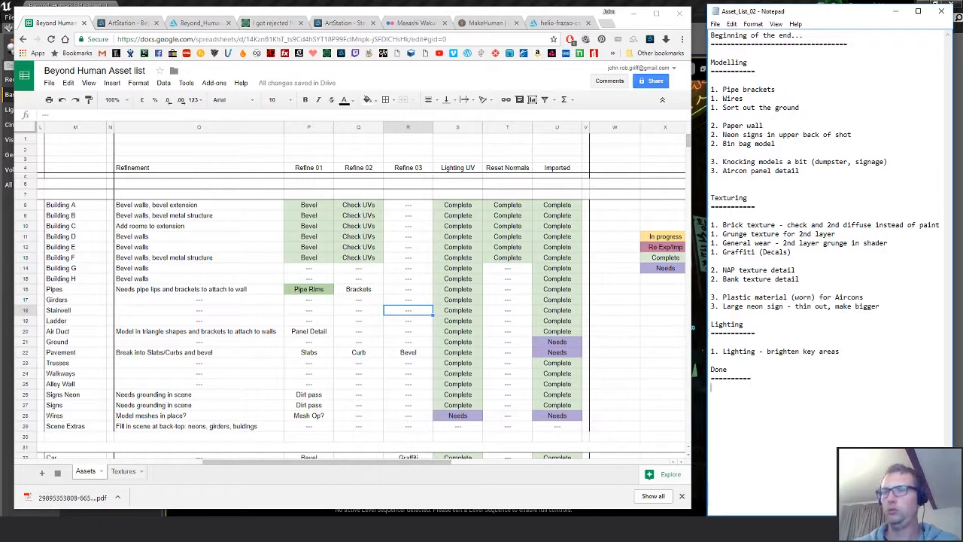
key(Return)
key(ctrl+v)
drag(711, 396, 722, 396)
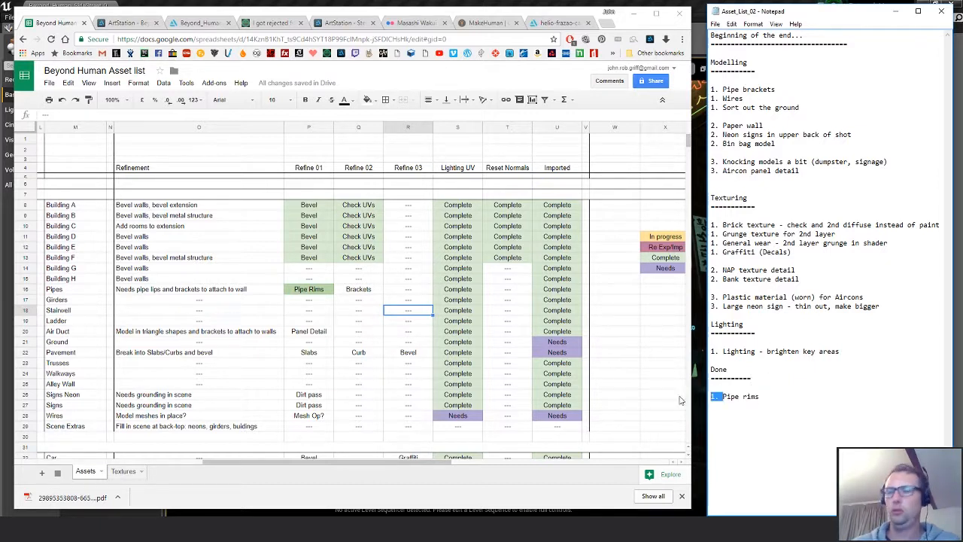
key(BackSpace)
- Put the browser away and bring the Asset_List_02 notes up over the Unreal alley level
click(777, 331)
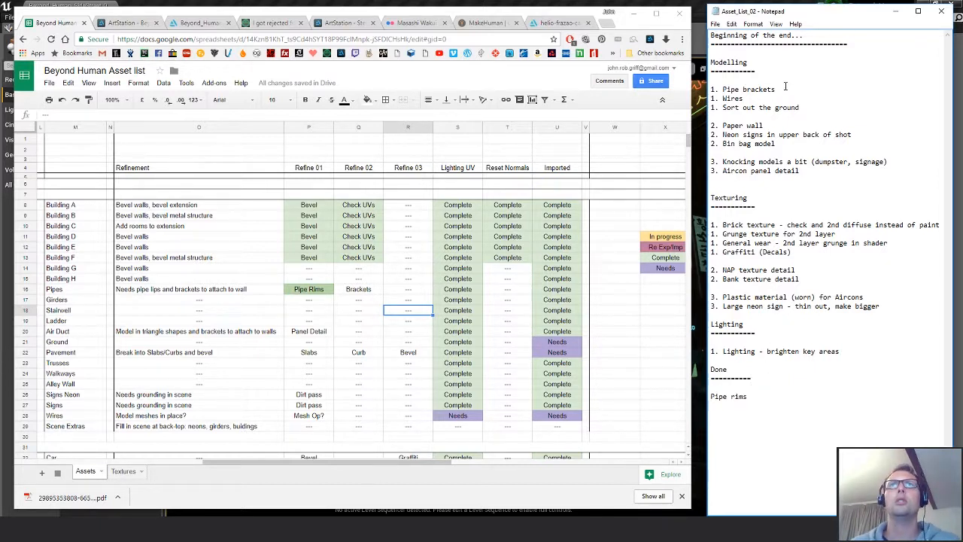
click(749, 91)
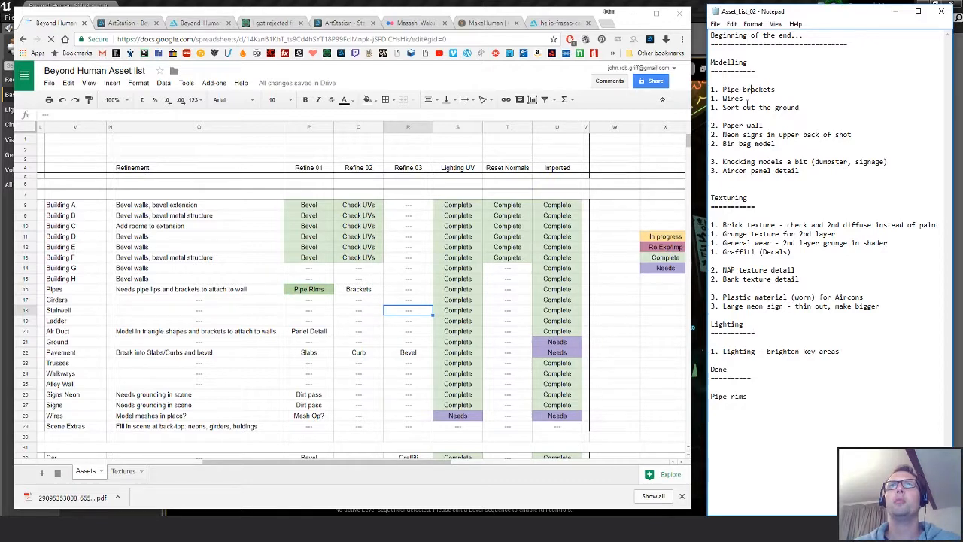
drag(745, 98, 714, 99)
click(663, 3)
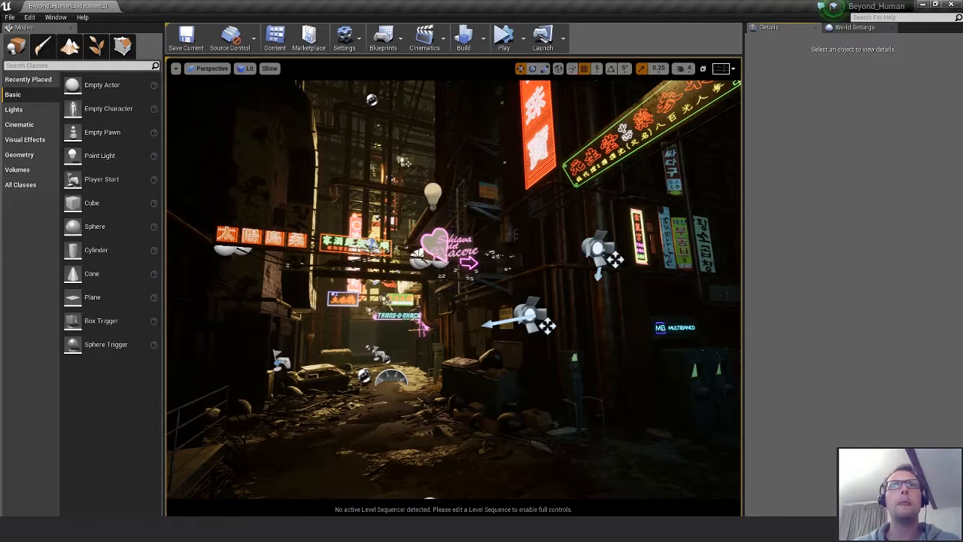
key(alt+Tab)
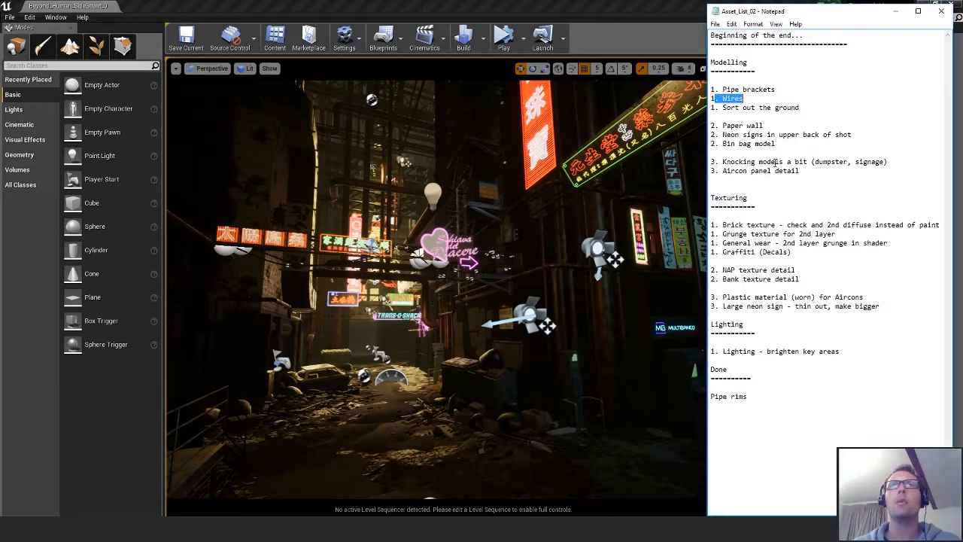
- Move the "Pipe brackets" entry to the end of the Modelling list, below "Aircon panel detail"
click(754, 113)
drag(776, 90, 711, 91)
key(ctrl+x)
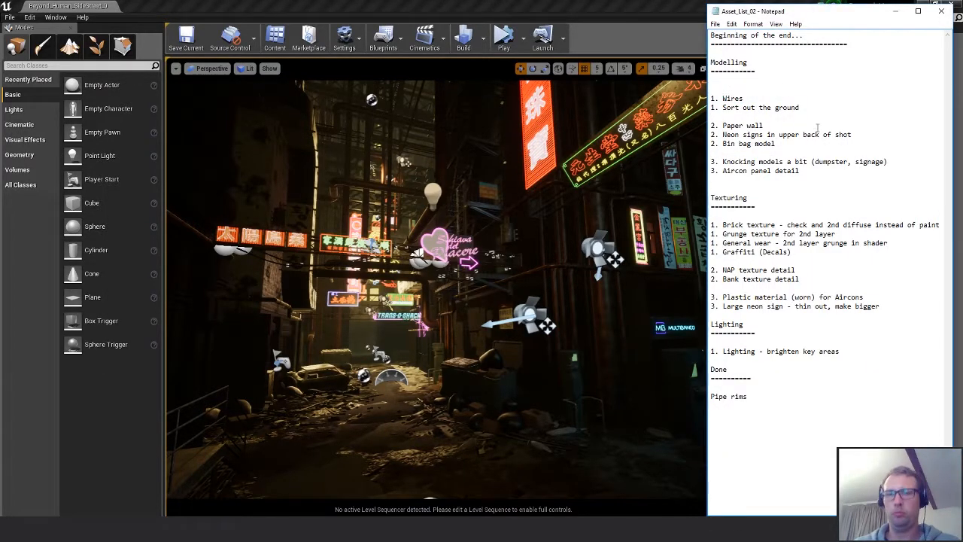
click(801, 171)
key(Return)
key(ctrl+v)
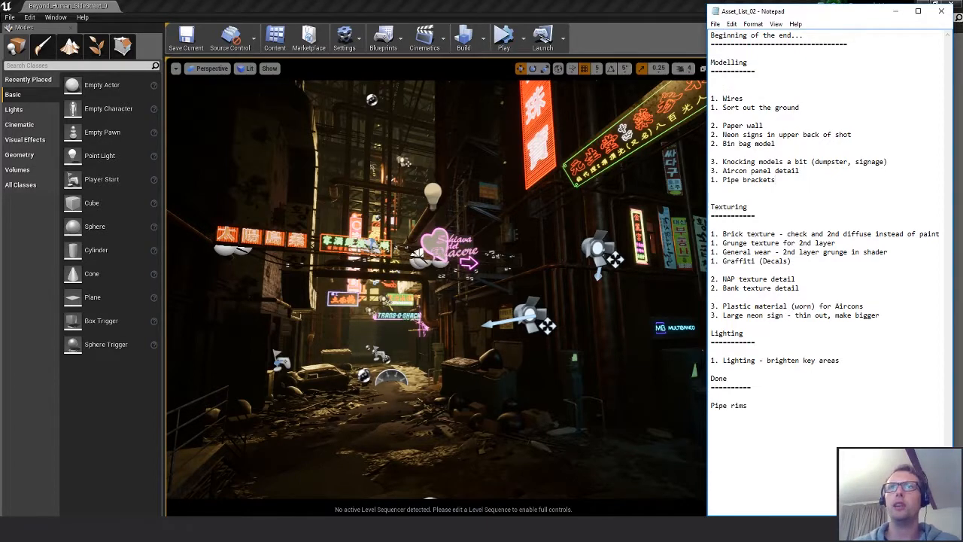
- Change the priority number of "Pipe brackets" to 3 and delete the spare blank line above "Wires"
drag(710, 180, 715, 180)
text(3)
key(Return)
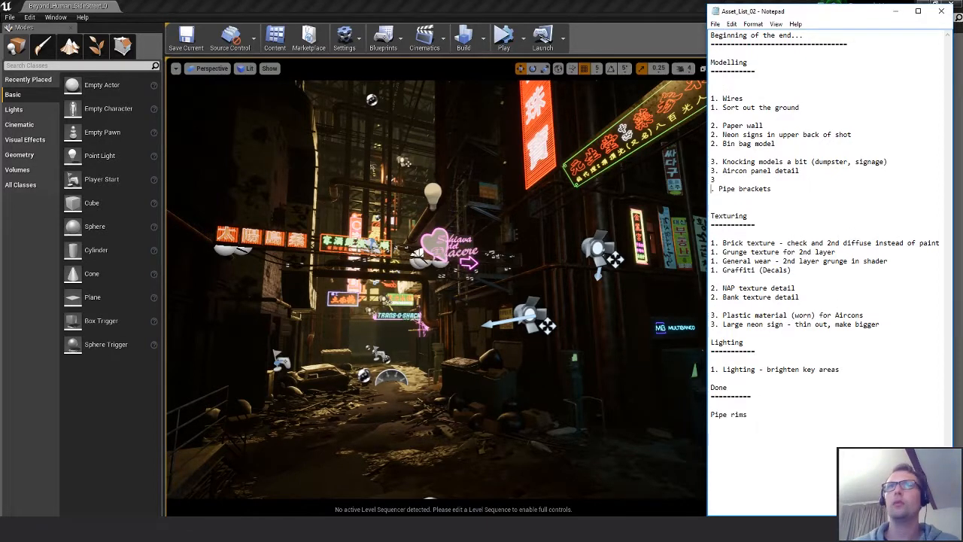
key(BackSpace)
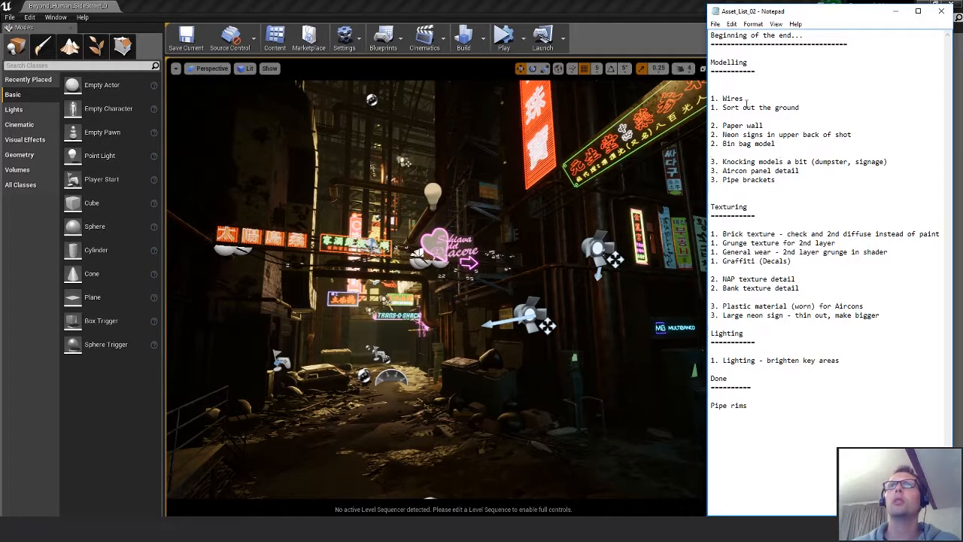
click(758, 86)
key(BackSpace)
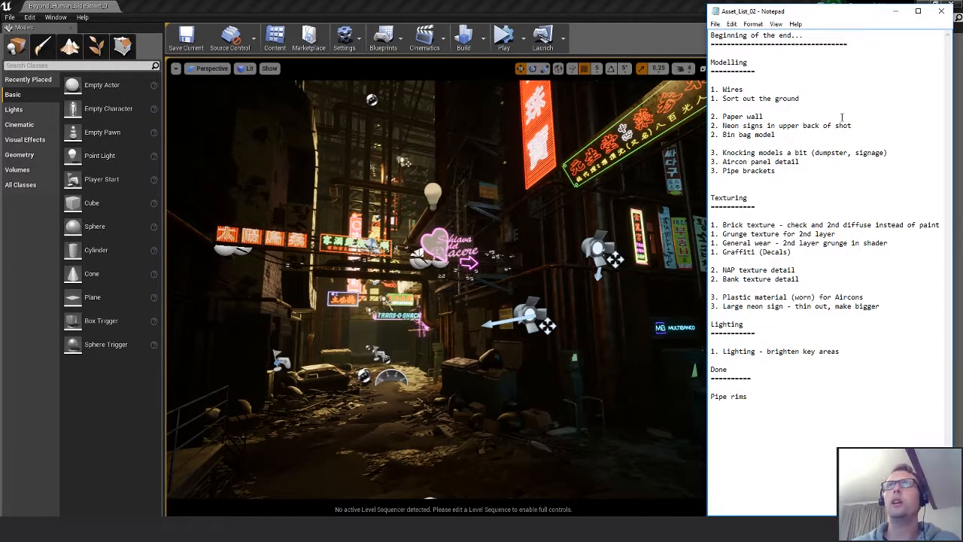
- Add a priority 1 entry "Ground Textures" at the start of the Texturing list, directly above "Brick texture"
drag(804, 99, 695, 99)
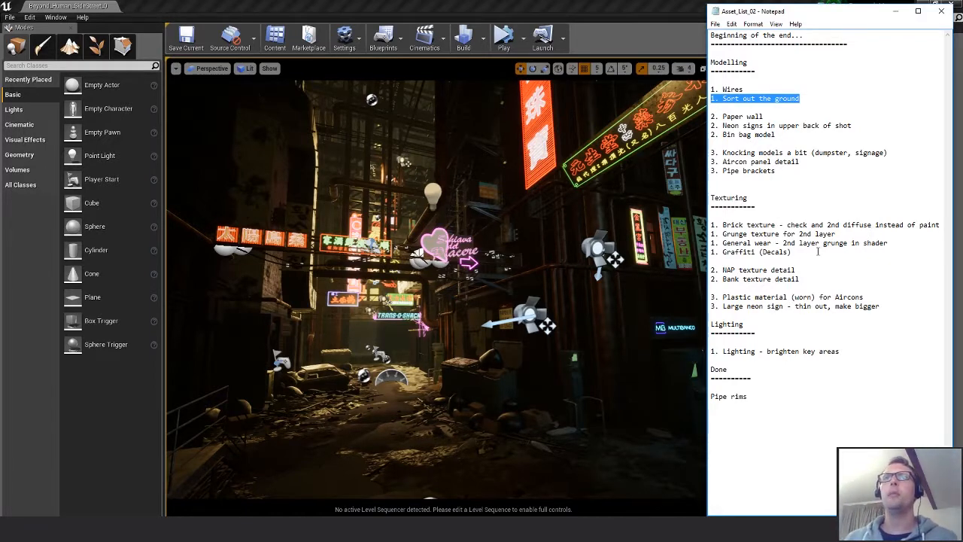
click(788, 219)
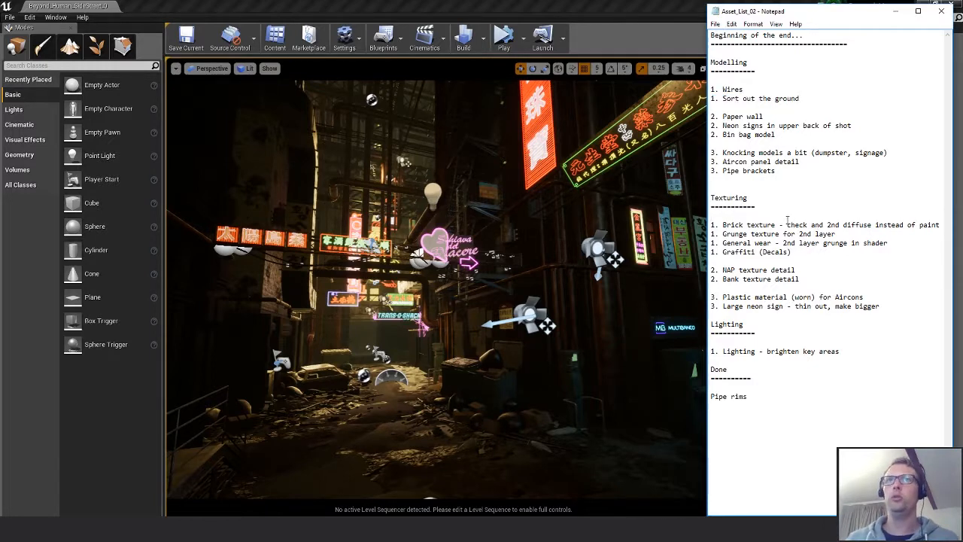
key(Return)
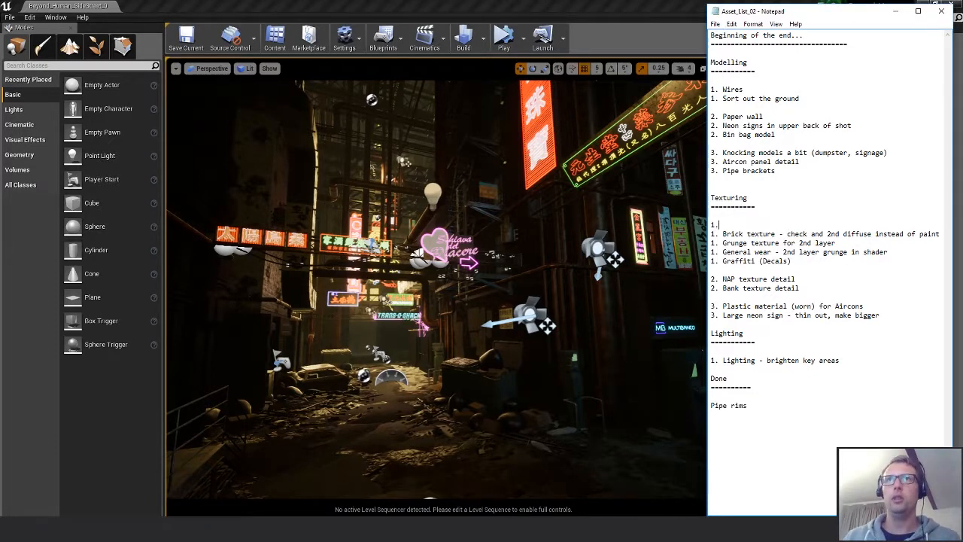
text(1. Ground Textu)
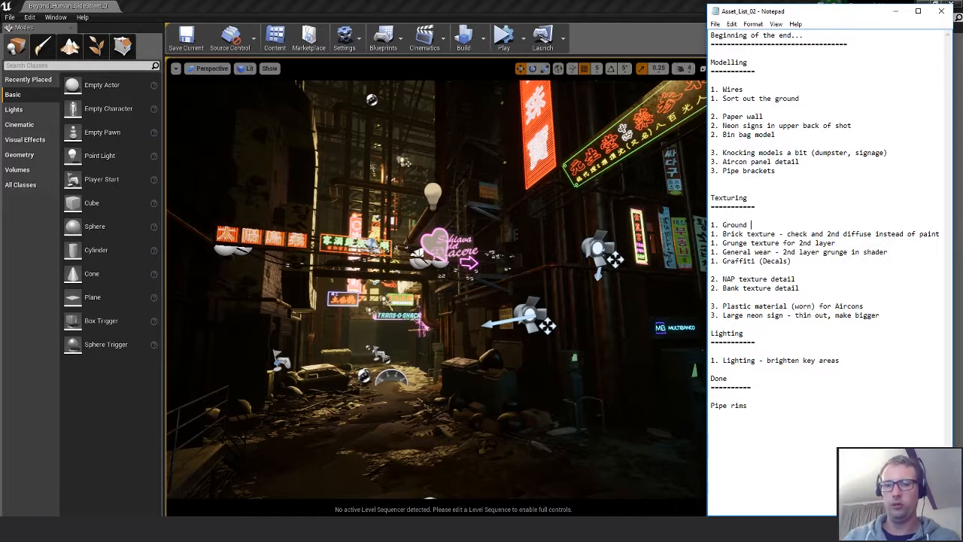
key(BackSpace)
key(BackSpace)
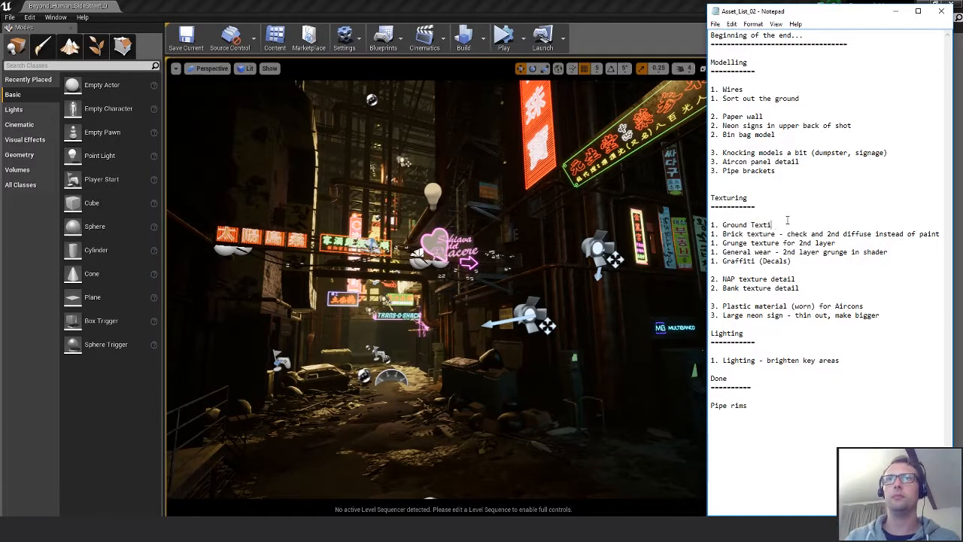
text(ures)
key(Return)
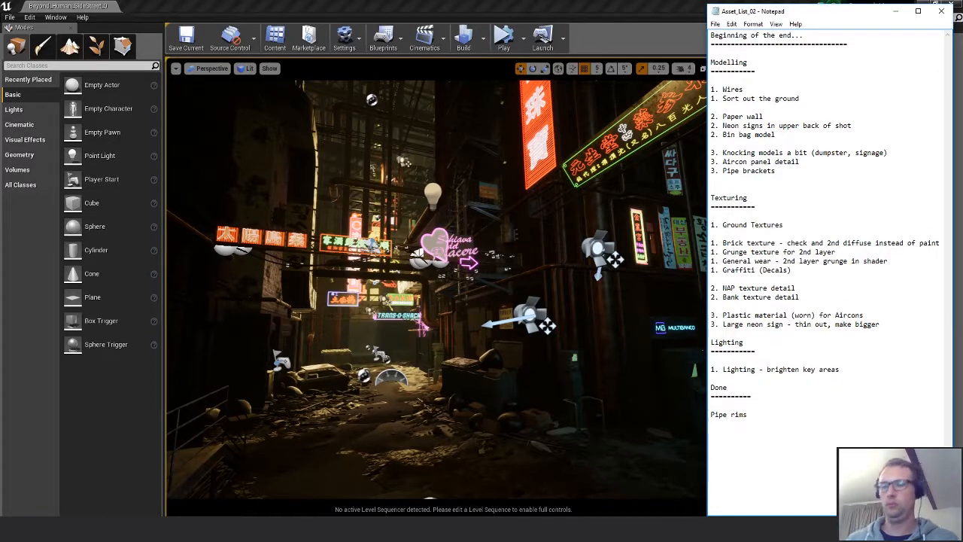
key(BackSpace)
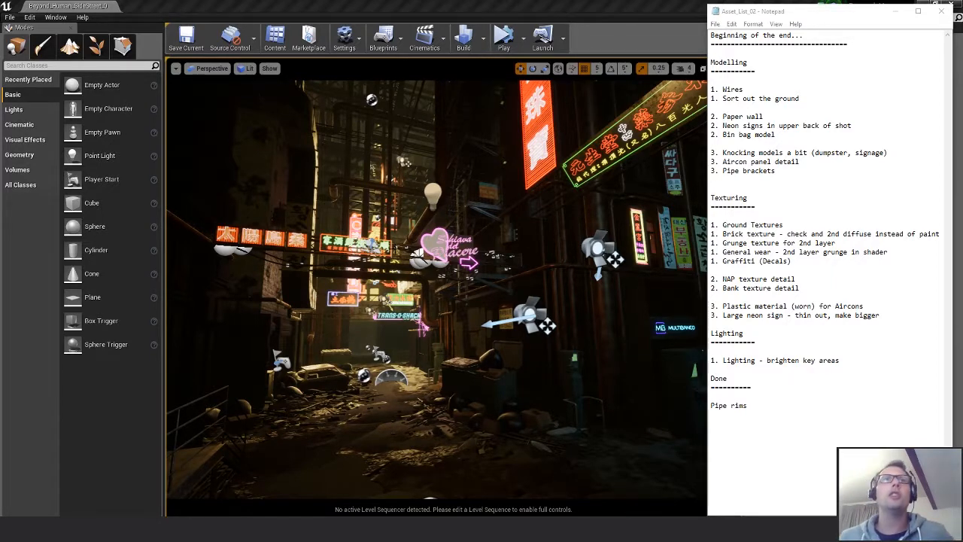
click(828, 458)
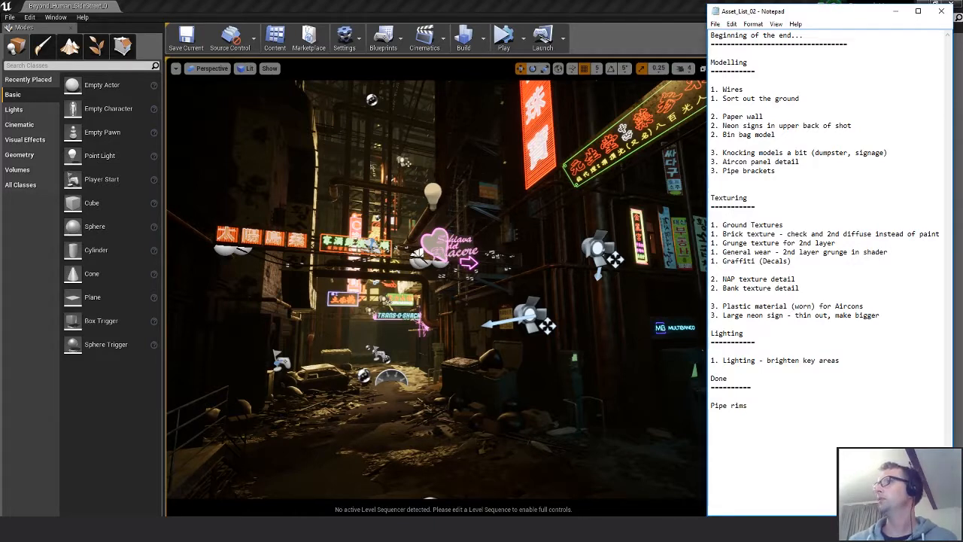
right_drag(451, 294, 447, 273)
key(w)
key(s)
key(w)
key(s)
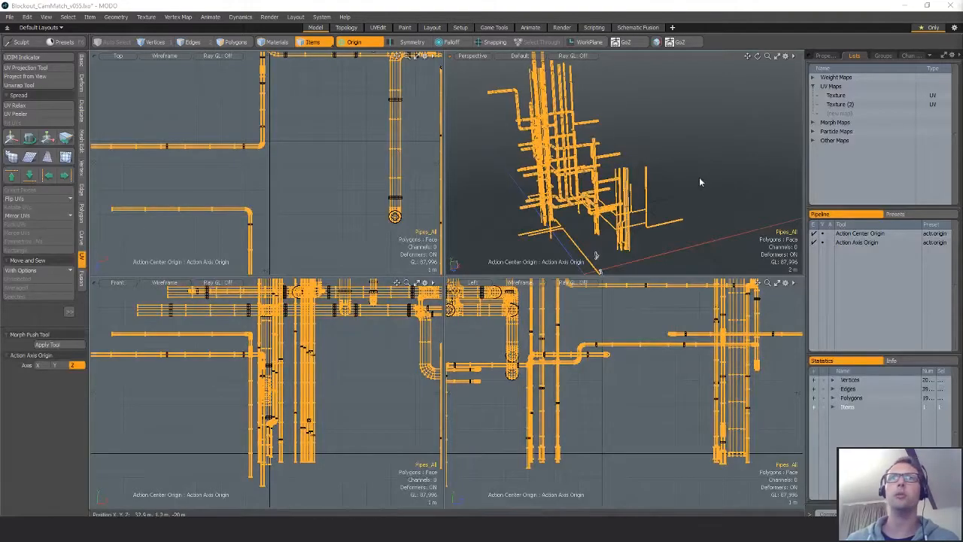
- In MODO, deselect the pipes and save the scene as a new version named Blockout_CamMatch_v056
click(699, 177)
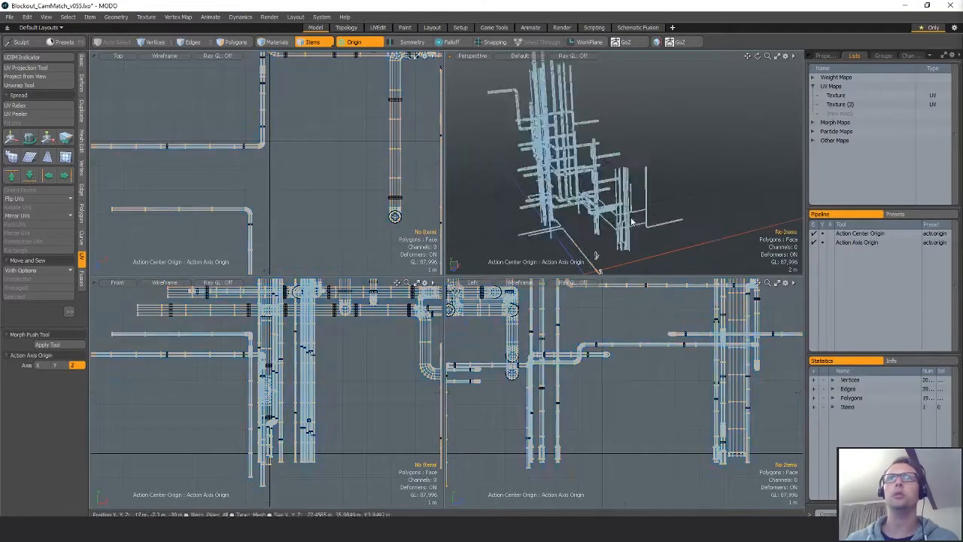
alt+drag(666, 235, 572, 188)
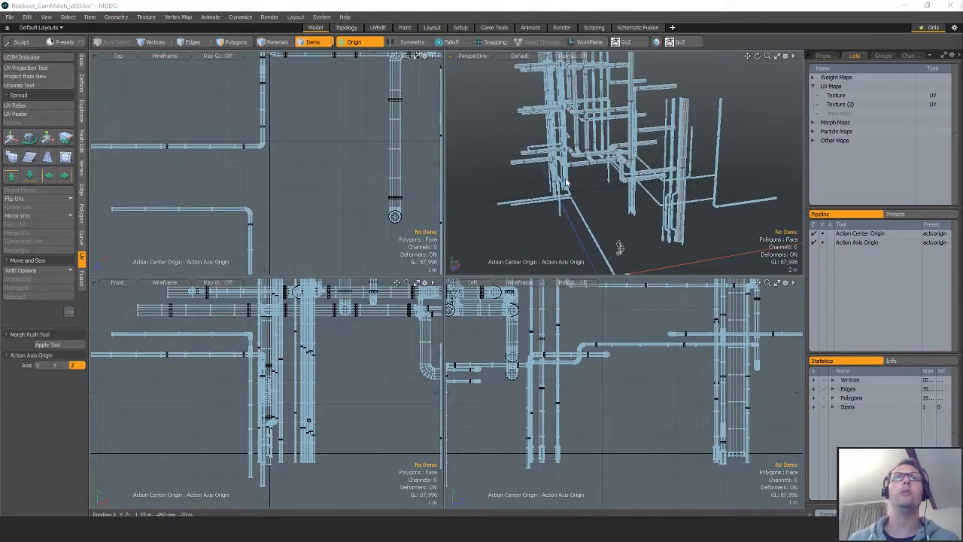
key(ctrl+shift+s)
key(BackSpace)
text(6)
key(Return)
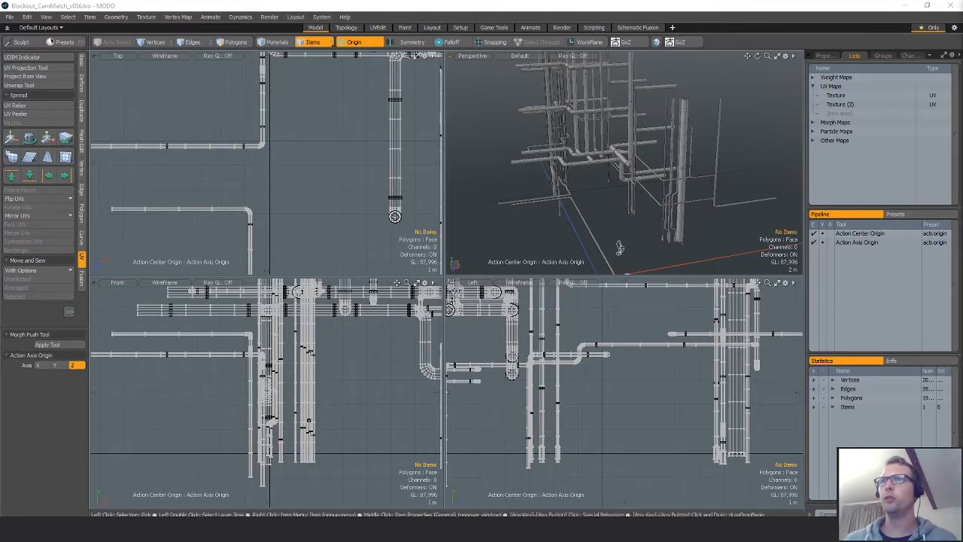
- Hide the pipe meshes and show the alley buildings together with the lattice girders spanning the street
key(h)
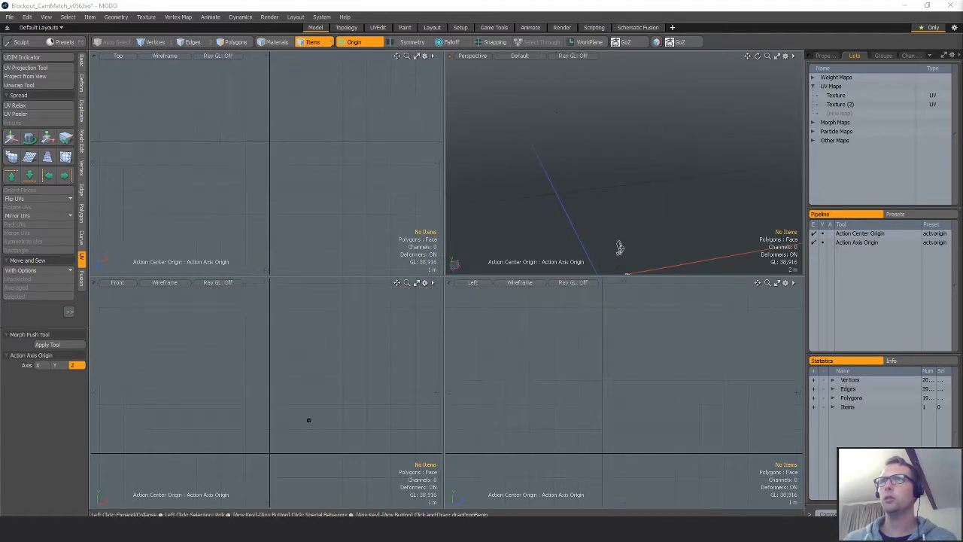
key(u)
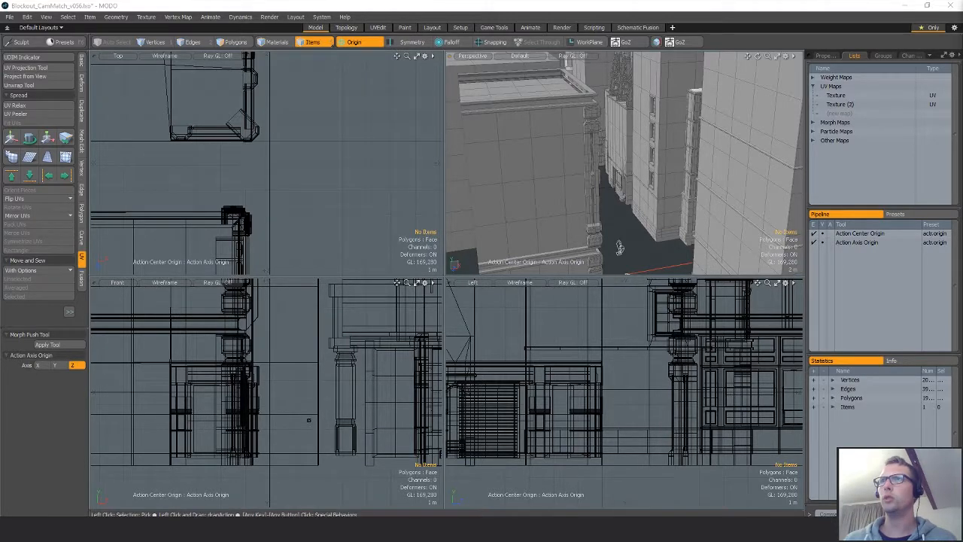
key(u)
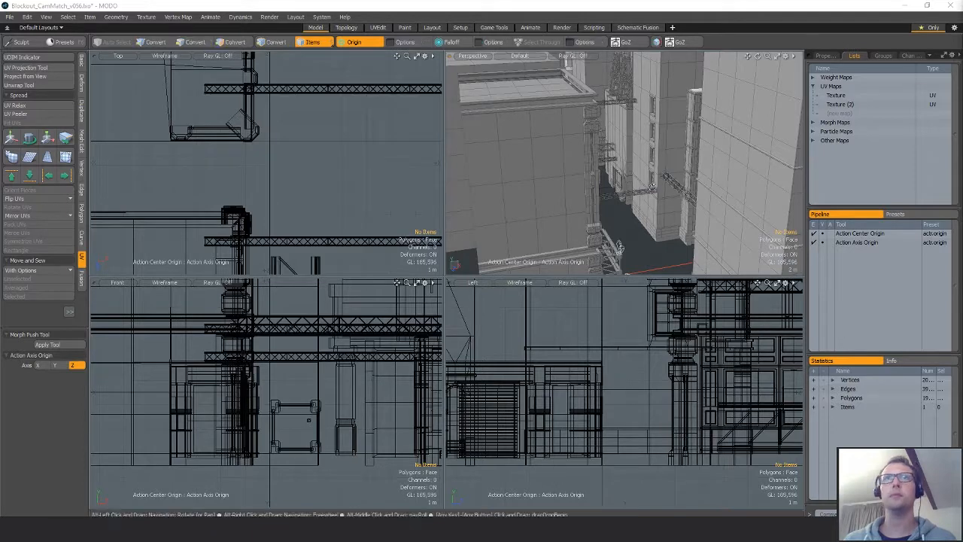
alt+drag(620, 248, 597, 236)
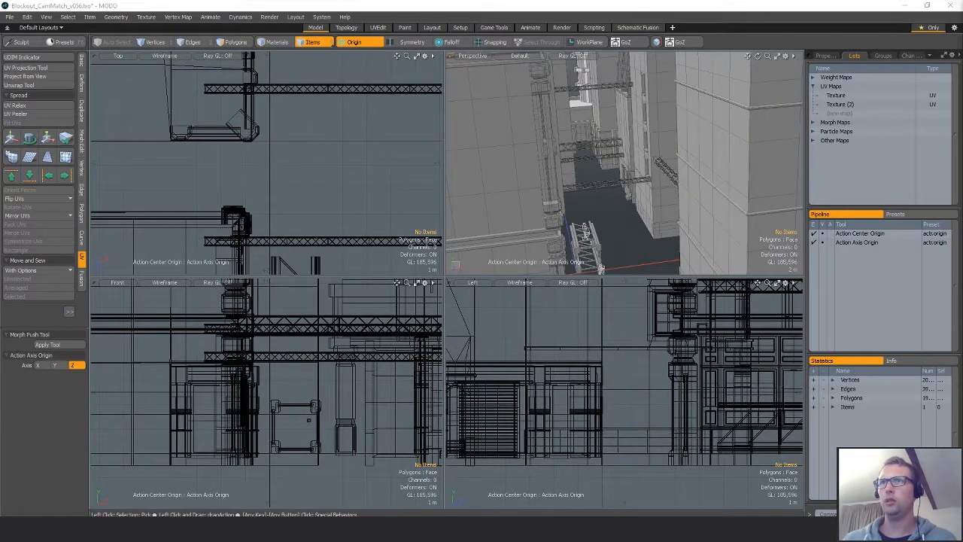
alt+drag(600, 268, 707, 206)
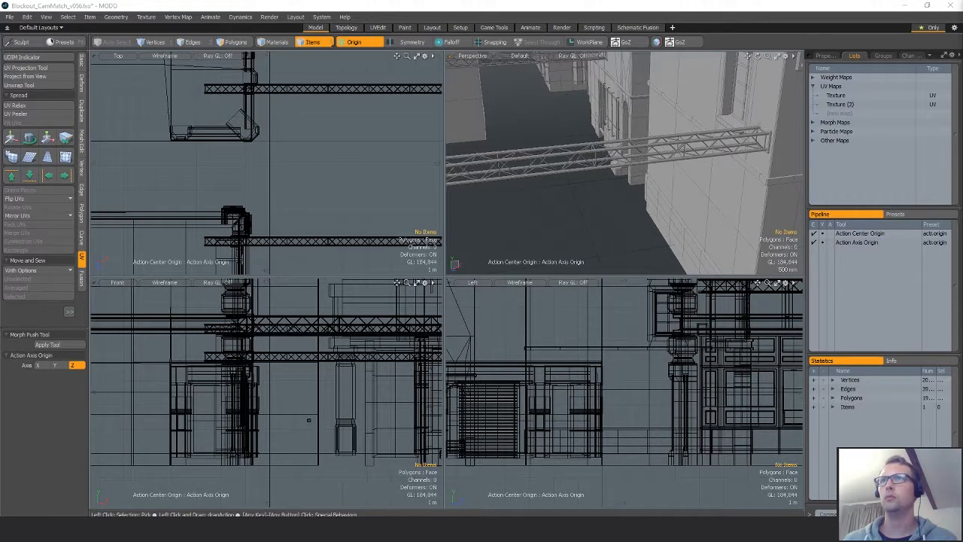
- Show the fire escape platforms and stairs and frame the perspective view down the alley beneath the girders
key(u)
alt+drag(696, 188, 696, 152)
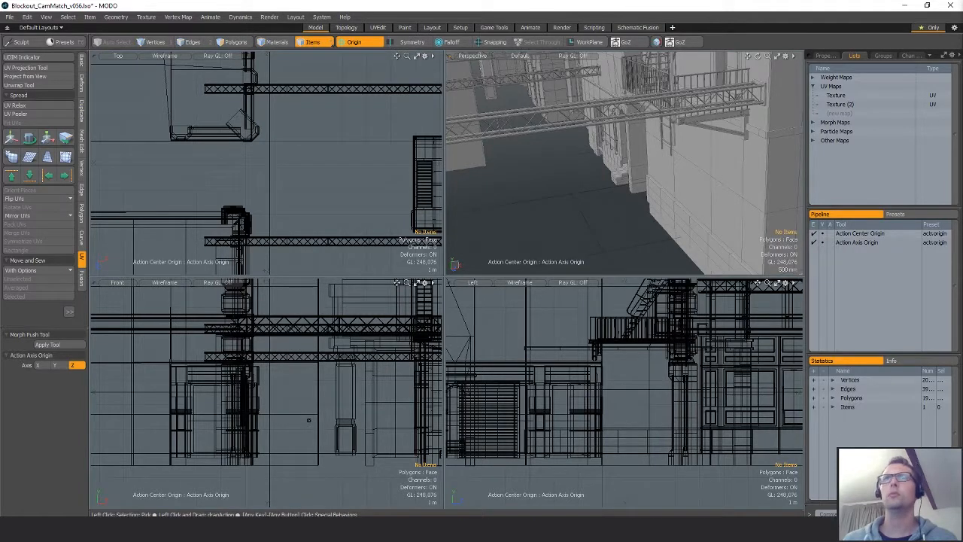
key(ctrl+z)
key(ctrl+z)
key(ctrl+z)
alt+drag(736, 95, 636, 175)
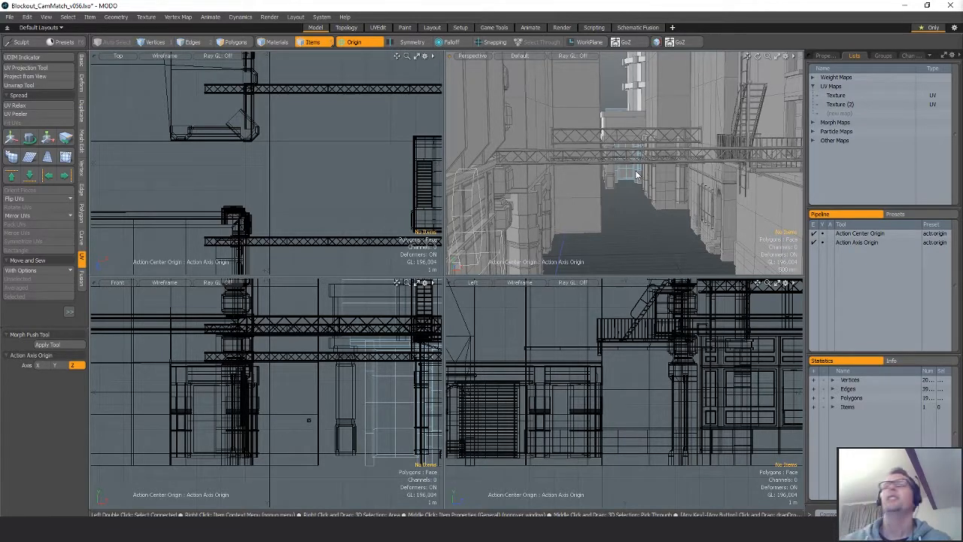
mouse_move(637, 176)
alt+mouse_down()
mouse_move(688, 172)
mouse_move(728, 209)
mouse_move(613, 150)
mouse_move(662, 154)
mouse_move(608, 155)
mouse_move(628, 173)
alt+mouse_up()
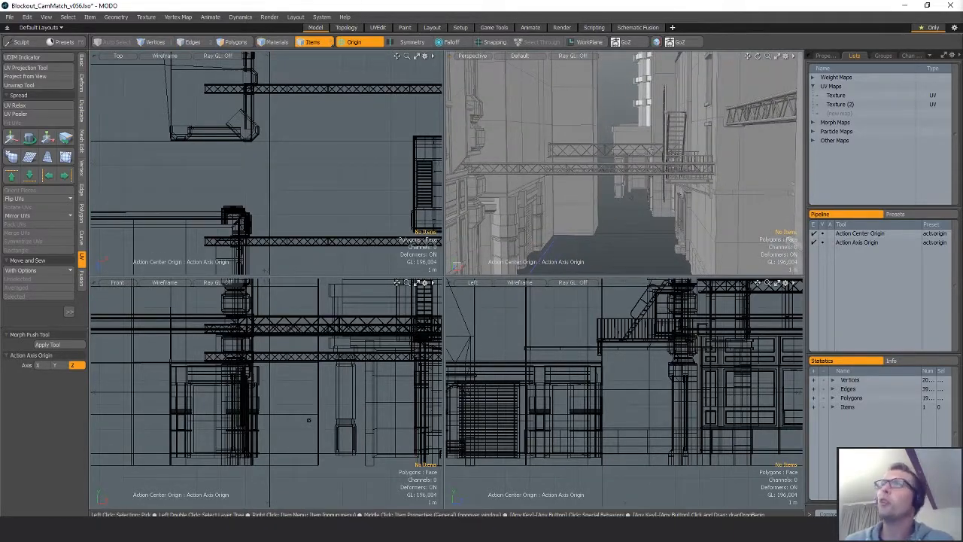
- Create a 12-sided cylinder along the Y axis in the new mesh, with radii X 500 mm, Y 750 mm and Z 500 mm
key(4)
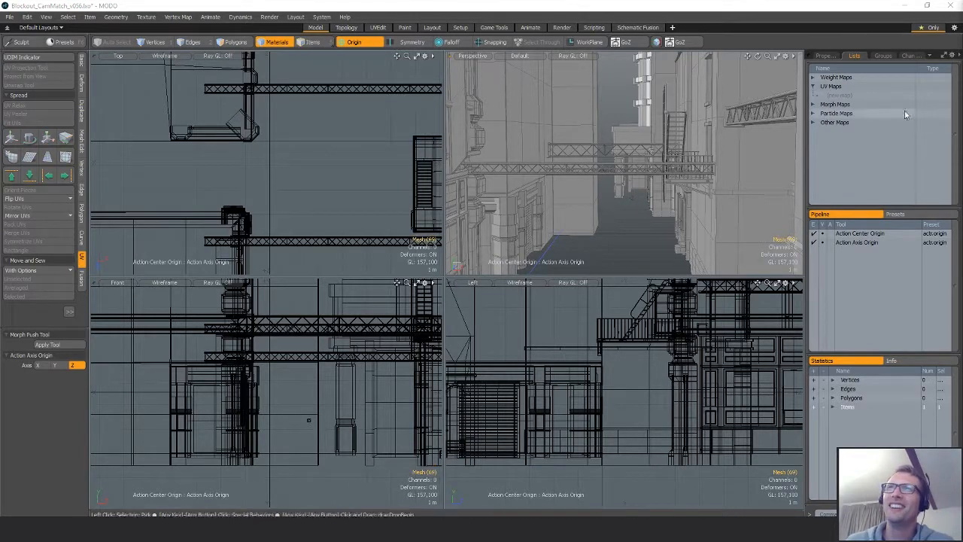
click(81, 63)
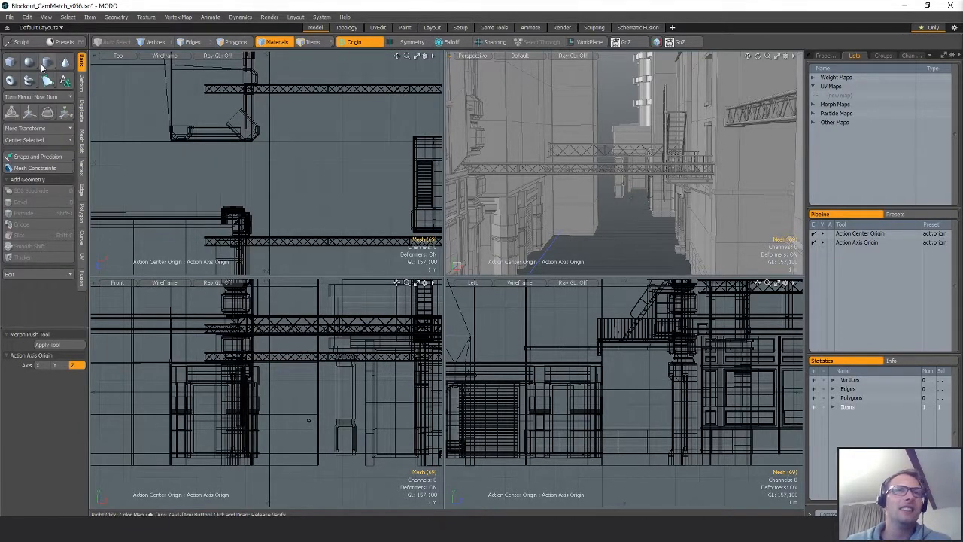
click(30, 62)
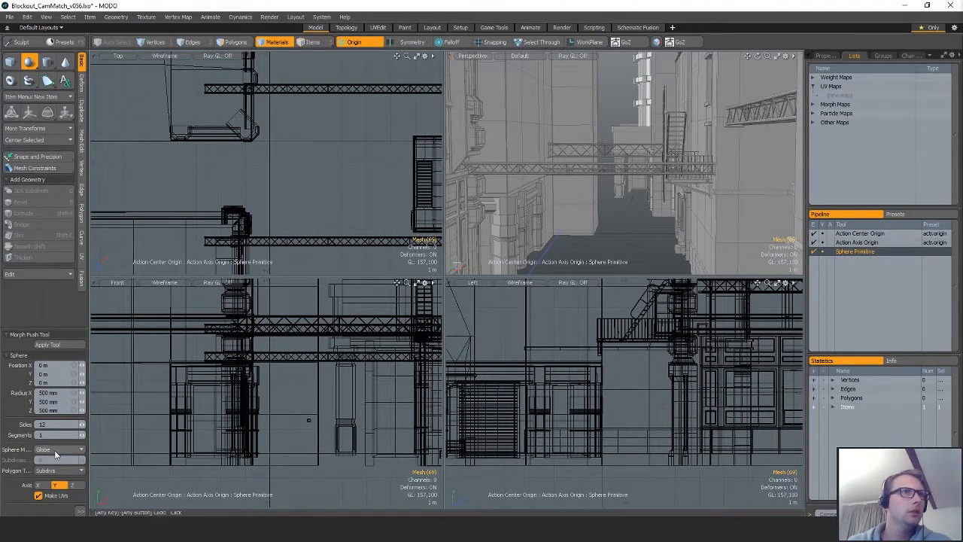
click(47, 63)
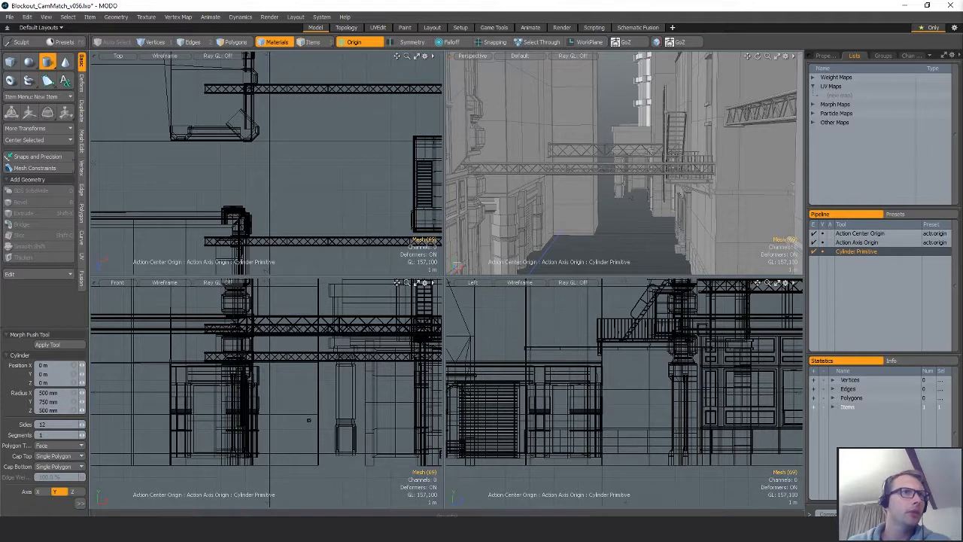
click(82, 502)
click(155, 485)
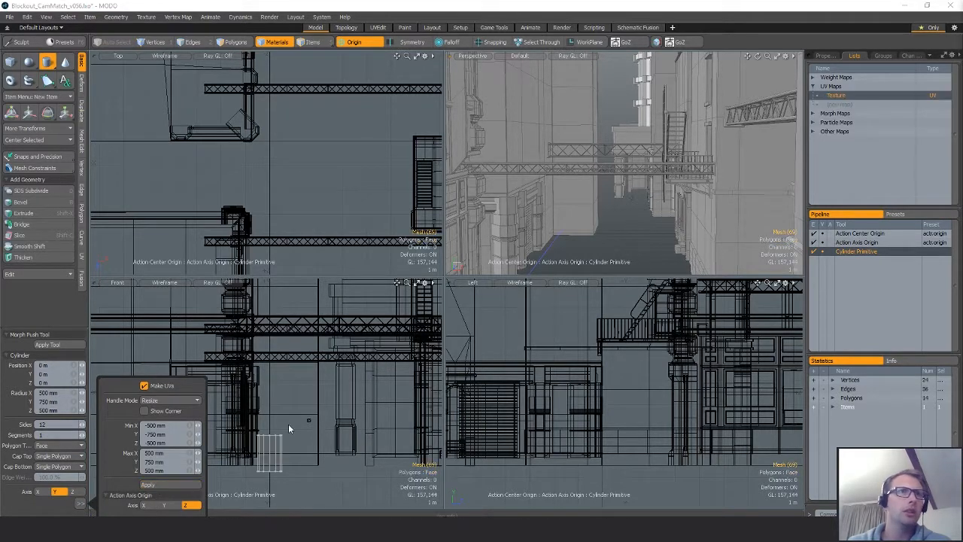
key(Escape)
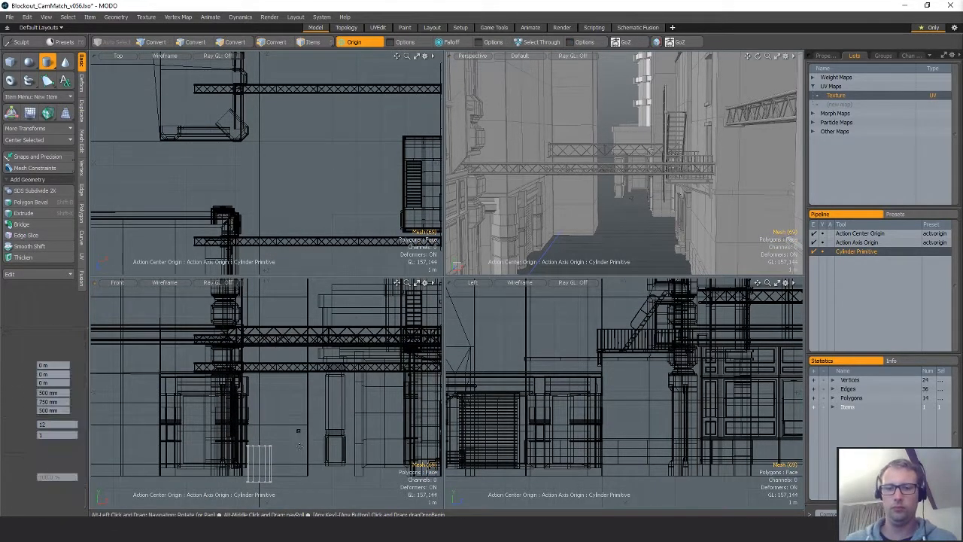
- Scale the cylinder to 22.5% in X and Z and 235.5% in Y, and rotate it to lie horizontally across the alley
key(5)
key(e)
key(r)
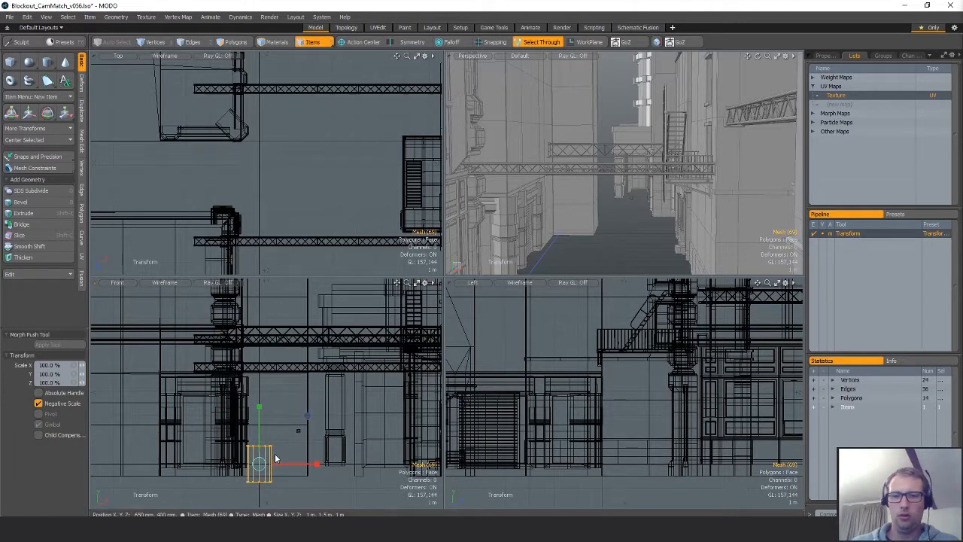
key(3)
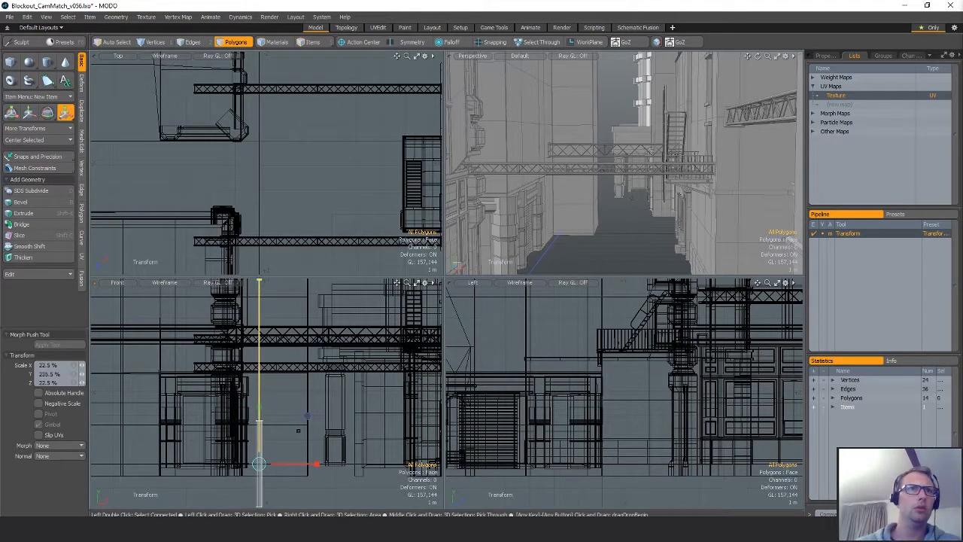
key(e)
drag(298, 423, 307, 494)
- Move the horizontal cylinder along the alley and up to the lattice girder that crosses between the buildings
key(w)
drag(326, 429, 366, 363)
alt+drag(278, 193, 277, 113)
scroll(278, 113, down, 3)
drag(297, 268, 292, 191)
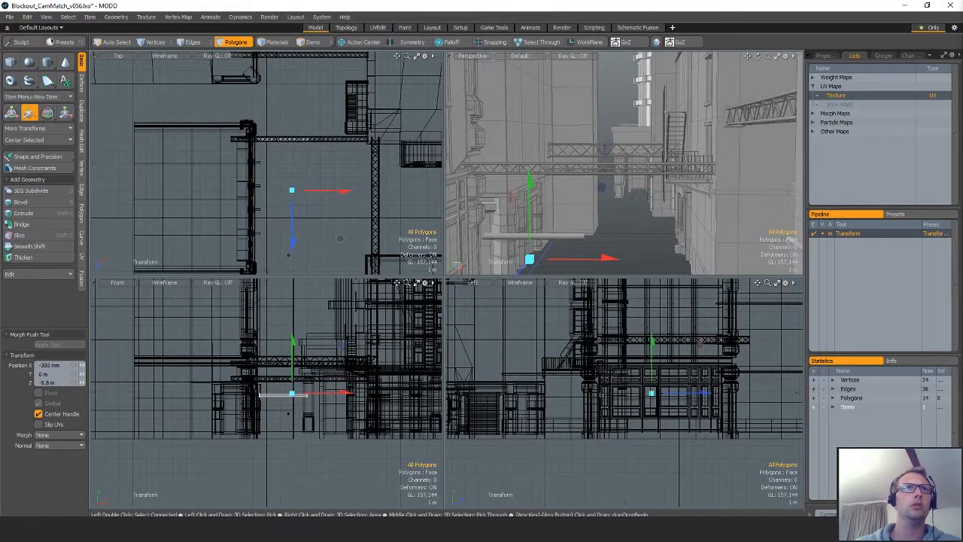
scroll(278, 364, up, 4)
drag(289, 434, 293, 365)
- Thin the cylinder to 70% in Y and Z and shift it along the girder's underside towards the pillared building
key(r)
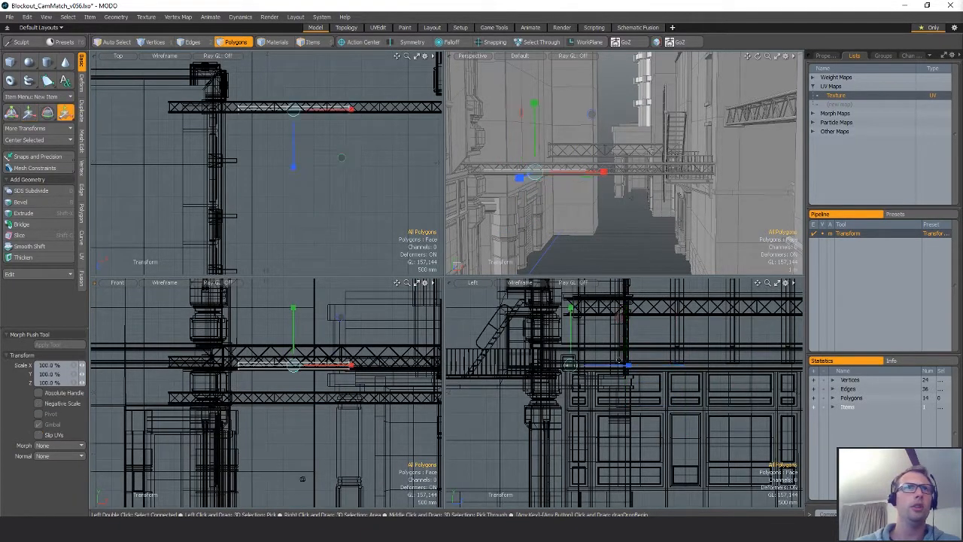
drag(618, 317, 609, 326)
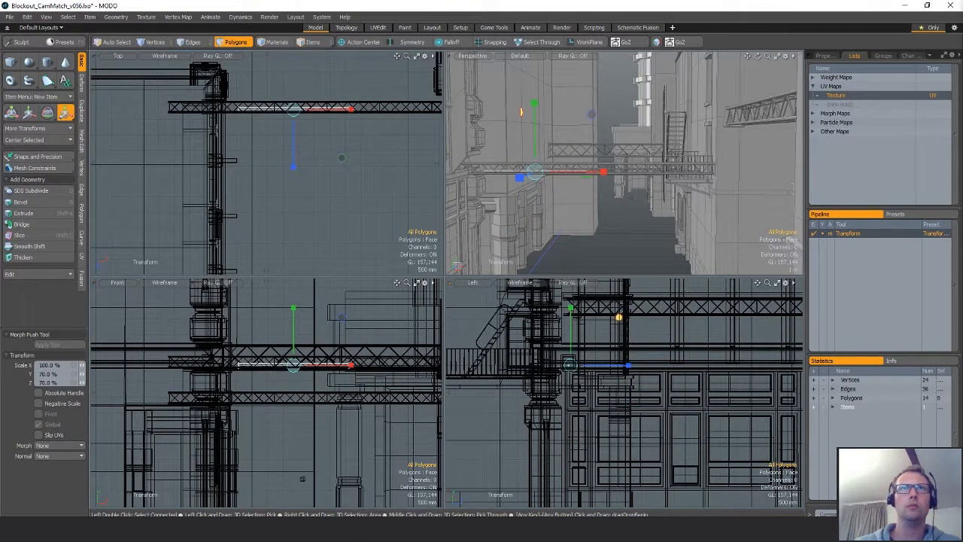
key(w)
scroll(256, 378, up, 3)
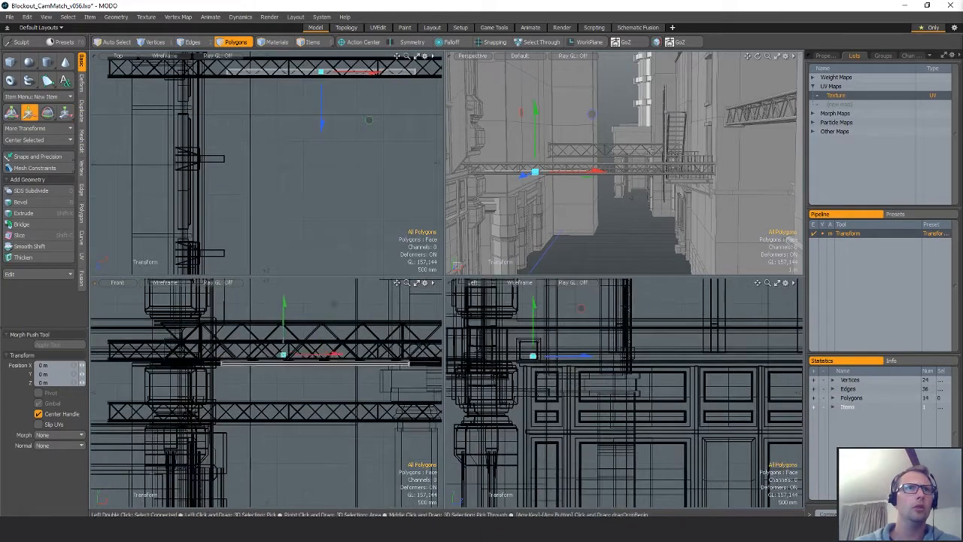
drag(286, 347, 266, 354)
- Loop-slice the cylinder along its length with three evenly spaced cuts
key(q)
key(1)
key(2)
key(3)
key(1)
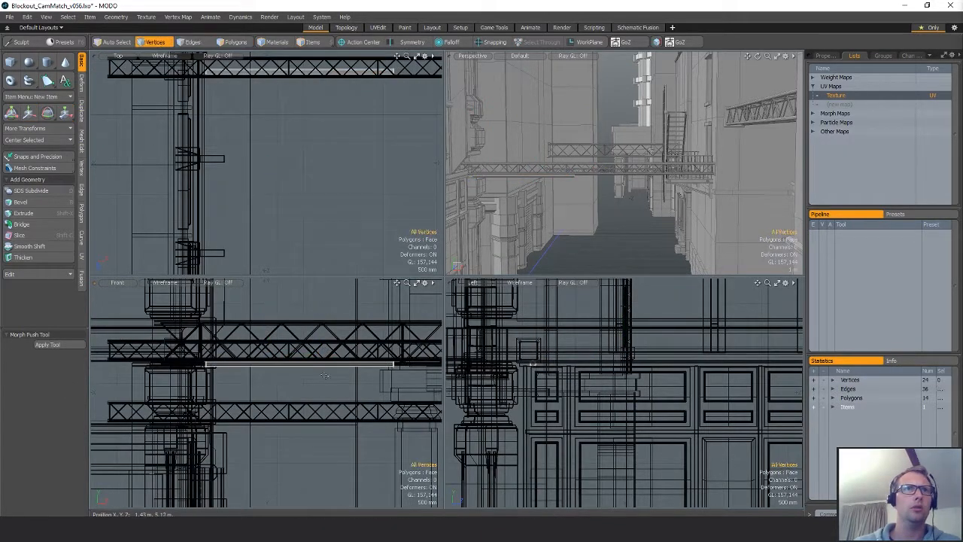
key(3)
key(alt+c)
click(340, 342)
click(49, 401)
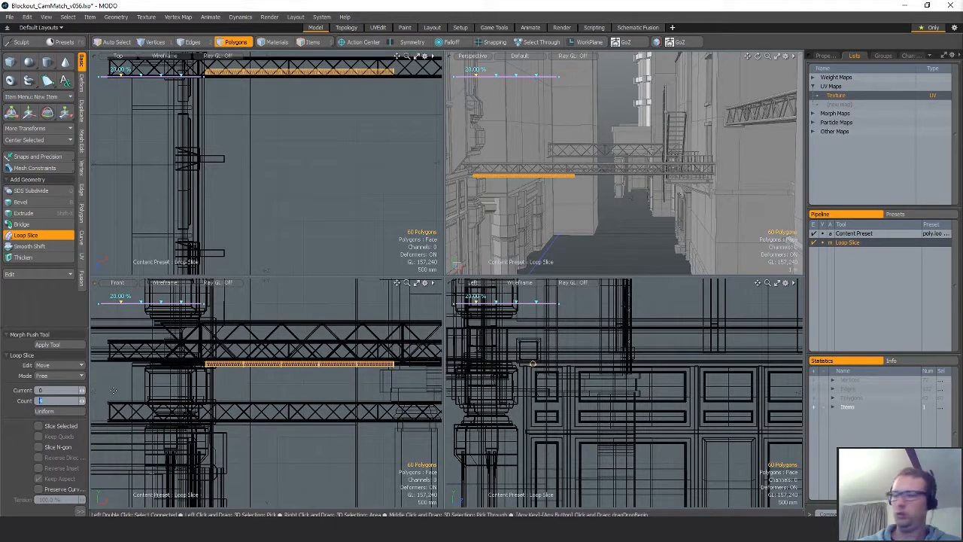
- Lengthen the sliced cylinder along the girder by moving all its loops except the one at the pillared building 950 mm in X
alt+drag(276, 340, 213, 342)
key(1)
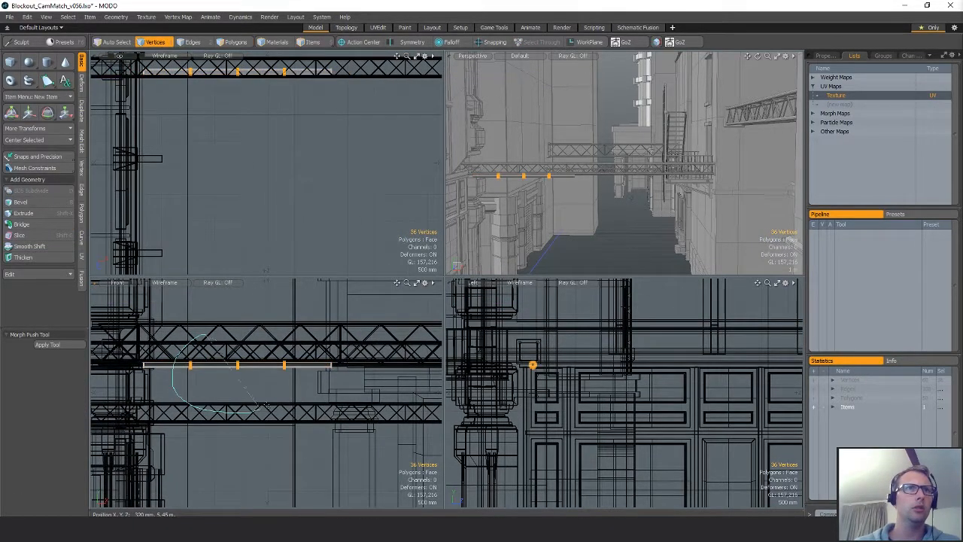
right_drag(203, 326, 316, 340)
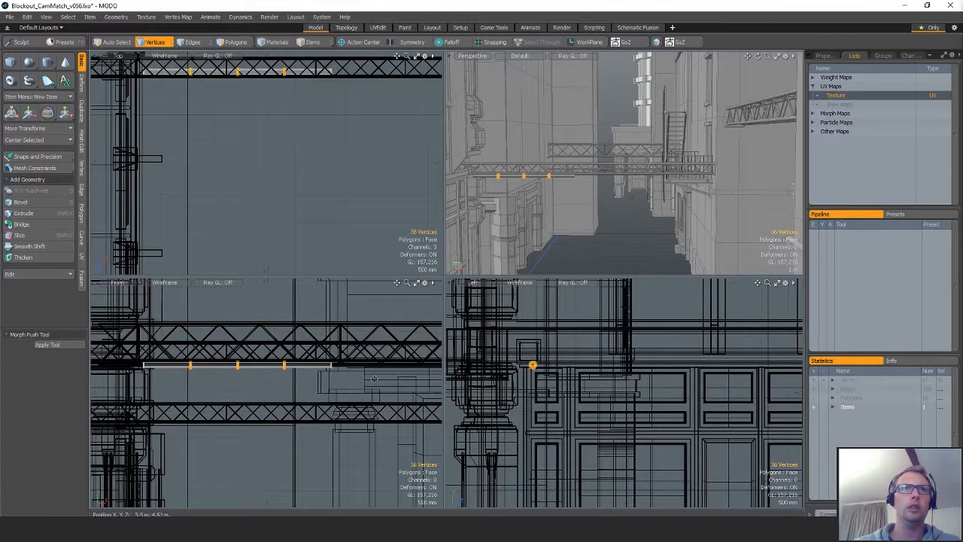
alt+drag(323, 349, 289, 352)
mouse_move(595, 176)
alt+mouse_down()
mouse_move(616, 163)
mouse_move(615, 178)
alt+mouse_up()
key(w)
drag(276, 318, 326, 317)
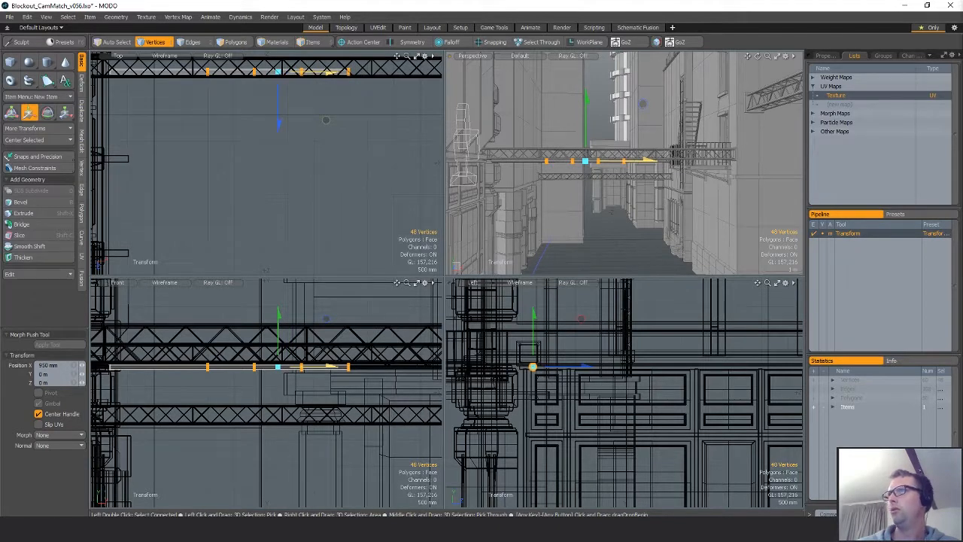
- Lower the cylinder's three middle loops beneath the girder, keeping both ends in place, to begin a sagging wire
alt+drag(634, 183, 654, 148)
key(space)
alt+shift+drag(268, 343, 298, 326)
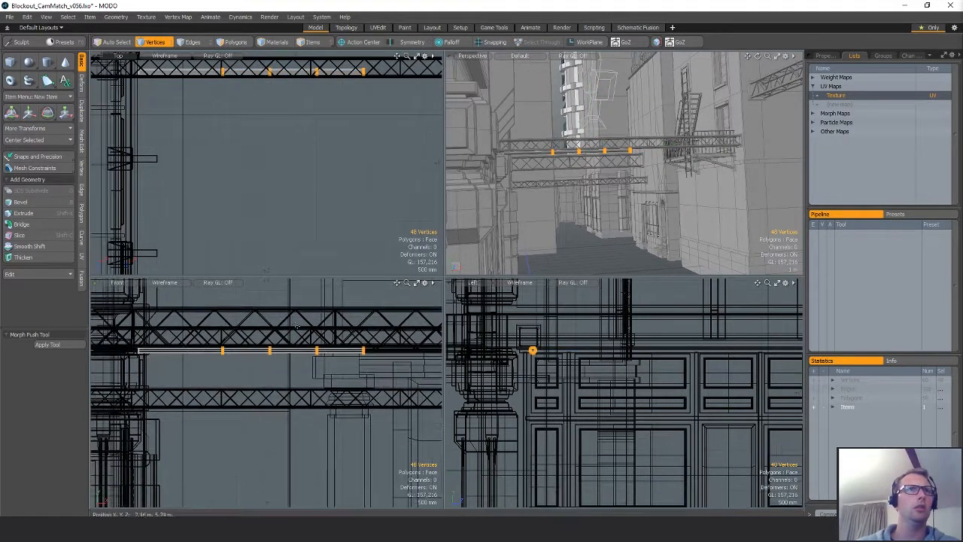
right_drag(323, 330, 325, 328)
key(w)
drag(336, 312, 320, 332)
key(space)
- Round out the wire's sag by lowering its centre loop further and spreading the two side loops outward and down
right_drag(250, 342, 275, 348)
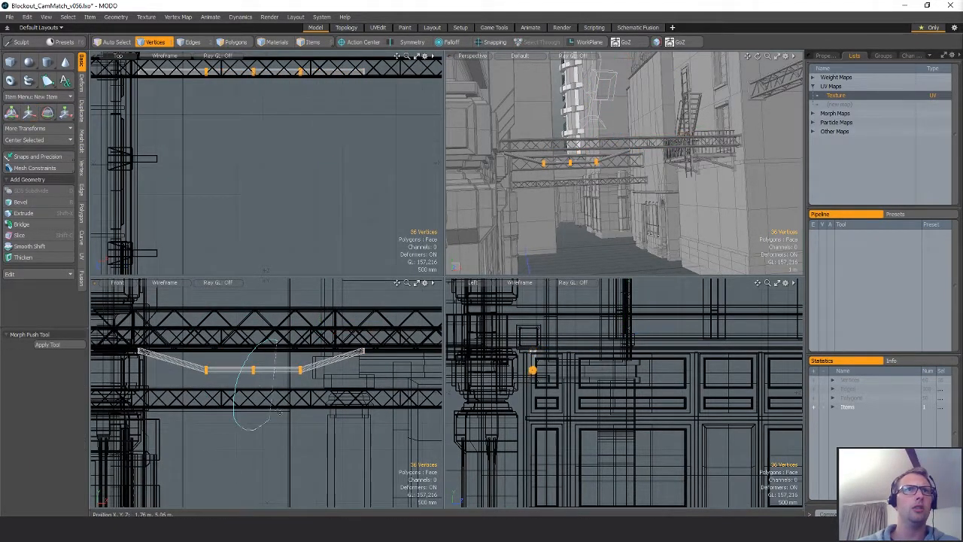
key(w)
drag(288, 342, 286, 357)
key(space)
right_drag(207, 348, 230, 351)
key(w)
drag(265, 331, 243, 339)
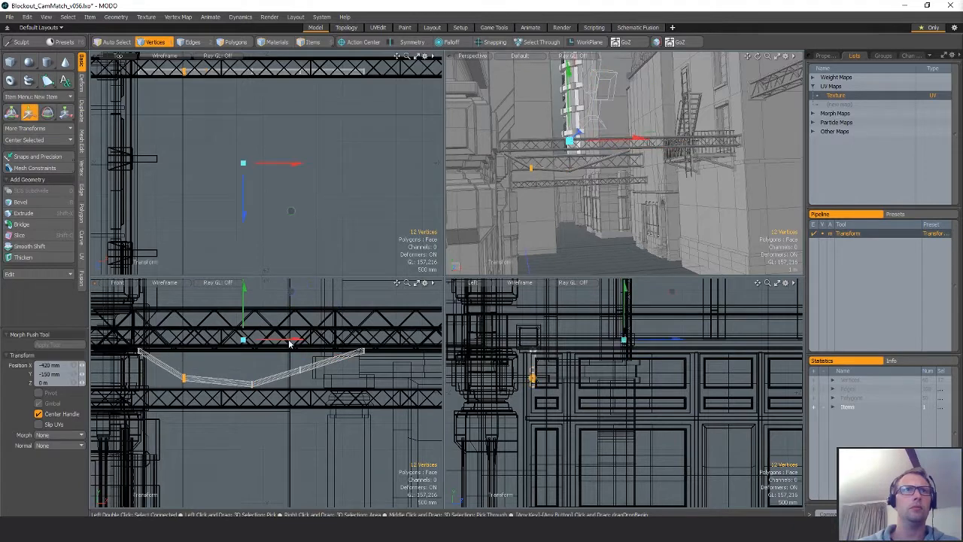
key(space)
right_drag(304, 335, 336, 330)
key(w)
drag(337, 329, 347, 338)
key(space)
- Duplicate the whole wire end to end along the girder and shorten the copy in X from the shared end
key(space)
key(space)
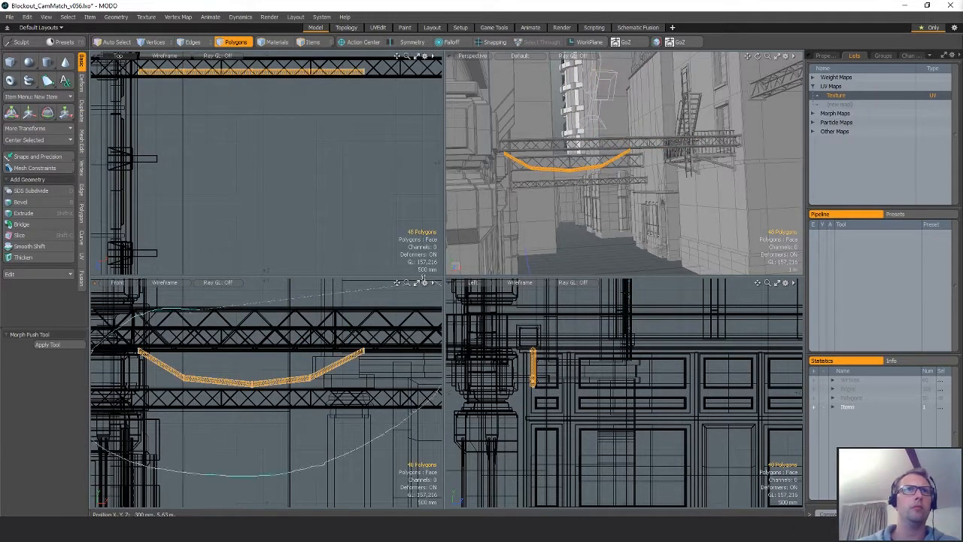
alt+shift+drag(424, 329, 360, 342)
key(w)
scroll(319, 413, down, 4)
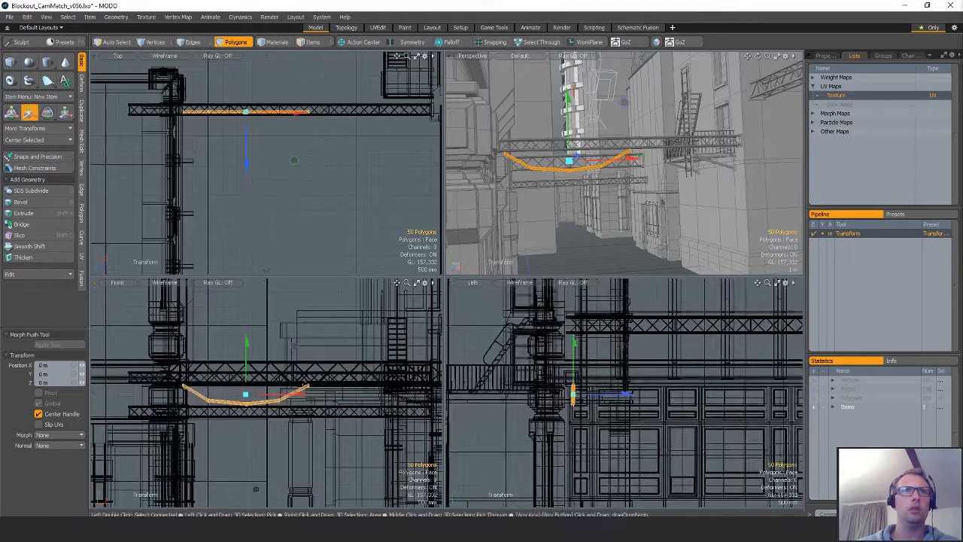
drag(299, 393, 427, 392)
key(r)
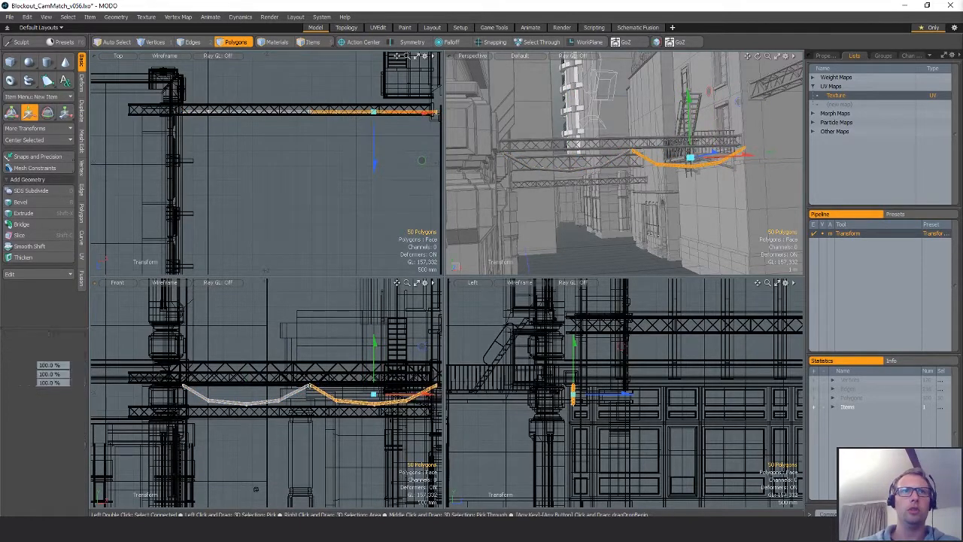
click(310, 385)
drag(367, 391, 336, 396)
key(q)
scroll(337, 395, up, 2)
key(1)
right_drag(324, 378, 338, 393)
key(e)
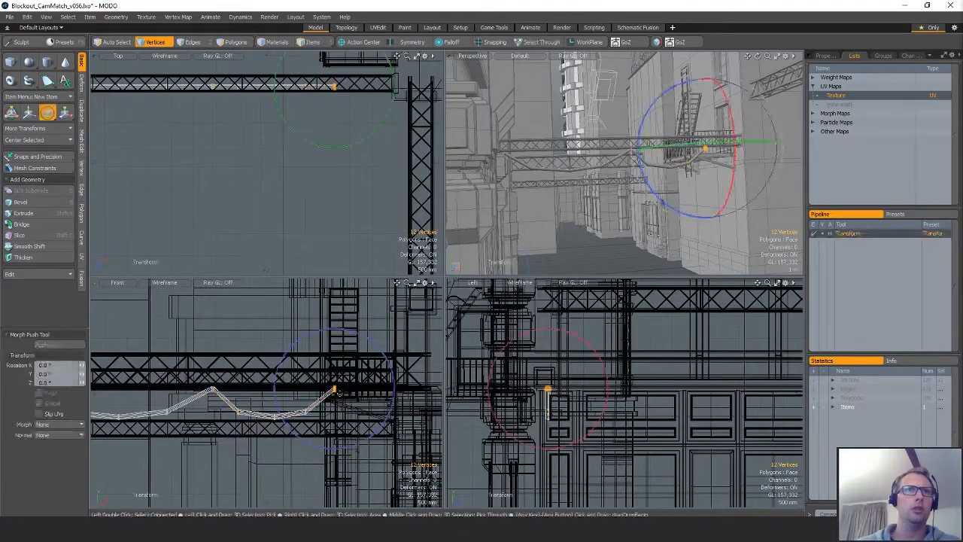
key(space)
key(space)
key(space)
- Duplicate the second wire, rotate the copy upright around its far end and lower it 140 mm
double_click(331, 393)
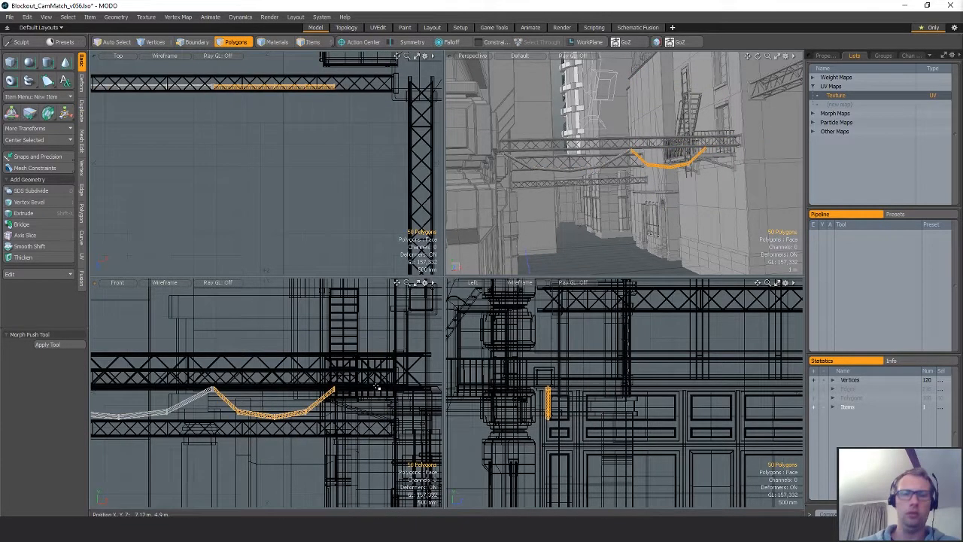
key(e)
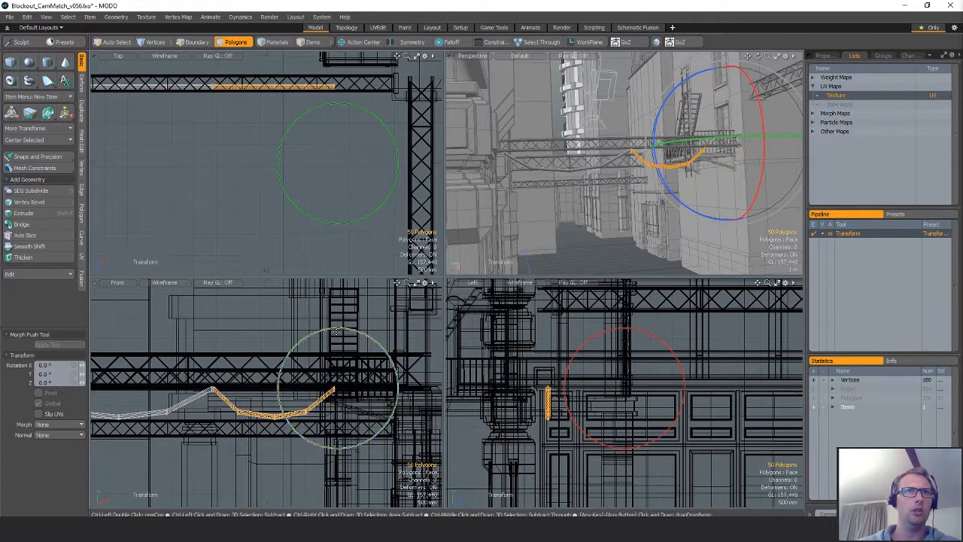
drag(339, 329, 414, 439)
key(w)
drag(394, 369, 396, 375)
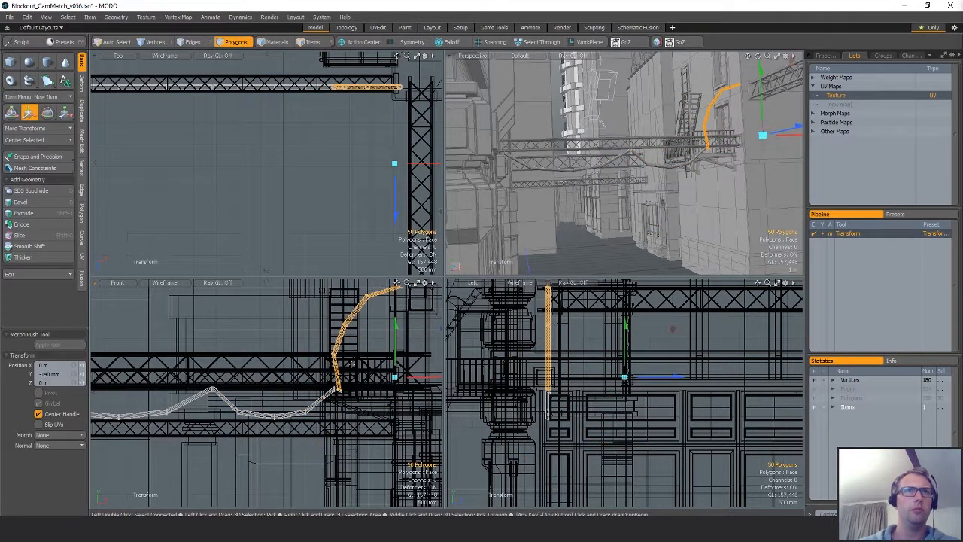
- Rotate the upright wire in plan so it turns from the girder towards the fire escape landing
key(space)
key(e)
drag(344, 59, 250, 132)
key(space)
- Bend the upright wire downward by selecting its outer loops and rotating them around the joint with the rest of the wire
key(1)
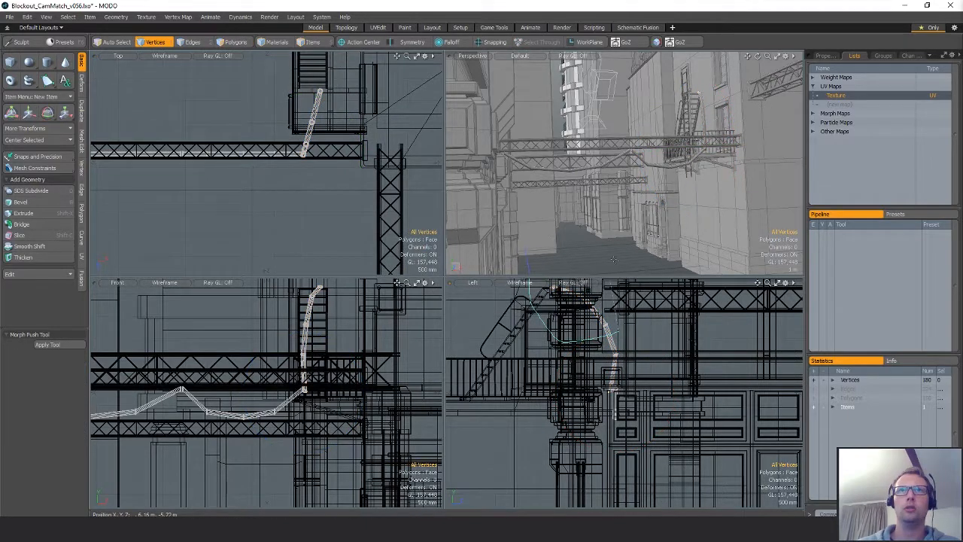
right_drag(614, 260, 619, 280)
alt+shift+drag(623, 316, 611, 361)
key(w)
key(e)
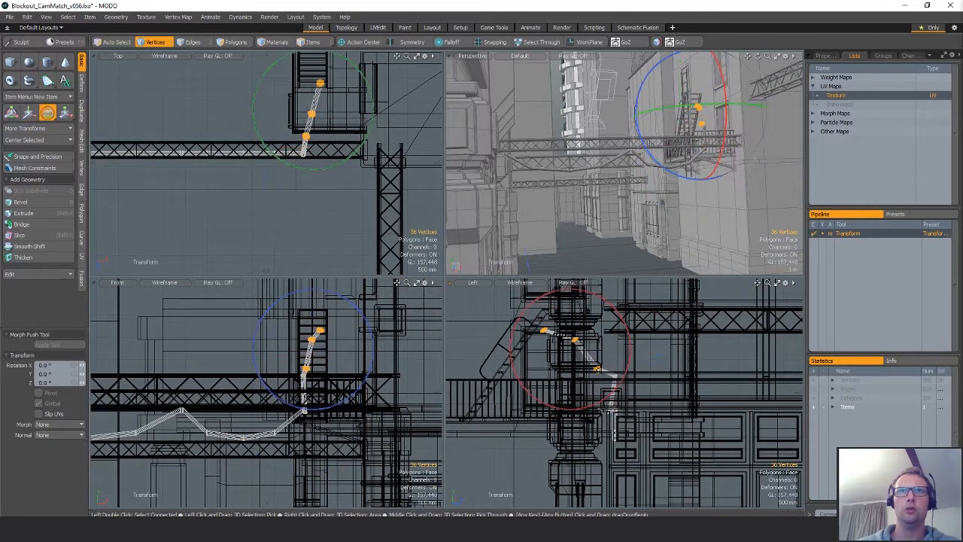
key(w)
click(599, 369)
key(e)
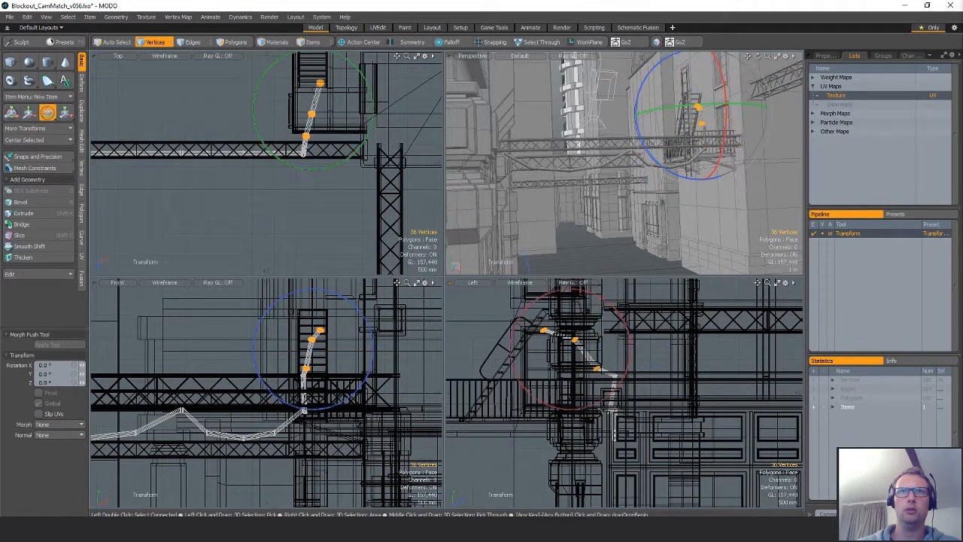
click(599, 370)
drag(621, 315, 596, 335)
- Shift the bent loops, then move only the last two by -100 mm in X and 600 mm in Z towards the girder
key(w)
key(q)
key(w)
drag(338, 156, 340, 164)
key(q)
ctrl+right_drag(323, 141, 299, 150)
key(w)
drag(370, 168, 364, 193)
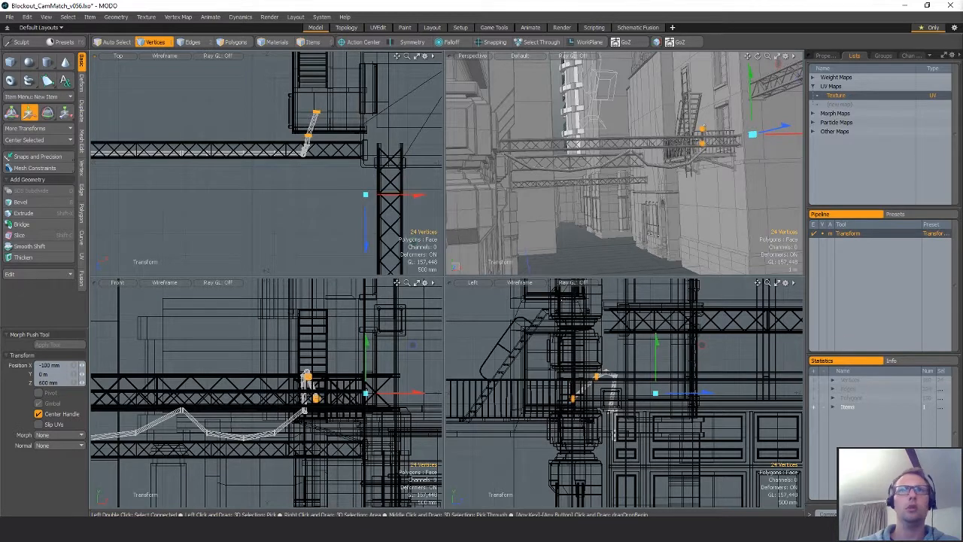
- Rotate the wire's last two loops to hang straight down in front of the landing and nudge the end sideways in X
scroll(598, 393, up, 2)
key(e)
click(607, 374)
drag(616, 316, 606, 338)
key(w)
key(q)
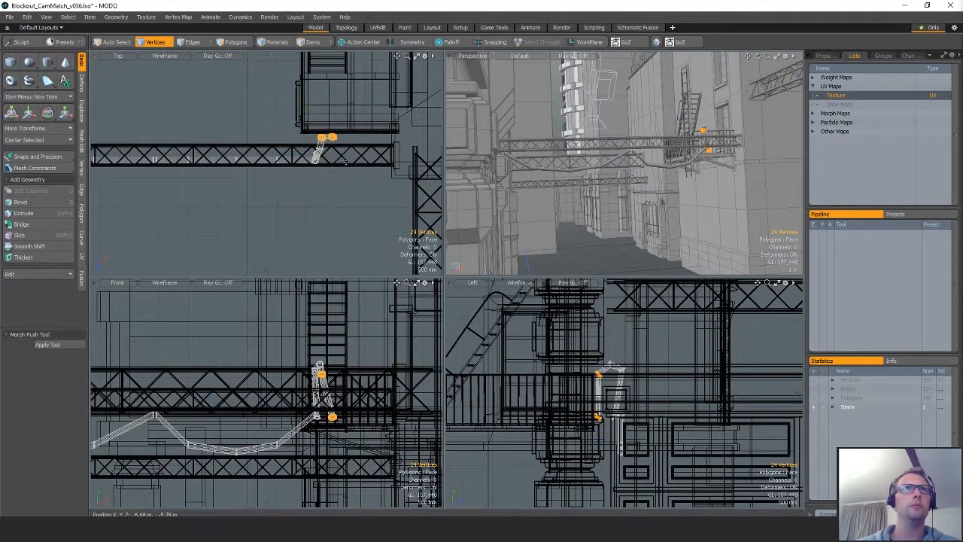
key(w)
drag(346, 162, 355, 164)
key(q)
- Duplicate the second sagging wire and move the copy 1.72 m in X and 820 mm in Z
alt+drag(688, 162, 656, 138)
key(2)
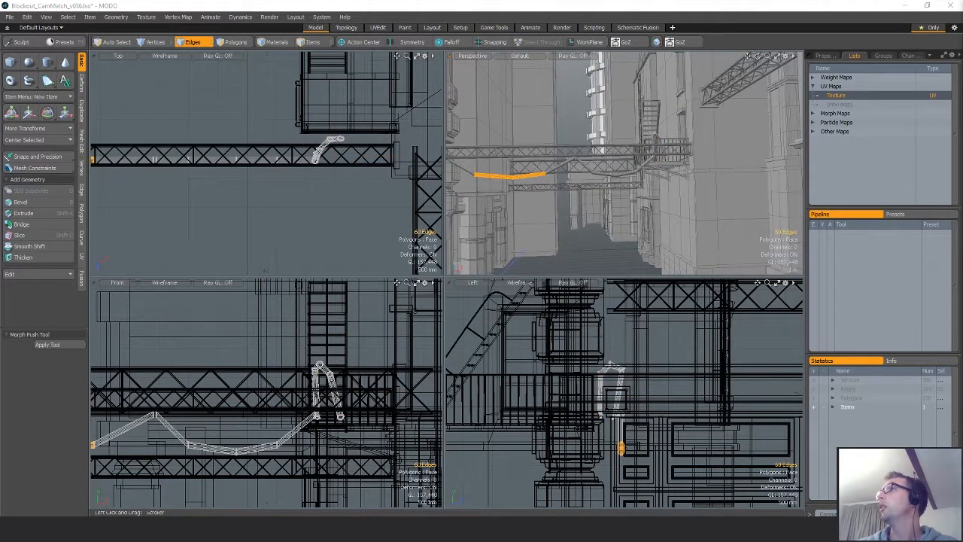
key(Escape)
key(3)
double_click(601, 174)
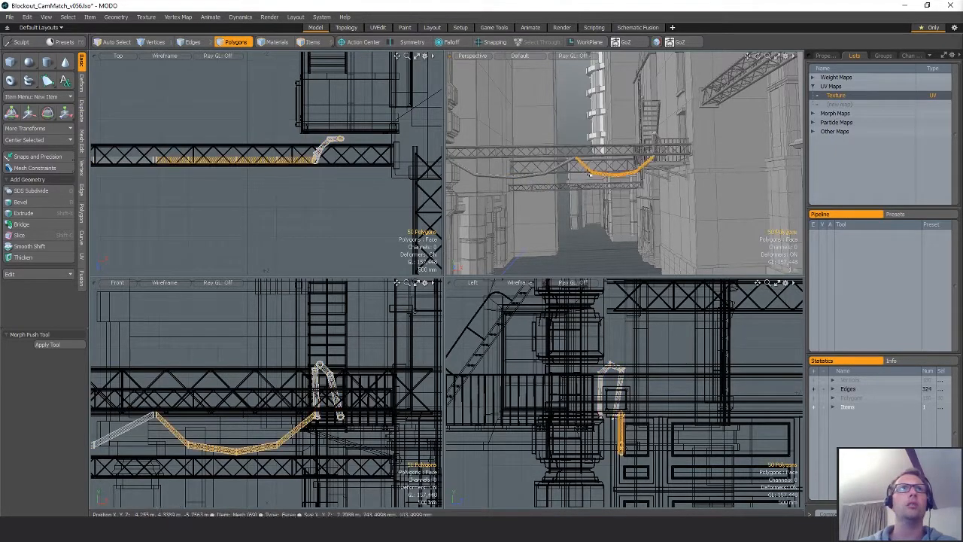
scroll(229, 84, down, 2)
key(ctrl+c)
key(ctrl+v)
key(w)
drag(327, 186, 396, 217)
alt+drag(395, 218, 346, 218)
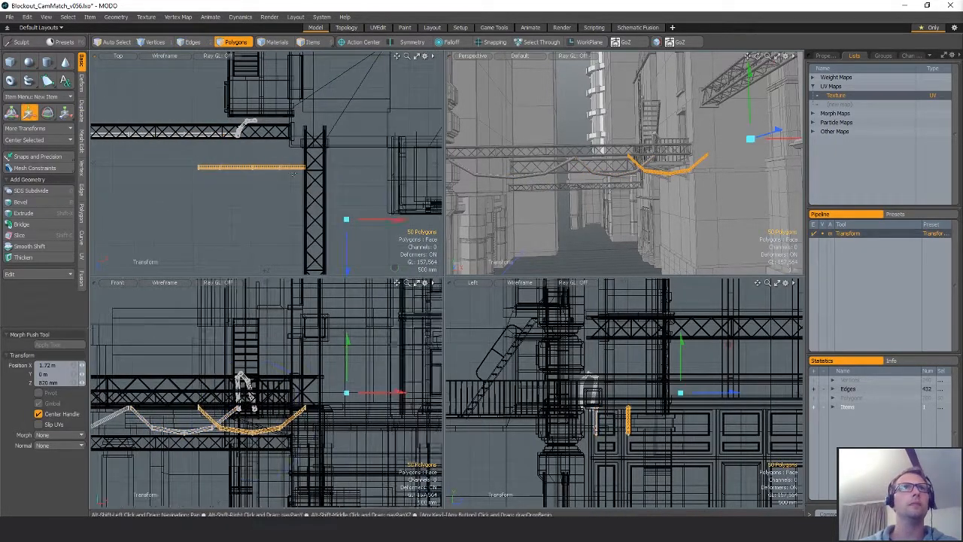
- Rotate the copied wire in plan to run parallel to the perpendicular girder and shorten it lengthwise
key(e)
ctrl+drag(290, 118, 316, 208)
key(r)
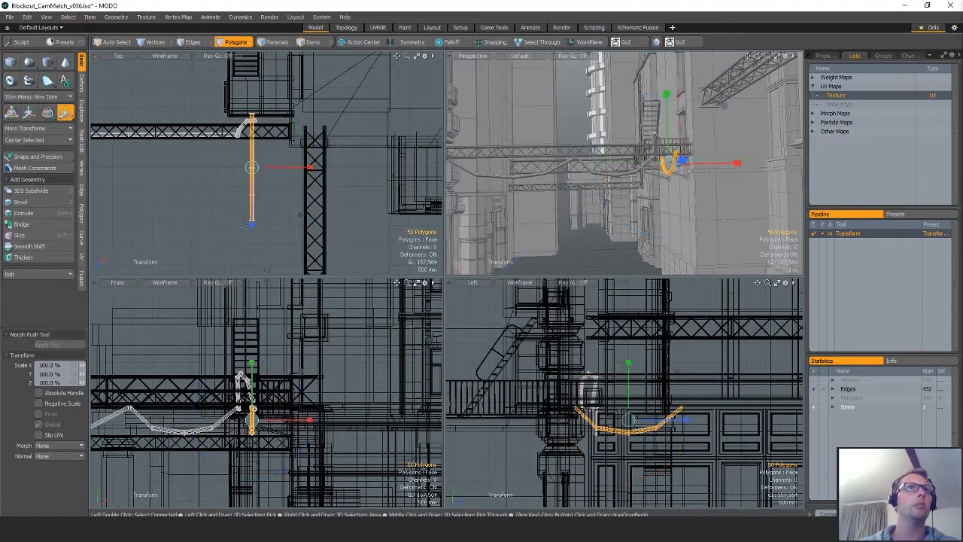
drag(251, 214, 251, 199)
- Move the shortened wire 1.3 m in X and 140 mm in Z beside the perpendicular girder and raise it to the girder's height
key(w)
drag(328, 228, 379, 233)
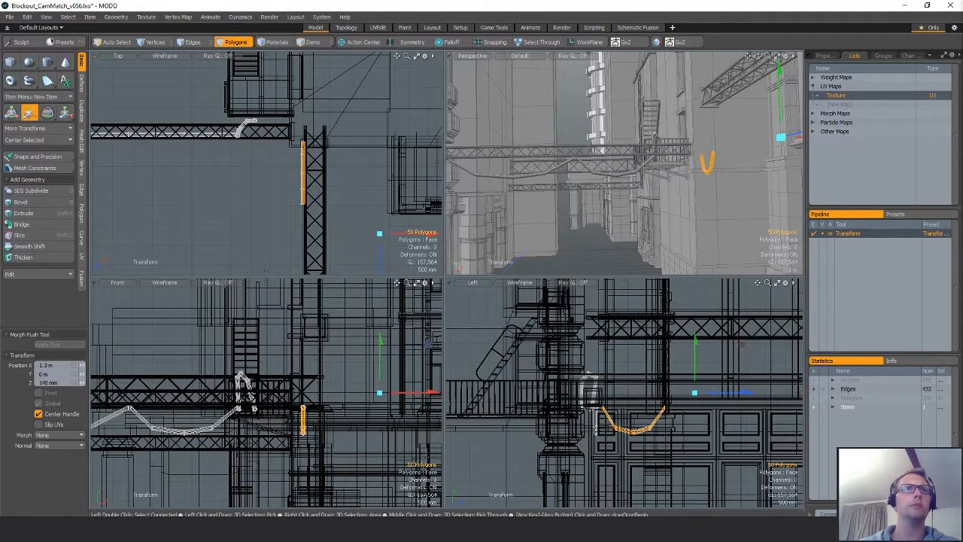
drag(370, 404, 372, 332)
alt+drag(664, 213, 736, 123)
- Duplicate the short wire and move the copy -650 mm in X to the opposite side of the girder
key(3)
key(ctrl+c)
key(ctrl+v)
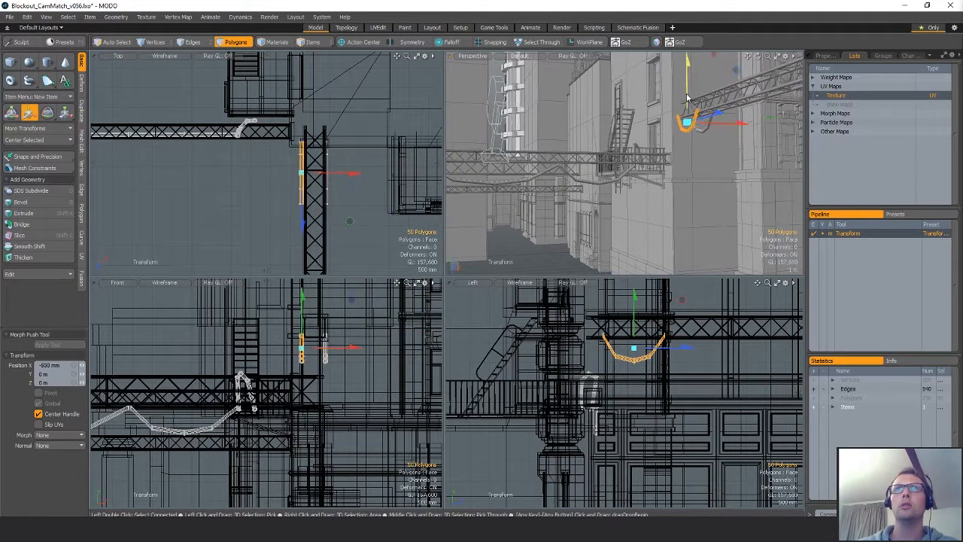
- Try to stretch the copied short wire's height to 145.5%
key(r)
click(697, 109)
drag(696, 83, 696, 54)
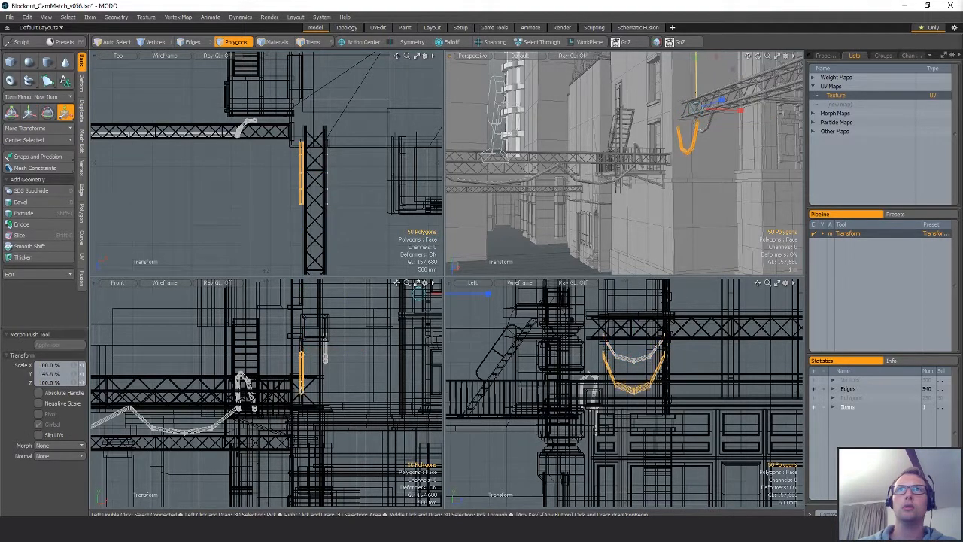
key(ctrl+z)
- Scale the copied short wire to 207% in Y from its upper end and shift it slightly in X against the girder
click(665, 331)
drag(668, 298, 668, 260)
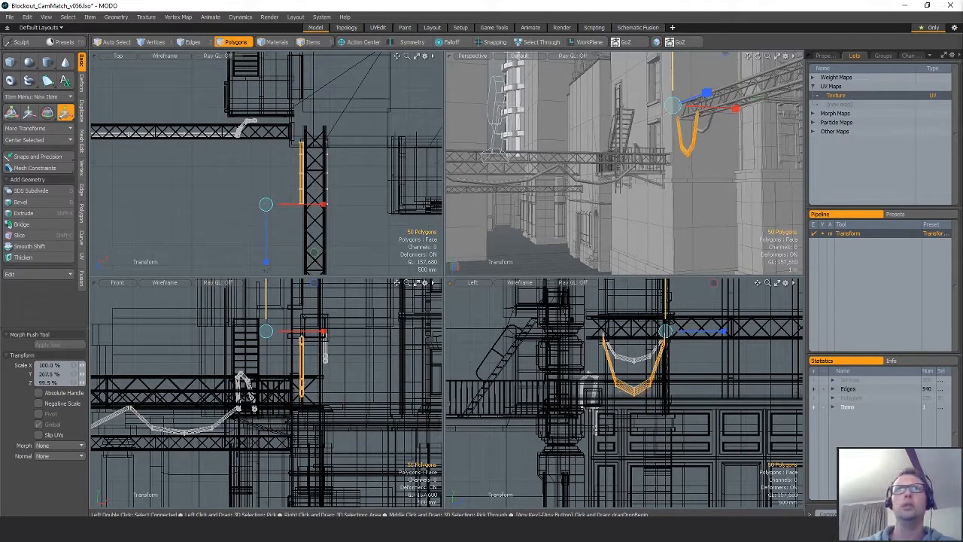
key(space)
key(w)
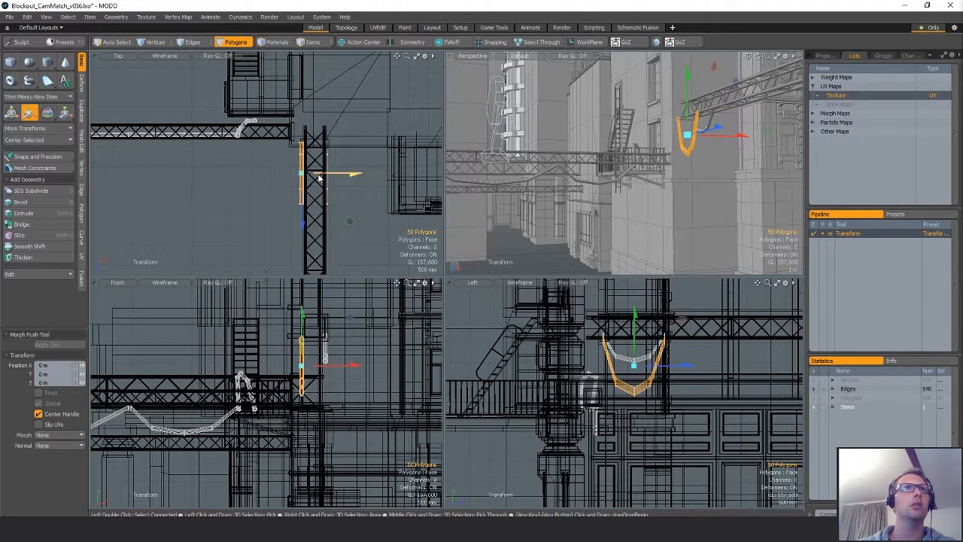
drag(319, 177, 323, 178)
key(space)
key(Escape)
alt+drag(709, 166, 658, 157)
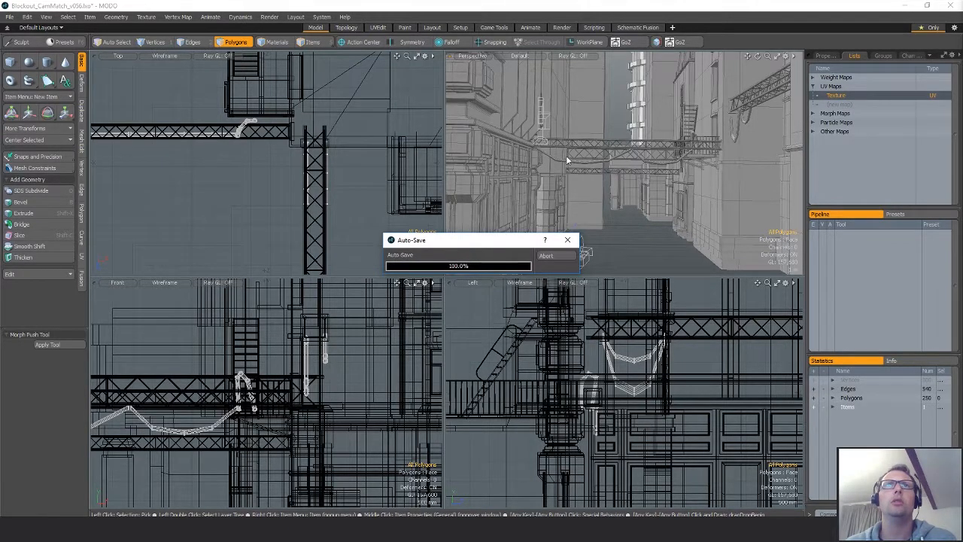
- Duplicate the first sagging wire beside the pillared building and raise the copy above the girder
mouse_move(121, 360)
alt+shift+mouse_down()
mouse_move(257, 359)
mouse_move(434, 326)
alt+shift+mouse_up()
right_drag(277, 336, 289, 421)
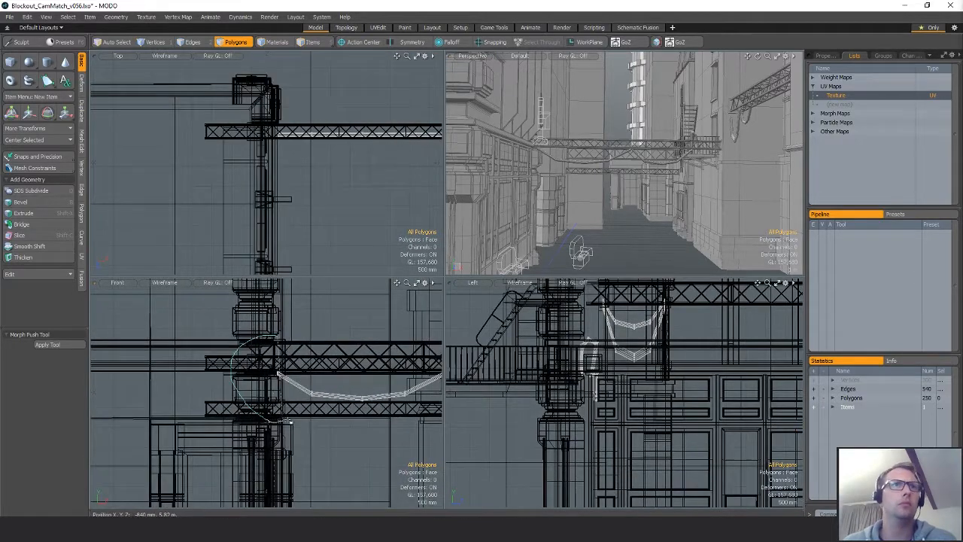
key(bracketright)
alt+shift+drag(421, 339, 348, 370)
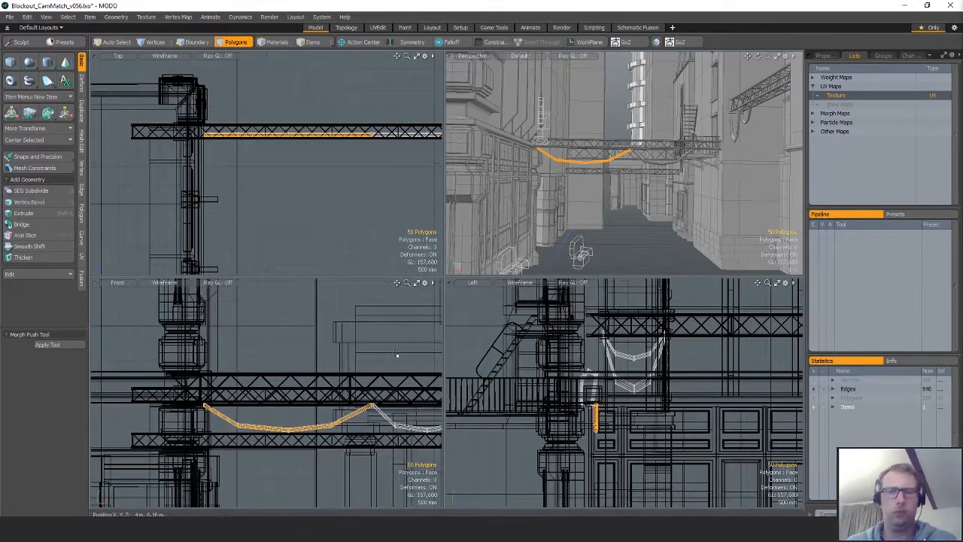
key(ctrl+c)
key(ctrl+v)
key(w)
middle_drag(338, 389, 337, 323)
alt+shift+drag(338, 323, 348, 350)
key(q)
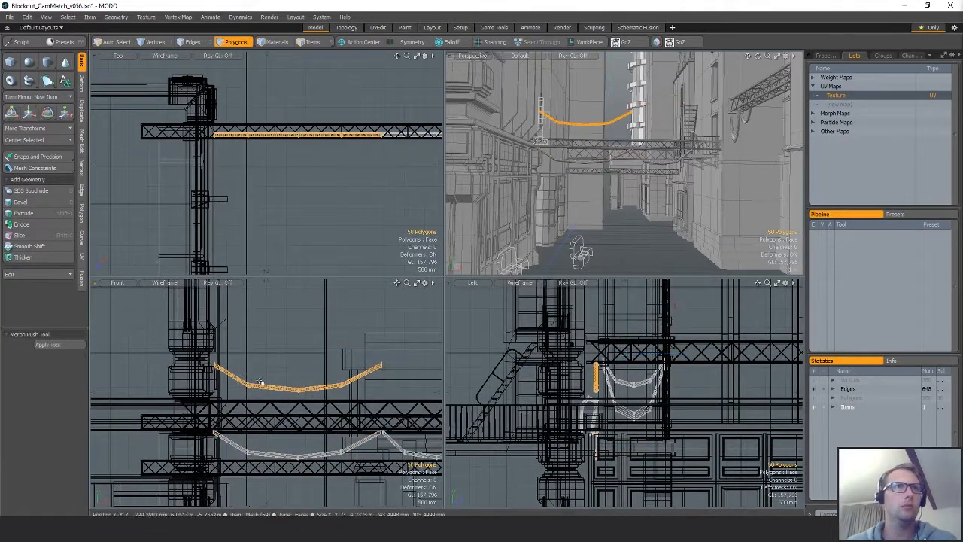
- Delete all but one middle segment of the raised copy and level it by moving one end -20 mm in X and -140 mm in Y
right_drag(202, 312, 283, 384)
shift+right_drag(331, 344, 422, 314)
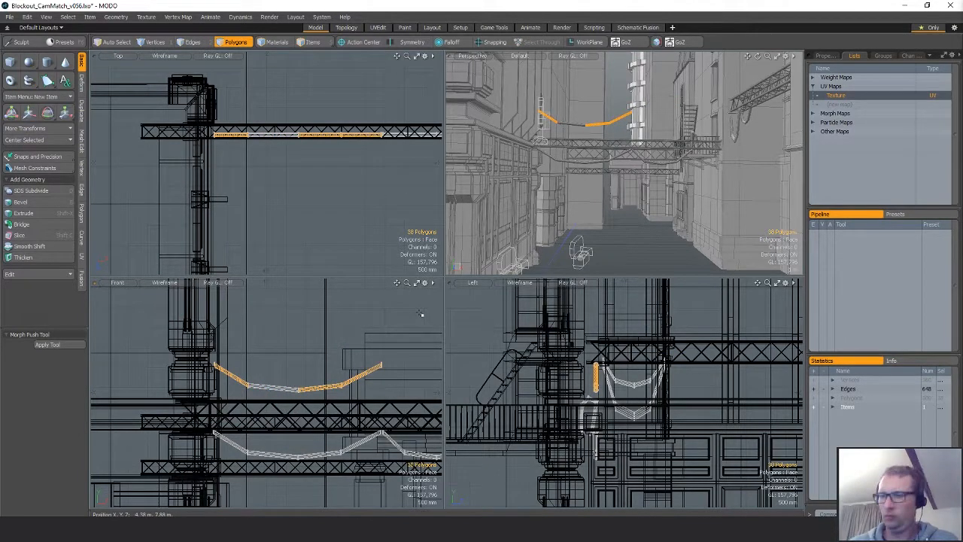
key(Delete)
key(1)
key(w)
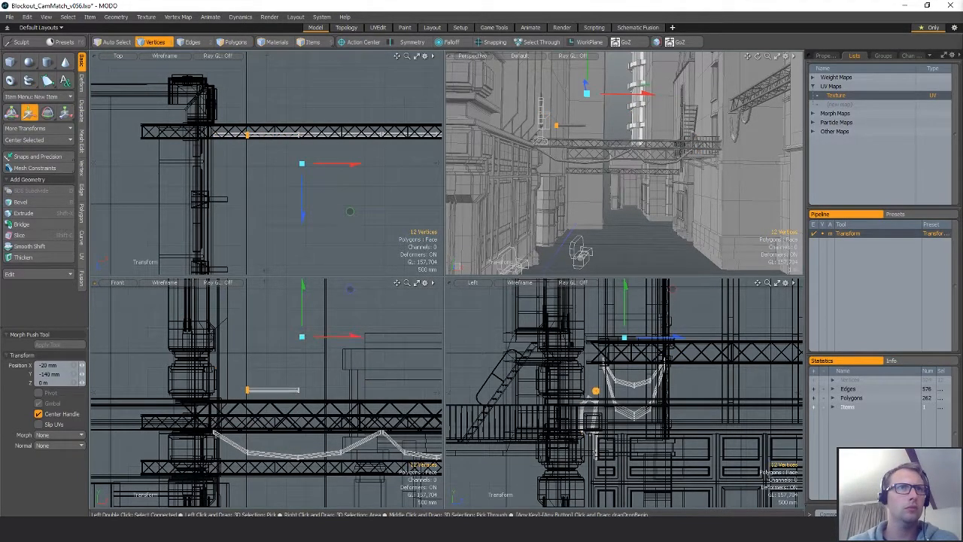
- Rotate the remaining segment upright and move it -1.6 m in X and 500 mm in Y against the pillared building
key(q)
key(e)
drag(270, 330, 312, 340)
key(w)
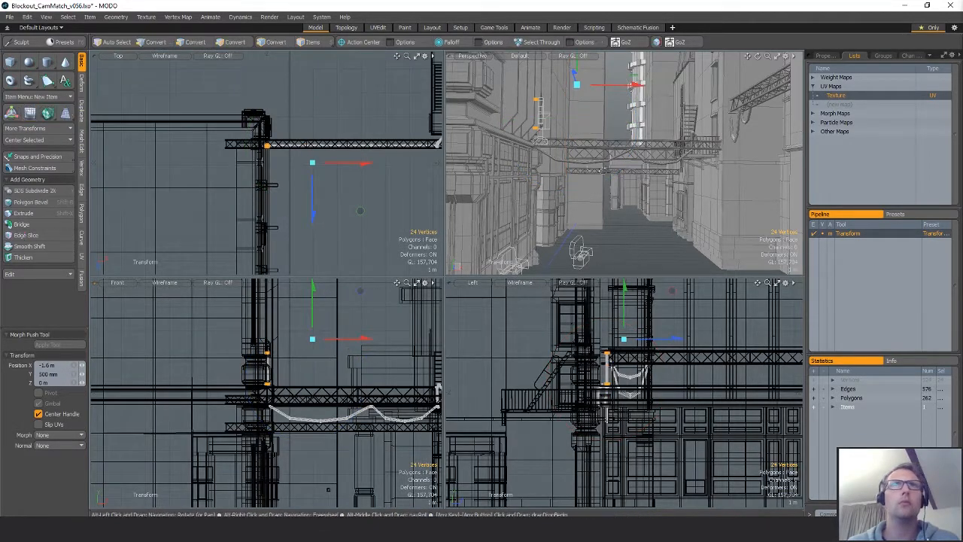
alt+drag(587, 113, 587, 180)
- Lengthen the upright segment by moving its upper end vertices up along the pillared facade
key(q)
right_drag(307, 302, 308, 305)
alt+shift+drag(309, 304, 343, 376)
mouse_move(343, 376)
ctrl+alt+mouse_down()
mouse_move(300, 380)
mouse_move(302, 282)
ctrl+alt+mouse_up()
key(w)
key(q)
key(2)
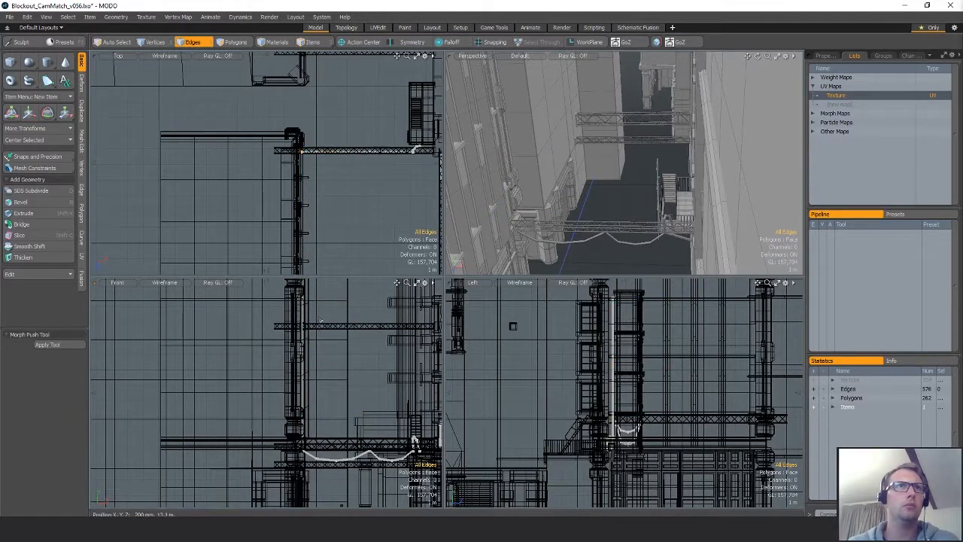
- Move the whole upright wire back along the alley against the corner of the building behind the pillared one
key(1)
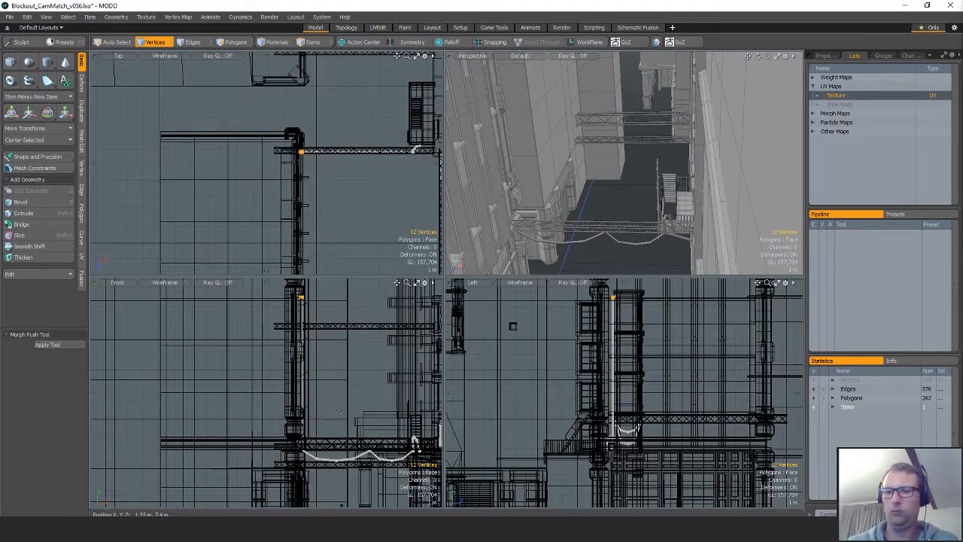
key(w)
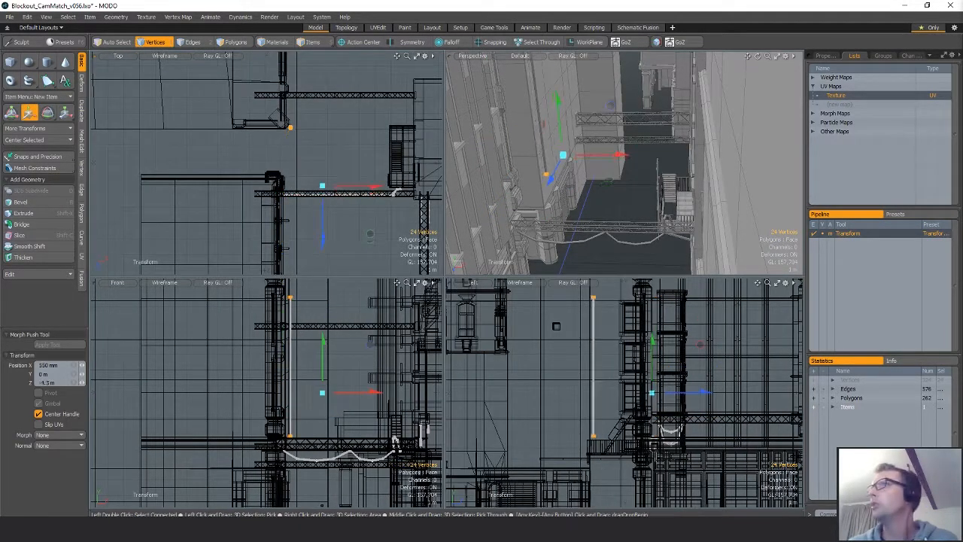
drag(327, 178, 319, 172)
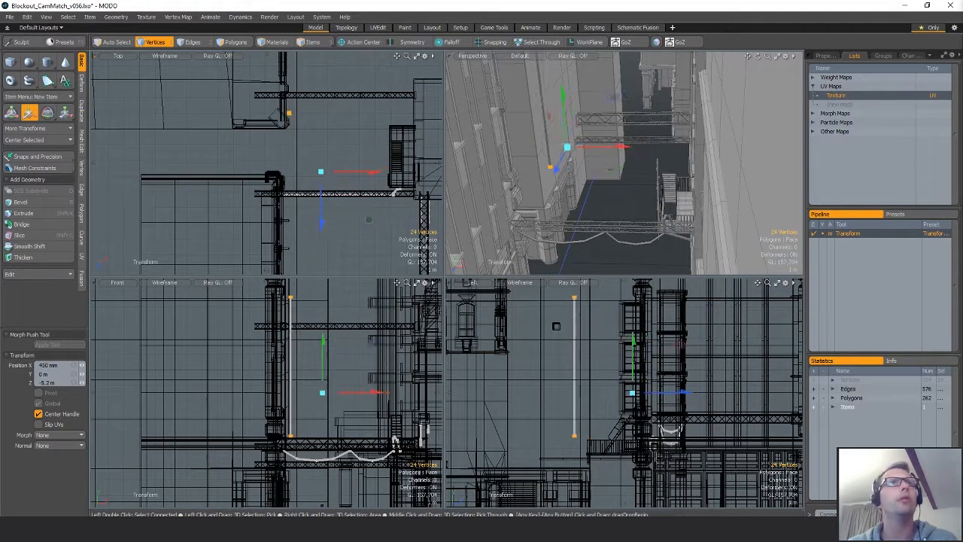
alt+drag(590, 143, 588, 235)
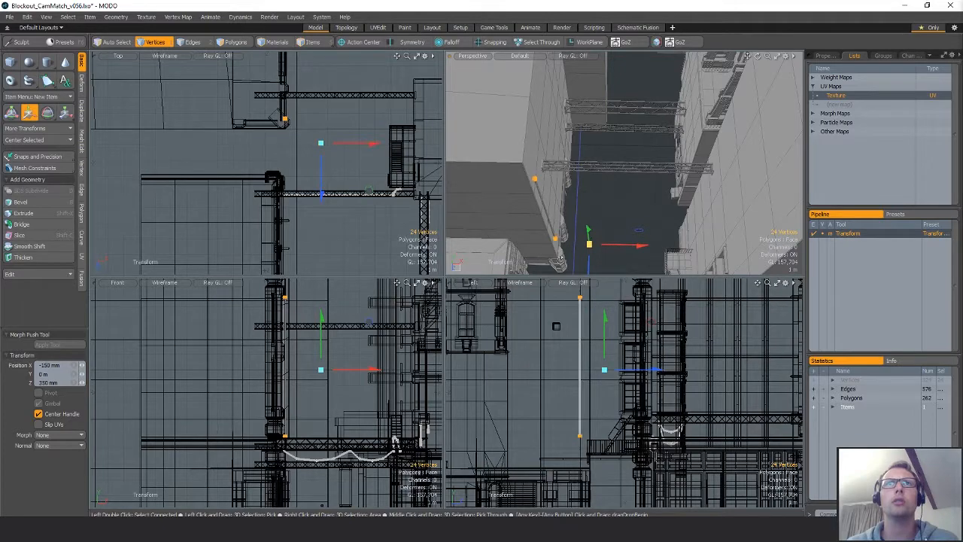
mouse_move(639, 227)
alt+mouse_down()
mouse_move(591, 189)
mouse_move(620, 99)
alt+mouse_up()
key(space)
key(space)
key(space)
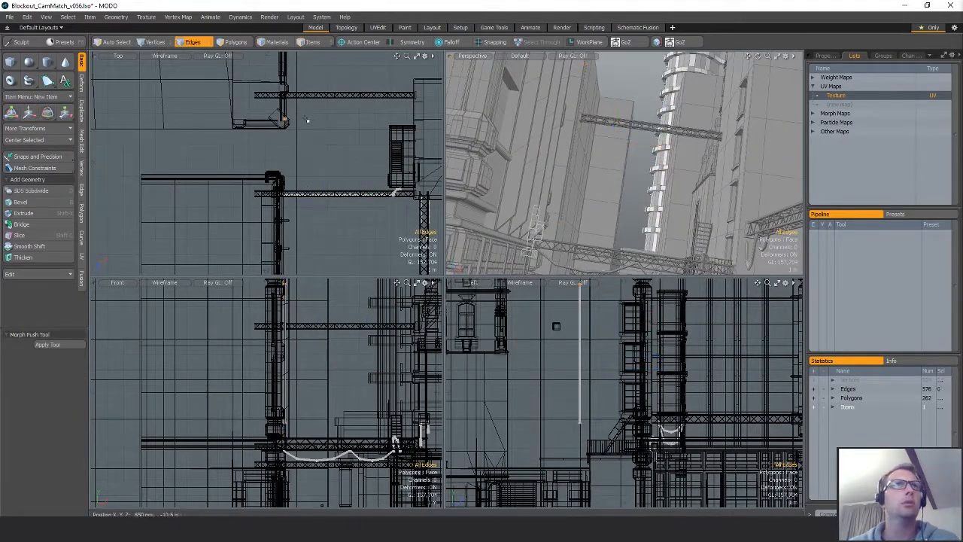
- Duplicate the upright wire, move the copy across the alley to the opposite facade beside the girder's end, and raise it
mouse_move(307, 120)
right_down()
mouse_move(349, 140)
mouse_move(325, 157)
right_up()
key(g)
key(ctrl+c)
key(ctrl+v)
key(w)
drag(295, 173, 425, 241)
alt+drag(602, 113, 646, 234)
drag(631, 199, 648, 117)
click(647, 140)
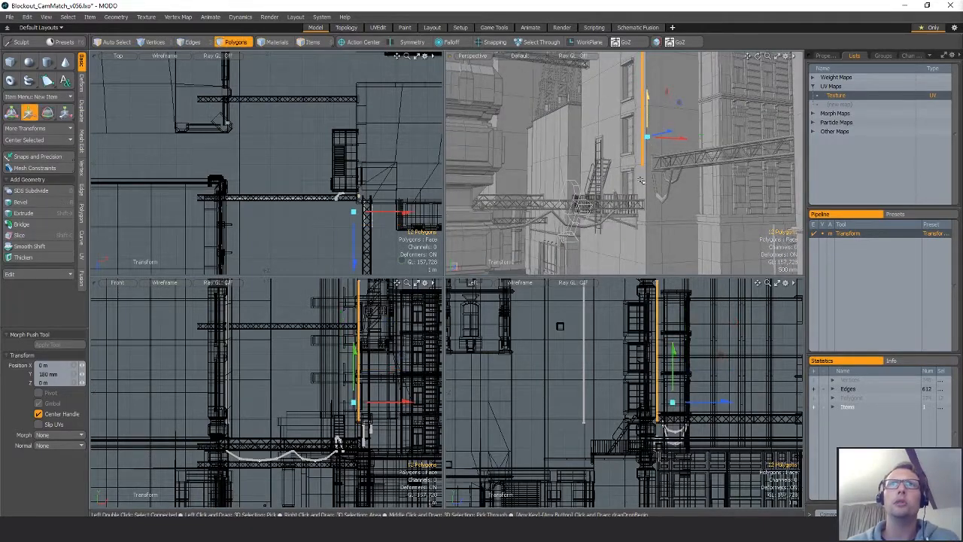
- Nudge the copied upright wire closer to the facade beside the girder's end and finish the move
key(space)
alt+drag(641, 180, 602, 177)
scroll(350, 198, up, 5)
key(w)
drag(414, 175, 410, 174)
alt+drag(640, 150, 666, 124)
key(Escape)
key(Escape)
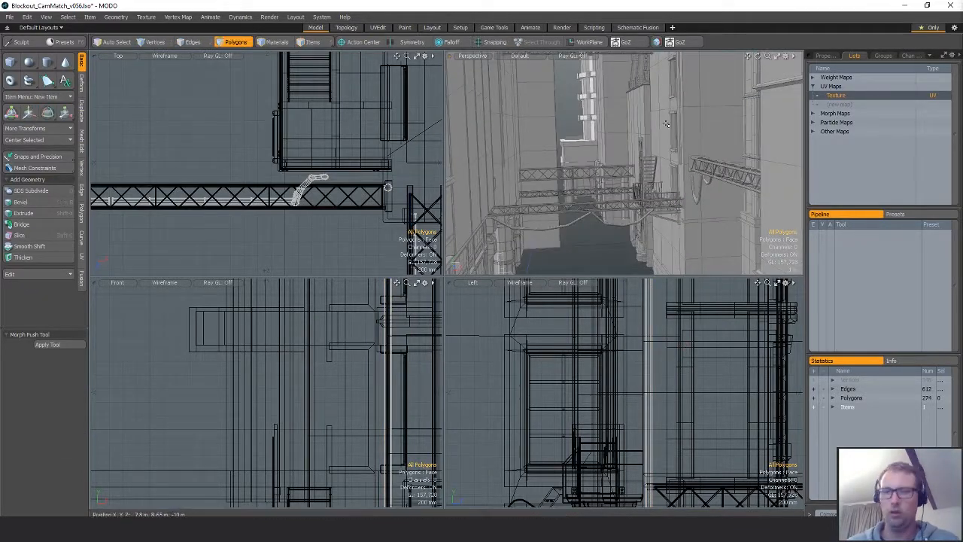
- Assign a new material named asd to all polygons of the wire mesh
key(m)
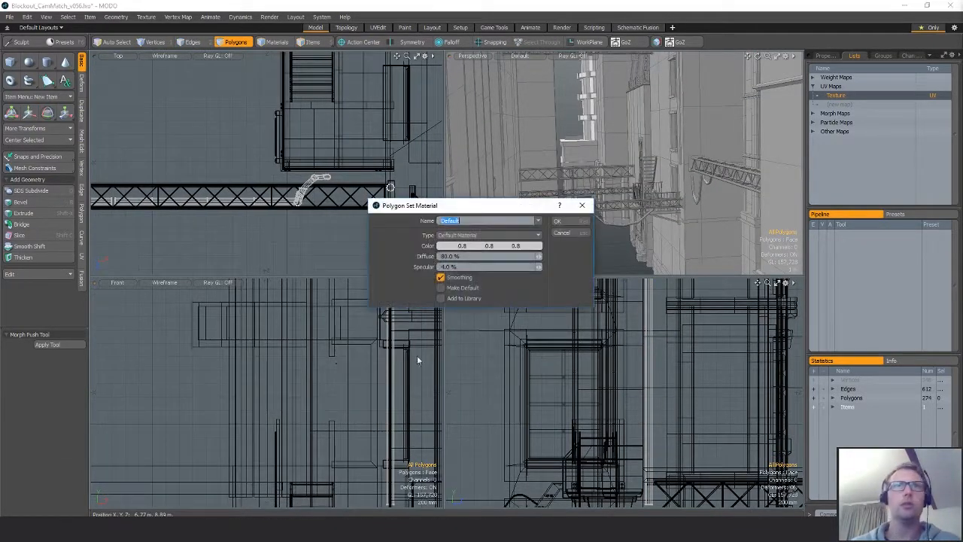
click(532, 220)
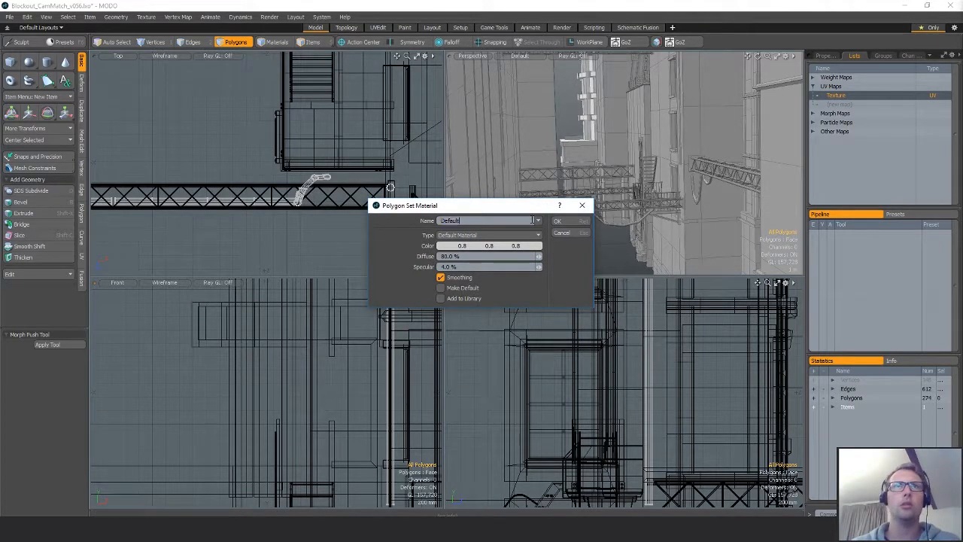
click(538, 220)
click(501, 221)
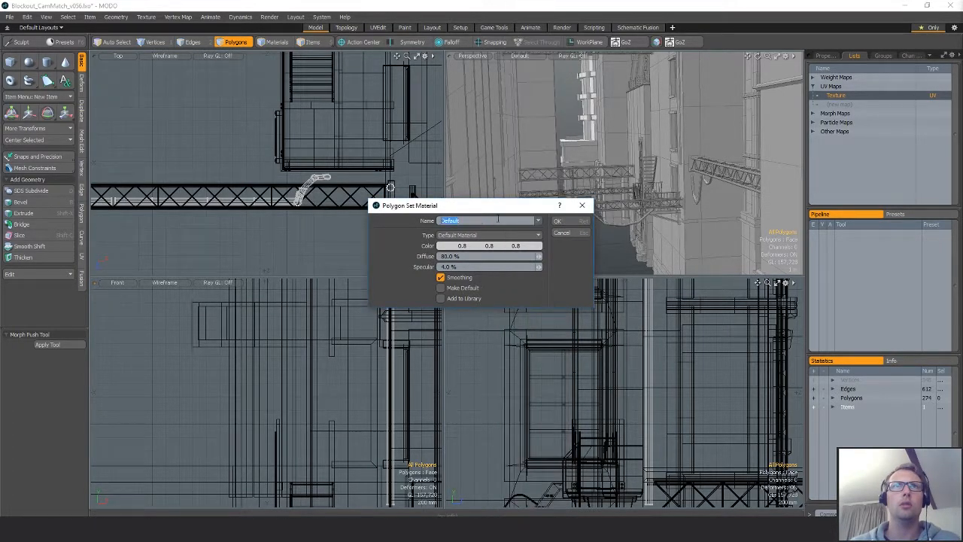
text(asd)
key(Return)
alt+shift+drag(316, 252, 380, 226)
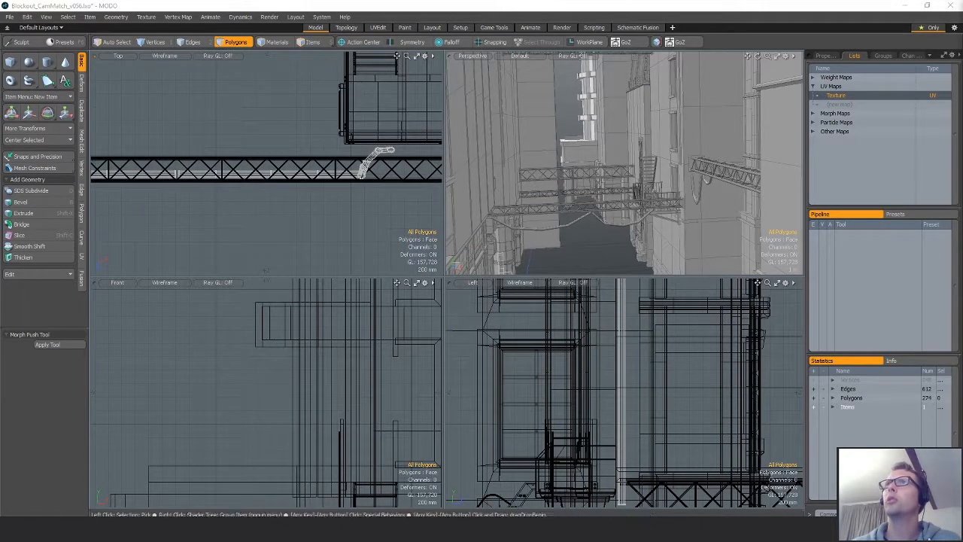
- Set the wire material's diffuse amount to 0% and save the scene
click(826, 56)
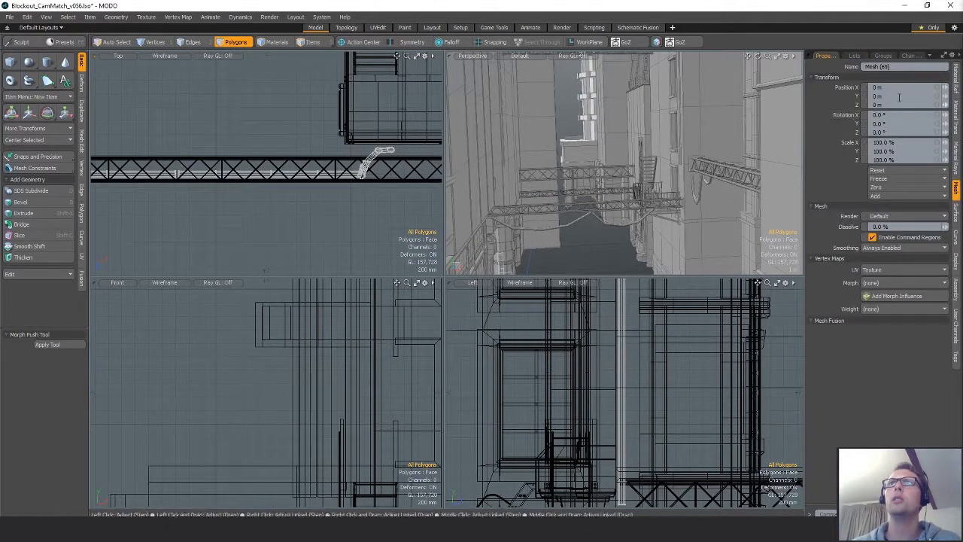
click(955, 83)
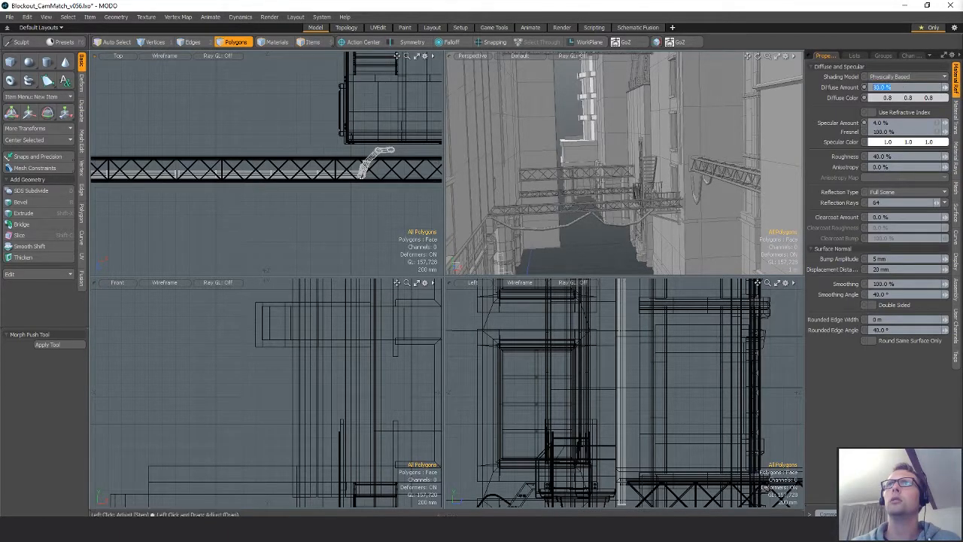
text(0)
key(Return)
alt+drag(713, 125, 595, 259)
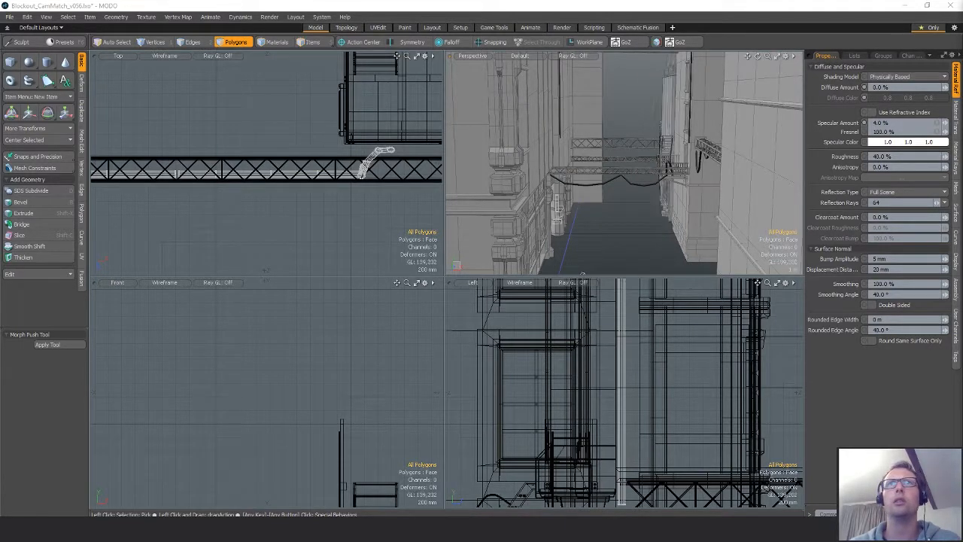
mouse_move(681, 215)
alt+mouse_down()
mouse_move(745, 231)
mouse_move(690, 233)
mouse_move(628, 217)
alt+mouse_up()
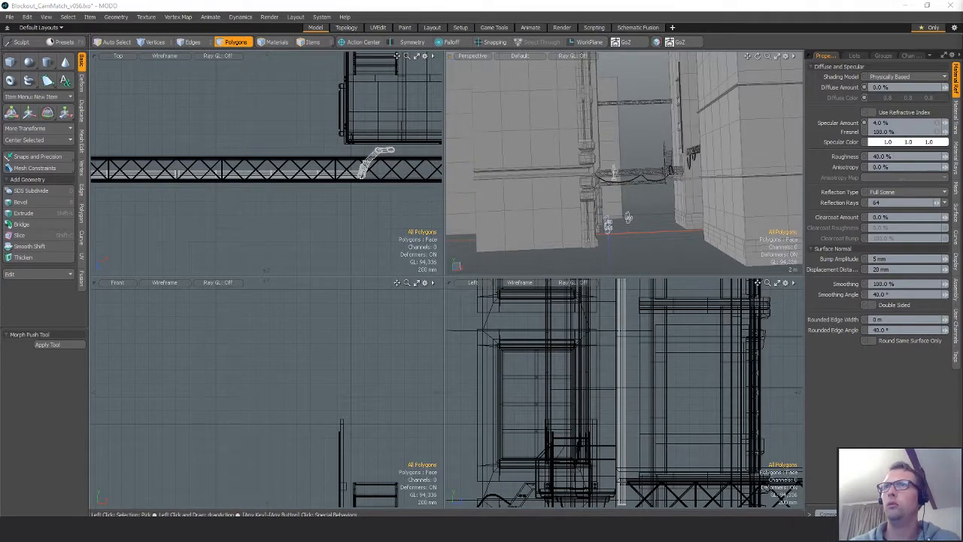
alt+drag(628, 217, 671, 171)
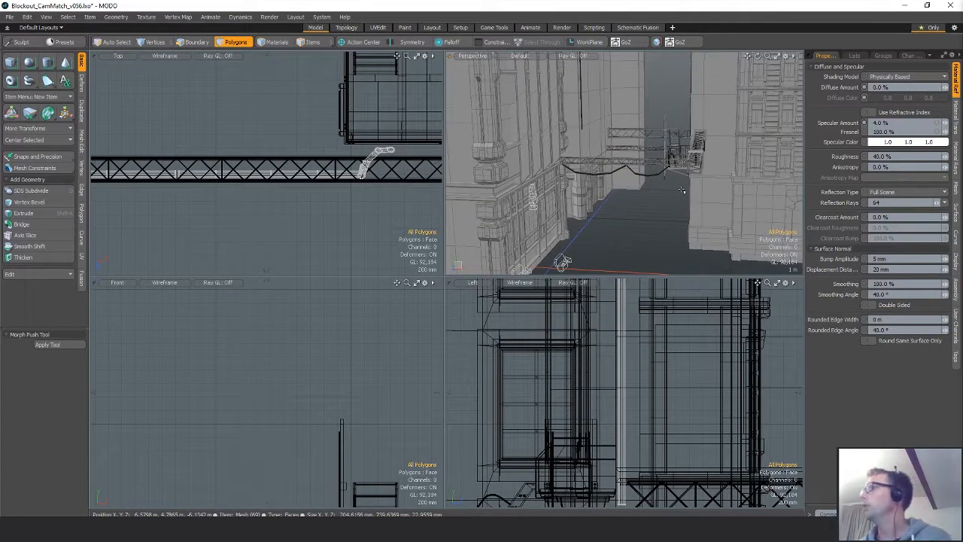
key(ctrl+s)
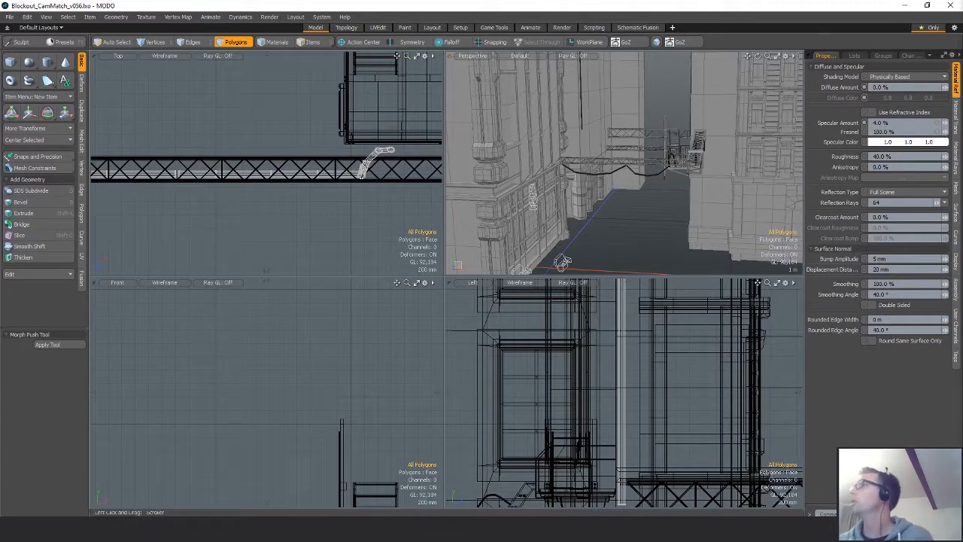
- Switch to Chrome and review the alley scene's ArtStation submission and the full-size Beyond_Human_013a render
key(alt+Tab)
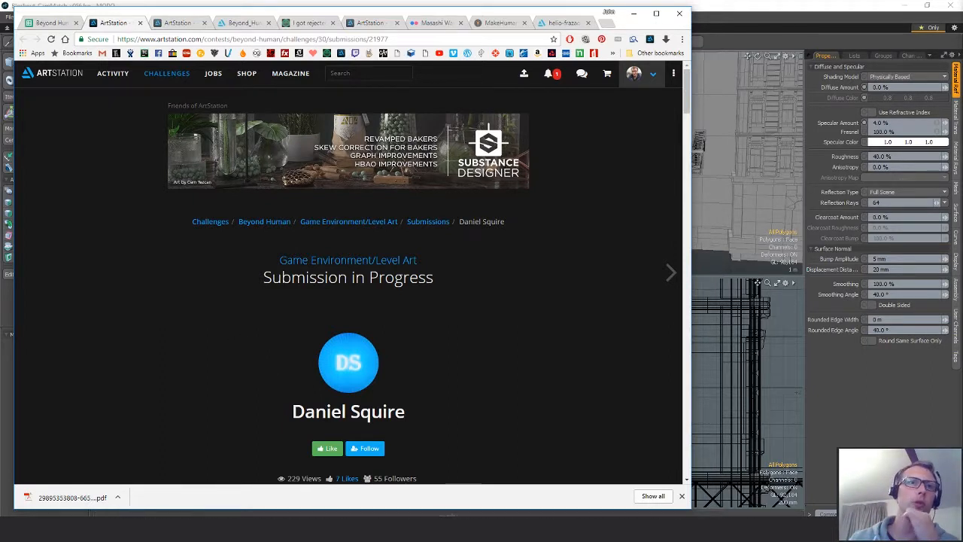
mouse_move(358, 527)
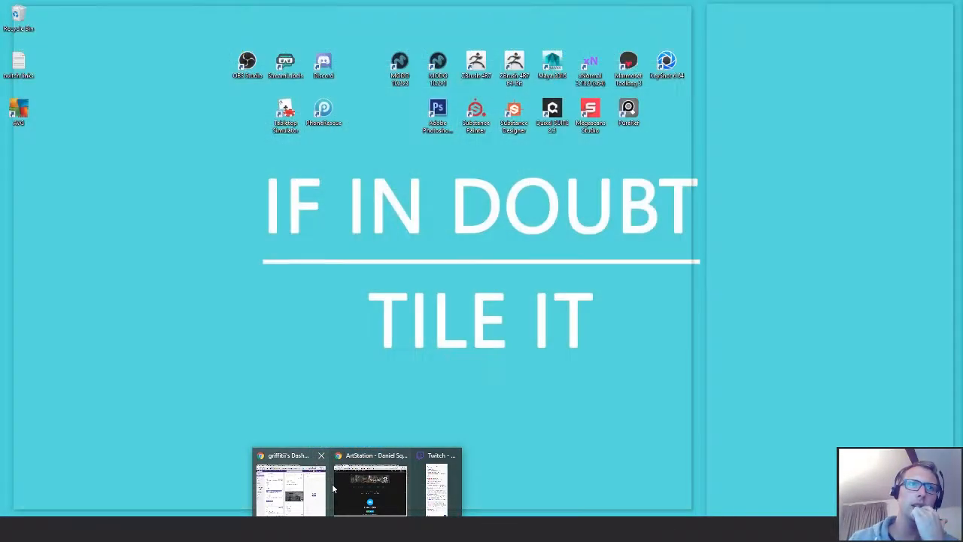
click(354, 489)
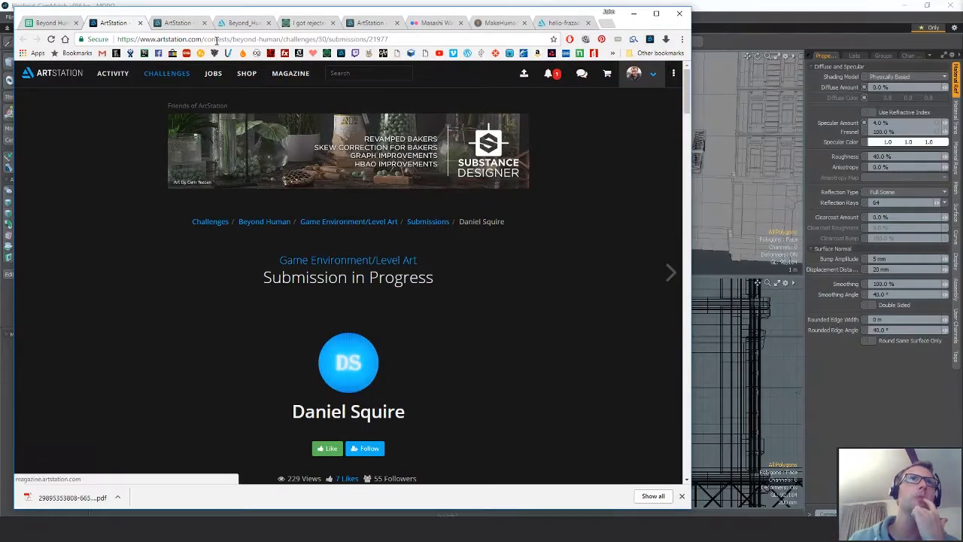
click(181, 22)
click(441, 352)
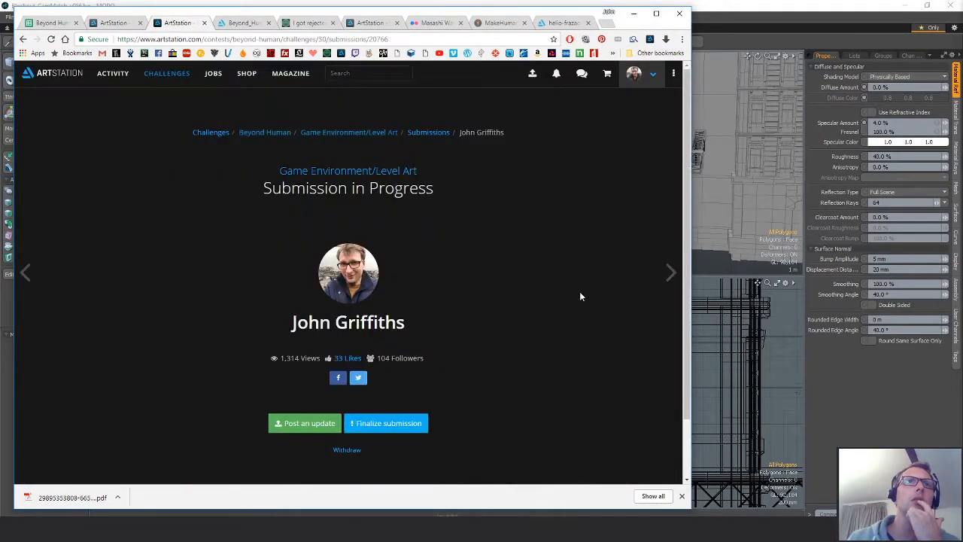
scroll(599, 316, down, 8)
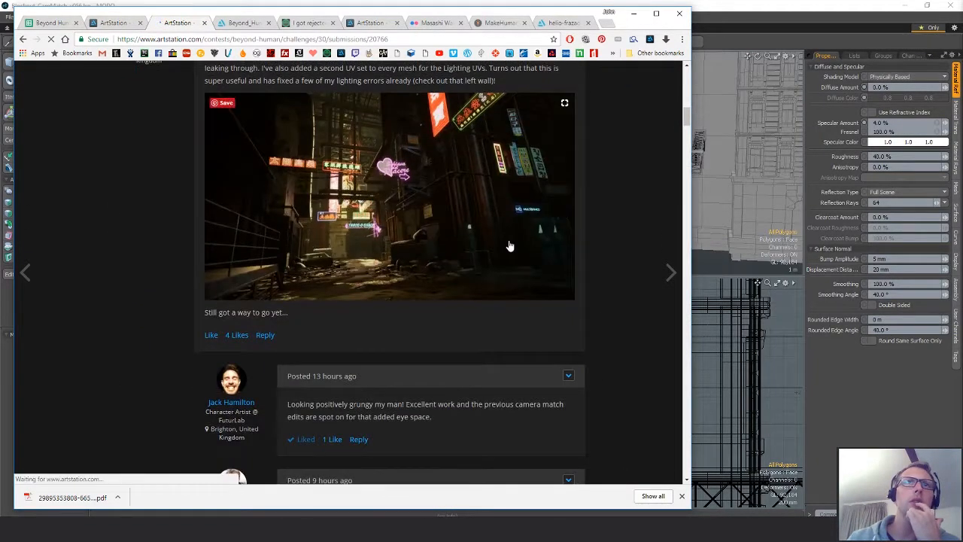
click(519, 250)
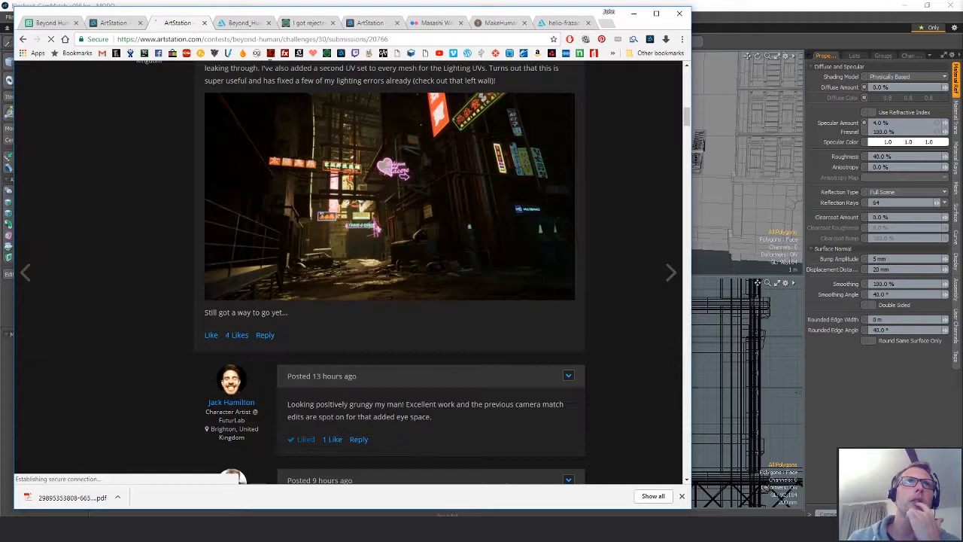
click(248, 26)
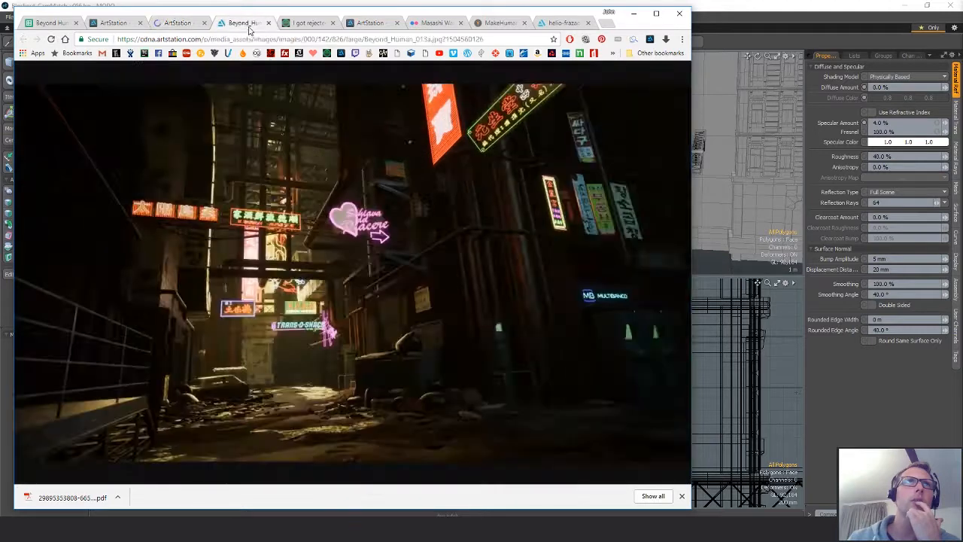
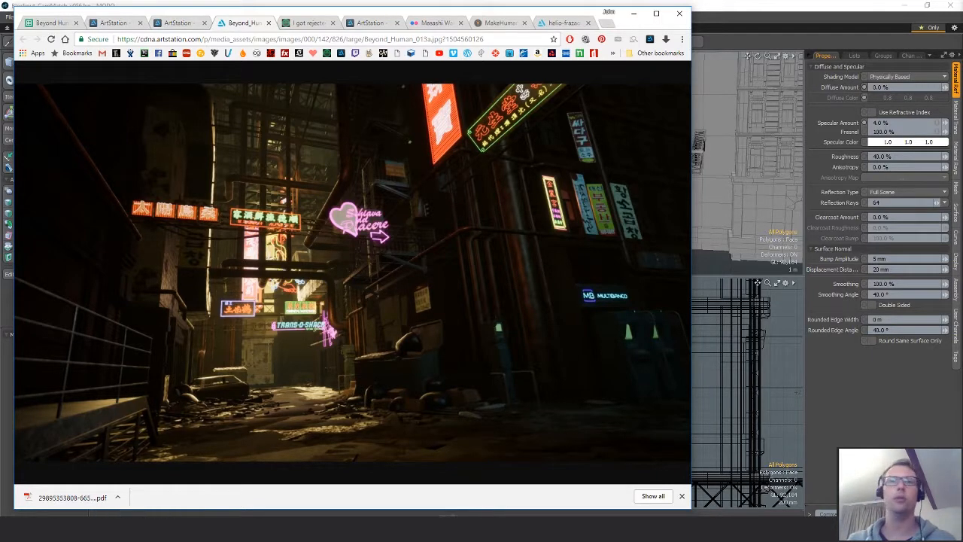
- In the Notepad asset list, extend the "Sort out the ground" item with "- mud model, work up pavement" and add a blank line below it
key(alt+Tab)
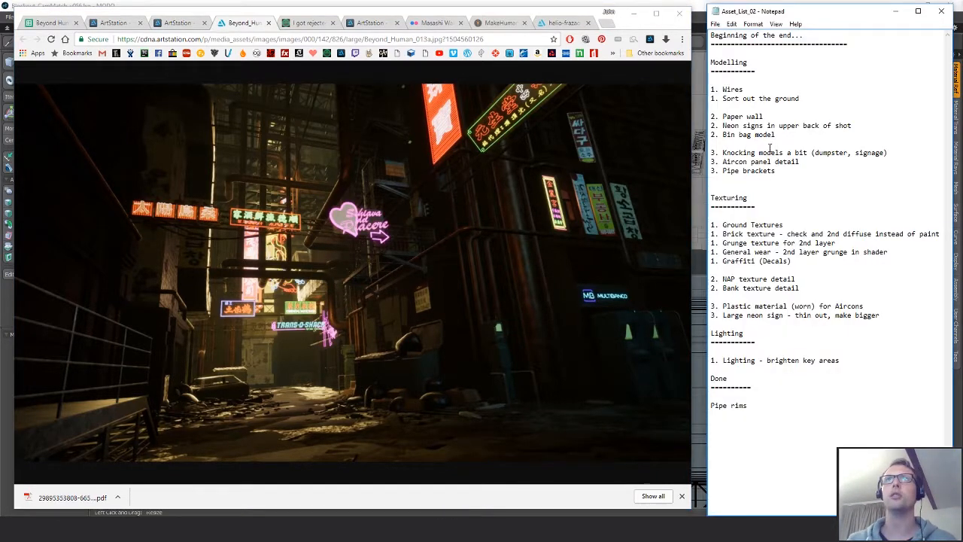
drag(817, 94, 799, 99)
click(800, 104)
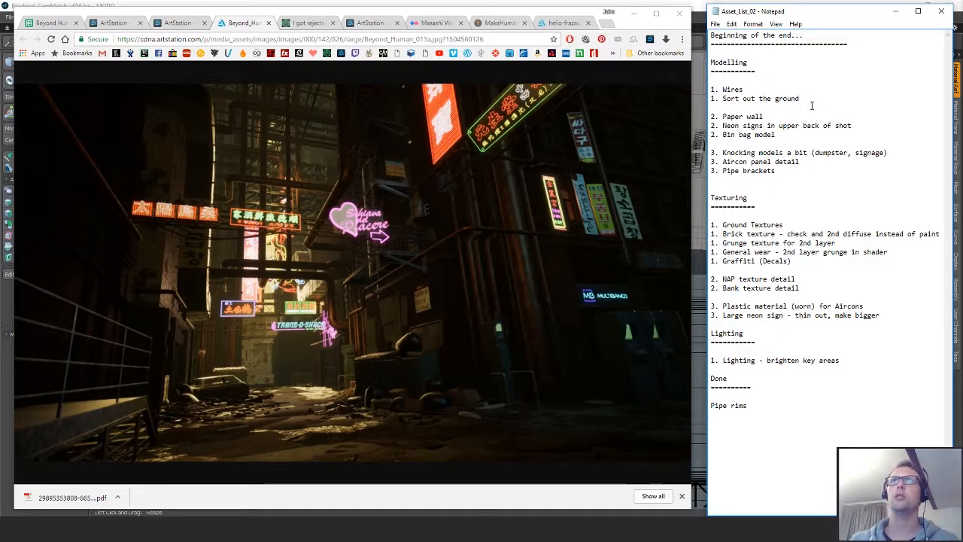
key(Return)
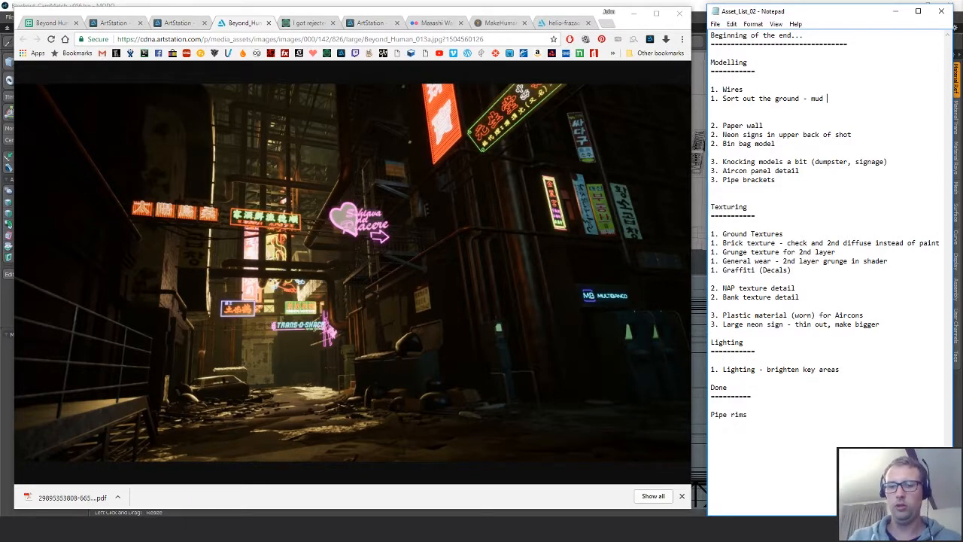
text(model, work up paveme)
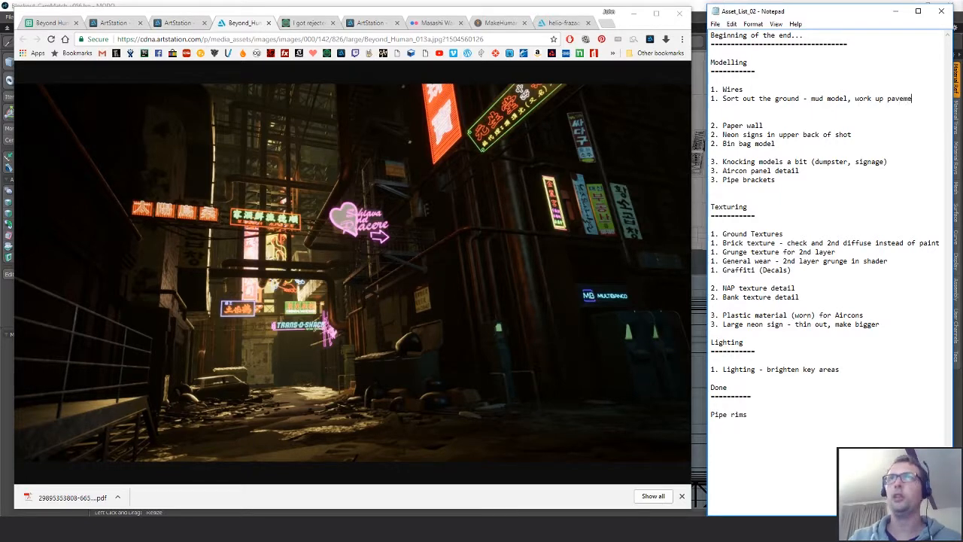
text(nt)
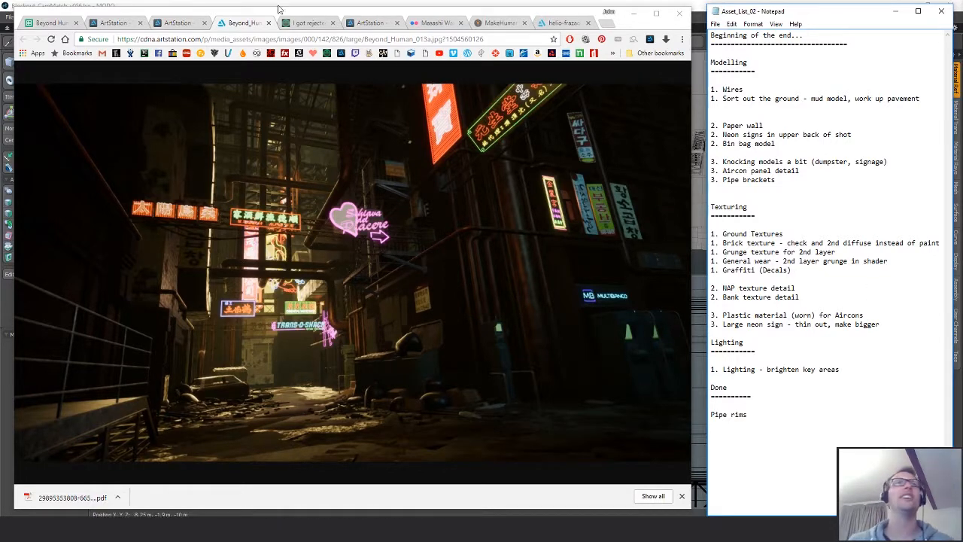
- Close the alley scene's own ArtStation submission page in Chrome and return to the other artist's Beyond Human submission
click(177, 23)
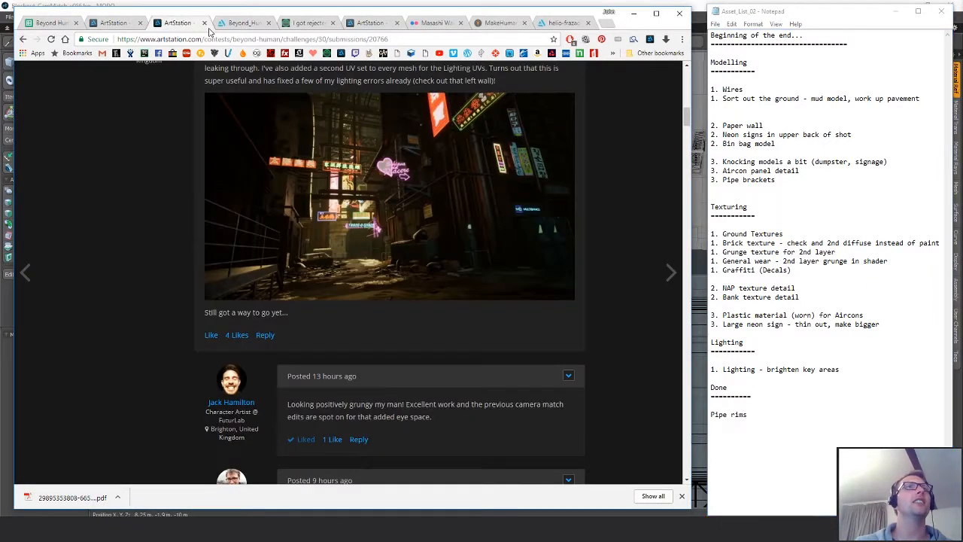
click(204, 23)
click(113, 23)
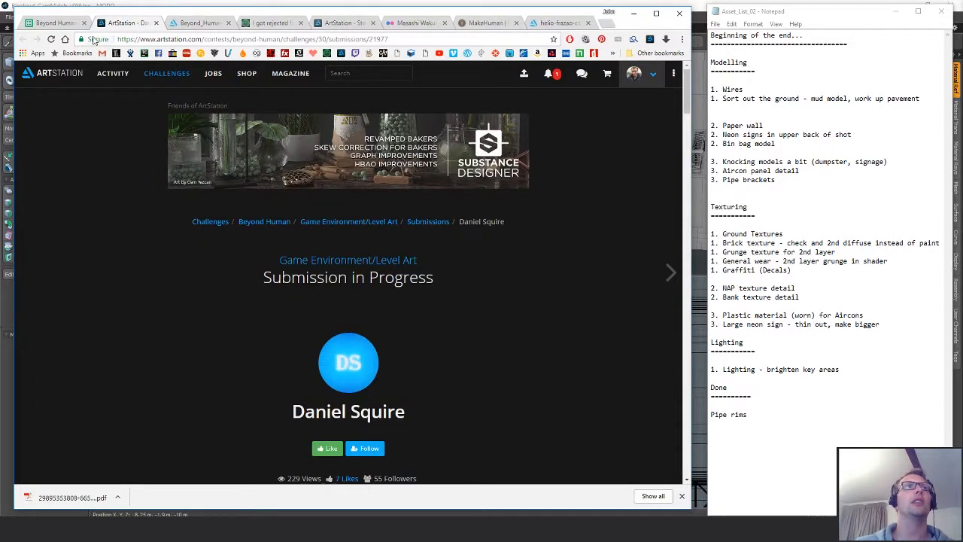
- Reload the submission page, check the ArtStation notifications and read the "06 - Getting back to it" update
click(51, 38)
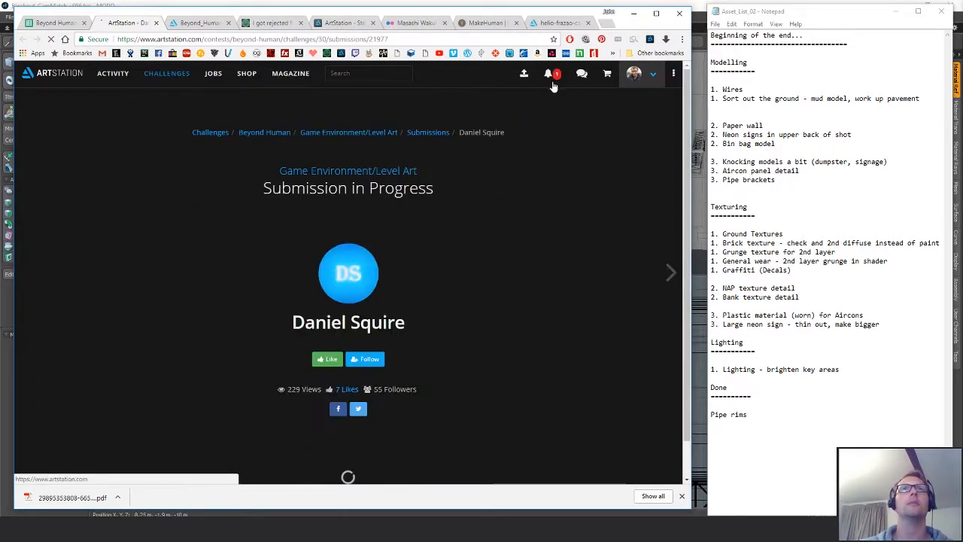
click(553, 78)
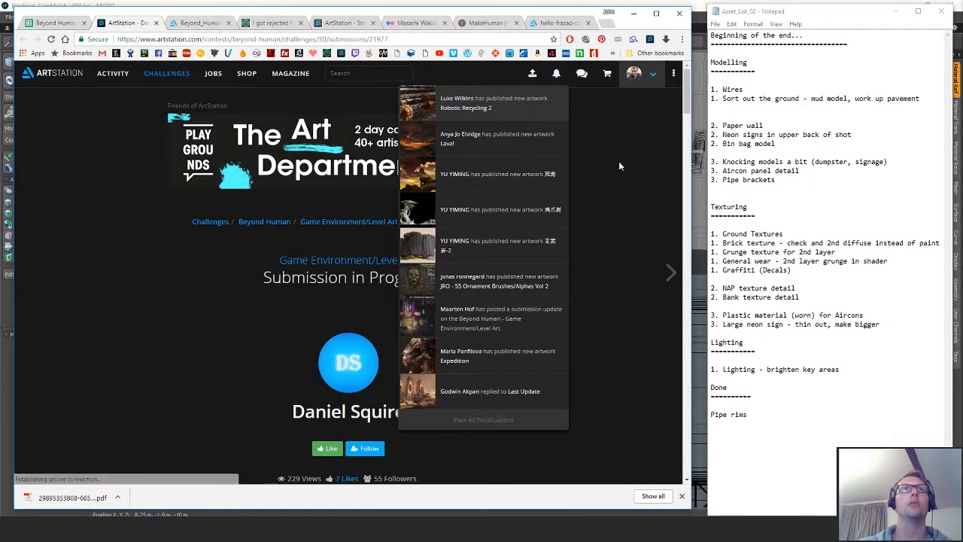
scroll(570, 312, down, 5)
scroll(614, 311, down, 2)
scroll(614, 311, up, 1)
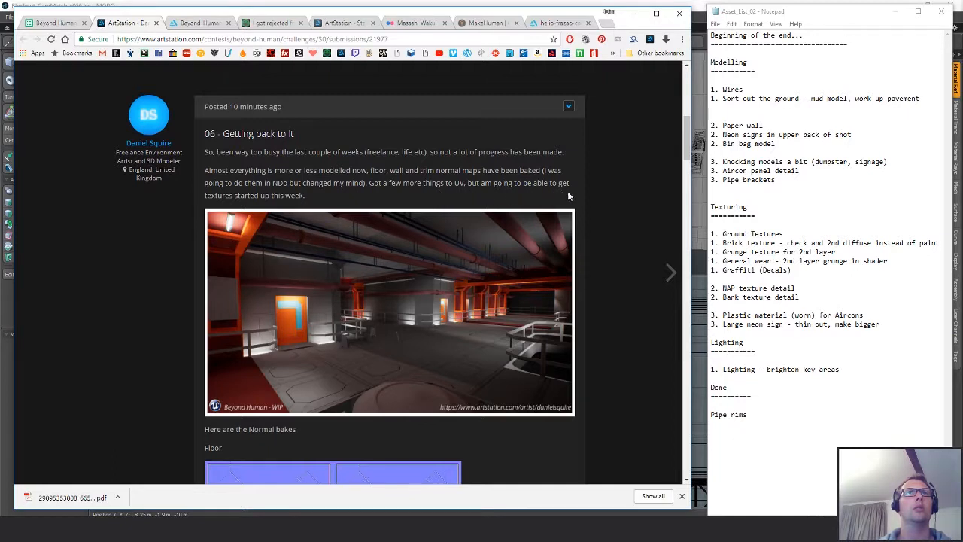
- View the WIP corridor render in the "06 - Getting back to it" update enlarged, and close the enlarged view
scroll(620, 252, down, 2)
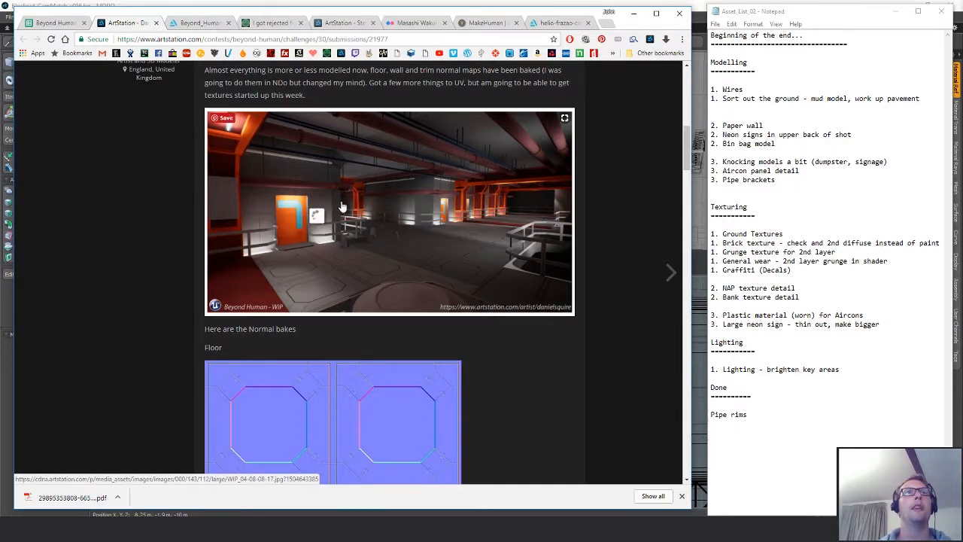
click(490, 235)
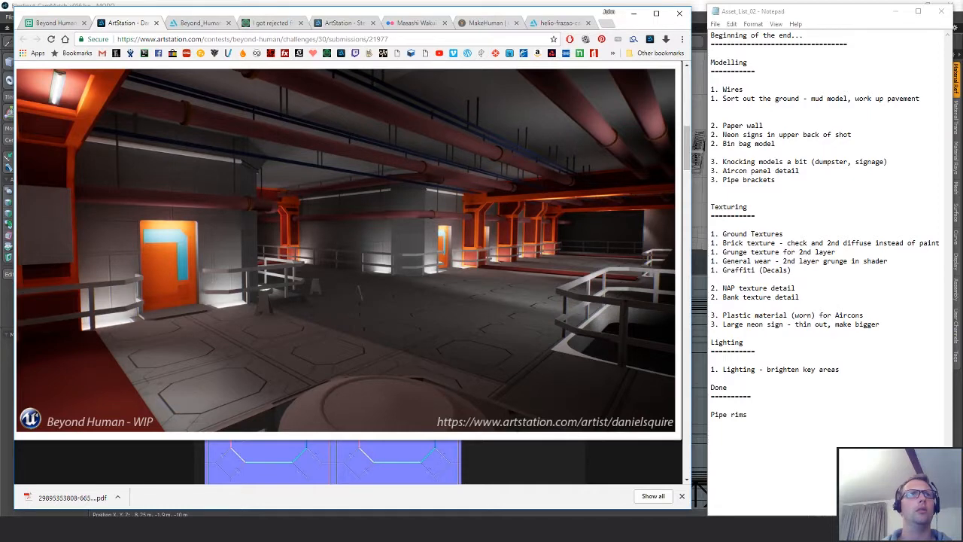
key(Escape)
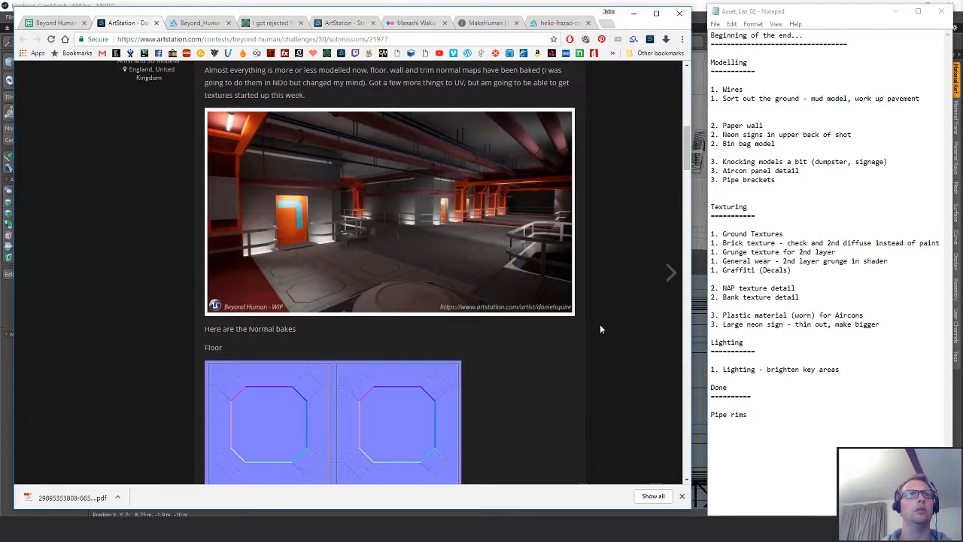
- Examine the Floor, Trims and Wall Panels normal bakes posted below the WIP render
scroll(600, 323, down, 3)
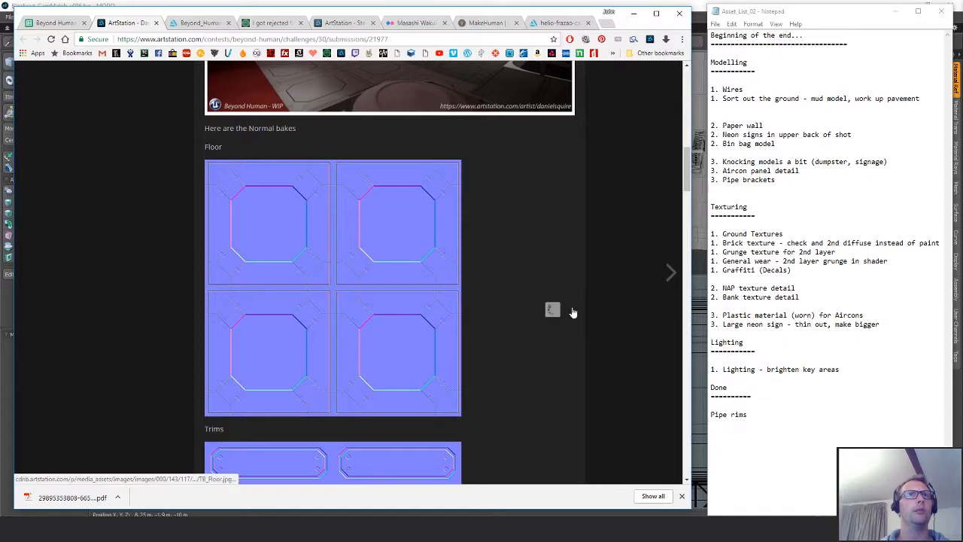
scroll(574, 311, down, 3)
scroll(573, 312, up, 1)
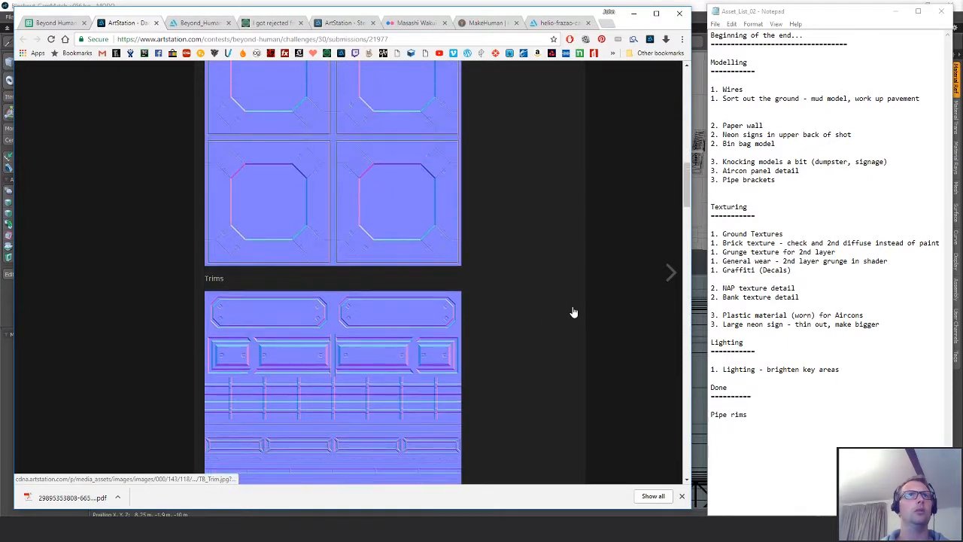
scroll(574, 312, down, 2)
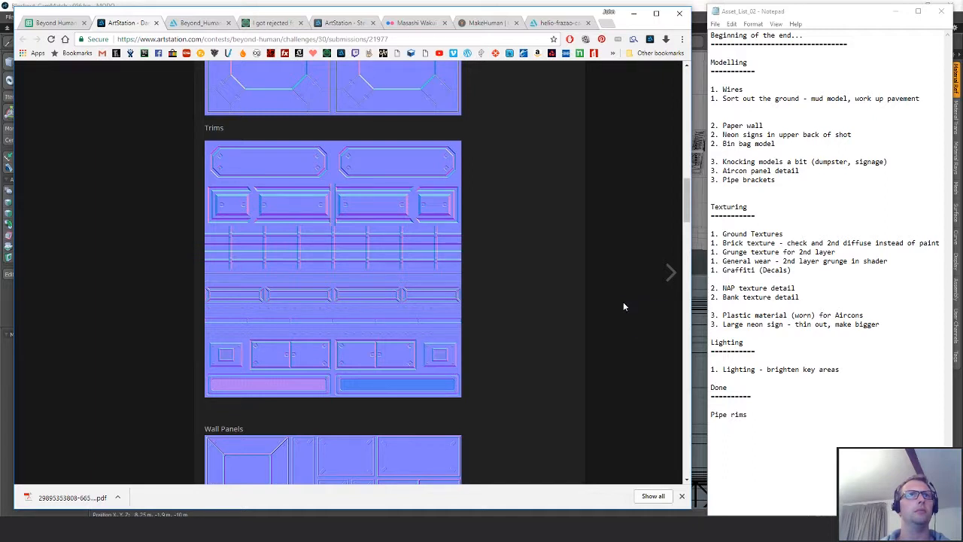
scroll(624, 305, down, 4)
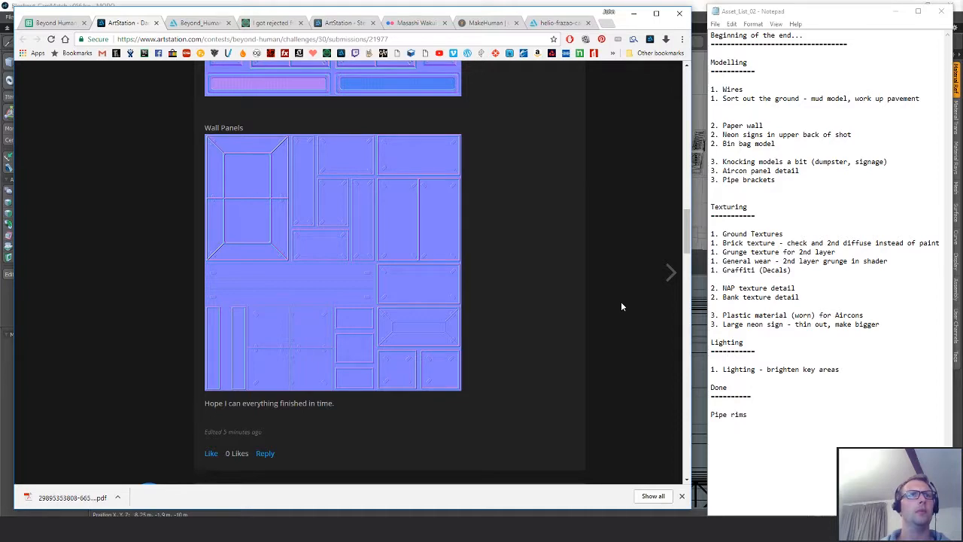
scroll(621, 307, up, 9)
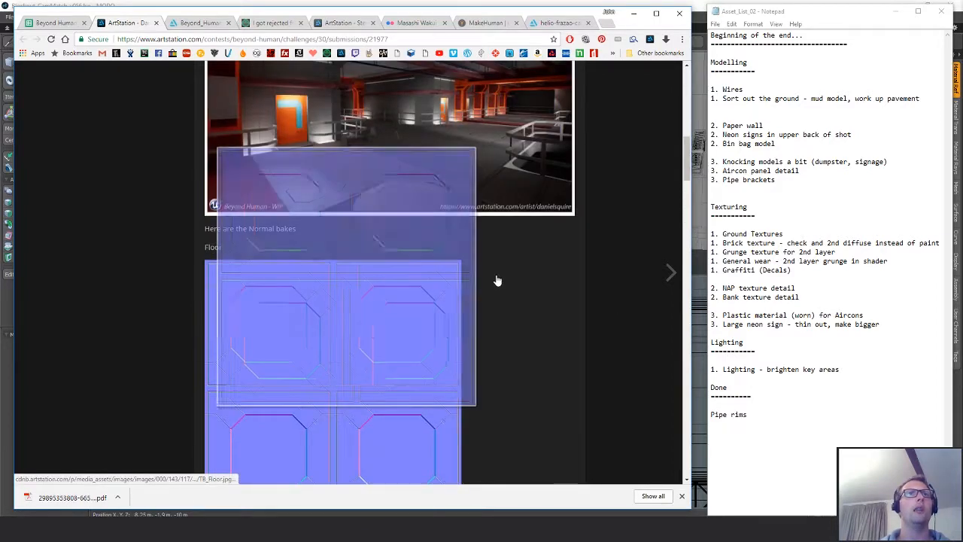
- Open the Floor normal bake and the WIP render from the update in their own browser tabs
scroll(549, 299, down, 2)
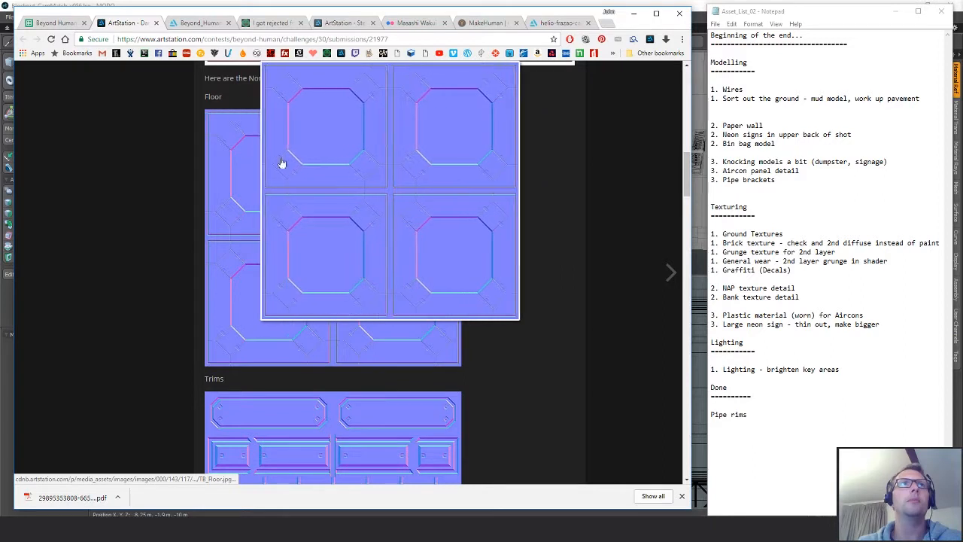
click(275, 194)
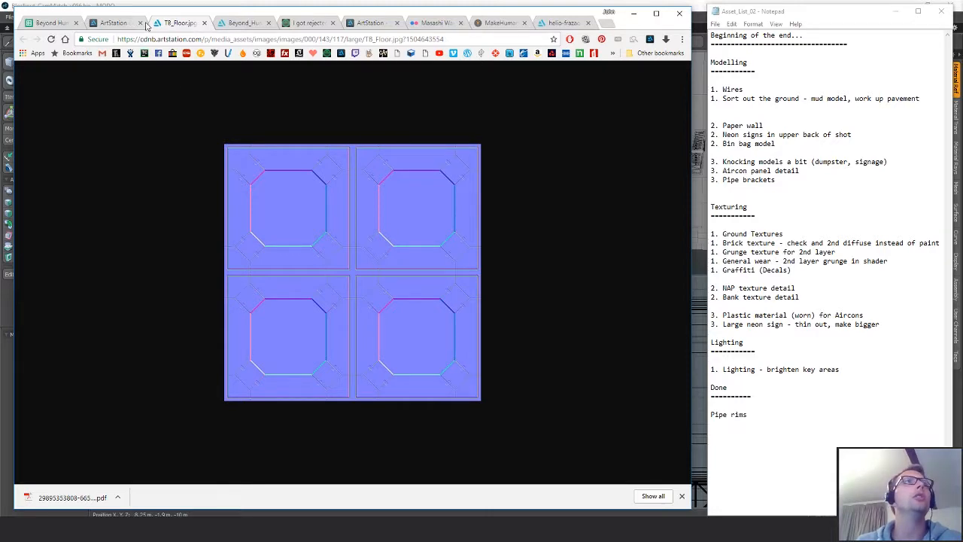
click(113, 23)
scroll(416, 323, up, 5)
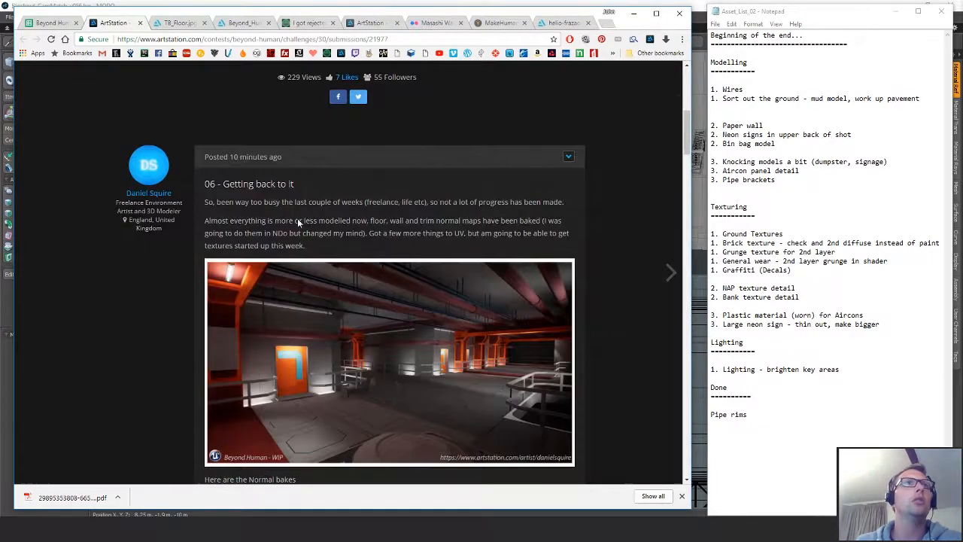
right_click(370, 306)
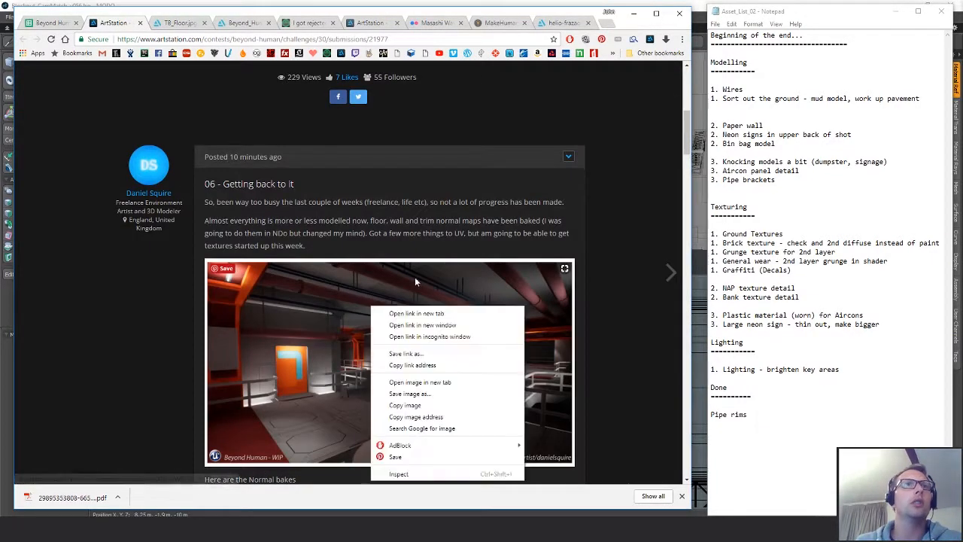
click(435, 312)
click(201, 25)
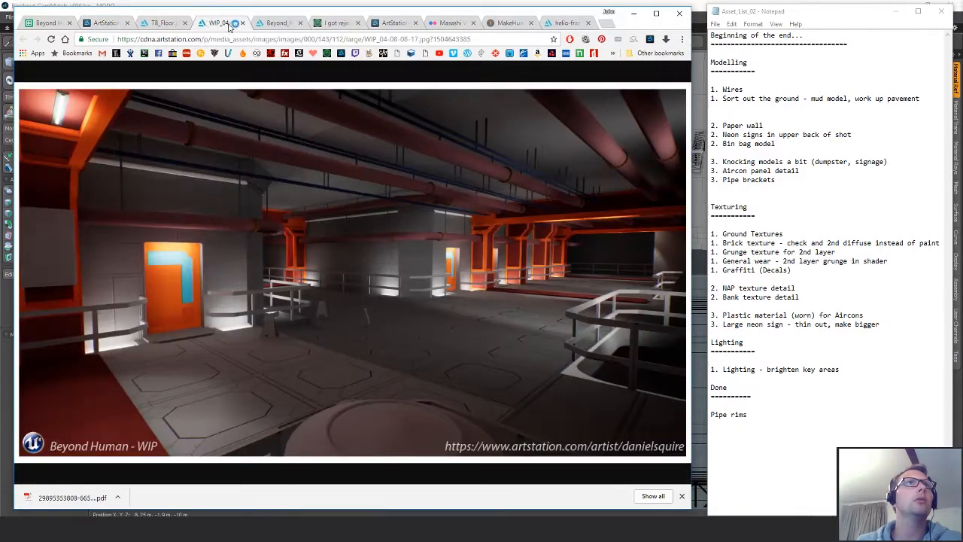
- Detach the WIP render into a separate window and place it beside the TB_Floor.jpg image for comparison
drag(213, 24, 461, 29)
click(181, 25)
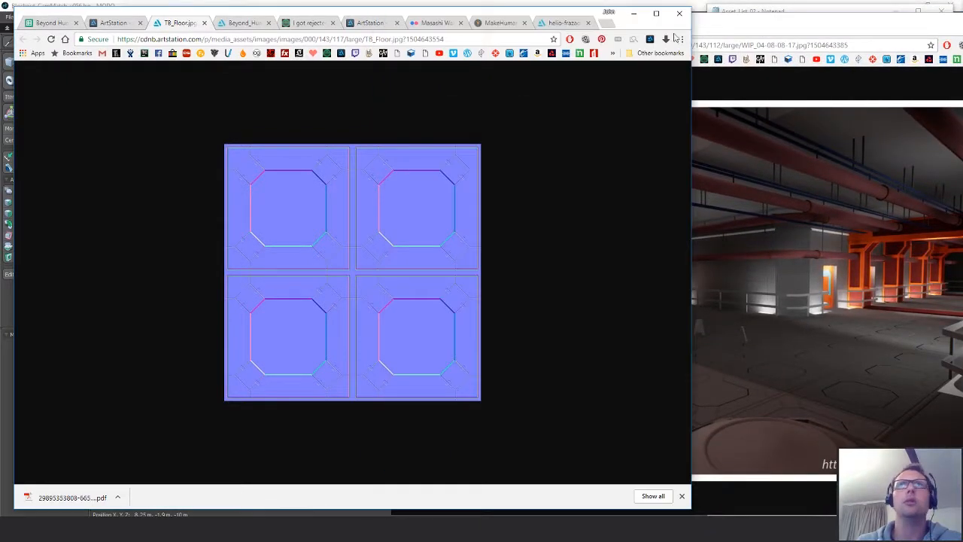
click(736, 30)
drag(688, 29, 779, 23)
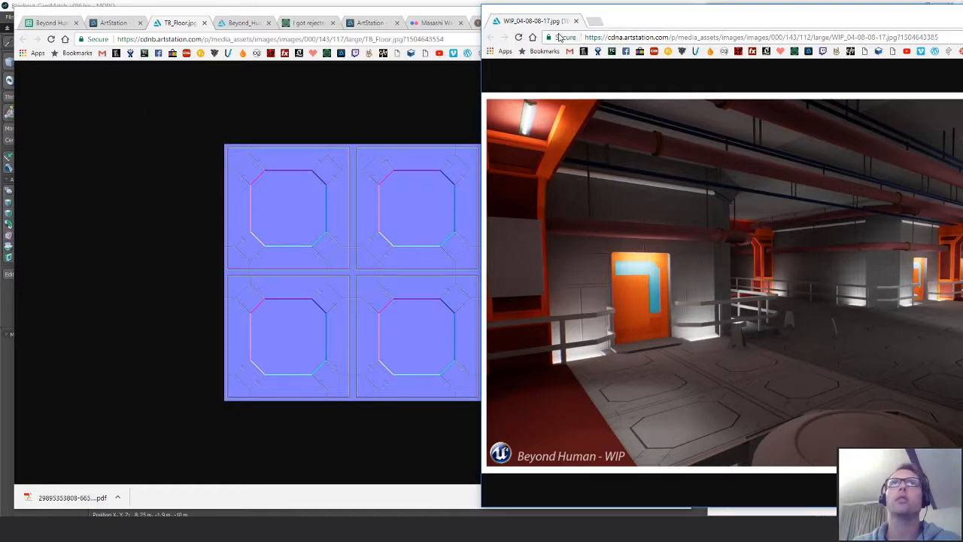
click(170, 27)
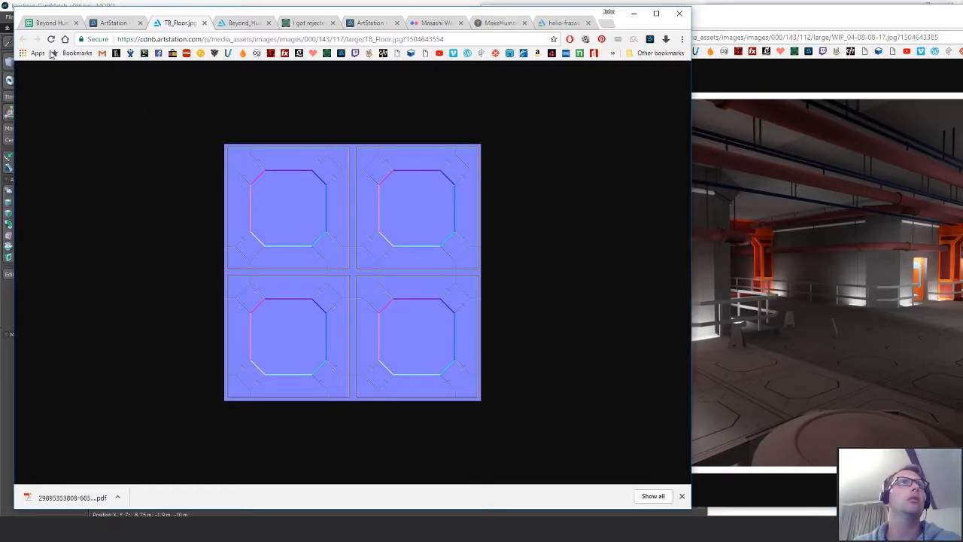
- Return to the ArtStation submission page and compare the Trims and Wall Panels normal bakes with the WIP render
click(225, 24)
click(113, 23)
scroll(404, 363, down, 10)
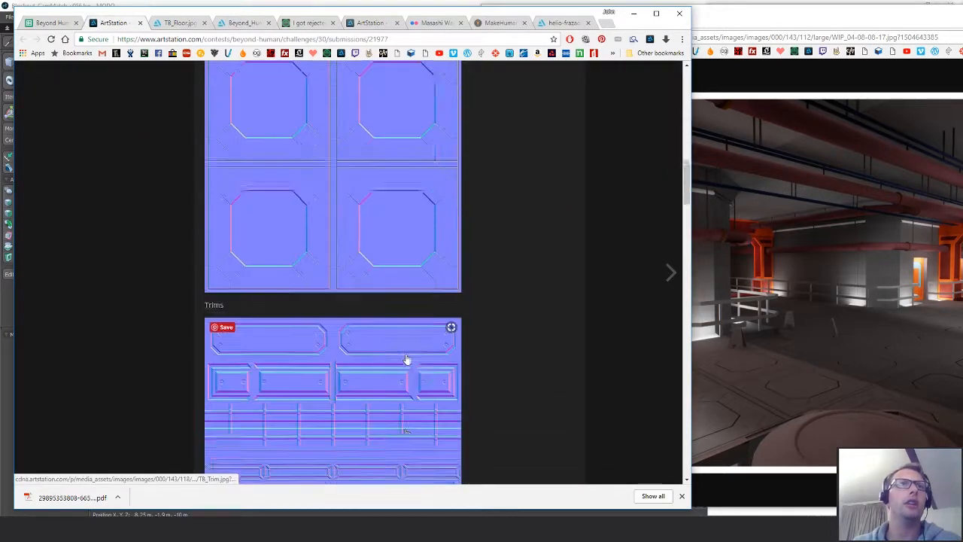
scroll(429, 369, down, 5)
scroll(527, 314, up, 1)
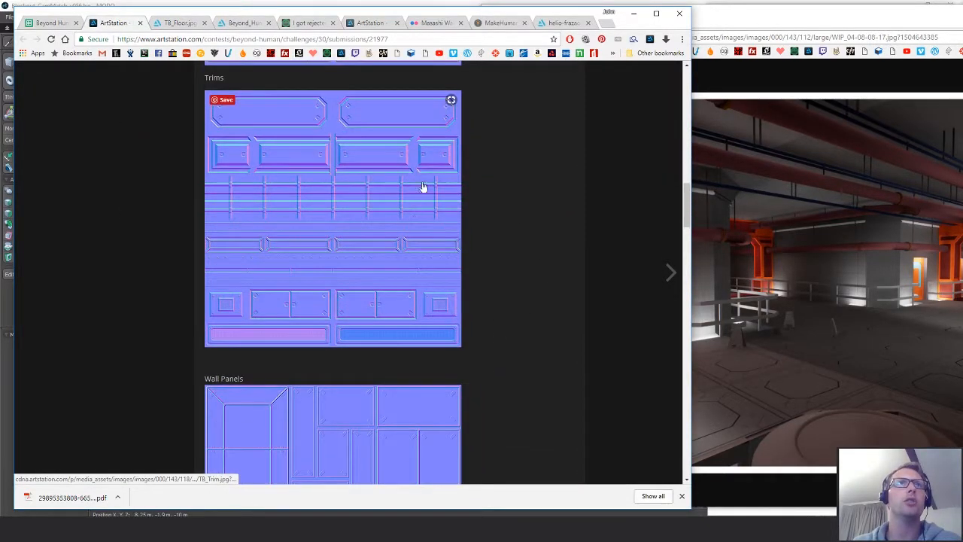
scroll(424, 187, down, 3)
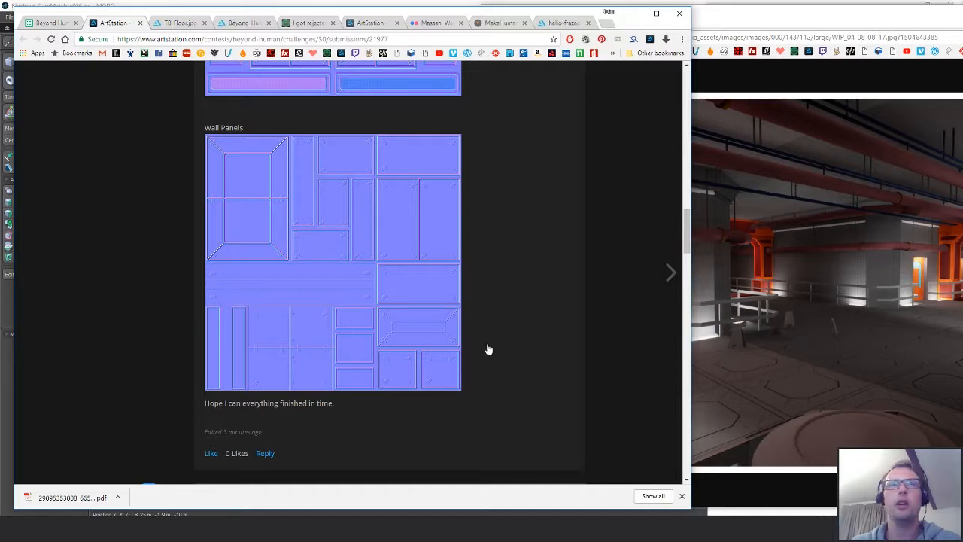
click(748, 16)
click(315, 151)
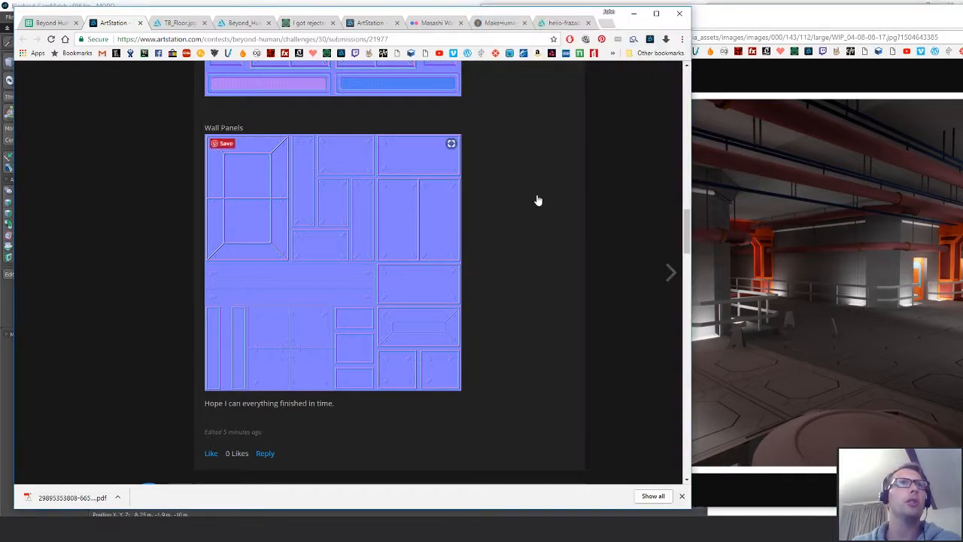
- Find the "01 - Concept" post and inspect its space station concept image enlarged
drag(687, 212, 688, 444)
scroll(404, 299, up, 1)
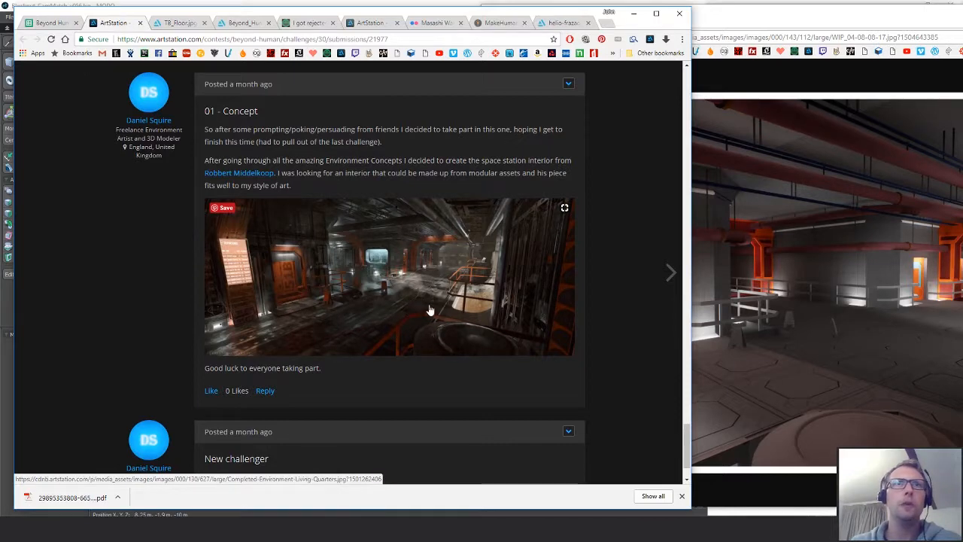
click(359, 302)
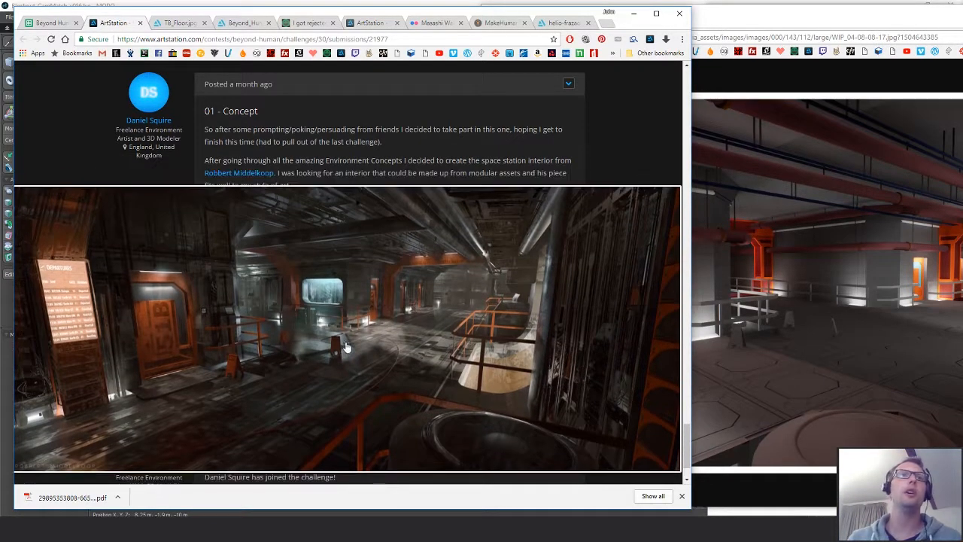
click(458, 348)
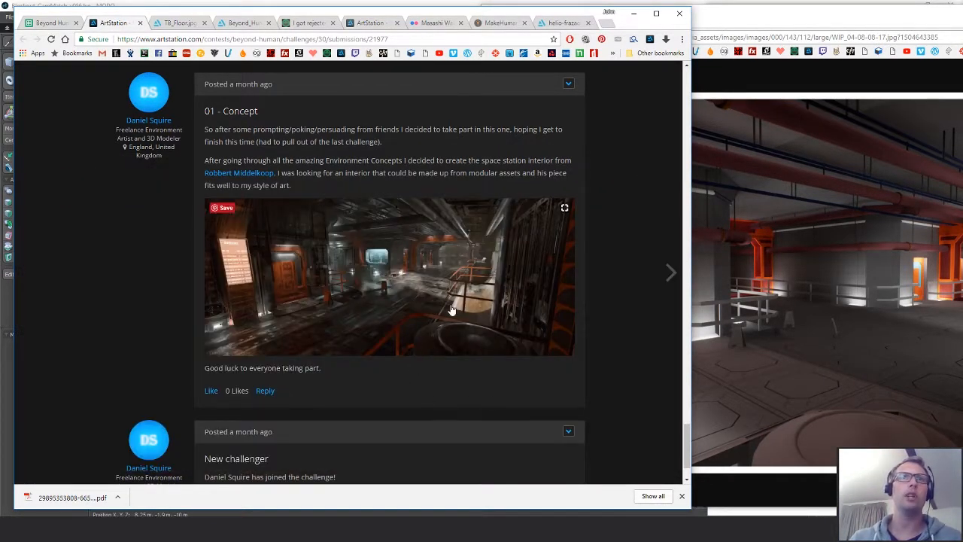
click(451, 310)
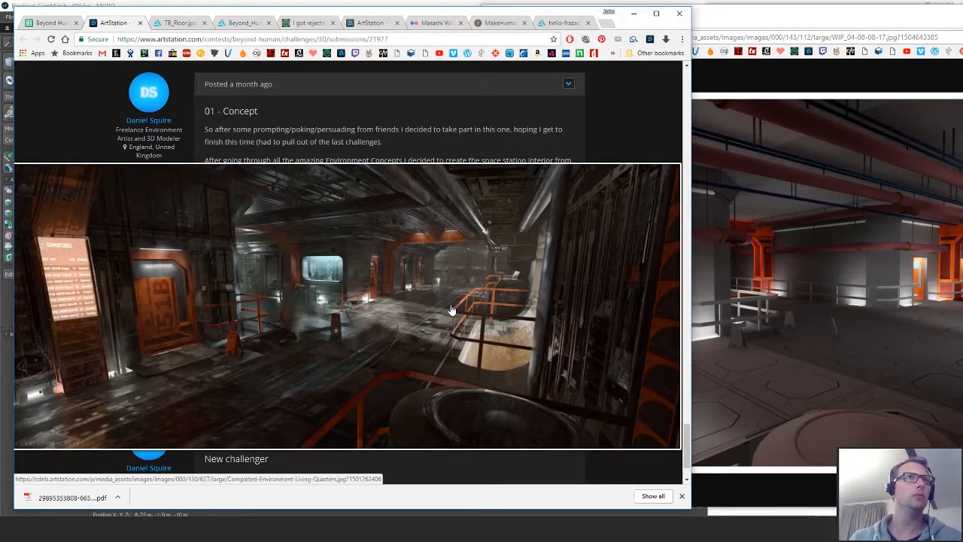
click(451, 310)
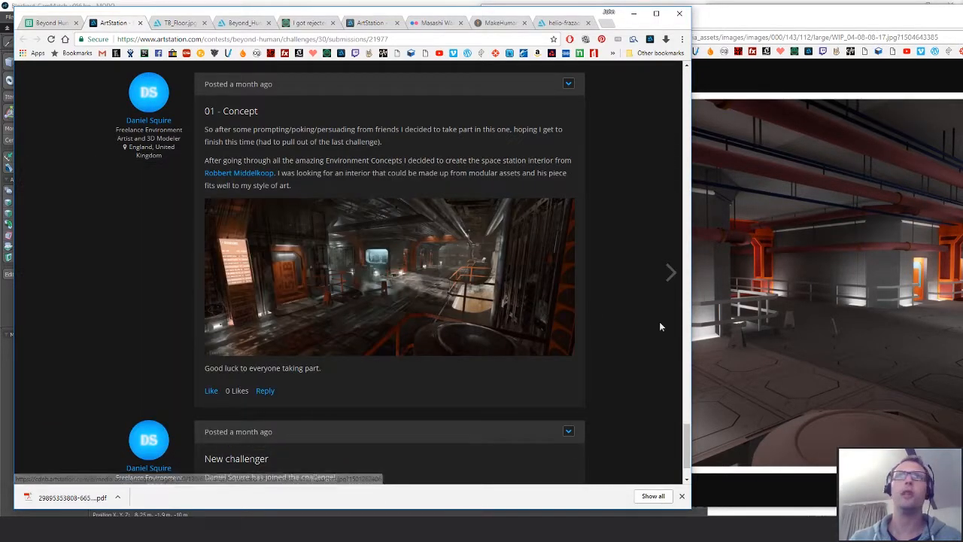
- Go back to the "06 - Getting back to it" update and study how its normal bakes relate to the render
drag(690, 434, 684, 143)
scroll(415, 432, down, 2)
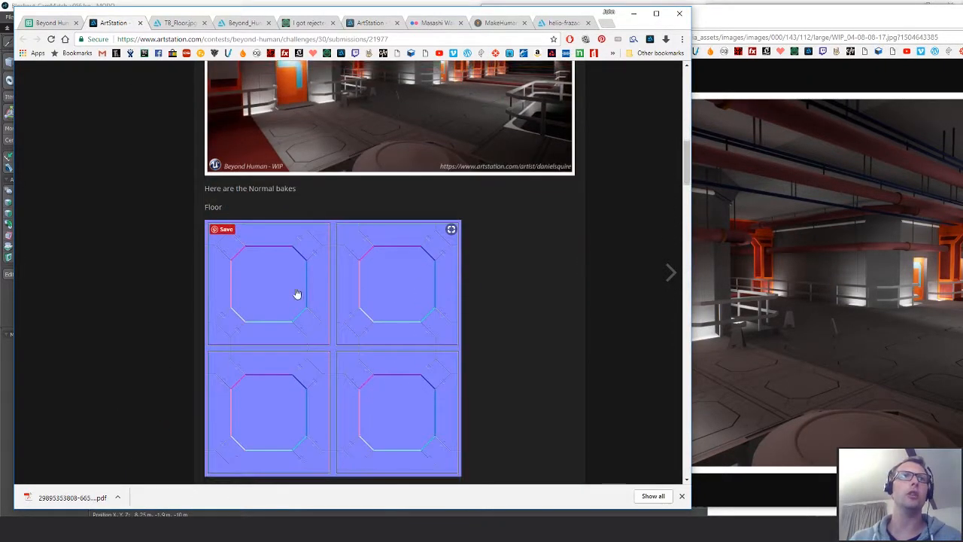
mouse_move(331, 282)
scroll(516, 374, up, 1)
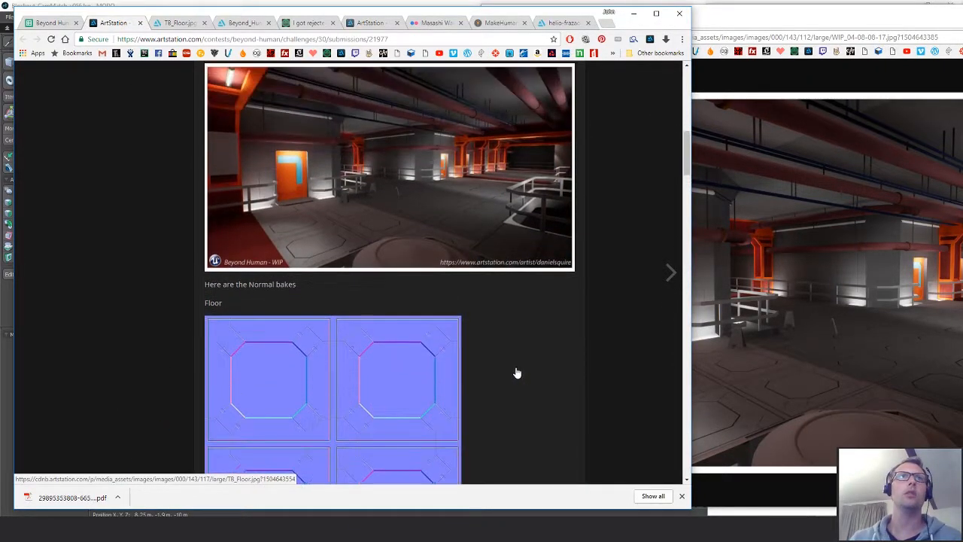
scroll(512, 392, down, 5)
scroll(483, 407, down, 2)
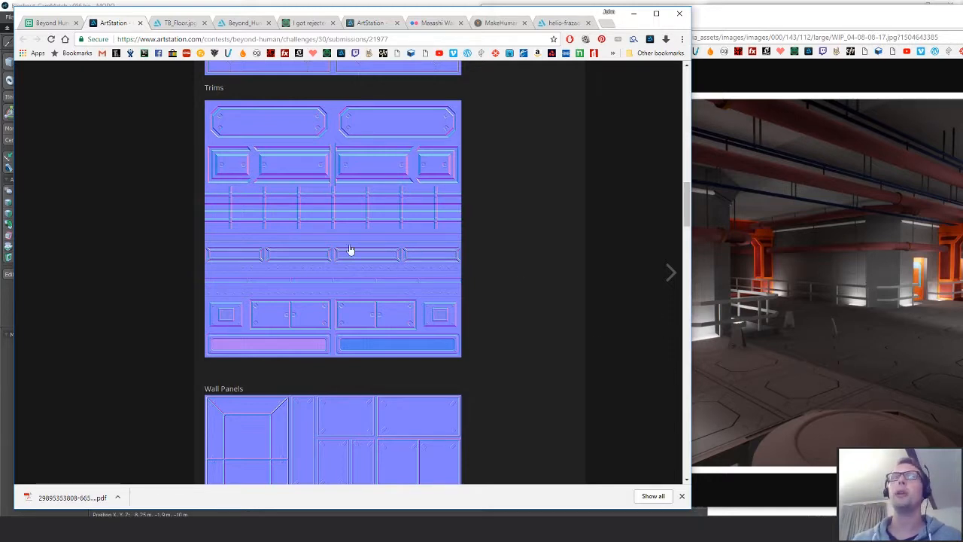
scroll(534, 376, up, 2)
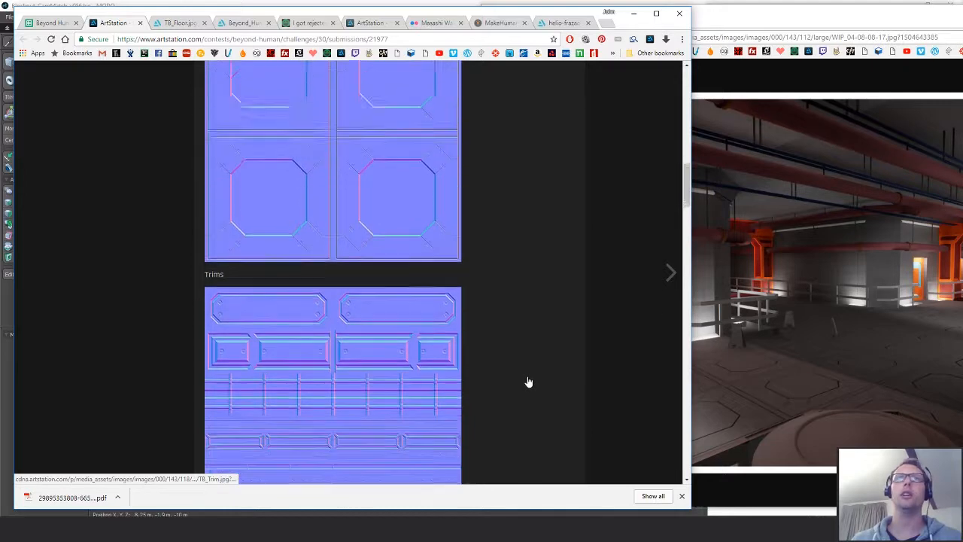
scroll(527, 382, down, 1)
mouse_move(488, 283)
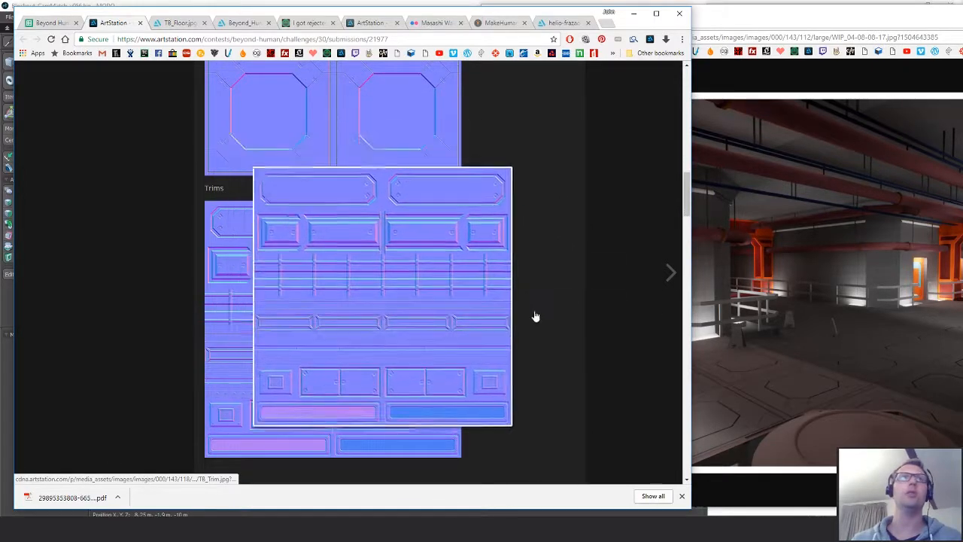
scroll(478, 240, up, 2)
scroll(467, 393, down, 4)
scroll(459, 394, down, 3)
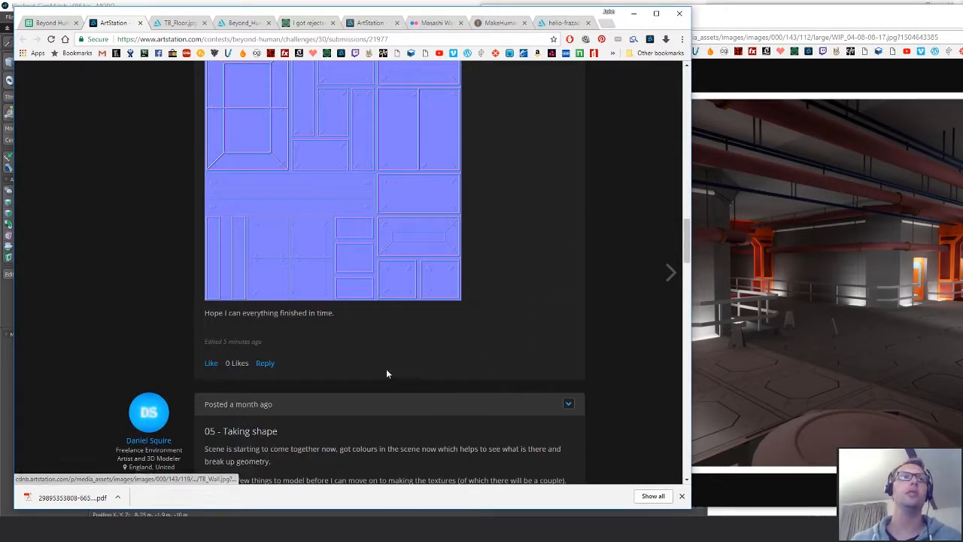
- Like the "06 - Getting back to it" update and open the Game Environment/Level Art challenge's submissions page
click(215, 364)
scroll(445, 397, up, 15)
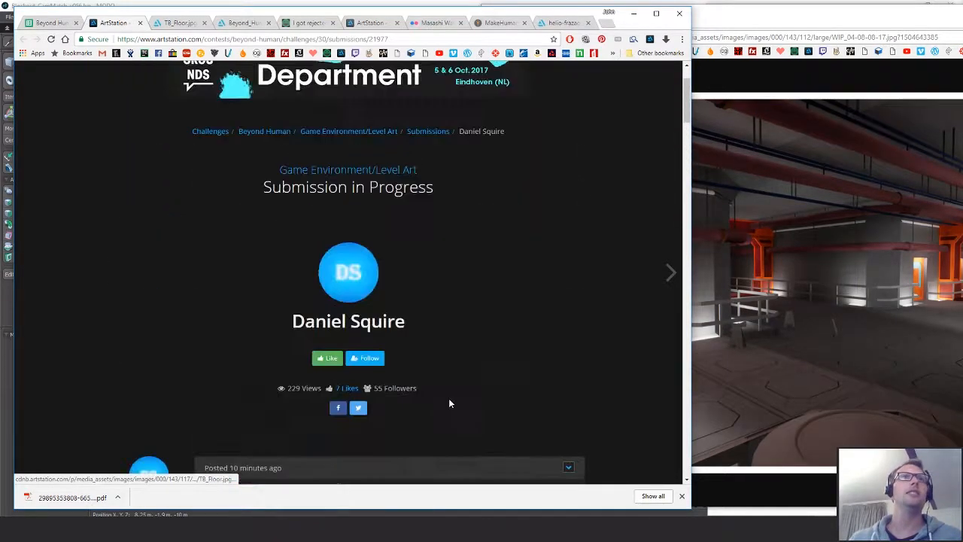
click(426, 132)
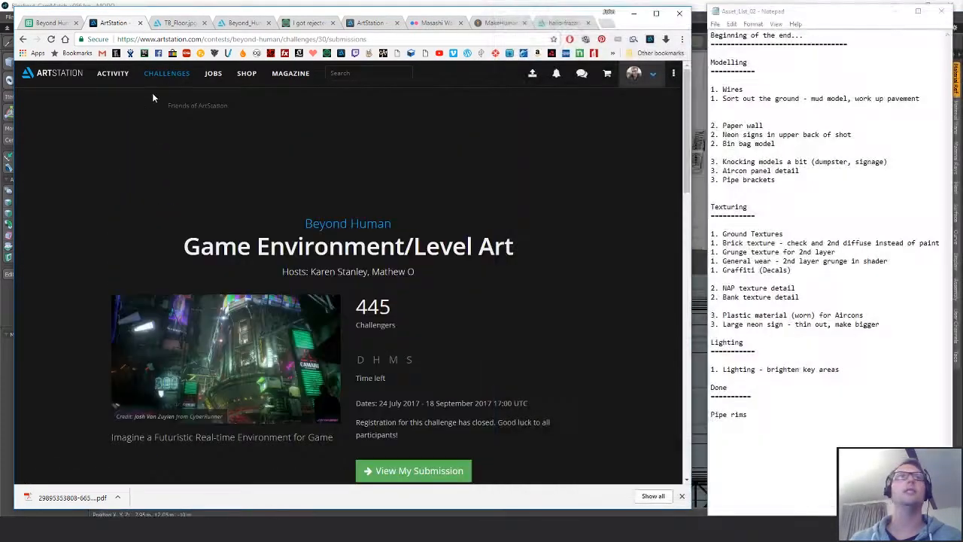
- Close the TB_Floor.jpg page and return to the Beyond_Human_013a render
click(176, 25)
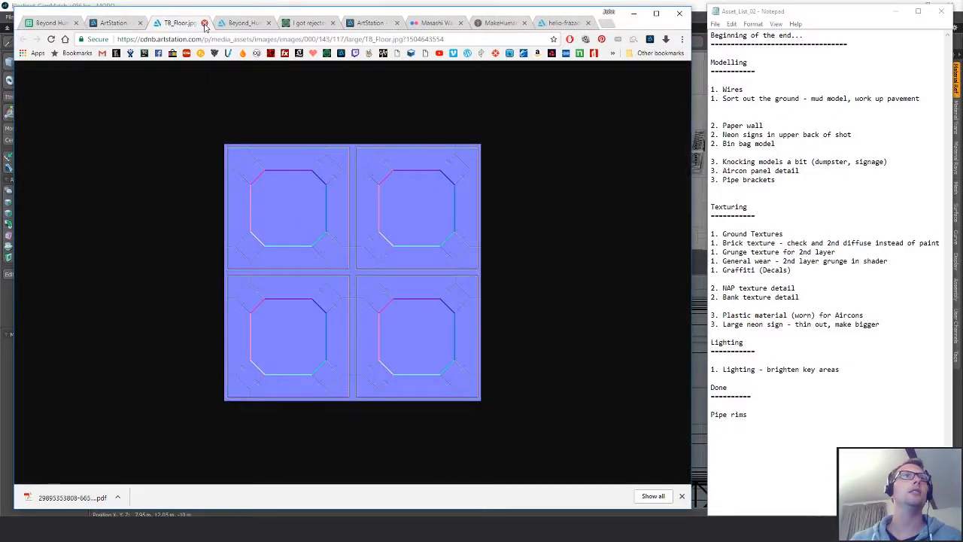
click(204, 23)
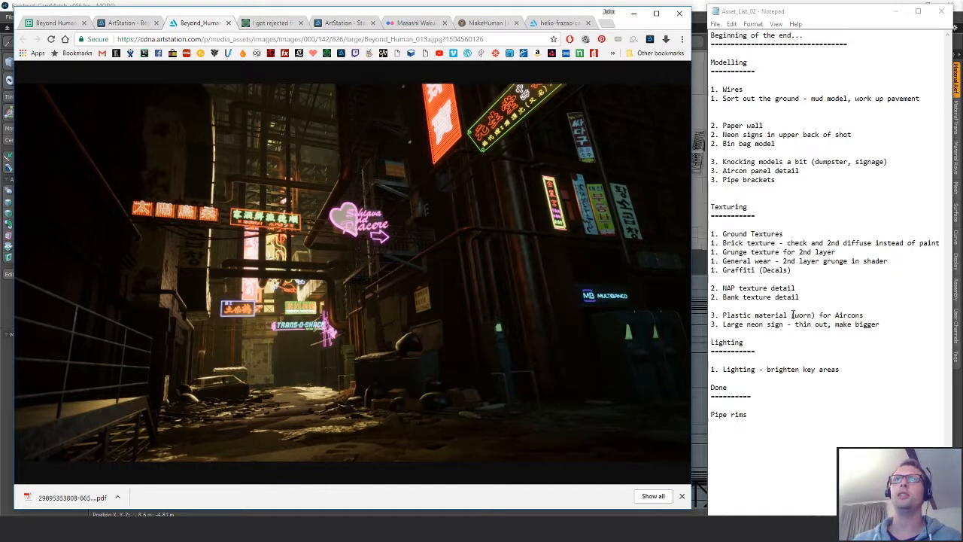
- Look over the street props callout sheet and the challenge's submissions page, and return to the Beyond_Human_013a render beside the task list
drag(802, 297, 703, 289)
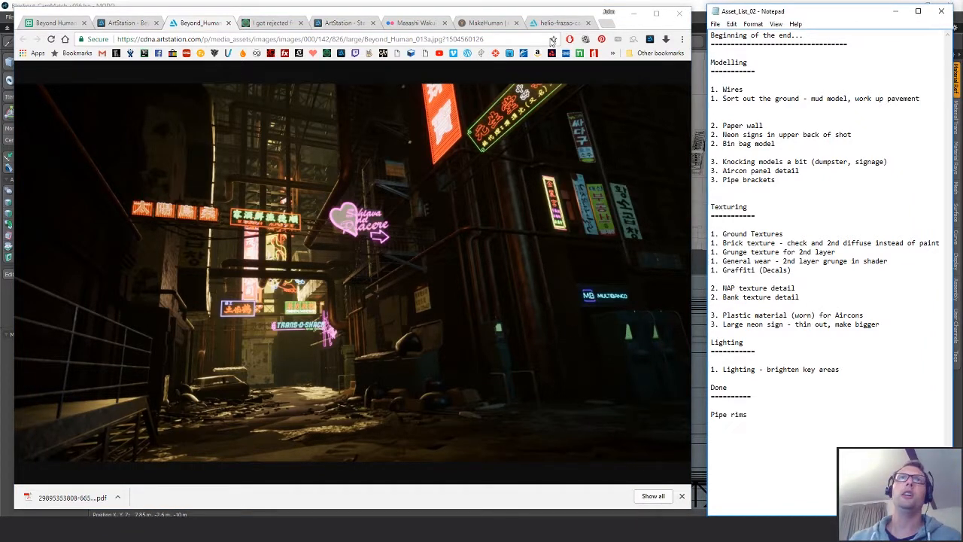
click(558, 24)
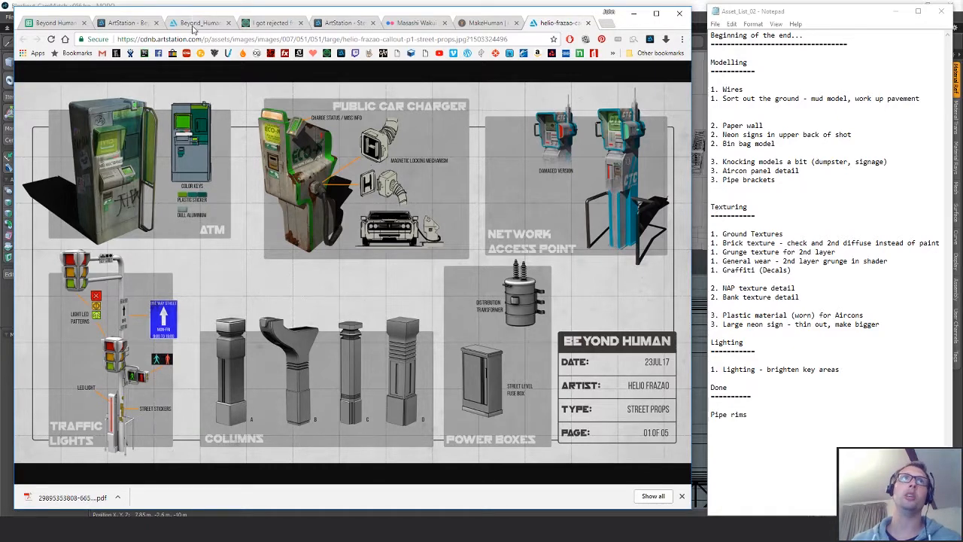
click(130, 25)
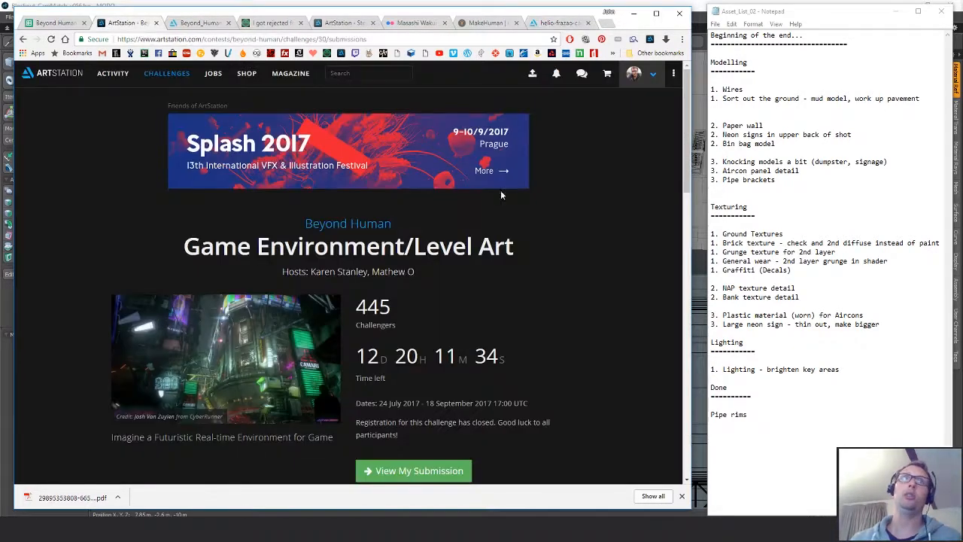
scroll(522, 278, down, 3)
scroll(524, 282, up, 2)
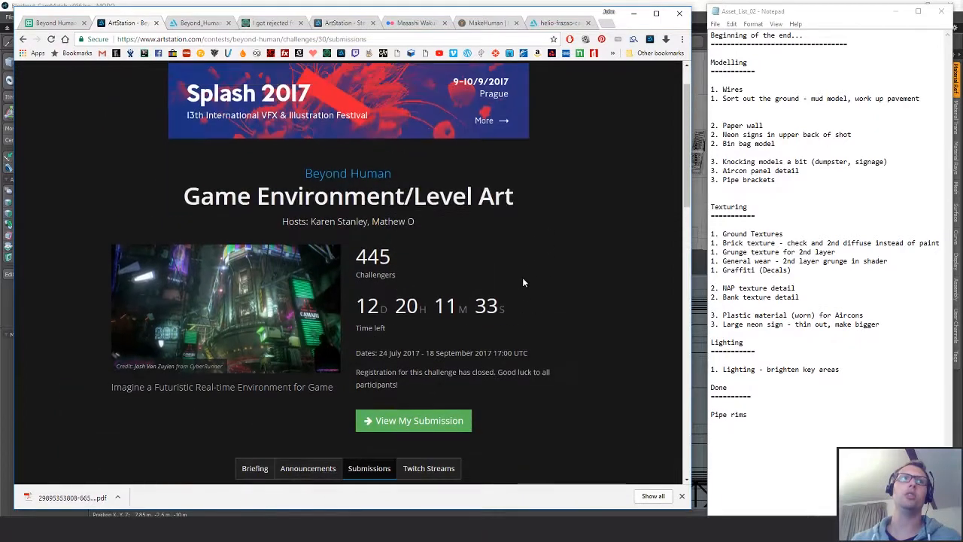
click(194, 23)
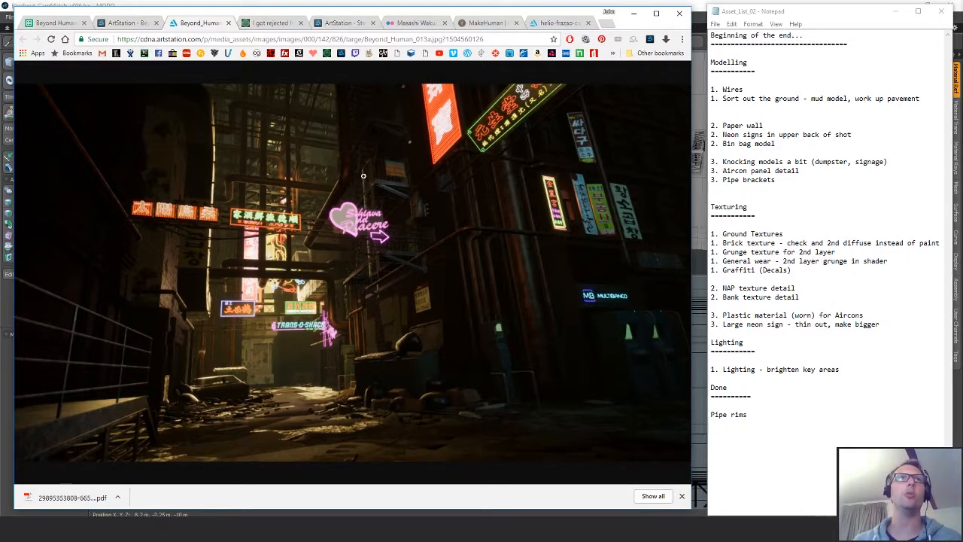
click(839, 317)
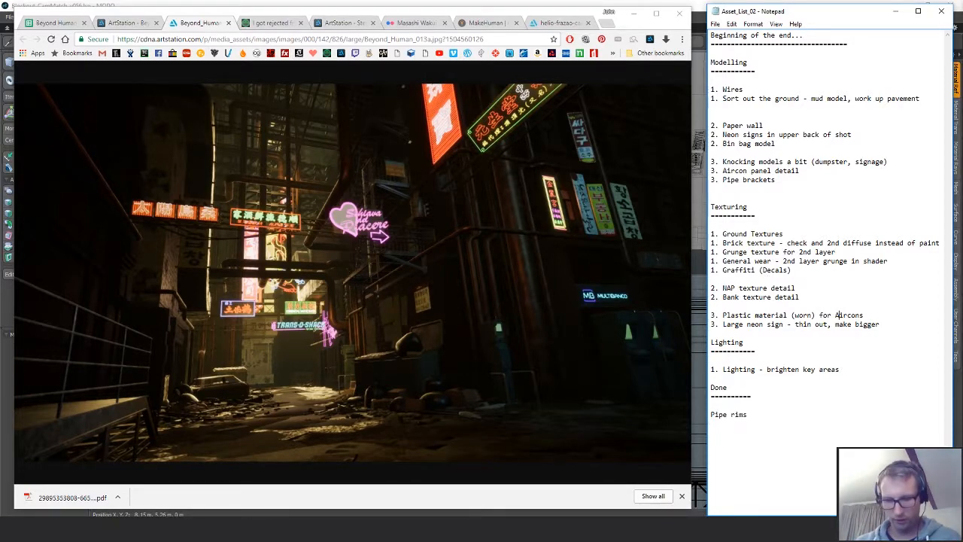
- Switch to MODO and draw a sagging wire curve along the thick cable under the truss, ending near X 3.48 m, Y 4.96 m
click(574, 4)
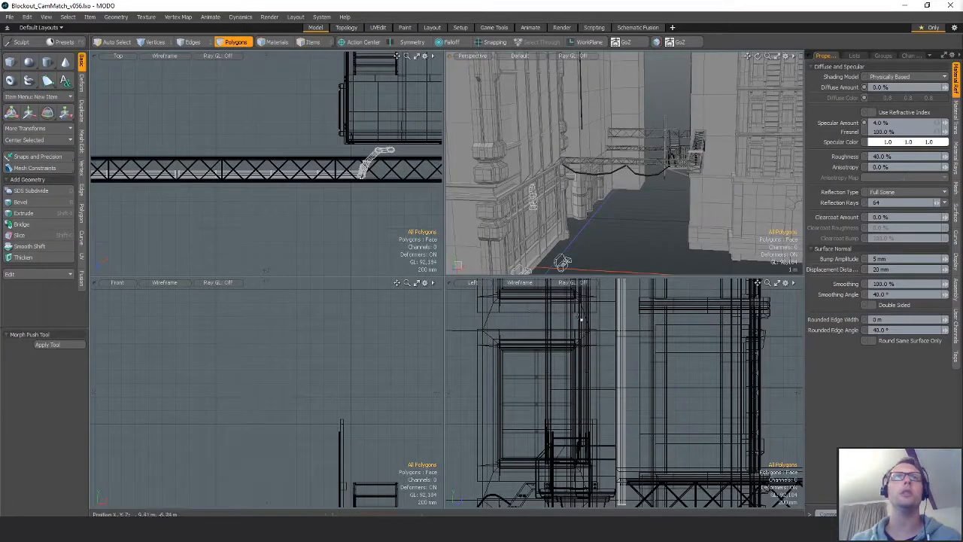
alt+drag(585, 220, 557, 223)
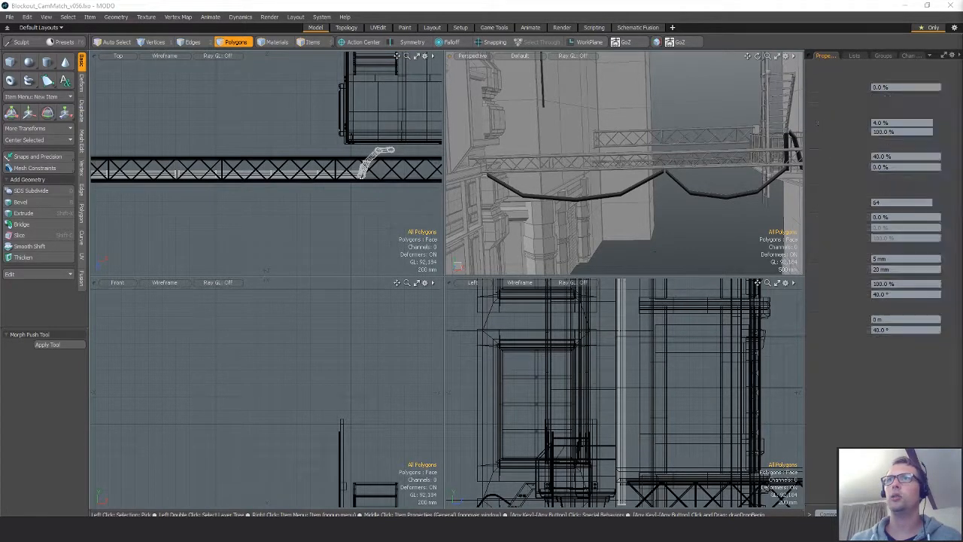
alt+shift+drag(227, 161, 329, 152)
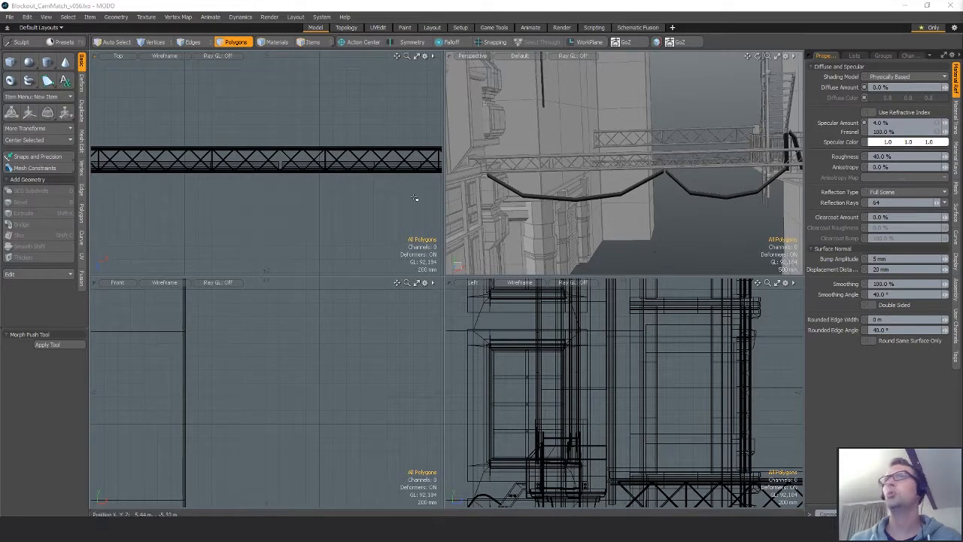
click(48, 80)
click(53, 93)
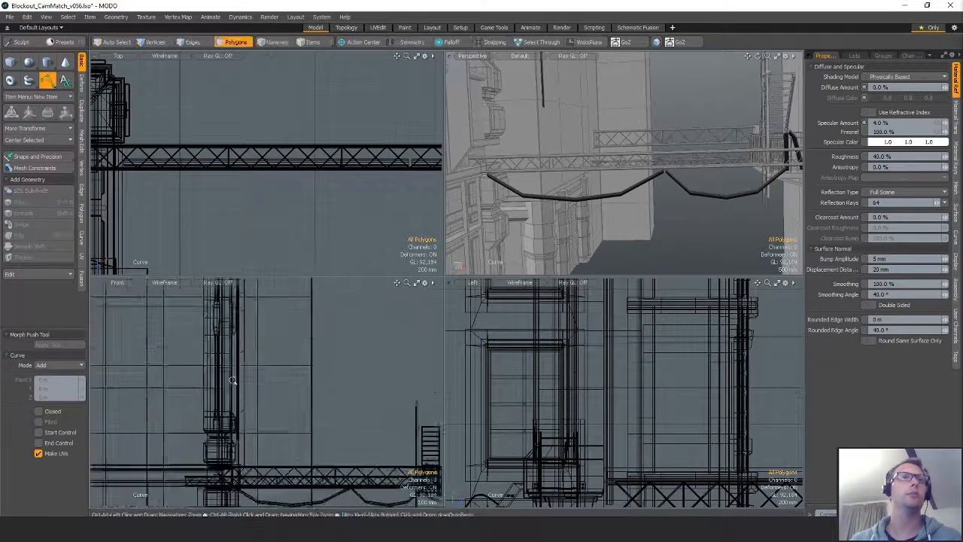
scroll(254, 332, up, 5)
alt+drag(579, 233, 647, 250)
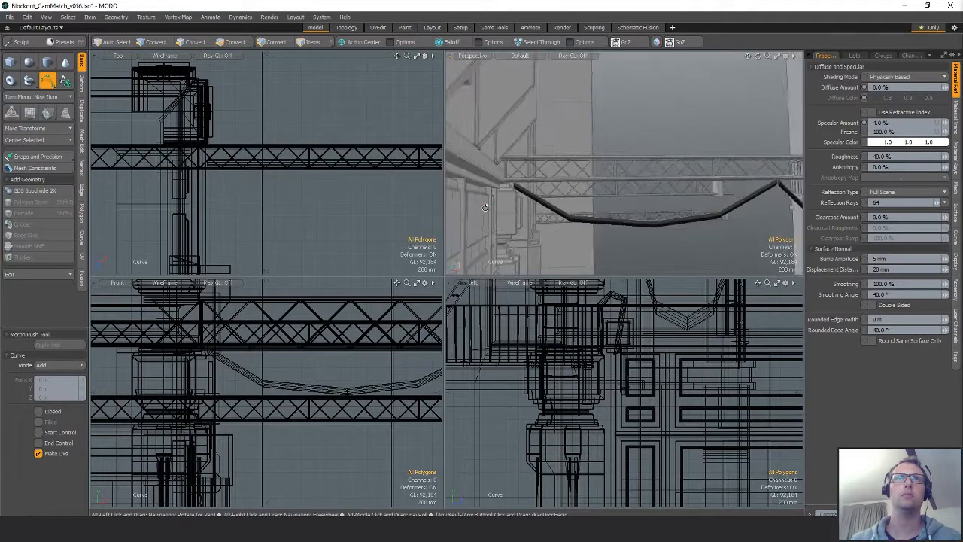
click(188, 162)
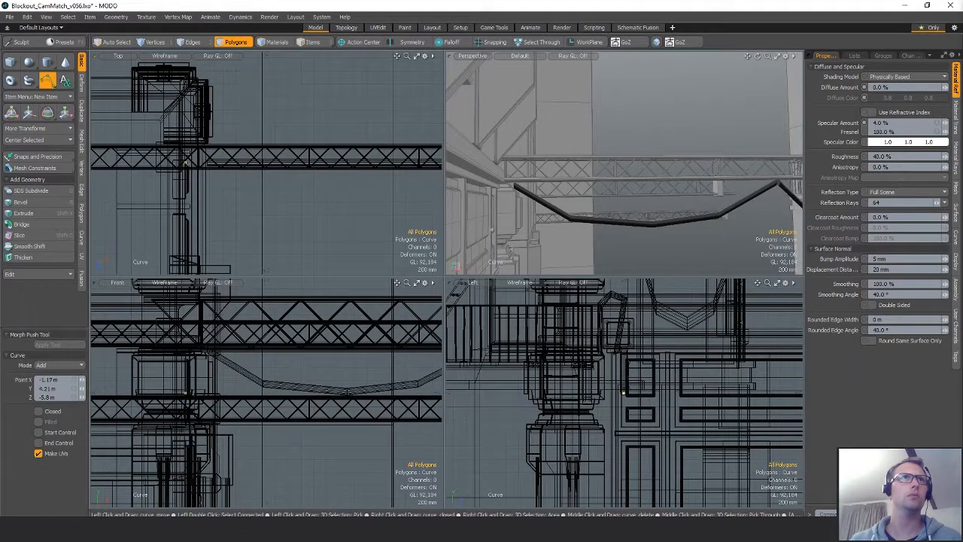
alt+shift+drag(257, 398, 252, 408)
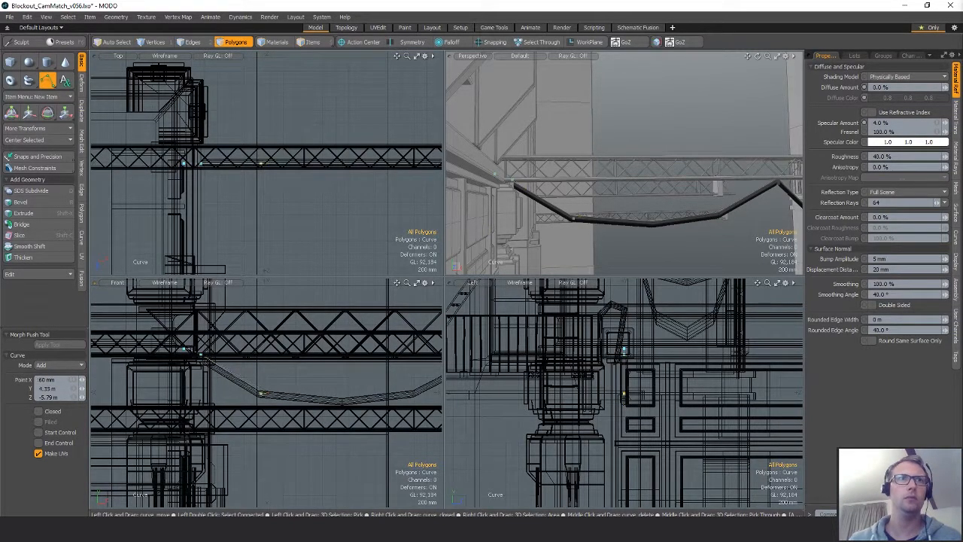
alt+shift+drag(260, 395, 189, 395)
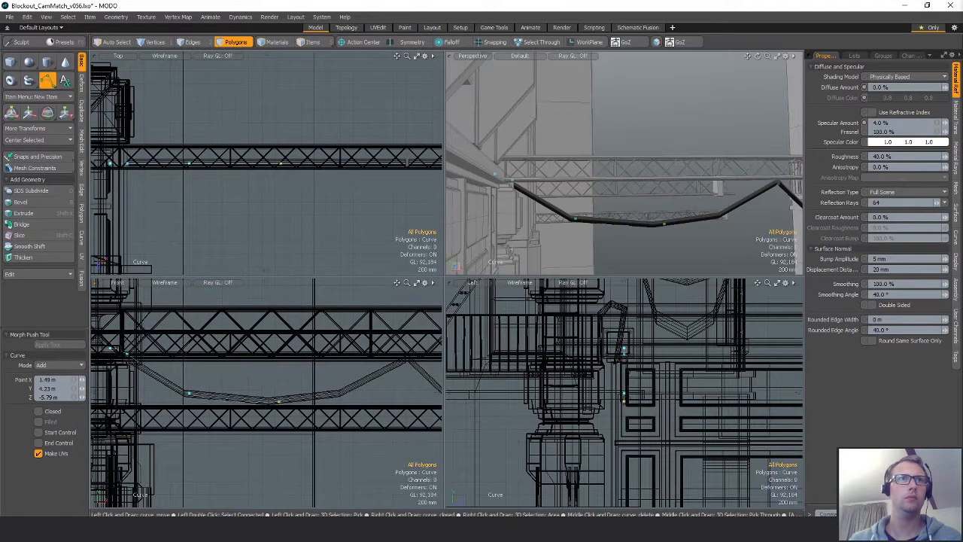
alt+shift+drag(371, 380, 250, 367)
click(347, 365)
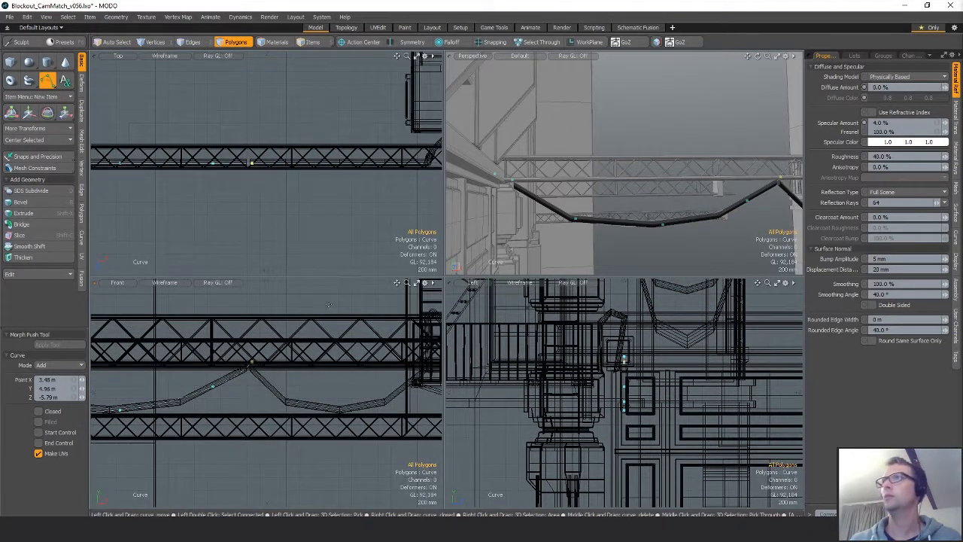
alt+shift+drag(265, 203, 355, 209)
key(space)
- Move the new wire curve's end vertex about 60 mm in X and 110 mm in Y
alt+shift+drag(269, 331, 296, 320)
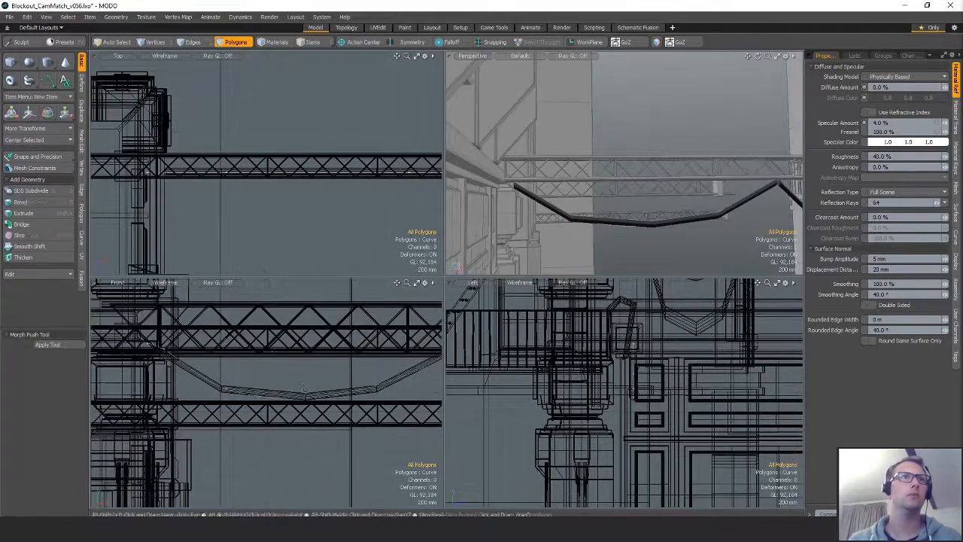
ctrl+alt+drag(340, 347, 298, 350)
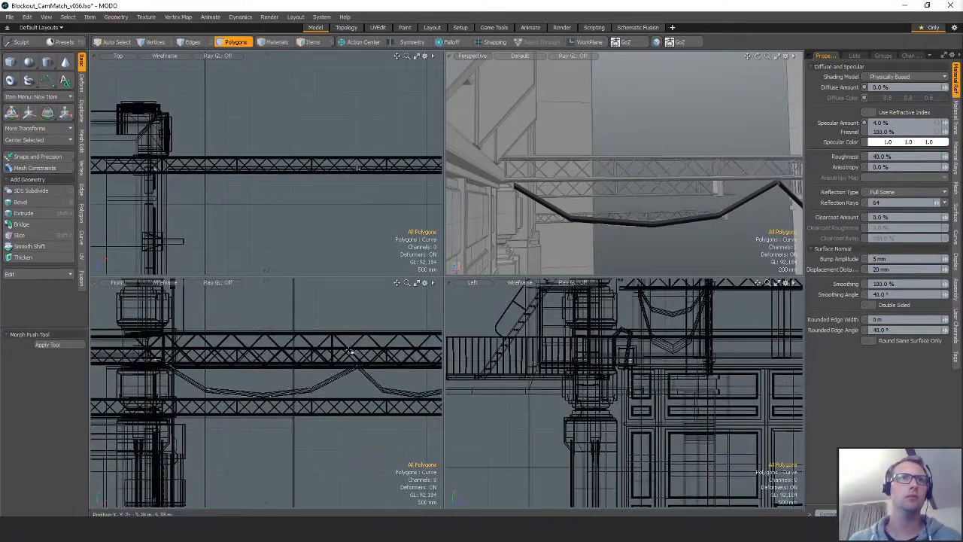
scroll(299, 376, up, 3)
key(1)
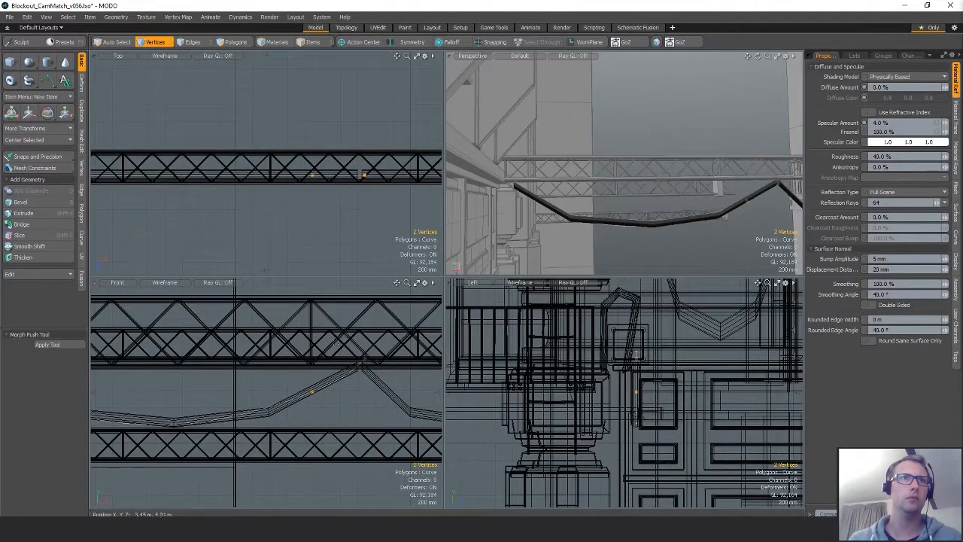
key(w)
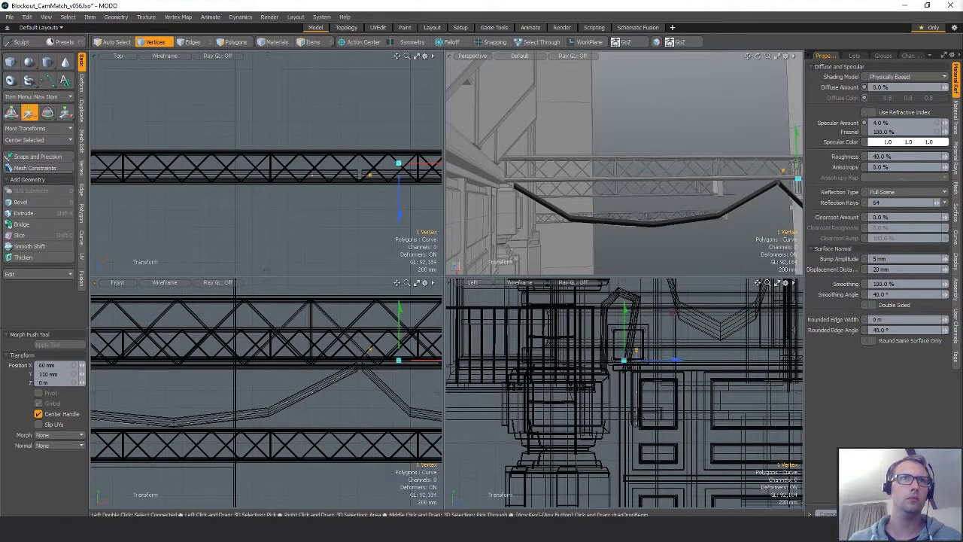
scroll(361, 393, down, 3)
key(space)
key(space)
key(space)
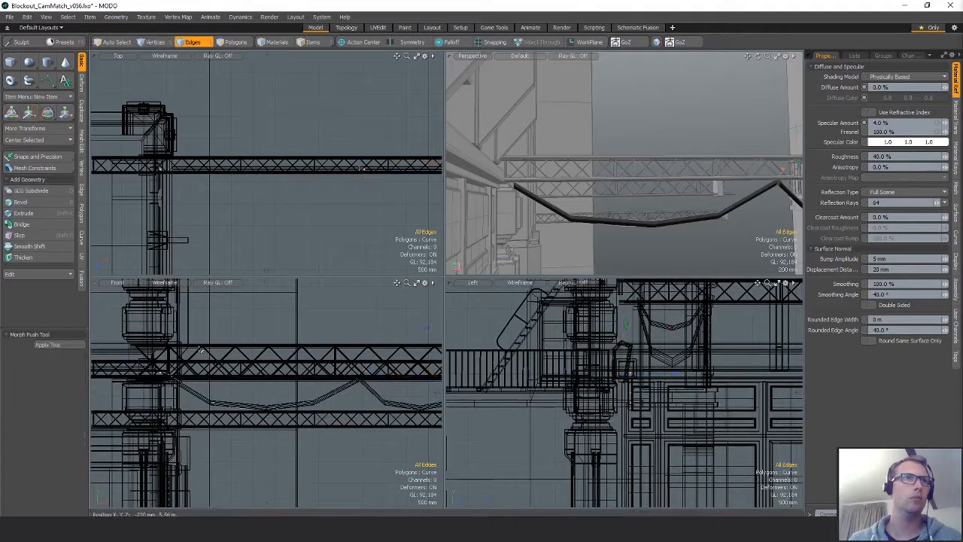
- Scale the wire curve from its wall end to about 125% in X and 114% in Y
right_drag(273, 380, 423, 413)
alt+drag(360, 363, 376, 381)
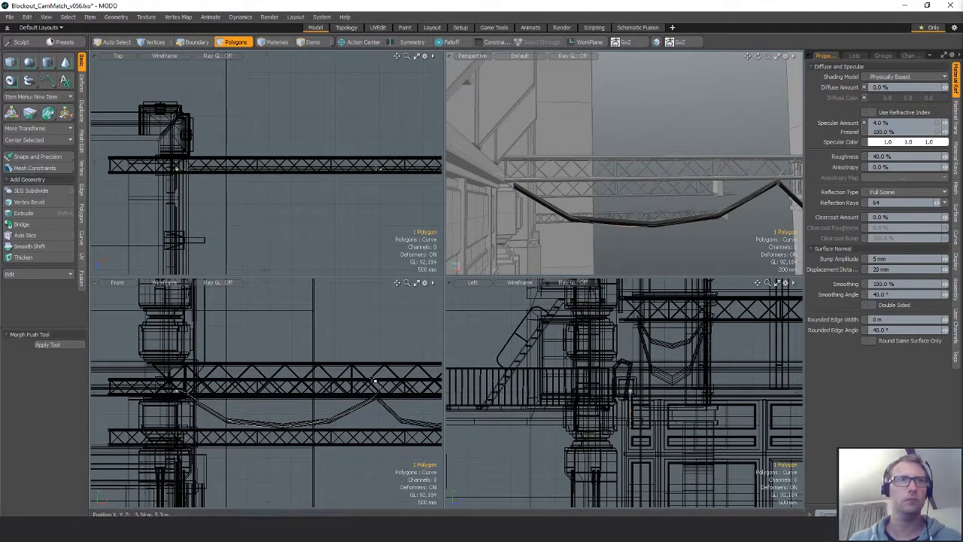
key(w)
mouse_move(291, 385)
mouse_down()
mouse_move(301, 382)
mouse_move(301, 393)
mouse_move(289, 390)
mouse_up()
ctrl+alt+drag(210, 426, 249, 427)
key(r)
click(166, 377)
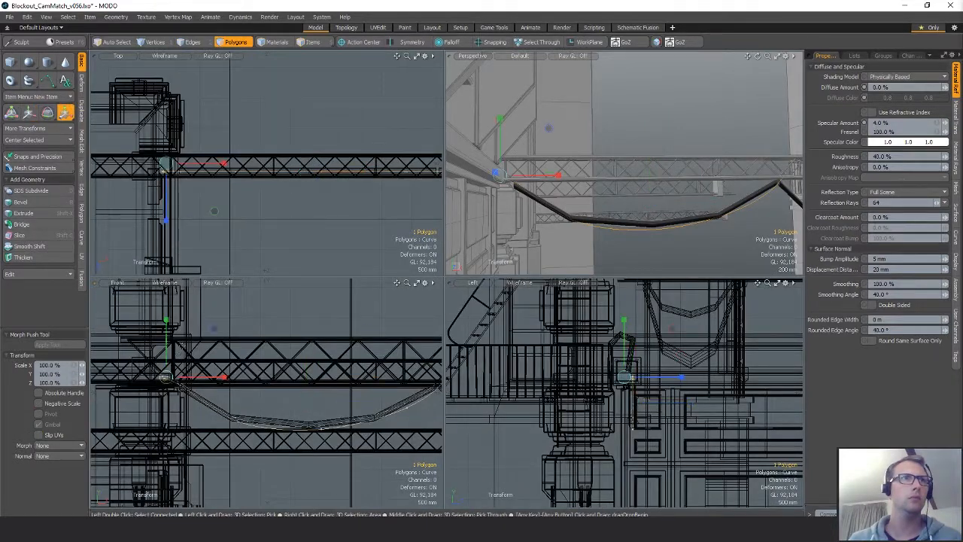
drag(167, 324, 167, 312)
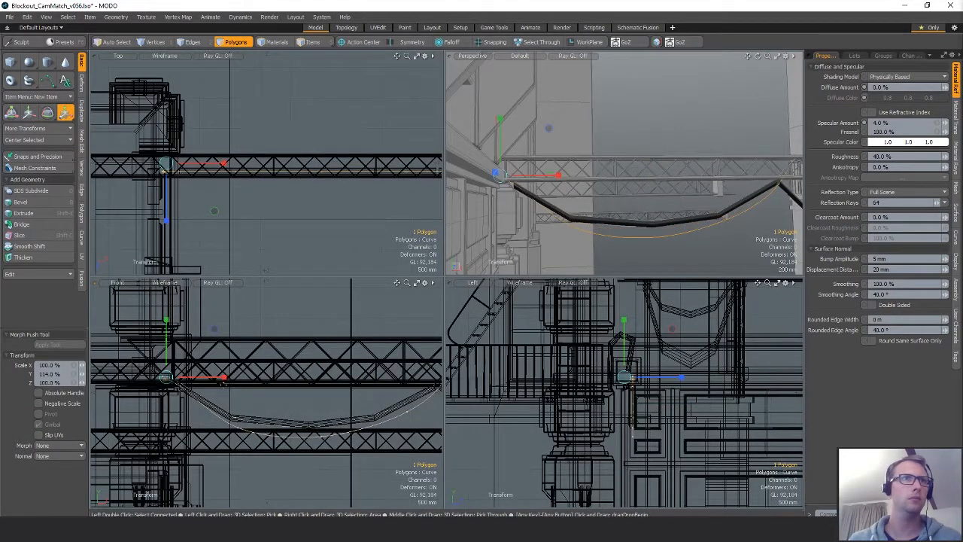
drag(230, 384, 239, 377)
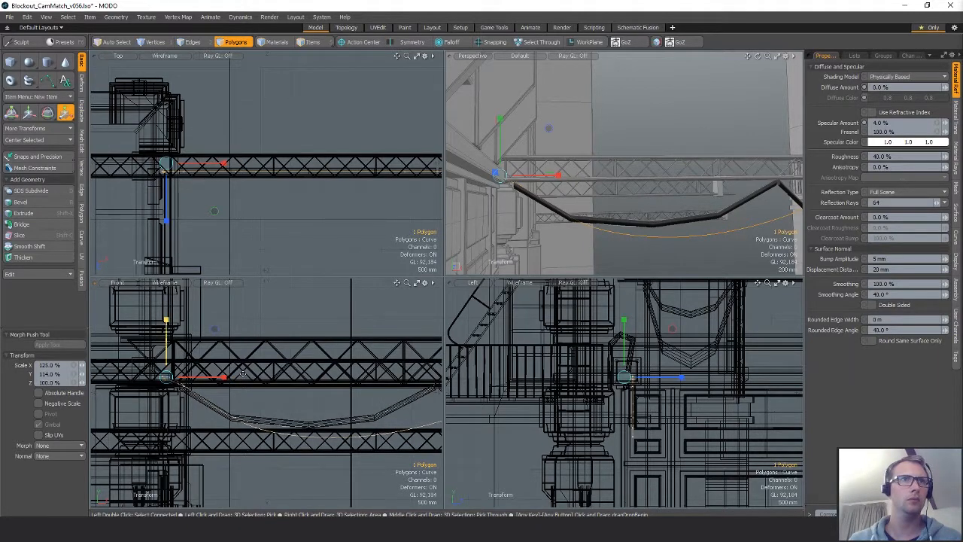
- Duplicate the wire curve and scale the copy from its wall end to about 89.5% in X and 62% in Y
key(w)
click(340, 406)
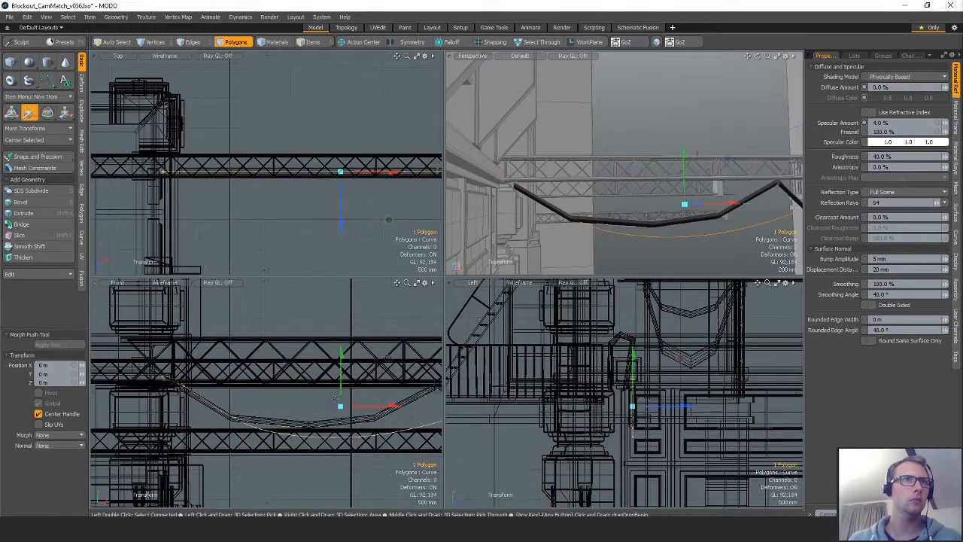
key(r)
click(163, 379)
drag(163, 323, 163, 344)
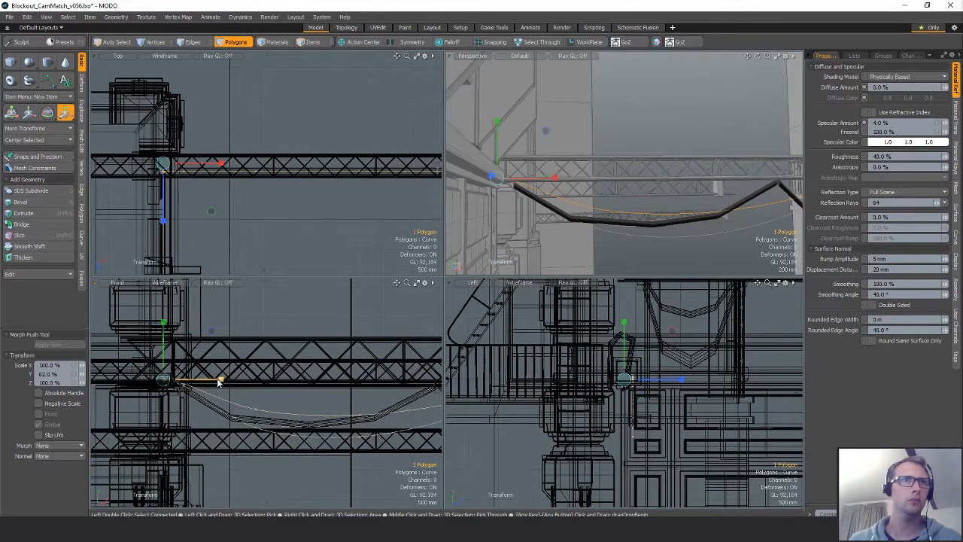
drag(218, 382, 212, 382)
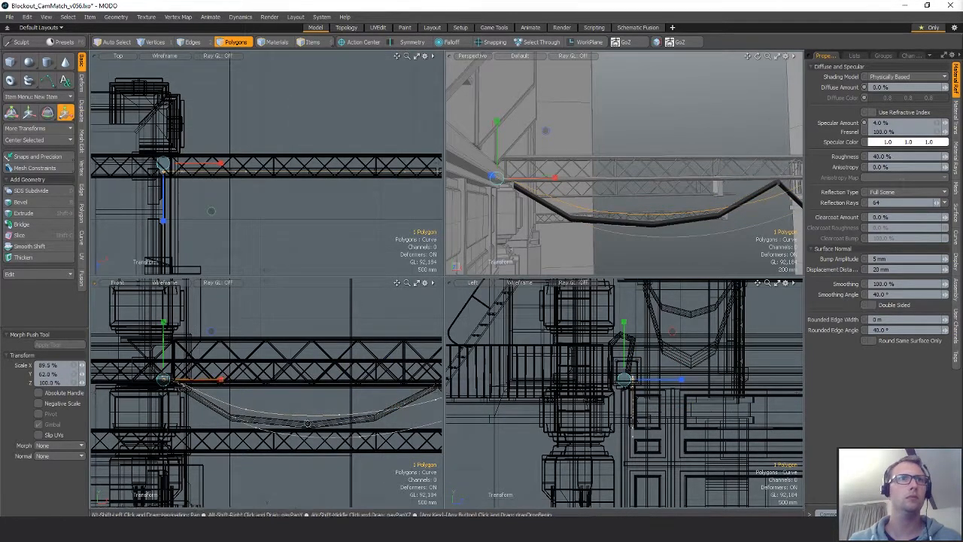
- Shift the shallower wire curve slightly in depth along the truss in the top view
alt+shift+drag(307, 424, 279, 414)
key(q)
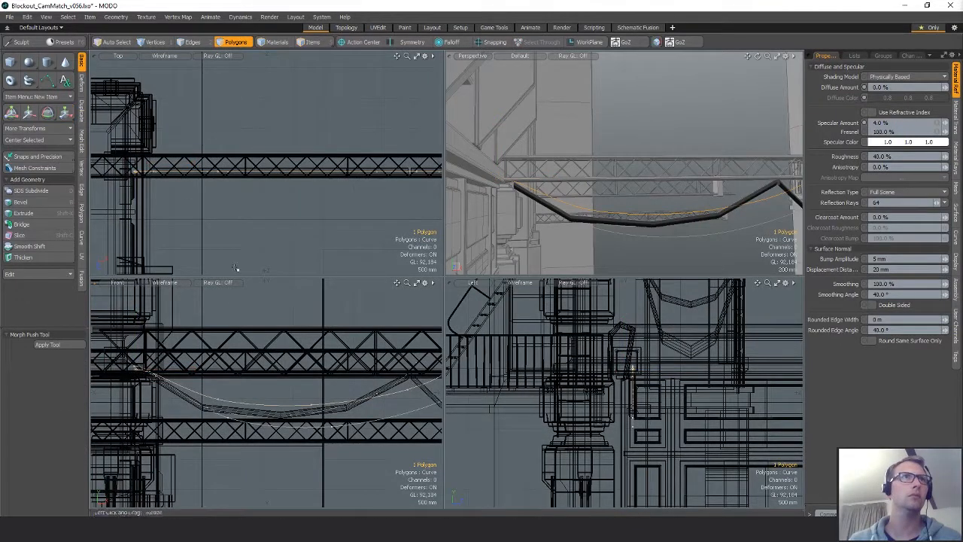
key(w)
drag(294, 221, 294, 213)
key(q)
- Select only the lower, deeper-sagging wire curve, shift it slightly in depth, and clear the selection
shift+click(276, 426)
key(w)
key(q)
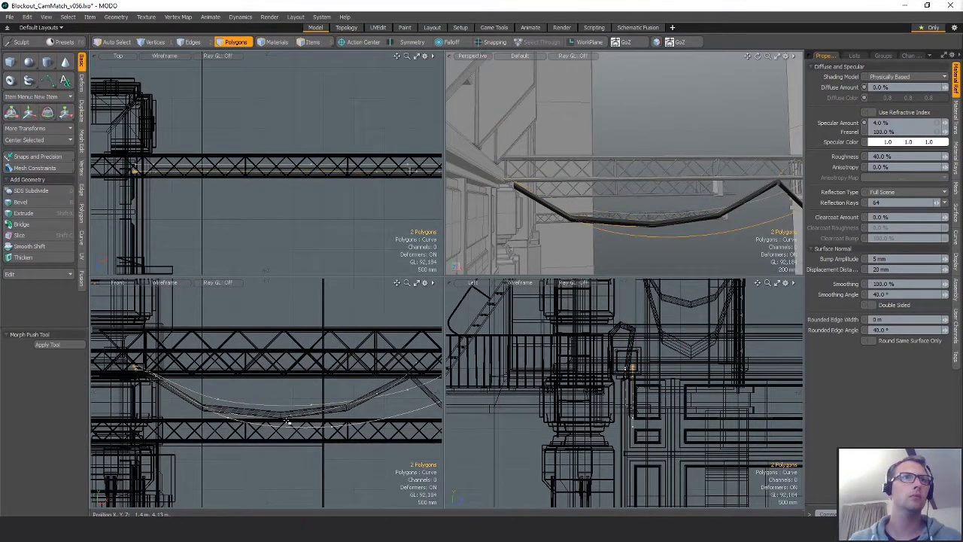
click(287, 426)
key(w)
drag(313, 226, 313, 221)
key(q)
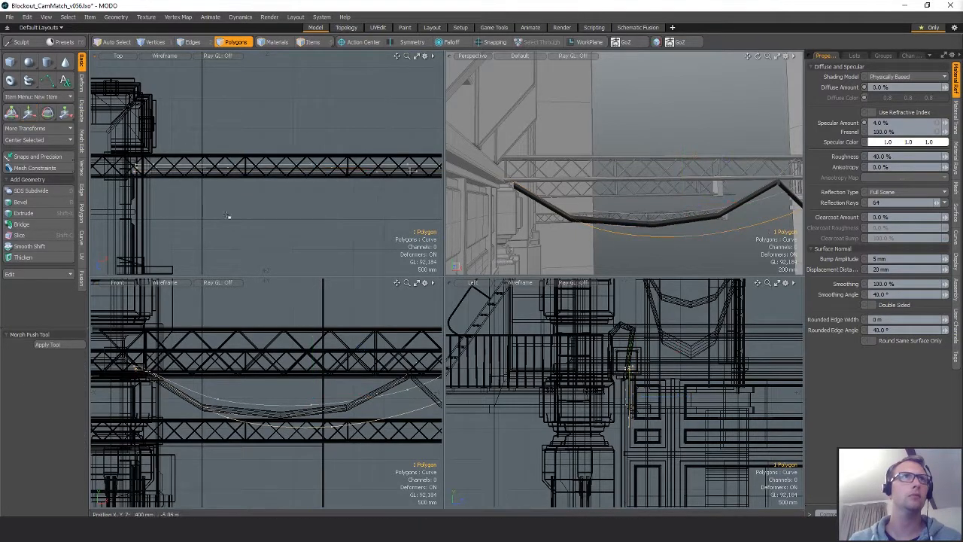
click(230, 217)
- Start another wire curve beside the existing ones at the truss, working from the left view
alt+drag(229, 217, 239, 224)
alt+drag(715, 210, 679, 216)
double_click(668, 209)
key(shift+a)
click(688, 238)
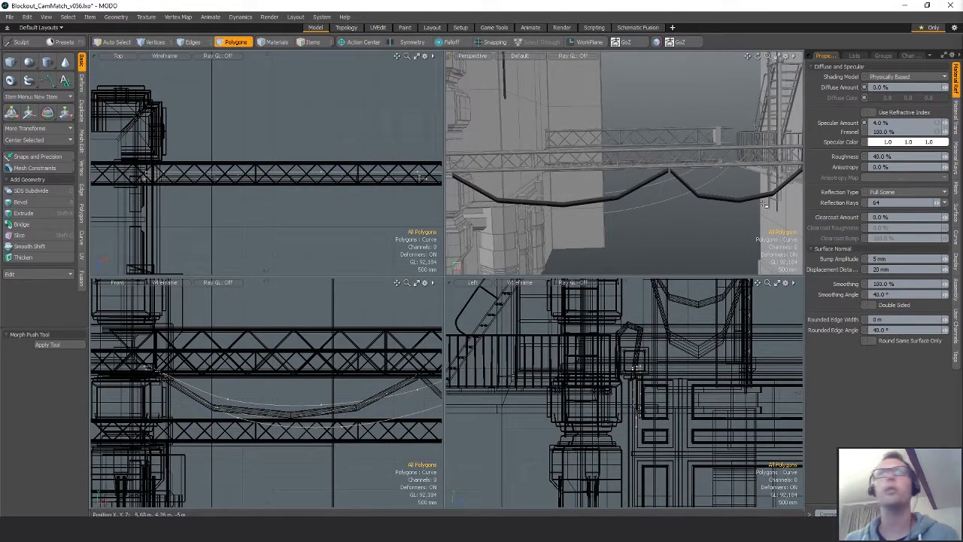
scroll(636, 366, up, 5)
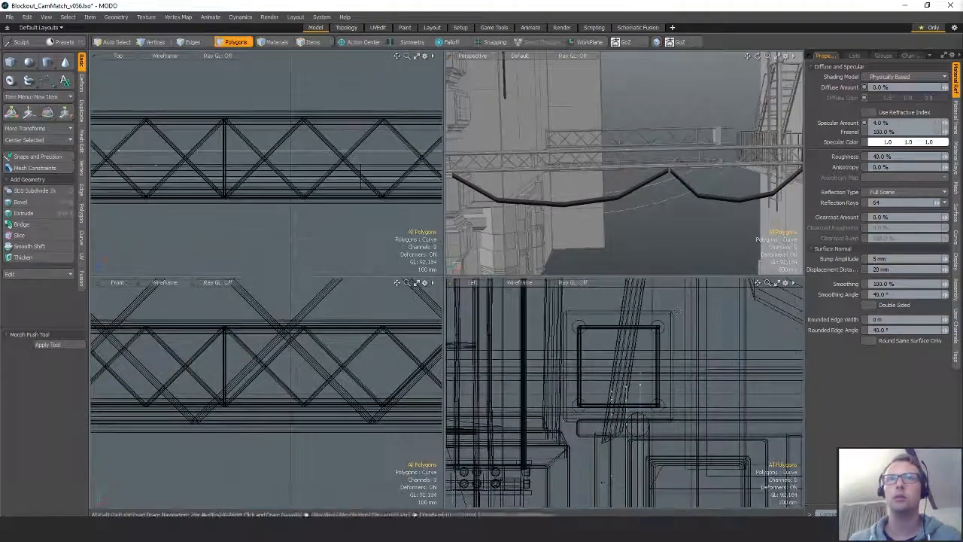
click(51, 81)
alt+shift+drag(644, 366, 607, 374)
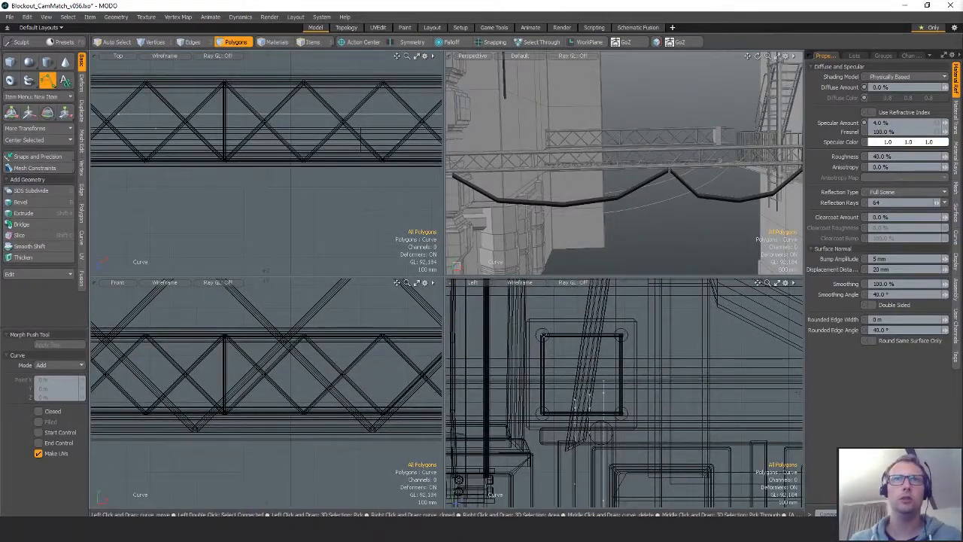